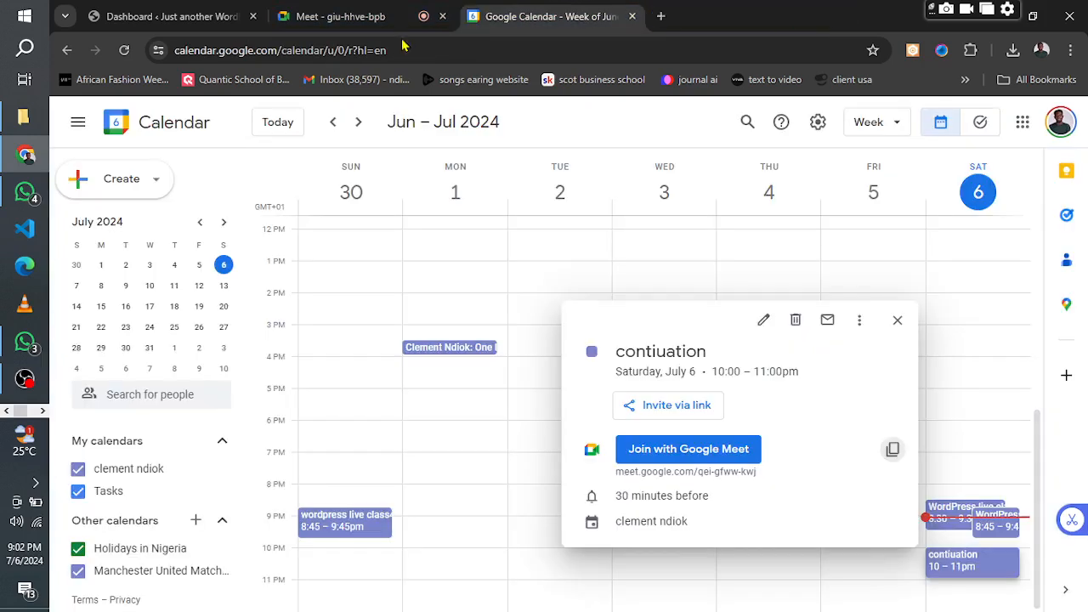
# Present the entire screen to the participants of the WordPress live class 5 call in Google Meet.
pyautogui.click(310, 14)
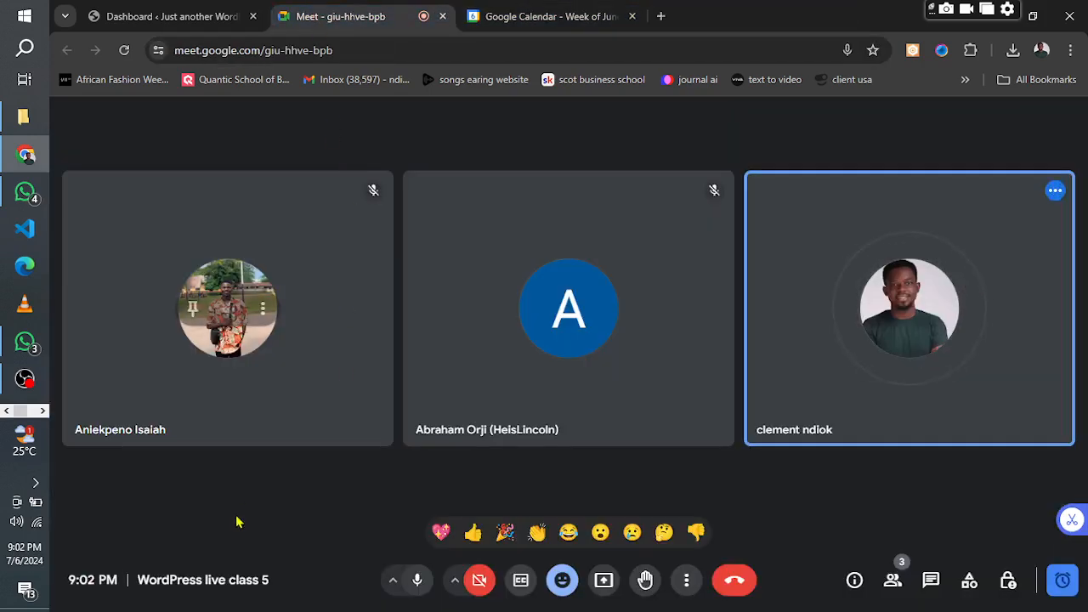
pyautogui.click(602, 582)
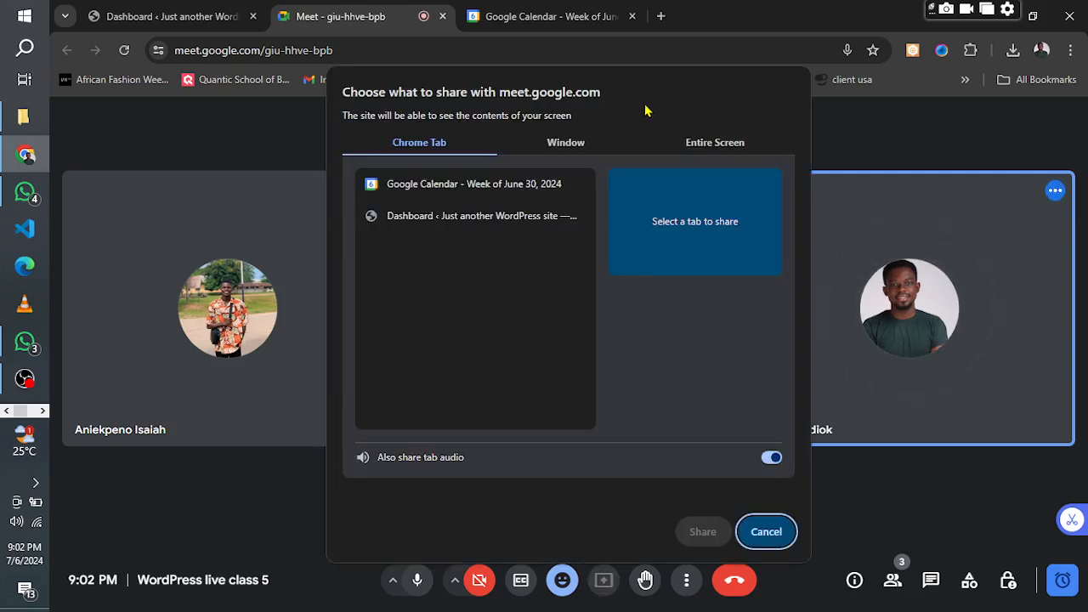
pyautogui.click(701, 152)
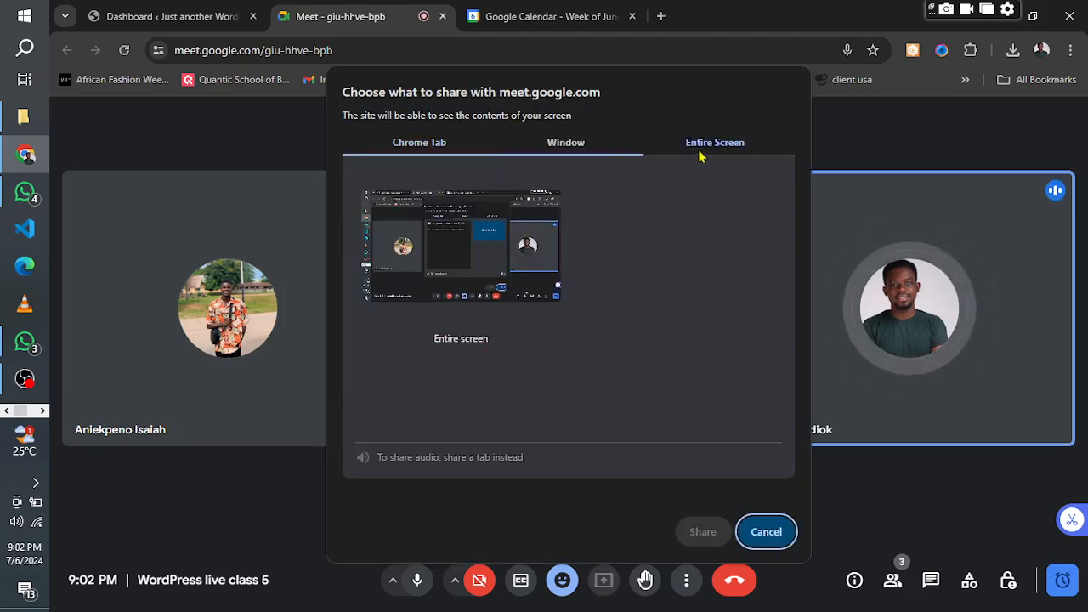
pyautogui.click(483, 265)
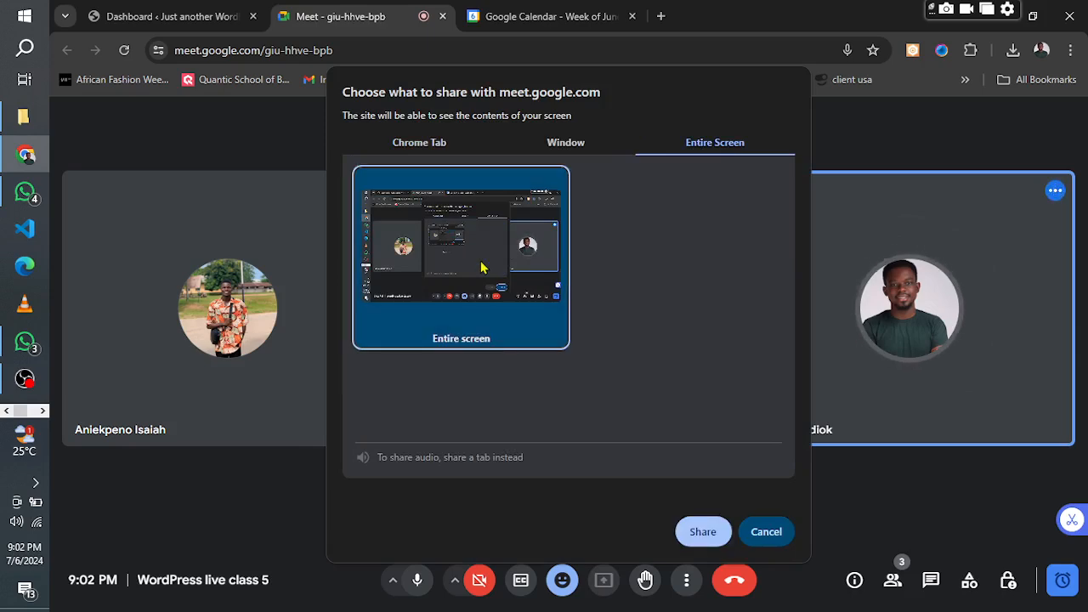
pyautogui.click(697, 534)
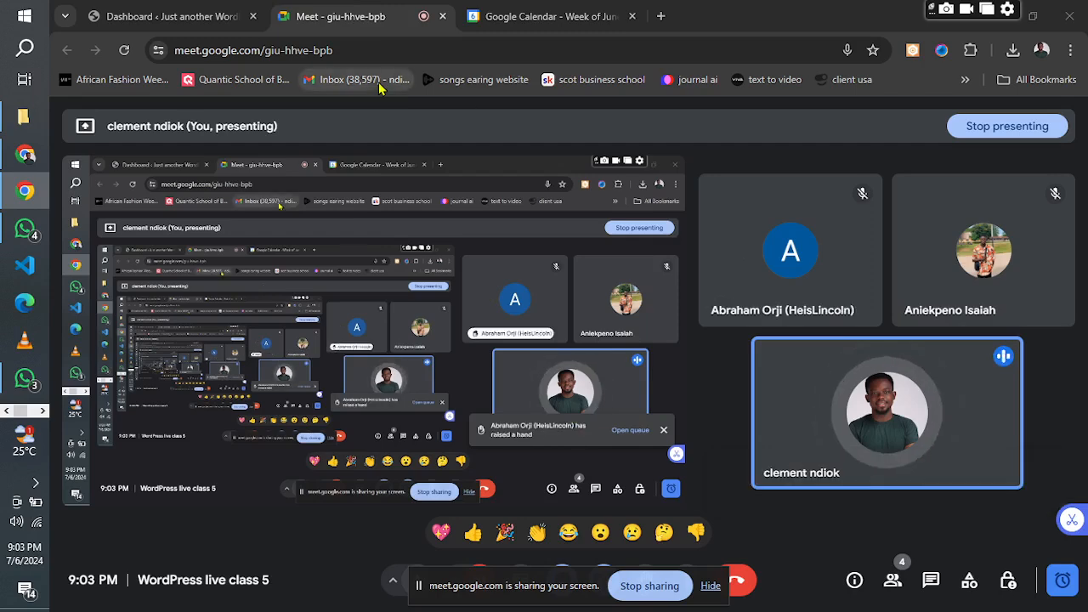
# Switch to the WordPress dashboard and highlight the domain lvgconnect.xyz in its web address.
pyautogui.click(189, 18)
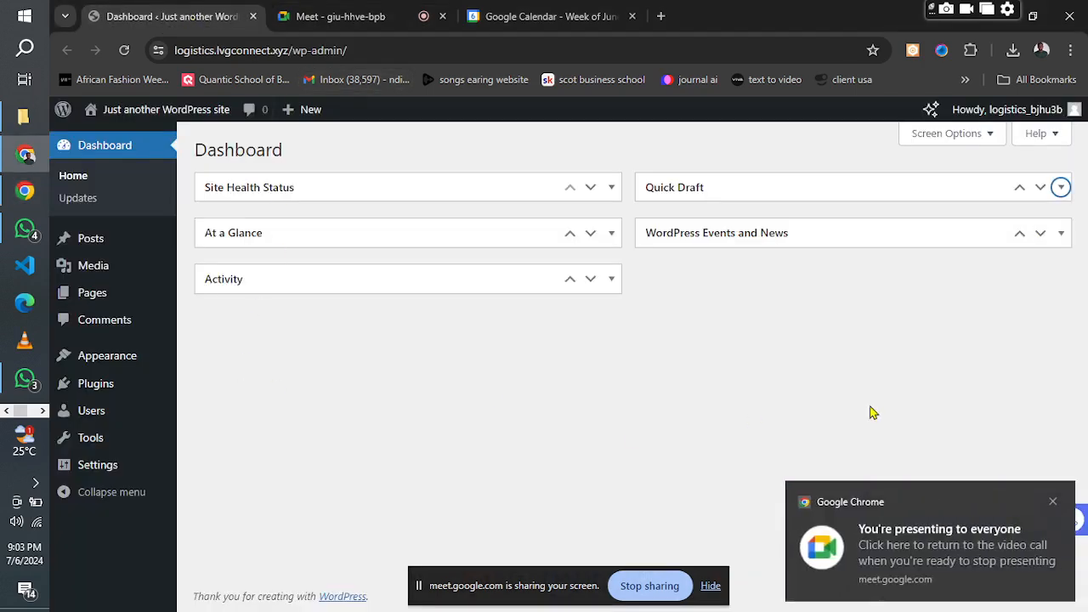
pyautogui.click(1053, 502)
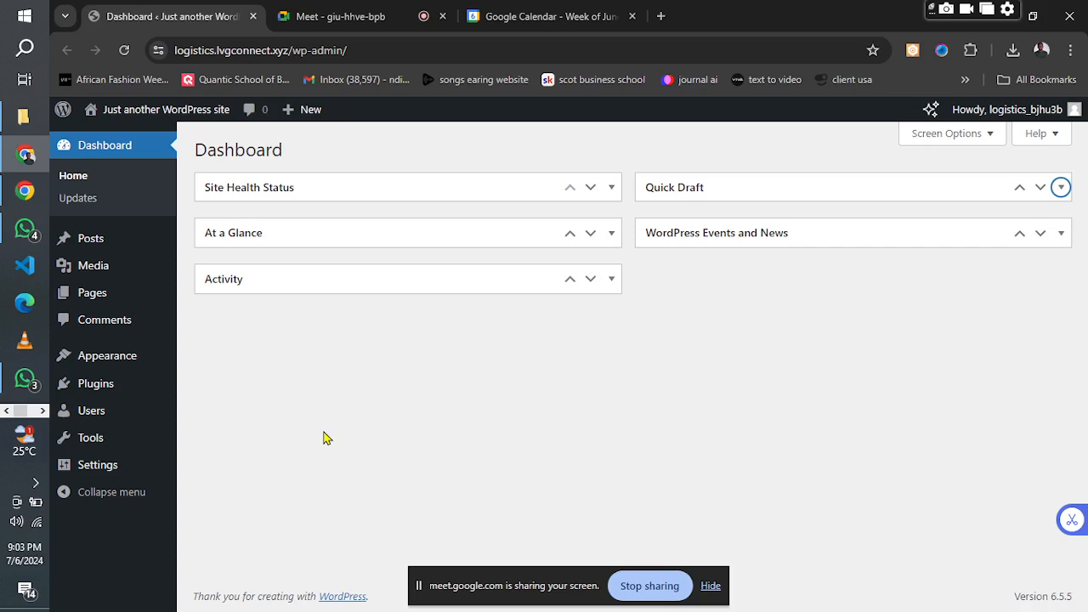
pyautogui.click(266, 51)
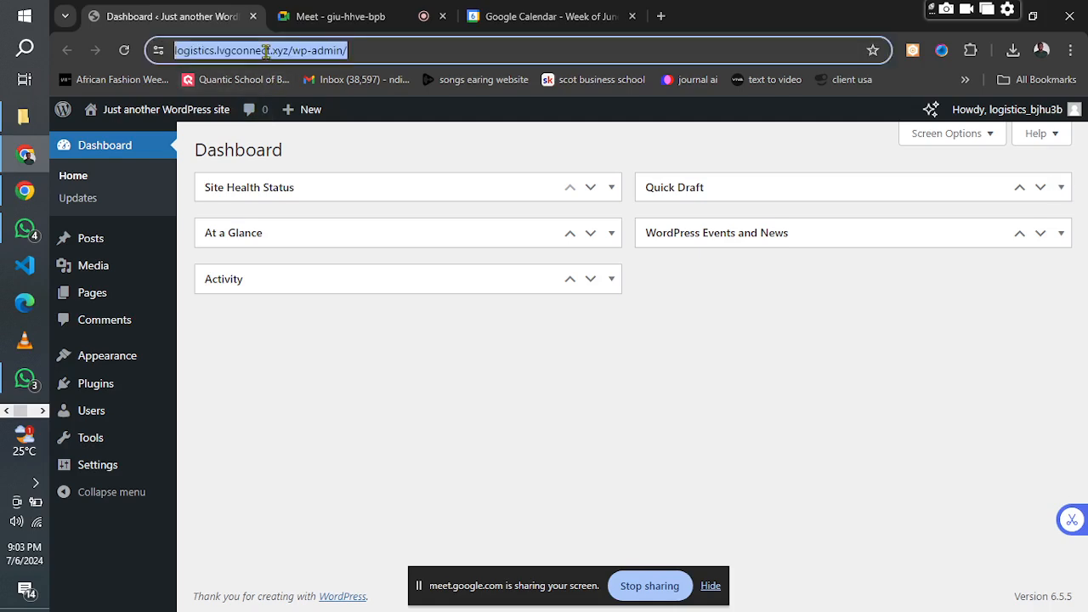
pyautogui.click(243, 52)
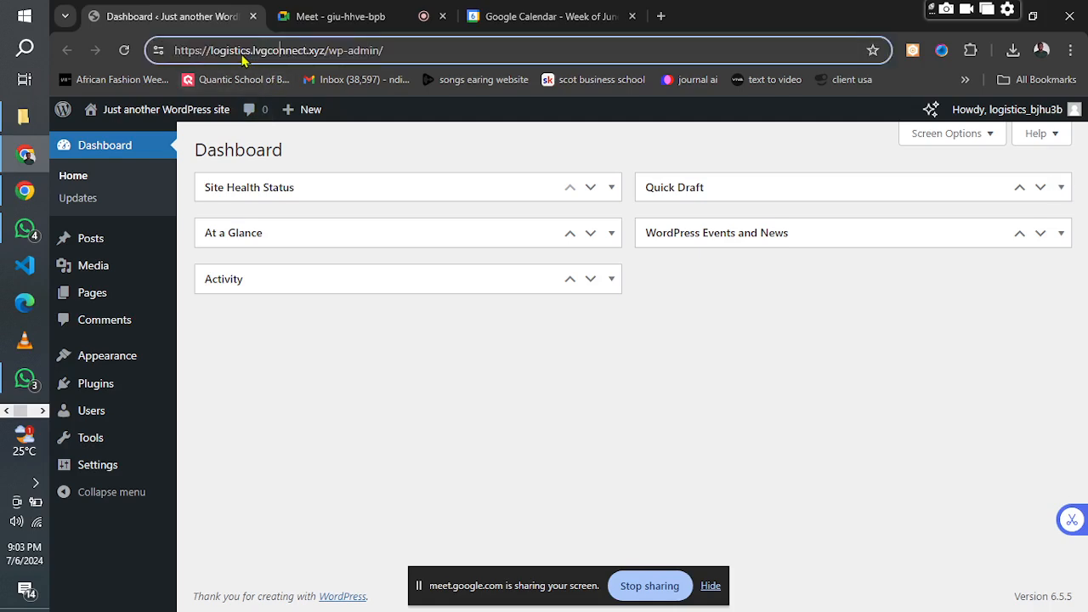
pyautogui.moveTo(252, 53); pyautogui.dragTo(320, 58)
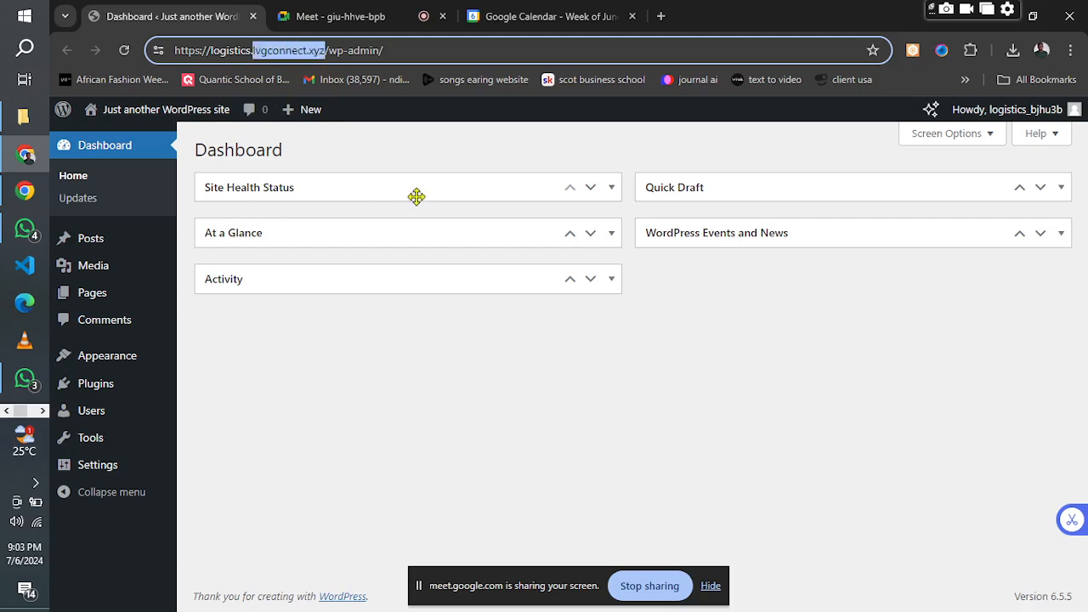
pyautogui.click(405, 158)
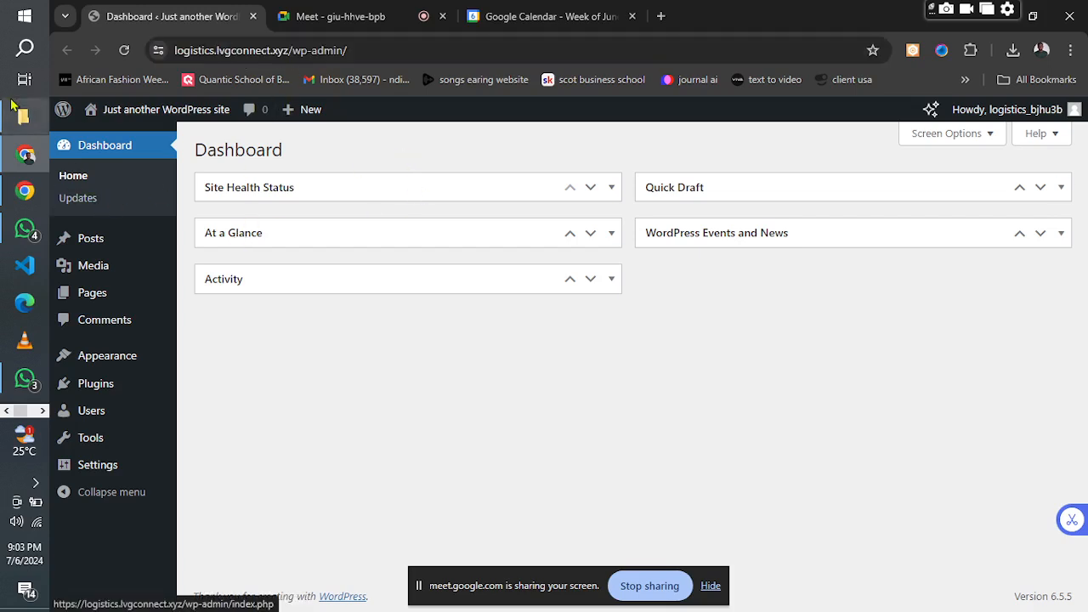
# In File Explorer, open the logistics project image from the Desktop's LOGISTICS WEBSITE PROJECT images folder and show it maximized.
pyautogui.click(24, 116)
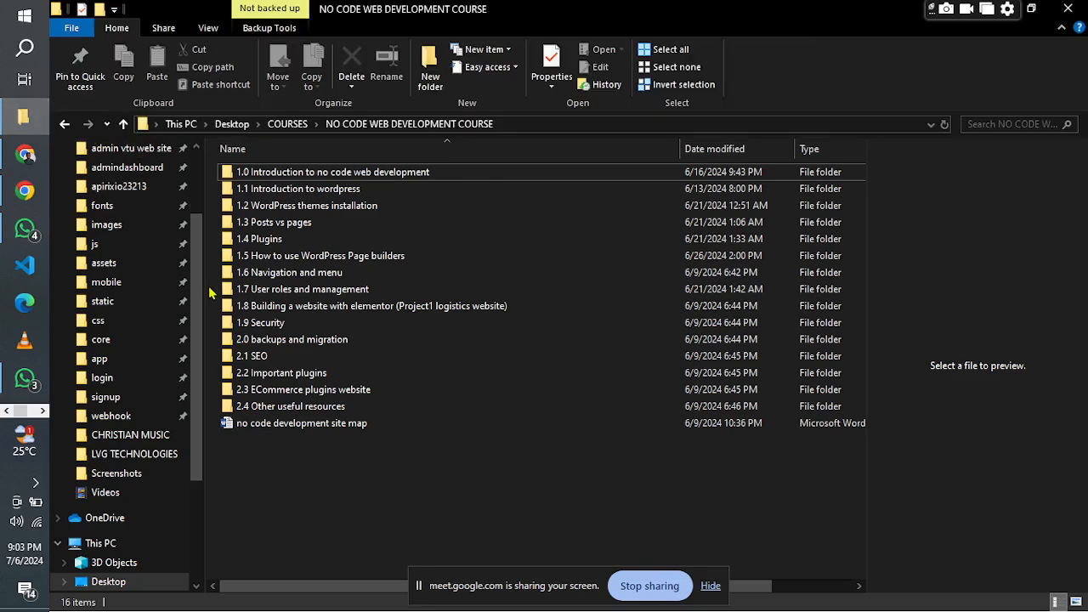
pyautogui.scroll(2, 145, 204)
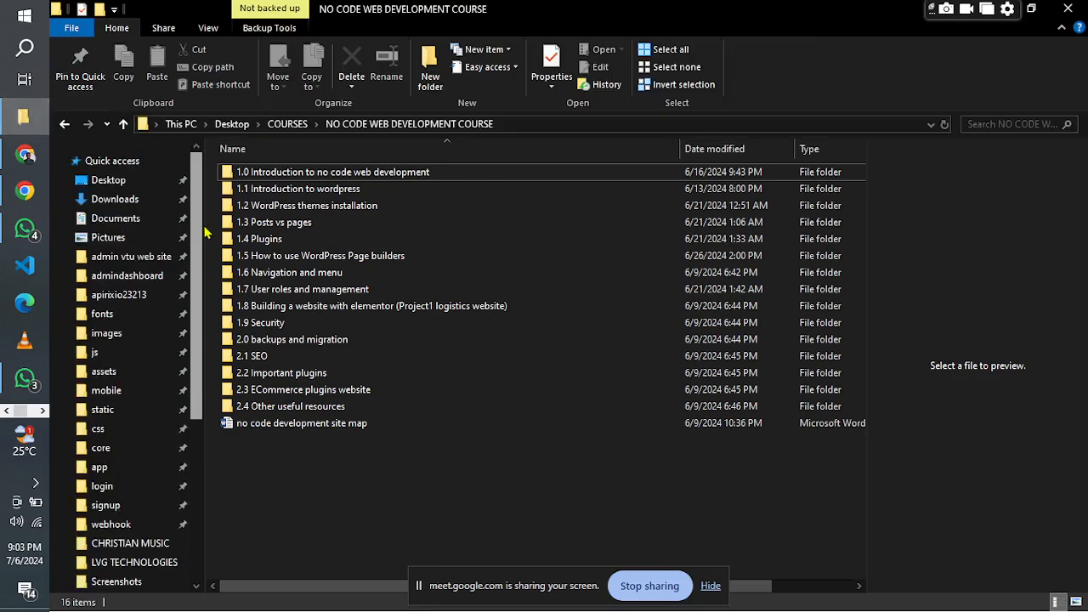
pyautogui.click(128, 182)
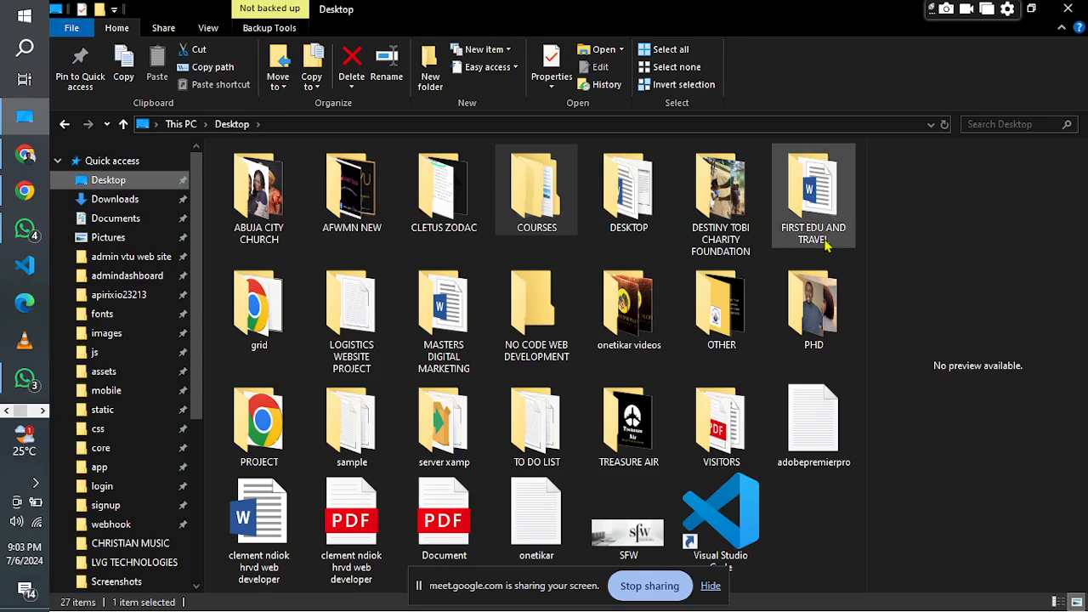
pyautogui.doubleClick(377, 291)
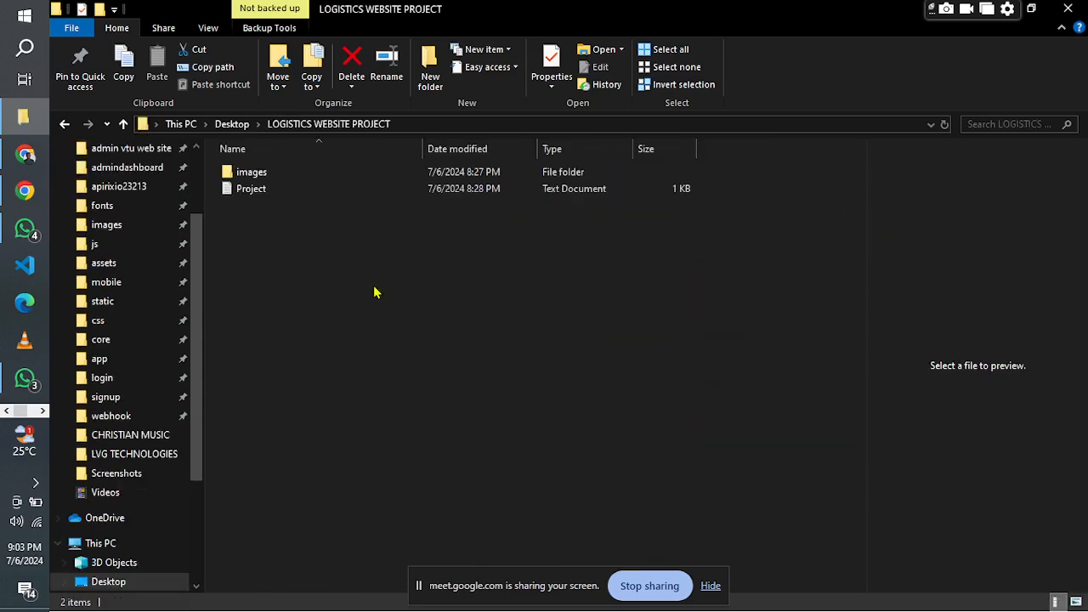
pyautogui.doubleClick(251, 172)
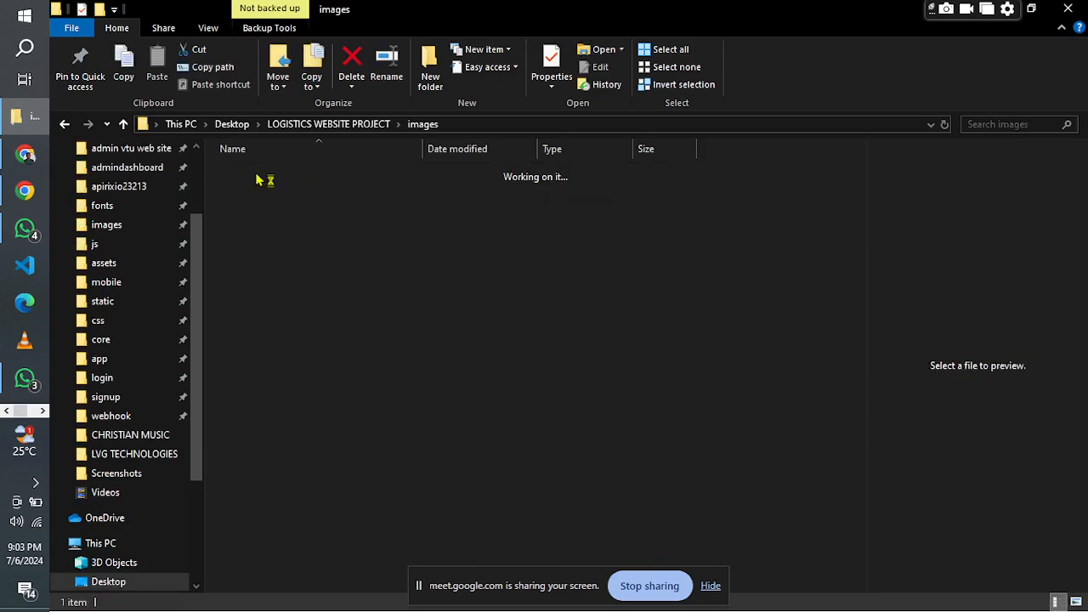
pyautogui.click(257, 201)
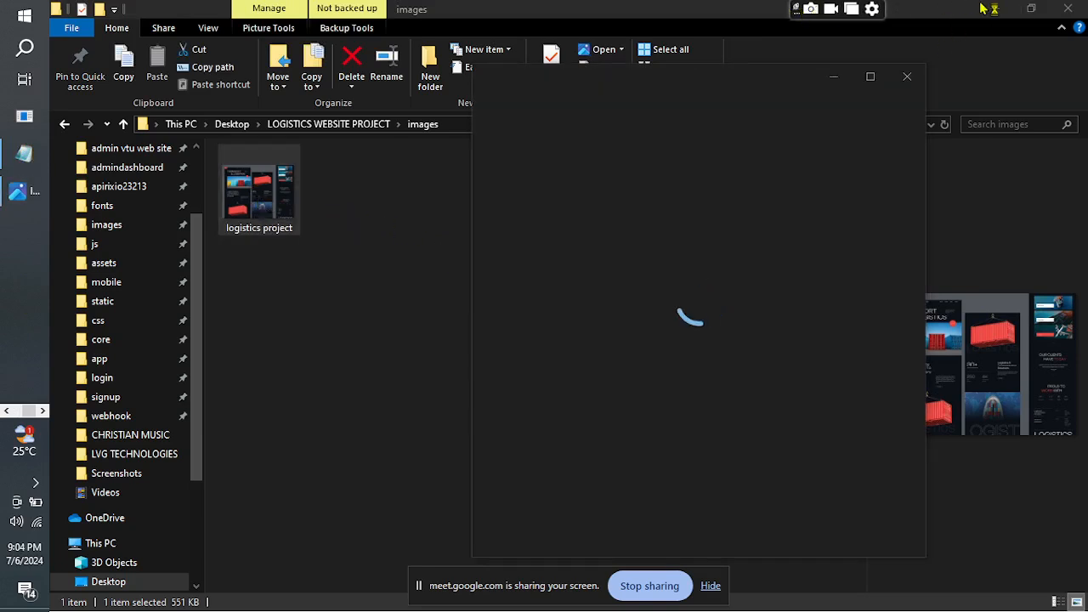
pyautogui.click(995, 9)
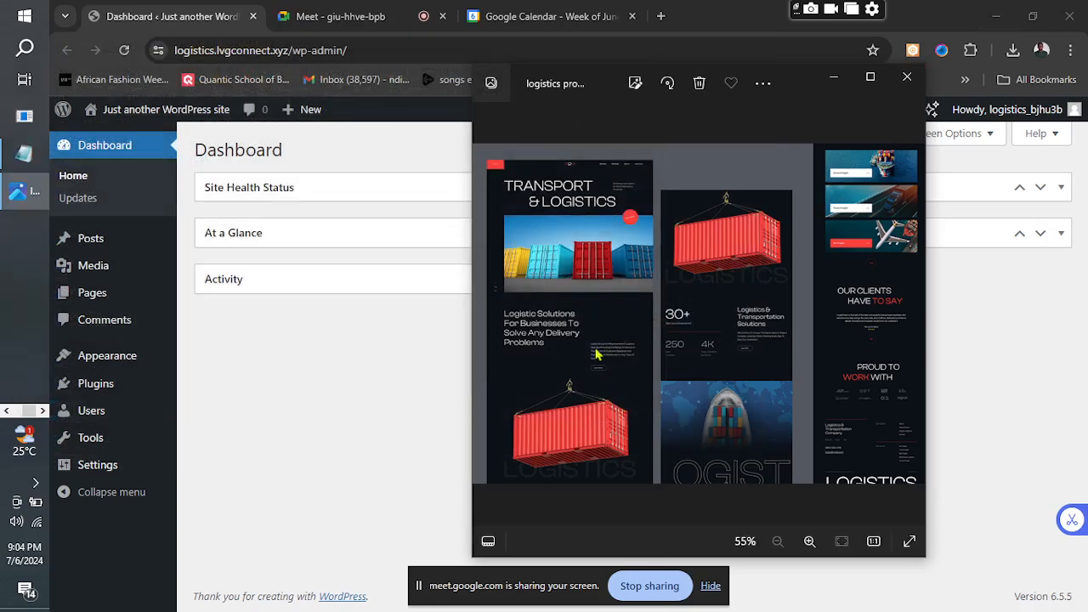
pyautogui.click(870, 78)
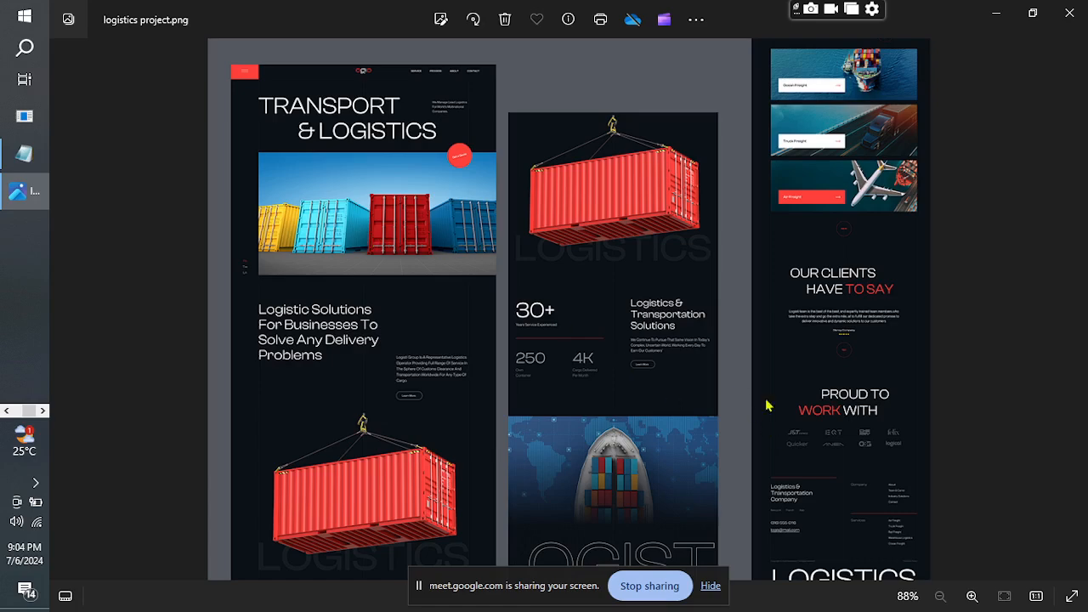
# Examine the Transport & Logistics page layout in the design image up close, then return to the WordPress dashboard.
pyautogui.click(972, 600)
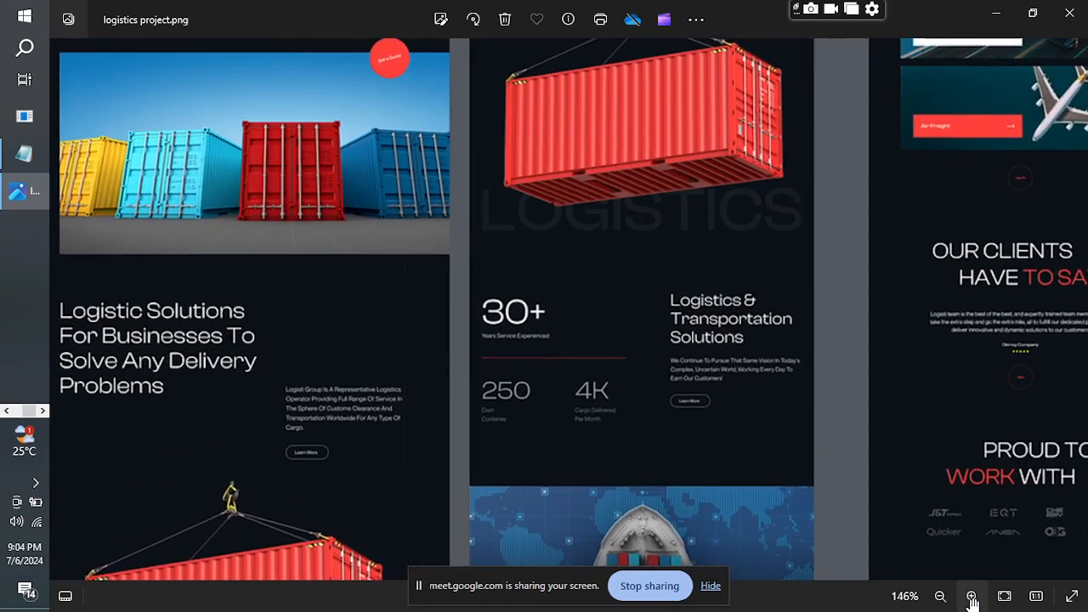
pyautogui.moveTo(972, 476); pyautogui.dragTo(1008, 522)
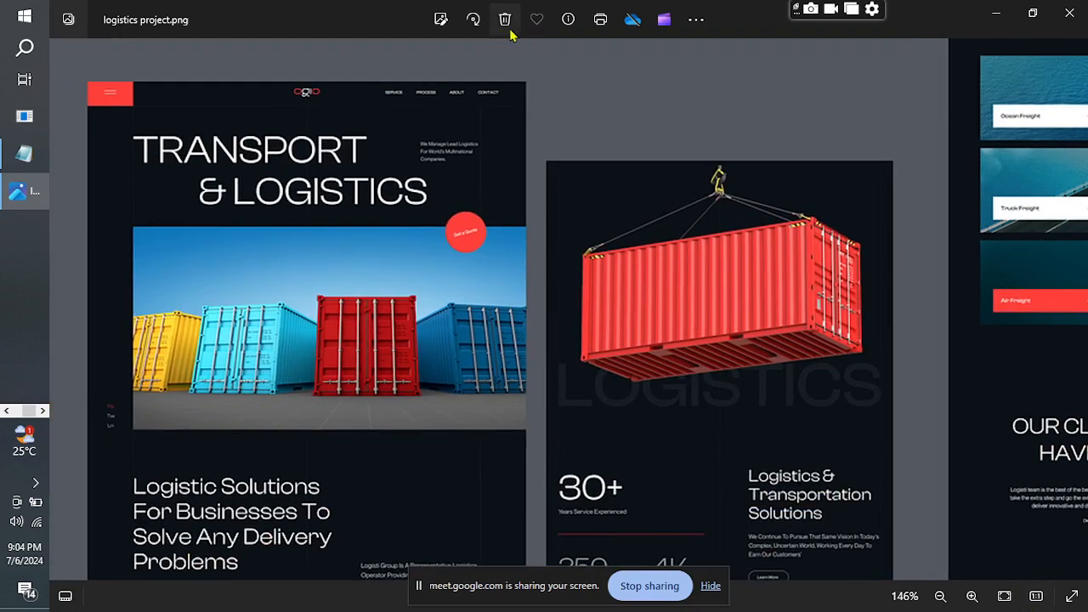
pyautogui.click(969, 598)
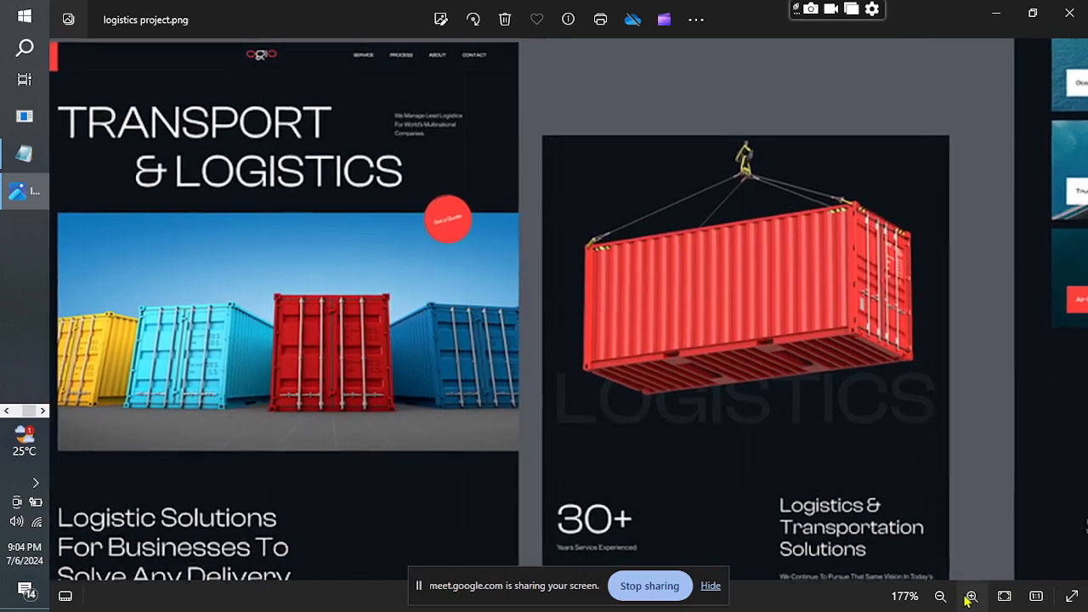
pyautogui.moveTo(486, 291); pyautogui.dragTo(593, 352)
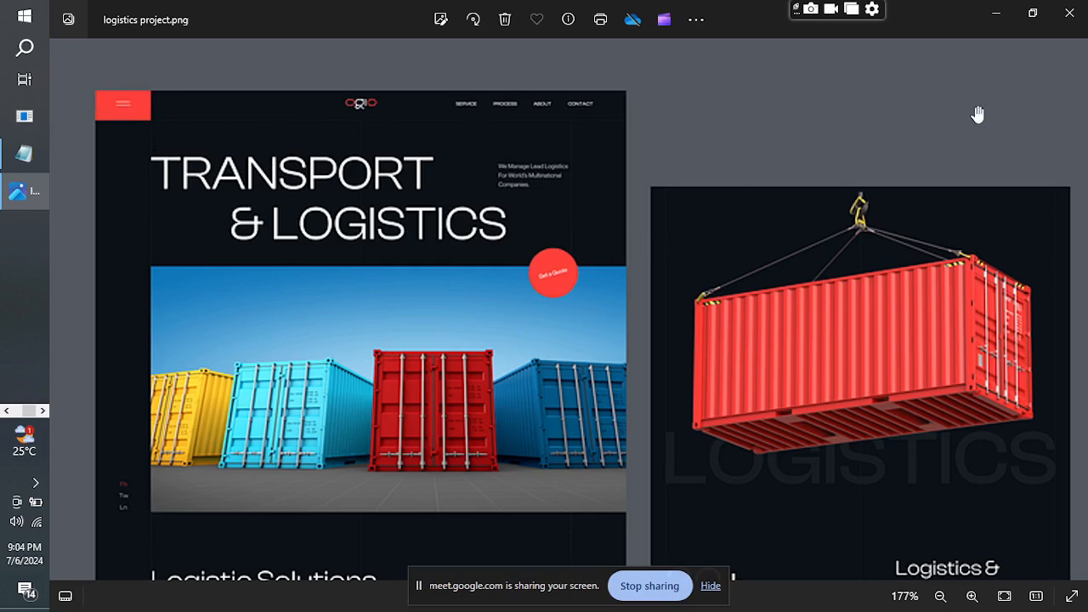
pyautogui.click(997, 14)
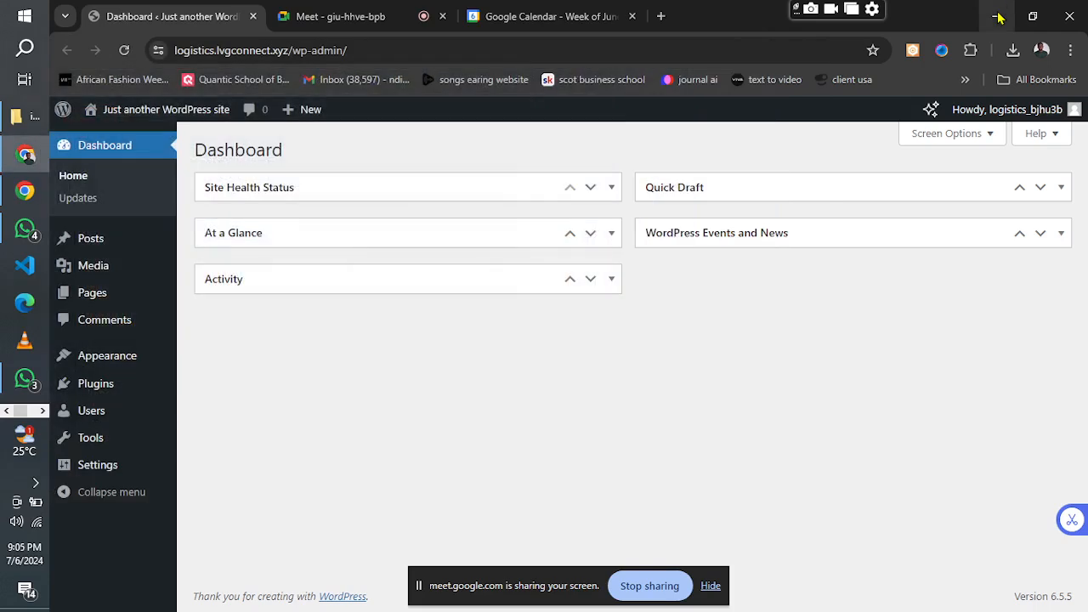
# Open the site's General Settings and clear the existing site title.
pyautogui.click(83, 472)
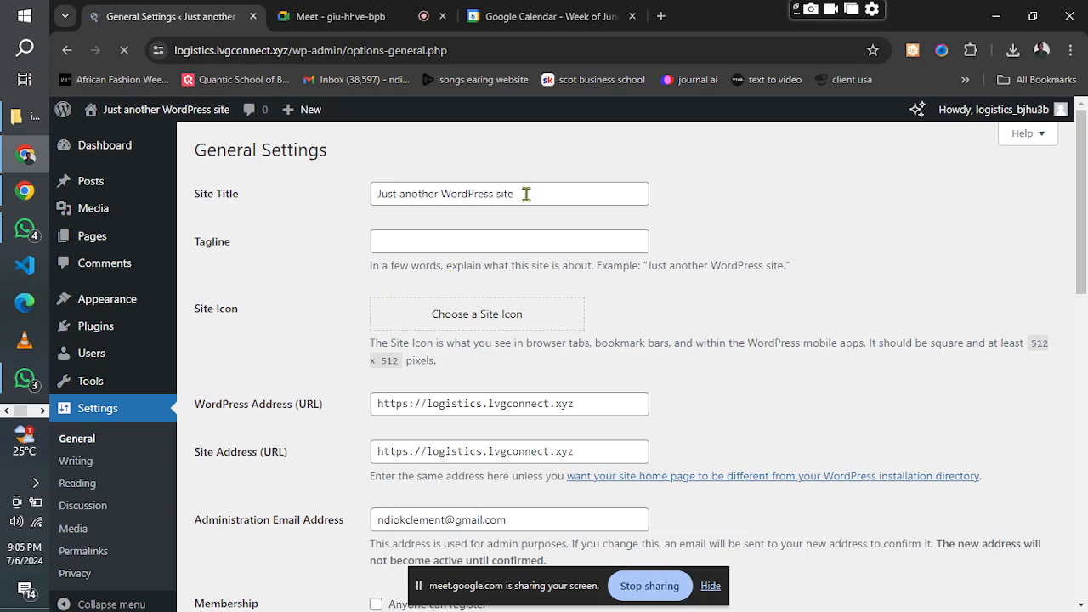
pyautogui.click(526, 194)
pyautogui.press('BackSpace')
pyautogui.press('BackSpace')
pyautogui.press('BackSpace')
pyautogui.press('BackSpace')
pyautogui.press('BackSpace')
pyautogui.press('BackSpace')
pyautogui.press('BackSpace')
pyautogui.press('BackSpace')
pyautogui.press('BackSpace')
pyautogui.press('BackSpace')
pyautogui.press('BackSpace')
pyautogui.press('BackSpace')
pyautogui.press('BackSpace')
pyautogui.press('BackSpace')
pyautogui.press('BackSpace')
pyautogui.press('BackSpace')
pyautogui.press('BackSpace')
pyautogui.press('BackSpace')
pyautogui.press('BackSpace')
pyautogui.press('BackSpace')
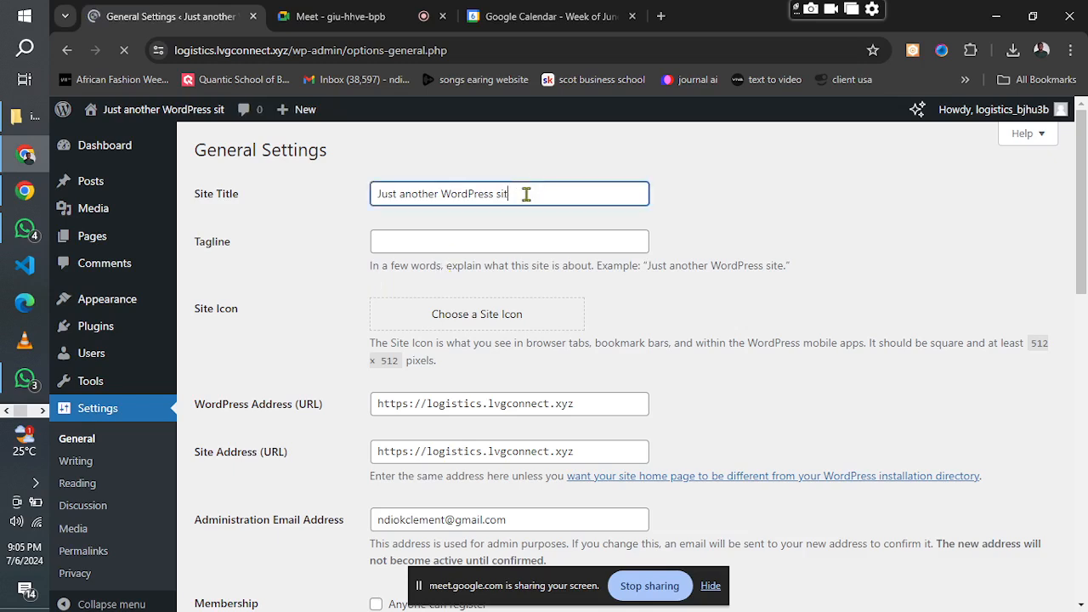
pyautogui.press('BackSpace')
pyautogui.press('BackSpace')
pyautogui.press('BackSpace')
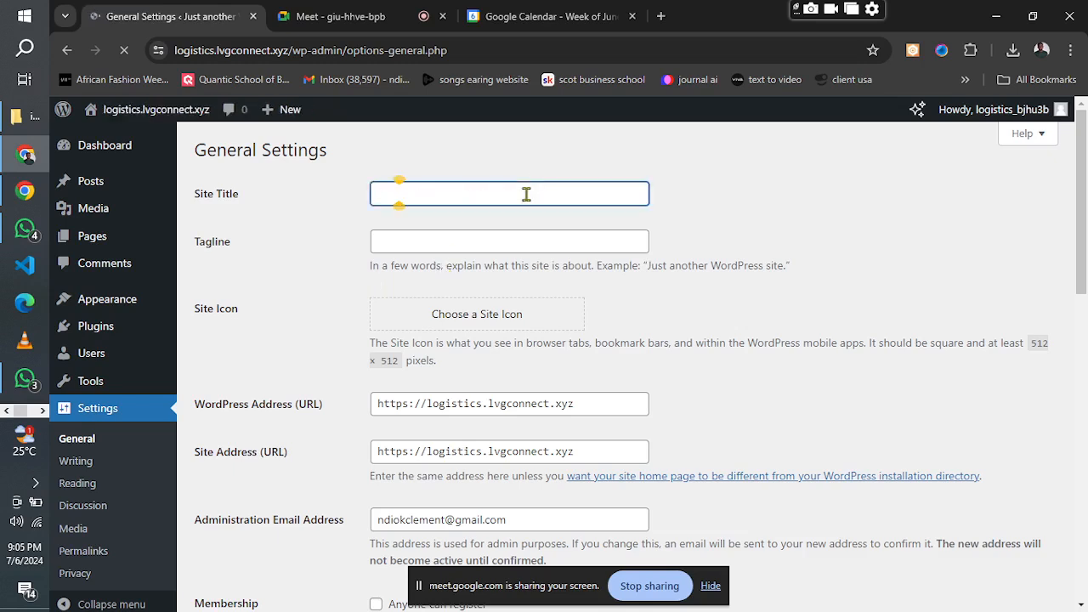
pyautogui.write('Lvg')
pyautogui.press('BackSpace')
pyautogui.press('BackSpace')
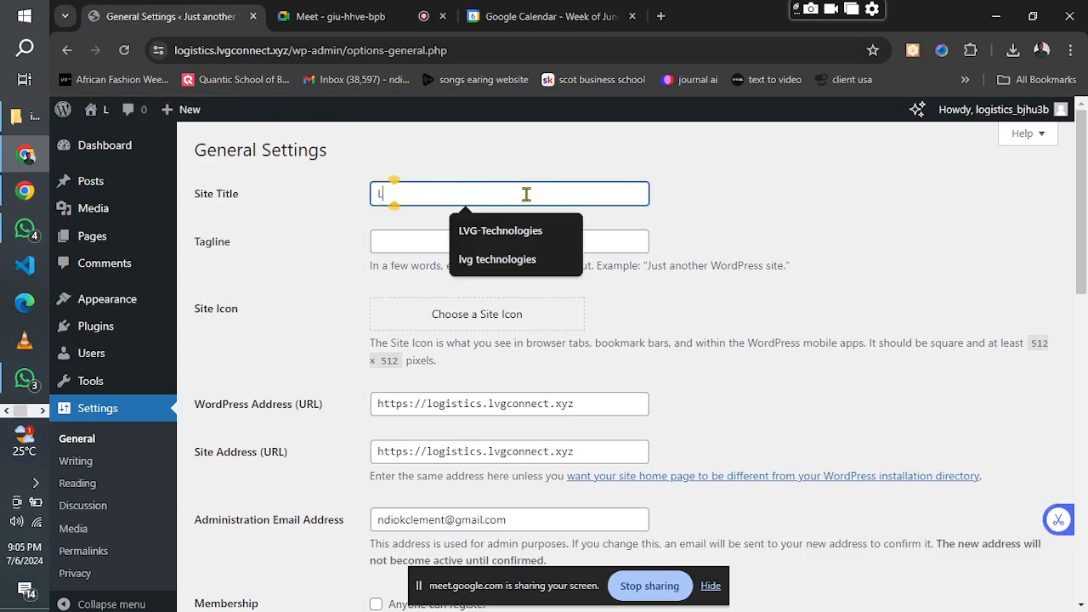
pyautogui.press('BackSpace')
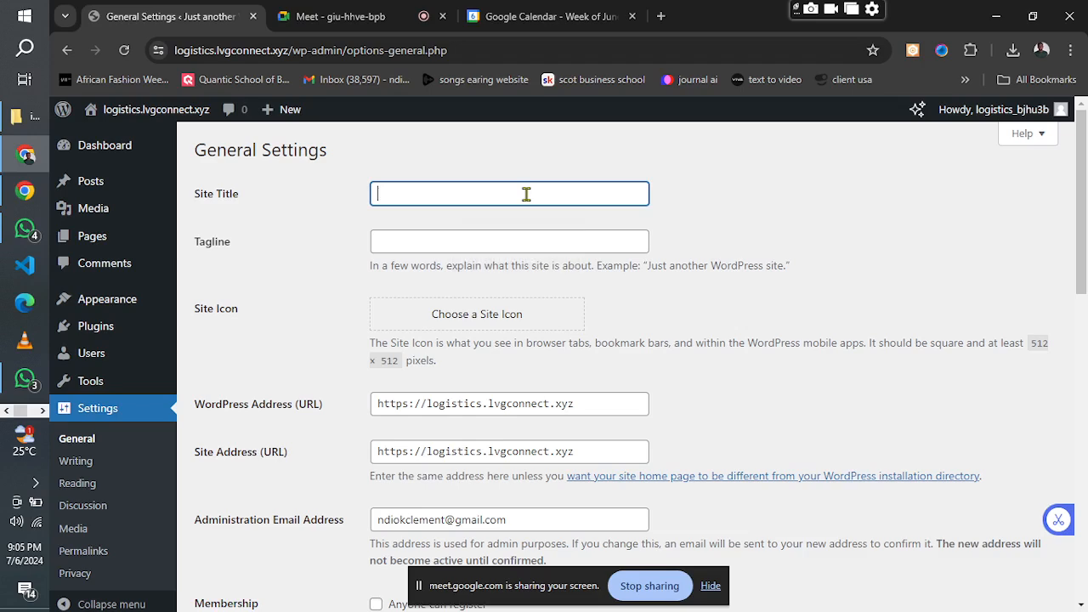
# Enter "Spring logistics" as the site title.
pyautogui.write('Spring')
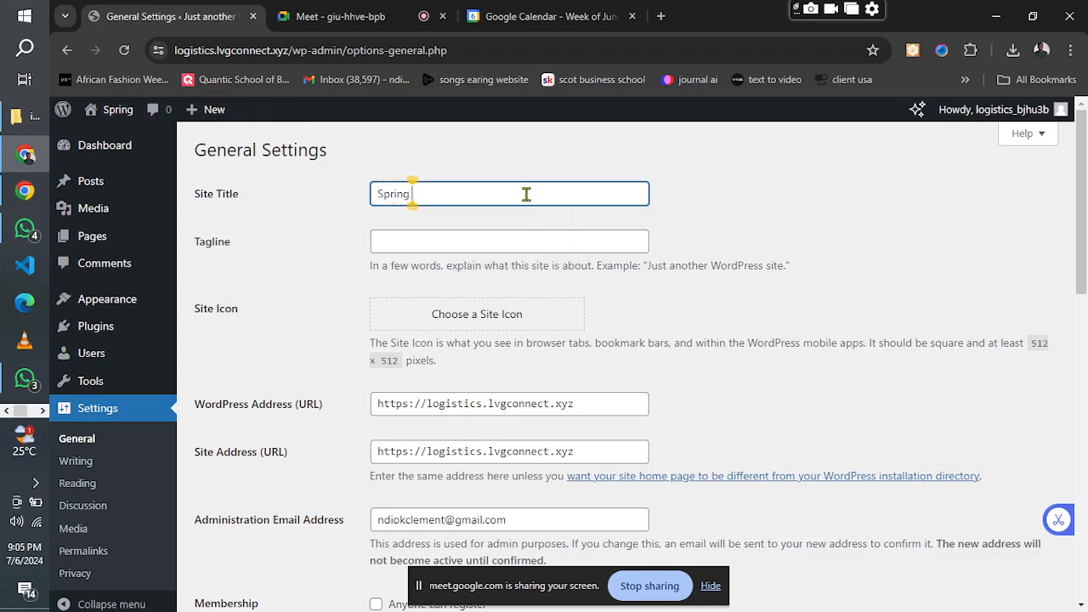
pyautogui.write(' logi')
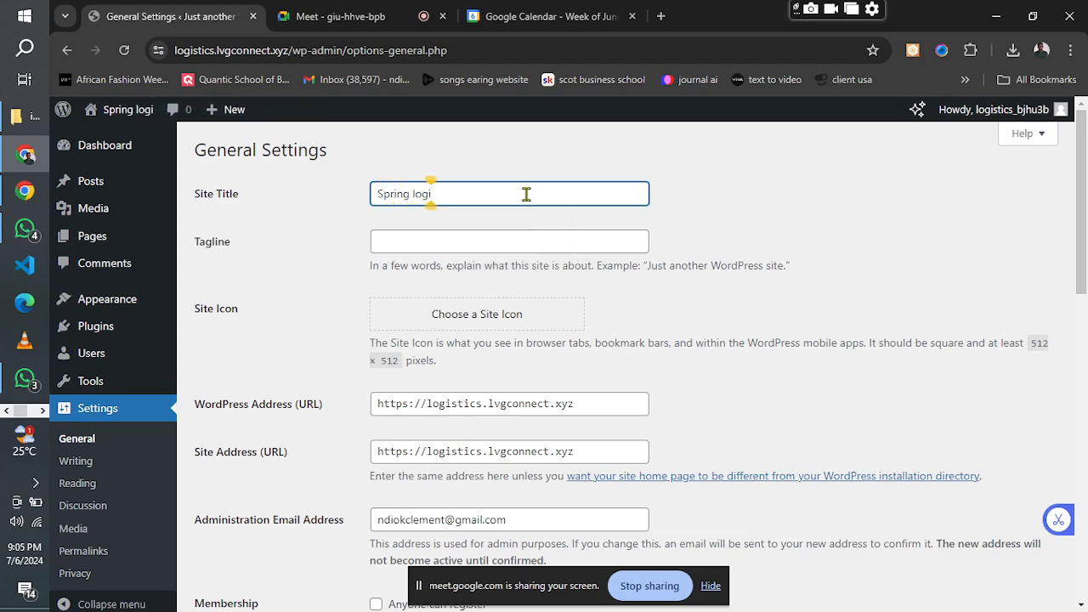
pyautogui.write('stics')
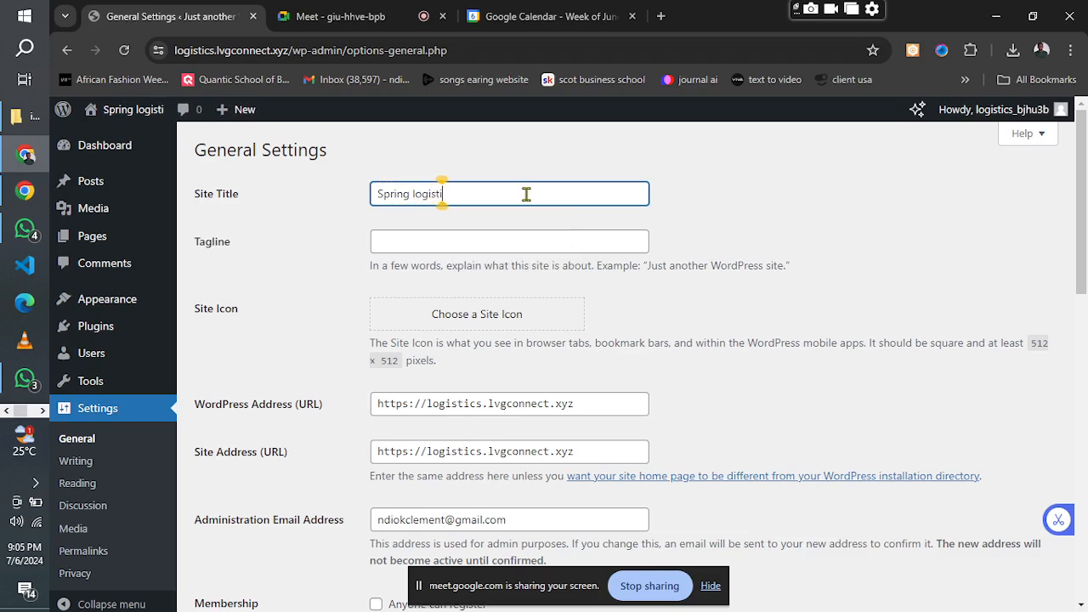
# Set the site's tagline to "Your best shipping partner".
pyautogui.click(426, 247)
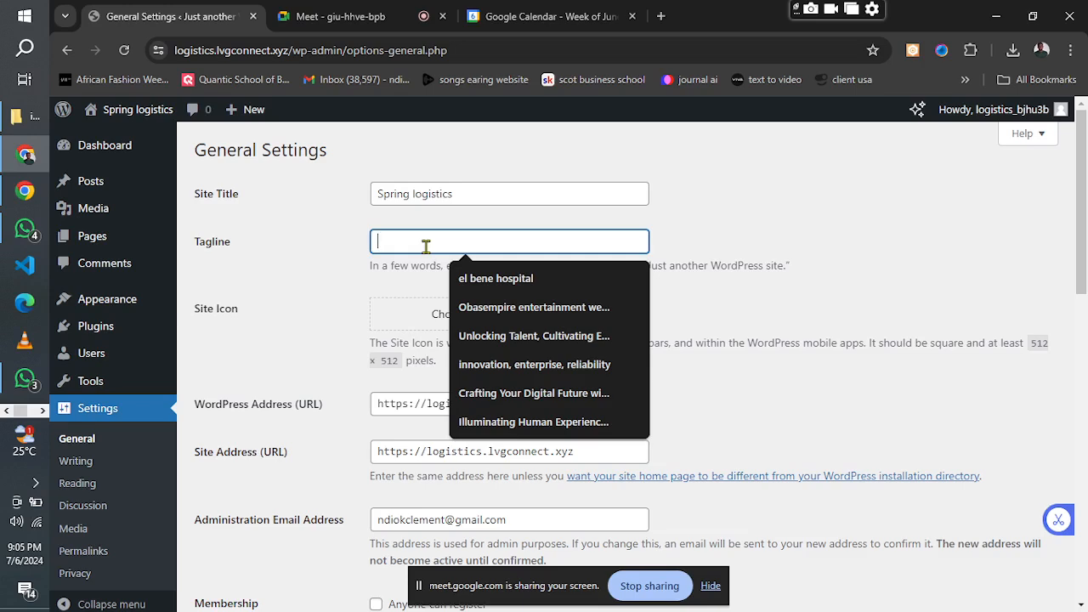
pyautogui.write('Your be')
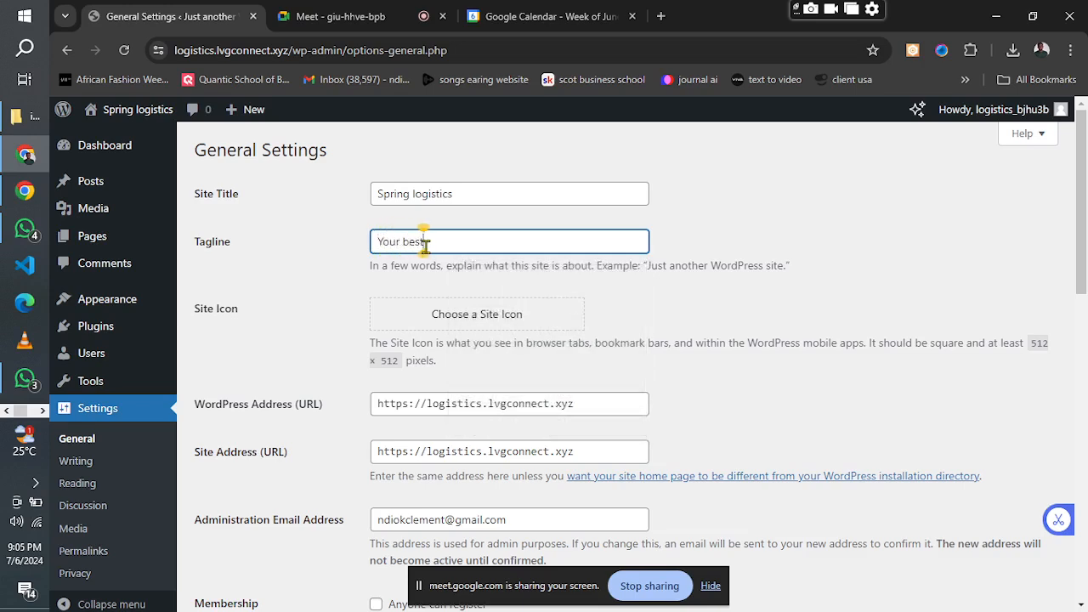
pyautogui.write('st shipping pa')
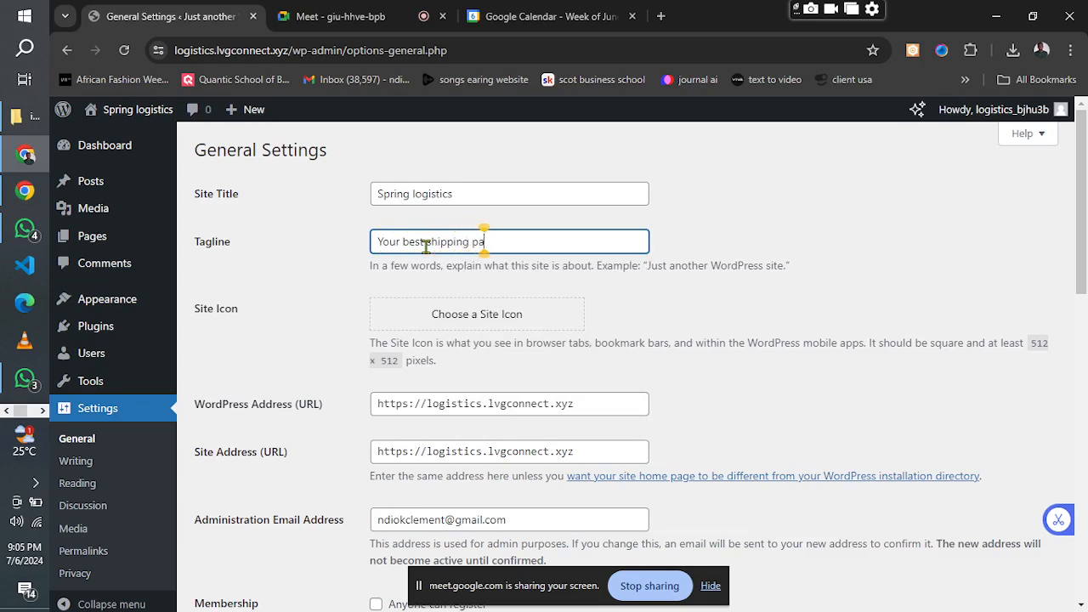
pyautogui.write('rtner')
pyautogui.scroll(-1, 508, 241)
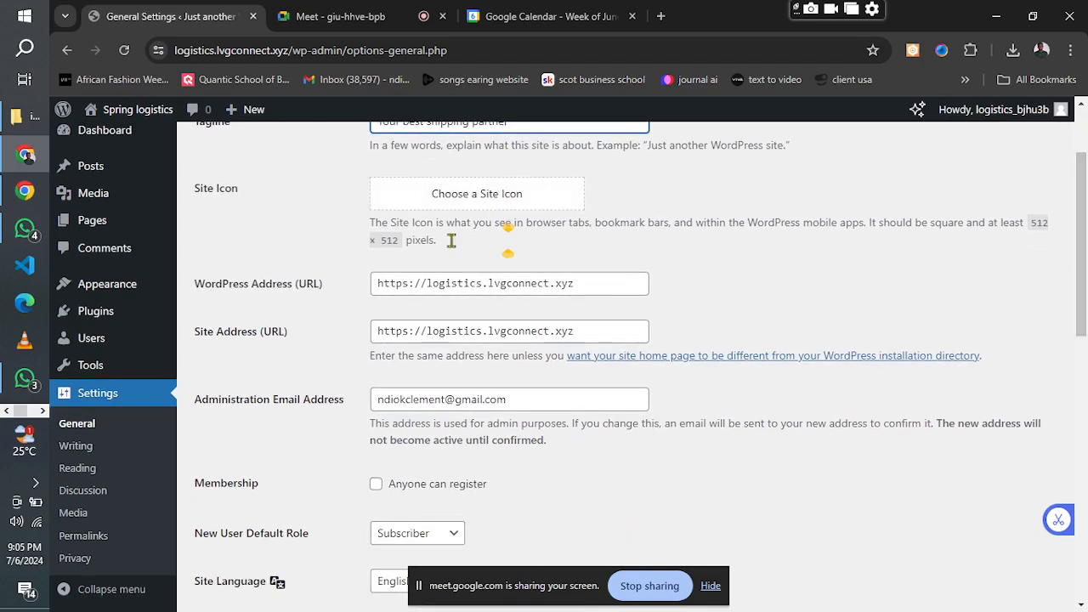
pyautogui.moveTo(1081, 255); pyautogui.dragTo(1081, 516)
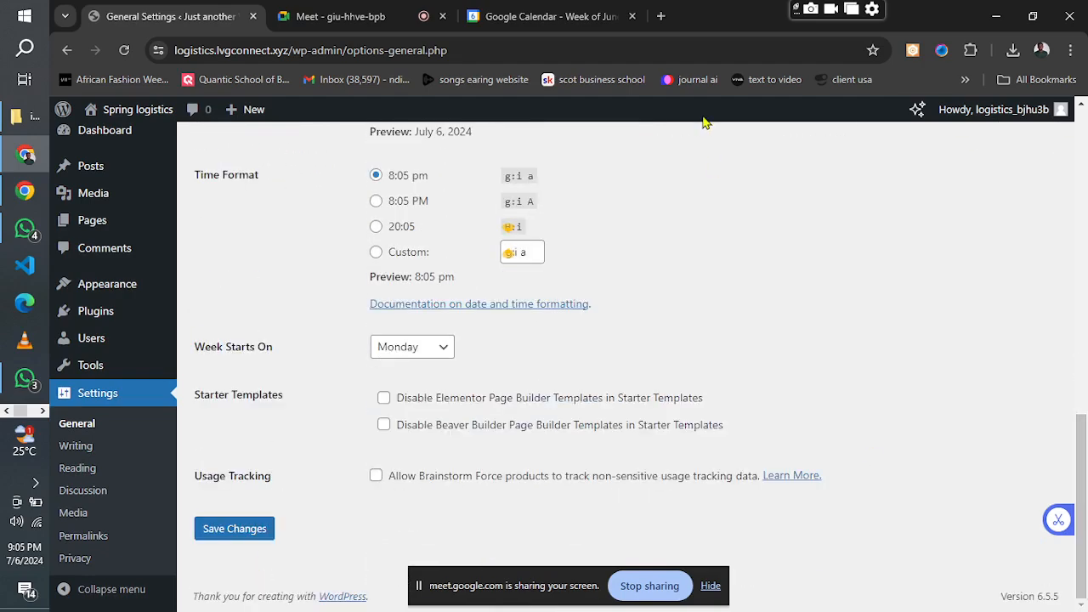
# Open canva.com in a new browser tab and create a blank Logo design.
pyautogui.click(660, 16)
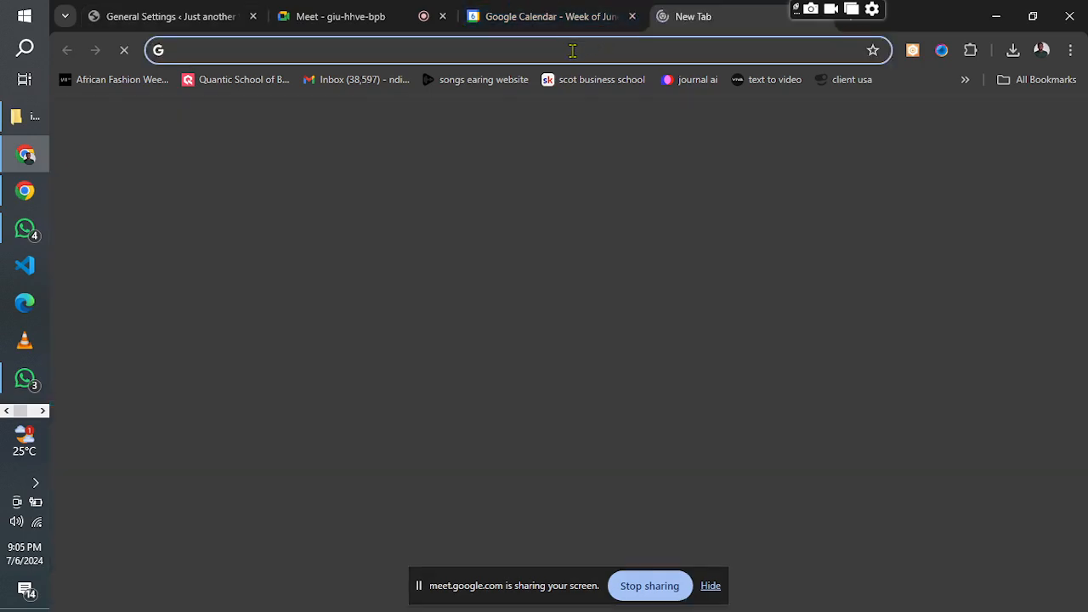
pyautogui.click(571, 49)
pyautogui.write('can')
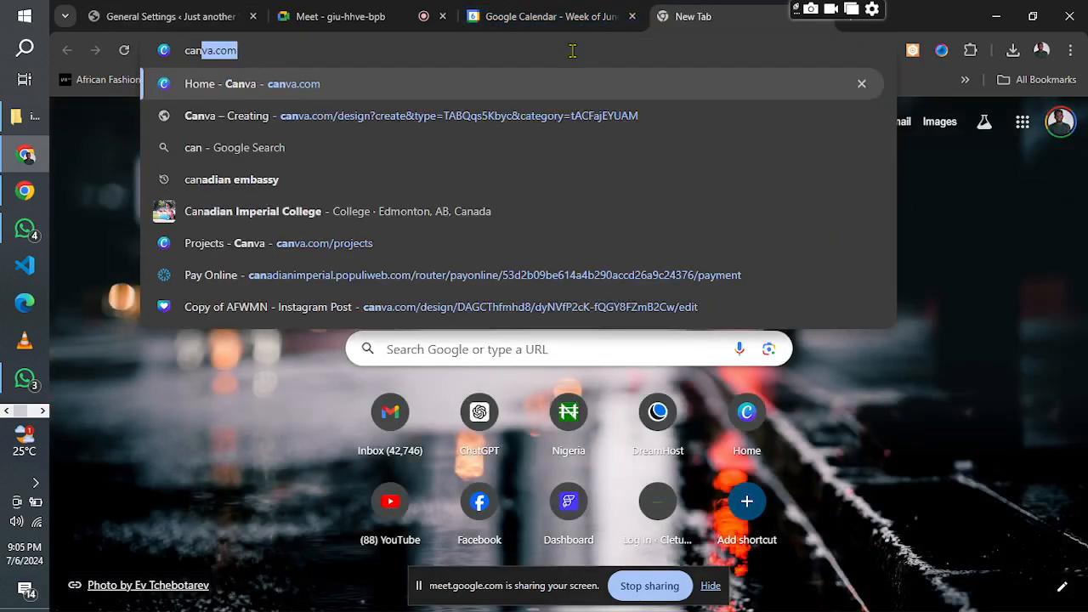
pyautogui.press('Return')
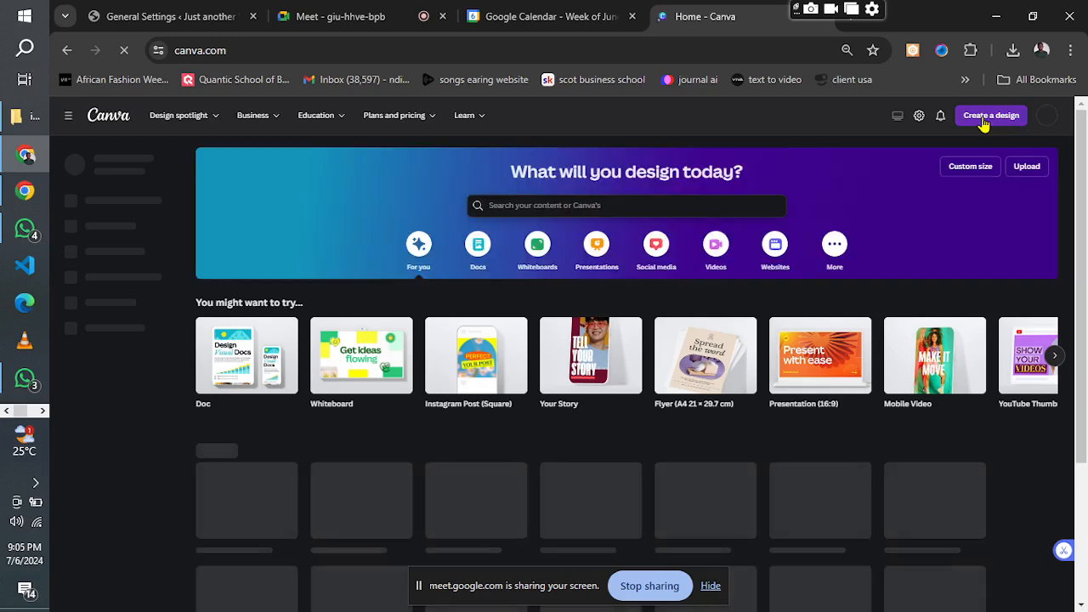
pyautogui.click(983, 121)
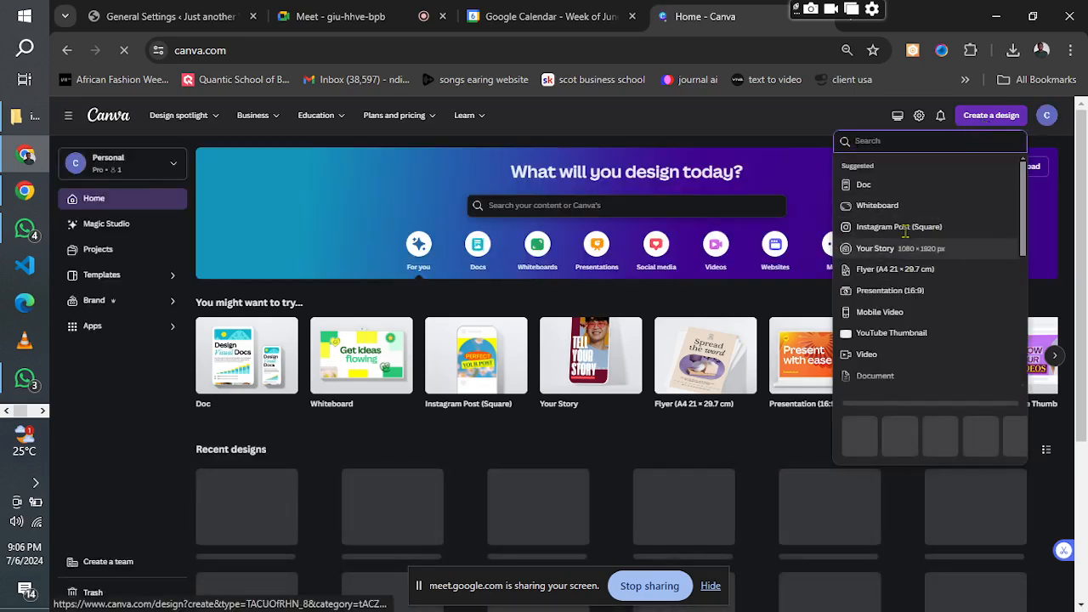
pyautogui.write('logo')
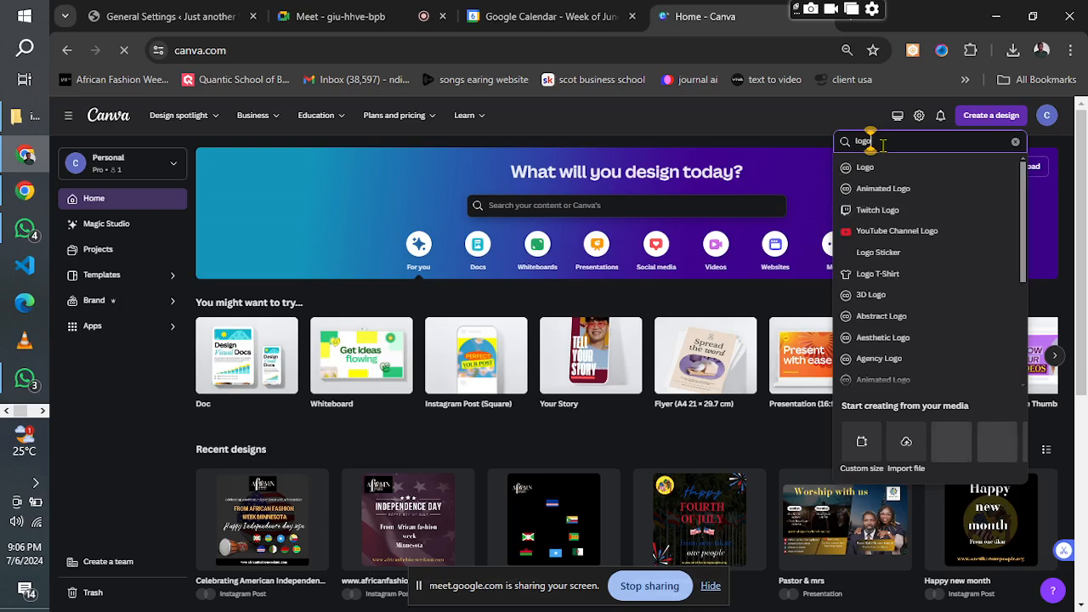
pyautogui.click(876, 170)
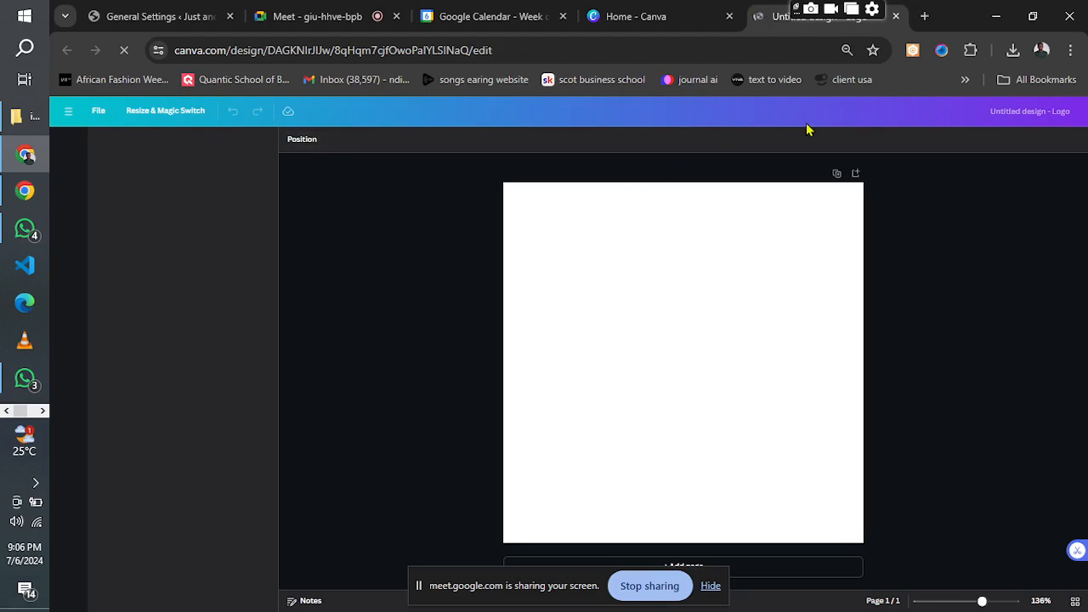
pyautogui.moveTo(799, 8); pyautogui.dragTo(1074, 218)
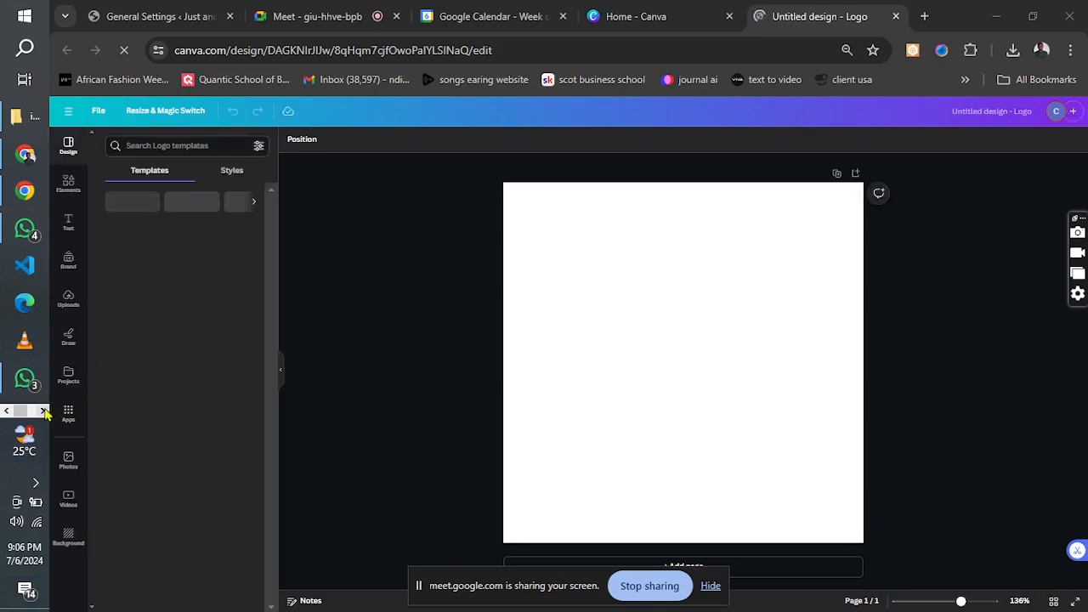
pyautogui.click(42, 411)
pyautogui.click(5, 413)
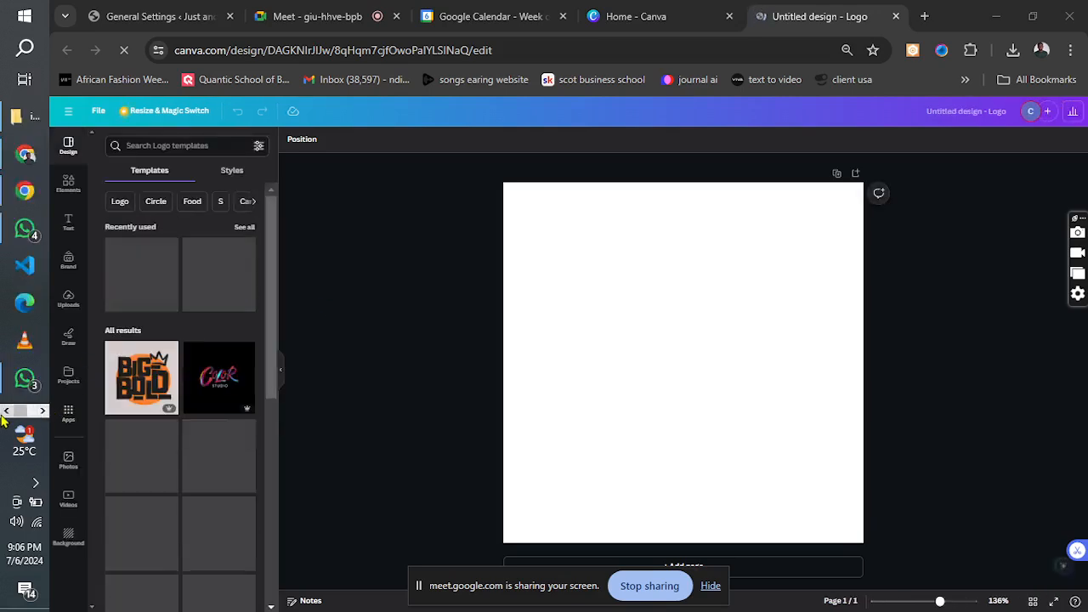
# Search the logo templates for "logistics company" and apply the blue LOGISTIC Global Service template with the ship, plane and truck.
pyautogui.click(157, 146)
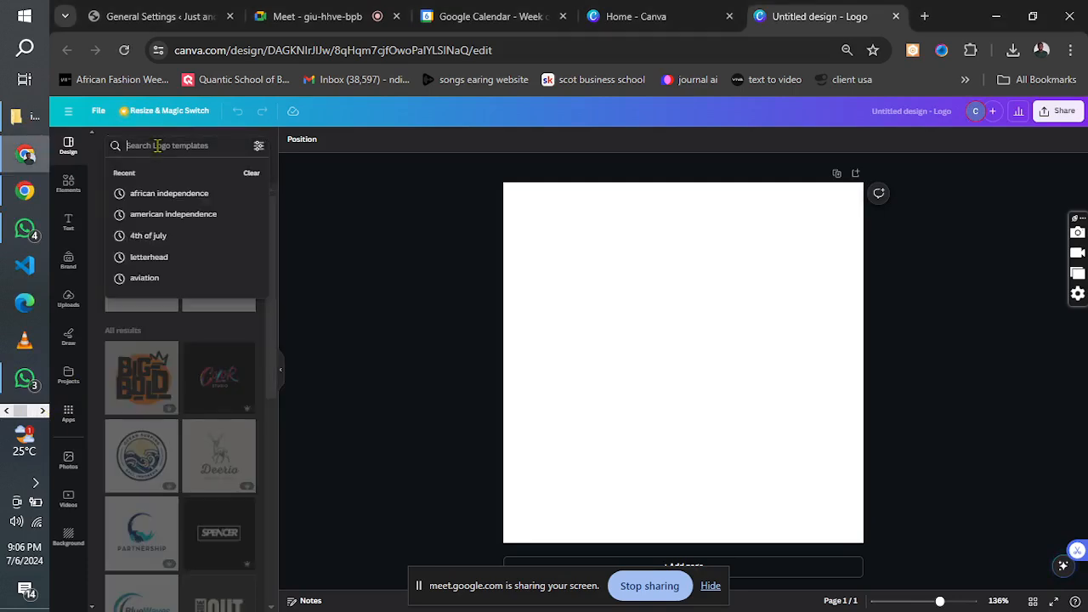
pyautogui.write('logis')
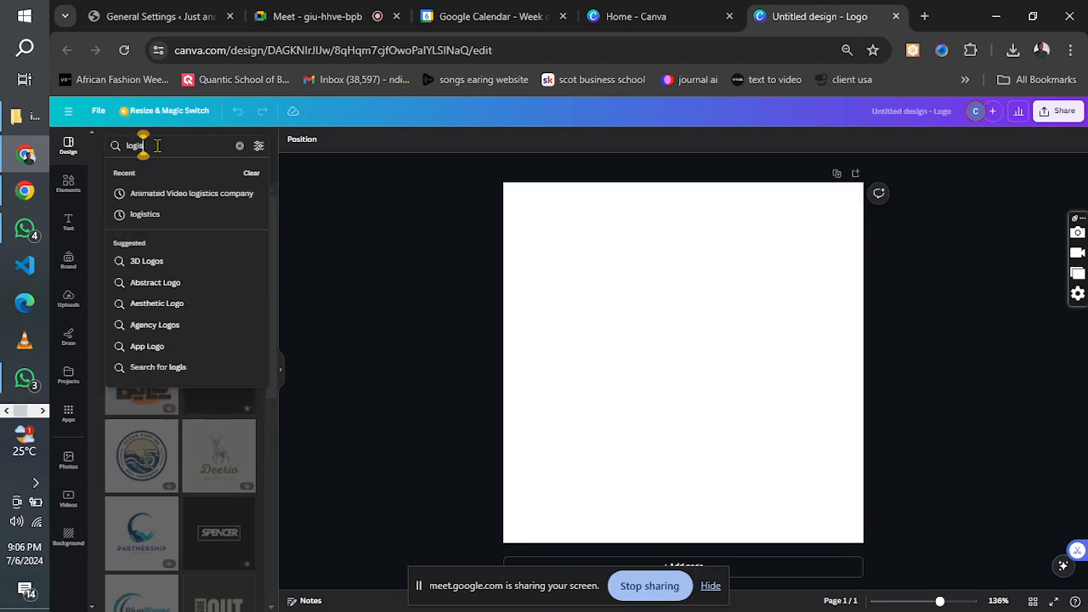
pyautogui.write('tics co')
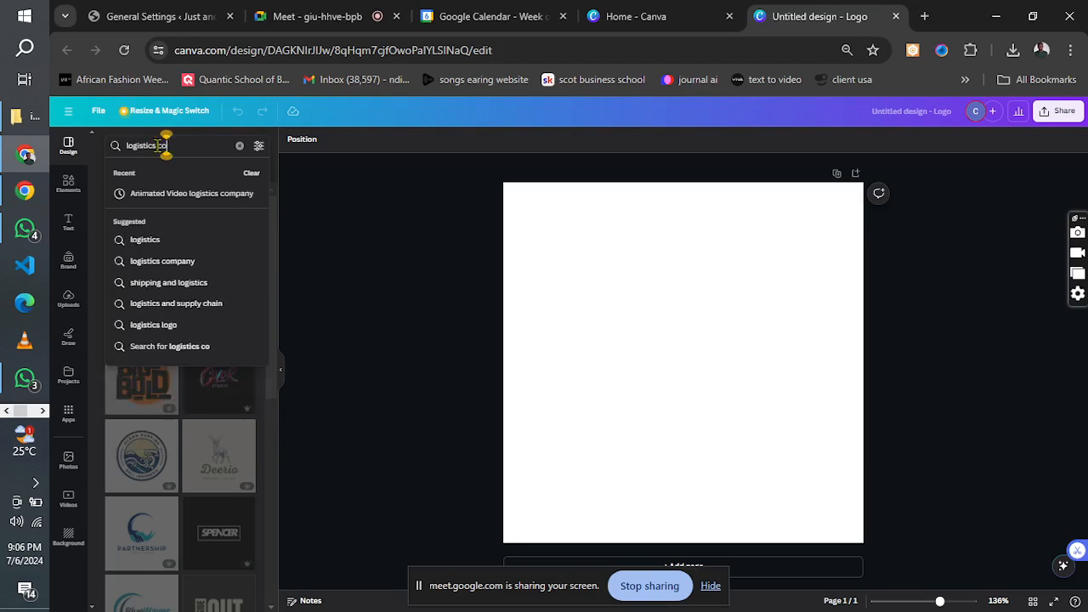
pyautogui.write('mpany')
pyautogui.press('Return')
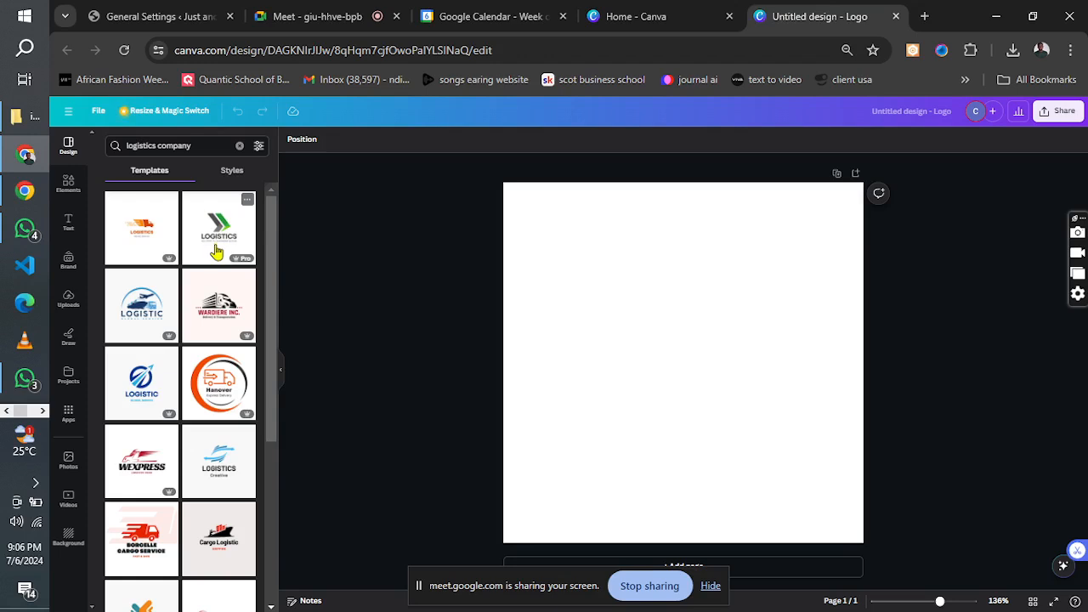
pyautogui.click(136, 322)
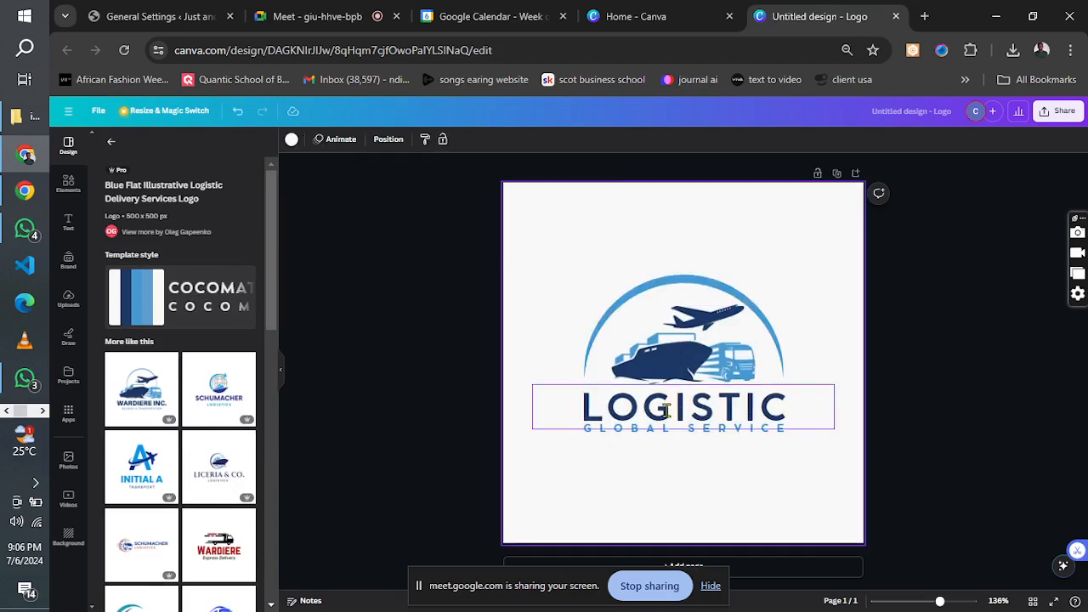
# Move the LOGISTIC text below the GLOBAL SERVICE line and replace GLOBAL SERVICE with "SPRING".
pyautogui.moveTo(666, 421); pyautogui.dragTo(666, 468)
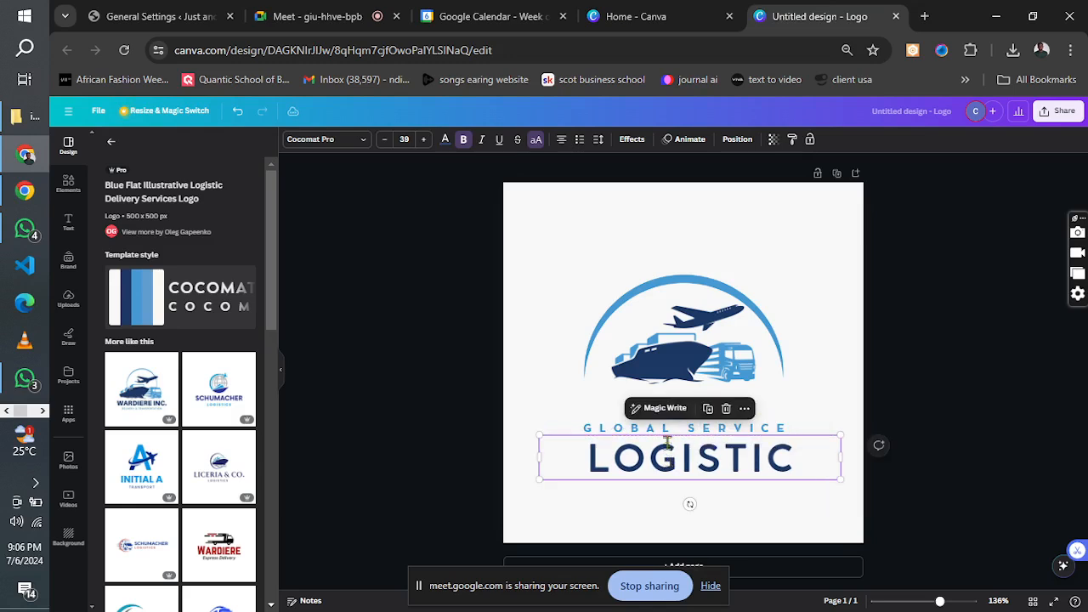
pyautogui.click(661, 429)
pyautogui.click(662, 429)
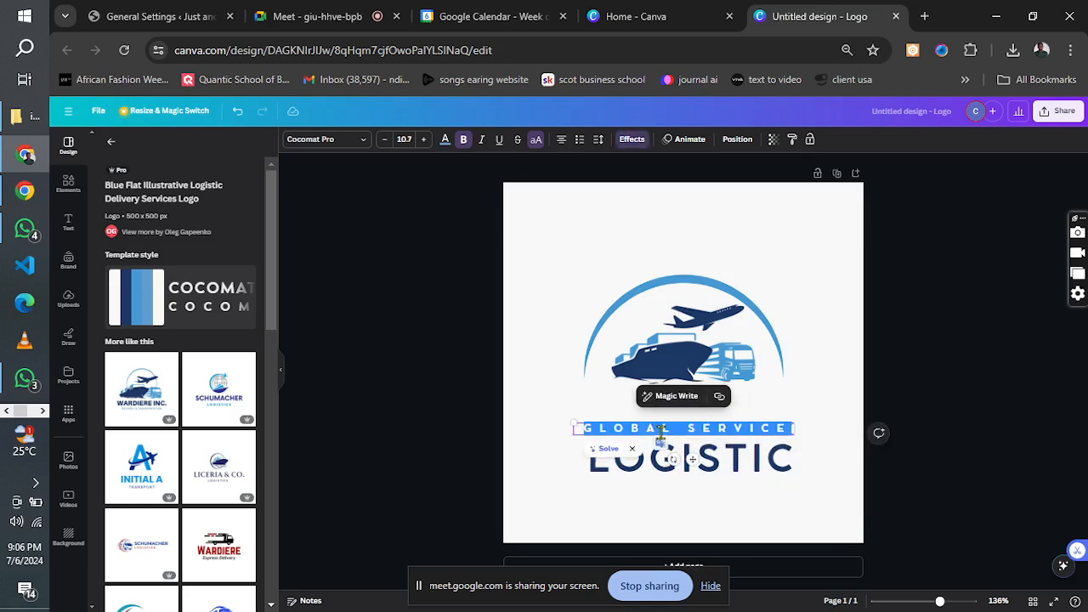
pyautogui.write('S')
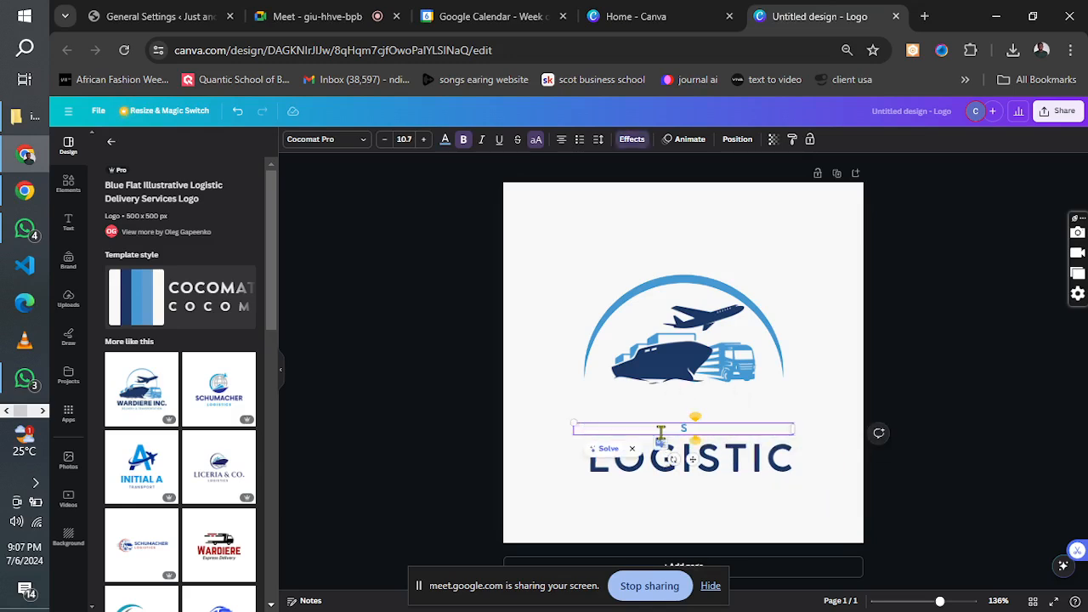
pyautogui.write('PRING')
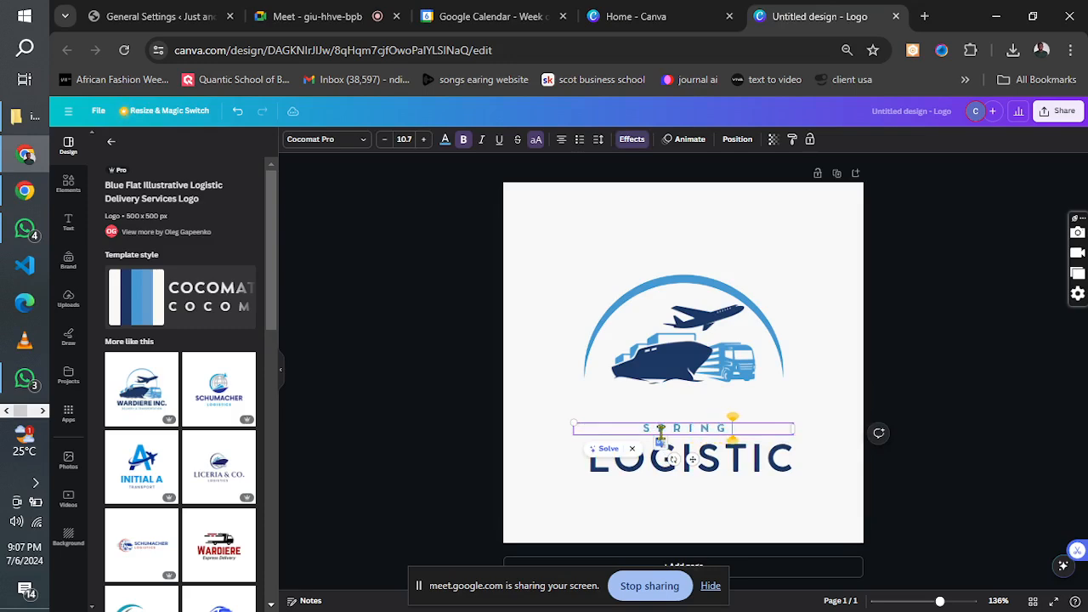
pyautogui.click(822, 411)
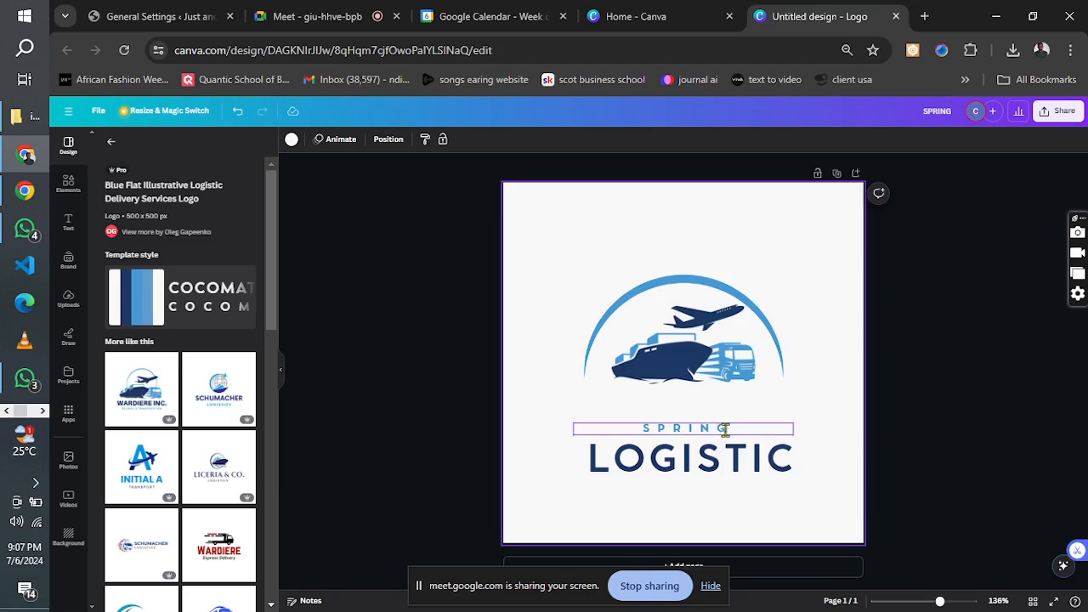
# Check the logistics project reference image and stack SPRING just beneath the transport illustration with LOGISTIC directly under it.
pyautogui.moveTo(707, 429); pyautogui.dragTo(707, 399)
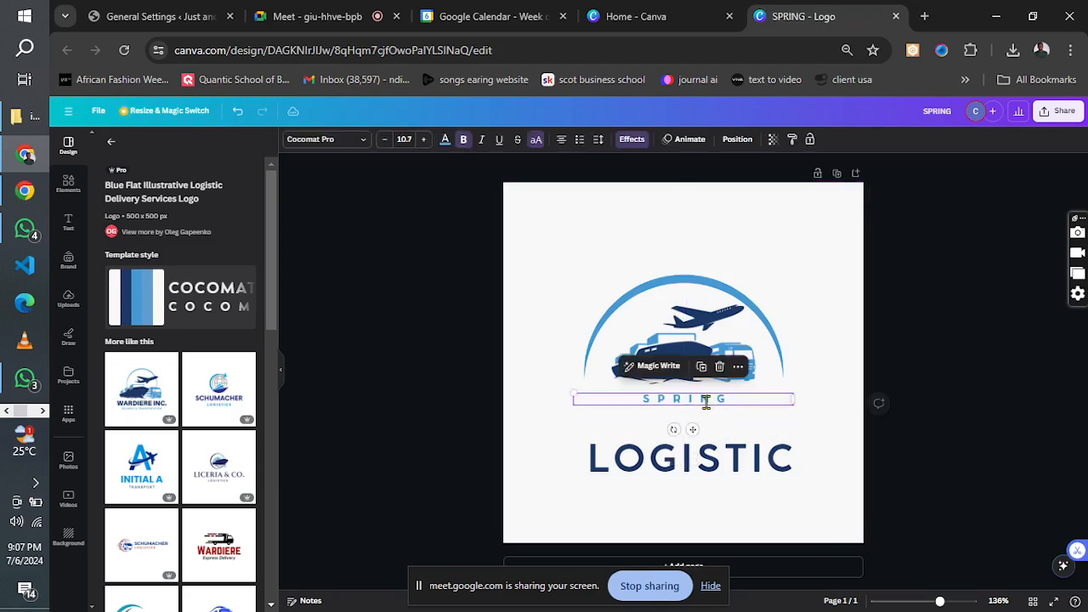
pyautogui.click(43, 411)
pyautogui.click(26, 197)
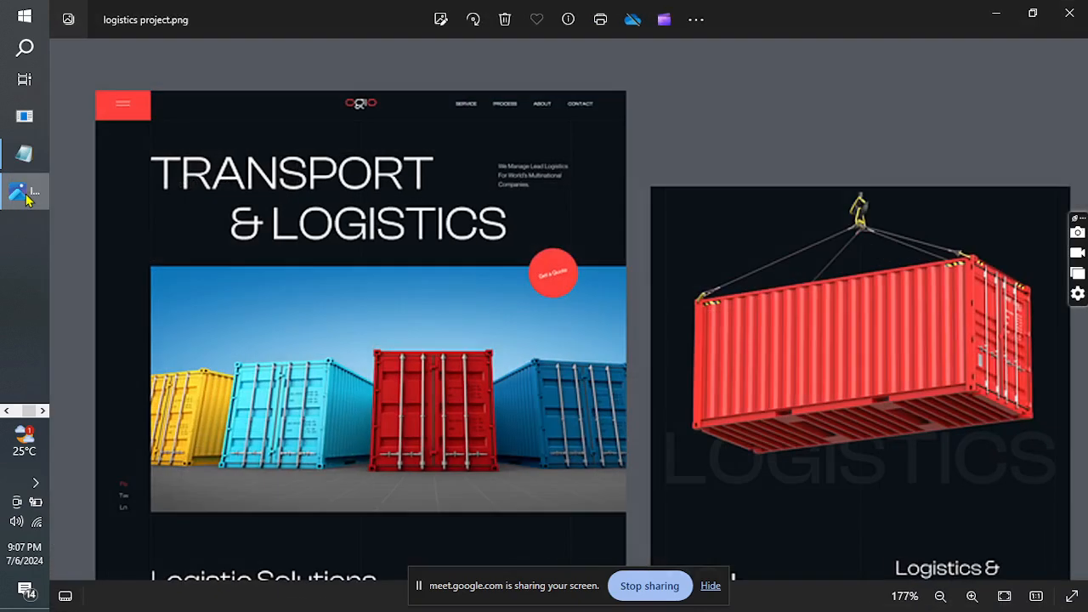
pyautogui.click(27, 197)
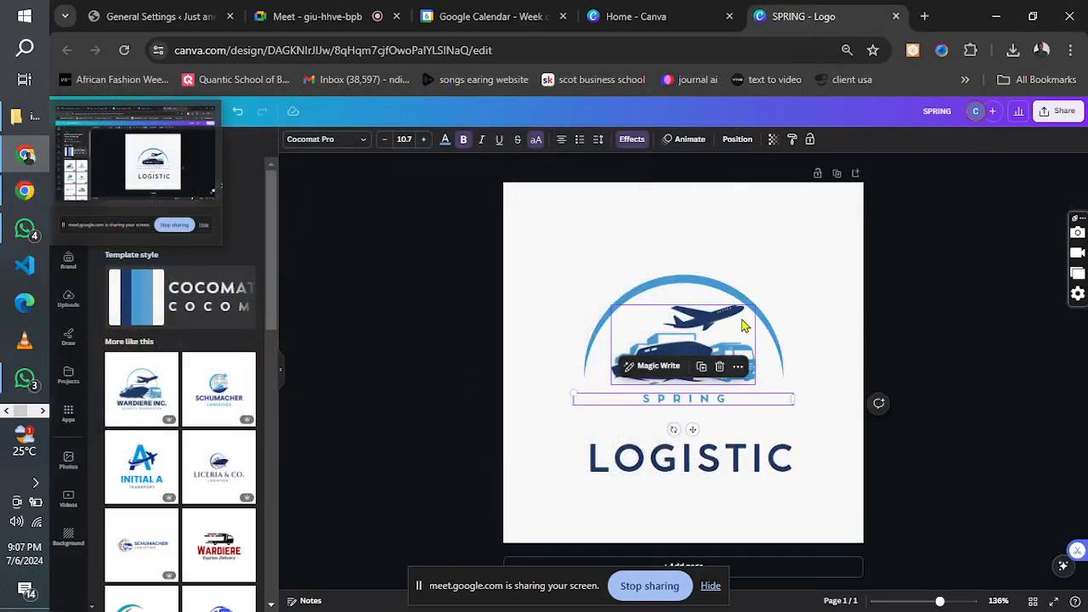
pyautogui.moveTo(719, 473); pyautogui.dragTo(716, 444)
# Change the logo's LOGISTIC text to "LOGISTICS".
pyautogui.doubleClick(791, 435)
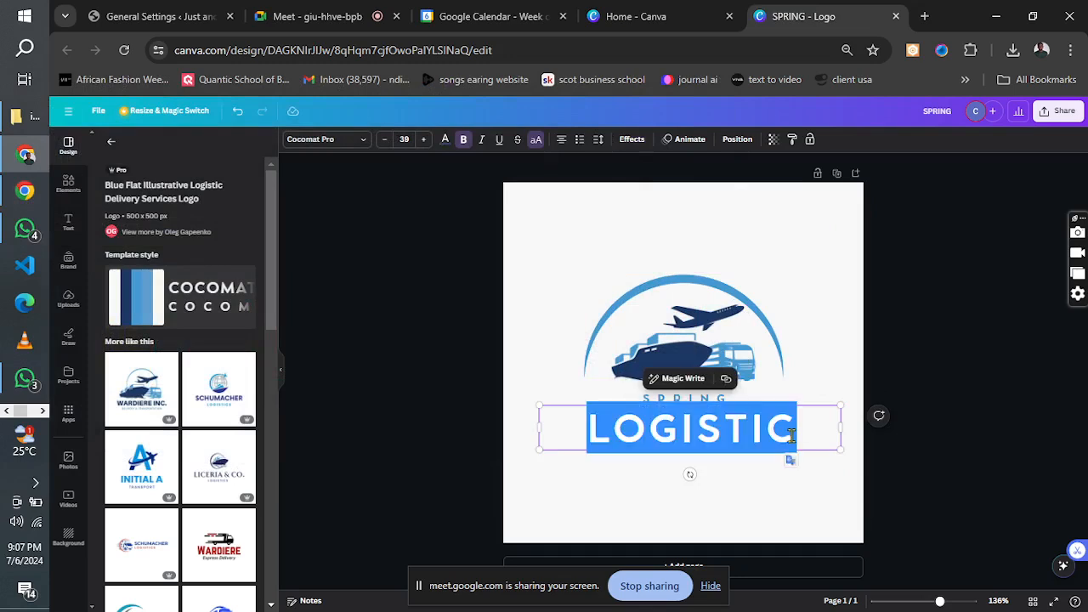
pyautogui.click(804, 436)
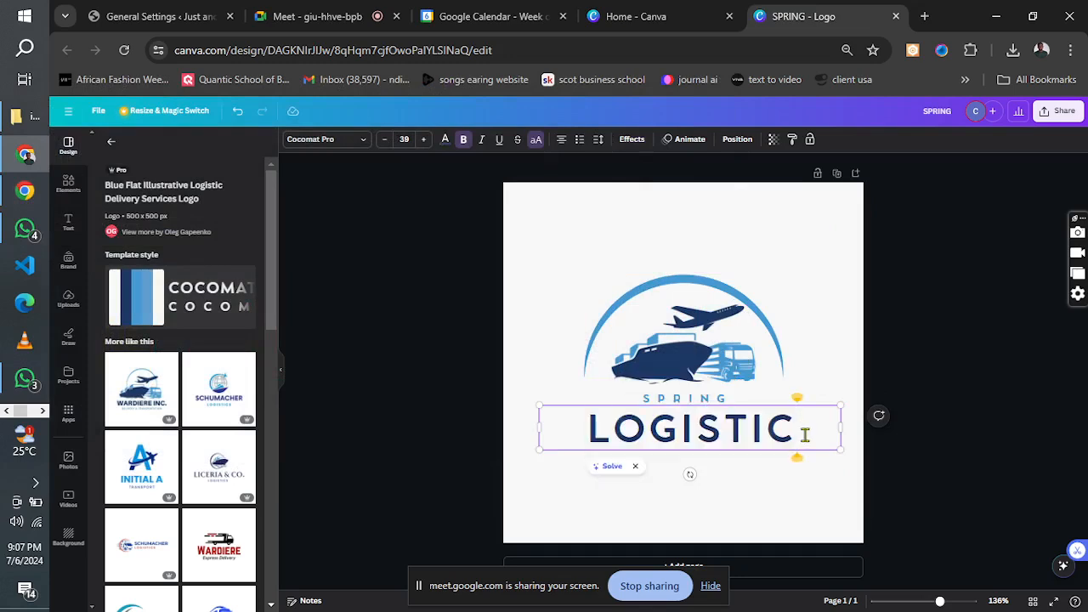
pyautogui.write('S')
pyautogui.click(712, 488)
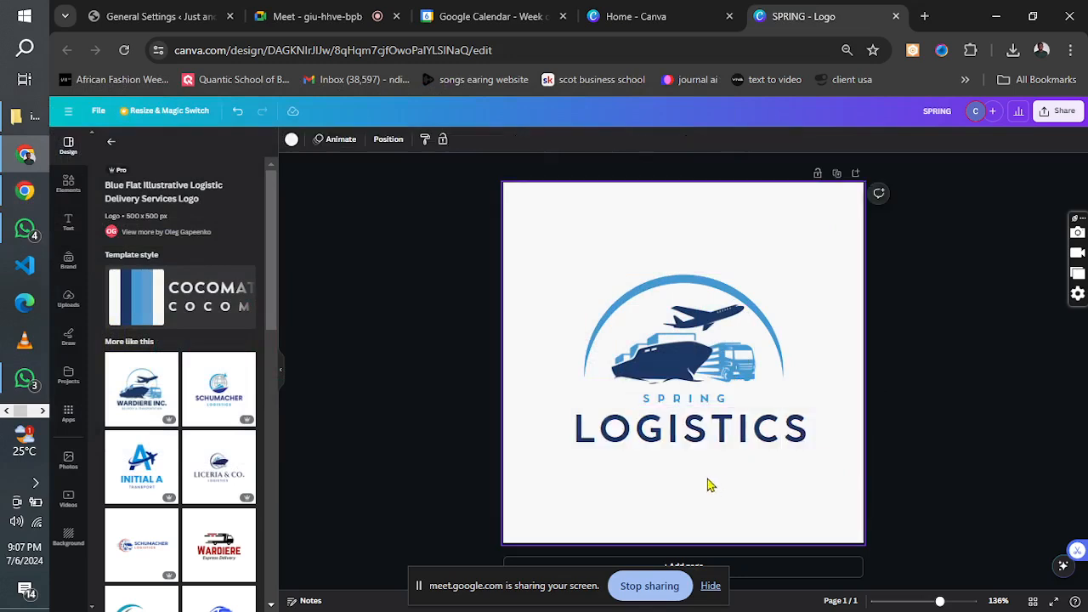
# Recolour the LOGISTICS text and the arc around the transport illustration red.
pyautogui.click(696, 436)
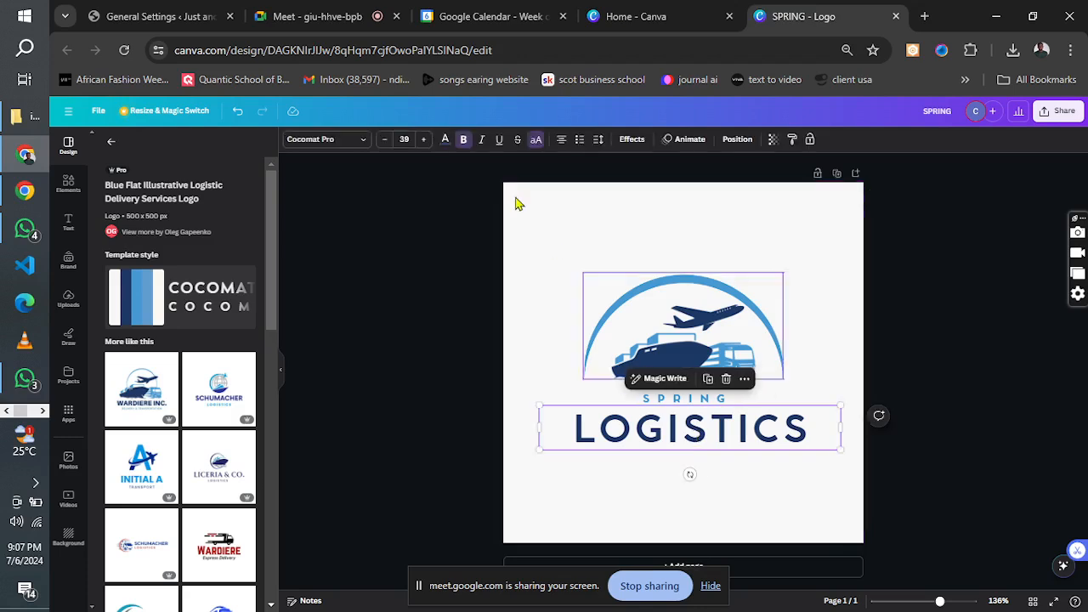
pyautogui.click(445, 141)
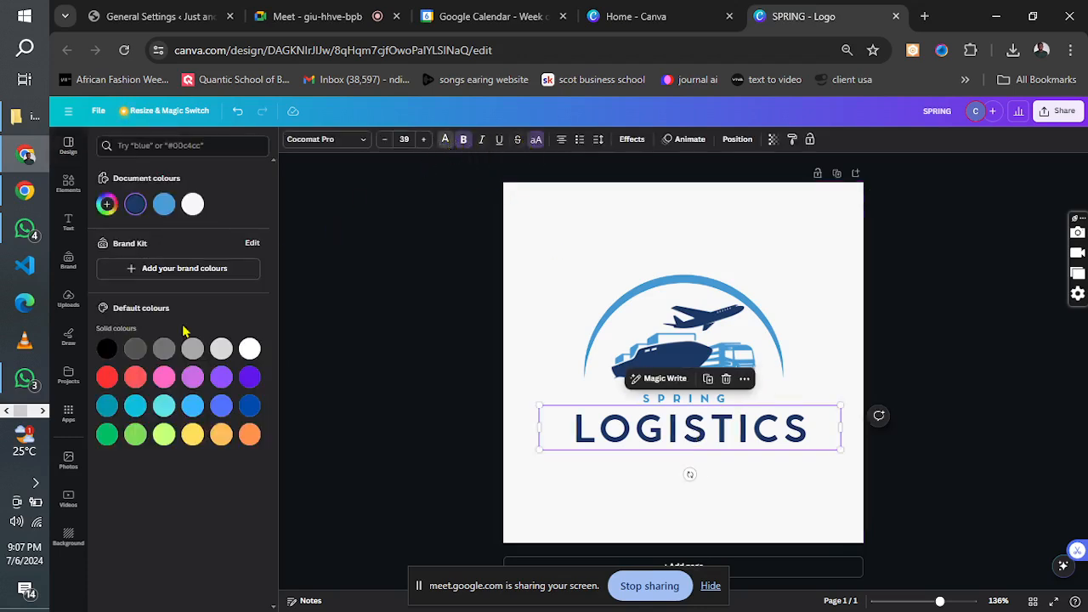
pyautogui.click(107, 377)
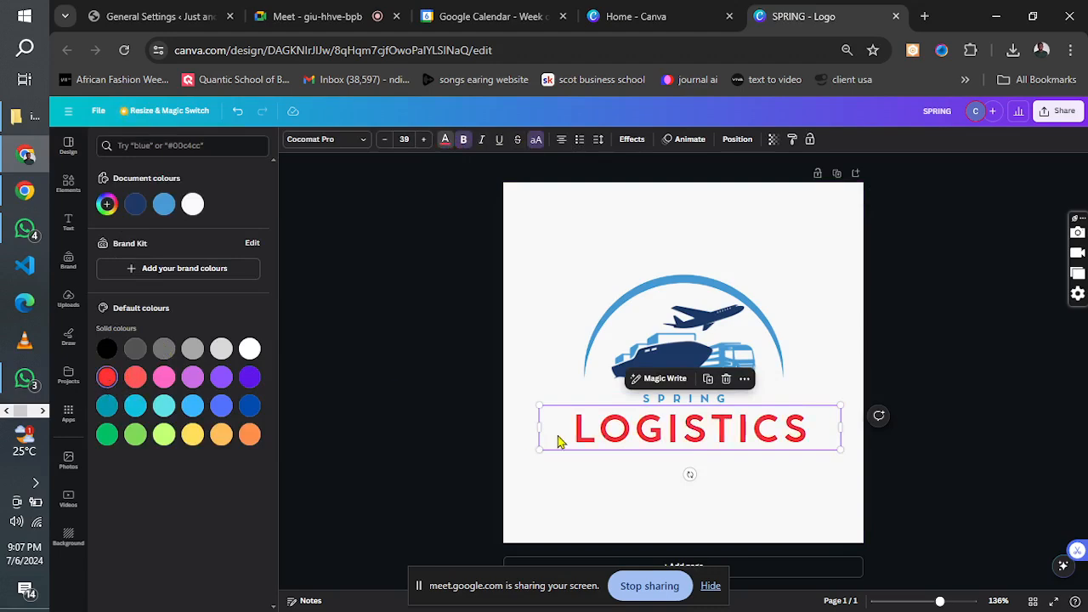
pyautogui.click(757, 333)
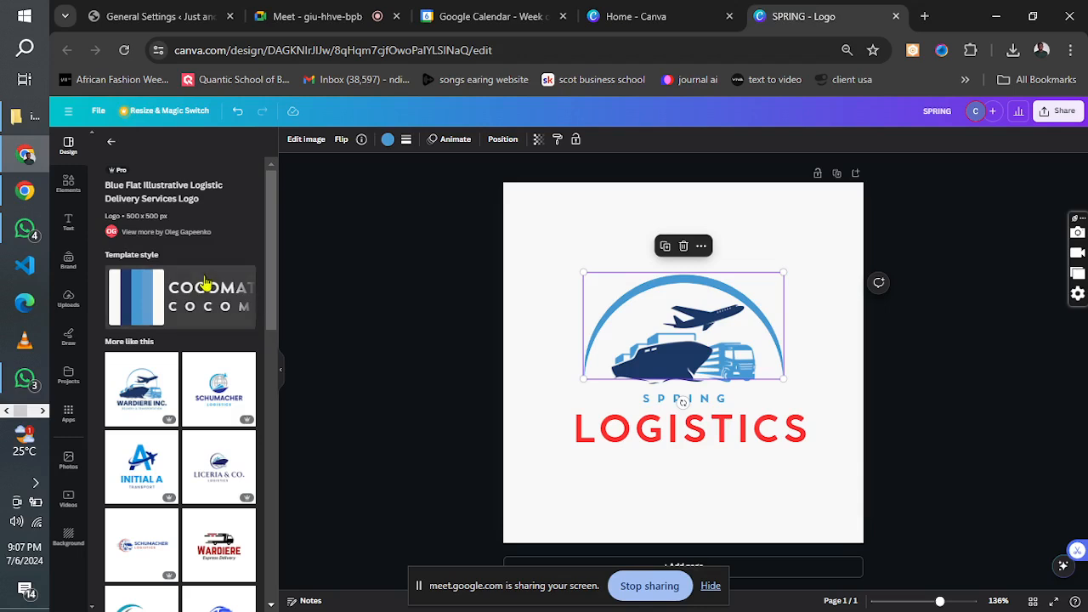
pyautogui.click(388, 139)
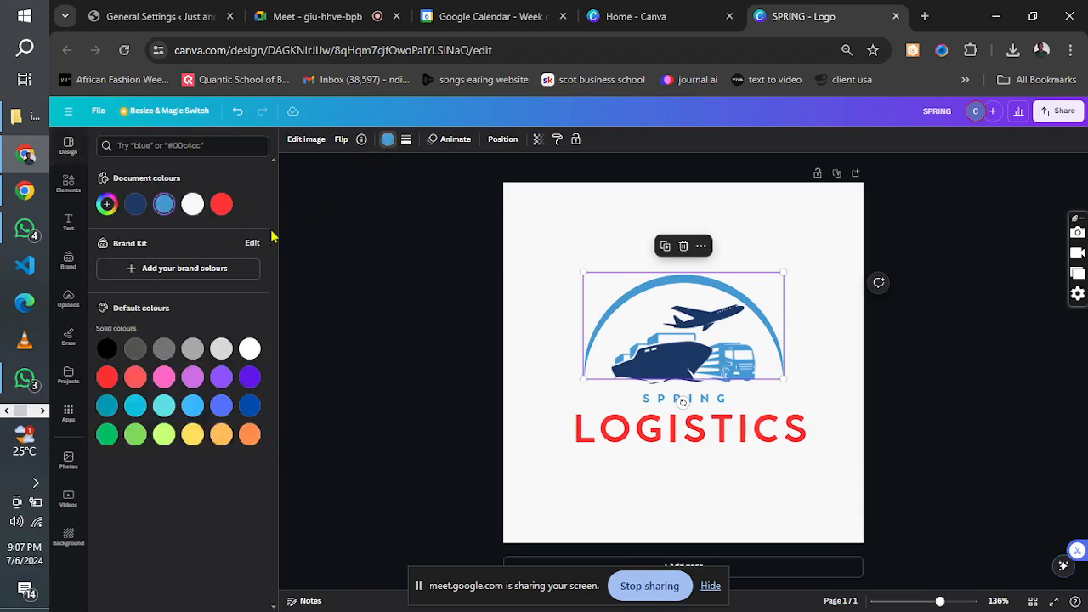
pyautogui.click(221, 206)
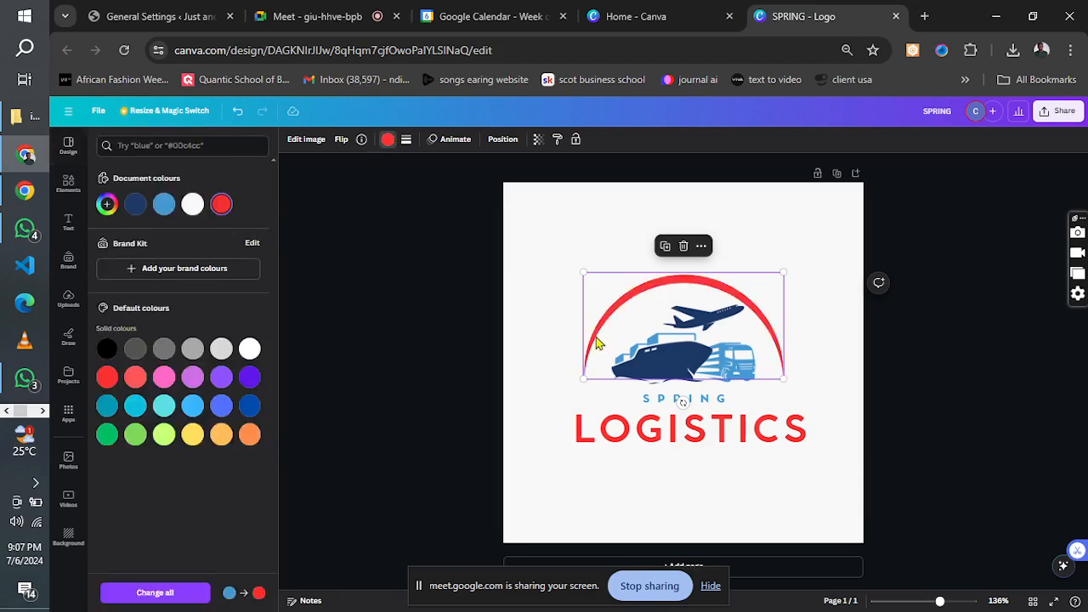
# Recolour the dark blue parts of the transport illustration black.
pyautogui.click(682, 364)
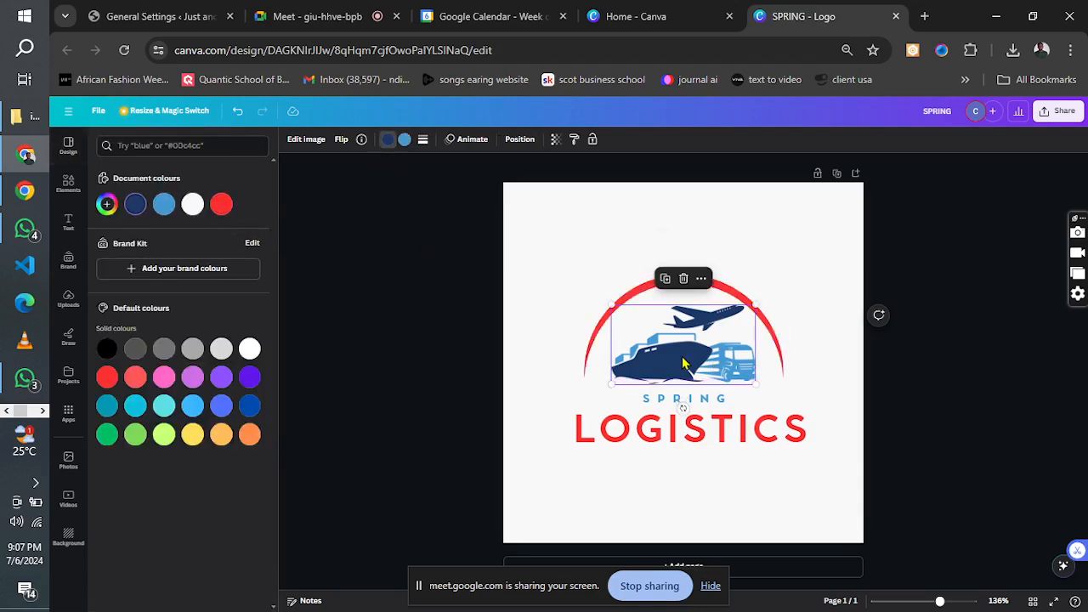
pyautogui.click(390, 145)
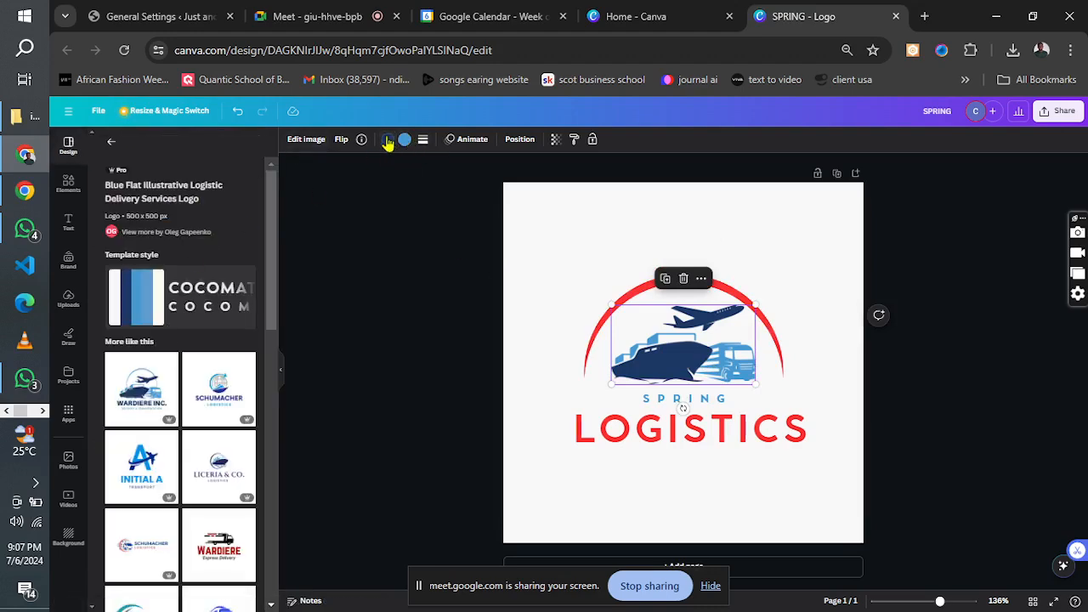
pyautogui.click(387, 141)
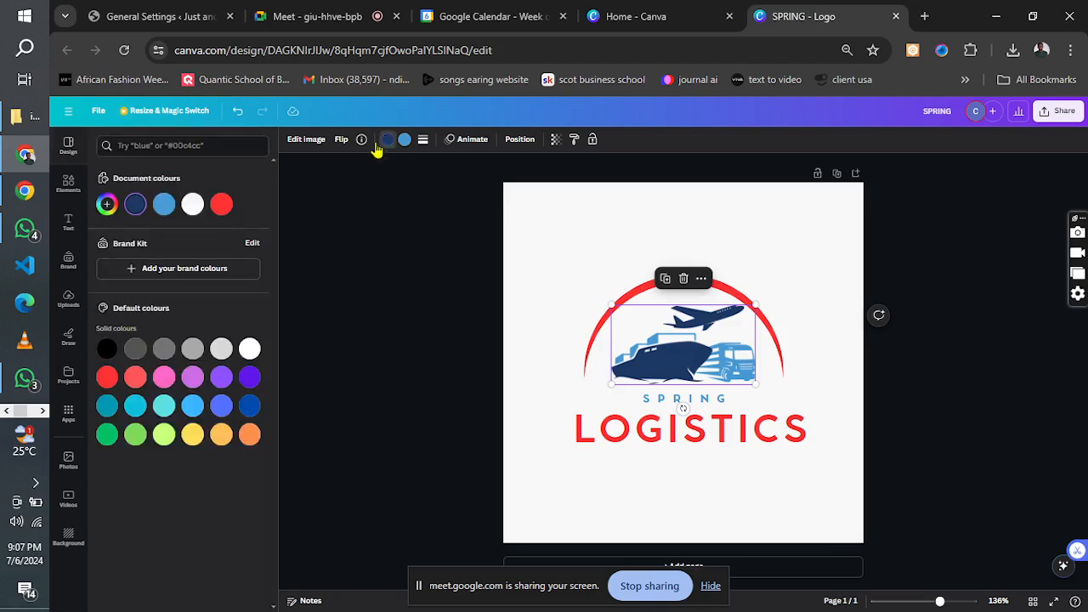
pyautogui.click(106, 350)
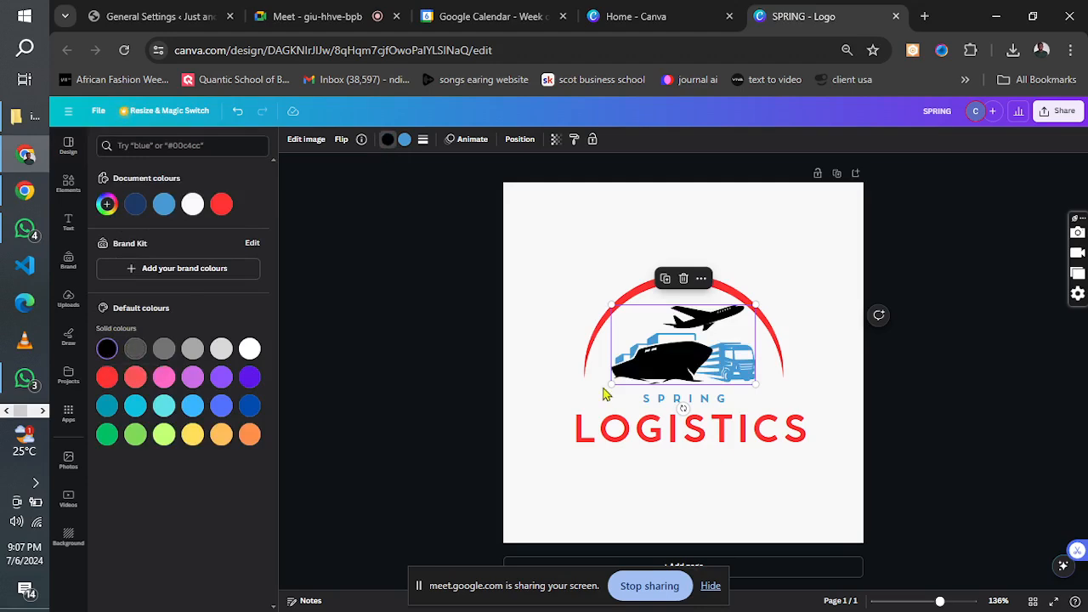
# Recolour the light blue parts of the transport illustration red (#FF3131).
pyautogui.click(404, 139)
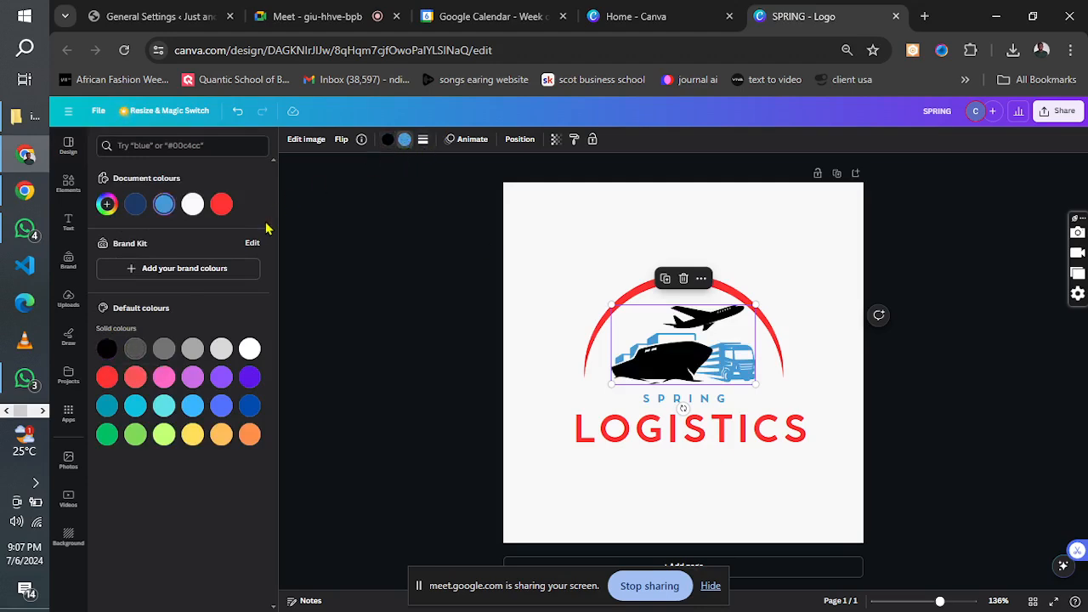
pyautogui.click(221, 204)
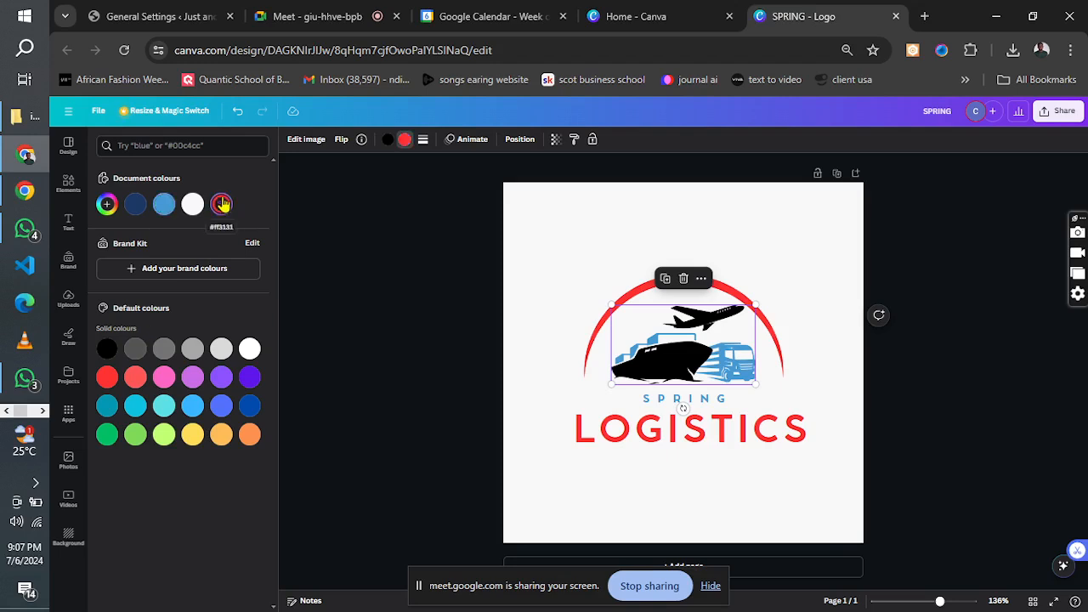
pyautogui.click(221, 205)
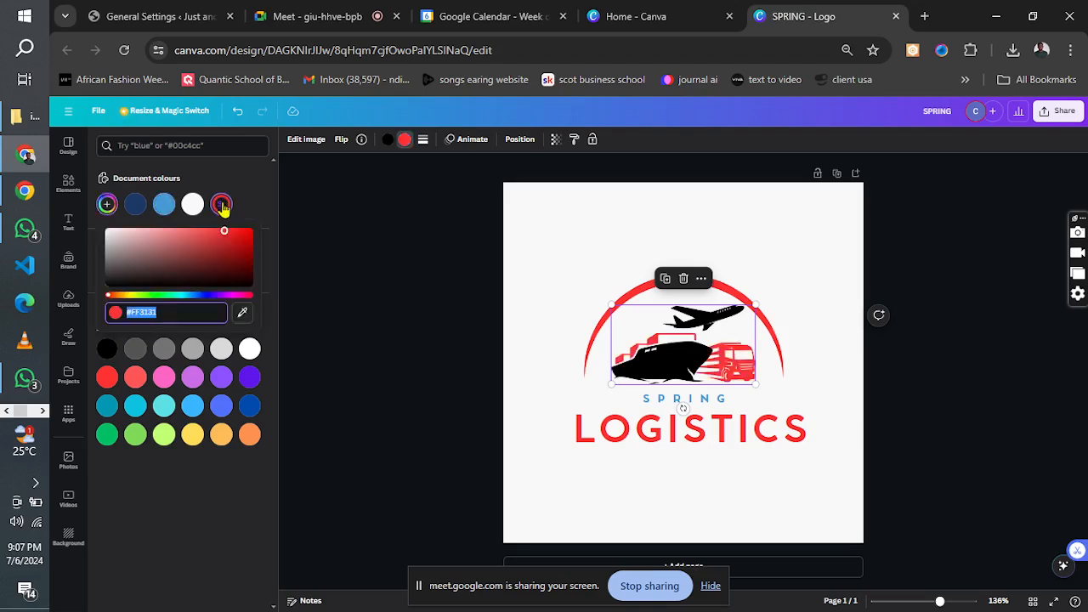
pyautogui.click(527, 323)
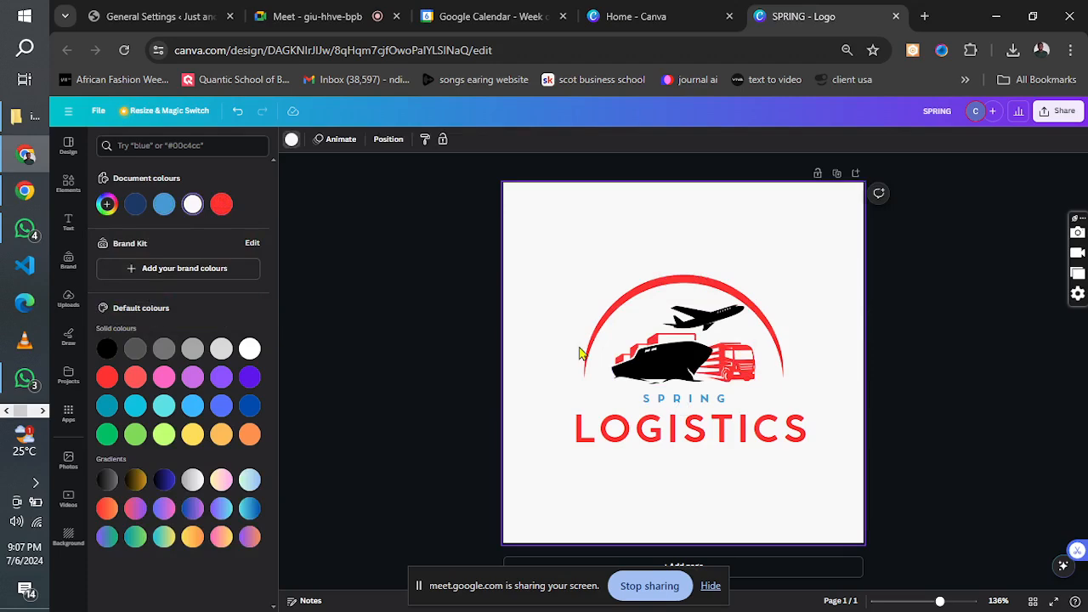
# Recolour the SPRING text black.
pyautogui.click(674, 400)
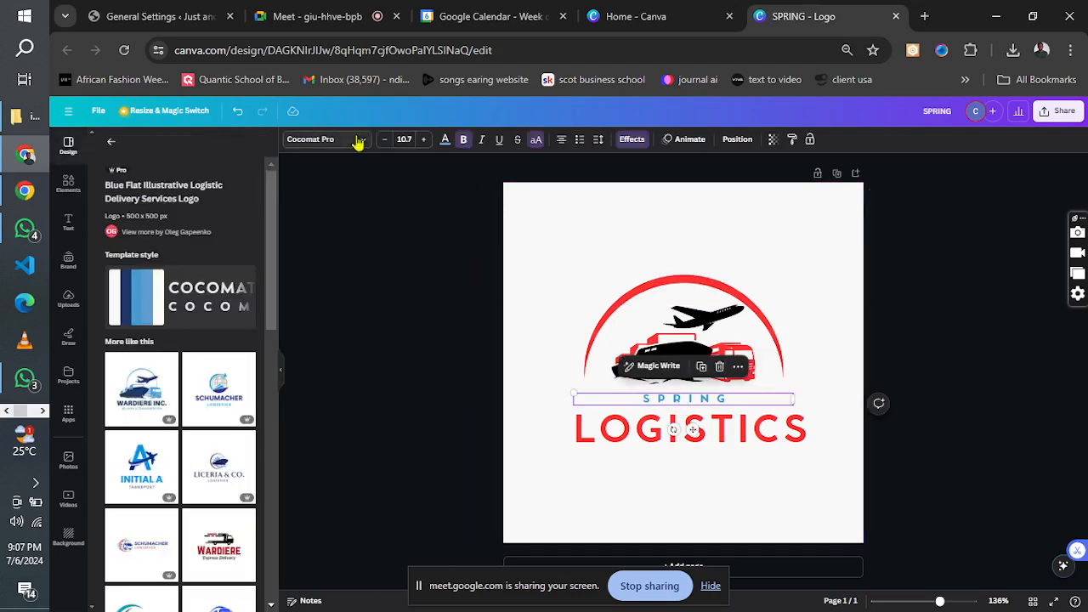
pyautogui.click(445, 140)
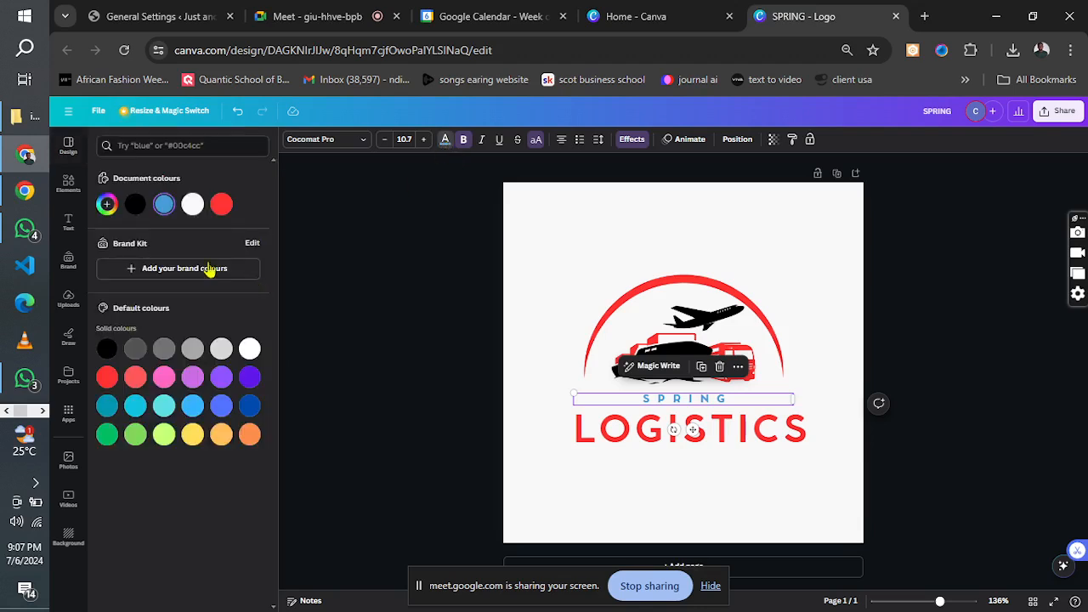
pyautogui.click(136, 205)
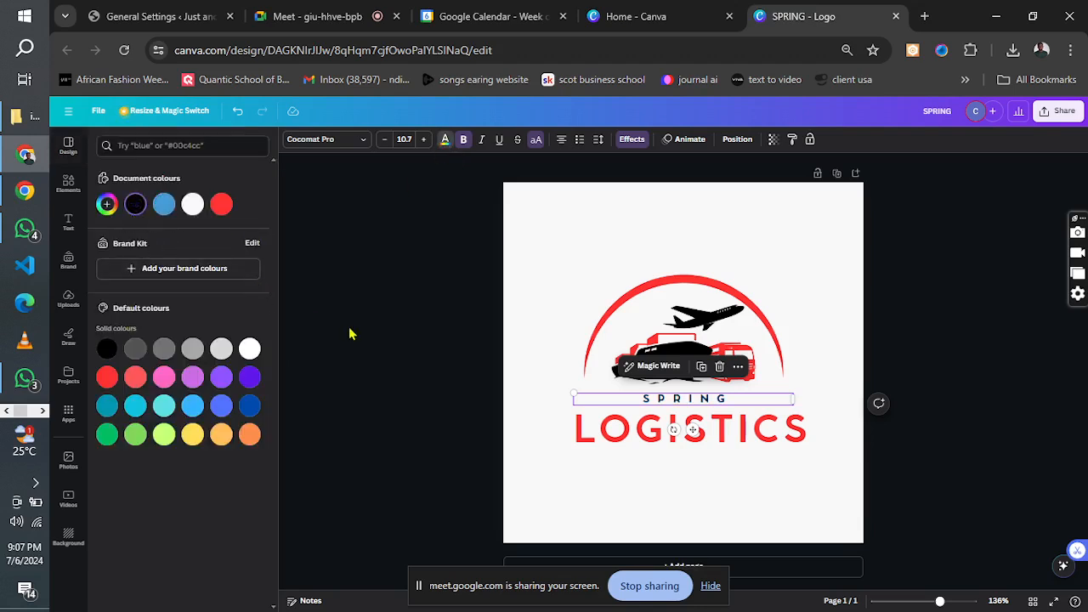
pyautogui.press('Escape')
pyautogui.press('Escape')
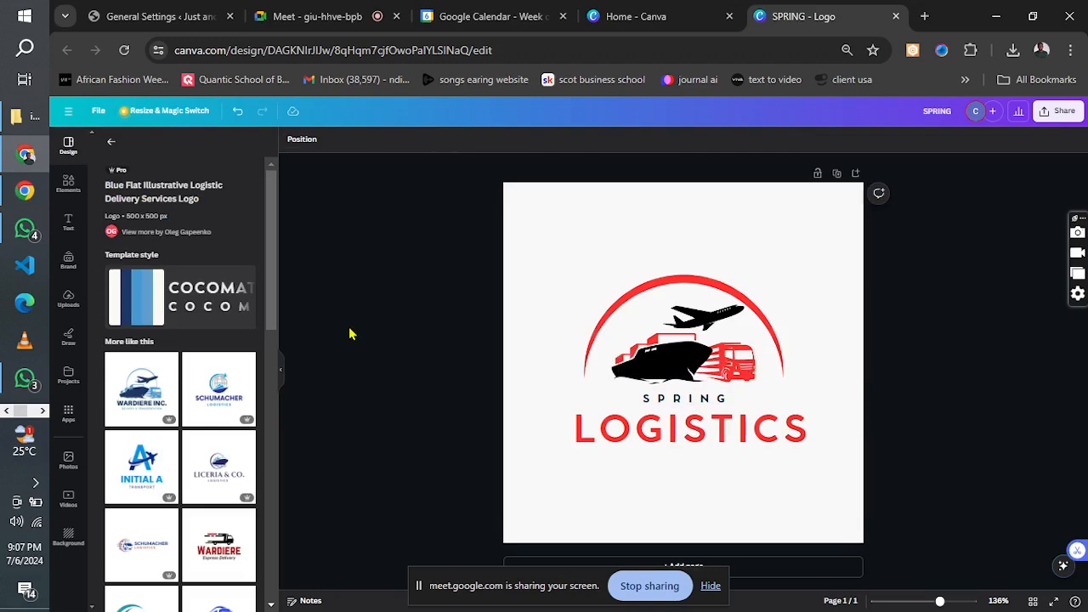
# Recolour the red containers and truck in the transport illustration black.
pyautogui.click(692, 341)
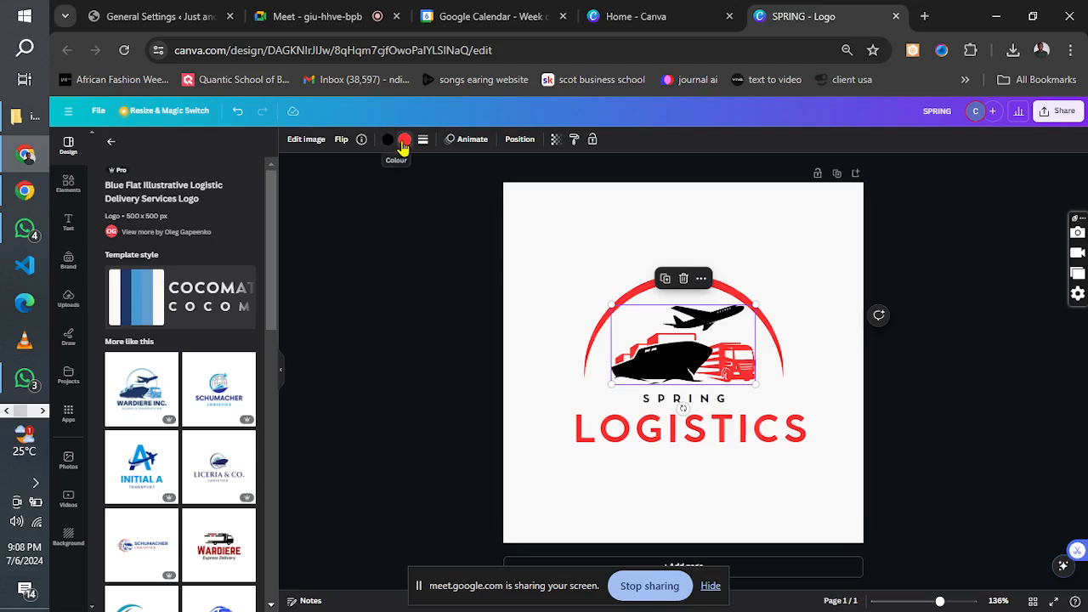
pyautogui.click(405, 138)
pyautogui.click(135, 204)
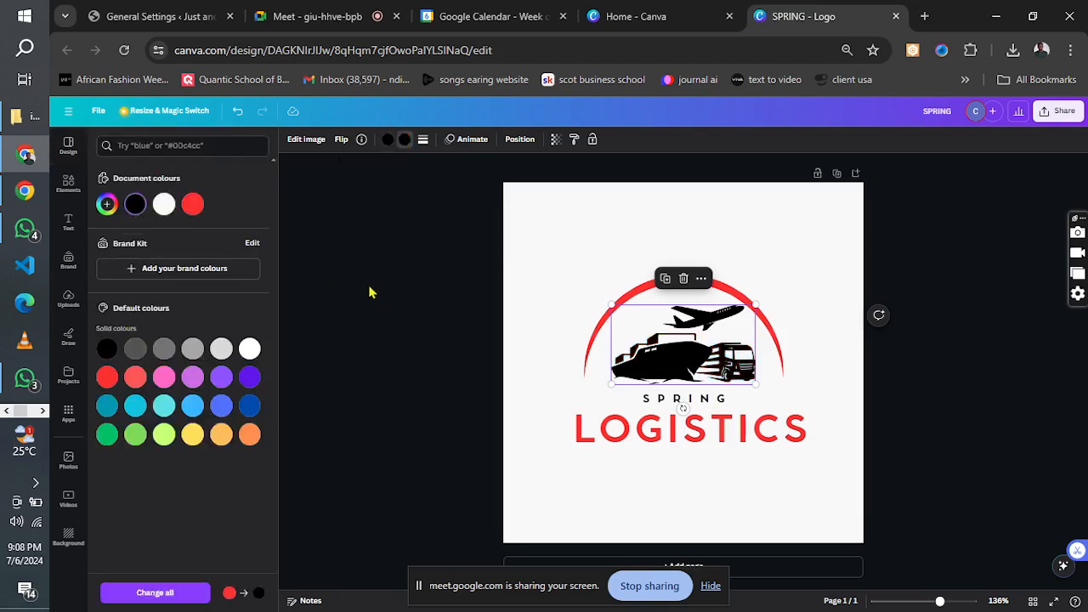
pyautogui.click(404, 352)
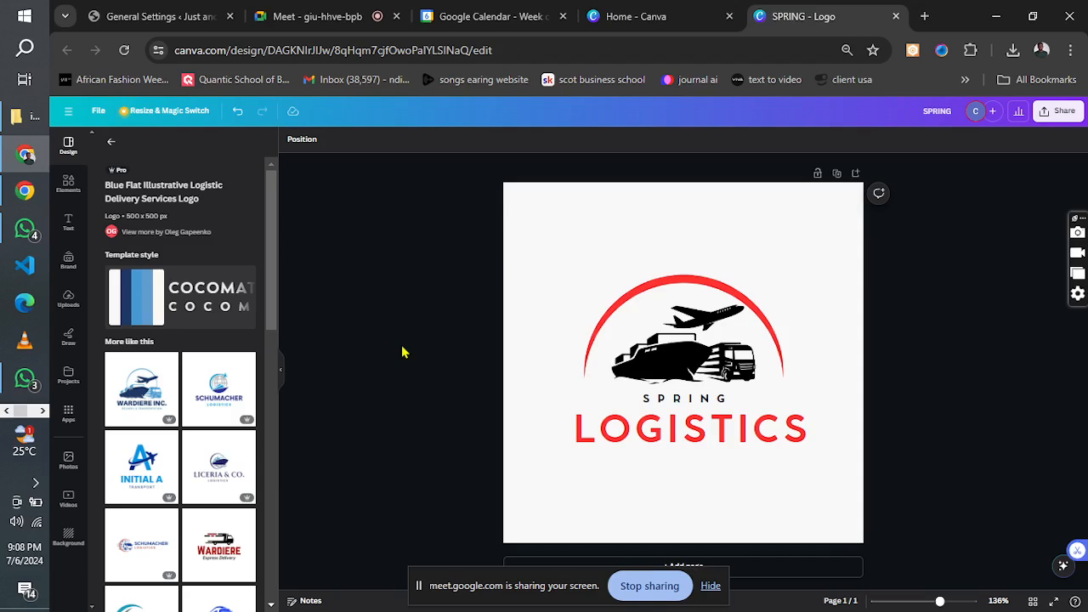
# Download the finished logo design as a PNG file.
pyautogui.click(1054, 110)
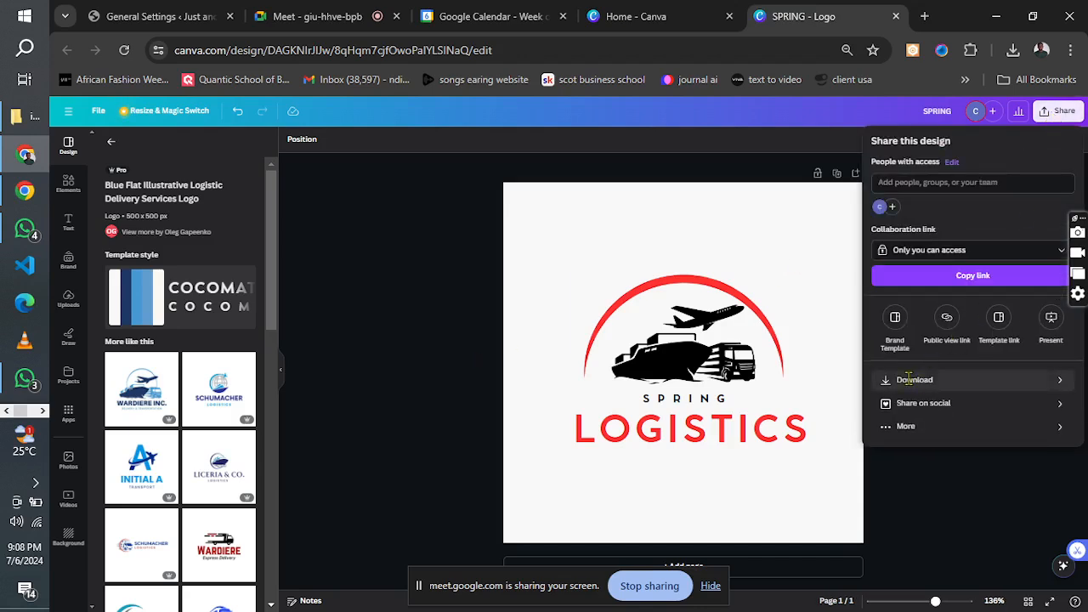
pyautogui.click(913, 380)
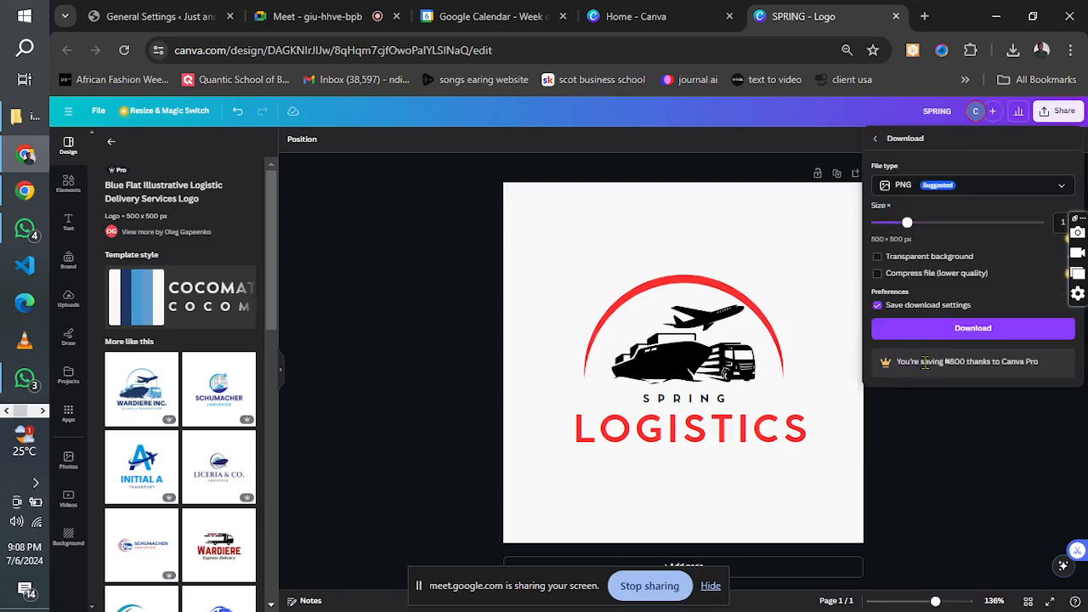
pyautogui.click(958, 332)
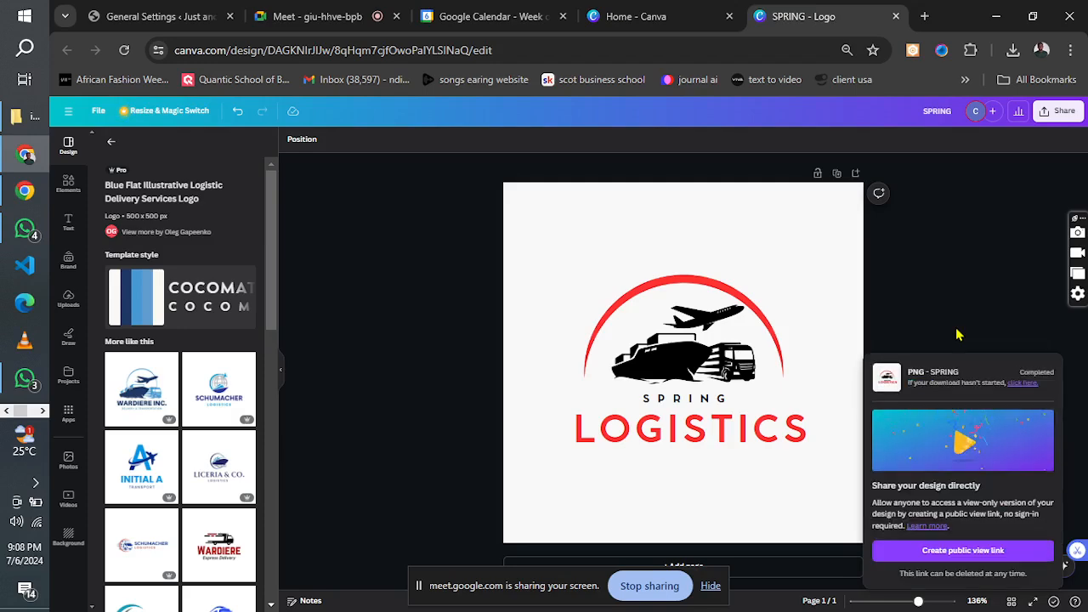
# Switch to the WordPress General Settings page and upload the SPRING image from Downloads for the site icon.
pyautogui.click(153, 16)
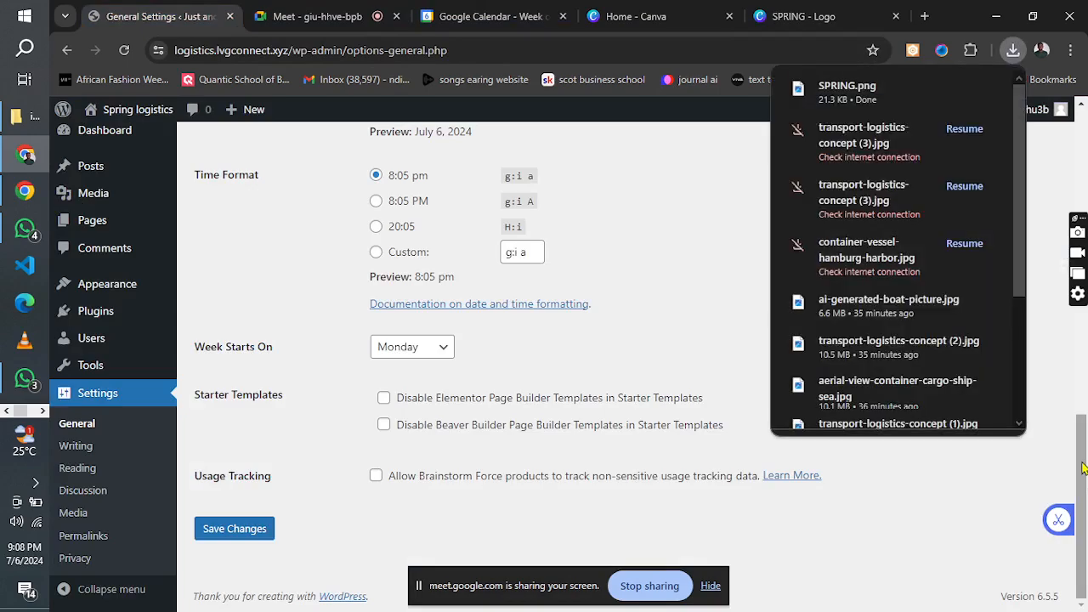
pyautogui.moveTo(1083, 469); pyautogui.dragTo(1040, 147)
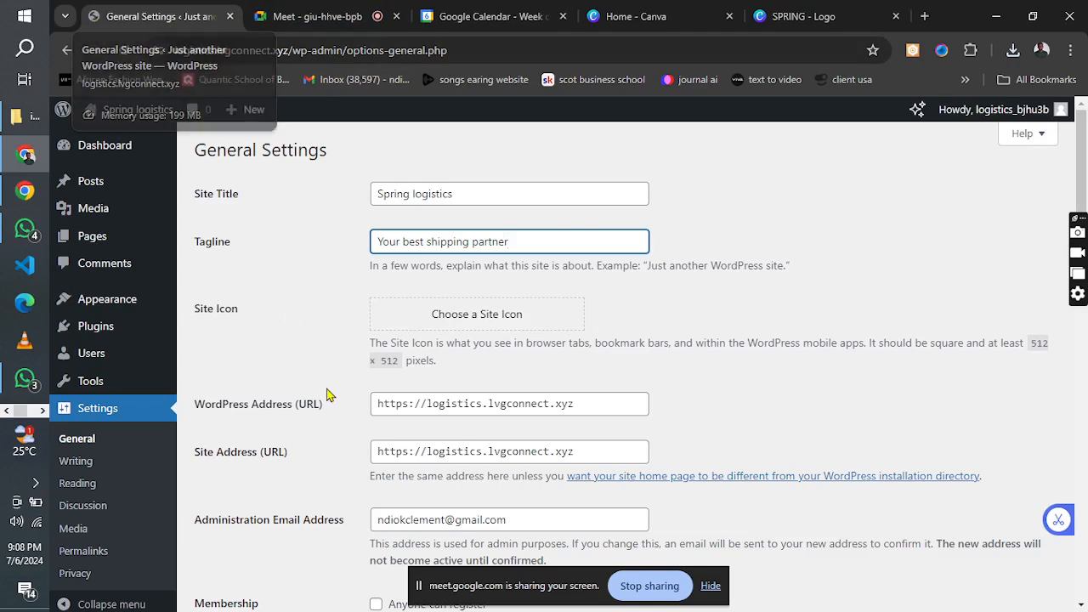
pyautogui.click(477, 313)
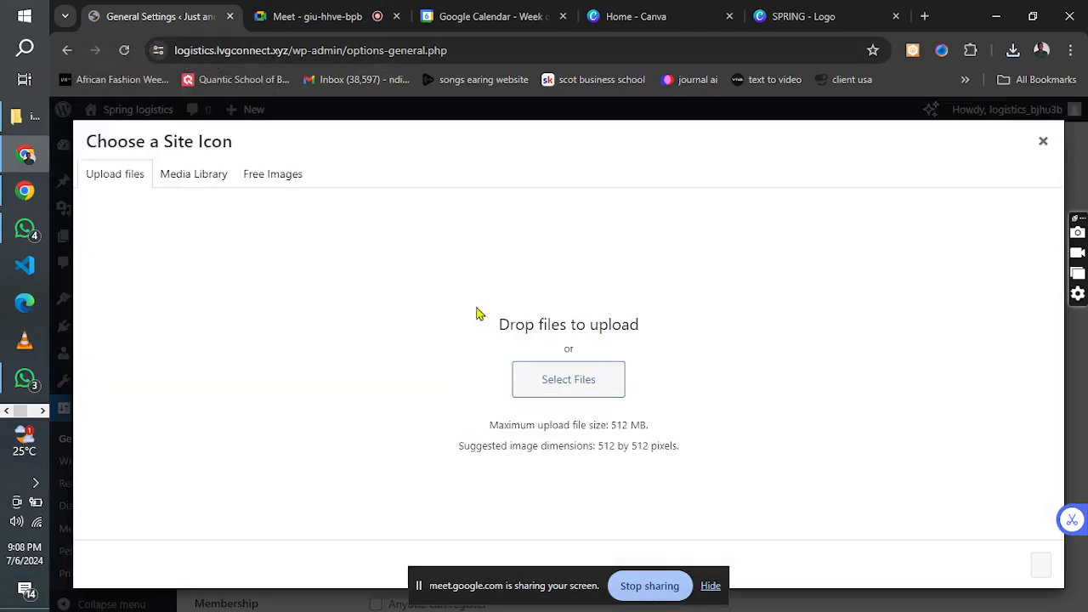
pyautogui.click(560, 388)
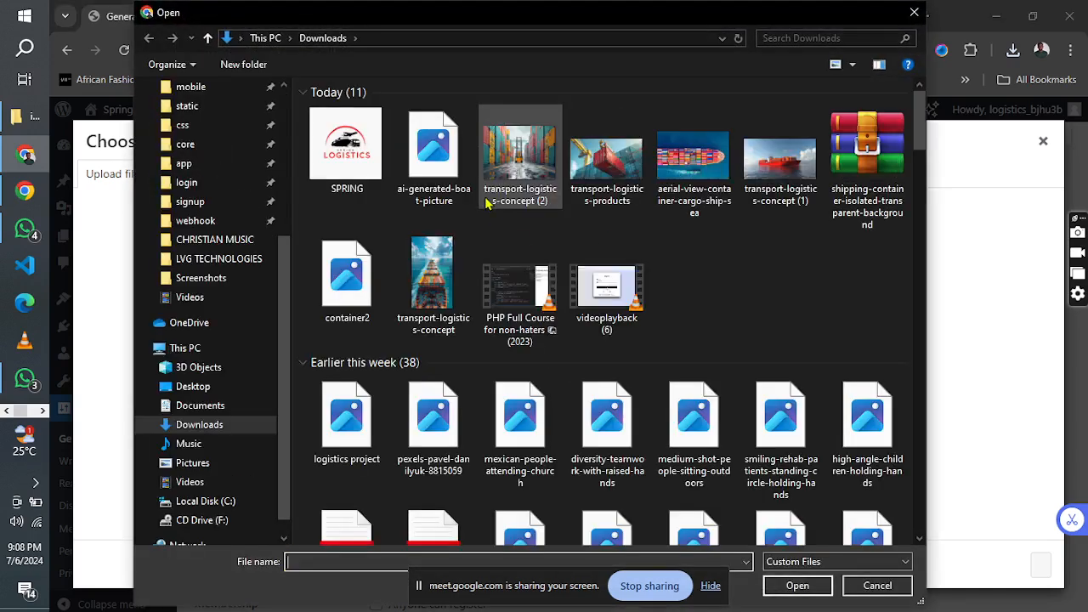
pyautogui.click(319, 143)
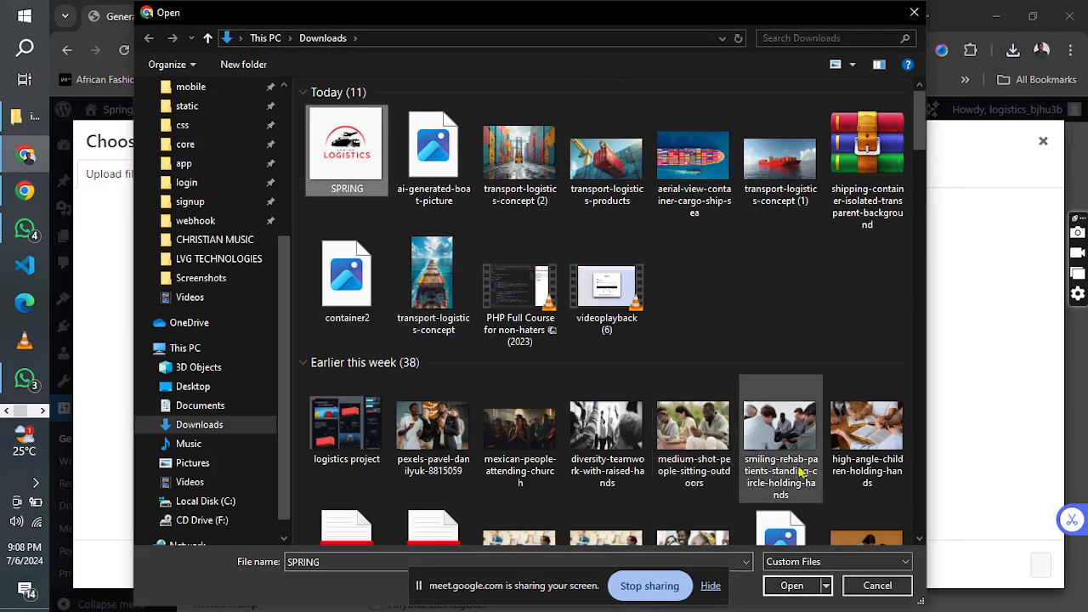
pyautogui.click(792, 586)
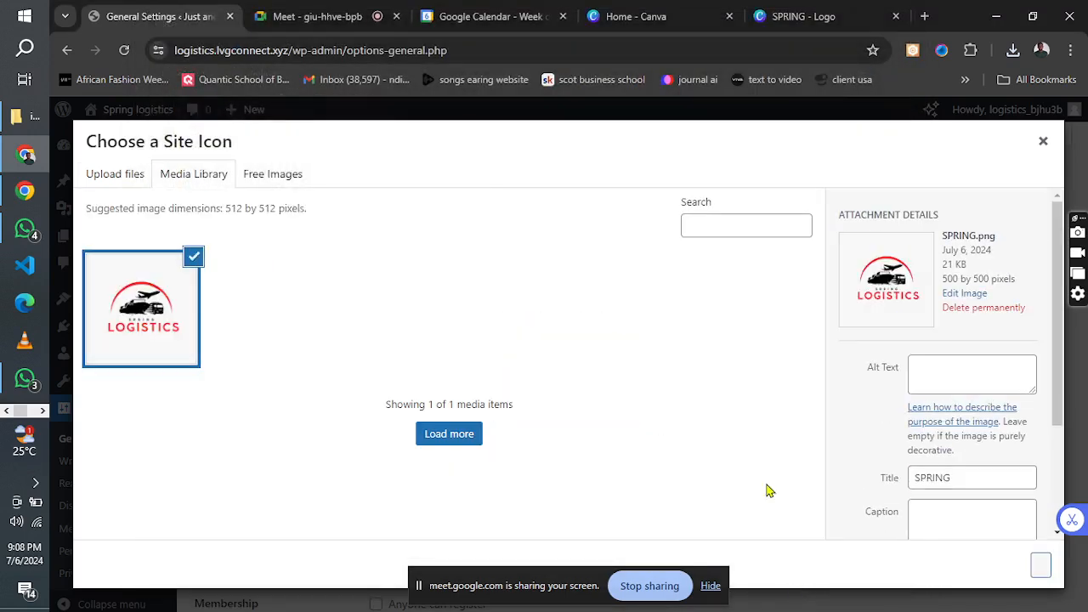
# Set the uploaded logo's alt text to "site title logo".
pyautogui.click(934, 376)
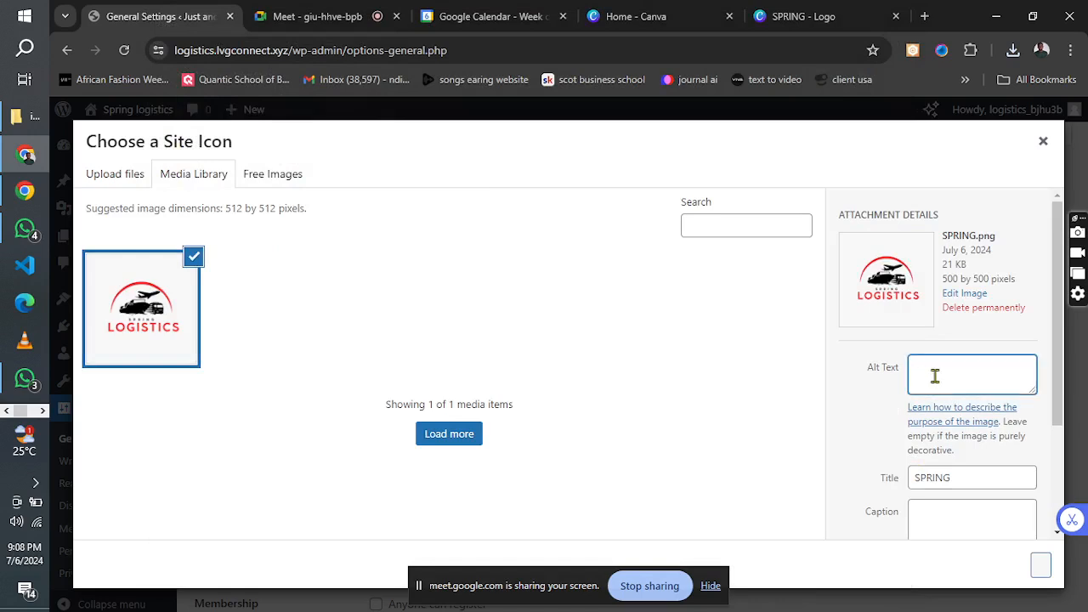
pyautogui.write('site title log')
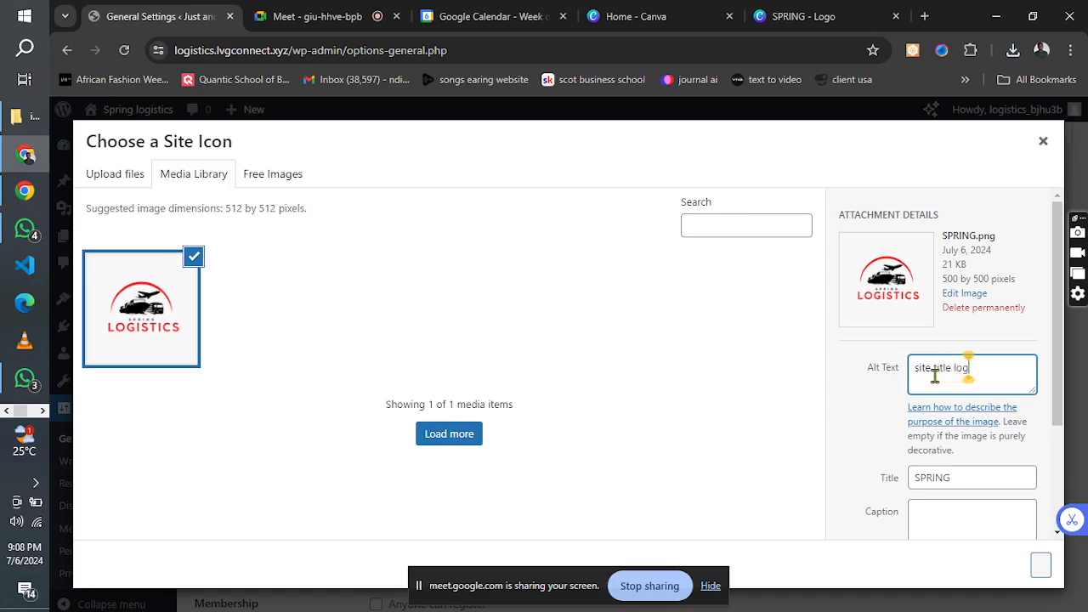
pyautogui.write('o')
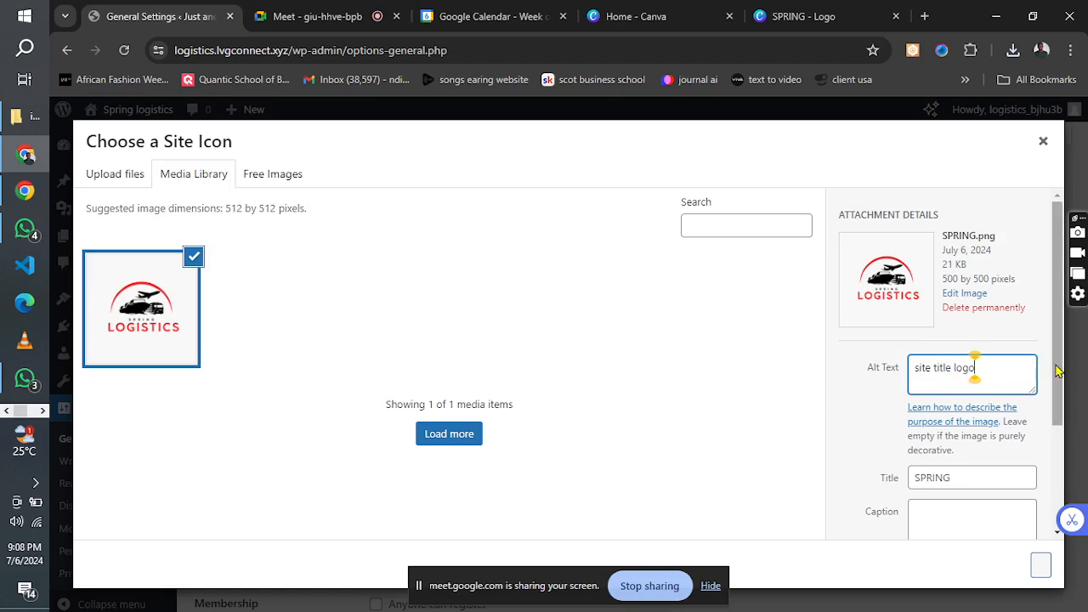
# Apply the logo as the site icon with the full-image crop and save the general settings.
pyautogui.moveTo(1060, 371); pyautogui.dragTo(1062, 529)
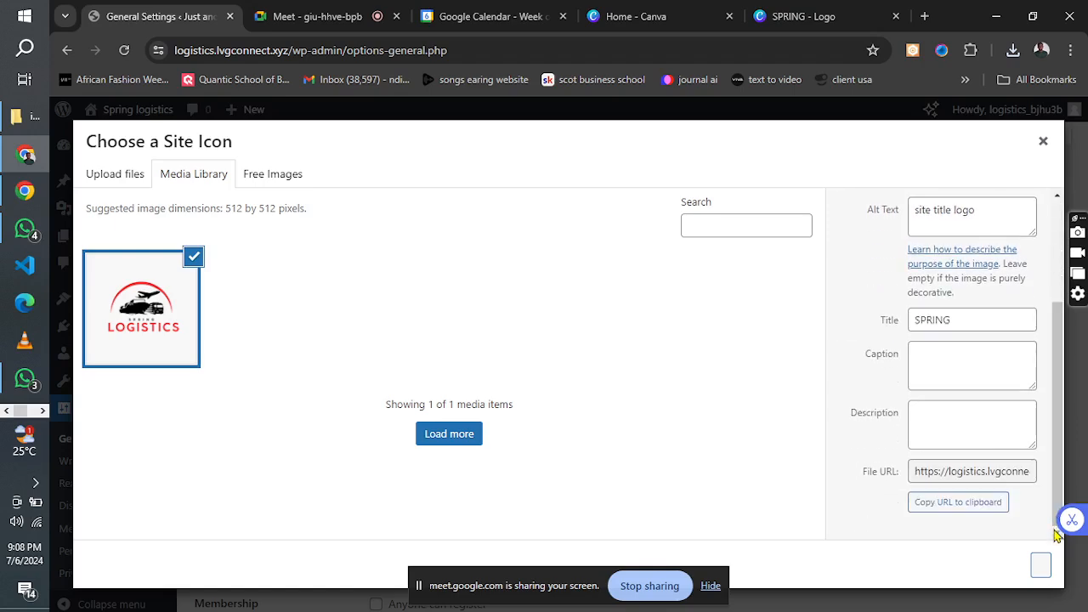
pyautogui.click(1042, 574)
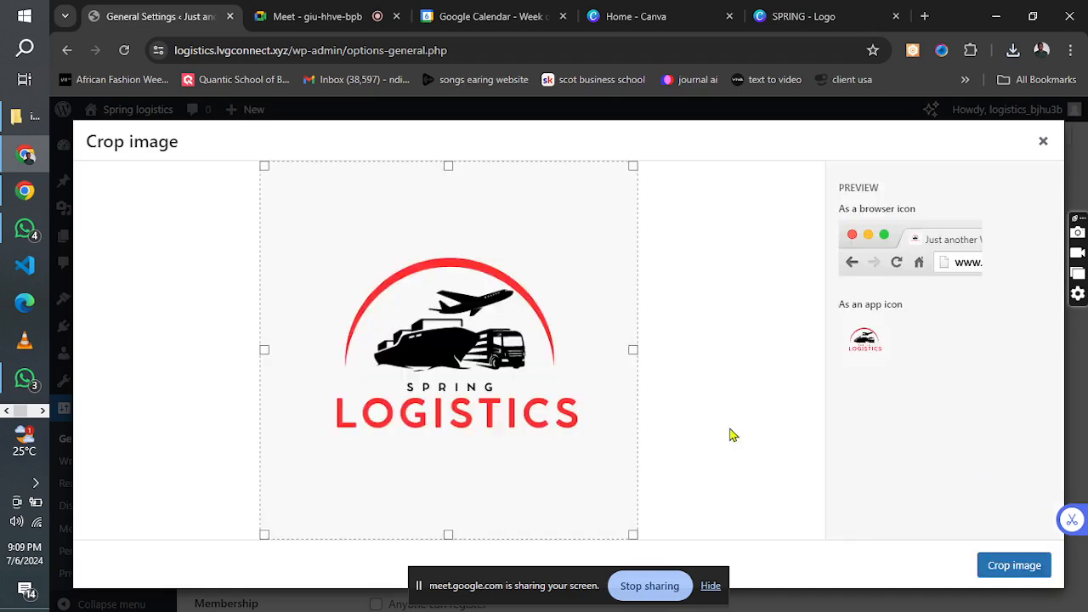
pyautogui.click(1011, 567)
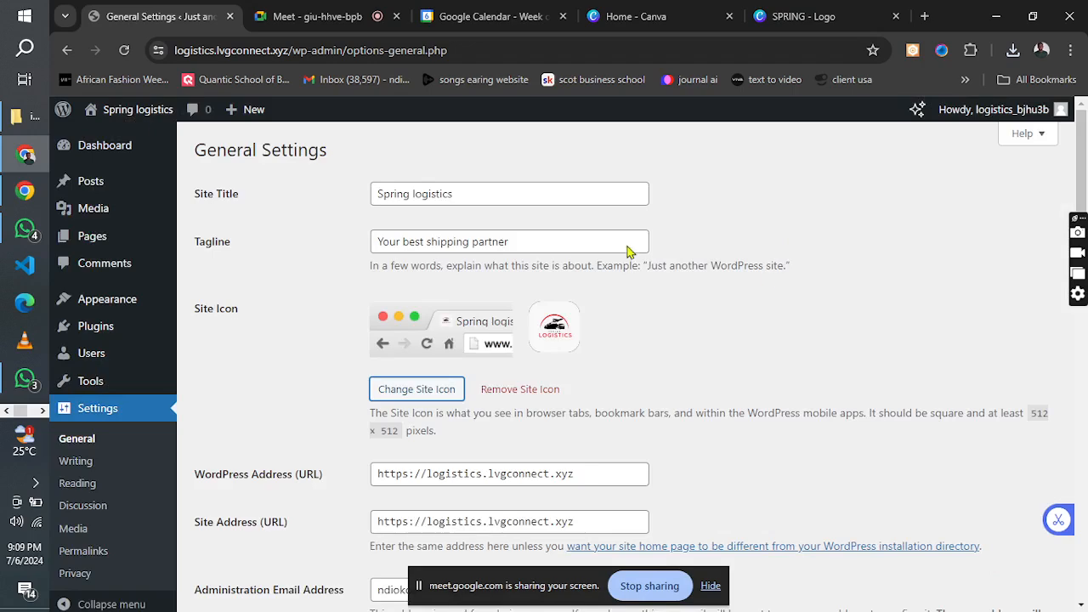
pyautogui.moveTo(1084, 157); pyautogui.dragTo(1084, 471)
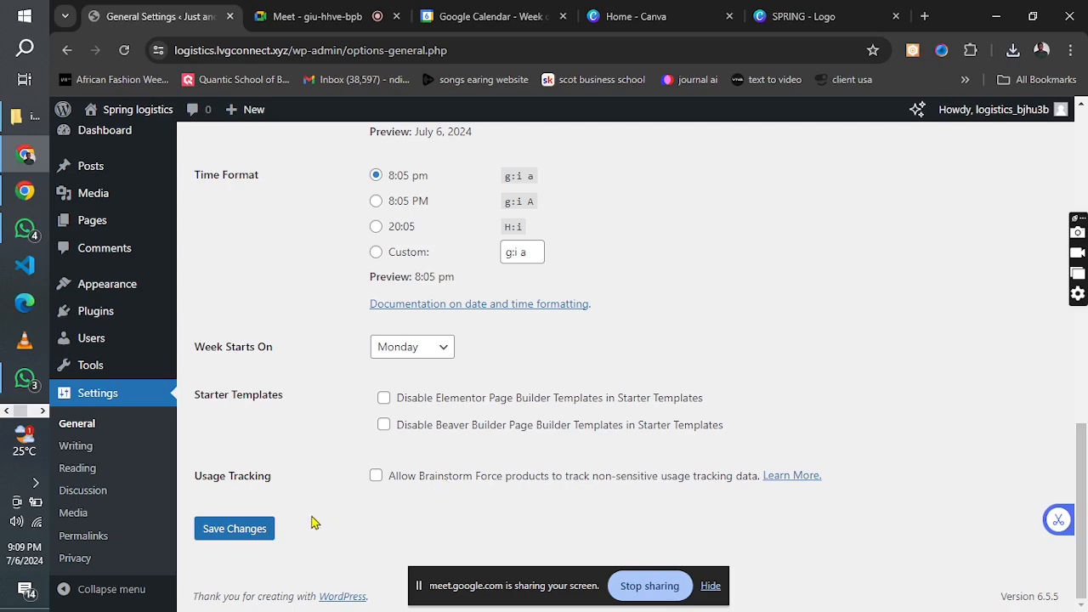
pyautogui.click(244, 539)
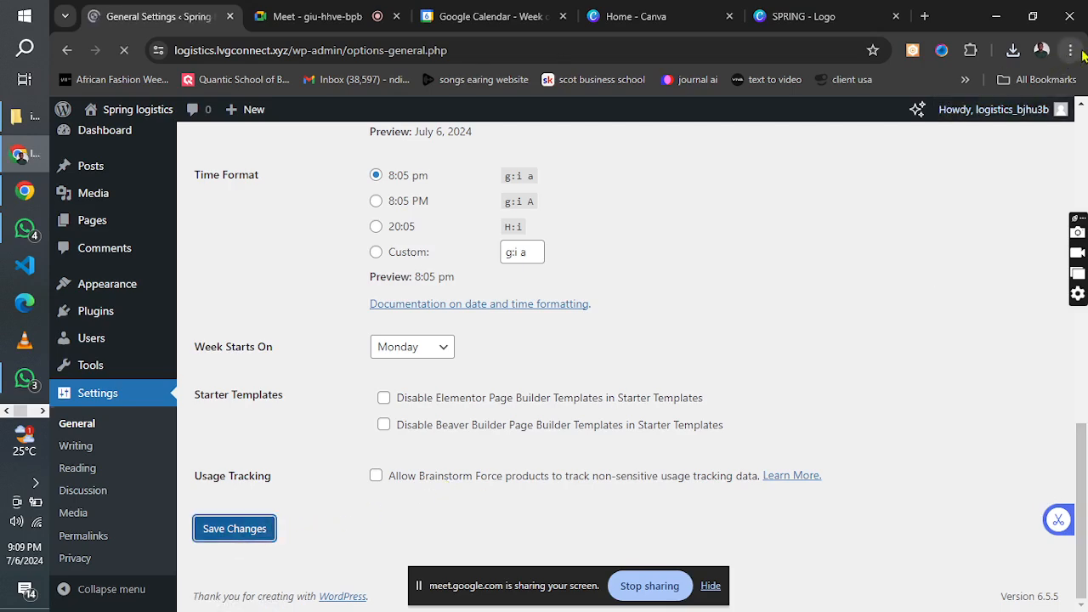
# Set the browser zoom of the WordPress admin page to 80%.
pyautogui.click(1069, 51)
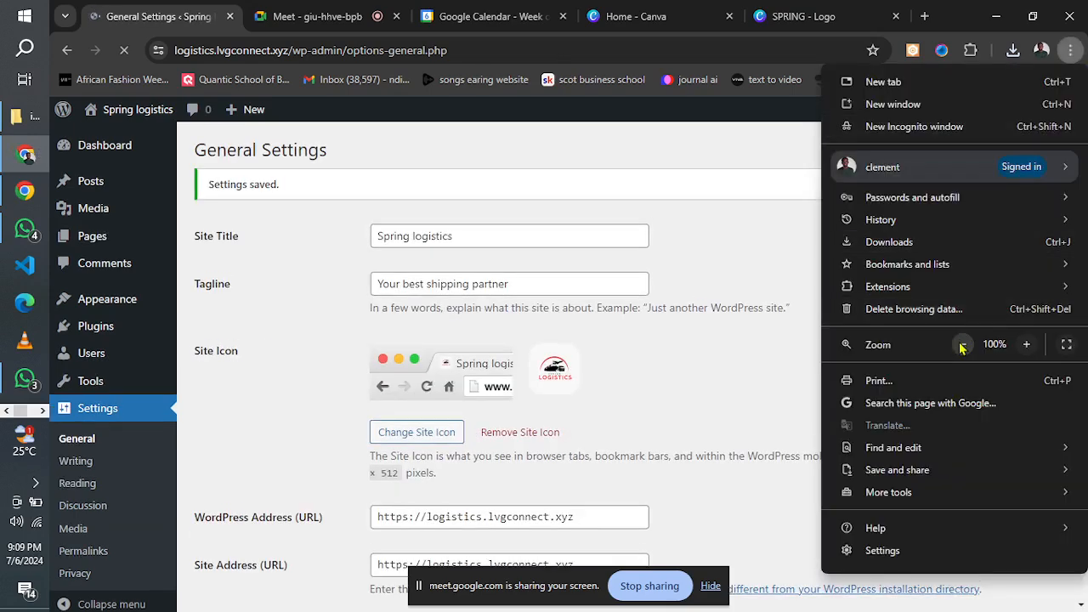
pyautogui.click(962, 346)
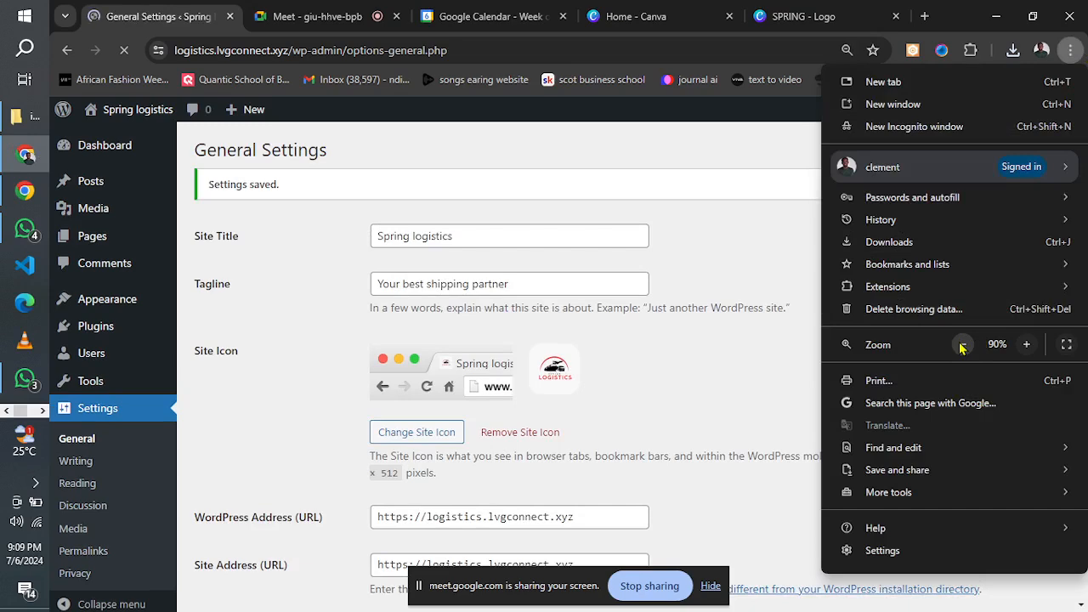
pyautogui.click(744, 345)
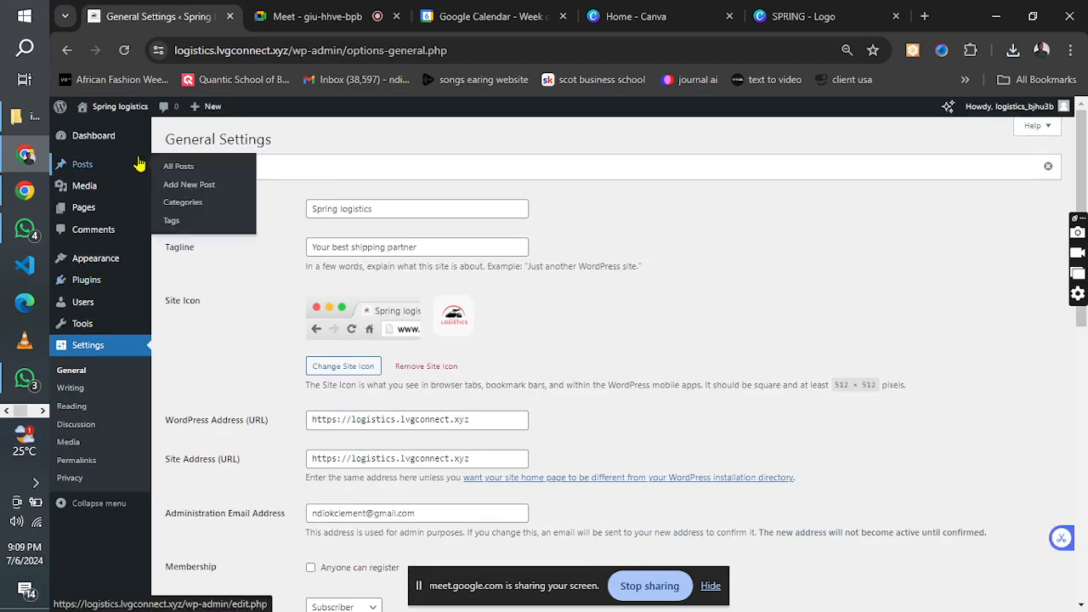
# Open the WordPress themes page and start adding a new theme.
pyautogui.moveTo(139, 114)
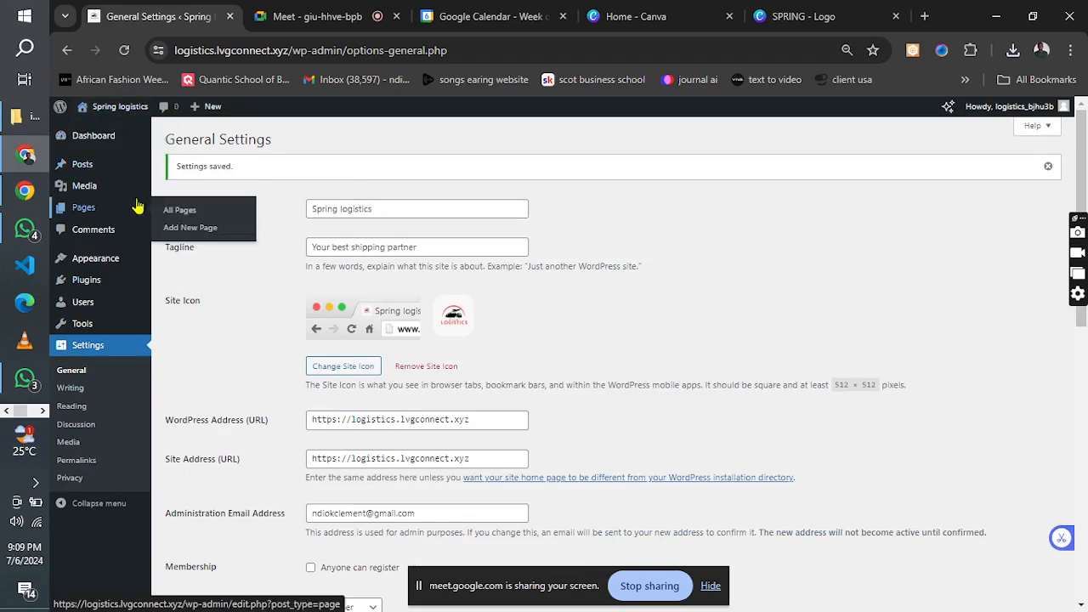
pyautogui.moveTo(133, 172)
pyautogui.moveTo(108, 260)
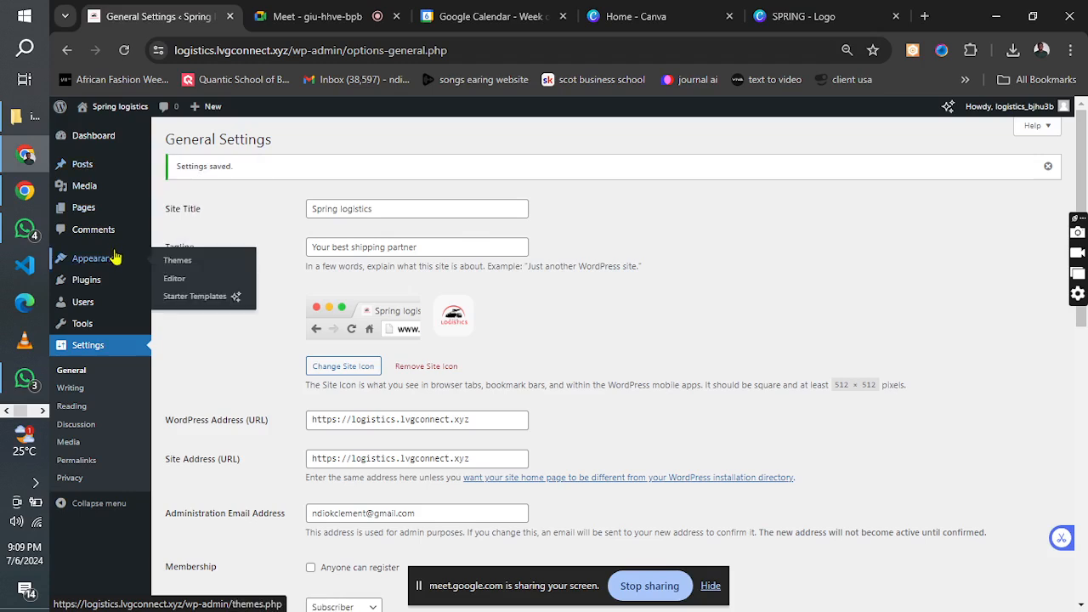
pyautogui.click(174, 265)
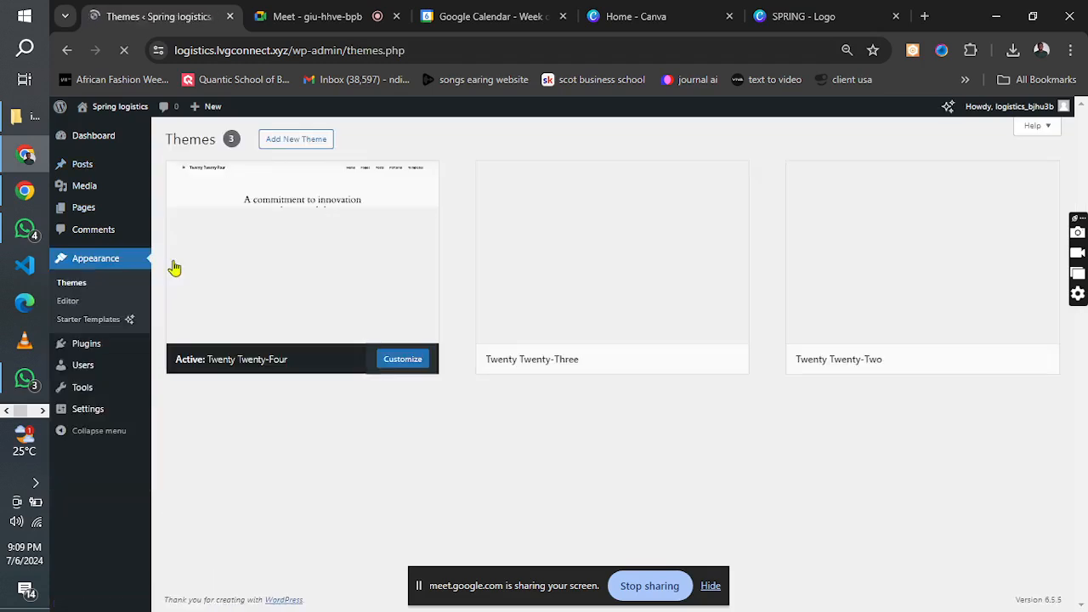
pyautogui.click(297, 140)
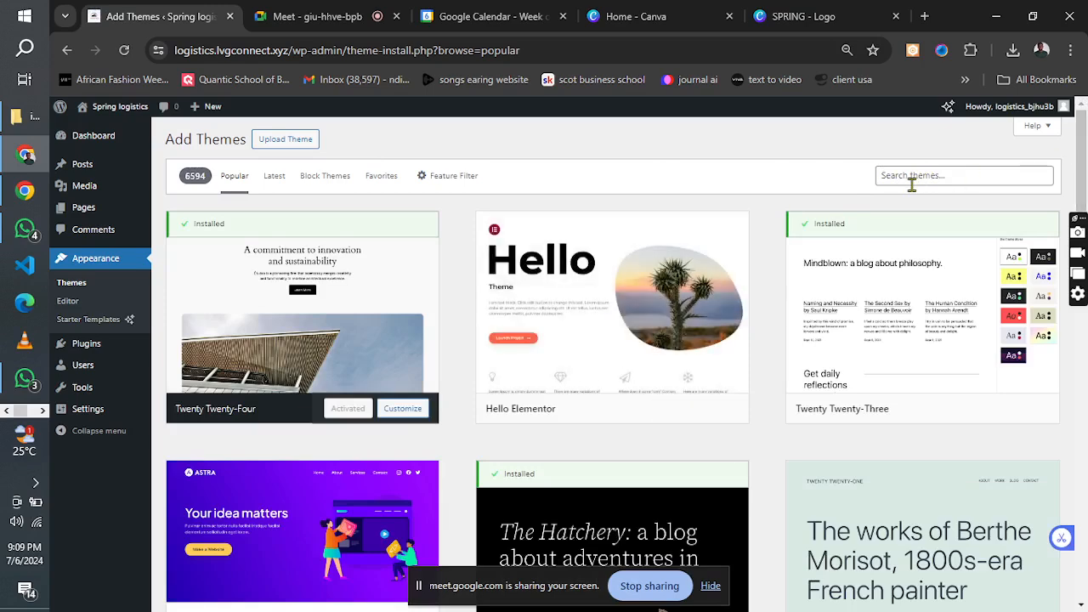
# Search the theme directory for "astra", then install and activate the Astra theme.
pyautogui.click(907, 182)
pyautogui.write('as')
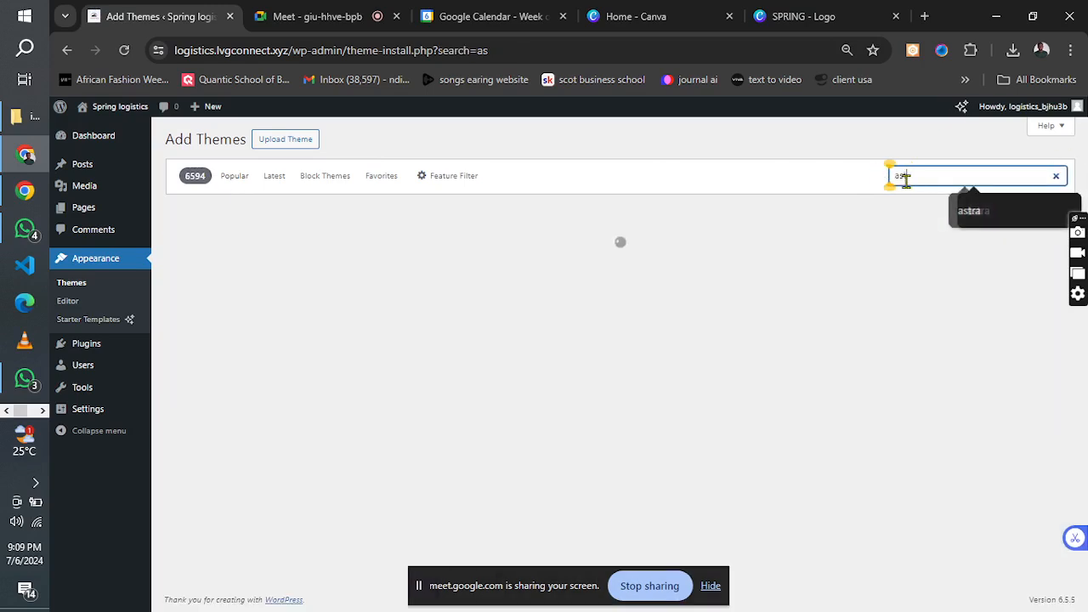
pyautogui.write('tra')
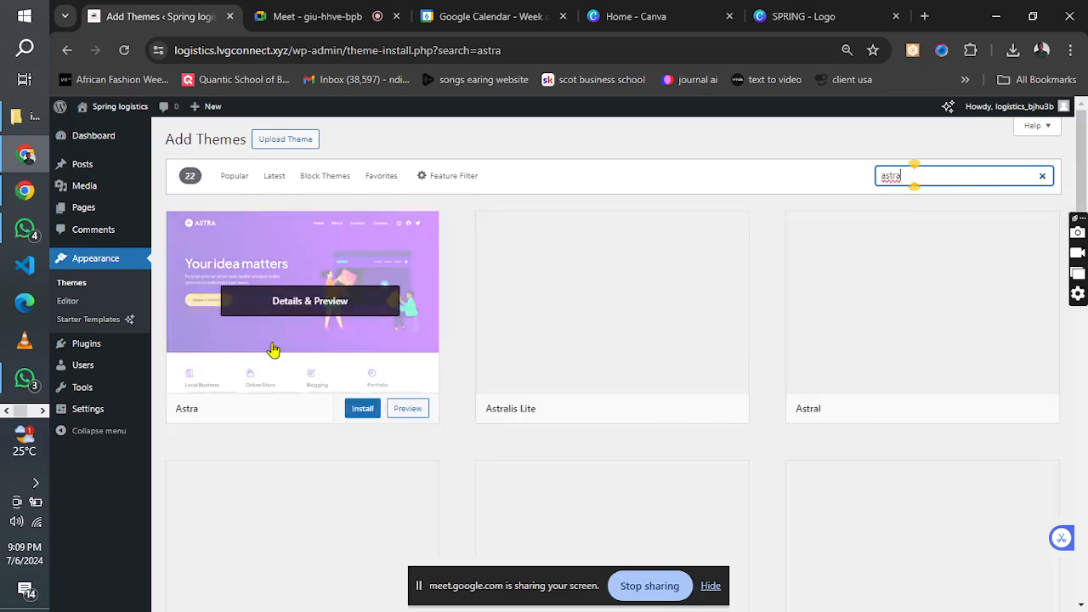
pyautogui.click(358, 411)
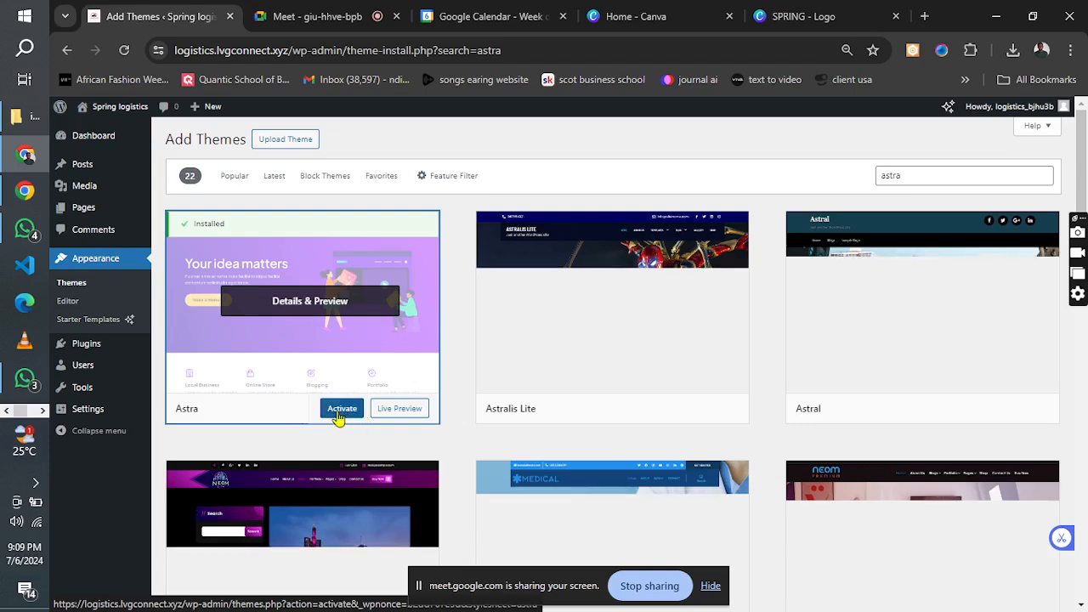
pyautogui.click(340, 412)
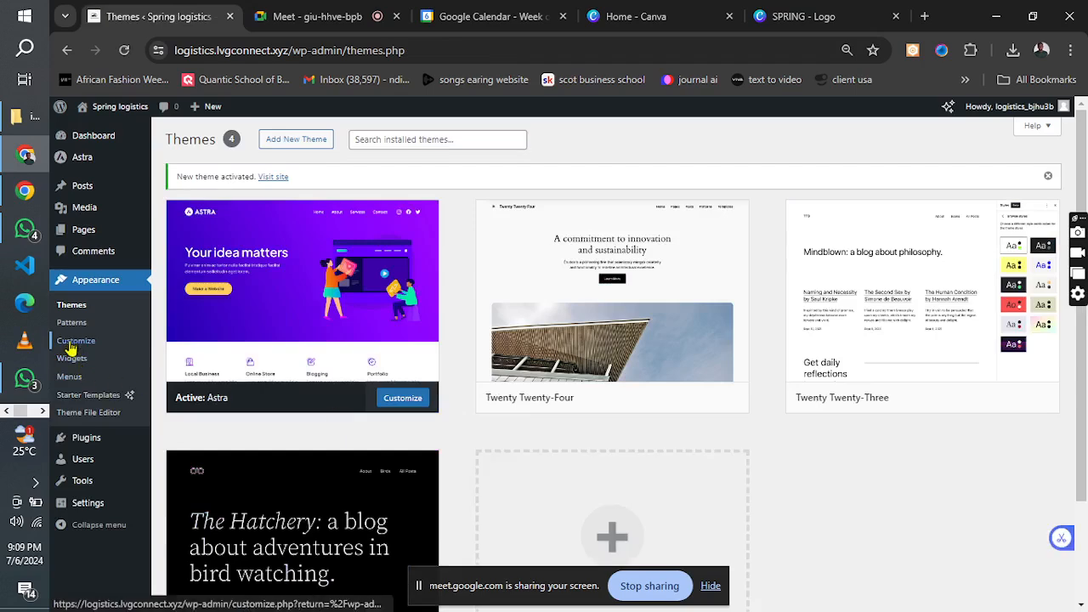
# Switch to the Project notes in Notepad and review the font, text, colour and tool-website entries.
pyautogui.click(44, 412)
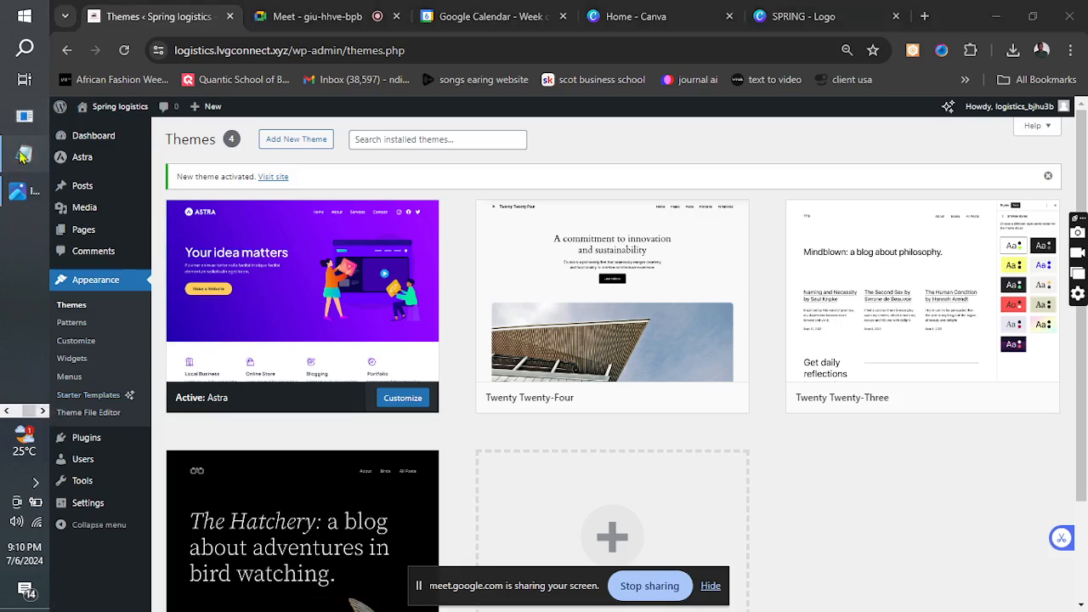
pyautogui.click(30, 156)
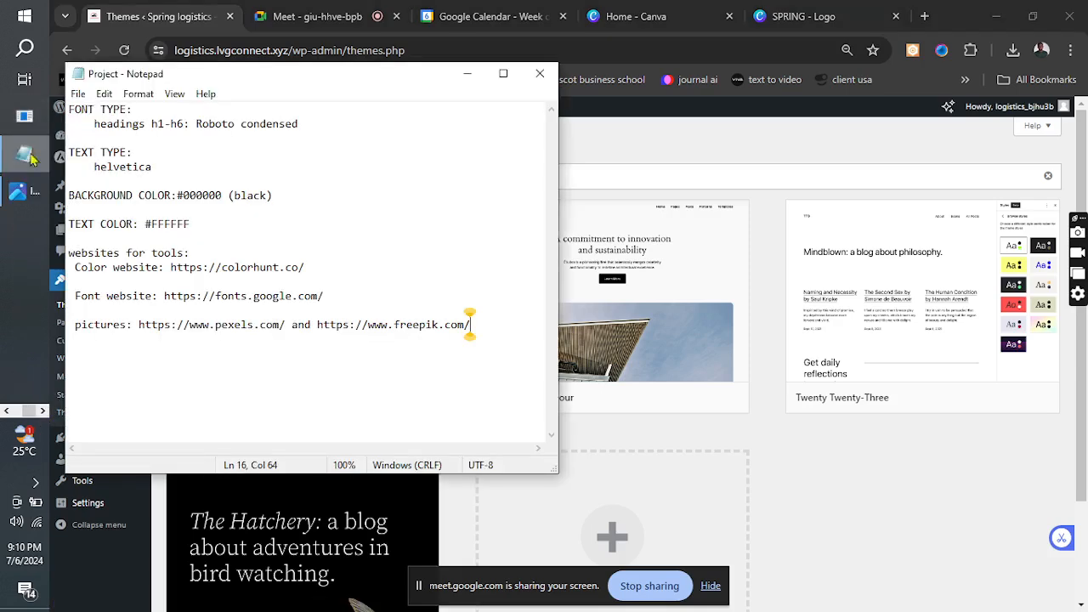
pyautogui.click(179, 168)
pyautogui.click(314, 120)
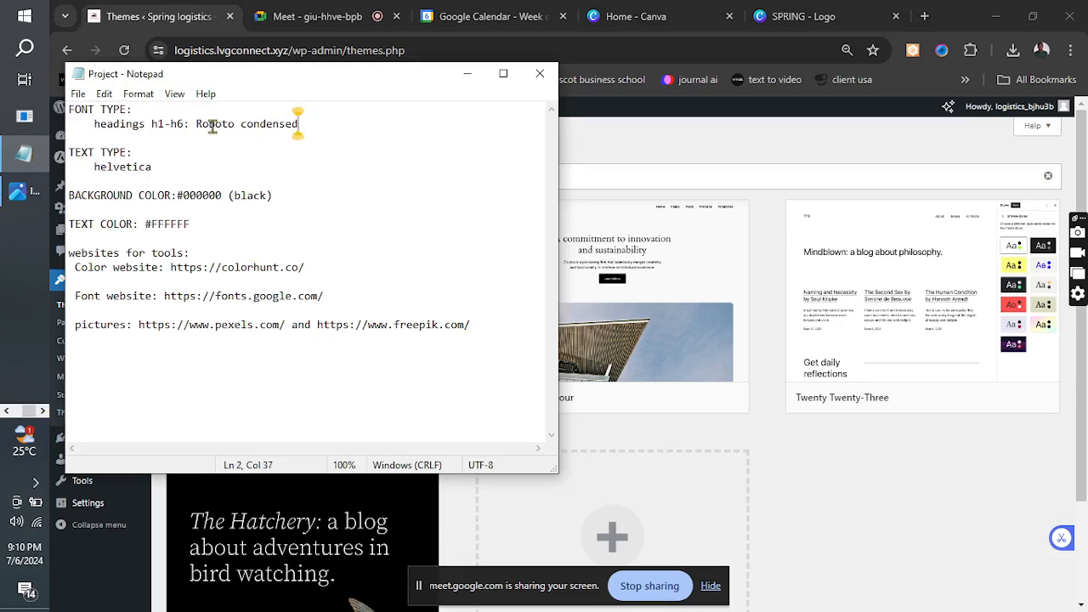
pyautogui.click(154, 167)
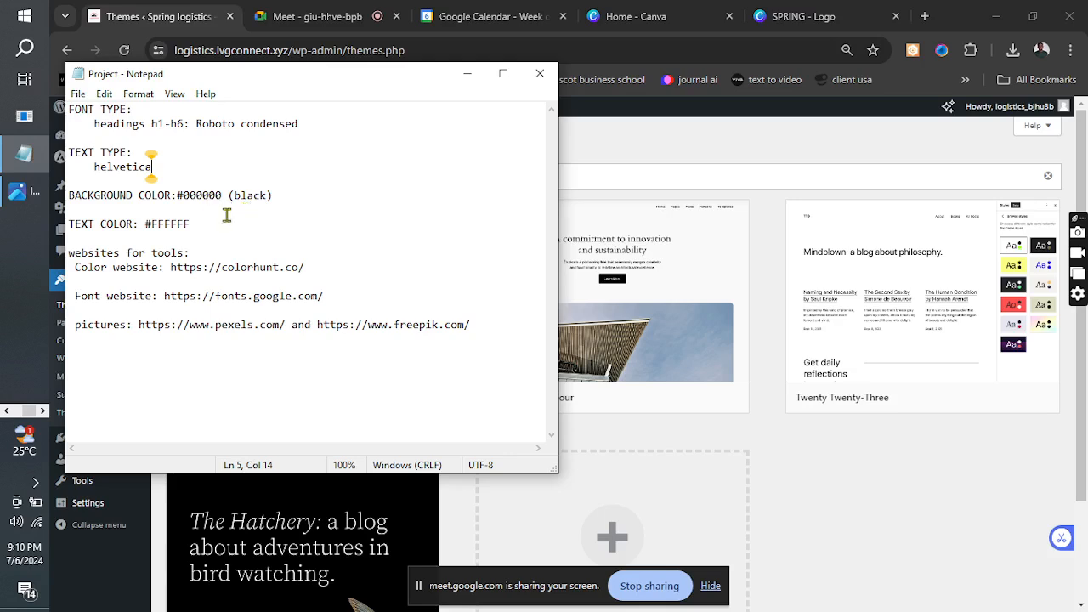
pyautogui.click(198, 223)
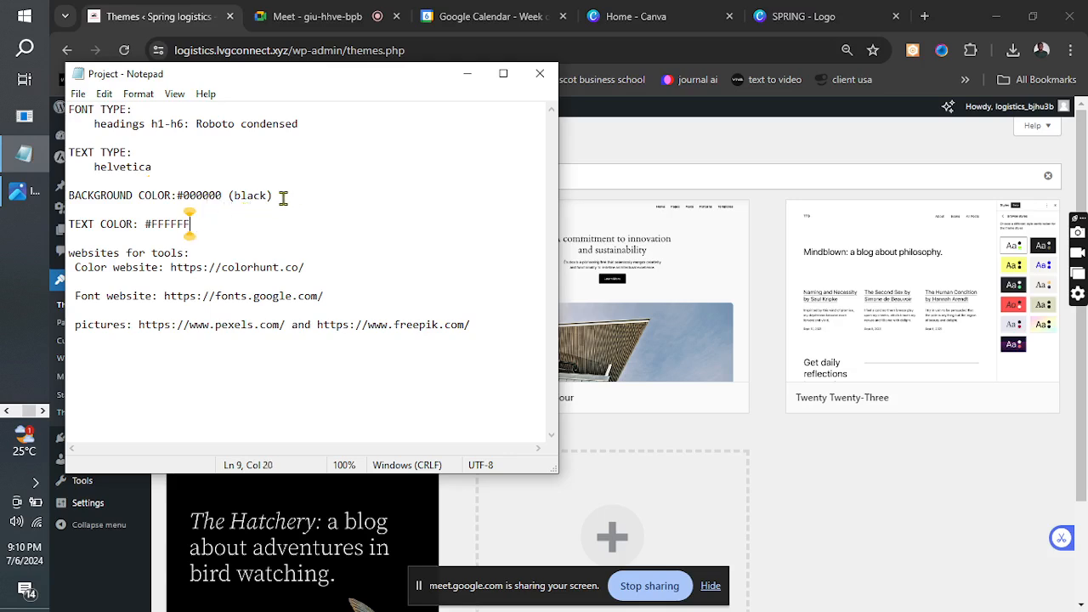
pyautogui.click(274, 196)
pyautogui.click(191, 223)
pyautogui.click(325, 270)
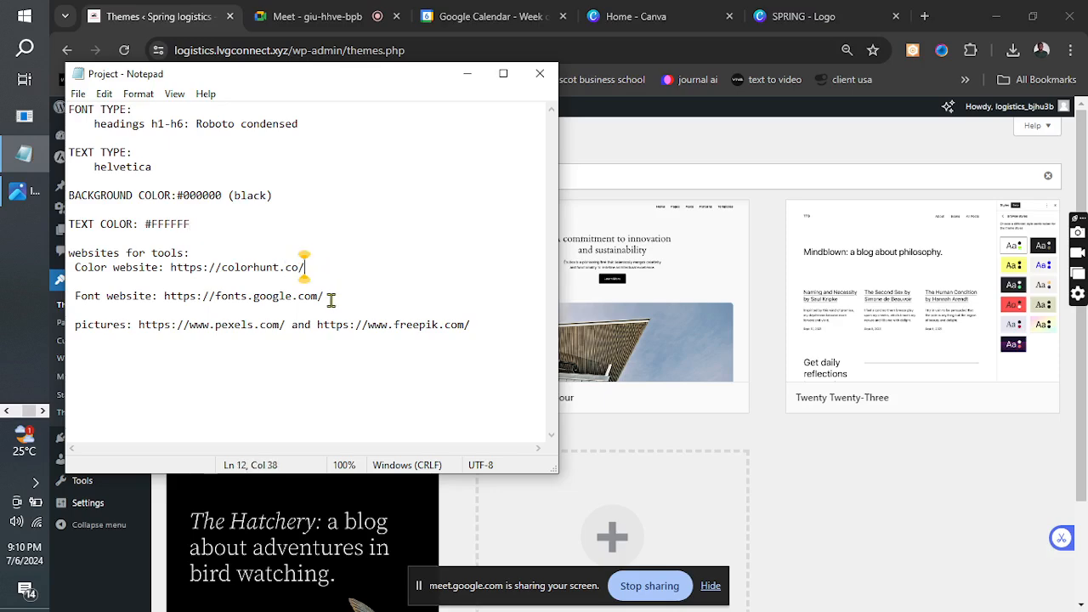
pyautogui.click(325, 296)
pyautogui.click(473, 326)
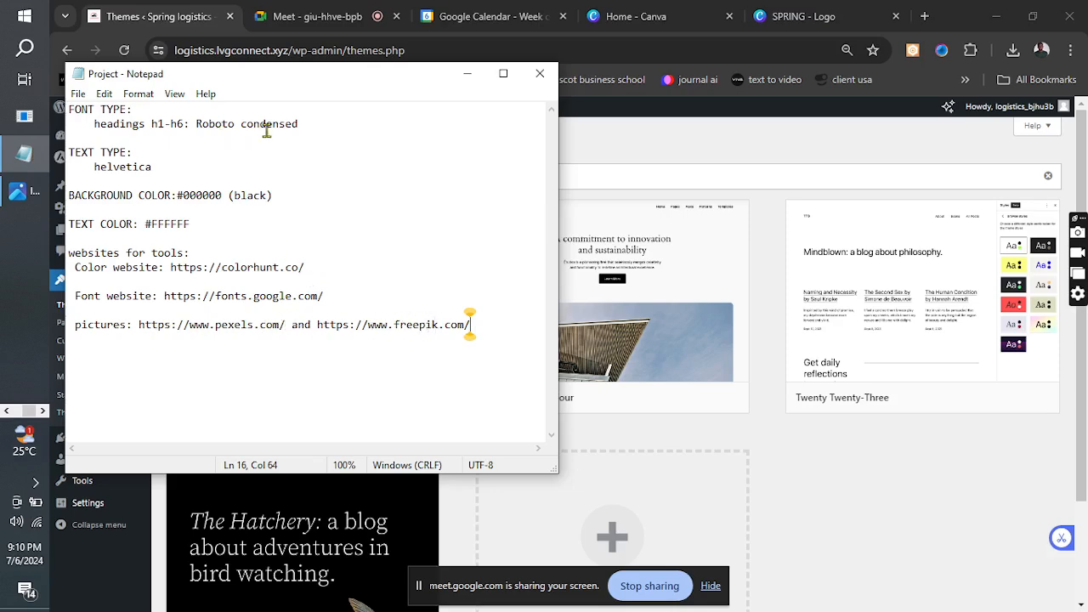
# Go over the heading font, text font and background colour entries in the project notes again.
pyautogui.click(299, 124)
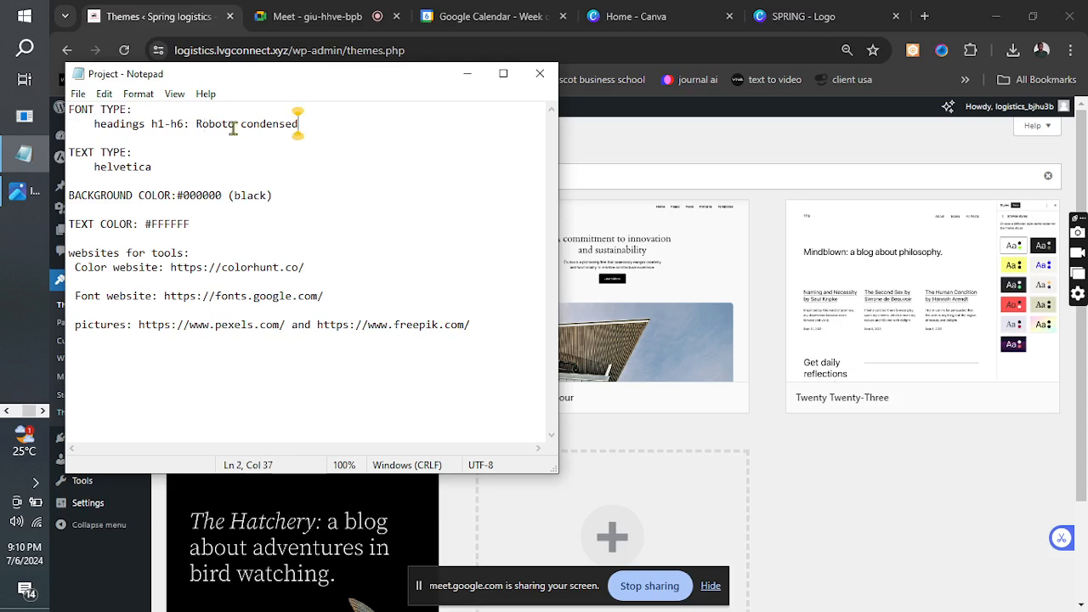
pyautogui.moveTo(197, 126); pyautogui.dragTo(310, 134)
pyautogui.click(272, 131)
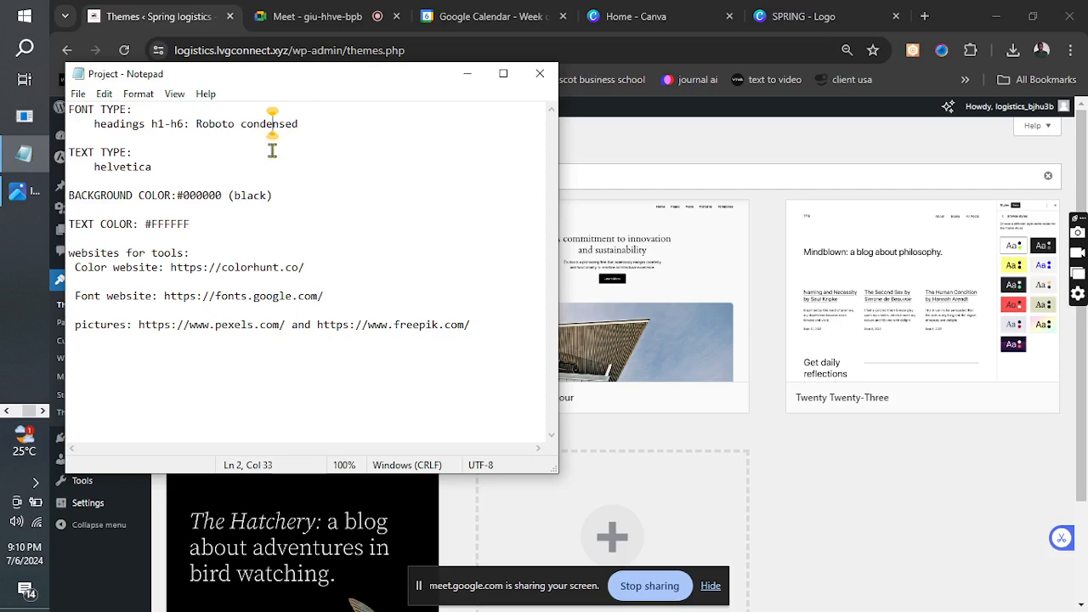
pyautogui.click(164, 175)
pyautogui.moveTo(154, 175); pyautogui.dragTo(132, 172)
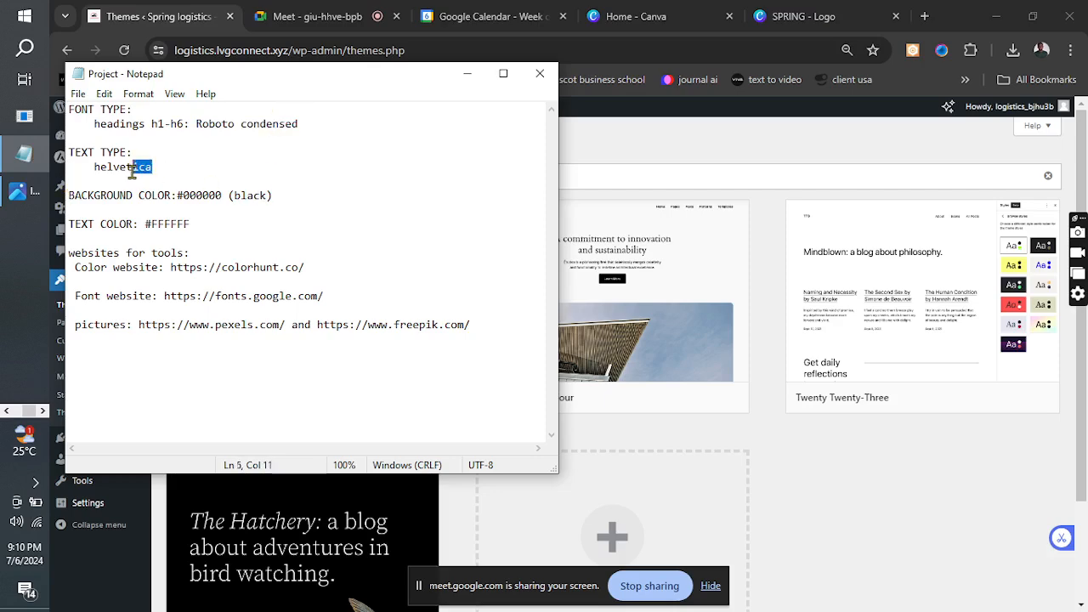
pyautogui.click(174, 170)
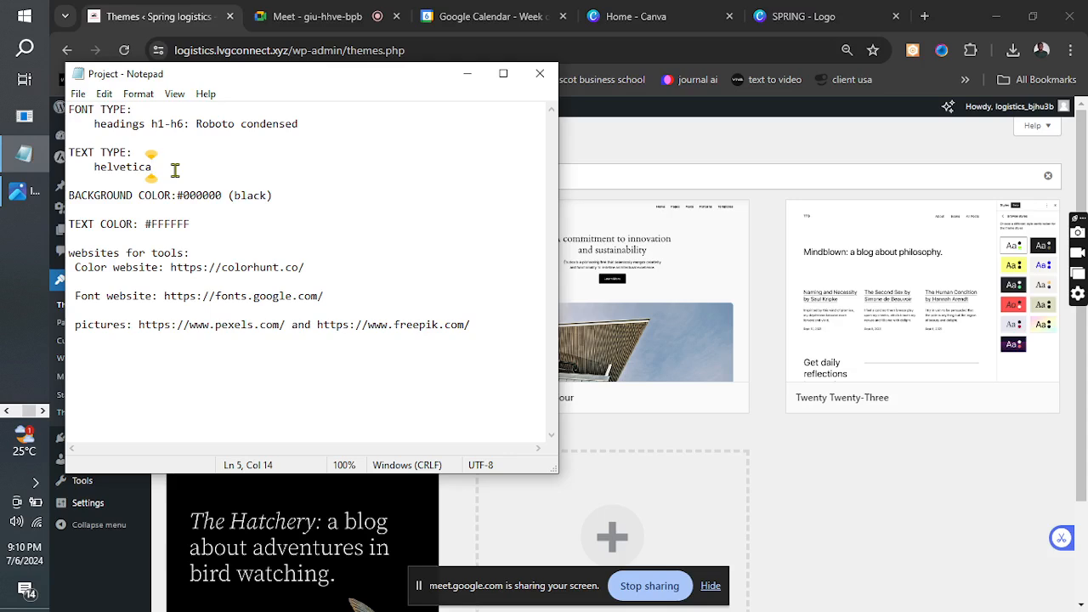
pyautogui.click(275, 196)
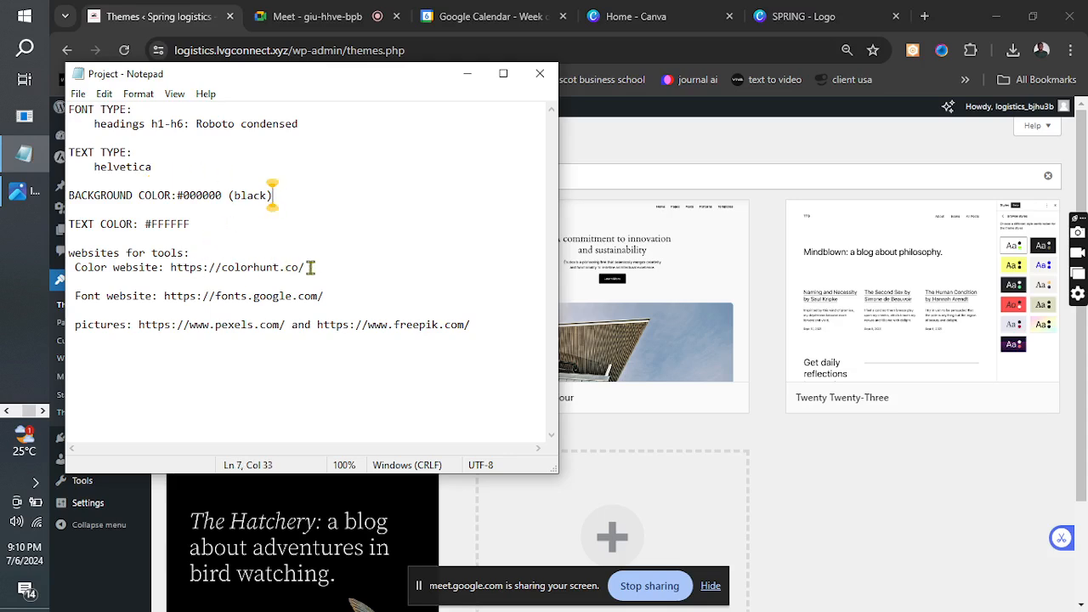
pyautogui.moveTo(305, 266); pyautogui.dragTo(168, 270)
pyautogui.hotkey('ctrl', 'c')
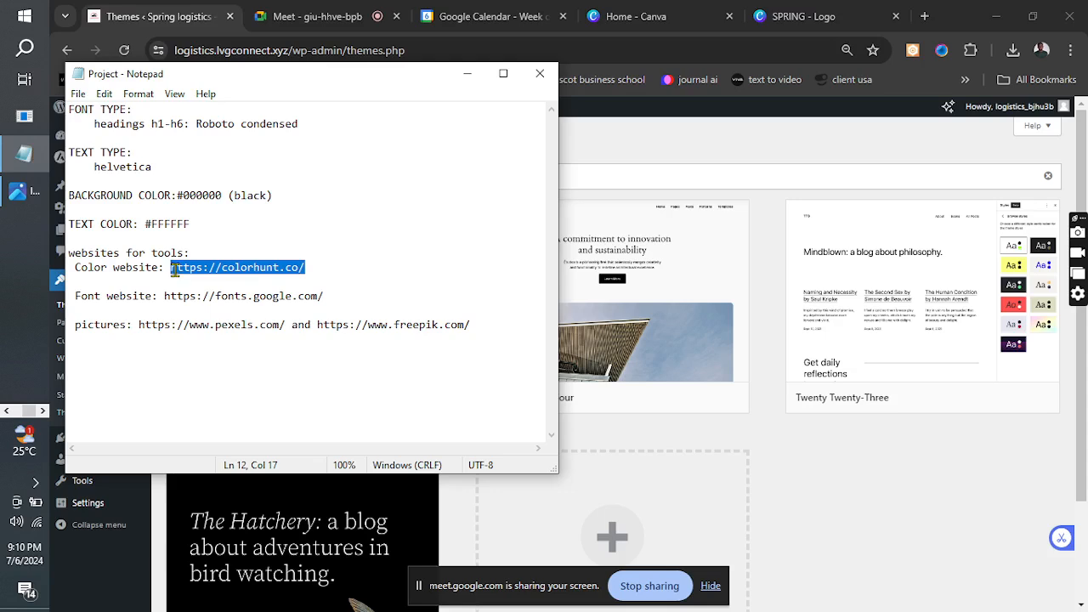
pyautogui.click(288, 269)
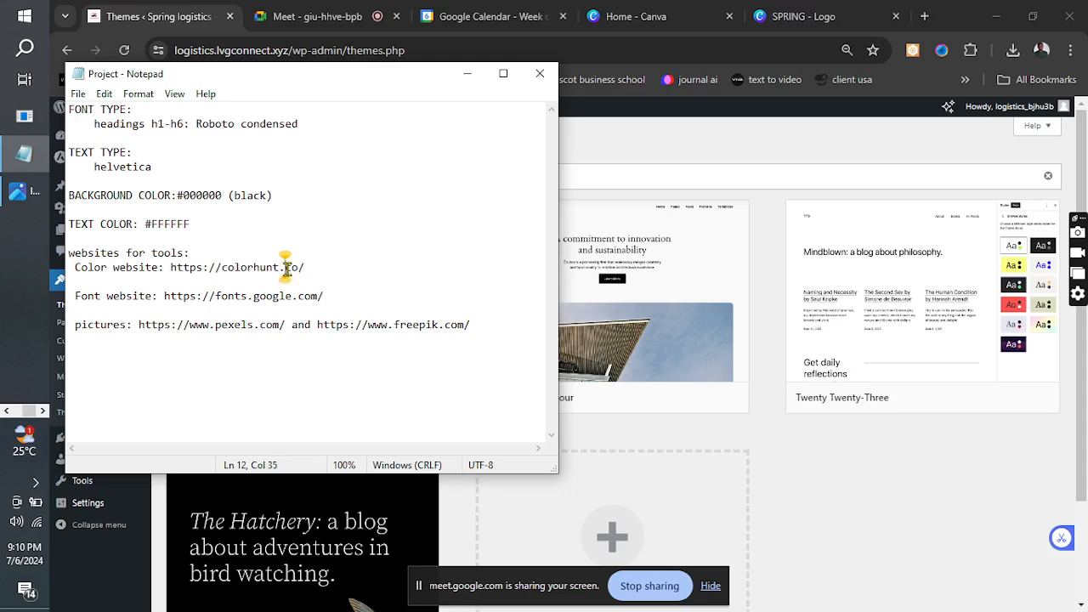
pyautogui.click(313, 270)
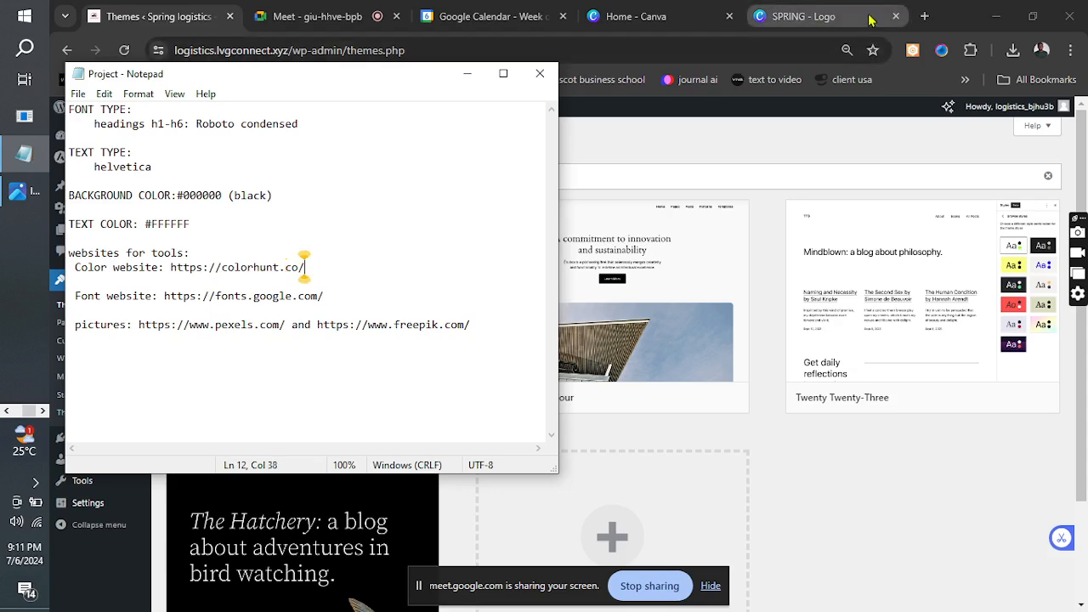
pyautogui.click(925, 16)
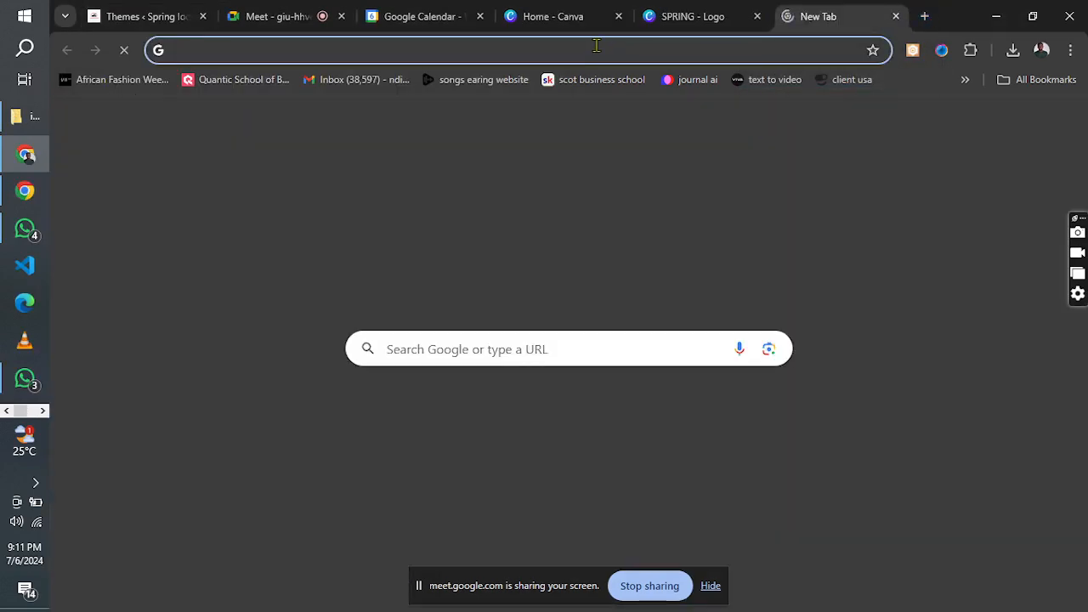
pyautogui.click(595, 47)
pyautogui.hotkey('ctrl', 'v')
pyautogui.press('Return')
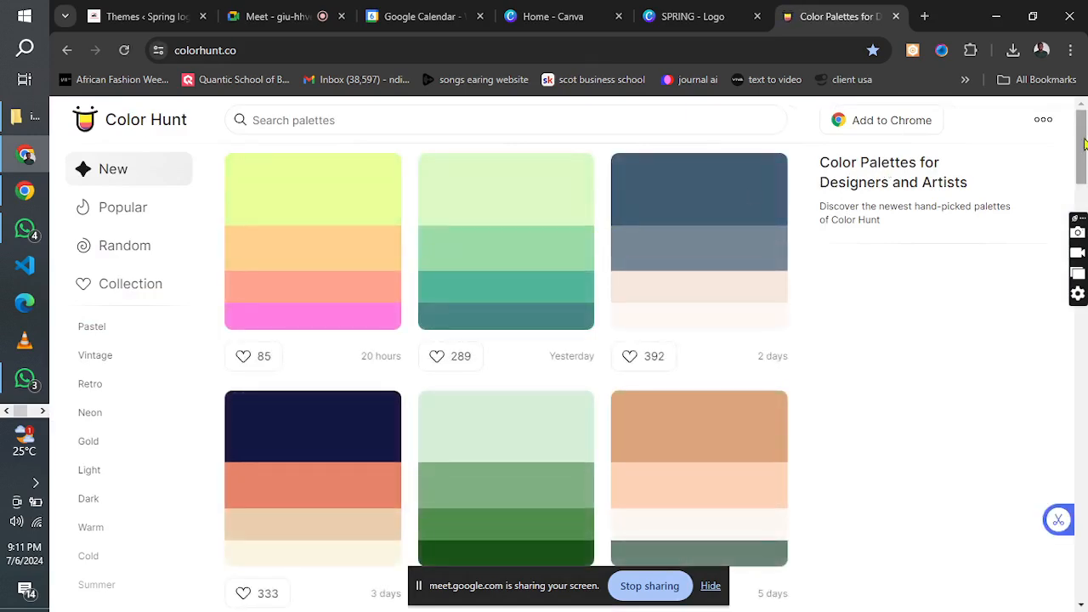
# Browse the newest Color Hunt palettes and examine the hex codes of their colours.
pyautogui.scroll(-4, 596, 229)
pyautogui.scroll(-3, 522, 234)
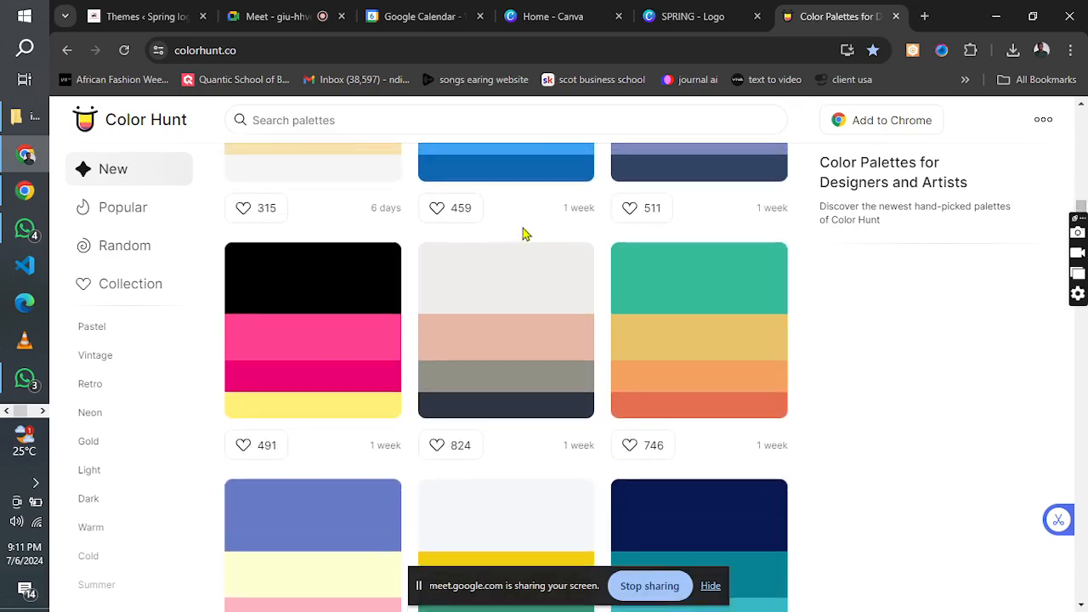
pyautogui.click(258, 313)
pyautogui.click(633, 312)
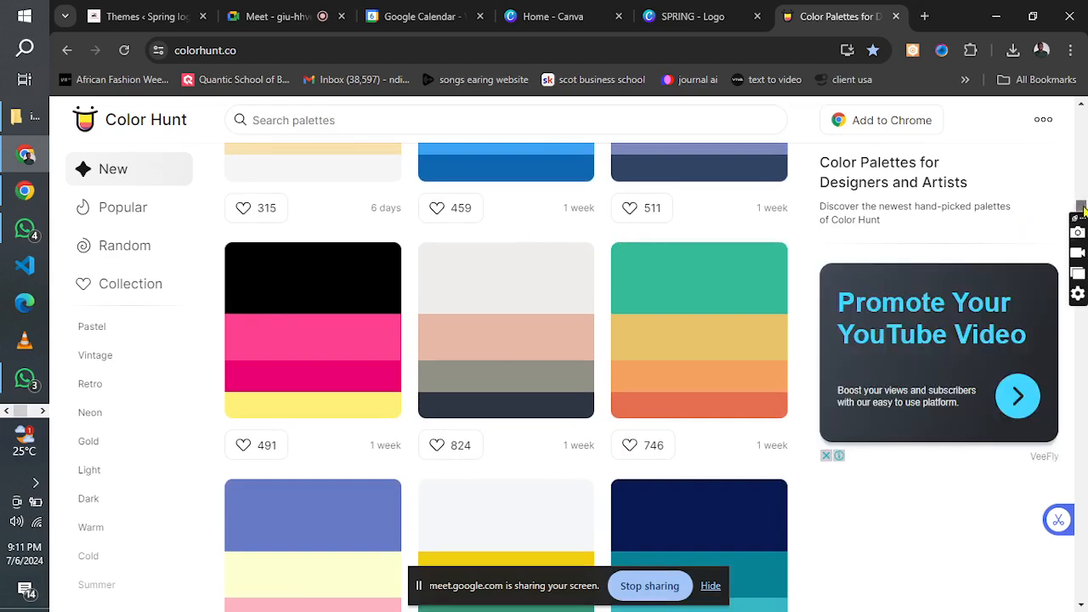
pyautogui.moveTo(1082, 208); pyautogui.dragTo(1081, 327)
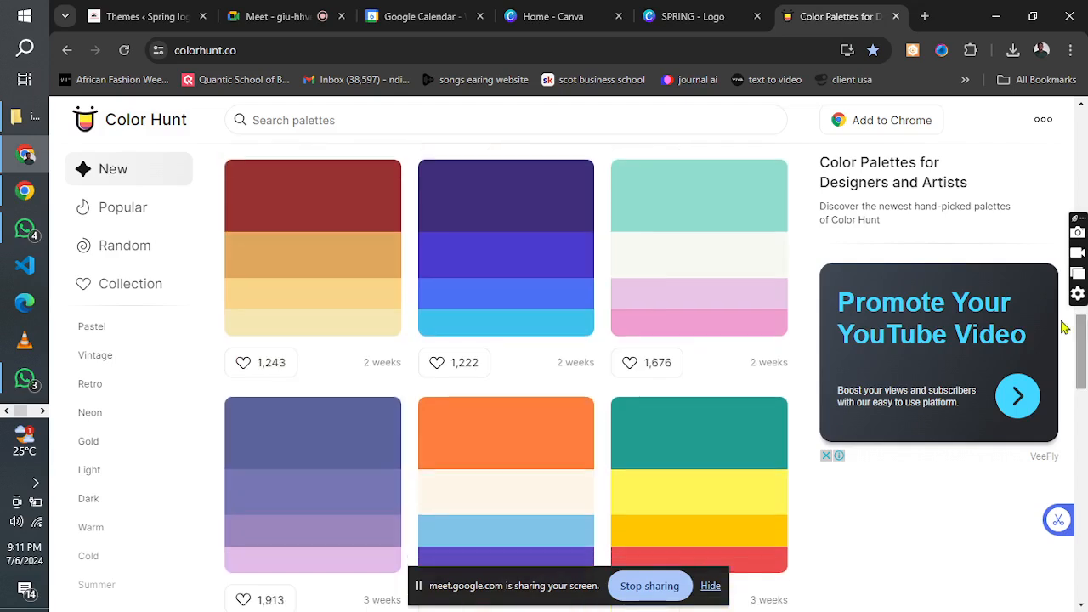
pyautogui.click(432, 228)
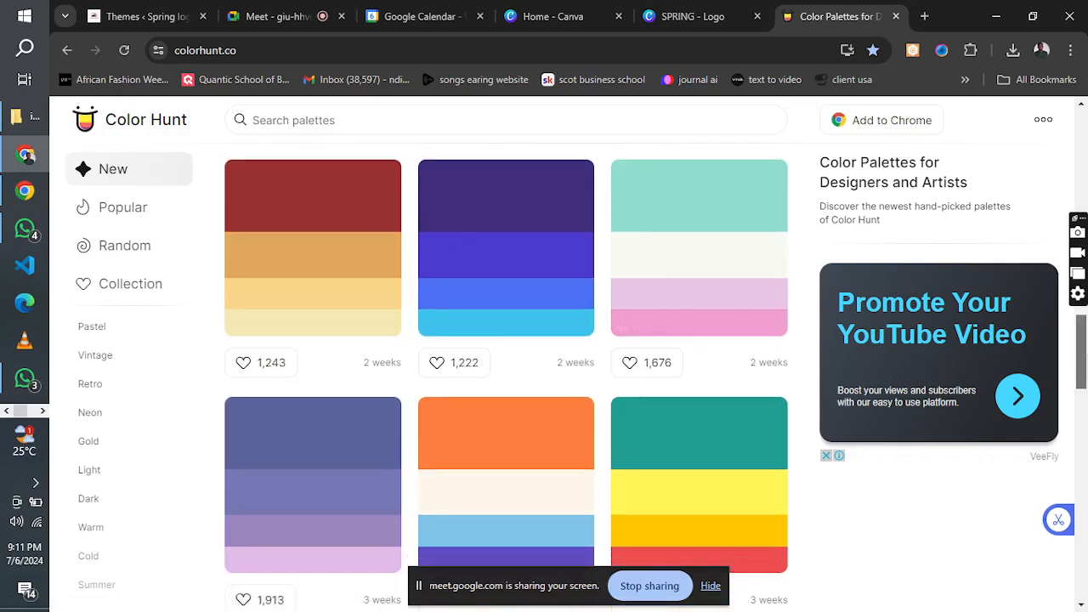
pyautogui.moveTo(1082, 353); pyautogui.dragTo(1081, 155)
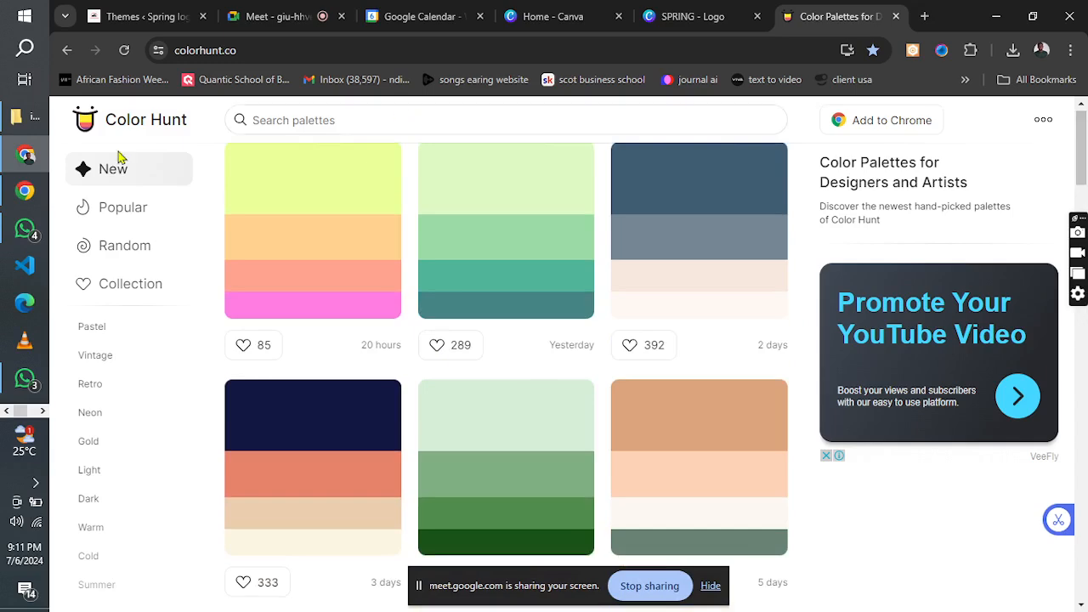
pyautogui.click(43, 410)
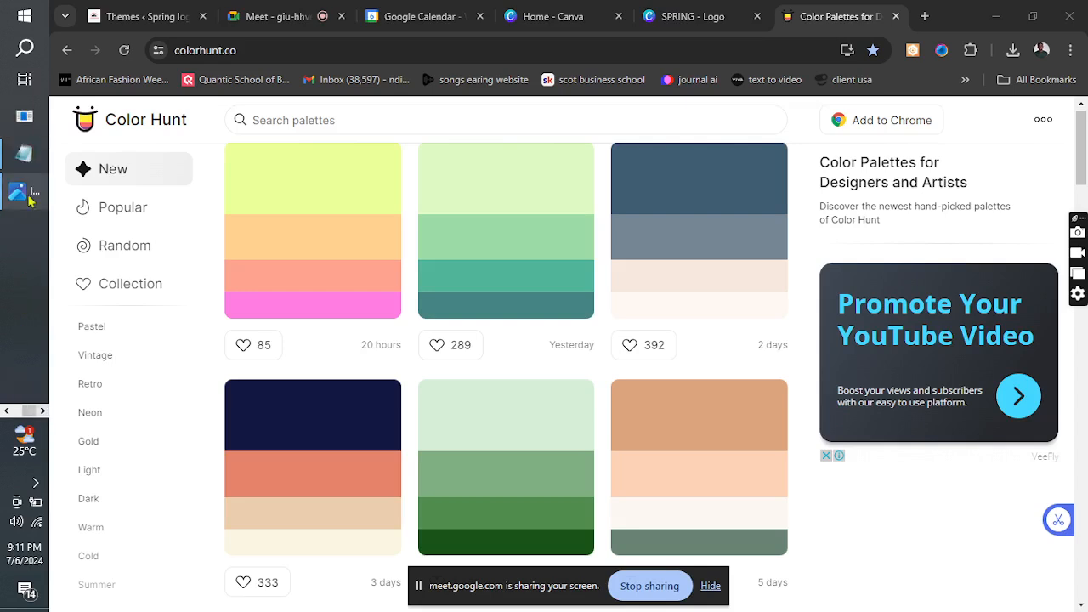
pyautogui.click(25, 159)
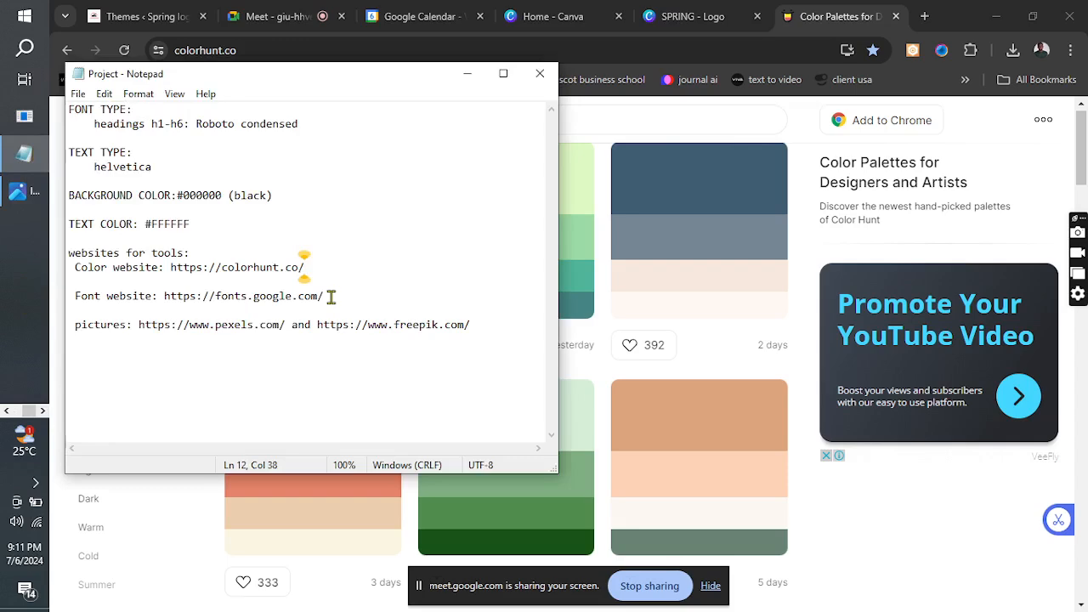
pyautogui.moveTo(331, 296); pyautogui.dragTo(162, 300)
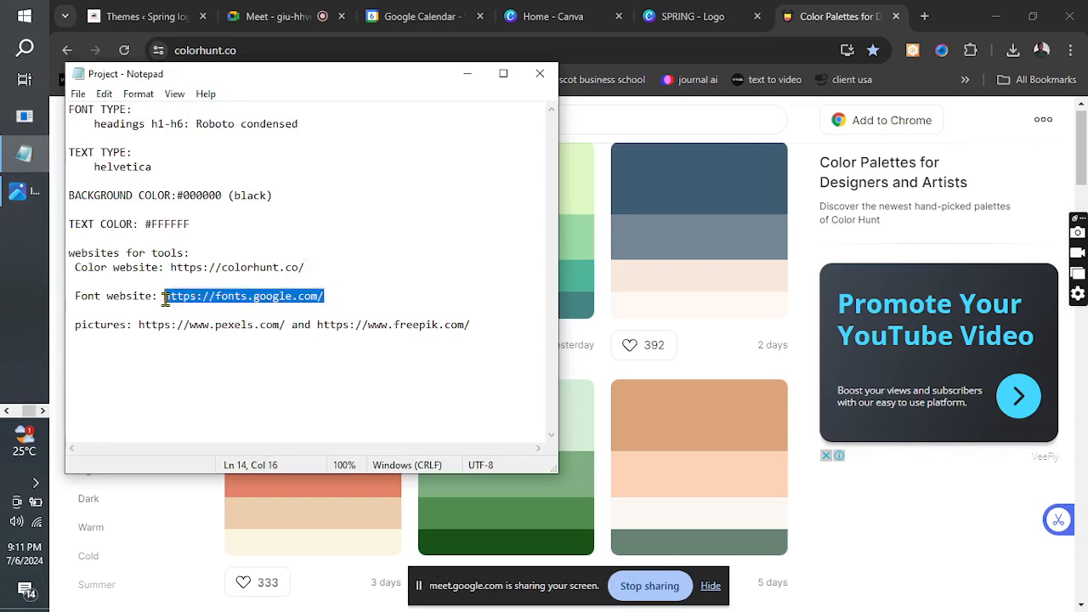
pyautogui.click(925, 16)
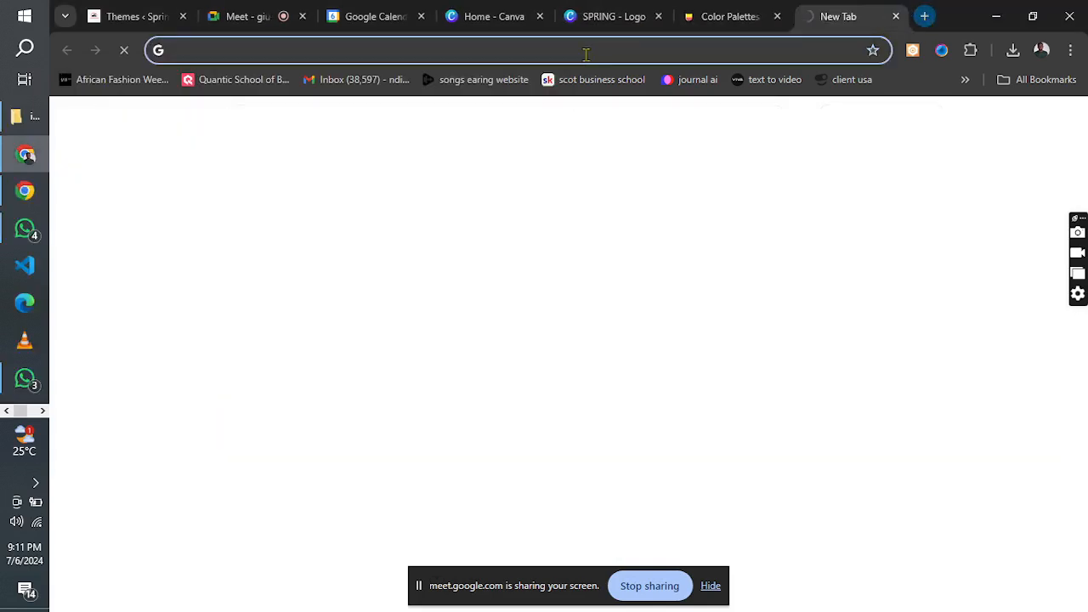
pyautogui.click(586, 54)
pyautogui.hotkey('ctrl', 'v')
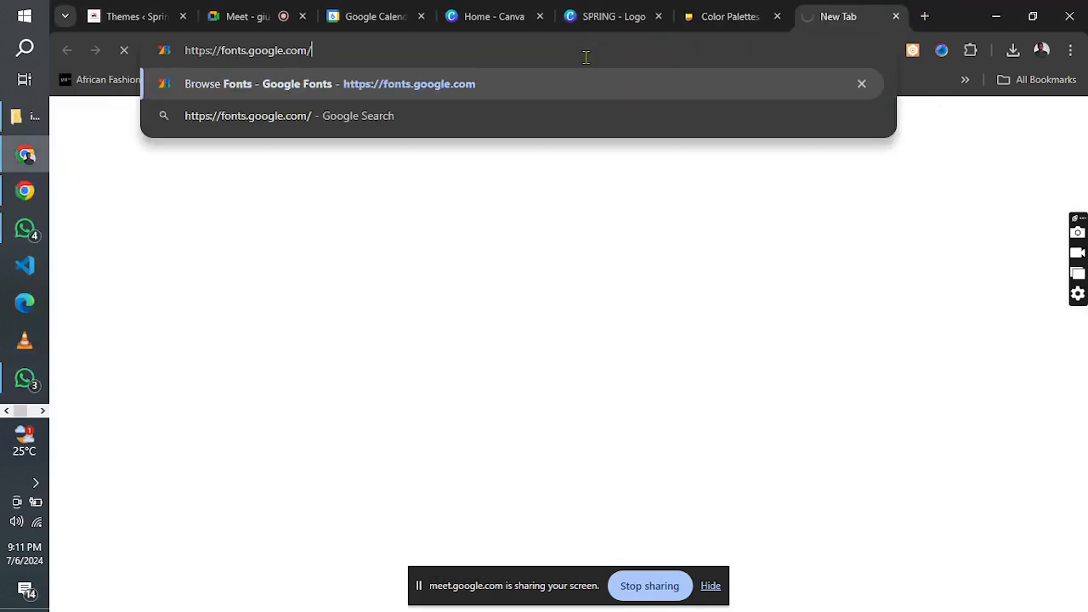
pyautogui.press('Return')
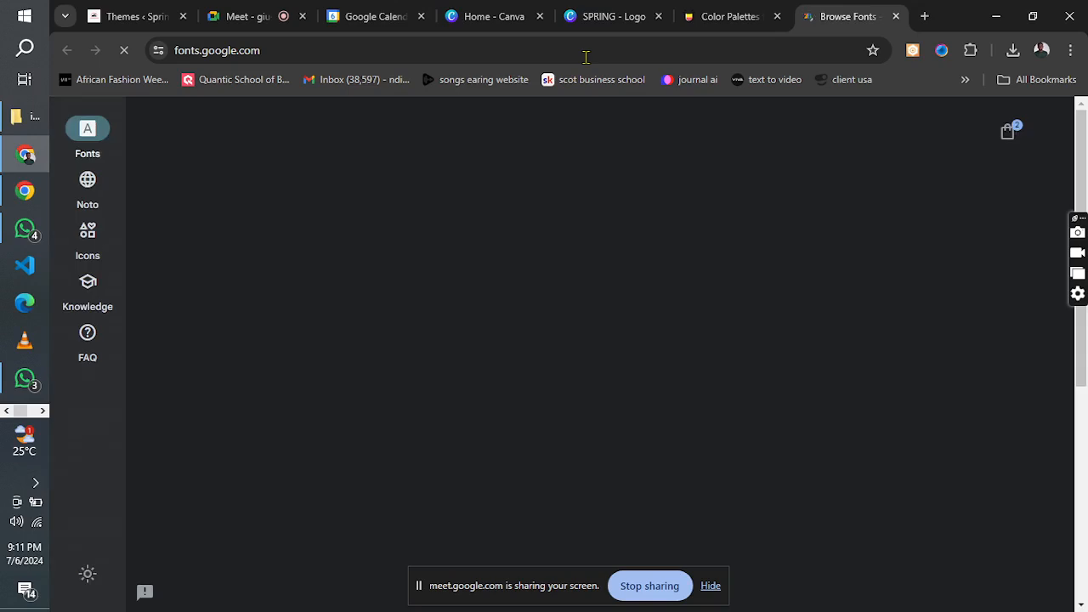
# Browse the trending font families and search Google Fonts for "roboto con".
pyautogui.click(505, 187)
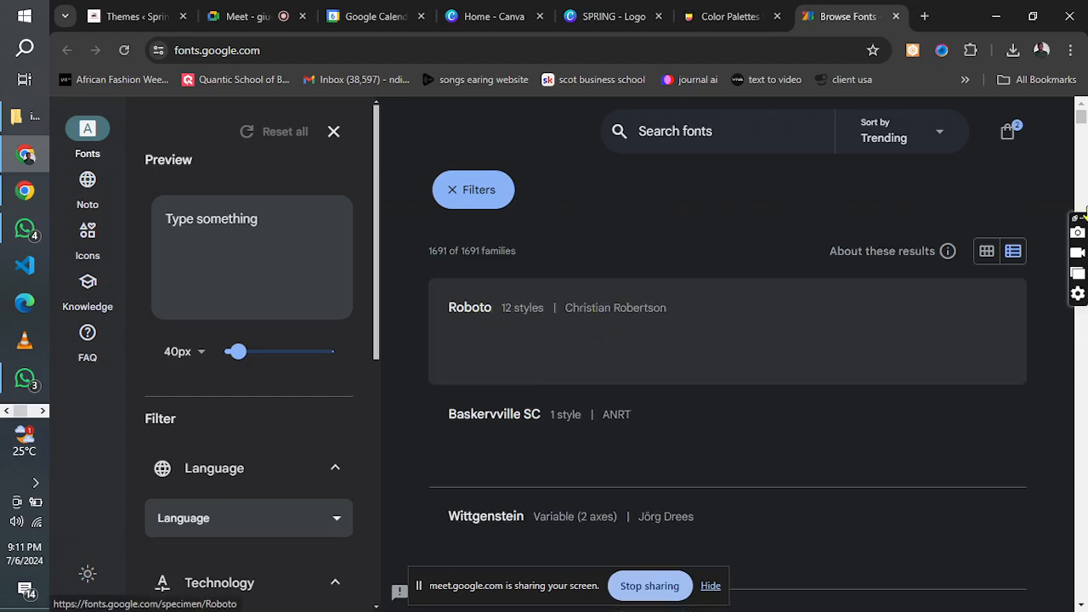
pyautogui.moveTo(1082, 119); pyautogui.dragTo(1083, 126)
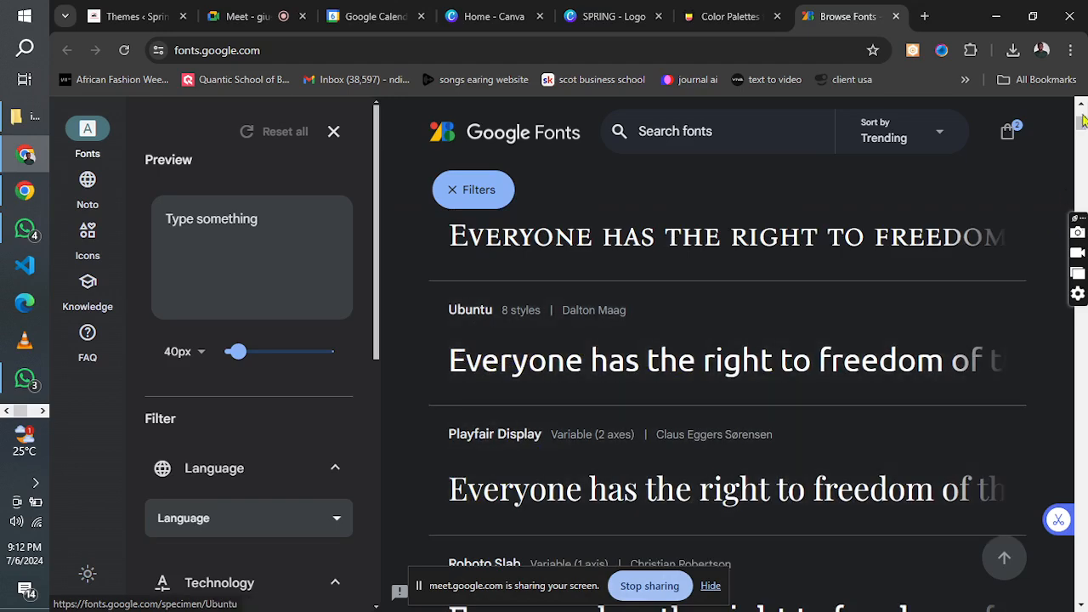
pyautogui.scroll(-3, 1083, 126)
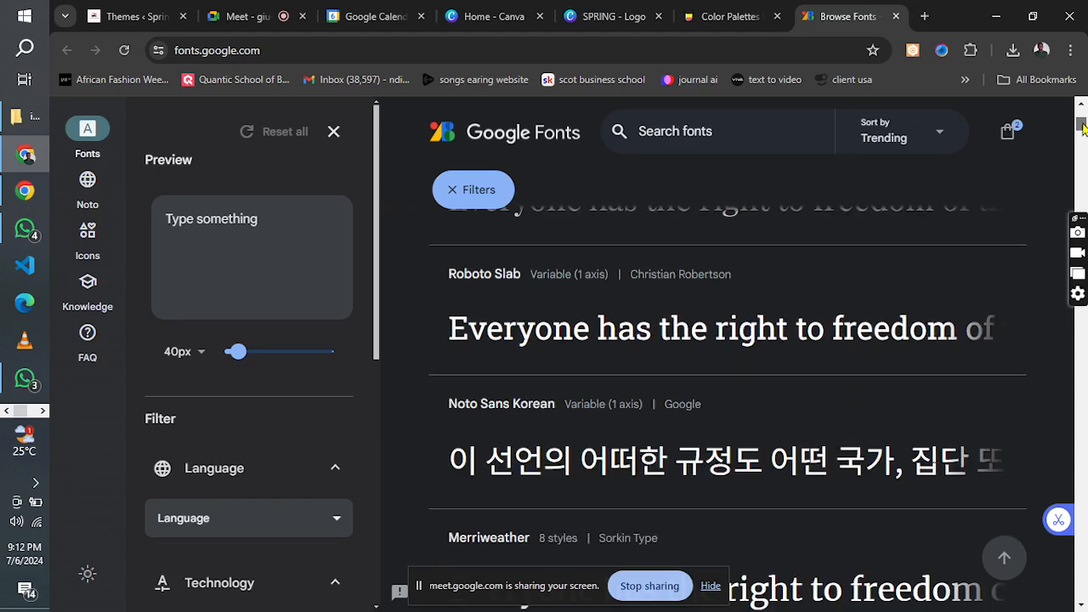
pyautogui.click(700, 139)
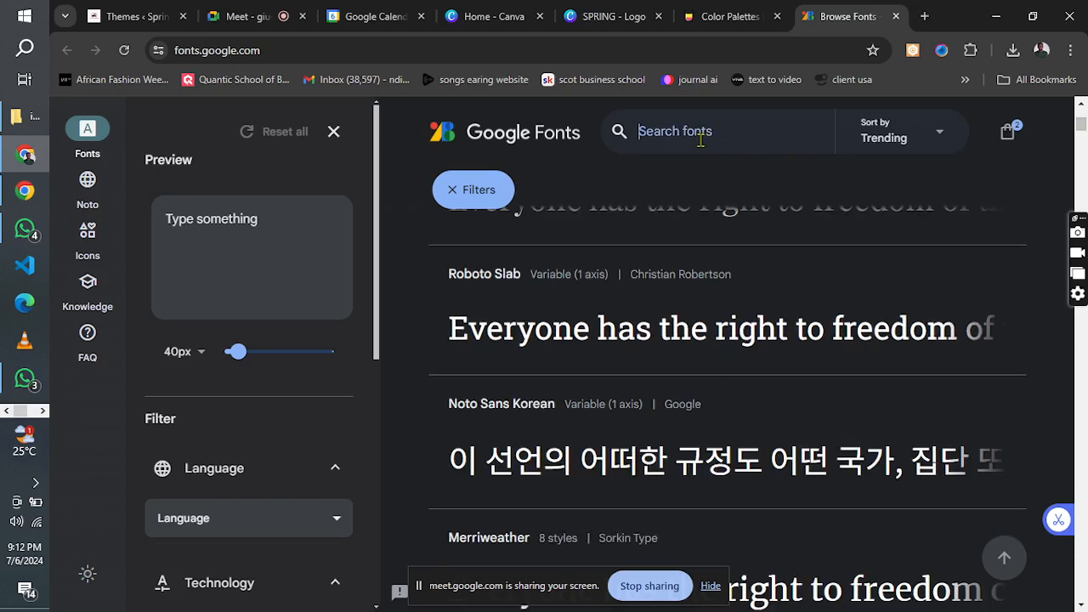
pyautogui.write('robo')
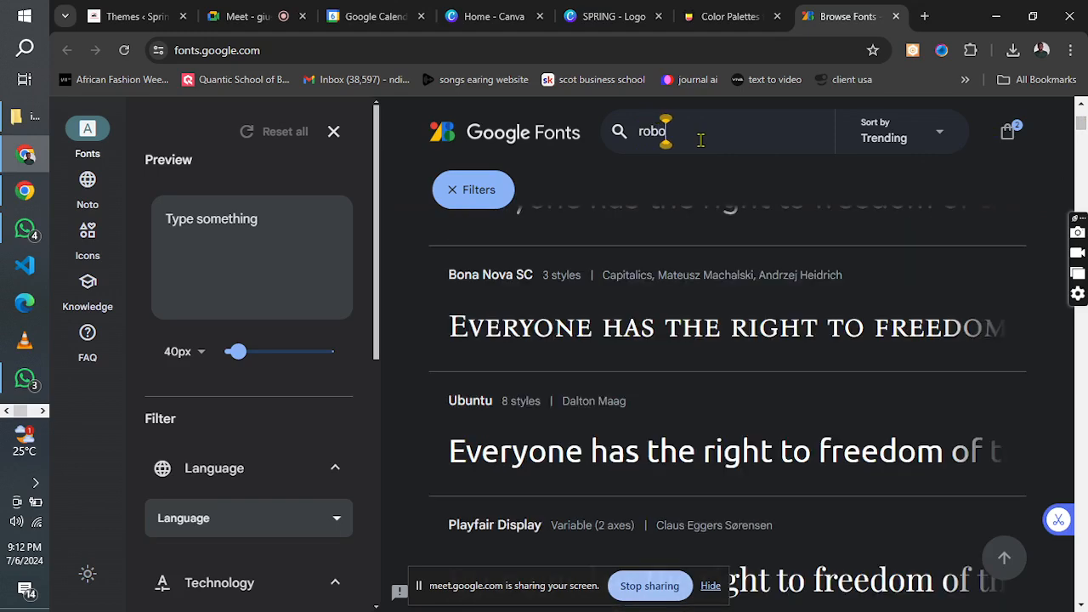
pyautogui.write('to con')
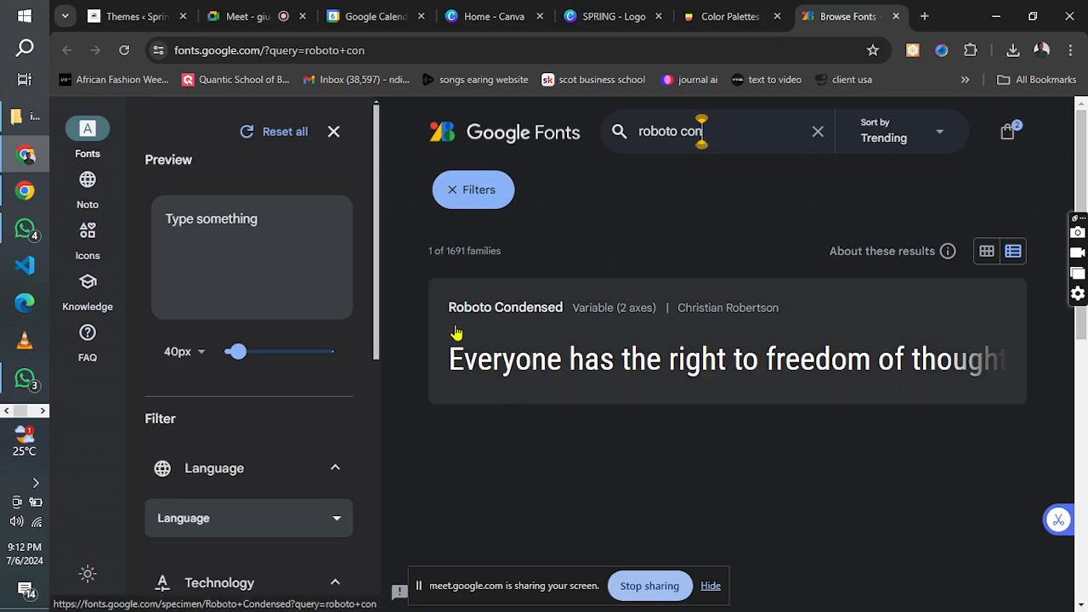
# Replace the Google Fonts search term with "helvetica".
pyautogui.click(694, 143)
pyautogui.press('BackSpace')
pyautogui.press('BackSpace')
pyautogui.press('BackSpace')
pyautogui.press('BackSpace')
pyautogui.press('BackSpace')
pyautogui.press('BackSpace')
pyautogui.press('BackSpace')
pyautogui.press('BackSpace')
pyautogui.press('BackSpace')
pyautogui.press('BackSpace')
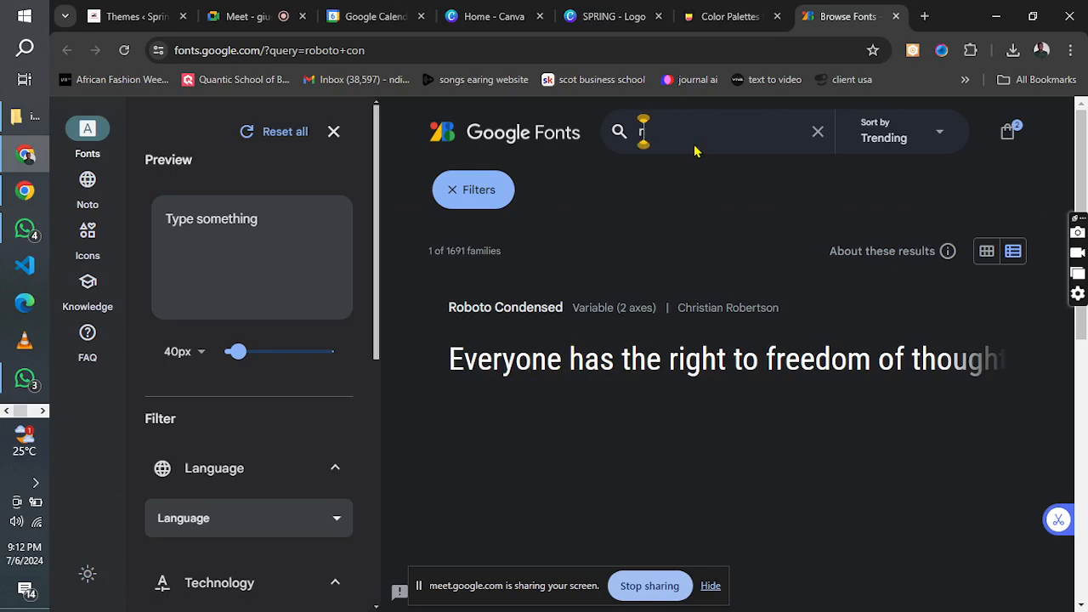
pyautogui.write('helv')
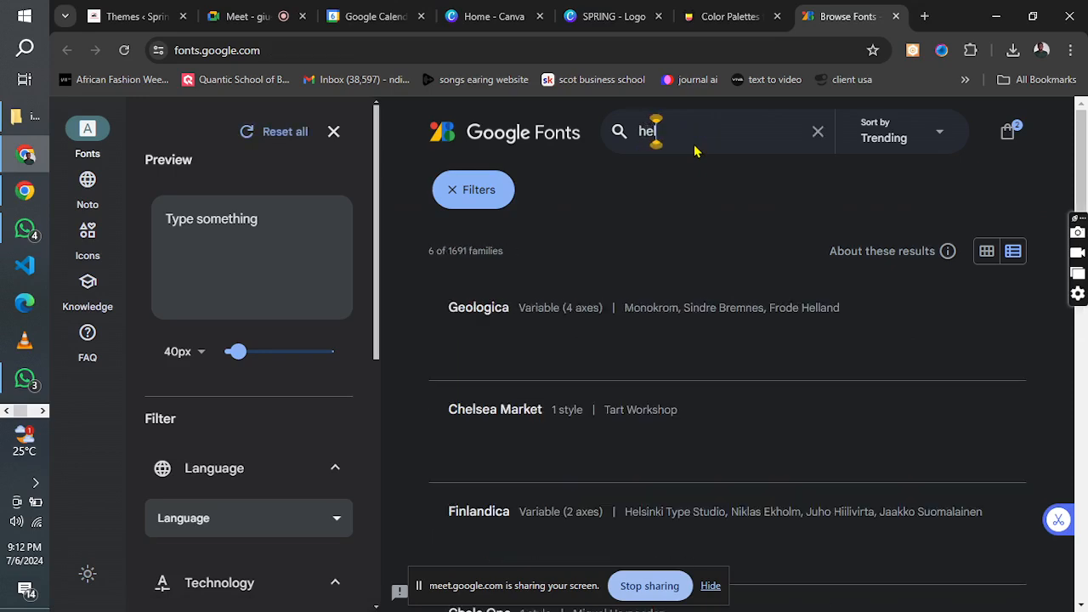
pyautogui.write('etica')
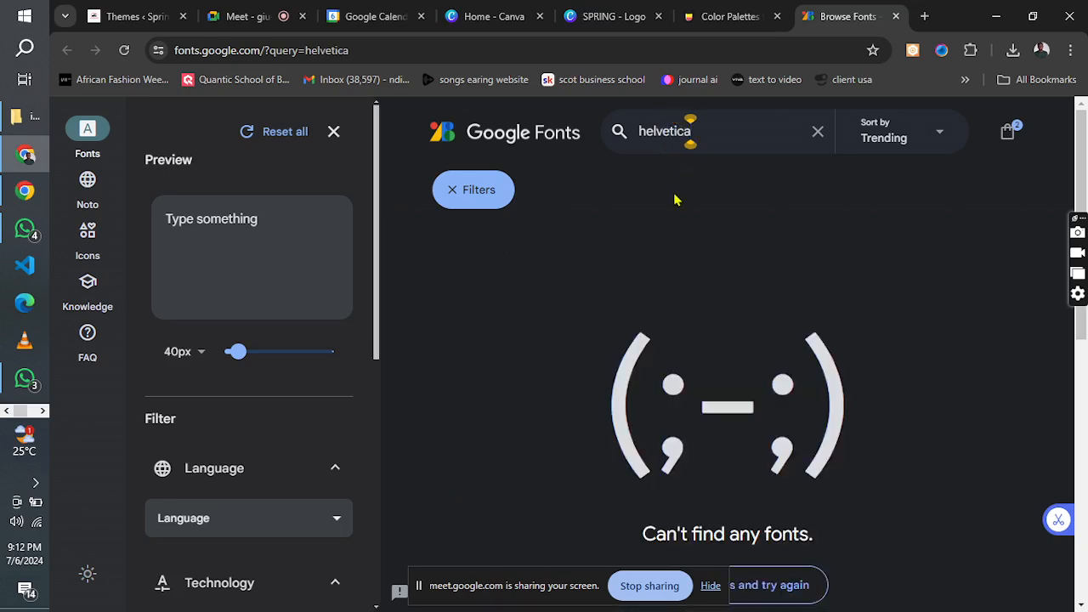
# Retry the font search with shortened terms such as "helv" and "he", and clear the search.
pyautogui.press('BackSpace')
pyautogui.press('BackSpace')
pyautogui.press('BackSpace')
pyautogui.press('BackSpace')
pyautogui.press('BackSpace')
pyautogui.press('BackSpace')
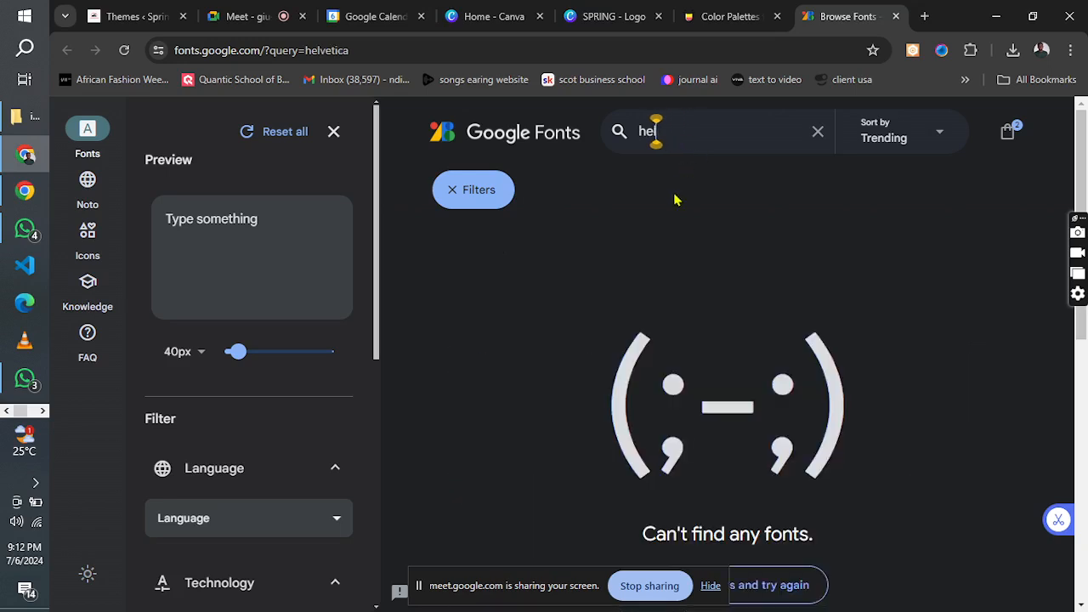
pyautogui.write('v')
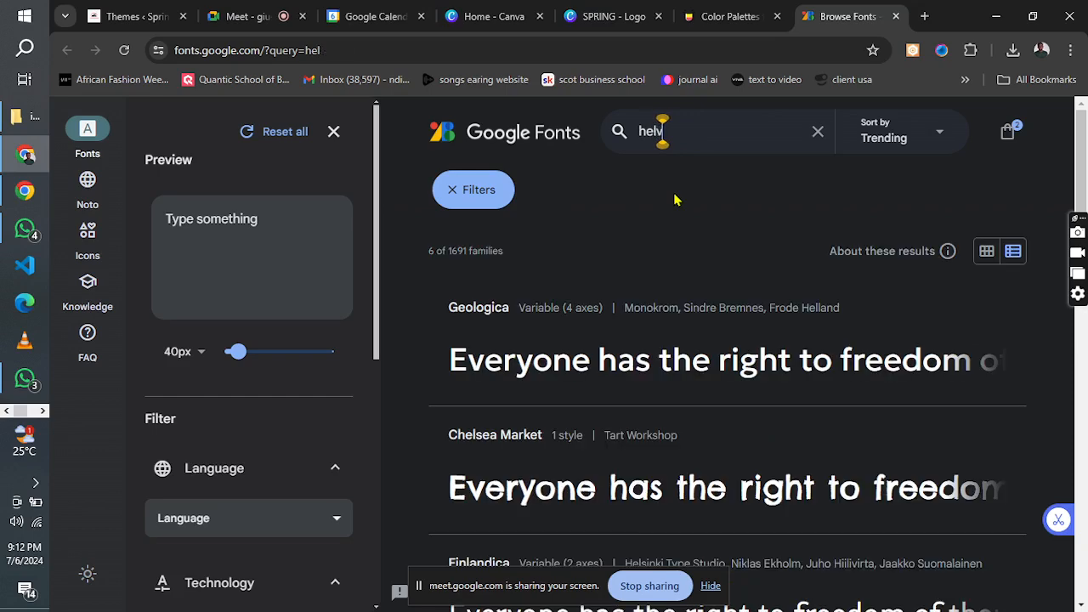
pyautogui.press('BackSpace')
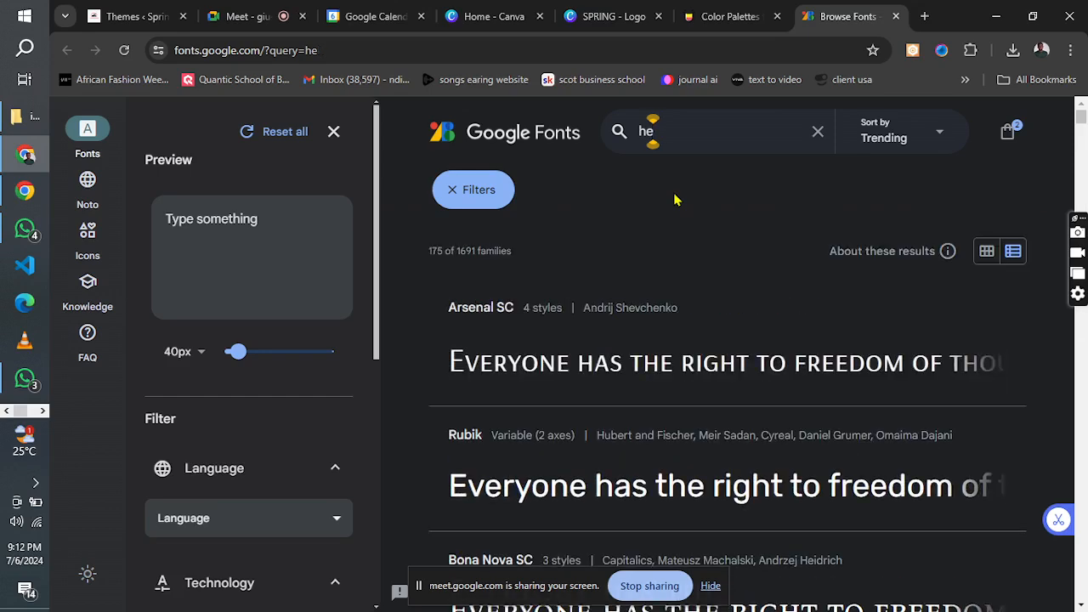
pyautogui.press('BackSpace')
pyautogui.press('BackSpace')
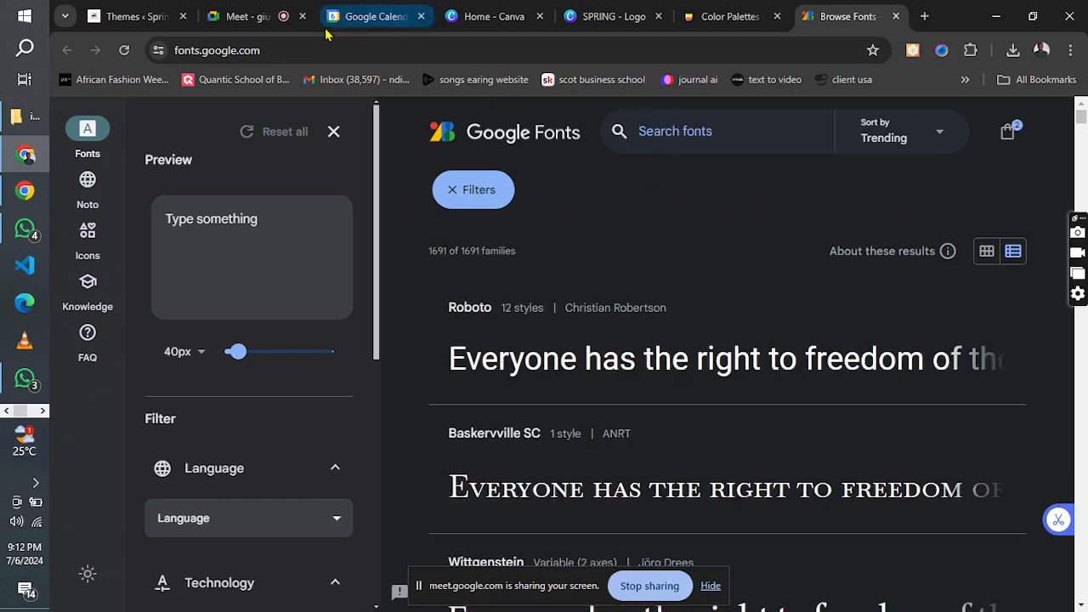
# Return to the WordPress Themes page and open the Customizer's Global Typography settings for the Astra theme.
pyautogui.click(136, 16)
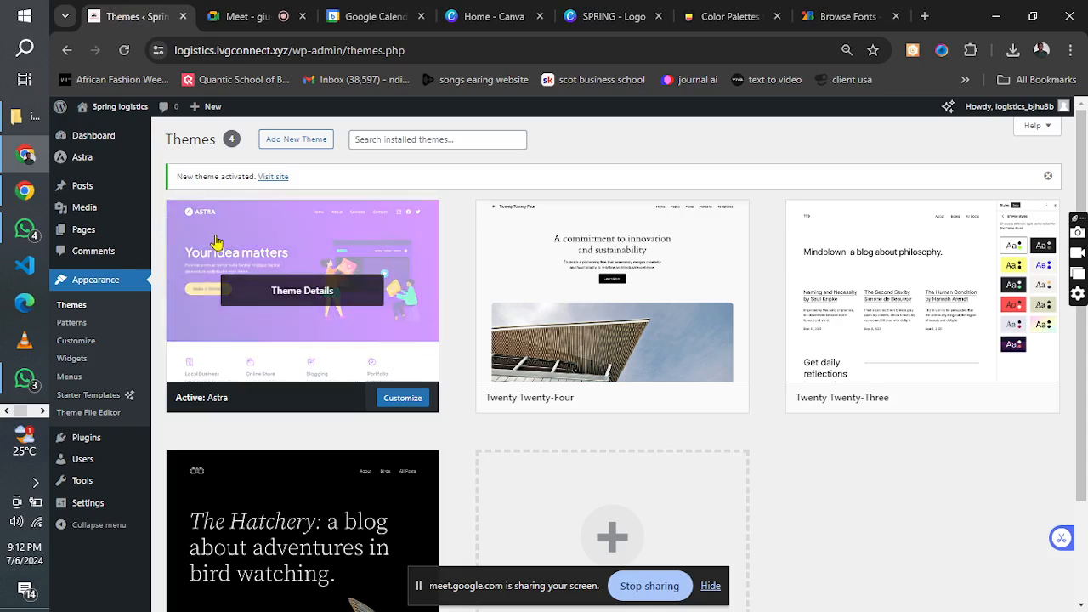
pyautogui.click(76, 343)
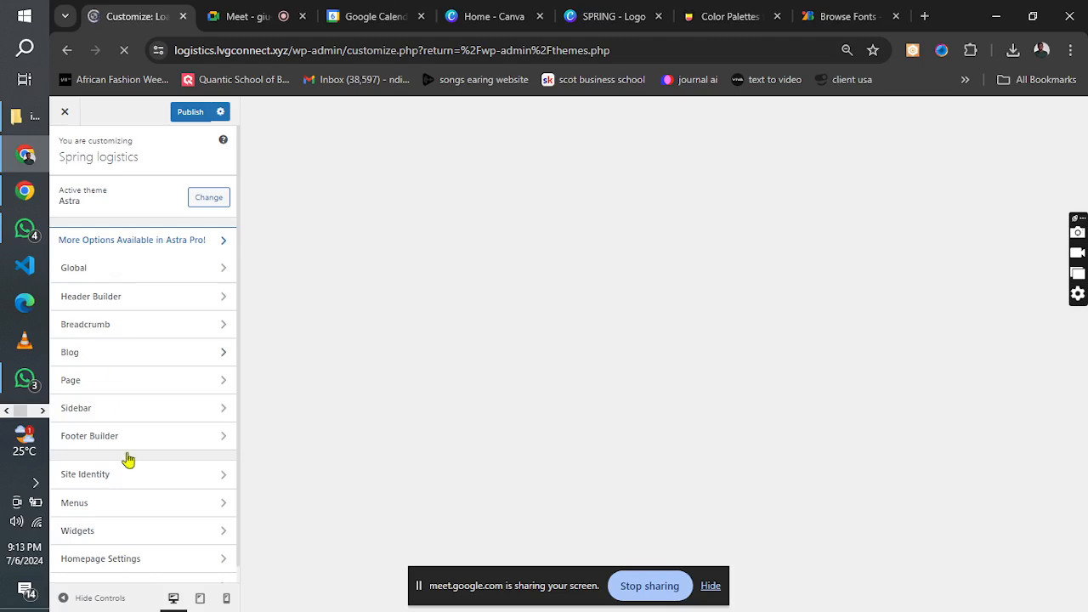
pyautogui.click(99, 270)
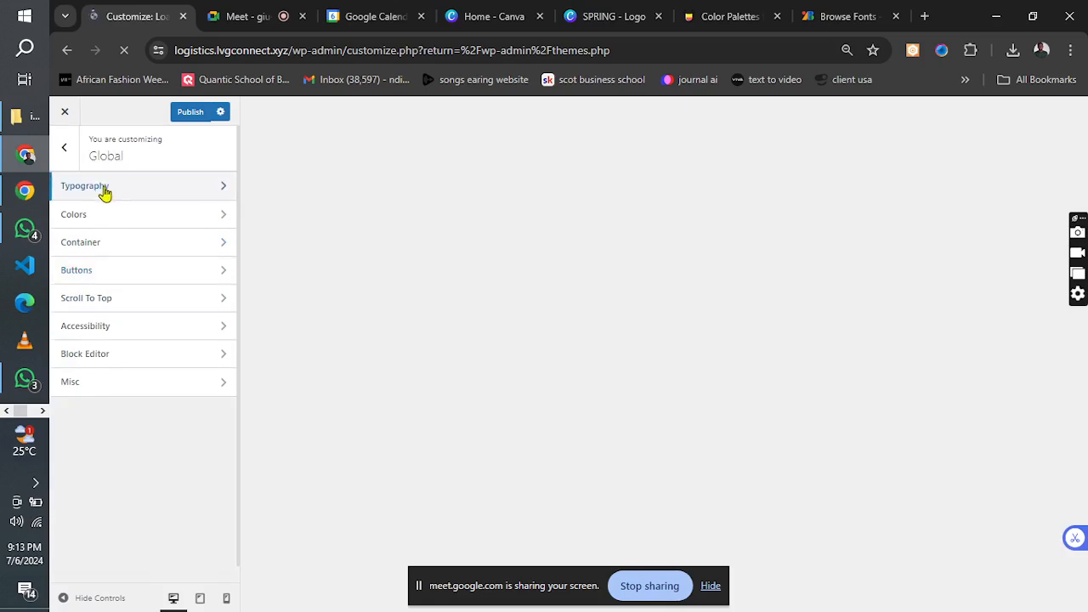
pyautogui.click(102, 187)
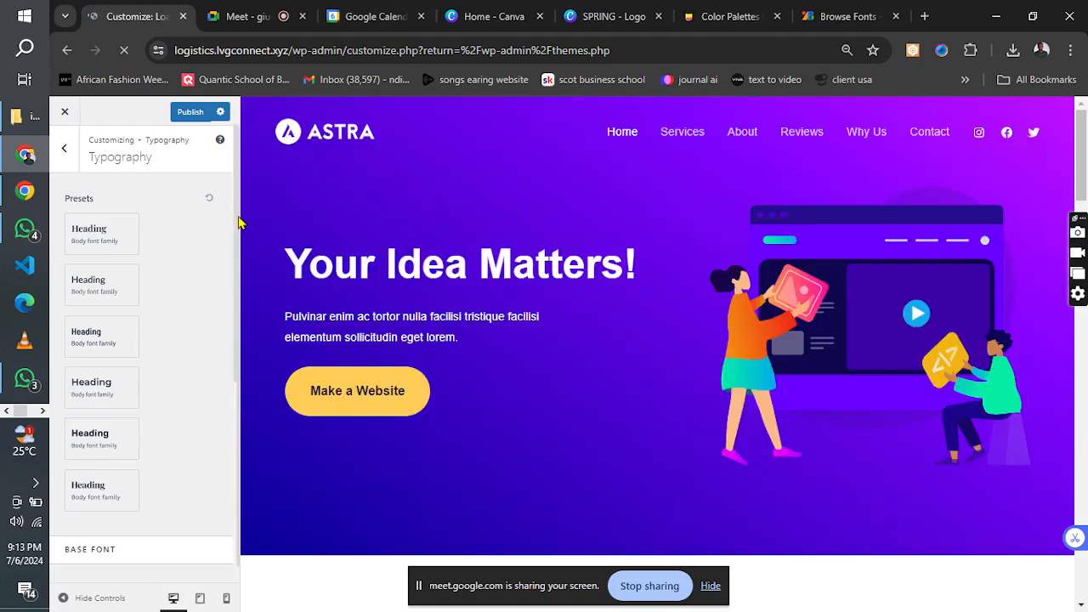
# Look over the typography presets and try Playfair Display / Open Sans, followed by Lato / Lora.
pyautogui.moveTo(238, 218); pyautogui.dragTo(240, 255)
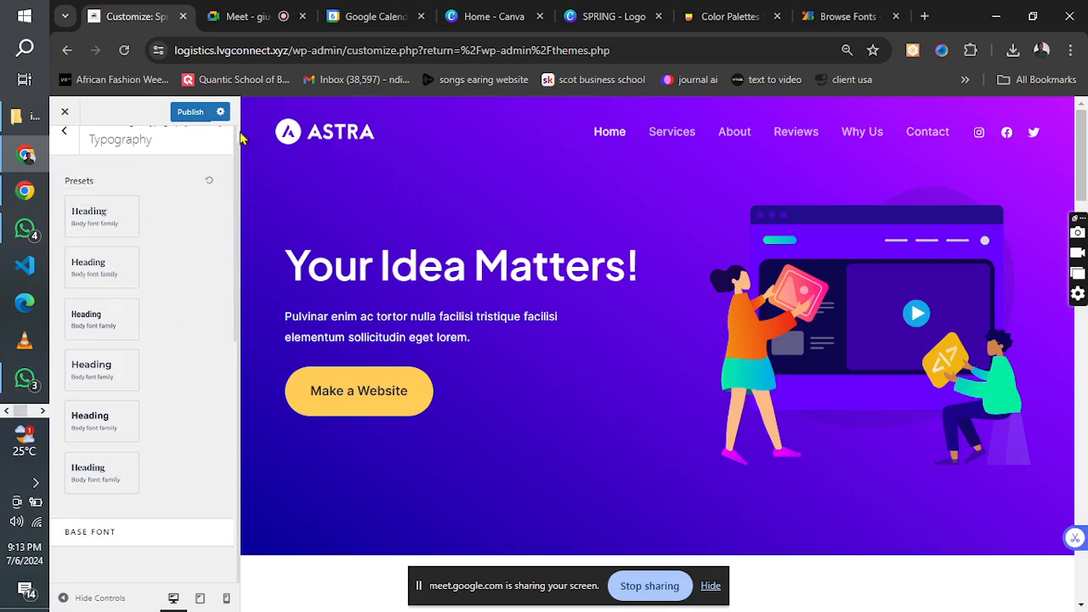
pyautogui.scroll(1, 238, 145)
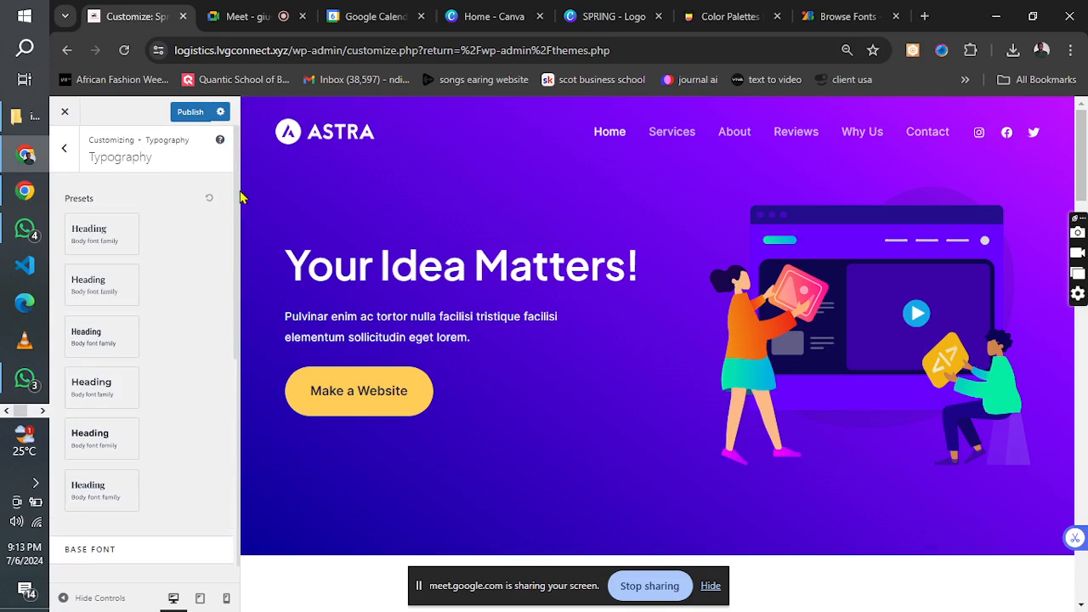
pyautogui.scroll(-1, 238, 204)
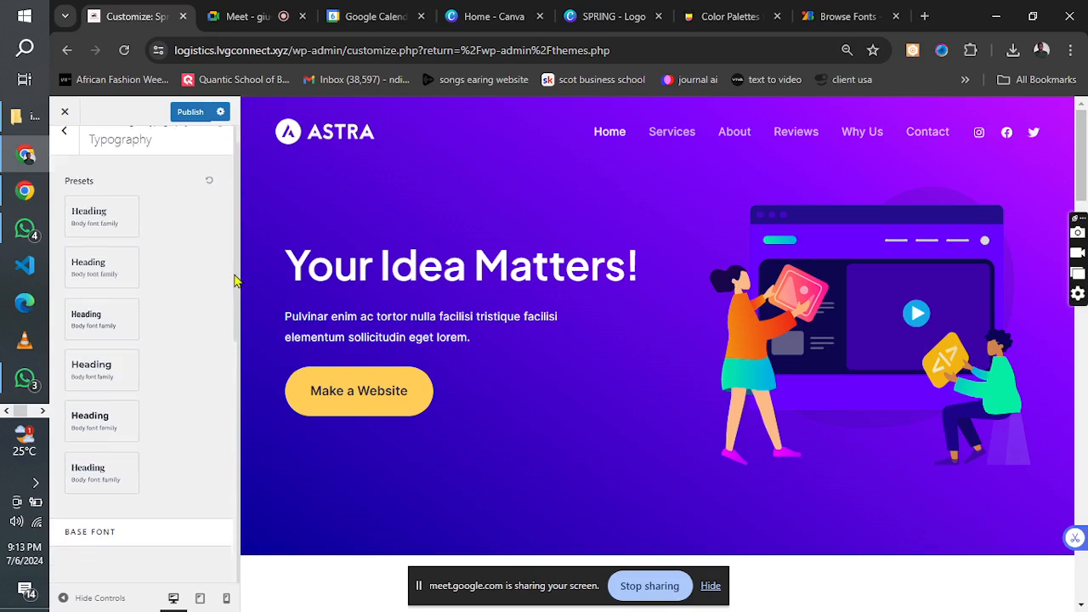
pyautogui.click(92, 224)
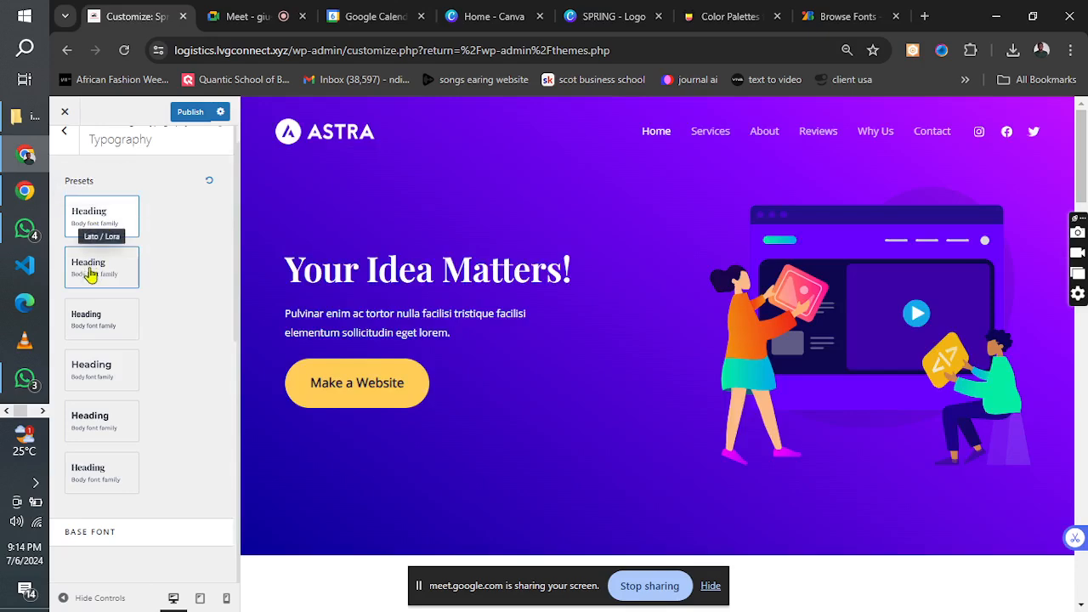
pyautogui.click(91, 279)
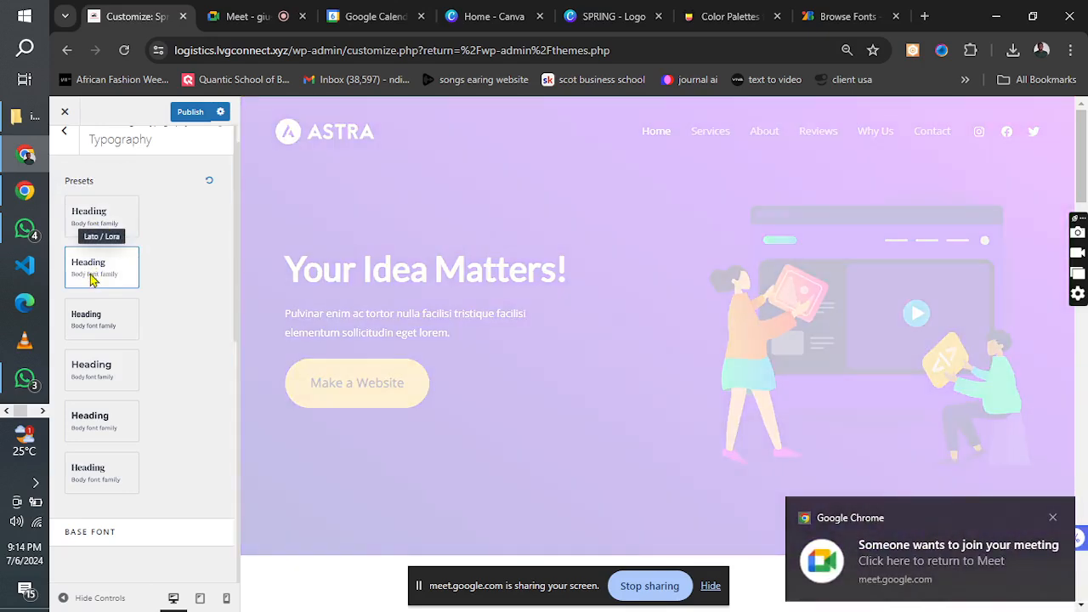
# Switch to Google Meet, admit the waiting participant to the class, and return to the WordPress Customizer.
pyautogui.click(246, 16)
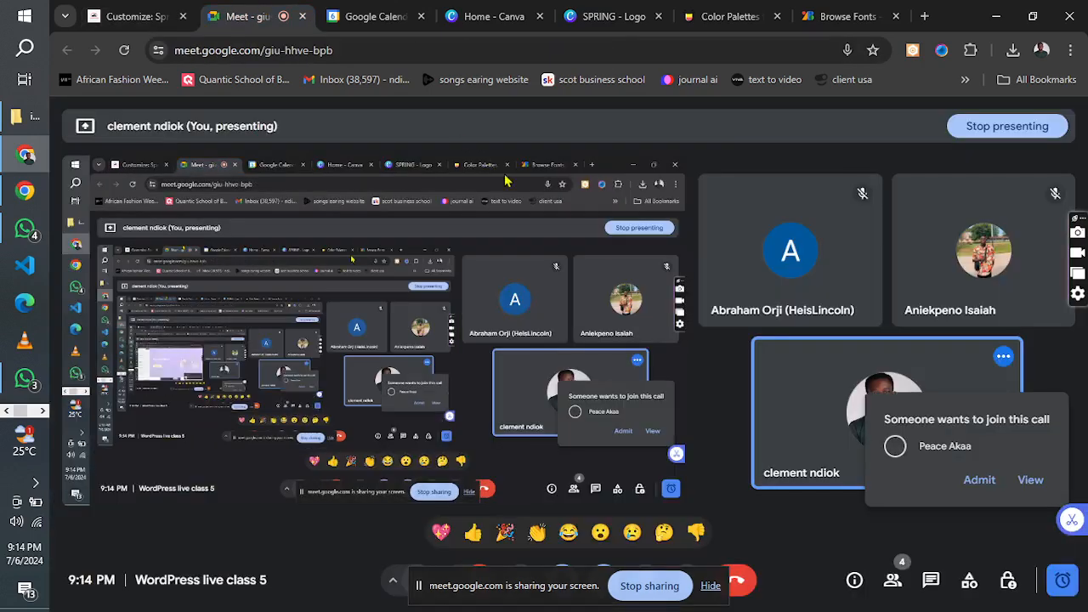
pyautogui.click(971, 481)
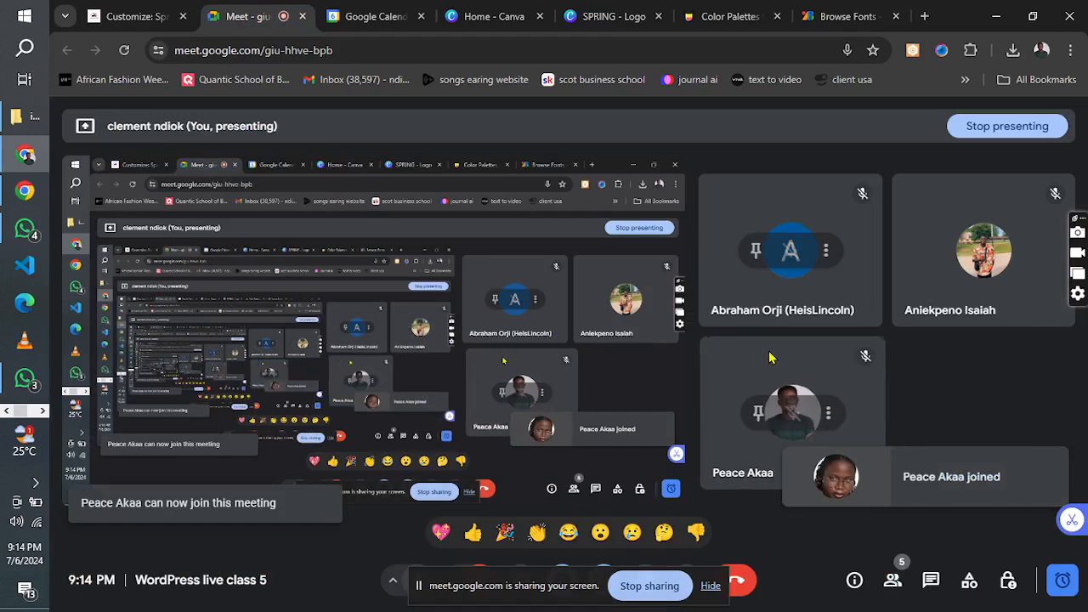
pyautogui.click(119, 7)
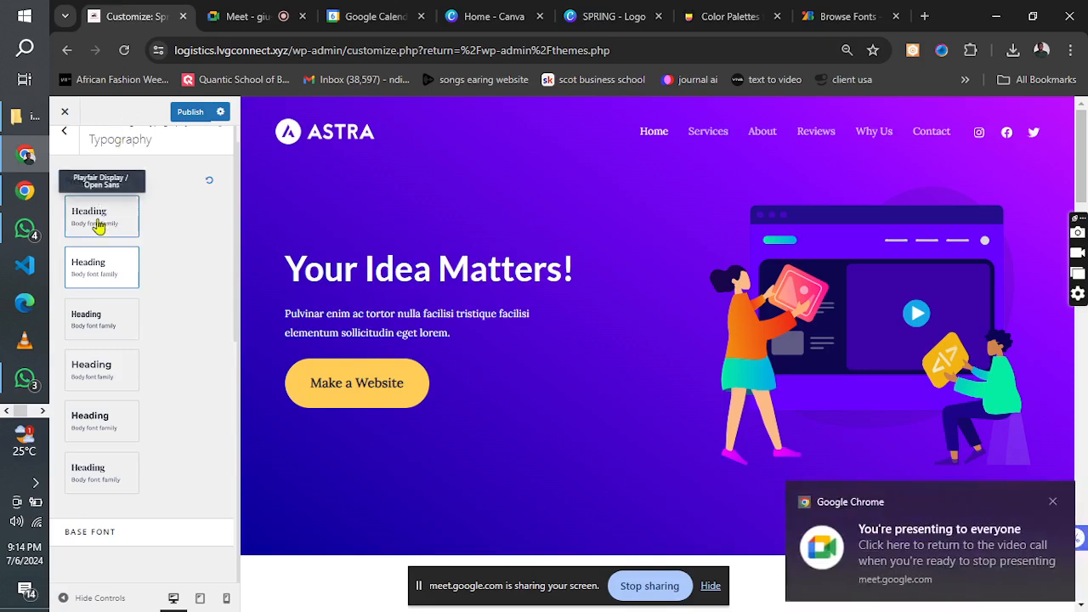
# Try more typography presets, including Montserrat / Source Sans Pro, ending on the fifth one, and go back to the Global settings.
pyautogui.click(99, 224)
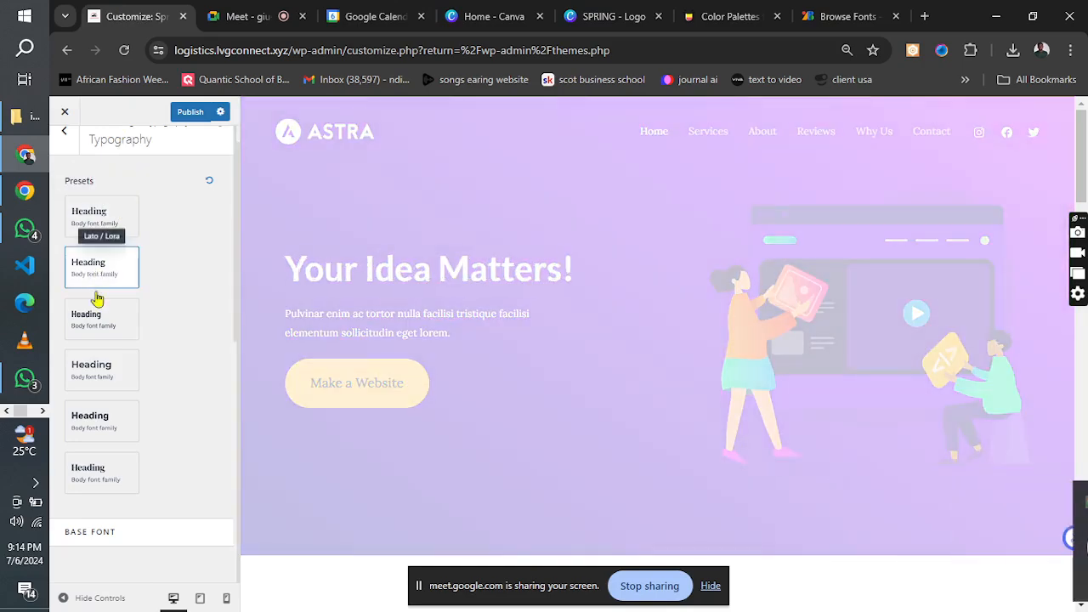
pyautogui.click(96, 326)
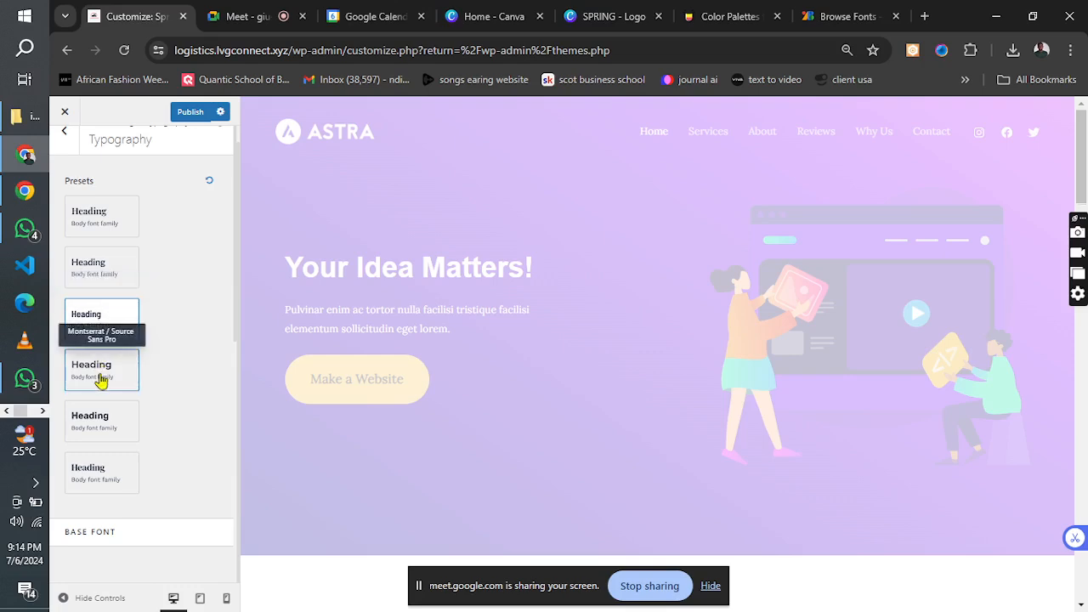
pyautogui.click(100, 386)
pyautogui.click(100, 432)
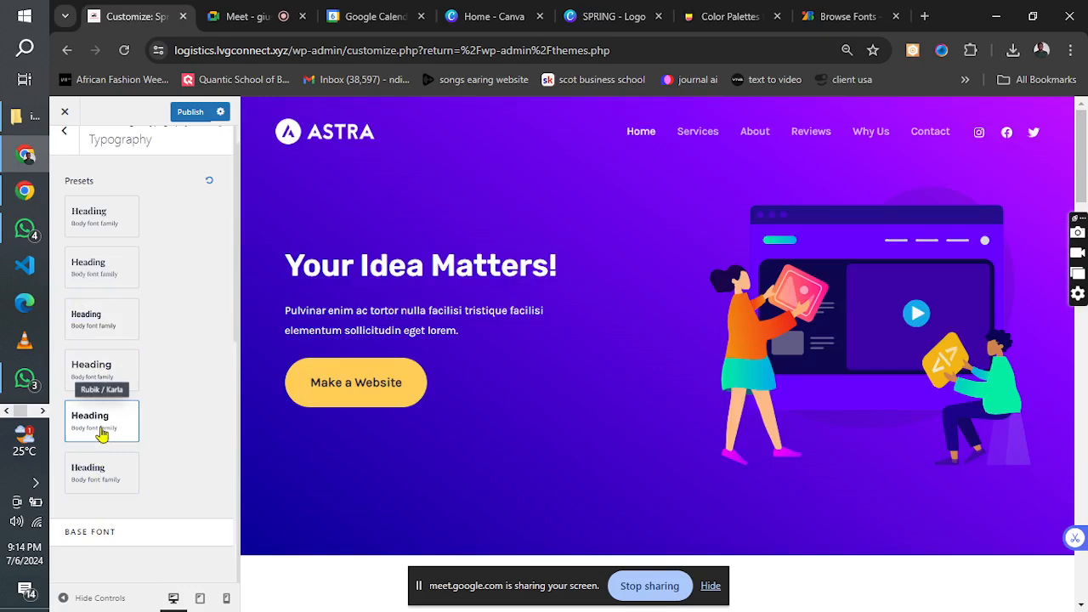
pyautogui.click(64, 133)
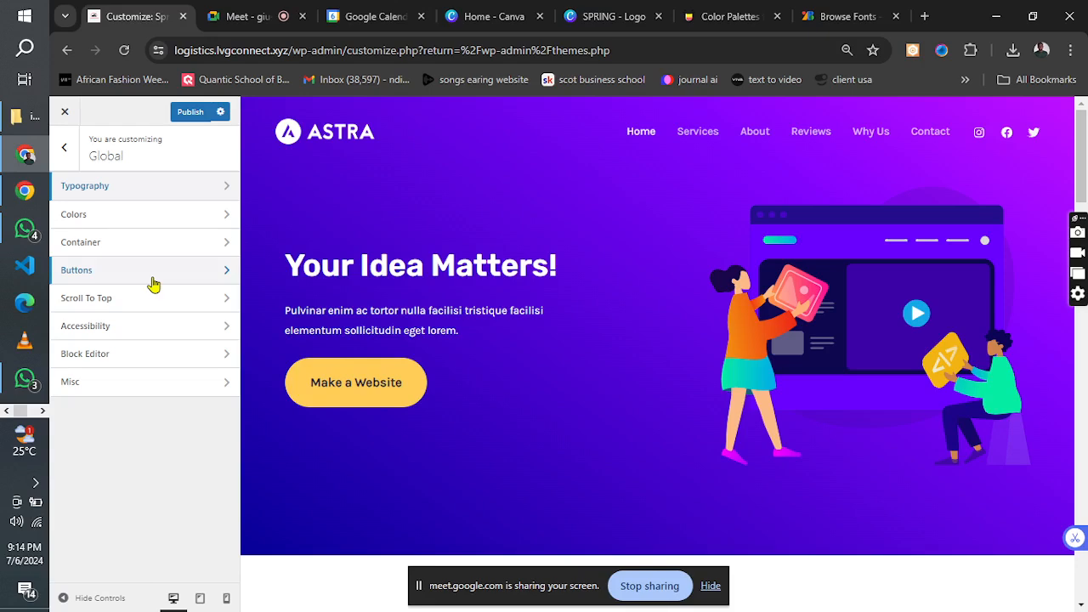
# Compare the Global typography presets, publish the site with Barlow Semi Condensed / Roboto, and go back to the Global settings.
pyautogui.click(103, 194)
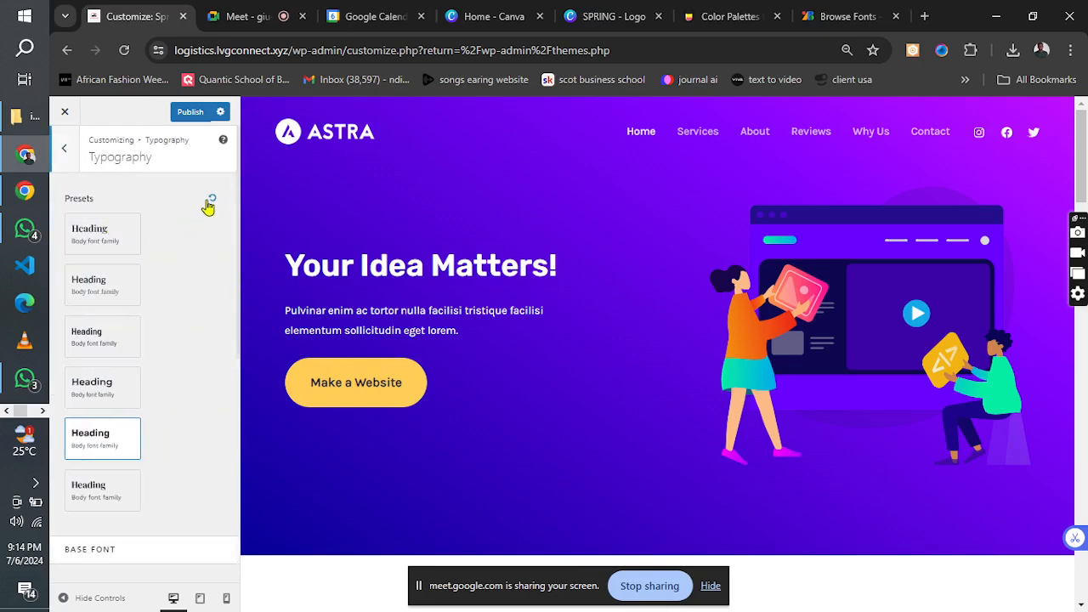
pyautogui.click(96, 253)
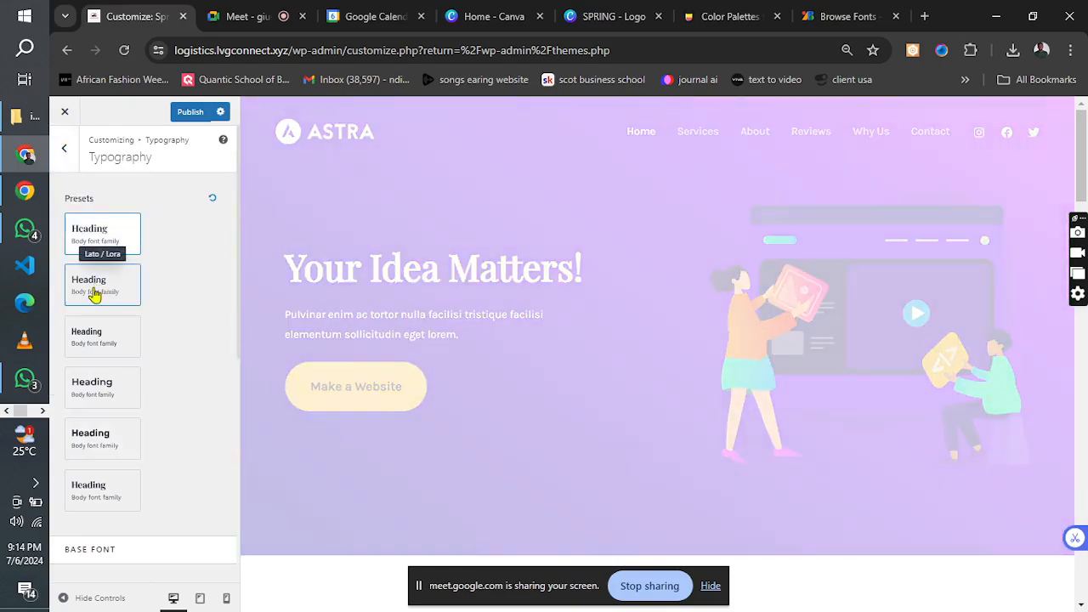
pyautogui.click(94, 291)
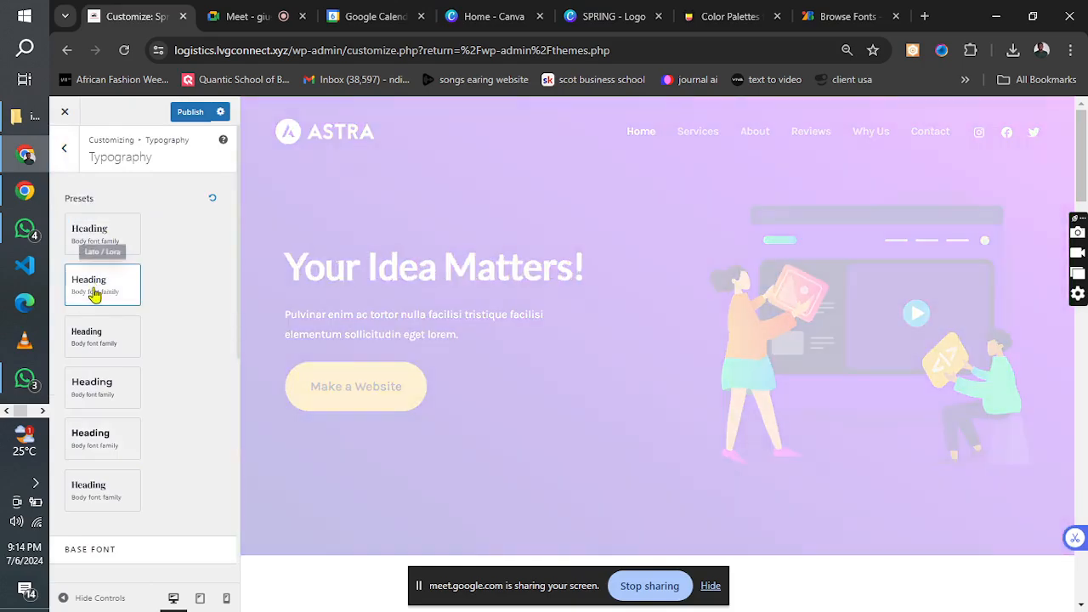
pyautogui.click(100, 336)
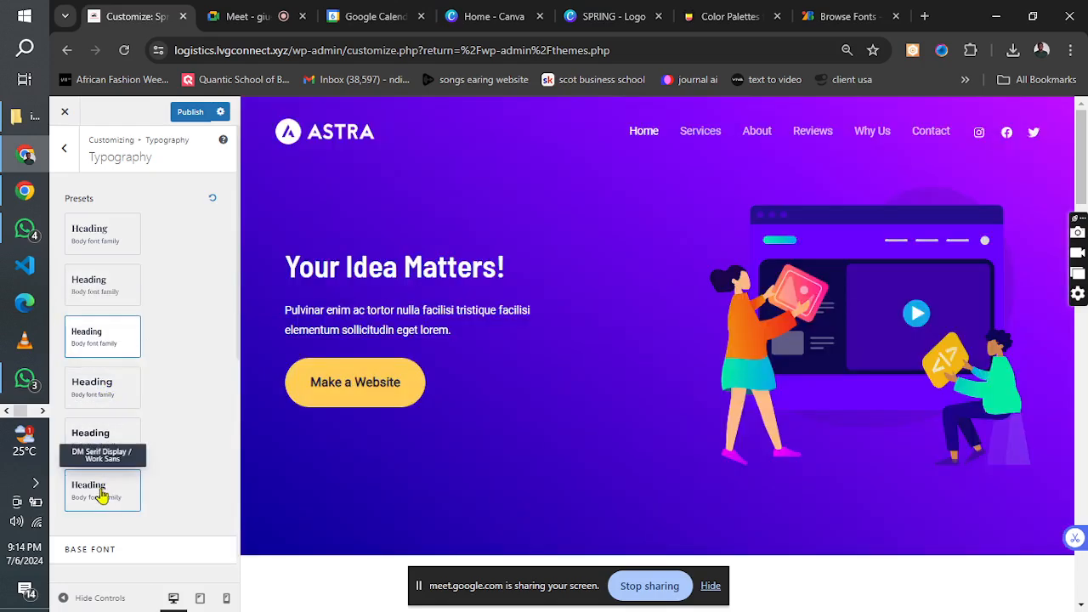
pyautogui.click(100, 232)
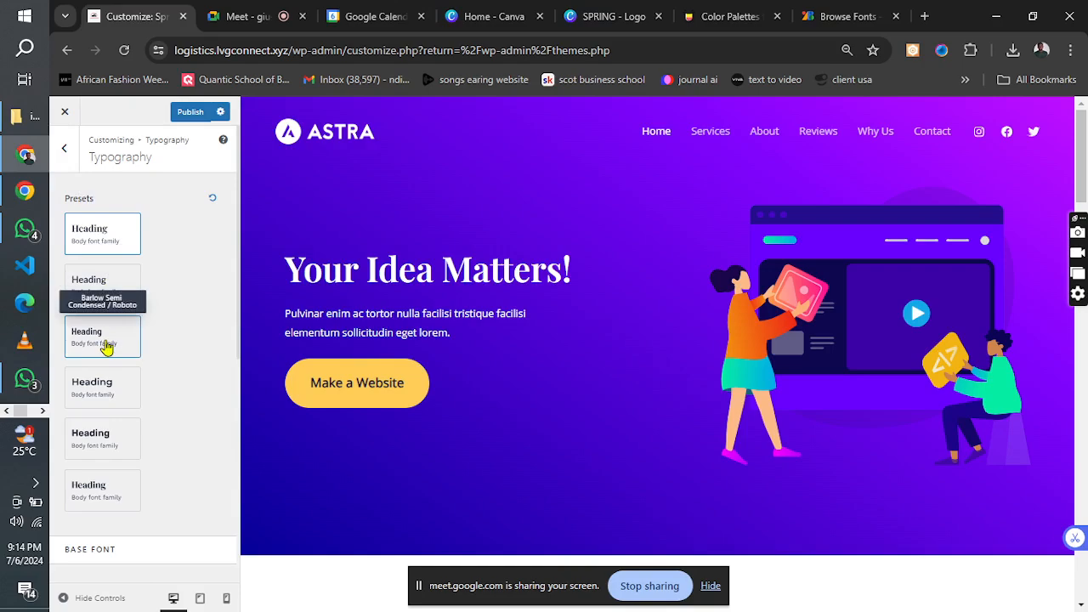
pyautogui.click(107, 346)
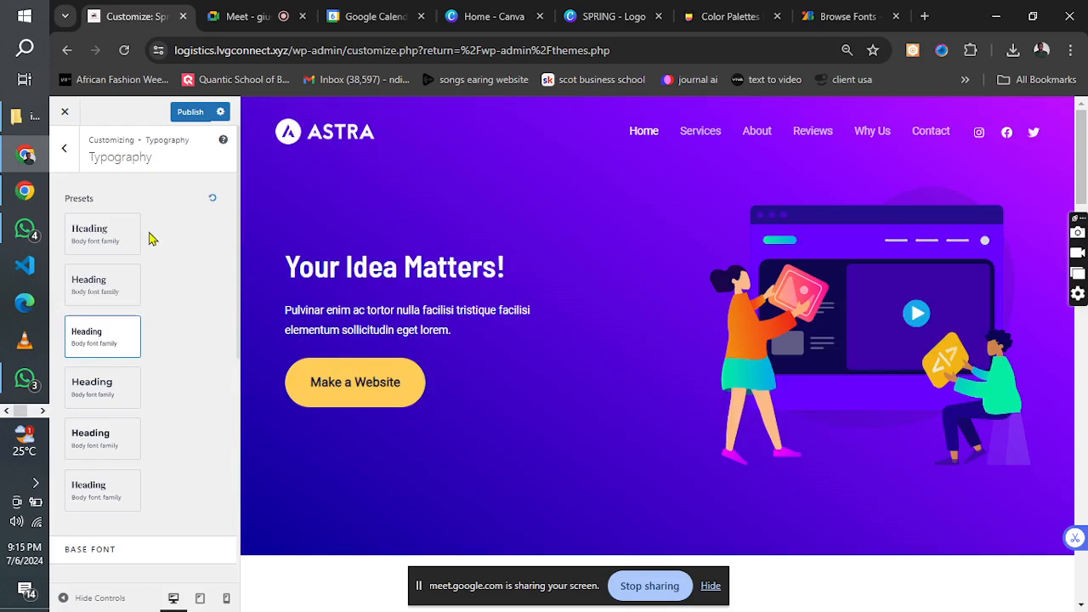
pyautogui.click(189, 113)
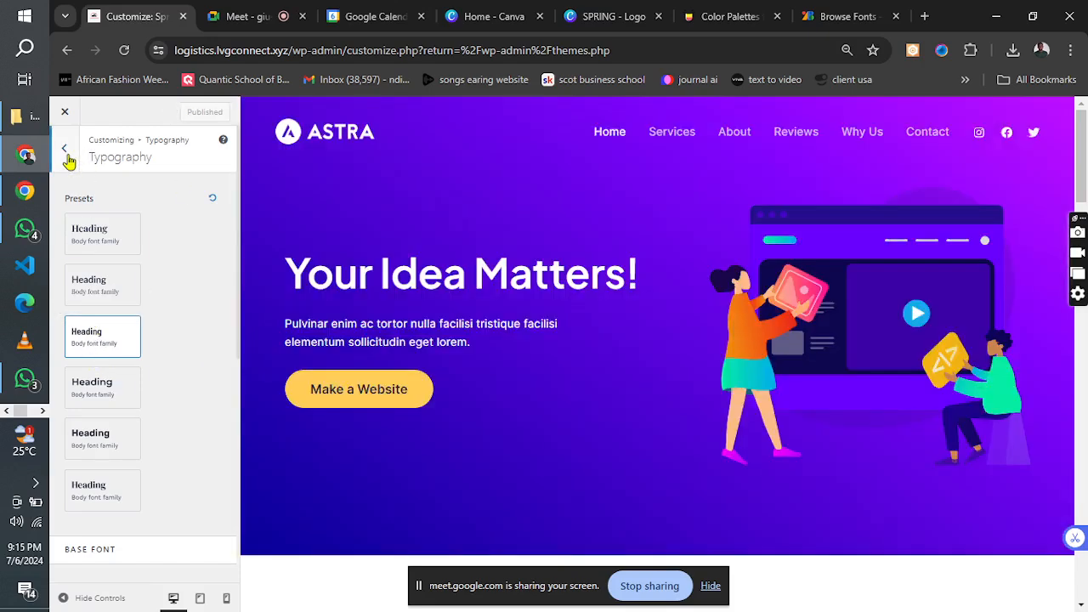
pyautogui.click(66, 150)
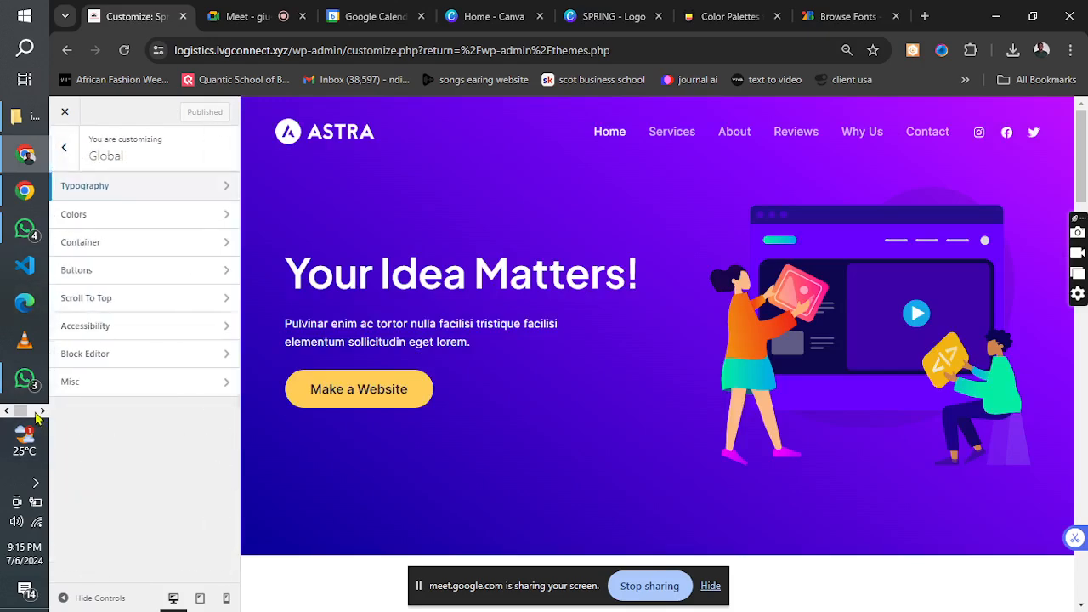
# Apply the Playfair Display / Open Sans typography preset, publish it, and return to the Global settings.
pyautogui.click(130, 199)
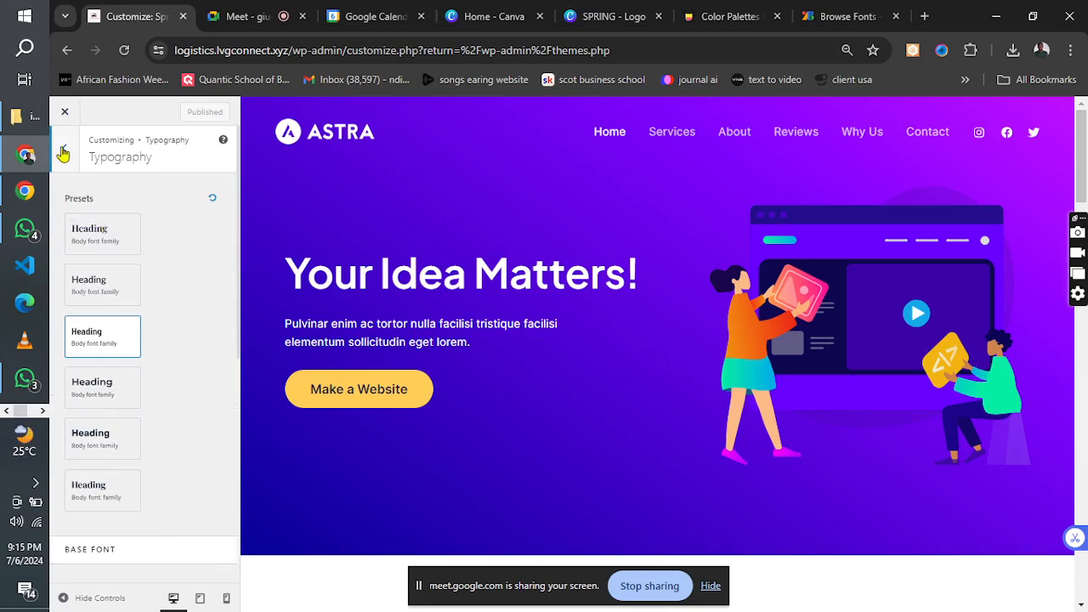
pyautogui.click(109, 245)
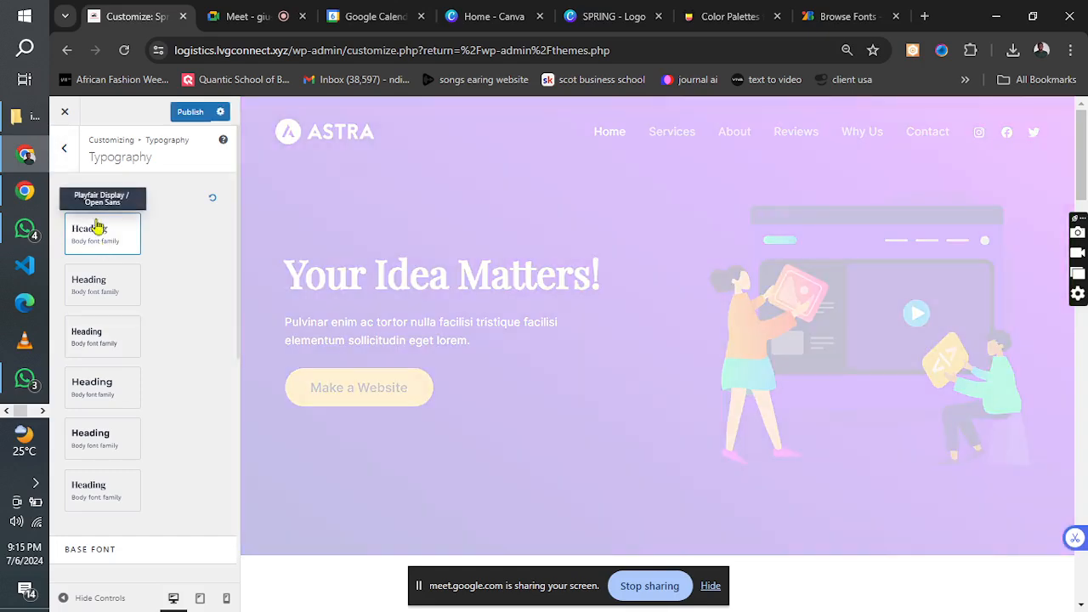
pyautogui.click(188, 117)
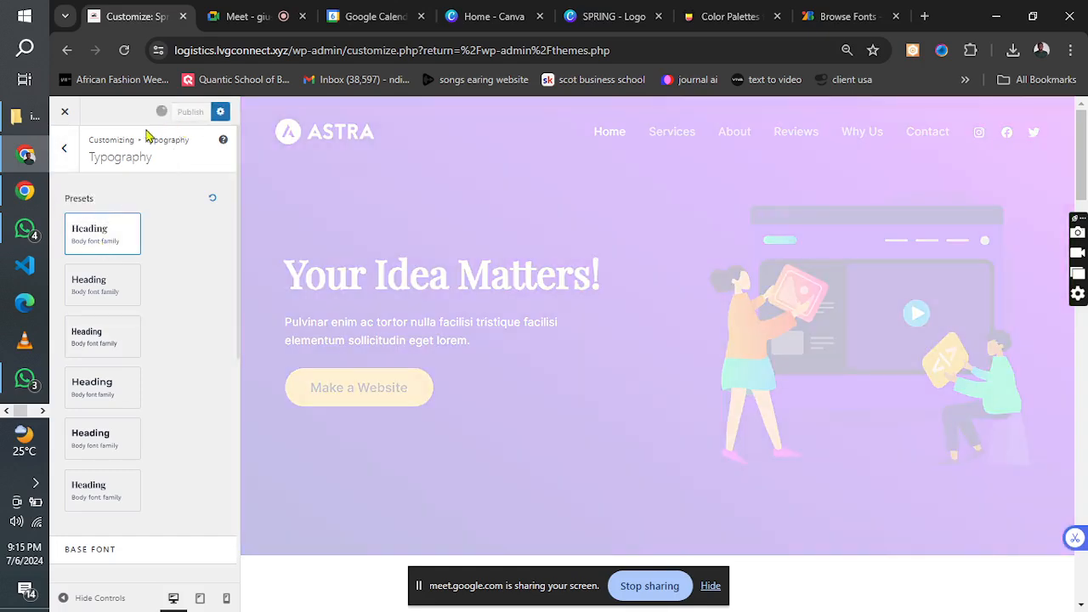
pyautogui.click(67, 166)
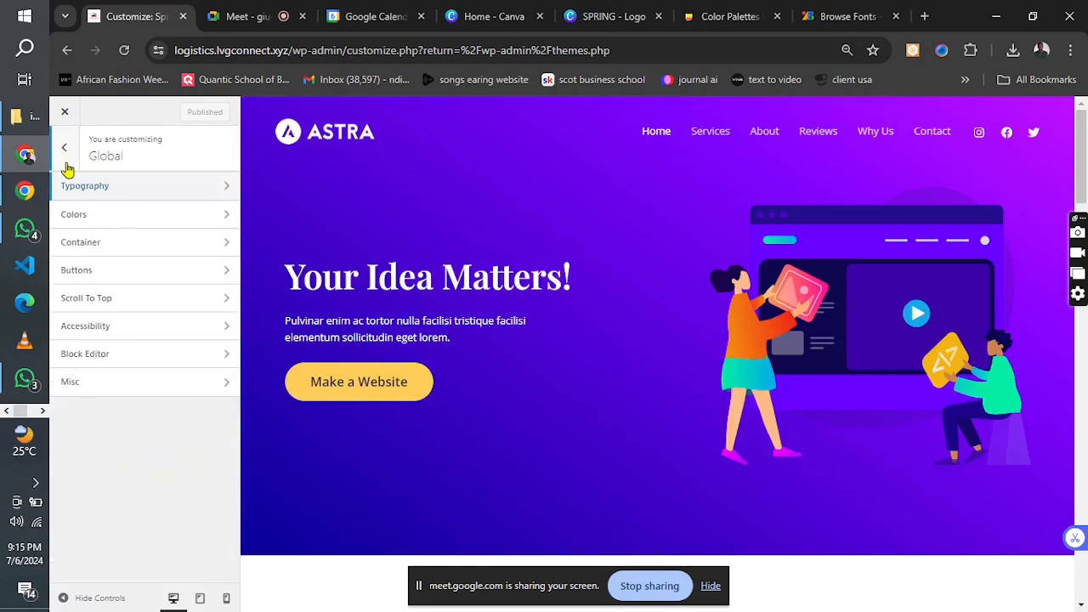
# Look over the Global Colors settings, including the theme color for headings H1–H6.
pyautogui.click(87, 219)
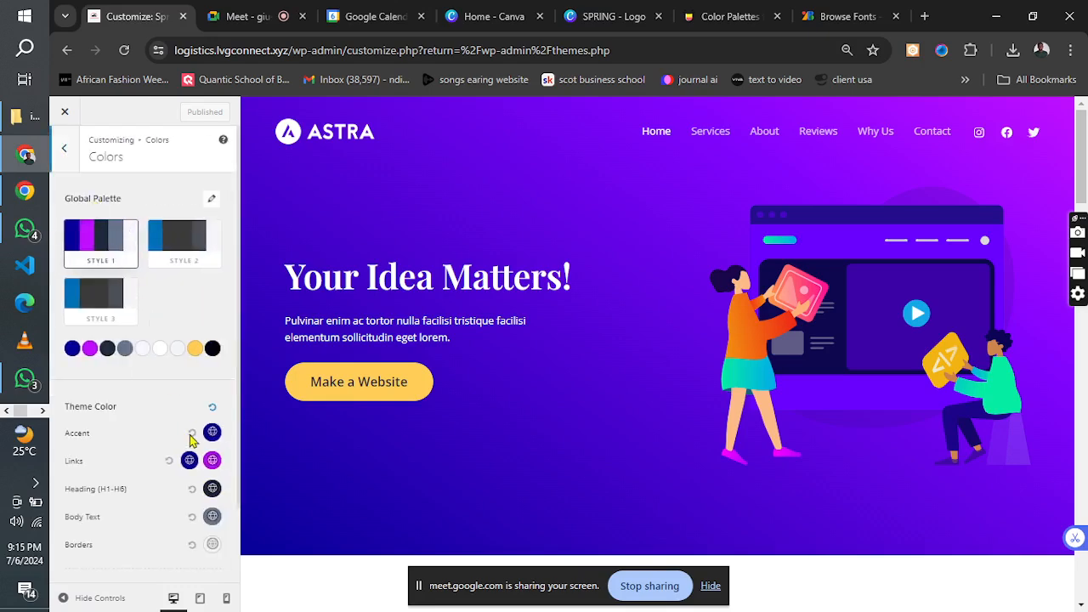
pyautogui.click(211, 489)
pyautogui.click(137, 467)
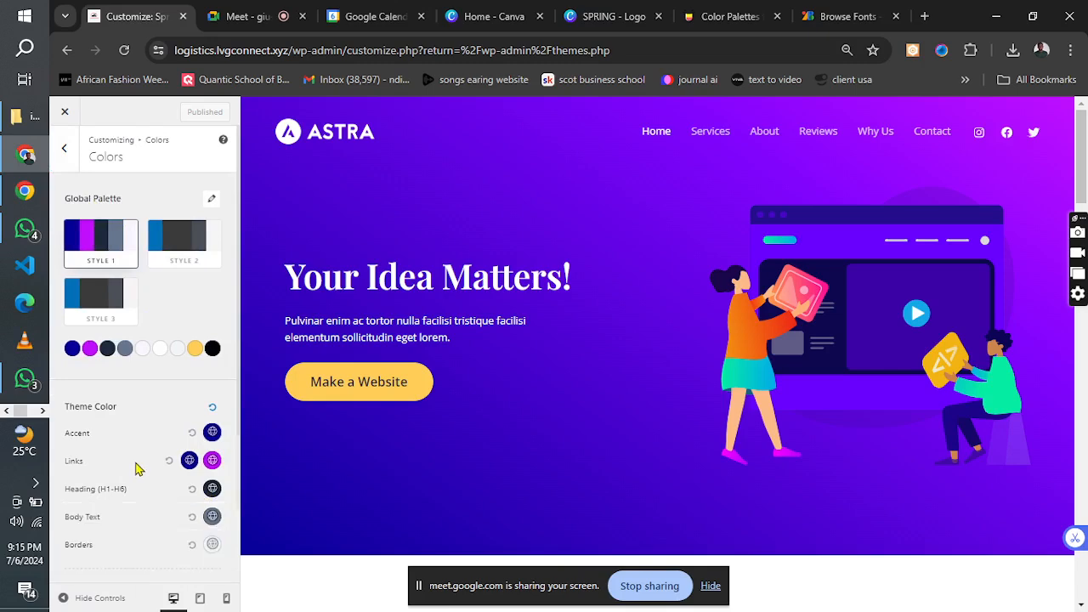
# Close the Customizer and go to the list of all site pages.
pyautogui.click(66, 113)
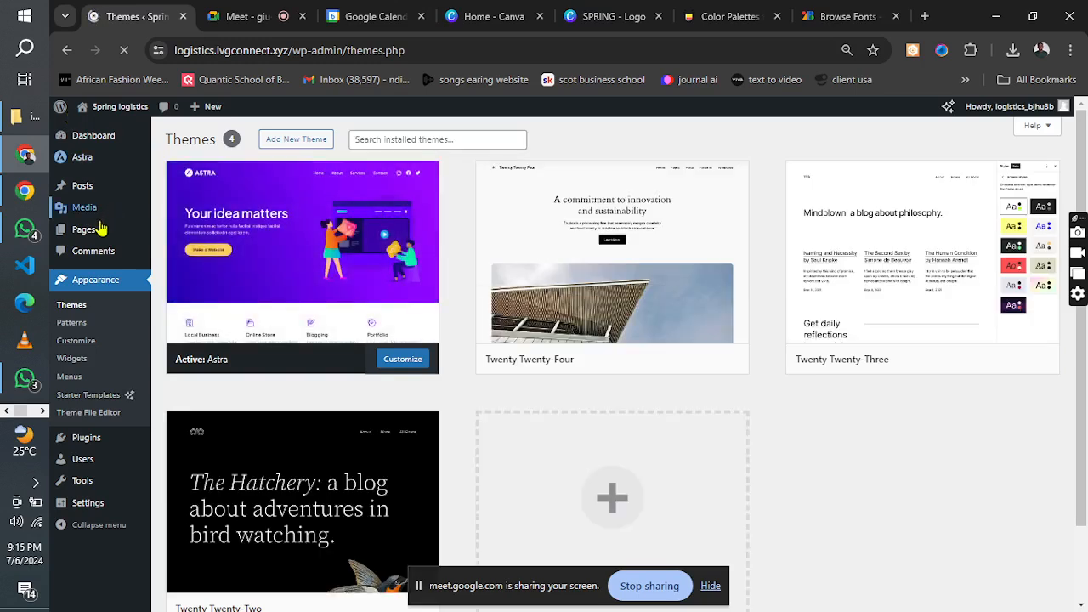
pyautogui.moveTo(83, 239)
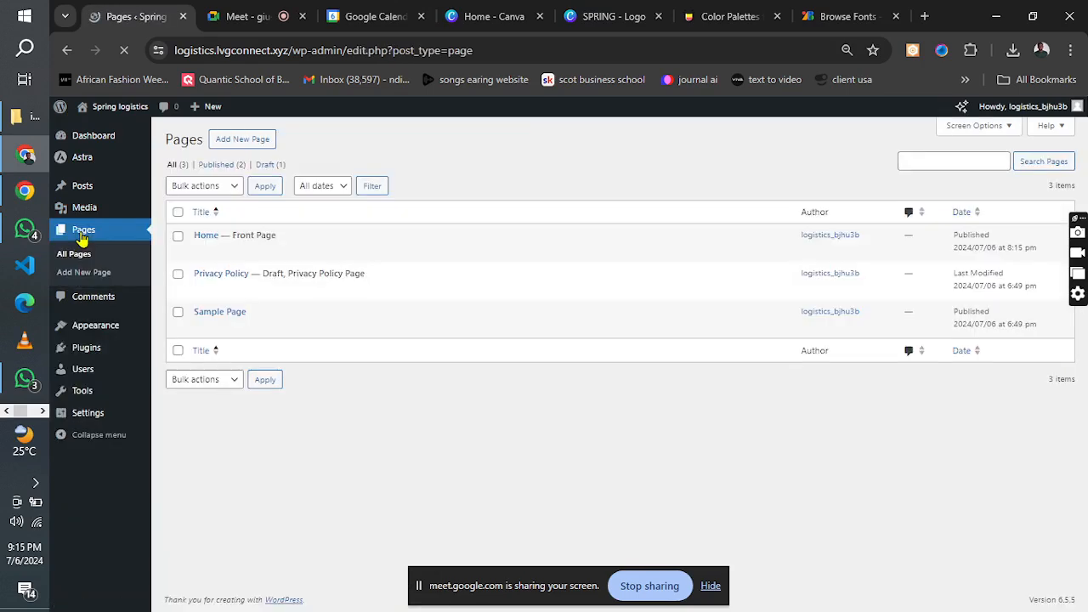
pyautogui.moveTo(255, 233)
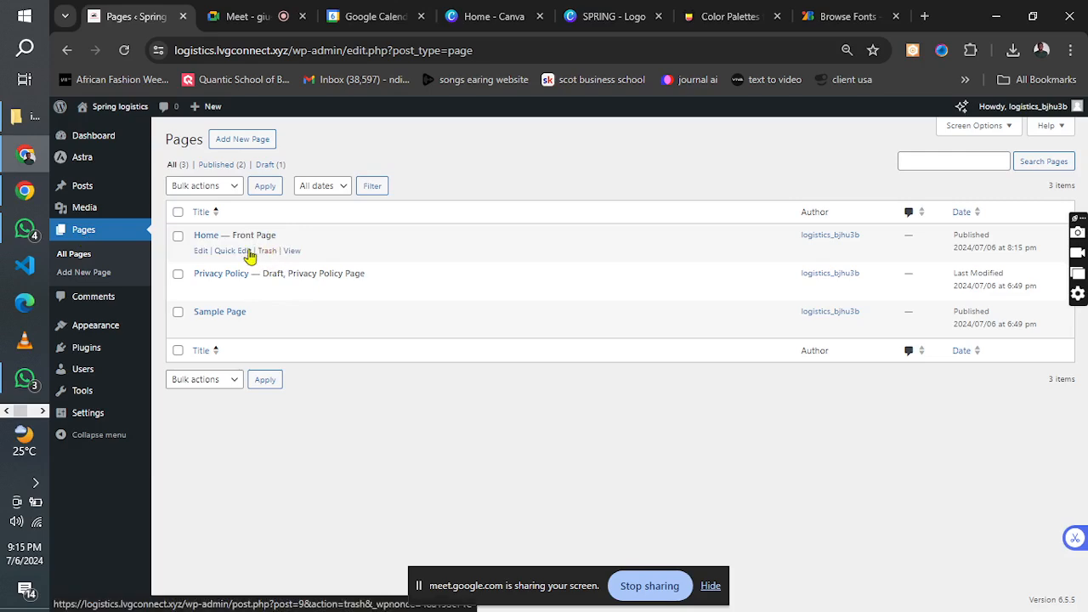
pyautogui.click(247, 146)
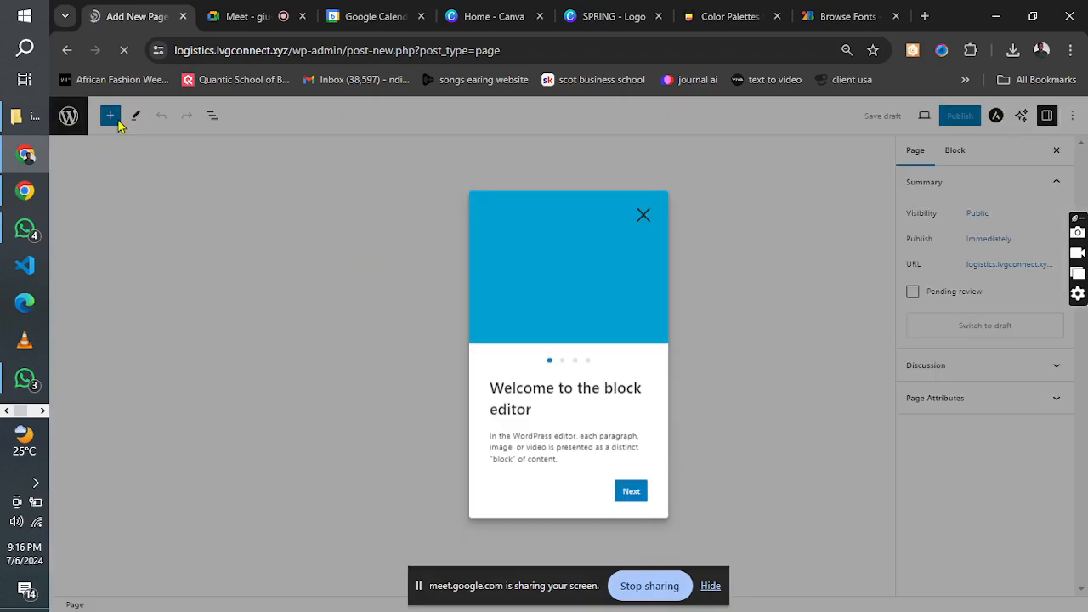
pyautogui.click(68, 53)
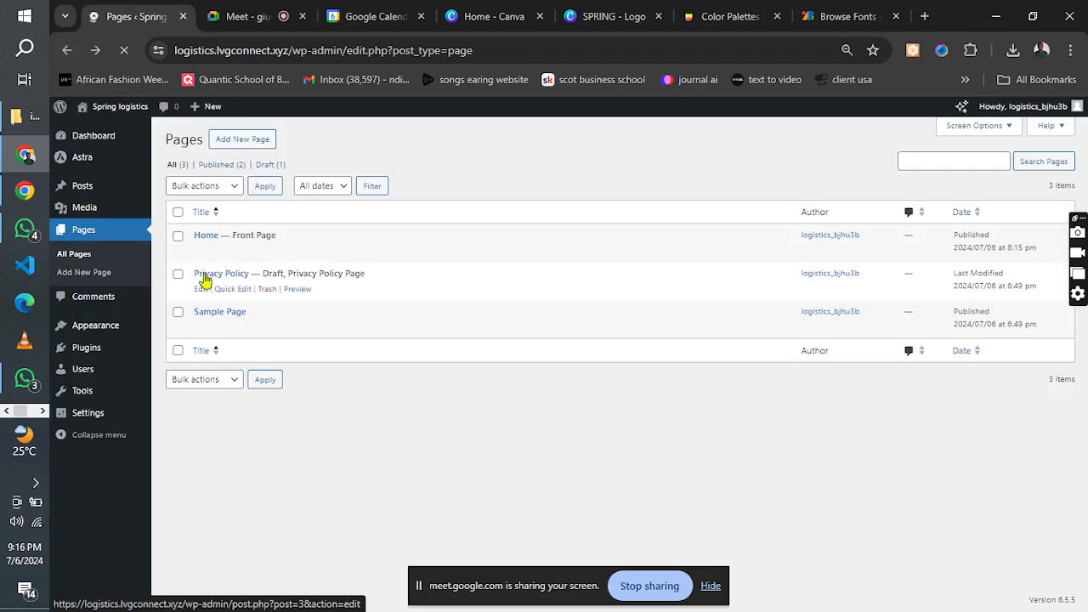
# Start a new page in the block editor, dismiss the welcome guide, title it "About" and hide the title.
pyautogui.click(245, 147)
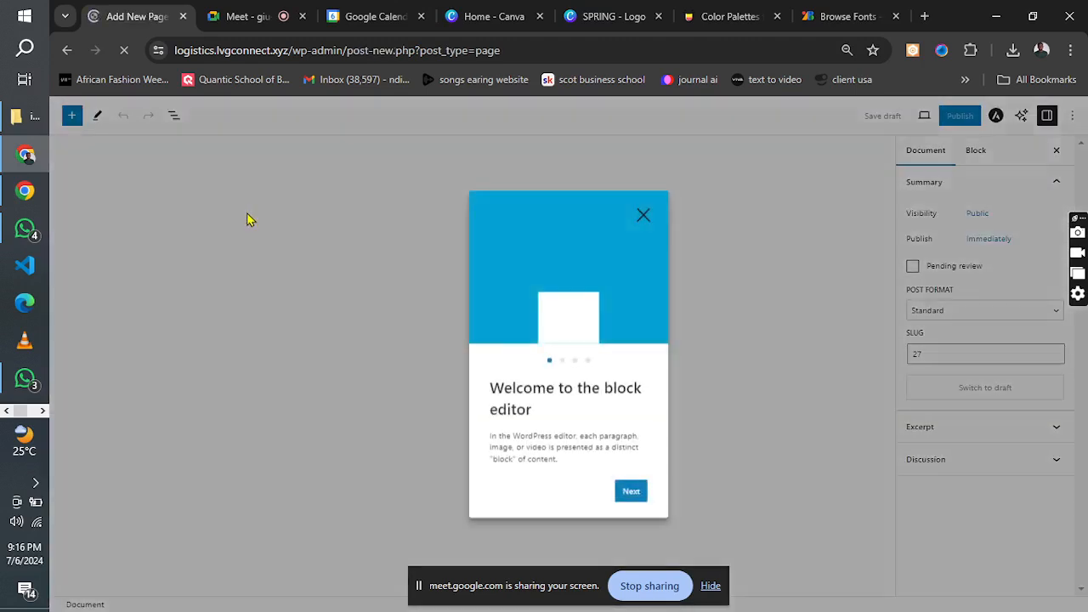
pyautogui.click(643, 216)
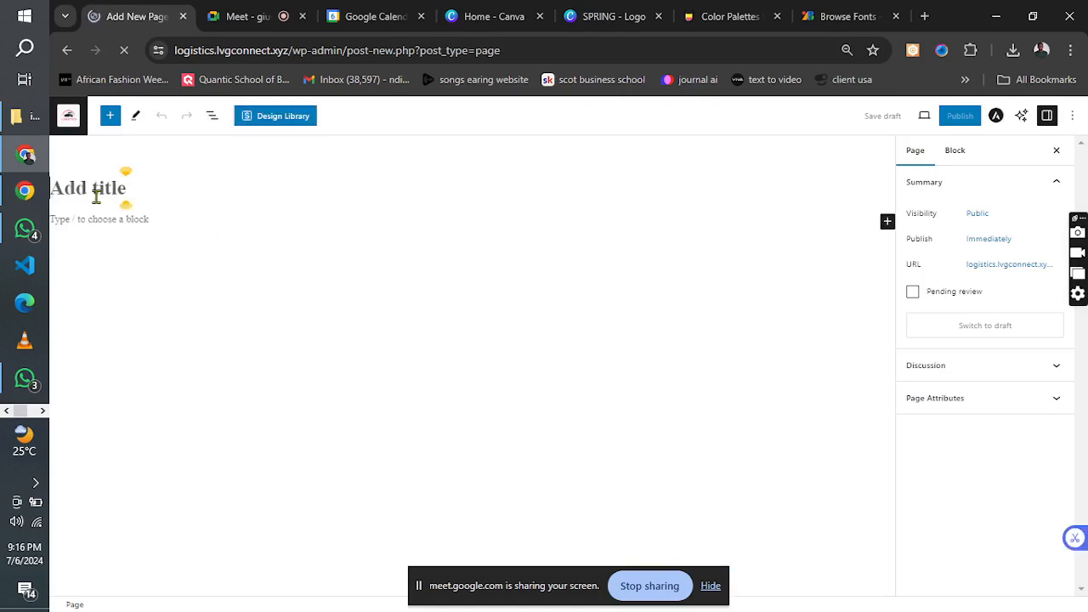
pyautogui.click(98, 195)
pyautogui.write('About')
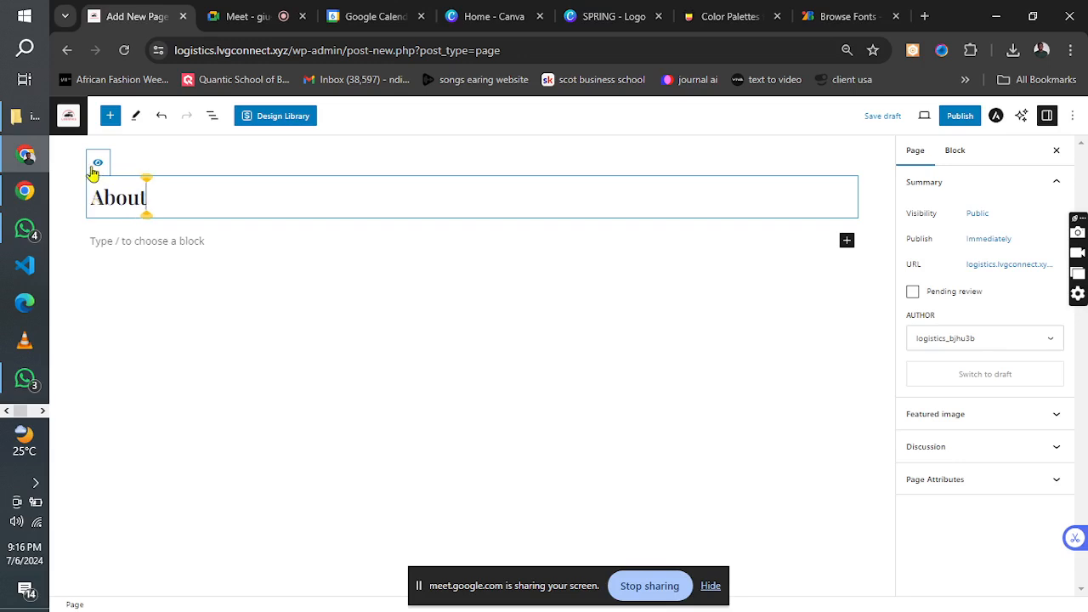
pyautogui.click(97, 166)
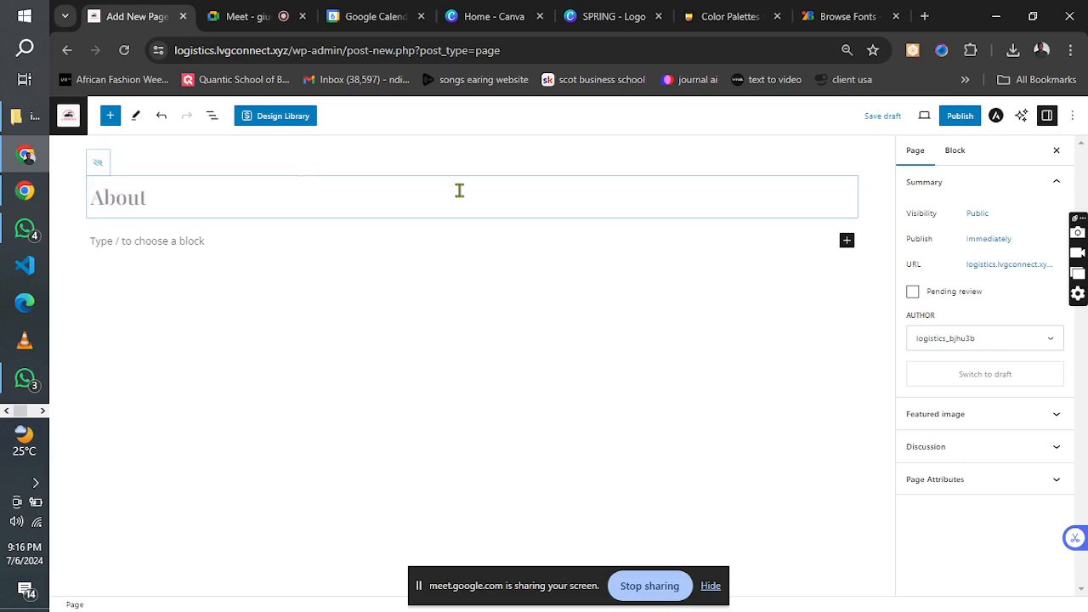
# Set the About page's Astra container layout to Full Width with the Unboxed style, and publish the page.
pyautogui.click(996, 116)
pyautogui.click(1024, 332)
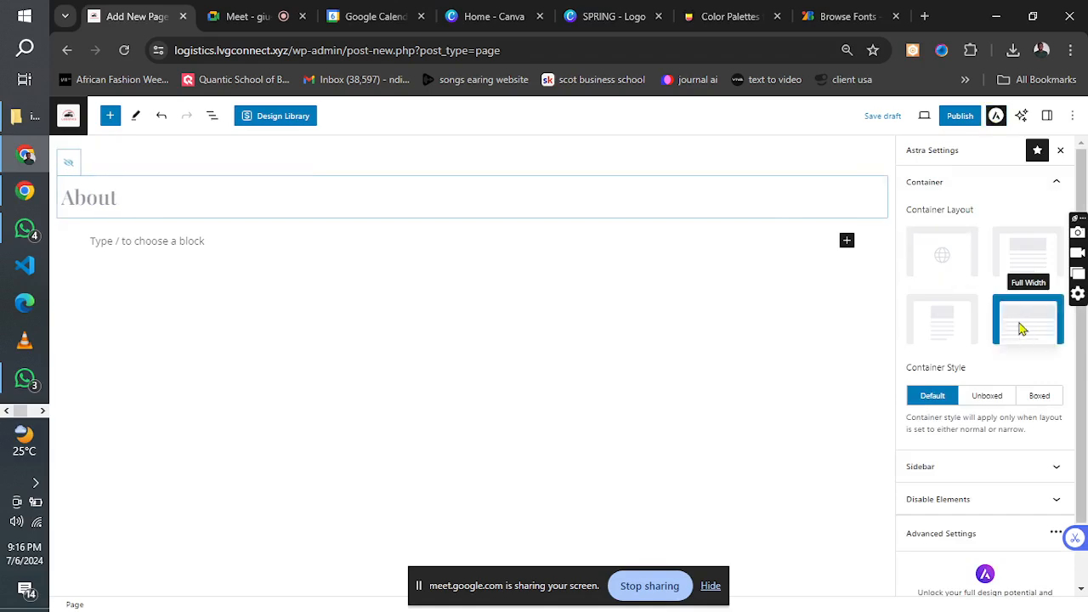
pyautogui.click(988, 404)
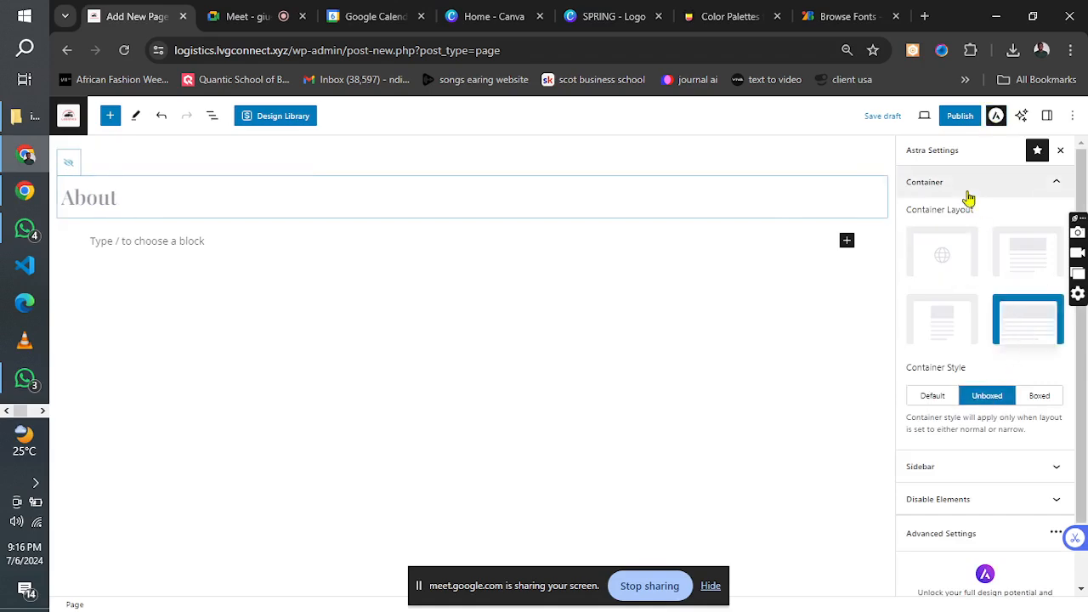
pyautogui.click(955, 122)
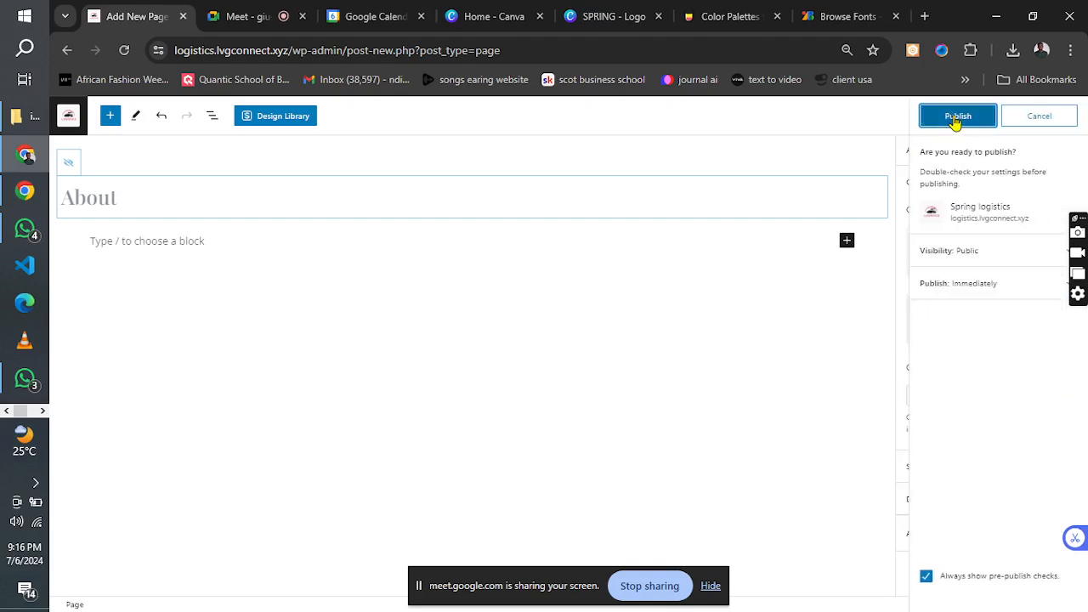
pyautogui.click(956, 122)
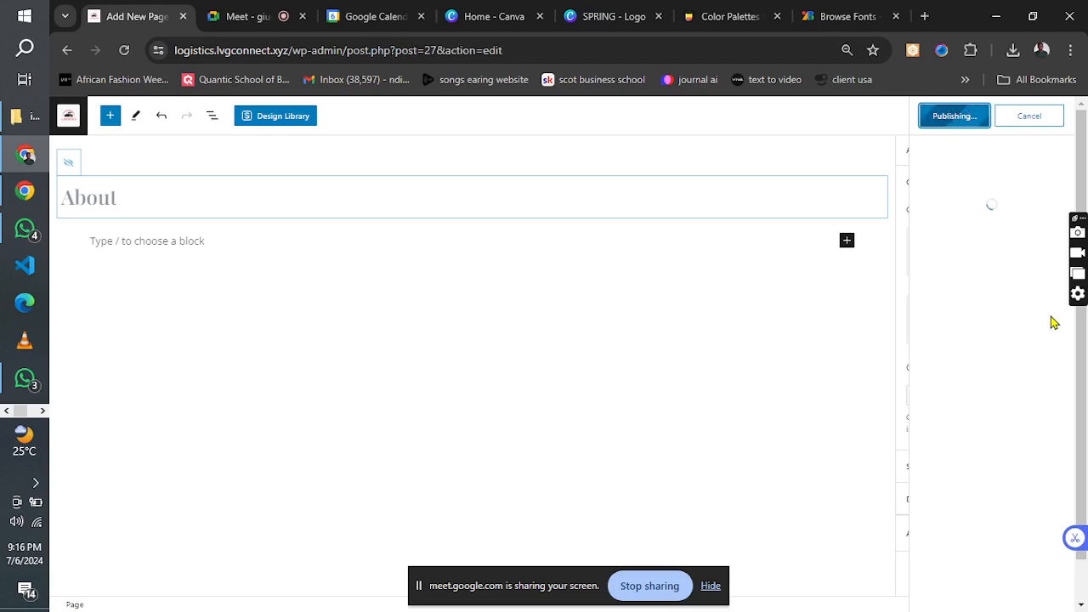
# Add another new page titled "Request a quote" and hide its title.
pyautogui.click(1029, 266)
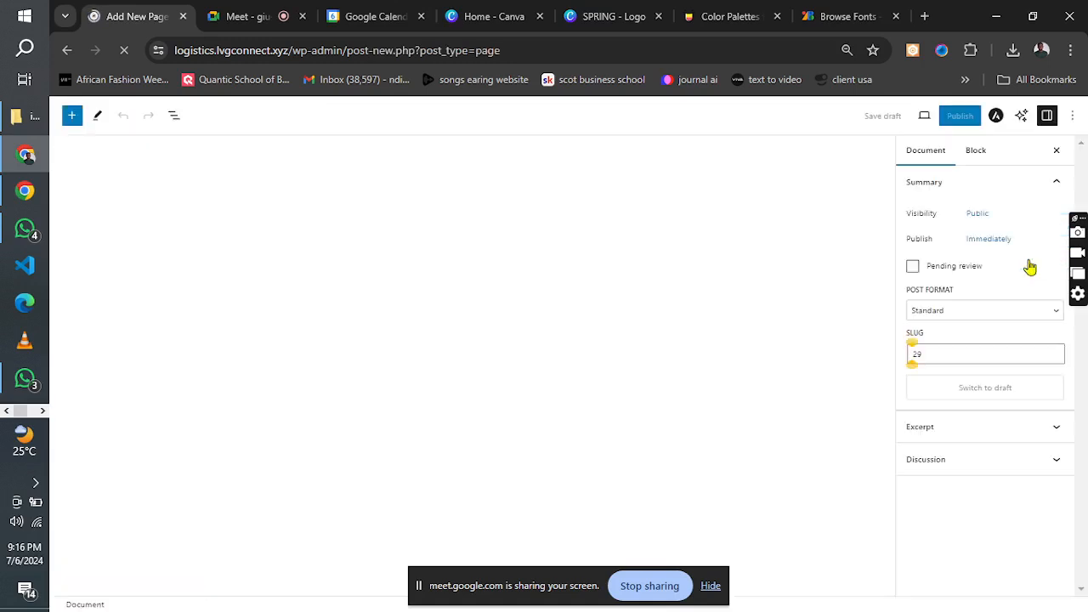
pyautogui.click(123, 195)
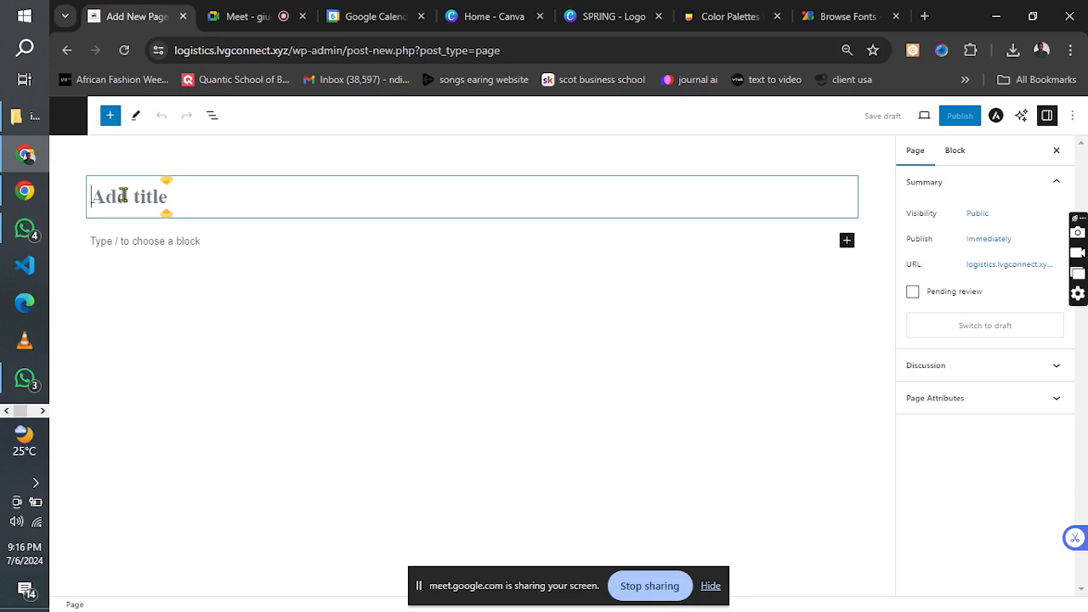
pyautogui.write('R')
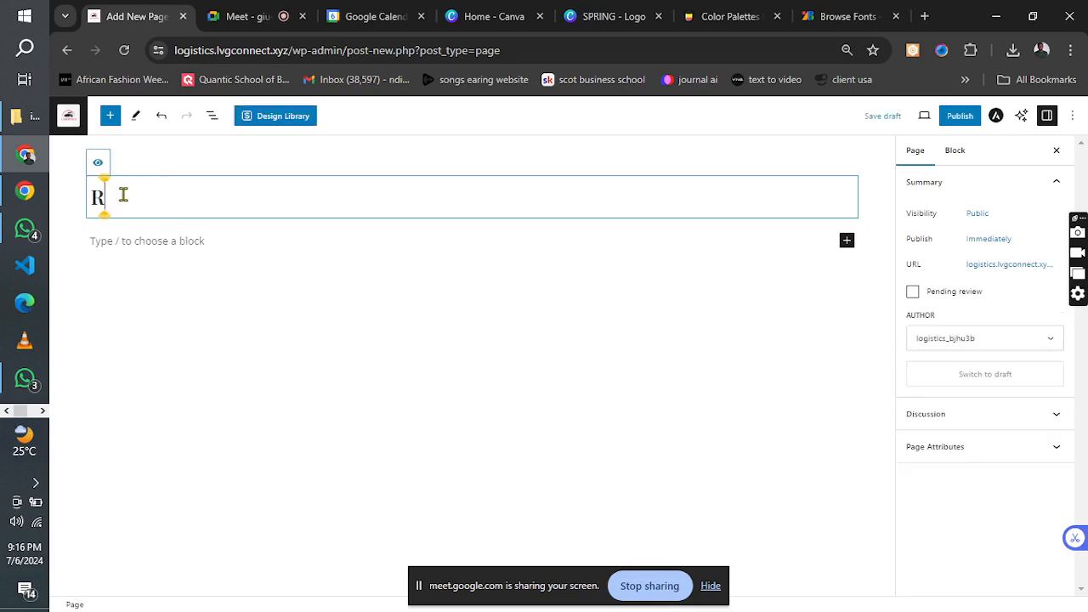
pyautogui.write('eque')
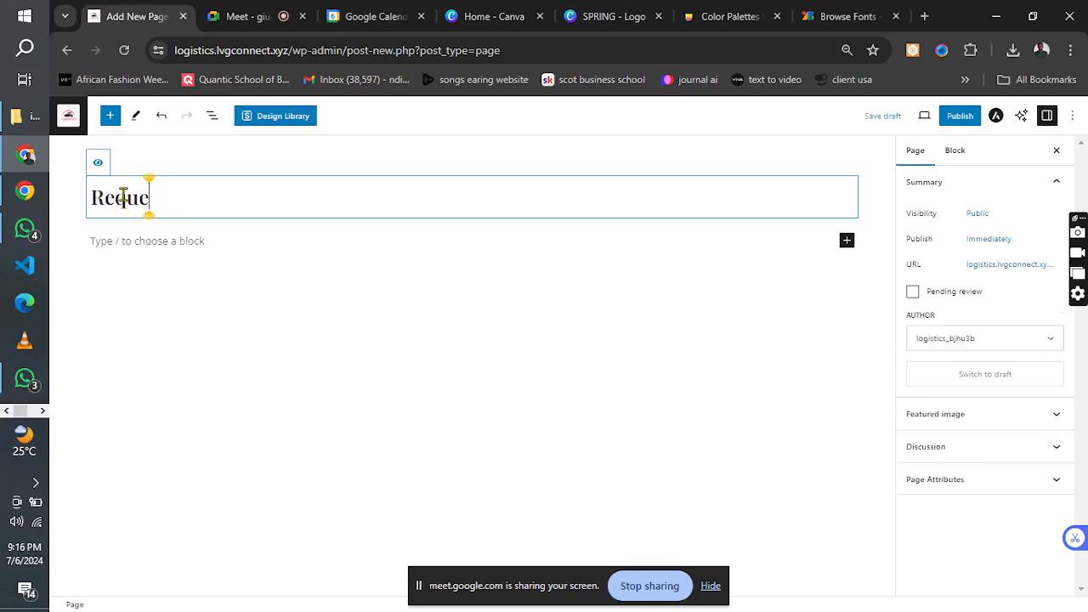
pyautogui.write('st a quoe')
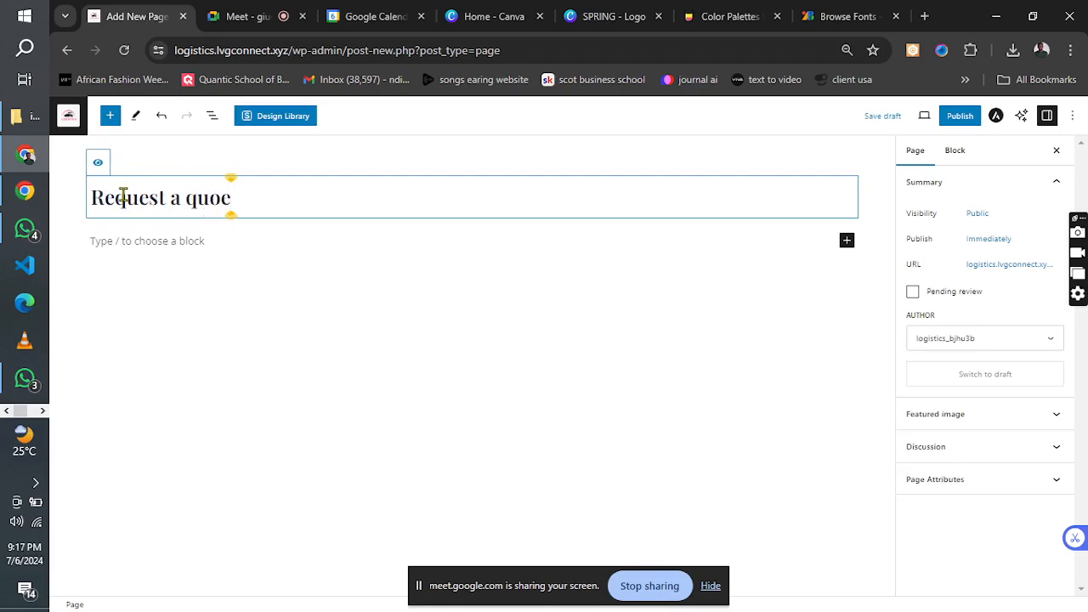
pyautogui.press('BackSpace')
pyautogui.write('te')
pyautogui.click(98, 162)
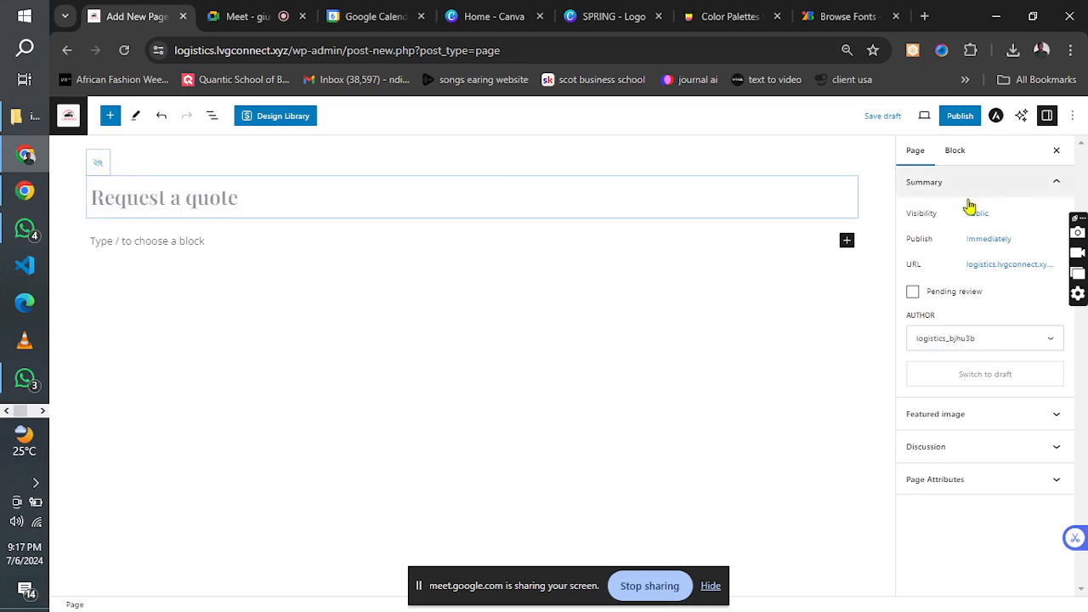
# Set the "Request a quote" page's Astra container layout to Full Width with the Unboxed style, and publish the page.
pyautogui.click(996, 116)
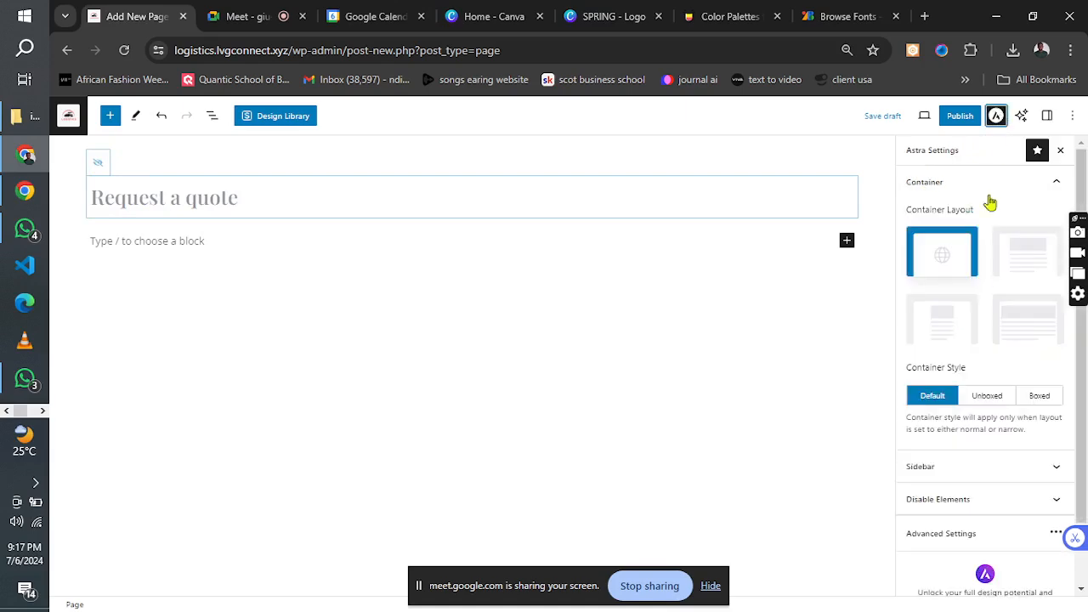
pyautogui.click(1022, 327)
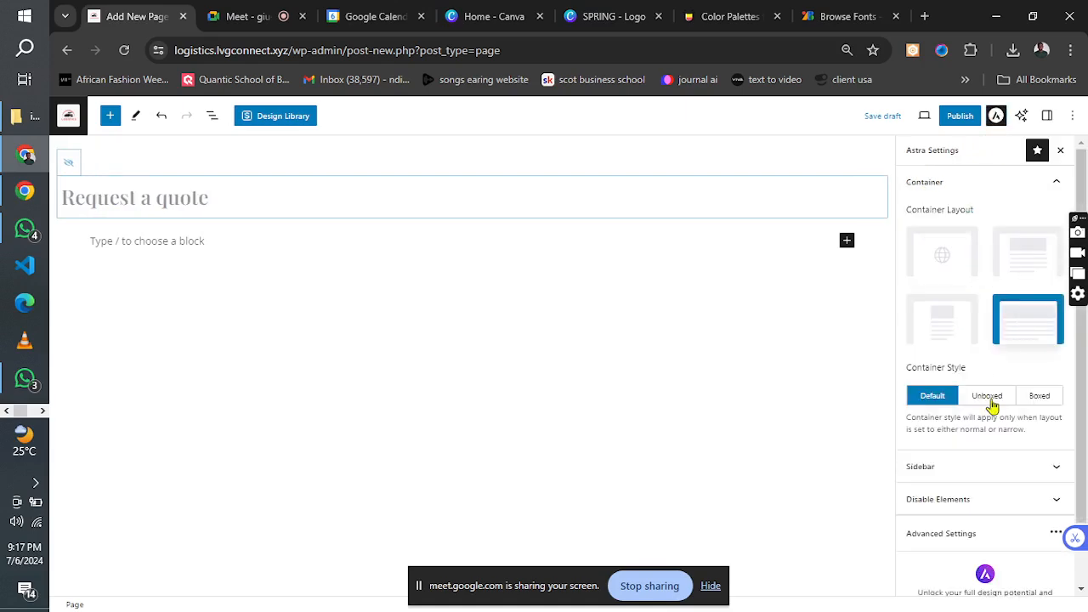
pyautogui.click(987, 403)
pyautogui.click(959, 118)
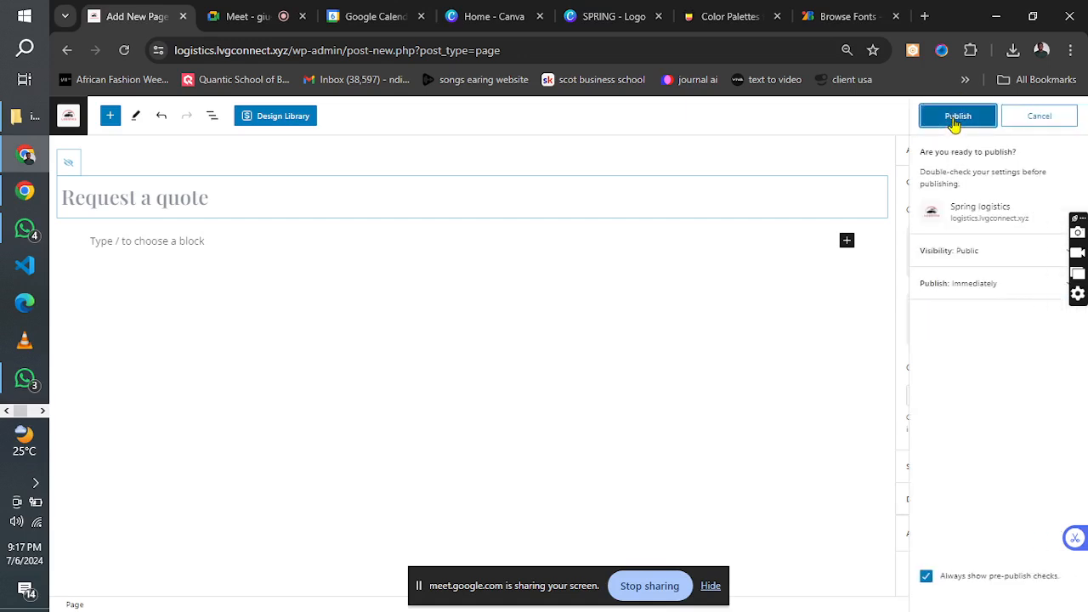
pyautogui.click(955, 119)
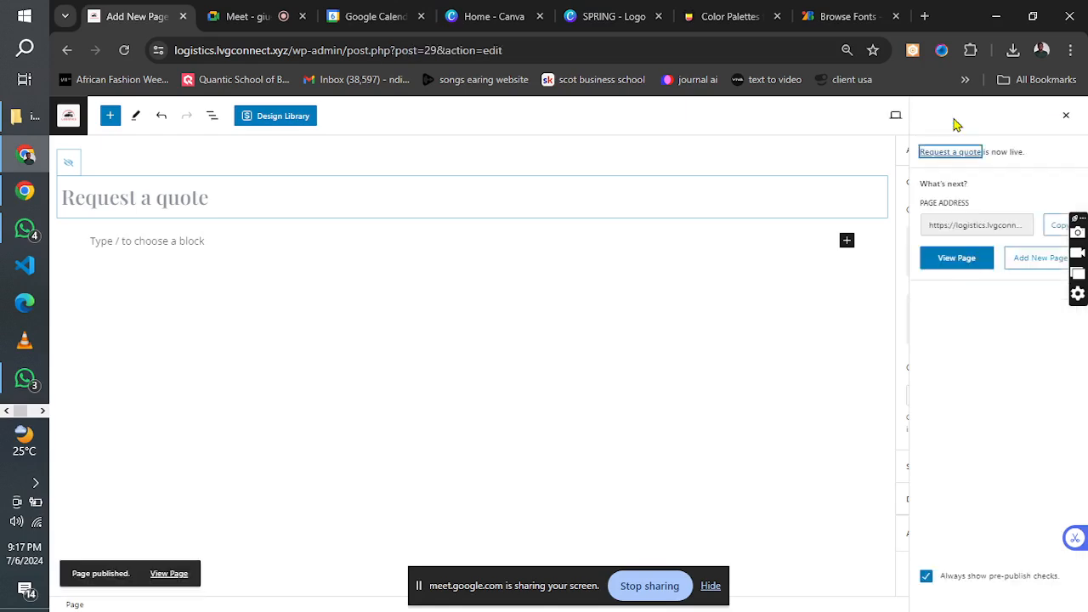
# Add another new page, hide its title and name it "Our services".
pyautogui.click(1038, 263)
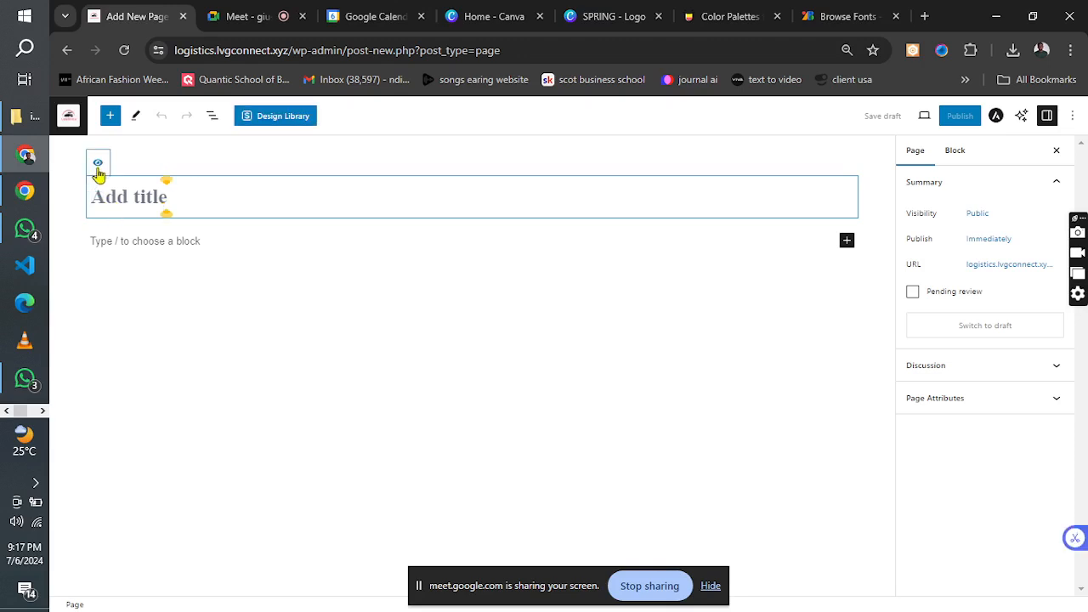
pyautogui.click(97, 163)
pyautogui.write('O')
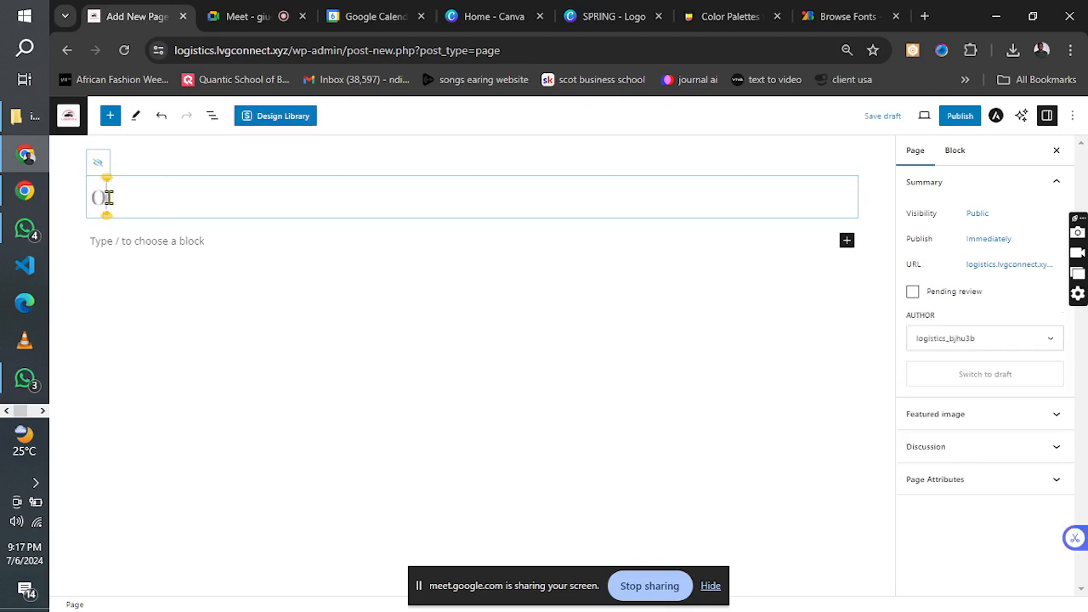
pyautogui.write('ur services')
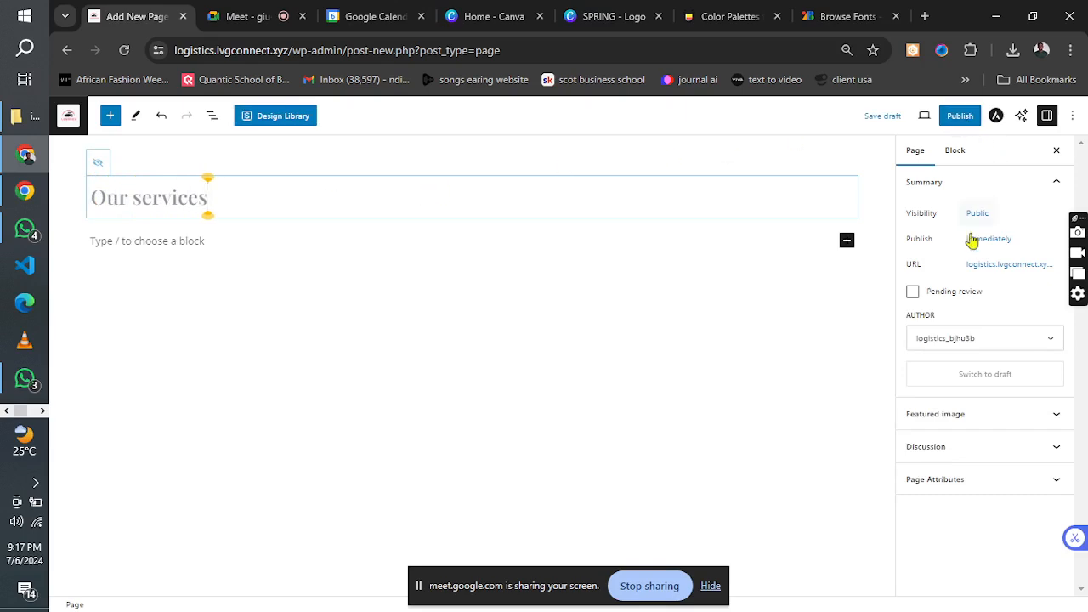
# Set the "Our services" page's Astra container layout to Full Width with the Unboxed style, and publish the page.
pyautogui.click(997, 121)
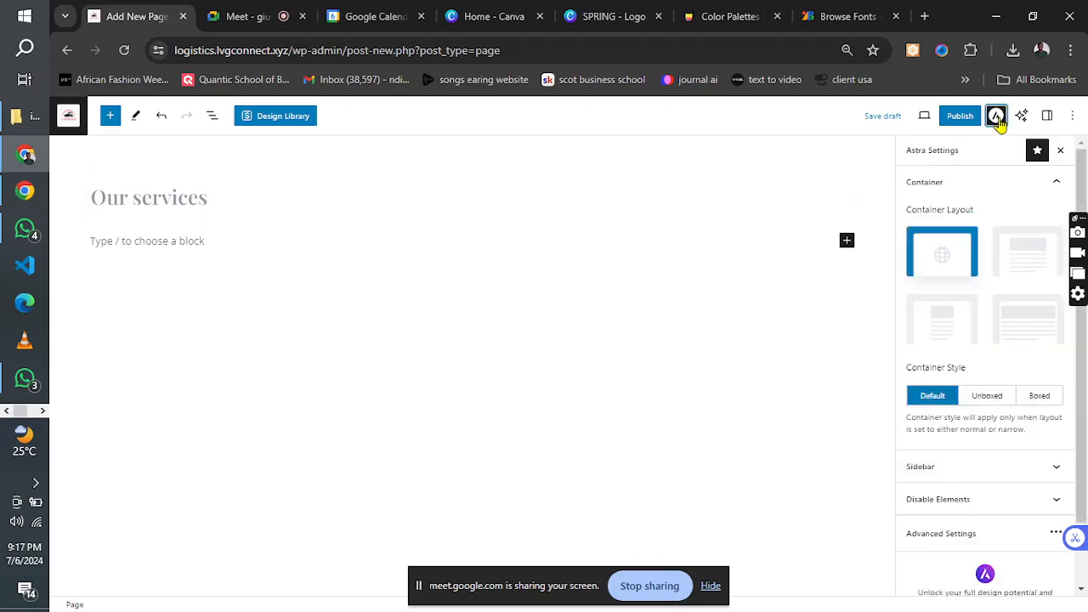
pyautogui.click(1008, 319)
pyautogui.click(988, 396)
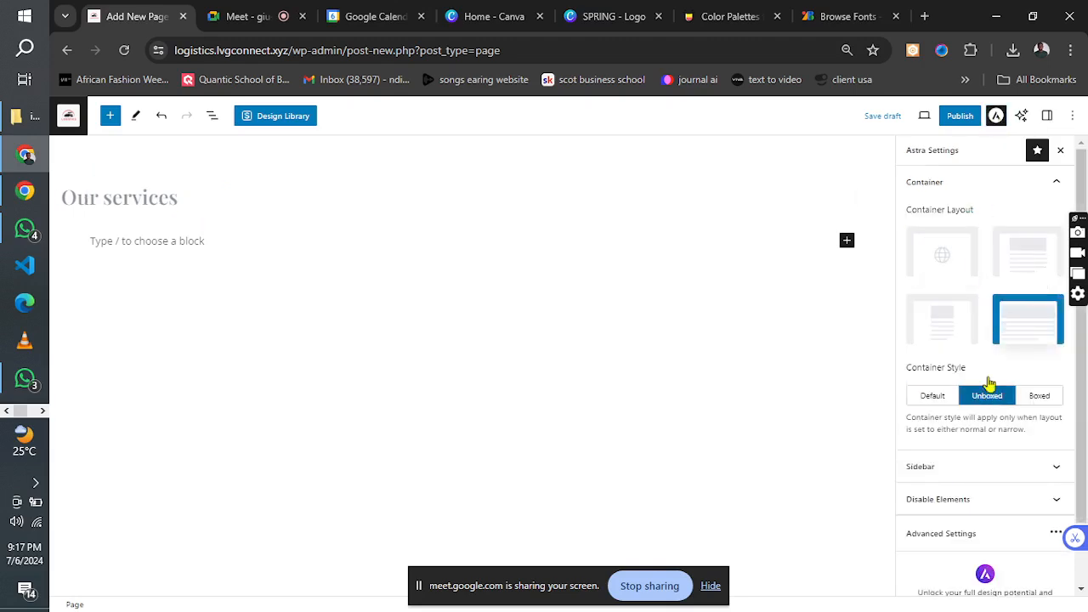
pyautogui.click(960, 118)
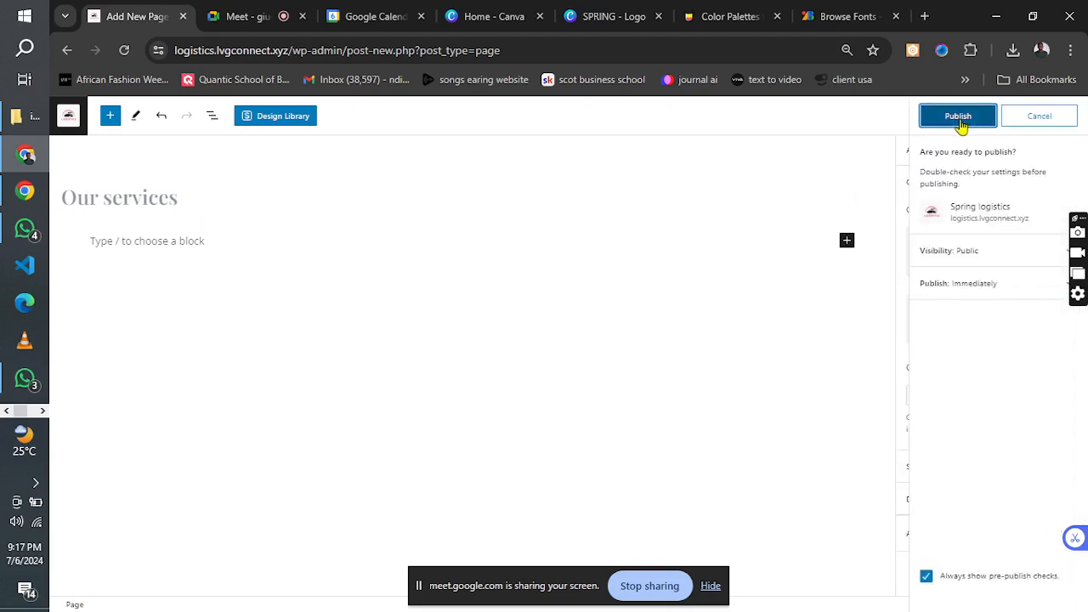
pyautogui.click(959, 117)
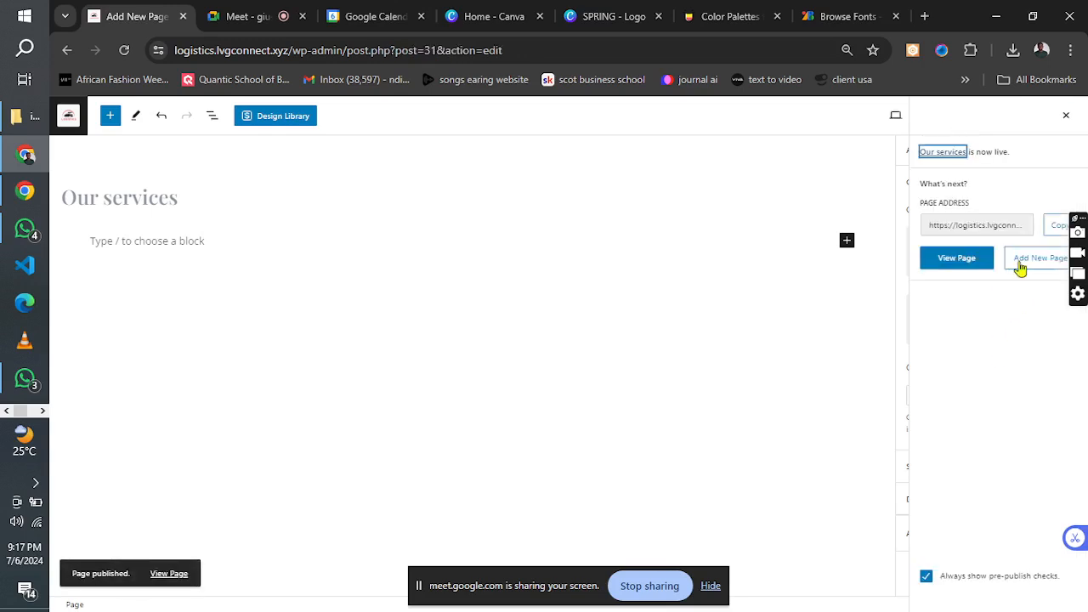
# Add another new page and title it "Contact".
pyautogui.click(1020, 264)
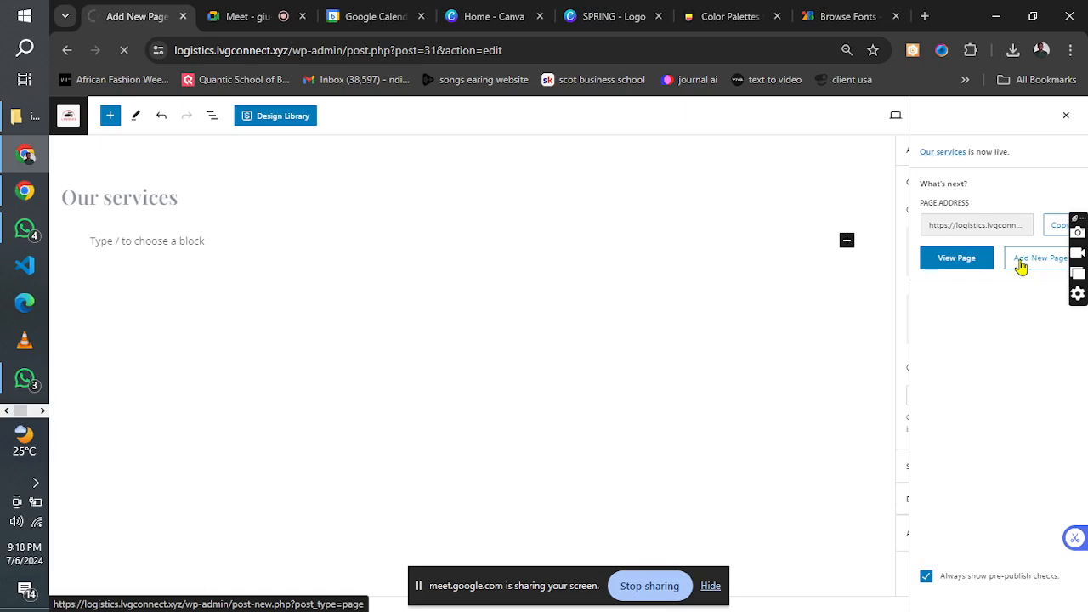
pyautogui.click(1021, 263)
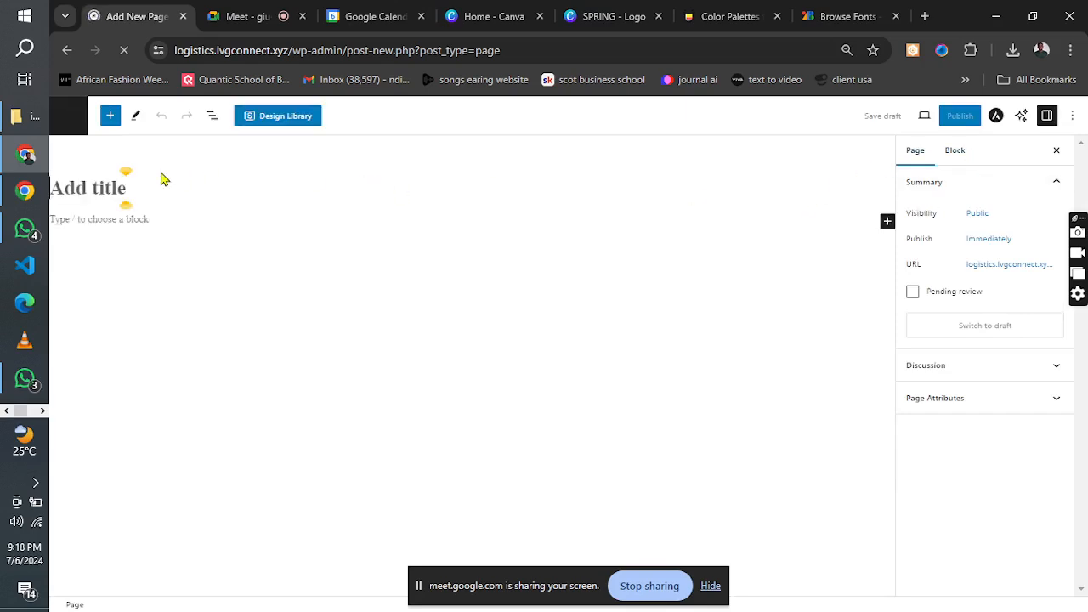
pyautogui.click(125, 193)
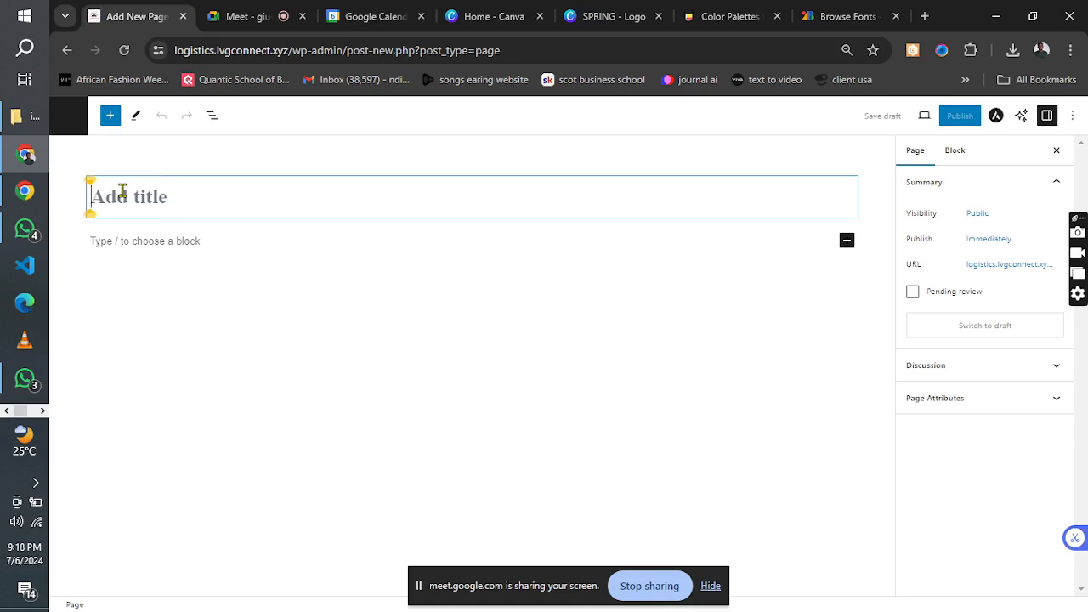
pyautogui.write('Contact')
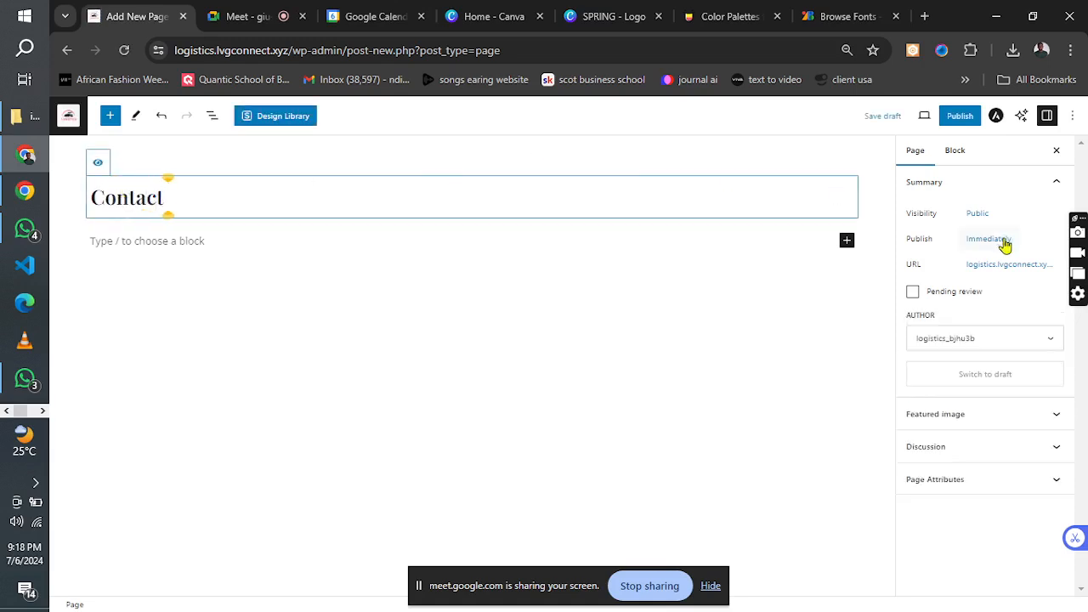
# Set the Contact page's Astra container layout to Full Width with the Unboxed style, and publish the page.
pyautogui.click(996, 119)
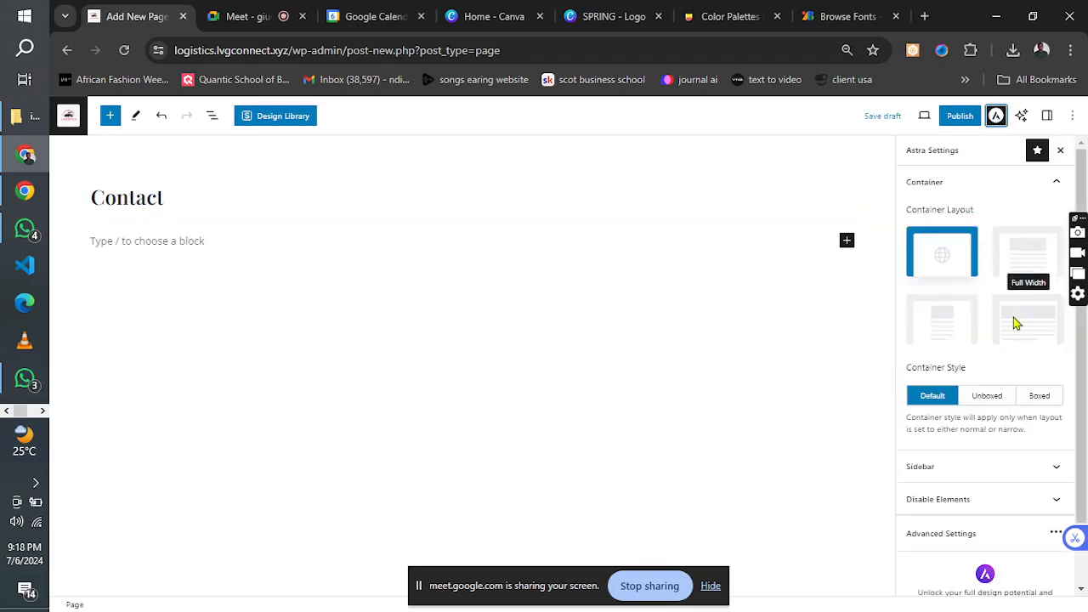
pyautogui.click(1015, 324)
pyautogui.click(988, 397)
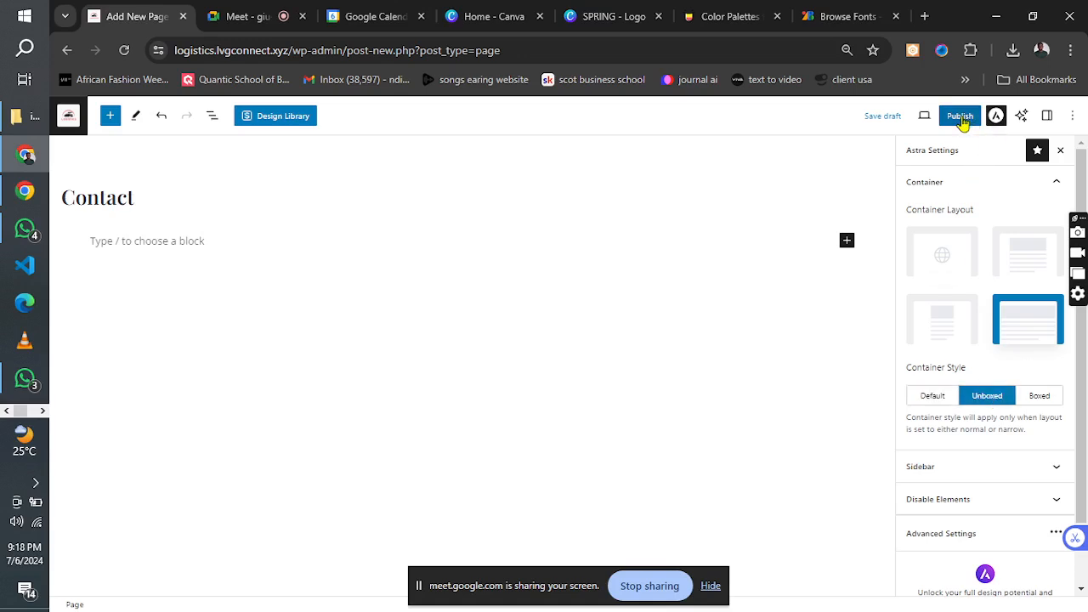
pyautogui.click(961, 119)
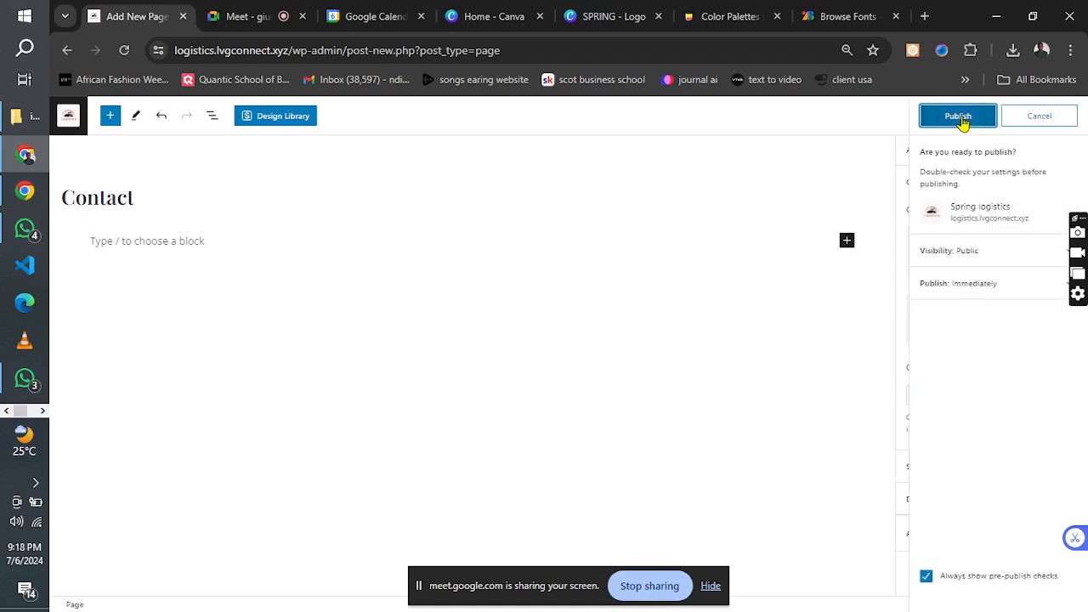
pyautogui.click(961, 119)
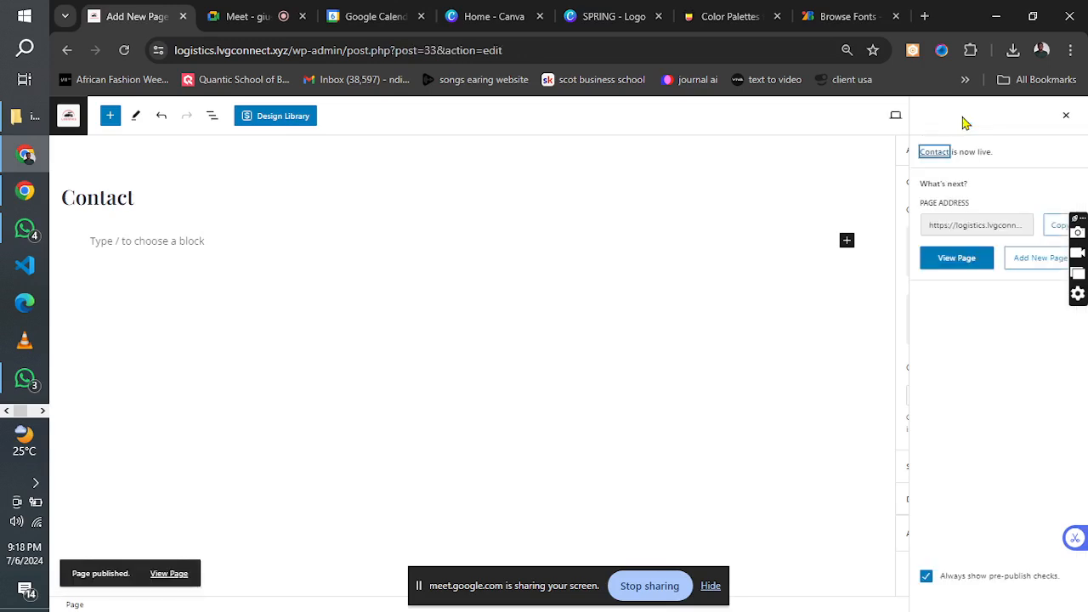
# Return to the list of all pages and add a new page titled "Products" with its title hidden.
pyautogui.click(64, 121)
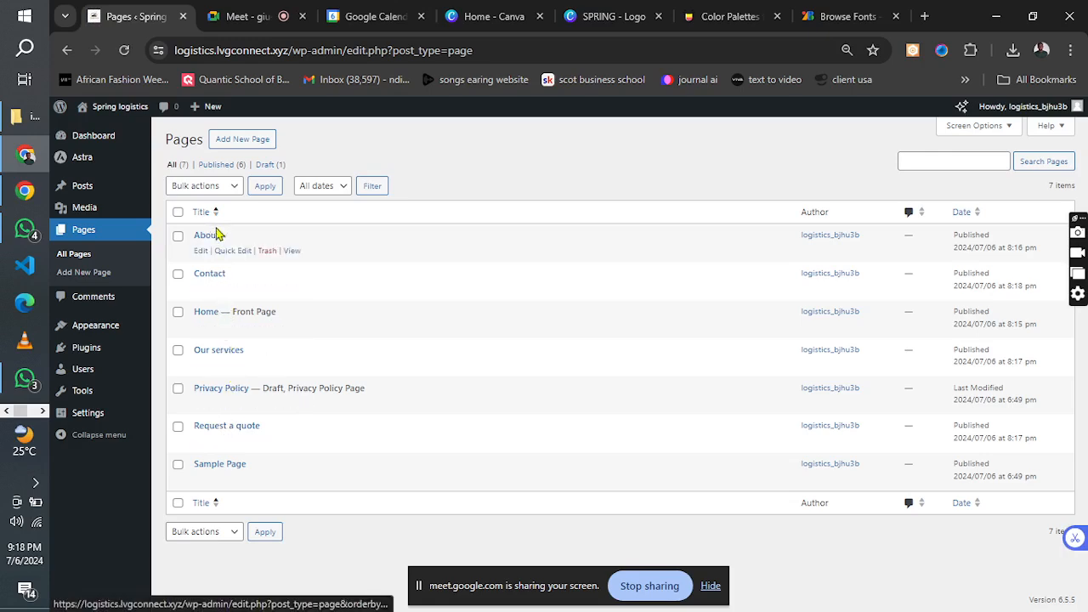
pyautogui.click(242, 140)
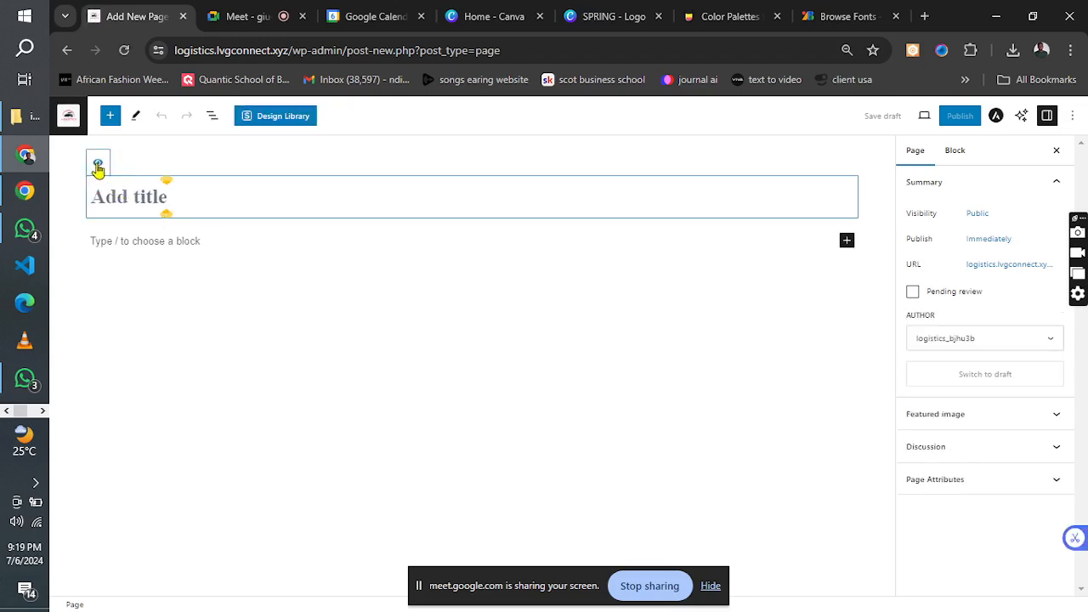
pyautogui.write('Products')
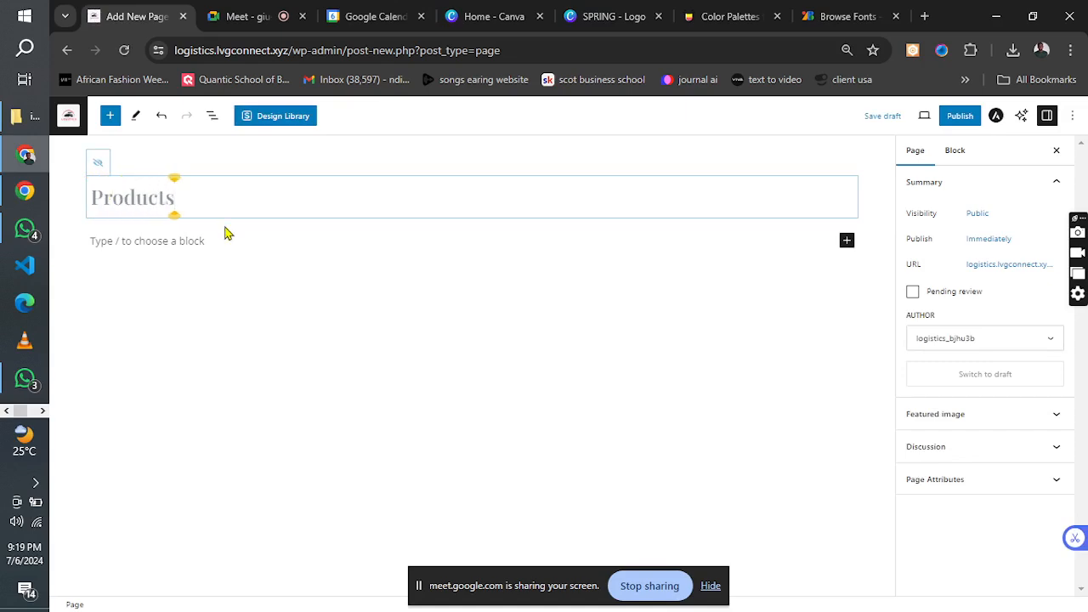
# Set the Products page's Astra container layout to Full Width with the Unboxed style, and publish the page.
pyautogui.click(997, 115)
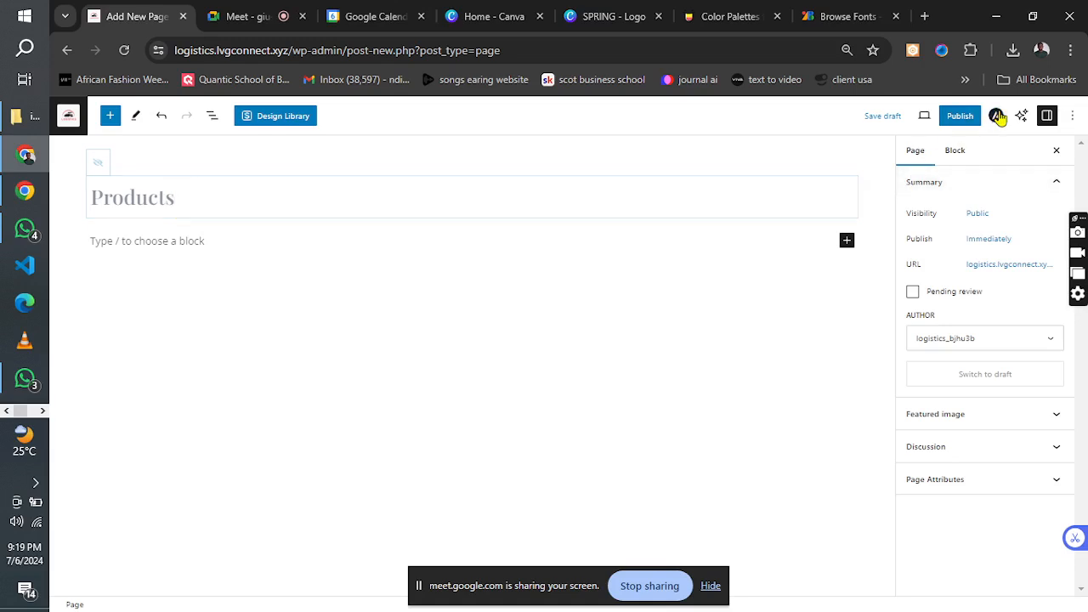
pyautogui.click(1027, 327)
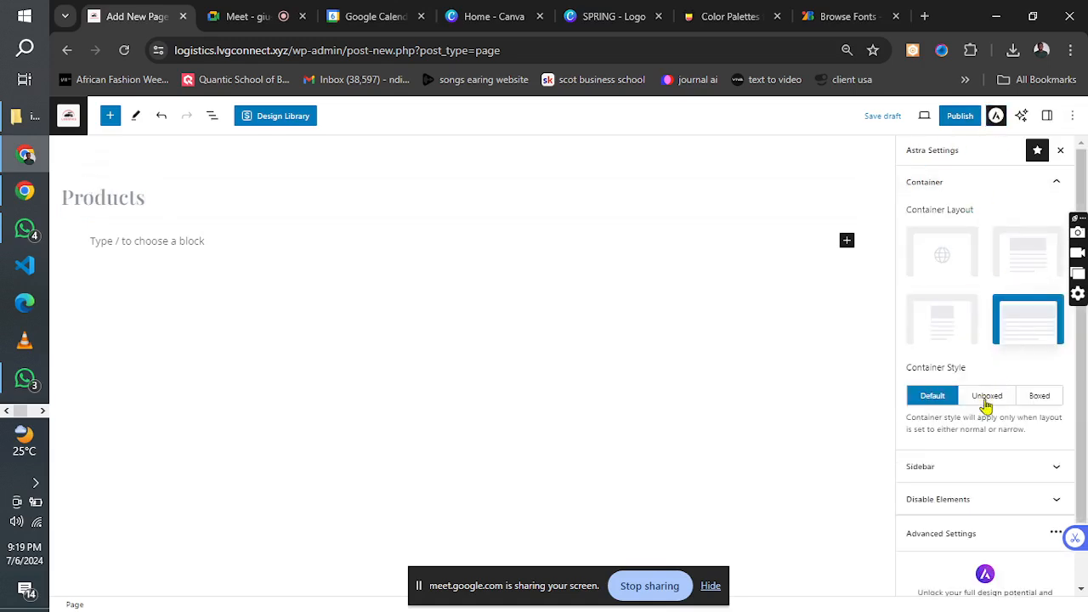
pyautogui.click(986, 398)
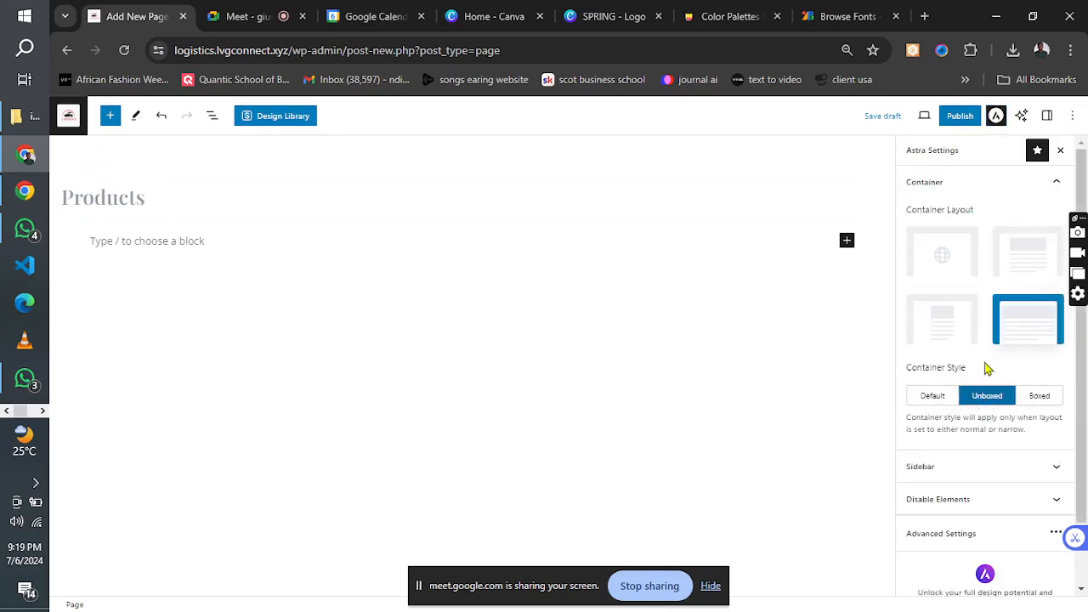
pyautogui.click(959, 118)
pyautogui.click(961, 118)
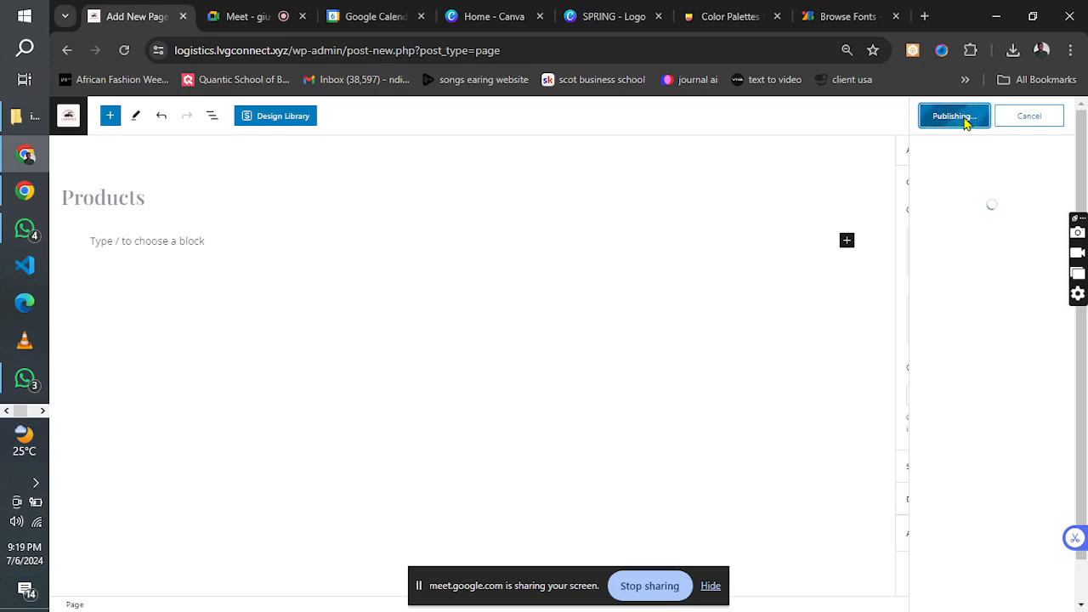
pyautogui.click(41, 414)
pyautogui.click(6, 412)
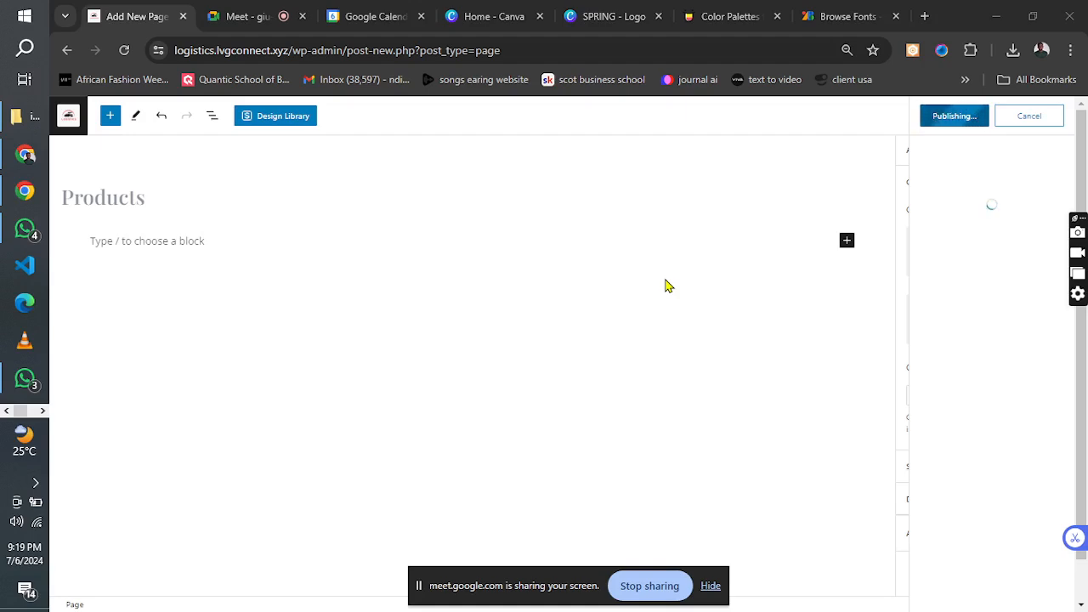
# Leave the page editor and open the site's navigation menu settings with the Primary menu's structure.
pyautogui.click(67, 120)
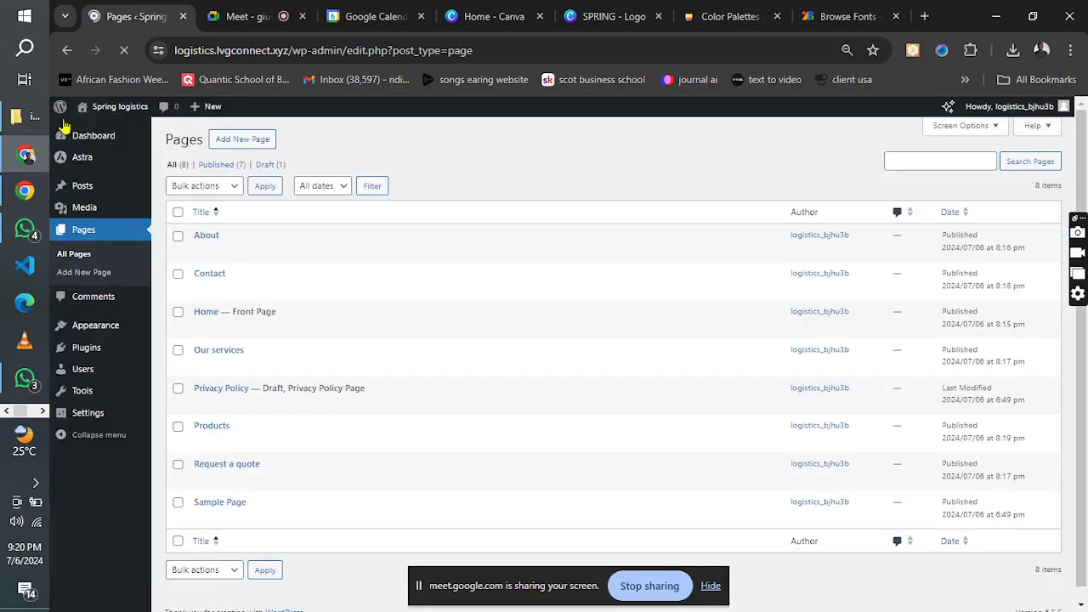
pyautogui.moveTo(97, 337)
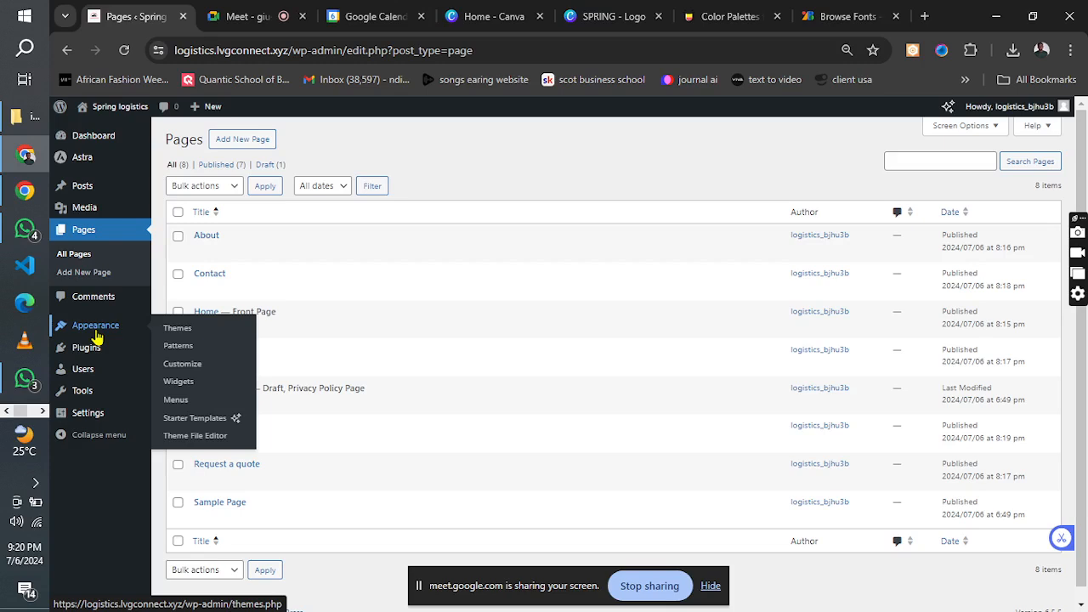
pyautogui.click(176, 400)
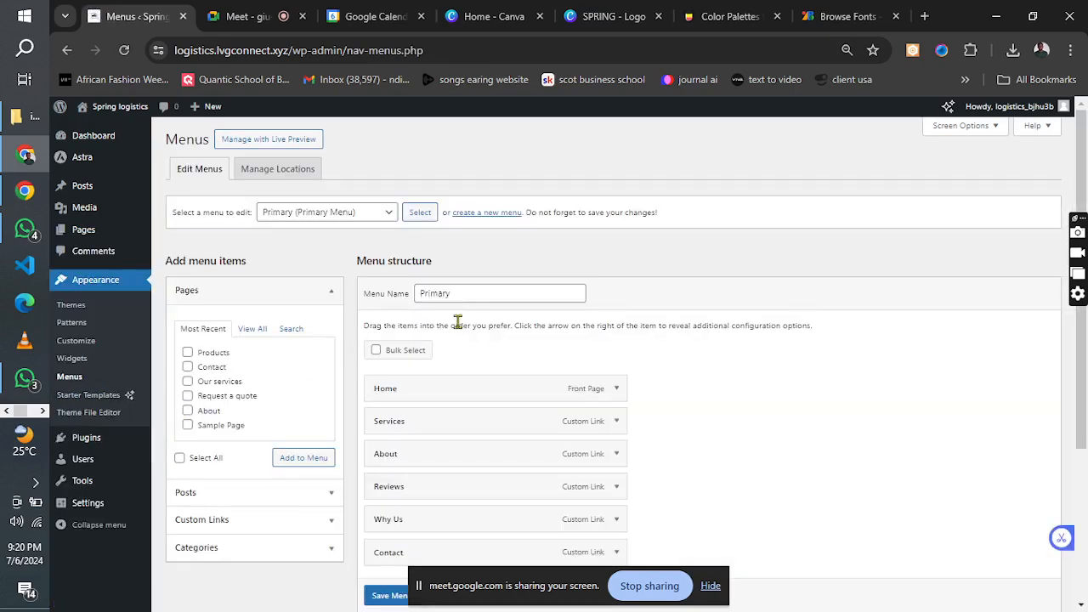
pyautogui.click(371, 218)
pyautogui.click(432, 252)
pyautogui.click(467, 295)
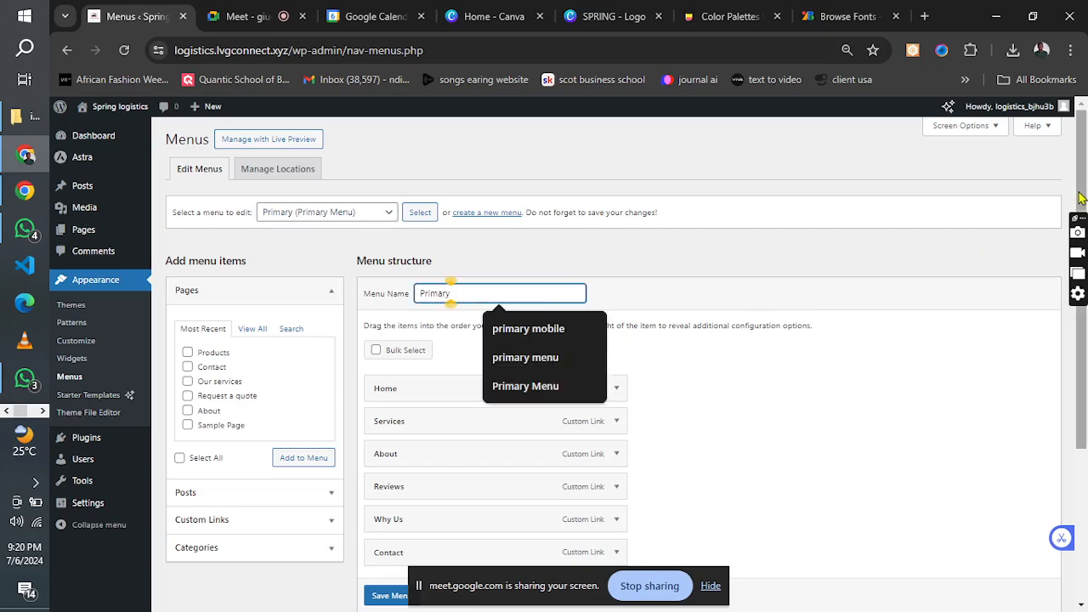
# Expand the Services custom link in the Primary menu and remove it from the menu structure.
pyautogui.moveTo(1080, 195); pyautogui.dragTo(1080, 273)
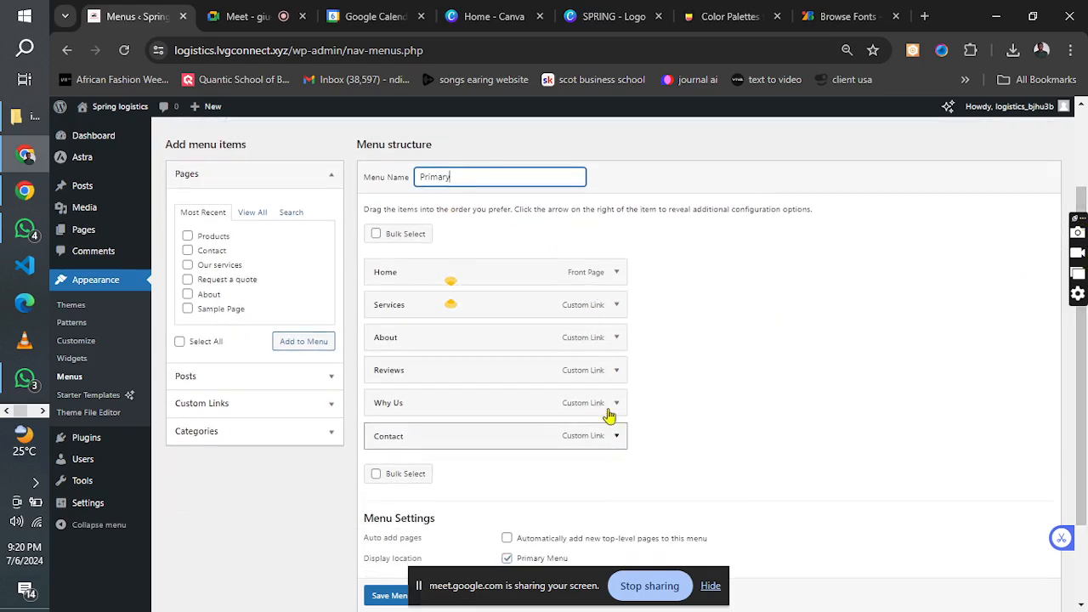
pyautogui.click(616, 306)
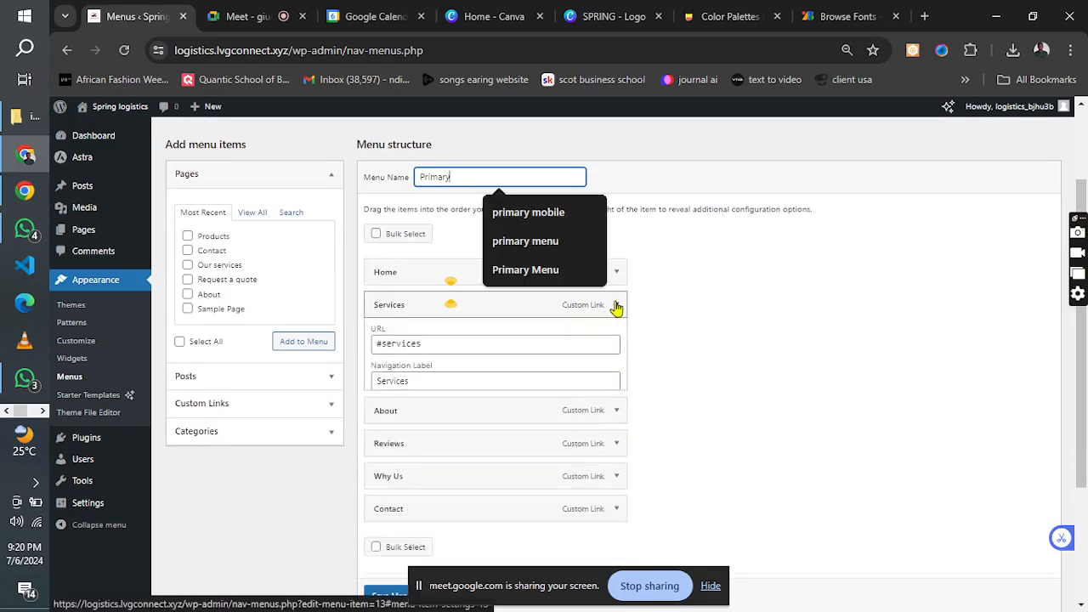
pyautogui.click(616, 305)
pyautogui.click(616, 305)
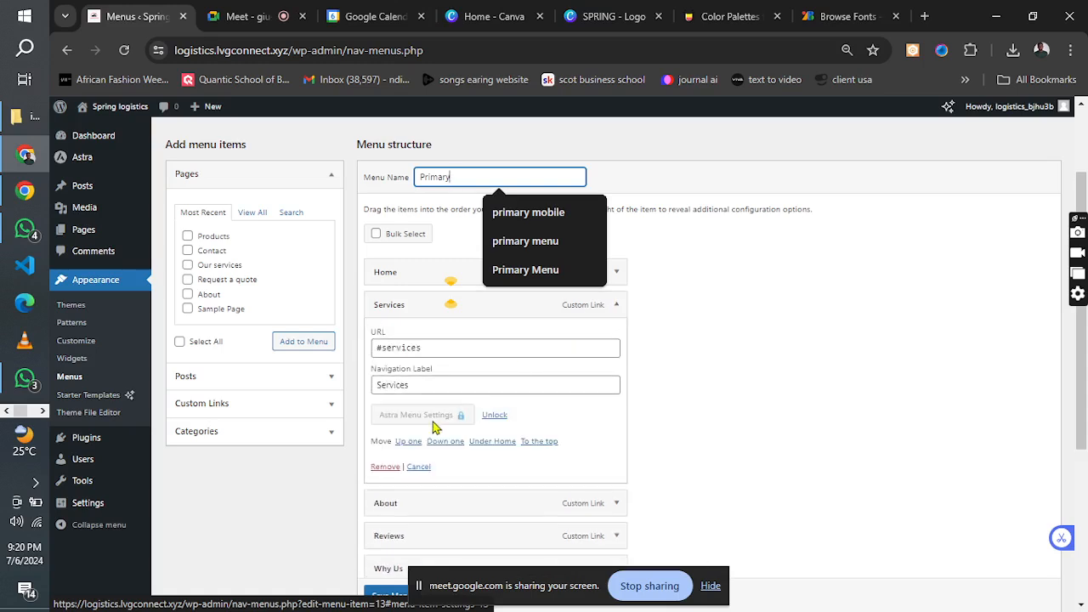
pyautogui.click(383, 468)
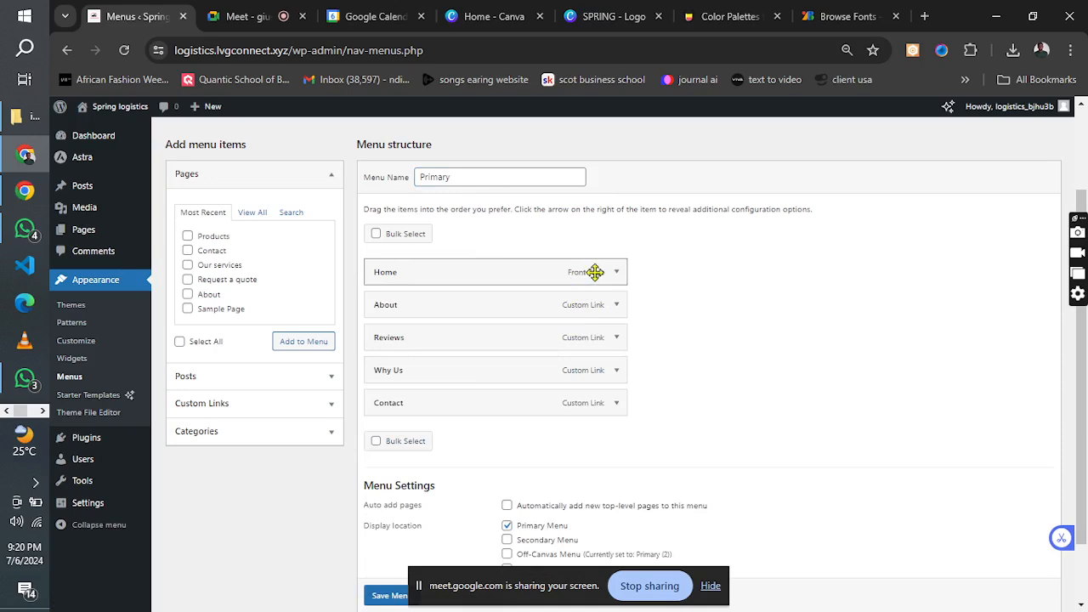
# Remove the About, Reviews, Why Us and Contact custom links from the Primary menu structure.
pyautogui.click(615, 304)
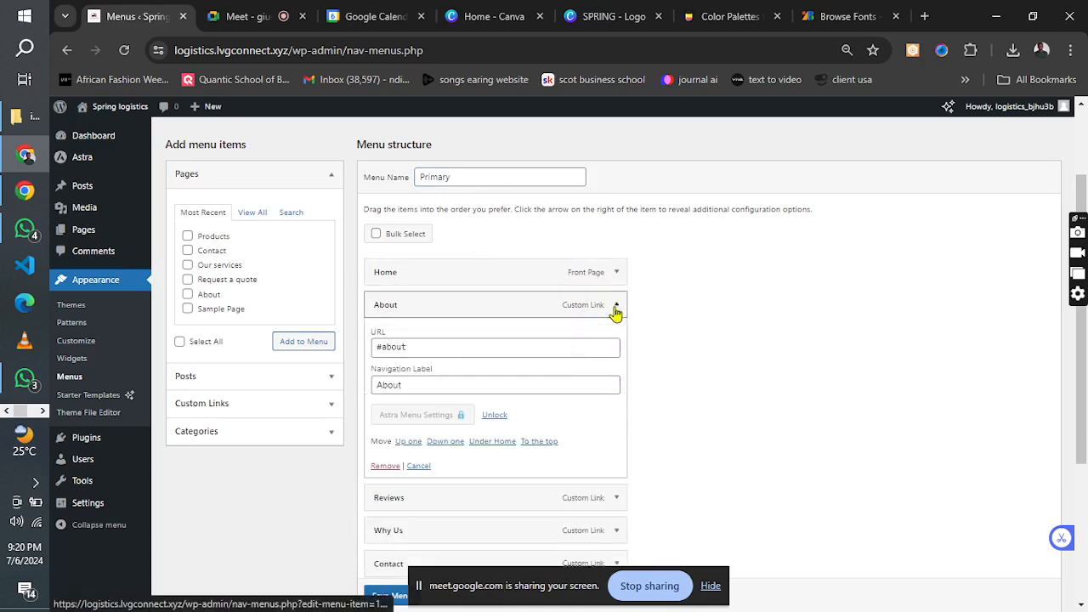
pyautogui.click(379, 469)
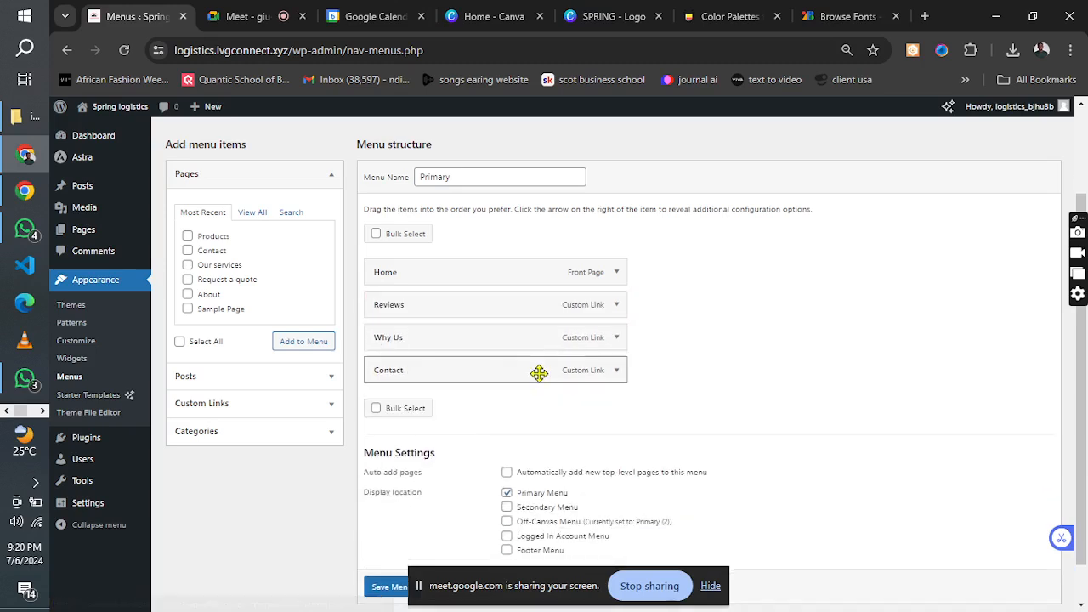
pyautogui.click(615, 306)
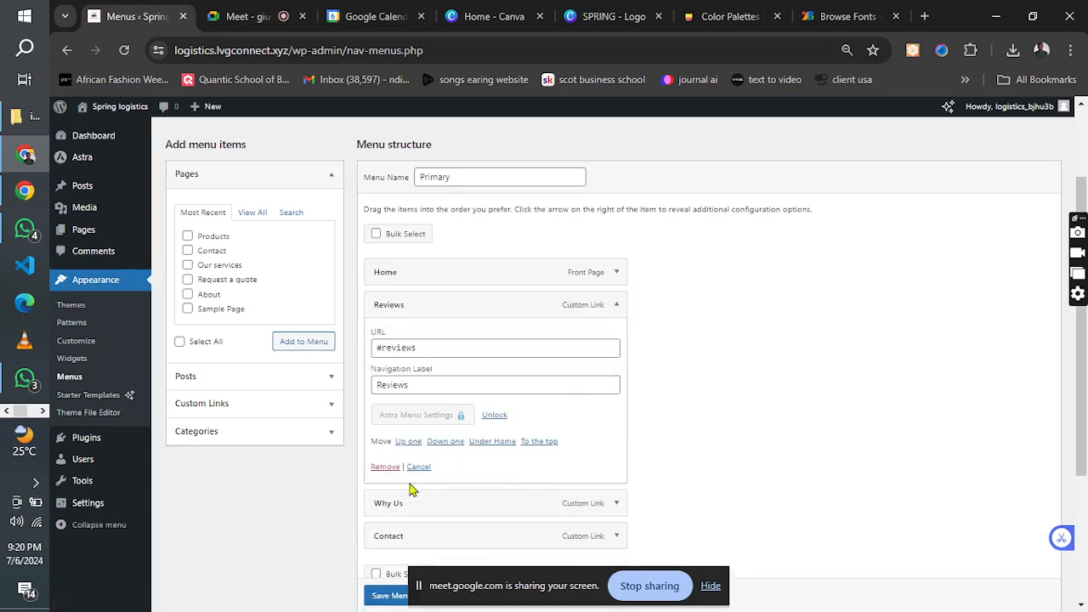
pyautogui.click(383, 469)
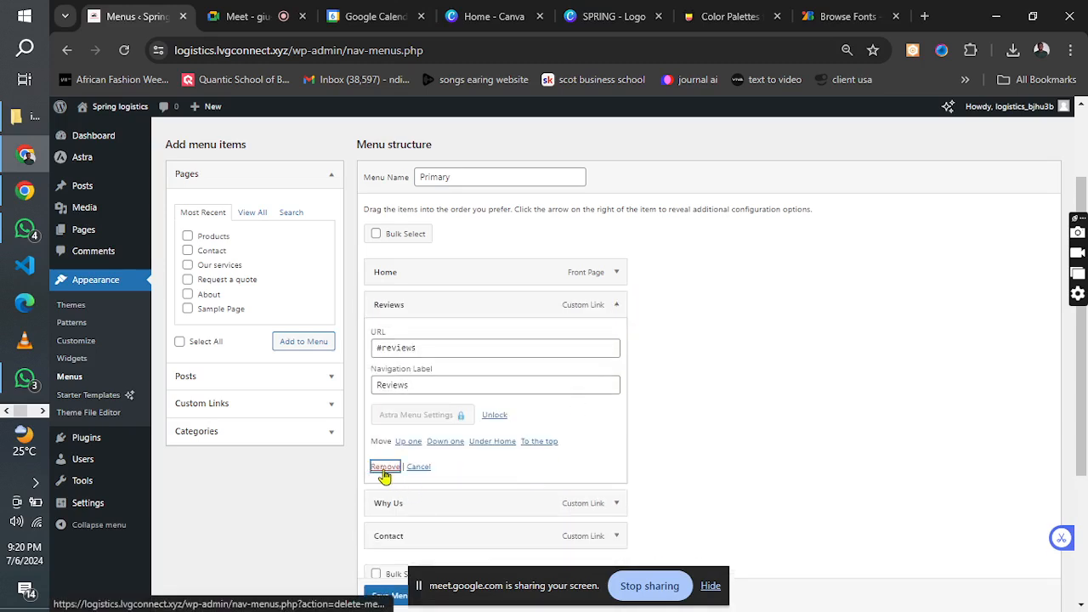
pyautogui.click(617, 306)
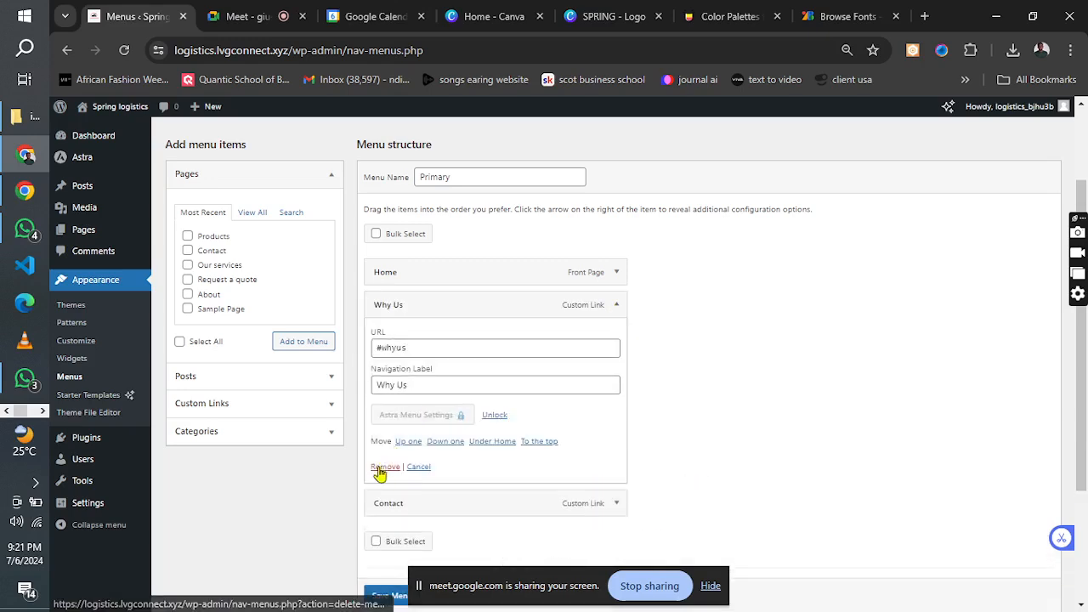
pyautogui.click(385, 467)
pyautogui.click(616, 324)
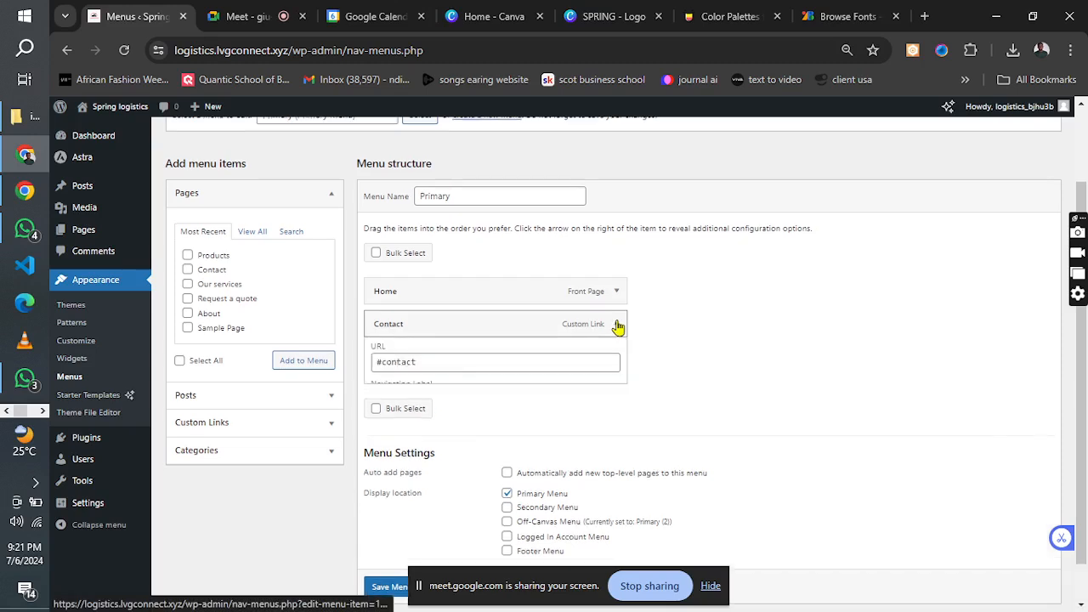
pyautogui.click(378, 488)
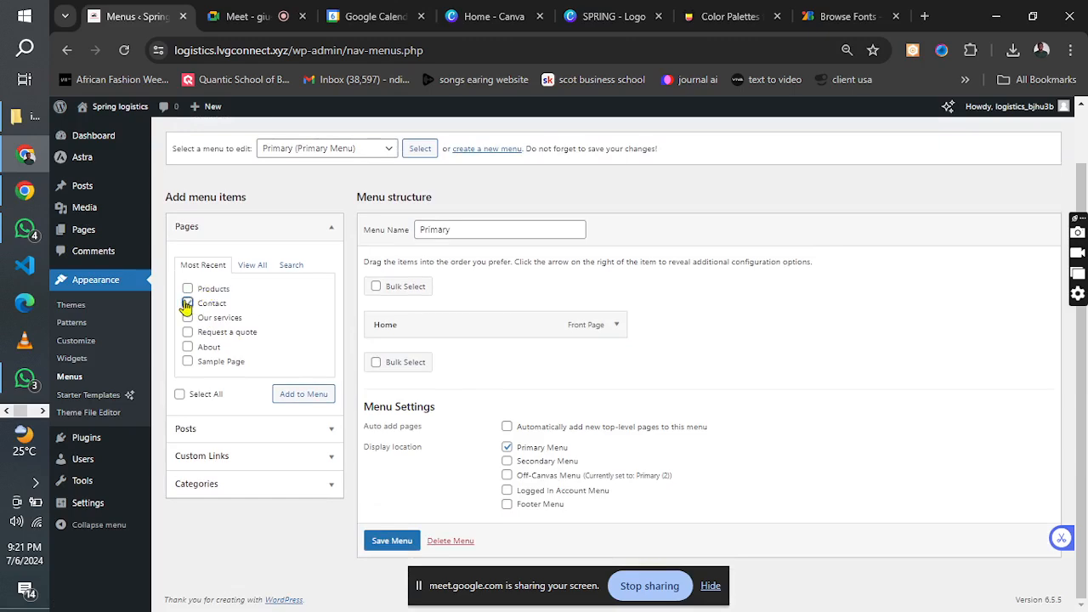
pyautogui.click(187, 303)
pyautogui.click(187, 317)
pyautogui.click(188, 332)
pyautogui.click(187, 348)
# From the full list of pages, add About, Contact, Our services and Request a quote to the Primary menu.
pyautogui.click(251, 266)
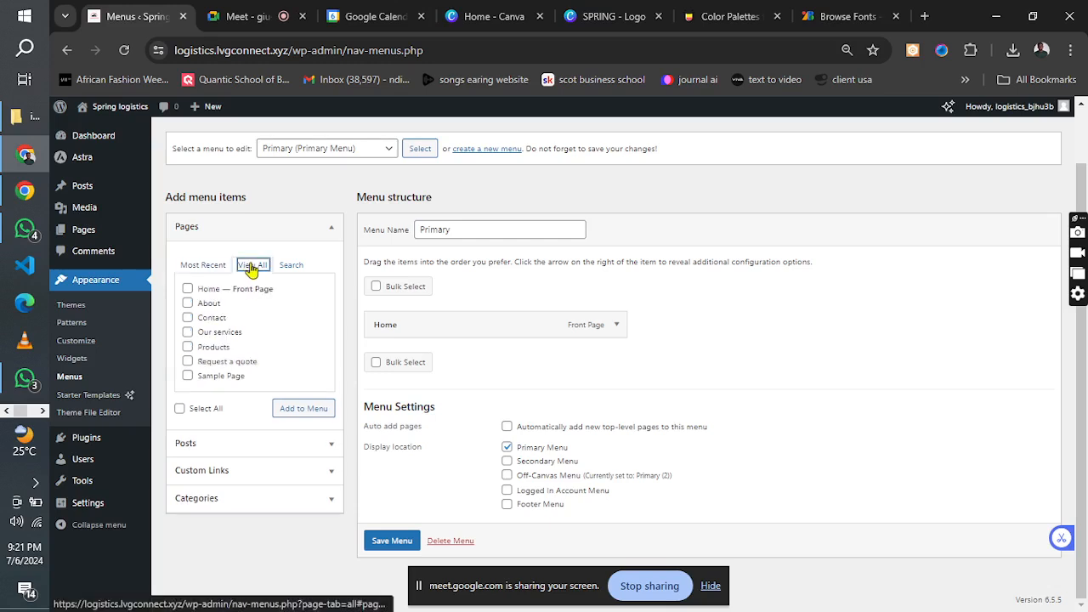
pyautogui.click(188, 304)
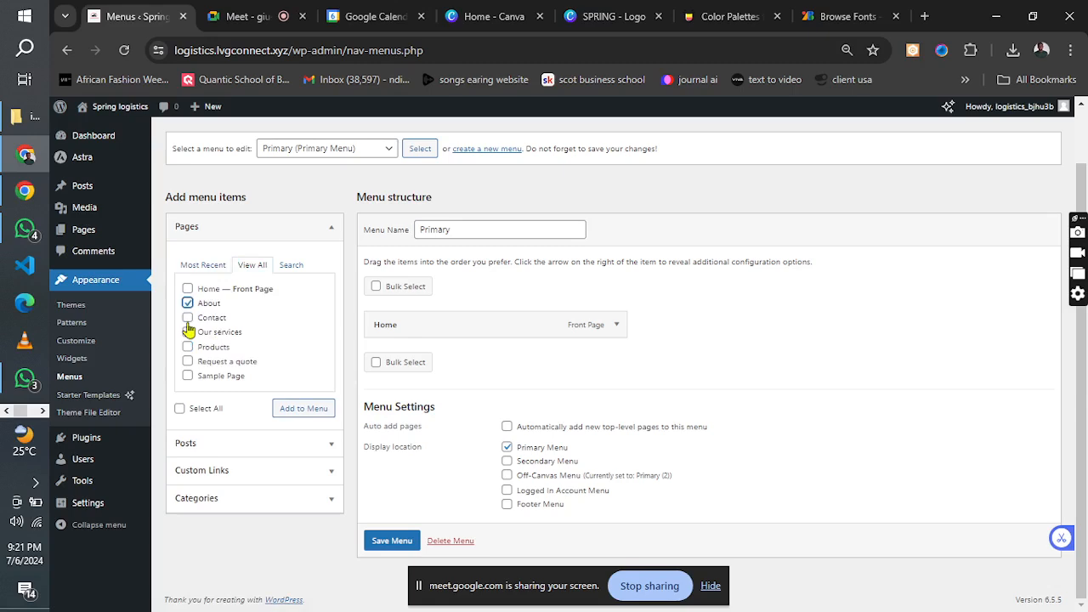
pyautogui.click(188, 317)
pyautogui.click(188, 332)
pyautogui.click(188, 347)
pyautogui.click(188, 361)
pyautogui.click(307, 412)
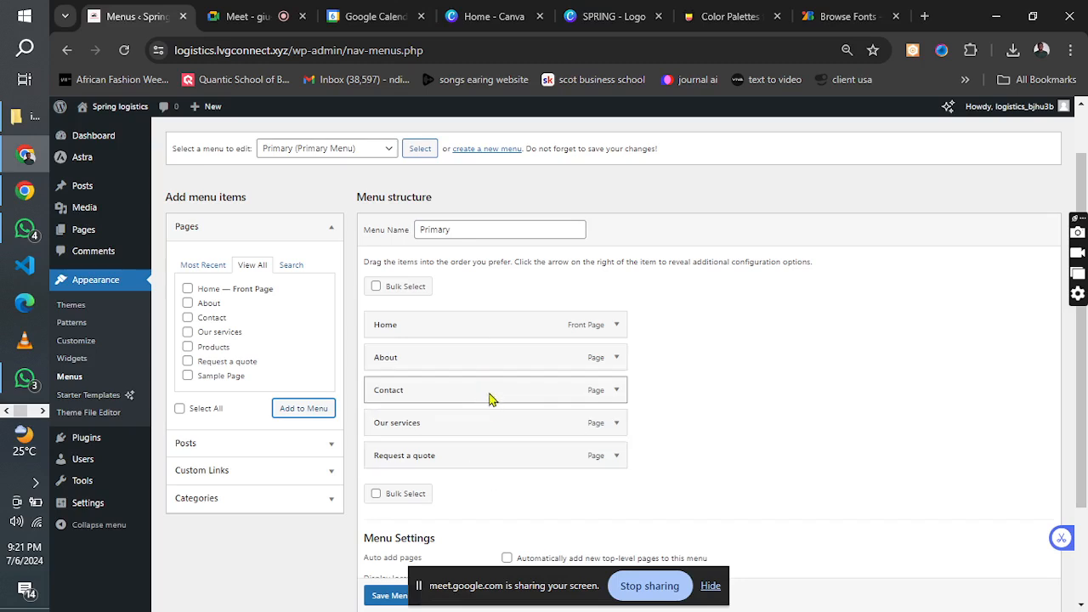
# Move Contact below Request a quote in the menu structure and save the Primary menu.
pyautogui.moveTo(489, 398); pyautogui.dragTo(489, 464)
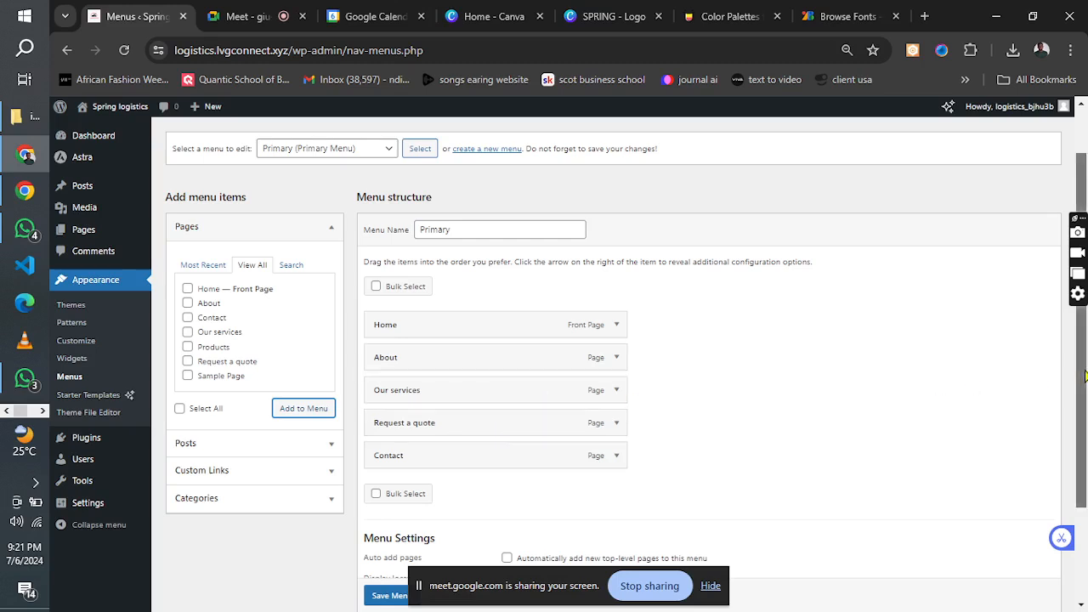
pyautogui.scroll(-3, 1085, 375)
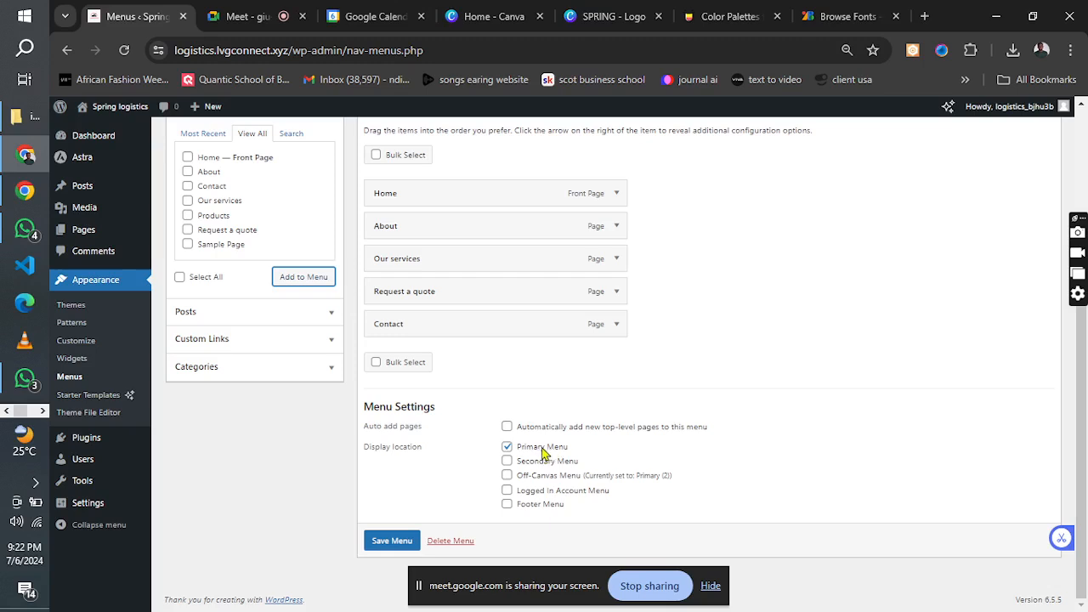
pyautogui.click(379, 548)
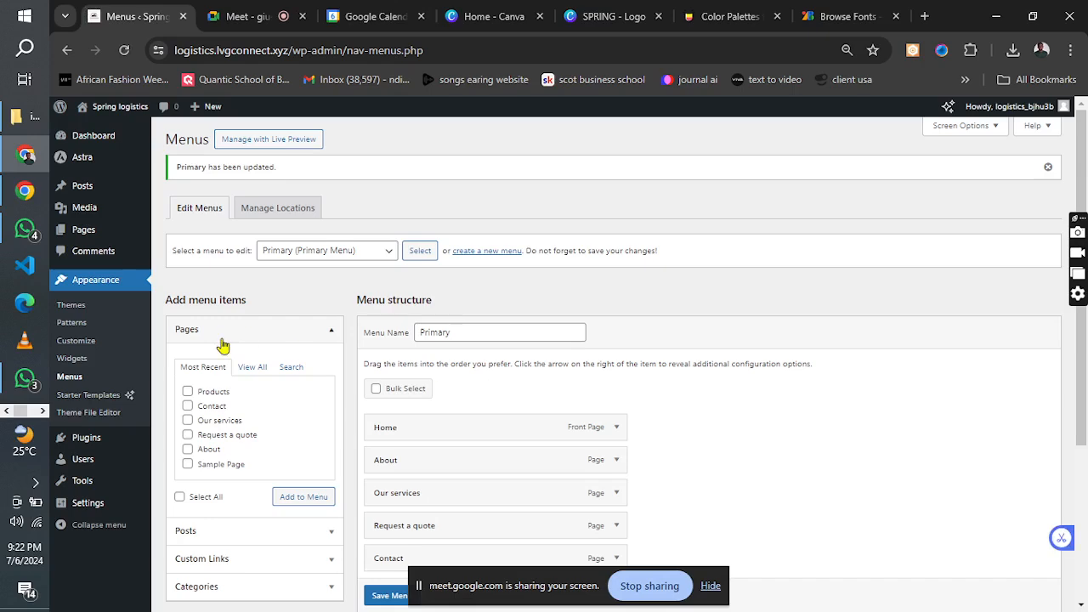
# Open the installed plugins, select Akismet Anti-spam, Hello Dolly and Starter Templates, and bulk delete them with their data.
pyautogui.click(75, 443)
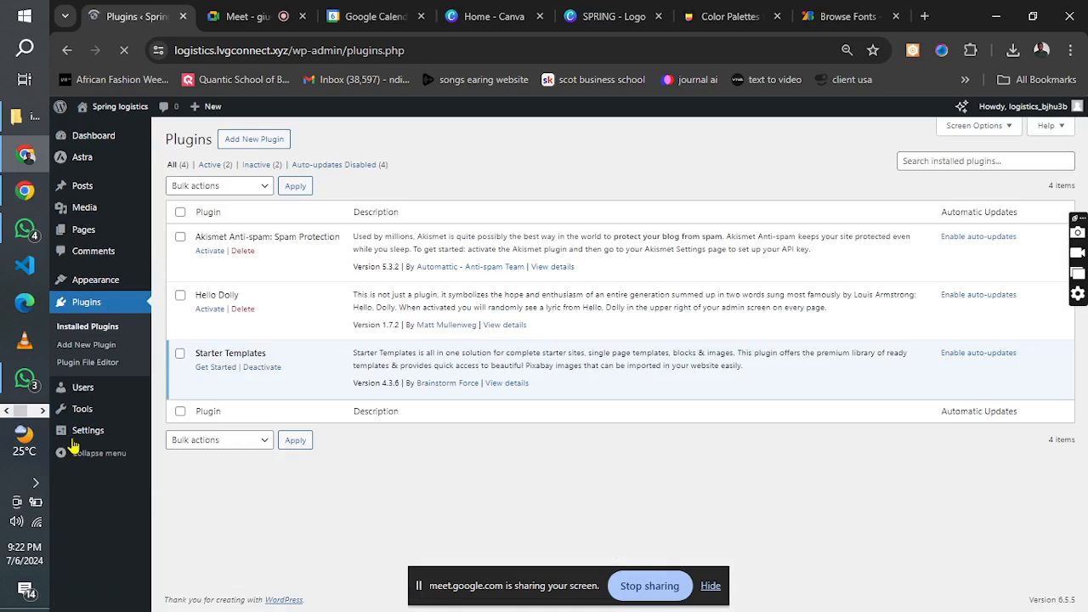
pyautogui.click(180, 353)
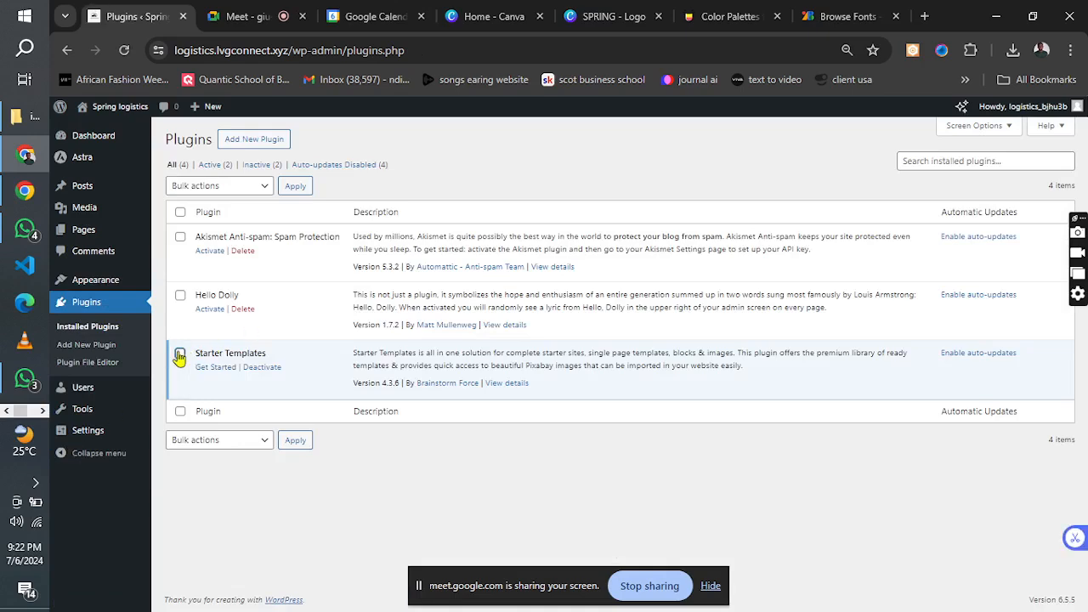
pyautogui.click(180, 297)
pyautogui.click(179, 237)
pyautogui.click(210, 189)
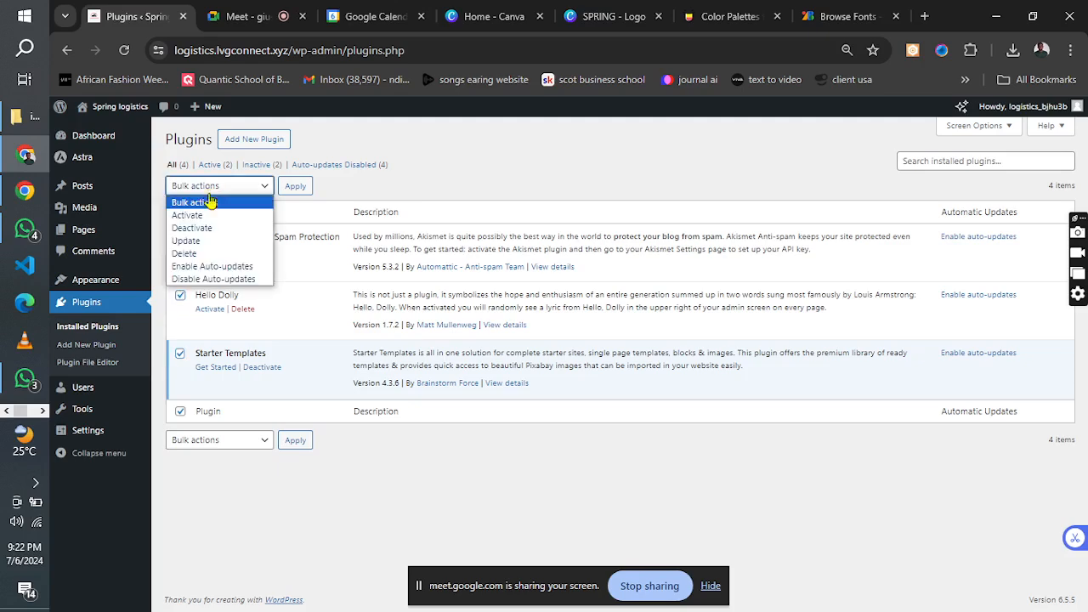
pyautogui.click(204, 254)
pyautogui.click(295, 185)
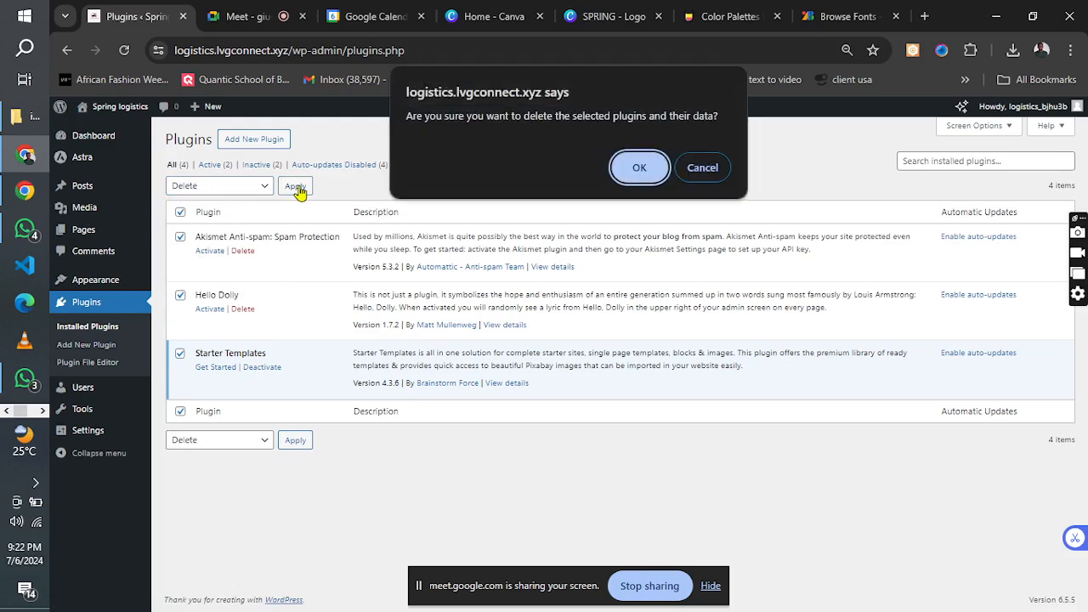
pyautogui.click(636, 169)
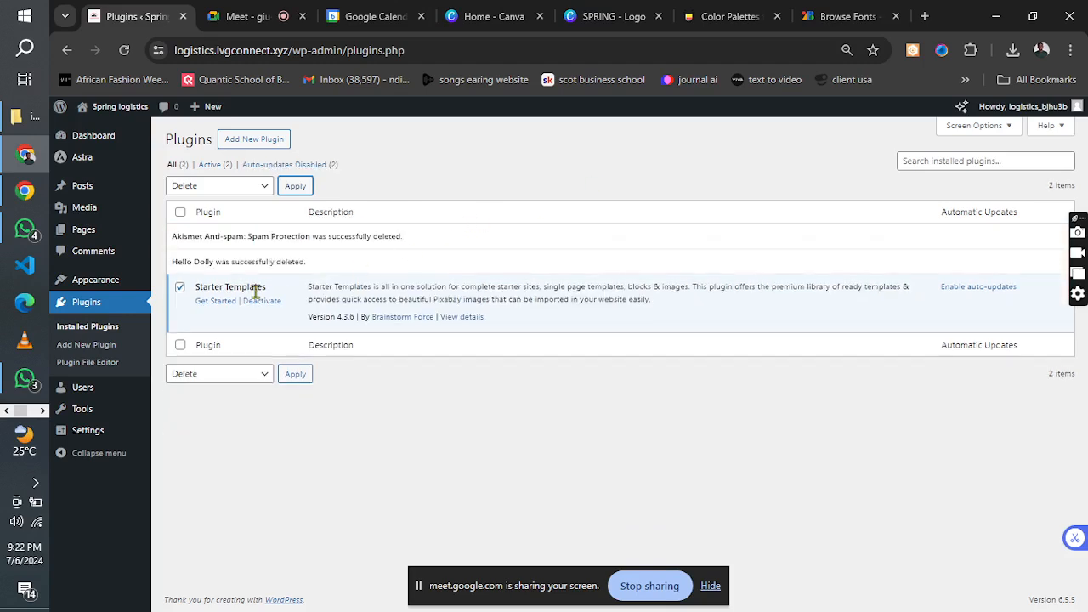
# Deactivate the Starter Templates plugin and delete it from the site.
pyautogui.click(181, 291)
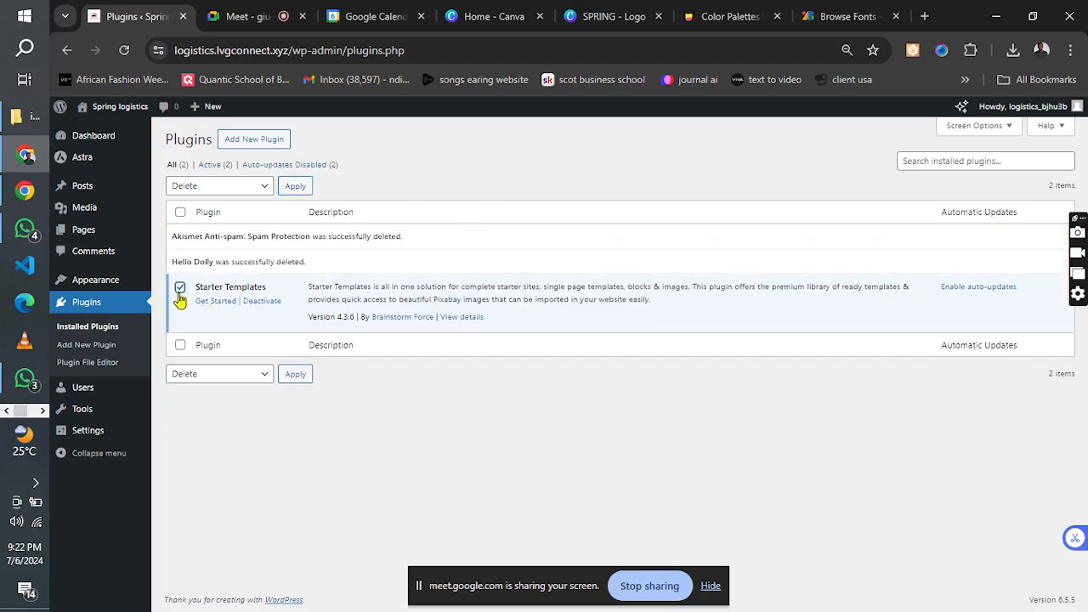
pyautogui.click(263, 304)
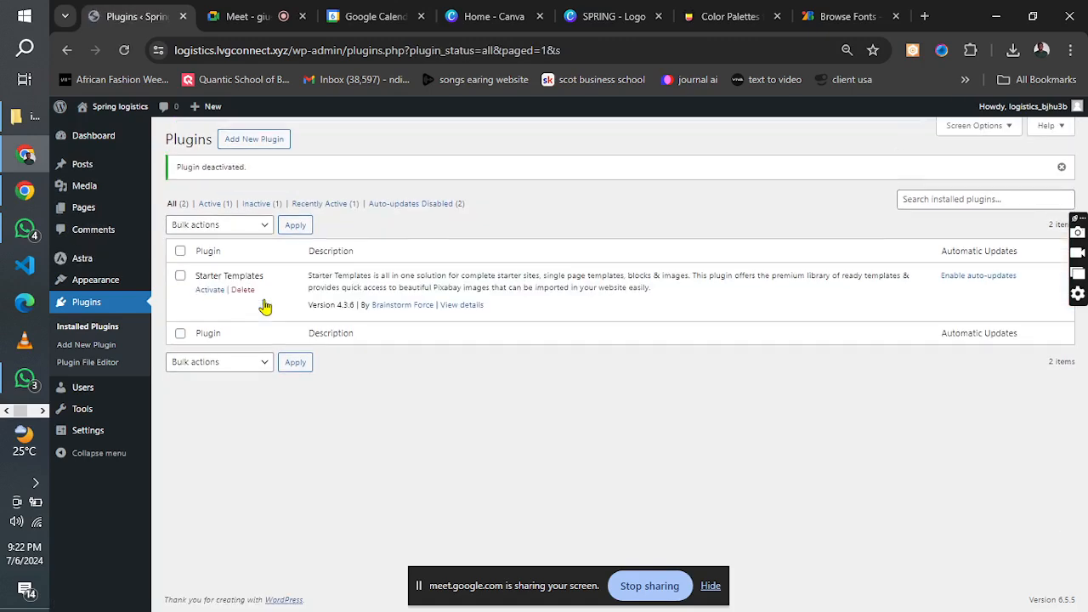
pyautogui.click(242, 292)
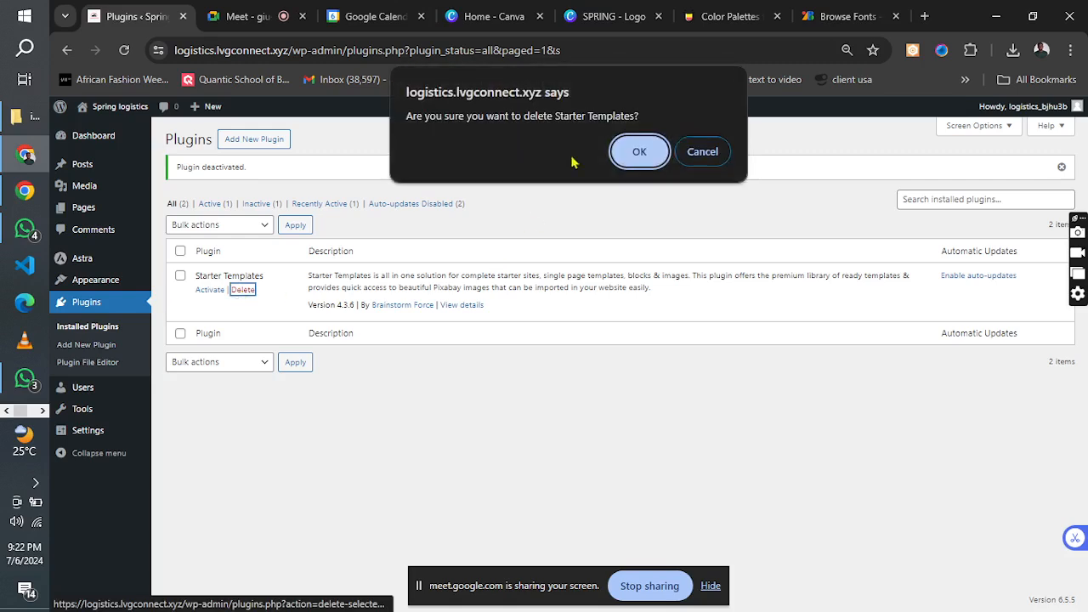
pyautogui.click(630, 153)
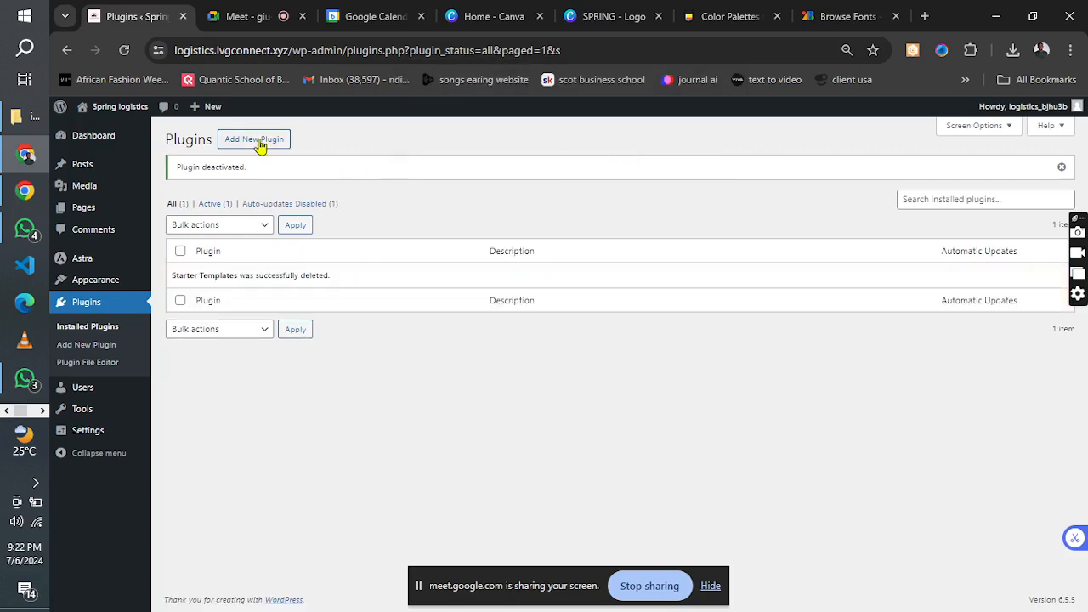
# Go to adding a new plugin and search the plugin directory for "elementor".
pyautogui.click(260, 144)
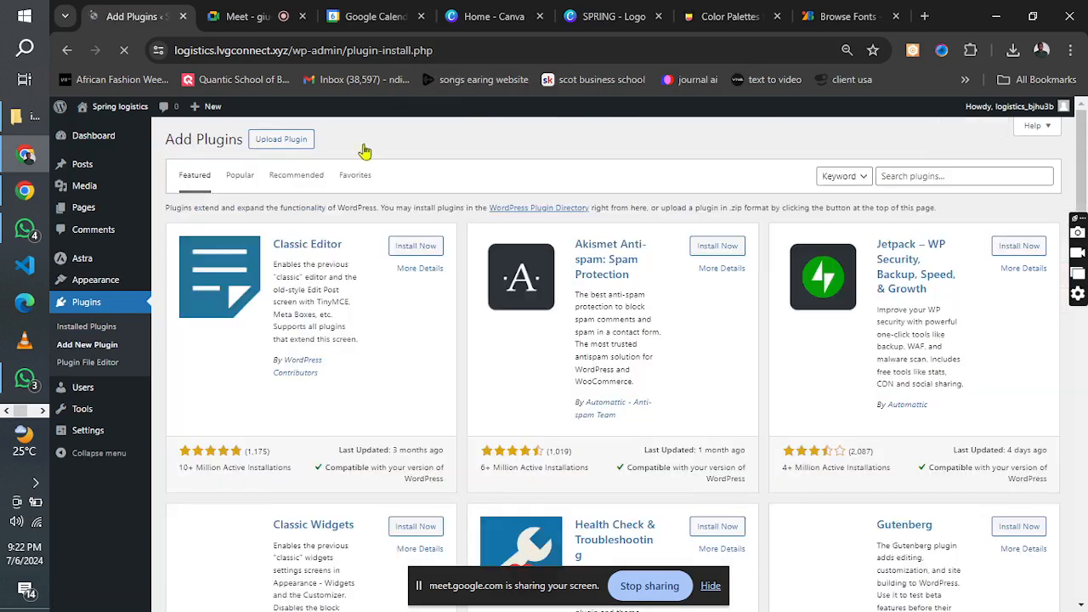
pyautogui.click(900, 179)
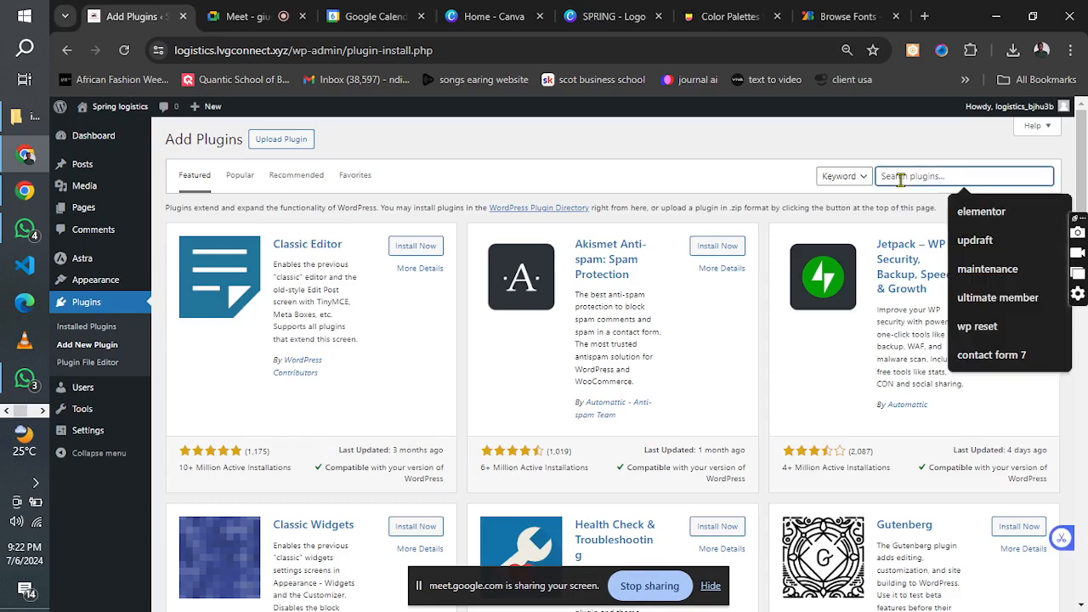
pyautogui.write('elementor')
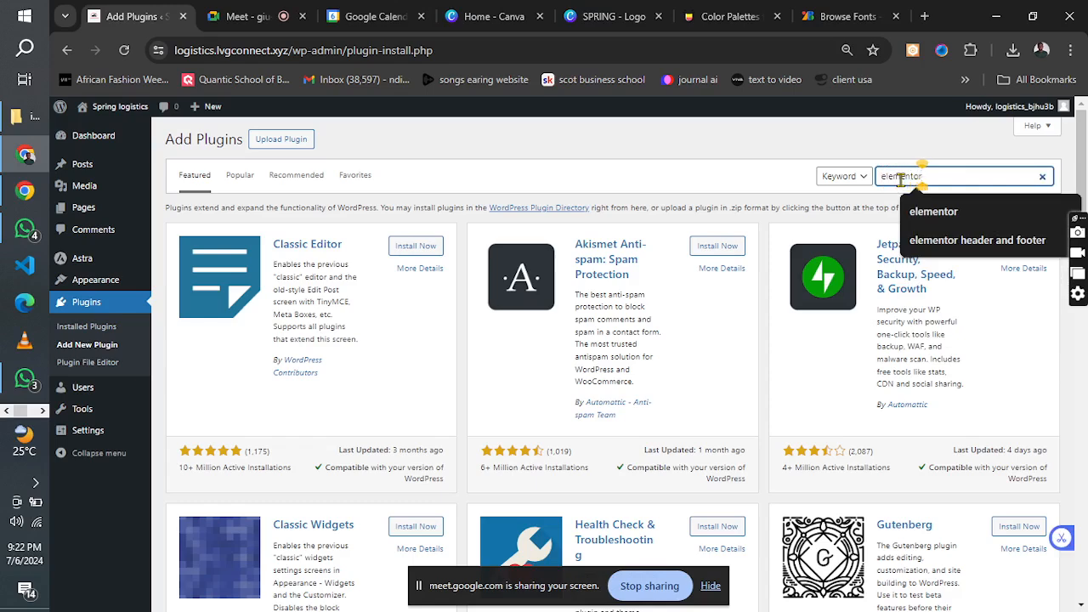
pyautogui.click(930, 210)
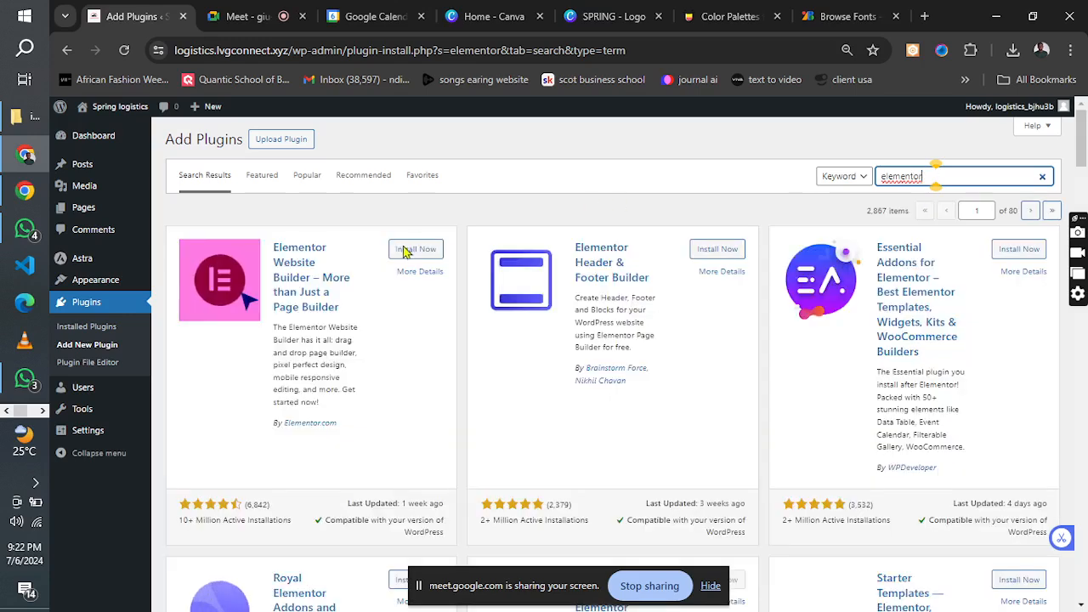
# Install Elementor Website Builder, Elementor Header & Footer Builder and ElementsKit Elementor addons from the search results.
pyautogui.click(405, 252)
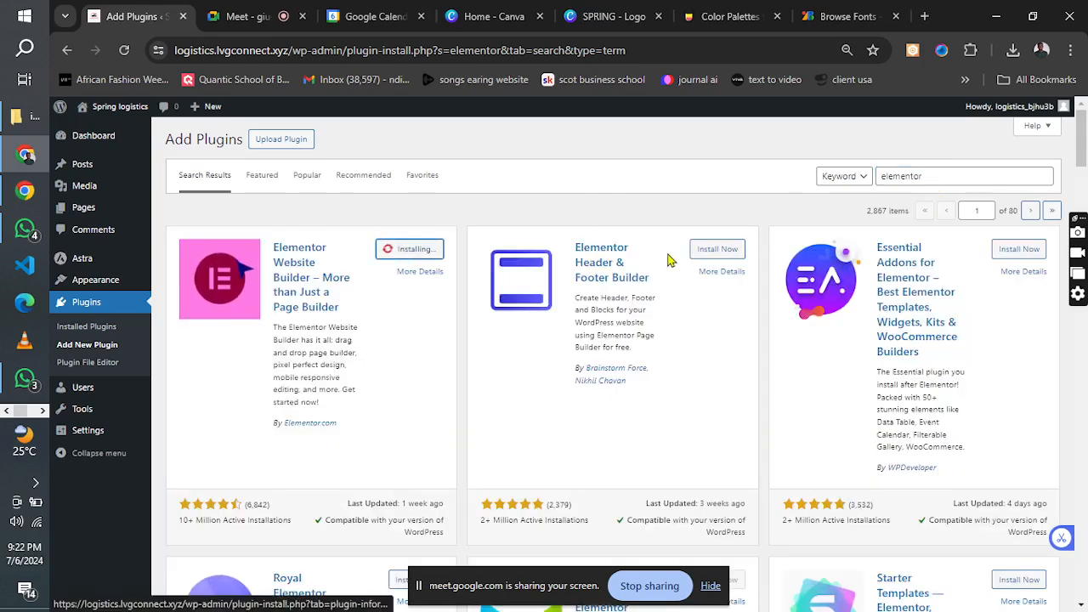
pyautogui.click(716, 253)
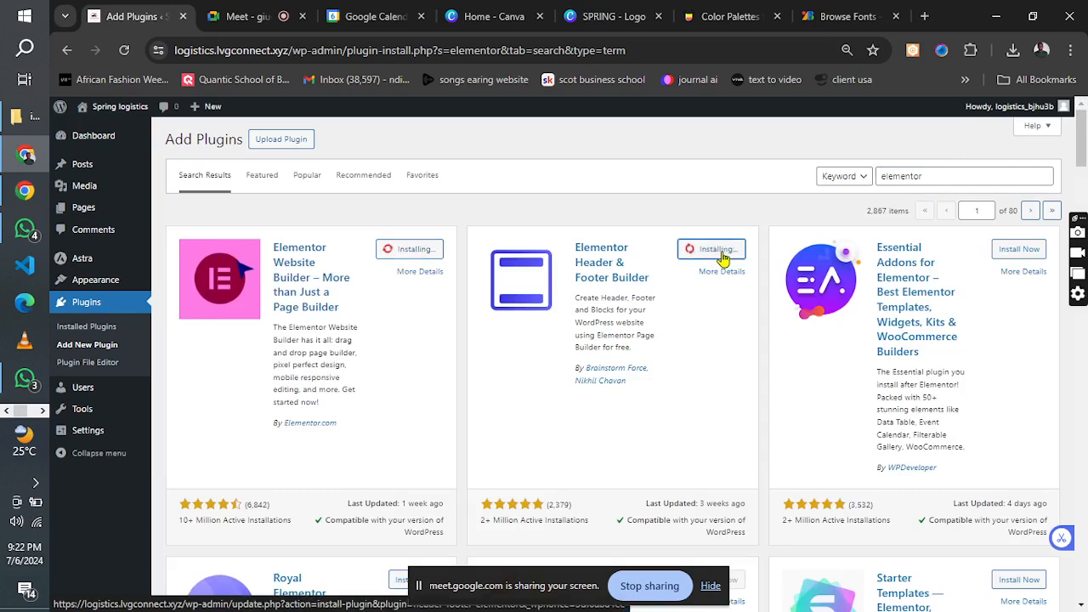
pyautogui.moveTo(1085, 150); pyautogui.dragTo(1012, 221)
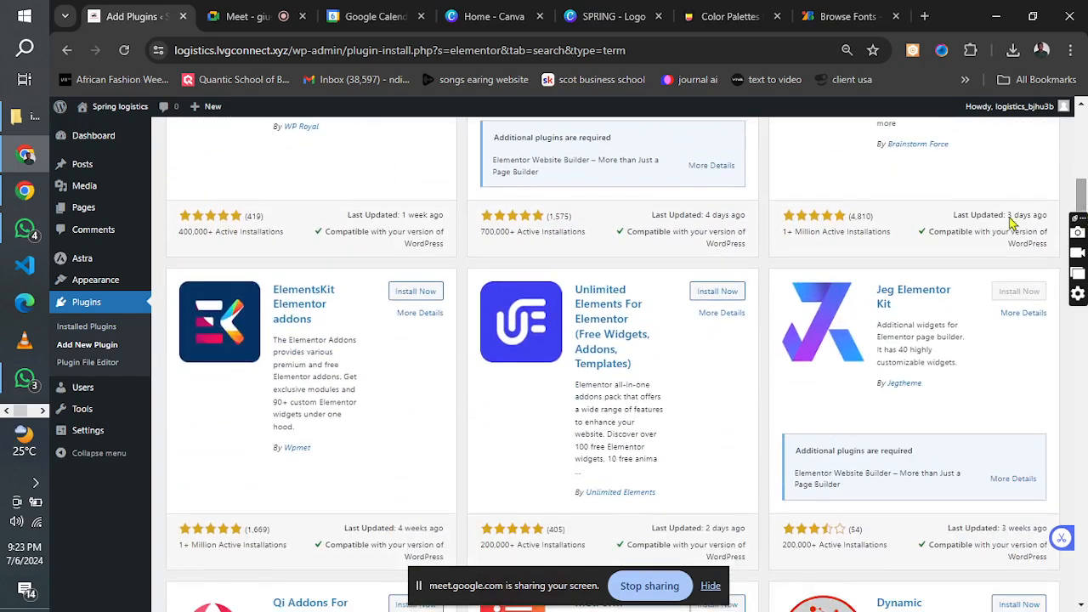
pyautogui.click(412, 296)
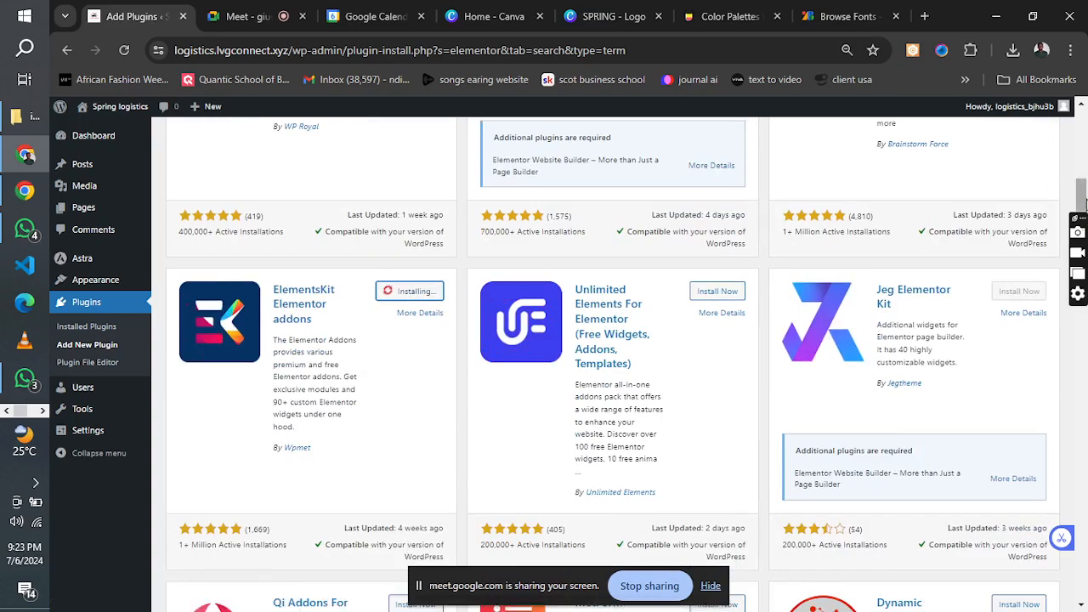
pyautogui.moveTo(1082, 204); pyautogui.dragTo(1082, 228)
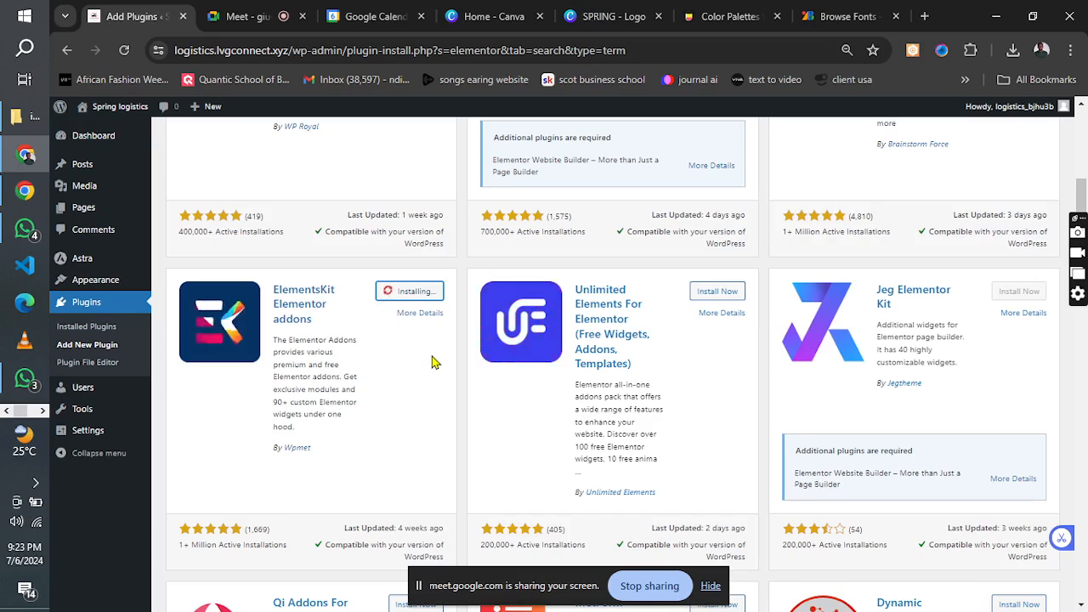
# Switch to the Google Meet call to check on the participants, and return to the WordPress plugins page.
pyautogui.click(244, 13)
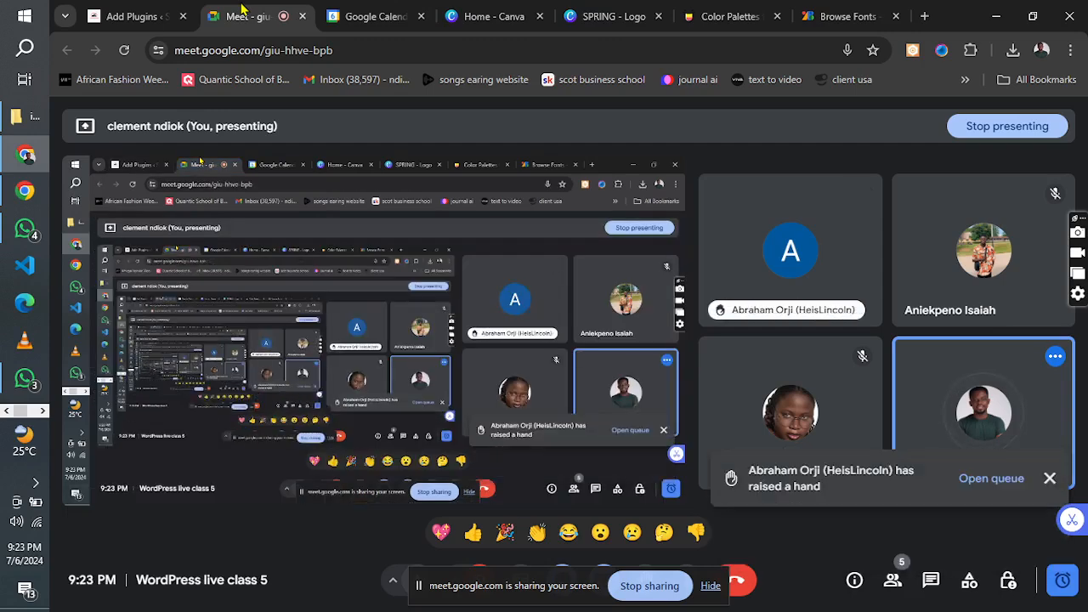
pyautogui.click(134, 14)
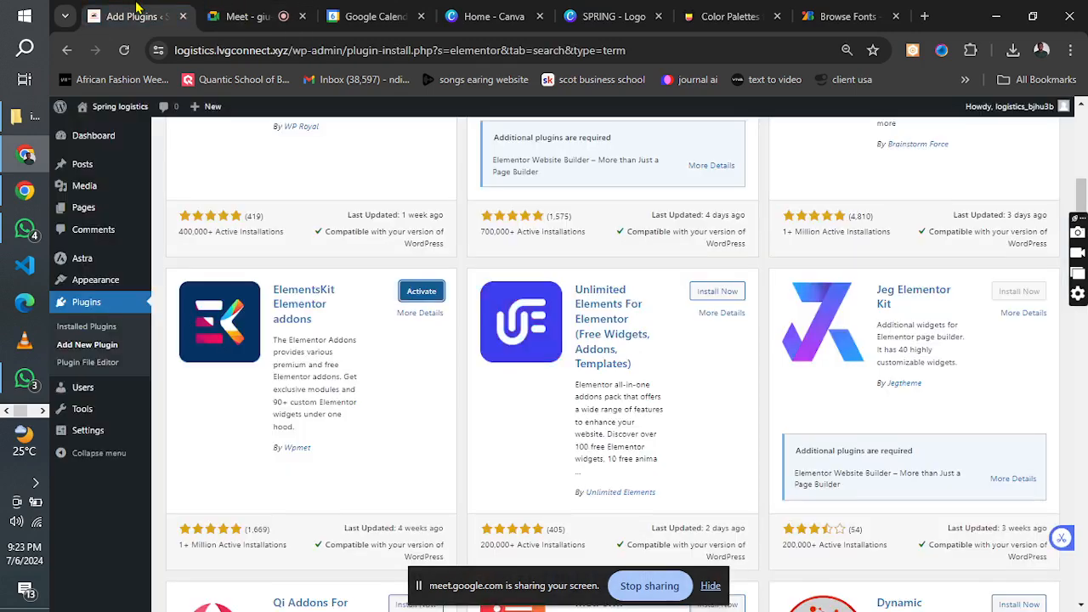
# Open the installed plugins and select Elementor, Elementor Header & Footer Builder and ElementsKit Lite for a bulk action.
pyautogui.click(85, 306)
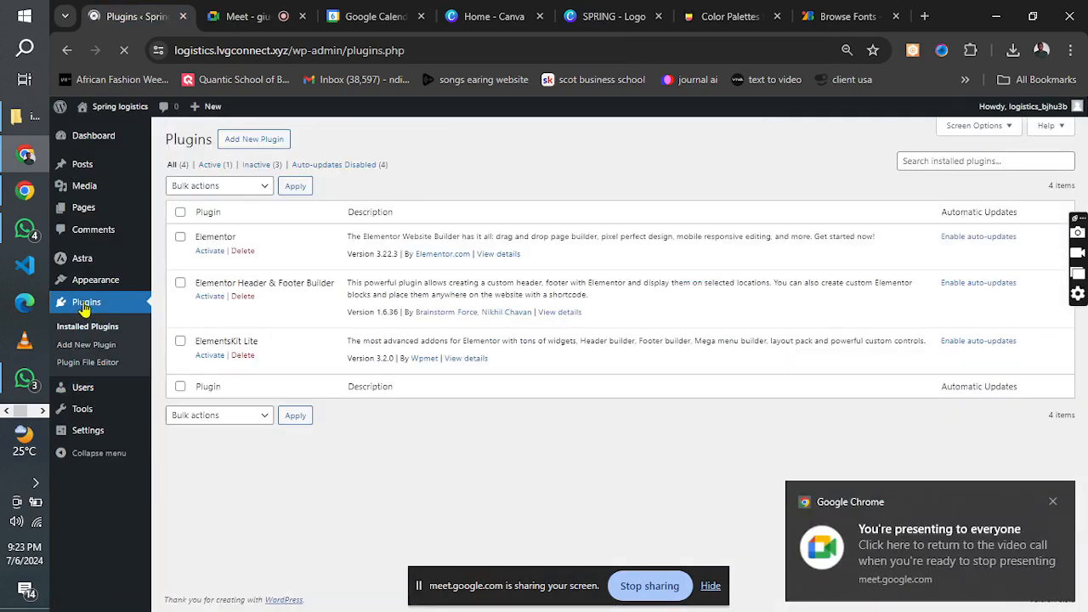
pyautogui.click(180, 239)
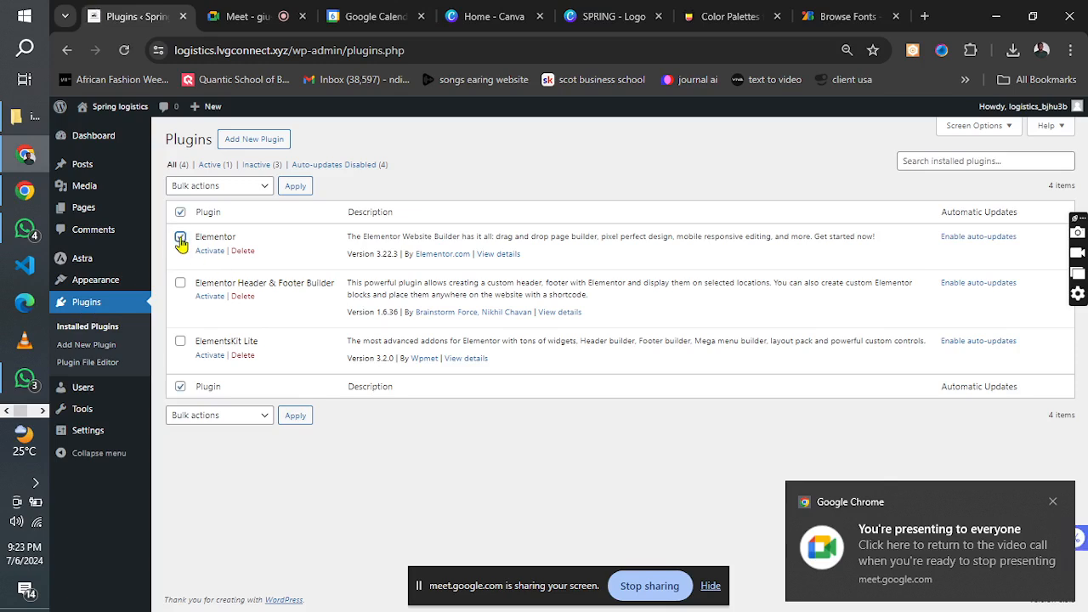
pyautogui.click(180, 213)
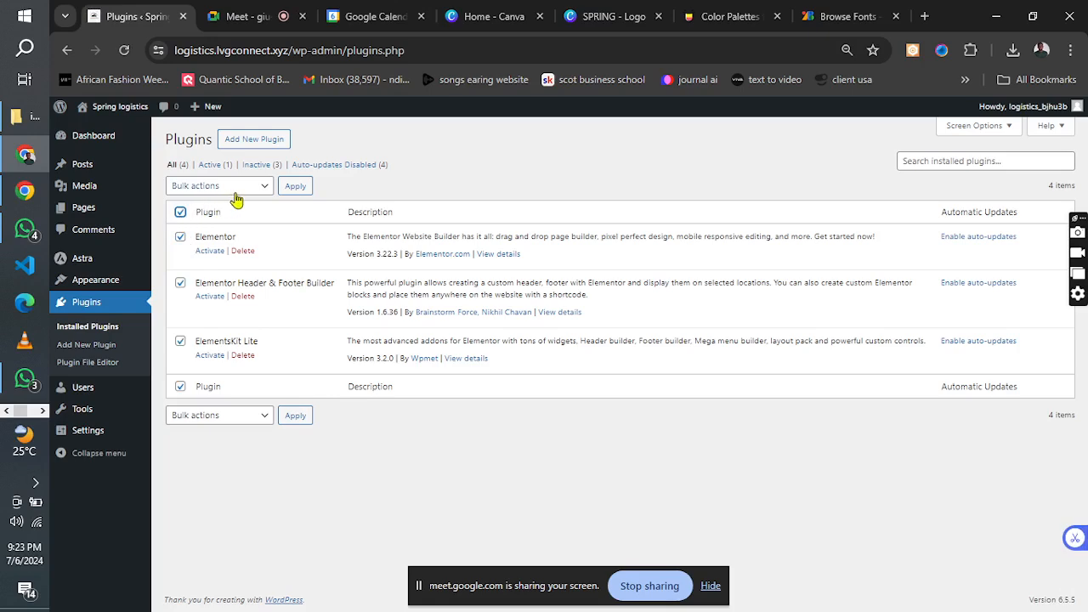
pyautogui.click(228, 187)
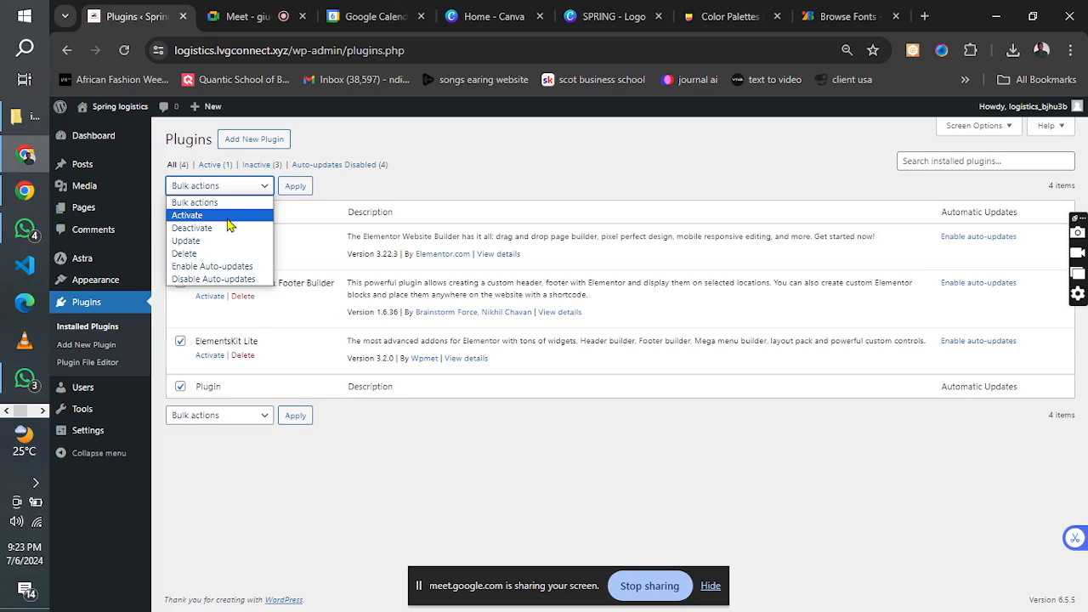
pyautogui.click(380, 191)
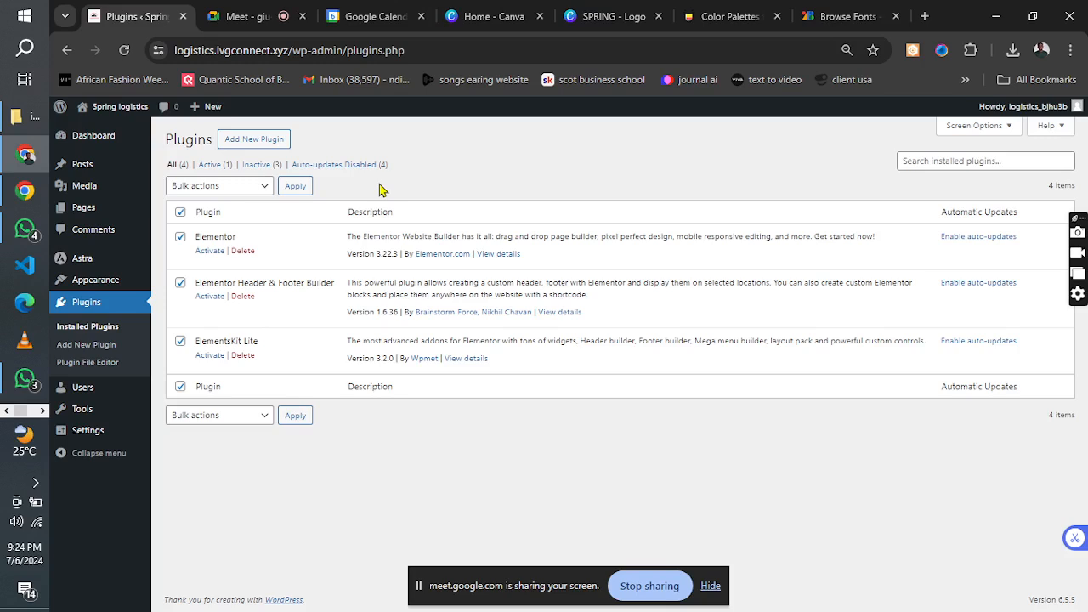
# Highlight the "logistics" subdomain in the plugins page's web address and dismiss the incoming message notification.
pyautogui.click(225, 51)
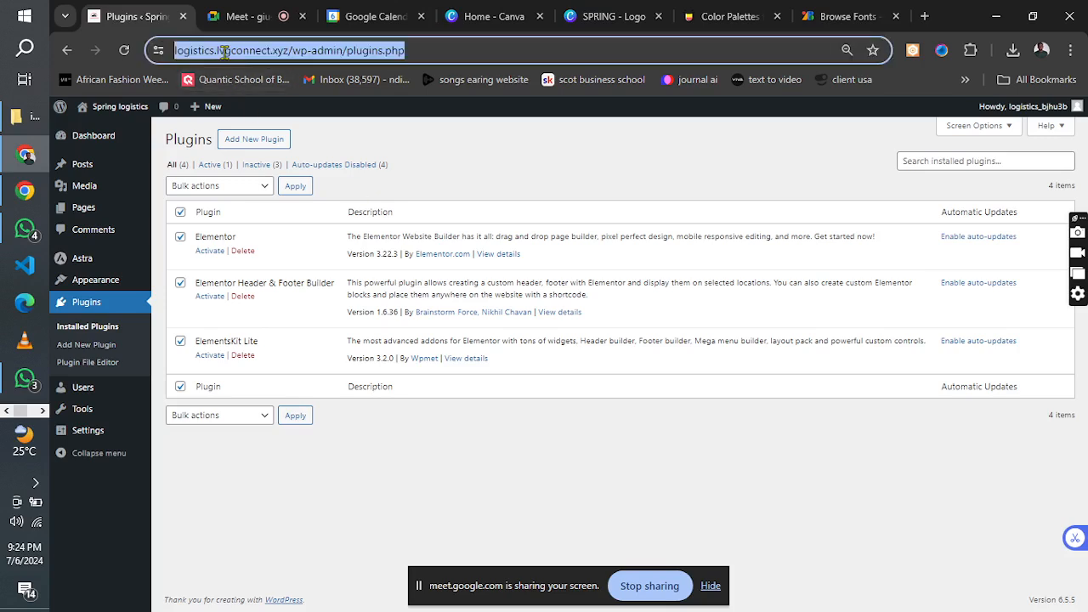
pyautogui.click(247, 51)
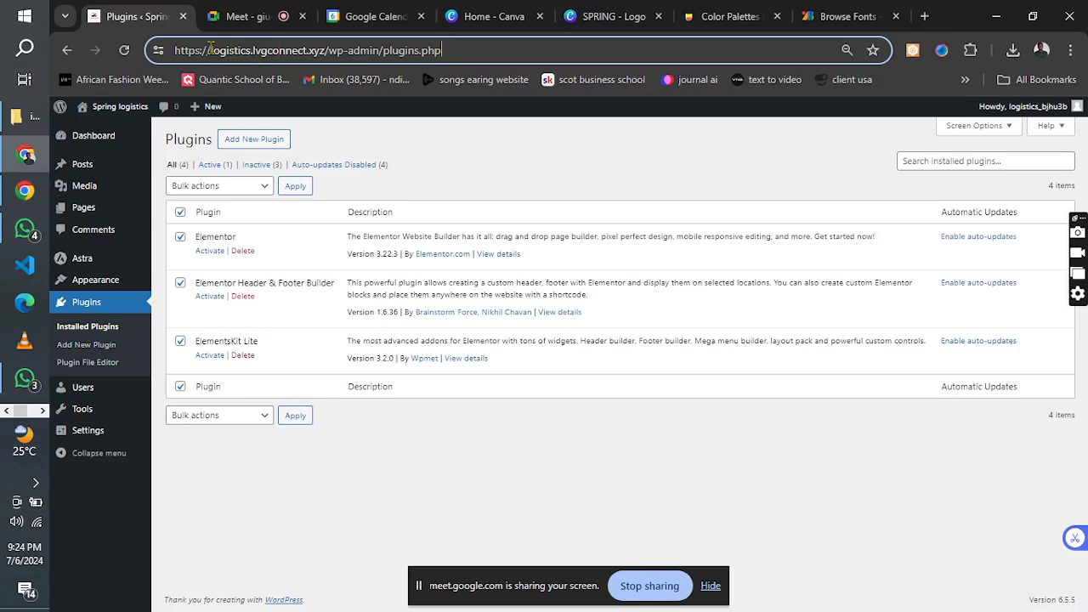
pyautogui.moveTo(210, 51); pyautogui.dragTo(253, 54)
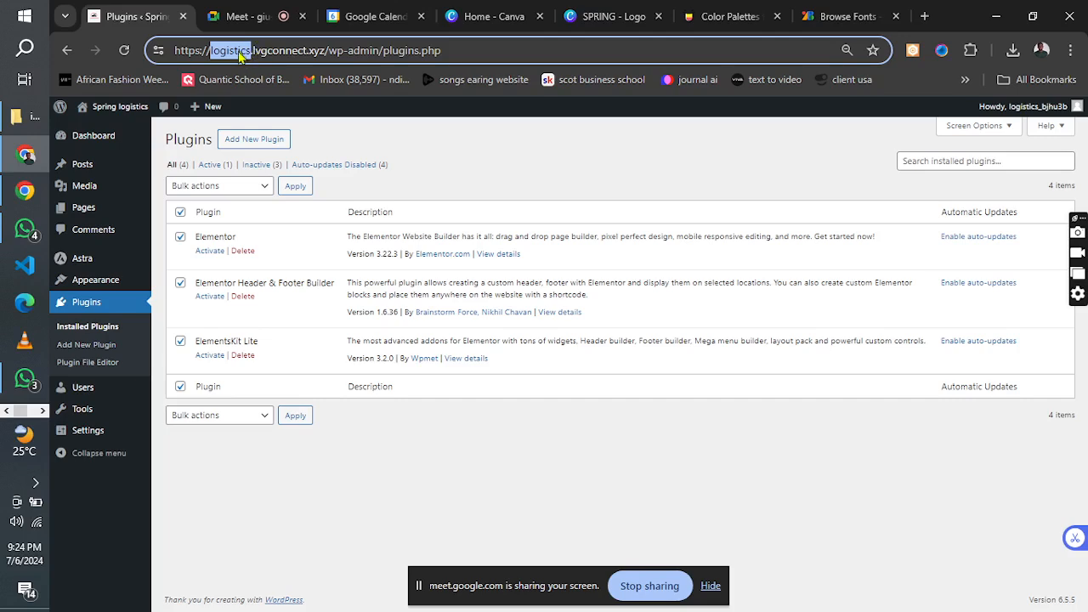
pyautogui.click(242, 53)
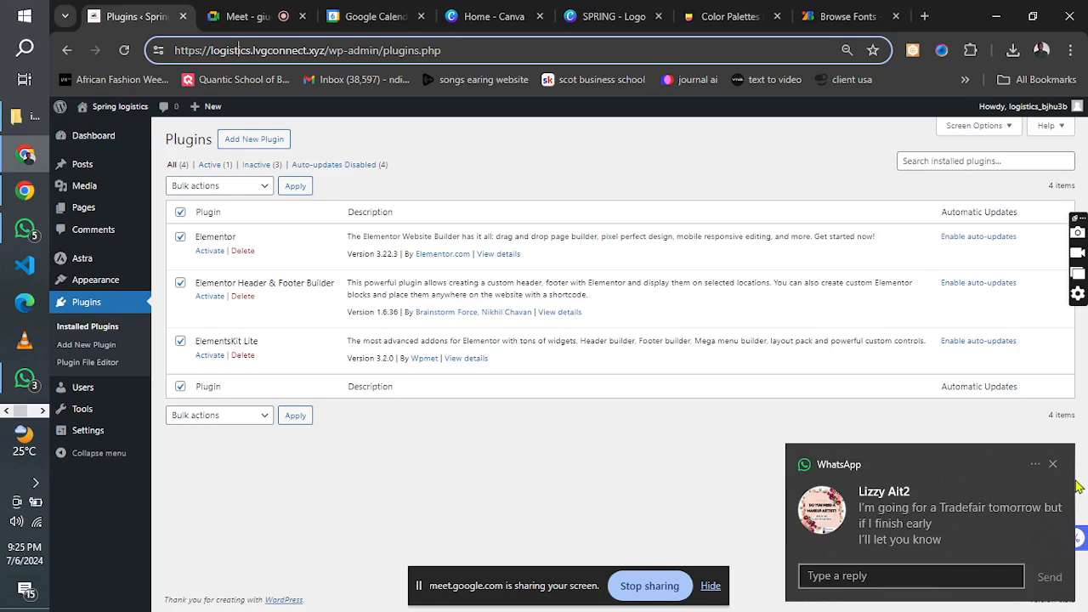
pyautogui.click(1054, 466)
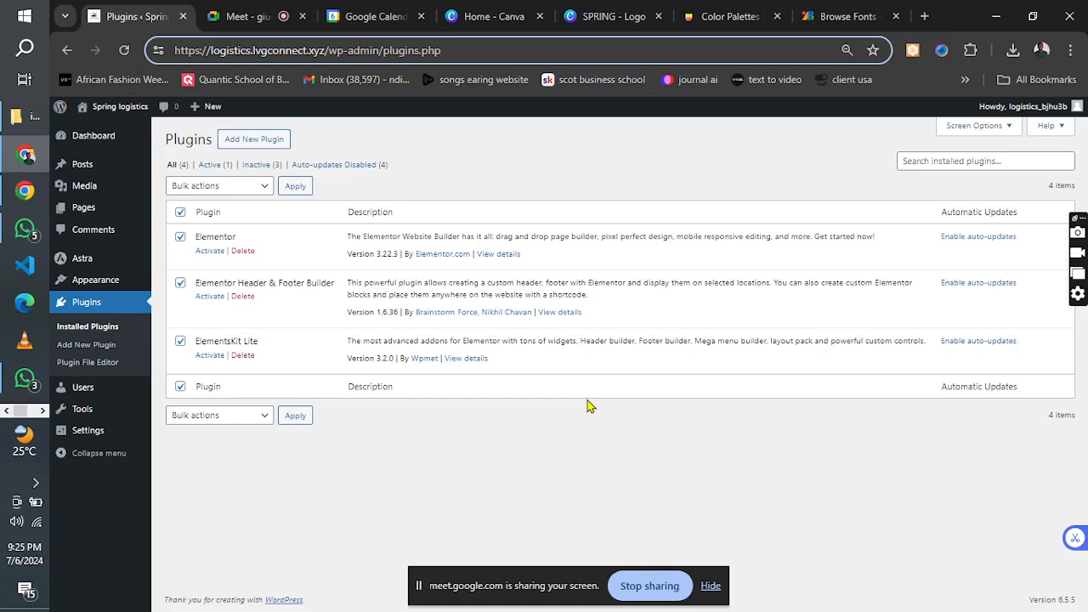
# Activate the selected Elementor, Elementor Header & Footer Builder and ElementsKit Lite plugins with a bulk action.
pyautogui.click(260, 187)
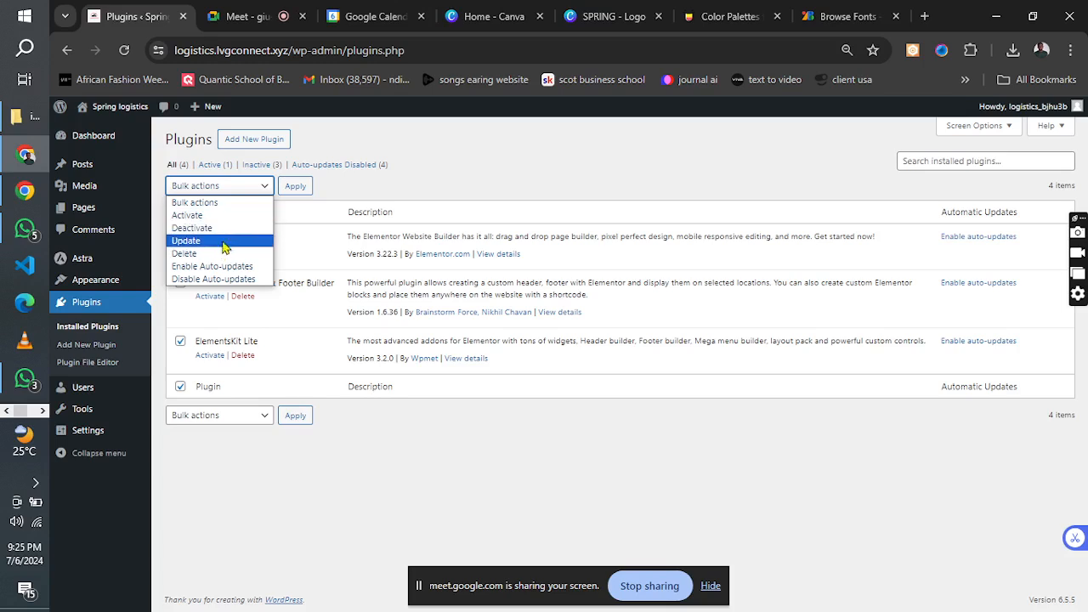
pyautogui.click(229, 216)
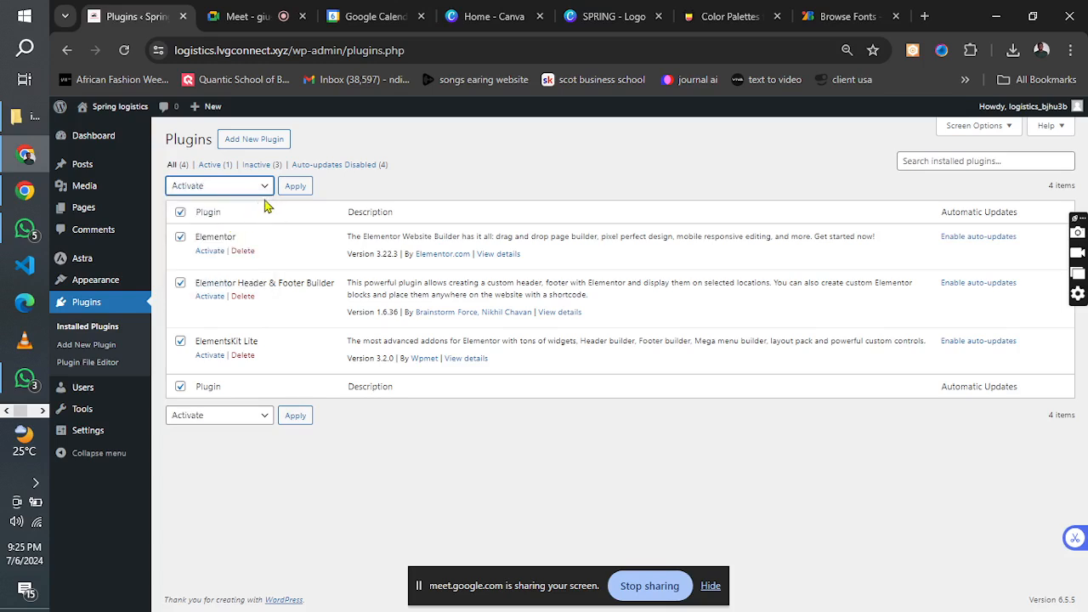
pyautogui.click(293, 189)
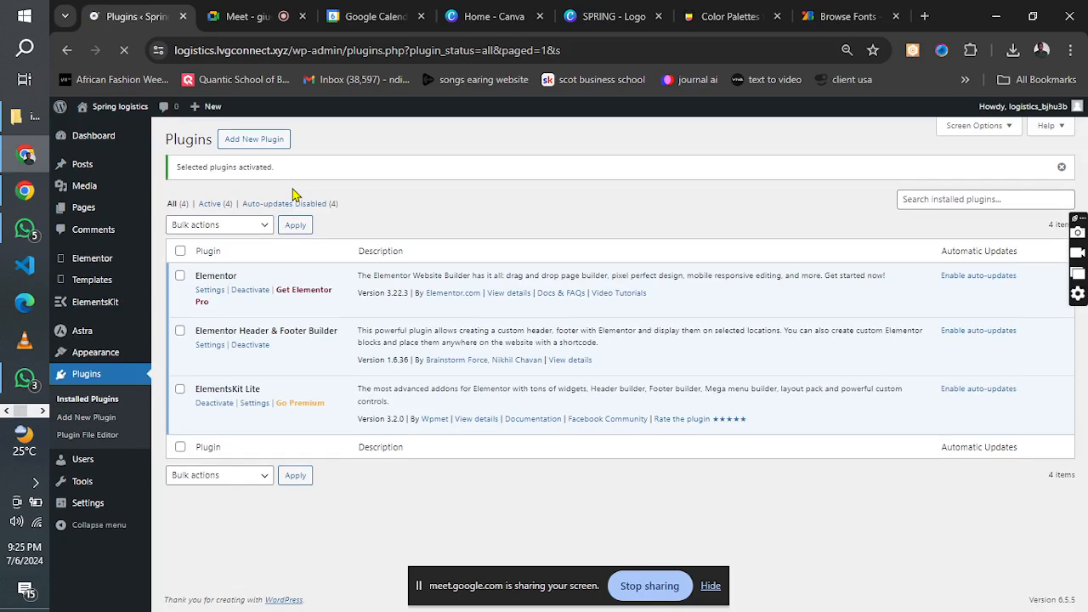
# In the Reading settings, keep Home as the static homepage with no posts page selected, and save the changes.
pyautogui.click(88, 505)
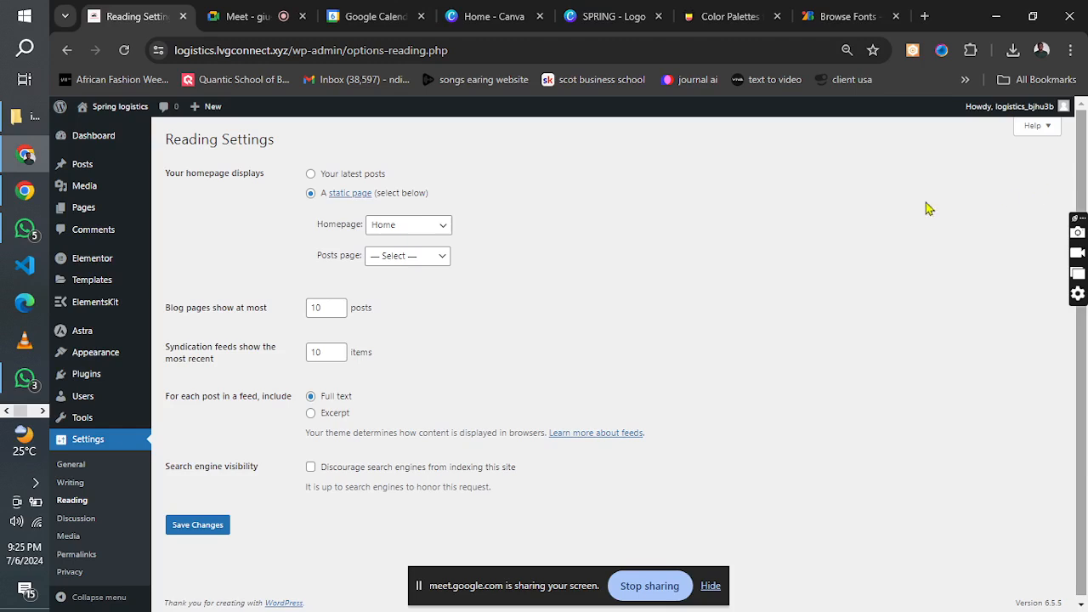
pyautogui.click(437, 225)
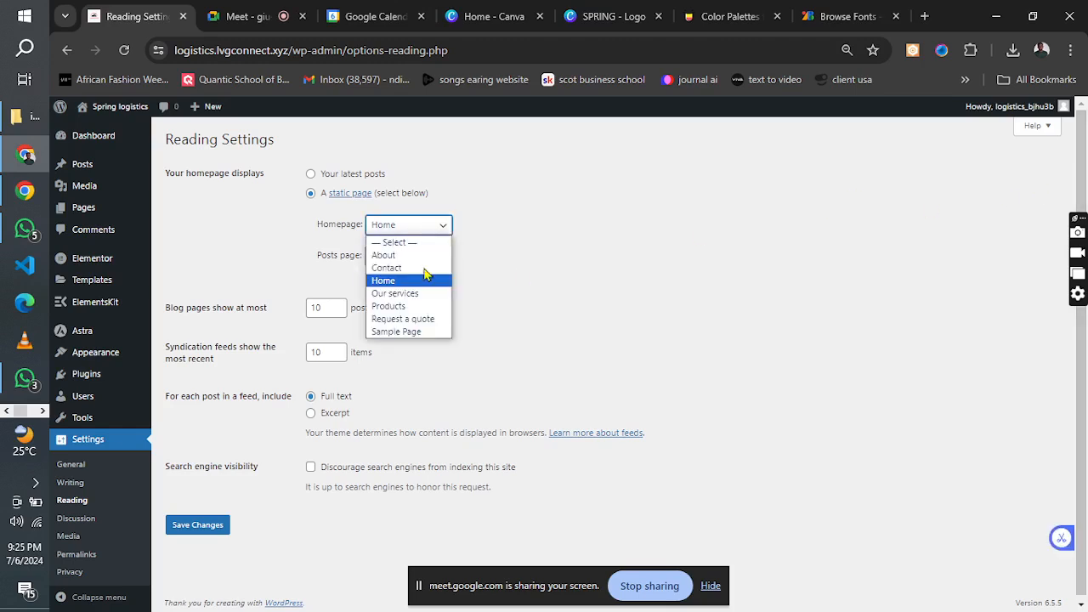
pyautogui.click(425, 278)
pyautogui.click(427, 257)
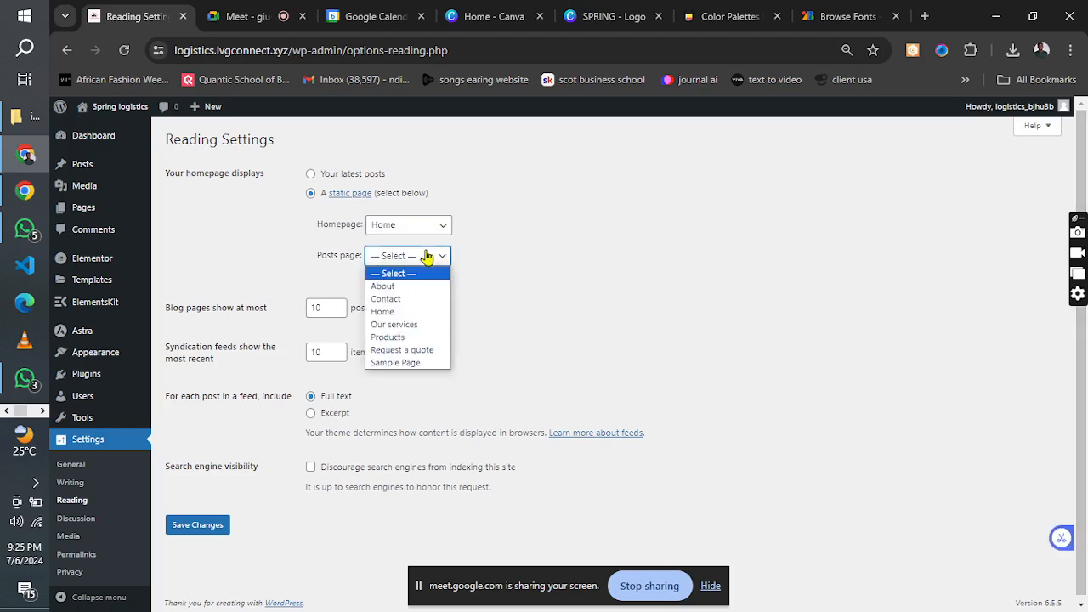
pyautogui.click(504, 266)
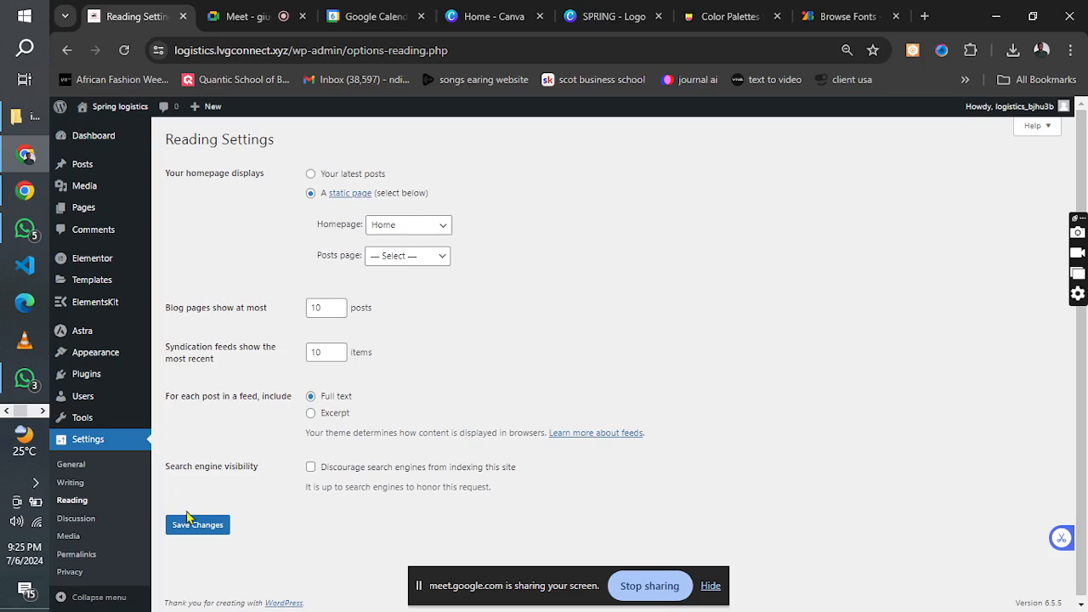
pyautogui.click(189, 526)
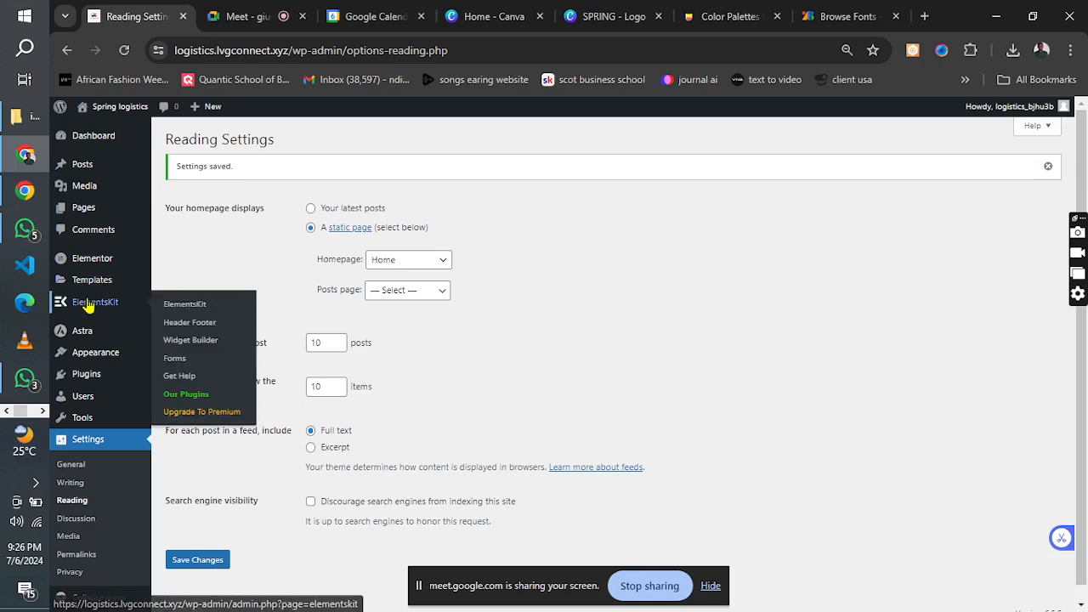
# Return to the installed plugins and open the settings of Elementor Header & Footer Builder.
pyautogui.click(71, 380)
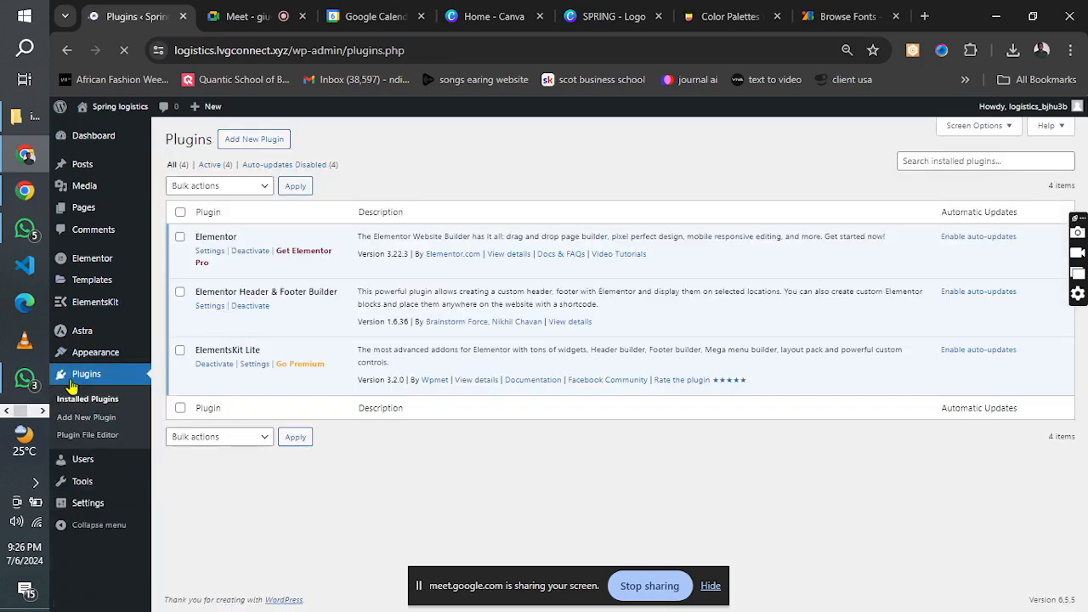
pyautogui.click(209, 307)
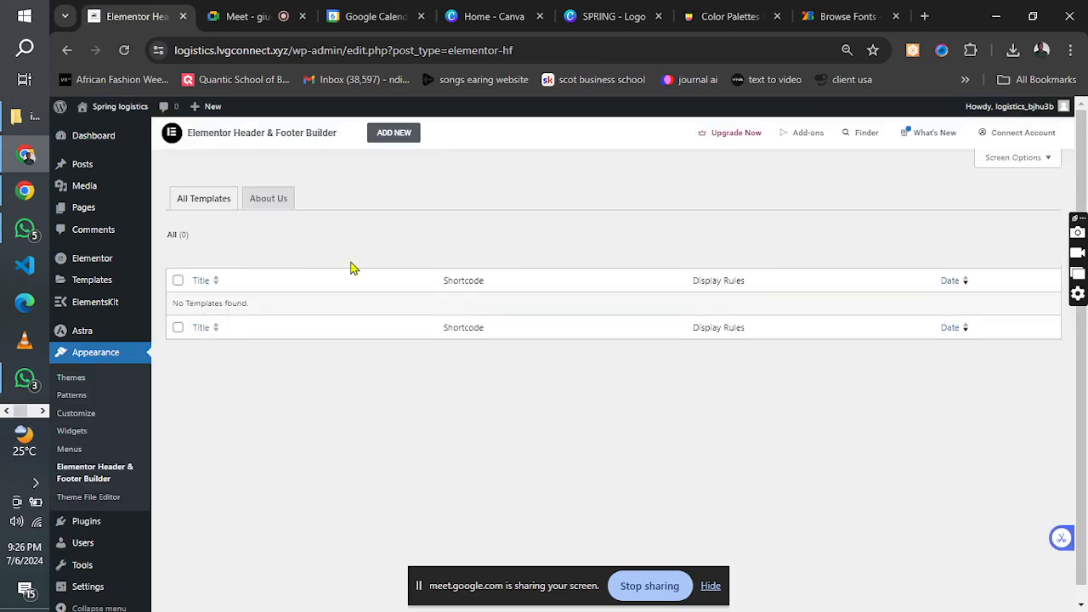
# Switch to the logistics project.png reference image, examine the header of the Transport & Logistics design, and return to WordPress.
pyautogui.click(42, 412)
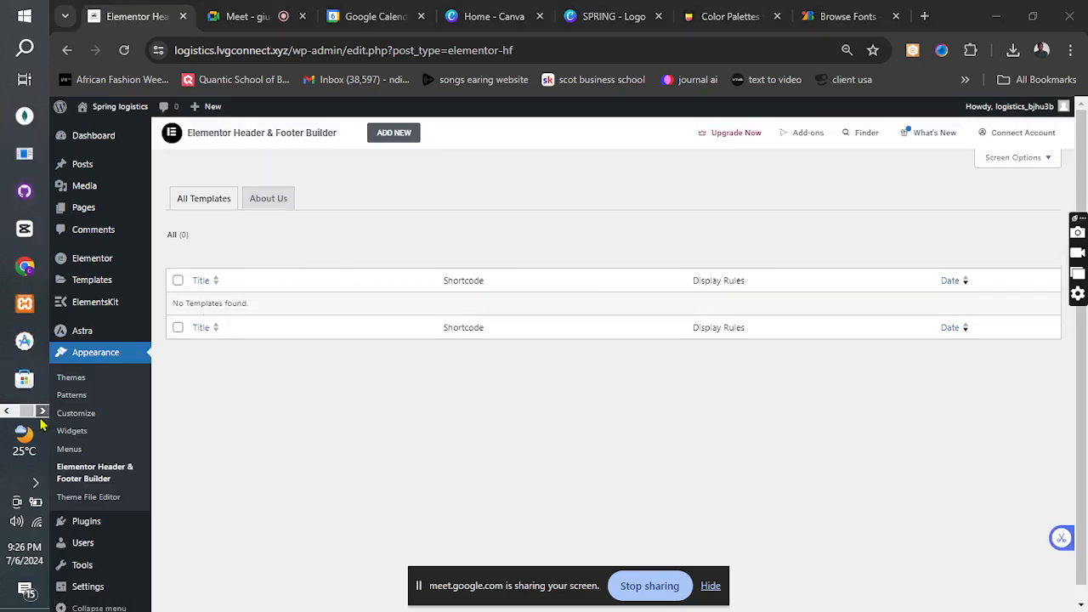
pyautogui.click(22, 202)
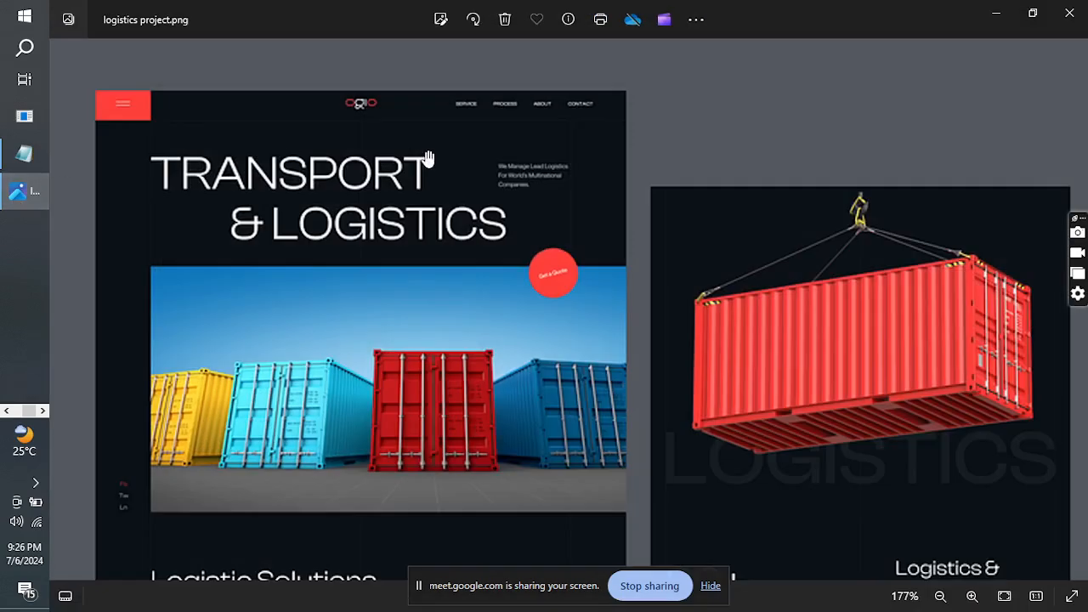
pyautogui.click(1033, 14)
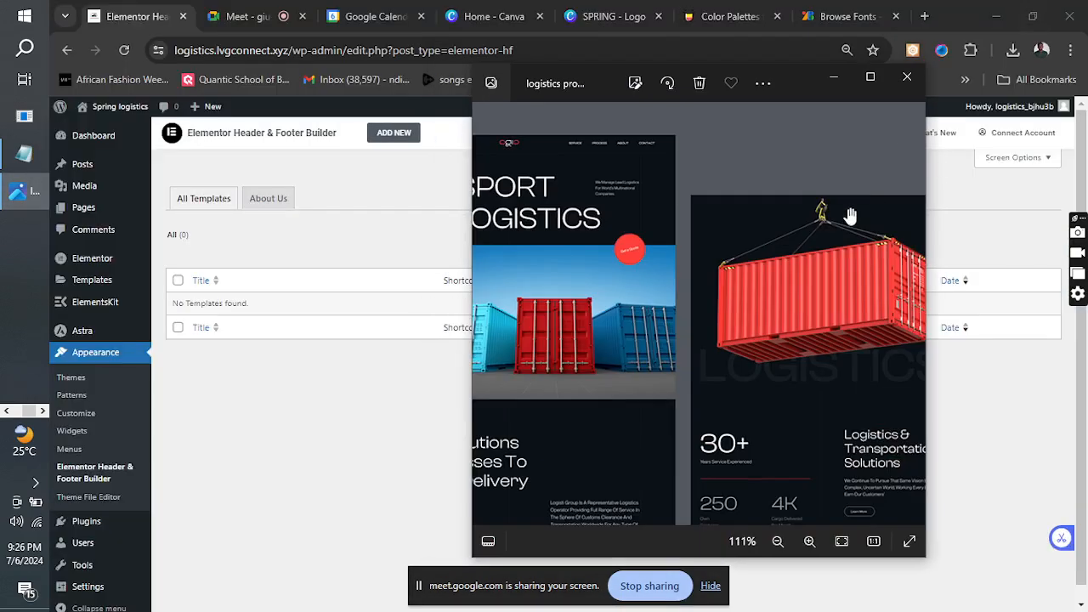
pyautogui.moveTo(638, 232); pyautogui.dragTo(783, 261)
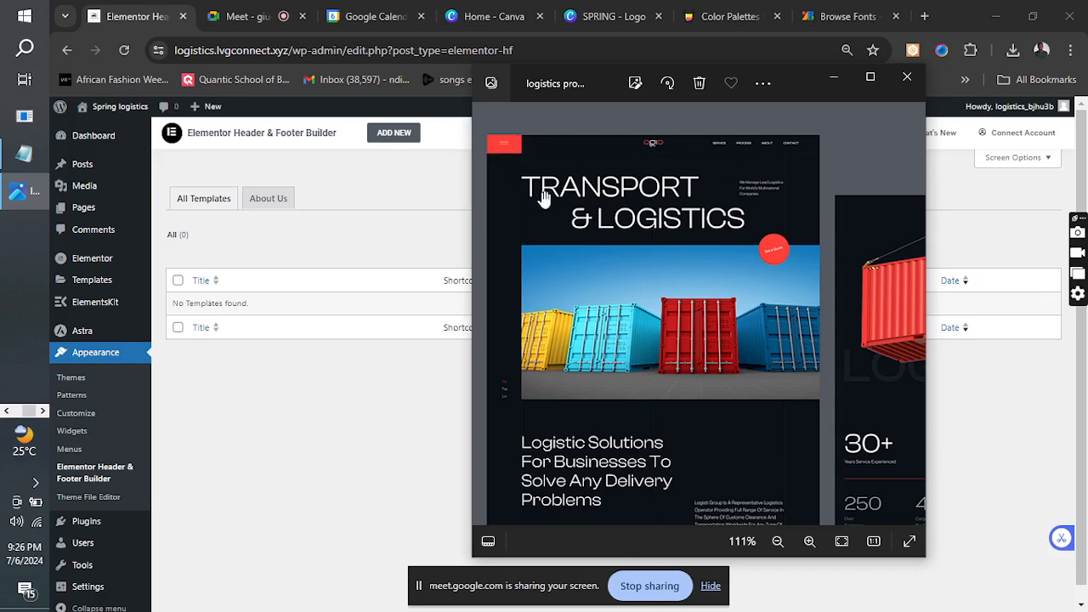
pyautogui.click(835, 78)
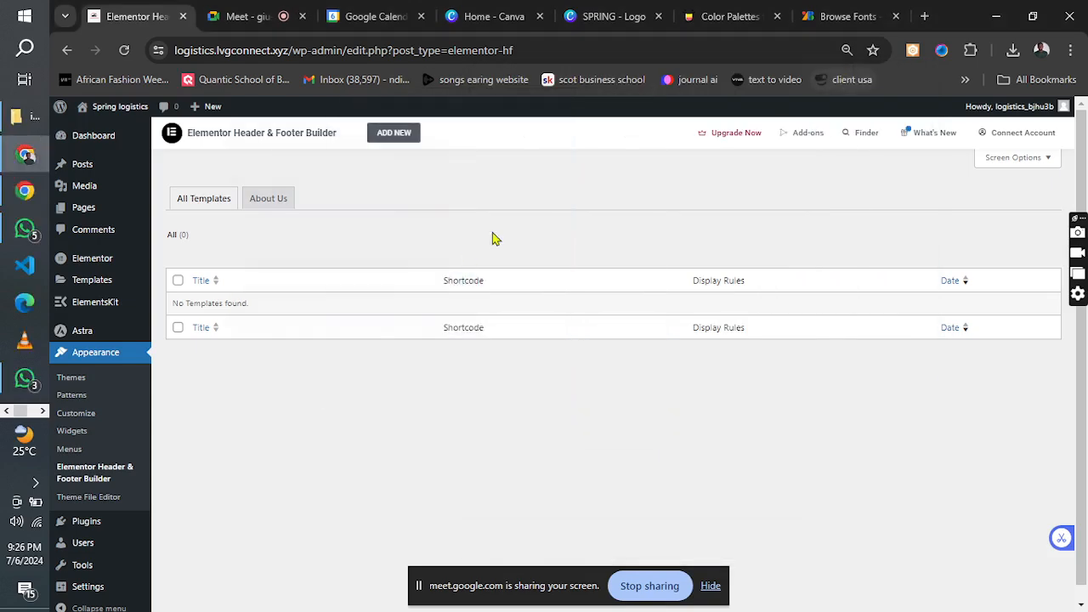
# Add a new header or footer template, skipping the introductory questionnaire, and title it "new header".
pyautogui.click(390, 138)
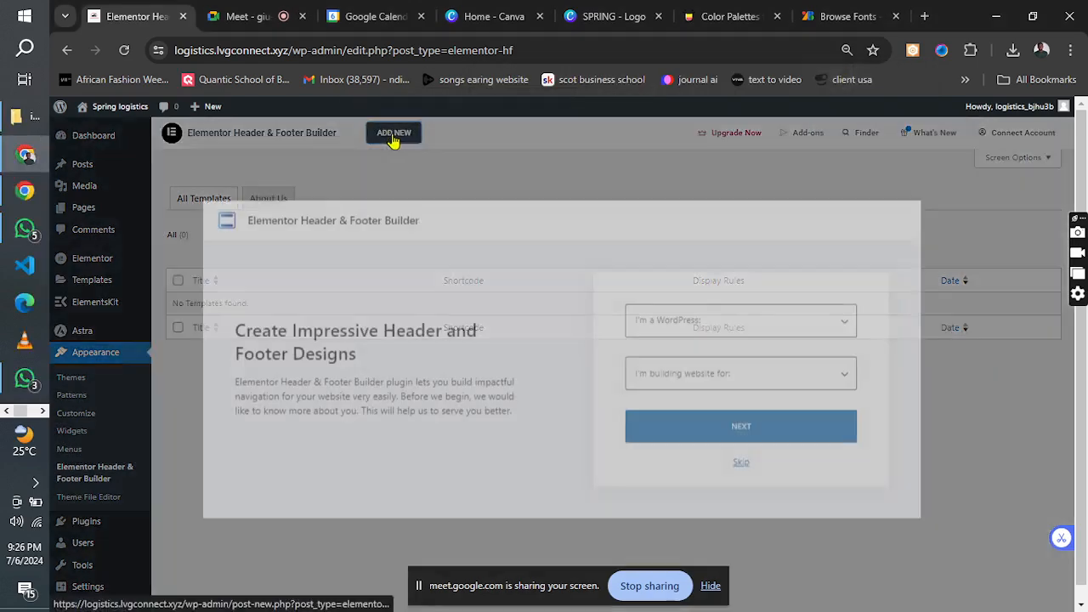
pyautogui.click(742, 465)
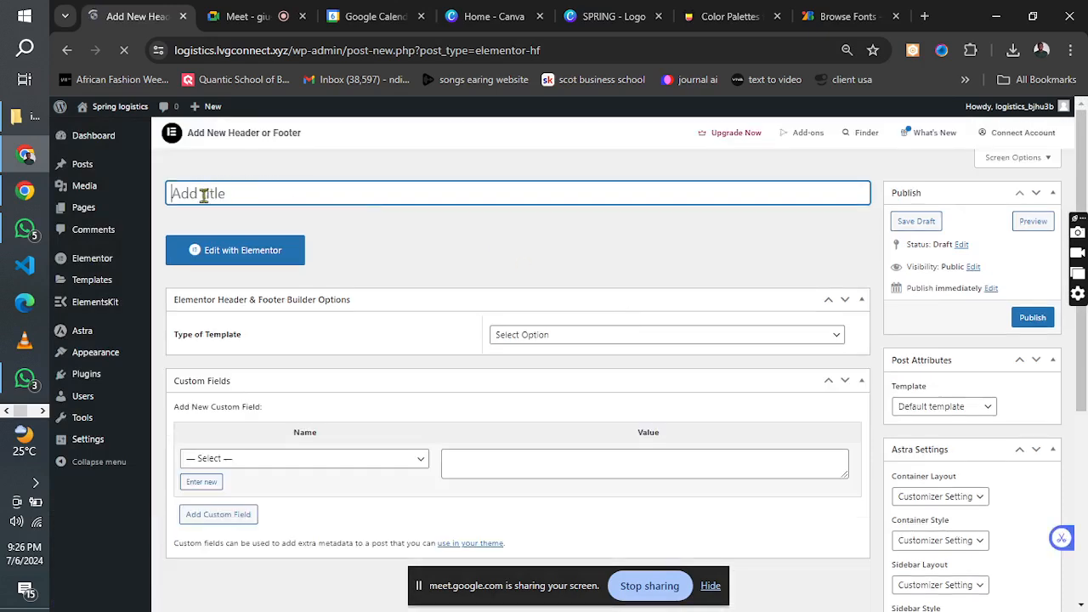
pyautogui.write('def')
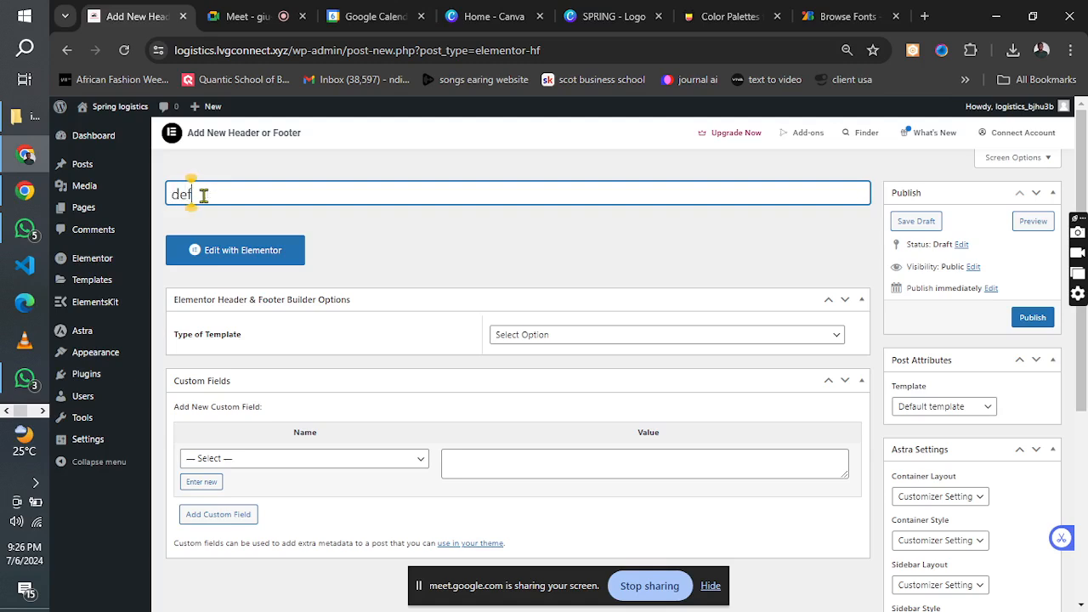
pyautogui.write('au')
pyautogui.press('BackSpace')
pyautogui.press('BackSpace')
pyautogui.press('BackSpace')
pyautogui.press('BackSpace')
pyautogui.press('BackSpace')
pyautogui.write('new header')
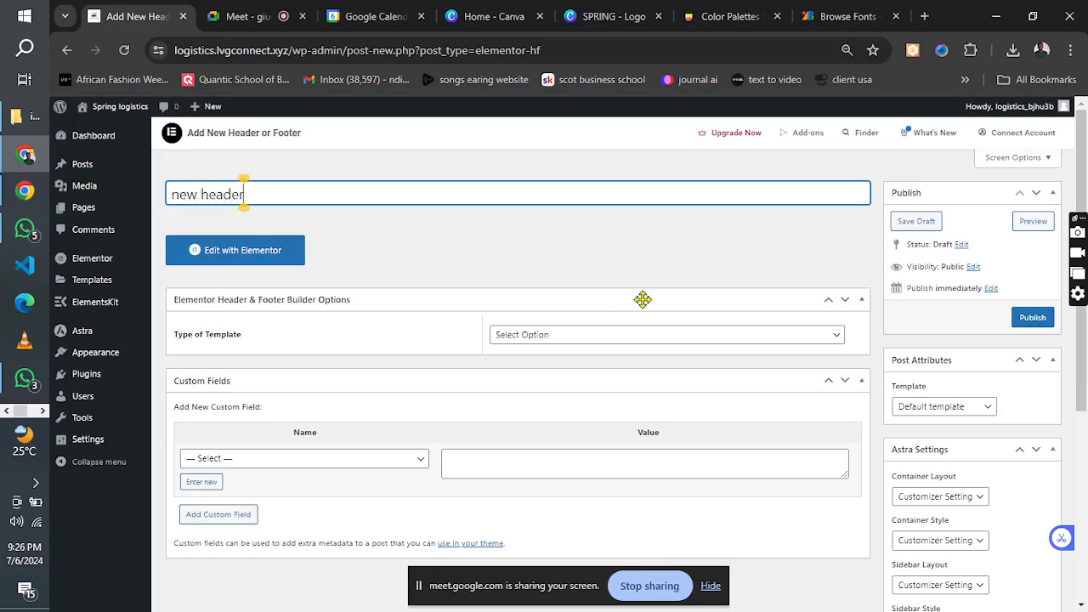
# Set the template type to Header, display it on the Entire Website, and set its user roles to All.
pyautogui.click(631, 335)
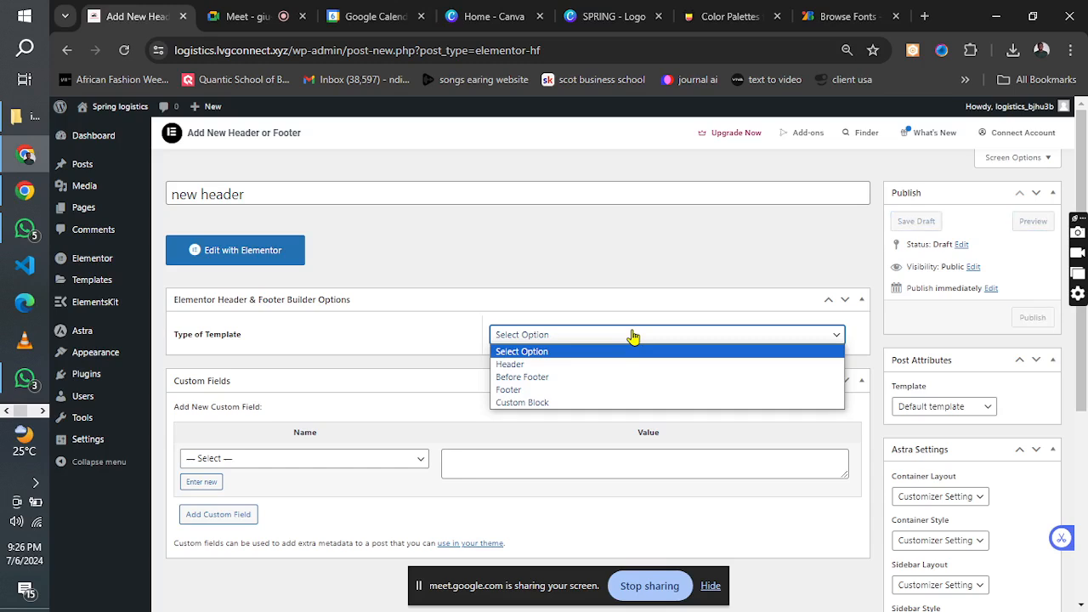
pyautogui.click(576, 365)
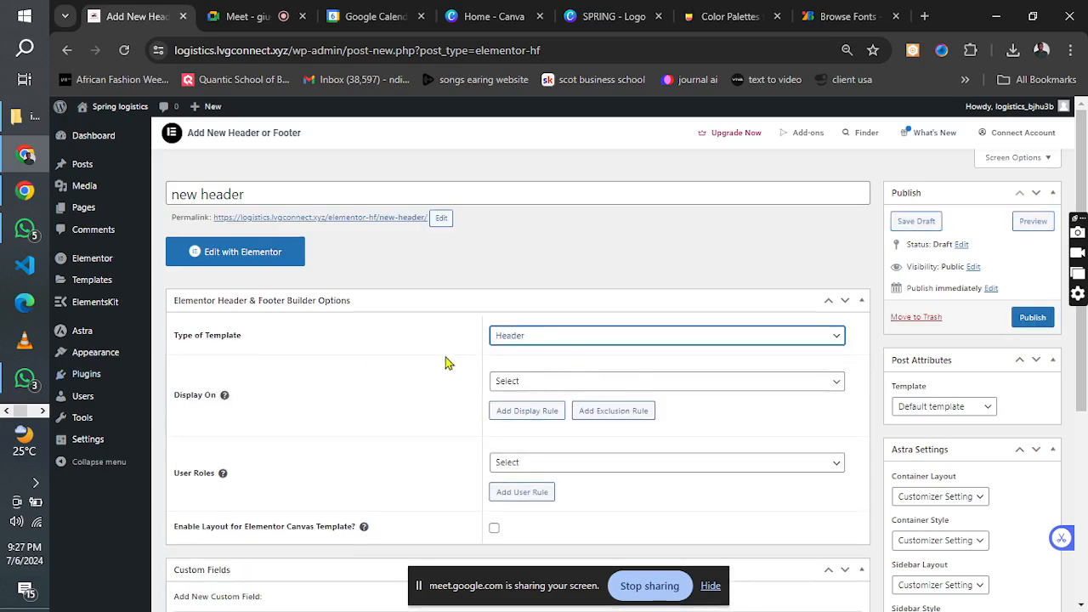
pyautogui.click(653, 381)
pyautogui.click(602, 156)
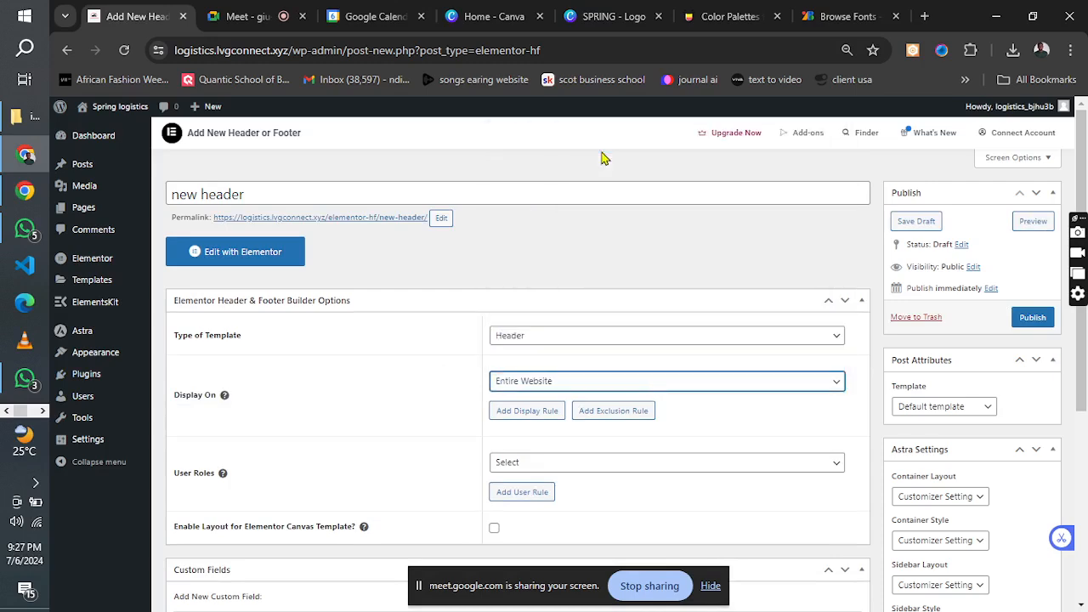
pyautogui.moveTo(1084, 194); pyautogui.dragTo(1084, 345)
pyautogui.click(694, 205)
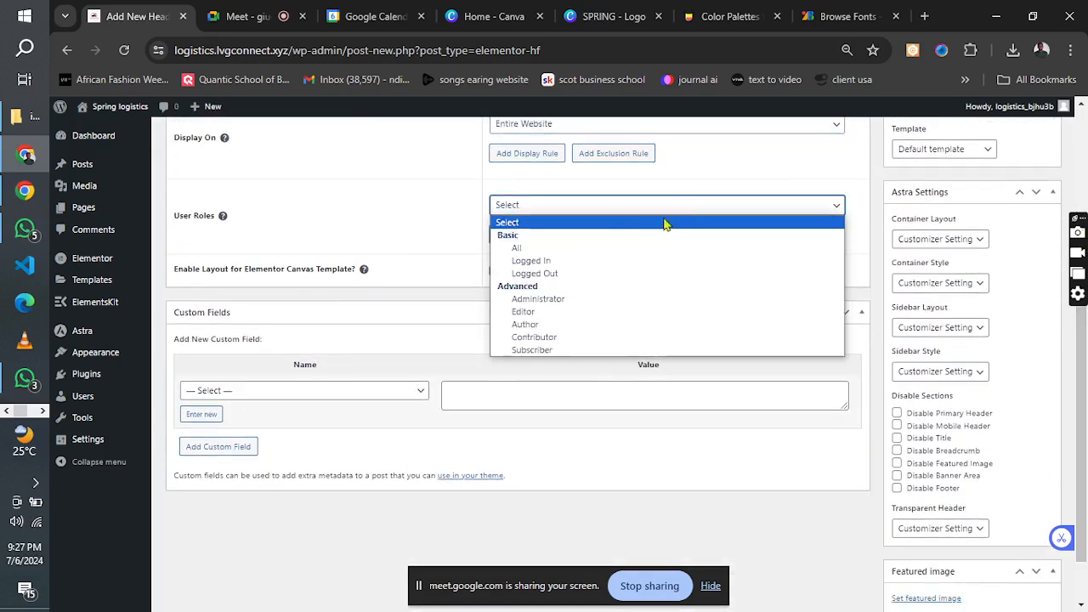
pyautogui.click(599, 251)
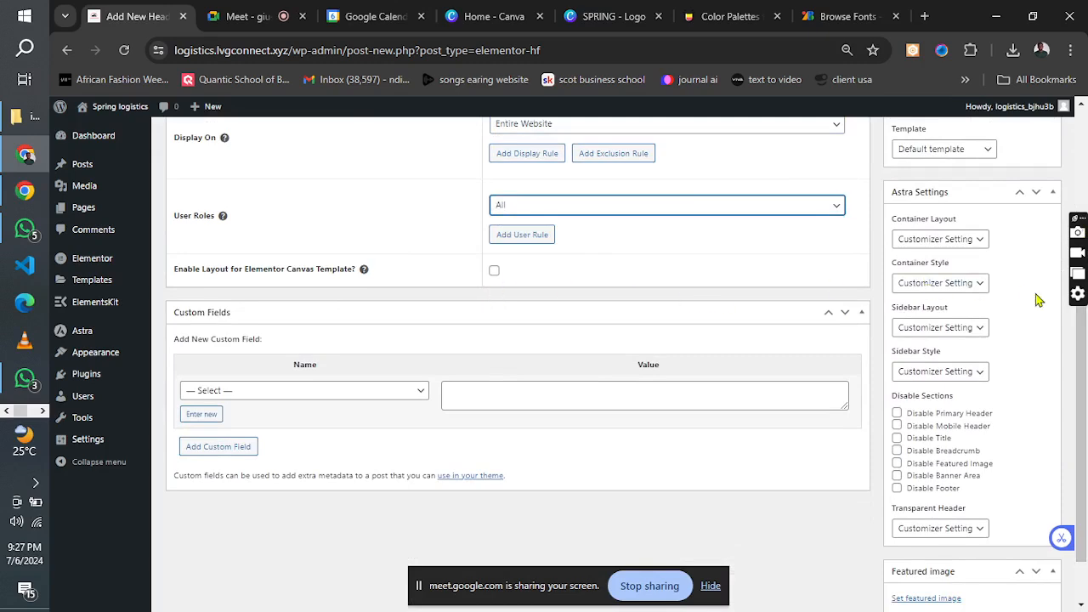
# Publish the new header template and open it for editing in Elementor.
pyautogui.moveTo(1084, 352); pyautogui.dragTo(1081, 188)
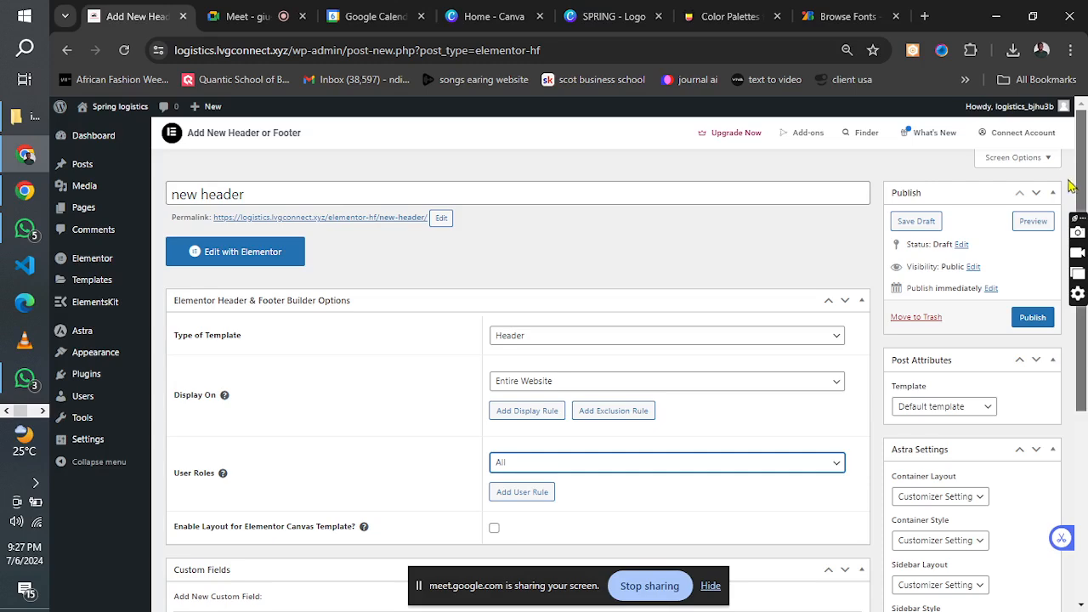
pyautogui.click(1028, 319)
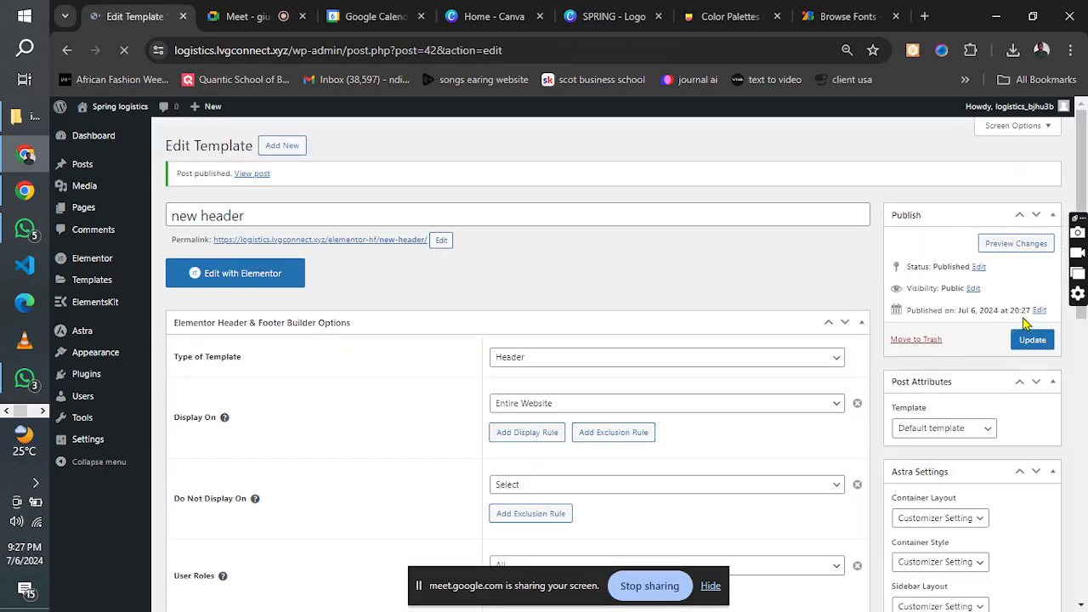
pyautogui.click(208, 295)
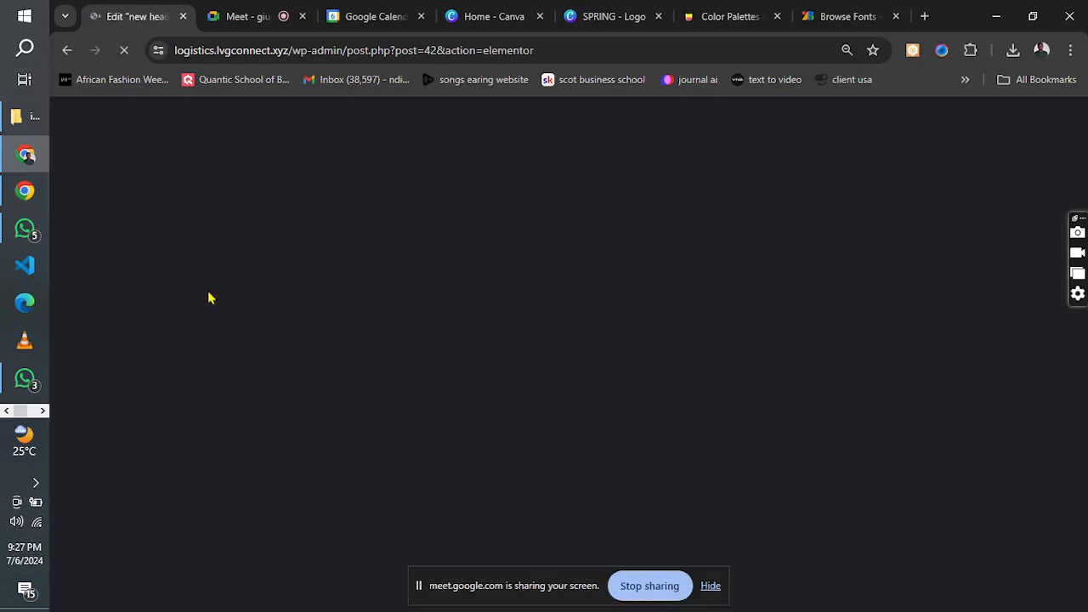
# Bring up the logistics reference image again to review its header layout, and return to the Elementor editor.
pyautogui.click(43, 412)
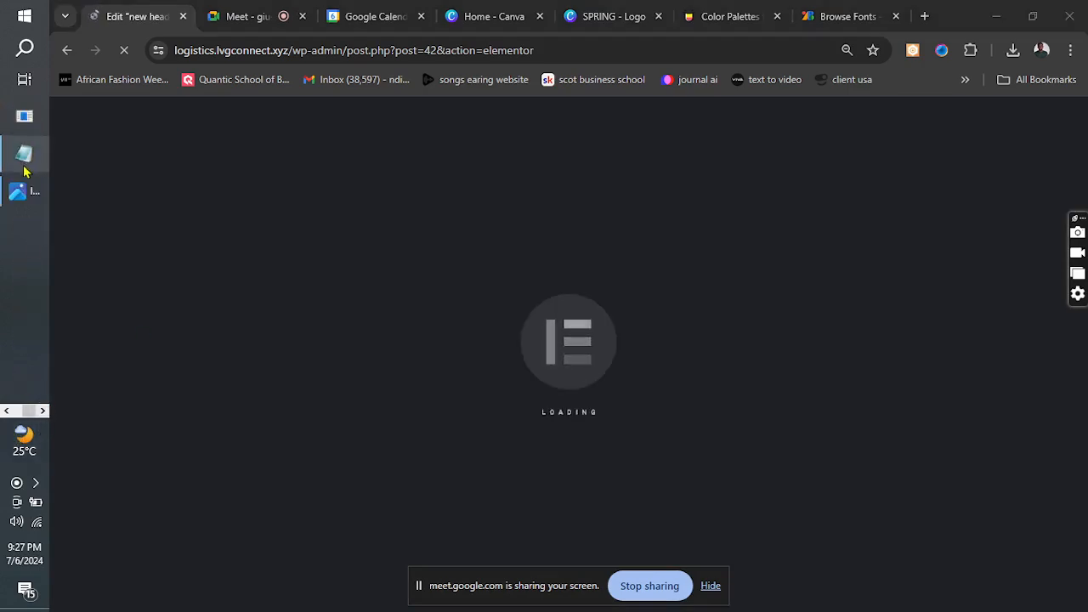
pyautogui.click(19, 194)
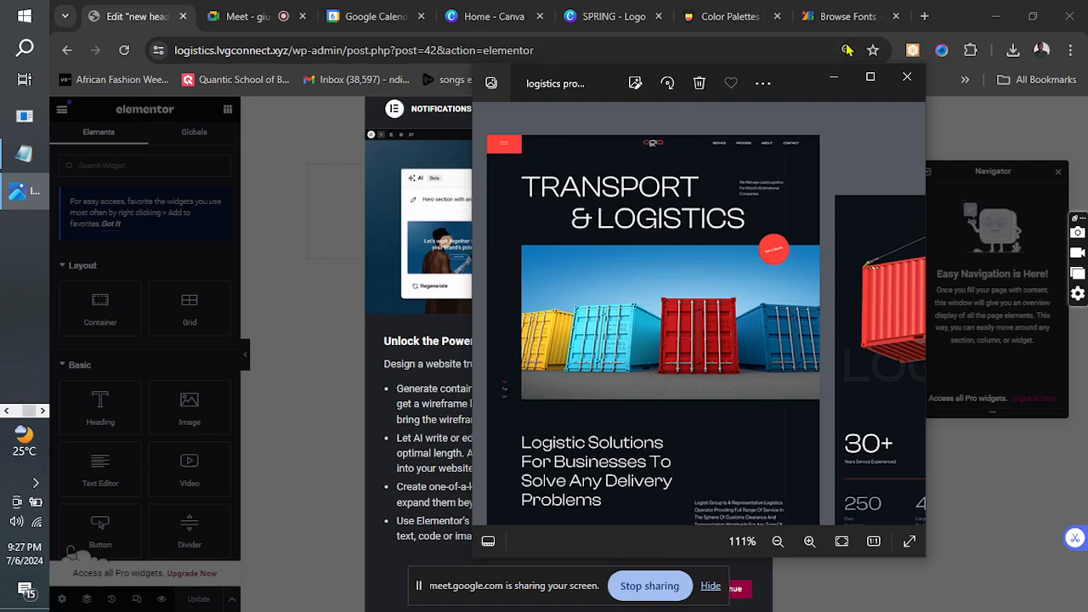
pyautogui.click(834, 79)
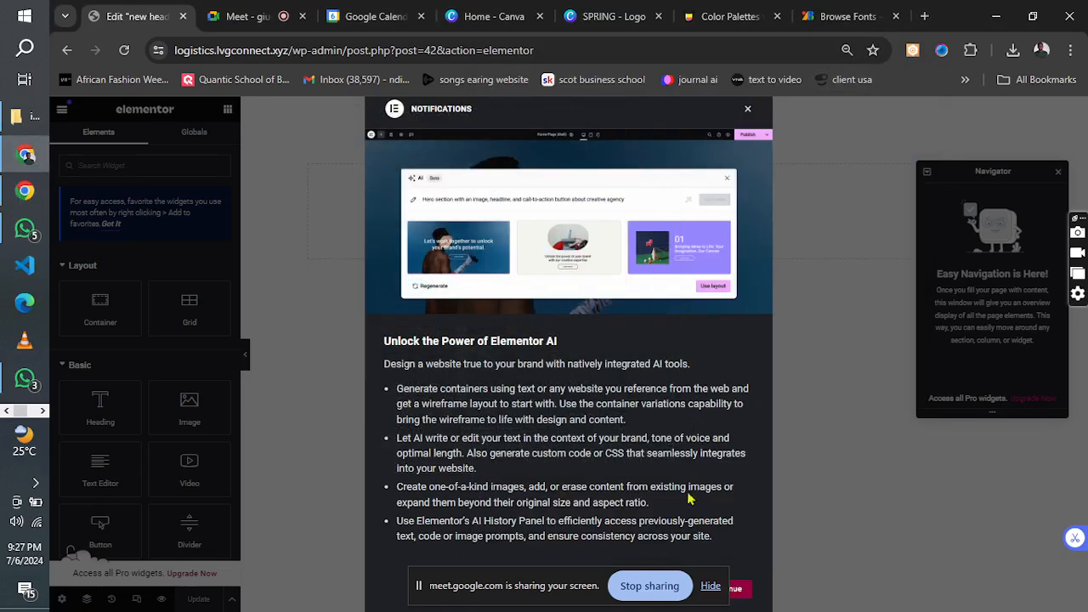
# Dismiss the Elementor AI notification and close the Navigator, moving the screen-sharing bar out of the way.
pyautogui.moveTo(444, 579); pyautogui.dragTo(207, 573)
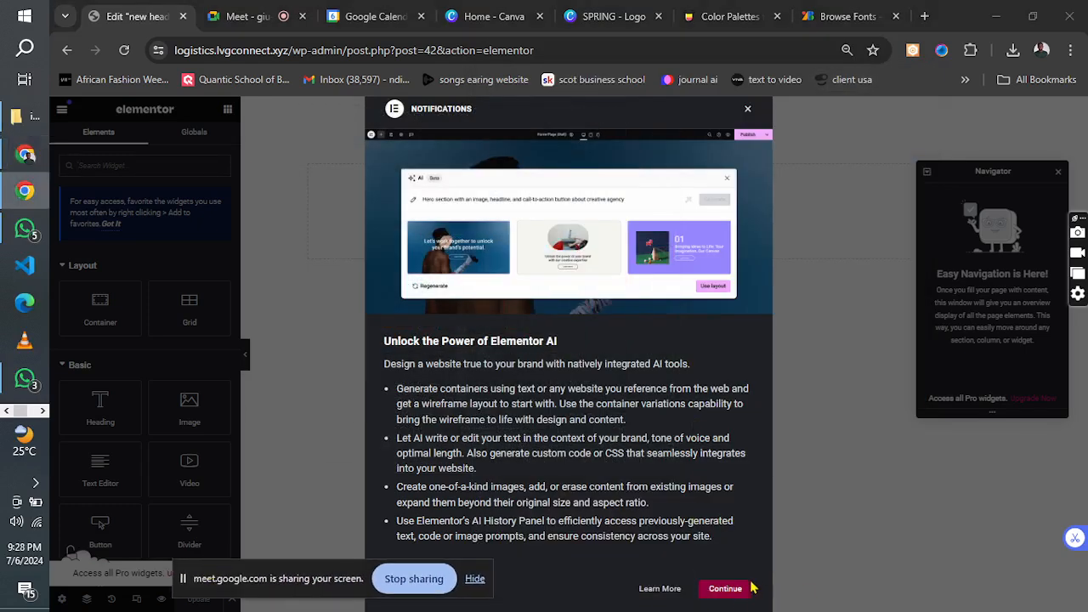
pyautogui.click(725, 589)
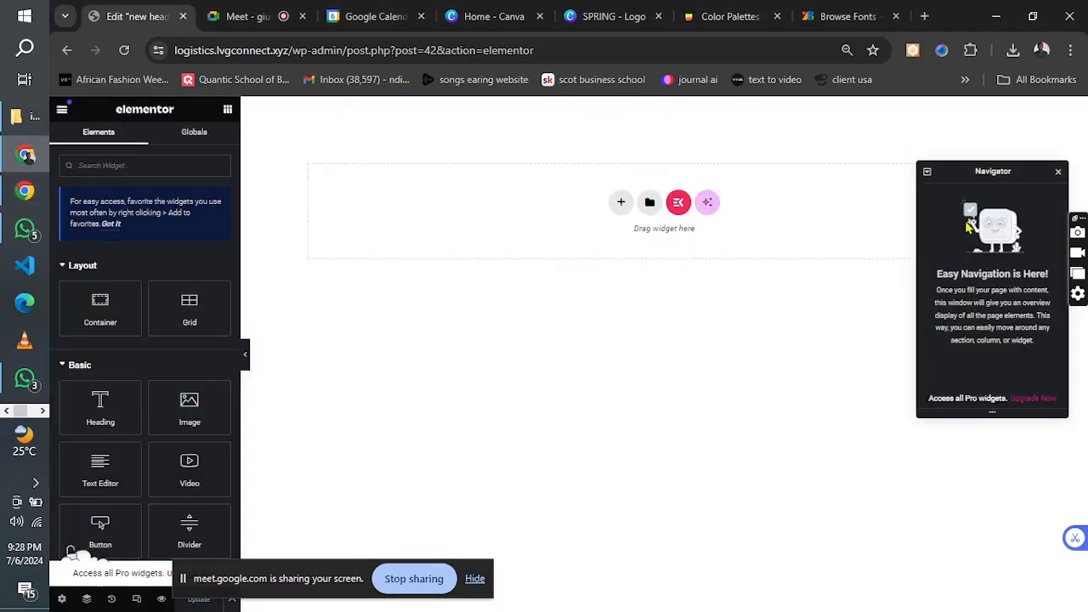
pyautogui.click(1060, 174)
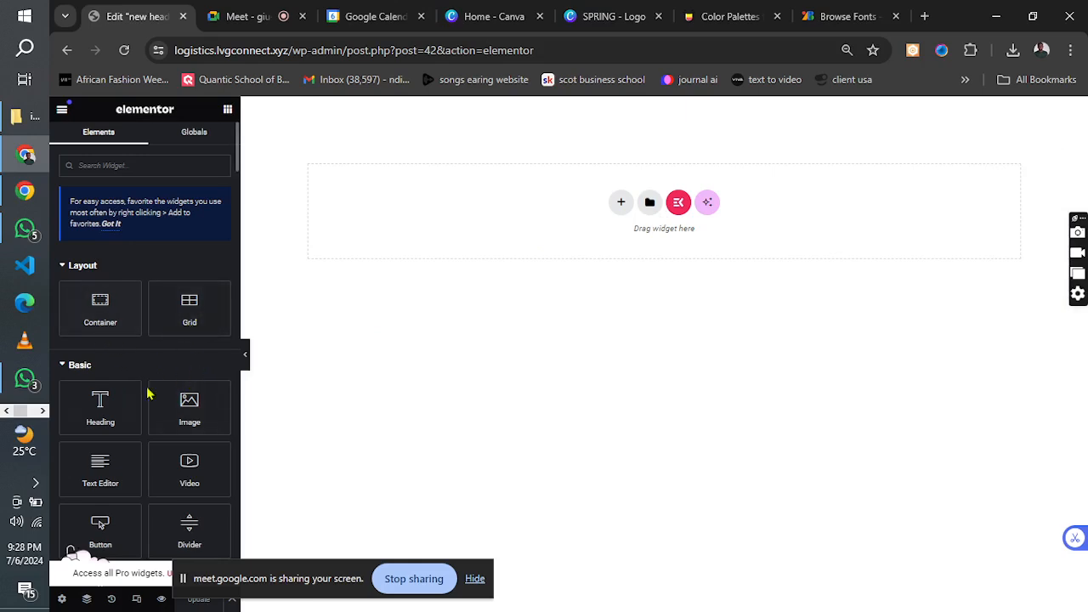
# Use the Finder to search for "plugin" and go to the site's Plugins page.
pyautogui.hotkey('ctrl', 'e')
pyautogui.write('plu')
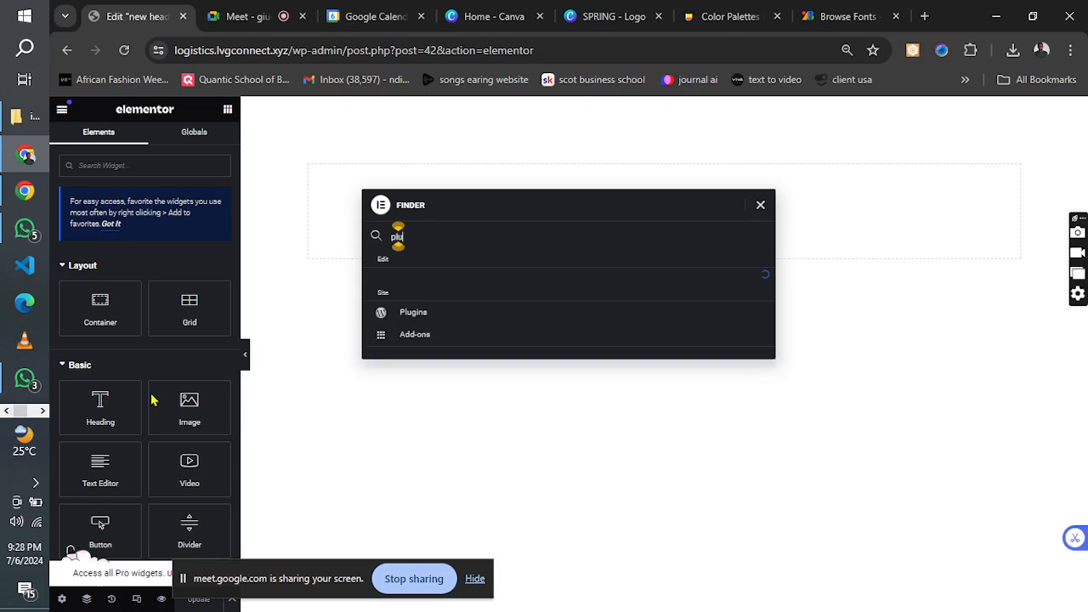
pyautogui.write('gin')
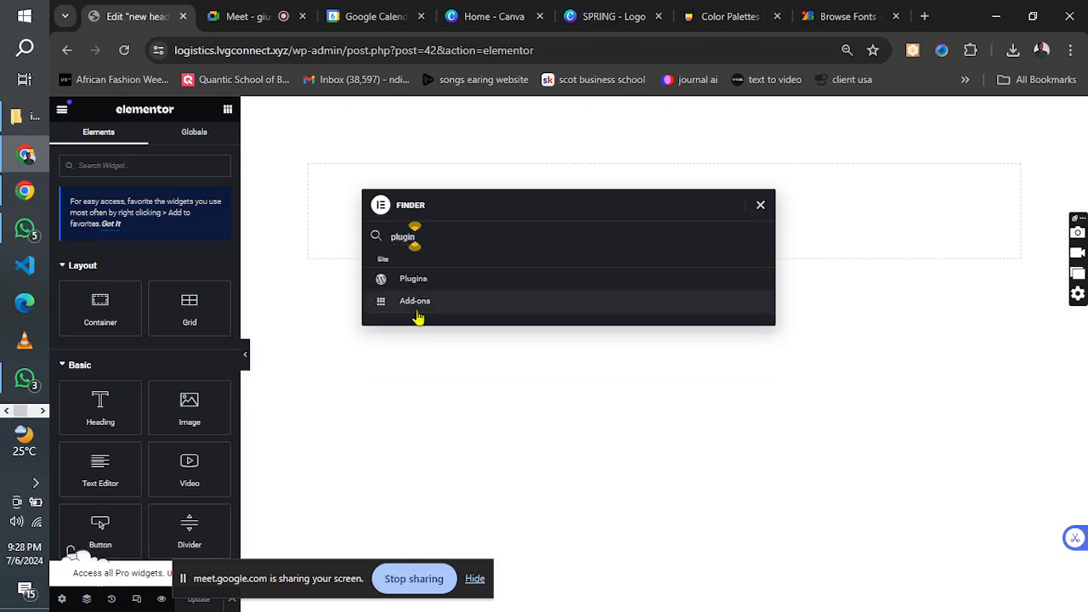
pyautogui.click(421, 286)
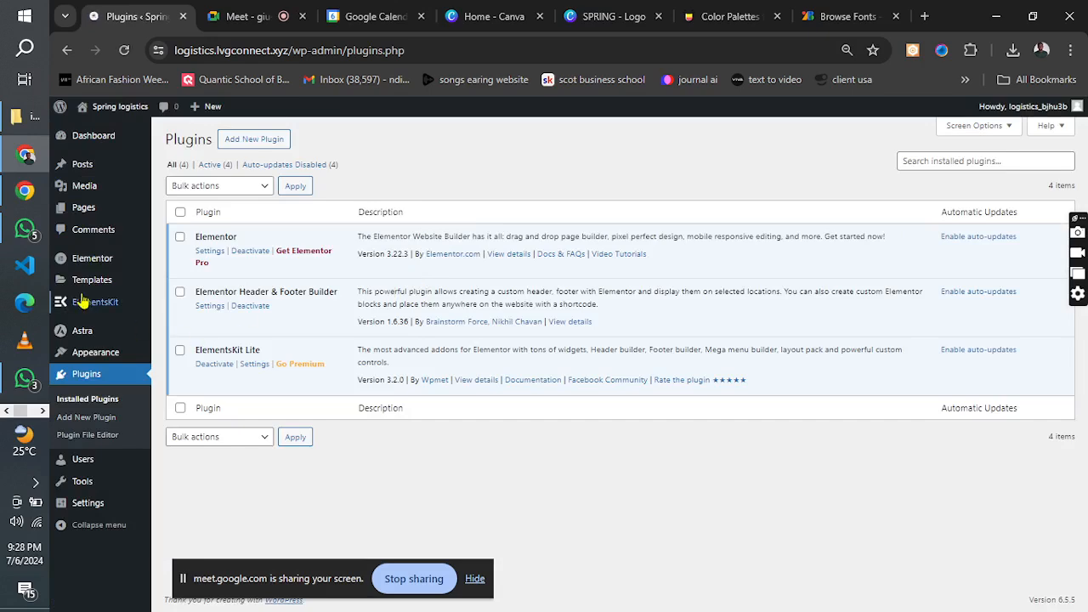
# In Elementor's feature settings, set Flexbox Container to Inactive and confirm the deactivation.
pyautogui.click(95, 269)
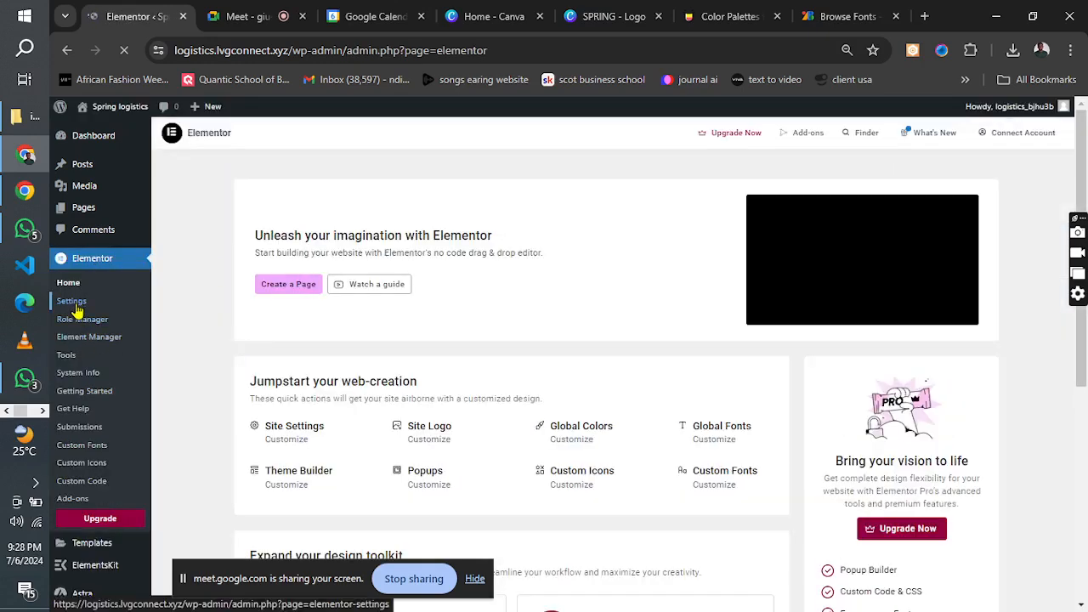
pyautogui.click(73, 304)
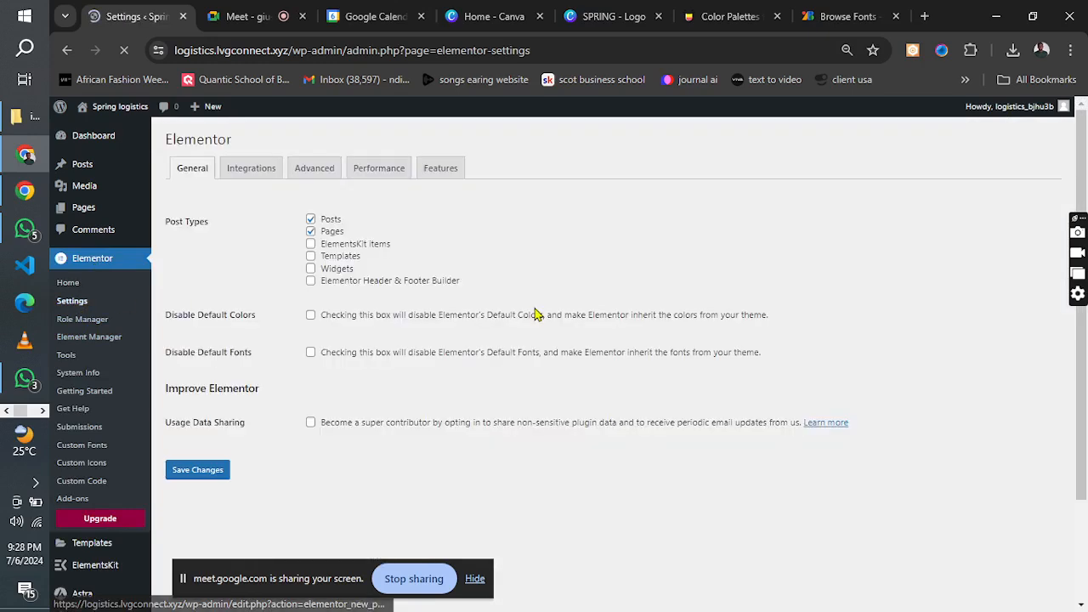
pyautogui.click(441, 185)
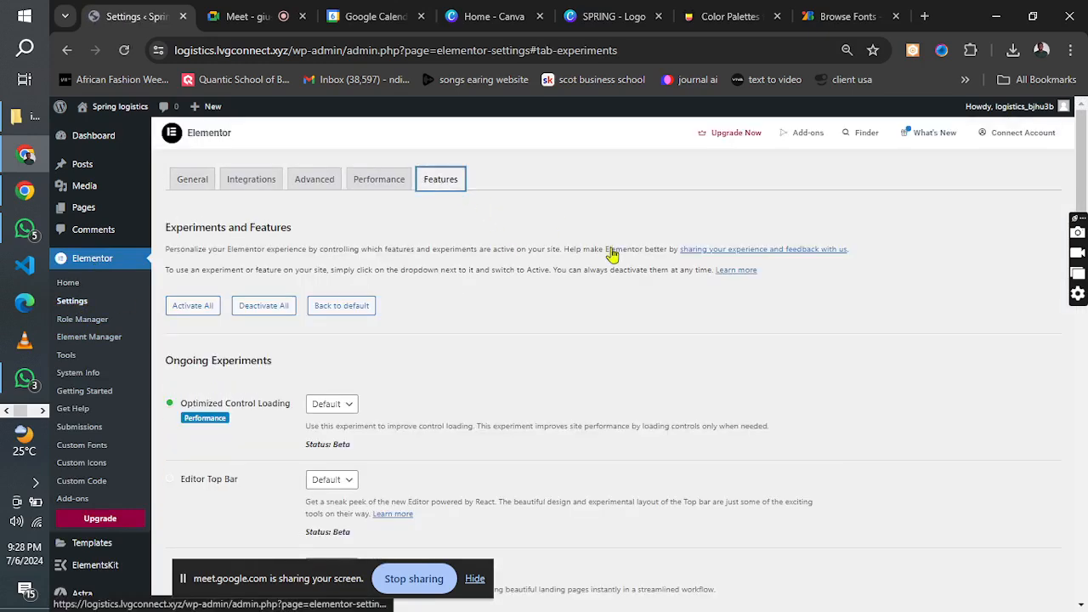
pyautogui.moveTo(1084, 151); pyautogui.dragTo(1085, 436)
pyautogui.click(333, 307)
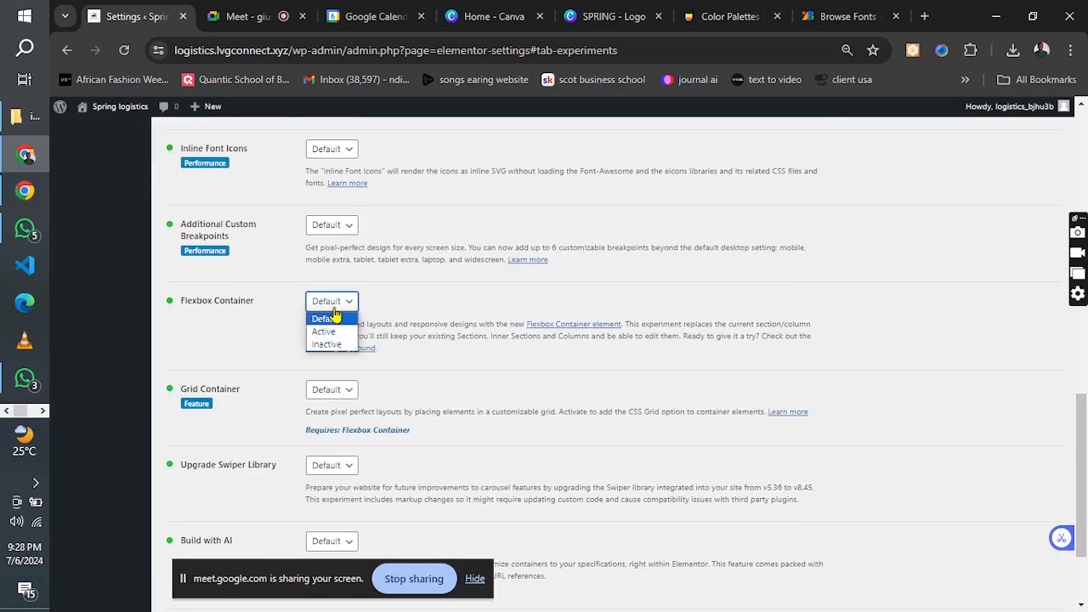
pyautogui.click(327, 344)
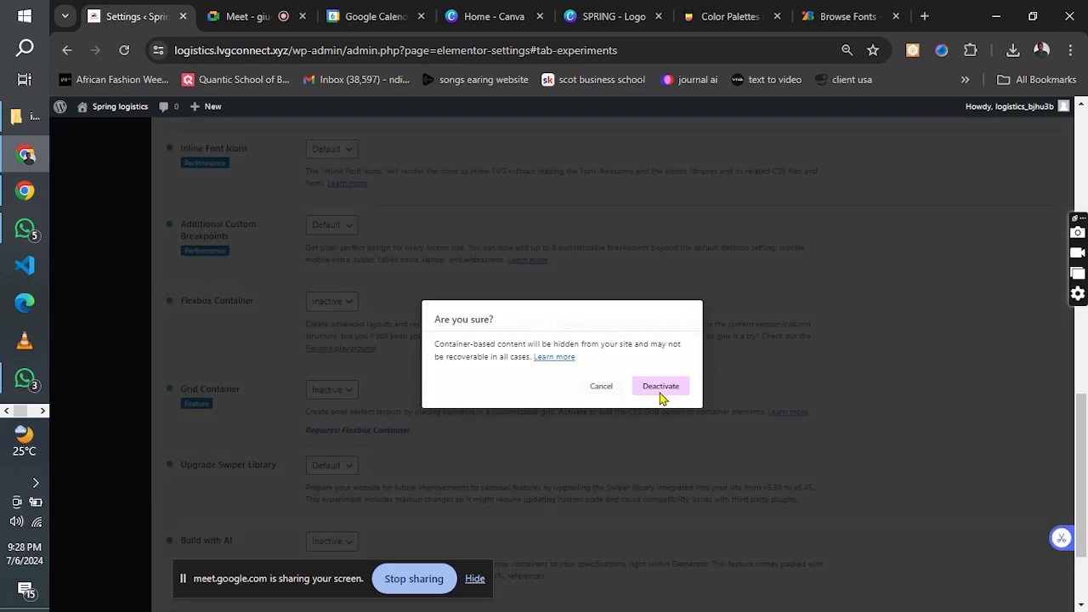
pyautogui.click(660, 388)
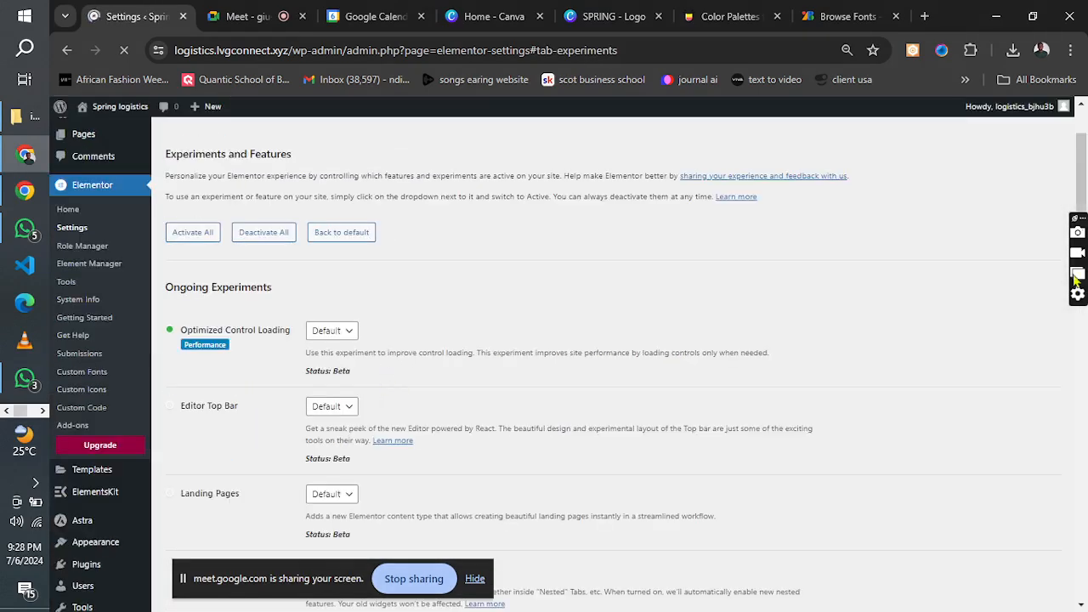
# Set the Grid Container feature to Inactive and save the Elementor settings.
pyautogui.moveTo(1086, 187); pyautogui.dragTo(1084, 459)
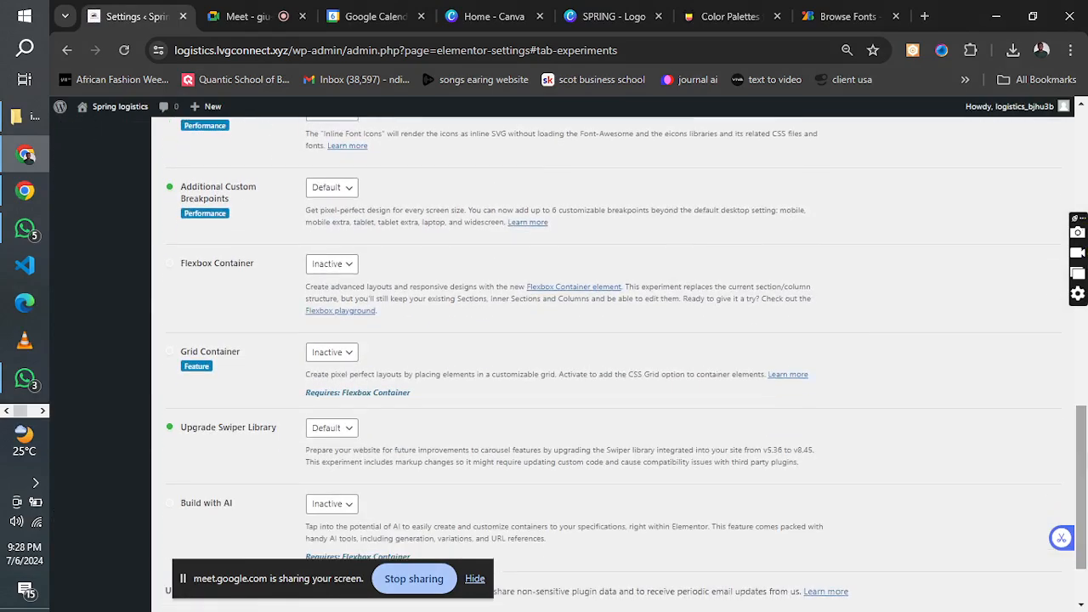
pyautogui.click(349, 359)
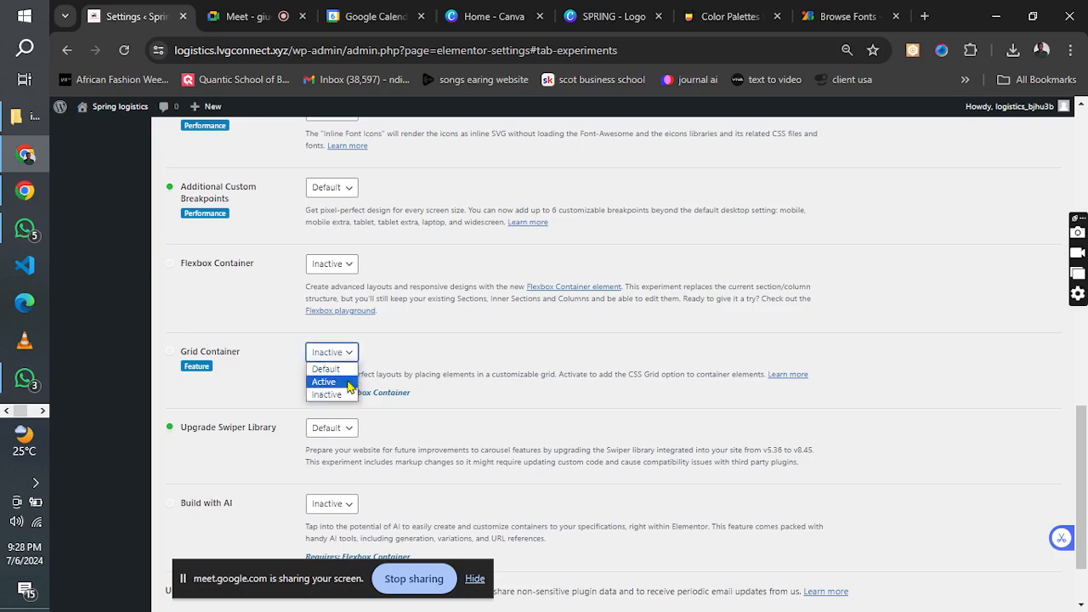
pyautogui.click(337, 394)
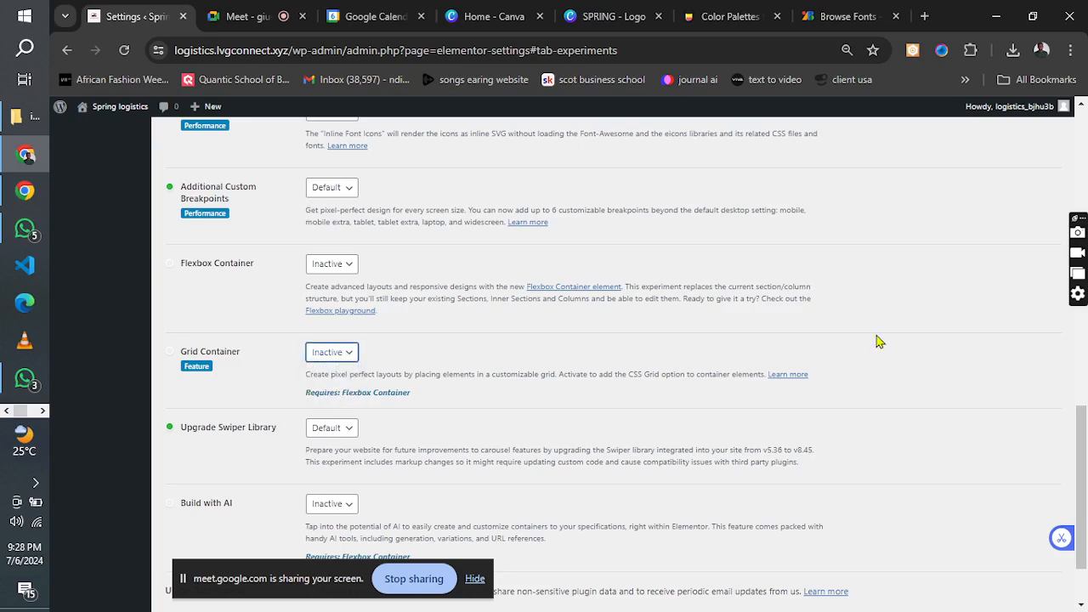
pyautogui.scroll(-2, 1082, 429)
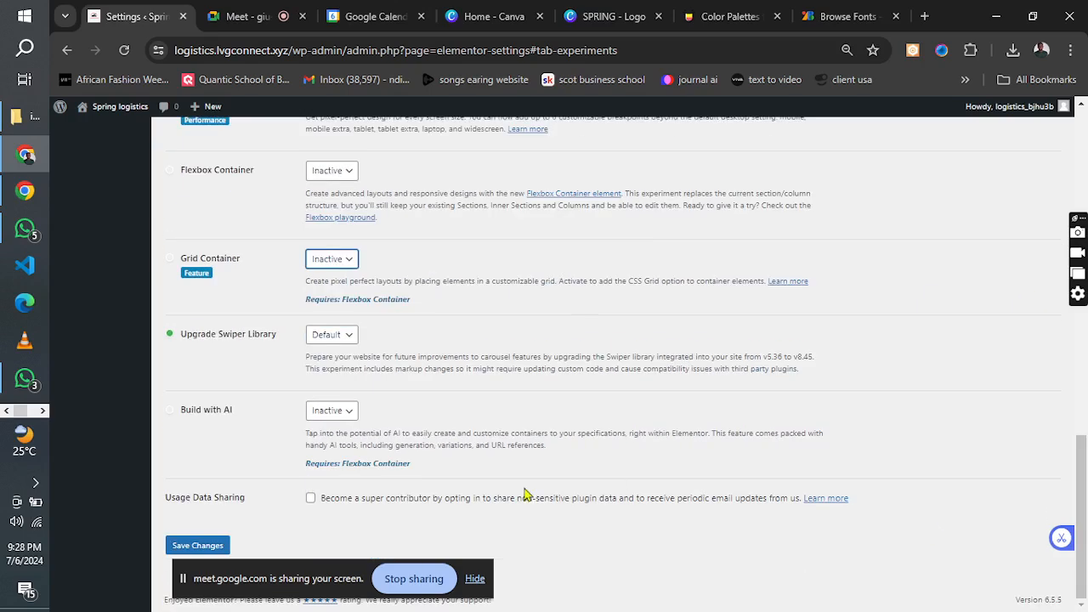
pyautogui.click(192, 548)
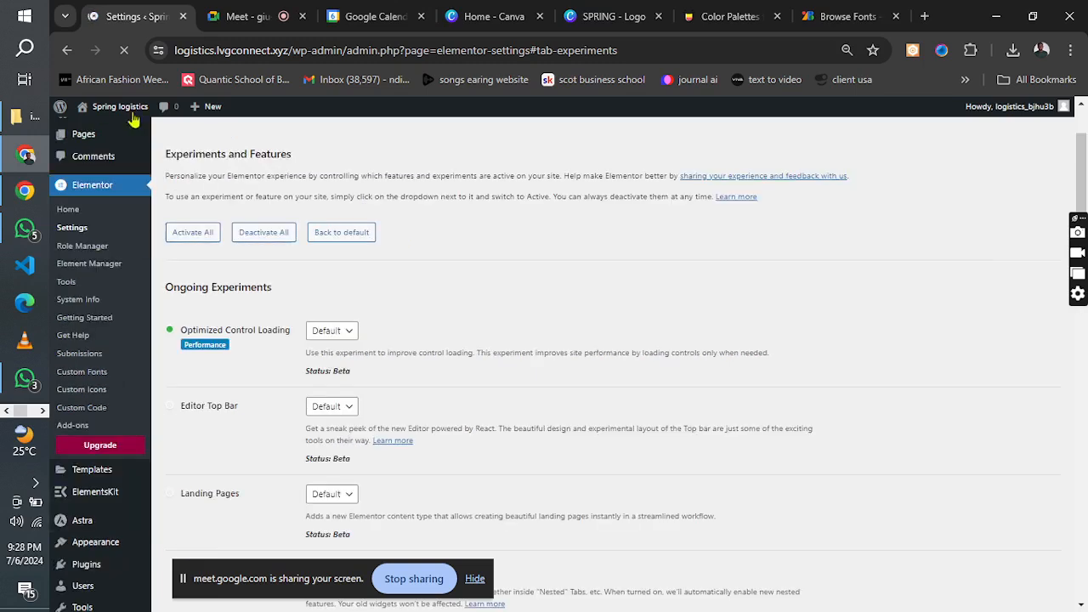
# Go to the Elementor Header & Footer Builder templates and reopen "new header" for editing in Elementor.
pyautogui.moveTo(103, 502)
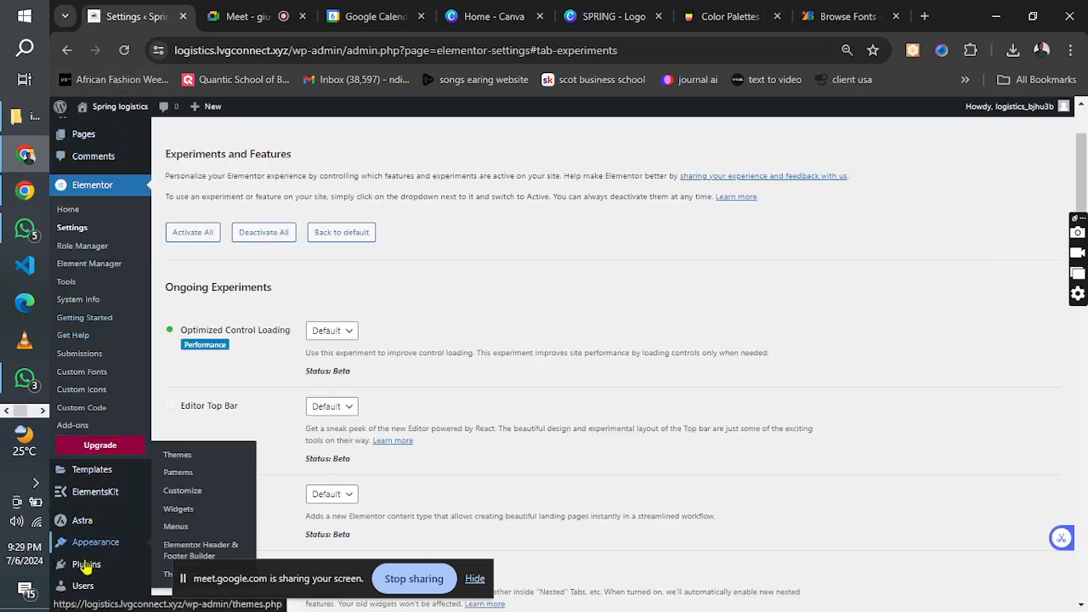
pyautogui.moveTo(85, 568)
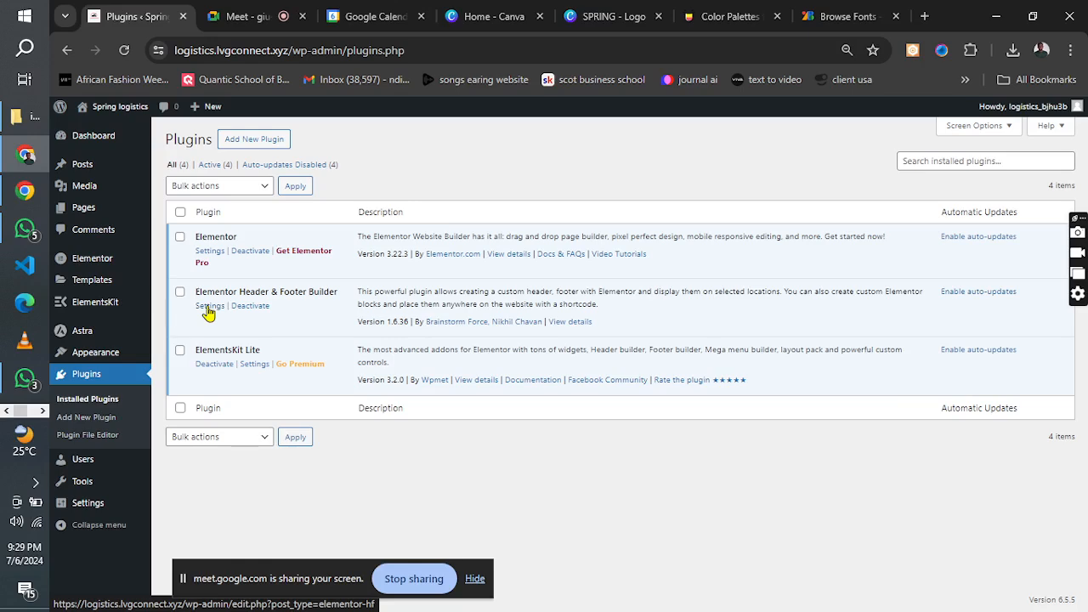
pyautogui.click(209, 308)
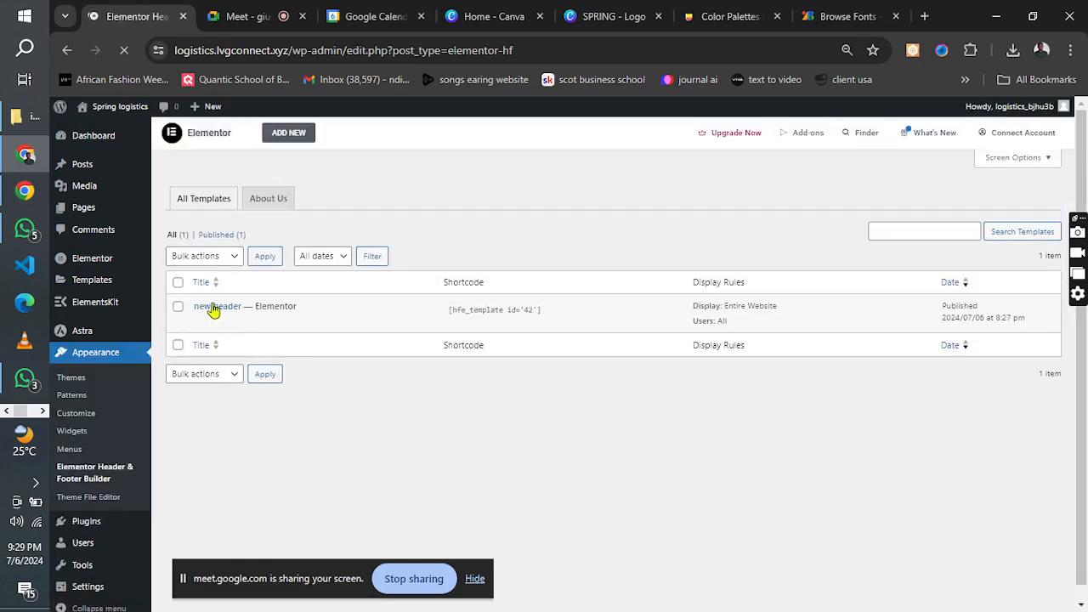
pyautogui.moveTo(201, 322)
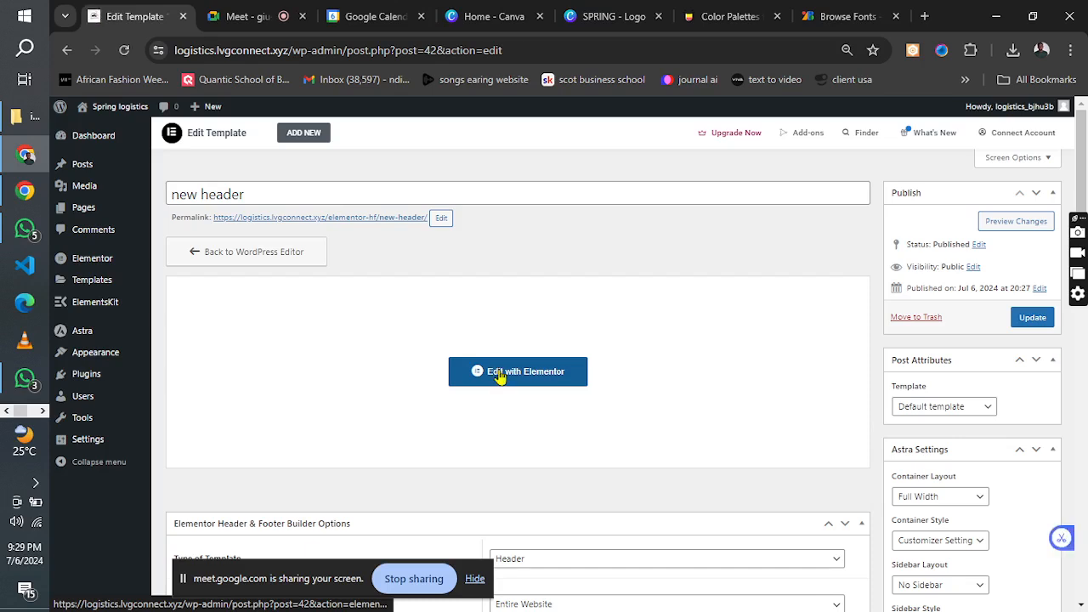
pyautogui.click(501, 379)
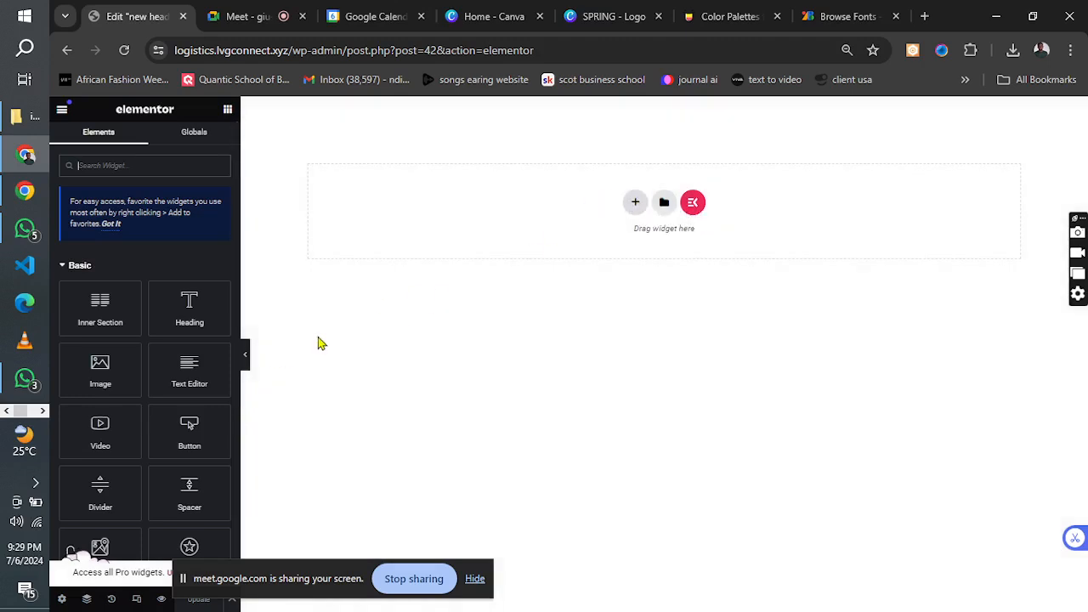
# Check the header in the logistics reference image, add an equal three-column section, and set its content width to Full Width.
pyautogui.click(635, 202)
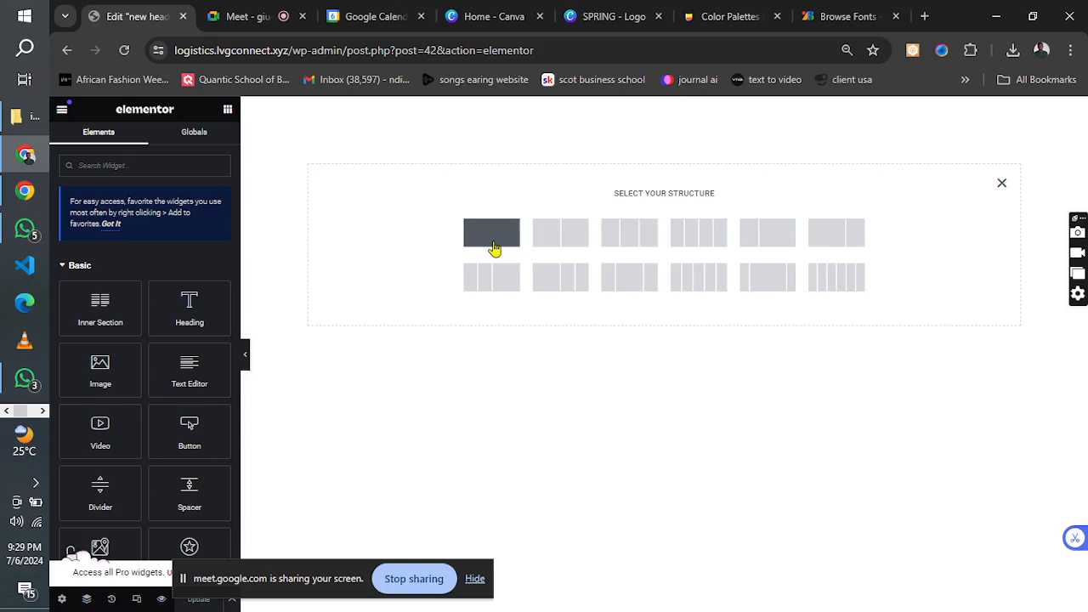
pyautogui.click(42, 411)
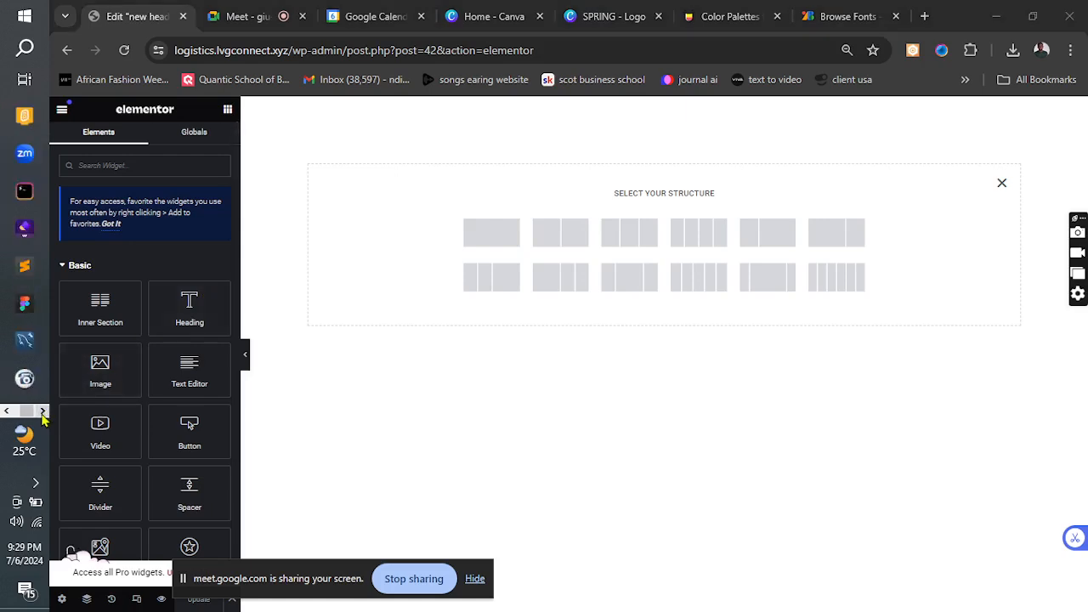
pyautogui.click(43, 412)
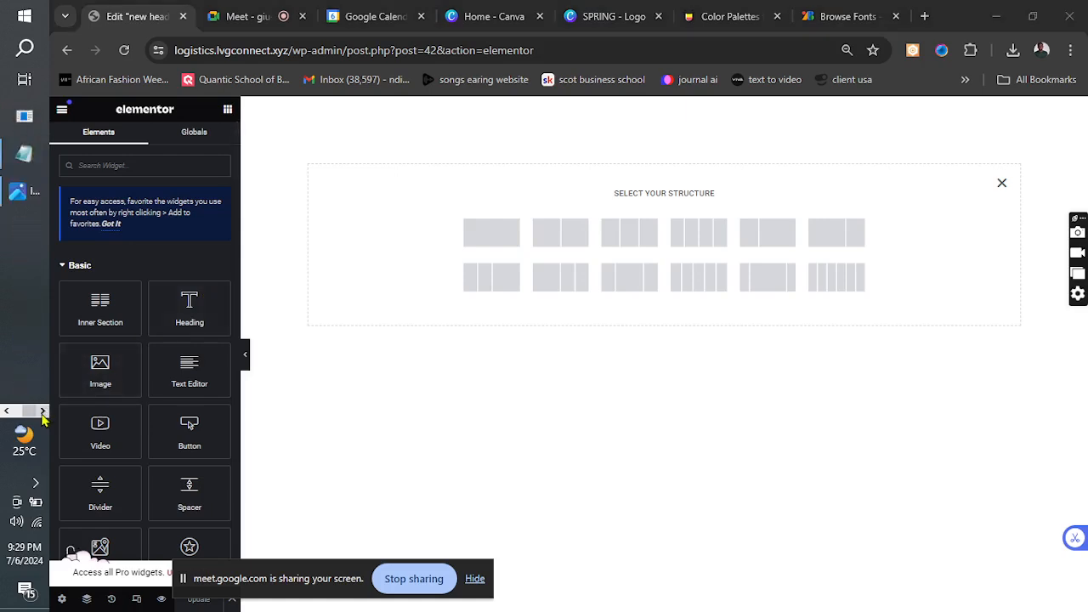
pyautogui.click(17, 193)
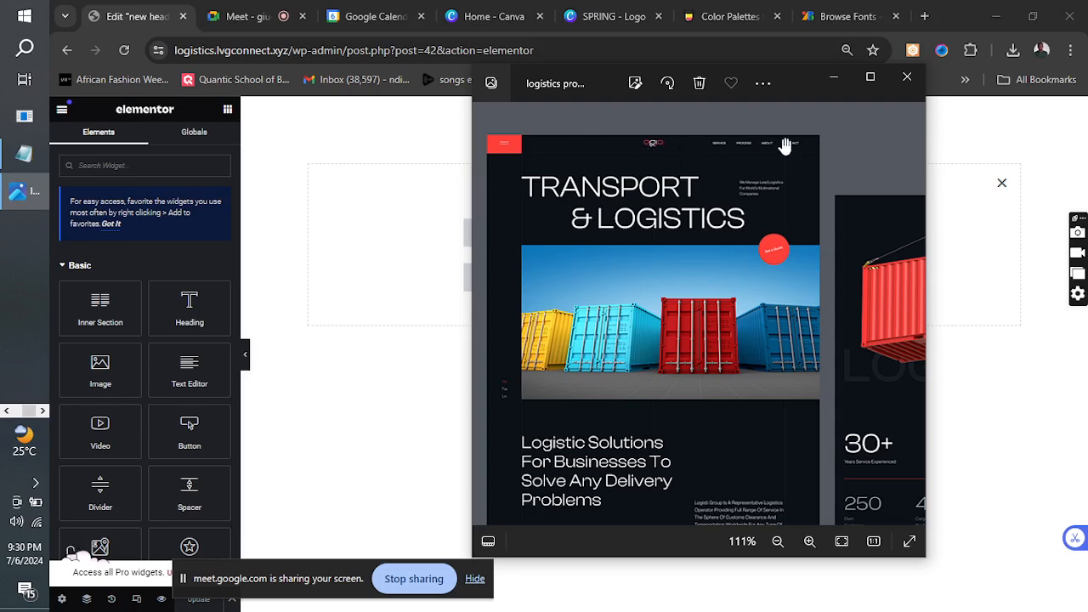
pyautogui.click(834, 80)
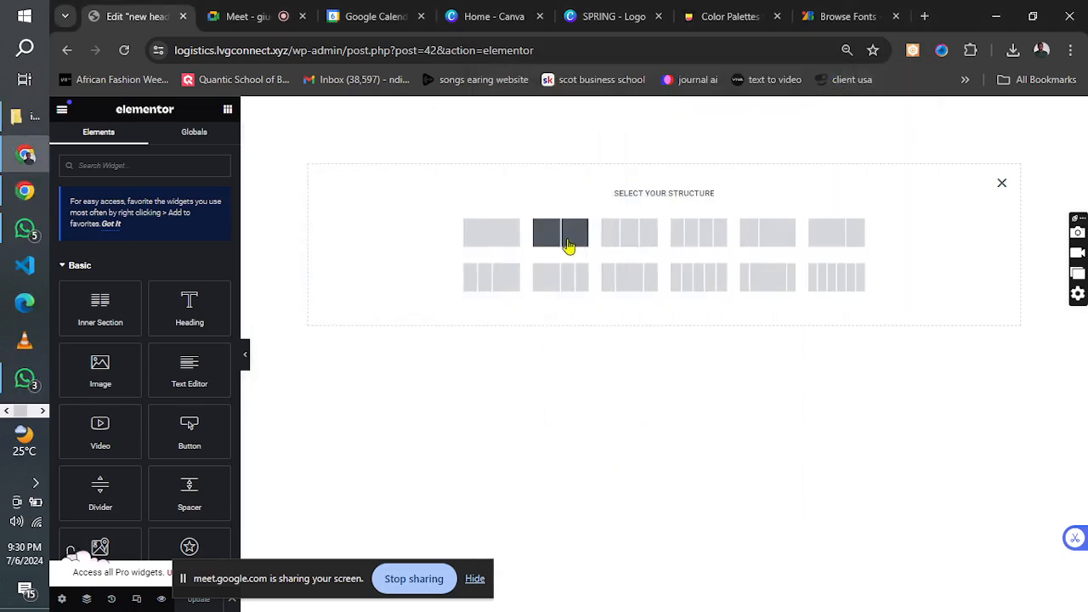
pyautogui.click(641, 237)
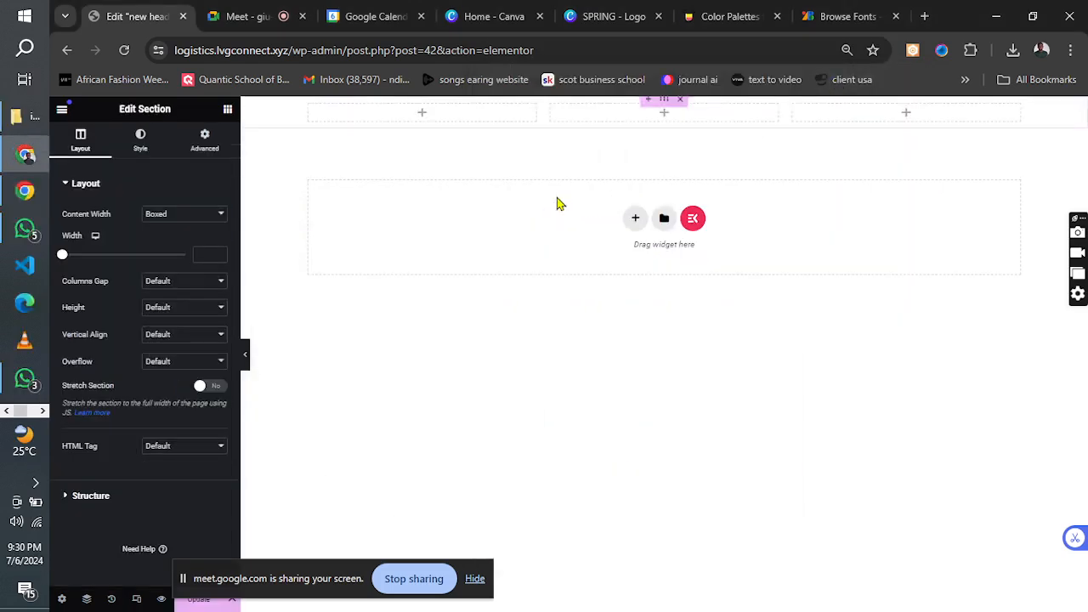
pyautogui.click(170, 214)
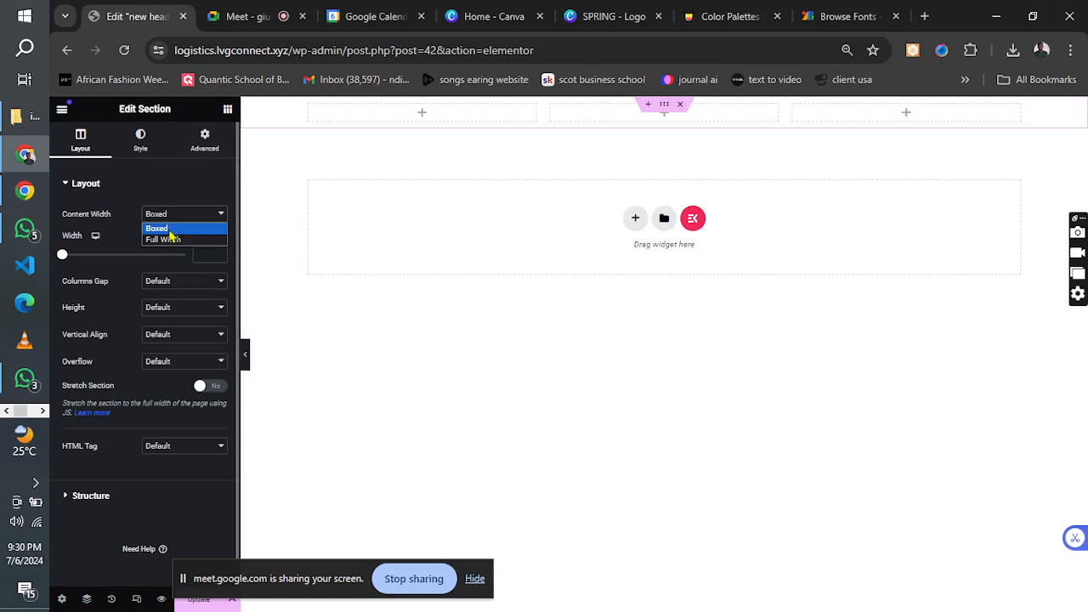
pyautogui.click(167, 238)
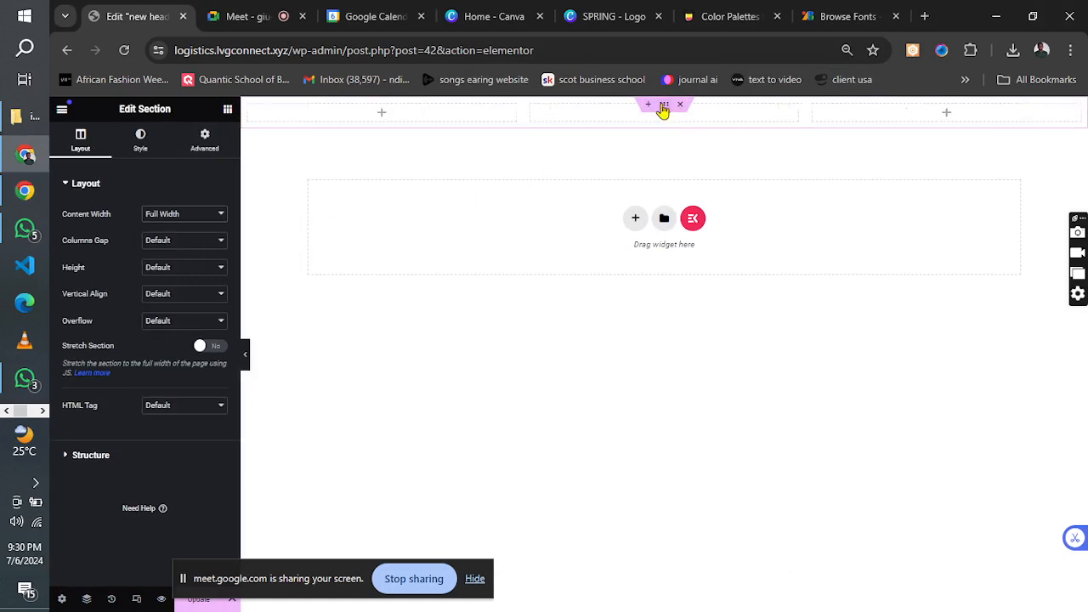
# Give the three-column section a classic background in #000000 and update the header template.
pyautogui.click(141, 145)
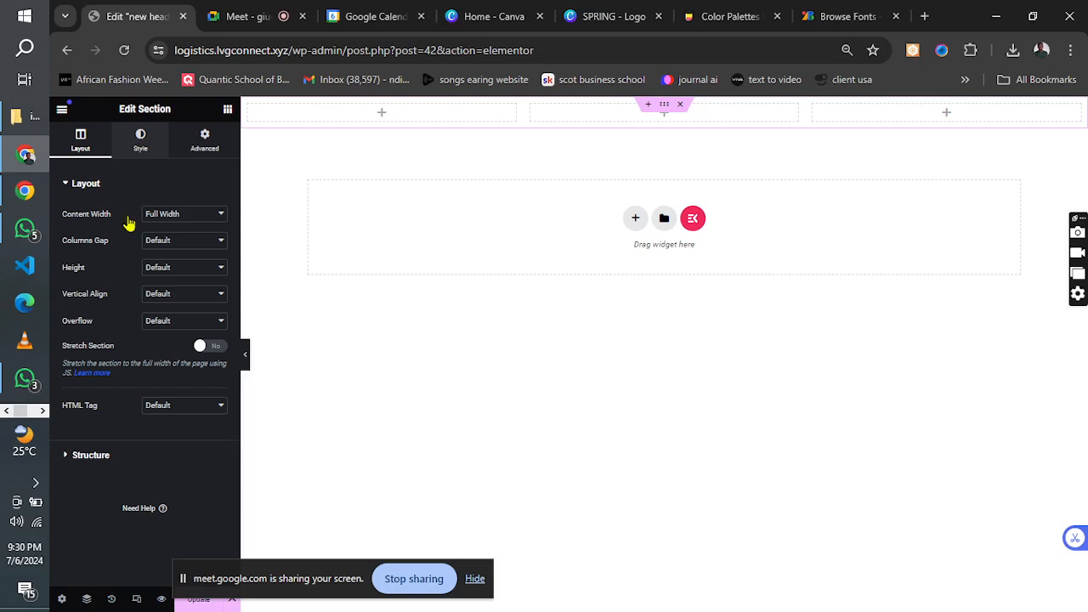
pyautogui.click(168, 243)
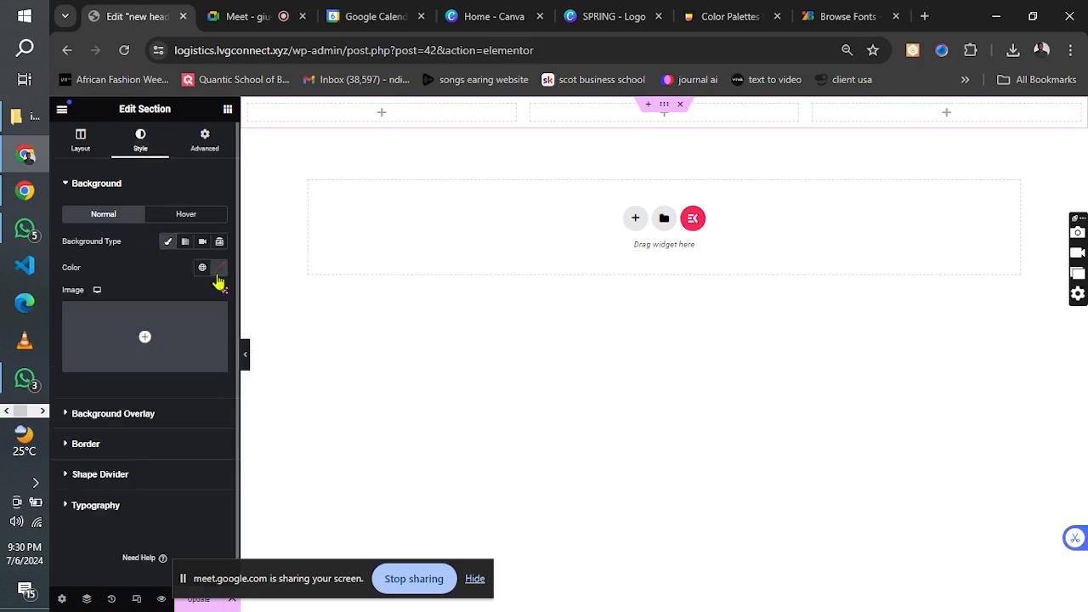
pyautogui.click(219, 270)
pyautogui.click(175, 450)
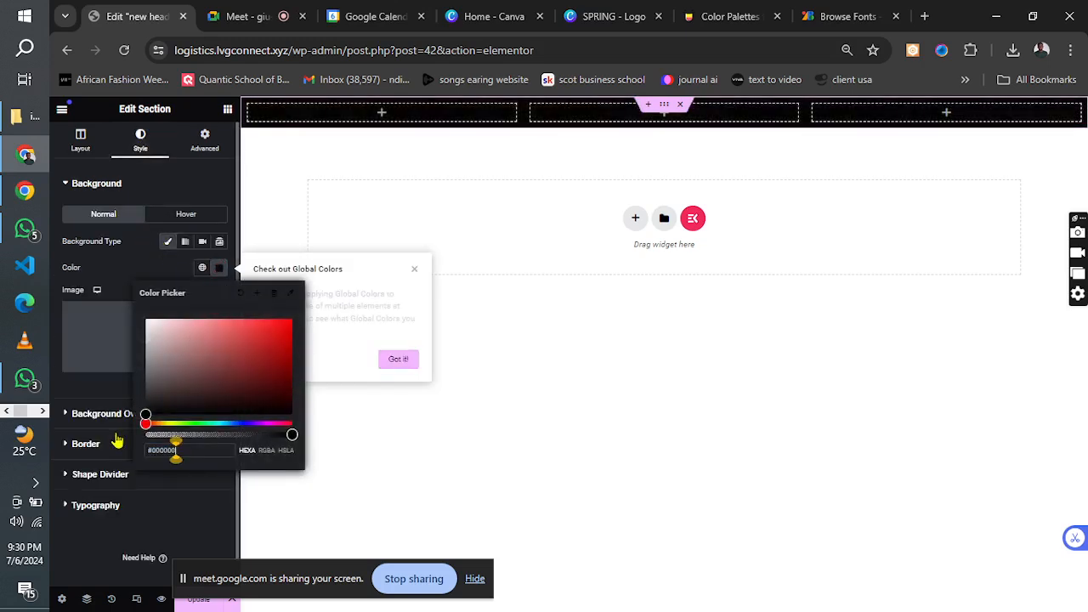
pyautogui.click(92, 578)
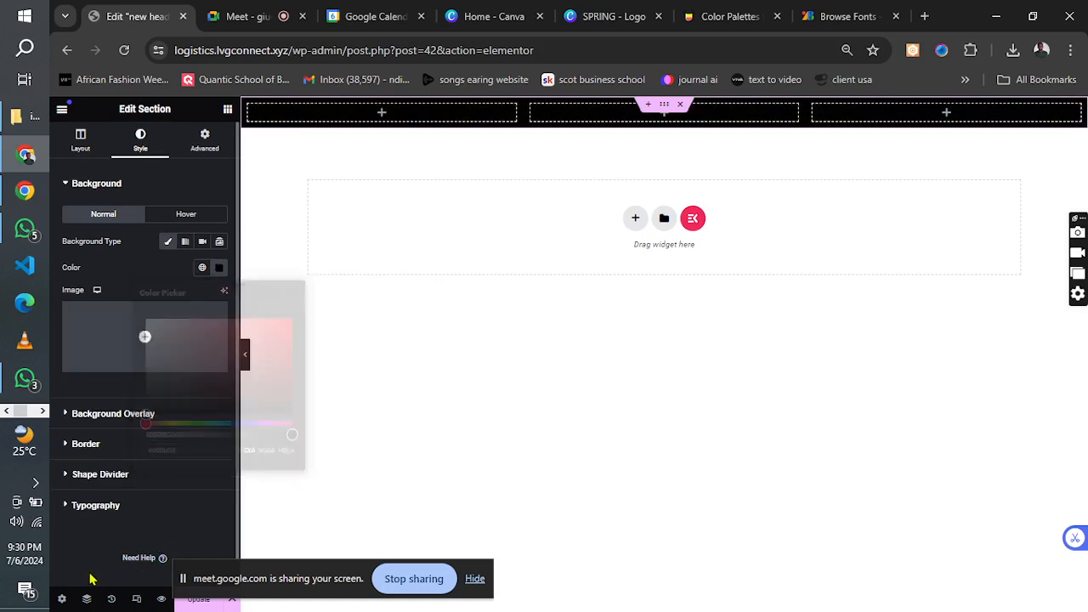
pyautogui.click(184, 602)
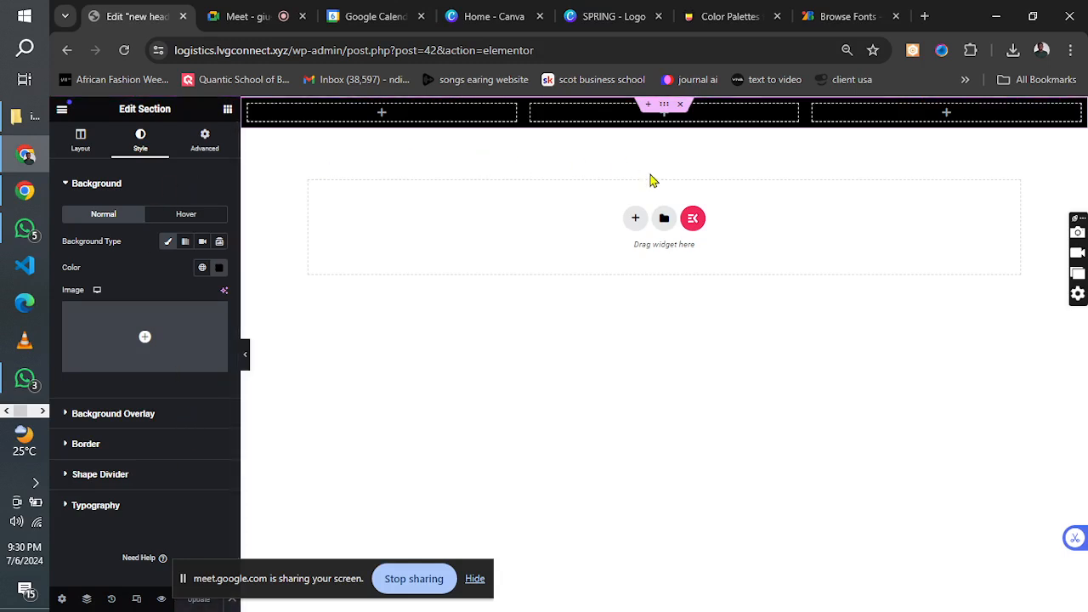
pyautogui.click(81, 138)
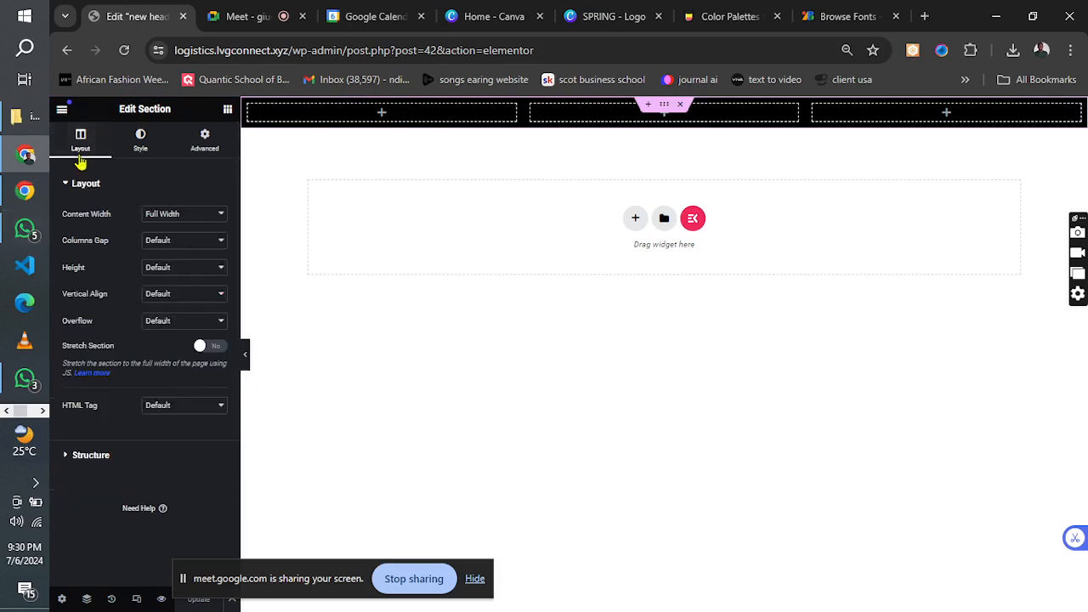
pyautogui.click(157, 269)
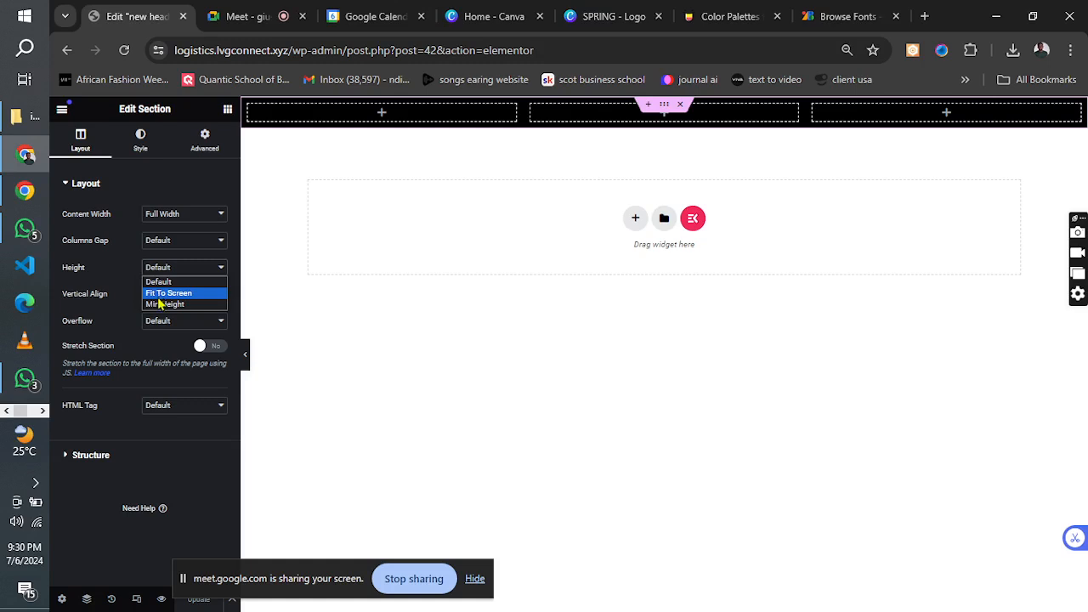
pyautogui.click(106, 285)
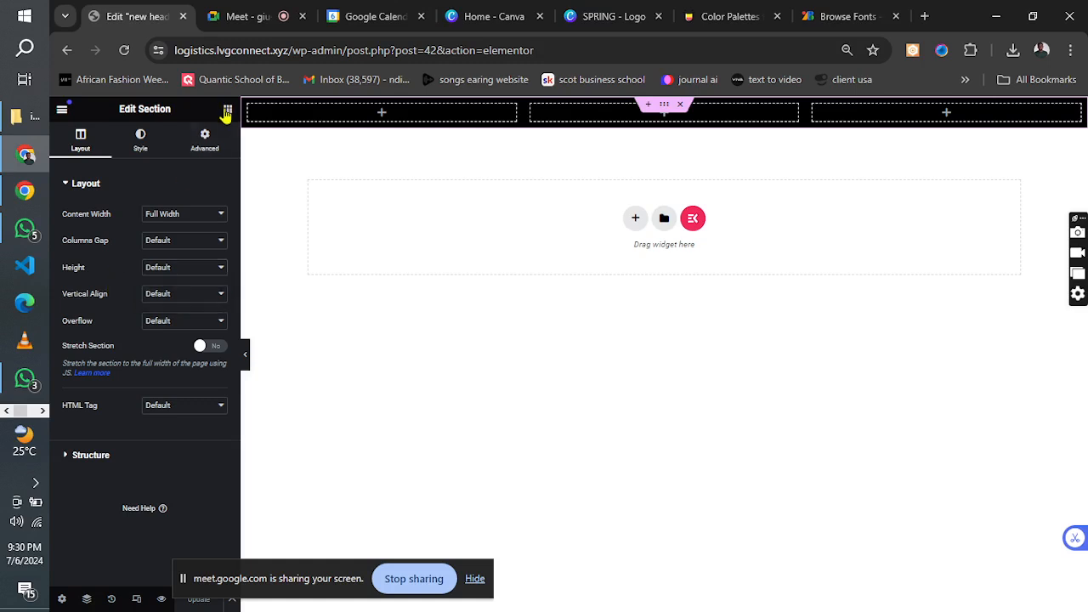
# Narrow the header's first column to about 16% and add a Header Offcanvas widget to it.
pyautogui.click(227, 110)
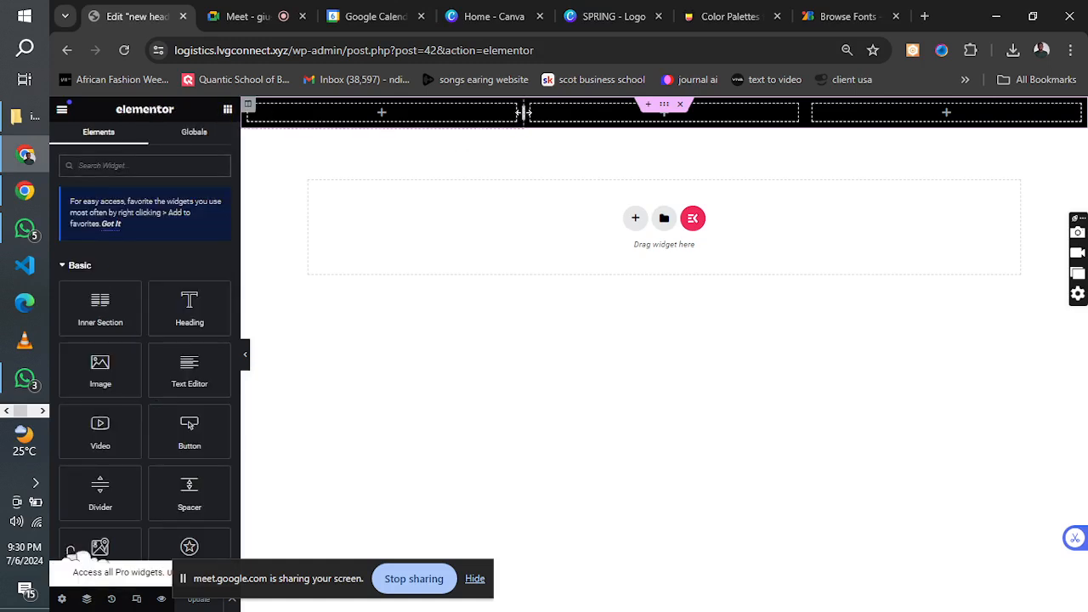
pyautogui.moveTo(523, 113); pyautogui.dragTo(378, 120)
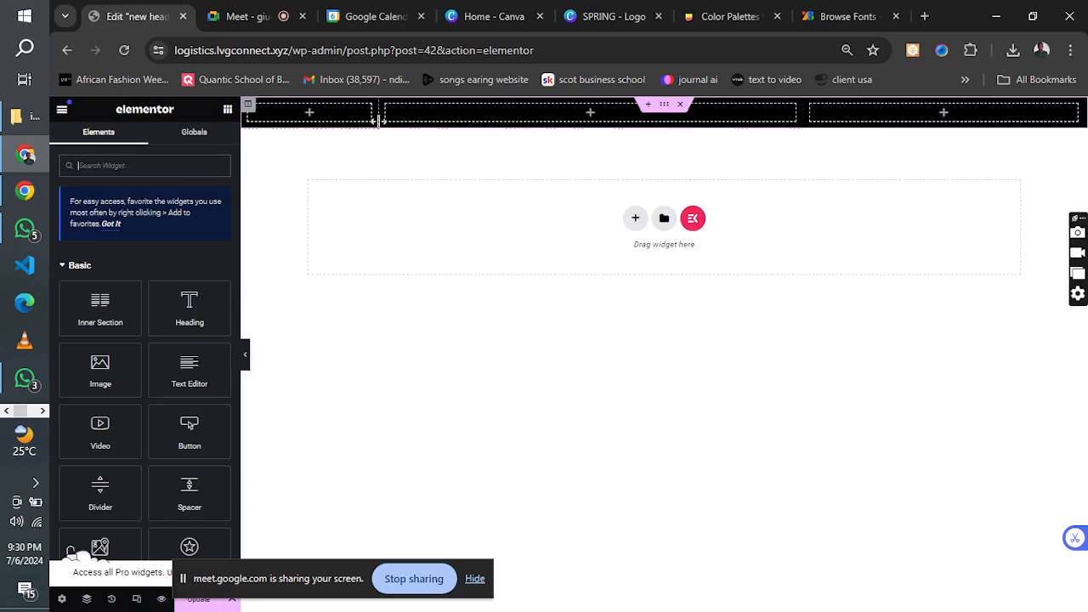
pyautogui.write('canv')
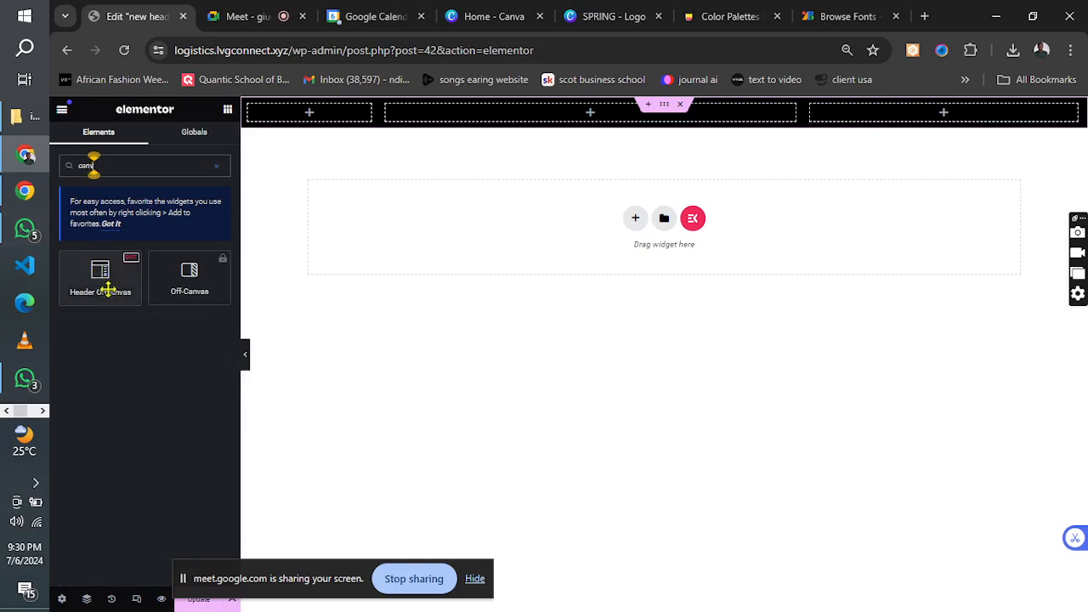
pyautogui.moveTo(106, 282); pyautogui.dragTo(315, 117)
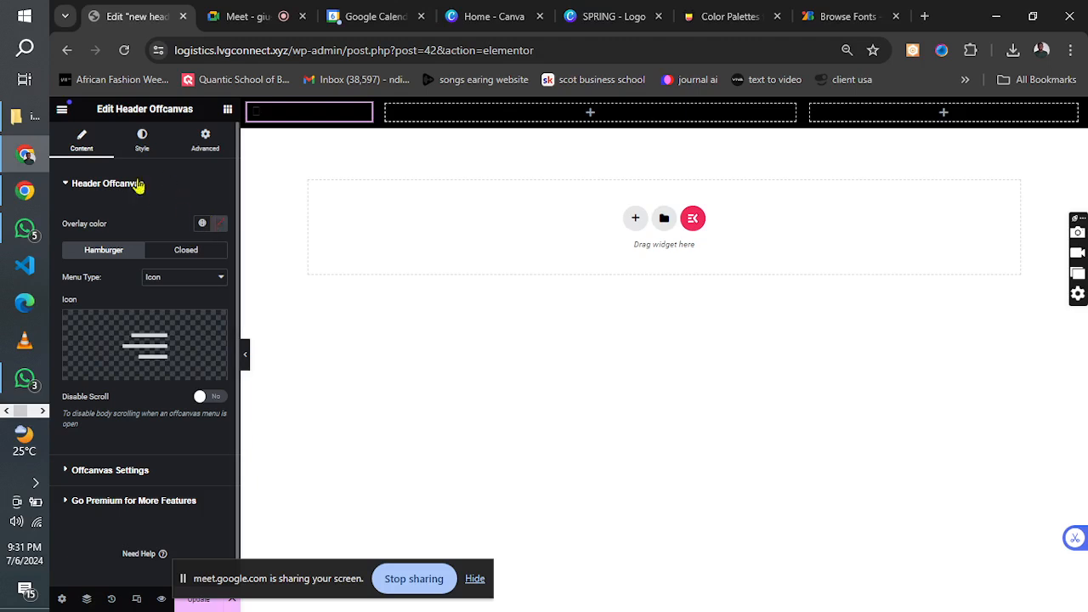
# Set the Header Offcanvas hamburger's background color to #FFFFFF.
pyautogui.moveTo(102, 184); pyautogui.dragTo(139, 150)
pyautogui.click(140, 144)
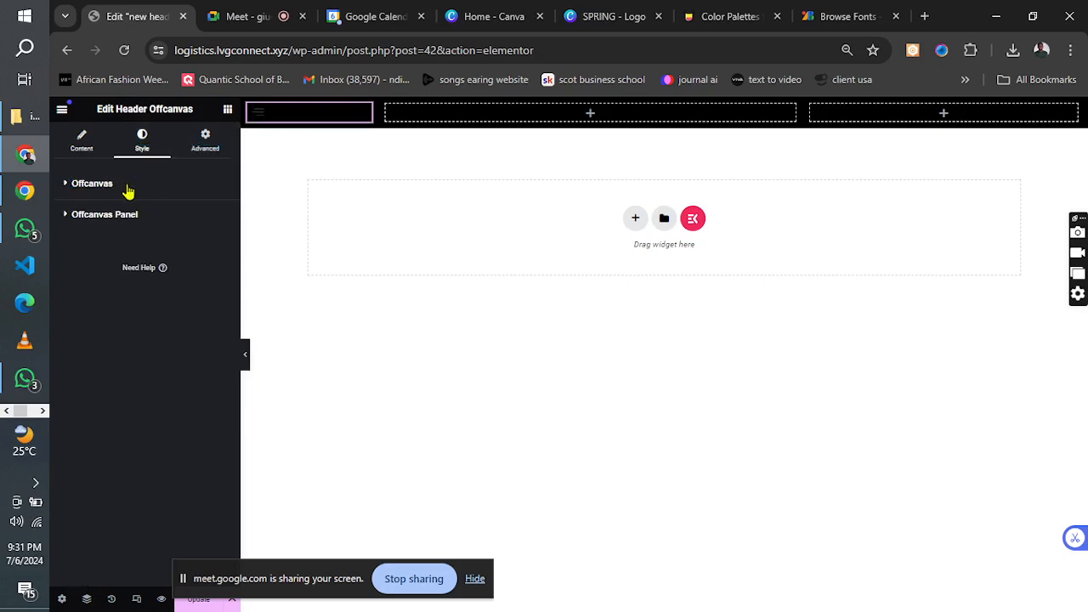
pyautogui.click(108, 191)
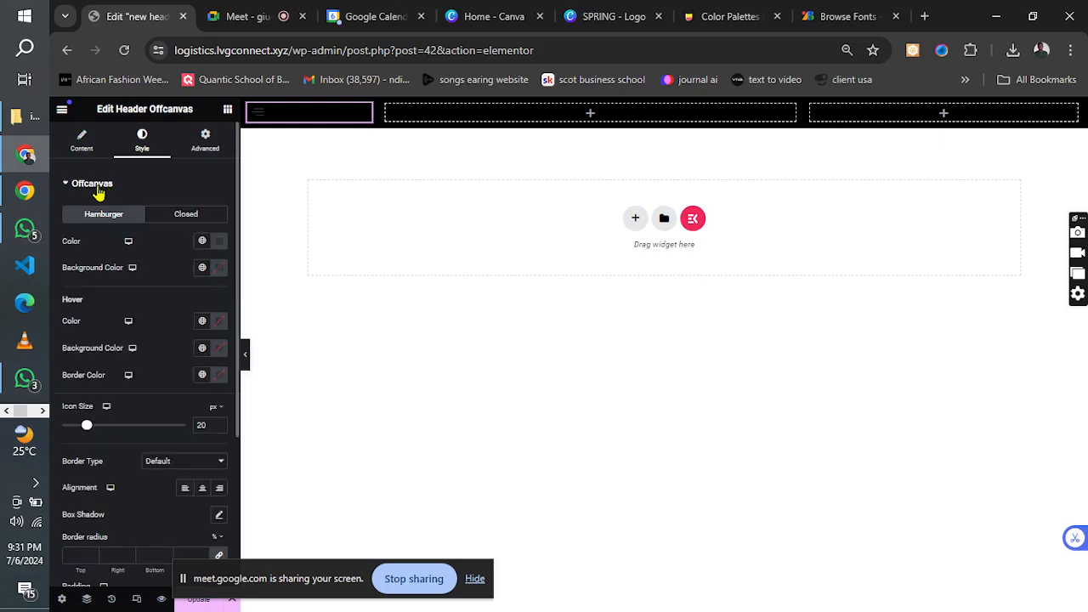
pyautogui.click(219, 269)
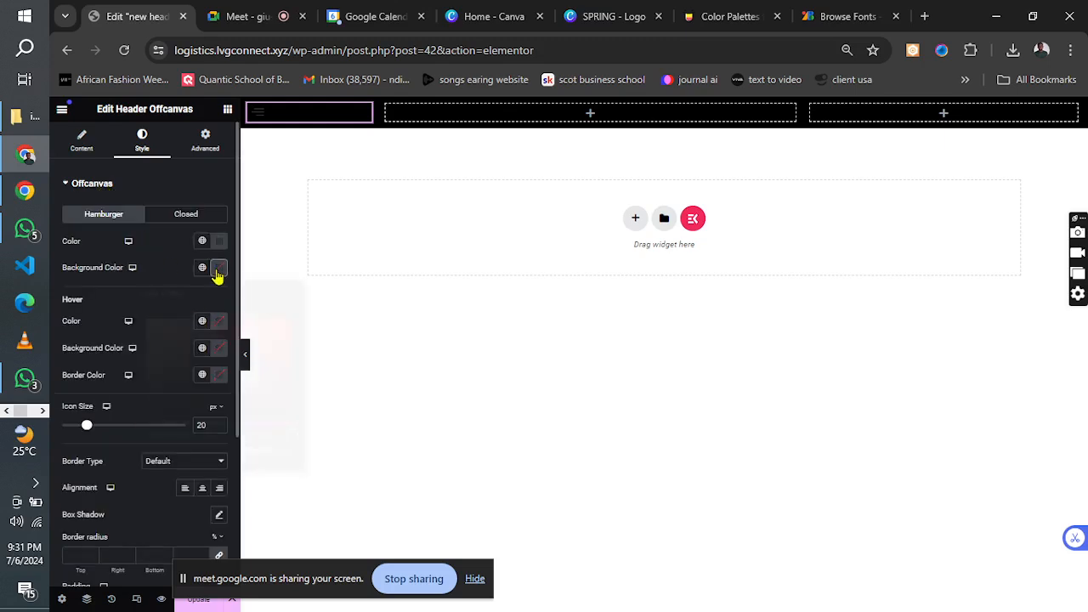
pyautogui.moveTo(204, 352)
pyautogui.mouseDown()
pyautogui.moveTo(129, 415)
pyautogui.moveTo(119, 322)
pyautogui.moveTo(103, 290)
pyautogui.mouseUp()
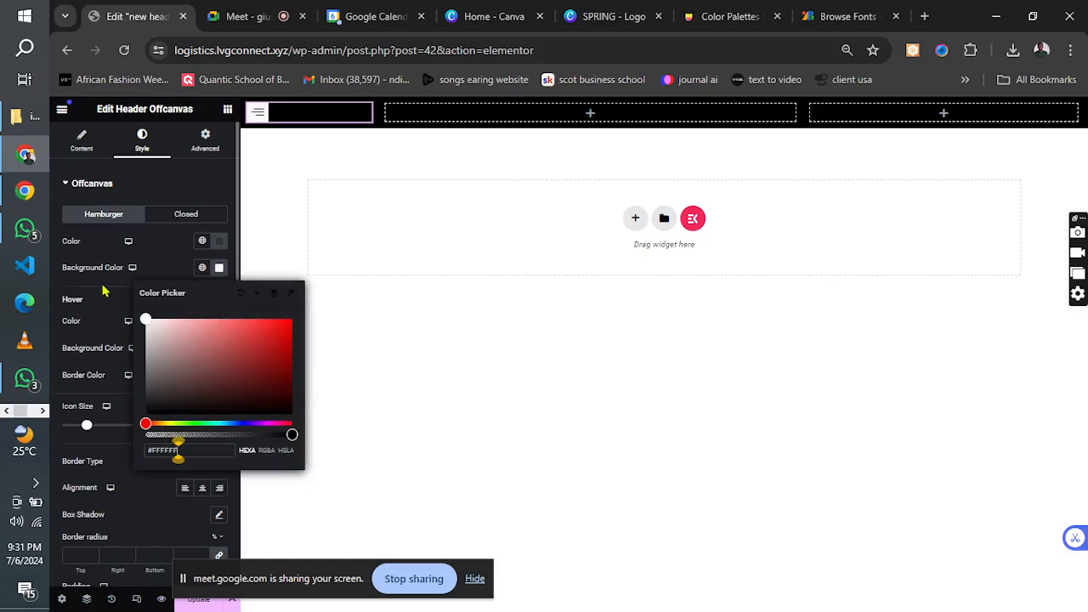
pyautogui.click(164, 253)
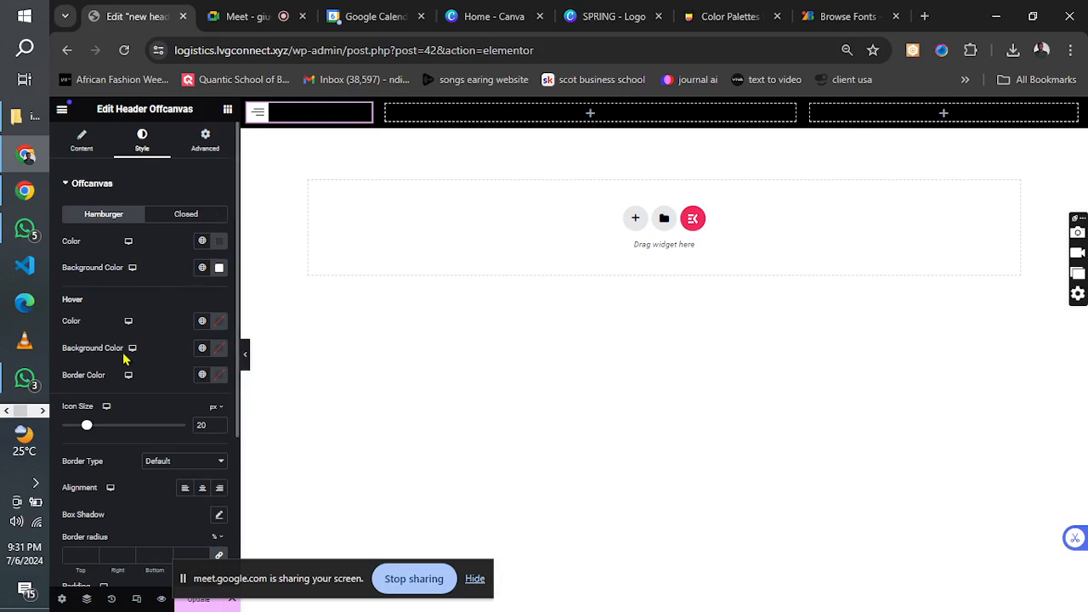
# Set the hamburger icon size to 46 px and narrow the first and second header columns.
pyautogui.moveTo(86, 428); pyautogui.dragTo(120, 432)
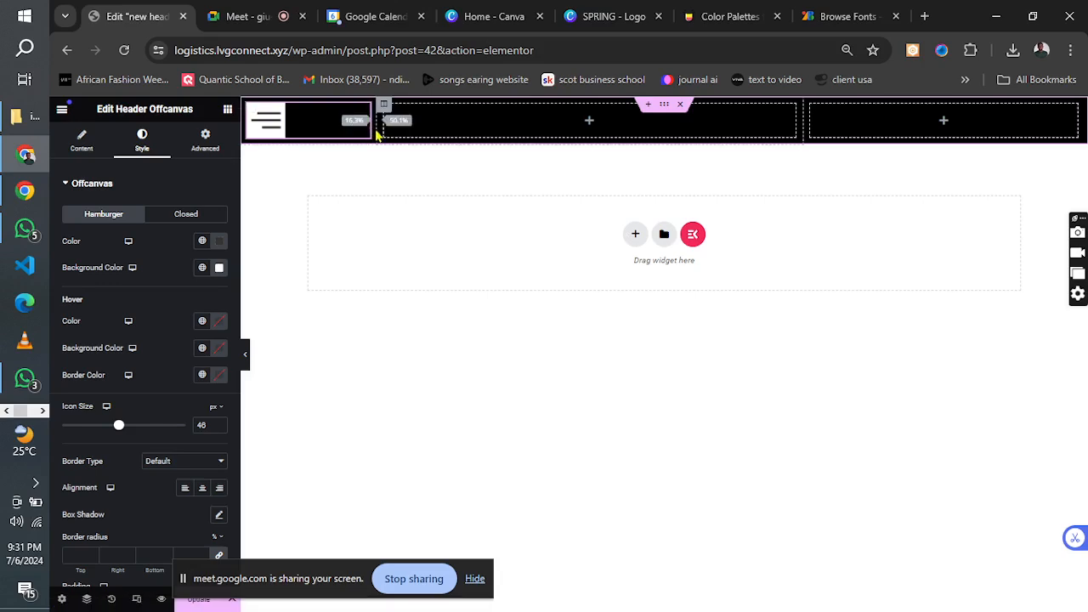
pyautogui.moveTo(378, 133); pyautogui.dragTo(344, 134)
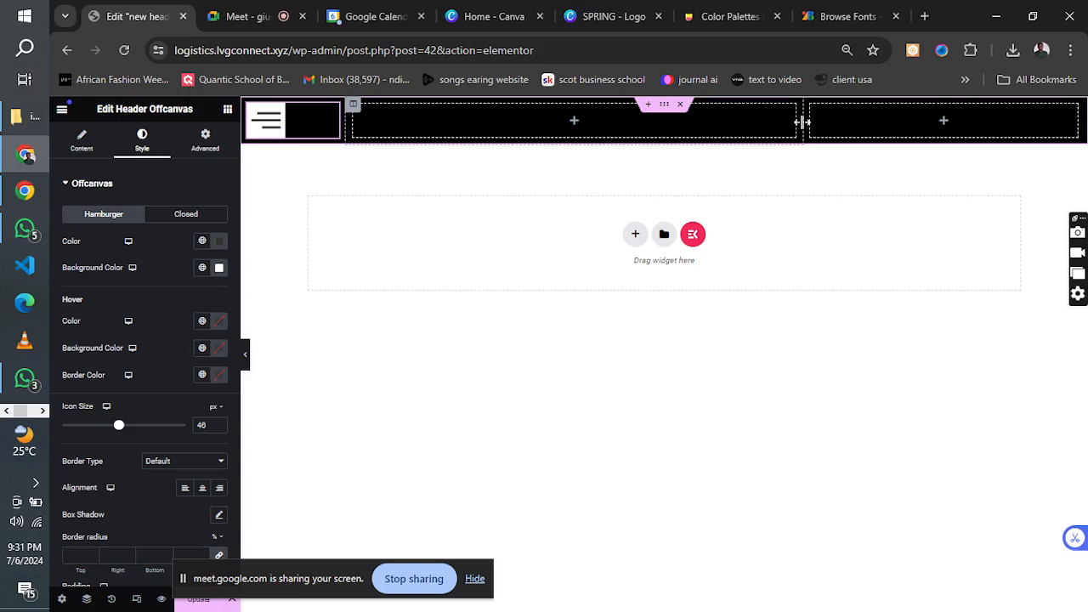
pyautogui.moveTo(801, 122); pyautogui.dragTo(711, 121)
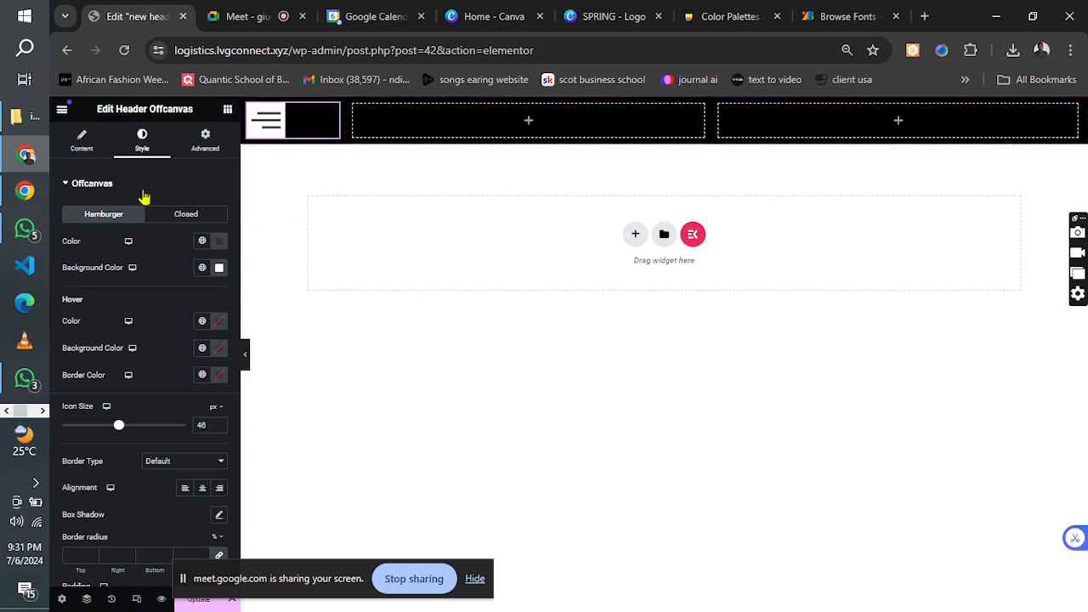
# Check the header layout in the logistics reference image and return to the Elementor editor.
pyautogui.click(227, 108)
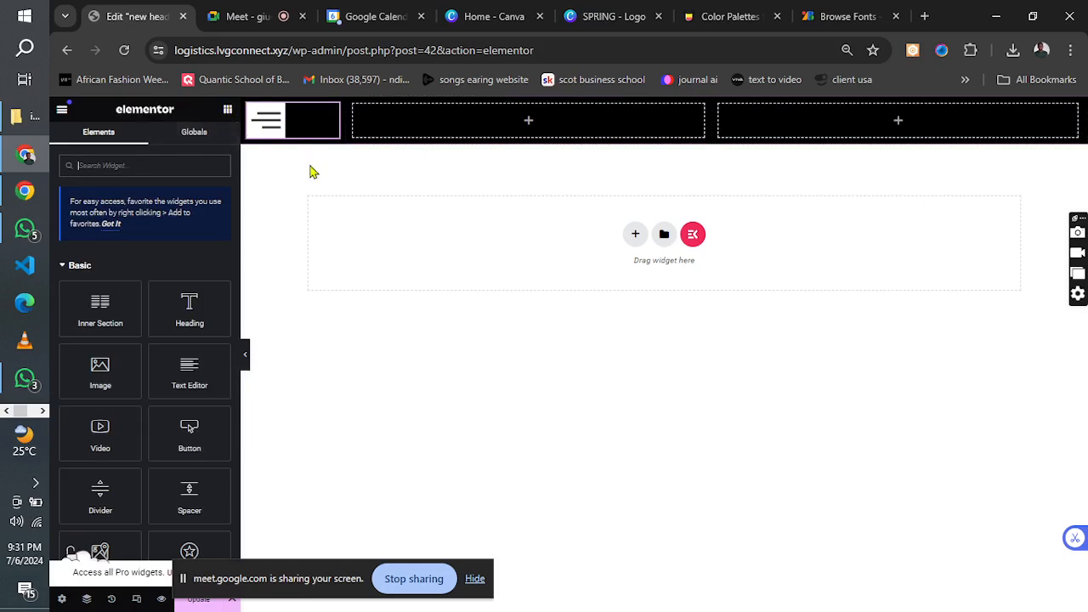
pyautogui.click(43, 411)
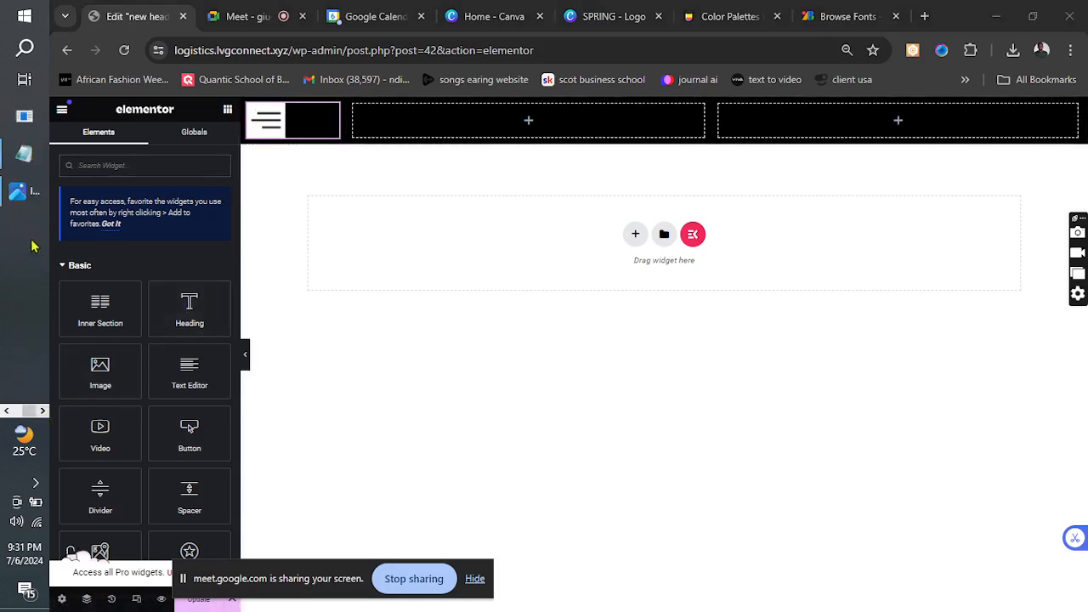
pyautogui.click(23, 192)
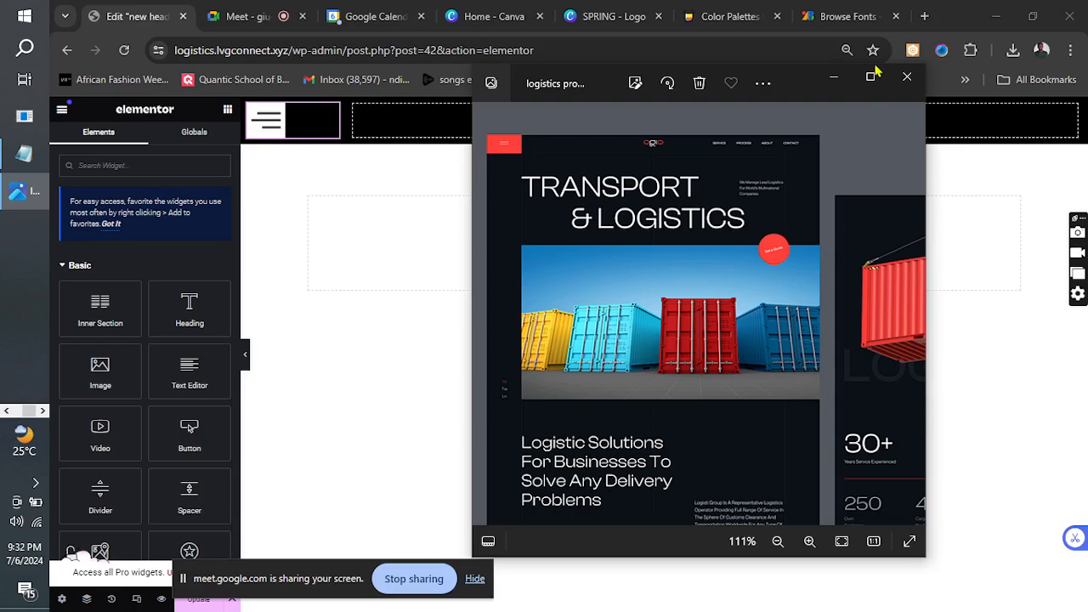
pyautogui.click(834, 77)
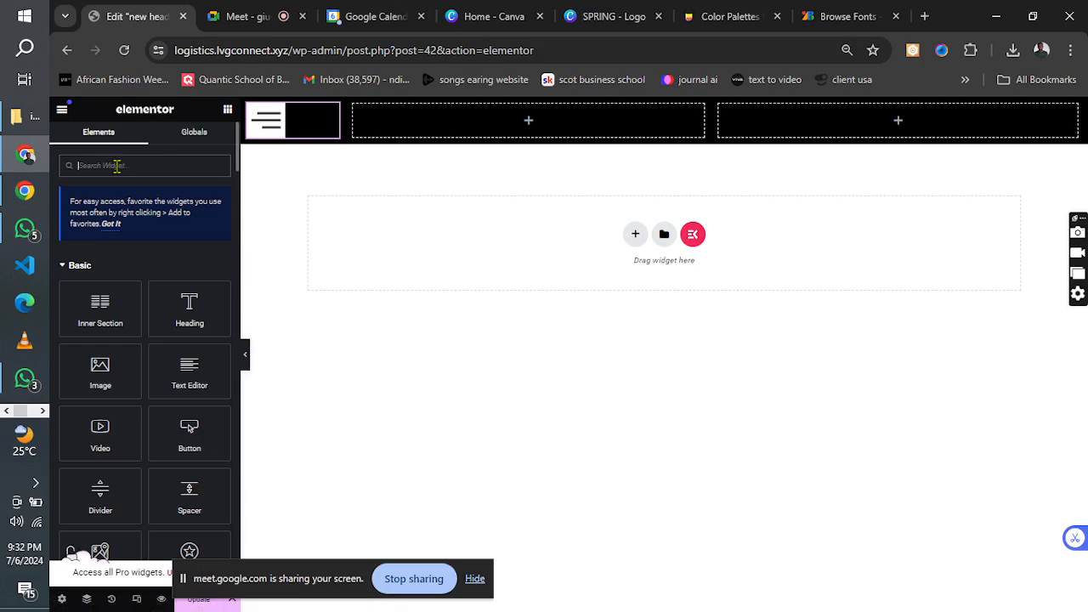
# Add a second Header Offcanvas widget below the hamburger icon in the first column and delete it.
pyautogui.write('canva')
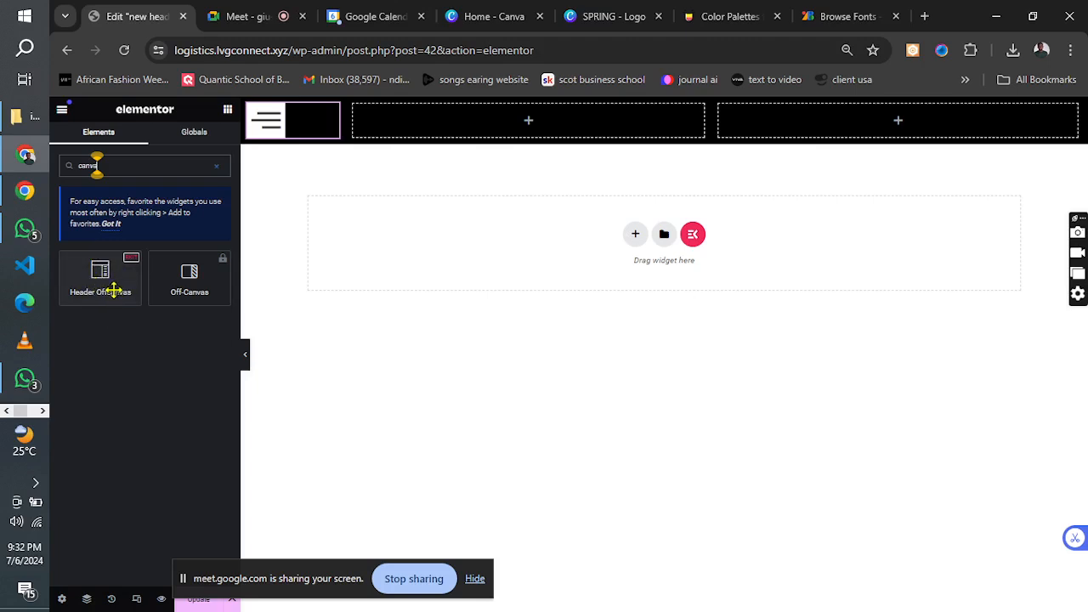
pyautogui.moveTo(113, 291); pyautogui.dragTo(331, 147)
pyautogui.rightClick(332, 160)
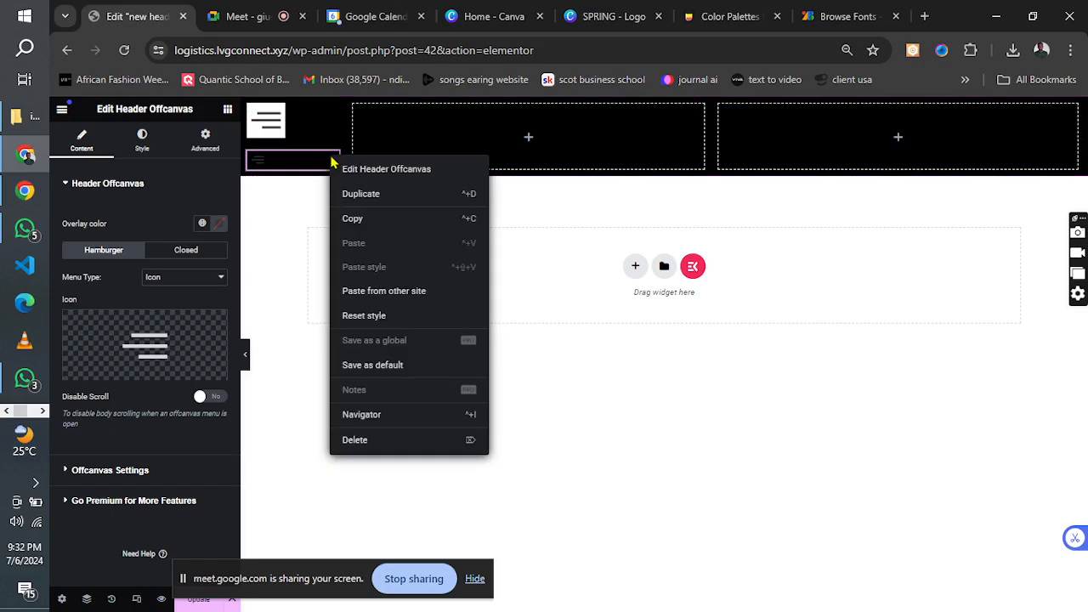
pyautogui.click(355, 440)
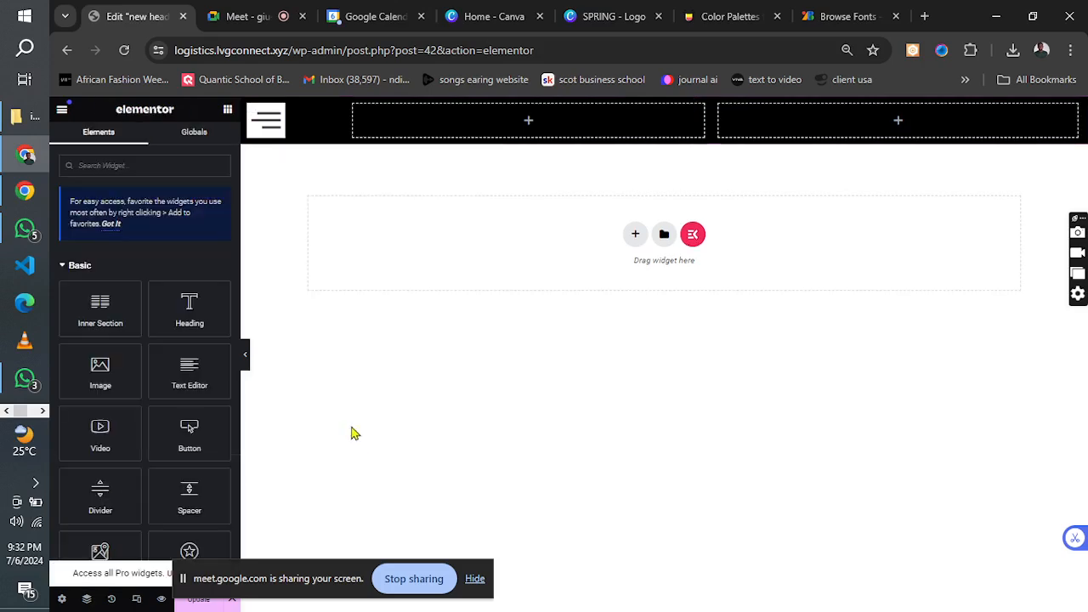
pyautogui.click(269, 13)
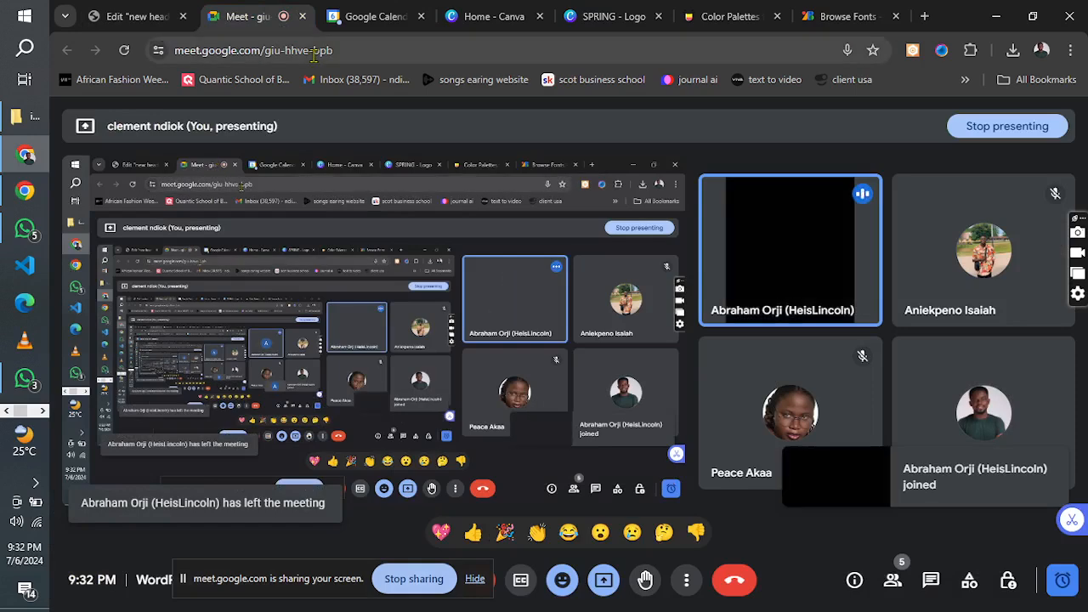
pyautogui.click(149, 15)
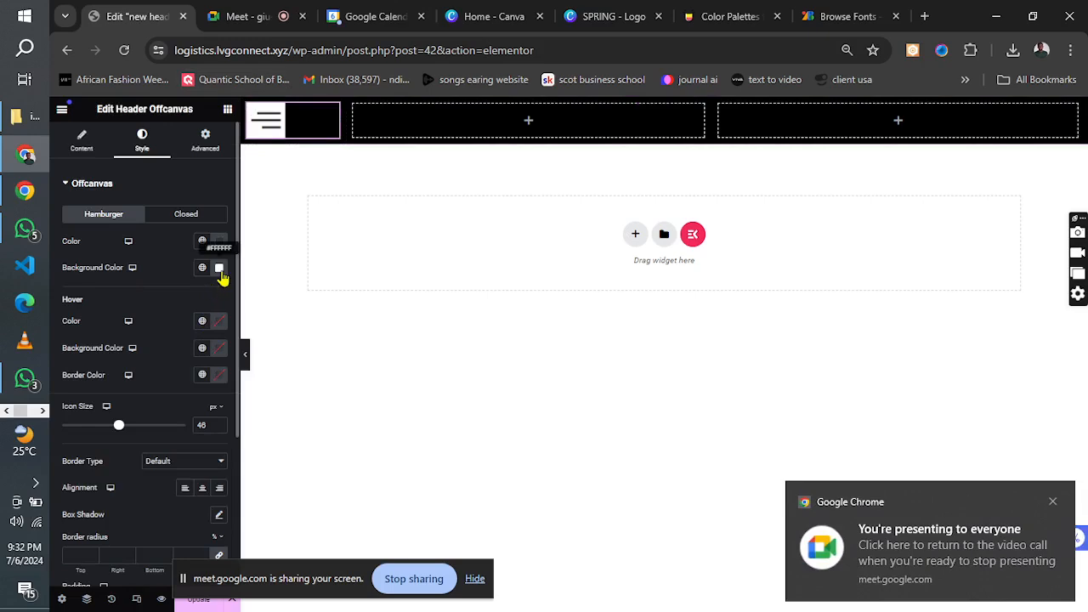
# Set the hamburger icon's color to #FFFFFF and its background color to #FF0000.
pyautogui.click(219, 271)
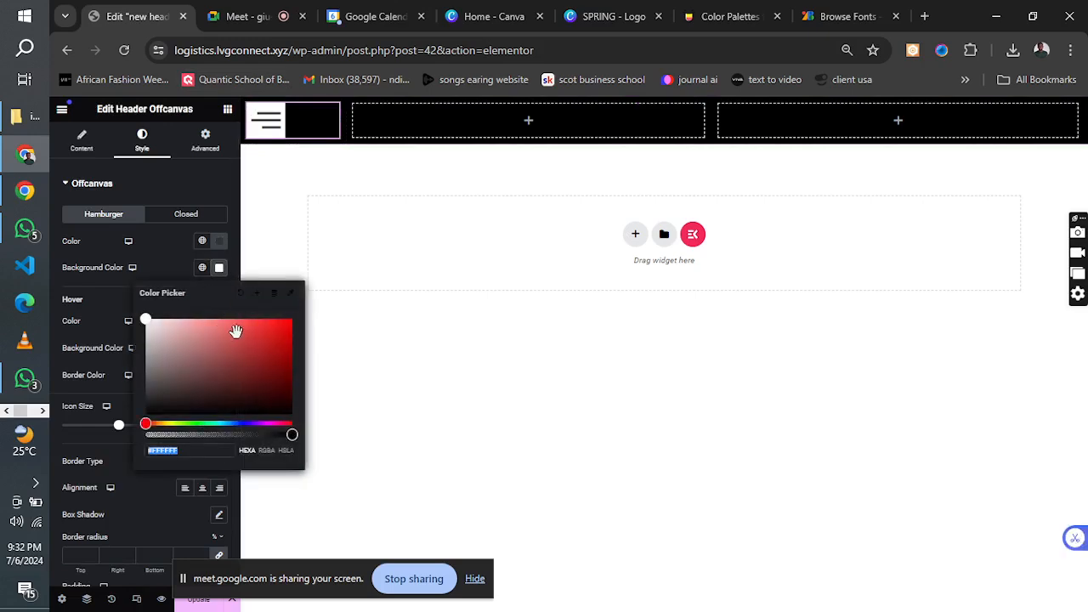
pyautogui.click(281, 330)
pyautogui.moveTo(285, 328); pyautogui.dragTo(302, 321)
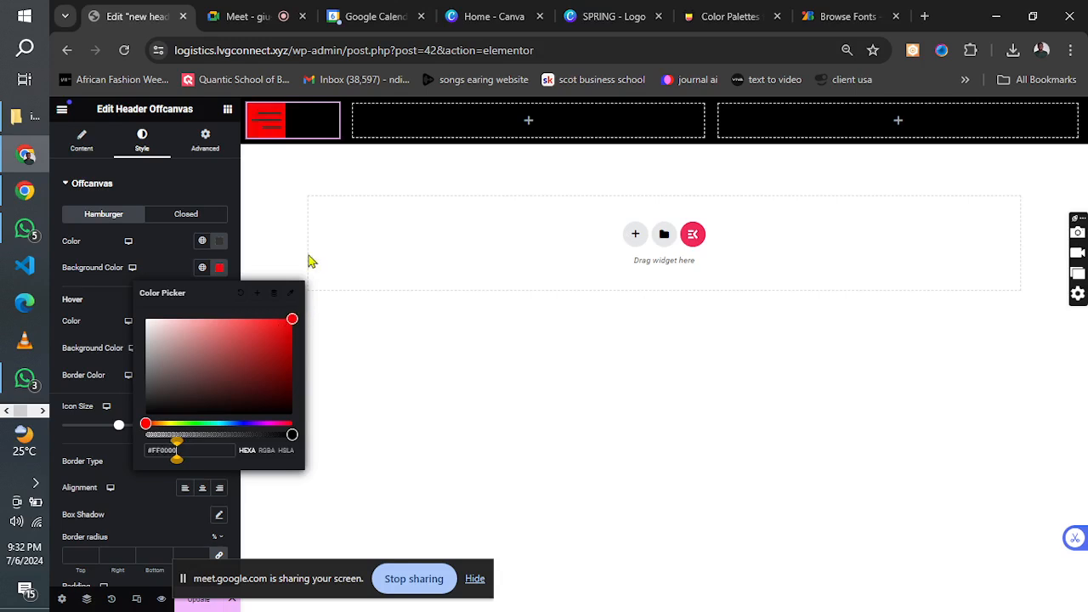
pyautogui.click(220, 242)
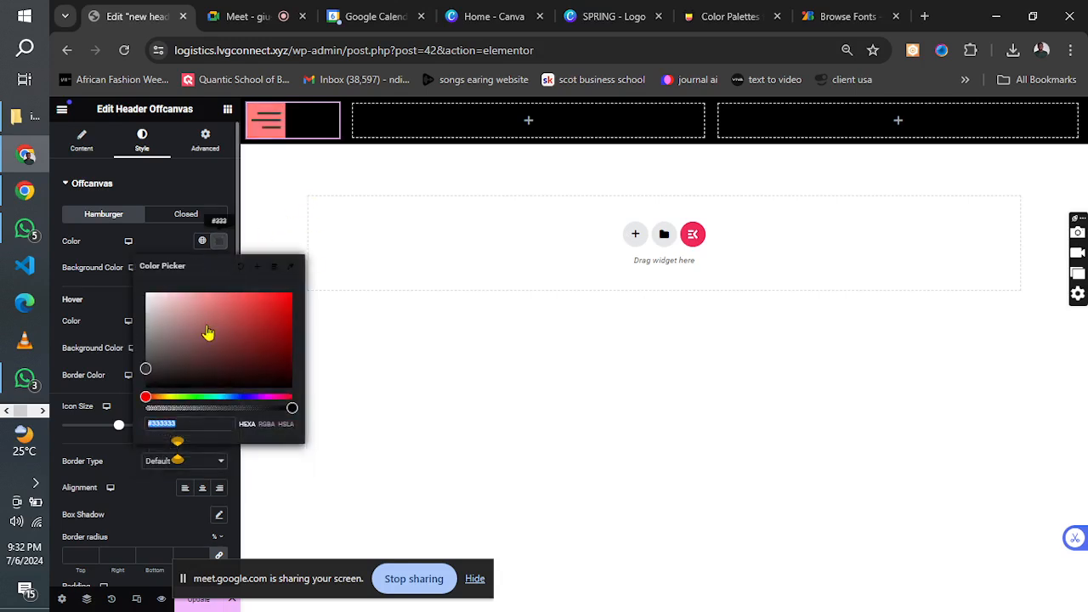
pyautogui.write('#FFFFFF')
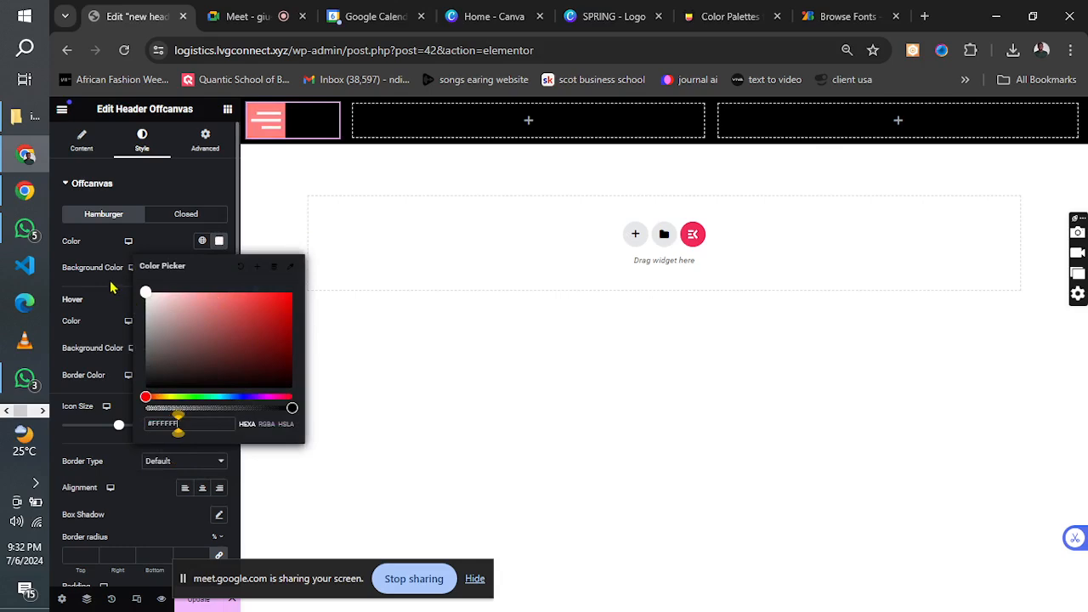
pyautogui.click(160, 241)
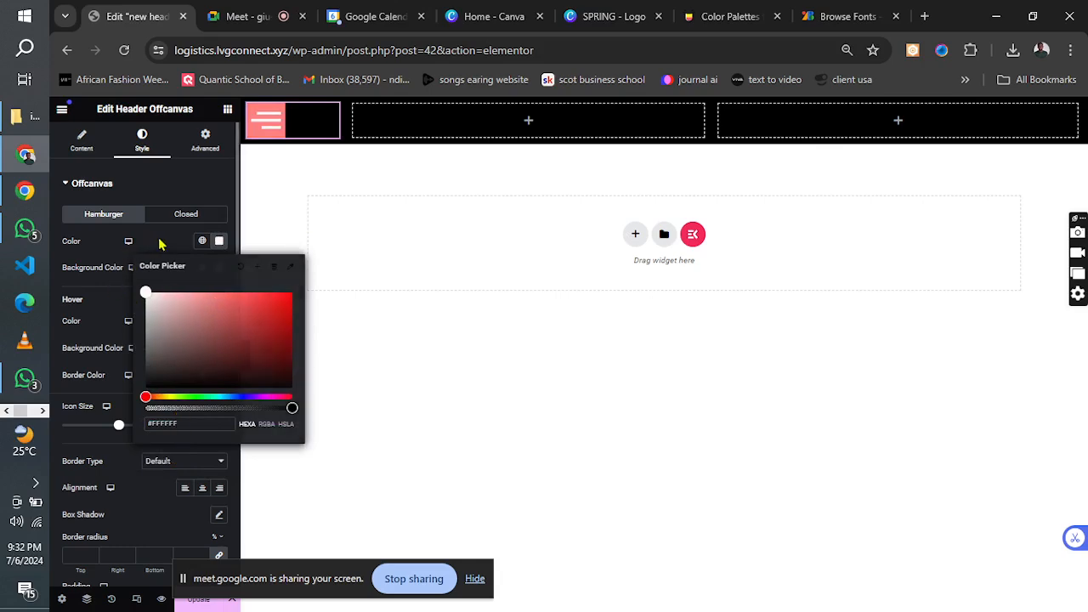
pyautogui.click(219, 268)
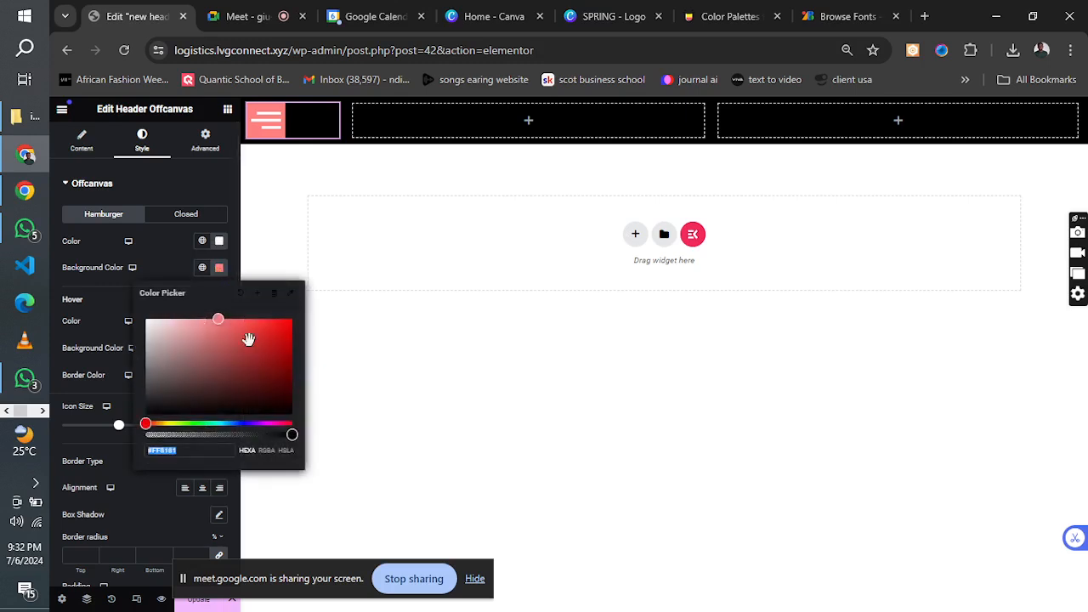
pyautogui.moveTo(276, 330); pyautogui.dragTo(303, 324)
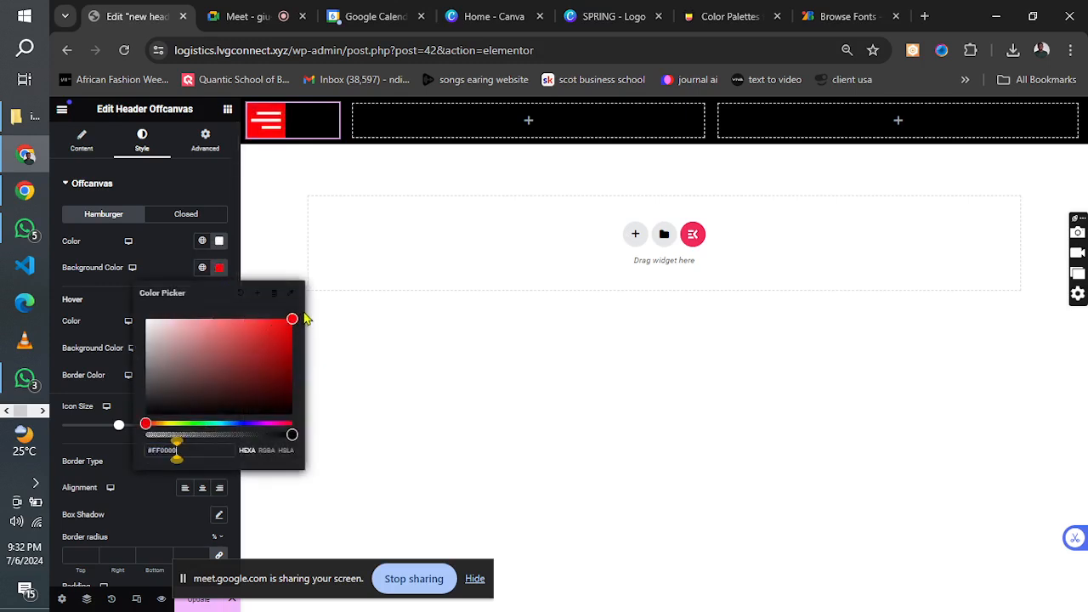
pyautogui.click(157, 247)
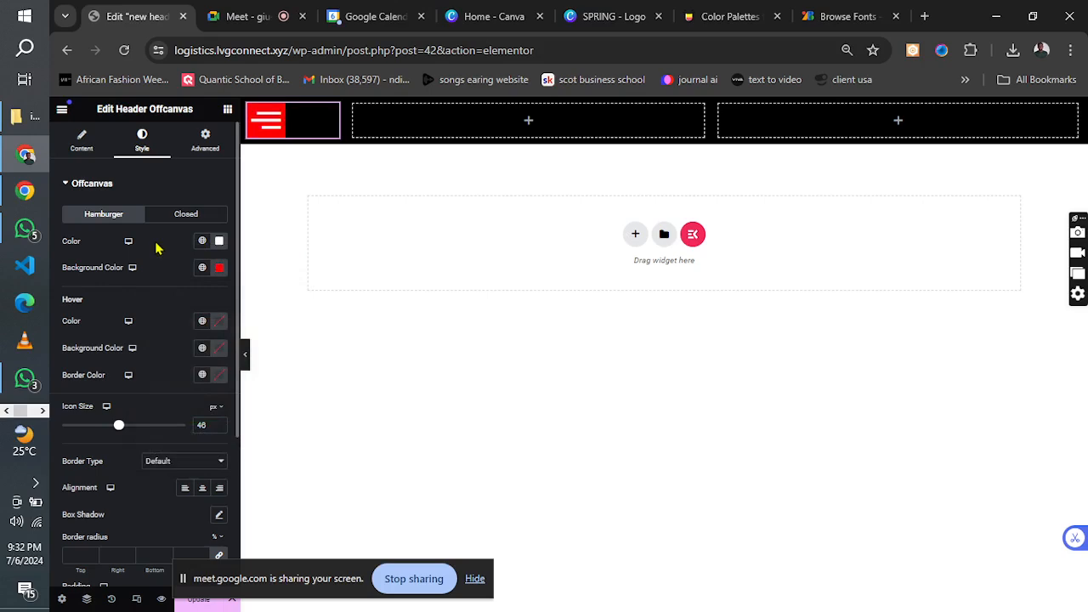
# Compare the red hamburger button with the one in the logistics reference image.
pyautogui.click(41, 412)
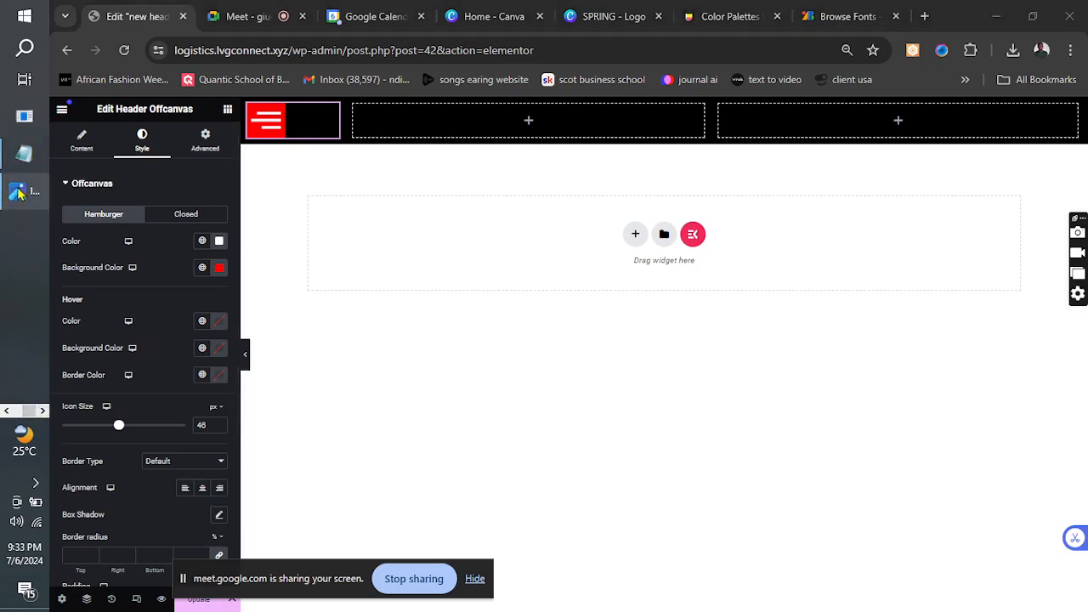
pyautogui.click(22, 190)
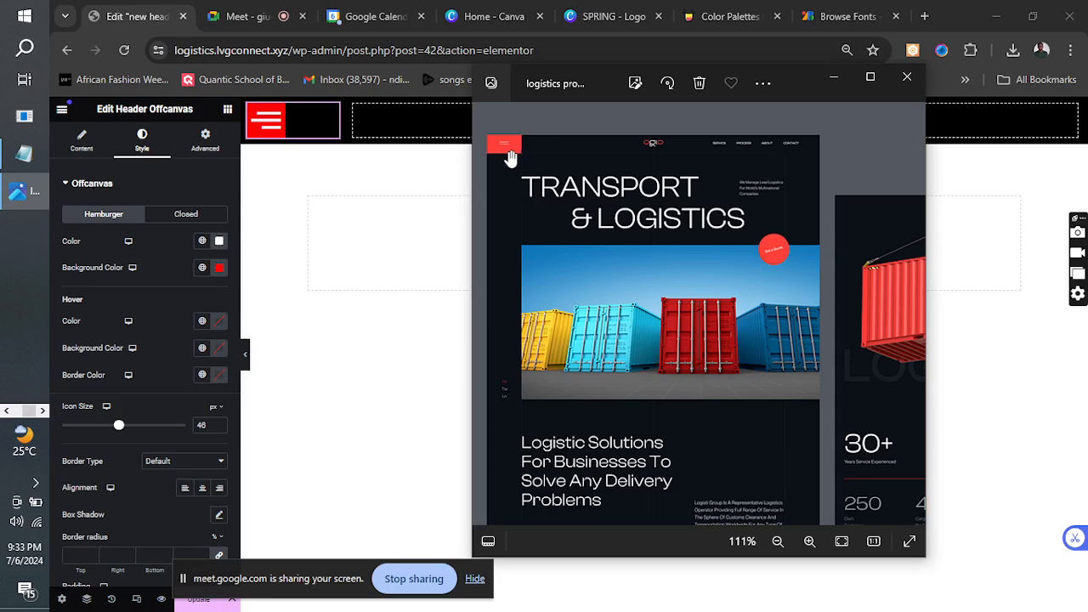
pyautogui.click(833, 79)
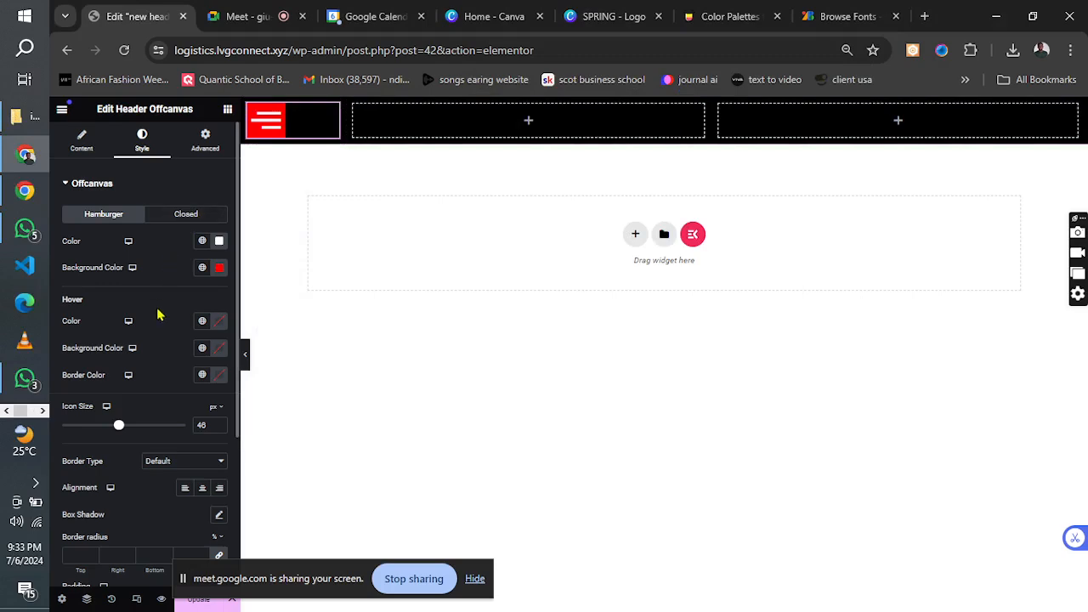
# Center the hamburger icon, give its column a classic #FF0000 background, and save the header.
pyautogui.click(202, 488)
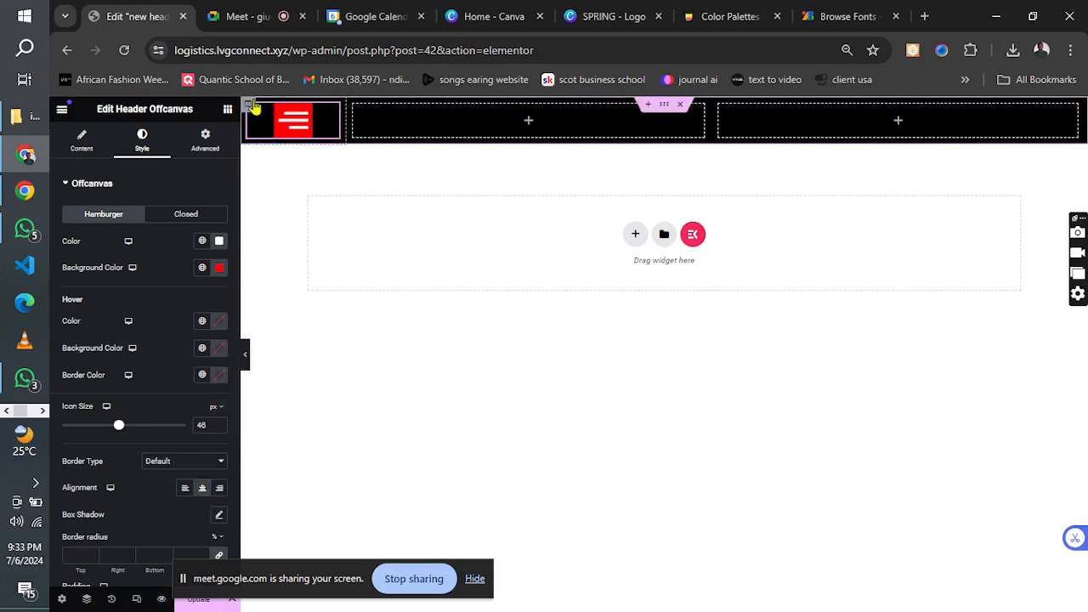
pyautogui.click(249, 106)
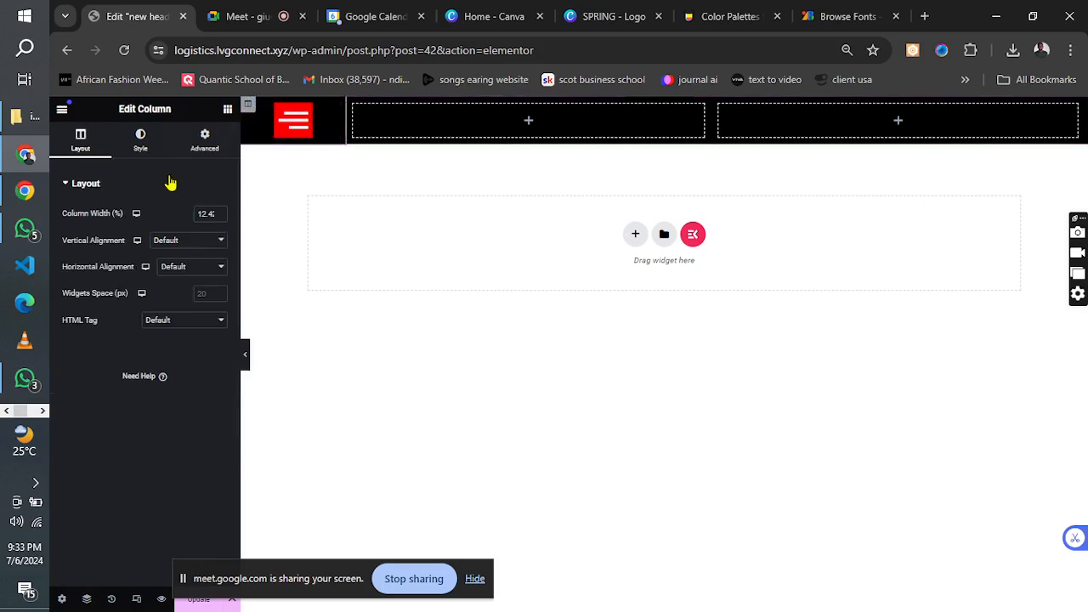
pyautogui.click(136, 143)
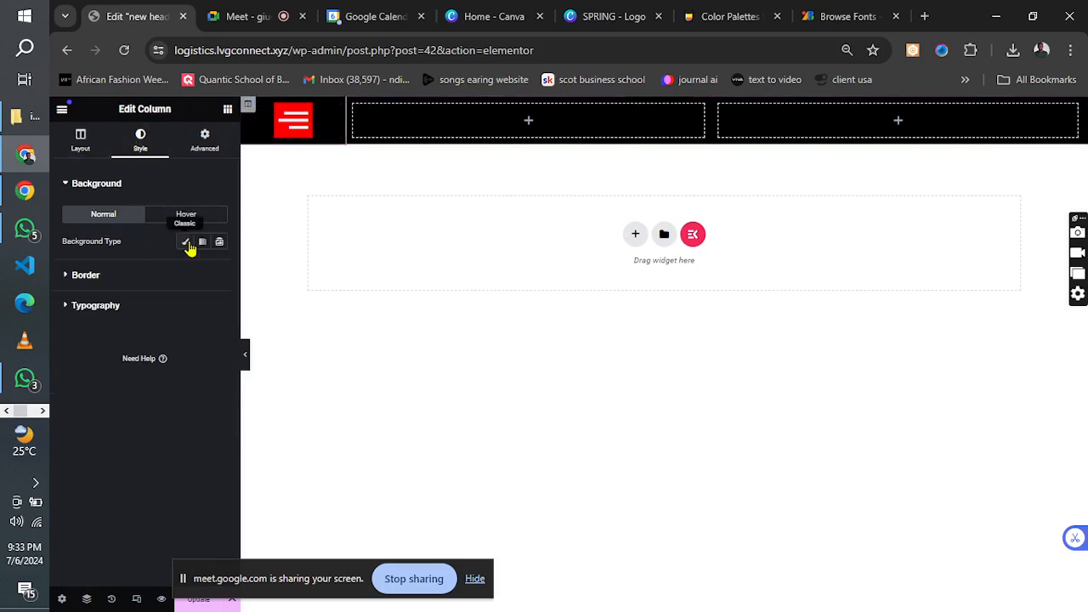
pyautogui.click(185, 242)
pyautogui.click(217, 269)
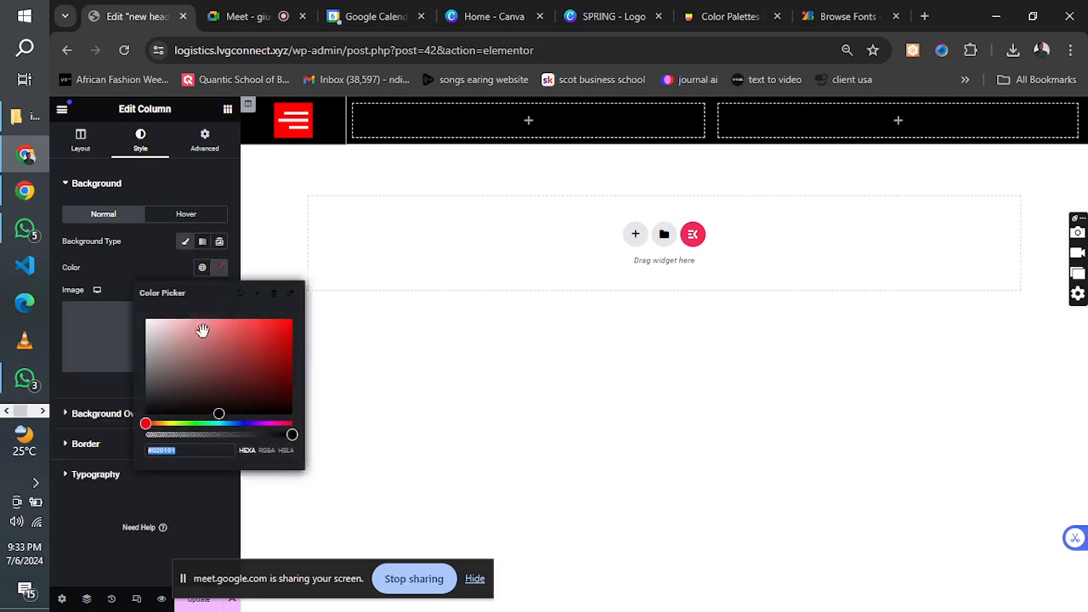
pyautogui.moveTo(202, 358)
pyautogui.mouseDown()
pyautogui.moveTo(267, 340)
pyautogui.moveTo(312, 311)
pyautogui.mouseUp()
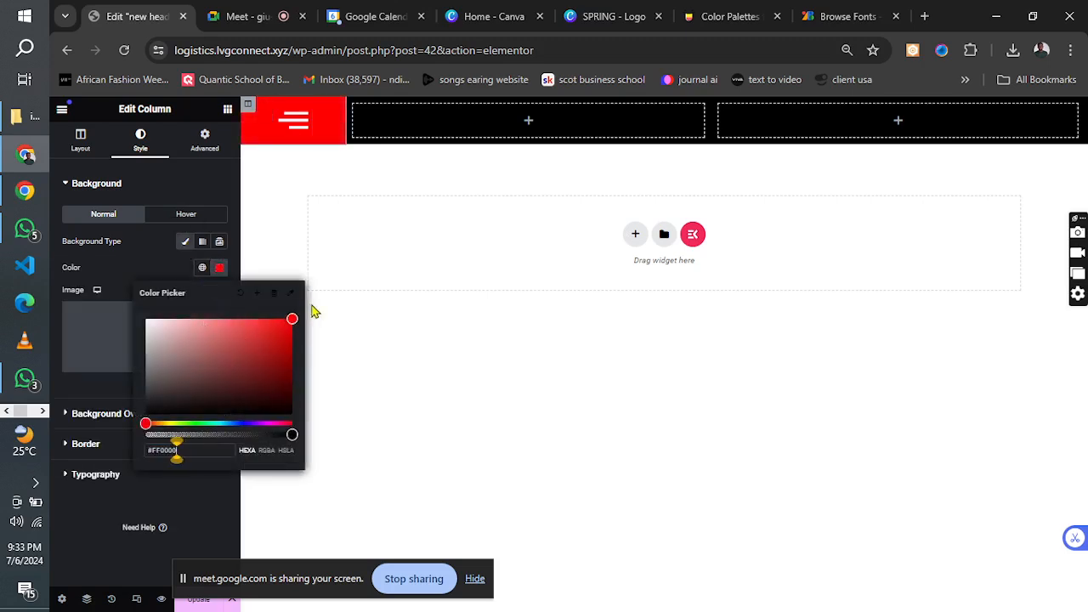
pyautogui.moveTo(265, 544)
pyautogui.mouseDown()
pyautogui.moveTo(109, 581)
pyautogui.moveTo(292, 317)
pyautogui.mouseUp()
pyautogui.click(119, 553)
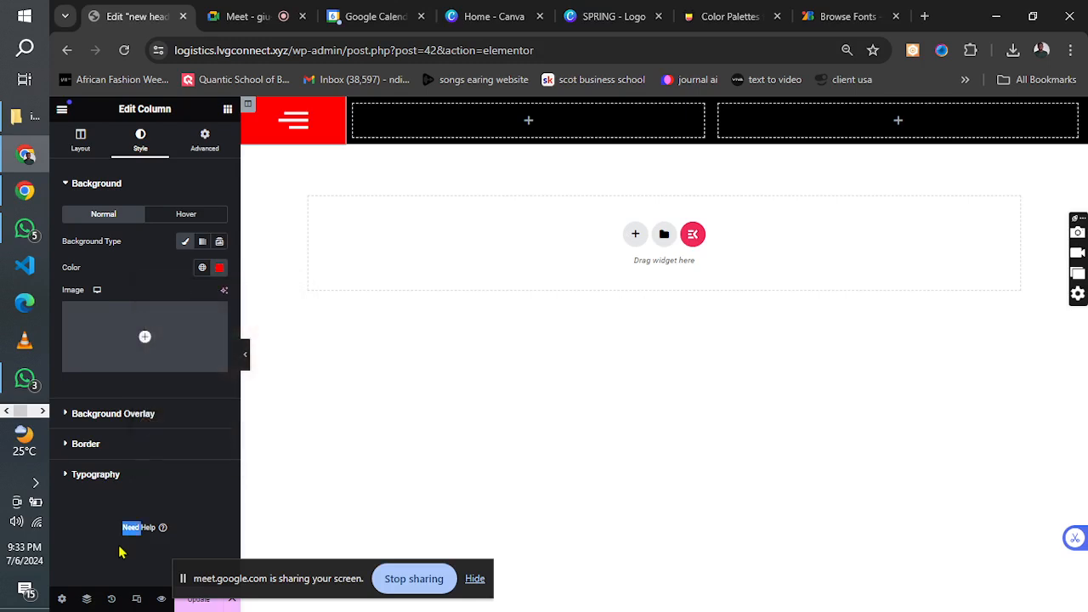
pyautogui.click(189, 604)
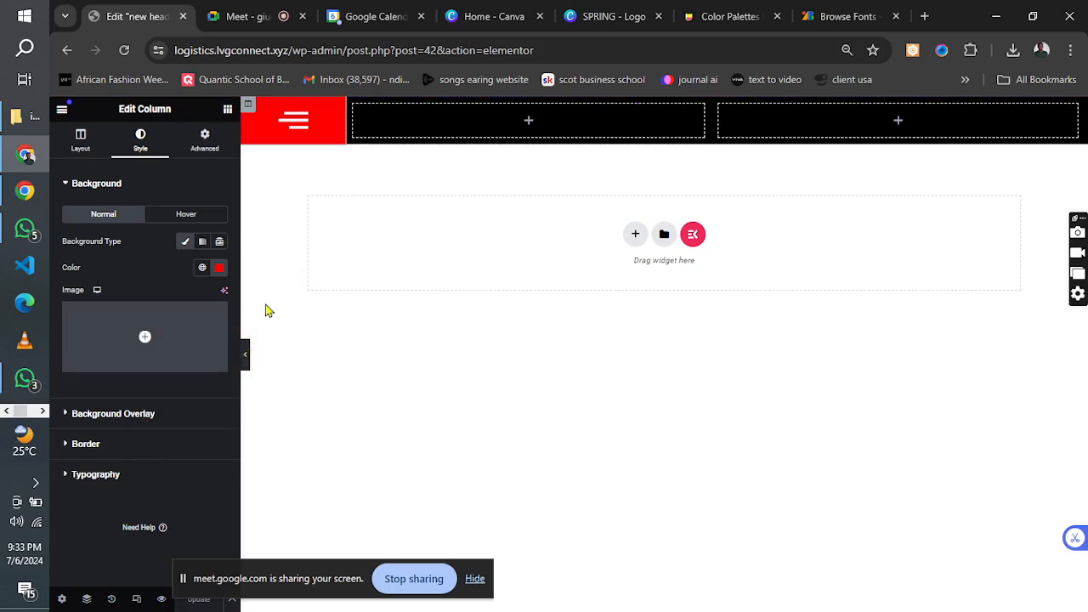
# Check the logo placement in the logistics reference image and return to the Elementor editor.
pyautogui.click(43, 410)
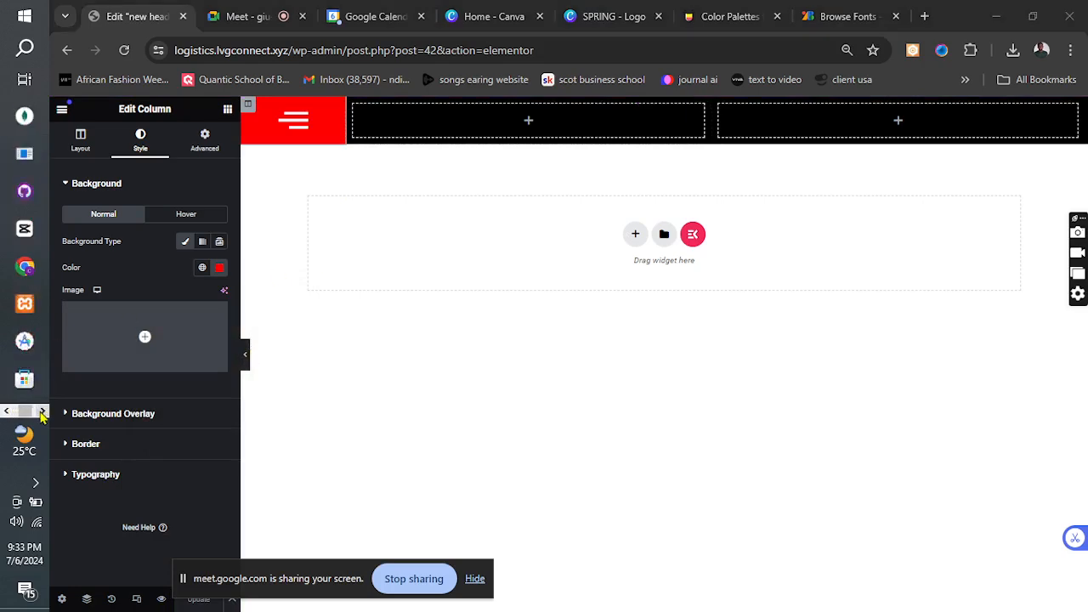
pyautogui.click(24, 190)
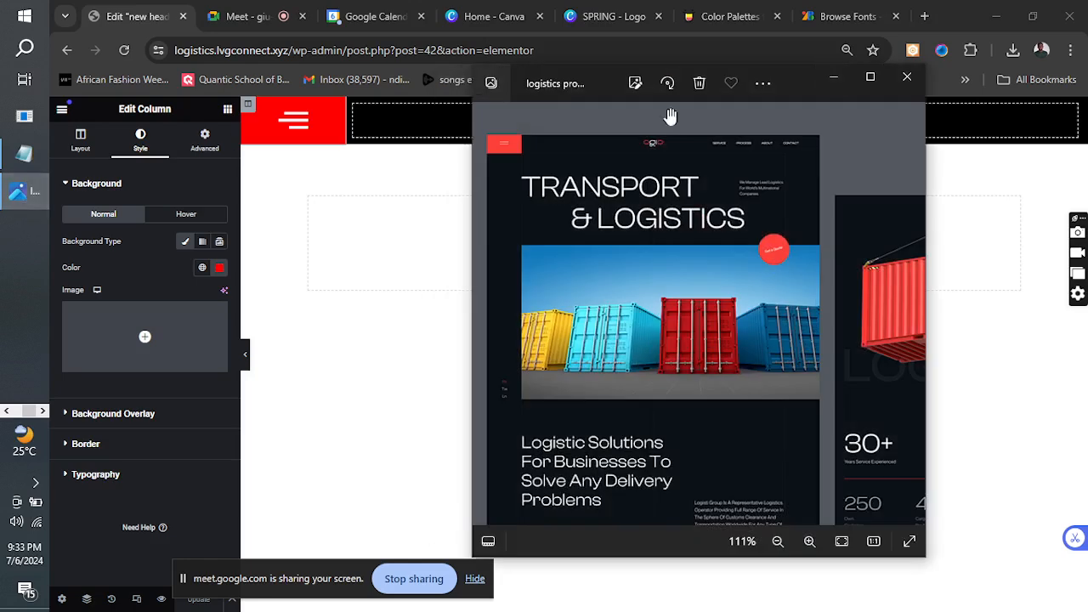
pyautogui.click(833, 78)
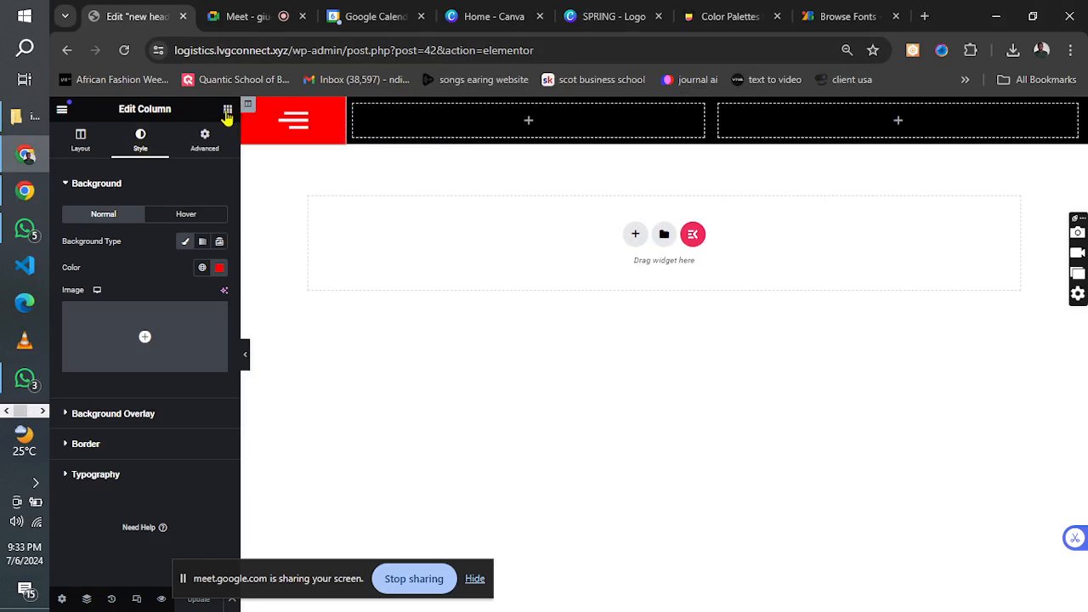
# Add the unlocked Site Logo widget to the header's middle column and update the header.
pyautogui.click(226, 112)
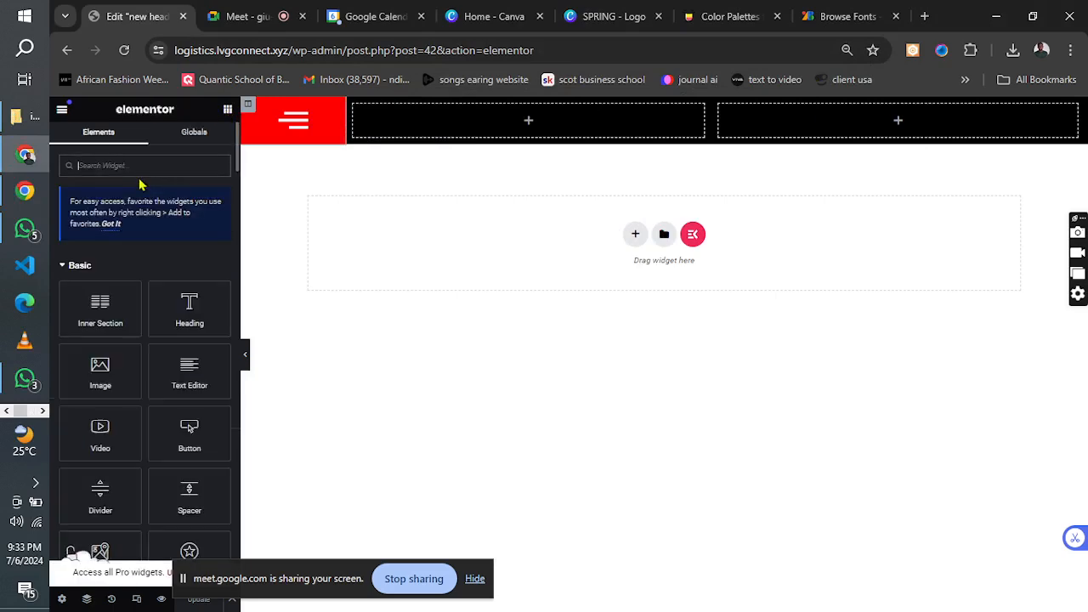
pyautogui.click(89, 165)
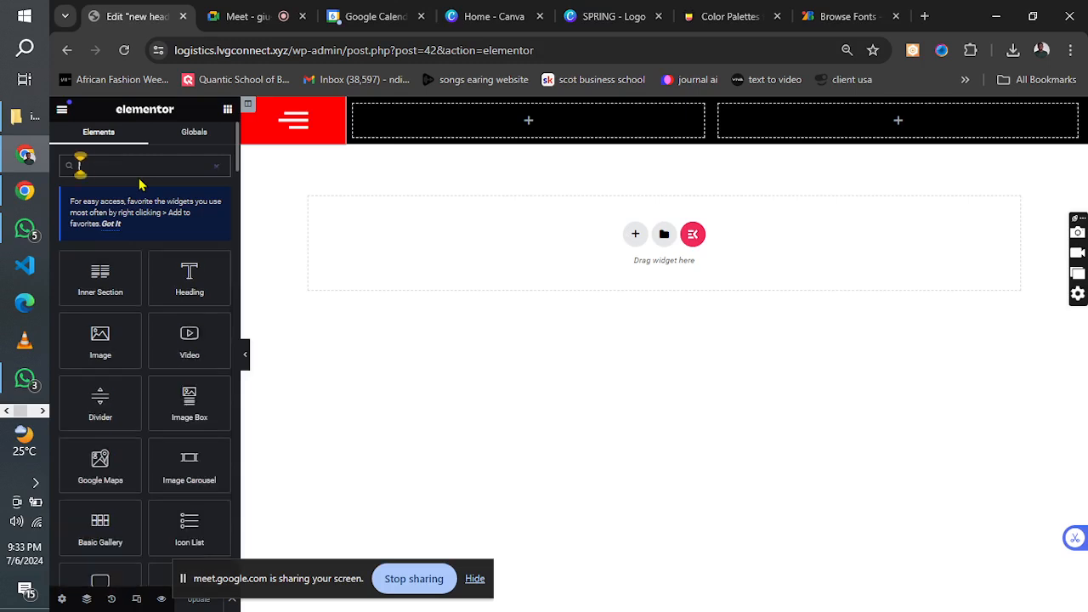
pyautogui.write('logo')
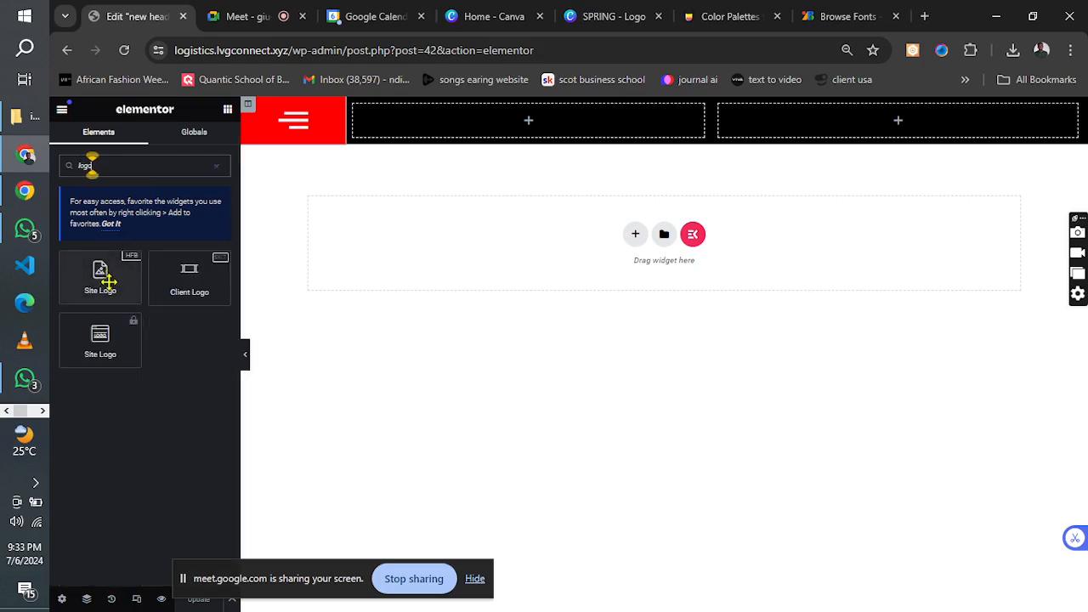
pyautogui.moveTo(108, 282); pyautogui.dragTo(525, 127)
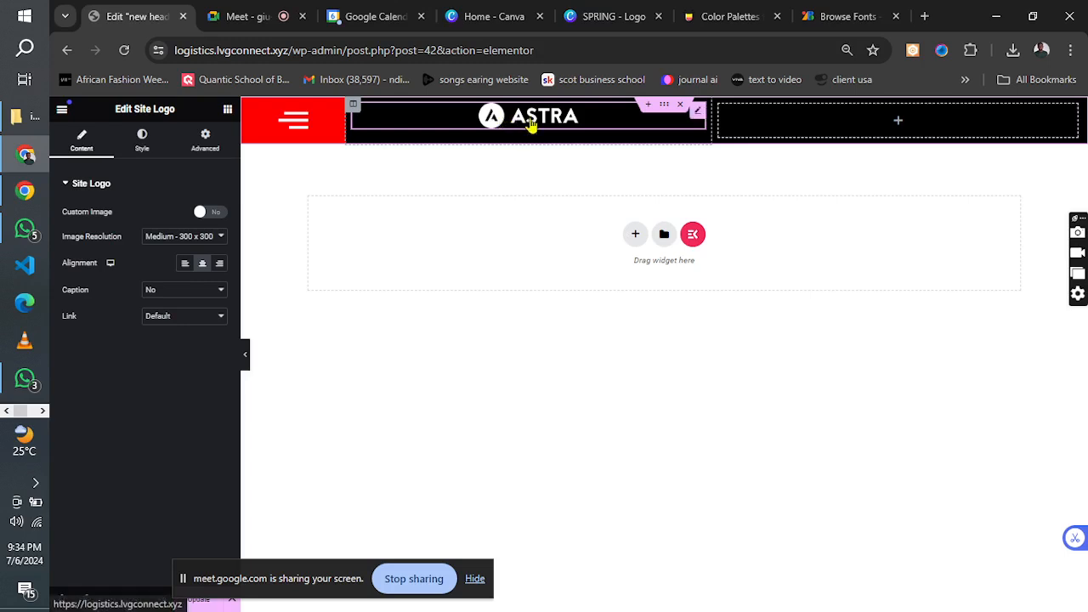
pyautogui.moveTo(194, 572); pyautogui.dragTo(380, 565)
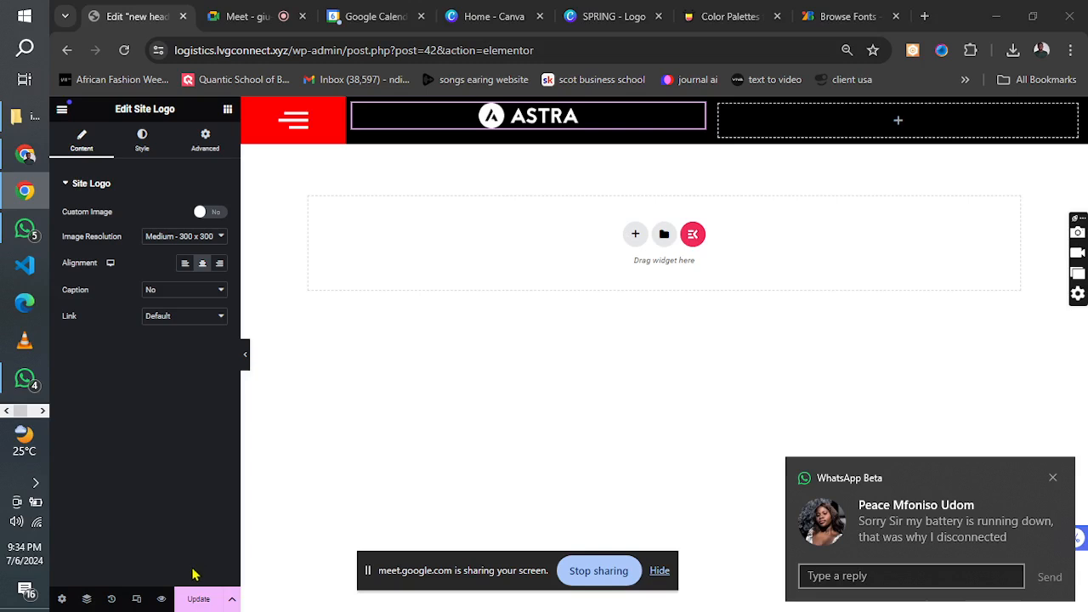
pyautogui.click(198, 599)
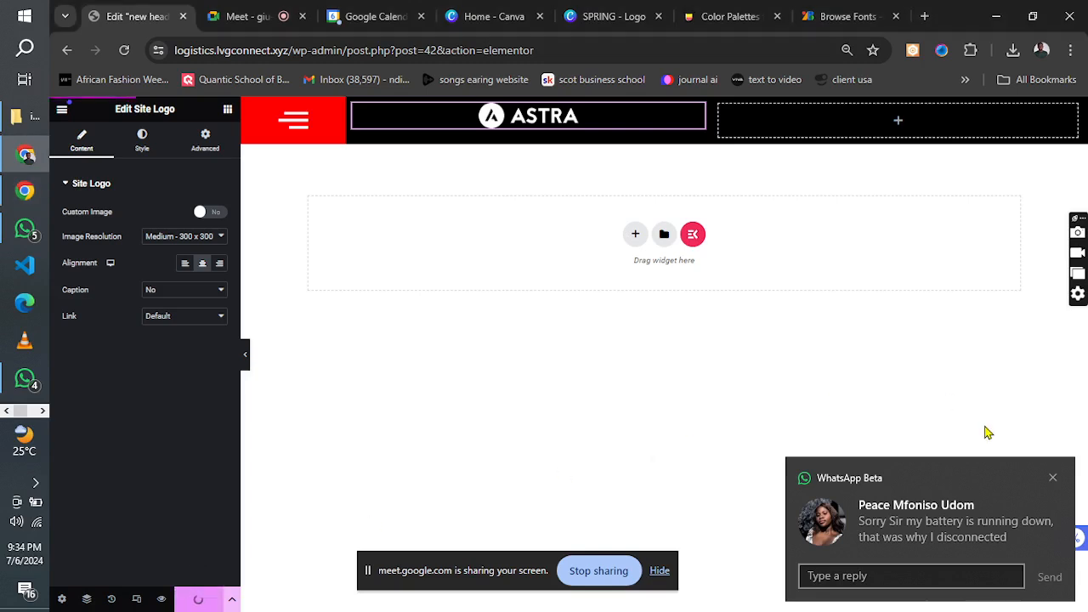
pyautogui.click(1053, 478)
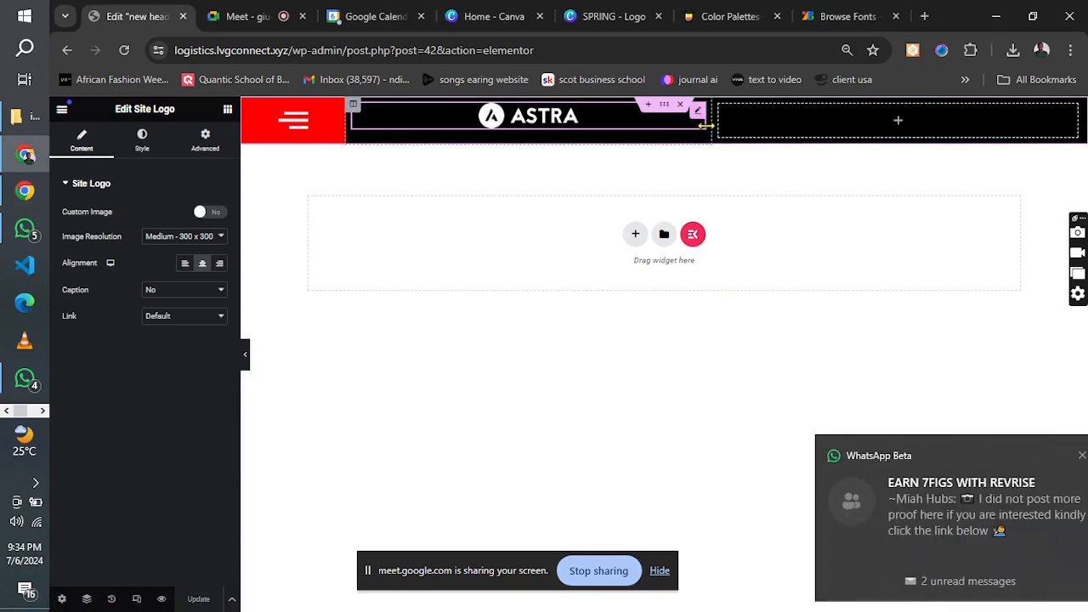
# Add the HFB Navigation Menu widget to the third header column and narrow the logo column slightly.
pyautogui.moveTo(713, 125); pyautogui.dragTo(680, 125)
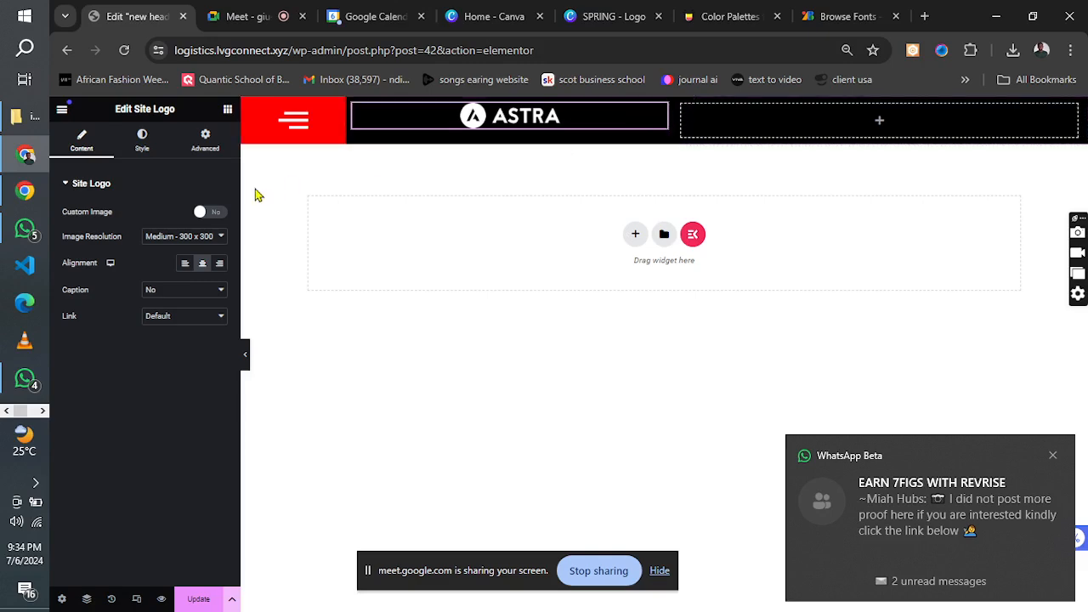
pyautogui.click(228, 111)
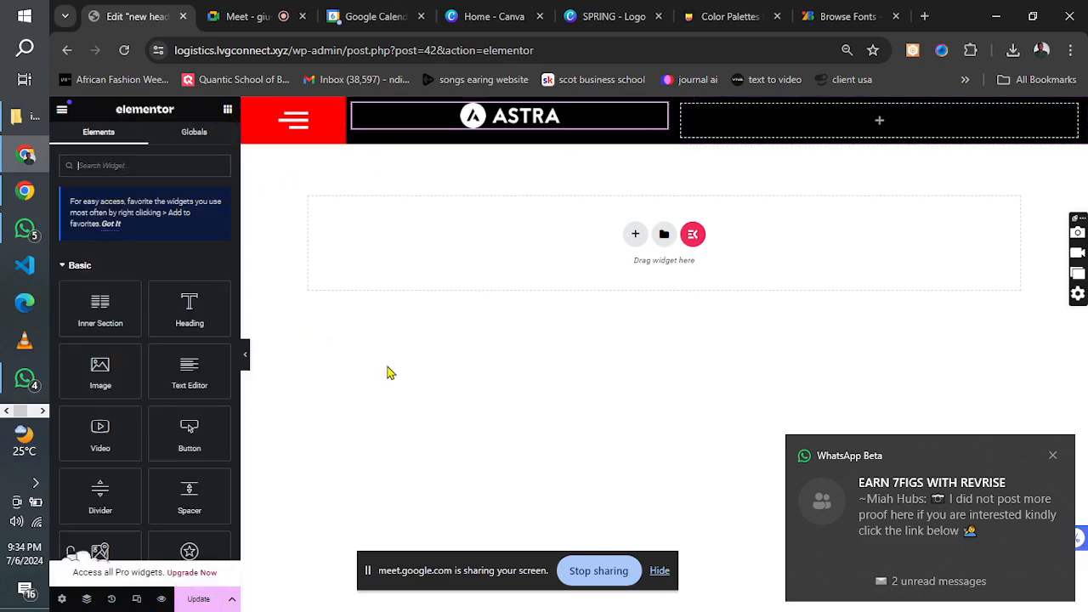
pyautogui.click(1053, 459)
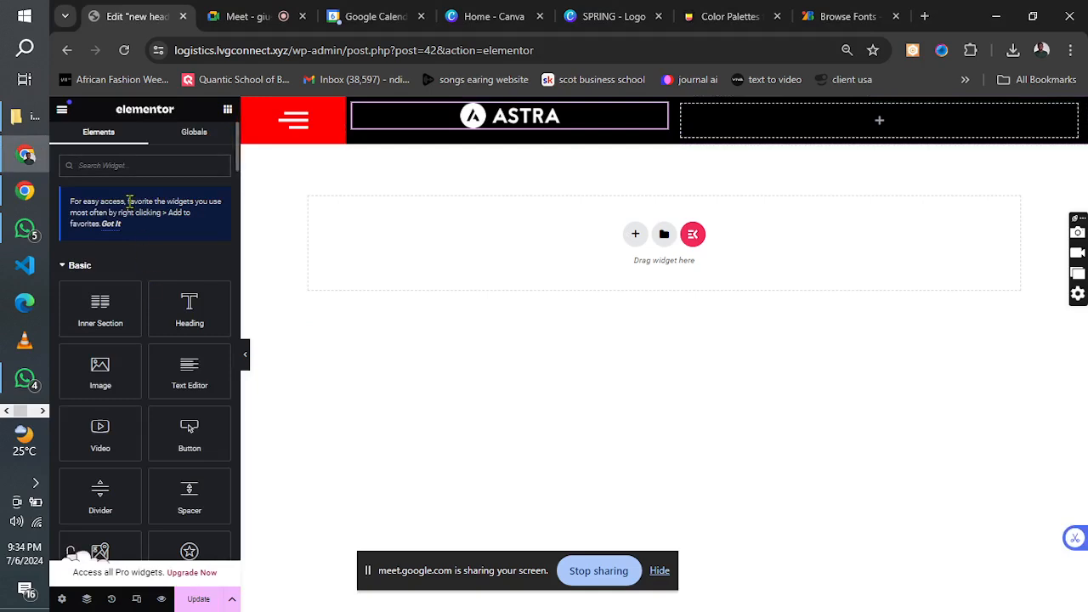
pyautogui.write('menu')
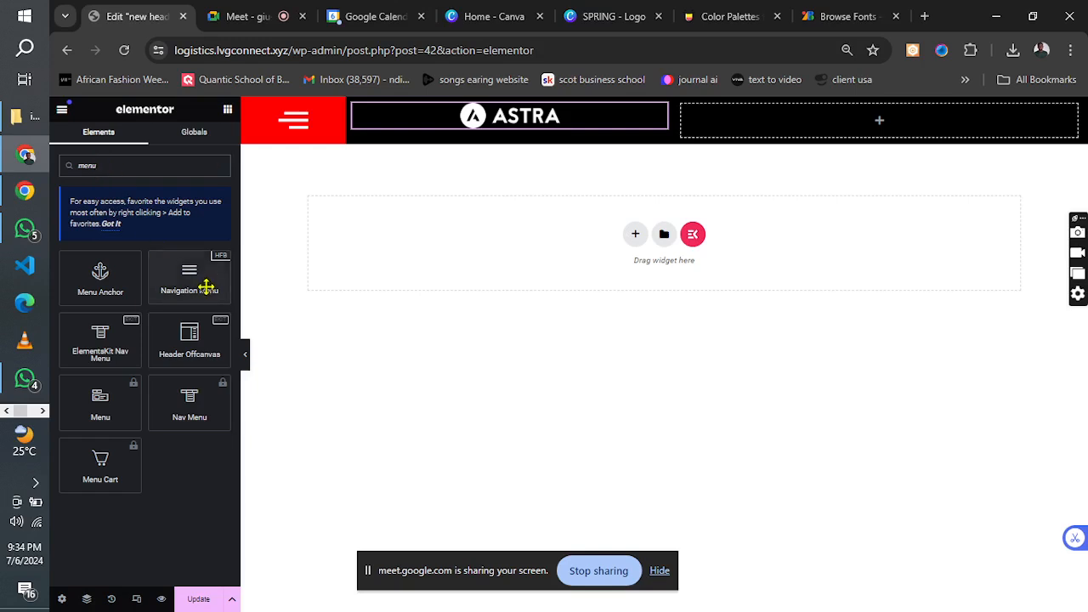
pyautogui.moveTo(207, 288); pyautogui.dragTo(802, 128)
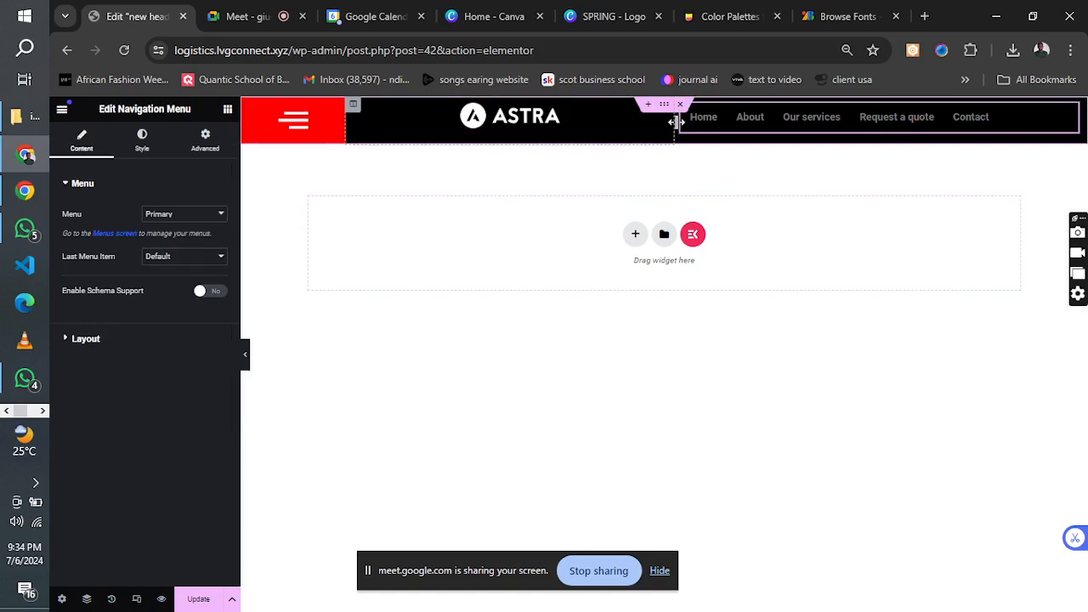
pyautogui.moveTo(677, 123); pyautogui.dragTo(668, 123)
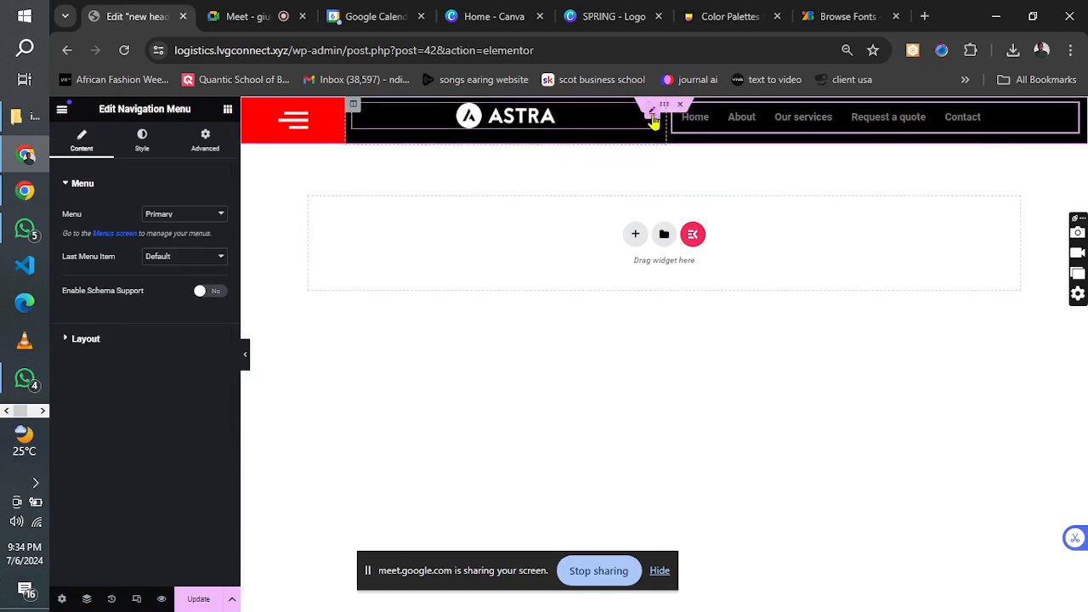
# Align the site logo right, set its column's vertical alignment to Middle, and update the header.
pyautogui.click(651, 119)
pyautogui.click(219, 263)
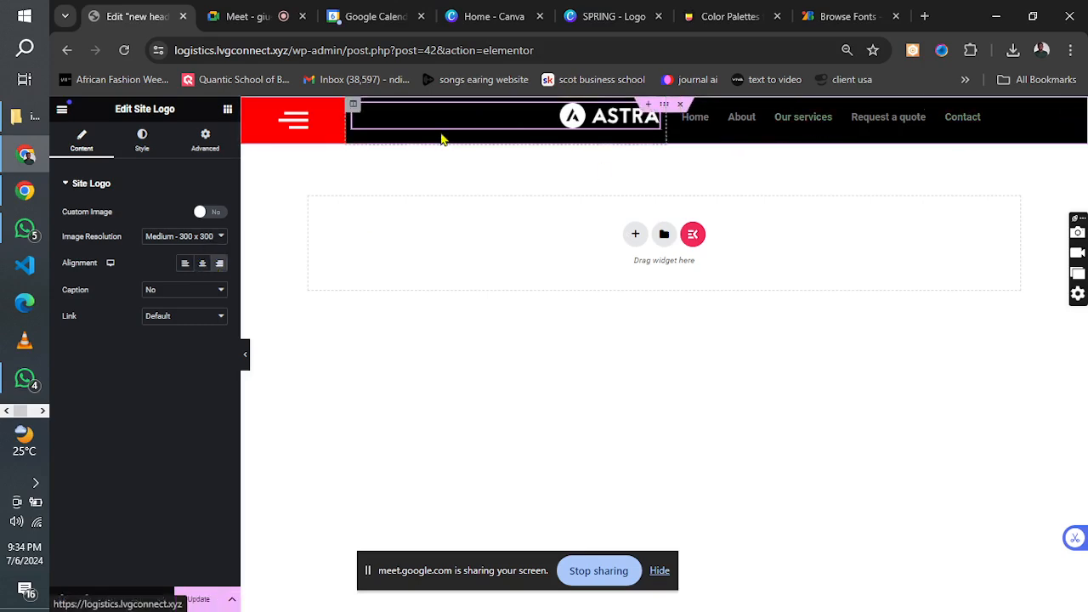
pyautogui.click(353, 107)
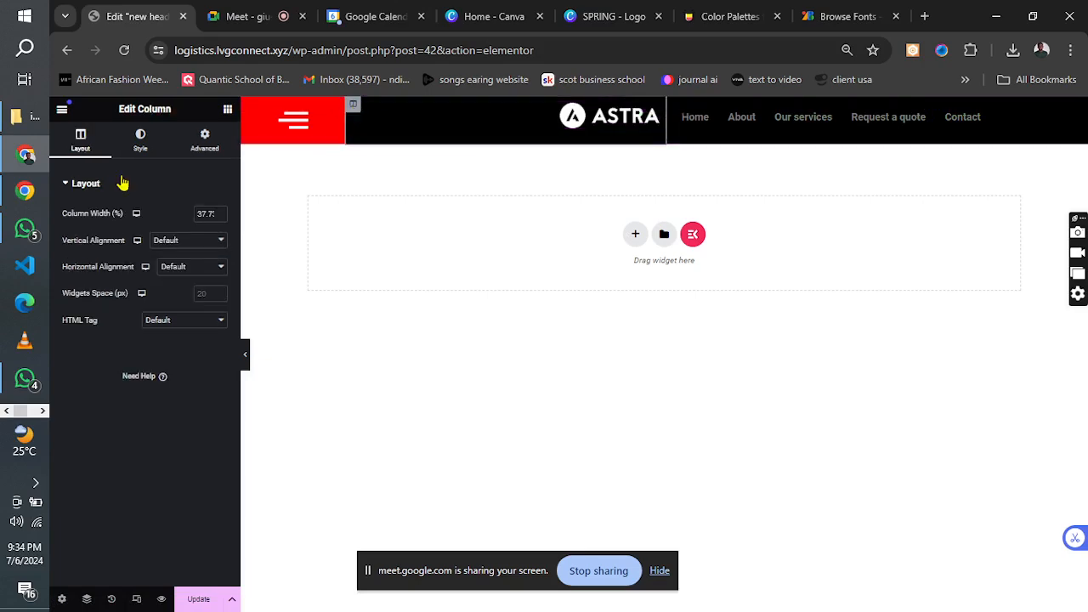
pyautogui.click(175, 242)
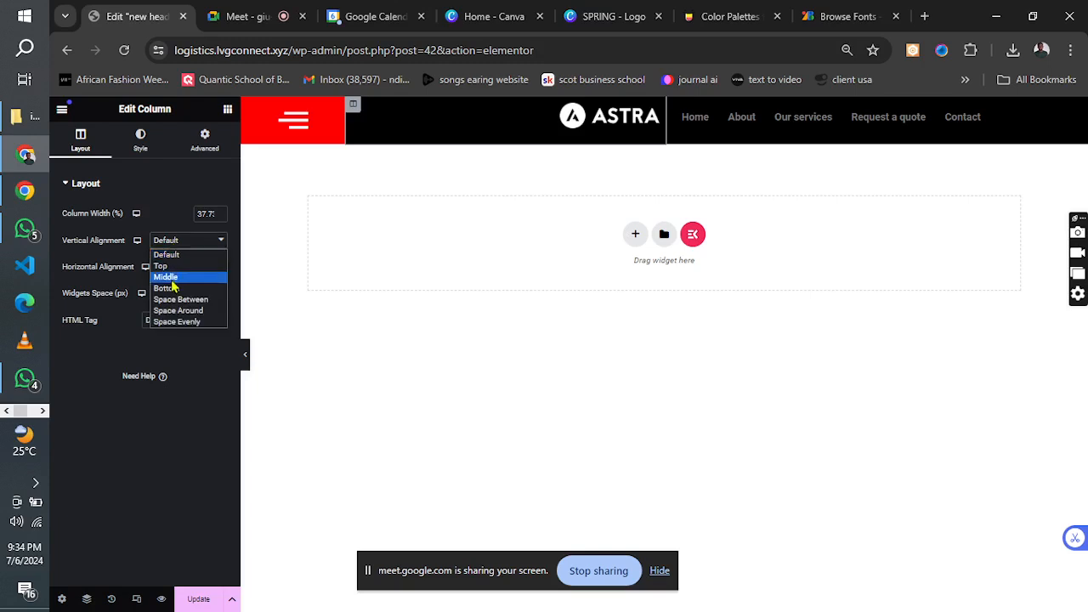
pyautogui.click(165, 277)
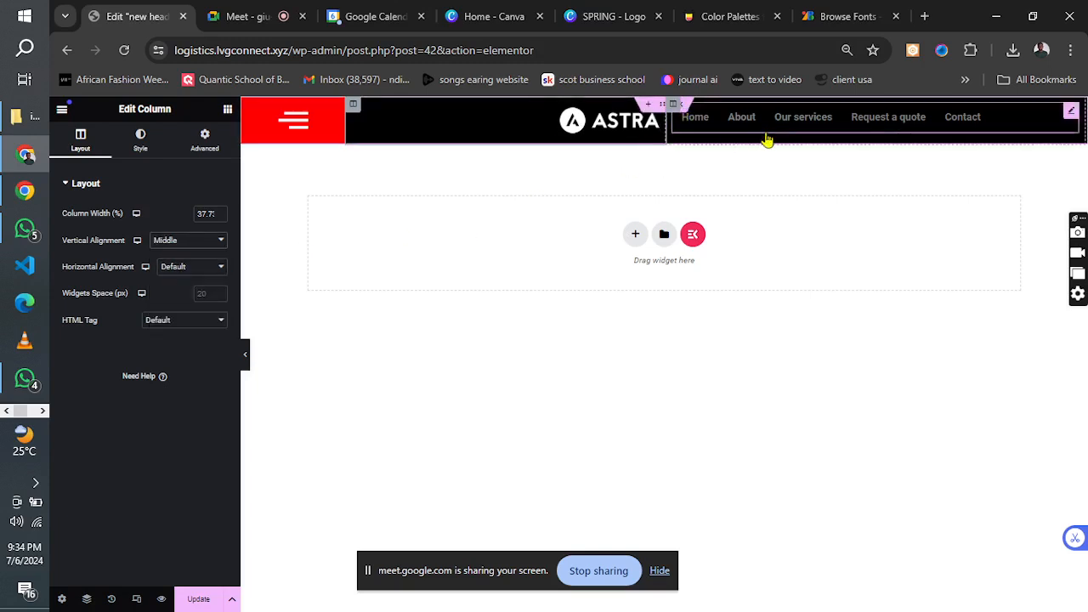
pyautogui.click(199, 598)
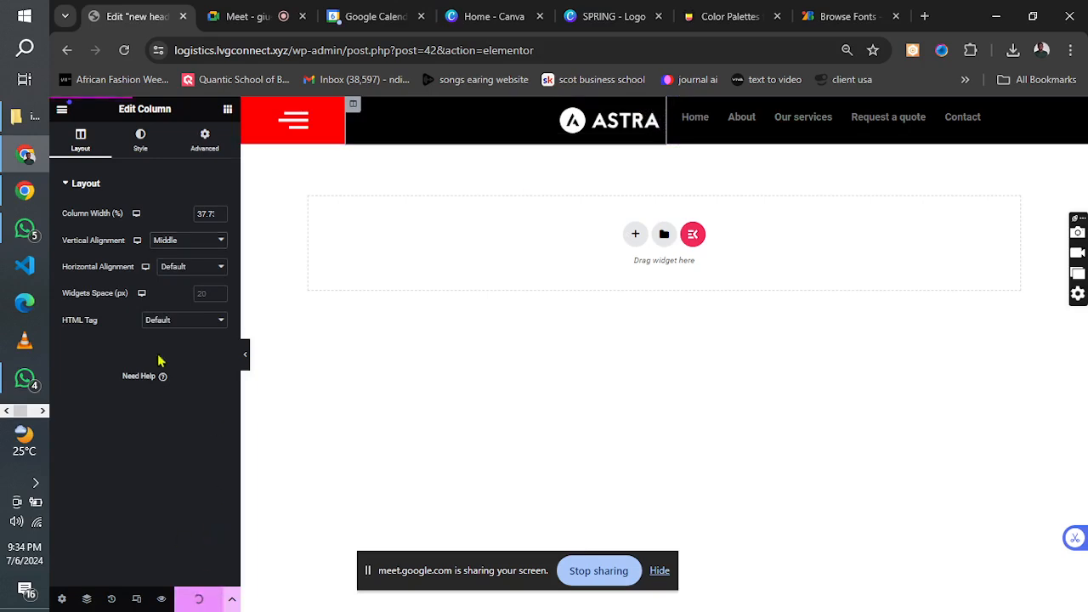
# Compare the header's navigation links with those in the logistics reference image.
pyautogui.click(42, 411)
pyautogui.click(43, 412)
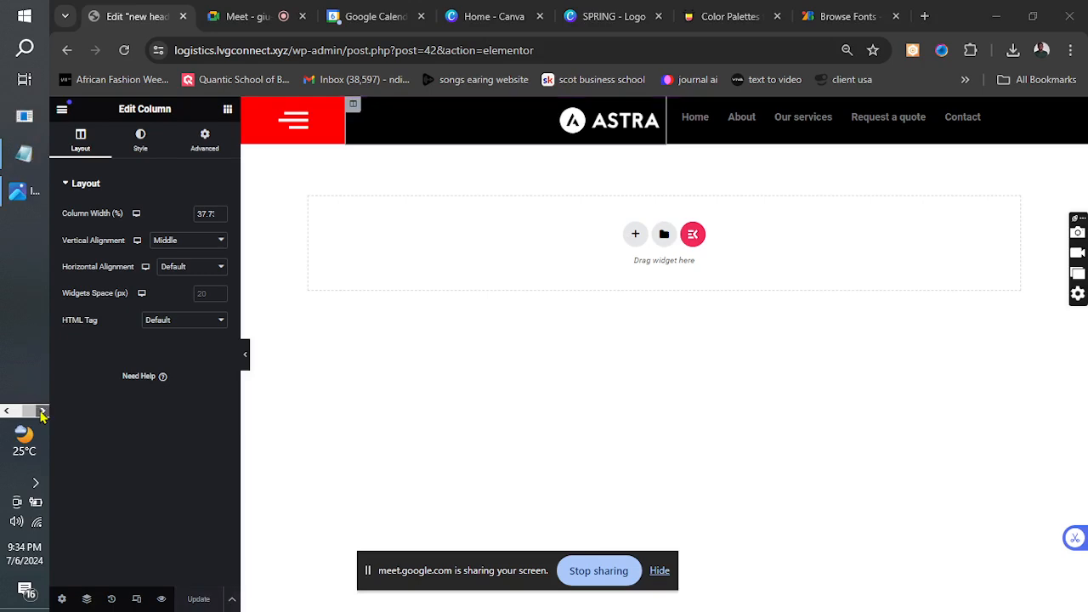
pyautogui.click(17, 194)
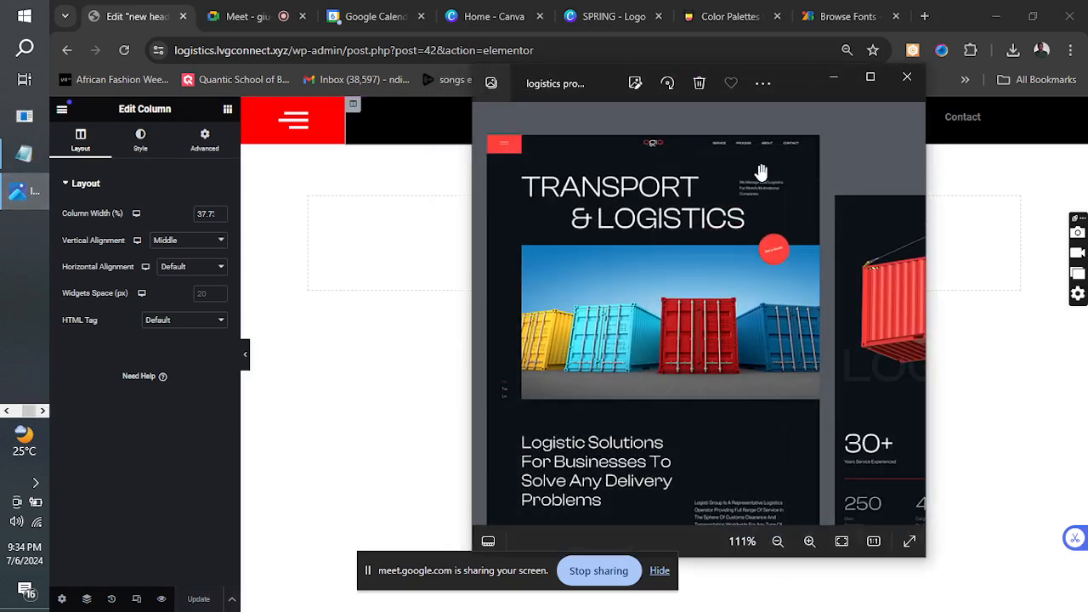
pyautogui.click(836, 81)
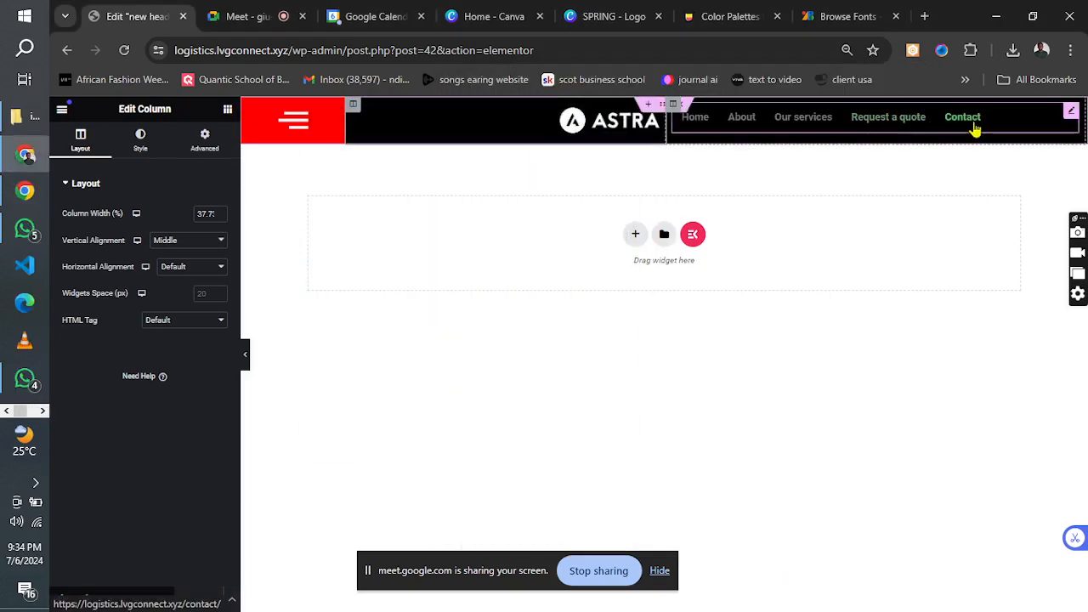
# Set the navigation menu's normal text color to #FFFFFF and update the header.
pyautogui.click(972, 126)
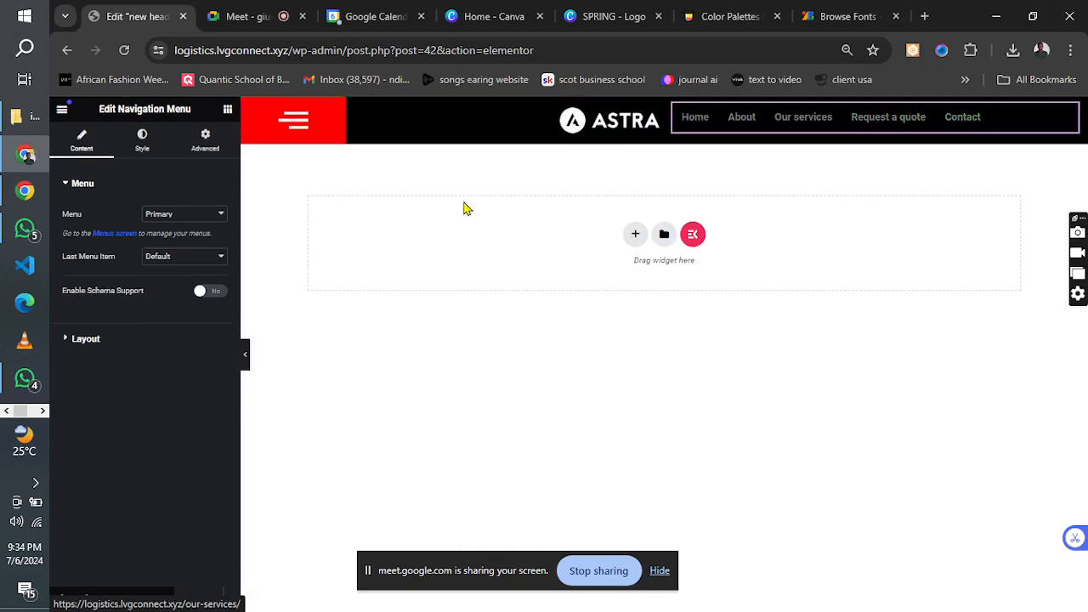
pyautogui.click(142, 141)
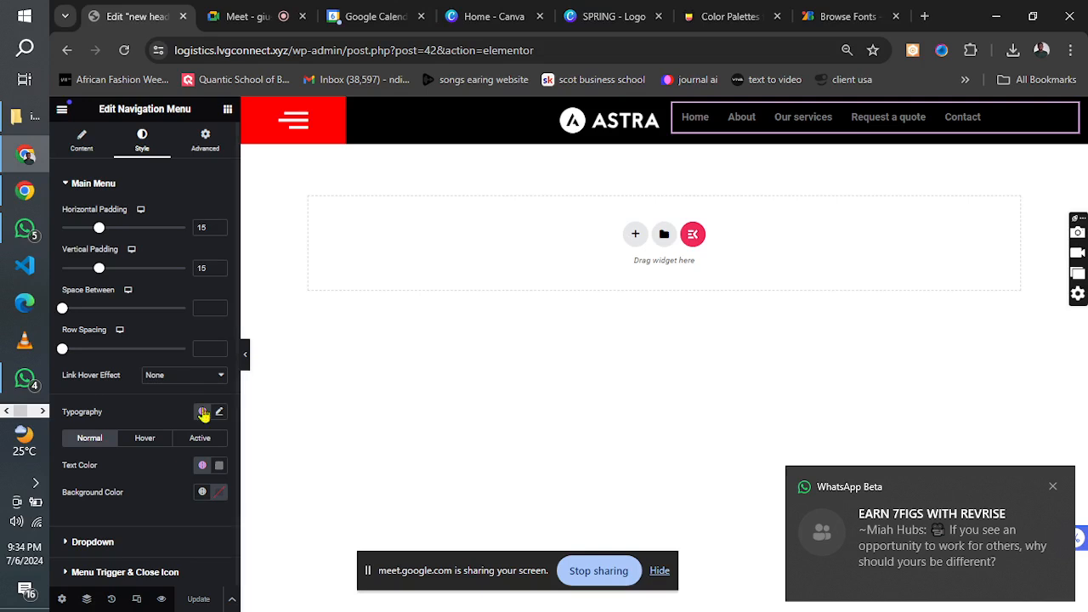
pyautogui.click(217, 467)
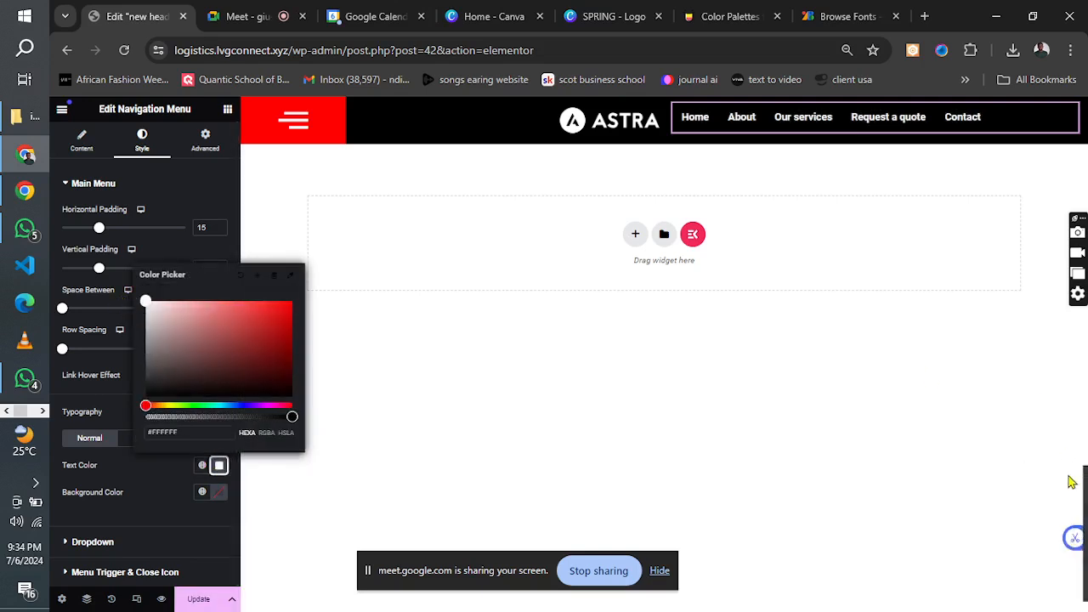
pyautogui.click(157, 508)
pyautogui.click(182, 600)
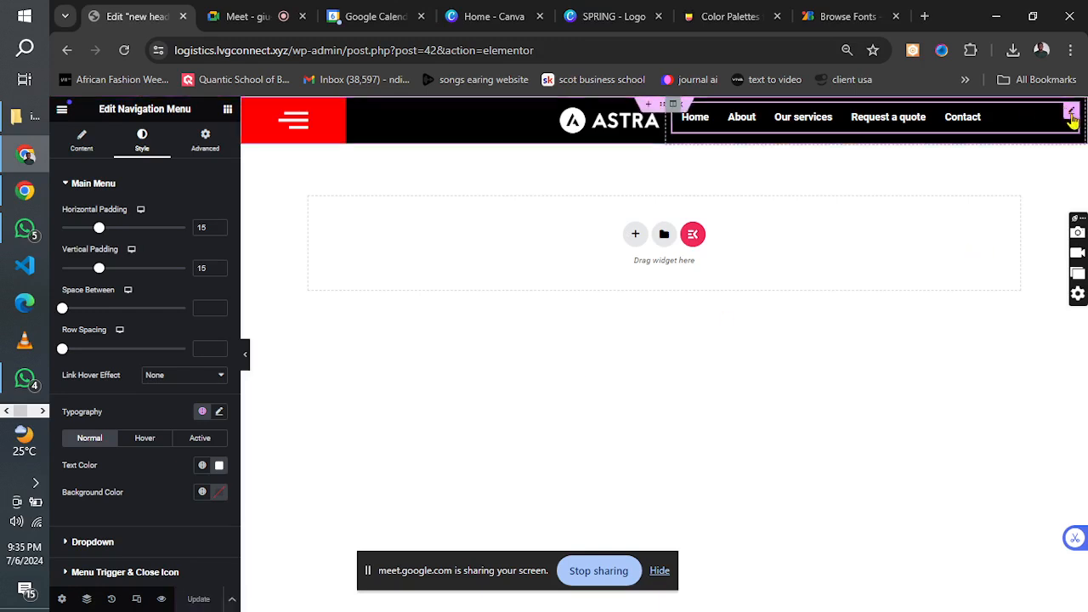
# Set the navigation menu's main typography font family to Roboto Condensed.
pyautogui.click(116, 188)
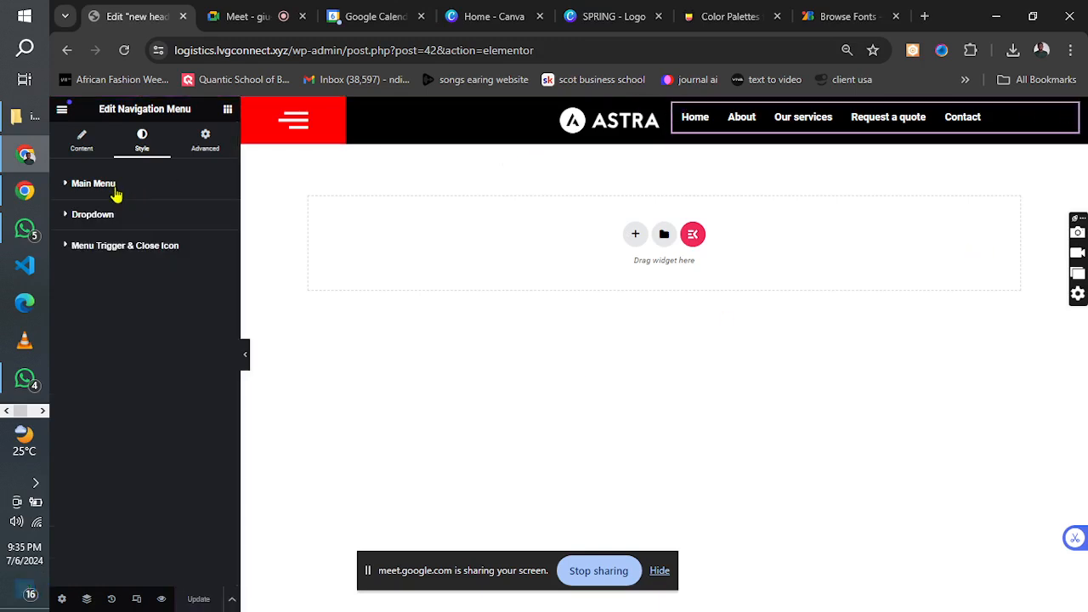
pyautogui.click(126, 194)
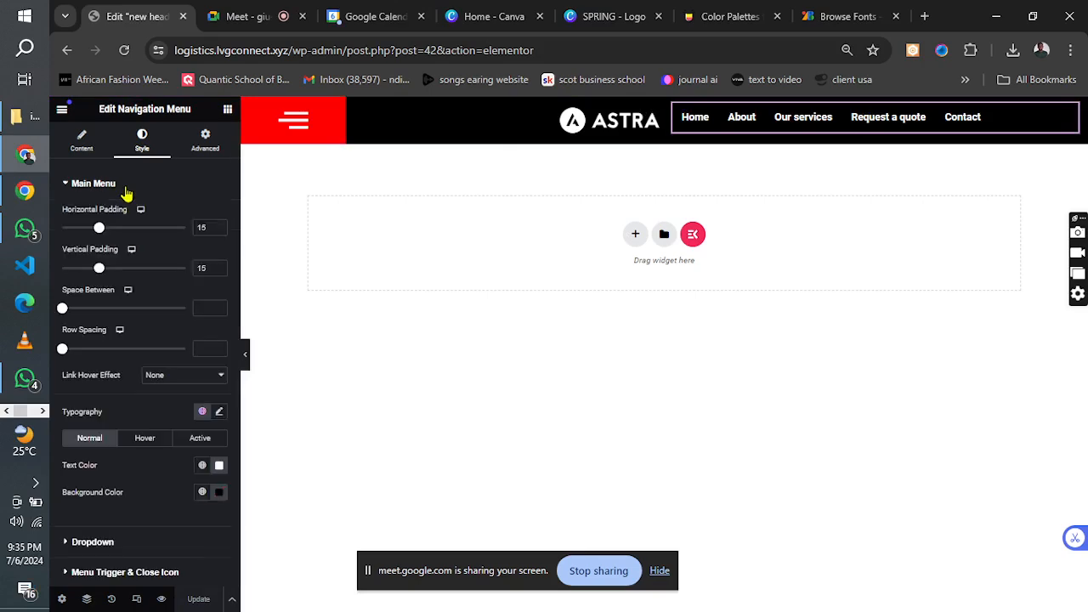
pyautogui.click(219, 411)
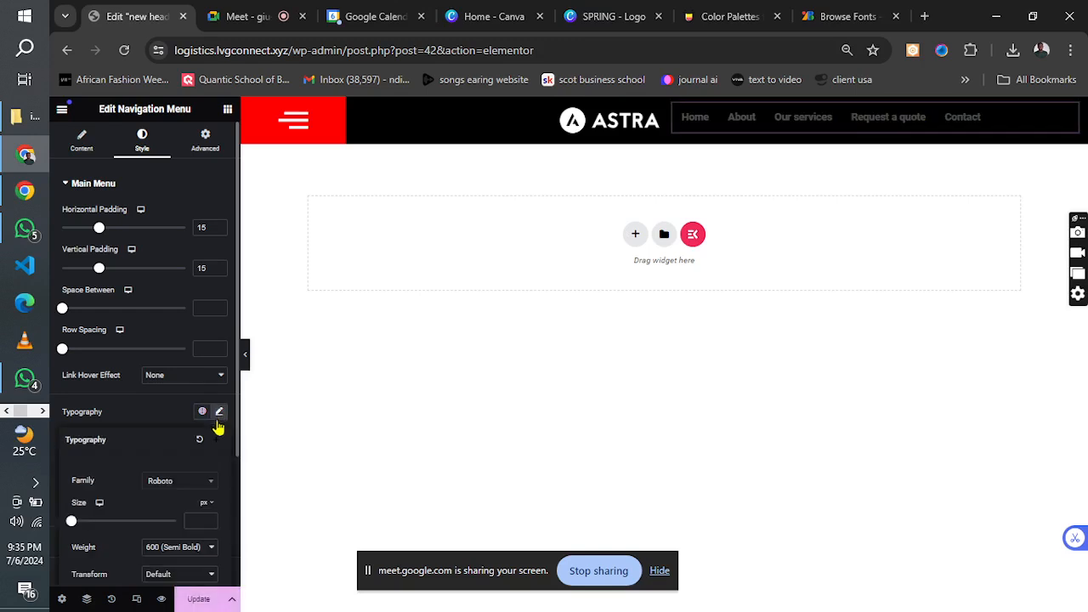
pyautogui.click(170, 482)
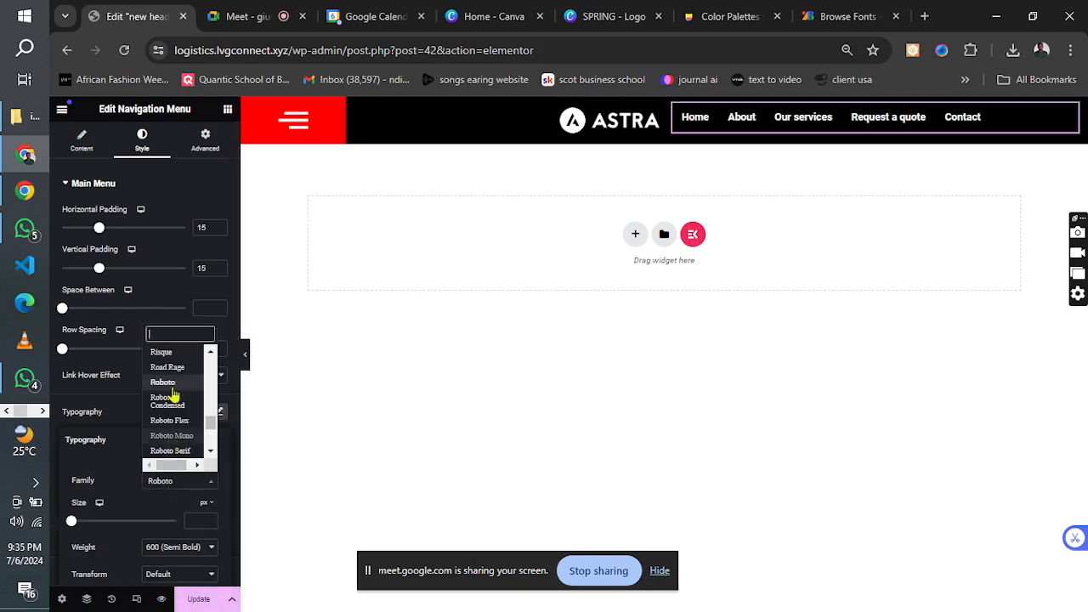
pyautogui.write('robo')
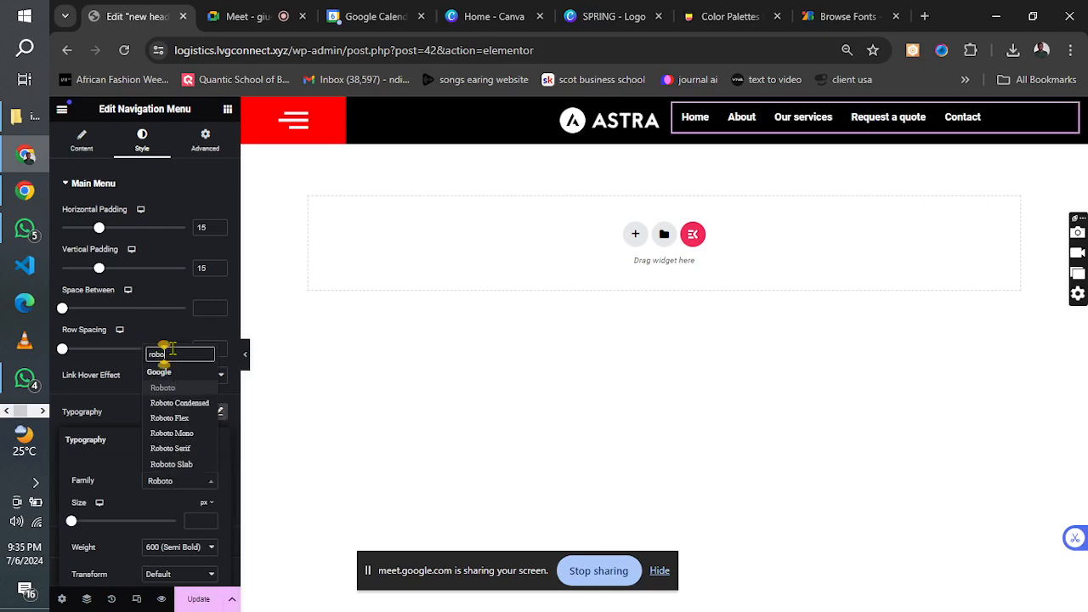
pyautogui.click(178, 405)
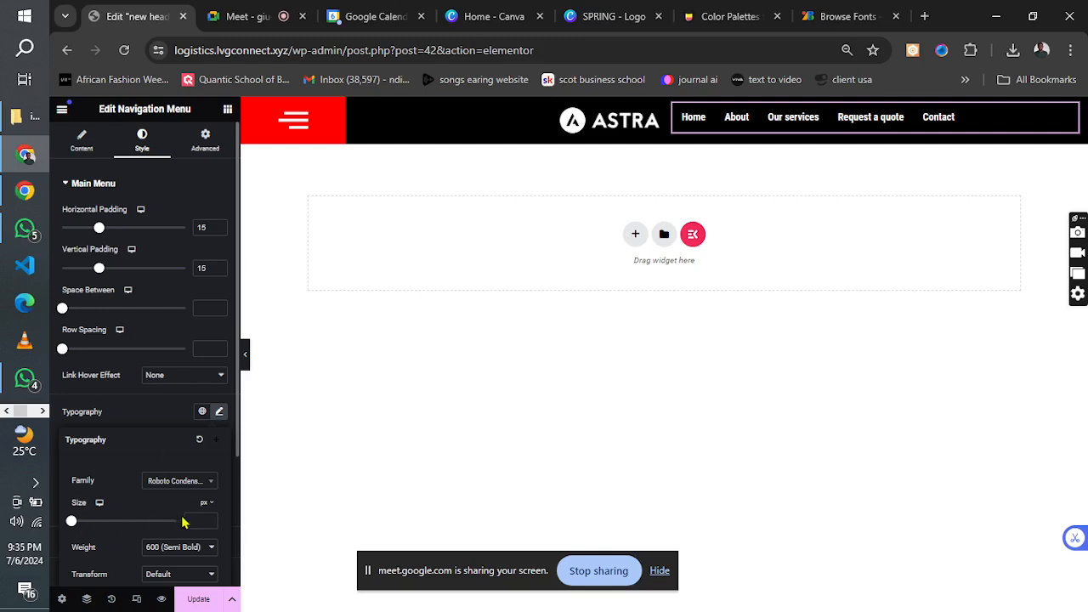
# Set the navigation menu's font size to 20 px and update the header.
pyautogui.write('24')
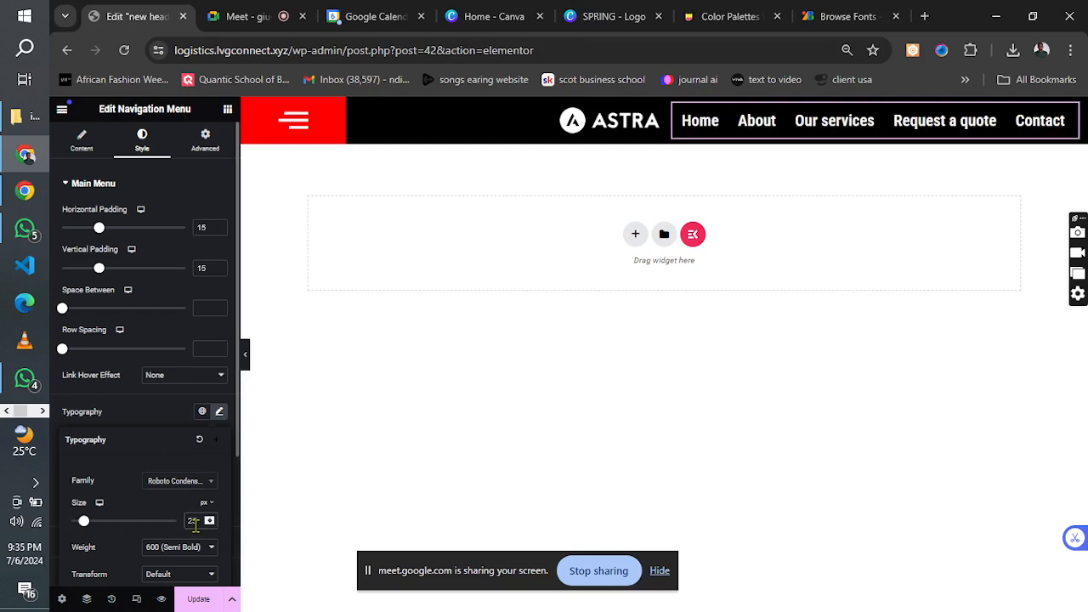
pyautogui.press('BackSpace')
pyautogui.press('BackSpace')
pyautogui.write('20')
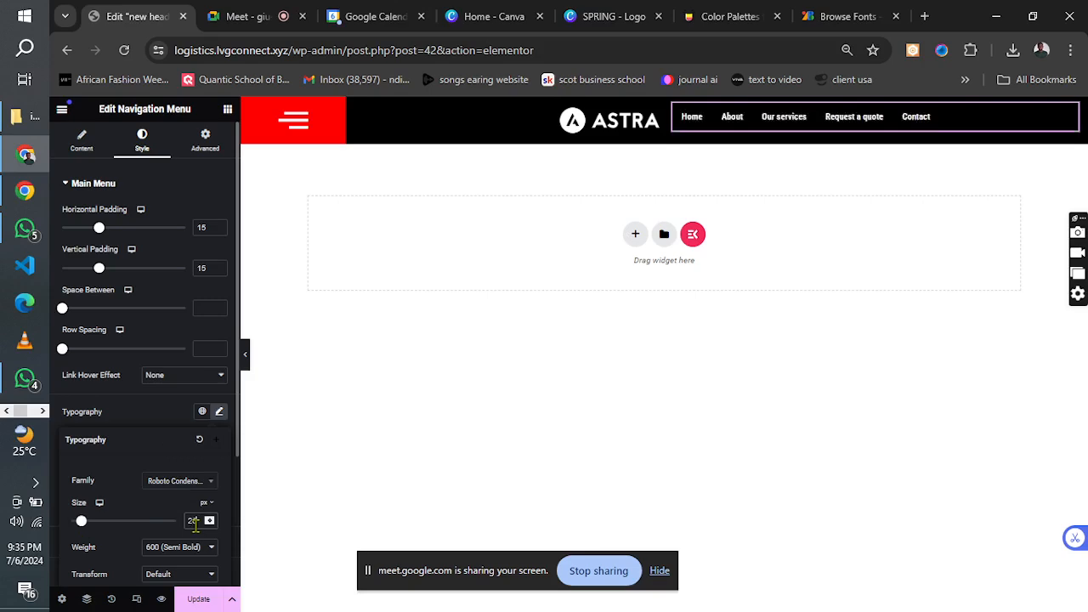
pyautogui.click(195, 600)
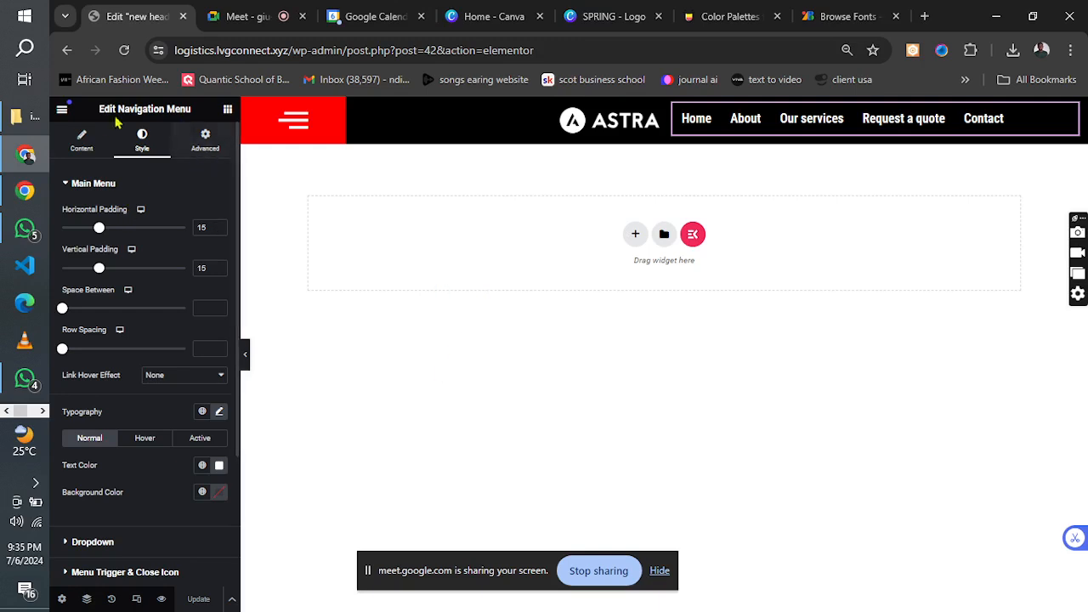
# View the site parts in Theme Builder and return to the header template's edit page.
pyautogui.click(60, 113)
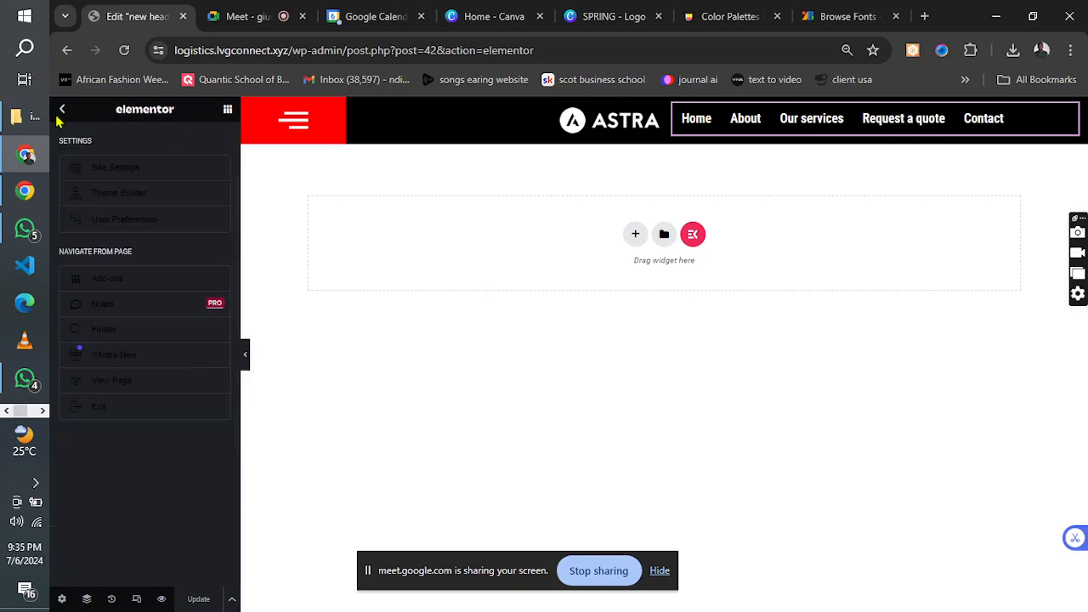
pyautogui.click(119, 195)
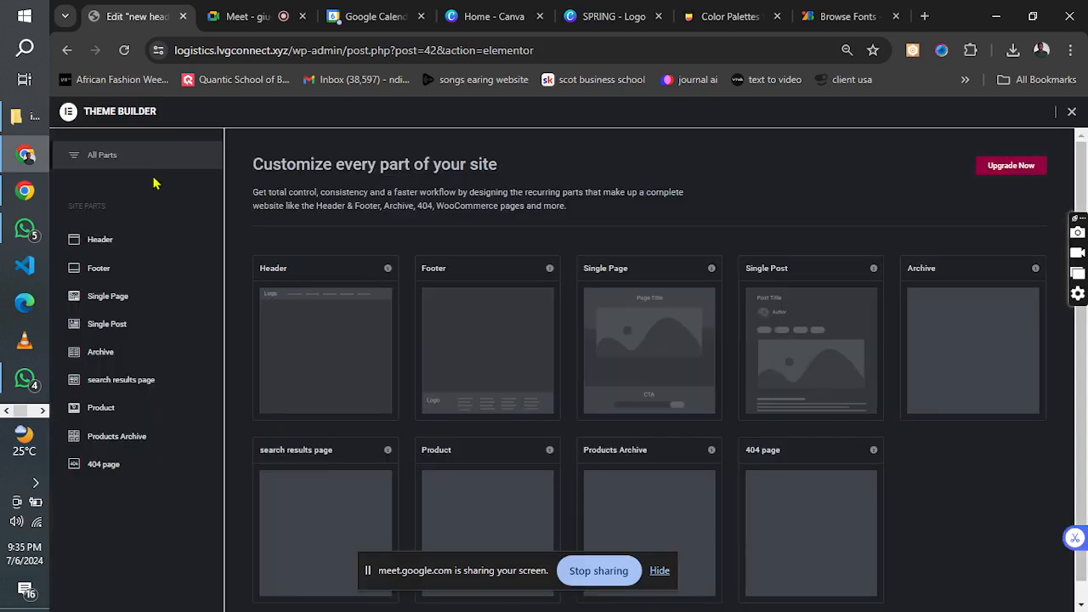
pyautogui.click(68, 52)
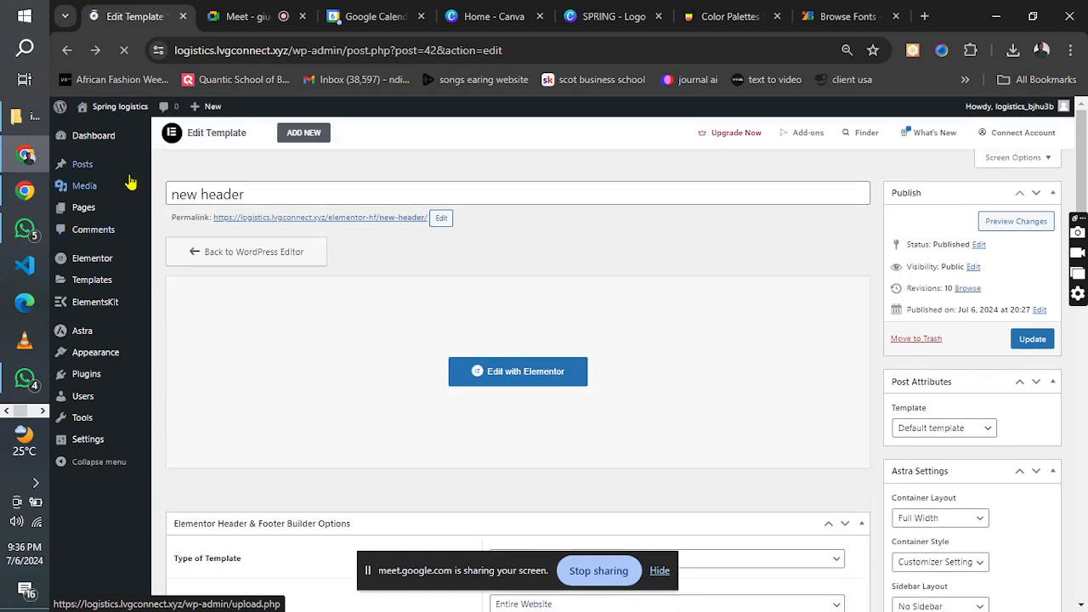
# Examine the footer design at the end of the logistics reference image.
pyautogui.click(44, 412)
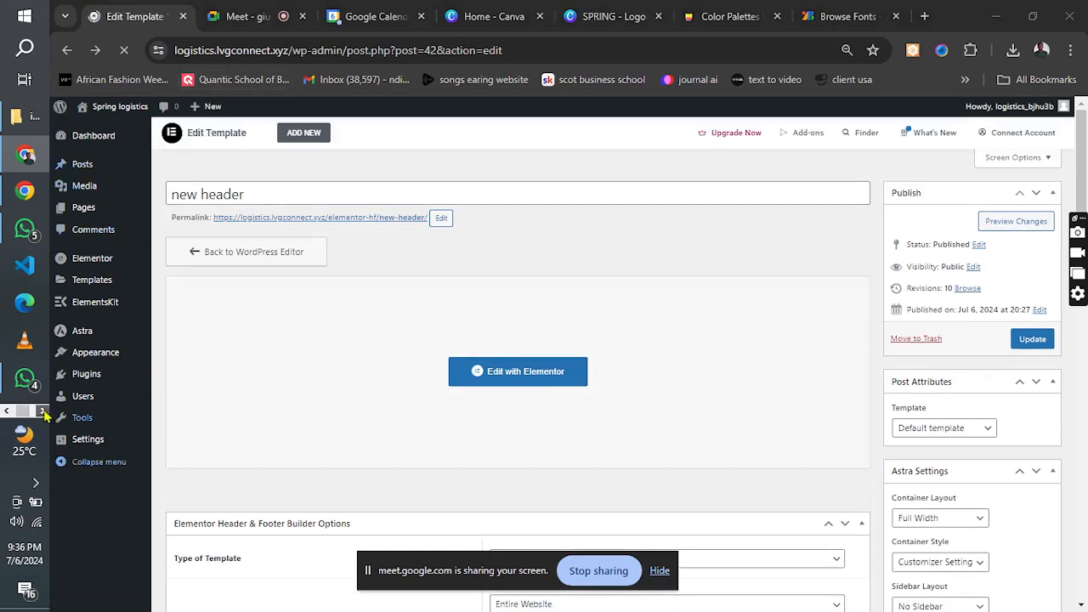
pyautogui.click(15, 190)
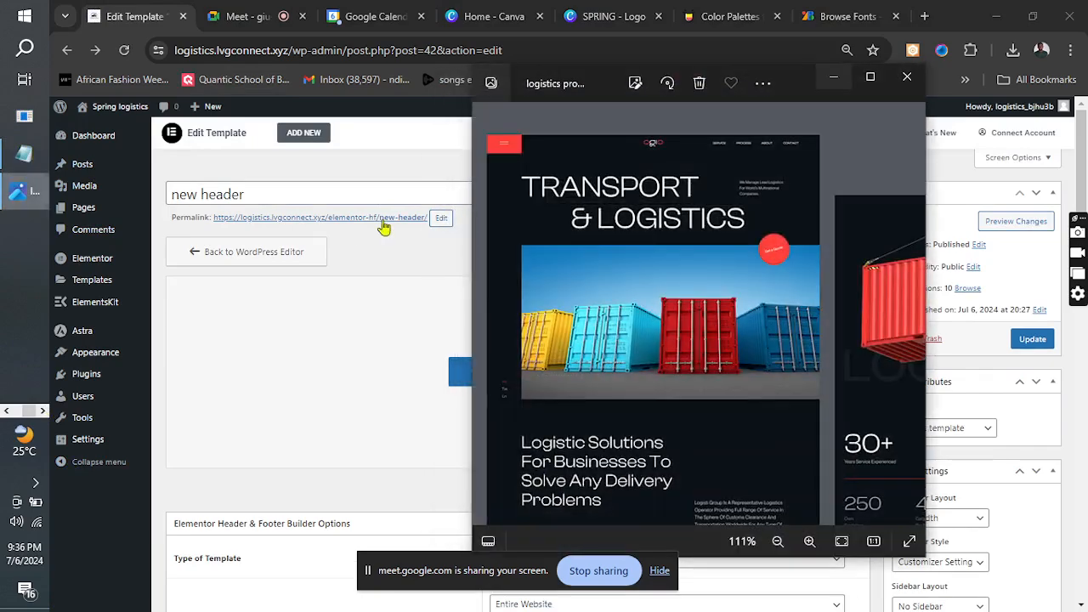
pyautogui.moveTo(781, 376); pyautogui.dragTo(682, 42)
pyautogui.moveTo(783, 392); pyautogui.dragTo(301, 365)
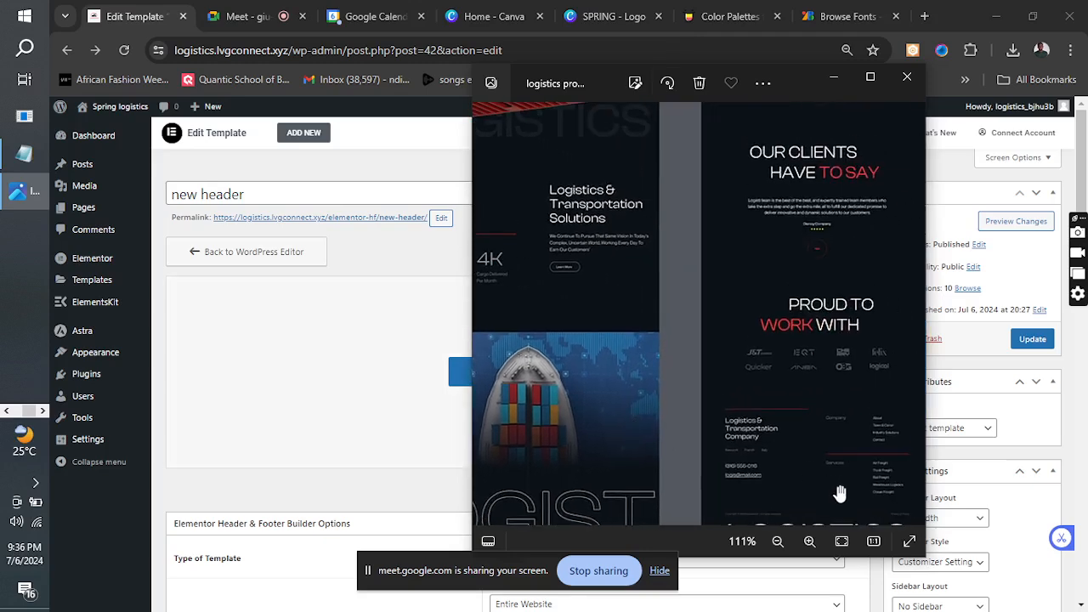
pyautogui.scroll(-1, 831, 476)
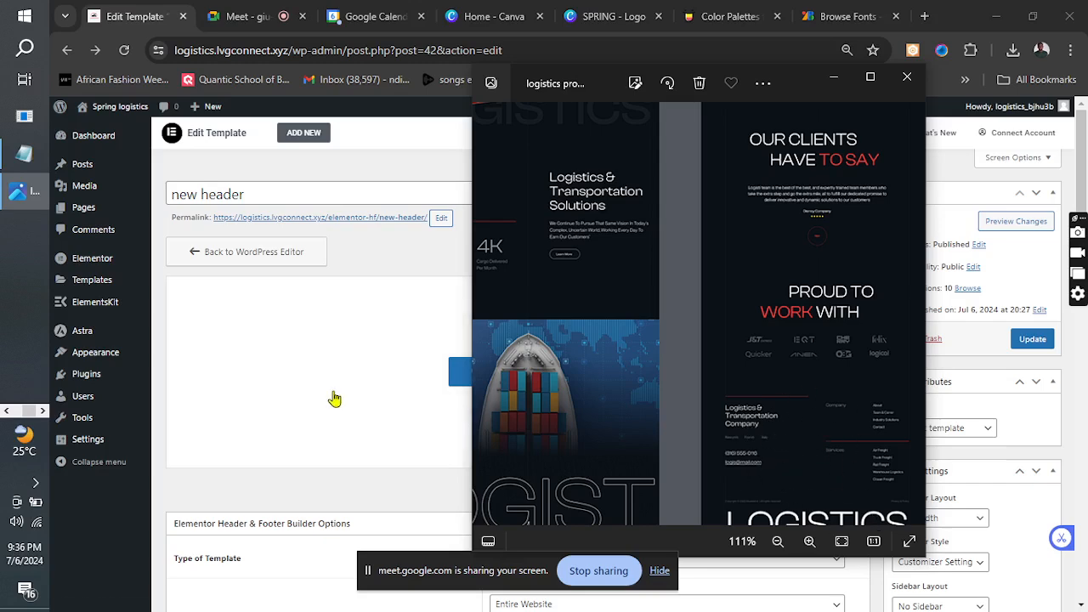
pyautogui.click(359, 253)
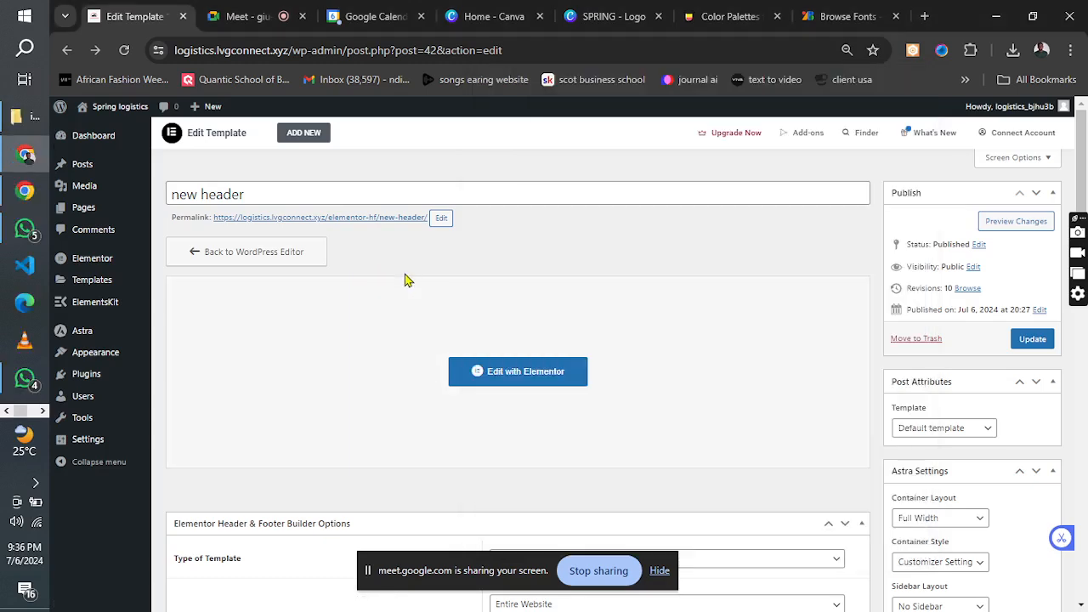
# Add a new template in the Elementor Header & Footer Builder plugin and title it "new footer".
pyautogui.moveTo(78, 384)
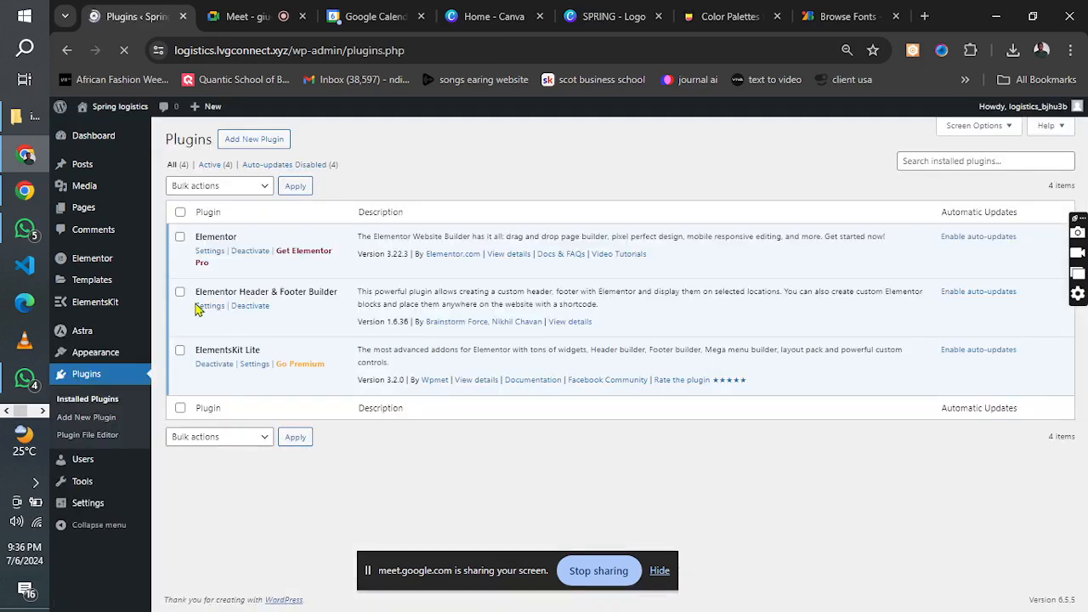
pyautogui.click(208, 308)
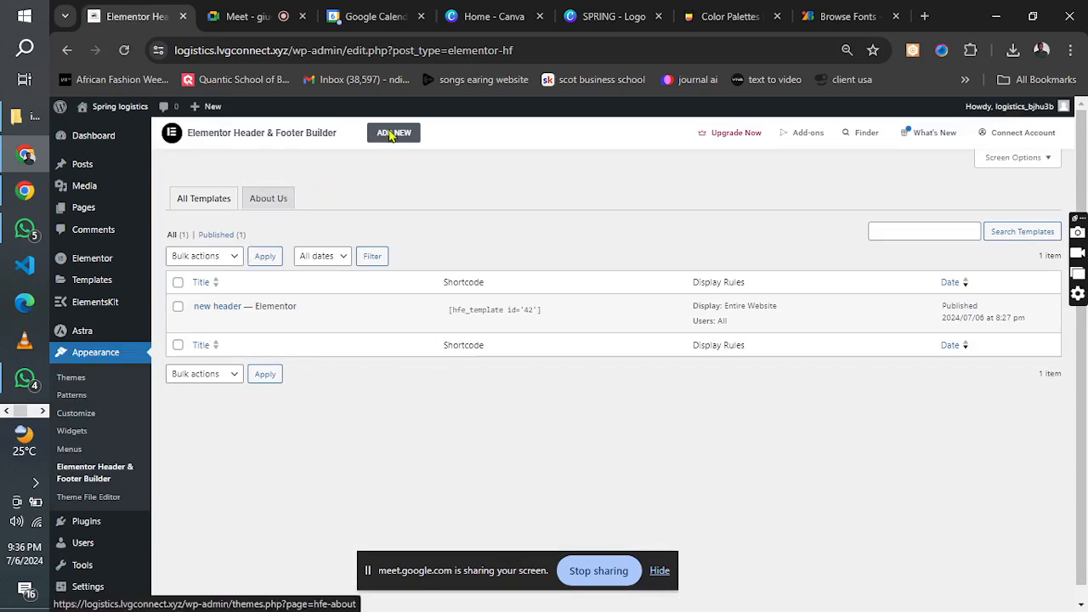
pyautogui.click(393, 133)
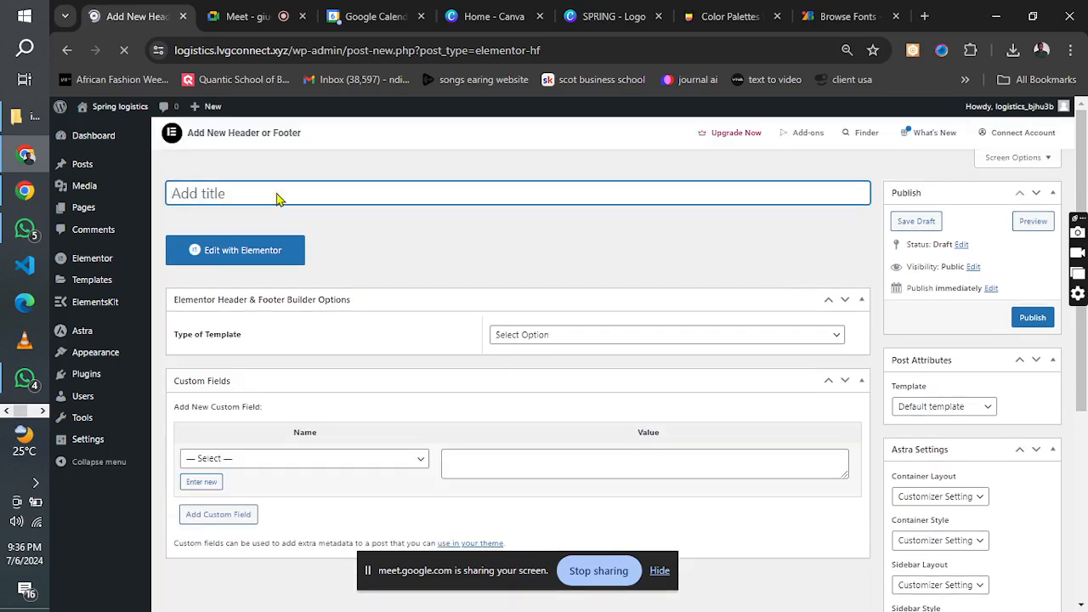
pyautogui.write('new footer')
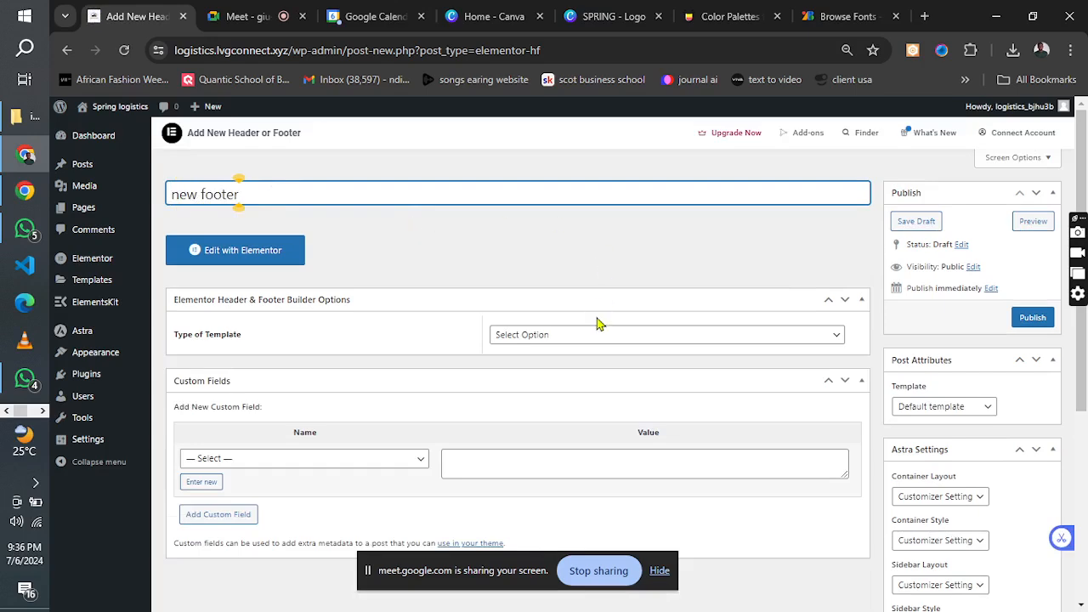
# Set the template type to Footer, displayed on Entire Website for all user roles.
pyautogui.click(586, 336)
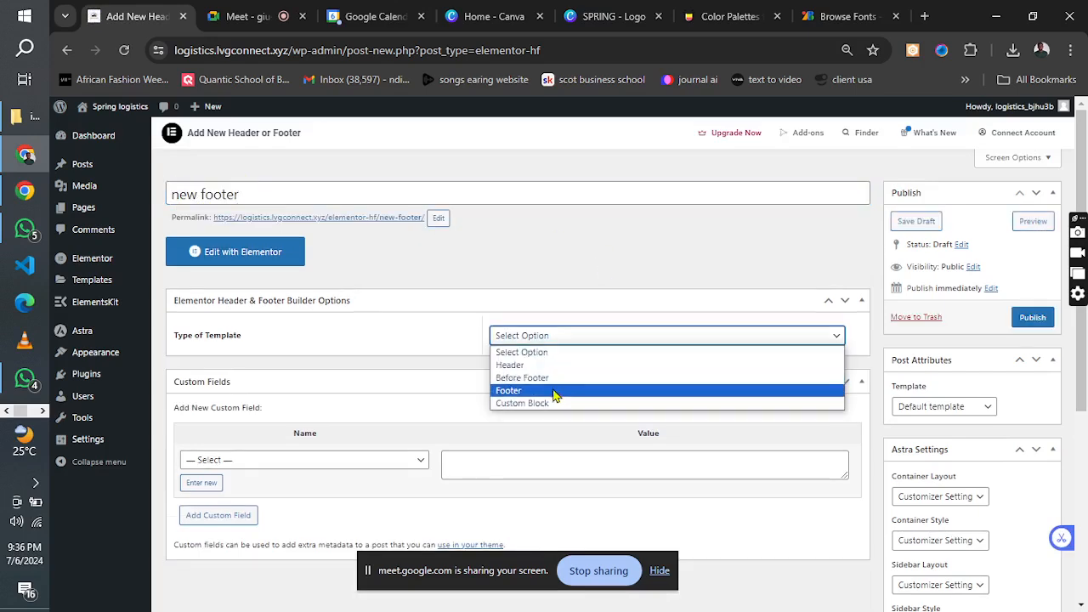
pyautogui.click(554, 392)
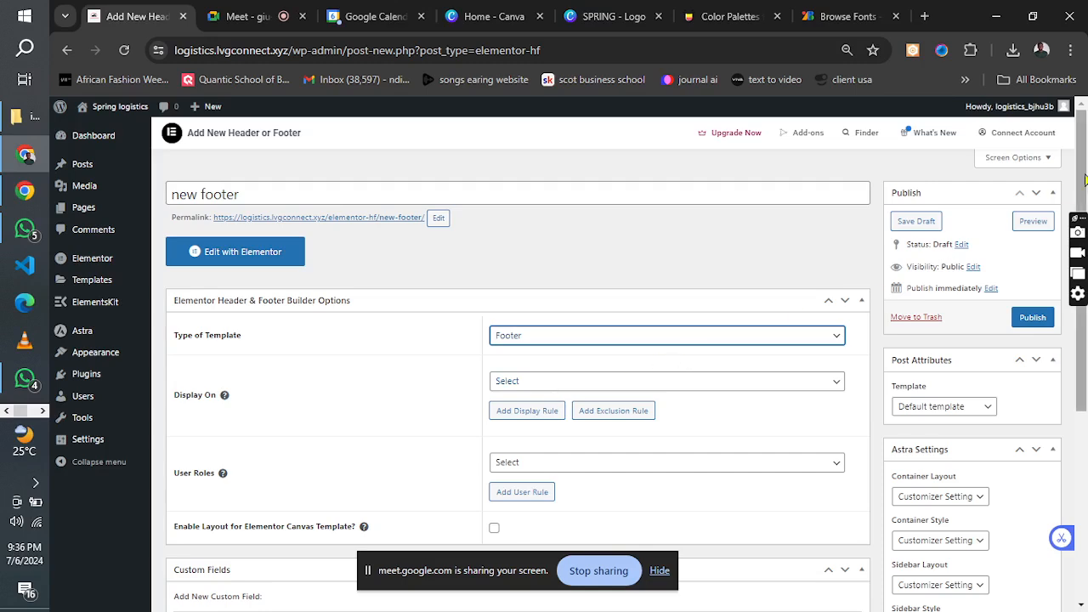
pyautogui.scroll(-3, 1084, 177)
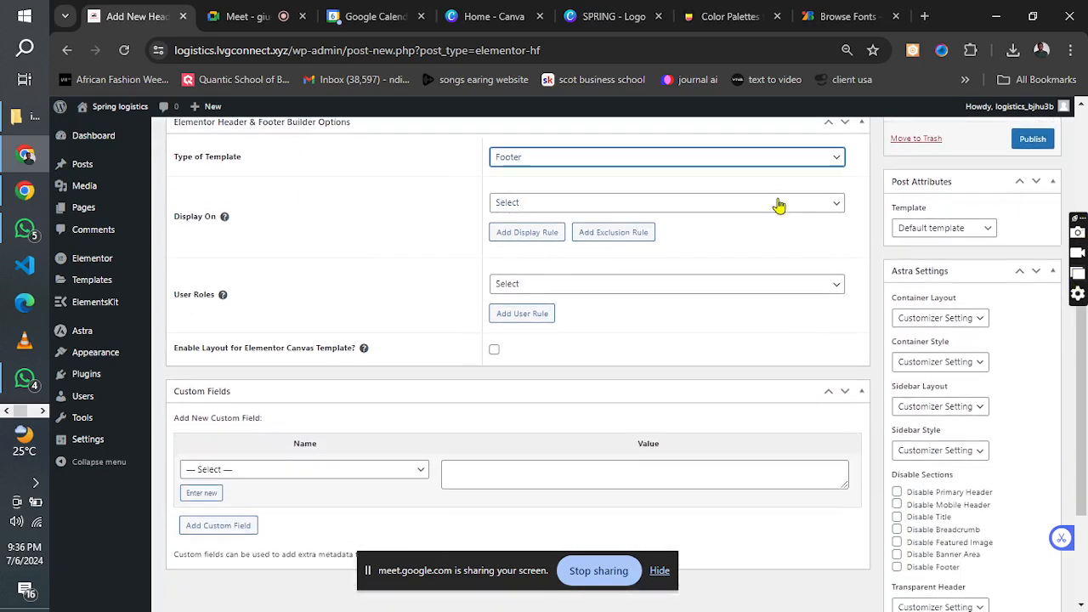
pyautogui.click(778, 205)
pyautogui.click(639, 248)
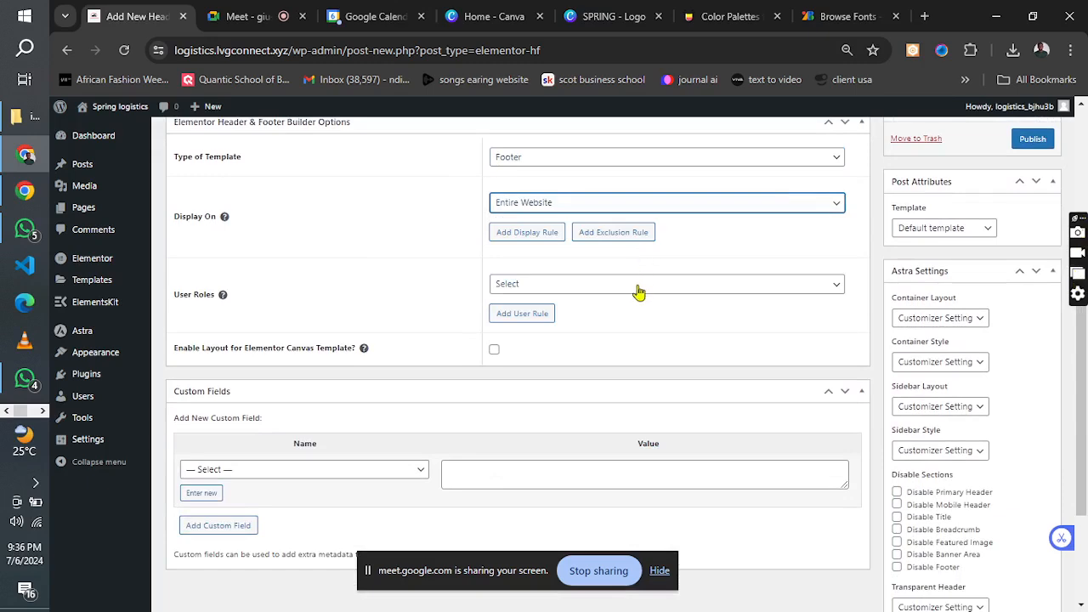
pyautogui.click(639, 291)
pyautogui.click(609, 333)
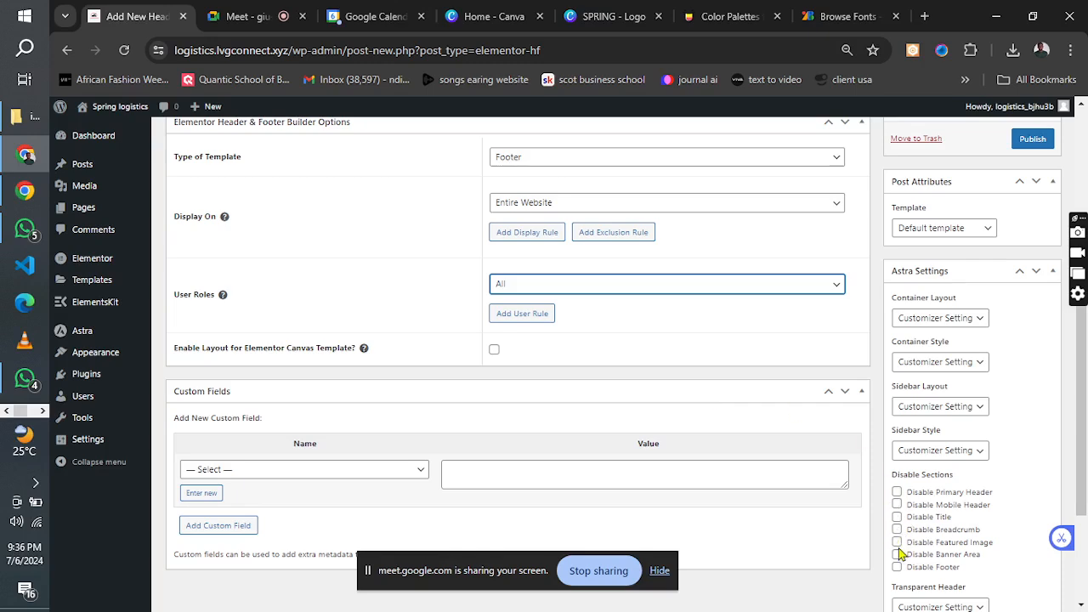
# Enable Disable Footer in the new footer's Astra settings and publish the template.
pyautogui.moveTo(1081, 425); pyautogui.dragTo(1083, 498)
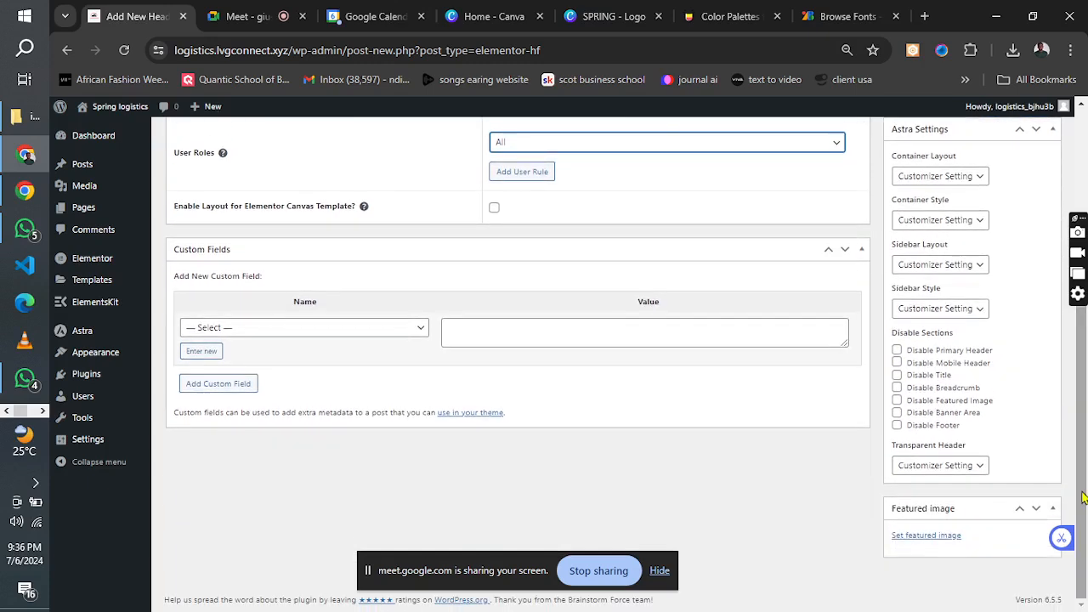
pyautogui.click(897, 426)
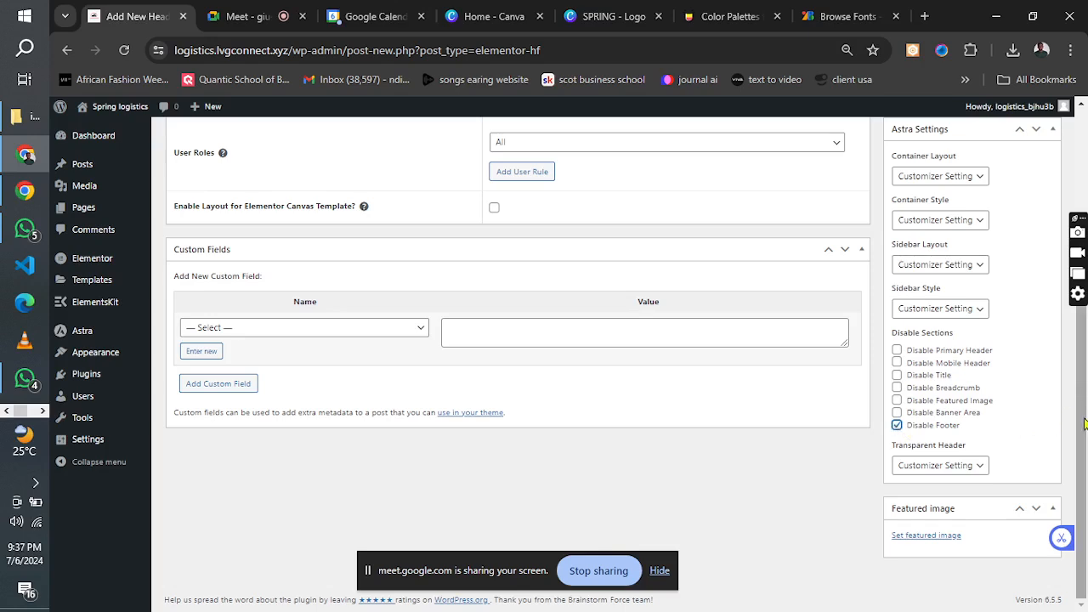
pyautogui.moveTo(1084, 424); pyautogui.dragTo(1045, 206)
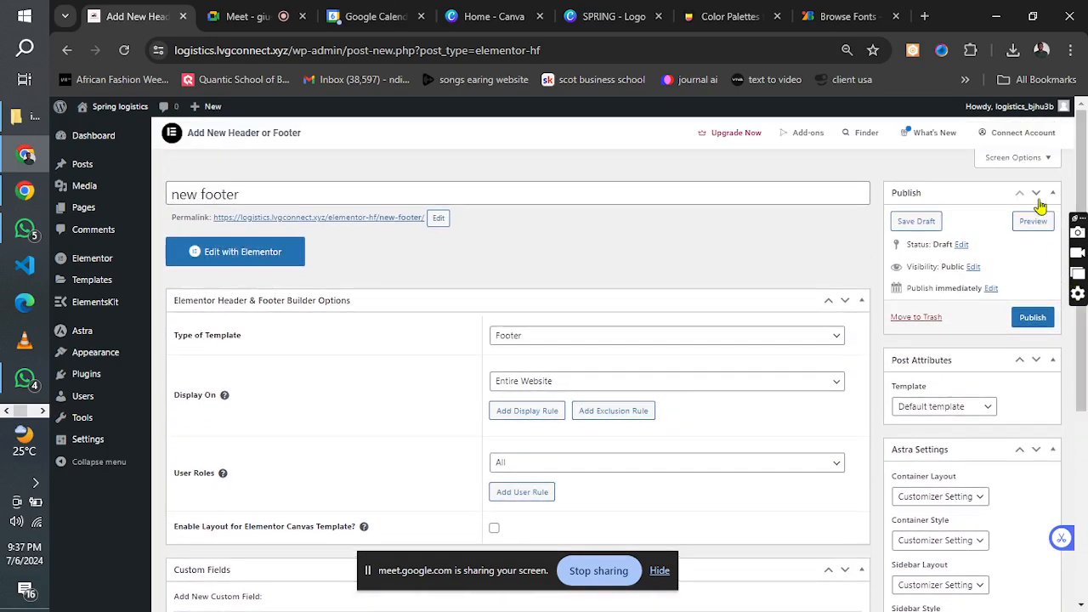
pyautogui.click(1033, 318)
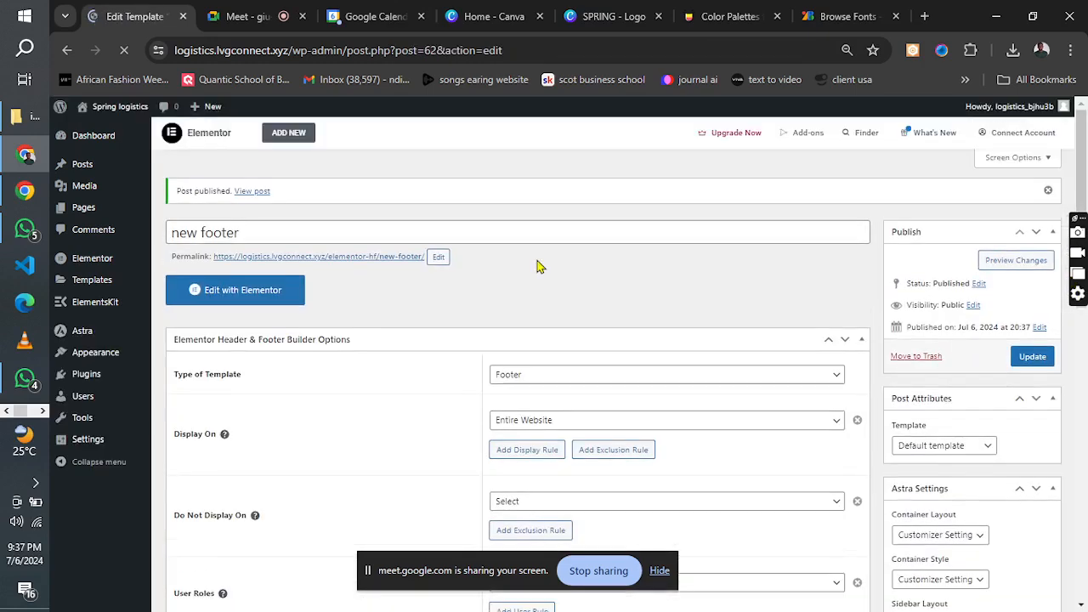
# Open the new footer template in the Elementor editor and review the footer layout in the logistics reference image.
pyautogui.click(223, 298)
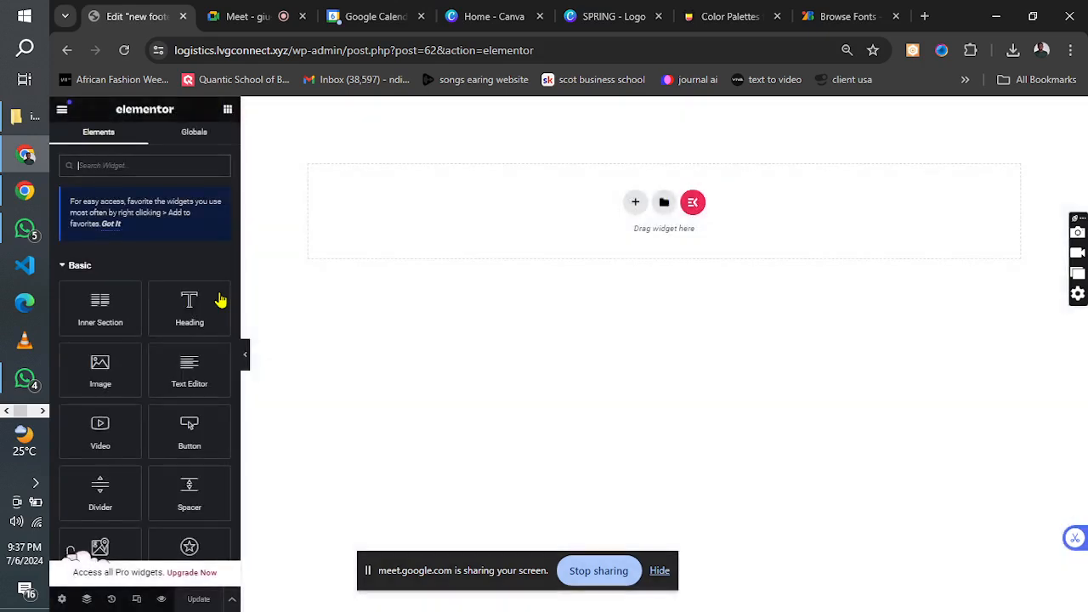
pyautogui.click(42, 412)
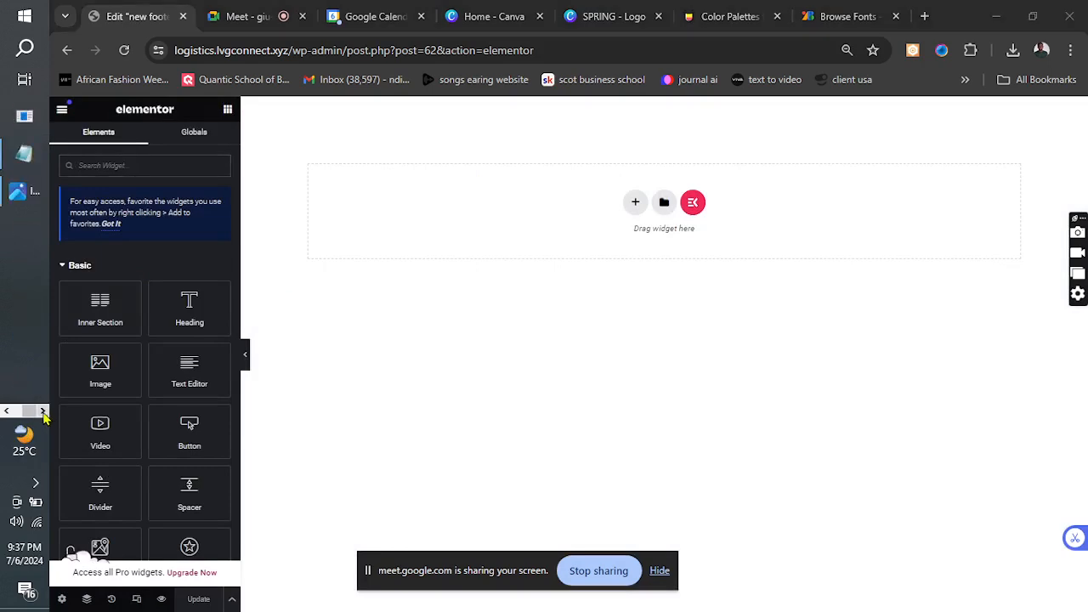
pyautogui.click(18, 191)
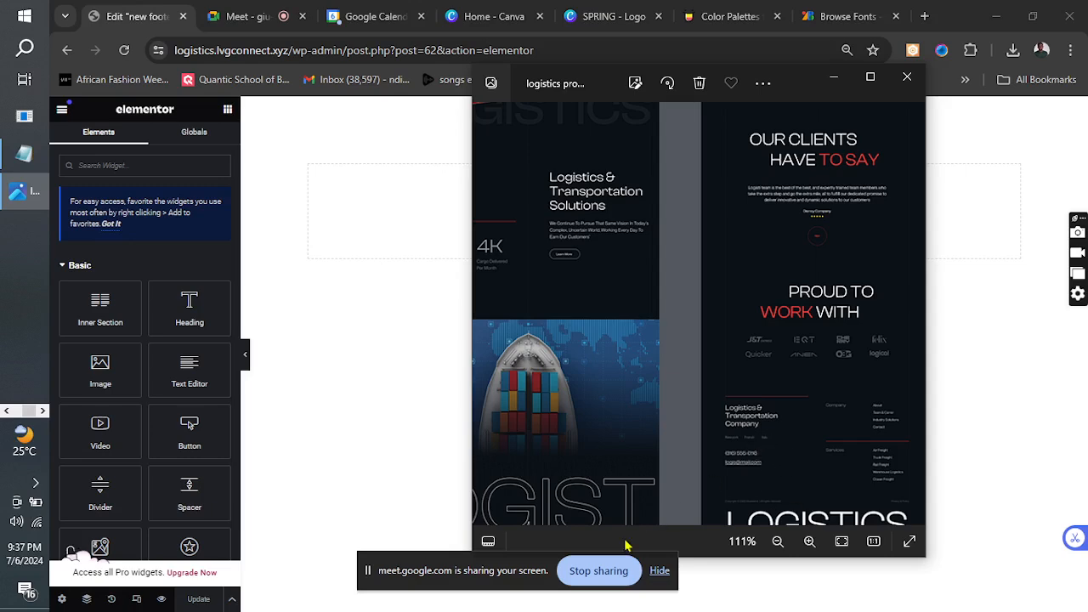
pyautogui.moveTo(412, 567); pyautogui.dragTo(377, 575)
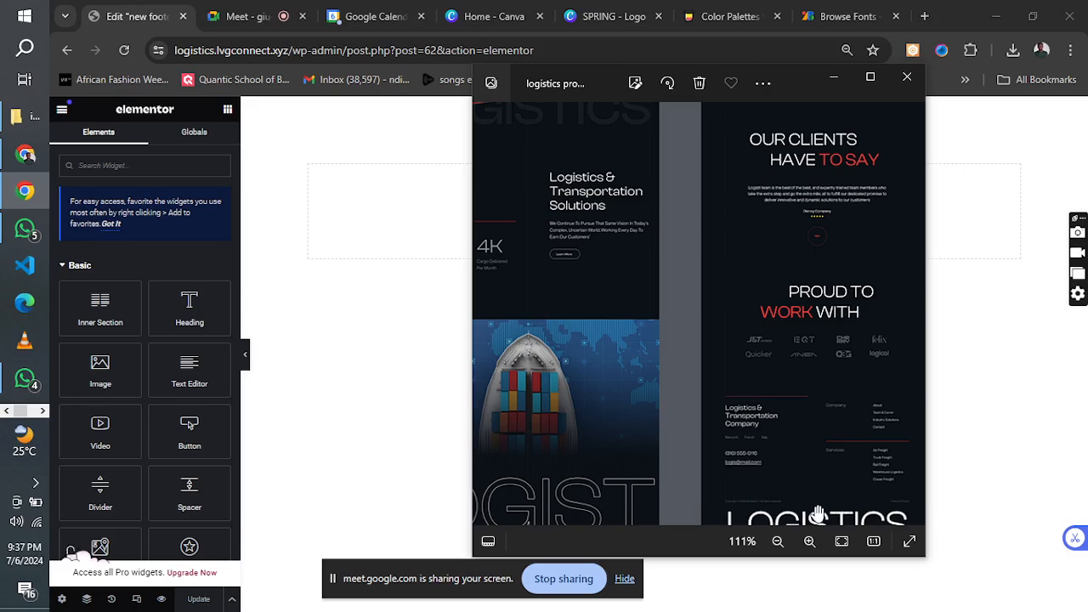
pyautogui.scroll(-3, 809, 505)
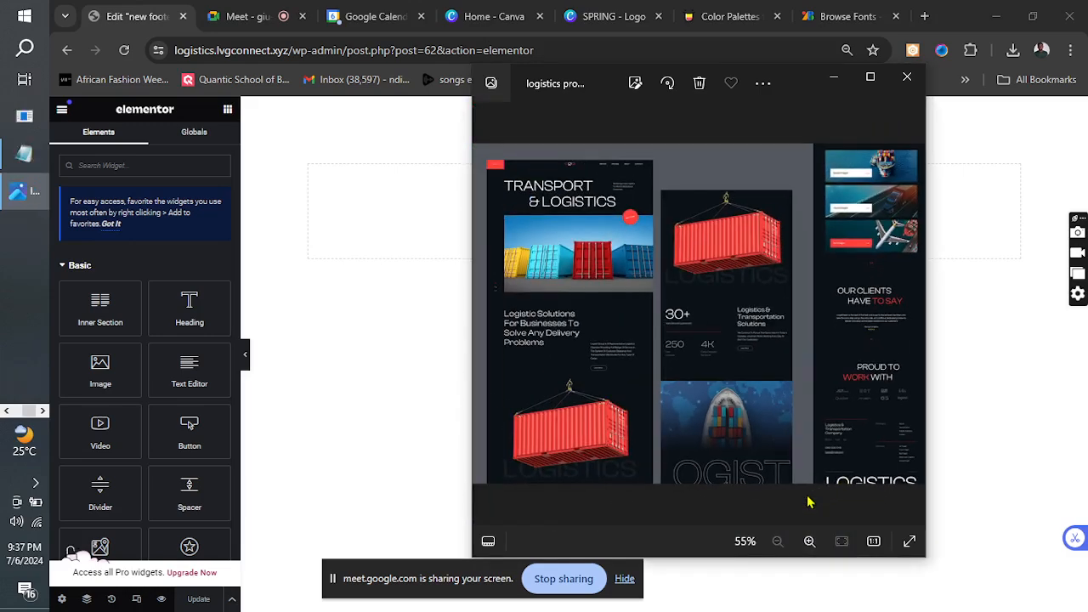
pyautogui.scroll(3, 839, 443)
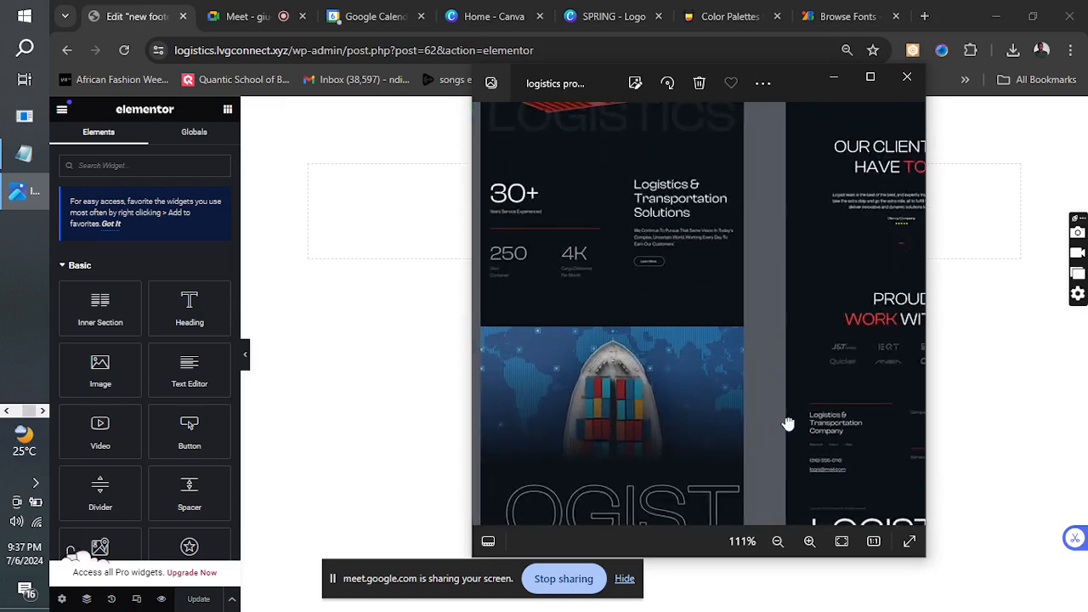
pyautogui.moveTo(724, 402); pyautogui.dragTo(692, 379)
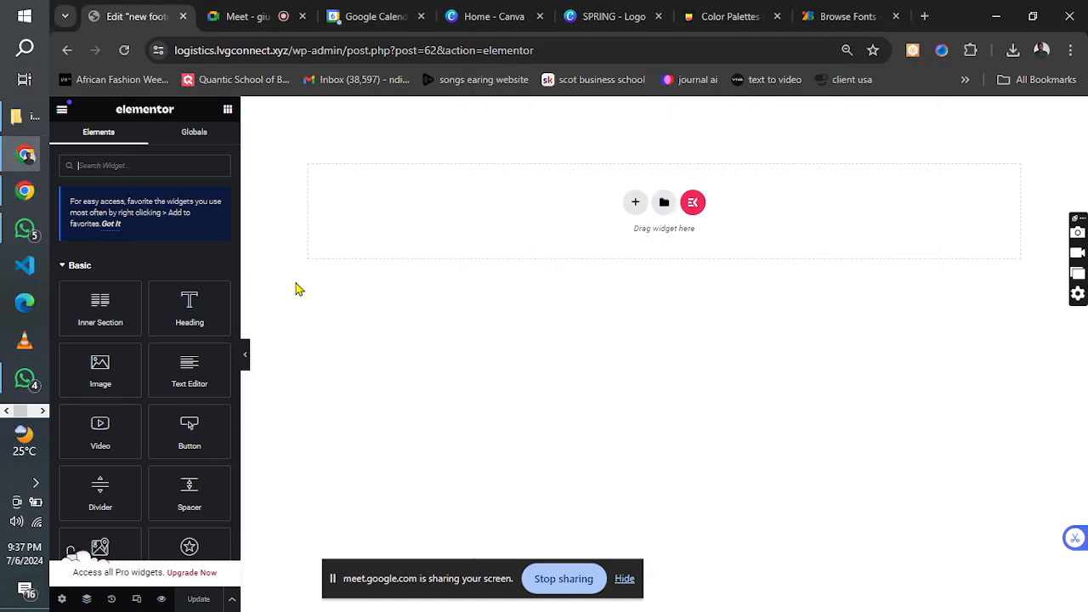
pyautogui.click(293, 292)
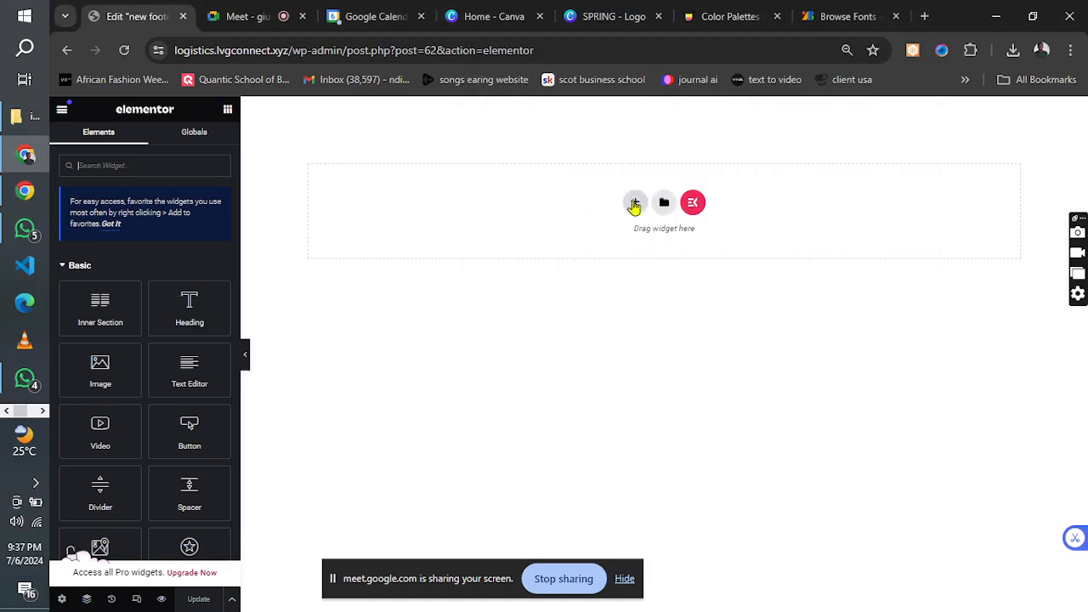
# Add a single-column section to the footer and set its content width to Full Width.
pyautogui.click(635, 202)
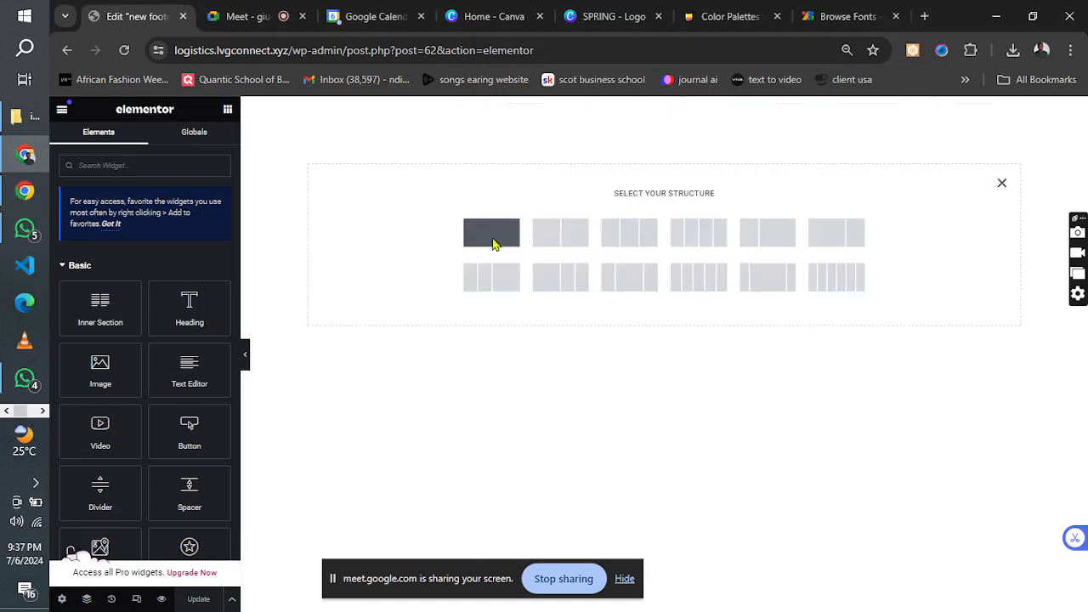
pyautogui.click(491, 232)
pyautogui.click(190, 216)
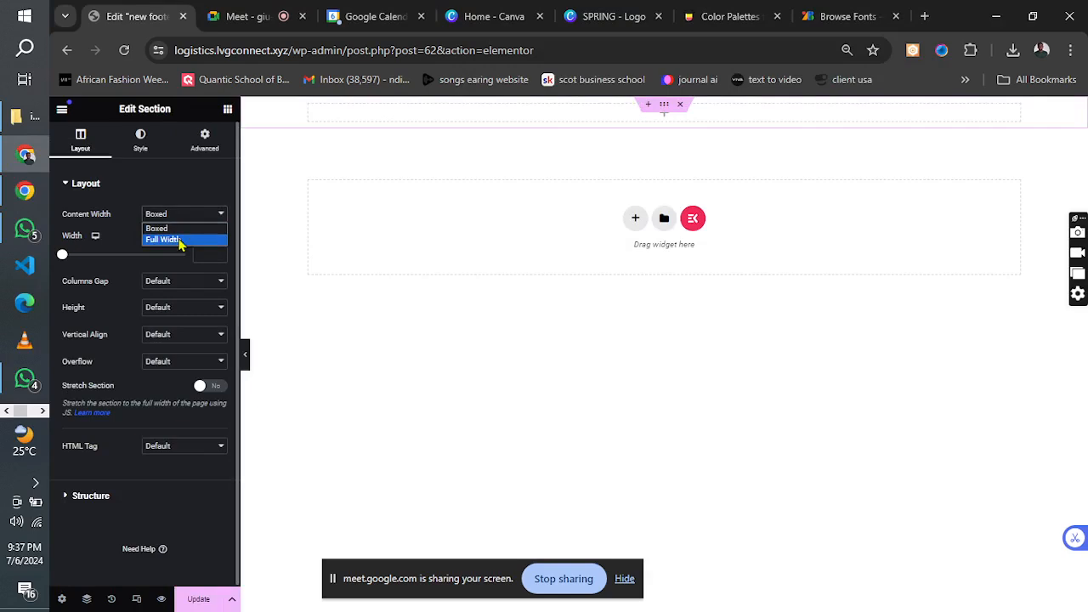
pyautogui.click(179, 241)
# Add three two-column inner sections stacked one below the other inside the footer section.
pyautogui.click(227, 111)
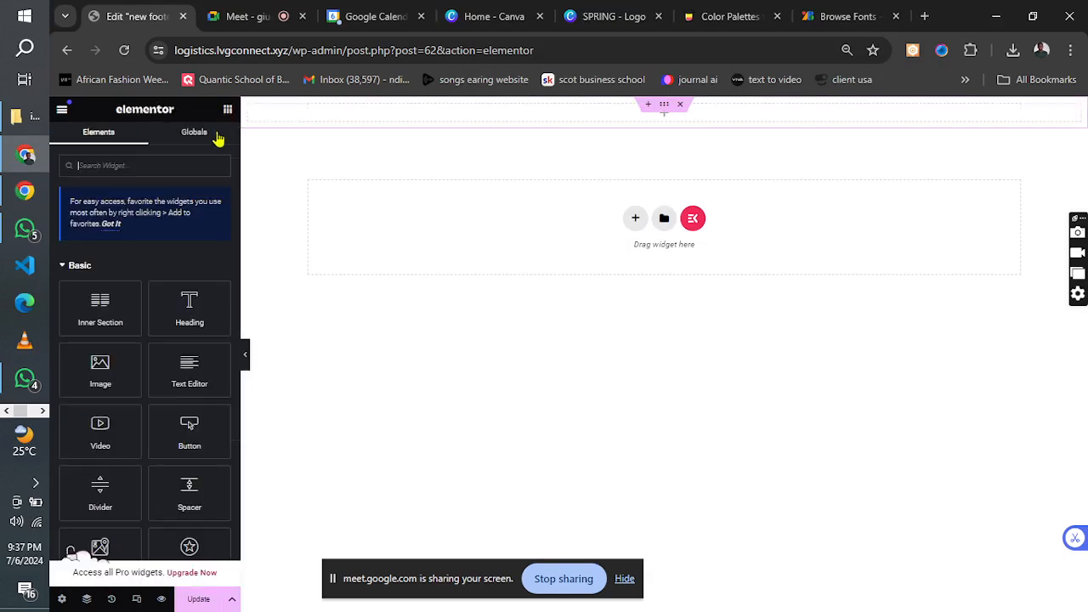
pyautogui.moveTo(110, 319); pyautogui.dragTo(406, 108)
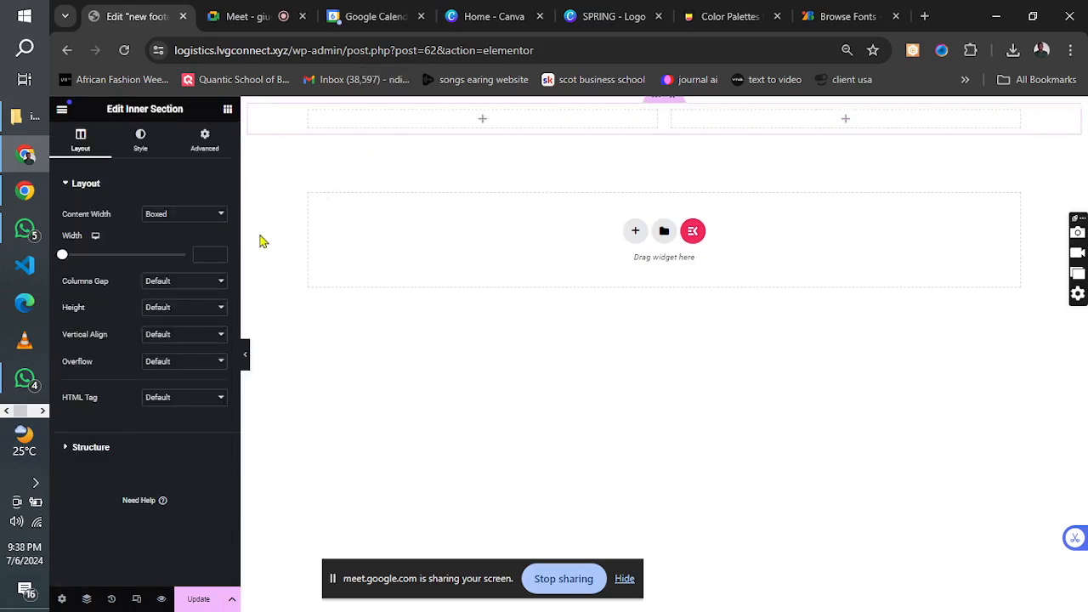
pyautogui.click(227, 110)
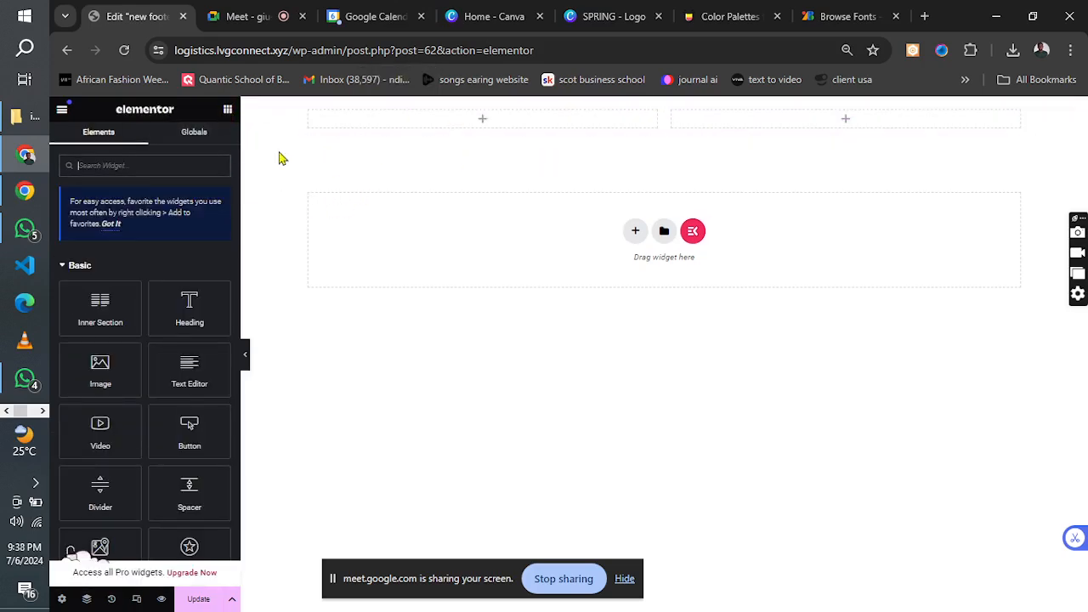
pyautogui.moveTo(100, 306); pyautogui.dragTo(503, 133)
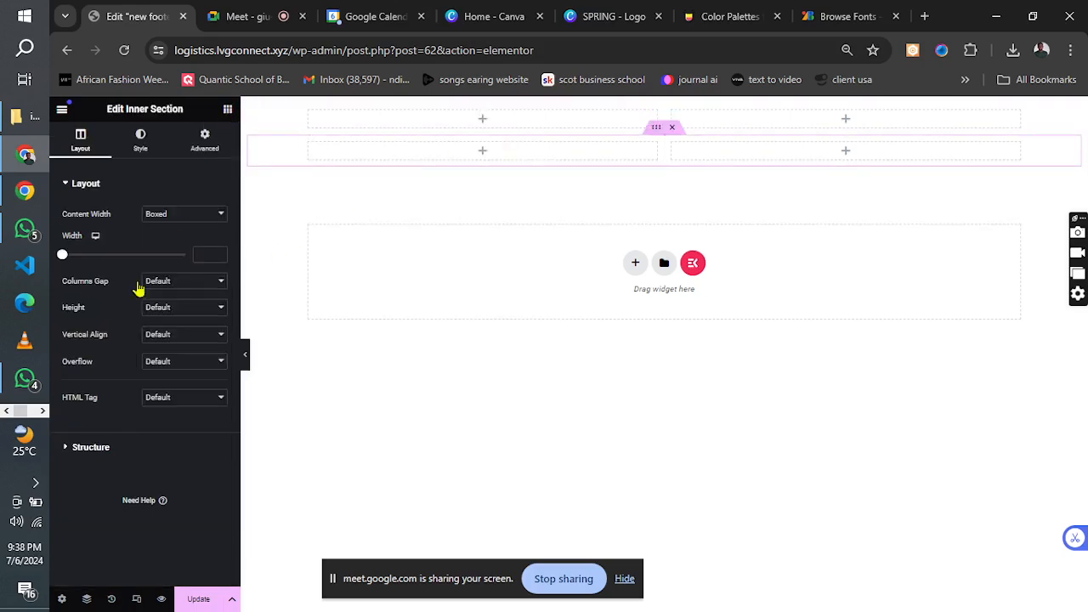
pyautogui.click(227, 110)
pyautogui.moveTo(102, 318); pyautogui.dragTo(639, 162)
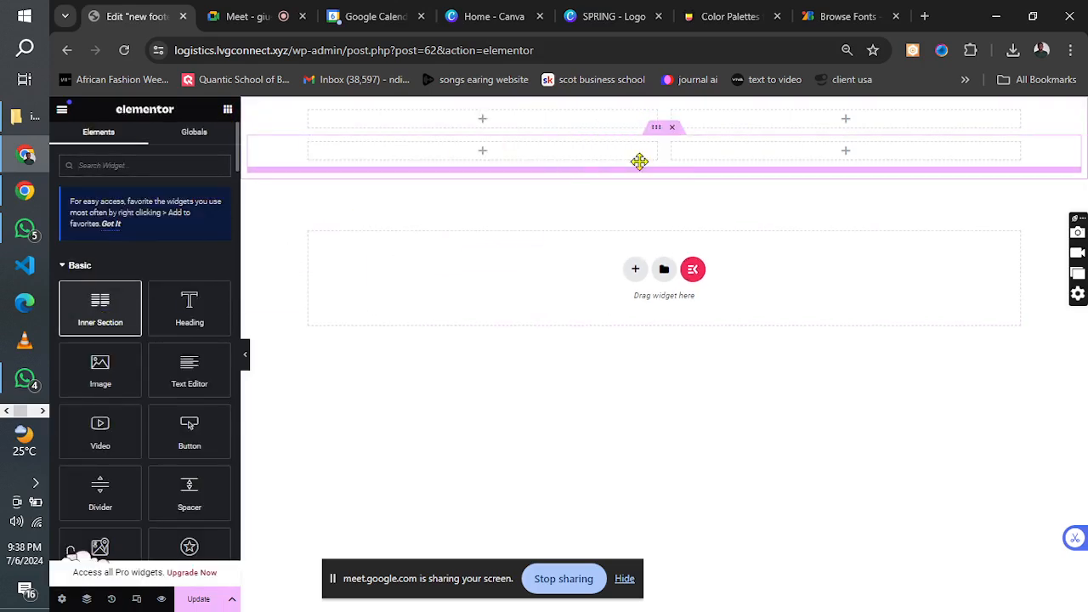
# Open the Navigator and set the content width of all three inner sections to Full Width.
pyautogui.click(608, 121)
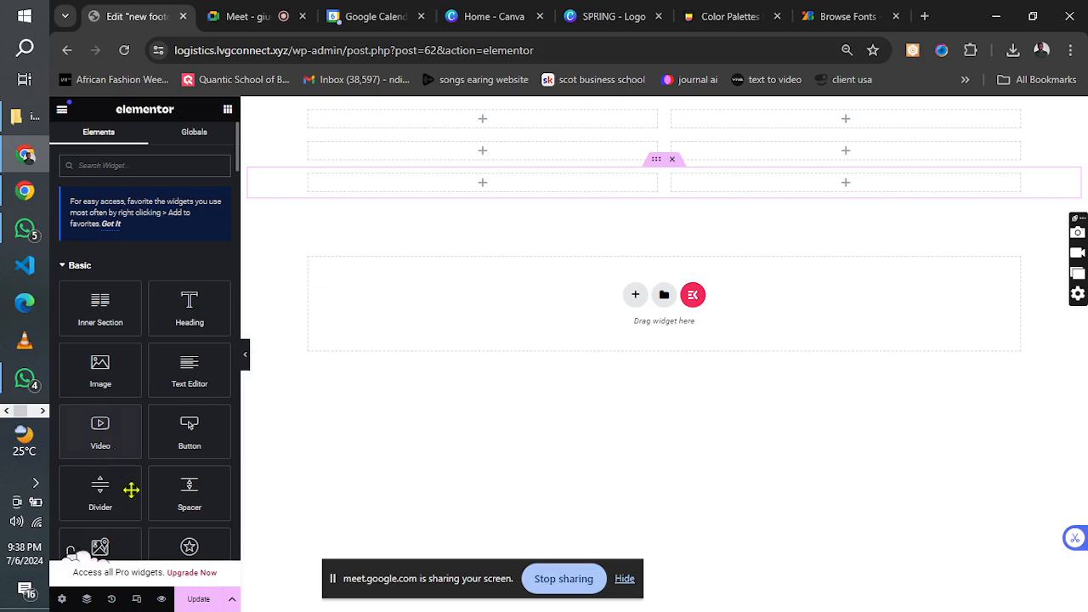
pyautogui.click(86, 599)
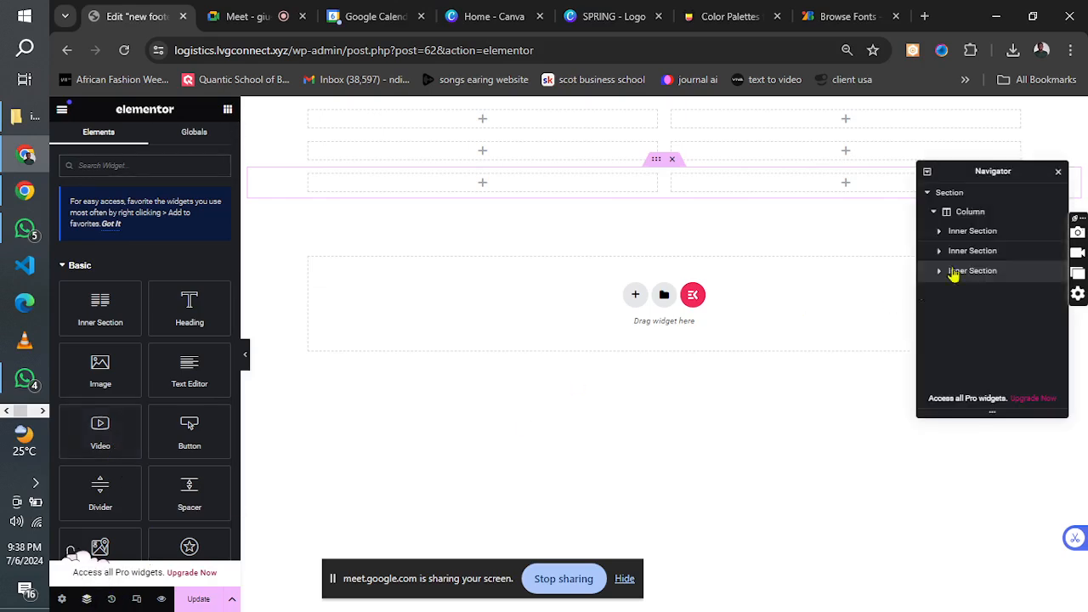
pyautogui.click(978, 231)
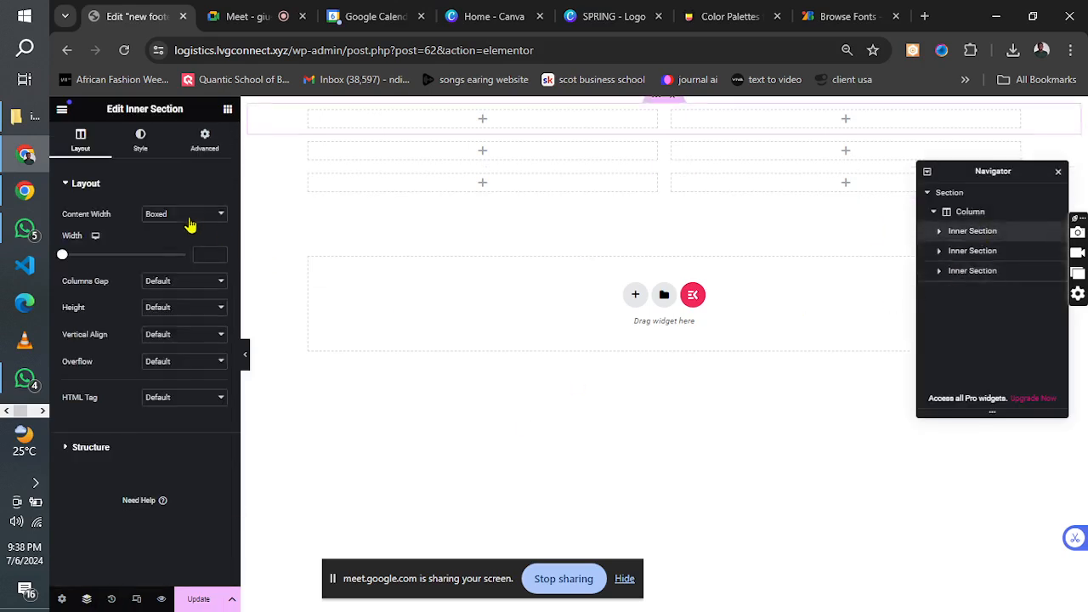
pyautogui.click(189, 216)
pyautogui.click(178, 242)
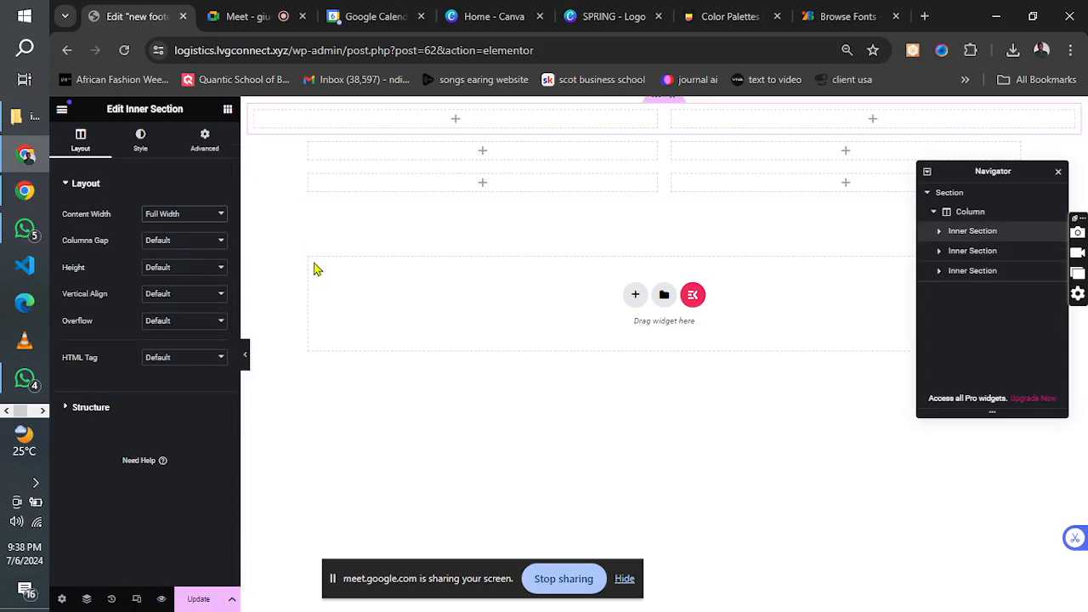
pyautogui.click(954, 252)
pyautogui.click(182, 215)
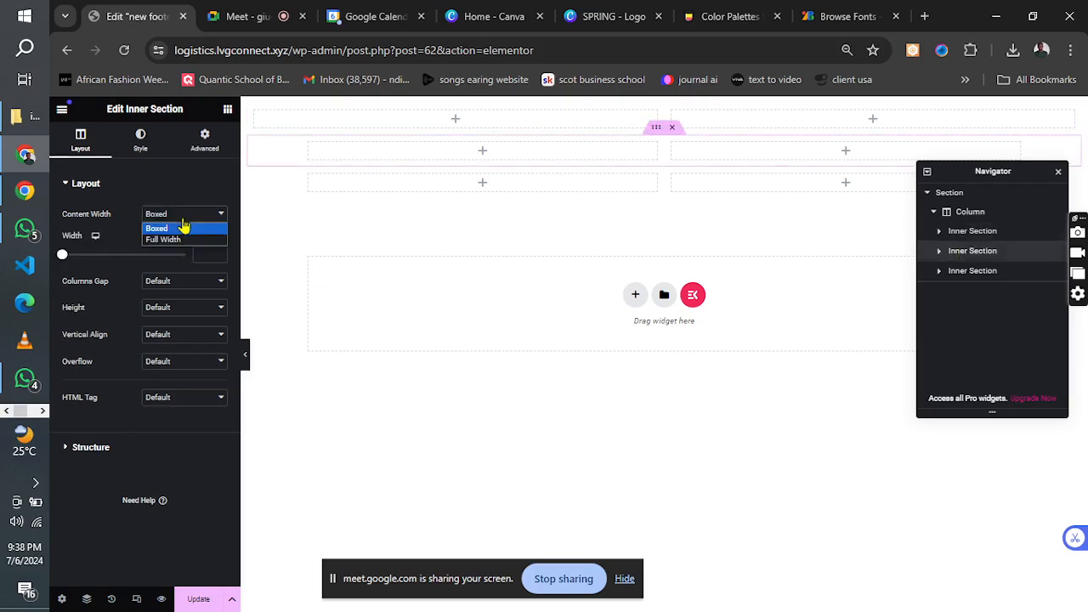
pyautogui.click(177, 240)
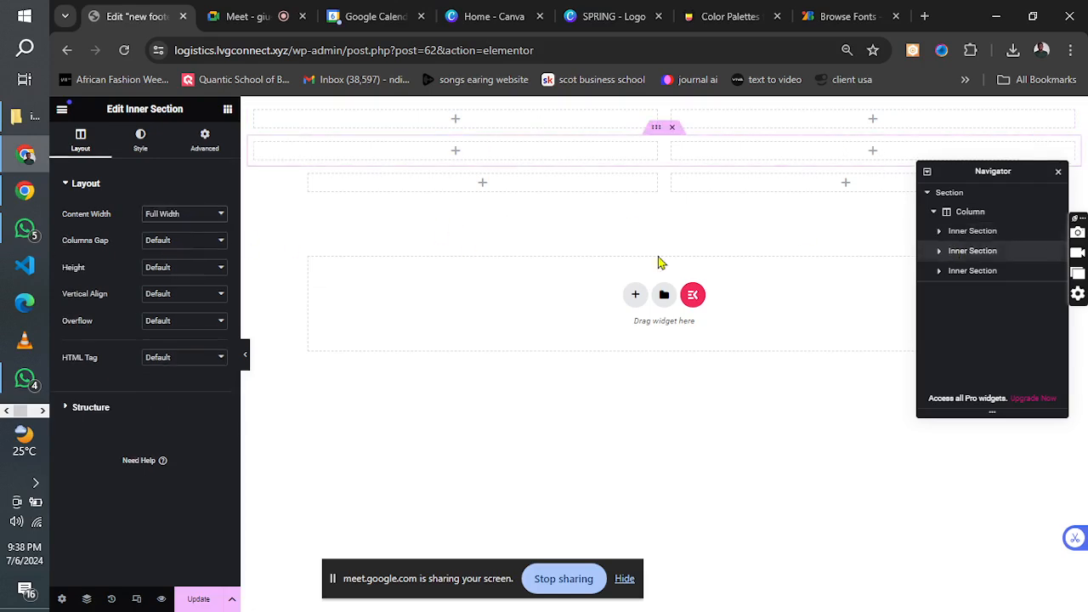
pyautogui.click(961, 272)
pyautogui.click(179, 215)
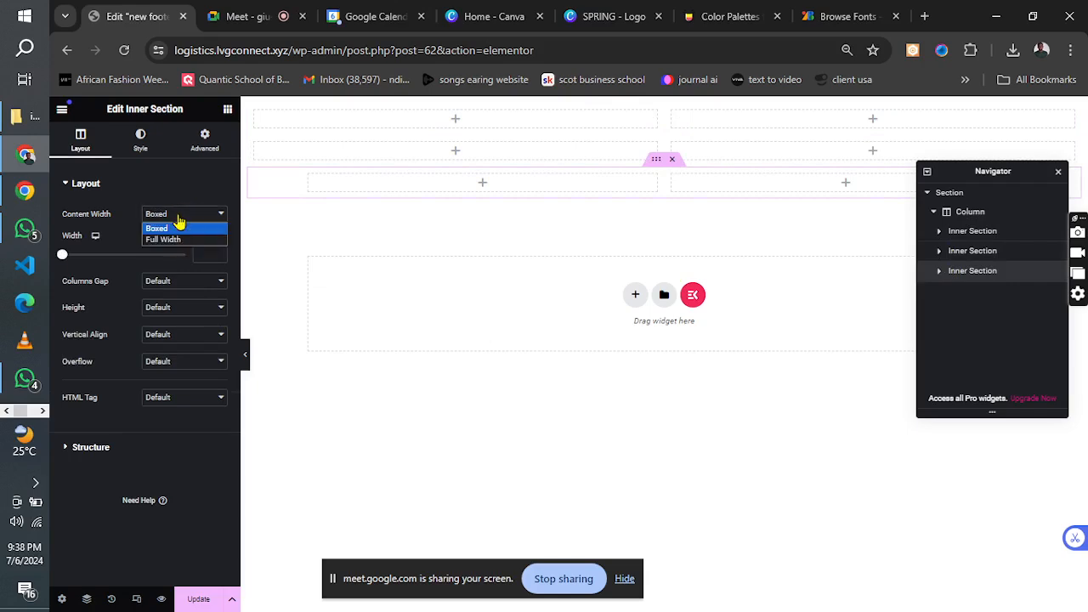
pyautogui.click(176, 240)
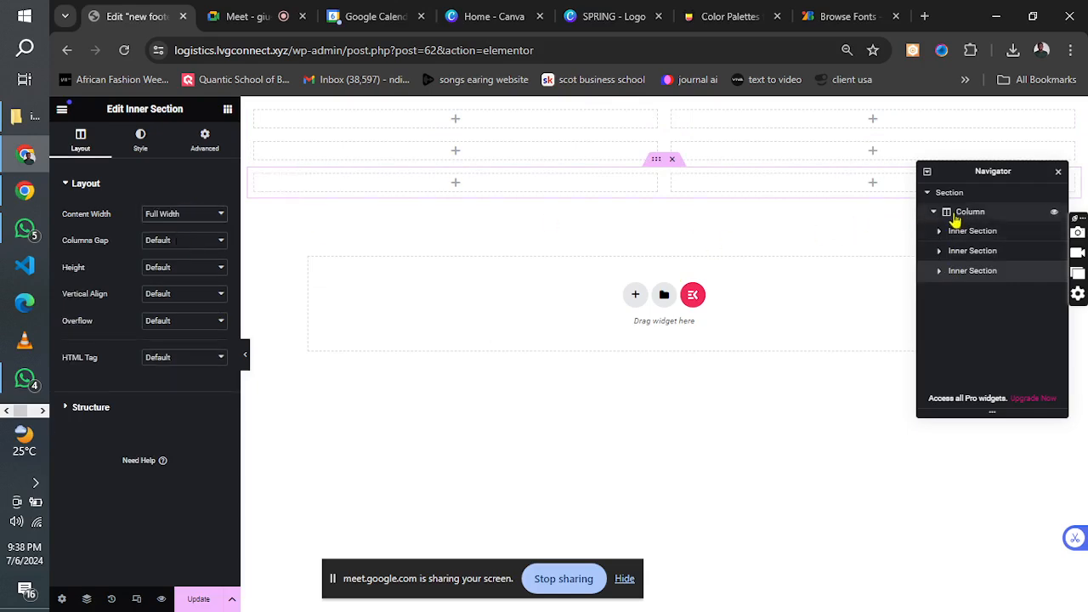
# Give the outer footer section unlinked padding of 20 px top and left, with 0 right and bottom.
pyautogui.click(952, 196)
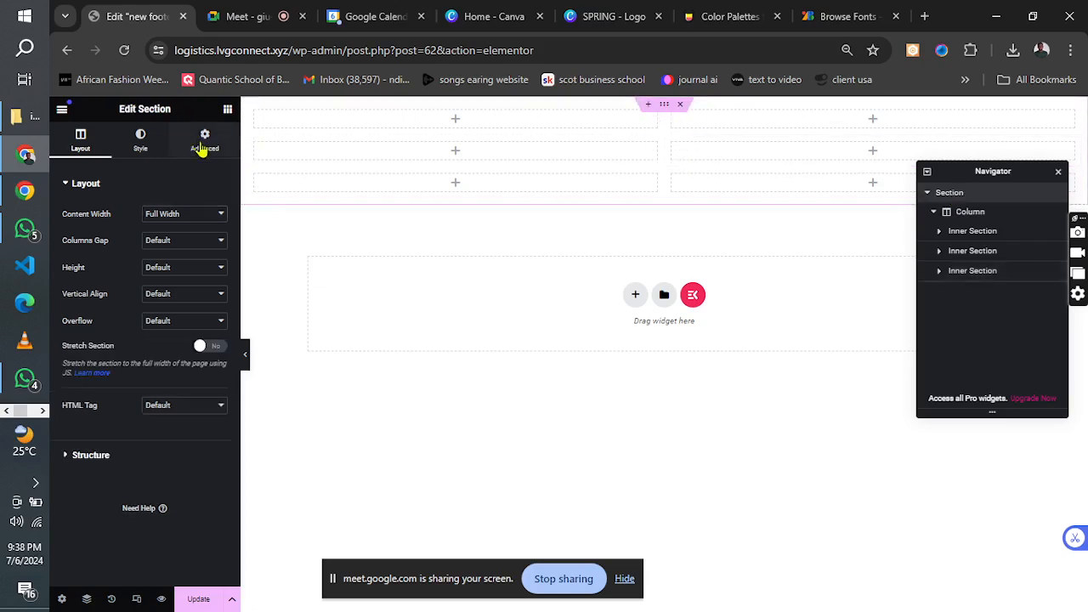
pyautogui.click(204, 141)
pyautogui.click(217, 281)
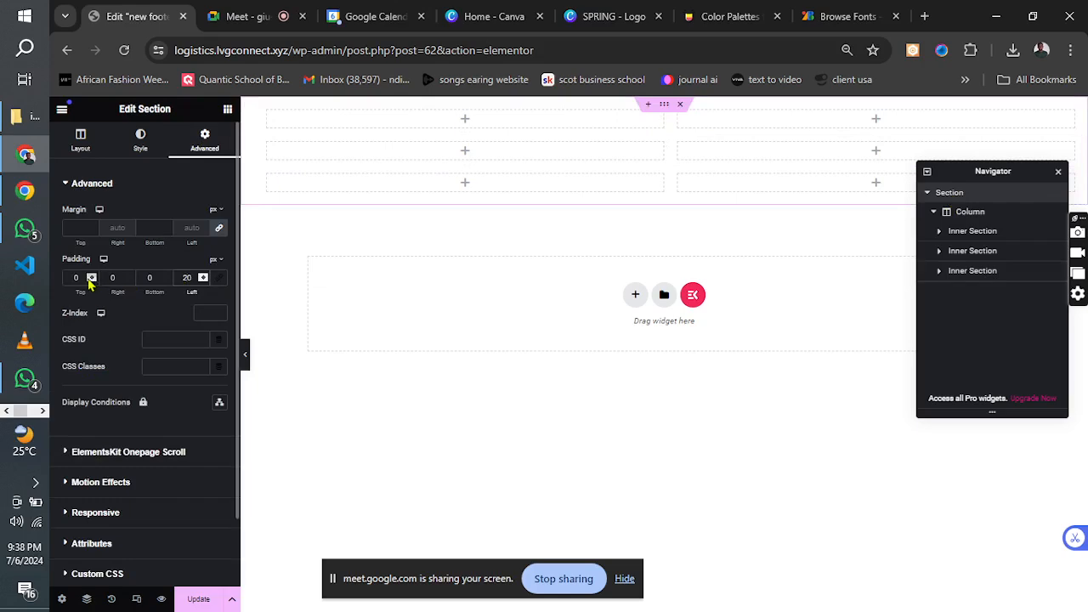
pyautogui.click(72, 278)
pyautogui.write('20')
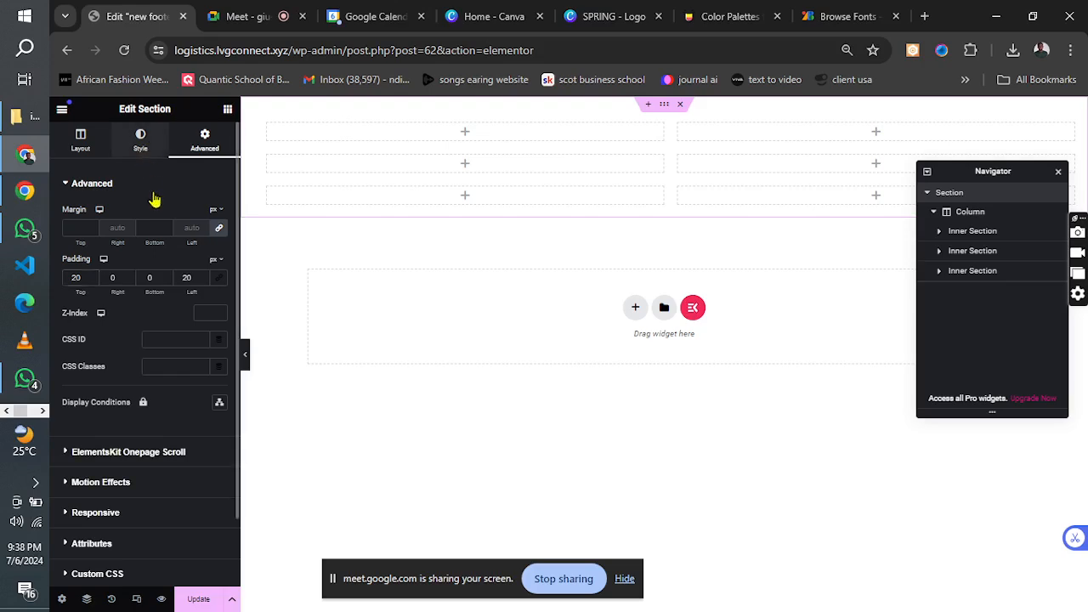
# Set the outer section's classic background color to #000000 and update the footer template.
pyautogui.click(167, 241)
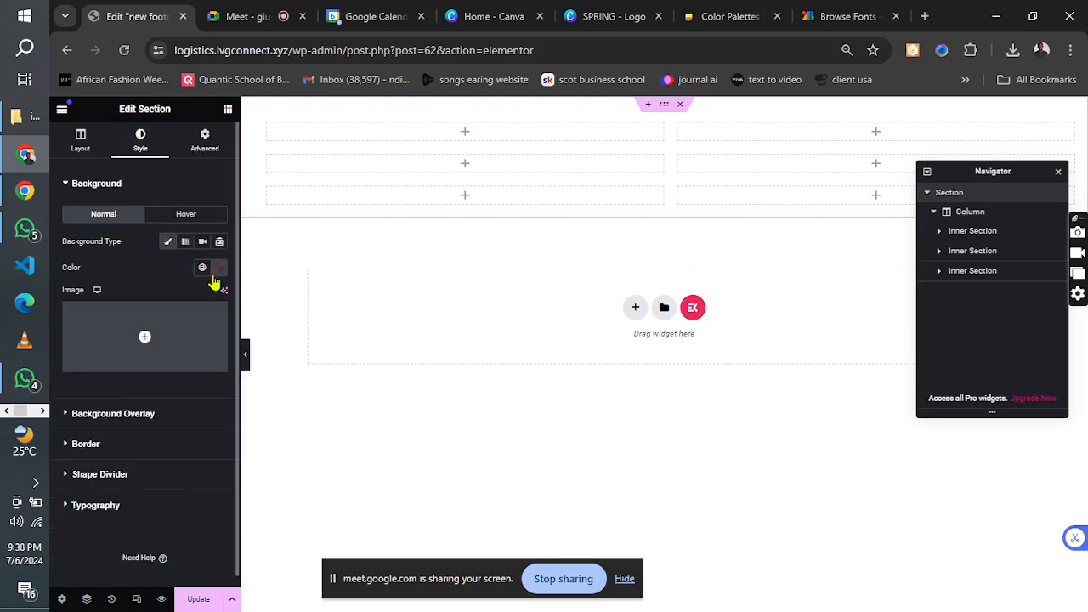
pyautogui.click(219, 268)
pyautogui.click(176, 434)
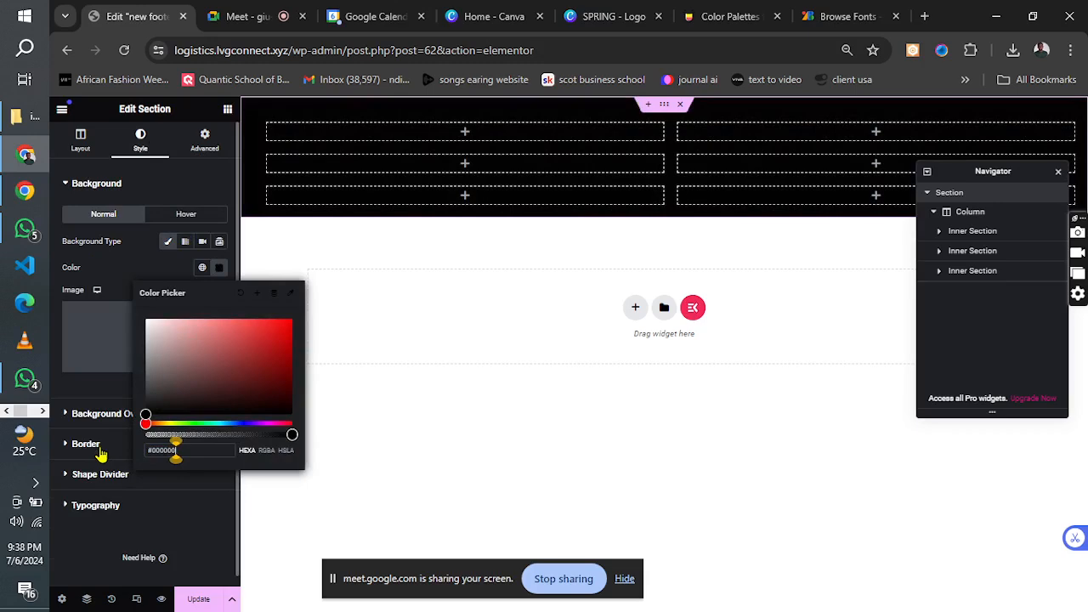
pyautogui.click(198, 598)
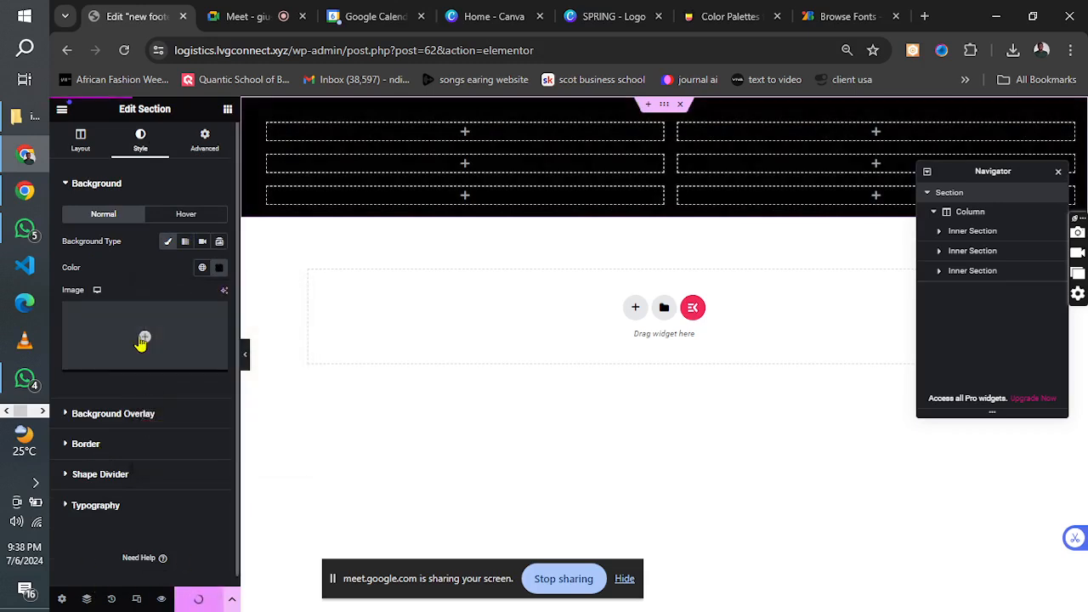
# Check the font and color specifications in the Notepad project notes, and examine the footer in the logistics reference image.
pyautogui.click(42, 411)
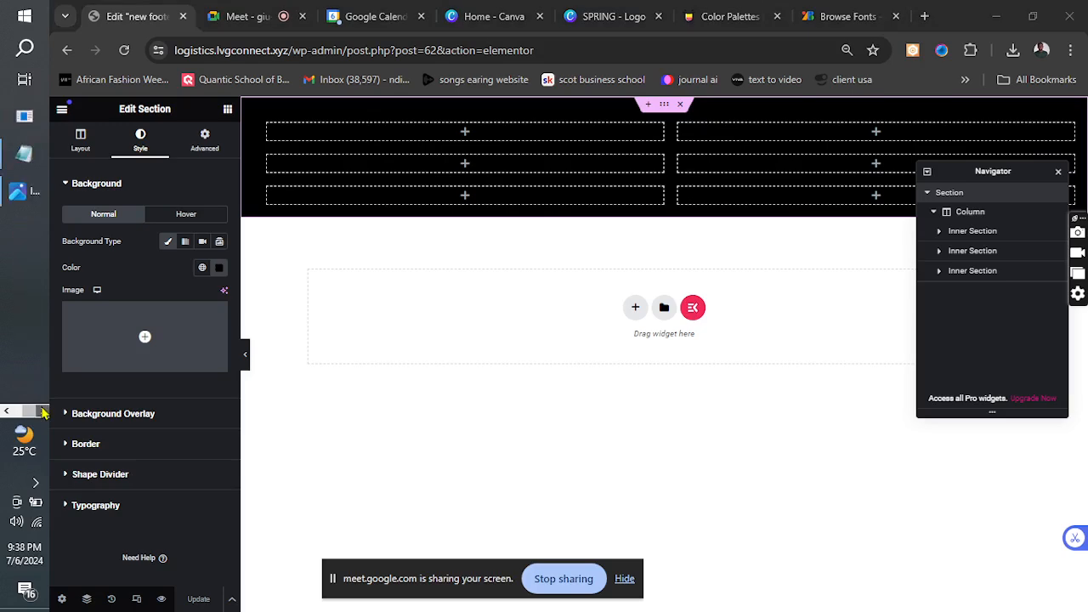
pyautogui.click(24, 156)
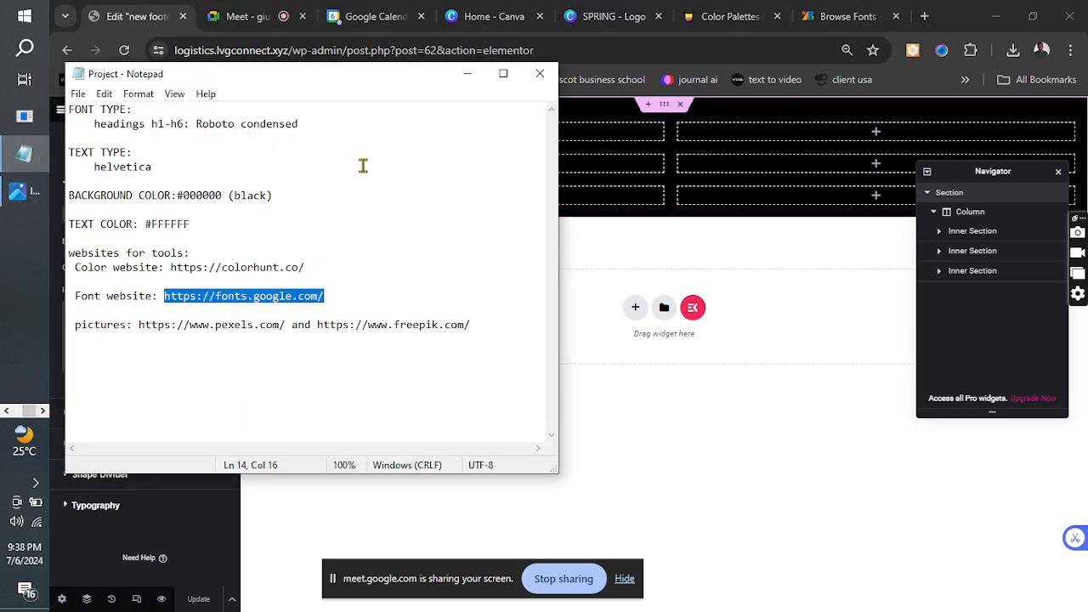
pyautogui.click(467, 74)
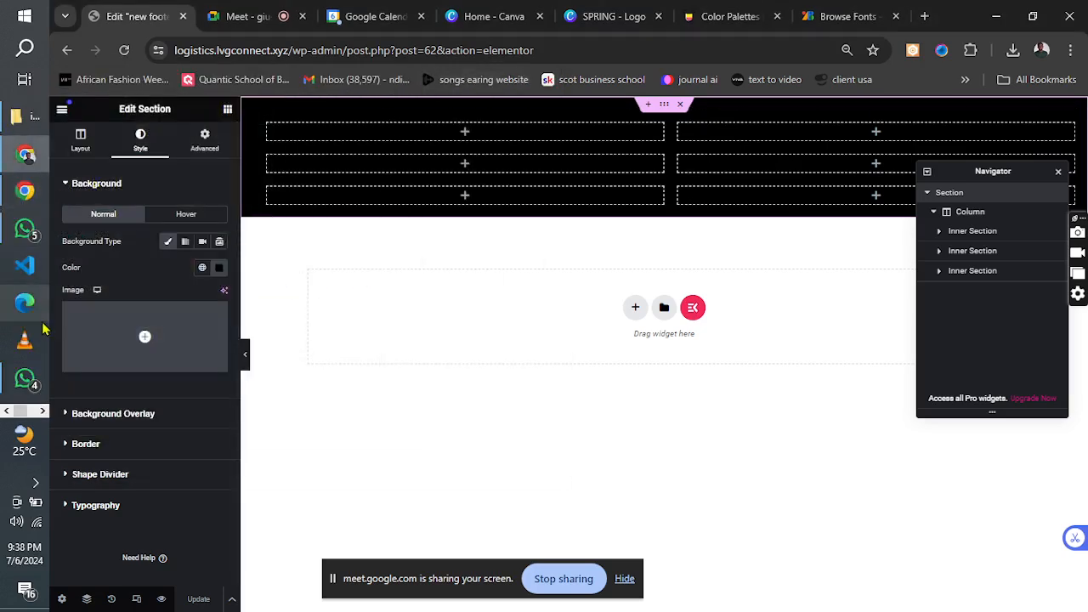
pyautogui.click(40, 411)
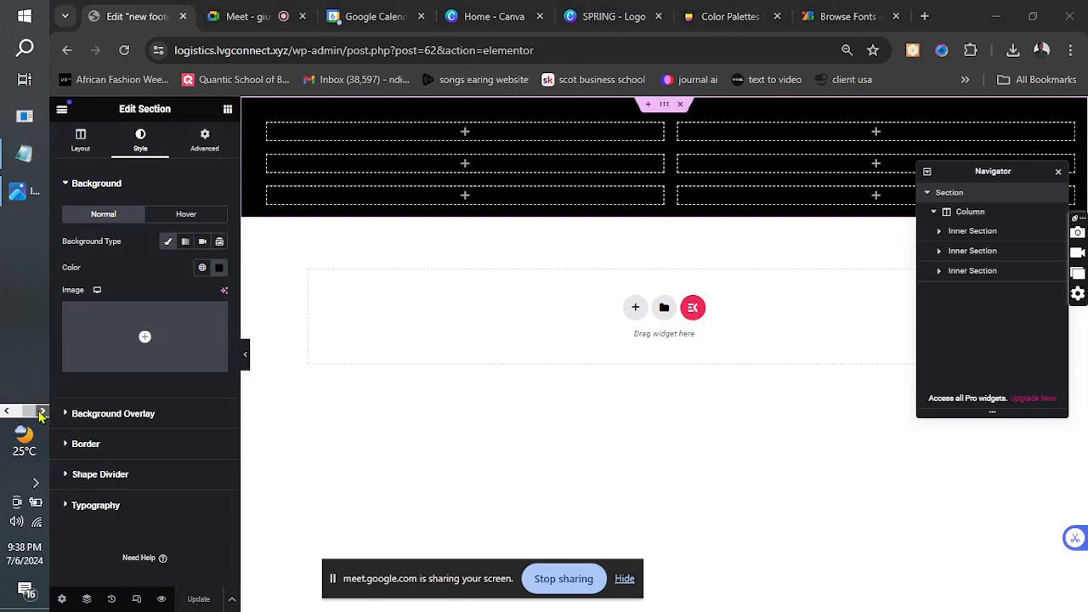
pyautogui.click(19, 194)
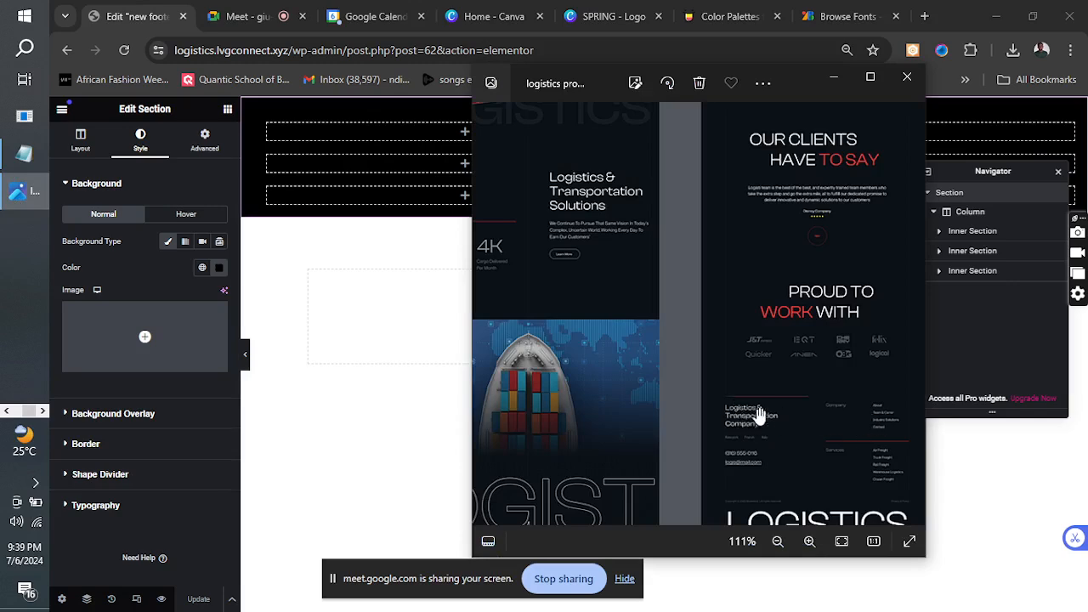
pyautogui.scroll(1, 553, 389)
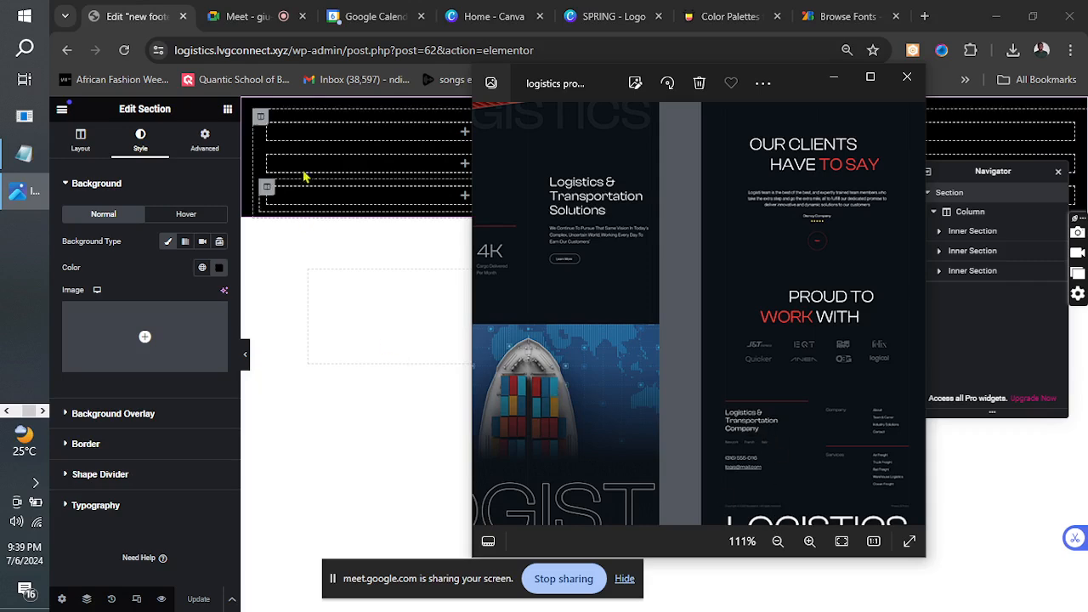
# Duplicate the first column of the top inner section to make a three-column row, and update the footer template.
pyautogui.click(308, 139)
pyautogui.click(270, 130)
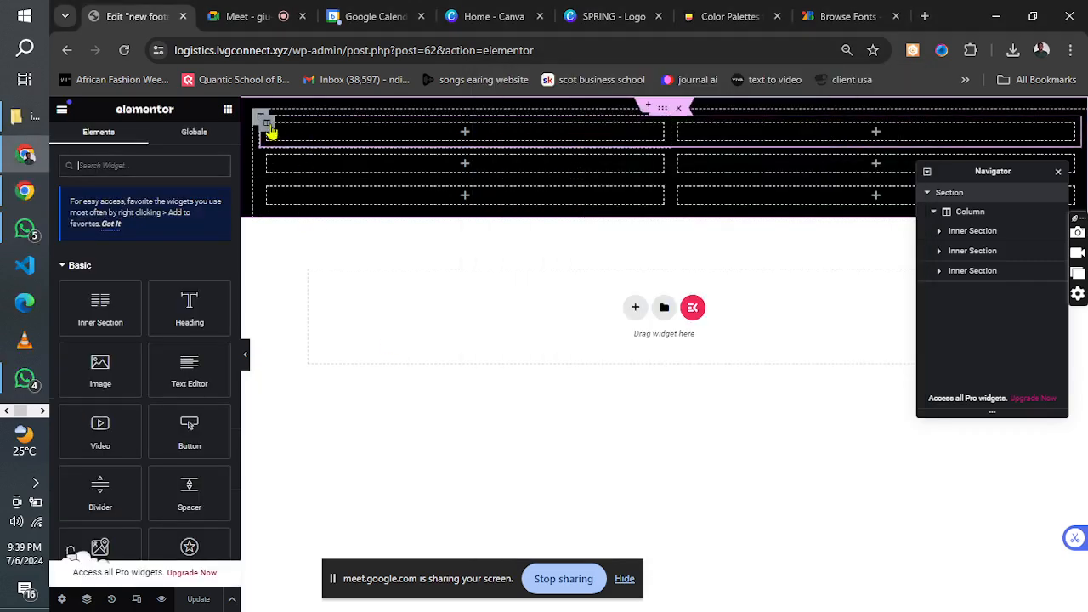
pyautogui.rightClick(270, 129)
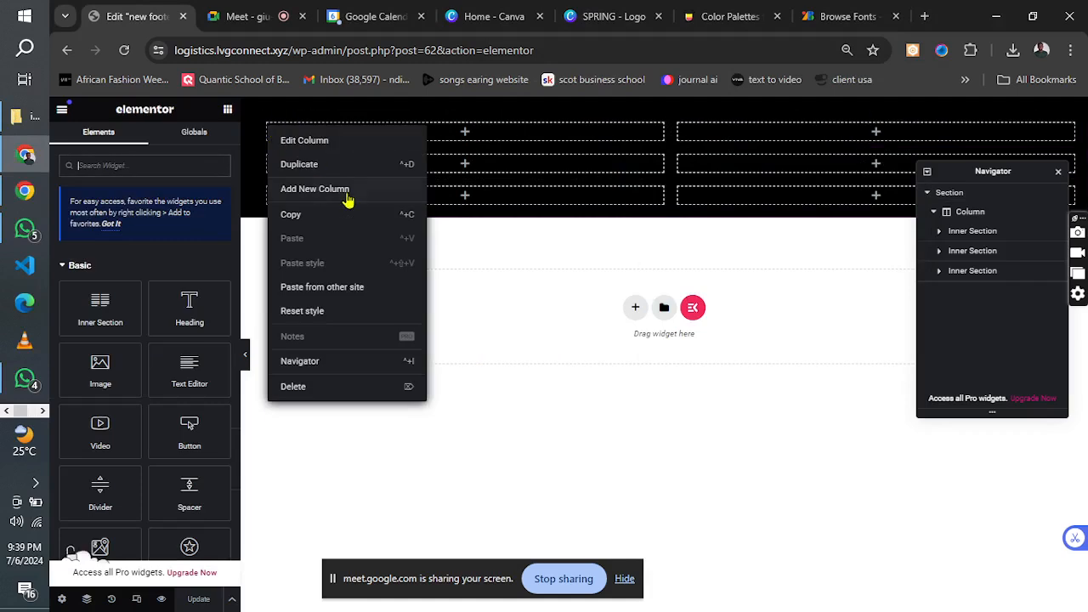
pyautogui.click(299, 164)
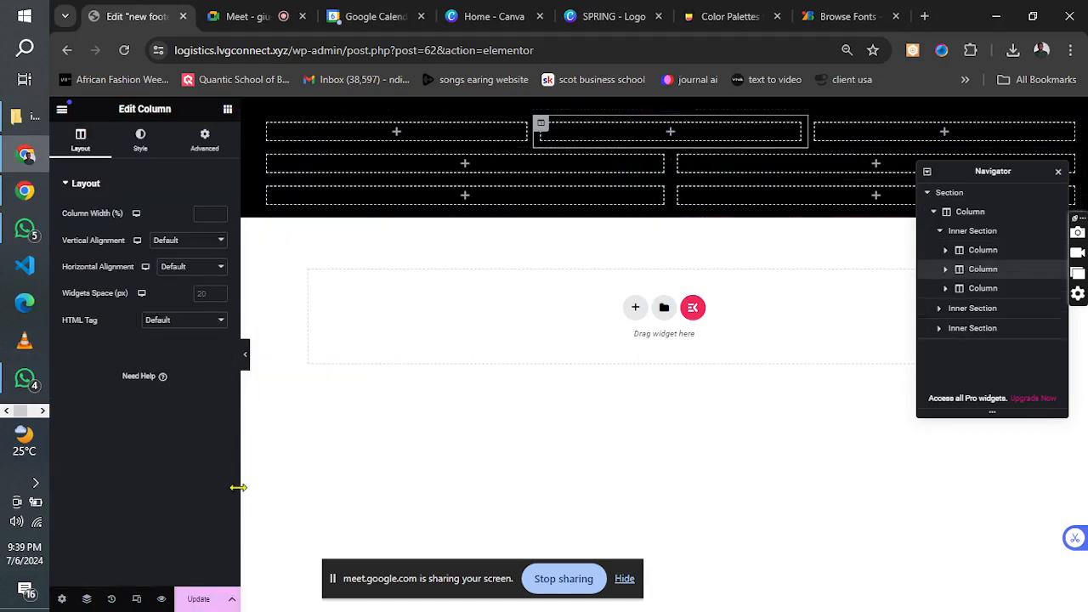
# Switch to the Google Meet call, admit the waiting participant, and return to the footer editor.
pyautogui.click(43, 410)
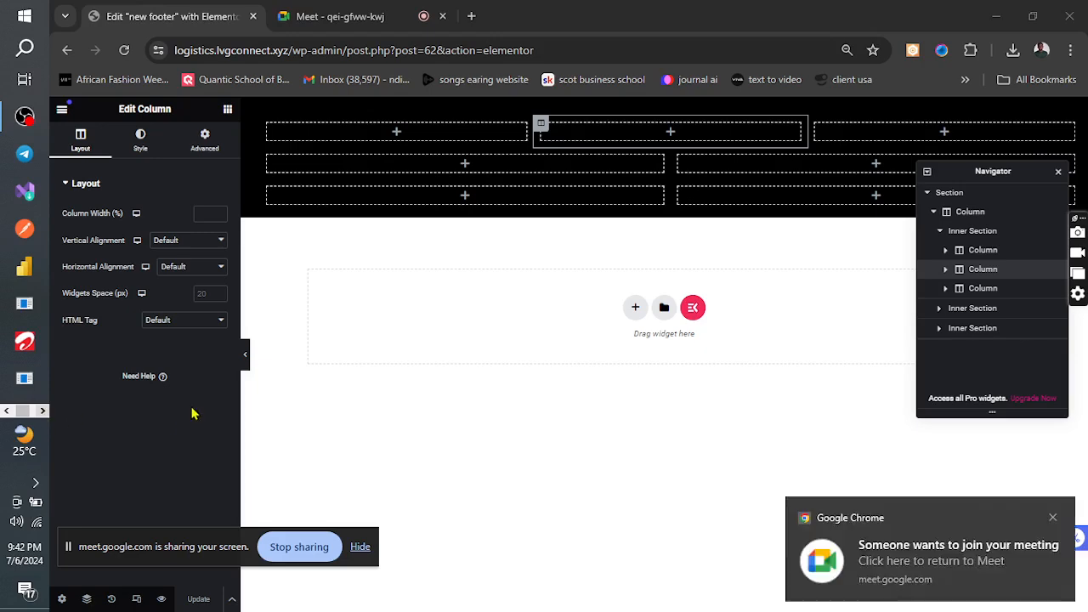
pyautogui.click(331, 16)
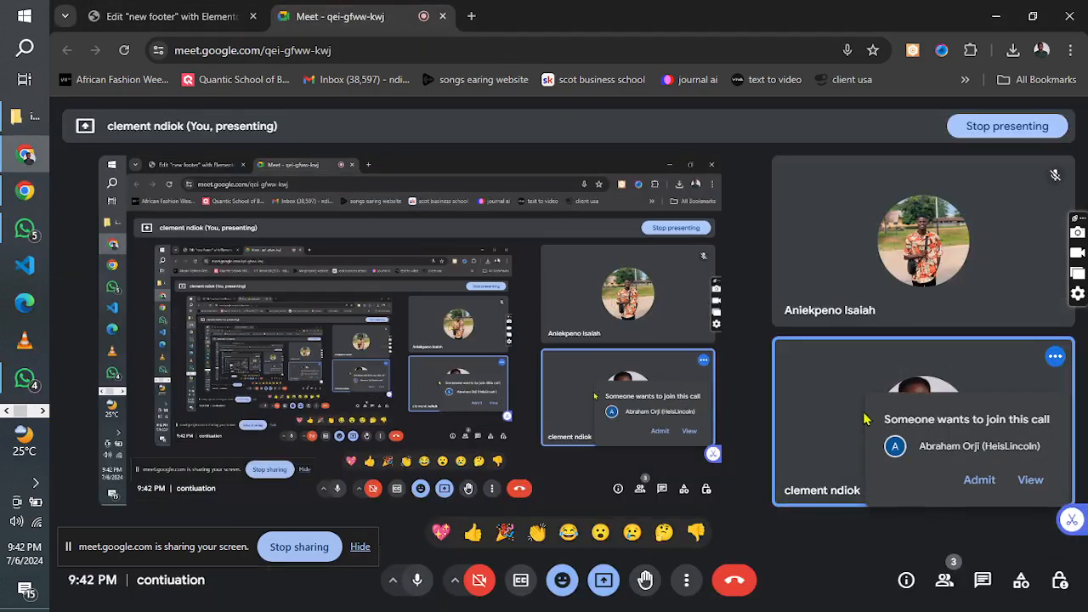
pyautogui.click(978, 479)
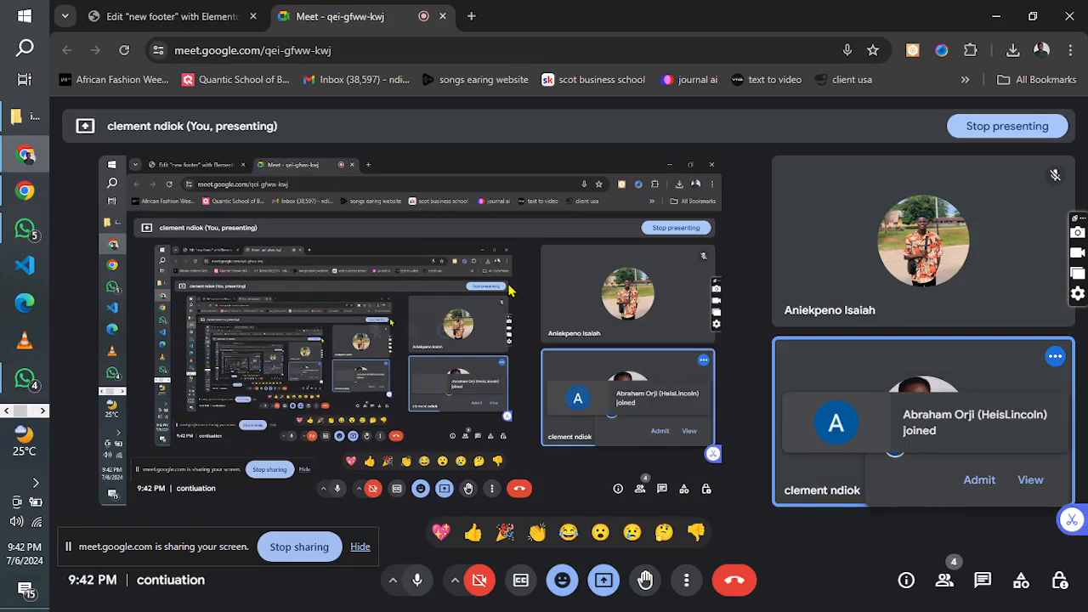
pyautogui.click(171, 12)
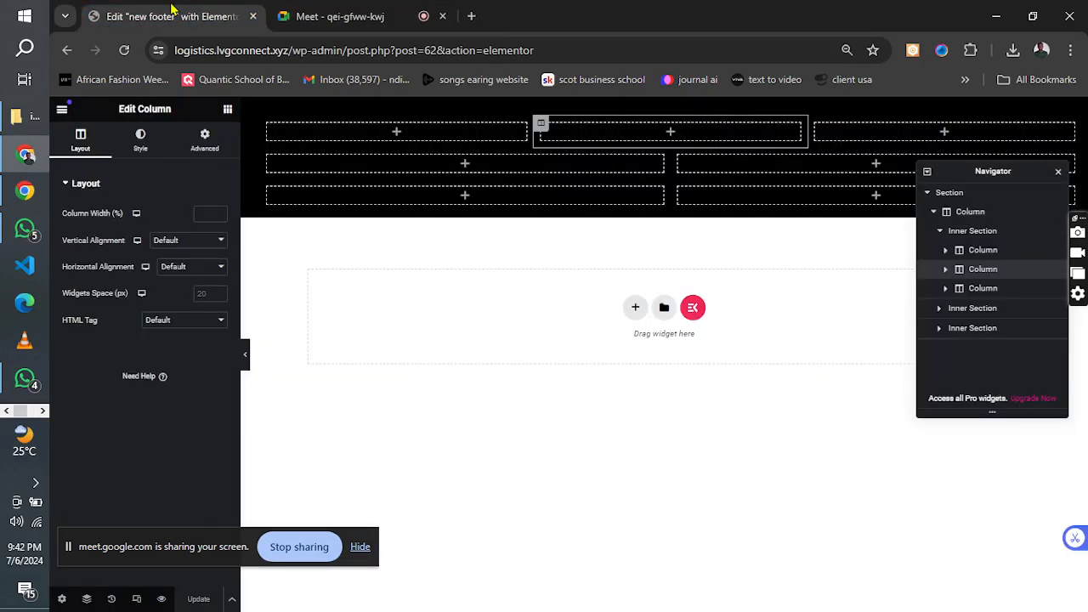
# Examine the footer's column layout and red divider lines in the logistics reference image.
pyautogui.click(42, 413)
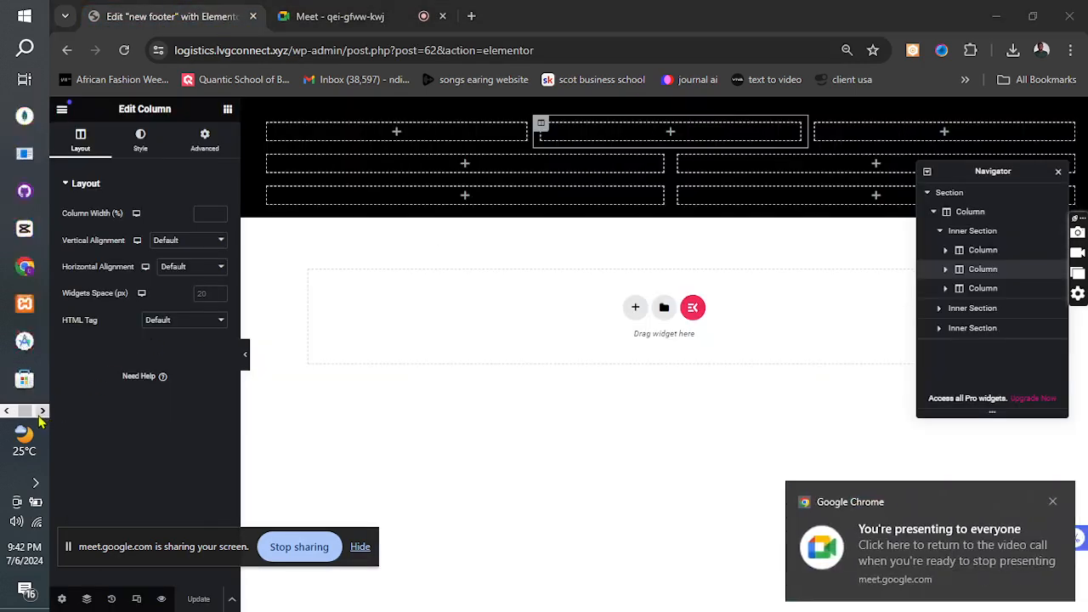
pyautogui.click(21, 191)
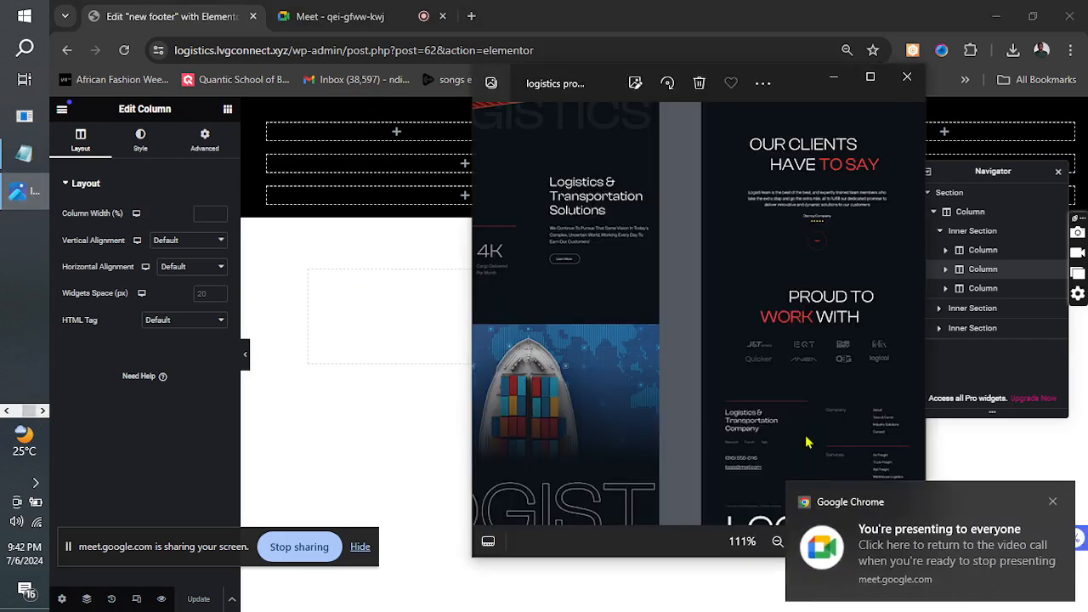
pyautogui.click(1052, 502)
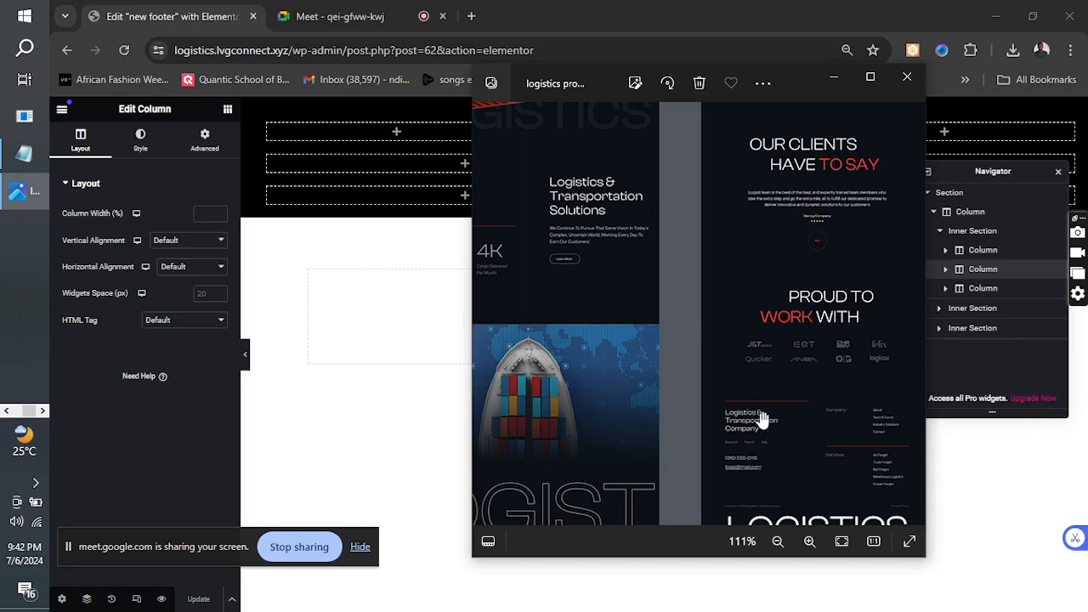
pyautogui.click(309, 133)
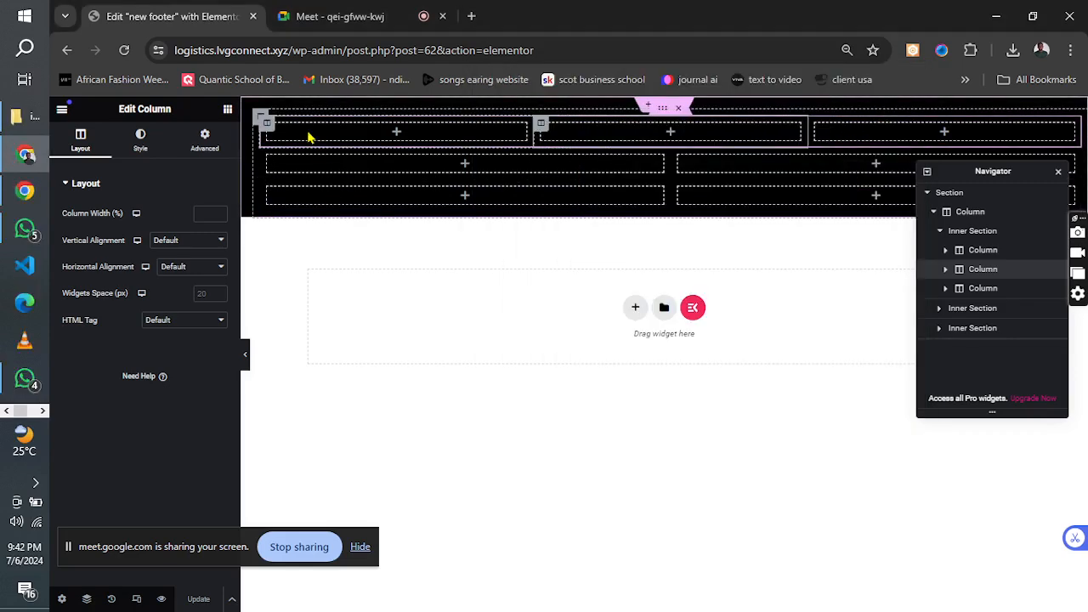
pyautogui.click(42, 411)
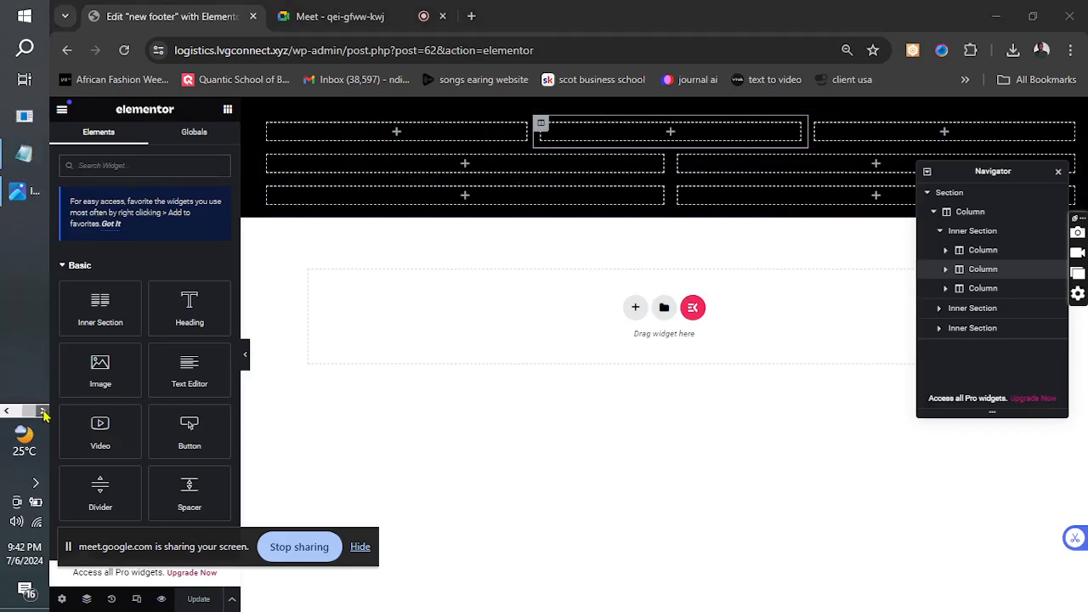
pyautogui.click(19, 192)
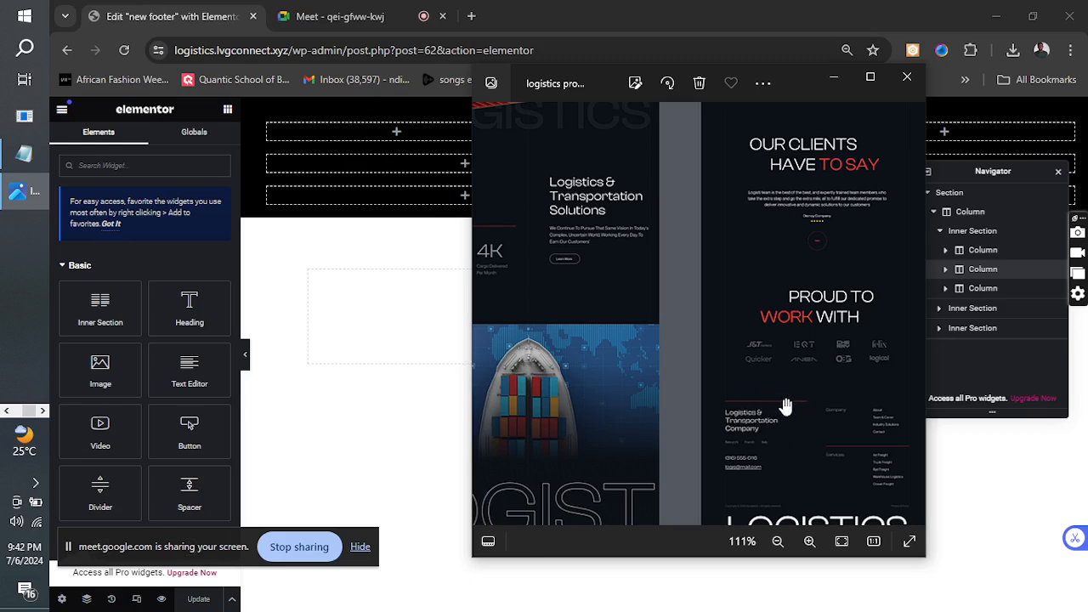
pyautogui.click(834, 82)
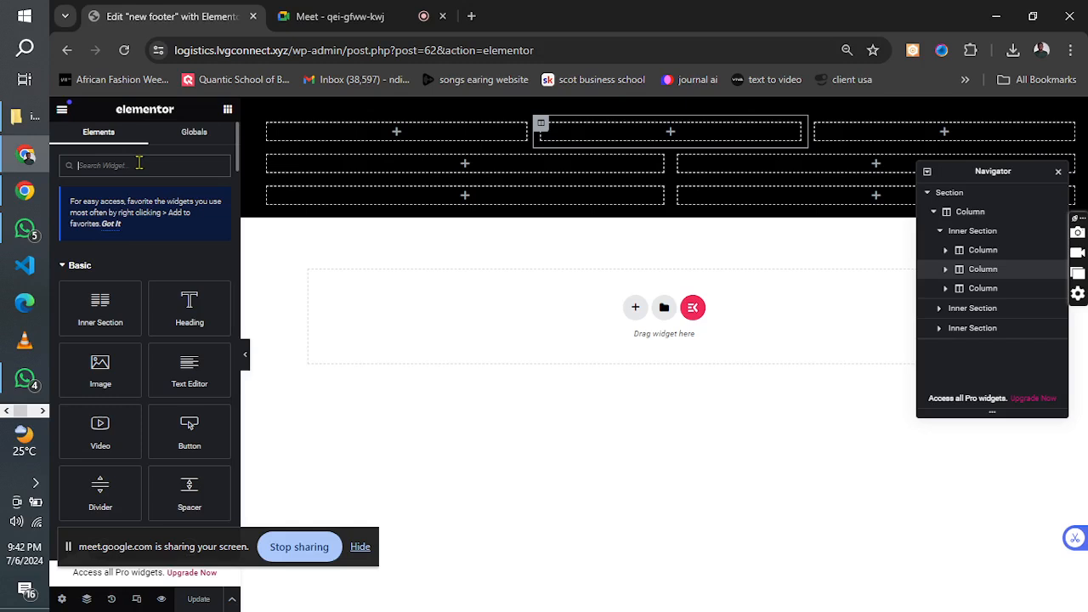
# Find the Divider widget, place it in the top inner section's first column, and widen that column into the middle one.
pyautogui.write('div')
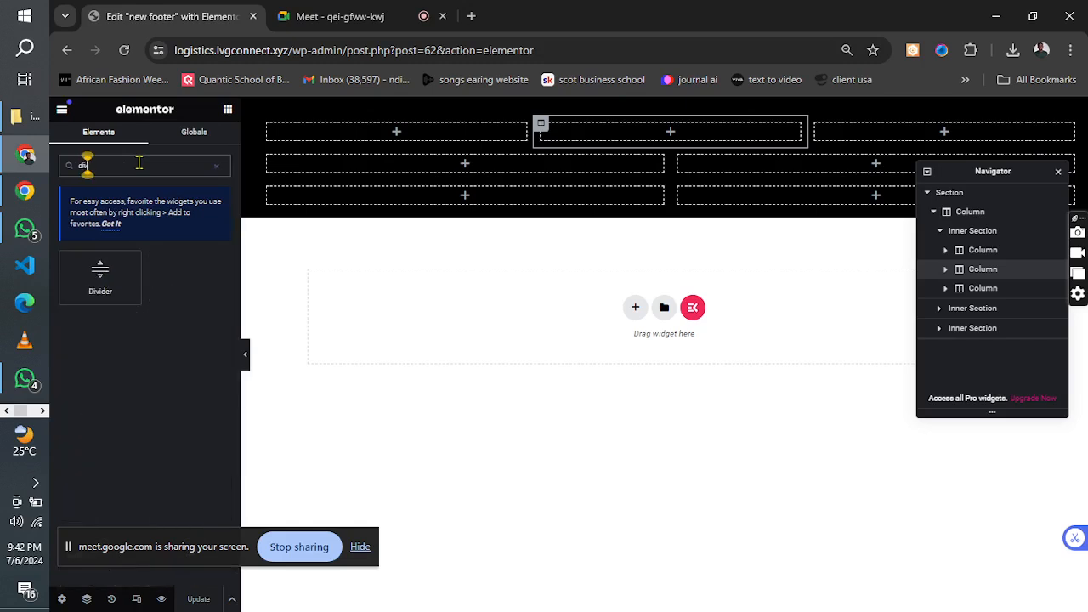
pyautogui.moveTo(102, 274); pyautogui.dragTo(340, 129)
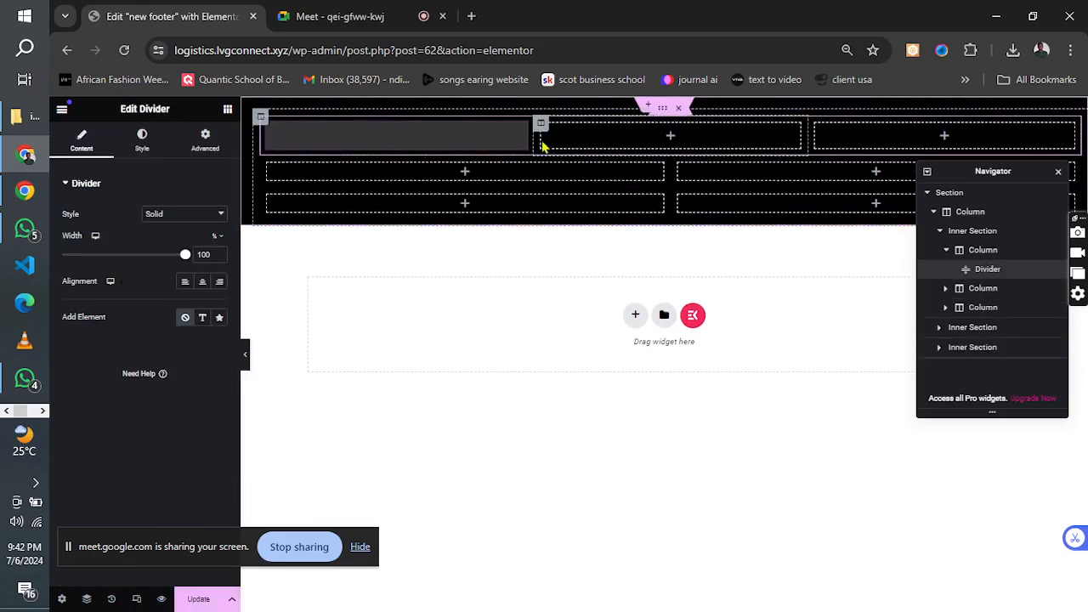
pyautogui.moveTo(536, 142)
pyautogui.mouseDown()
pyautogui.moveTo(638, 149)
pyautogui.moveTo(613, 147)
pyautogui.mouseUp()
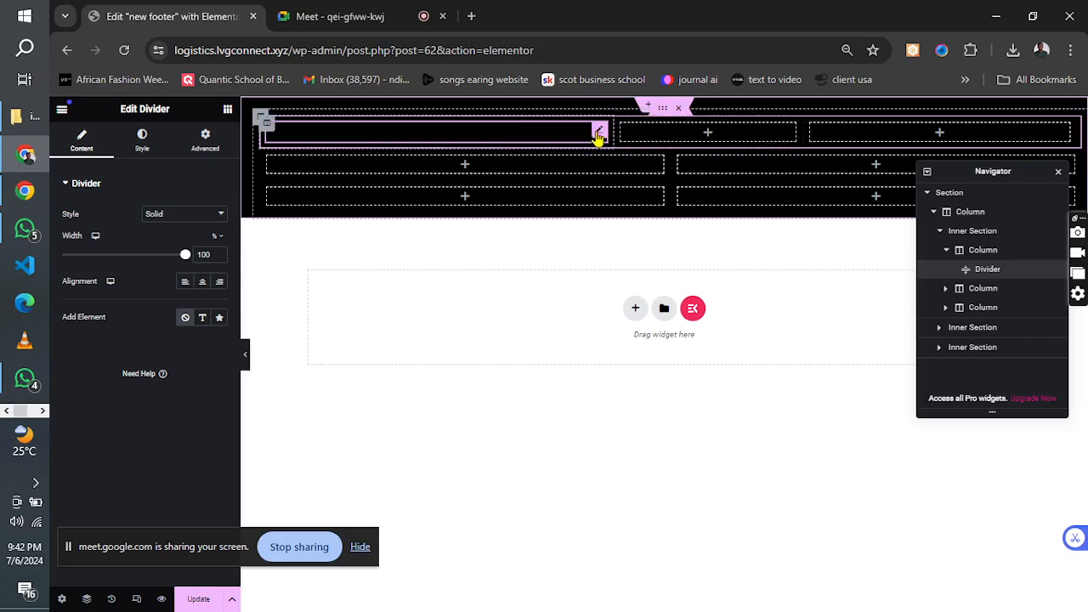
# Set the divider's color to #FF0000 and its weight to 3.1 px, and update the footer template.
pyautogui.click(143, 140)
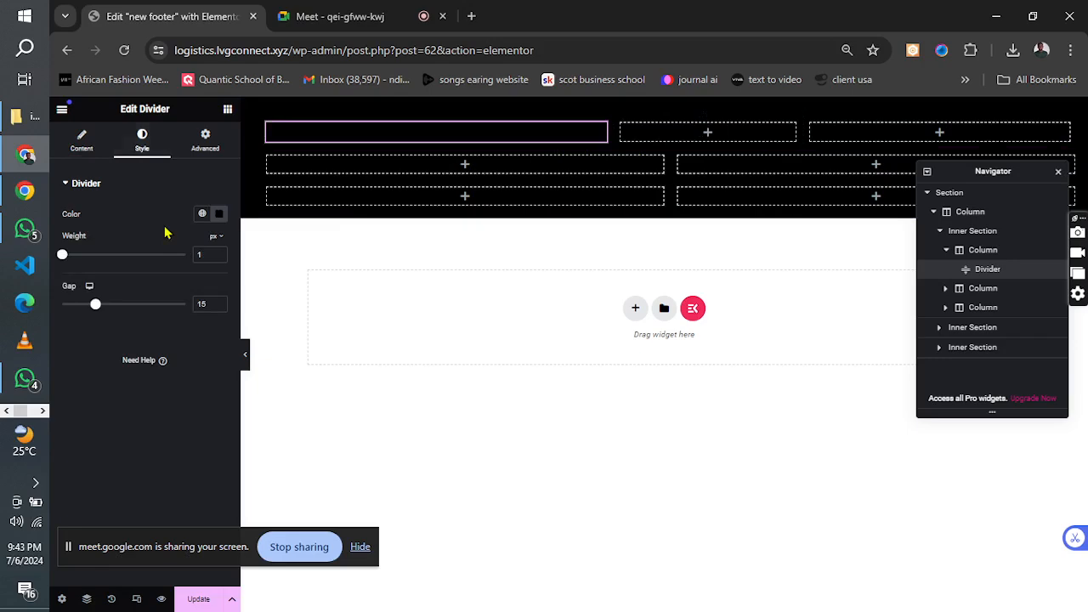
pyautogui.click(219, 213)
pyautogui.click(278, 268)
pyautogui.moveTo(278, 268); pyautogui.dragTo(304, 263)
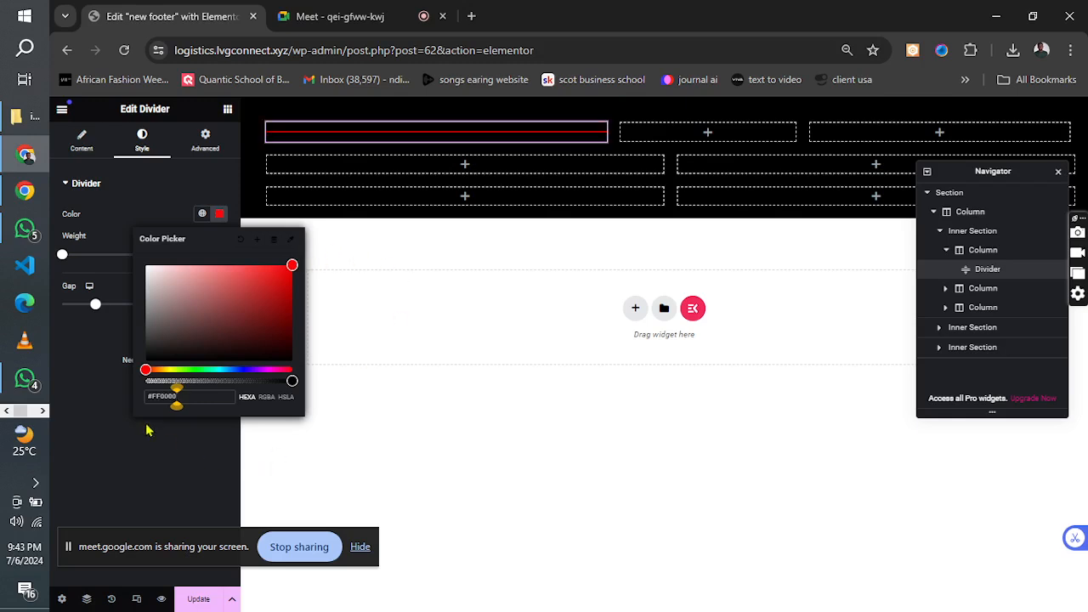
pyautogui.click(119, 219)
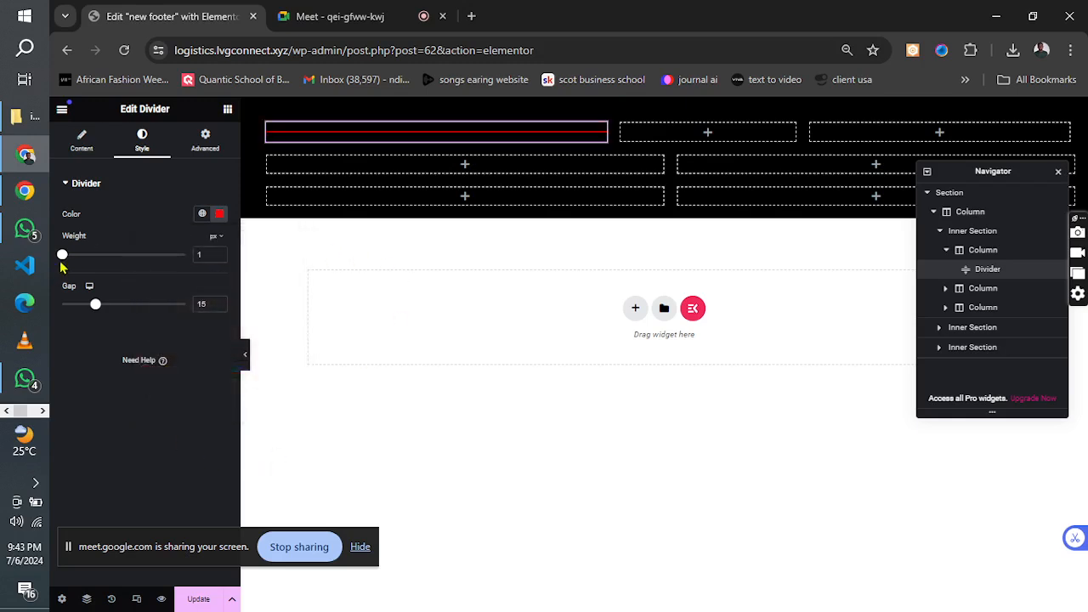
pyautogui.moveTo(62, 264); pyautogui.dragTo(91, 255)
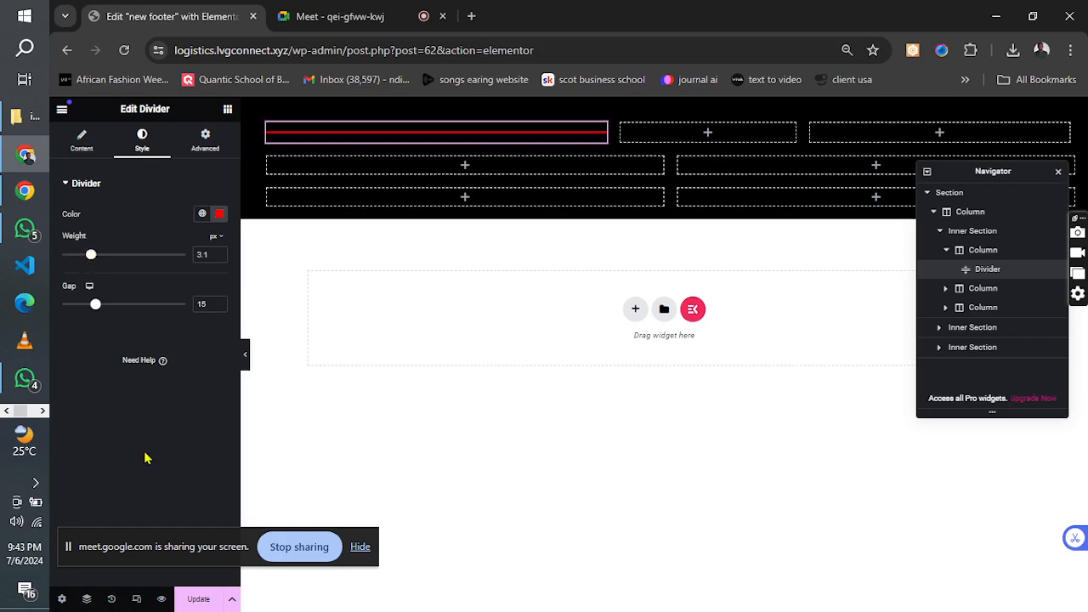
pyautogui.click(194, 601)
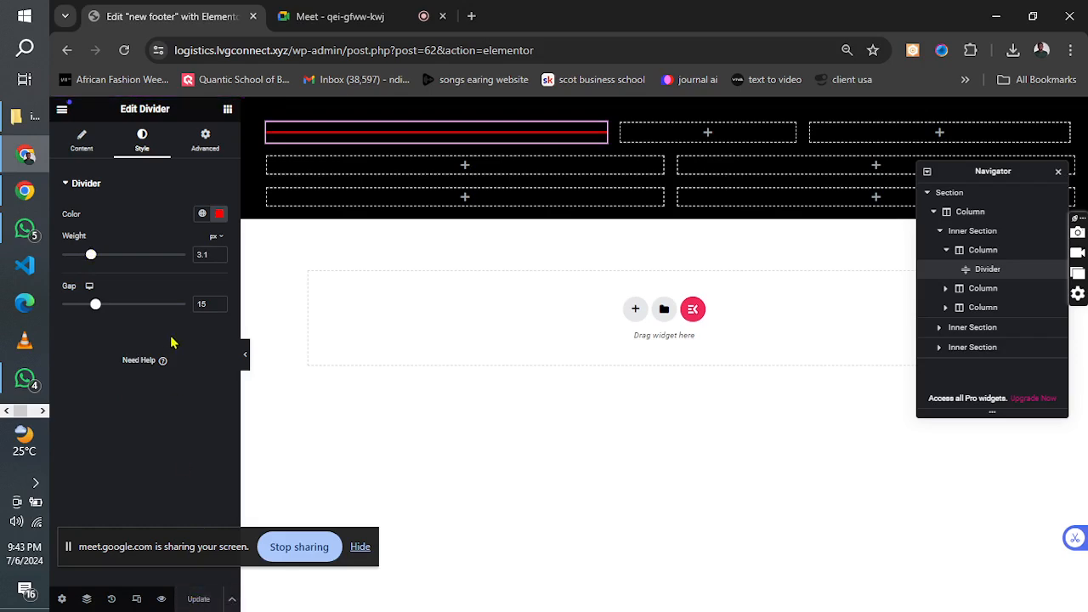
# Add a Heading widget below the red divider in the first column.
pyautogui.click(228, 113)
pyautogui.moveTo(161, 299); pyautogui.dragTo(407, 144)
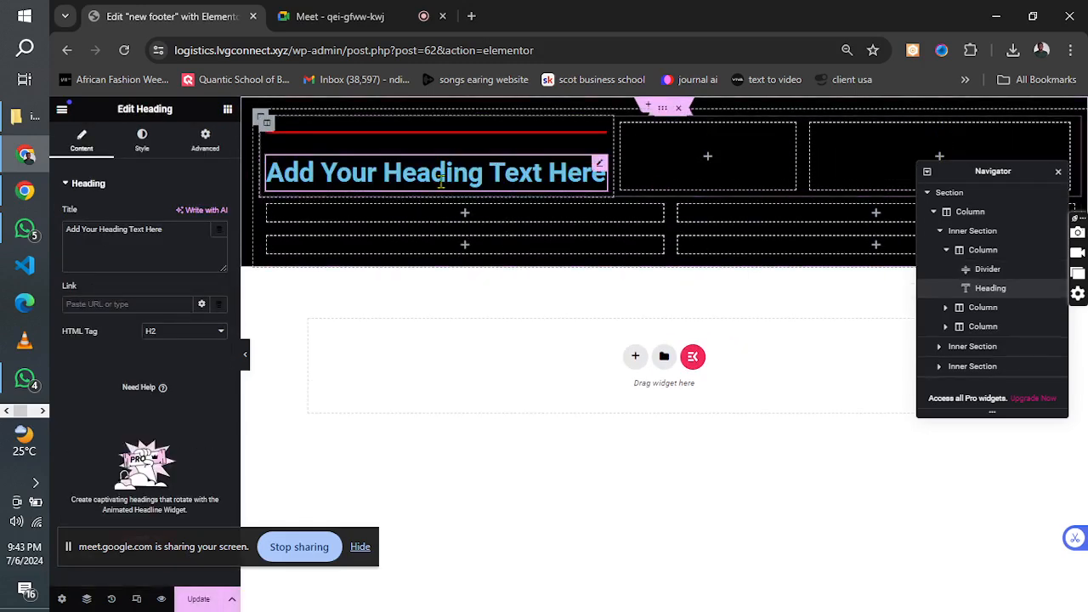
pyautogui.click(142, 144)
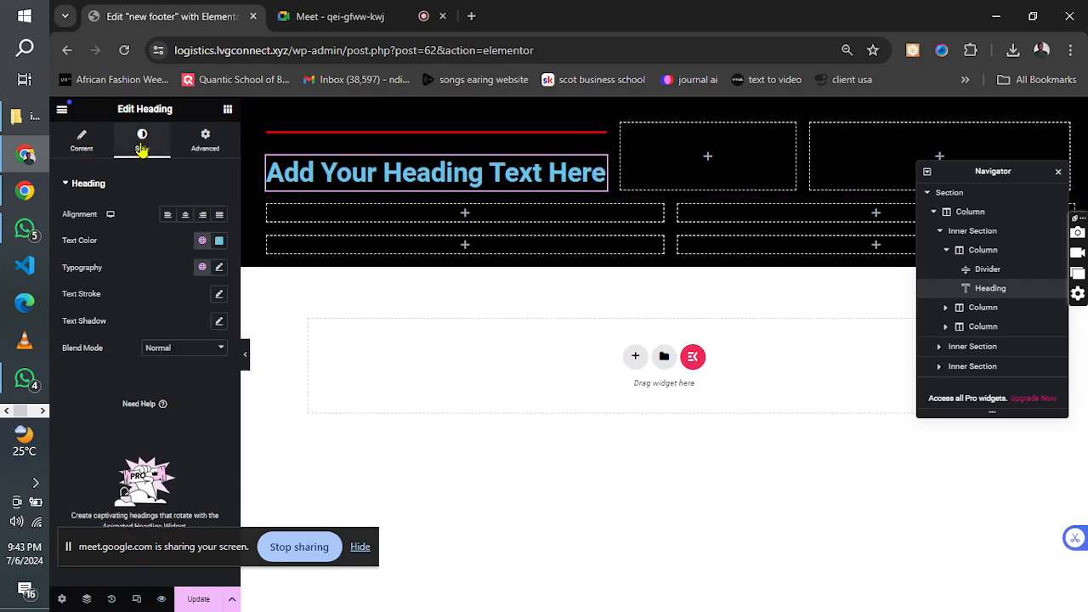
pyautogui.click(83, 141)
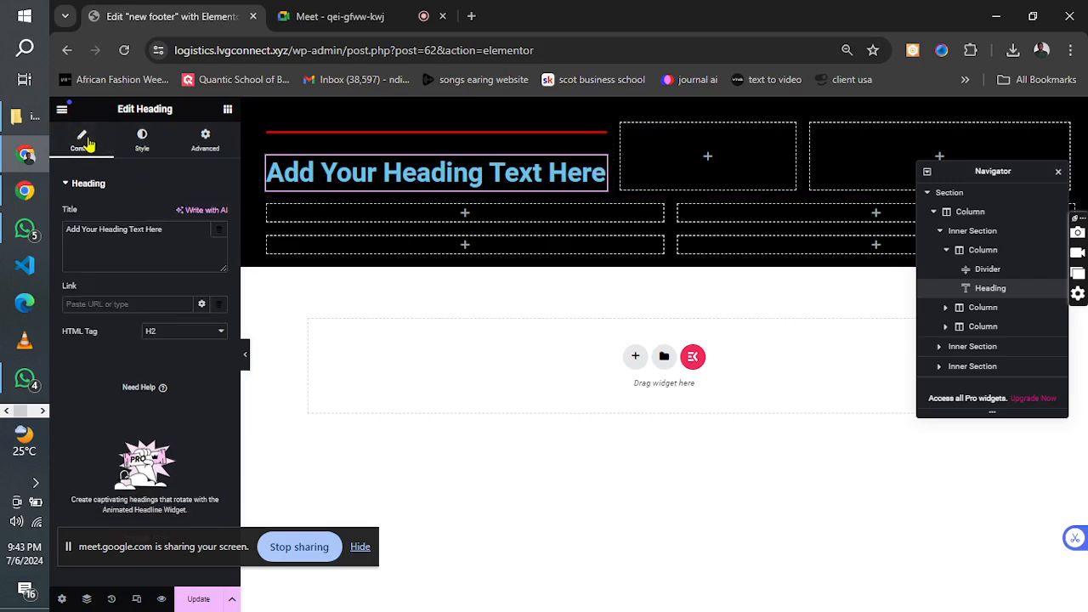
# Check the reference image for the wording, title the heading "Logistics and trasportation company", and set its HTML tag to H4.
pyautogui.click(43, 411)
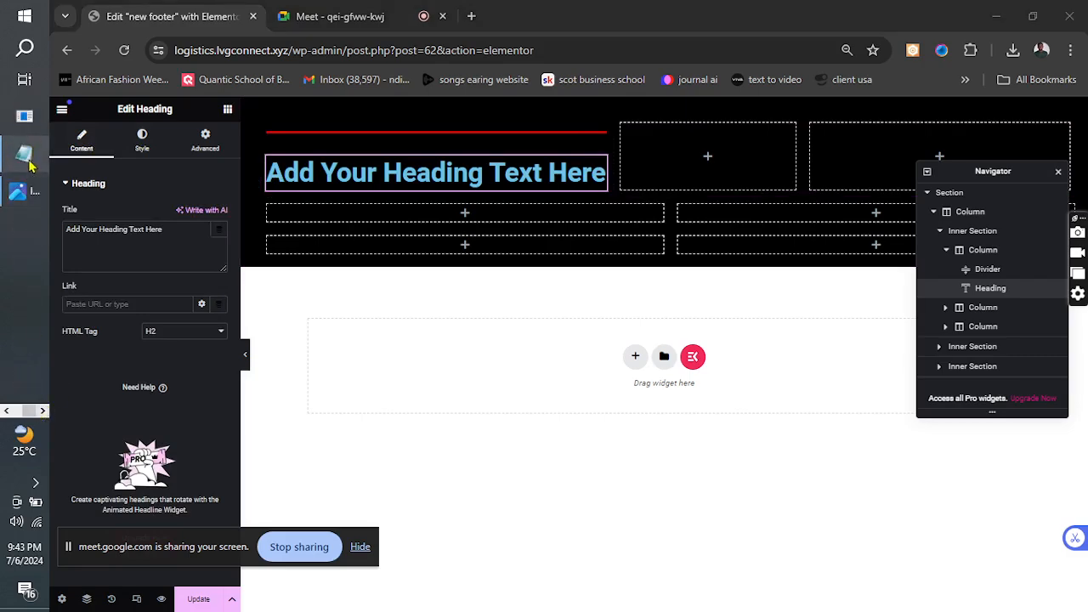
pyautogui.click(21, 190)
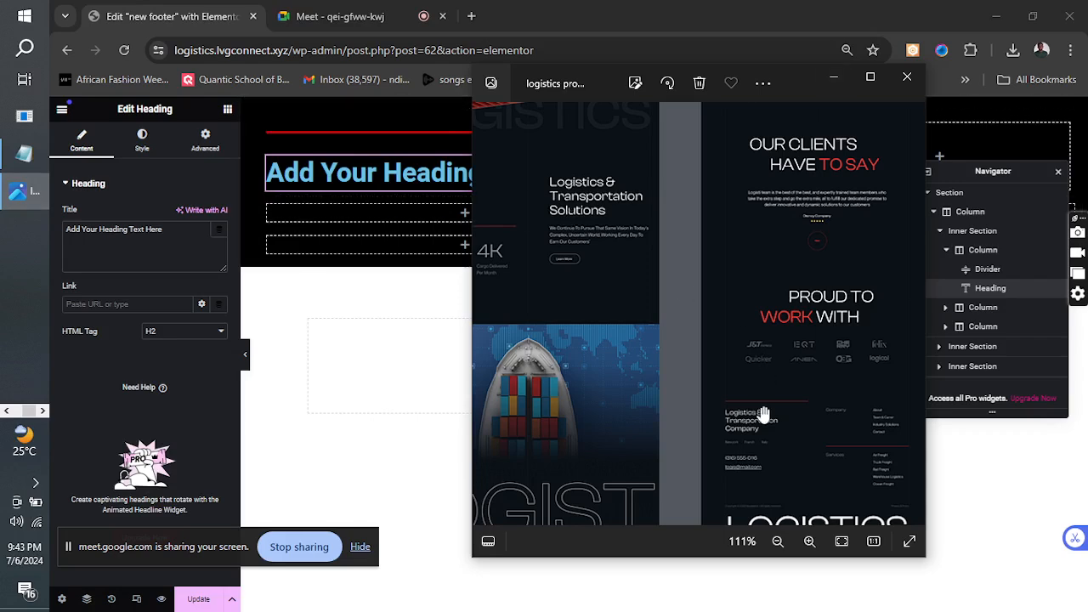
pyautogui.click(833, 82)
pyautogui.tripleClick(170, 229)
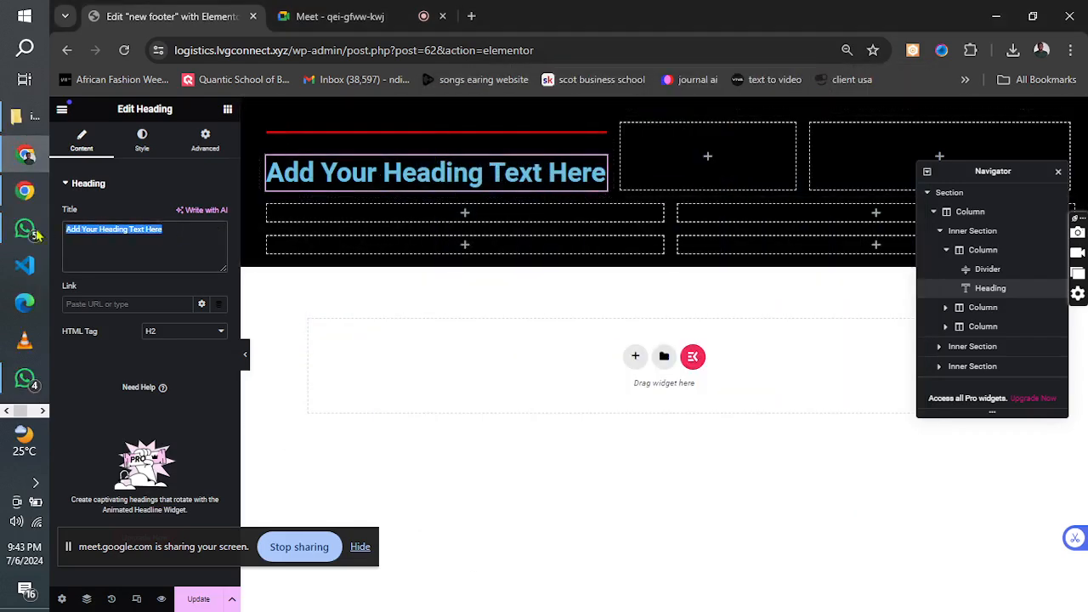
pyautogui.write('Logis')
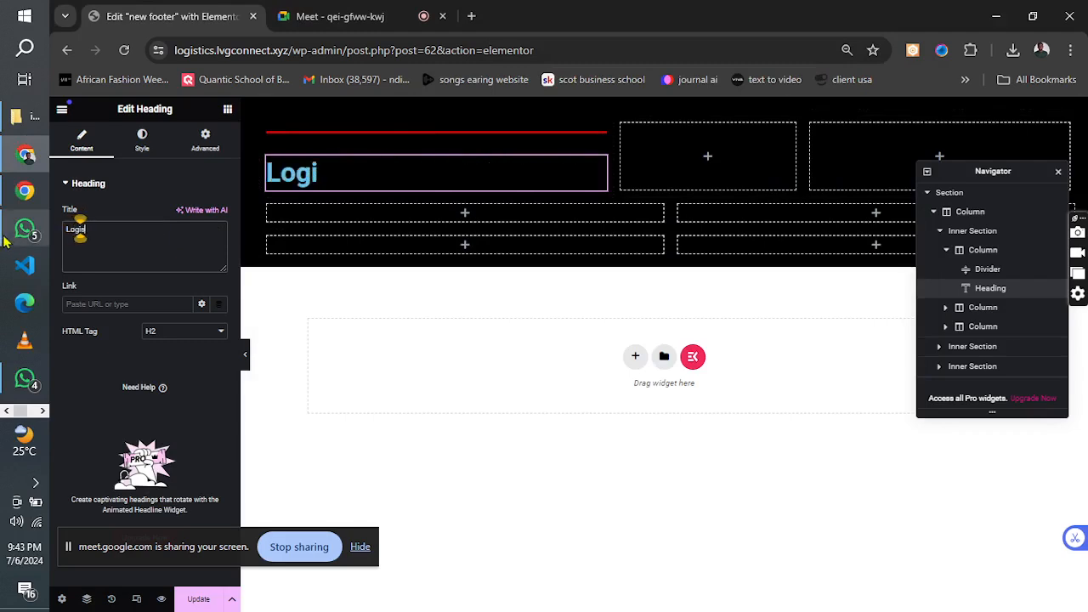
pyautogui.write('tics and')
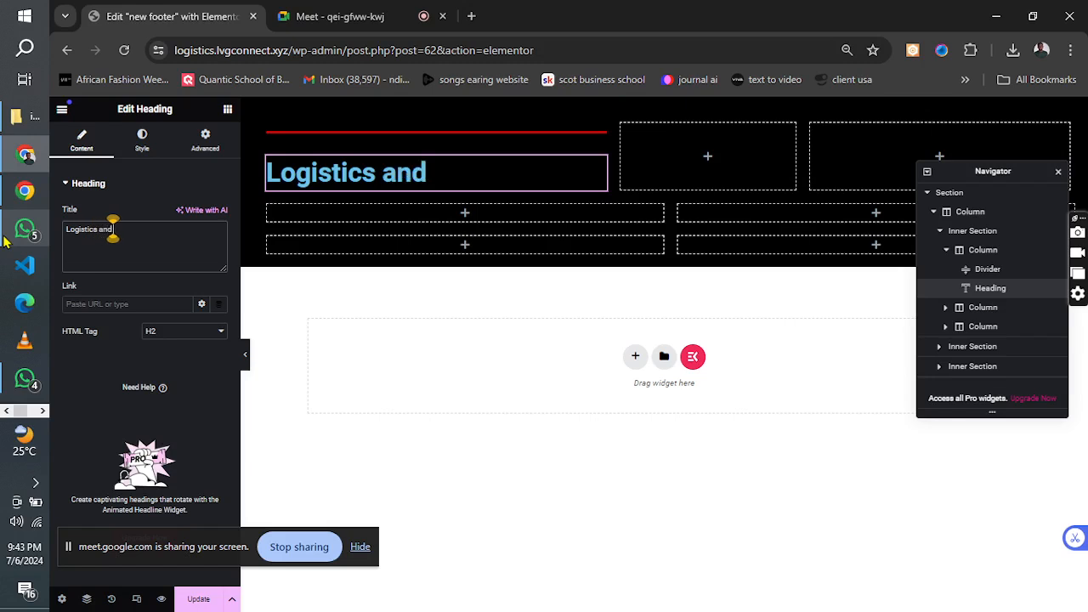
pyautogui.write(' trasp')
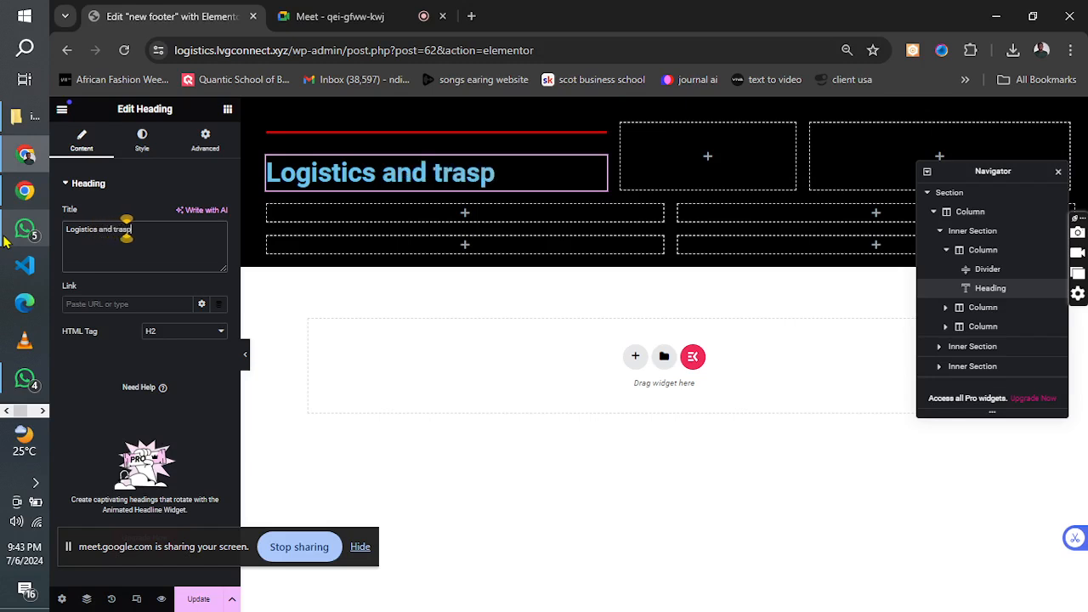
pyautogui.write('ortation co')
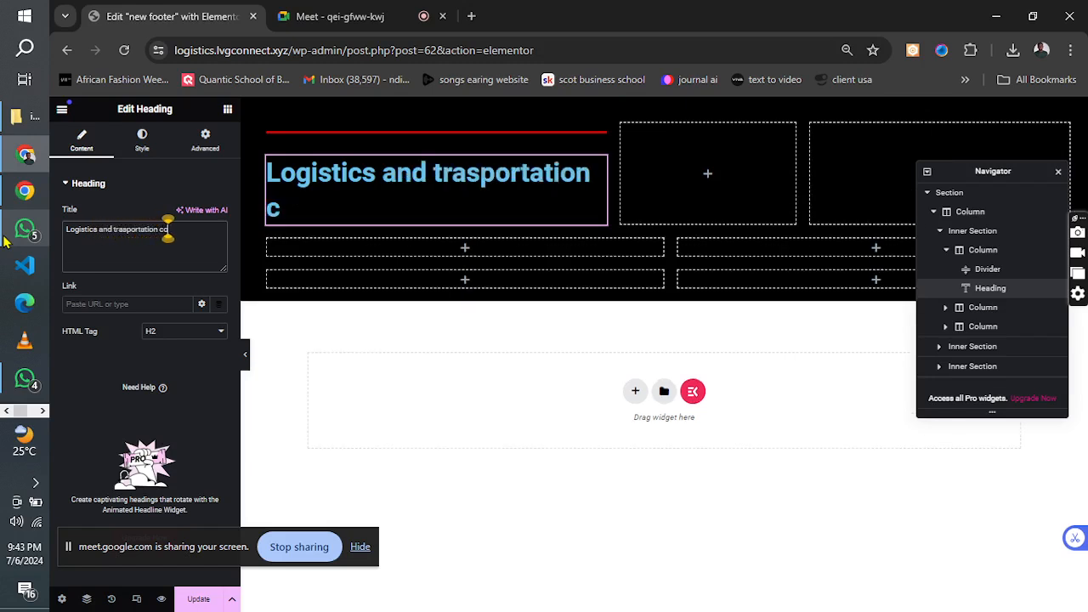
pyautogui.write('mpany')
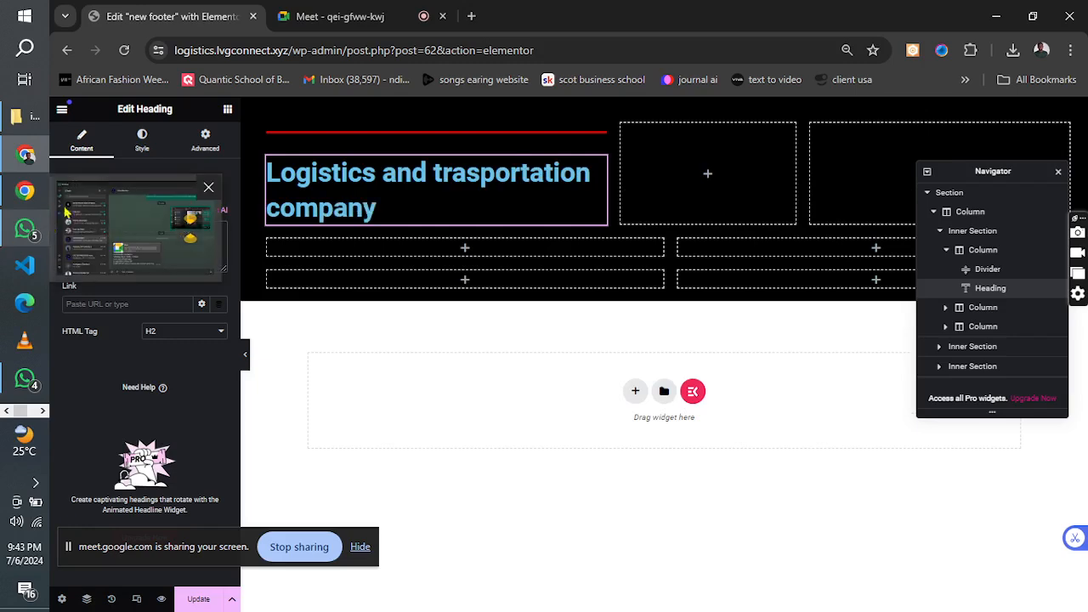
pyautogui.click(180, 333)
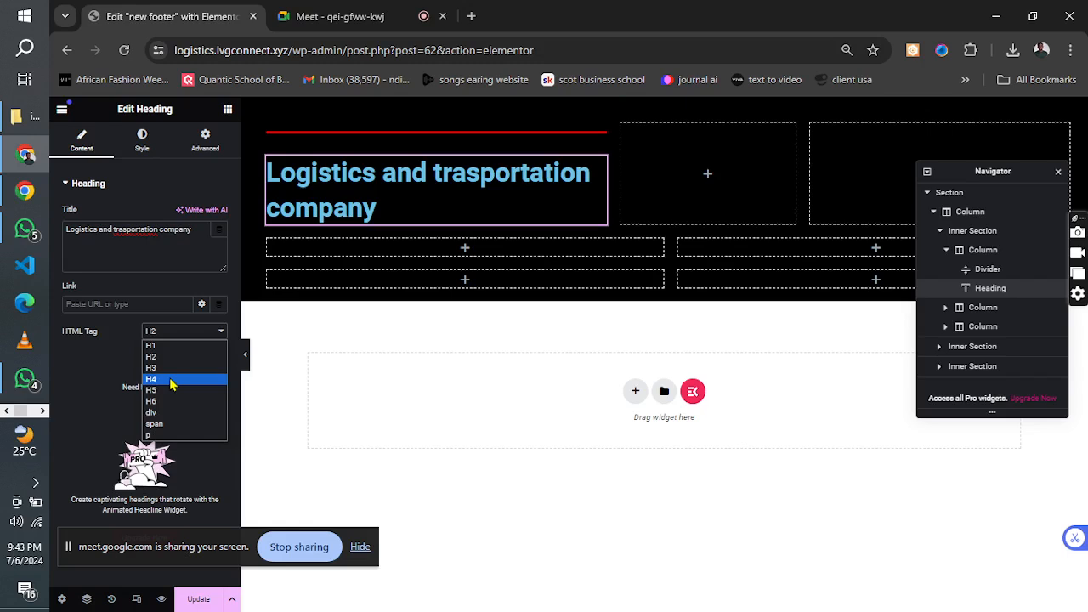
pyautogui.click(170, 380)
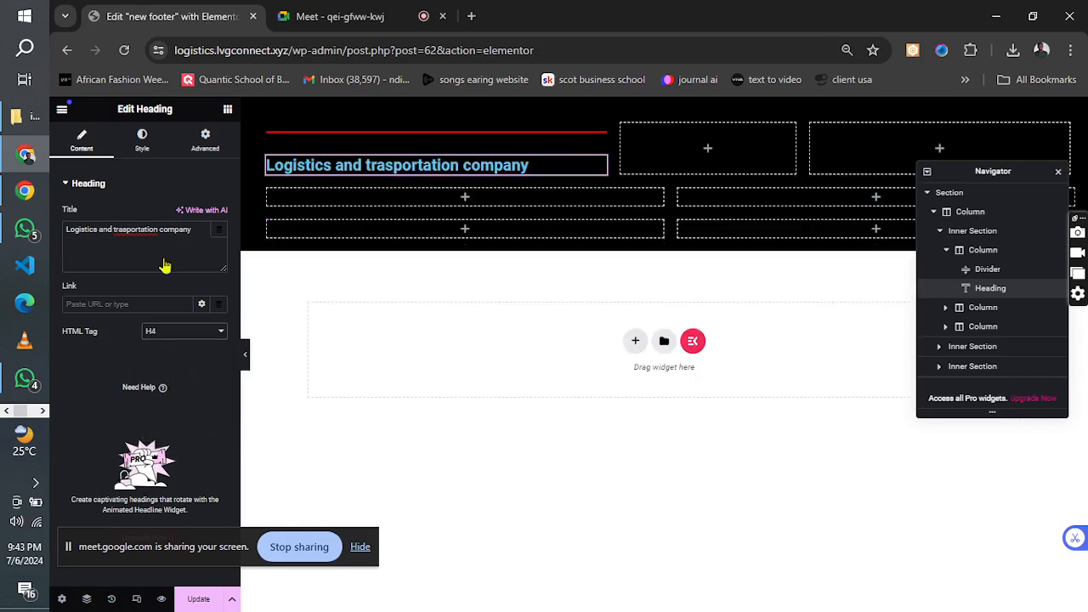
# Set the text color of the "Logistics and trasportation company" heading to white (#FFFFFF).
pyautogui.click(142, 143)
pyautogui.click(219, 241)
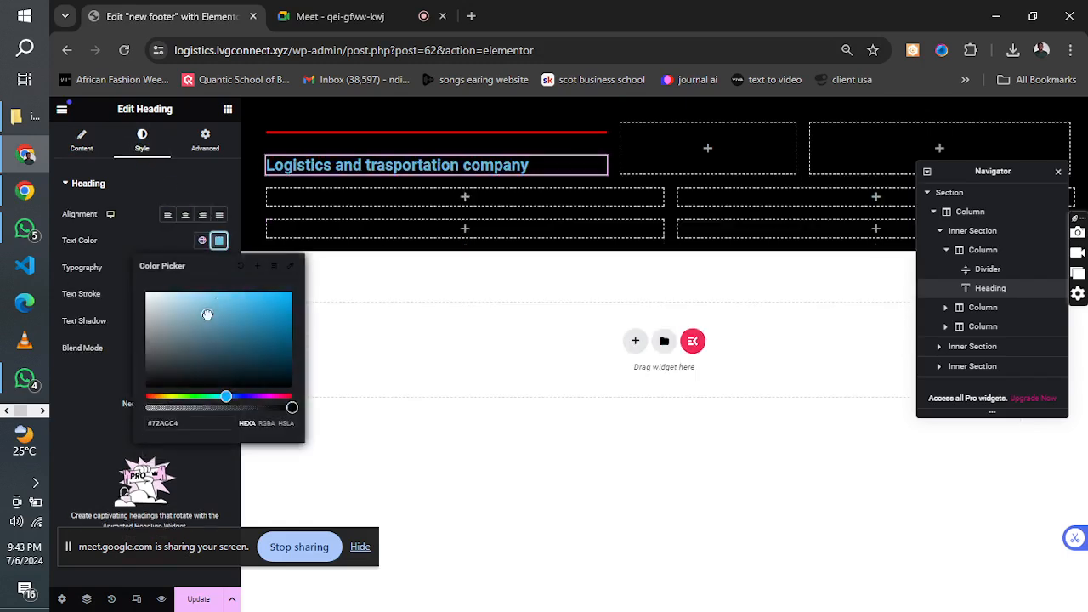
pyautogui.click(208, 315)
pyautogui.moveTo(183, 320); pyautogui.dragTo(106, 290)
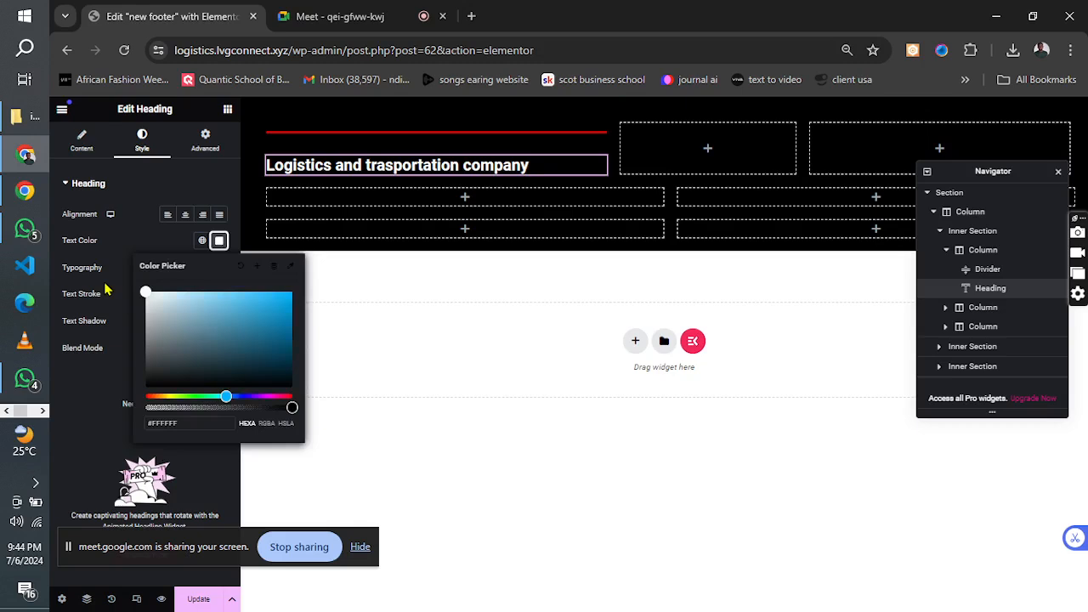
pyautogui.click(106, 290)
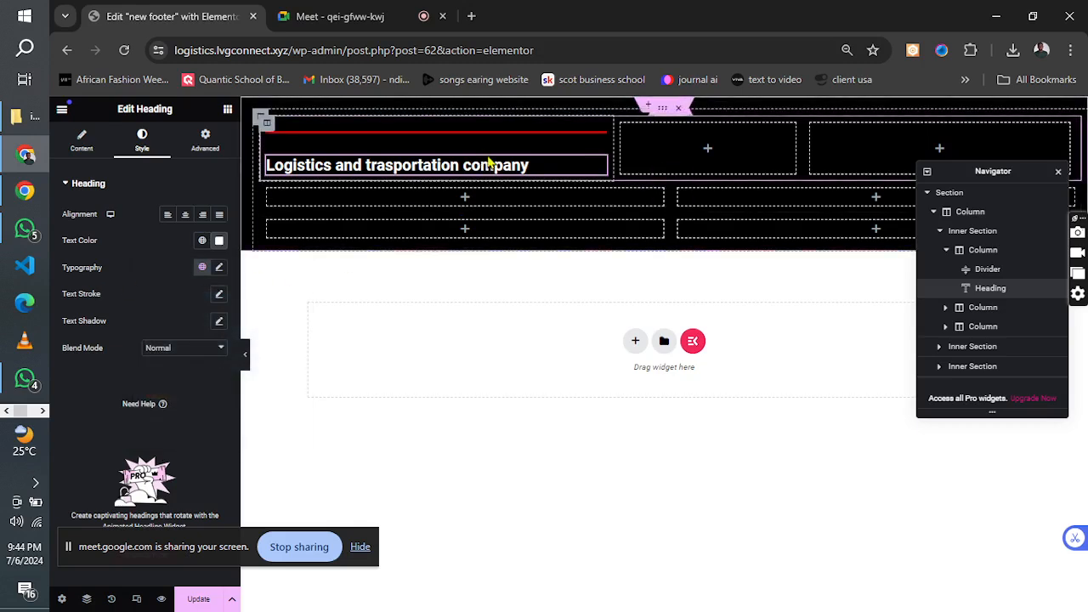
# Correct the heading title's spelling to "Logistics and transportation company" and update the footer template.
pyautogui.click(81, 142)
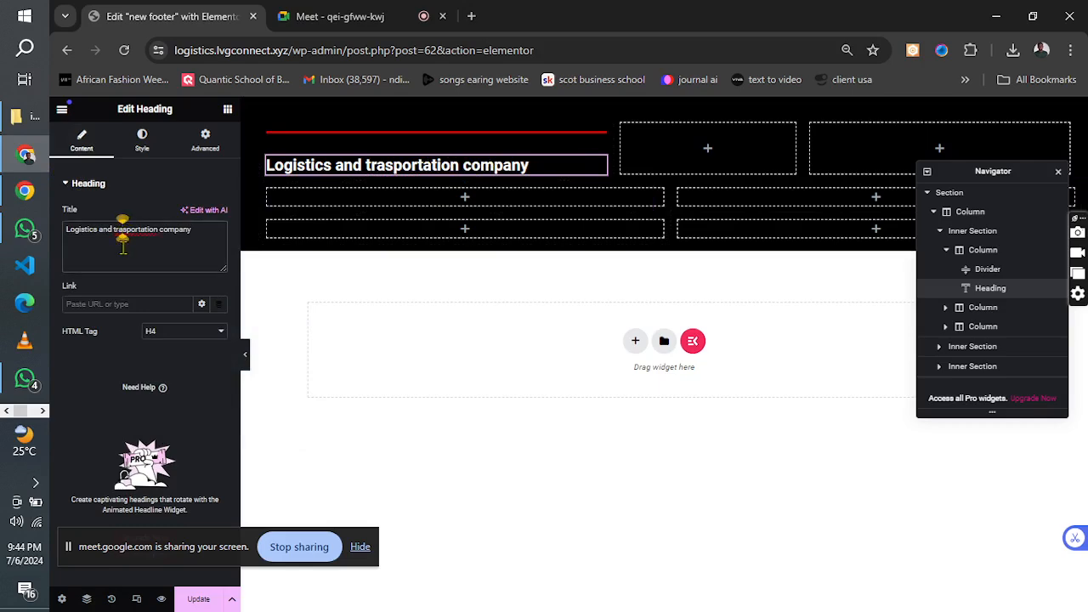
pyautogui.write('n')
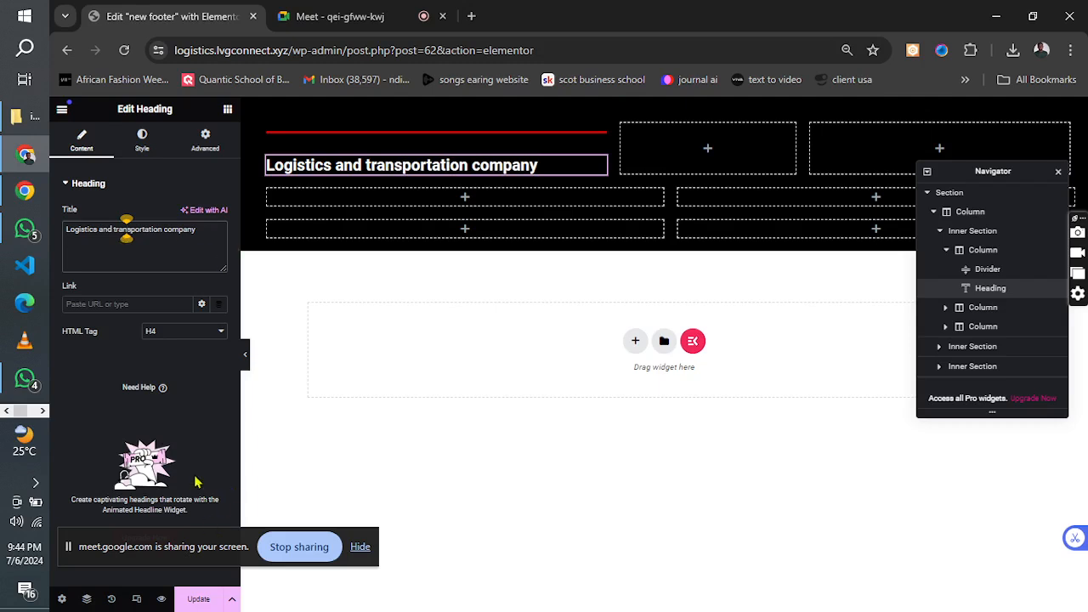
pyautogui.click(194, 600)
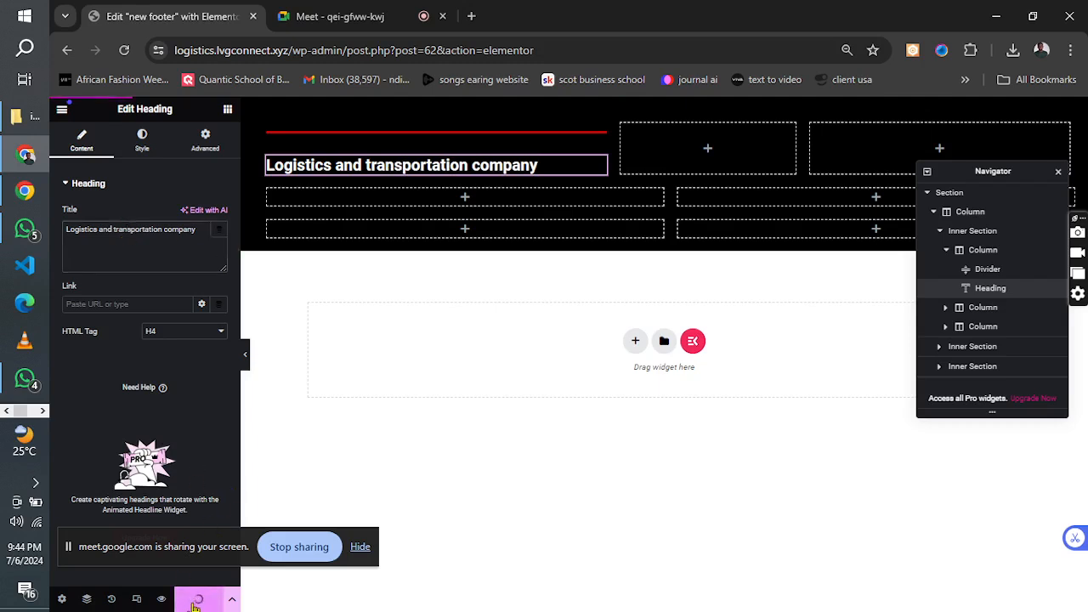
# Set the heading's typography to the Roboto Condensed family at a size of 40 px.
pyautogui.click(142, 140)
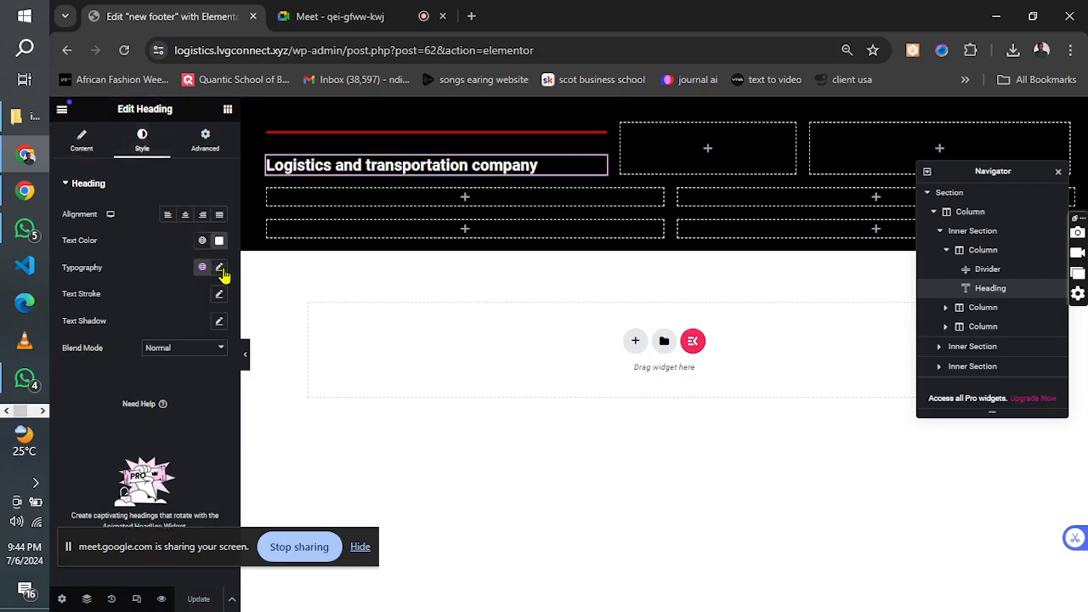
pyautogui.click(220, 269)
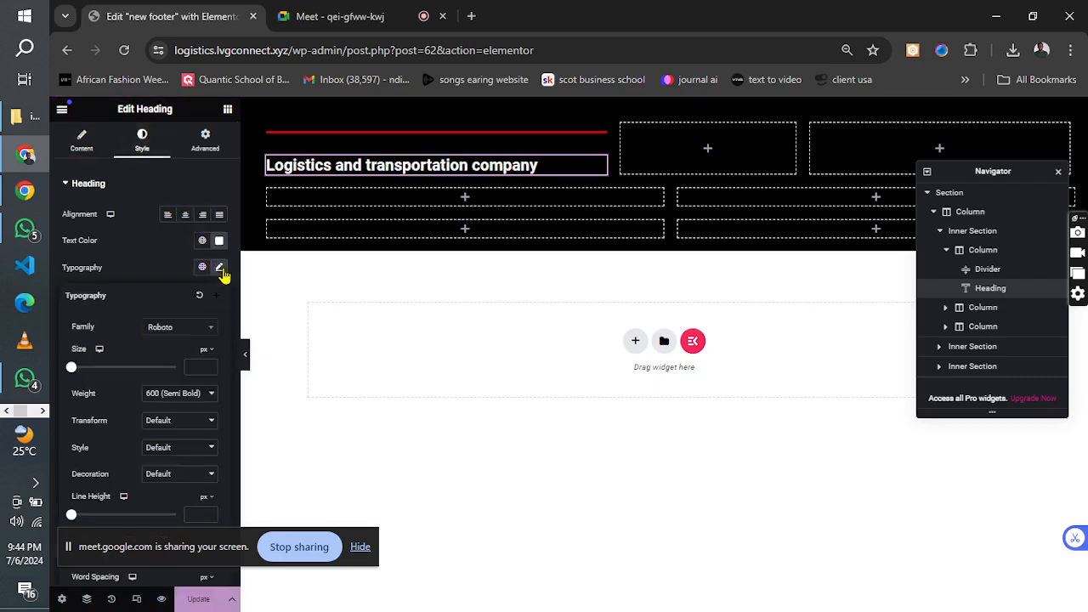
pyautogui.click(179, 331)
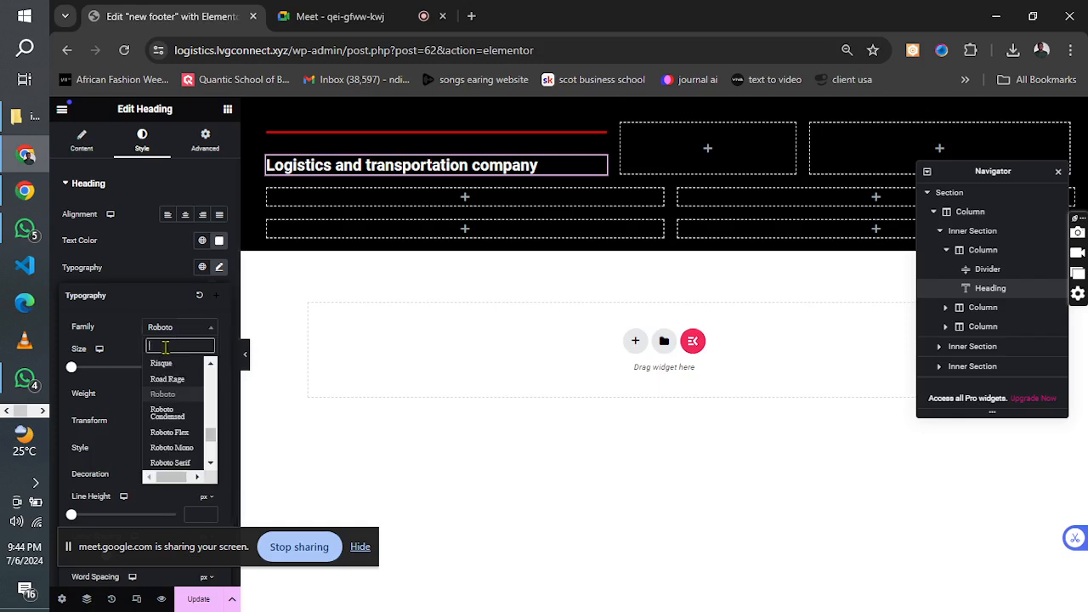
pyautogui.write('roboto')
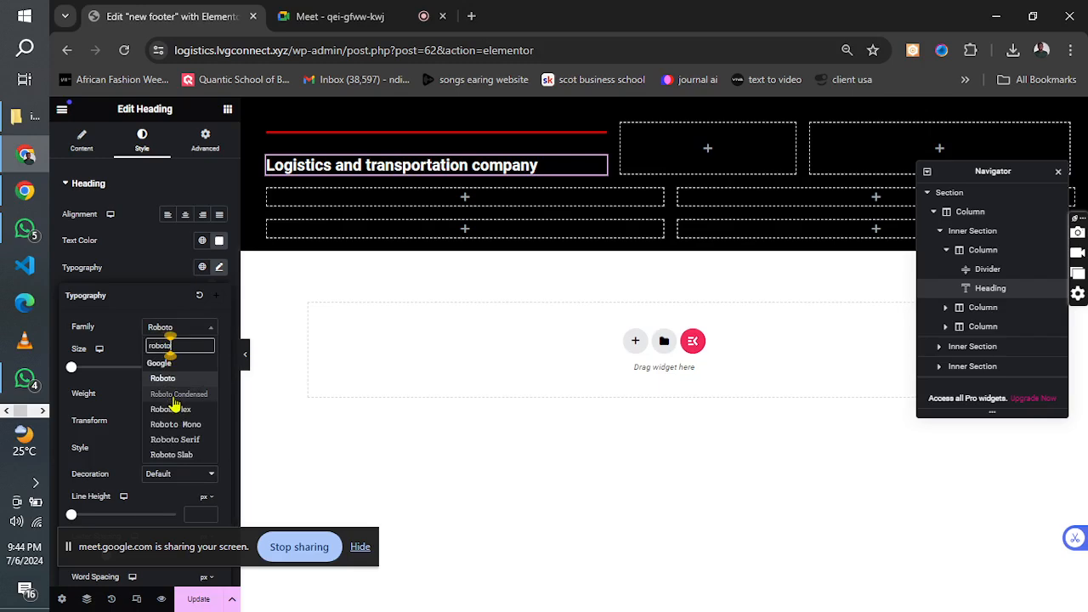
pyautogui.click(174, 395)
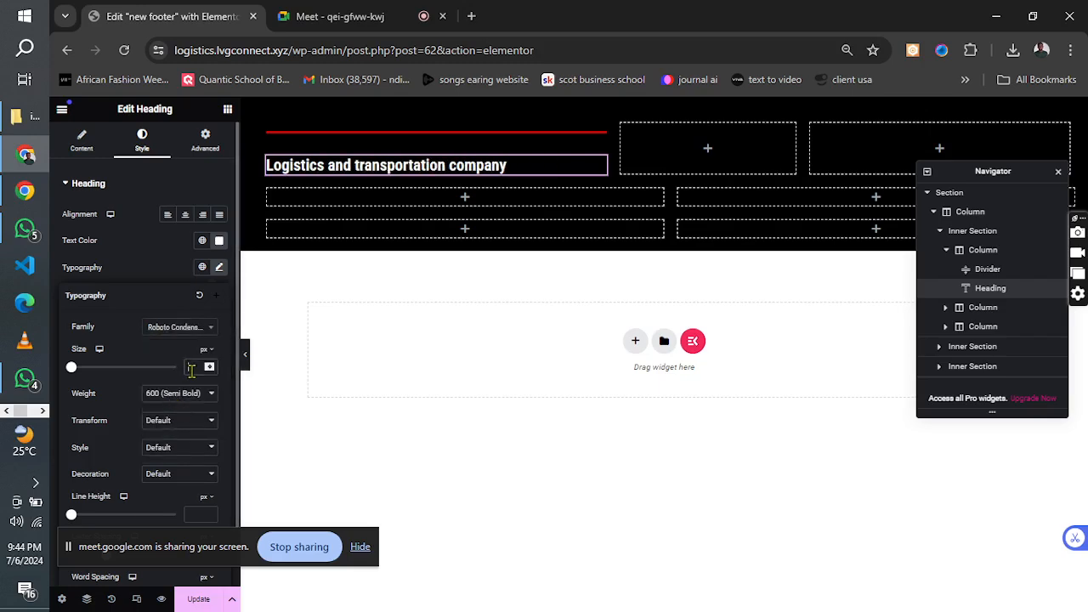
pyautogui.write('48')
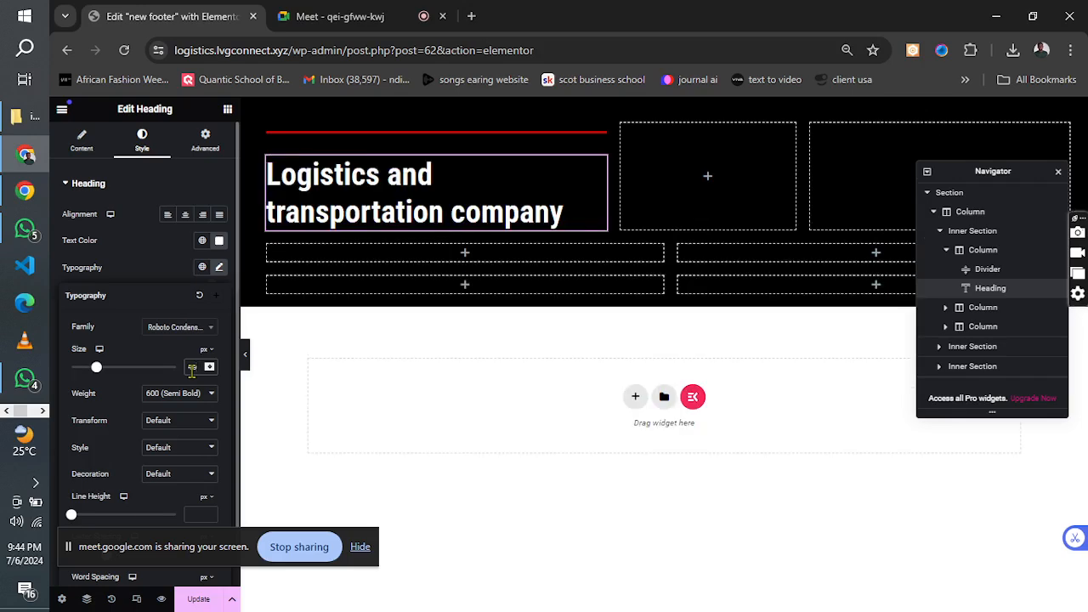
pyautogui.press('BackSpace')
pyautogui.write('0')
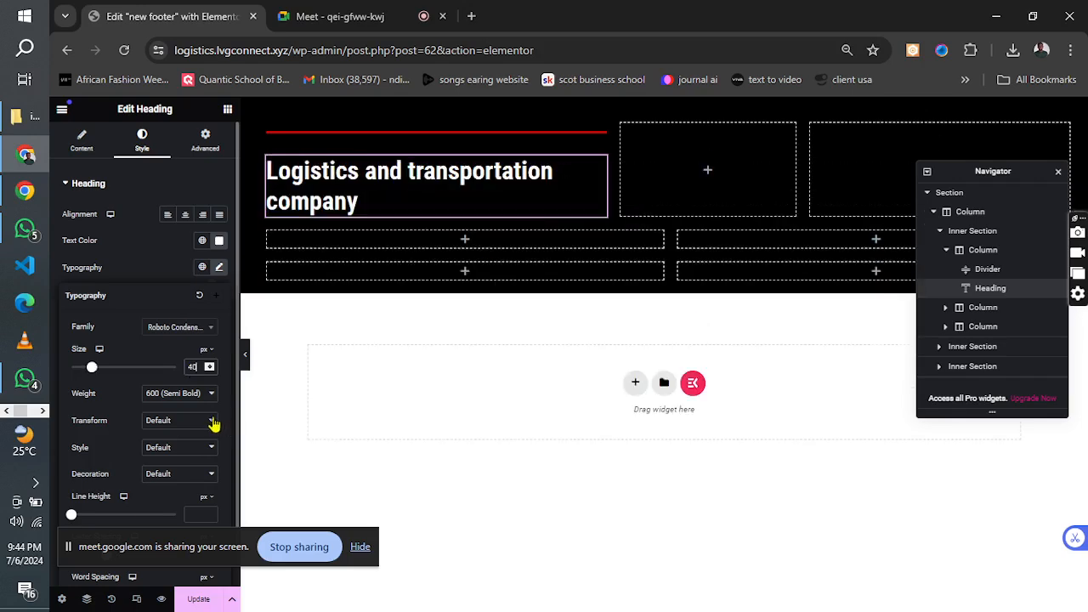
# Check the heading's wording in the reference image and replace "and" with "&" in the title.
pyautogui.click(213, 423)
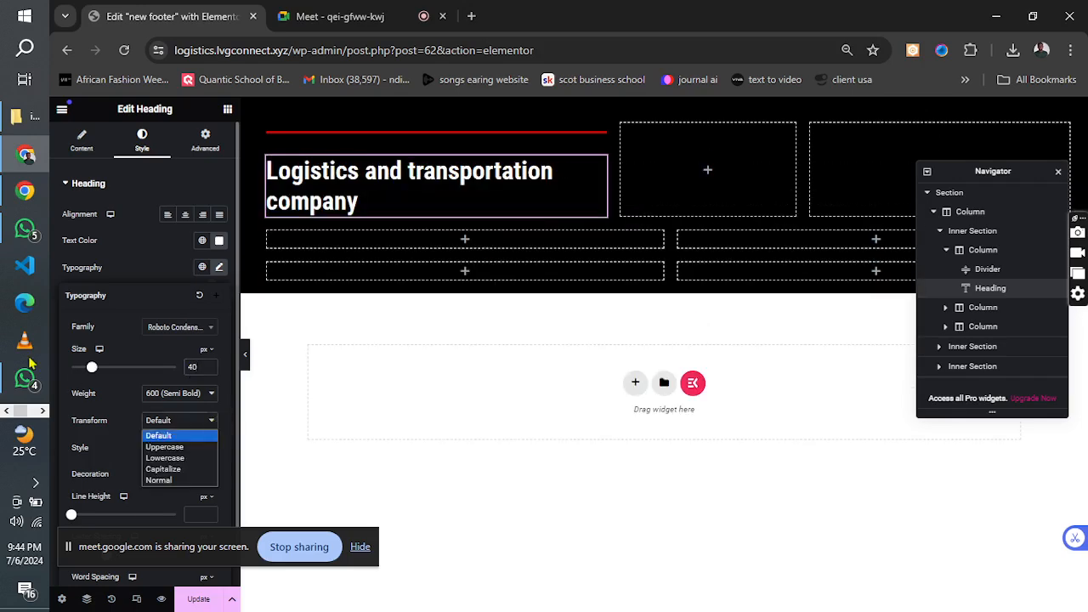
pyautogui.click(43, 410)
pyautogui.click(44, 411)
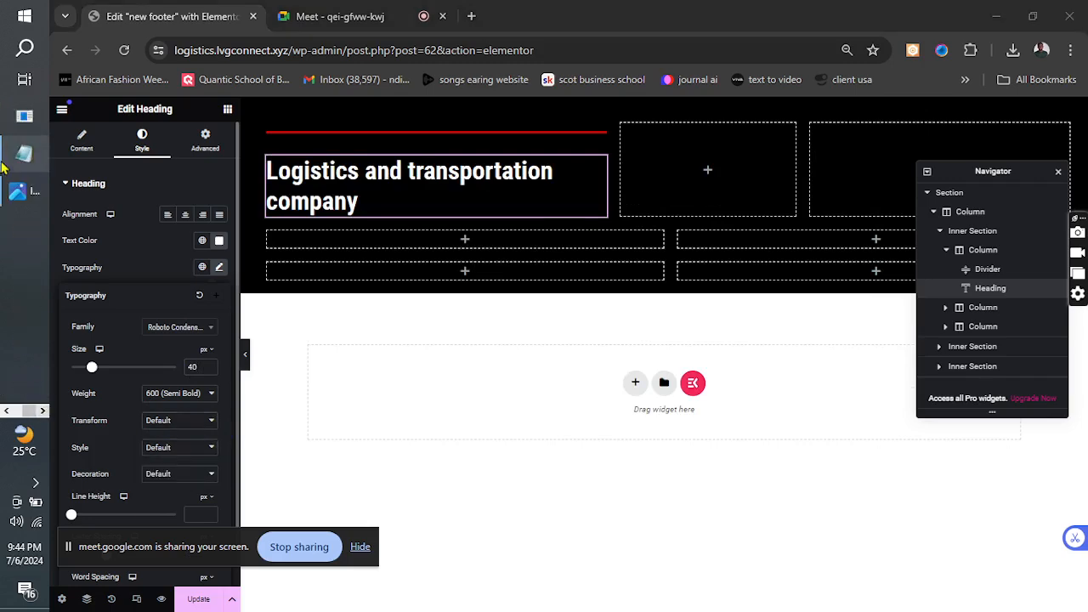
pyautogui.click(19, 198)
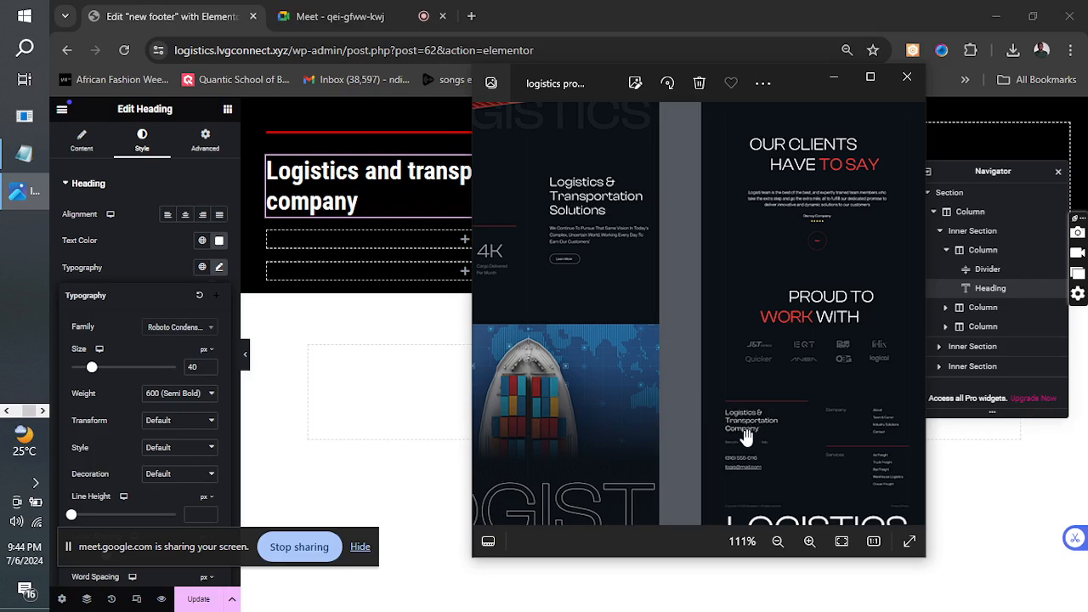
pyautogui.click(833, 78)
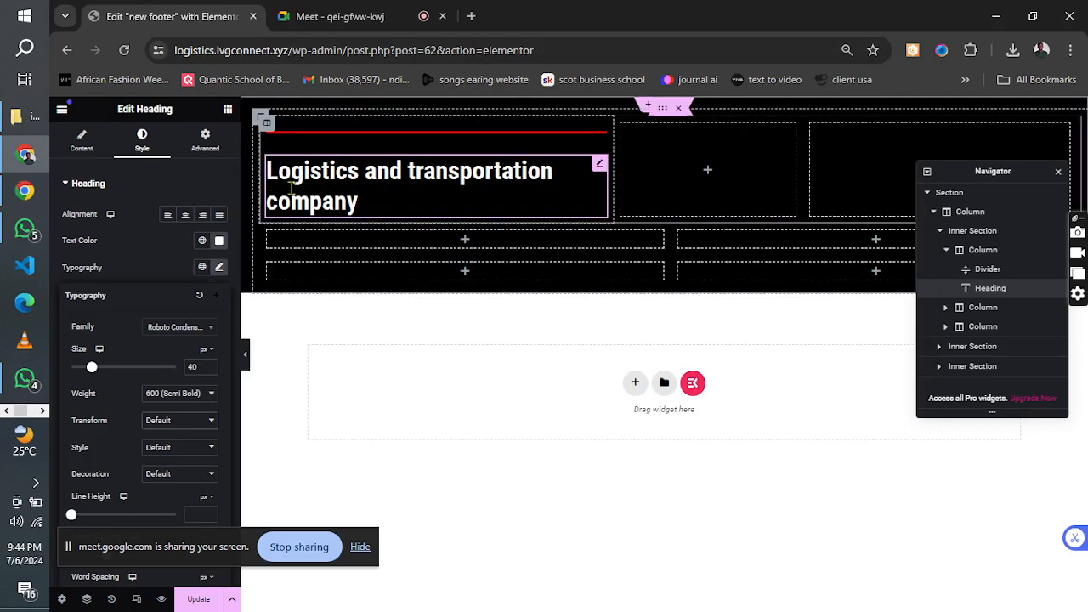
pyautogui.click(79, 143)
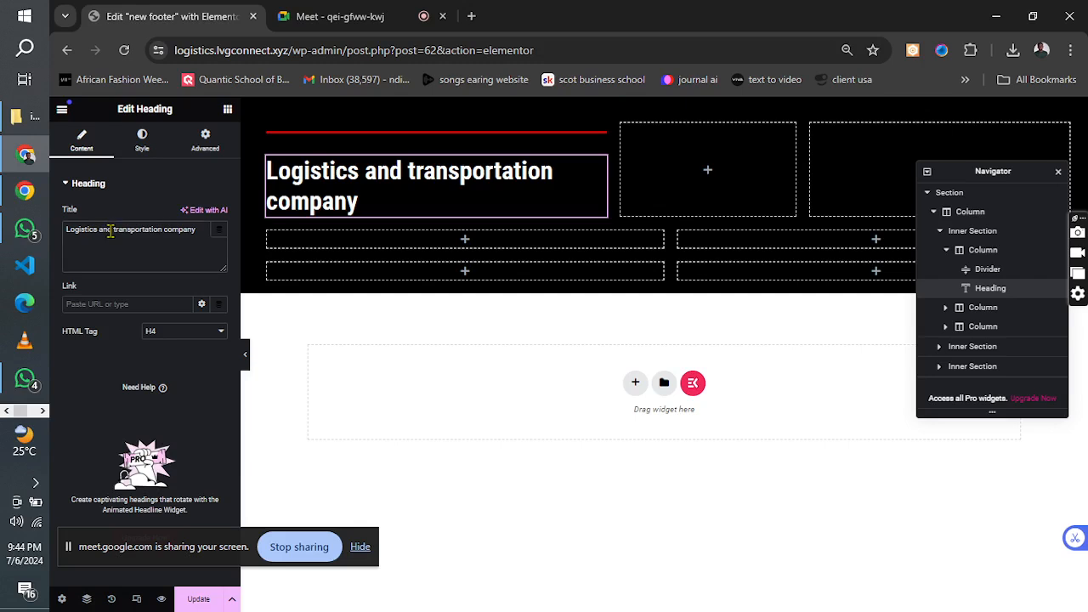
pyautogui.click(110, 230)
pyautogui.press('BackSpace')
pyautogui.press('BackSpace')
pyautogui.press('BackSpace')
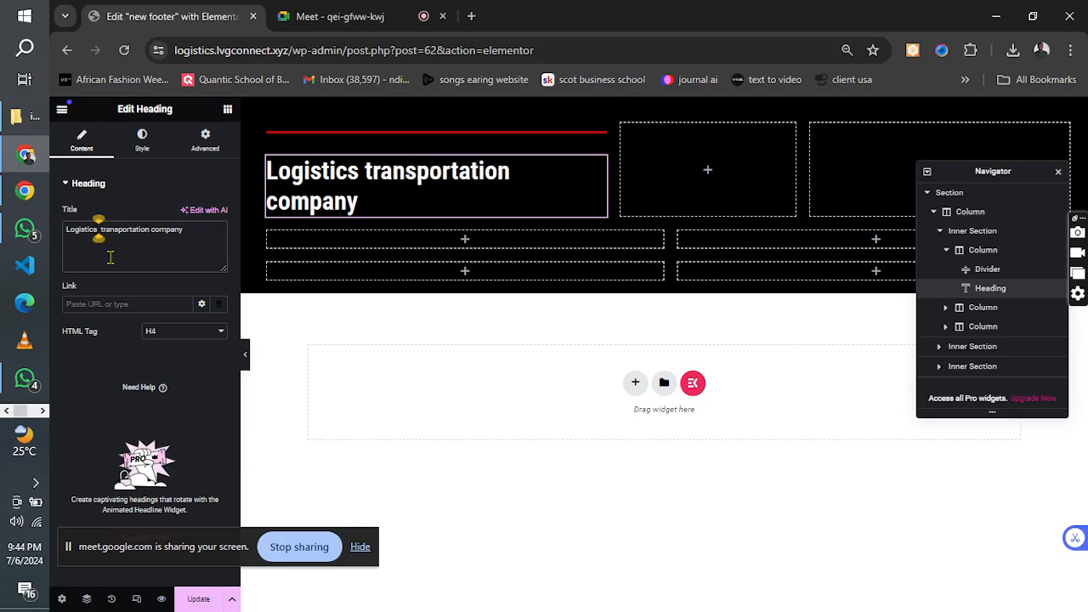
pyautogui.write('&')
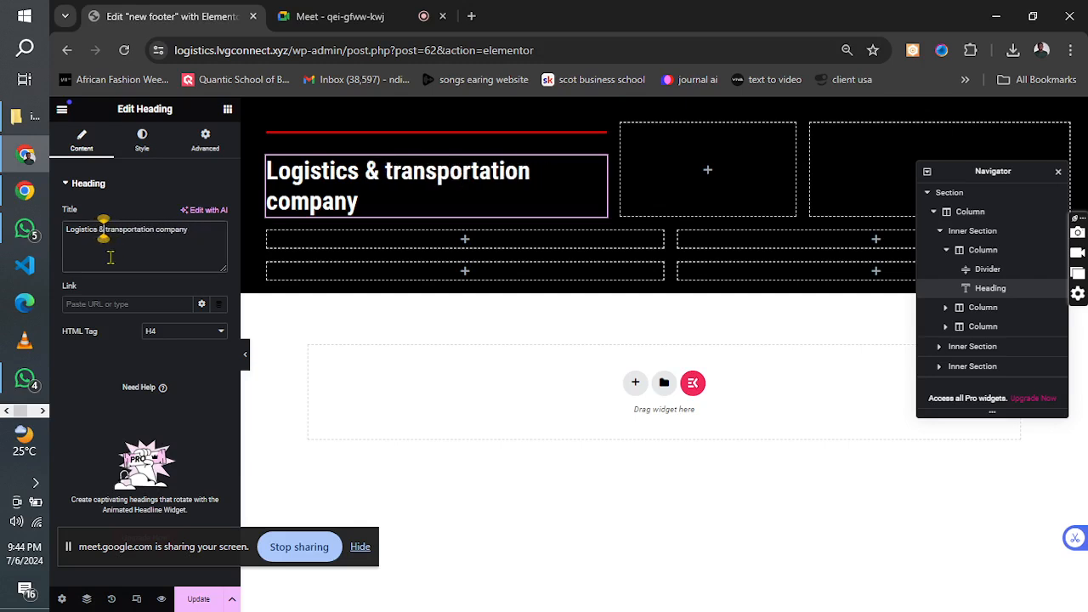
pyautogui.write(' <br>')
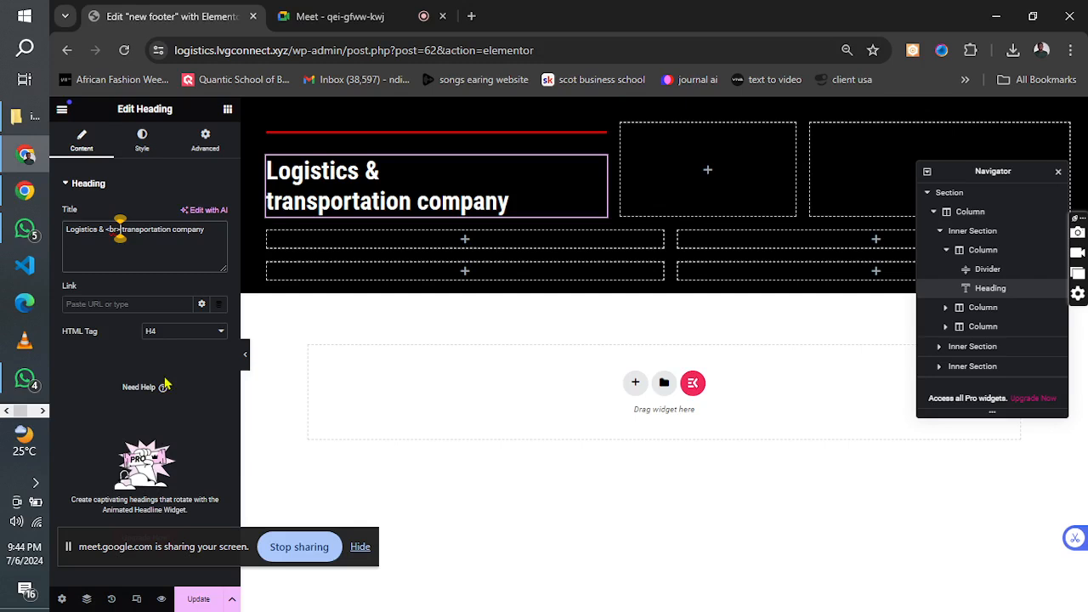
# Try a <br> tag after "Logistics &" in the heading title, and remove it again.
pyautogui.click(198, 597)
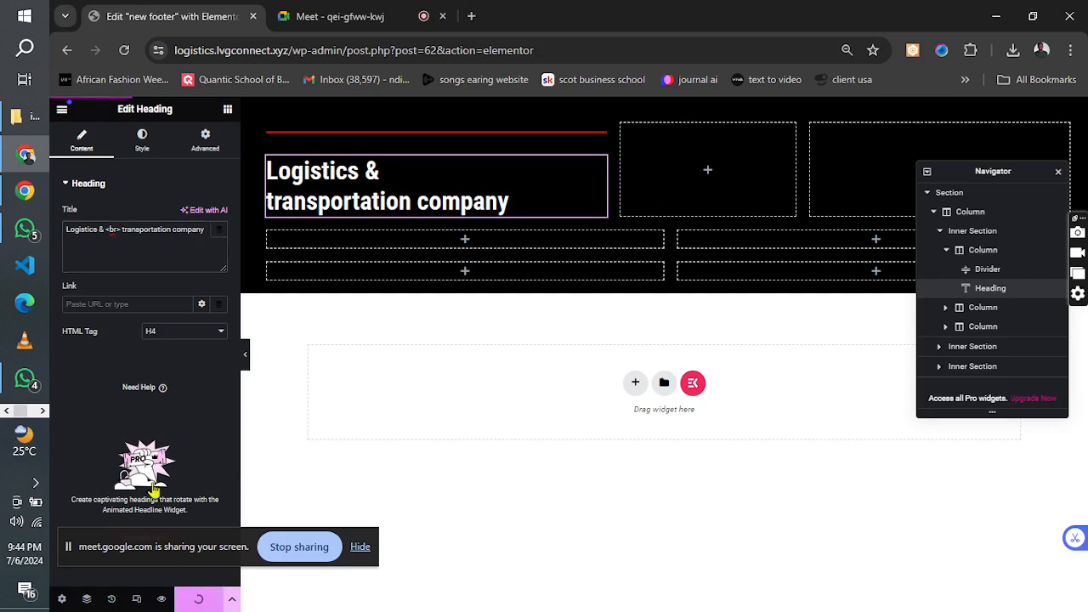
pyautogui.click(119, 232)
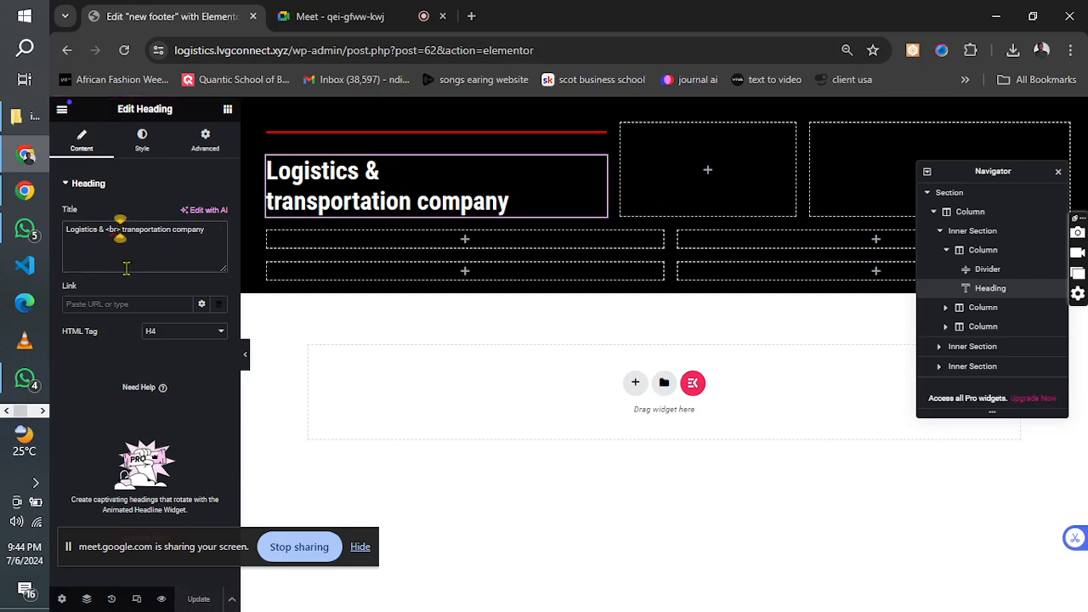
pyautogui.press('BackSpace')
pyautogui.press('BackSpace')
pyautogui.press('BackSpace')
pyautogui.press('BackSpace')
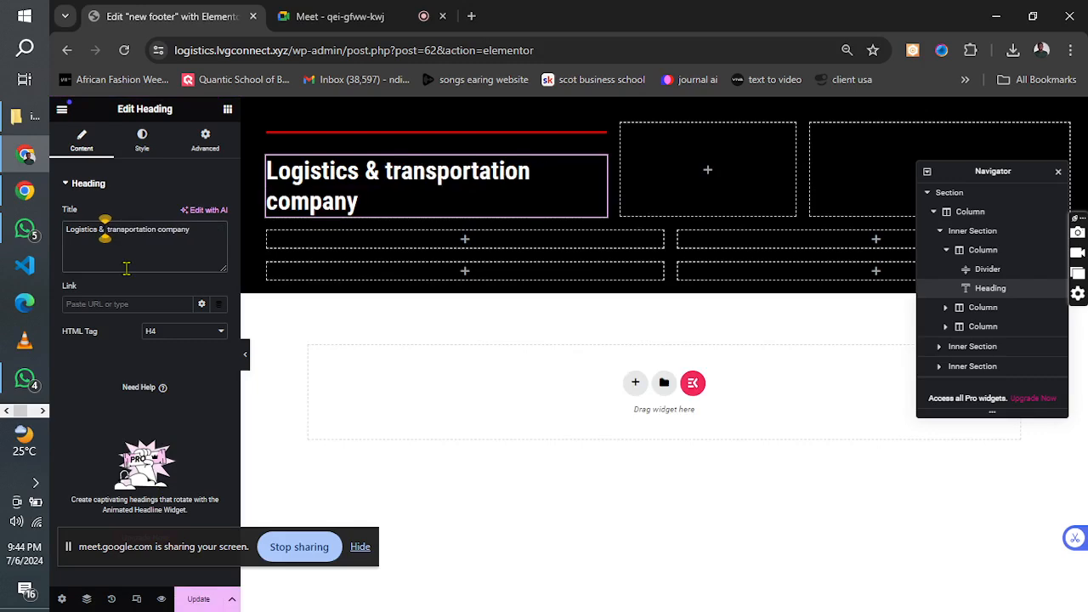
# Put "transportation company" on a new line in the heading's title text and update the footer template.
pyautogui.press('Return')
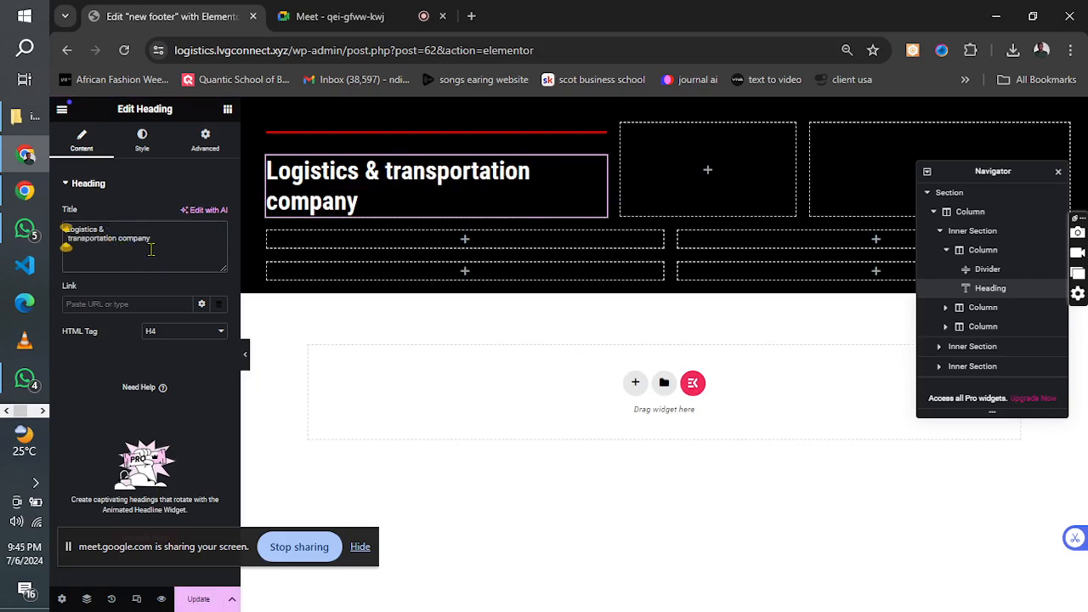
pyautogui.press('Return')
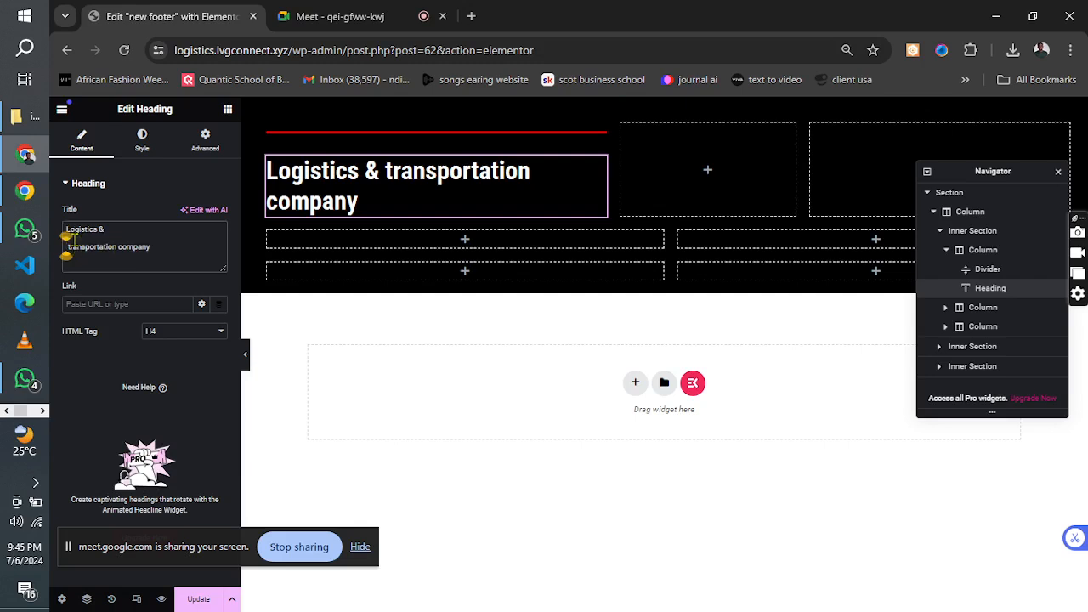
pyautogui.press('BackSpace')
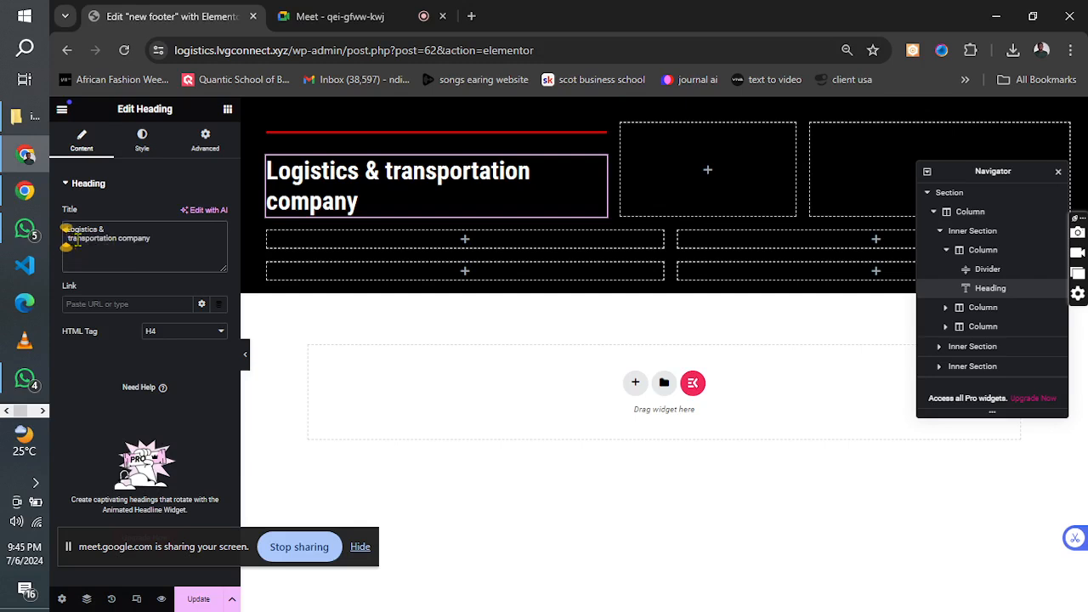
pyautogui.click(203, 599)
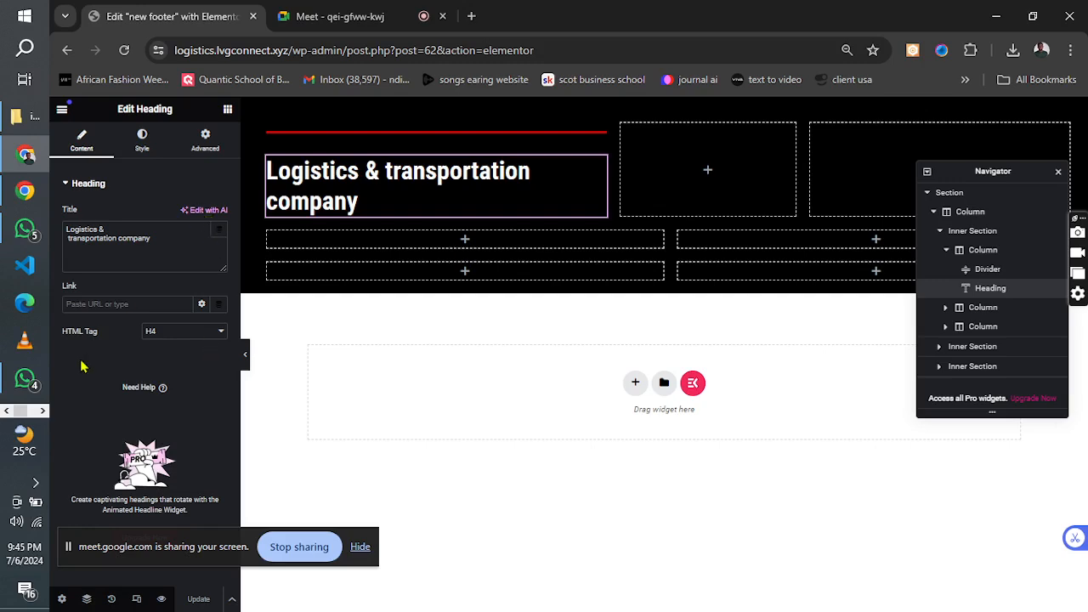
# Check the footer layout in the reference image, and place a duplicate of the heading in the middle column.
pyautogui.click(40, 412)
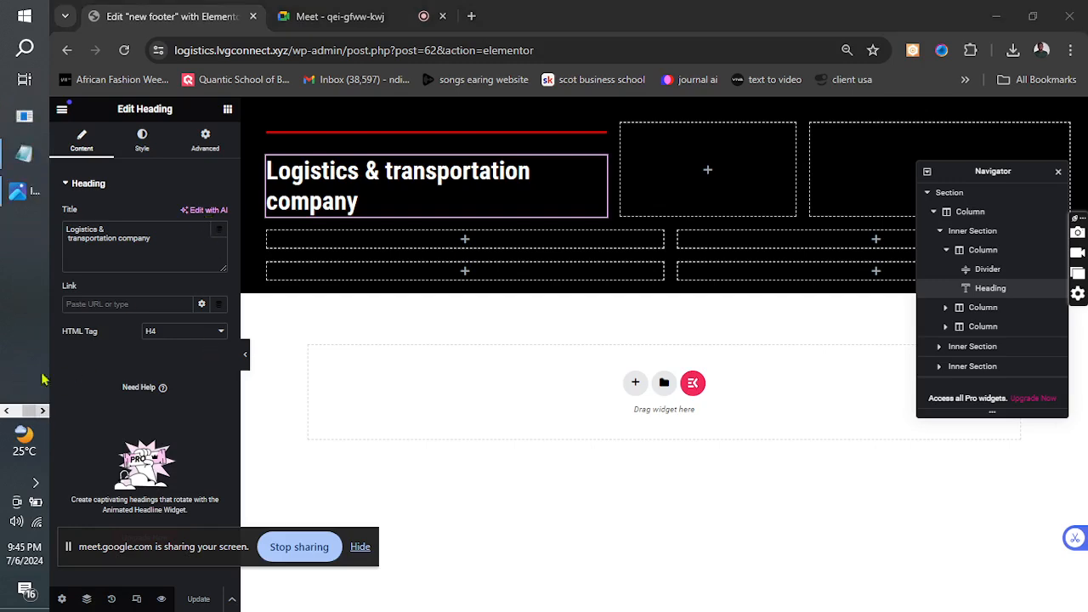
pyautogui.click(19, 194)
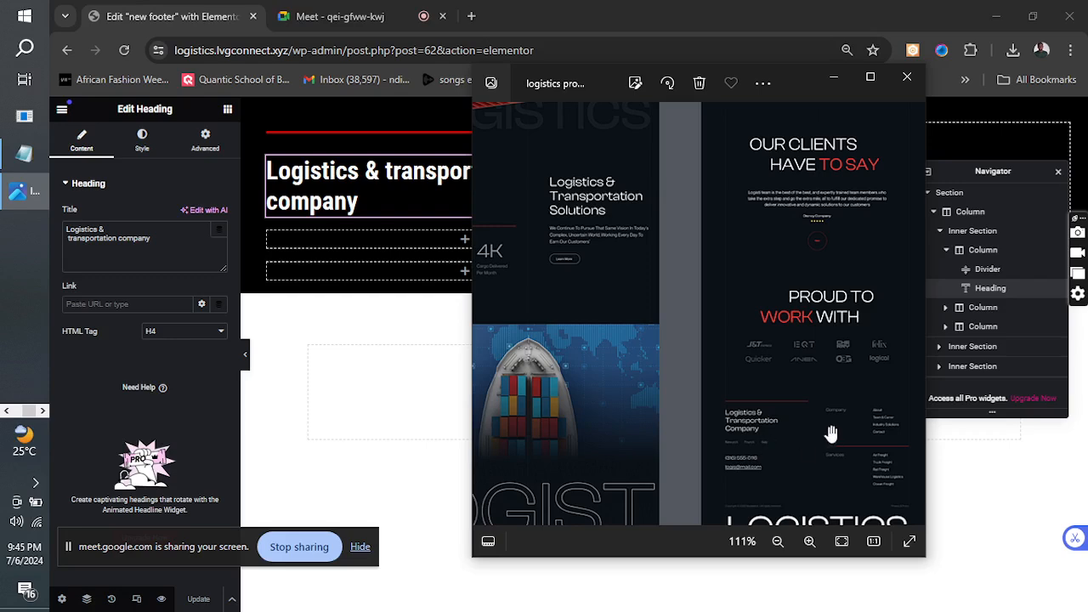
pyautogui.click(833, 78)
pyautogui.rightClick(599, 169)
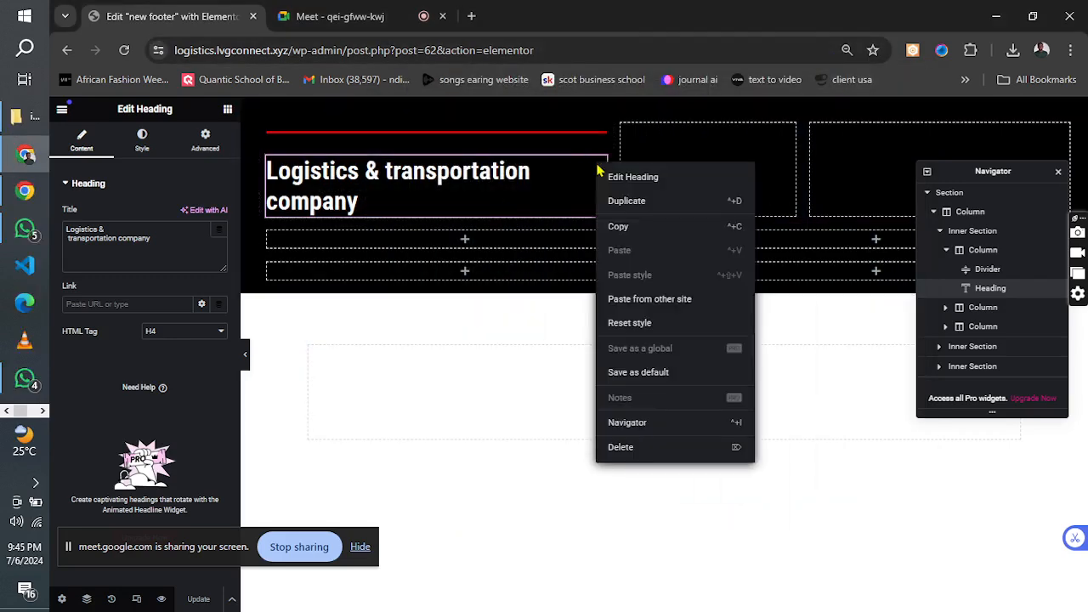
pyautogui.click(626, 201)
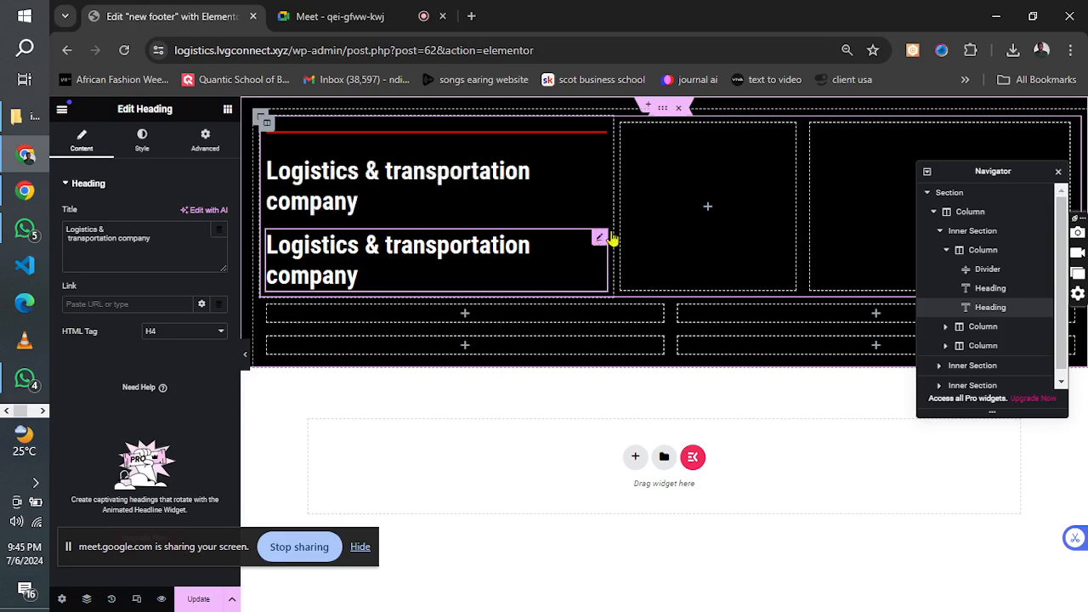
pyautogui.moveTo(613, 238); pyautogui.dragTo(706, 178)
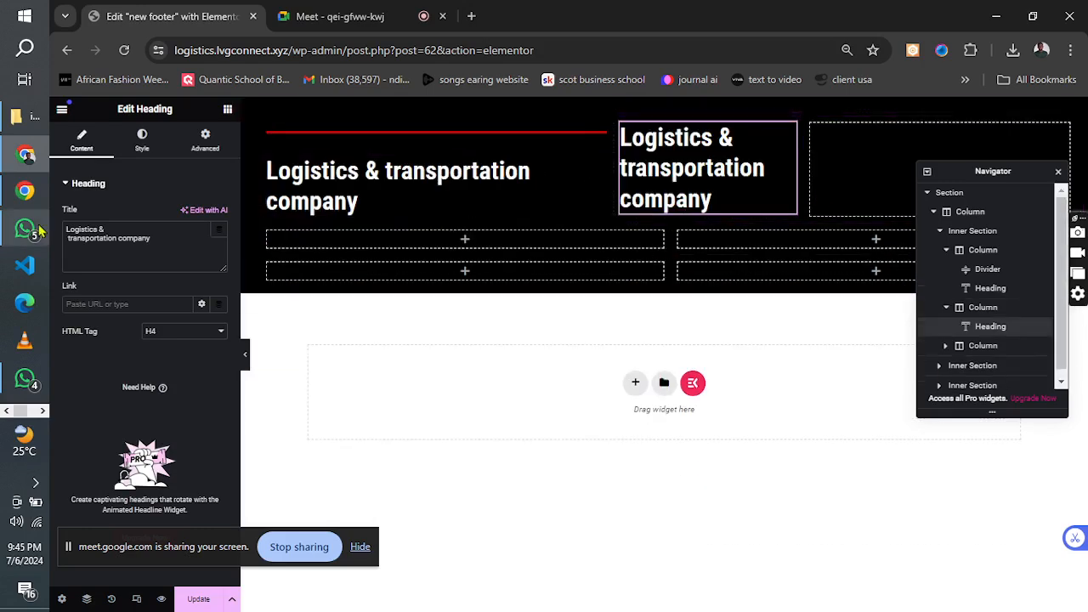
# Title the middle column's heading "Company" and compare it with the footer in the reference image.
pyautogui.moveTo(153, 241); pyautogui.dragTo(72, 214)
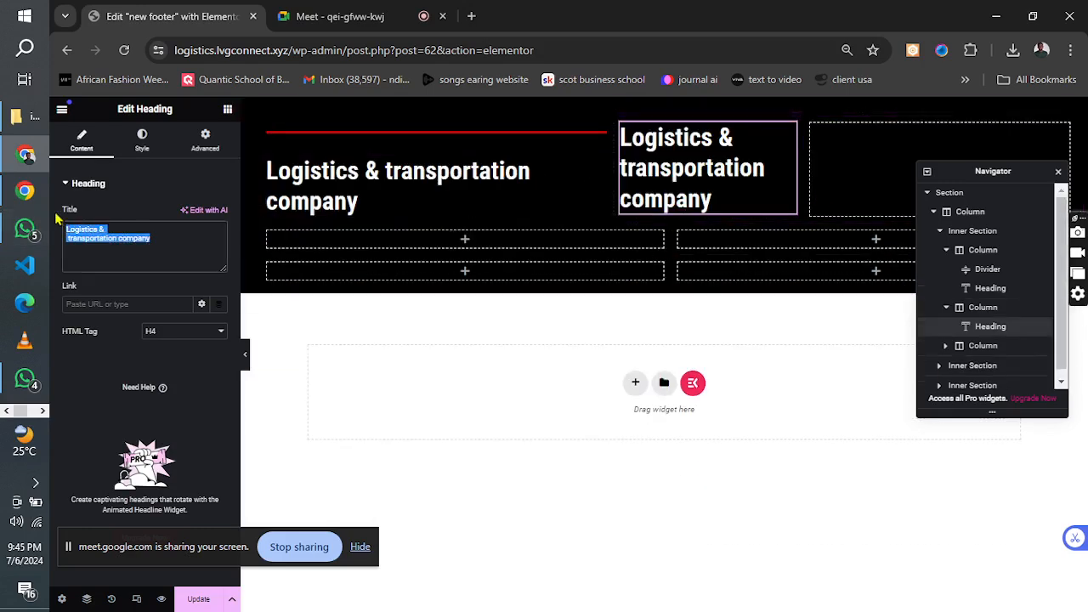
pyautogui.write('Company')
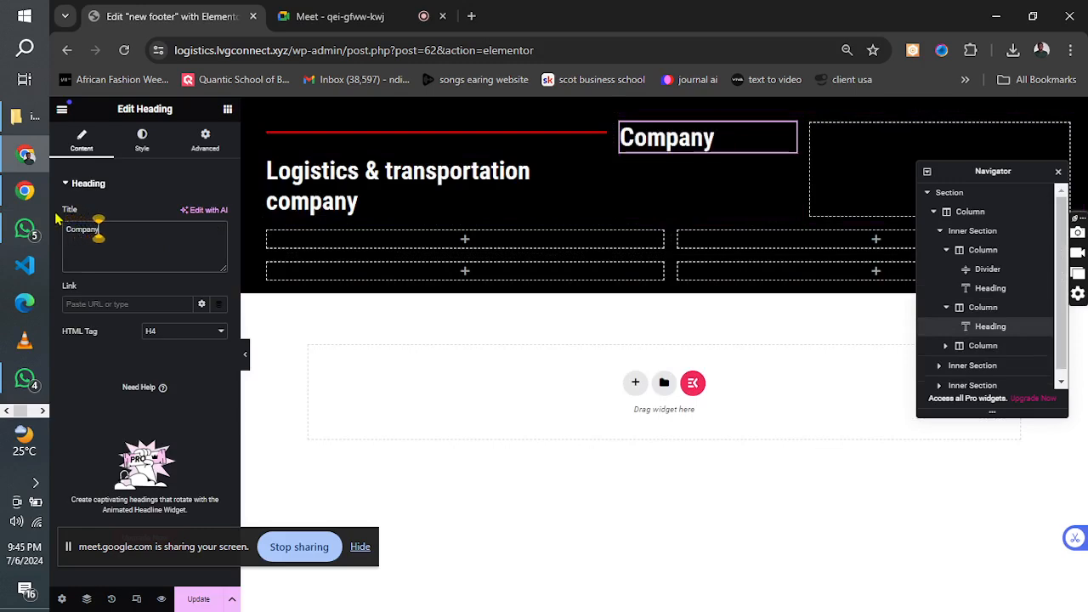
pyautogui.click(43, 411)
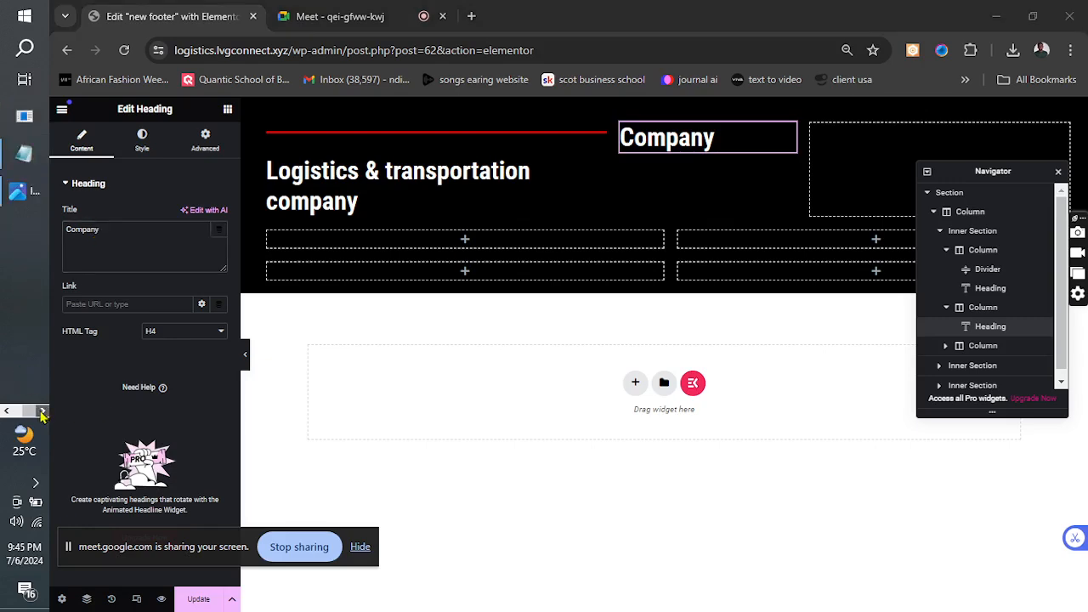
pyautogui.click(20, 193)
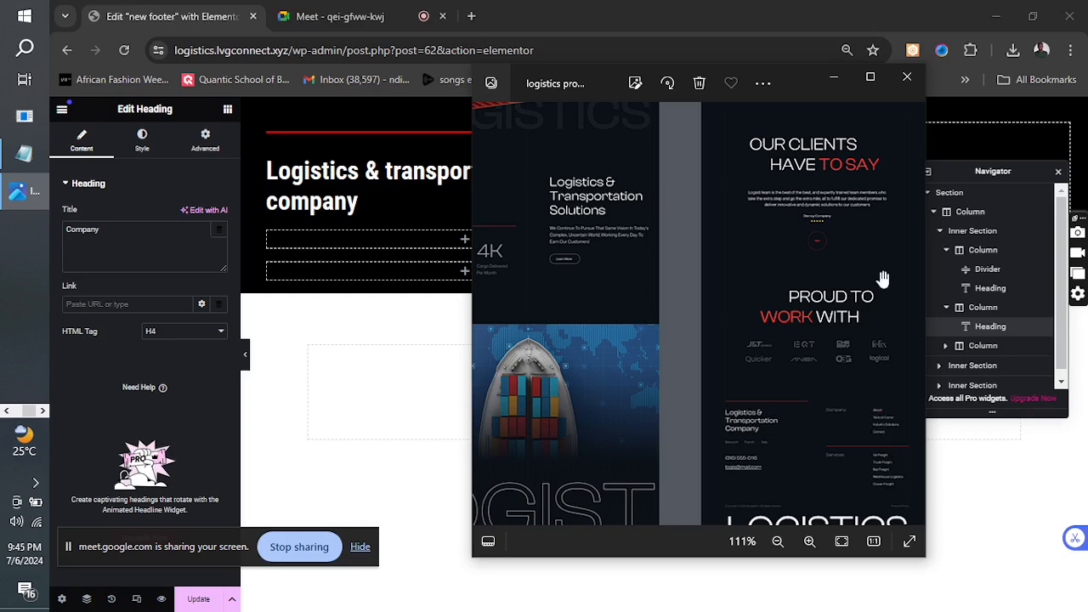
# Add an Icon List widget to the footer's third column and move the Navigator clear of the list.
pyautogui.click(833, 77)
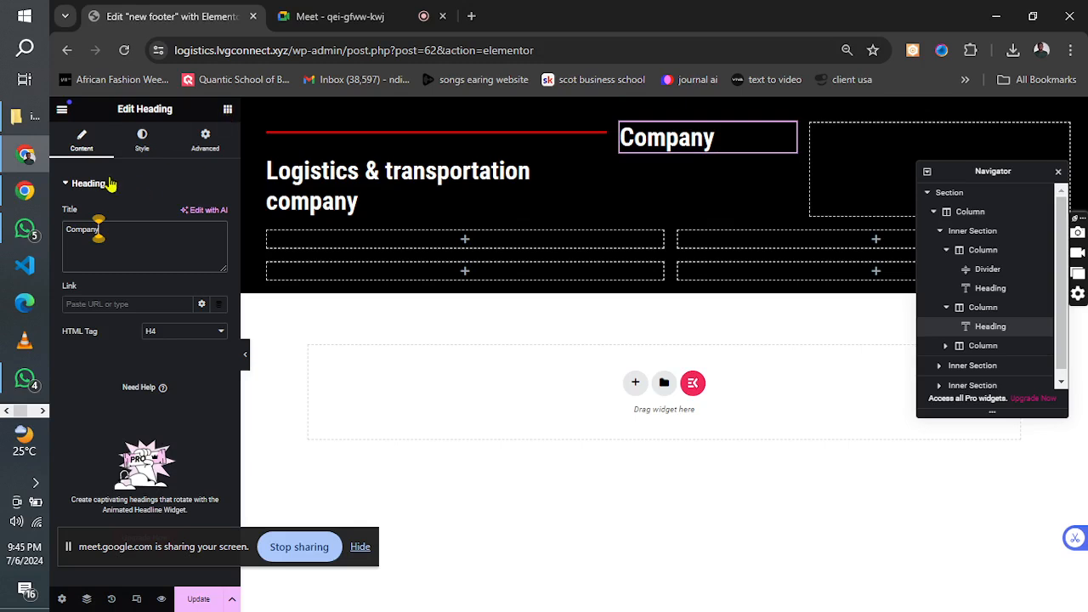
pyautogui.click(228, 111)
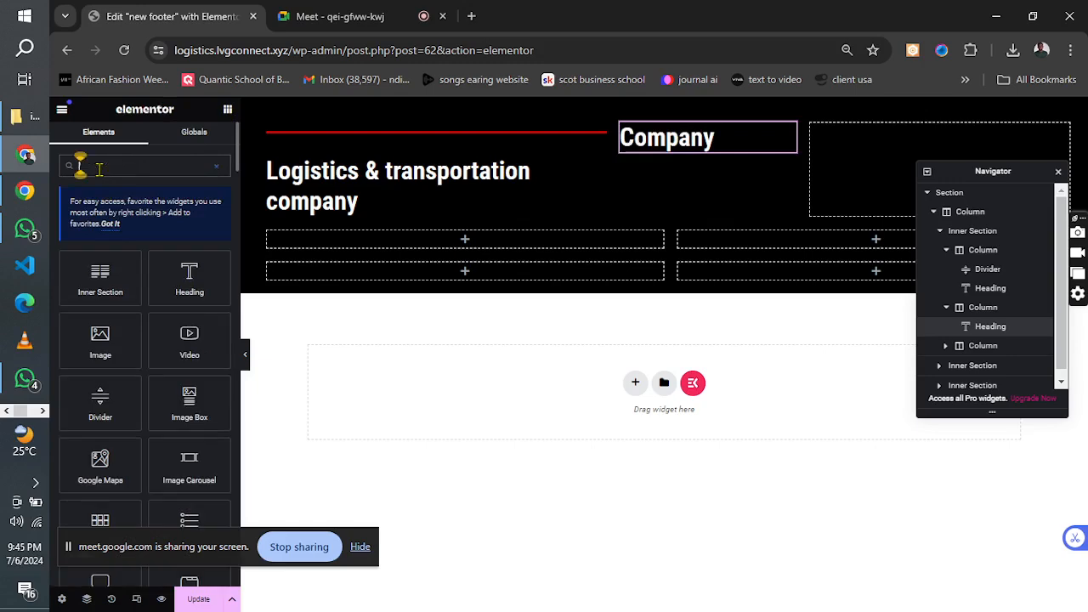
pyautogui.write('list')
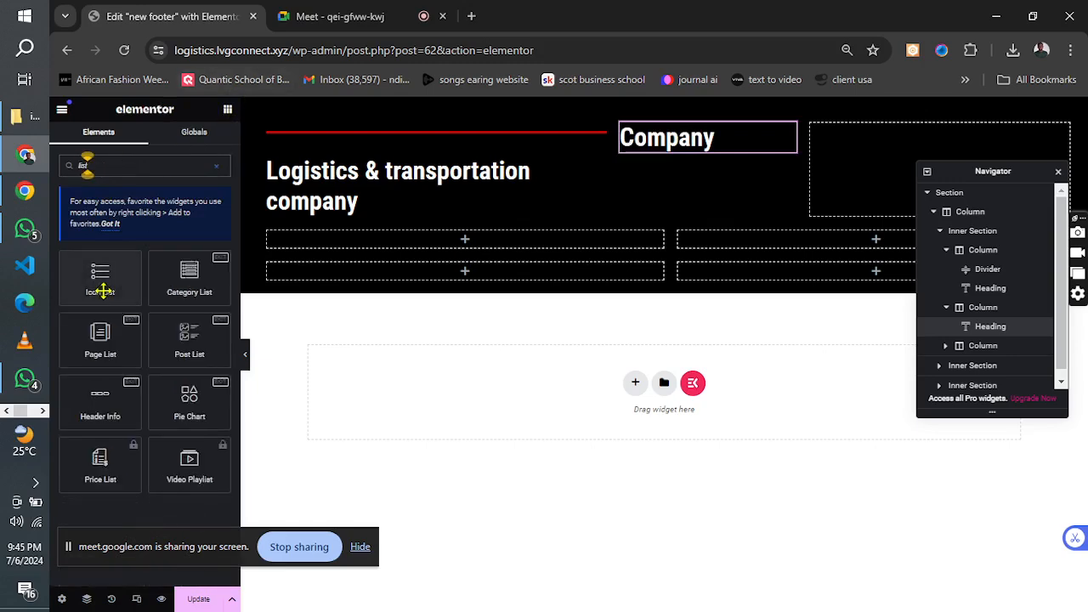
pyautogui.moveTo(100, 276); pyautogui.dragTo(846, 165)
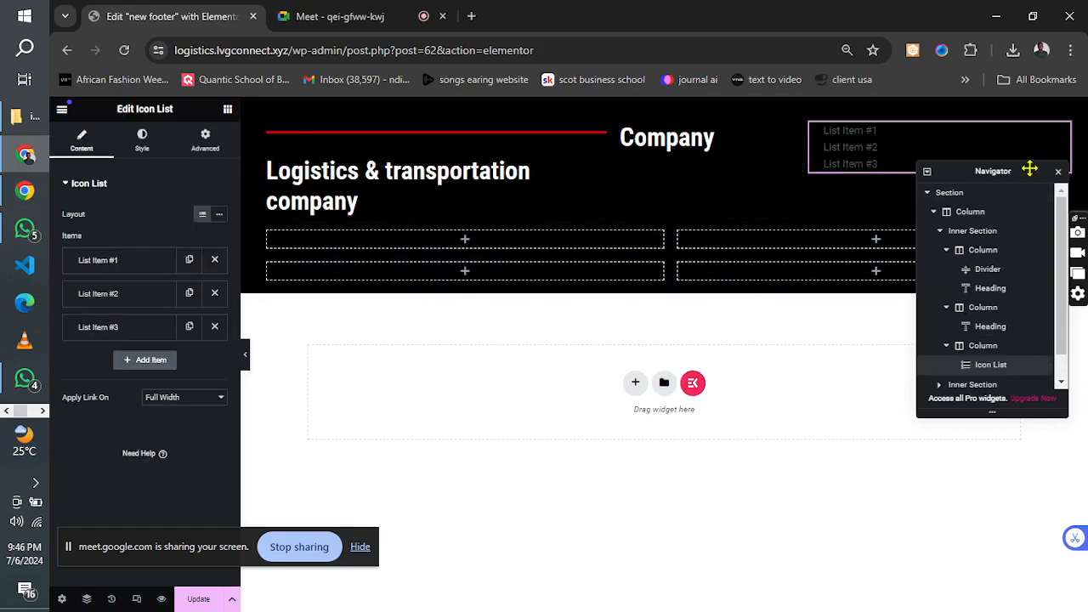
pyautogui.moveTo(1030, 169); pyautogui.dragTo(1030, 314)
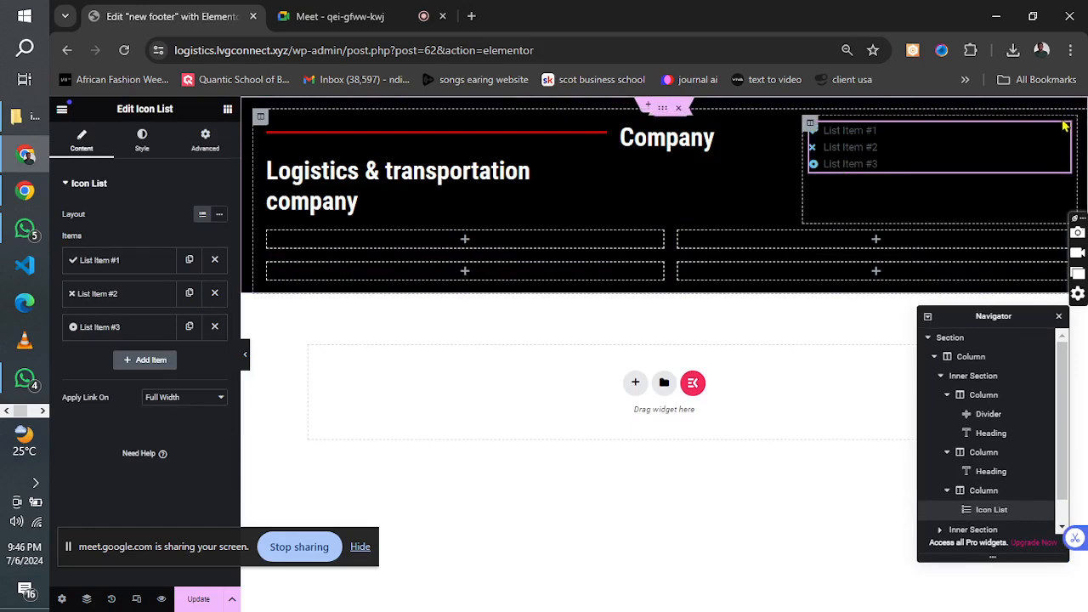
# Set the first list item's text to "About" and remove its check icon.
pyautogui.click(113, 261)
pyautogui.moveTo(122, 306); pyautogui.dragTo(72, 319)
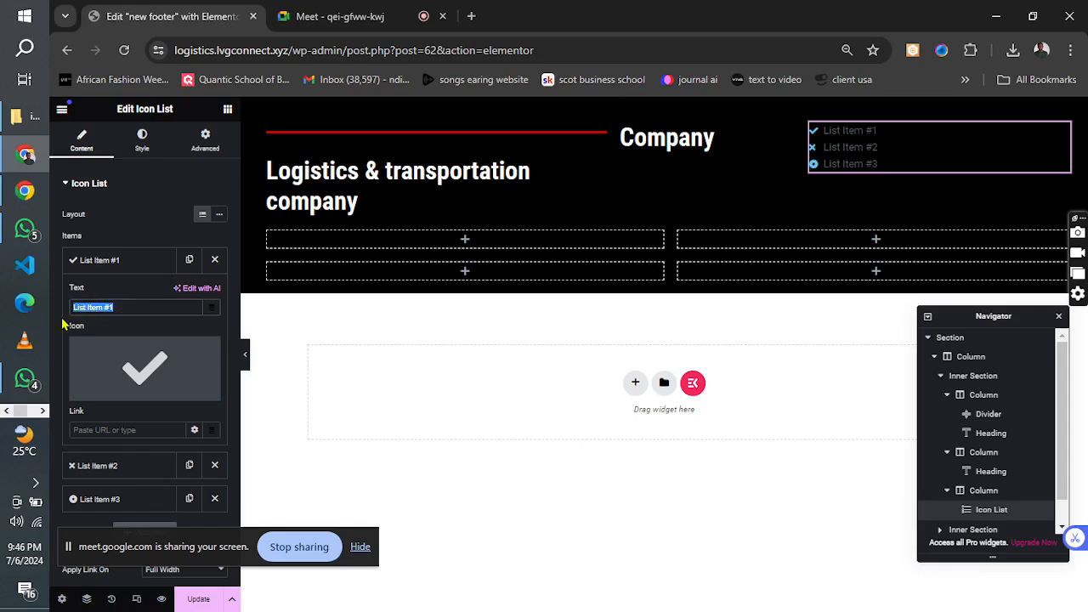
pyautogui.write('About')
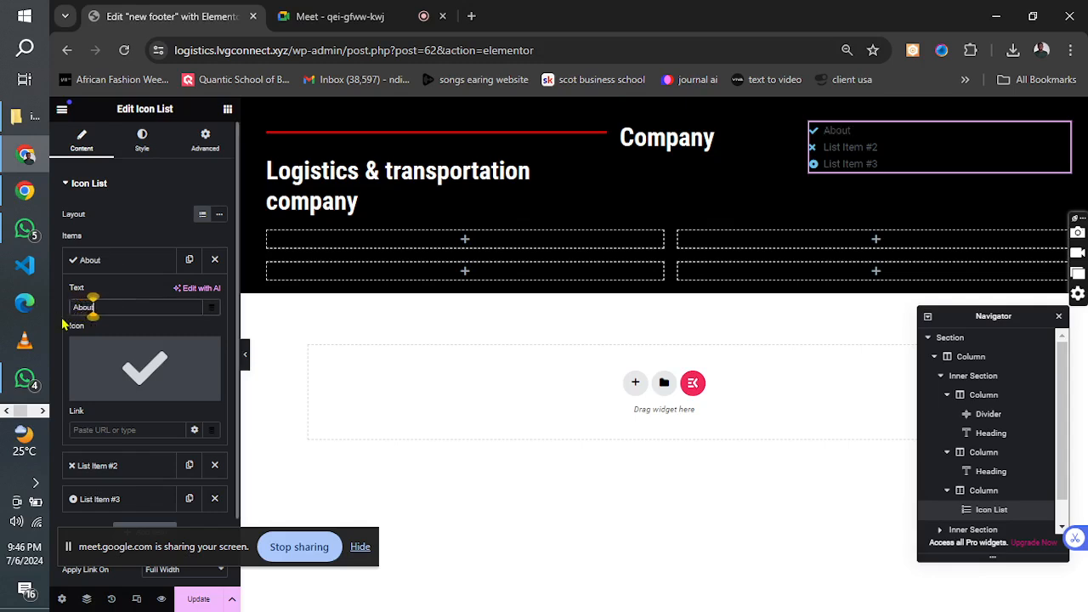
pyautogui.moveTo(139, 356)
pyautogui.click(208, 351)
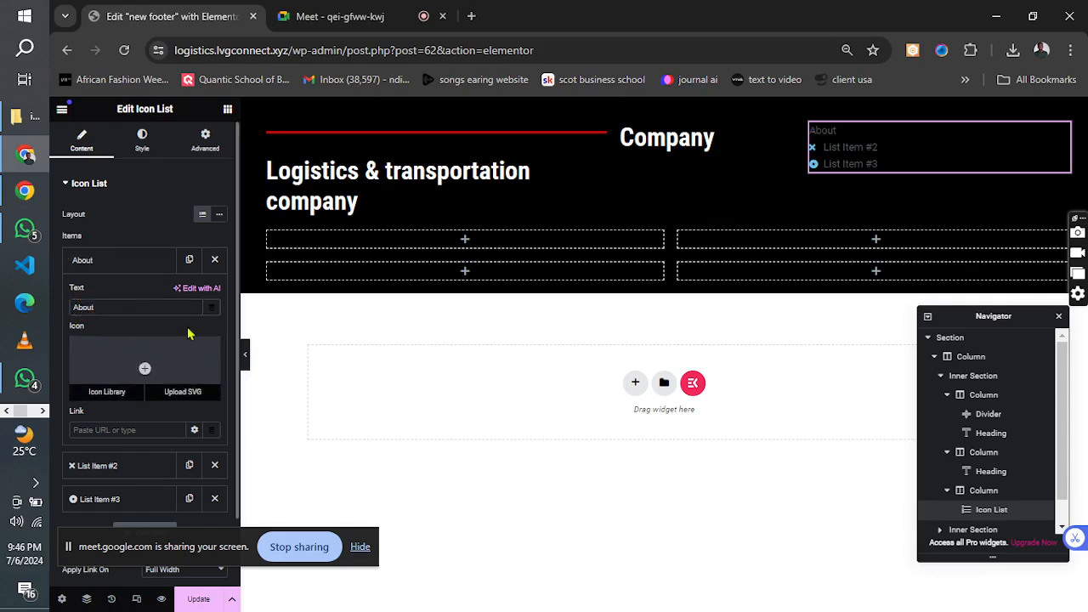
pyautogui.click(98, 264)
# Set the second list item's text to "Terms of services" and remove its cross icon.
pyautogui.click(103, 294)
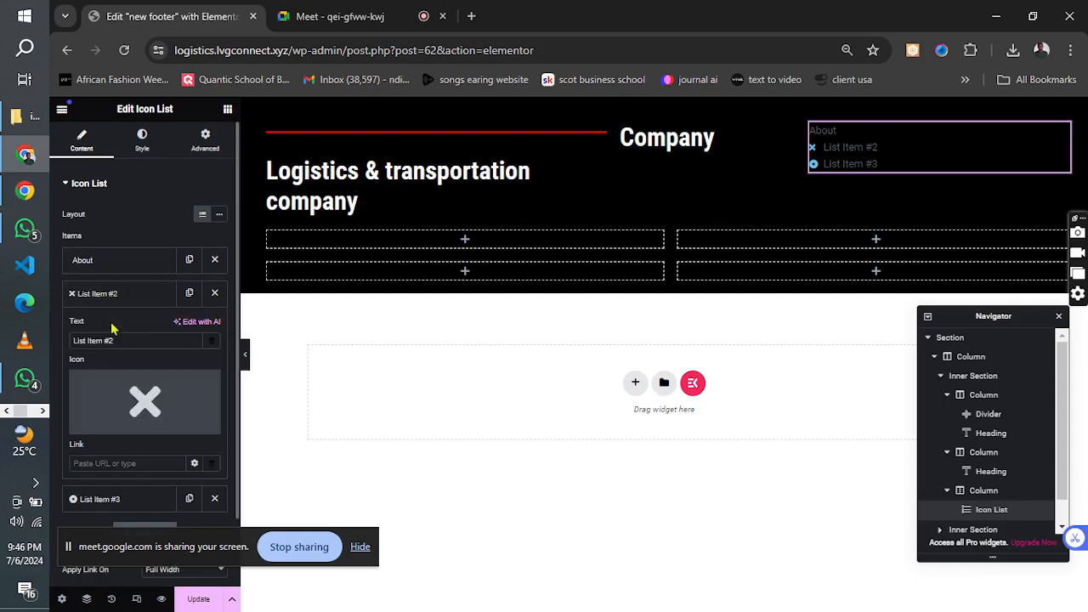
pyautogui.tripleClick(119, 341)
pyautogui.write('Term')
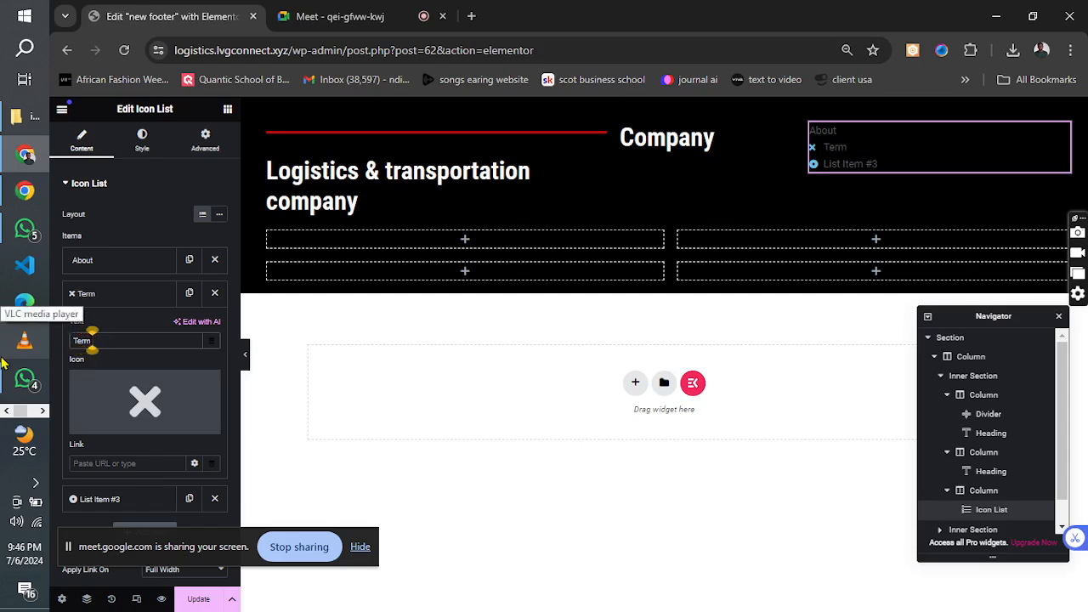
pyautogui.write('s of services')
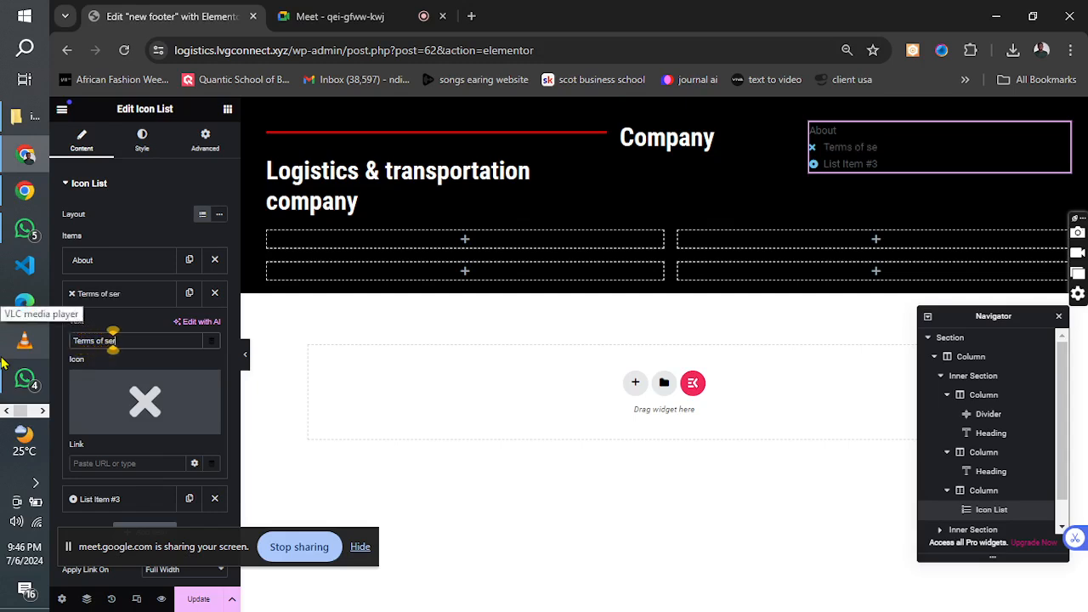
pyautogui.click(104, 300)
pyautogui.click(103, 304)
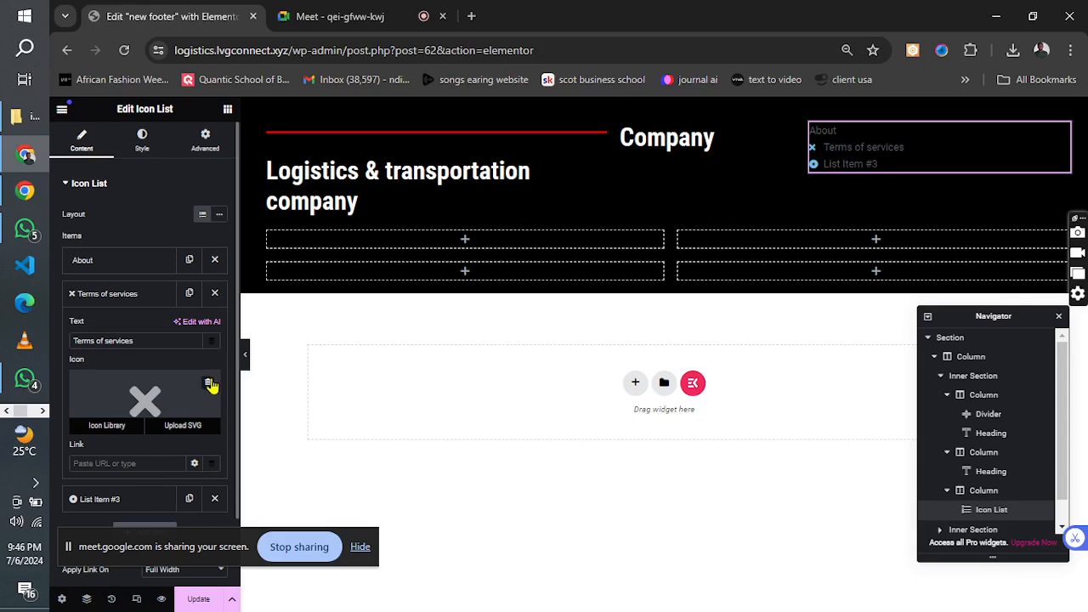
pyautogui.click(212, 385)
pyautogui.click(82, 296)
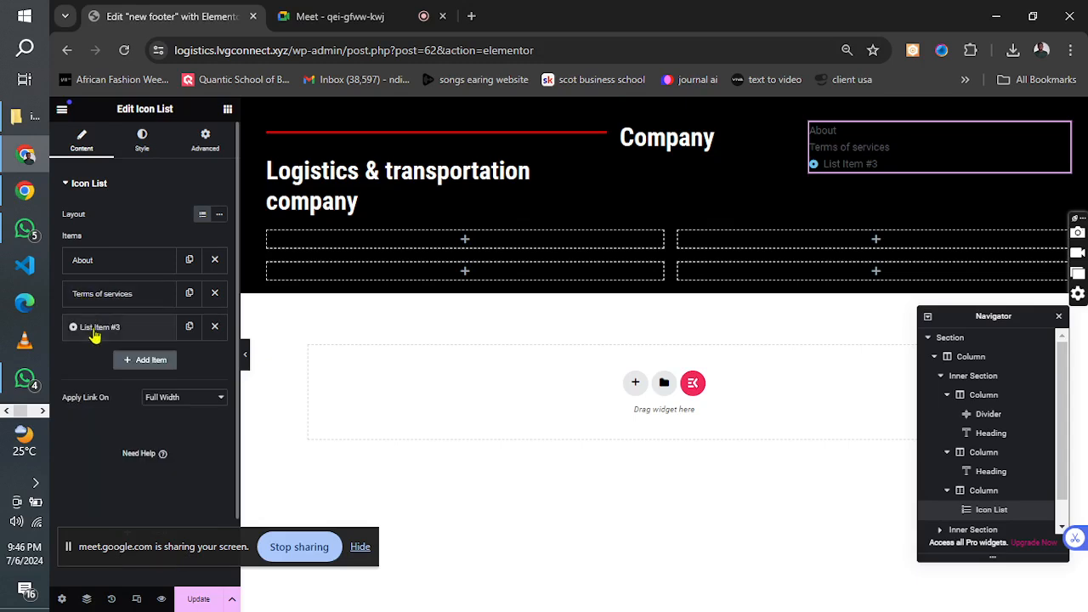
# Set the third list item's text to "Privacy policy" and remove its circle icon.
pyautogui.click(95, 330)
pyautogui.moveTo(125, 381); pyautogui.dragTo(72, 395)
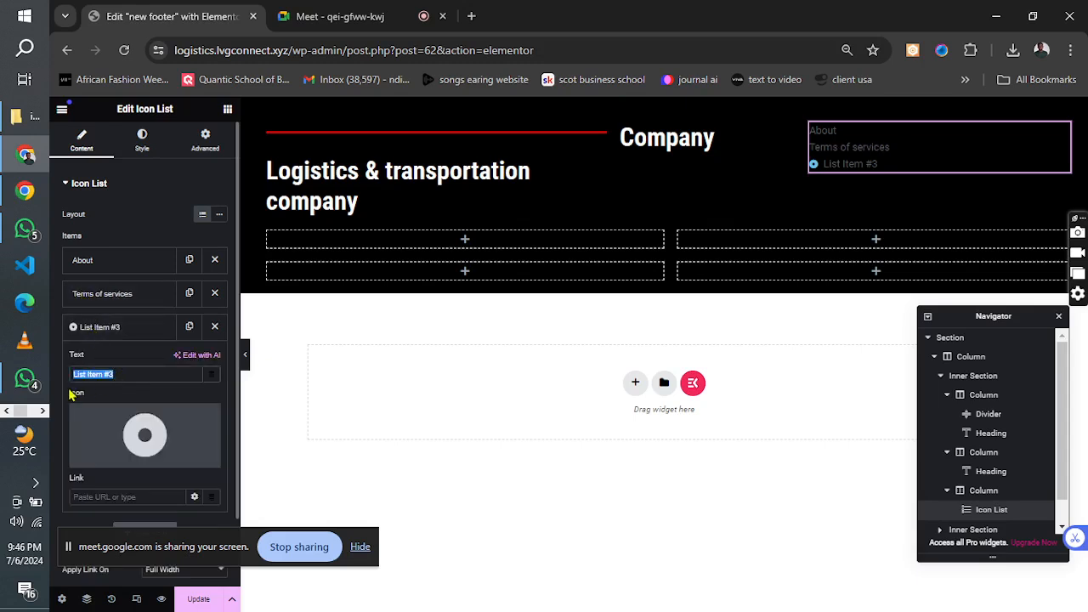
pyautogui.press('BackSpace')
pyautogui.click(207, 420)
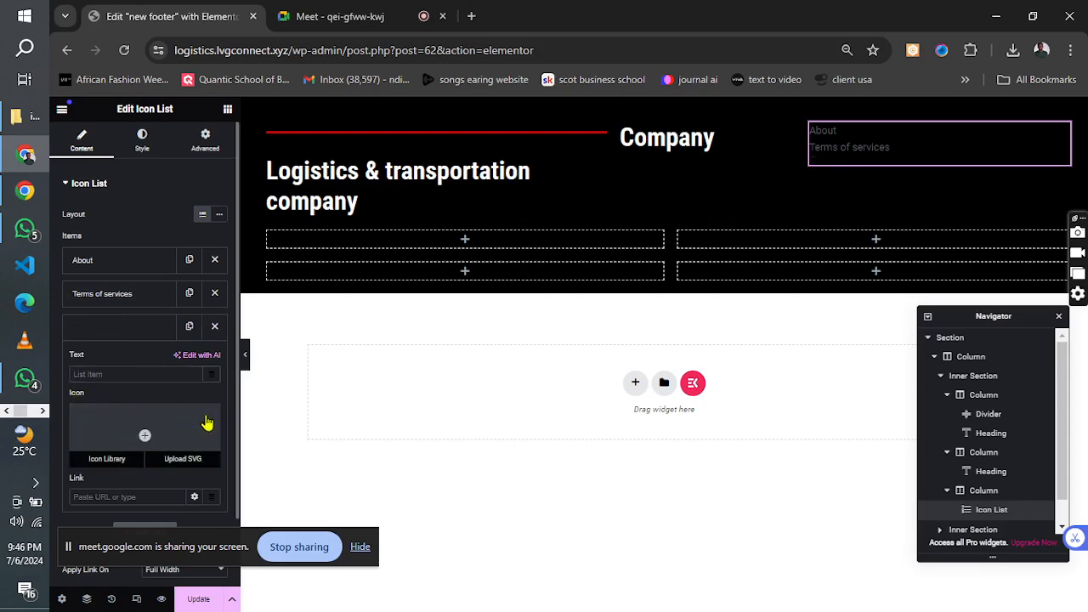
pyautogui.click(78, 374)
pyautogui.write('Priv')
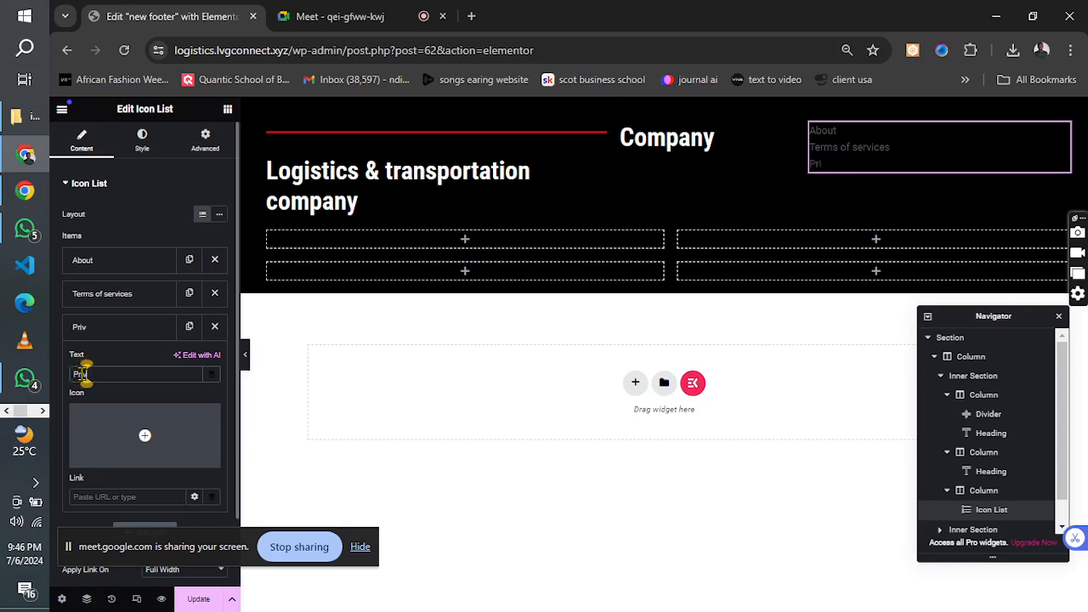
pyautogui.write('acy p')
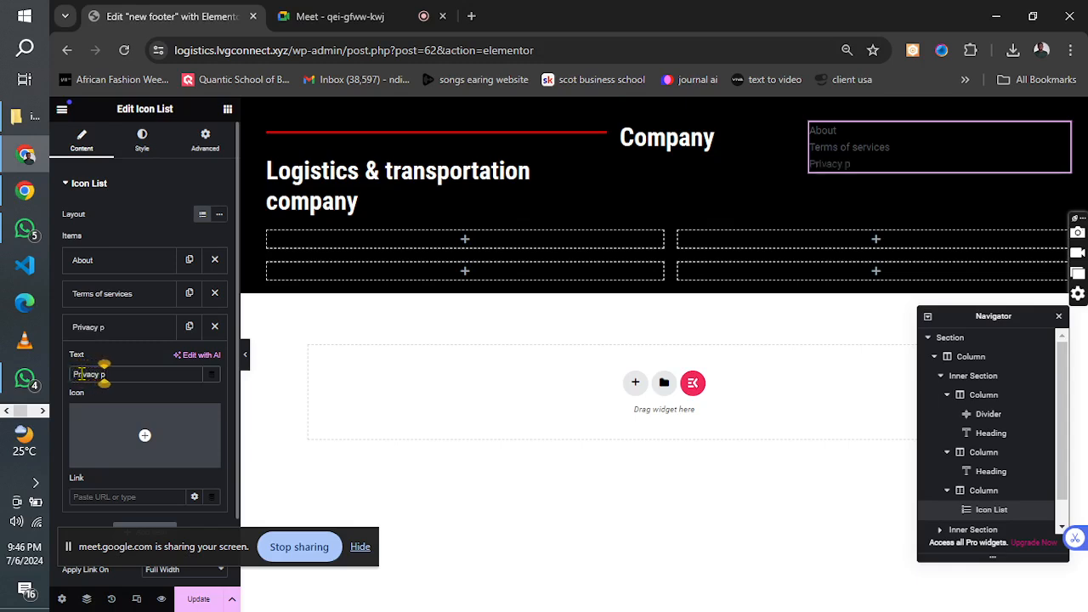
pyautogui.write('olicy')
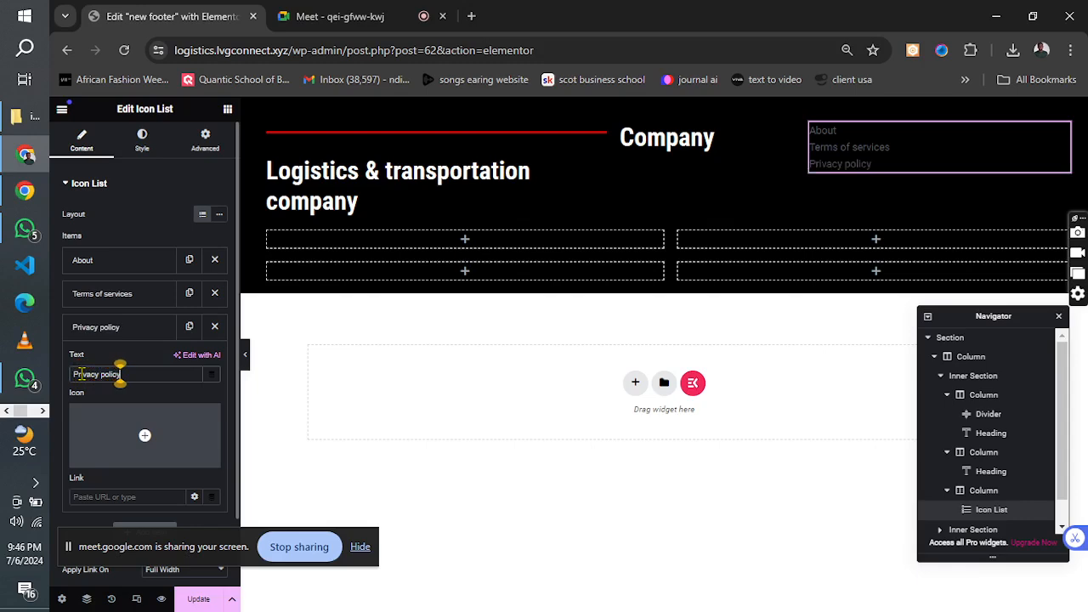
pyautogui.click(115, 328)
# Add a fourth list item with the text "Contact" and remove its icon.
pyautogui.click(145, 355)
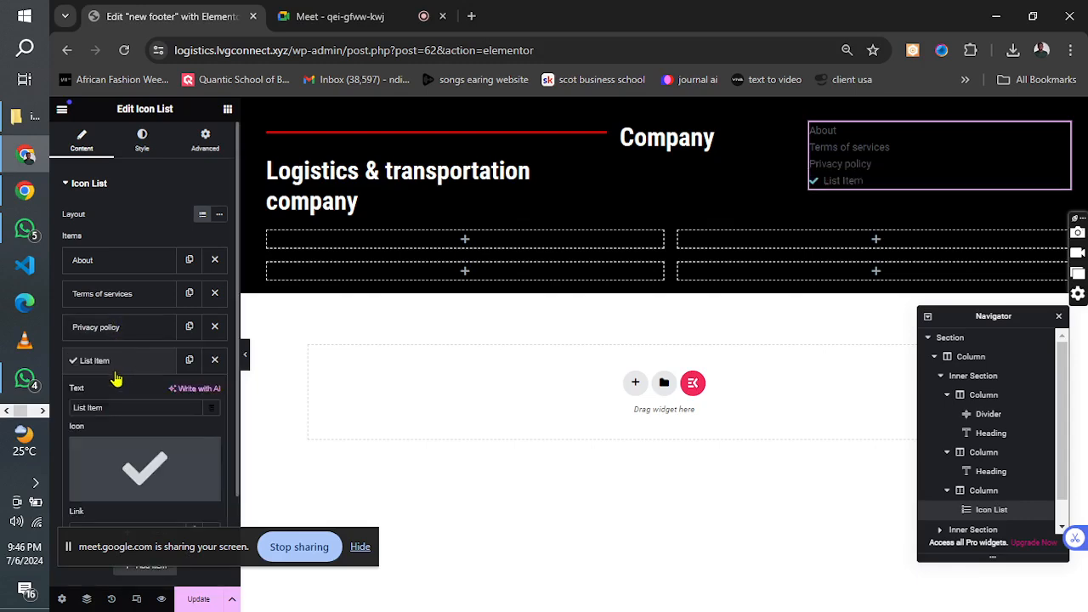
pyautogui.moveTo(115, 409); pyautogui.dragTo(68, 419)
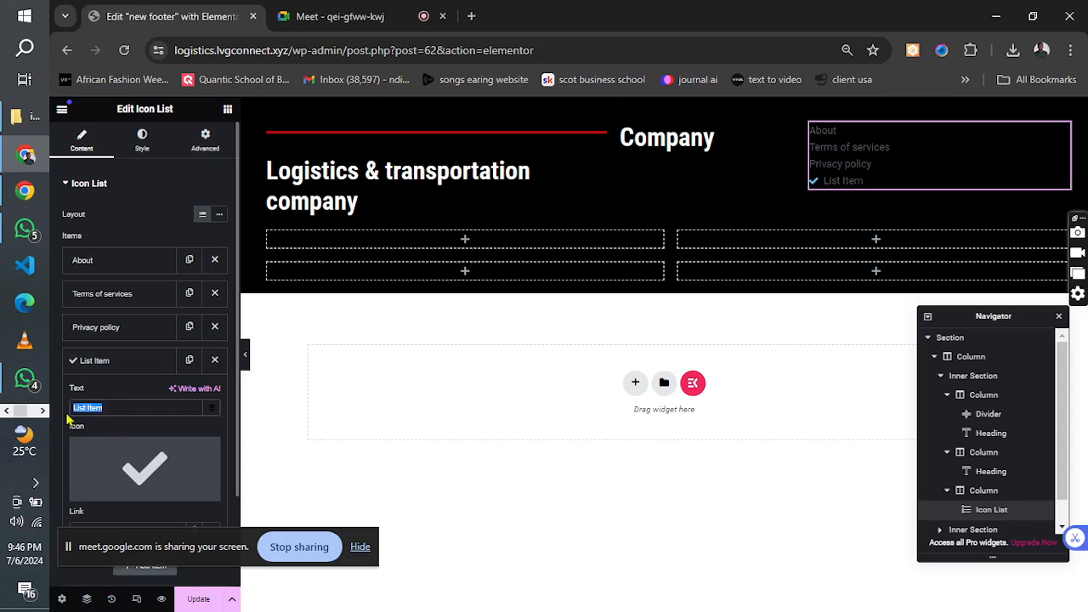
pyautogui.write('Contact')
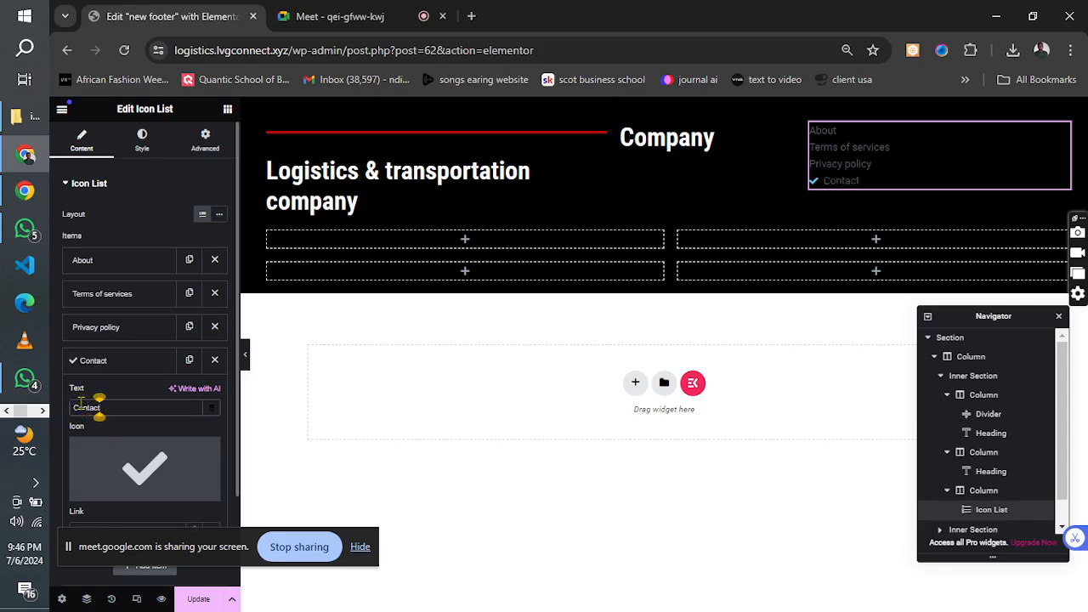
pyautogui.click(211, 452)
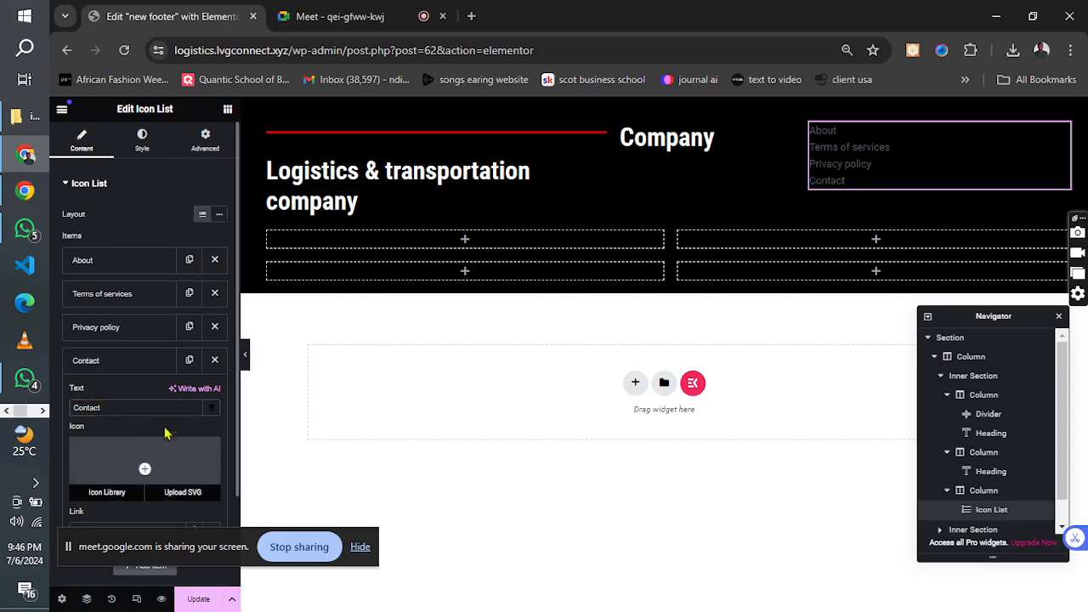
pyautogui.click(104, 368)
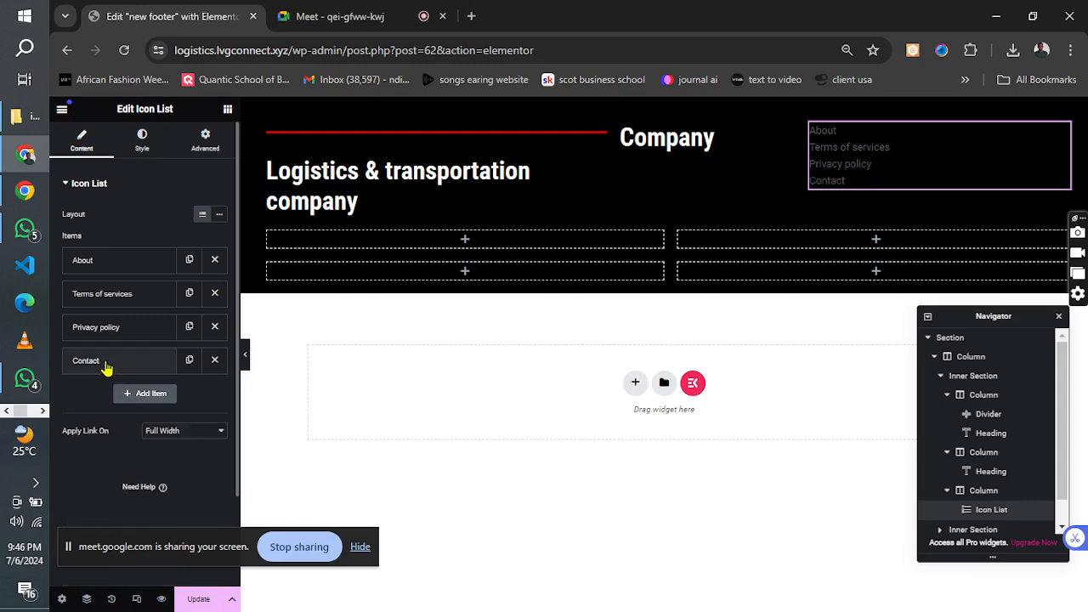
# Change the icon list's normal text color to white.
pyautogui.click(142, 142)
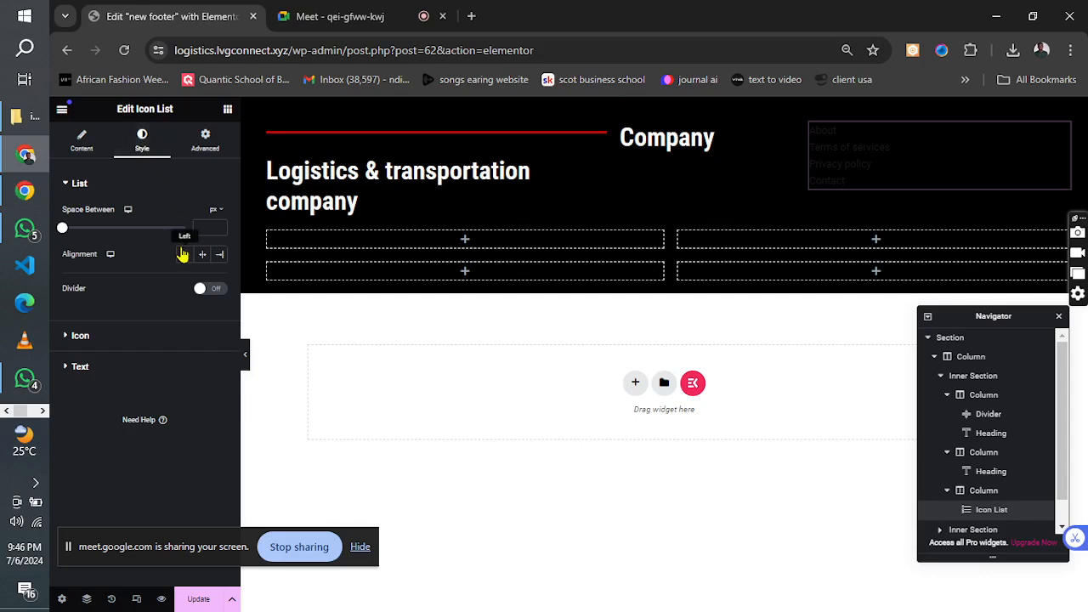
pyautogui.click(105, 187)
pyautogui.click(99, 215)
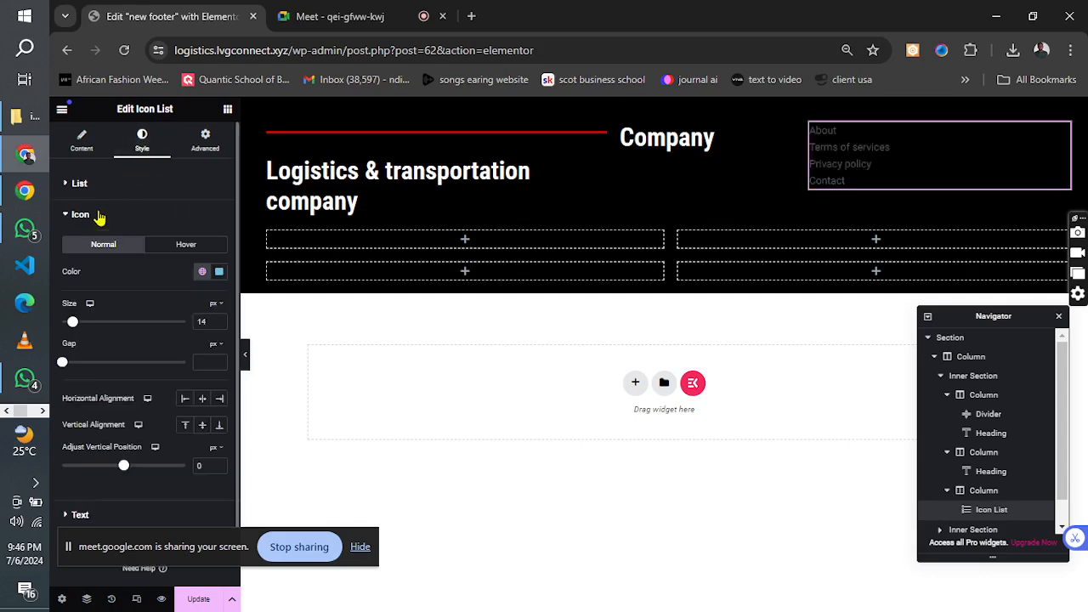
pyautogui.click(100, 216)
pyautogui.click(100, 246)
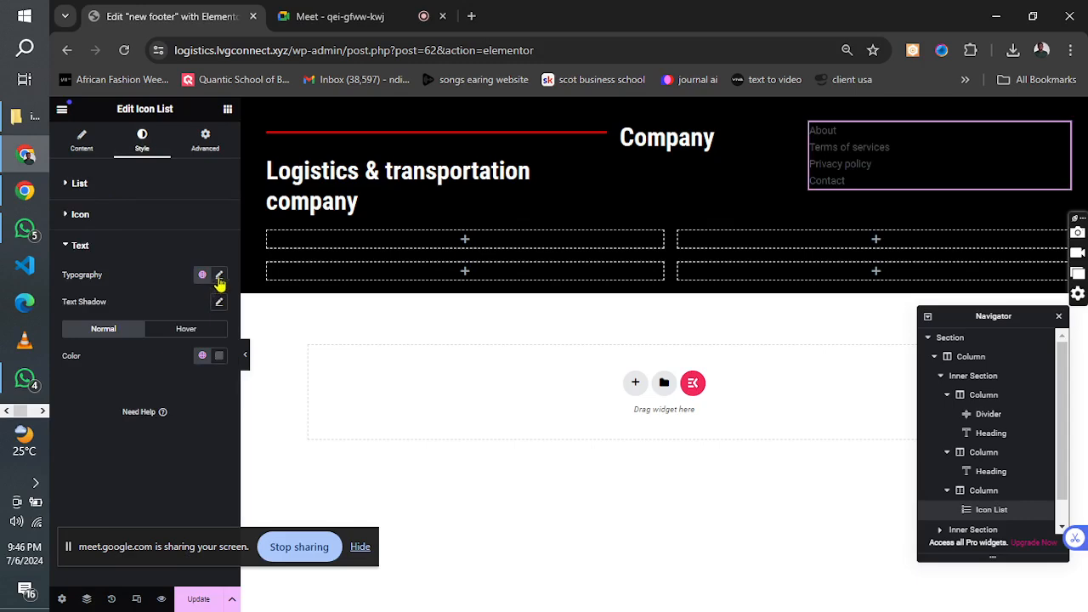
pyautogui.click(219, 355)
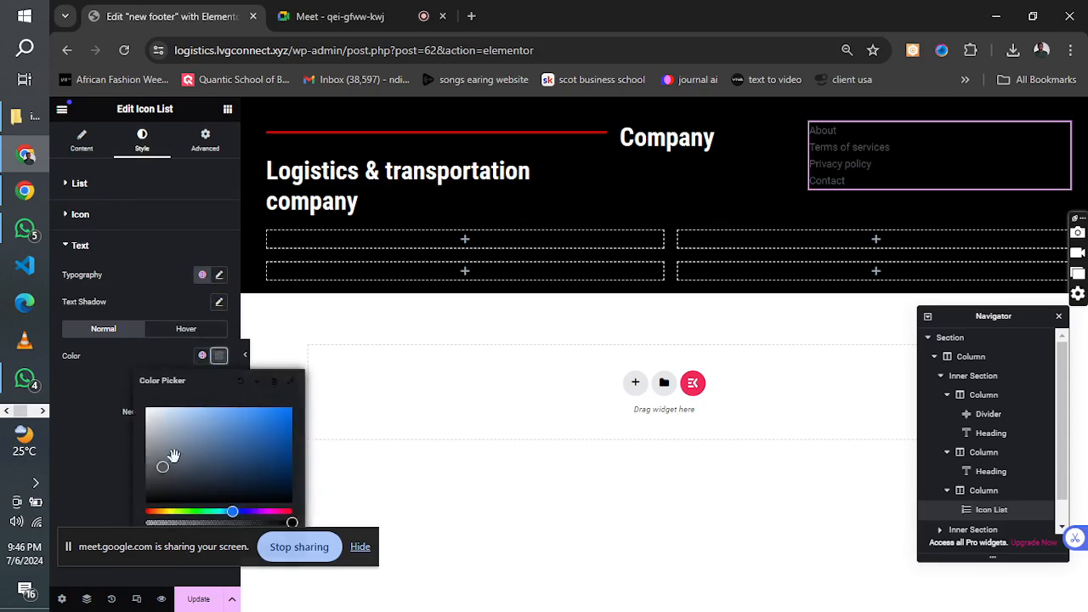
pyautogui.moveTo(173, 457); pyautogui.dragTo(117, 402)
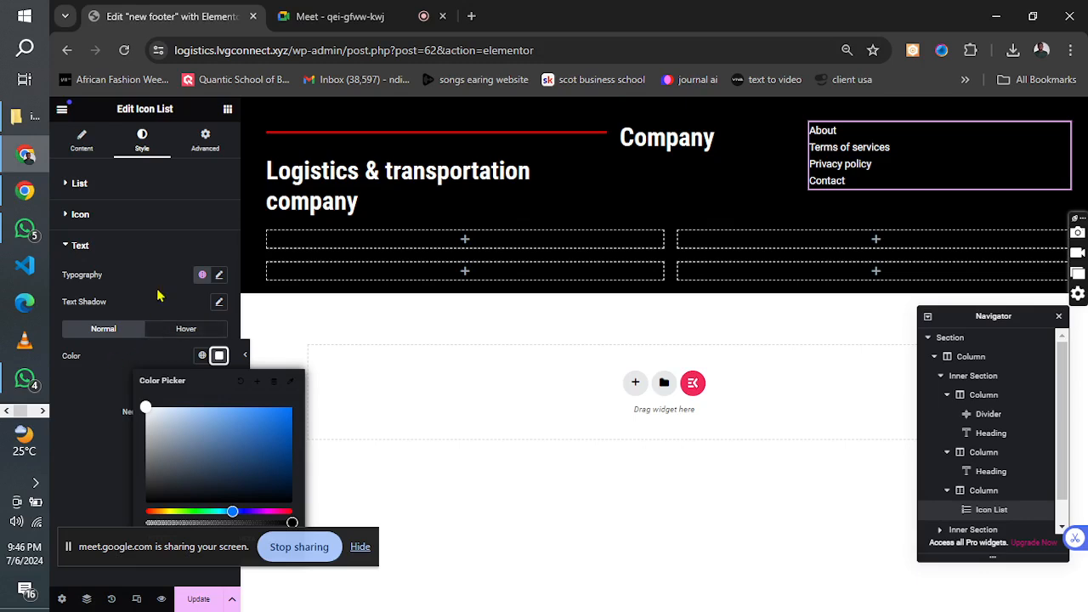
# Set the icon list's text font to Helvetica at 20 px and update the footer template.
pyautogui.click(219, 276)
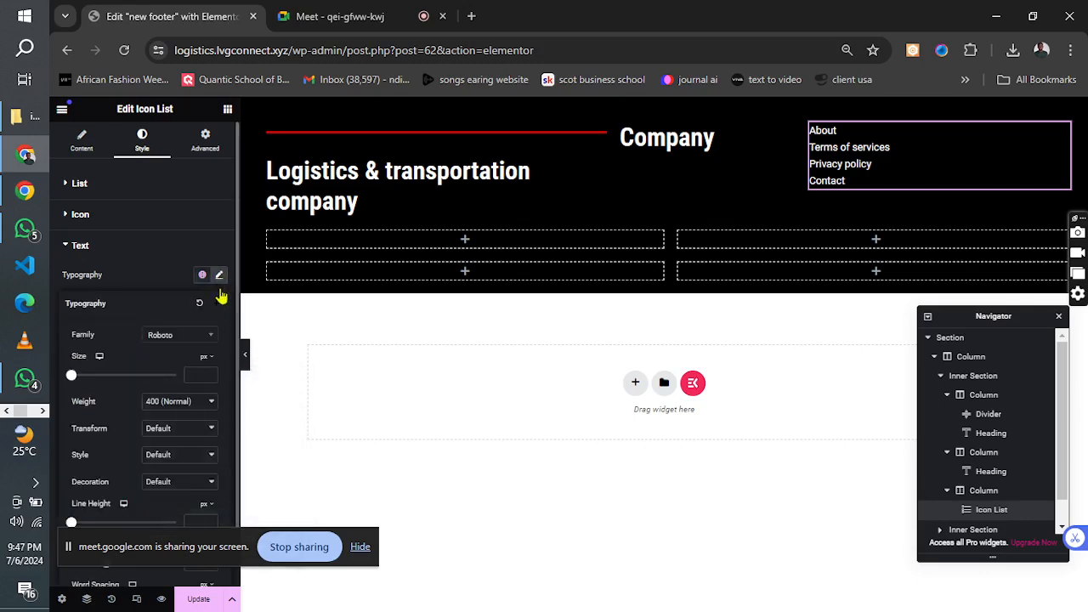
pyautogui.click(198, 339)
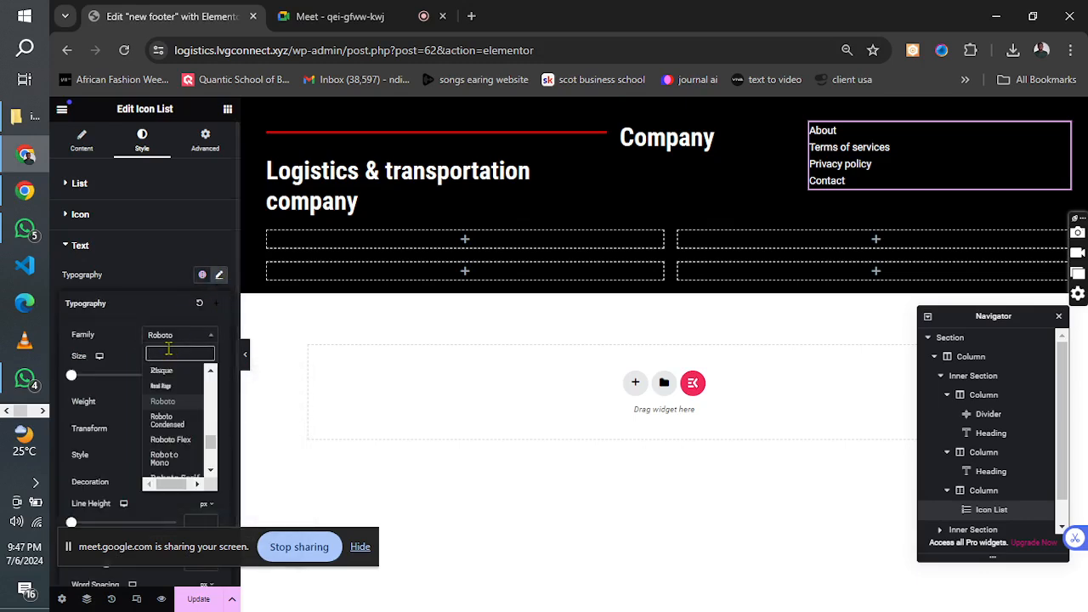
pyautogui.write('Hel')
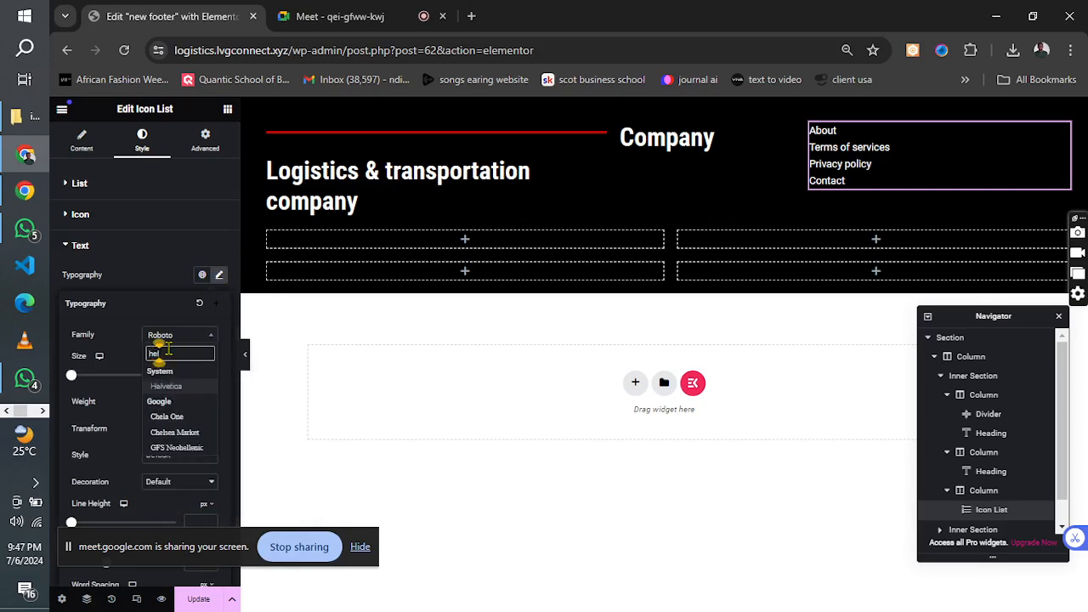
pyautogui.click(167, 387)
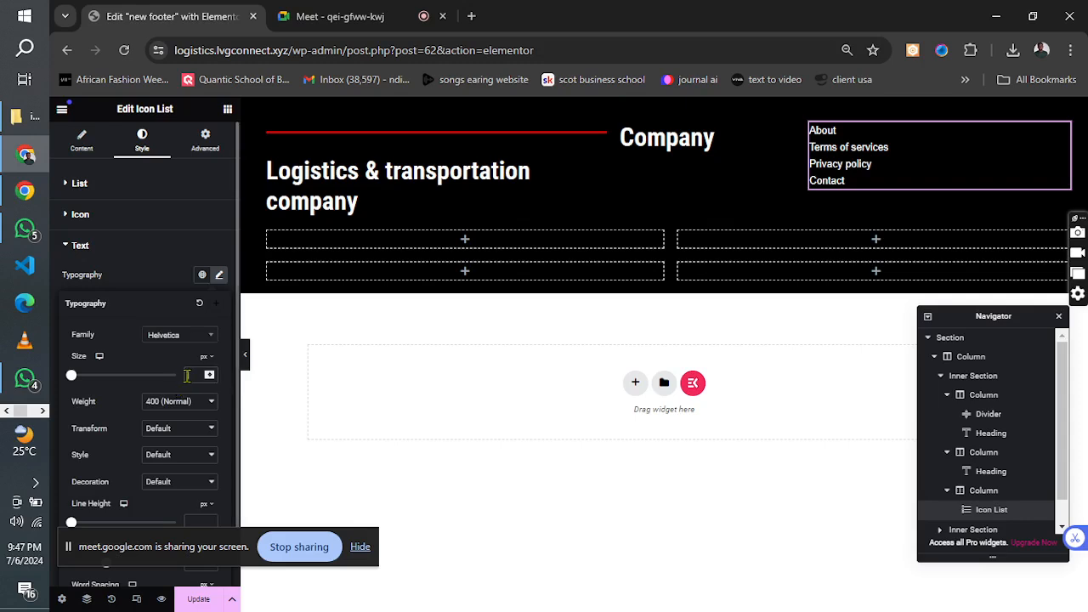
pyautogui.click(188, 375)
pyautogui.write('20')
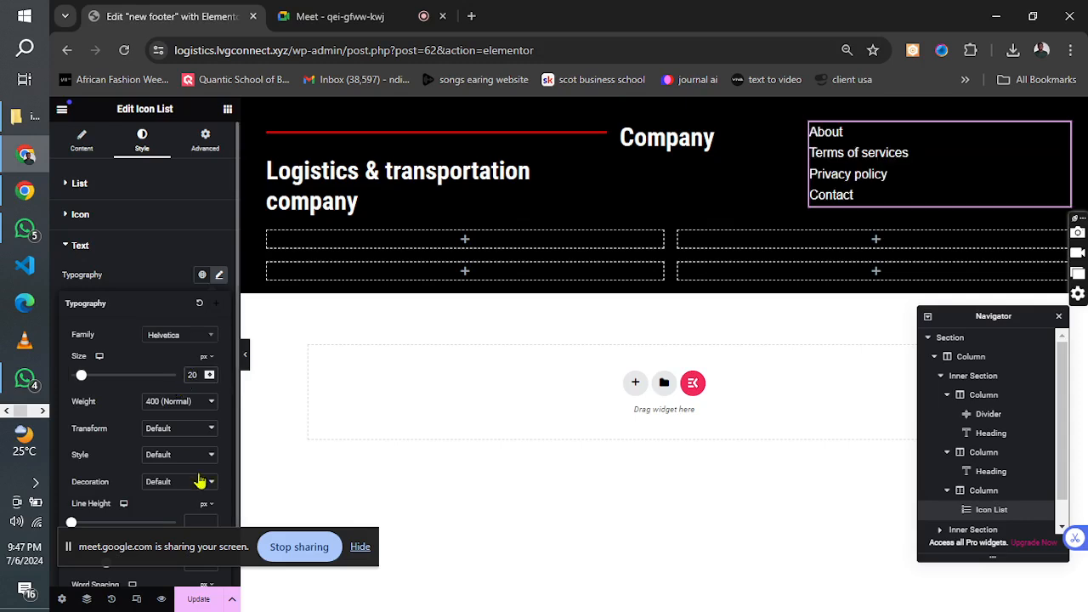
pyautogui.click(197, 600)
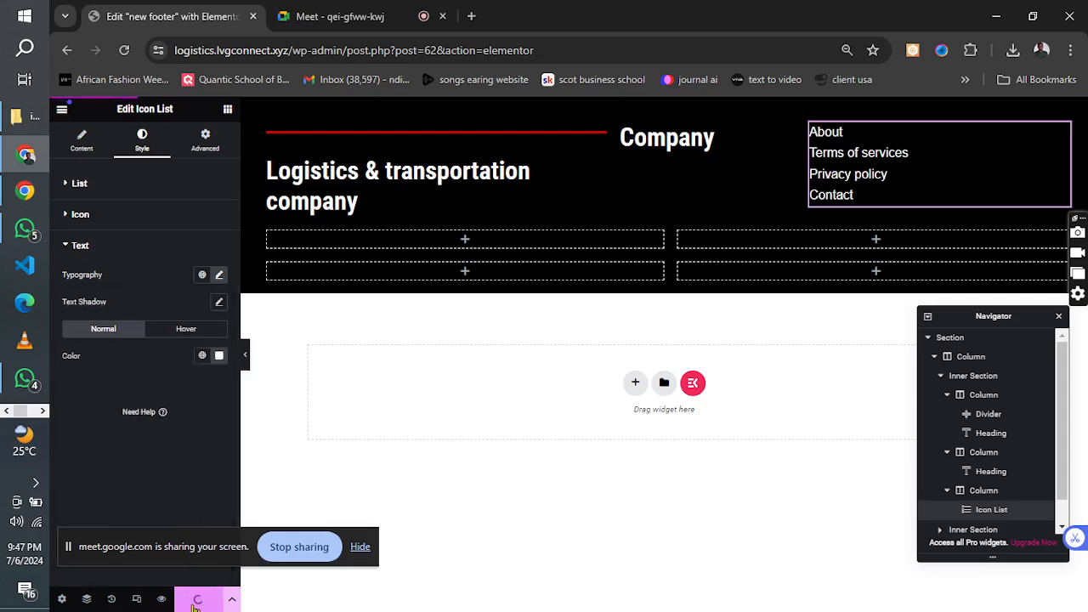
# Check the reference image for the spacing and layout of the footer's top row, and return to the footer editor.
pyautogui.click(42, 415)
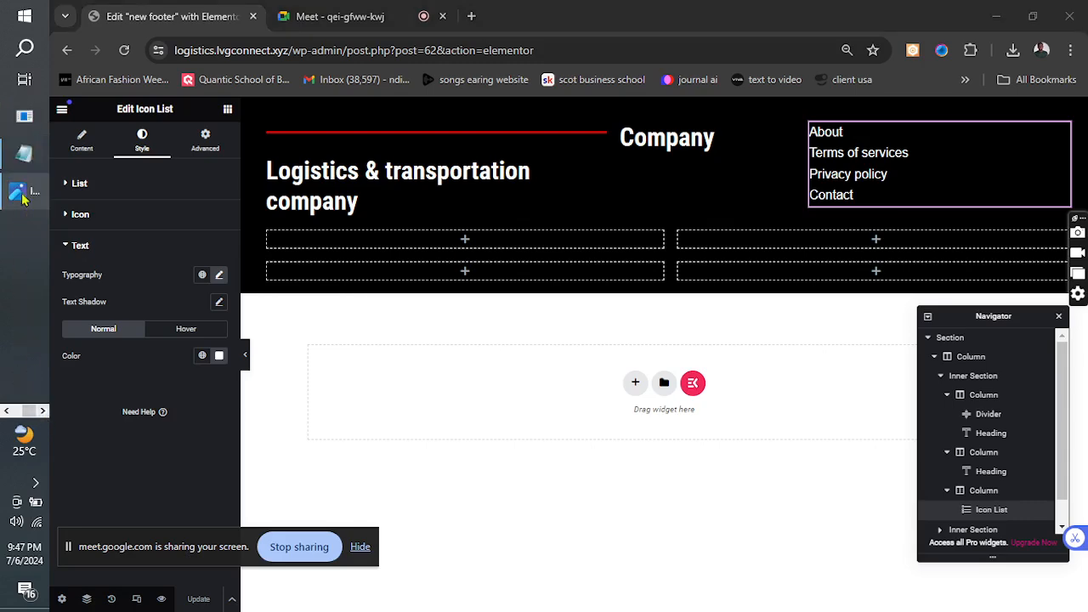
pyautogui.click(24, 194)
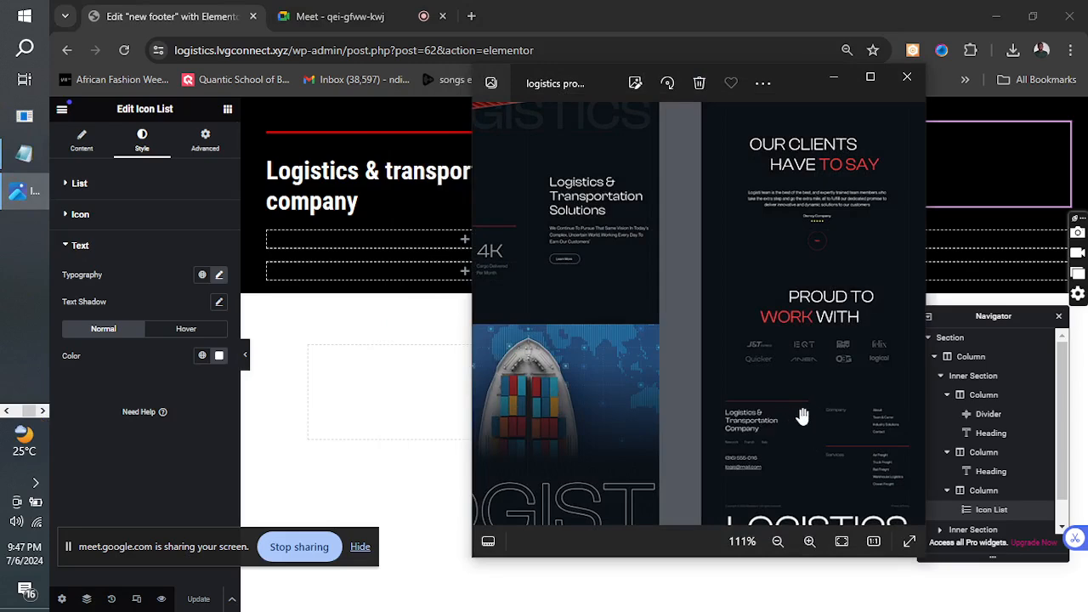
pyautogui.click(834, 79)
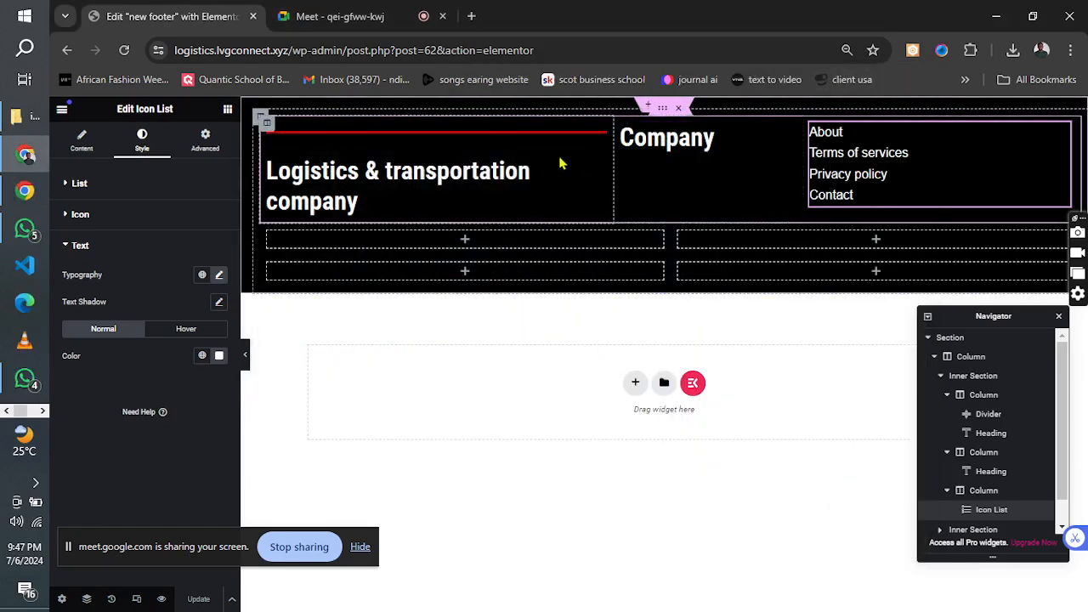
# Set the first inner section's padding to 20 px top and bottom and 0 px on the sides, and update the template.
pyautogui.click(661, 111)
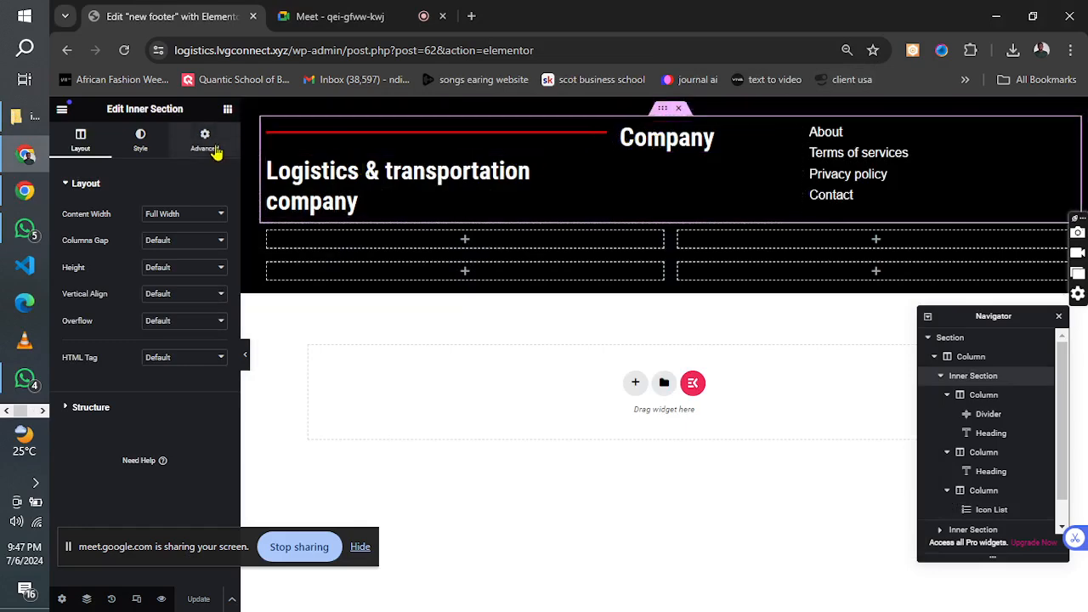
pyautogui.click(205, 144)
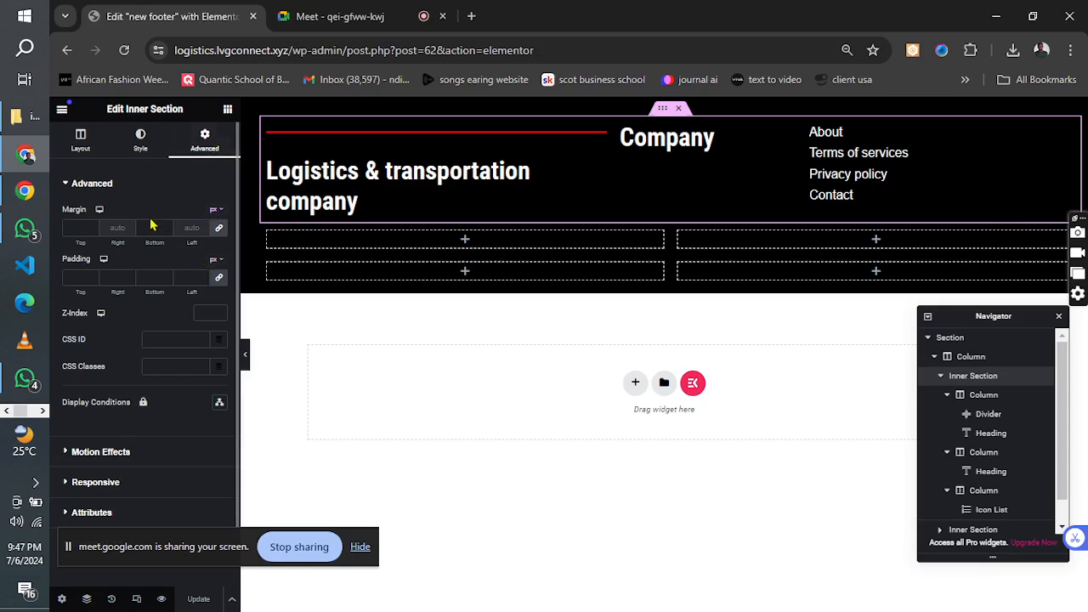
pyautogui.click(219, 277)
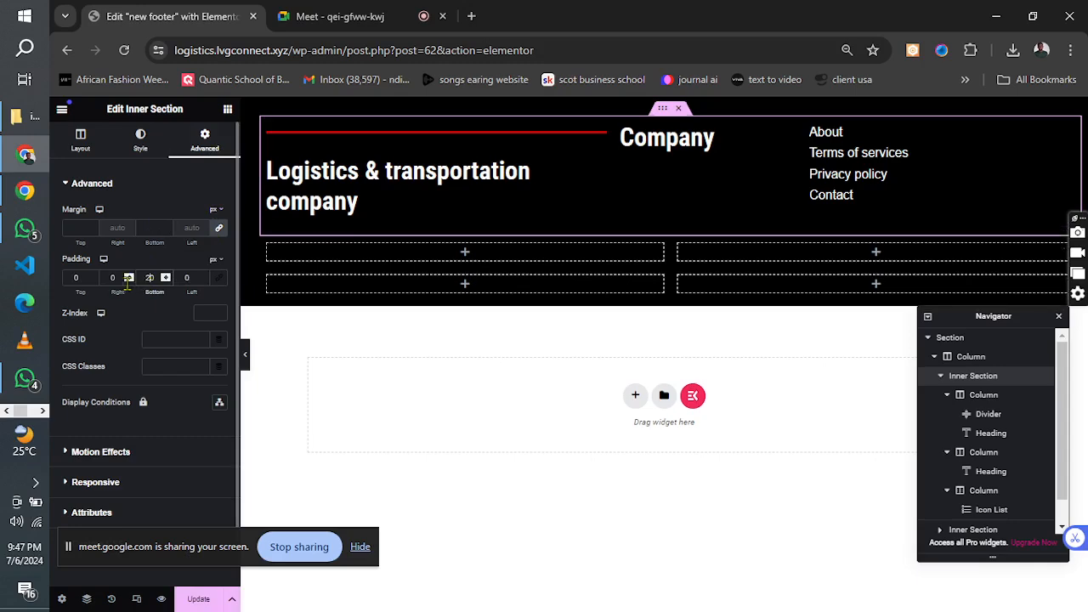
pyautogui.click(71, 281)
pyautogui.write('2')
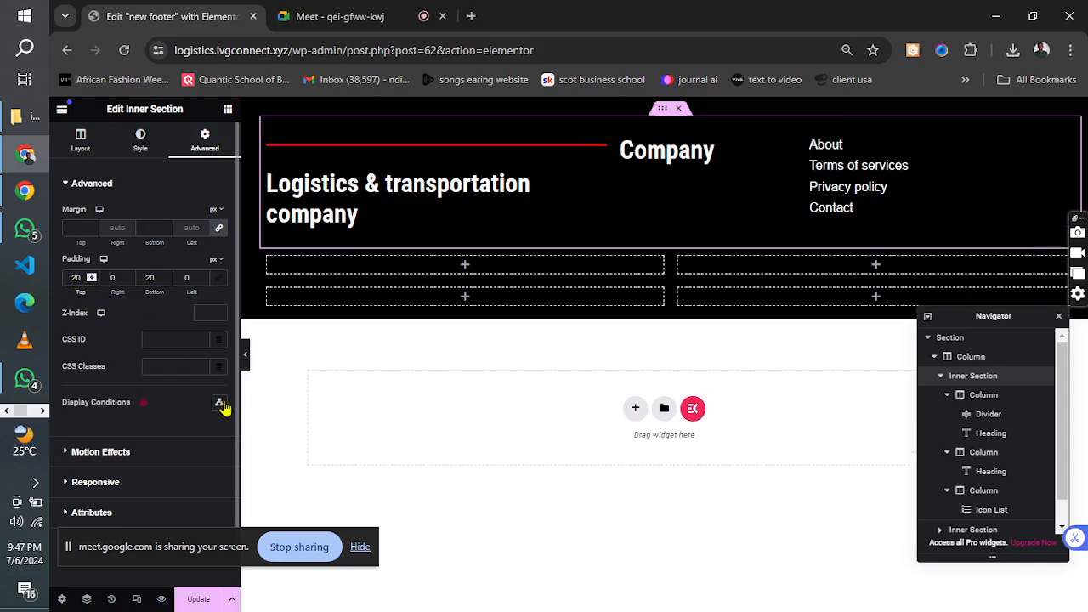
pyautogui.click(203, 599)
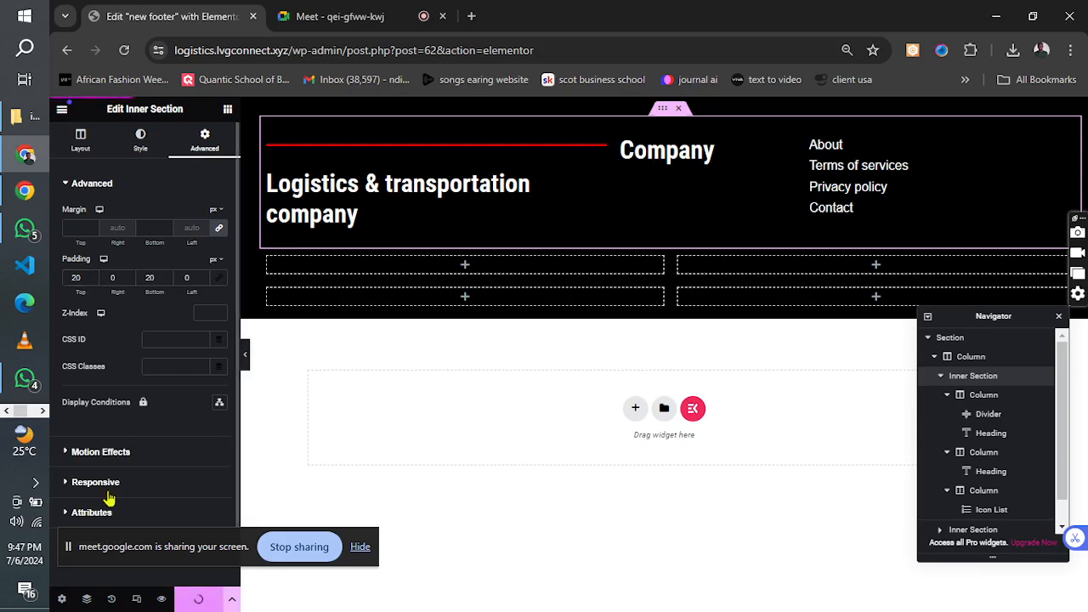
# Examine the contact details below the company heading in the reference image's footer, and return to the footer editor.
pyautogui.click(43, 411)
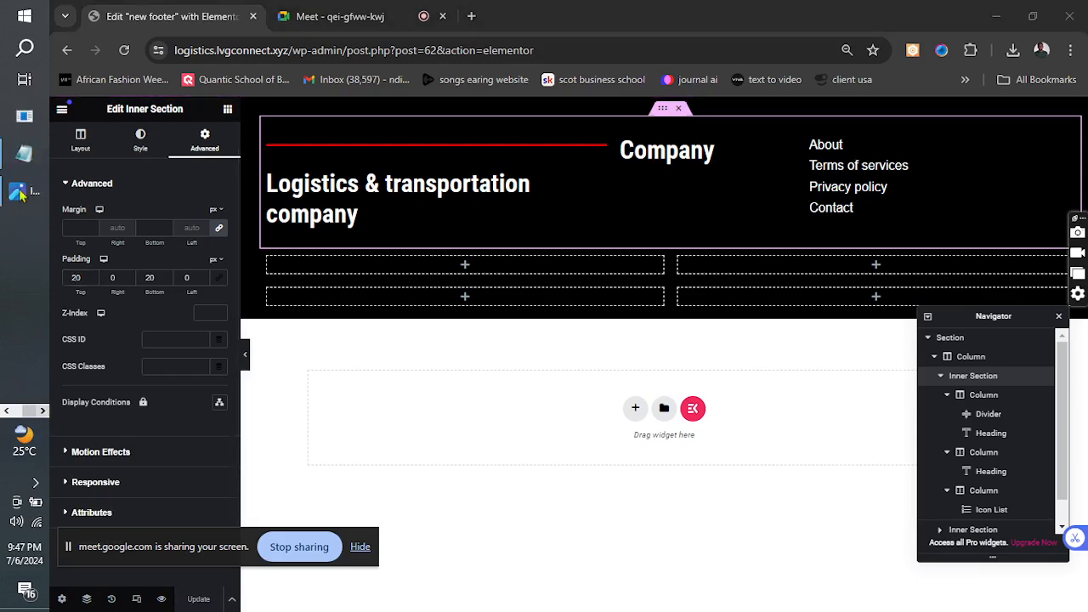
pyautogui.click(19, 192)
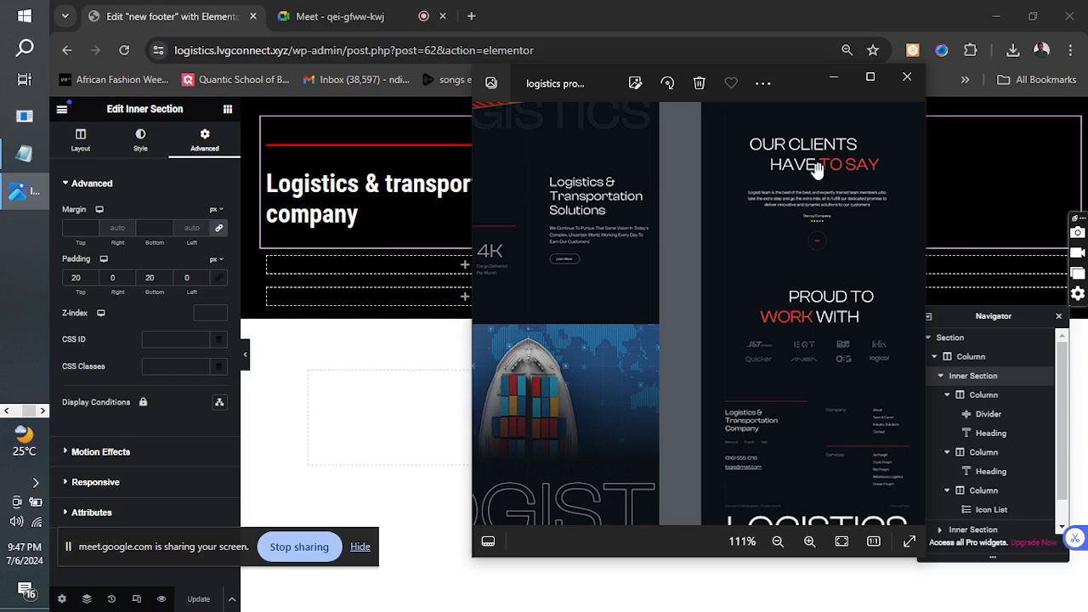
pyautogui.click(834, 78)
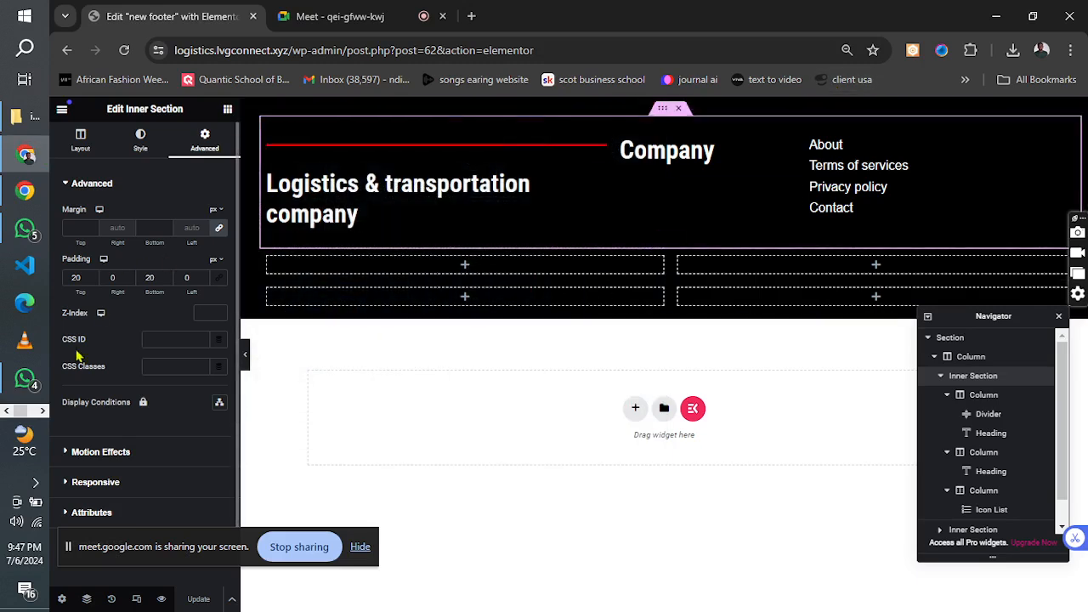
pyautogui.click(42, 411)
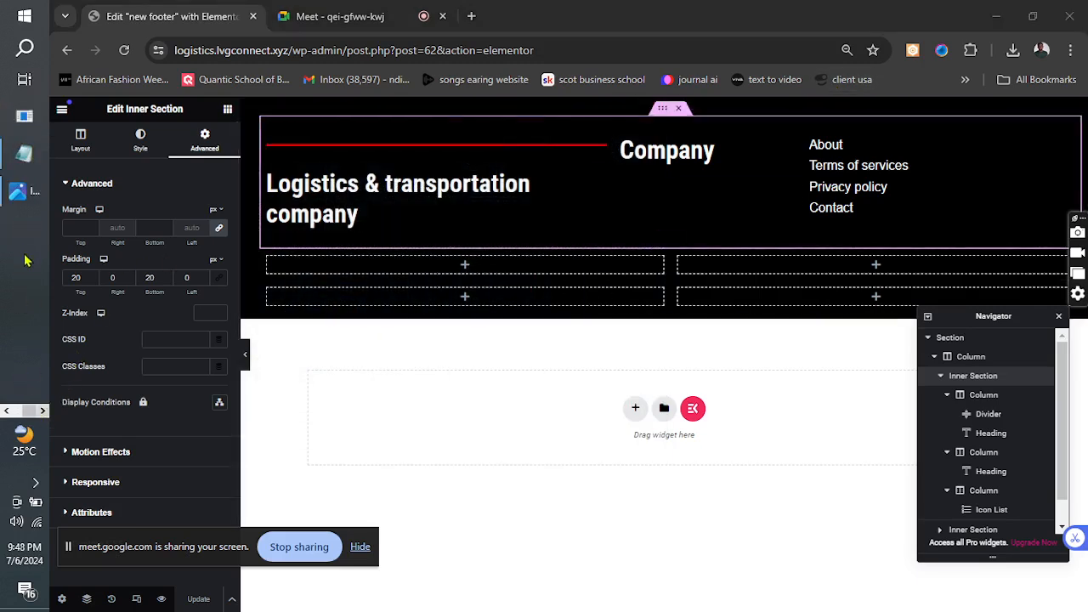
pyautogui.click(21, 192)
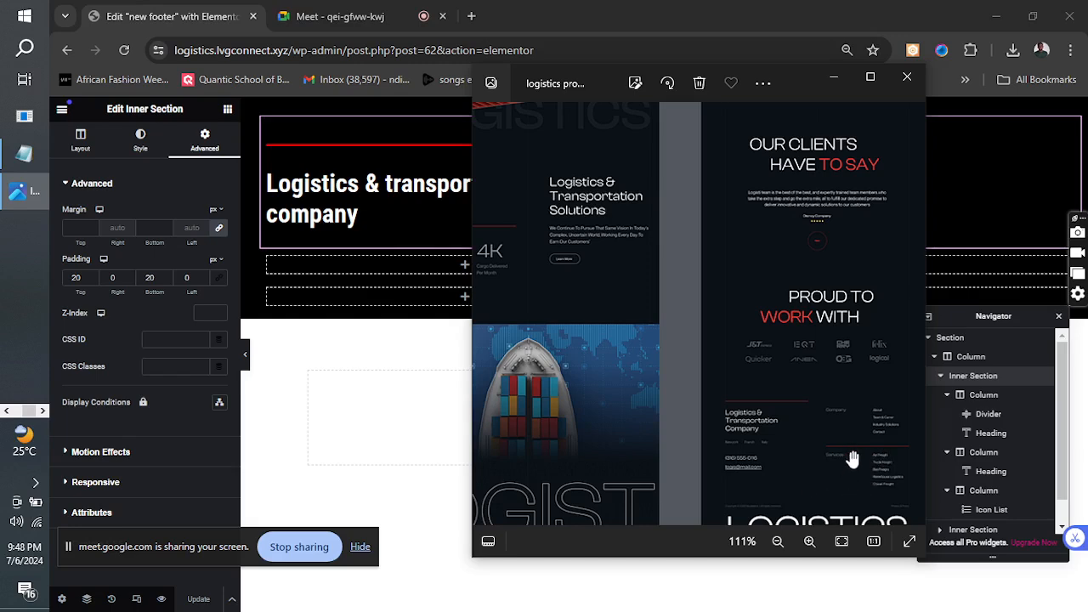
pyautogui.click(832, 83)
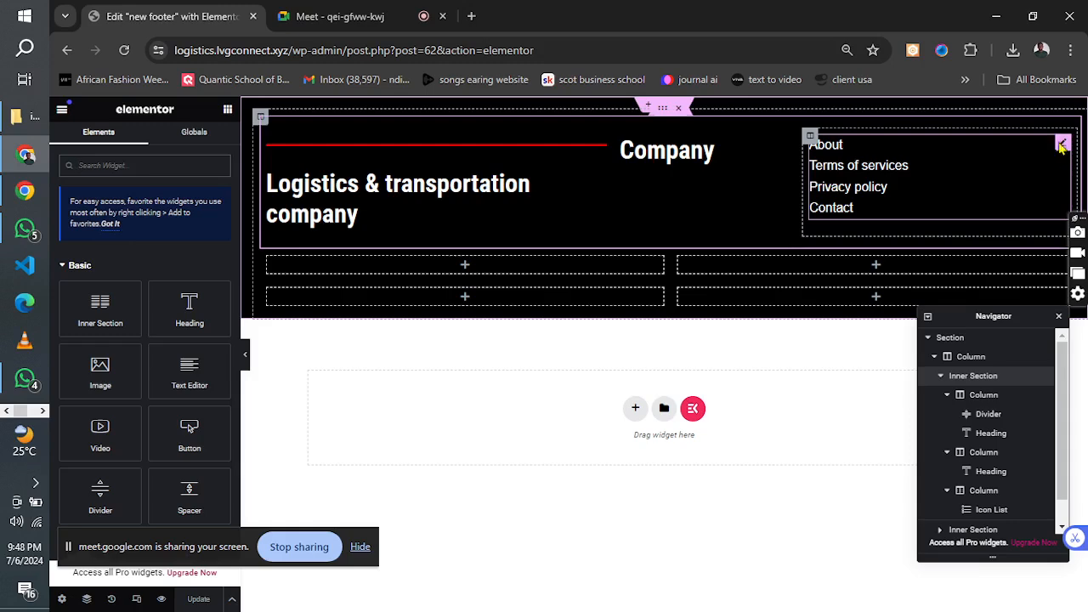
# Duplicate the company icon list and move the copy into the first column of the second inner section.
pyautogui.rightClick(1061, 146)
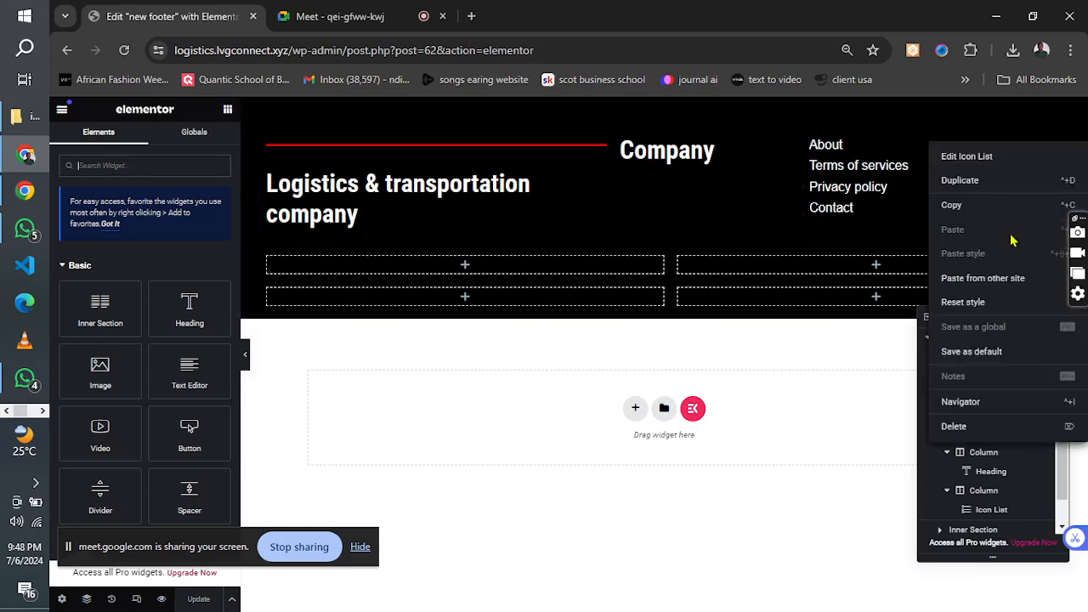
pyautogui.click(969, 187)
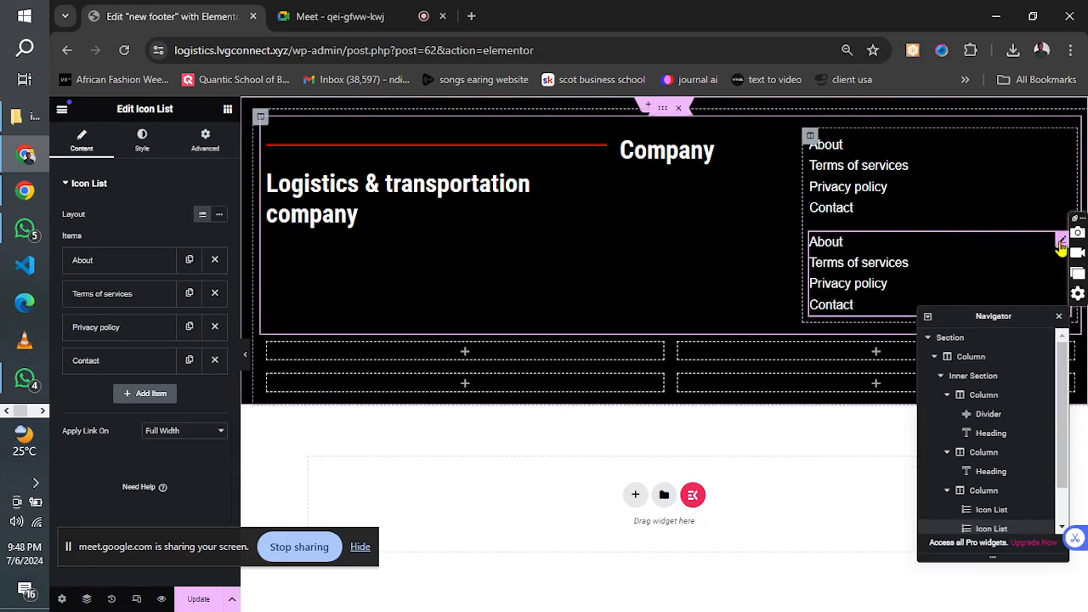
pyautogui.moveTo(1061, 245); pyautogui.dragTo(408, 268)
# Remove the Privacy policy and Contact items from the copied list and replace the About item's text with the company's phone number.
pyautogui.click(214, 327)
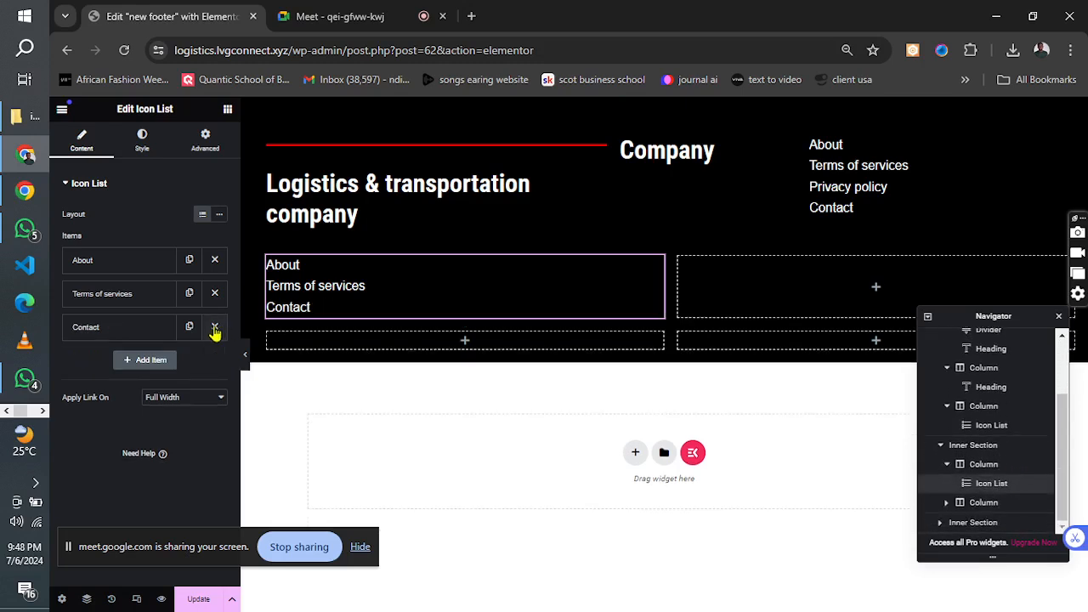
pyautogui.click(214, 328)
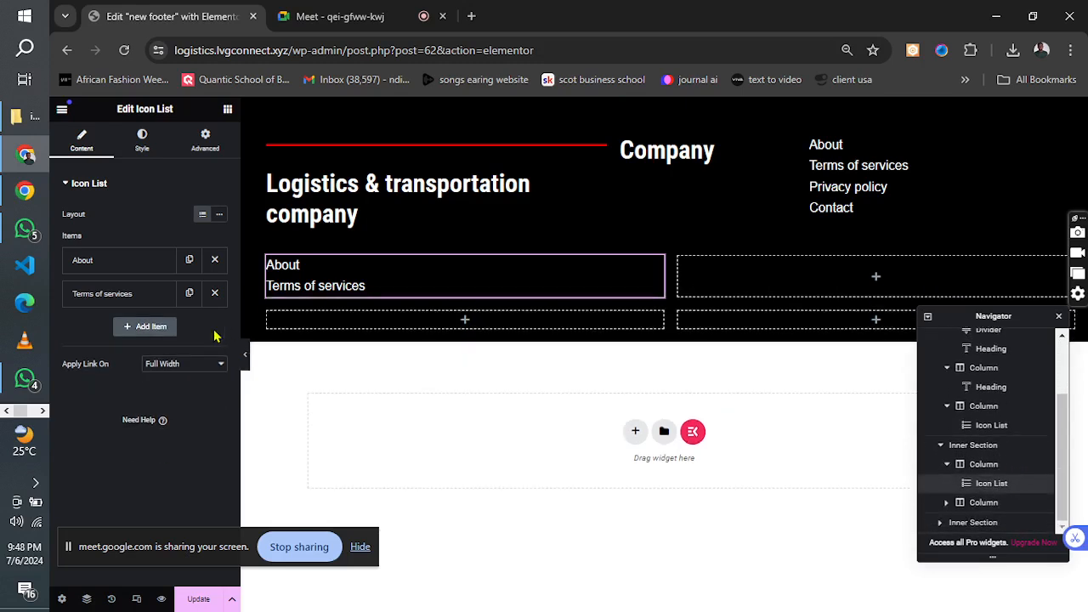
pyautogui.click(138, 267)
pyautogui.moveTo(109, 308); pyautogui.dragTo(49, 315)
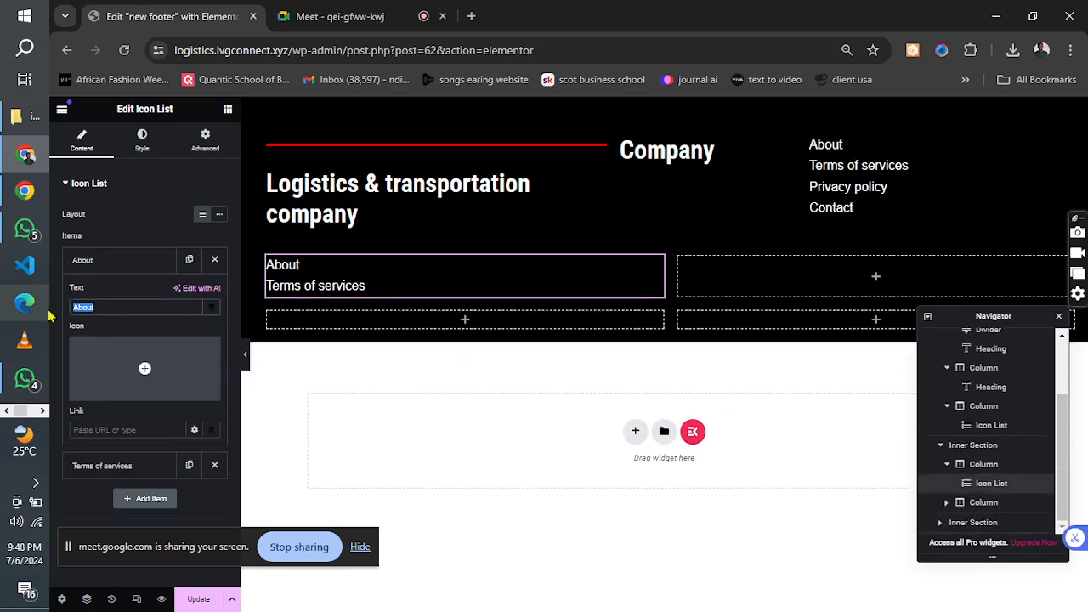
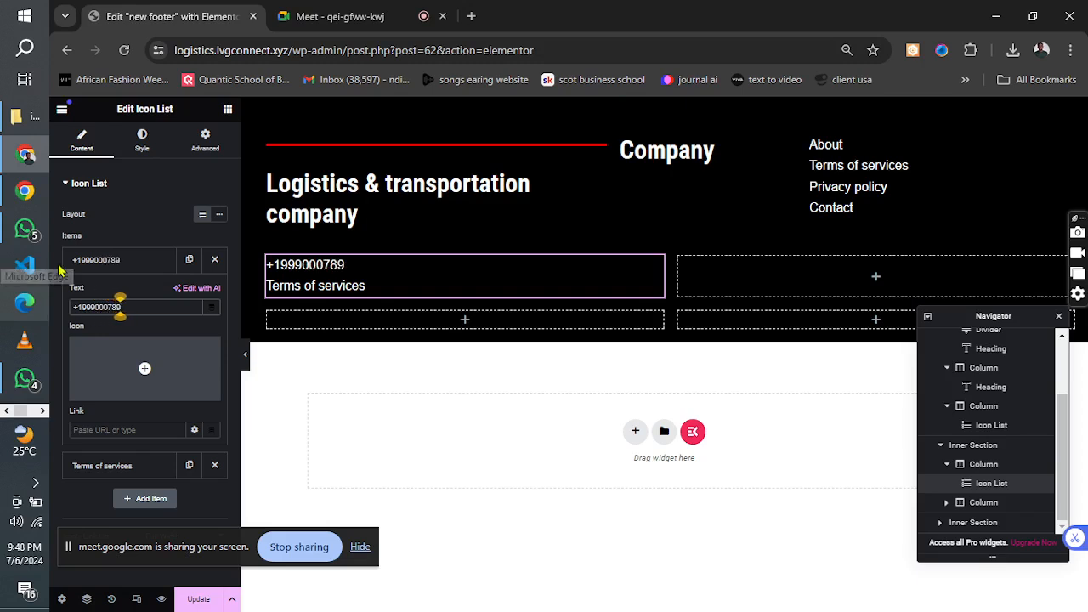
pyautogui.click(103, 260)
# Replace the copied list's Terms of services text with the company's e-mail address.
pyautogui.click(108, 294)
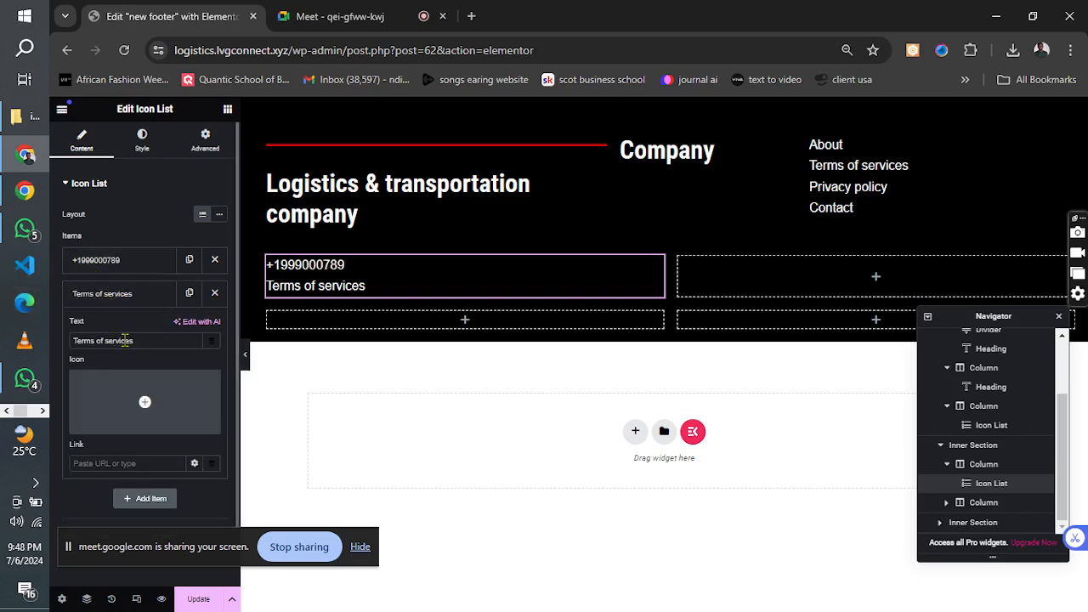
pyautogui.tripleClick(141, 340)
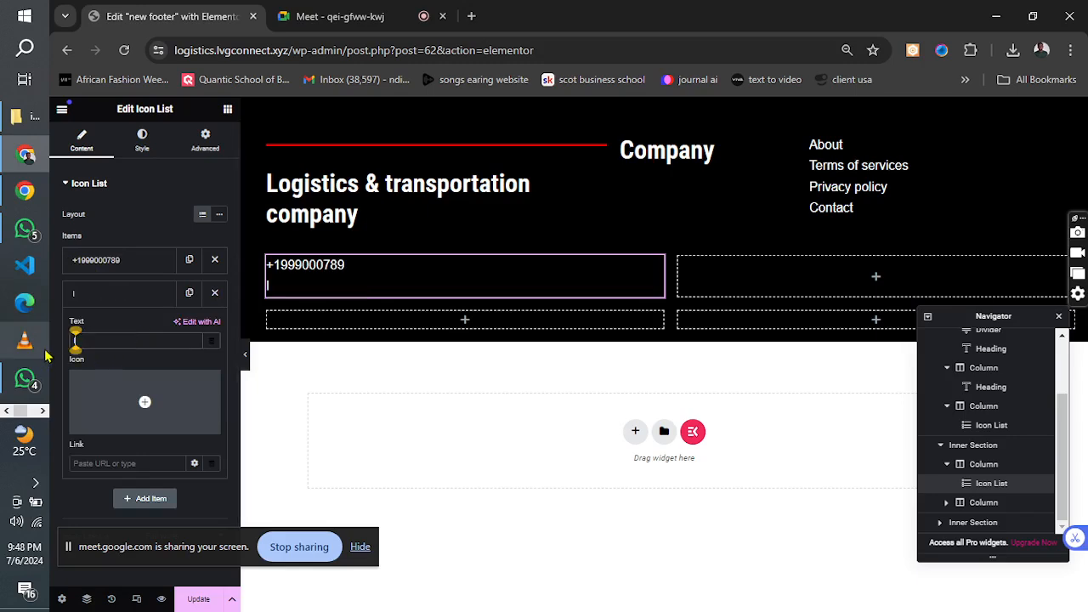
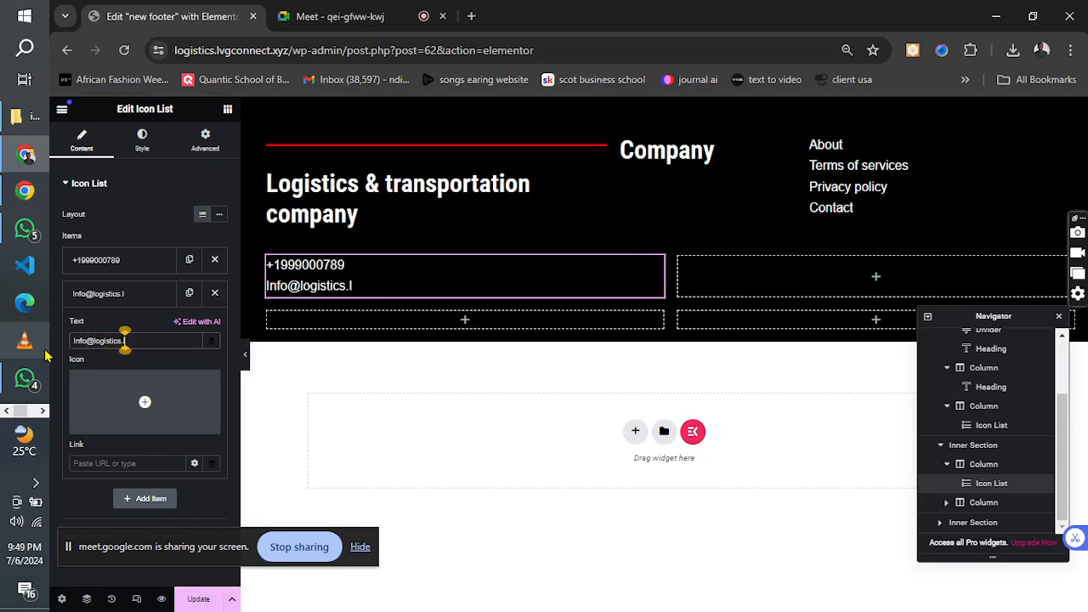
pyautogui.press('BackSpace')
pyautogui.press('BackSpace')
pyautogui.press('BackSpace')
pyautogui.press('BackSpace')
pyautogui.press('BackSpace')
pyautogui.press('BackSpace')
pyautogui.press('BackSpace')
pyautogui.press('BackSpace')
pyautogui.press('BackSpace')
pyautogui.press('BackSpace')
pyautogui.press('BackSpace')
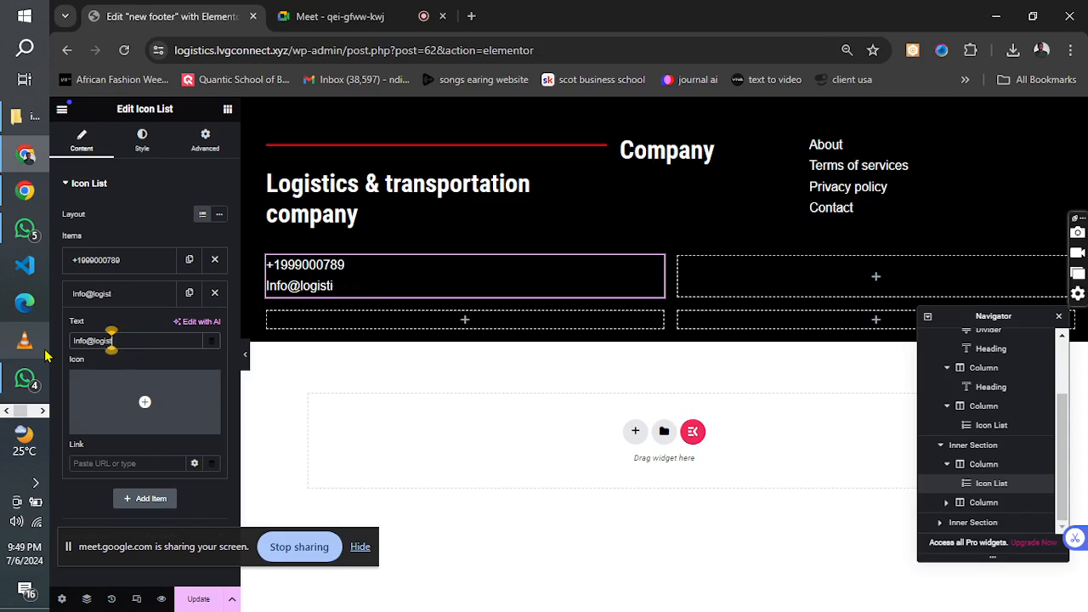
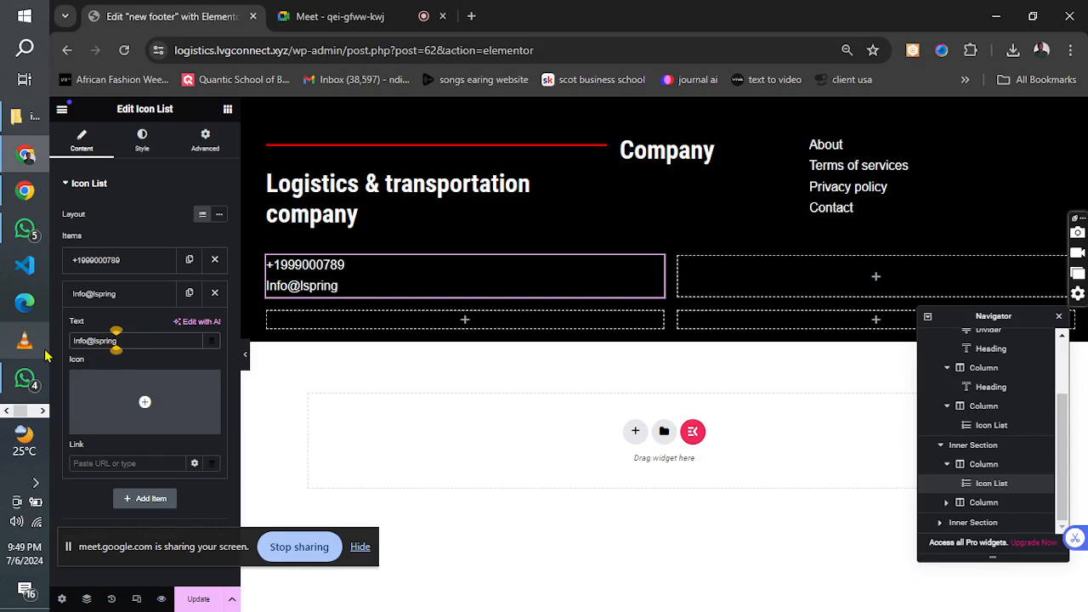
pyautogui.press('BackSpace')
pyautogui.press('BackSpace')
pyautogui.press('BackSpace')
pyautogui.press('BackSpace')
pyautogui.press('BackSpace')
pyautogui.press('BackSpace')
pyautogui.press('BackSpace')
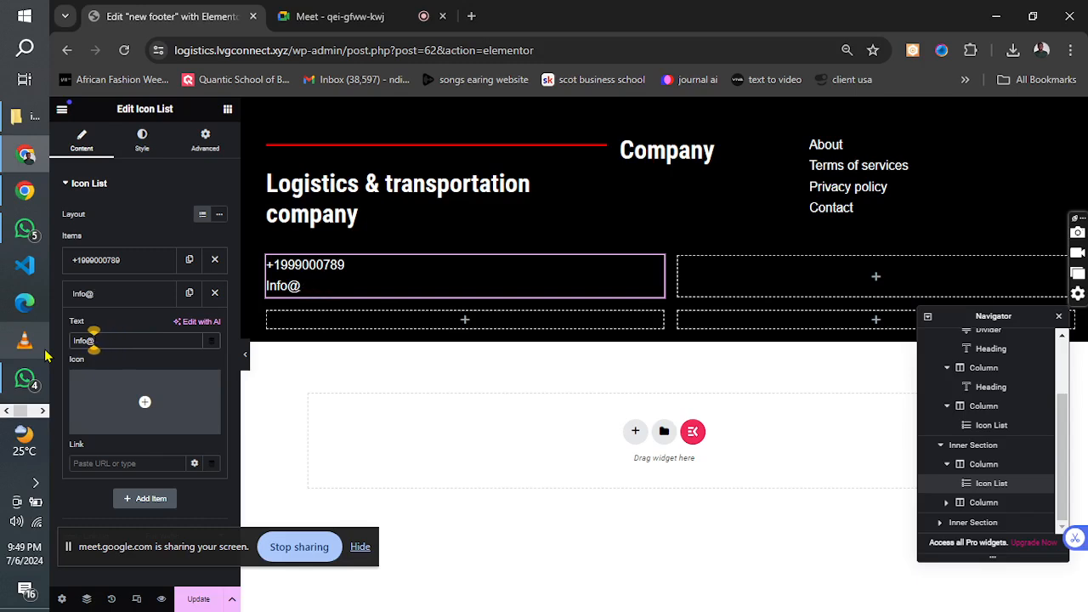
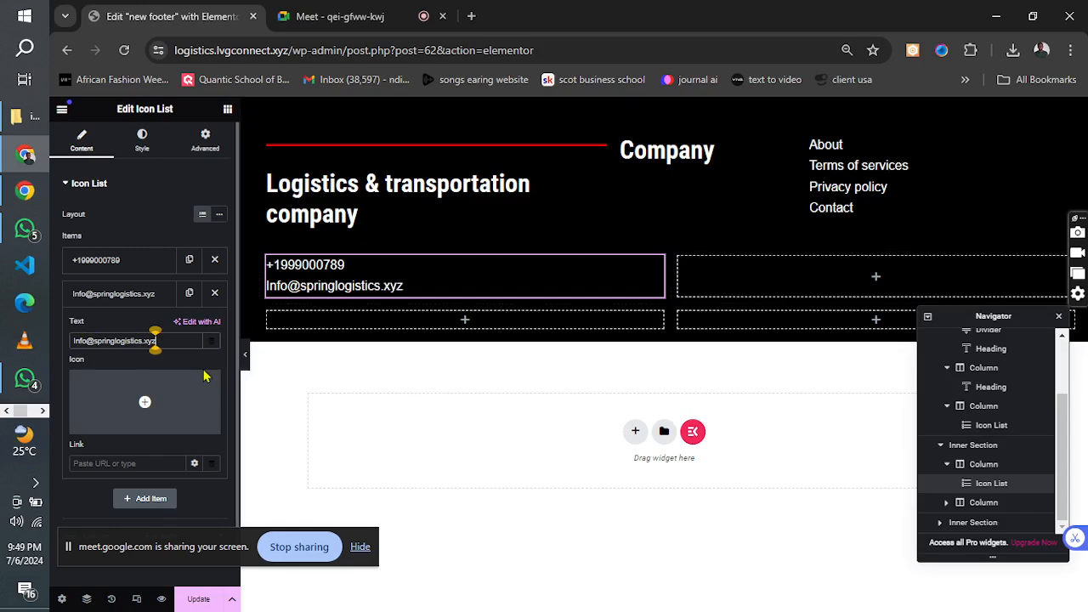
pyautogui.click(150, 295)
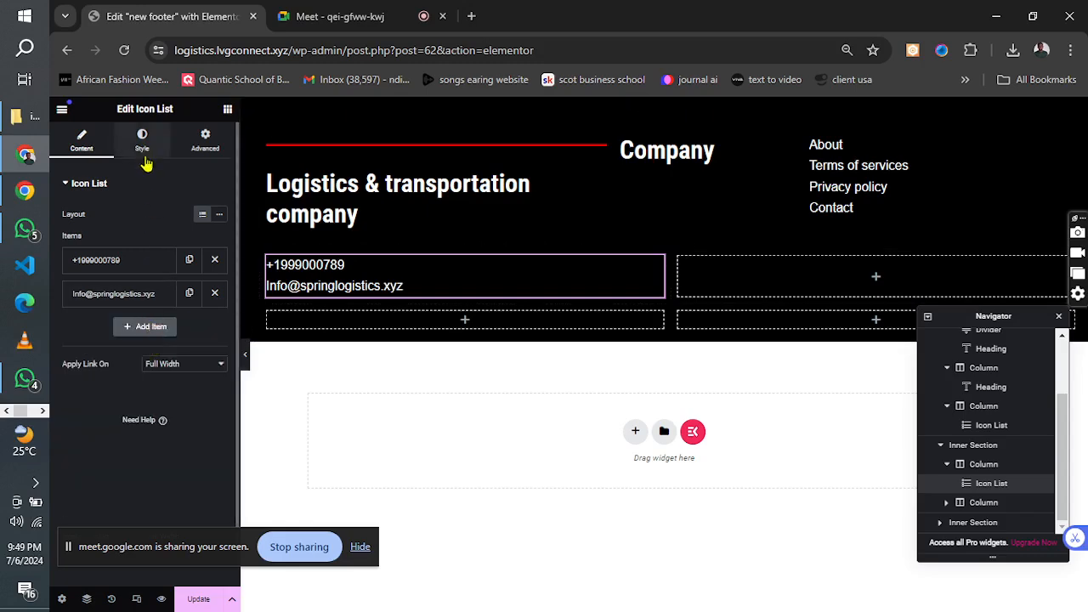
# Set the contact icon list's text size to 30 px in its typography settings and update the footer.
pyautogui.click(144, 158)
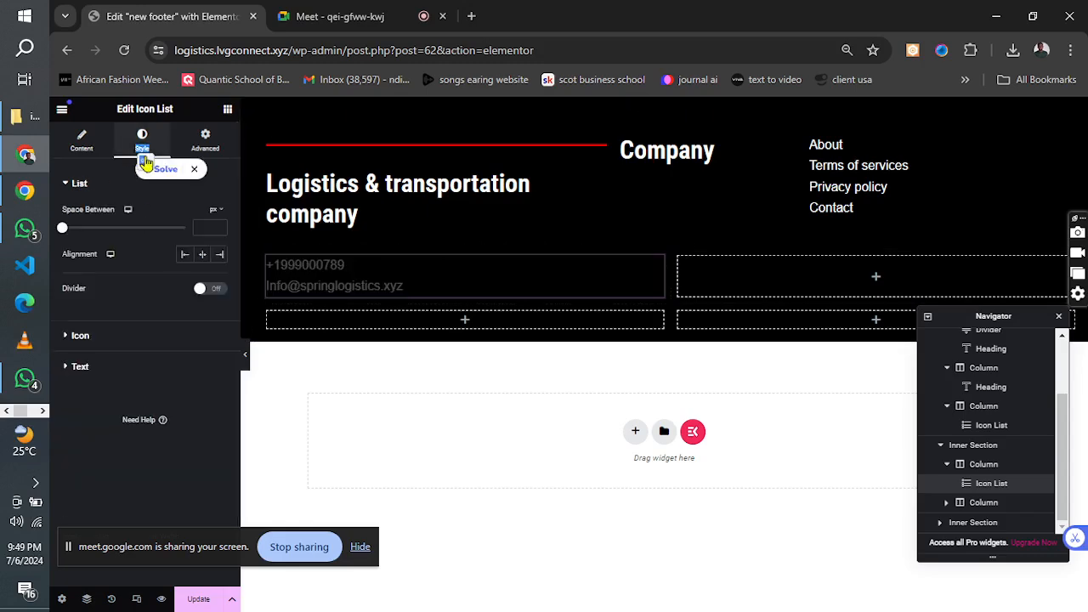
pyautogui.click(100, 185)
pyautogui.click(79, 246)
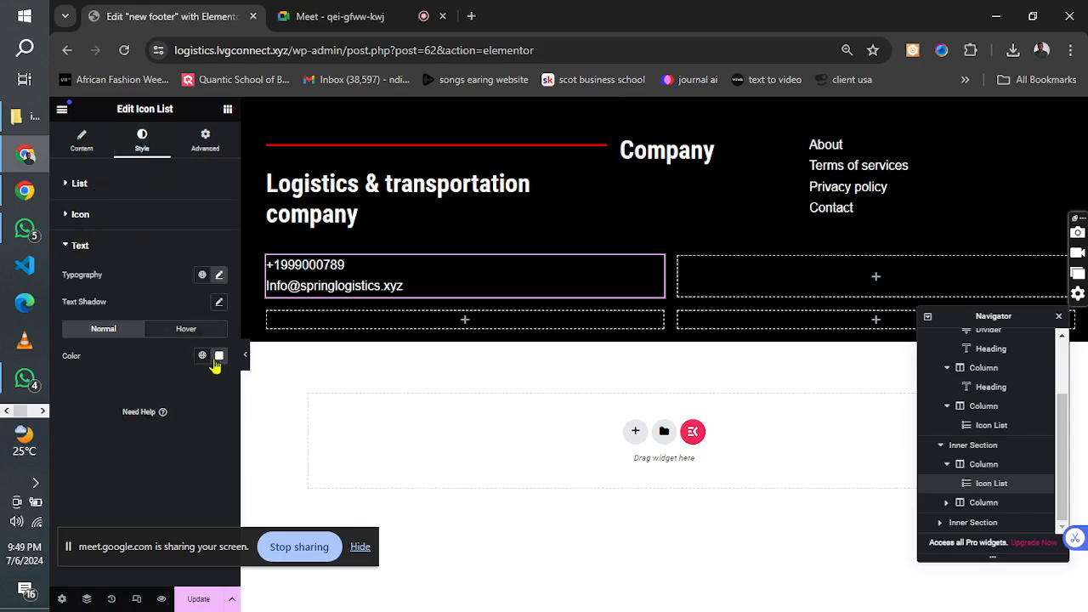
pyautogui.click(218, 277)
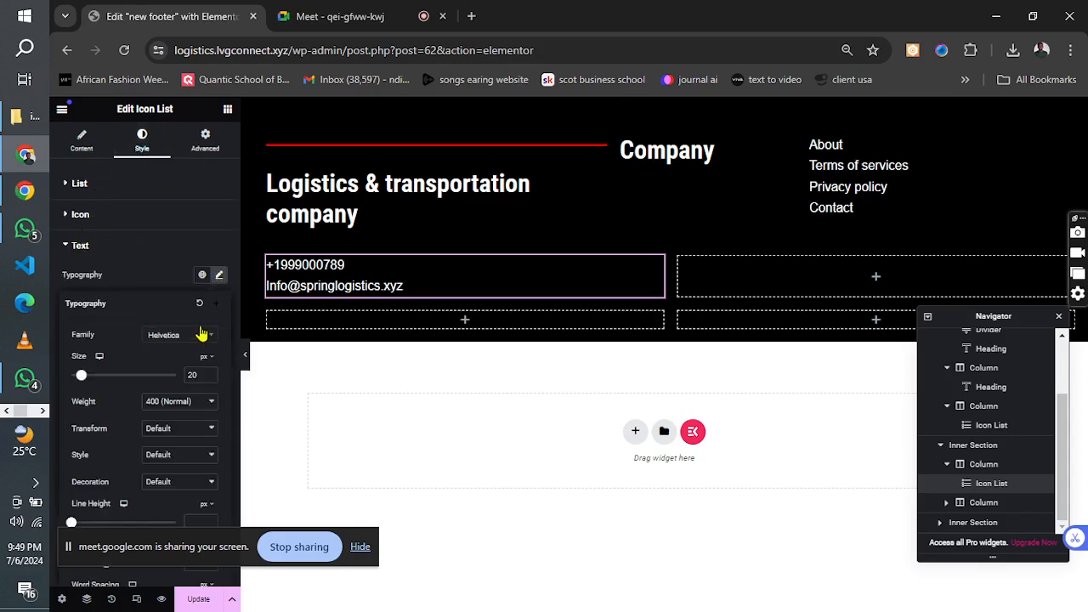
pyautogui.press('BackSpace')
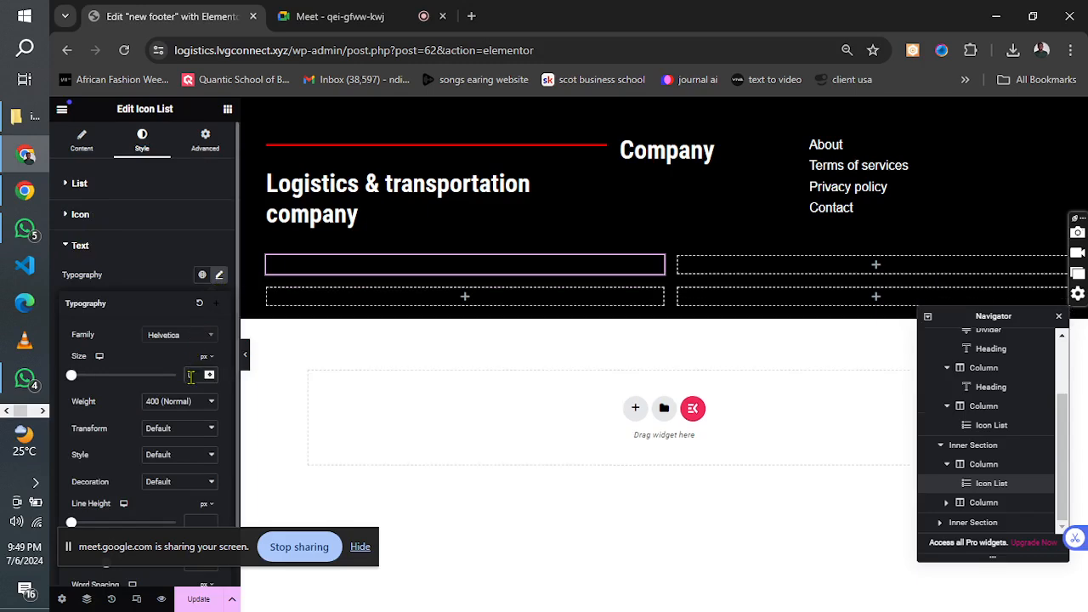
pyautogui.write('30')
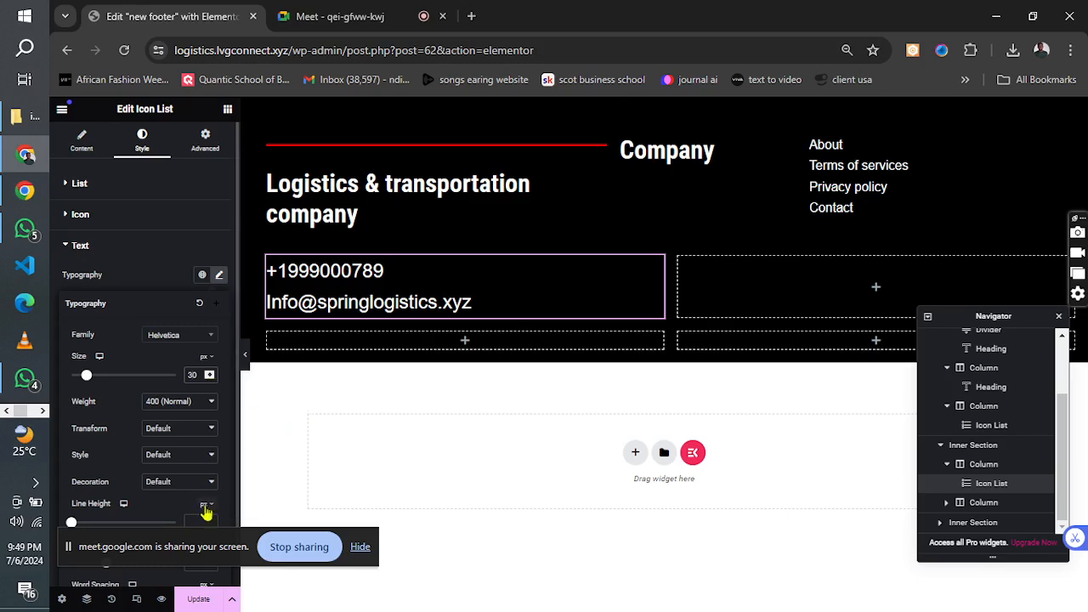
pyautogui.click(193, 602)
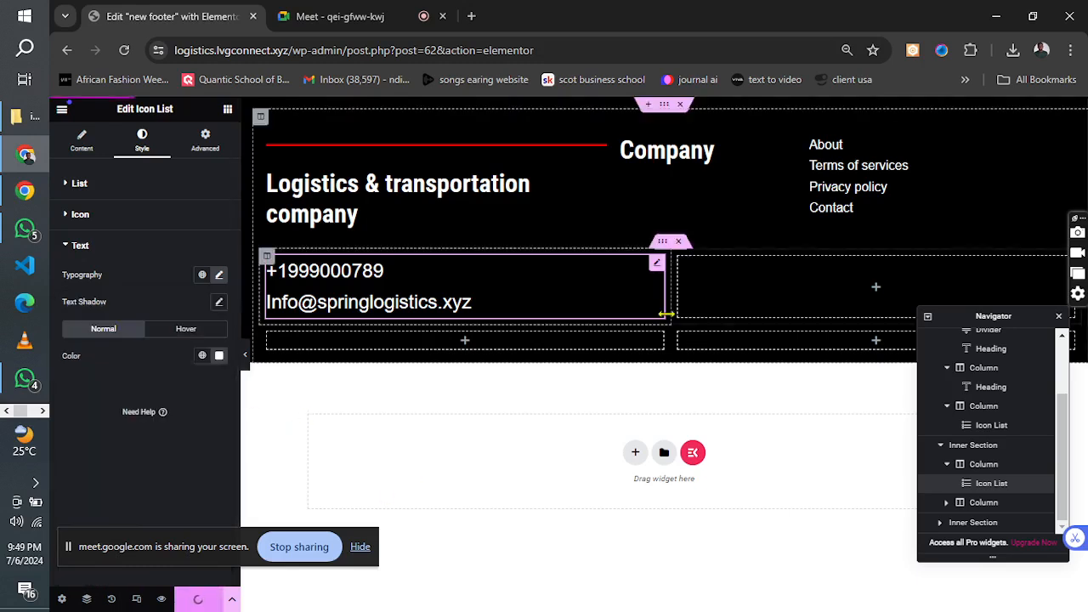
# Narrow the contact details column to line up with the heading column above, and check the reference image's footer layout.
pyautogui.moveTo(664, 312); pyautogui.dragTo(621, 314)
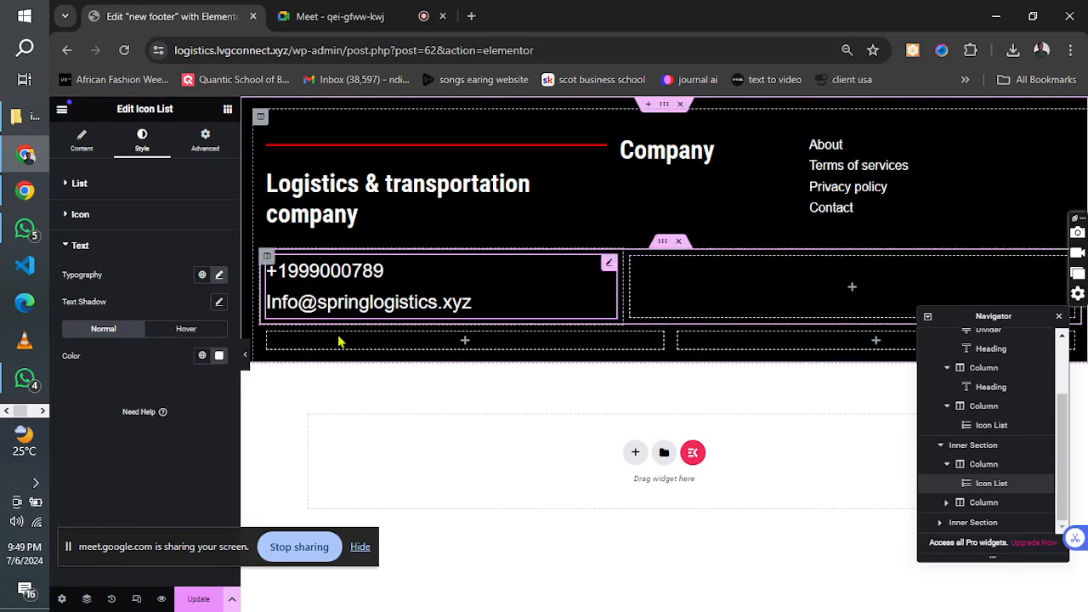
pyautogui.click(43, 413)
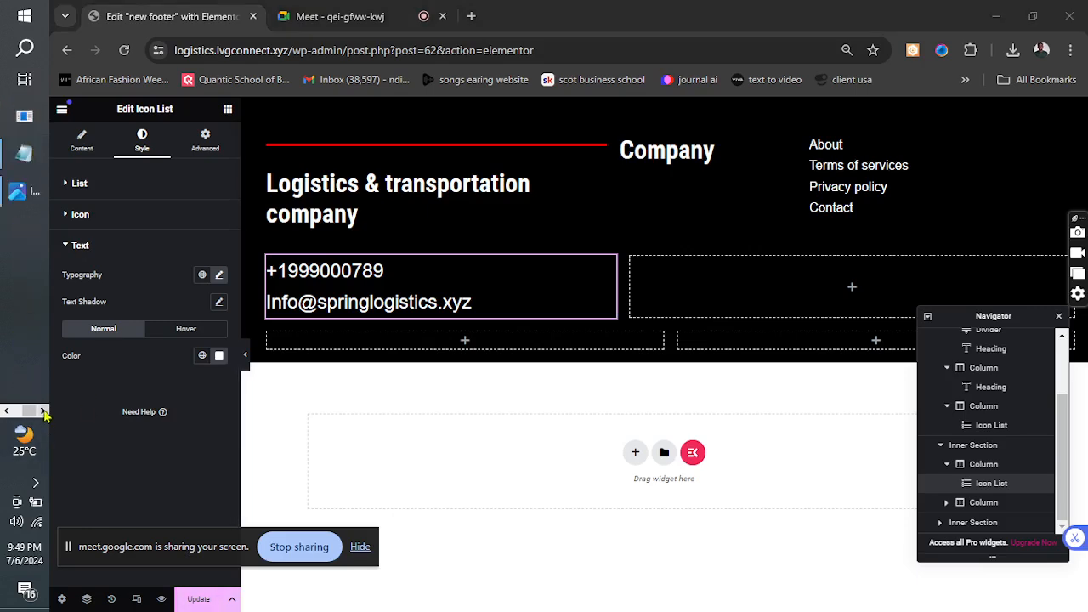
pyautogui.click(24, 190)
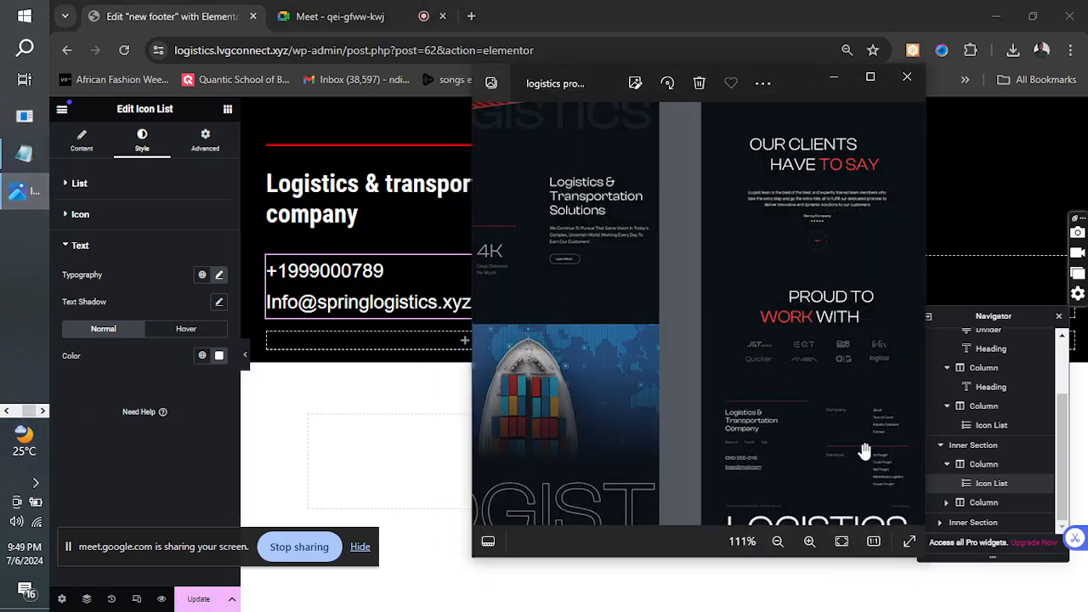
pyautogui.click(835, 79)
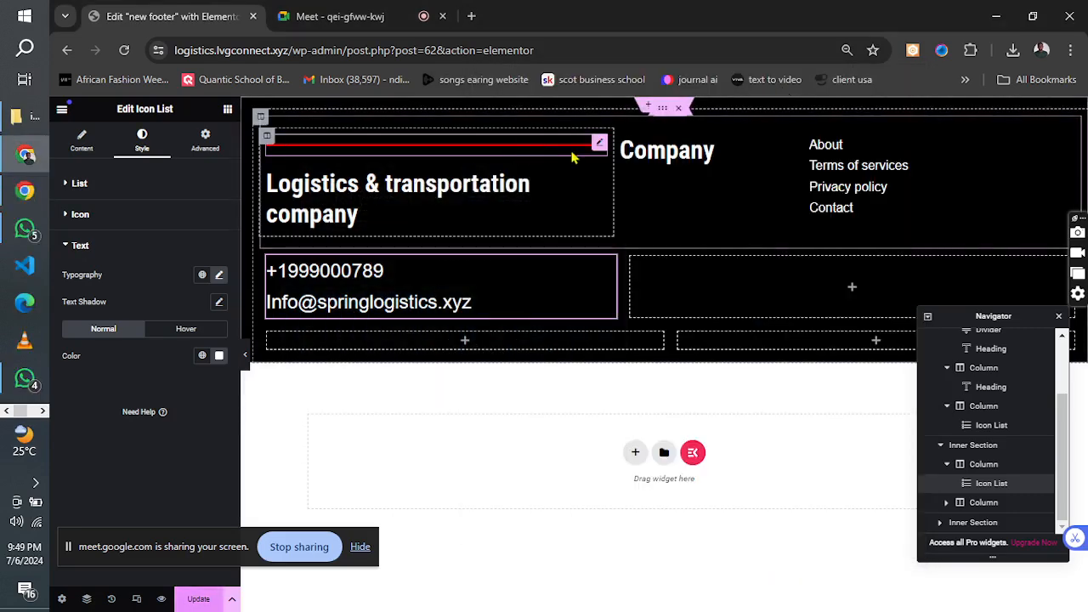
# Duplicate the red divider above the company heading and move the copy into the empty column beside the contact details.
pyautogui.rightClick(601, 145)
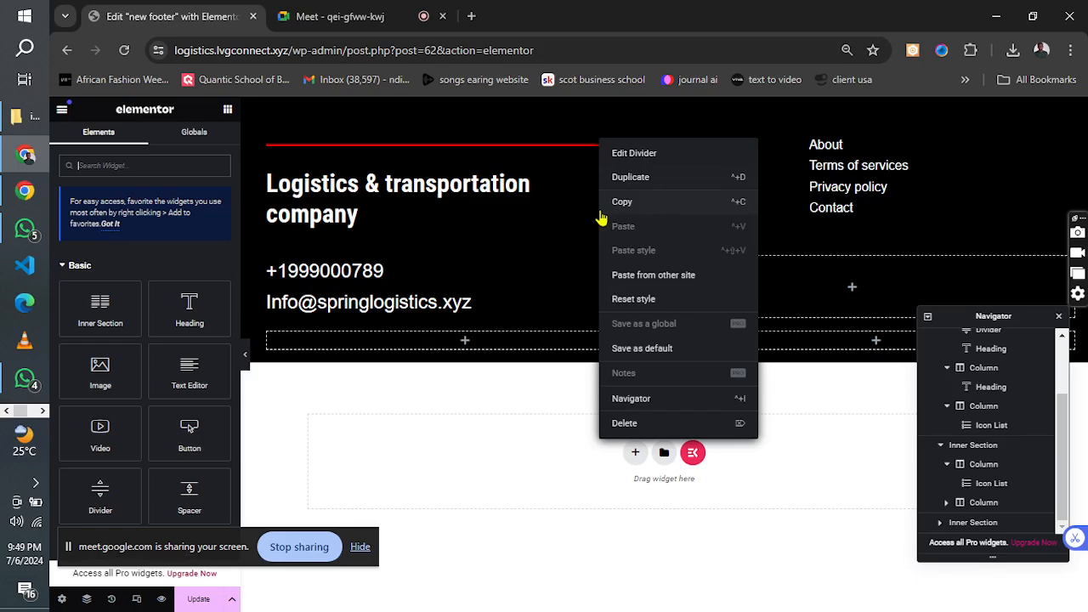
pyautogui.click(638, 178)
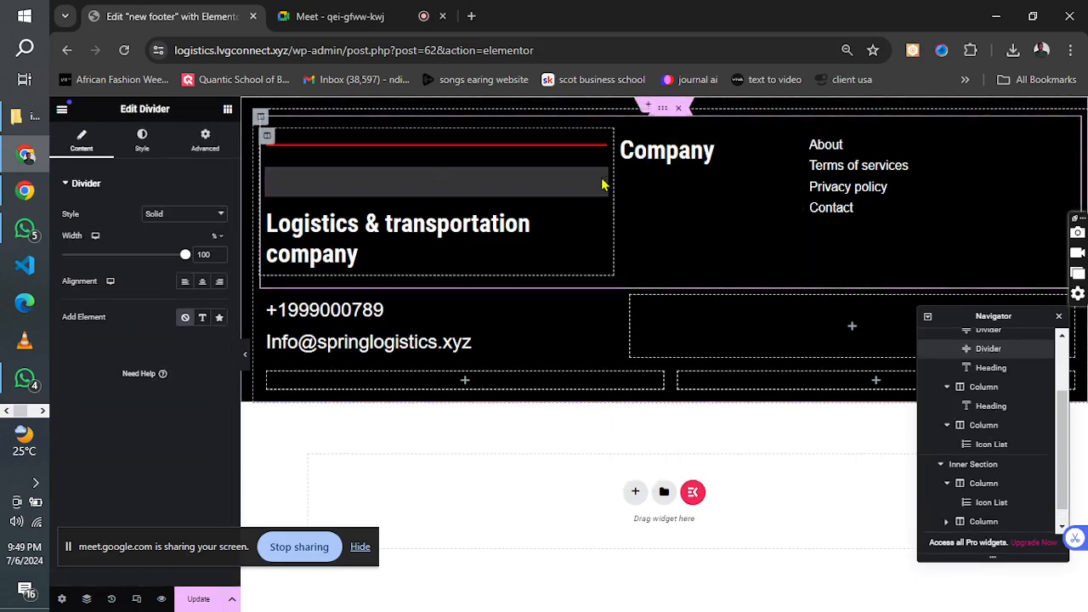
pyautogui.moveTo(600, 181); pyautogui.dragTo(706, 285)
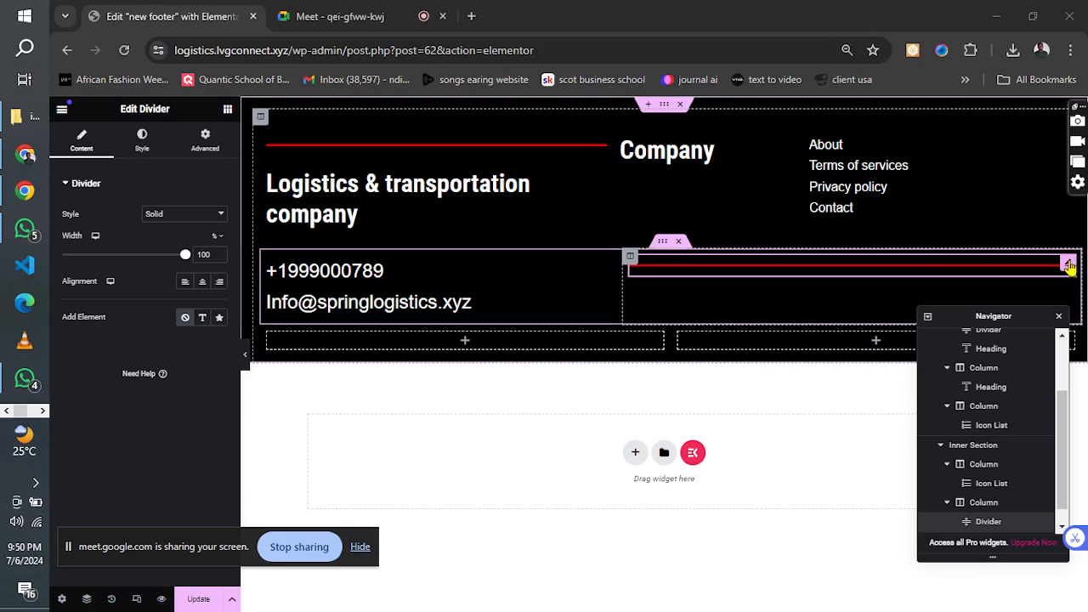
pyautogui.moveTo(1068, 267); pyautogui.dragTo(969, 248)
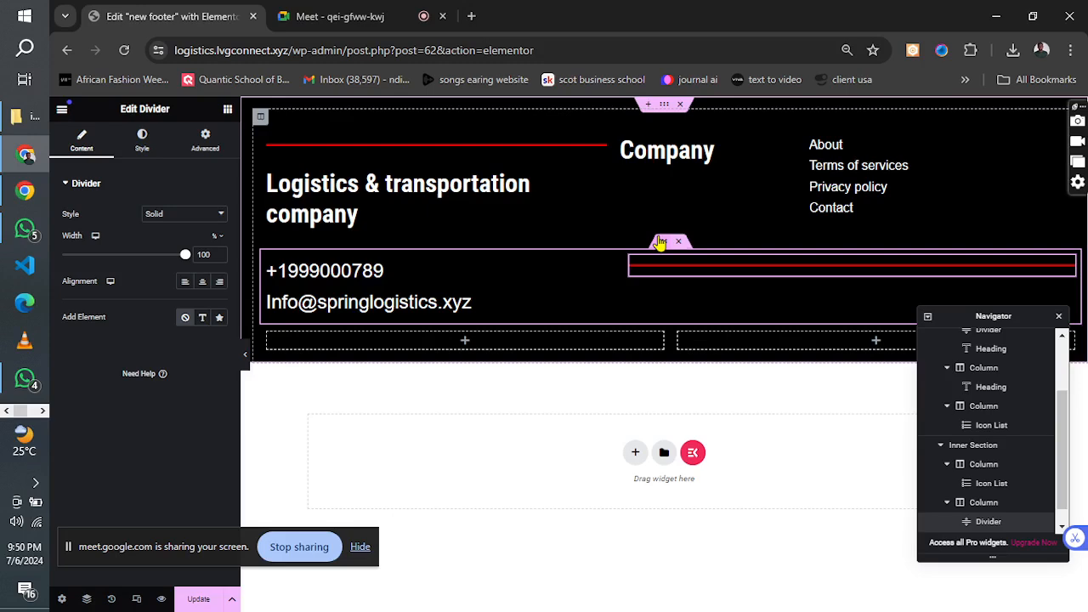
# Duplicate the contact details inner section, deleting the icon list from the upper row and the divider from the lower row.
pyautogui.rightClick(664, 244)
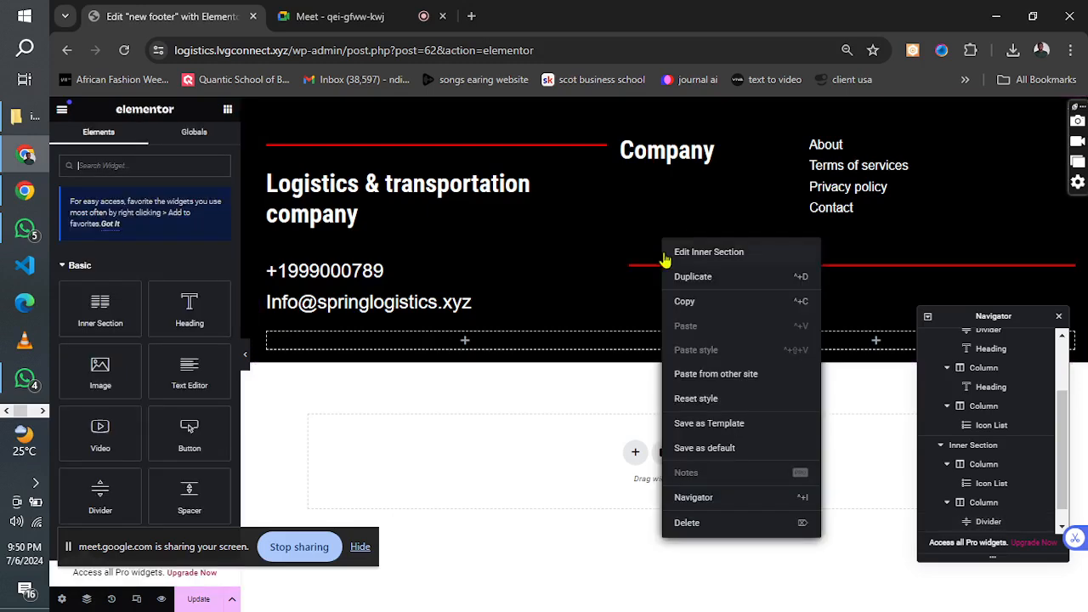
pyautogui.click(690, 277)
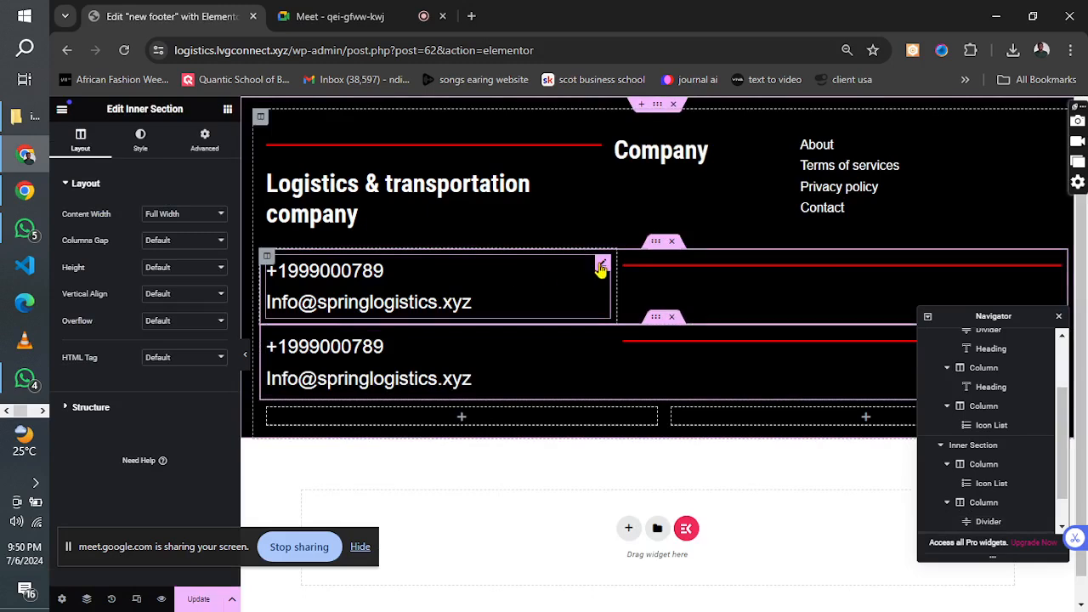
pyautogui.rightClick(601, 269)
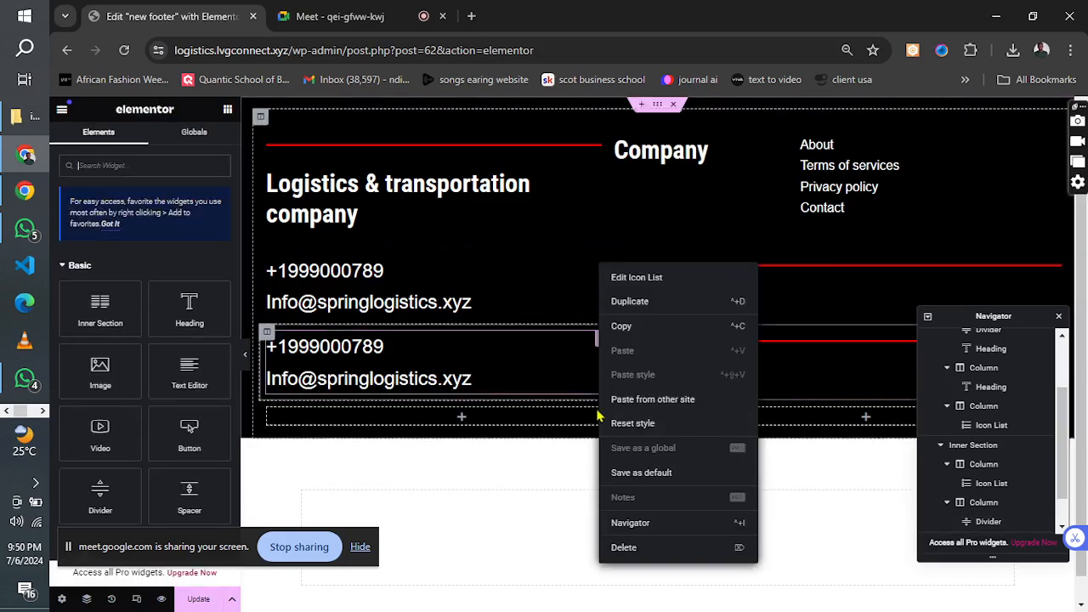
pyautogui.doubleClick(618, 547)
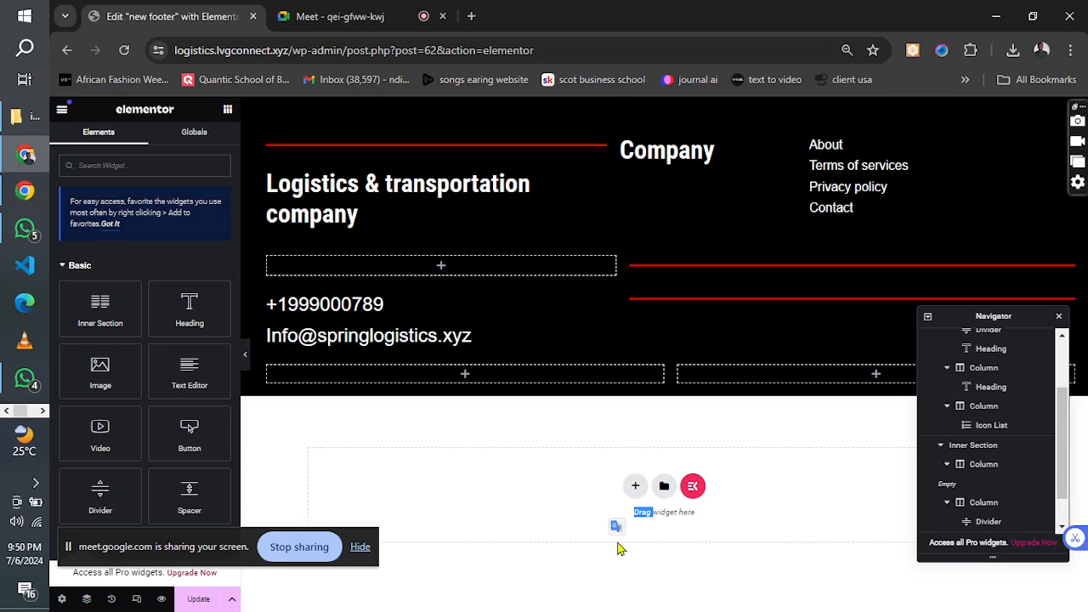
pyautogui.rightClick(742, 304)
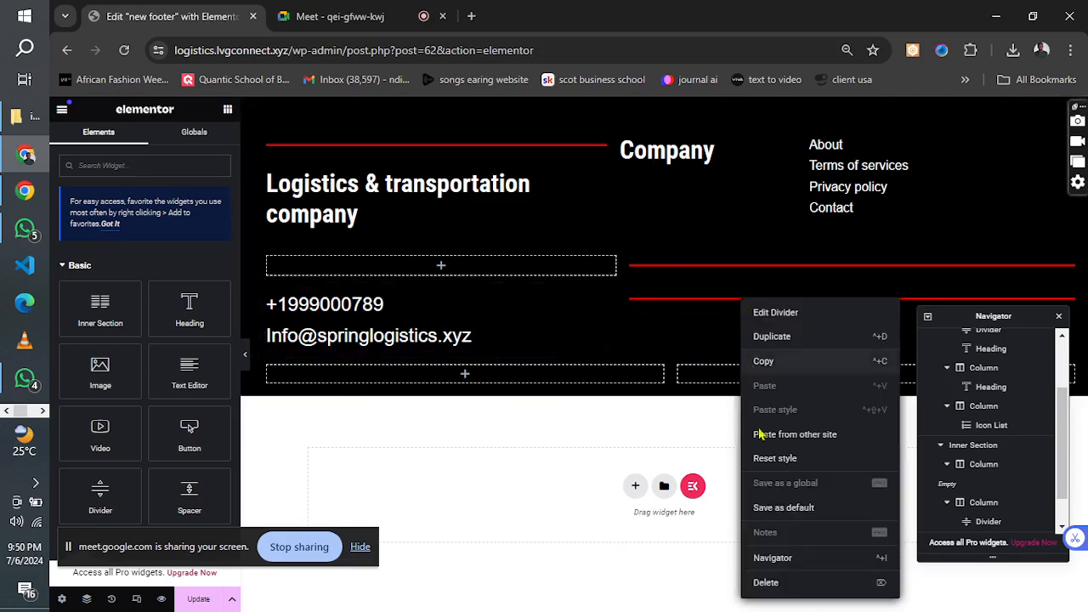
pyautogui.click(766, 584)
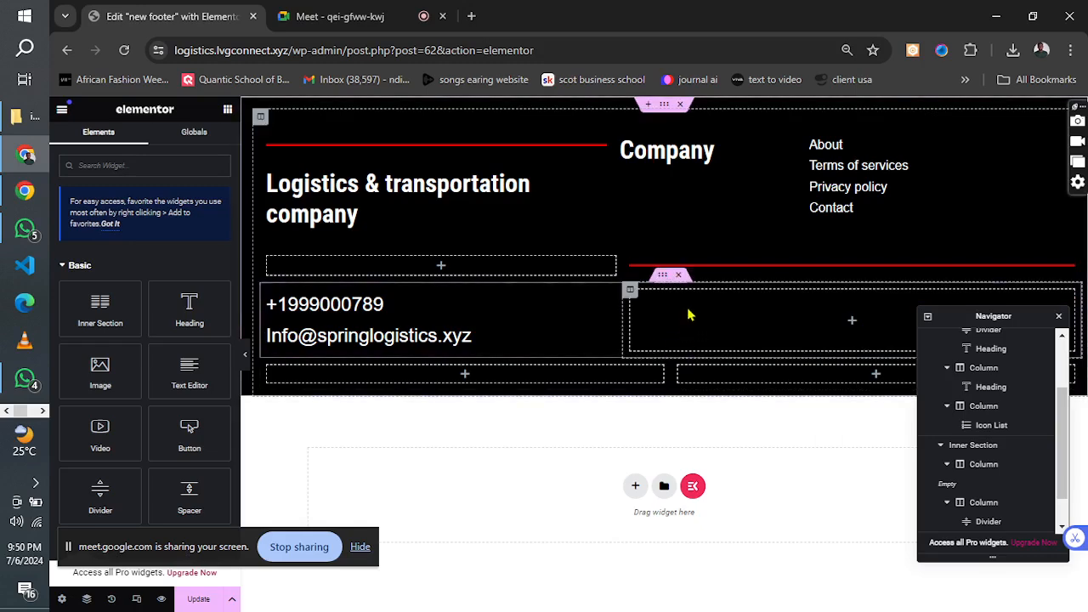
# Duplicate the empty column beside the contact details and resize the three columns to align with the row above, the last about 33% wide.
pyautogui.rightClick(635, 297)
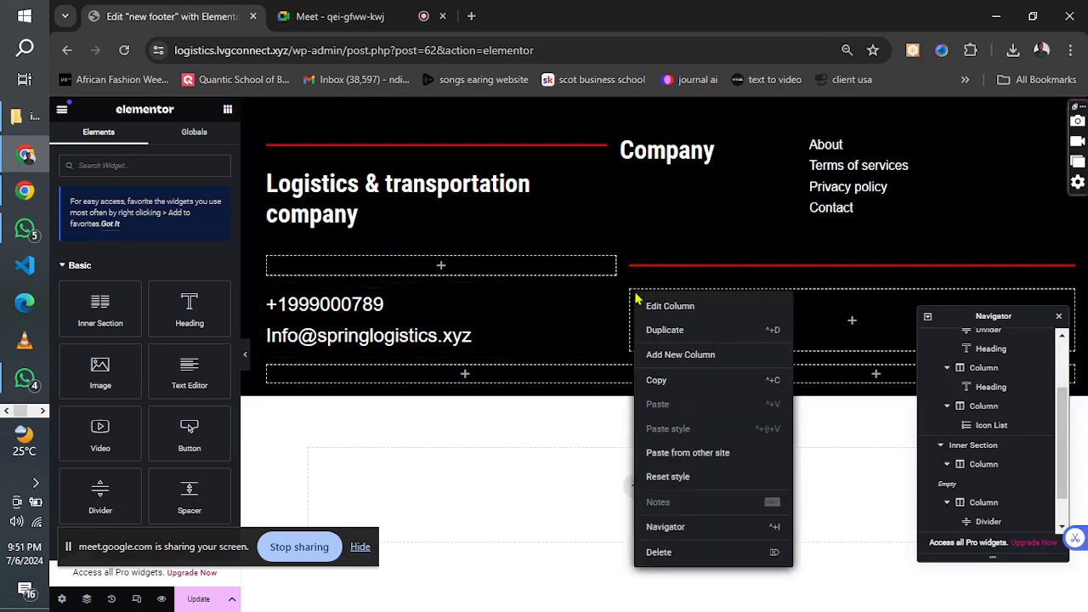
pyautogui.click(670, 332)
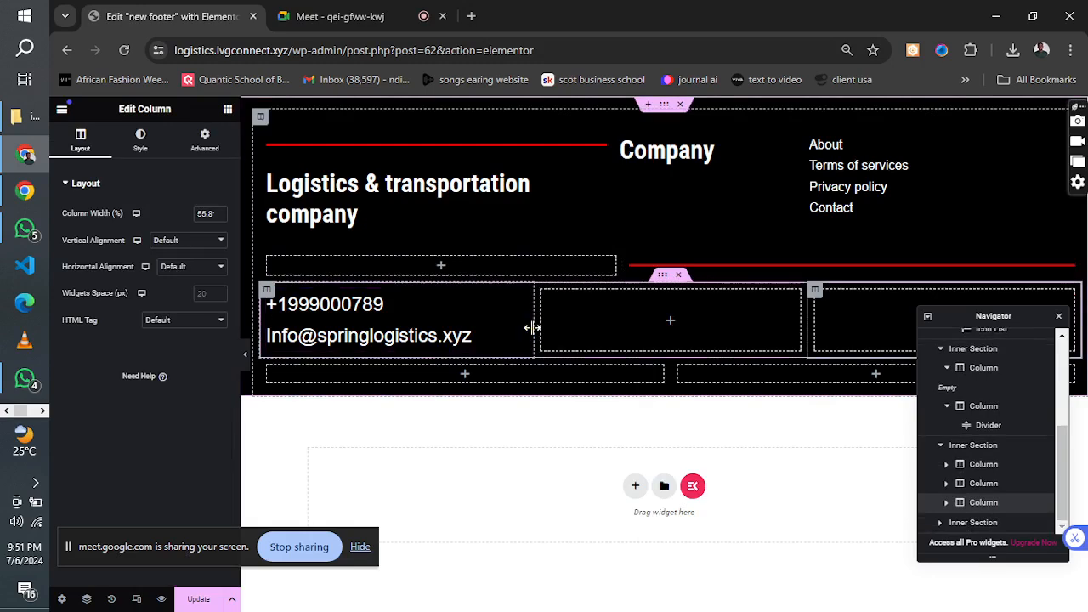
pyautogui.moveTo(533, 327); pyautogui.dragTo(616, 337)
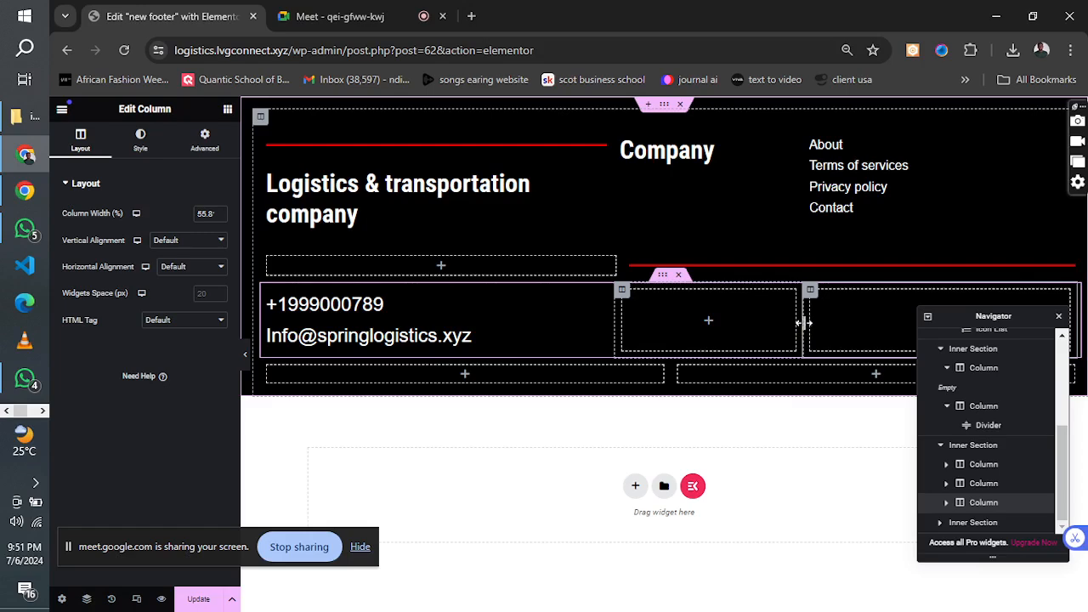
pyautogui.moveTo(804, 323); pyautogui.dragTo(807, 323)
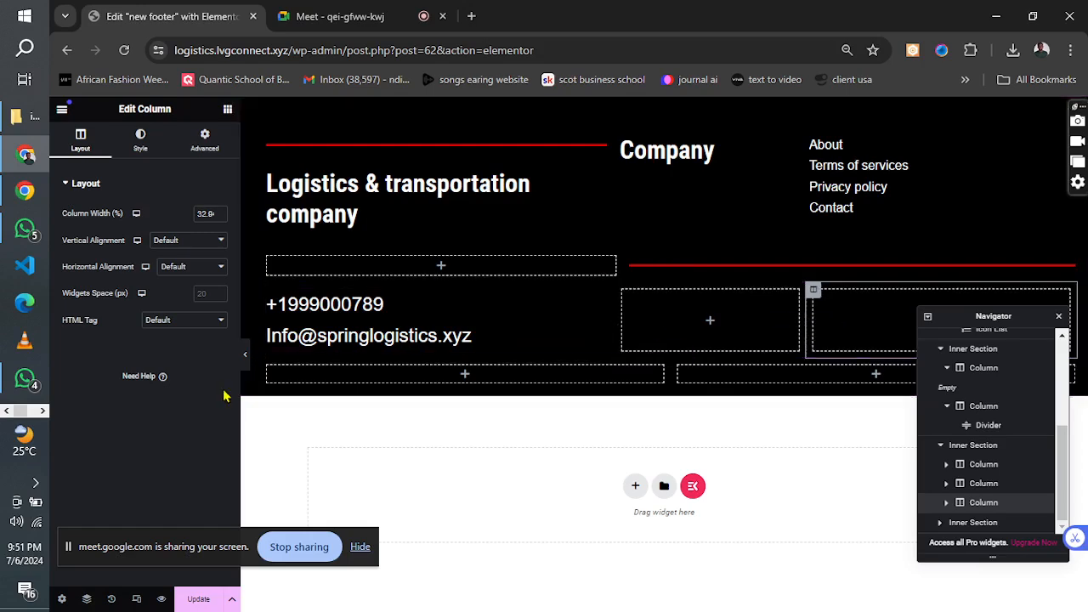
# Check the reference image's footer, and duplicate the Company heading into the middle column of the contact details row.
pyautogui.click(43, 412)
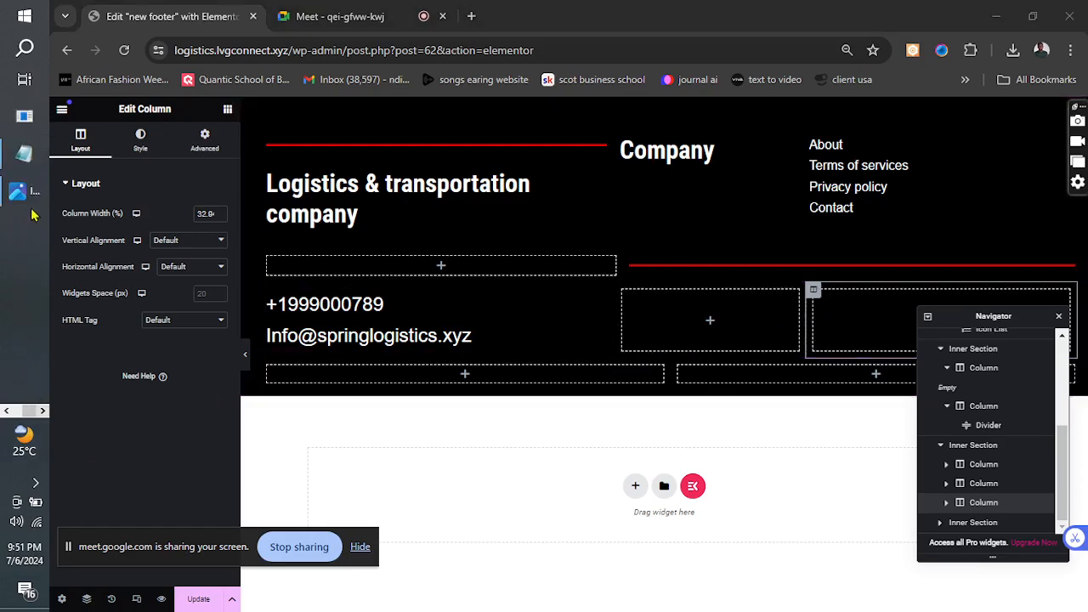
pyautogui.click(29, 194)
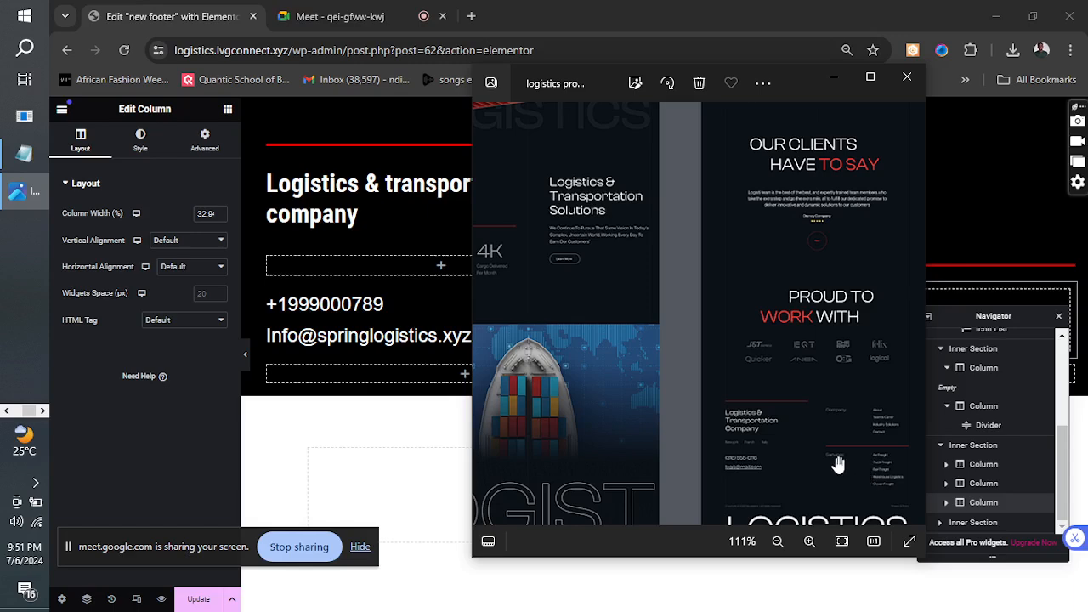
pyautogui.click(833, 81)
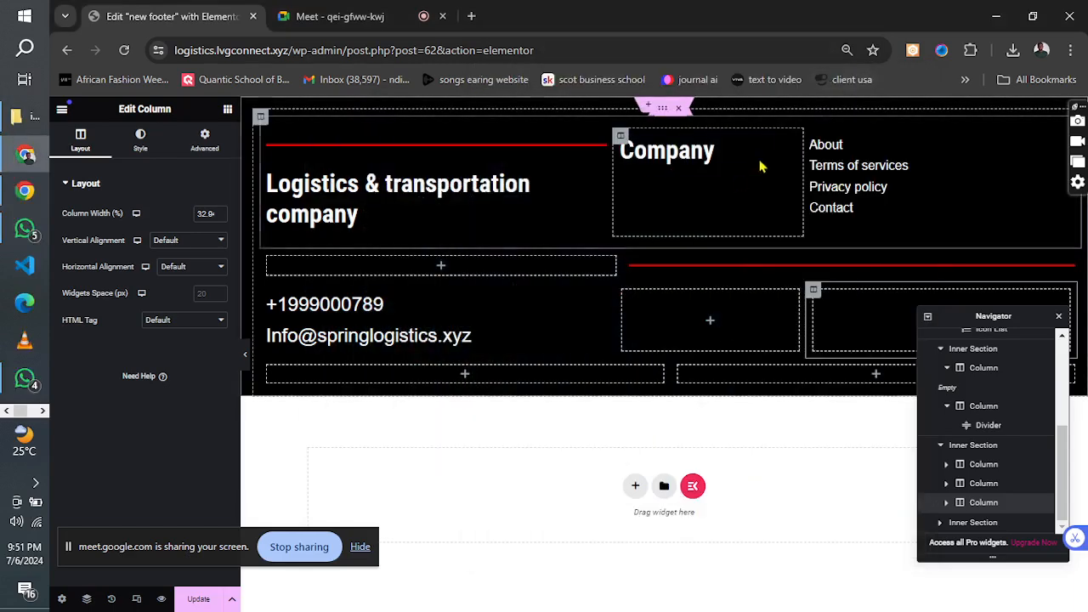
pyautogui.rightClick(788, 147)
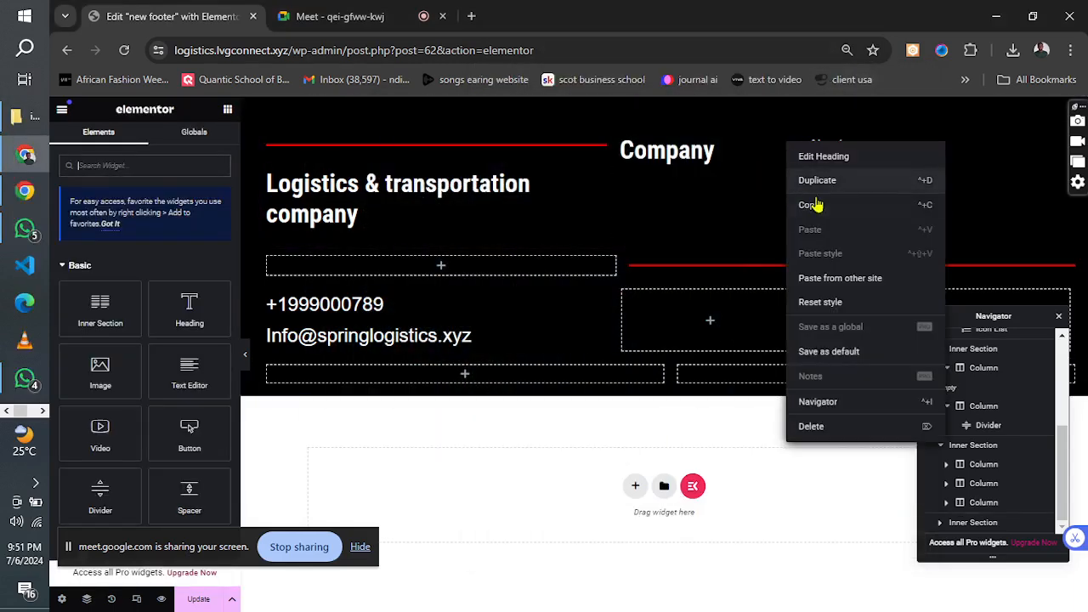
pyautogui.click(817, 180)
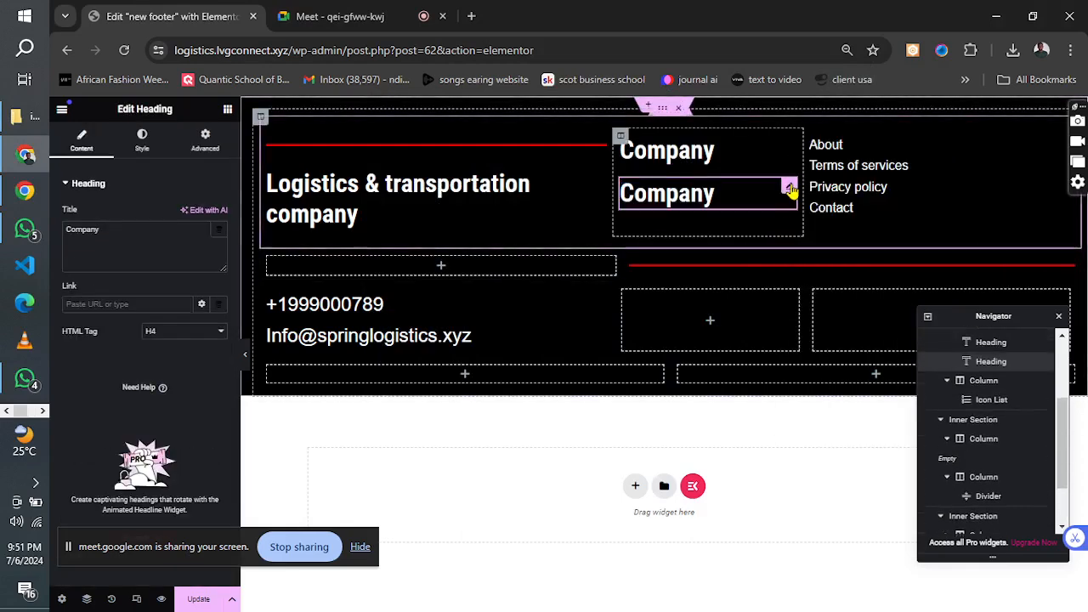
pyautogui.moveTo(789, 185); pyautogui.dragTo(709, 302)
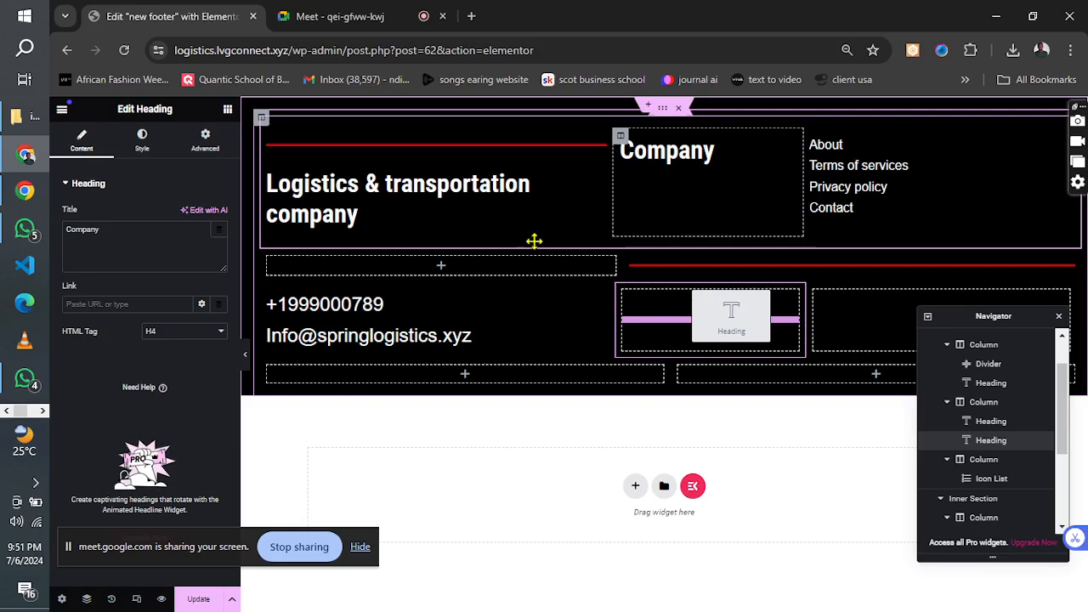
# Change the copied heading's title to Services, update the footer and close the Navigator.
pyautogui.moveTo(110, 234); pyautogui.dragTo(59, 244)
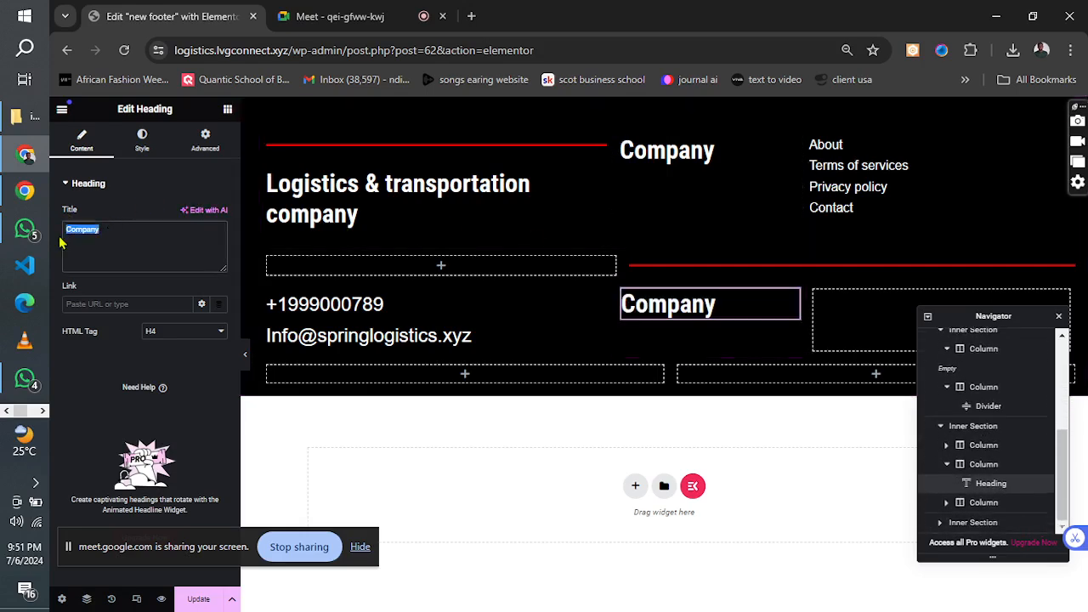
pyautogui.write('s')
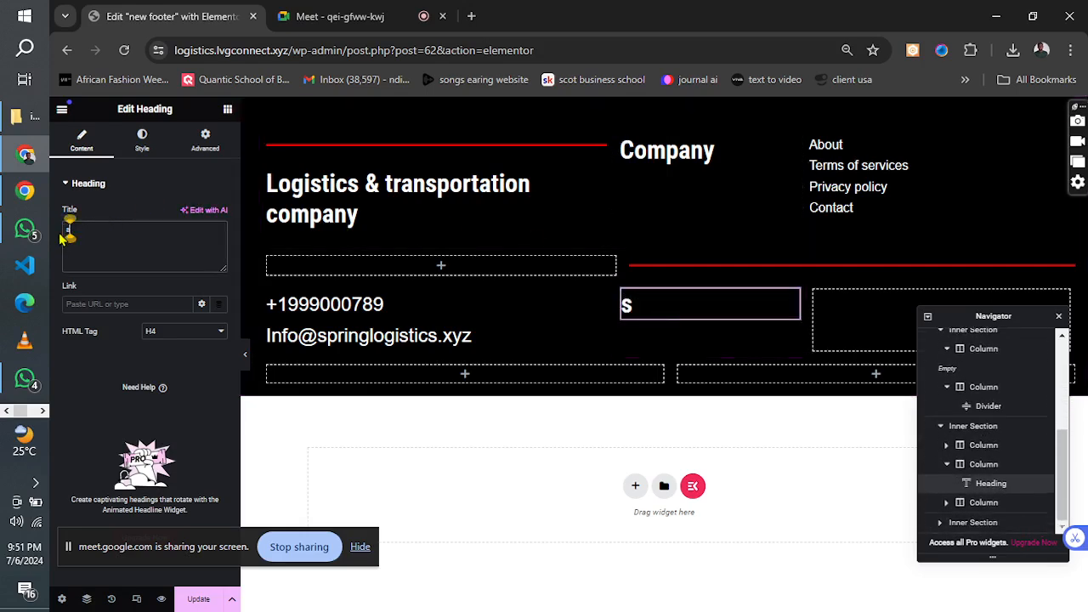
pyautogui.press('BackSpace')
pyautogui.write('Services')
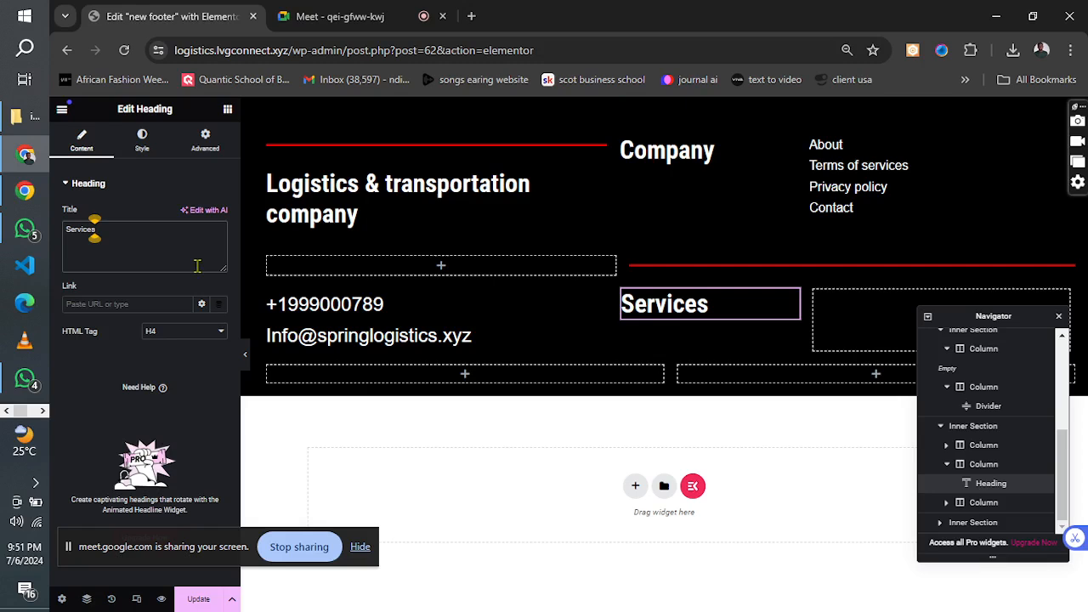
pyautogui.click(196, 601)
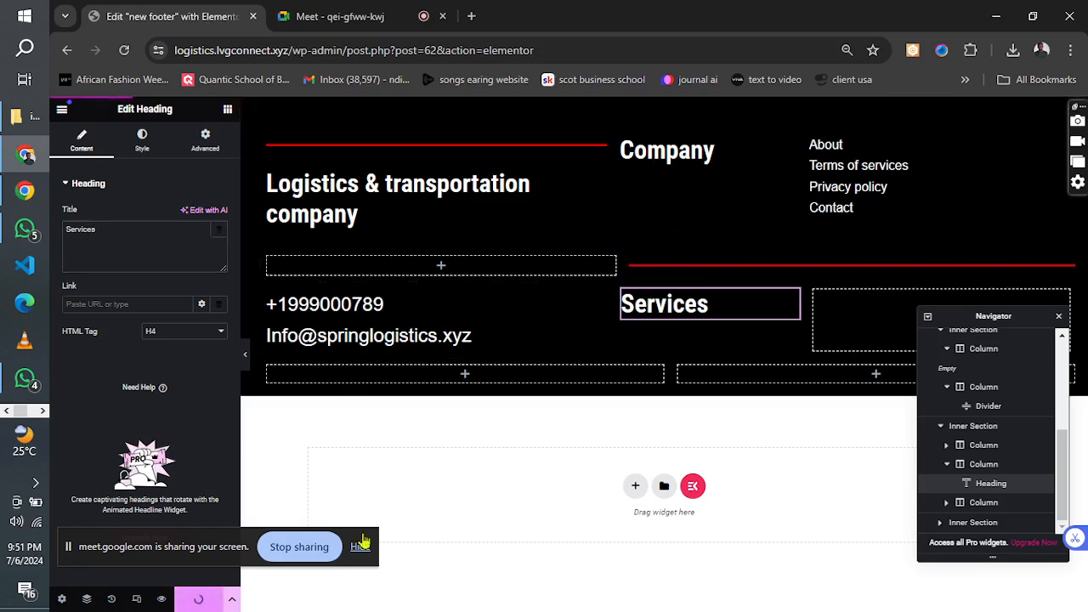
pyautogui.click(1059, 318)
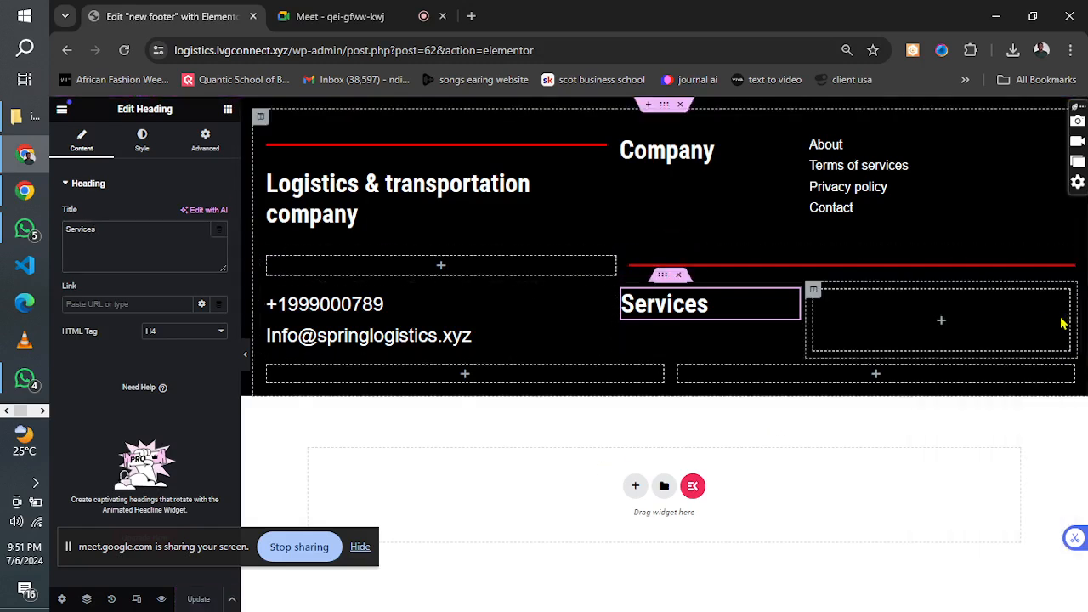
# Check the links beside the Services heading in the reference image's footer, and return to the footer editor.
pyautogui.click(39, 410)
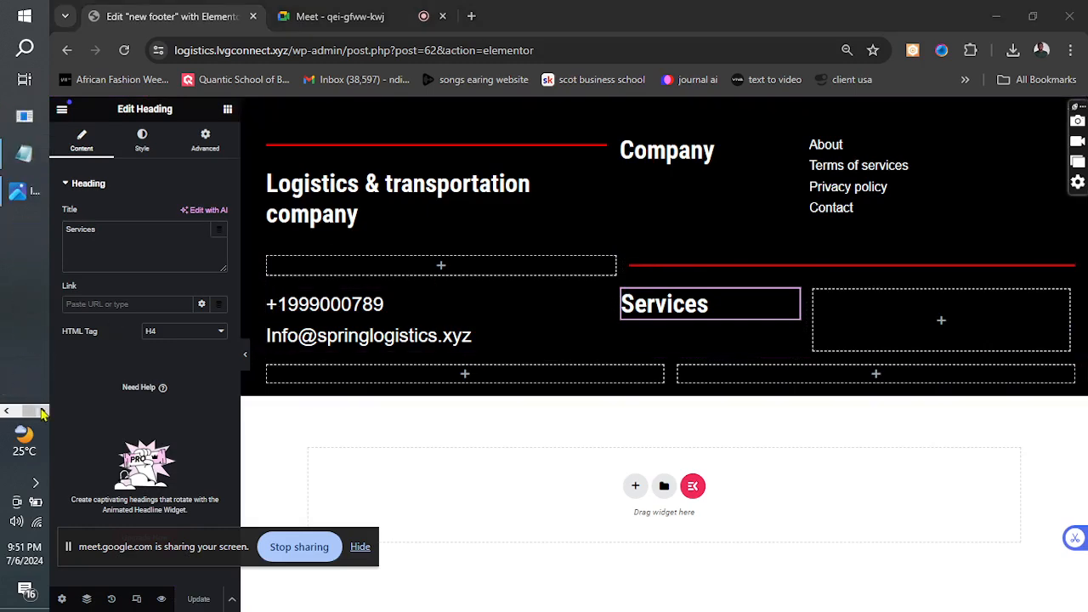
pyautogui.click(30, 187)
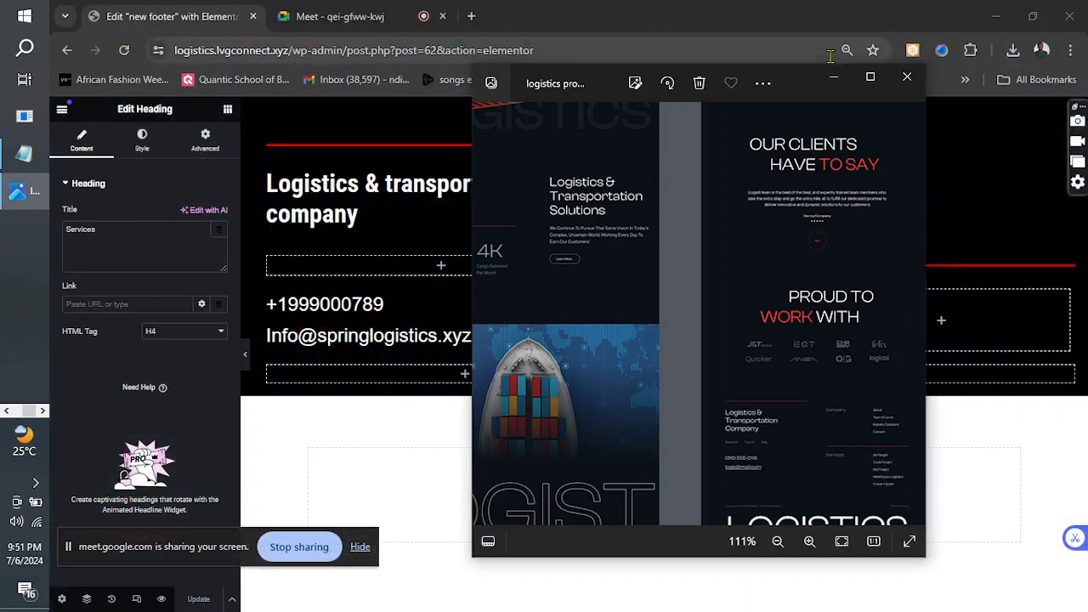
pyautogui.click(833, 77)
pyautogui.click(842, 79)
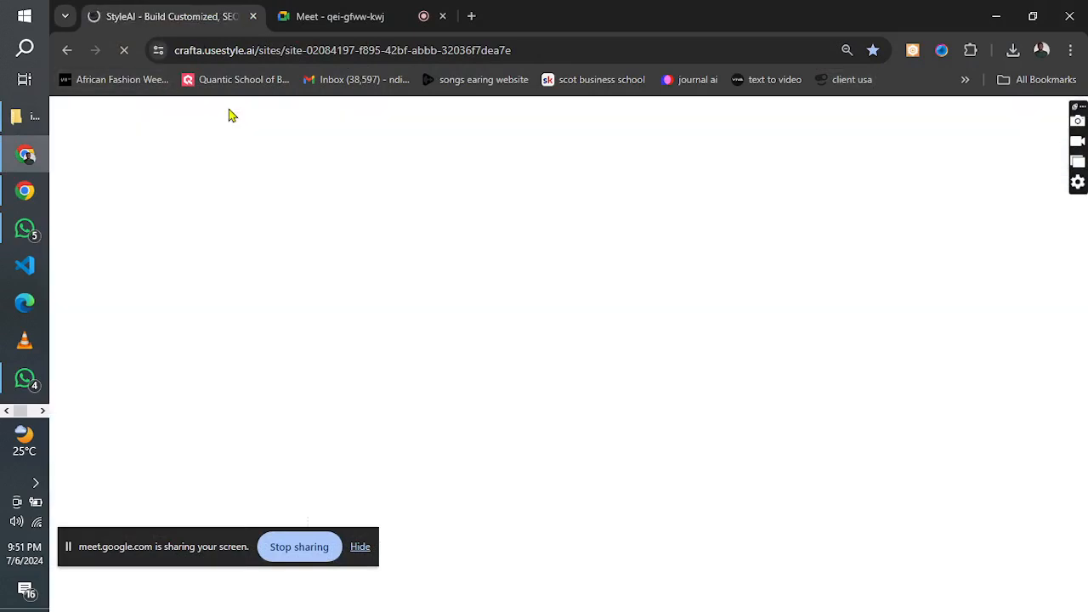
pyautogui.click(68, 51)
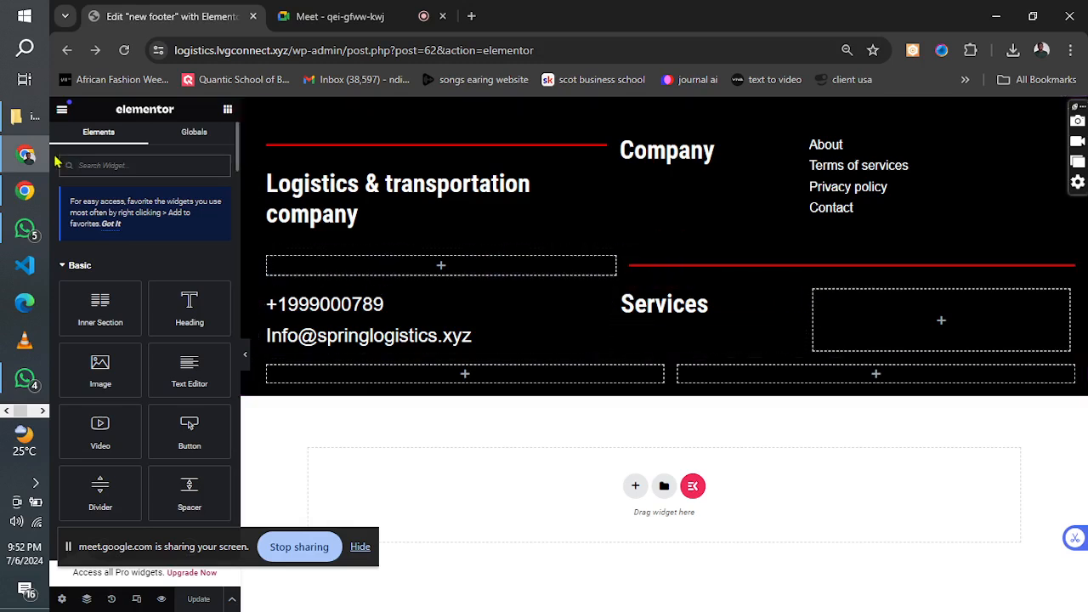
# Find the Navigation Menu widget and add it to the empty column beside the Services heading.
pyautogui.click(89, 166)
pyautogui.write('site')
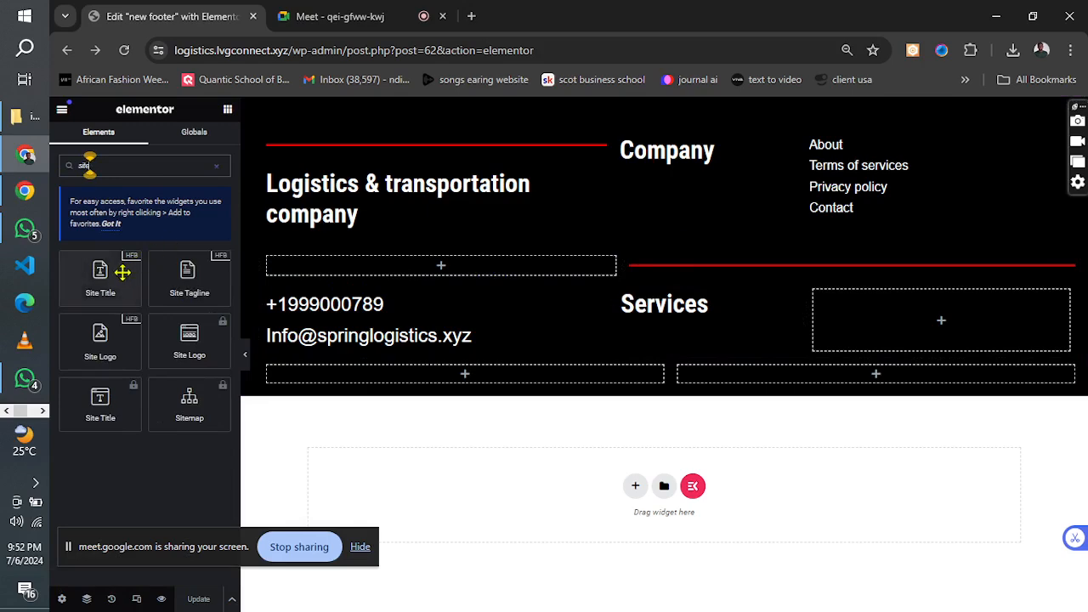
pyautogui.write(' me')
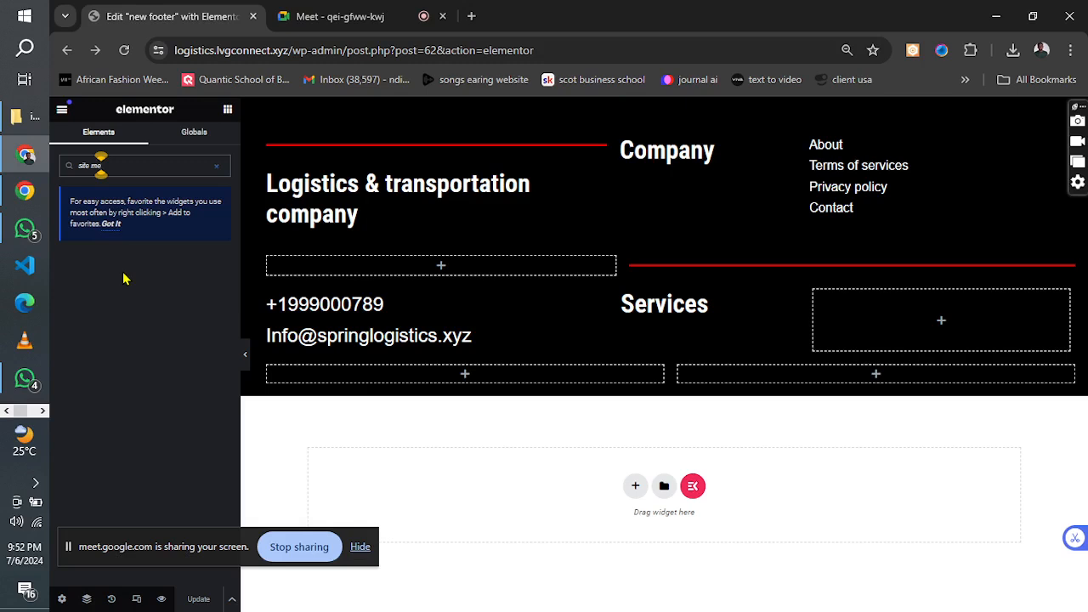
pyautogui.press('BackSpace')
pyautogui.press('BackSpace')
pyautogui.press('BackSpace')
pyautogui.press('BackSpace')
pyautogui.press('BackSpace')
pyautogui.press('BackSpace')
pyautogui.press('BackSpace')
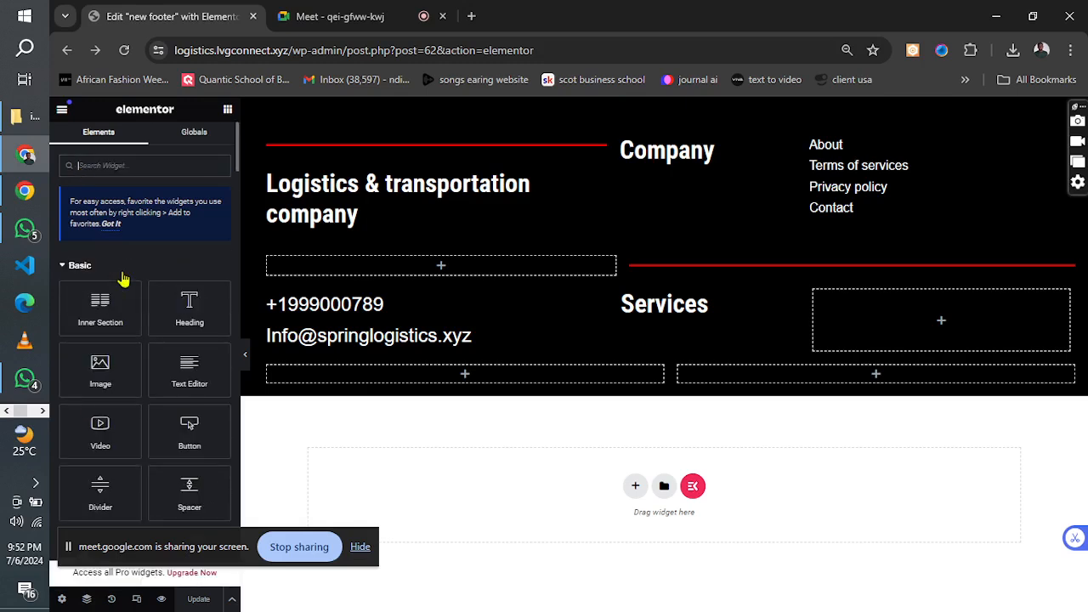
pyautogui.write('na')
pyautogui.moveTo(124, 280); pyautogui.dragTo(880, 315)
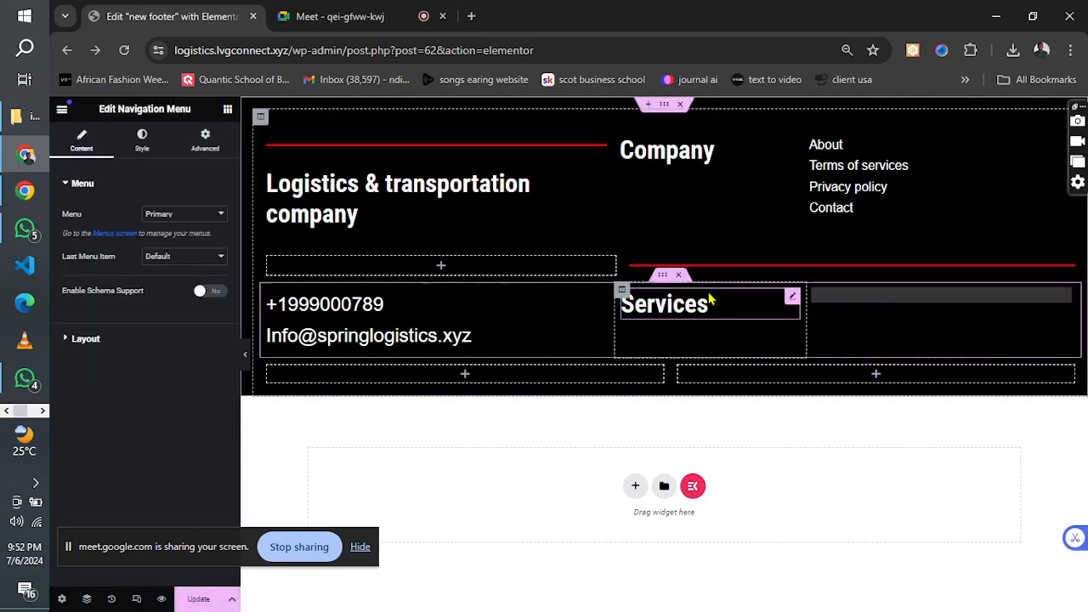
# Set the new navigation menu's layout to Vertical.
pyautogui.click(178, 272)
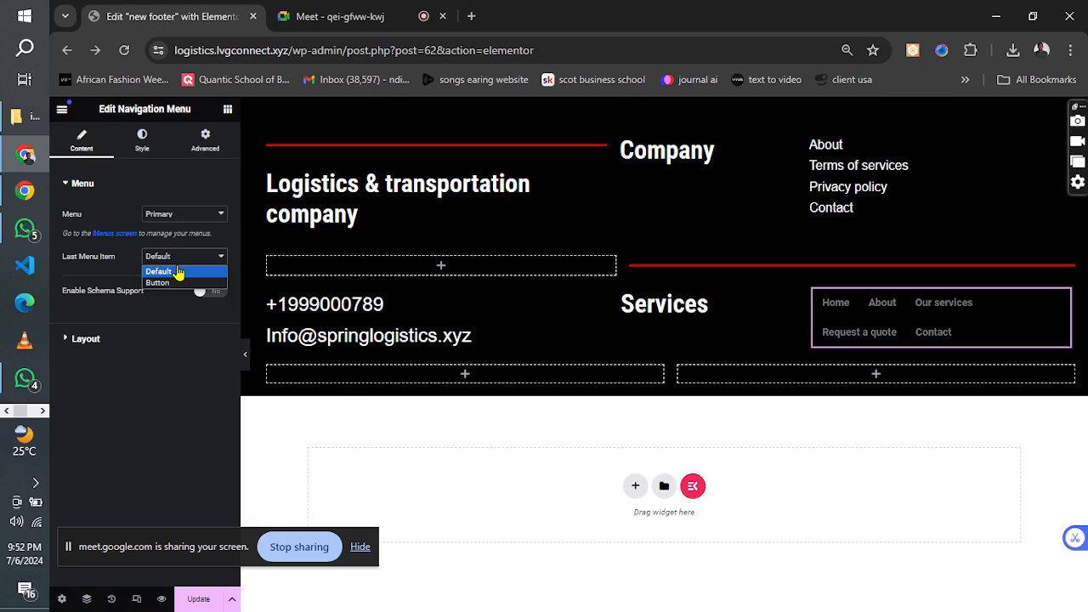
pyautogui.click(98, 195)
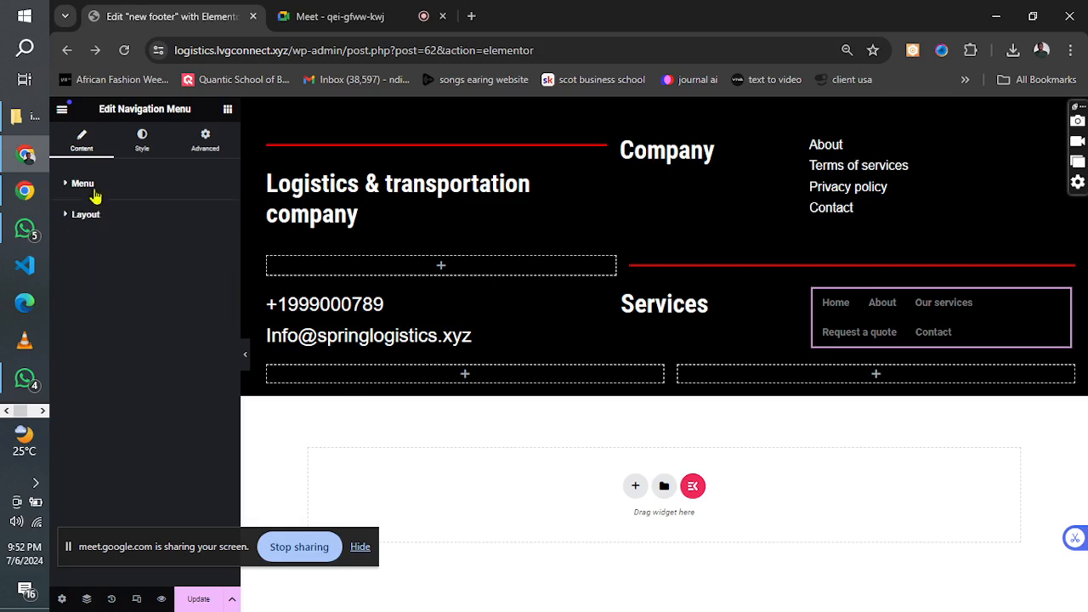
pyautogui.click(110, 216)
pyautogui.click(174, 245)
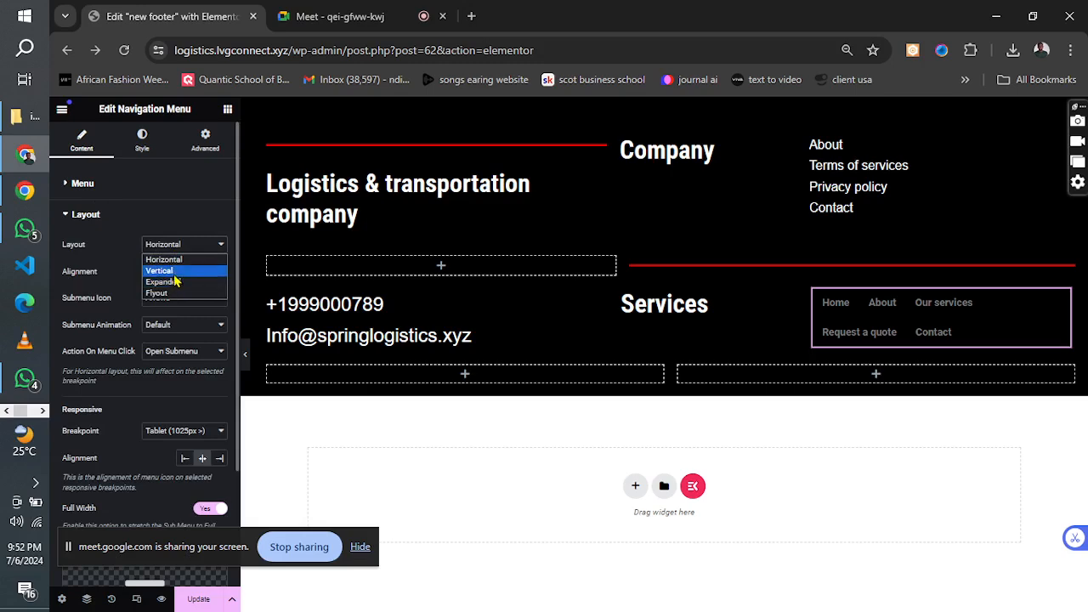
pyautogui.click(174, 272)
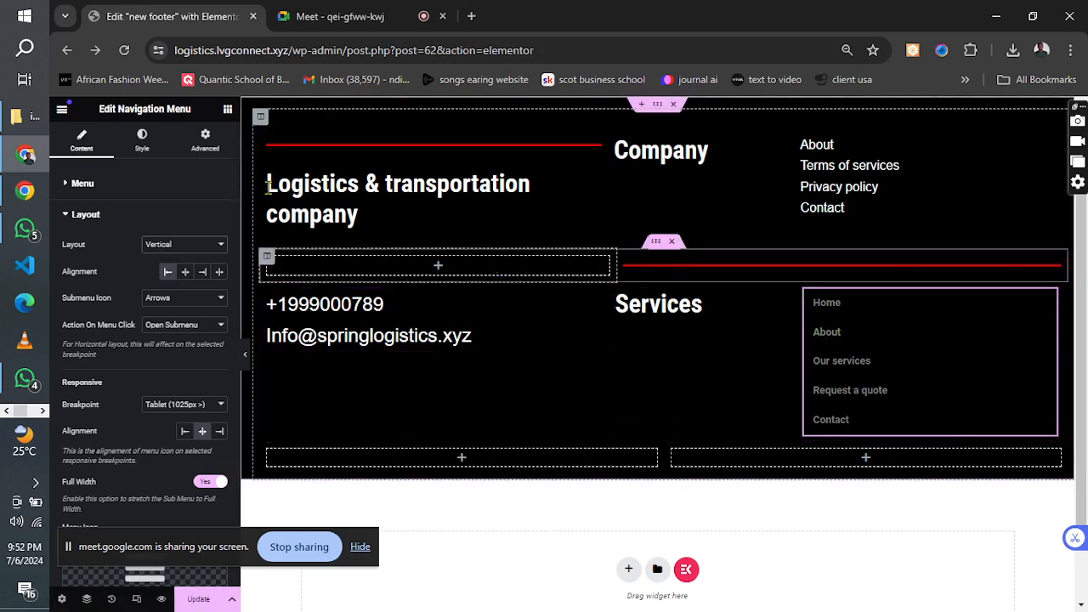
pyautogui.click(89, 215)
# Set the navigation menu's font family to Helvetica and its text color to white (#FFFFFF).
pyautogui.click(142, 140)
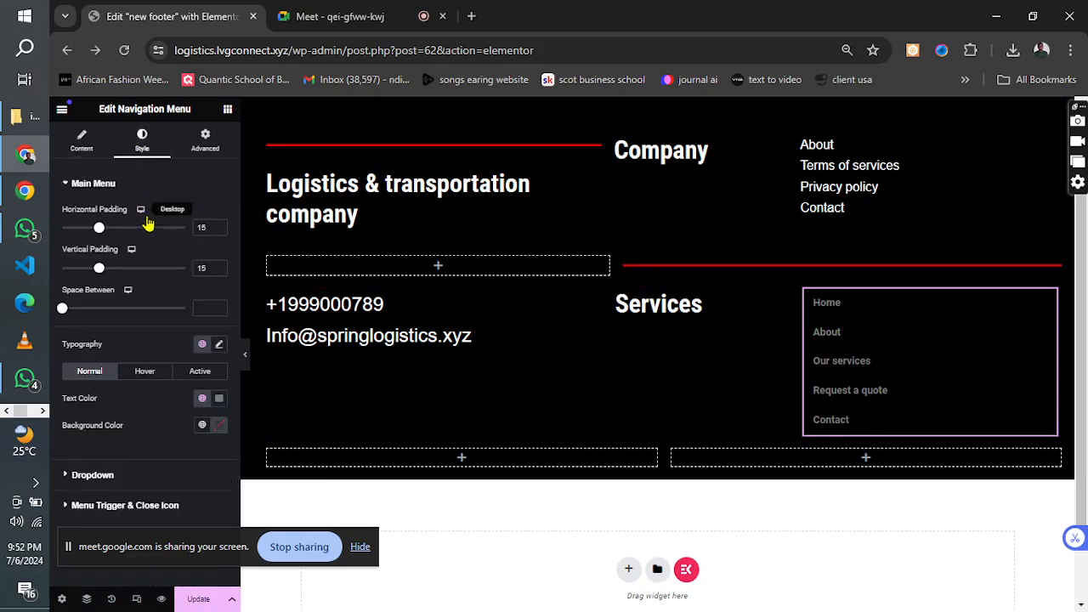
pyautogui.click(219, 345)
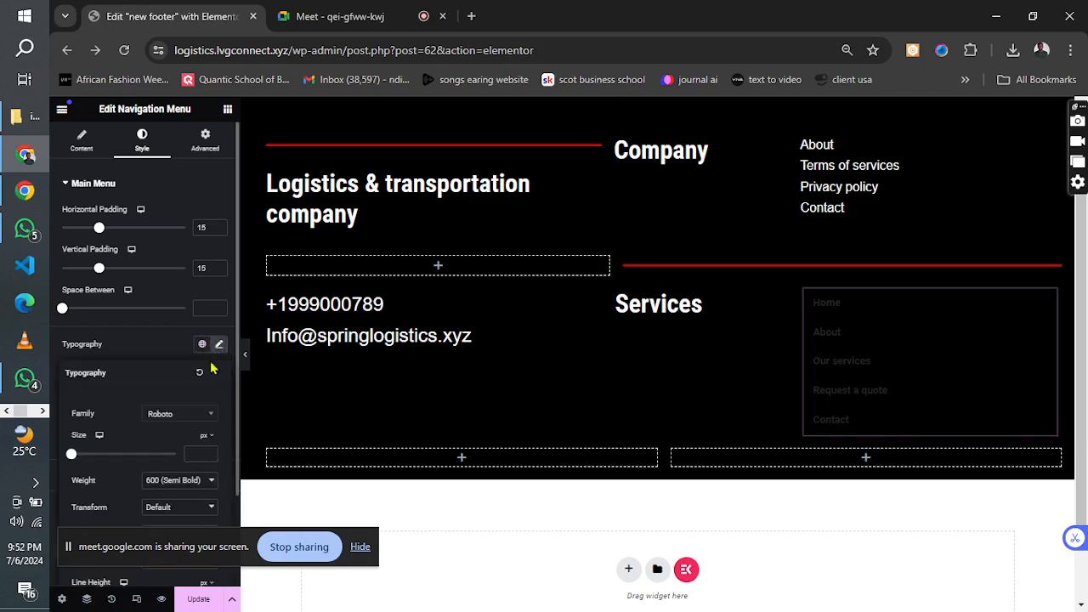
pyautogui.click(176, 416)
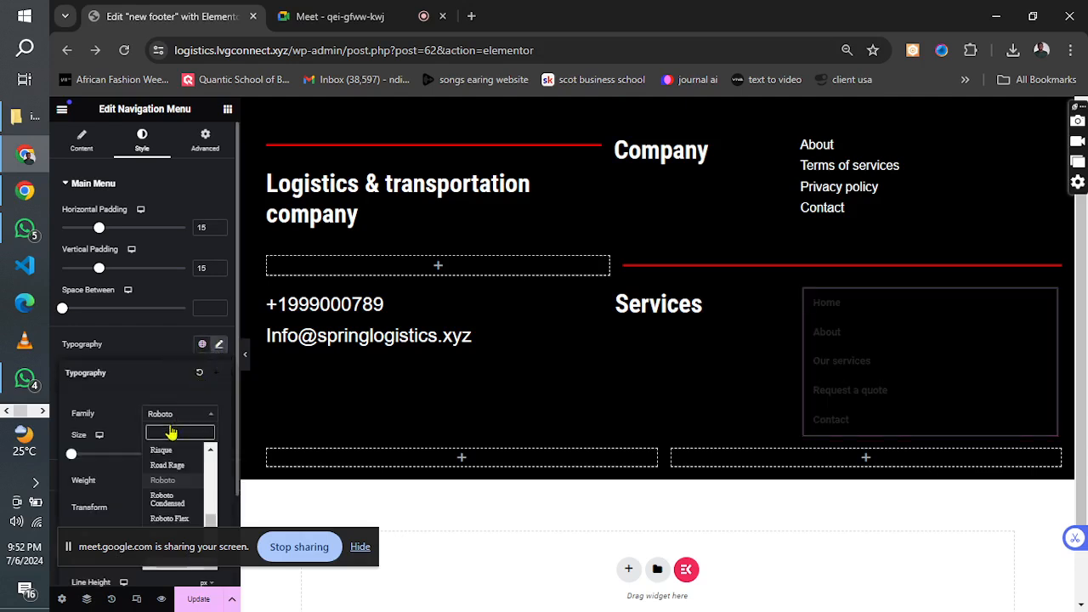
pyautogui.write('helv')
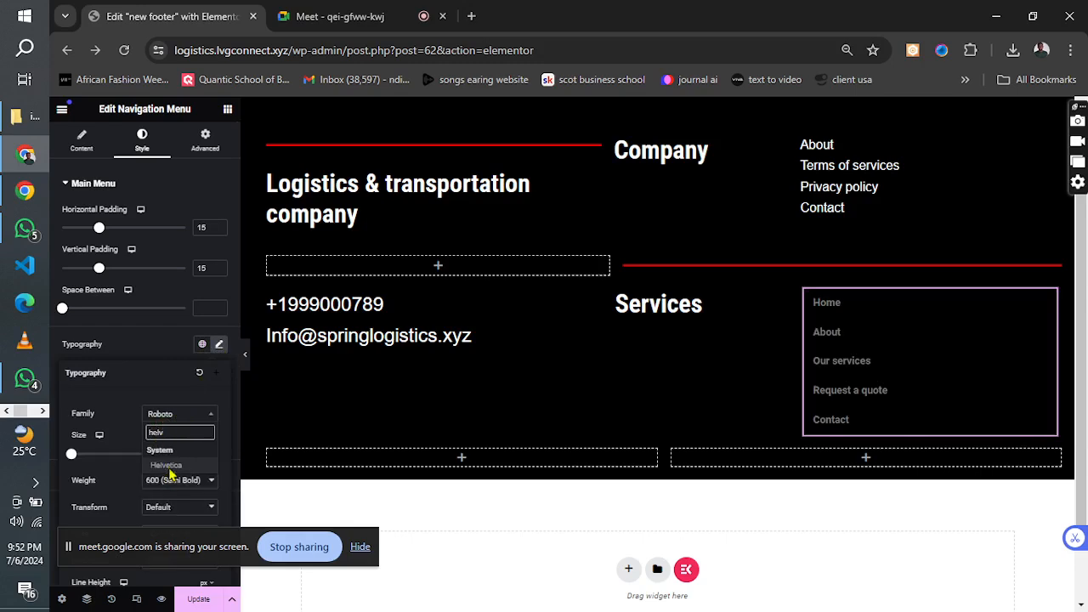
pyautogui.click(167, 466)
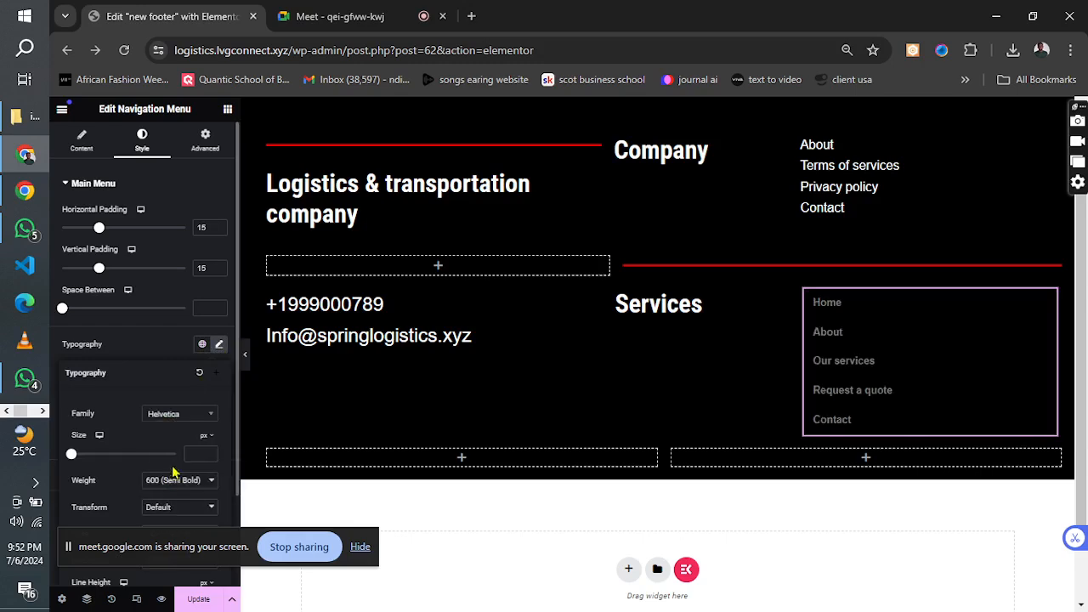
pyautogui.click(160, 347)
pyautogui.click(219, 398)
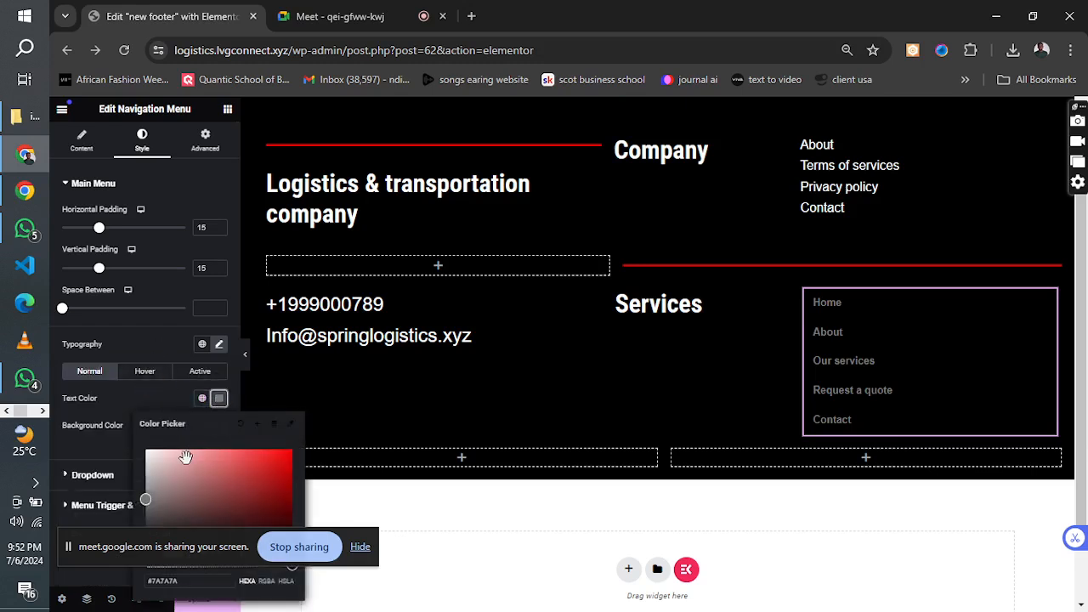
pyautogui.click(154, 393)
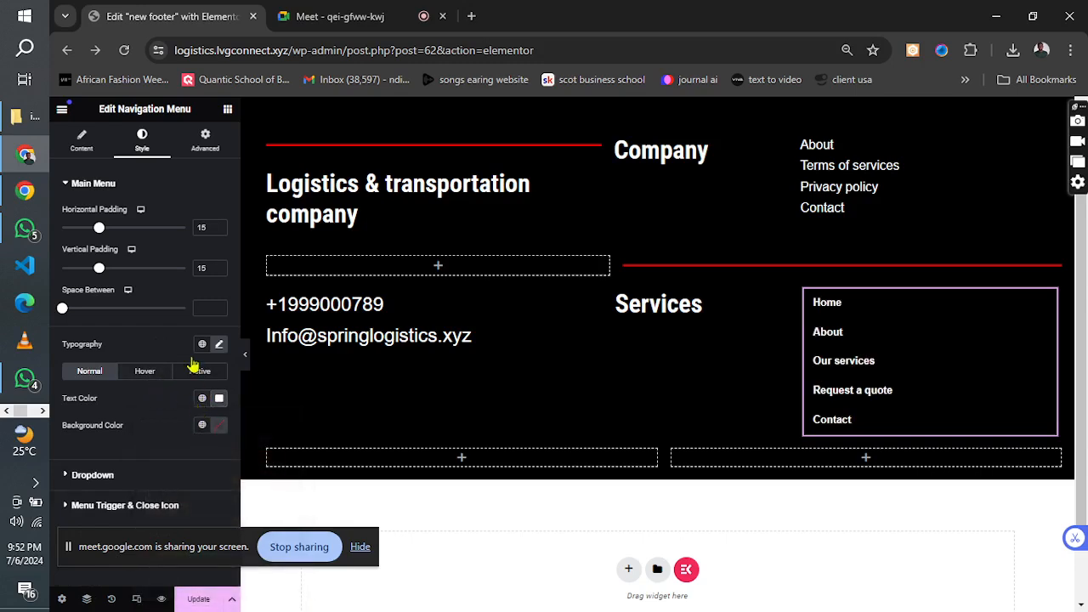
# Set the navigation menu's text size to 20 px.
pyautogui.click(217, 344)
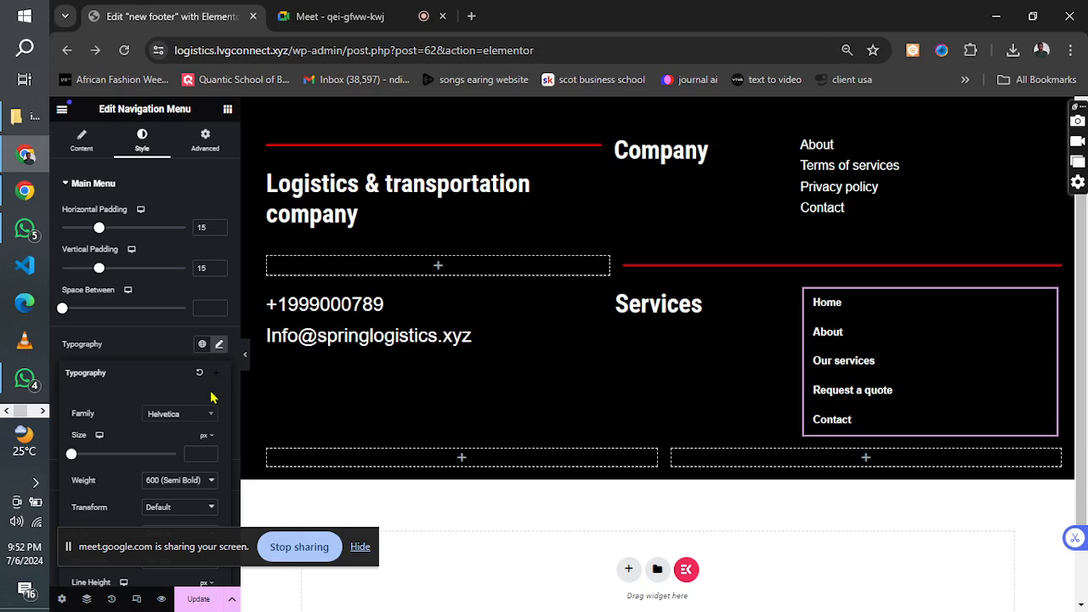
pyautogui.click(193, 454)
pyautogui.write('20')
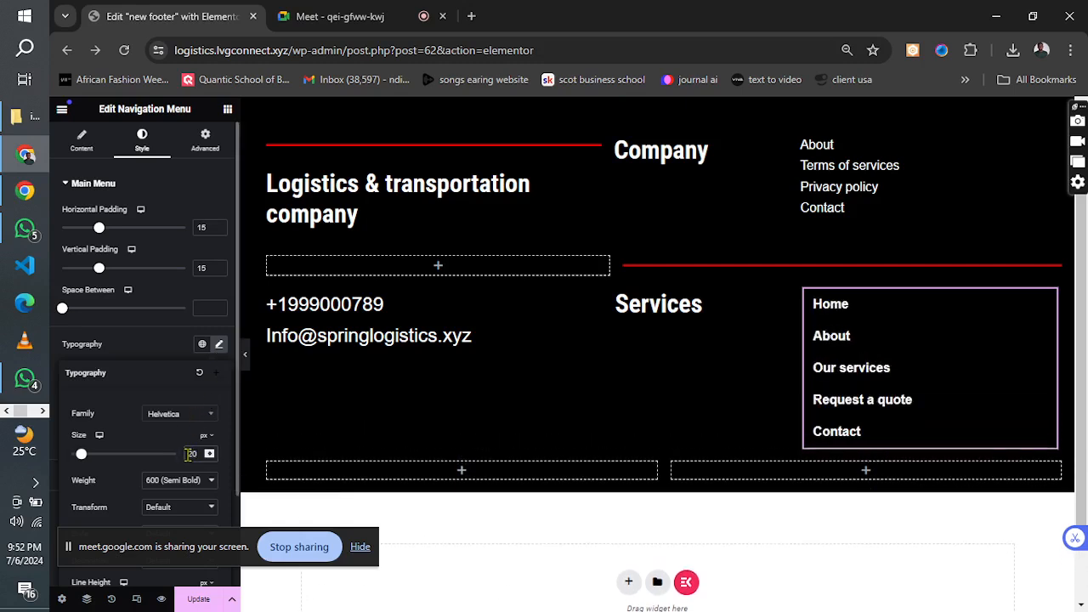
# Check the typography of the Company link list, set the navigation menu's font weight to 400 (Normal) and update the footer.
pyautogui.click(840, 186)
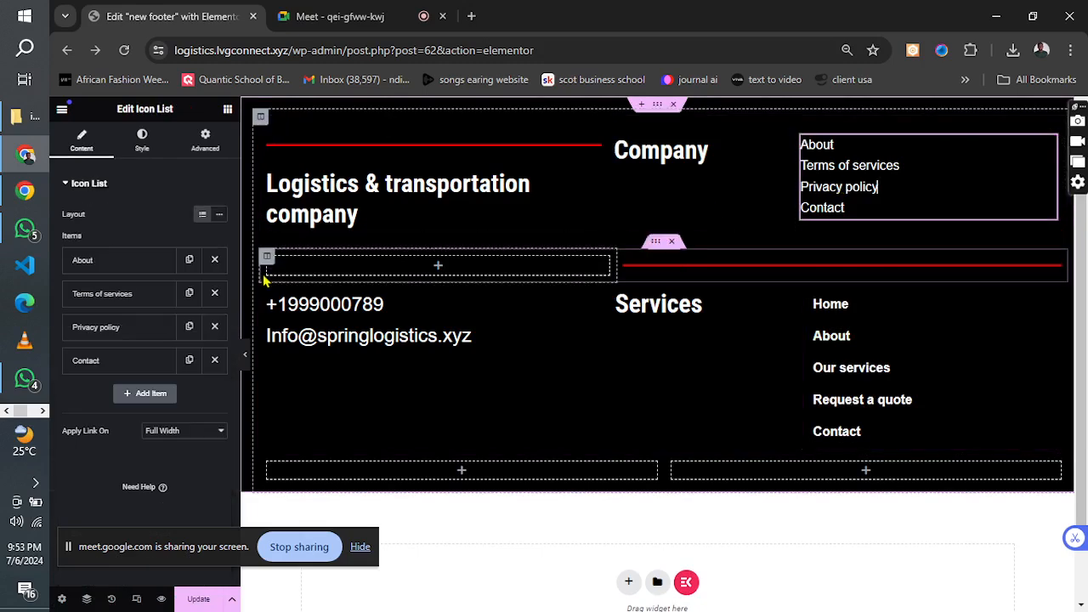
pyautogui.click(142, 141)
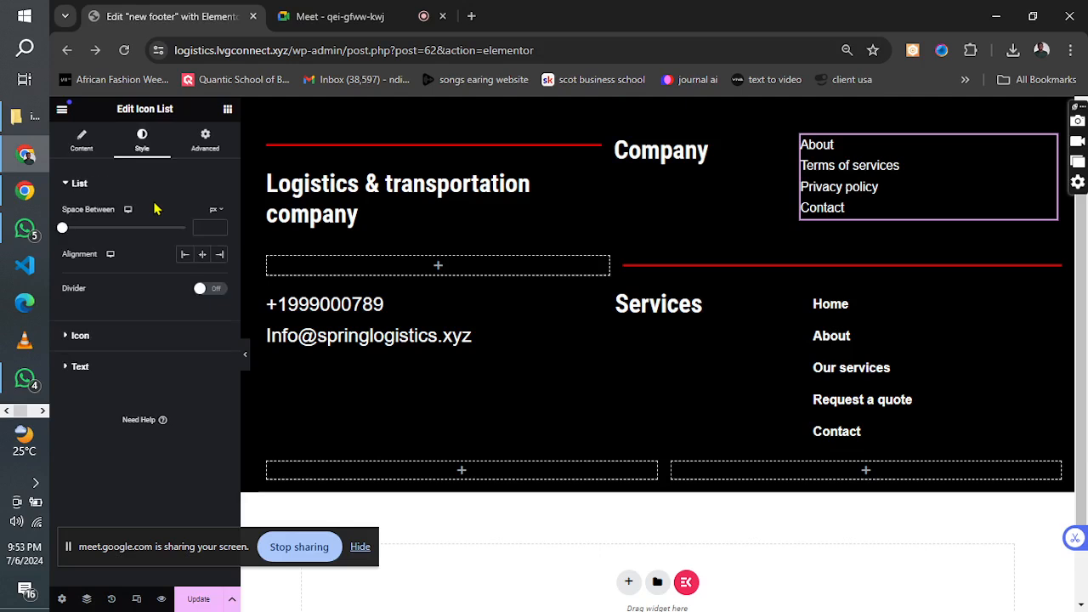
pyautogui.click(95, 370)
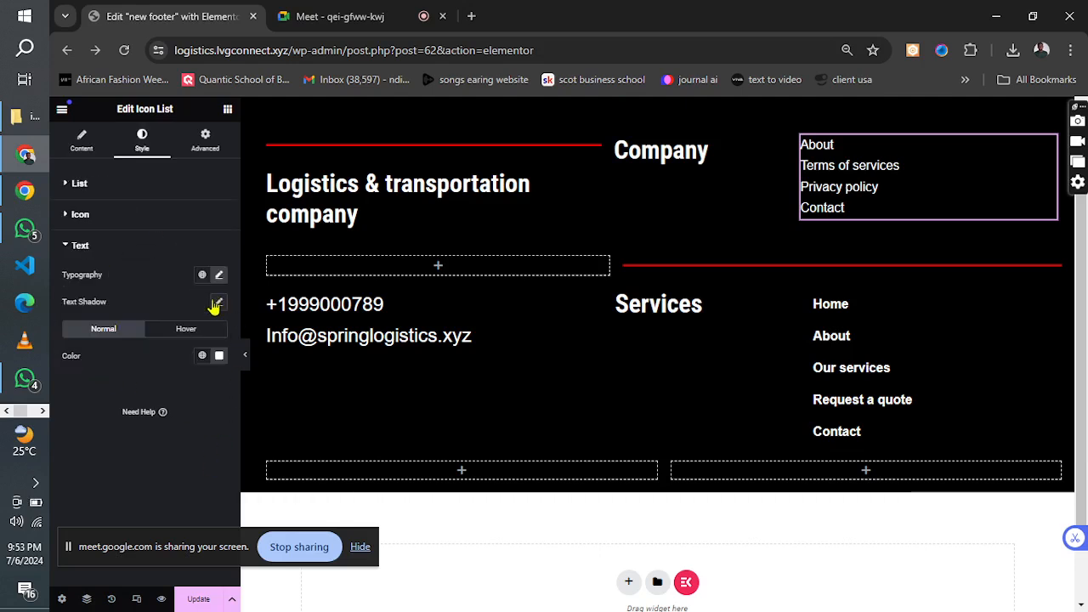
pyautogui.click(219, 275)
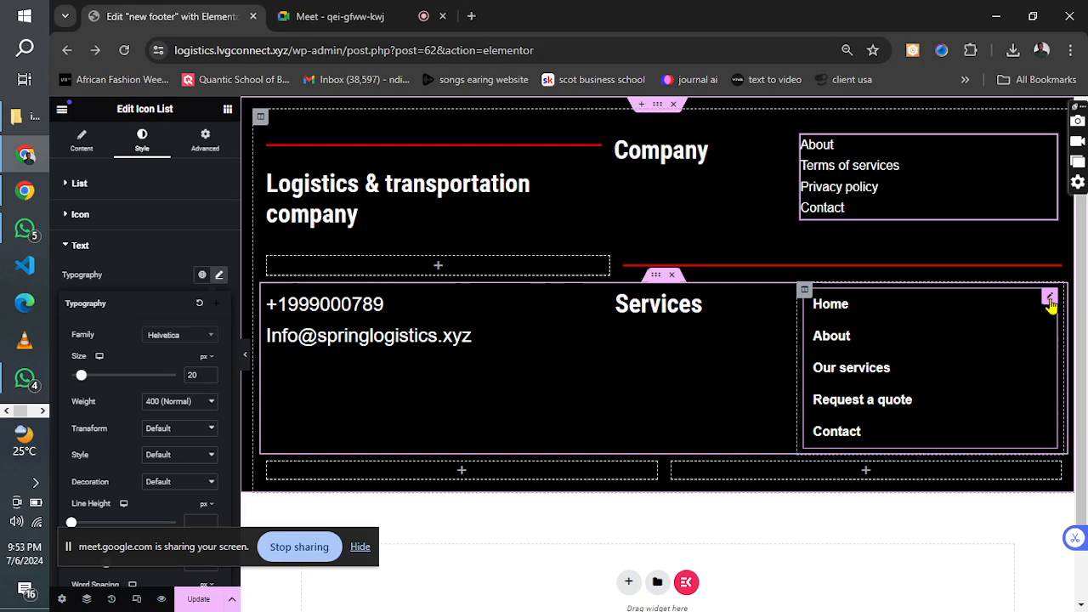
pyautogui.click(1051, 300)
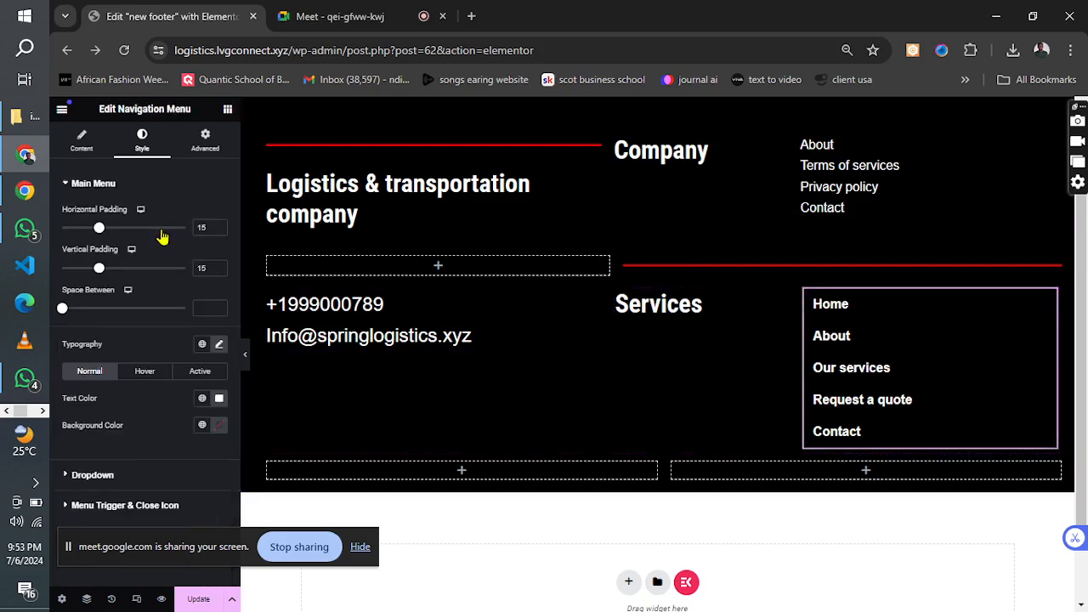
pyautogui.click(219, 346)
pyautogui.click(188, 483)
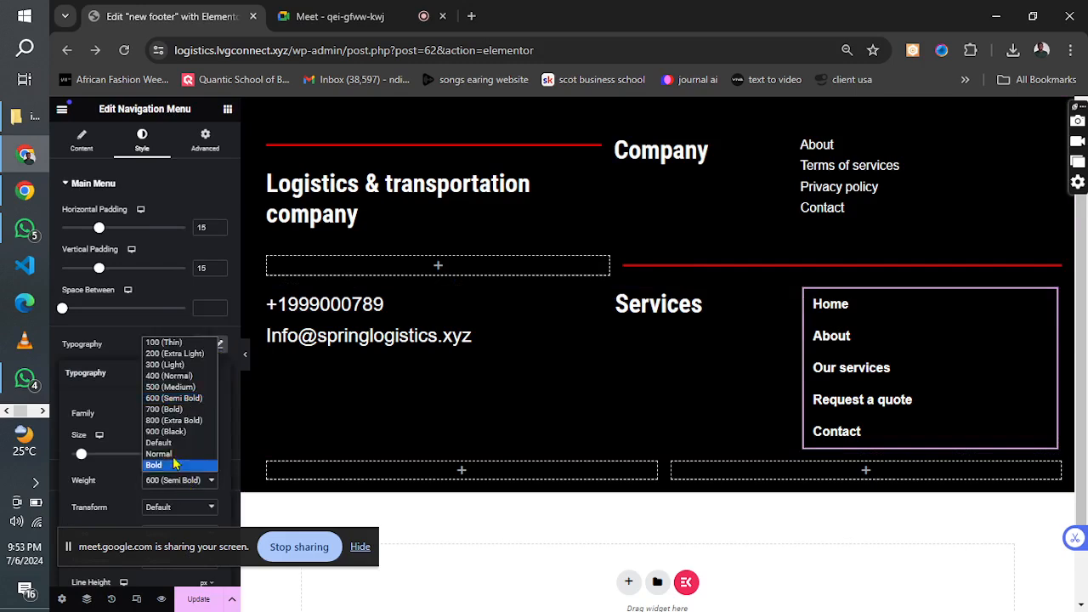
pyautogui.click(182, 383)
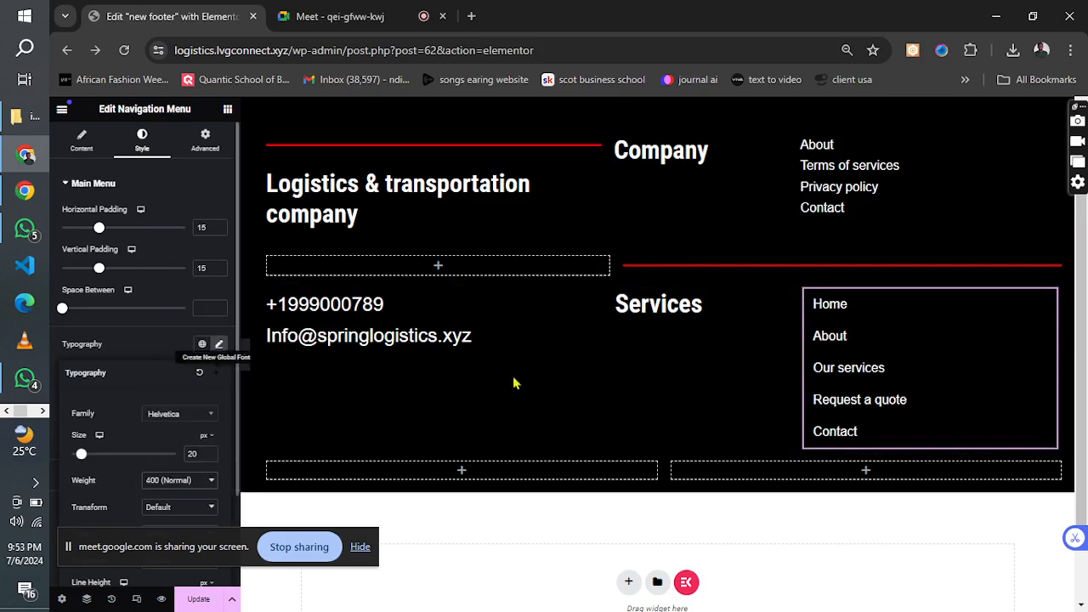
pyautogui.click(195, 599)
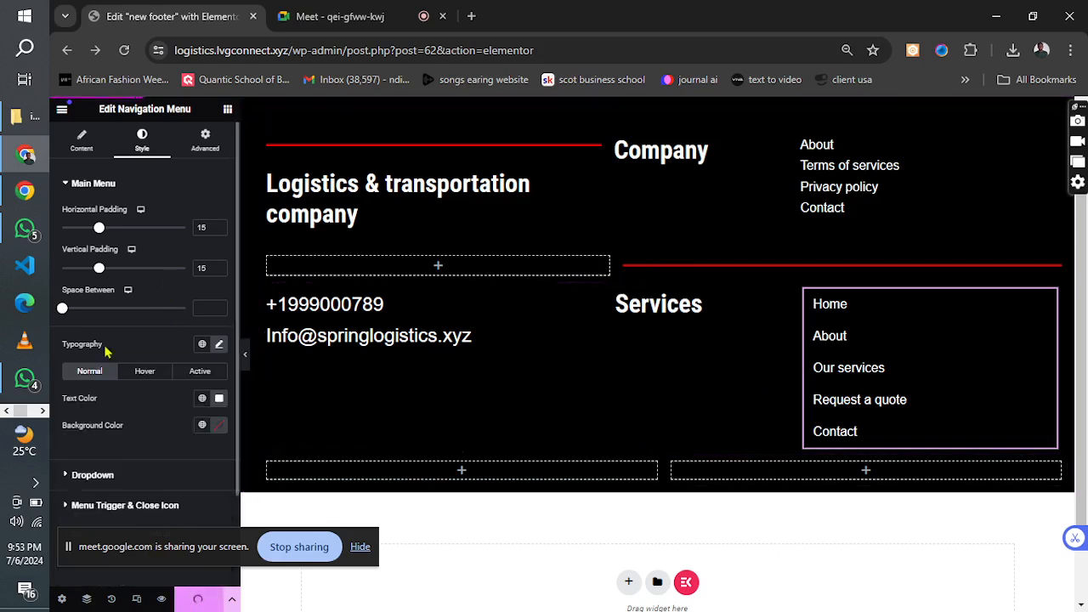
# Check the area below the Services links in the reference image's footer and minimize the image.
pyautogui.click(40, 411)
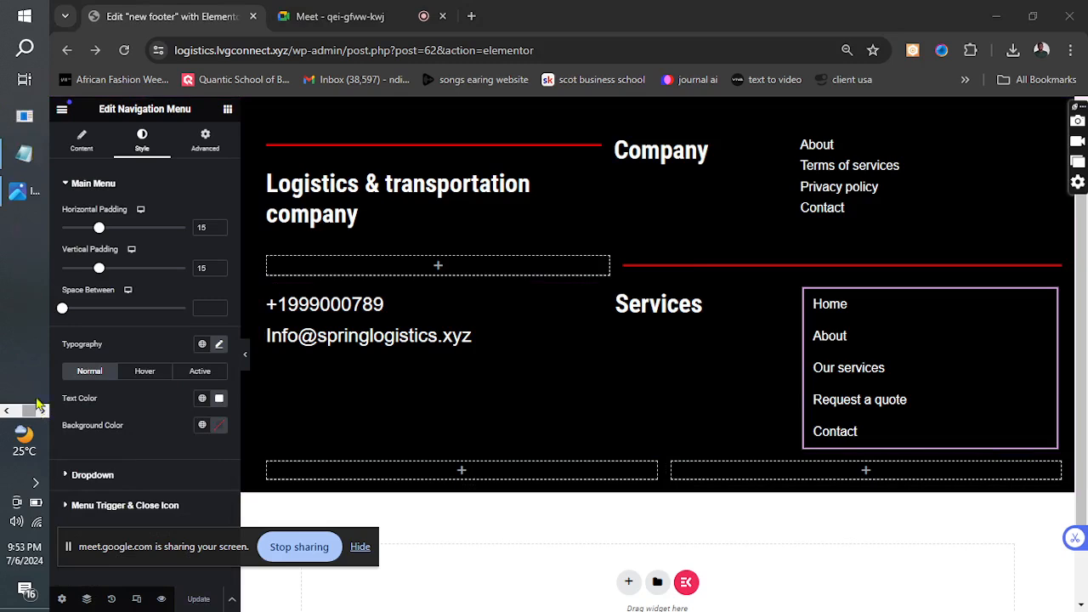
pyautogui.click(17, 190)
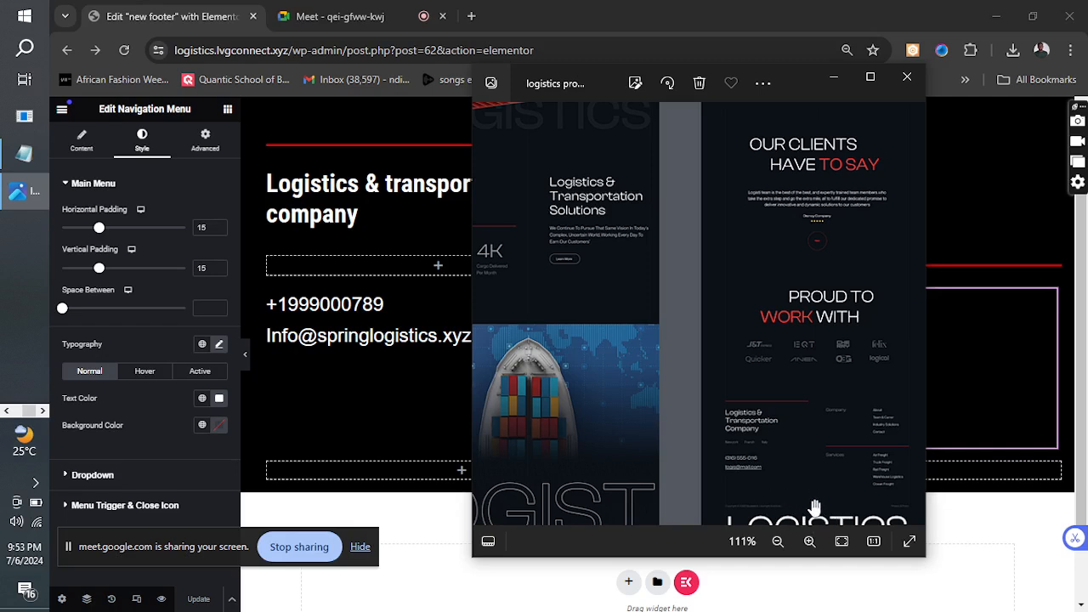
pyautogui.moveTo(579, 331); pyautogui.dragTo(520, 161)
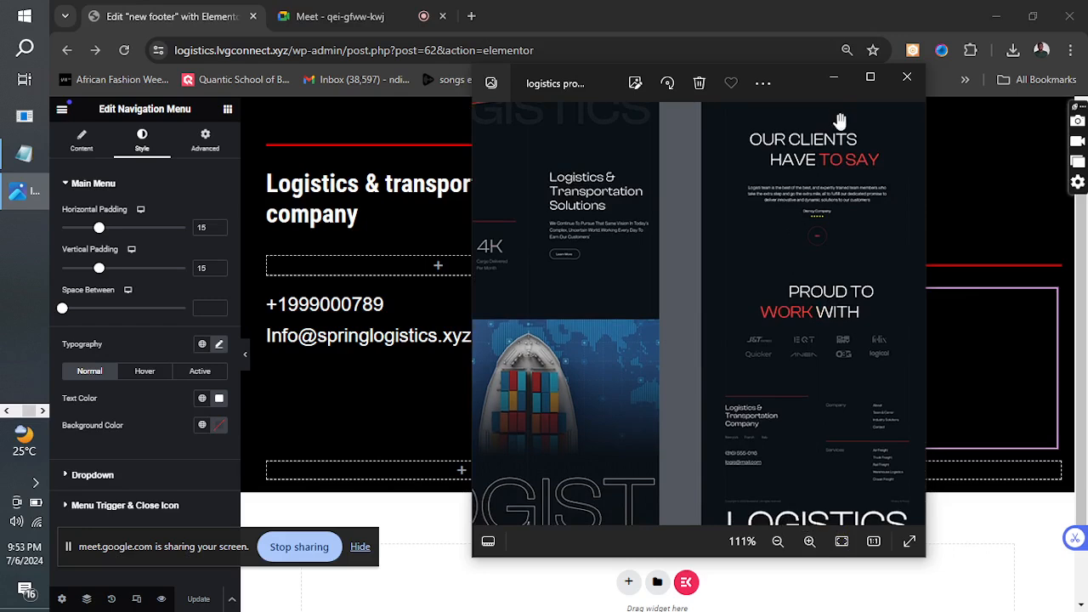
pyautogui.click(833, 79)
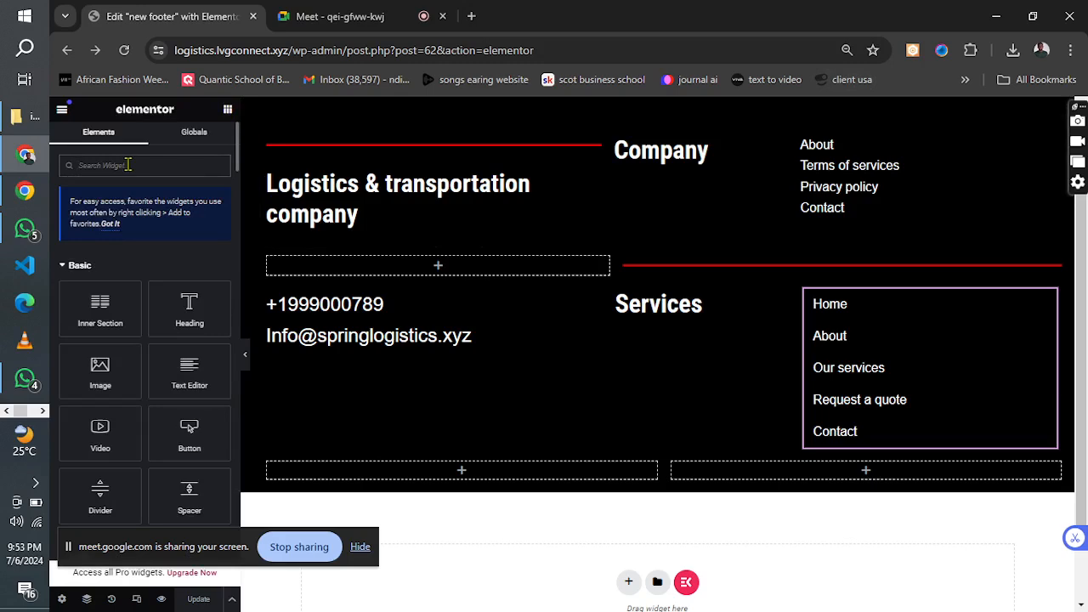
# Search the widgets for "copy" and add the Copyright widget to the first column of the footer's bottom row.
pyautogui.click(128, 164)
pyautogui.write('copy')
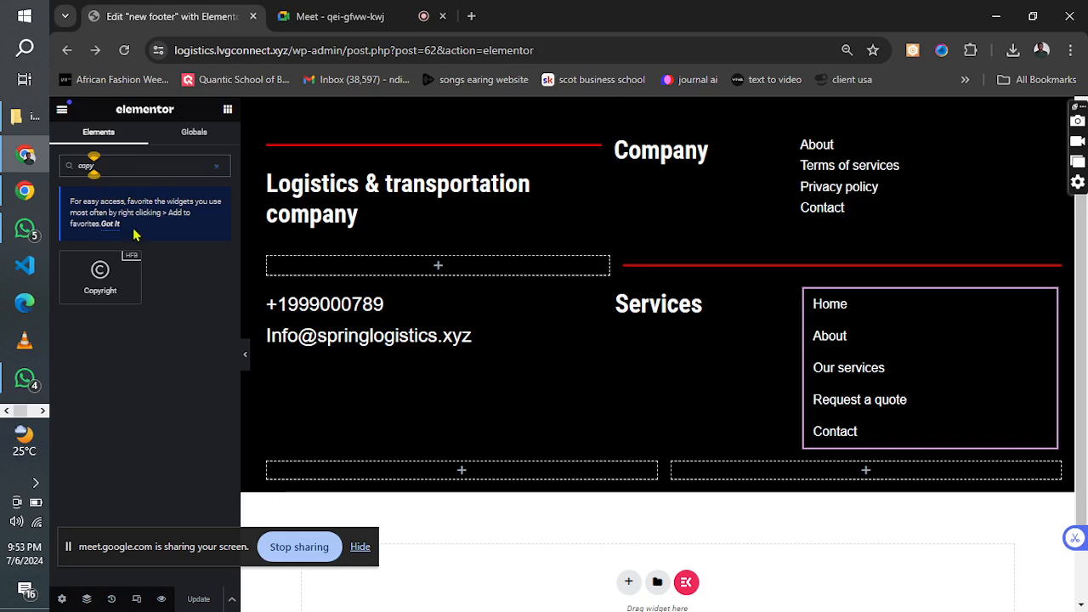
pyautogui.moveTo(104, 271); pyautogui.dragTo(372, 476)
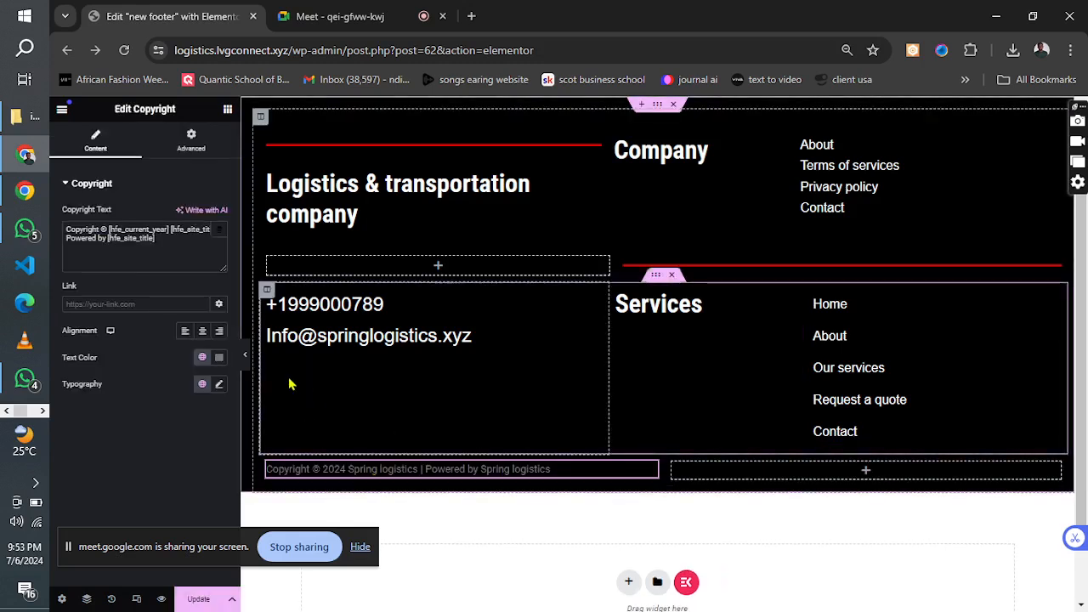
# Set the text color of the copyright line to white.
pyautogui.click(218, 357)
pyautogui.moveTo(204, 442); pyautogui.dragTo(145, 410)
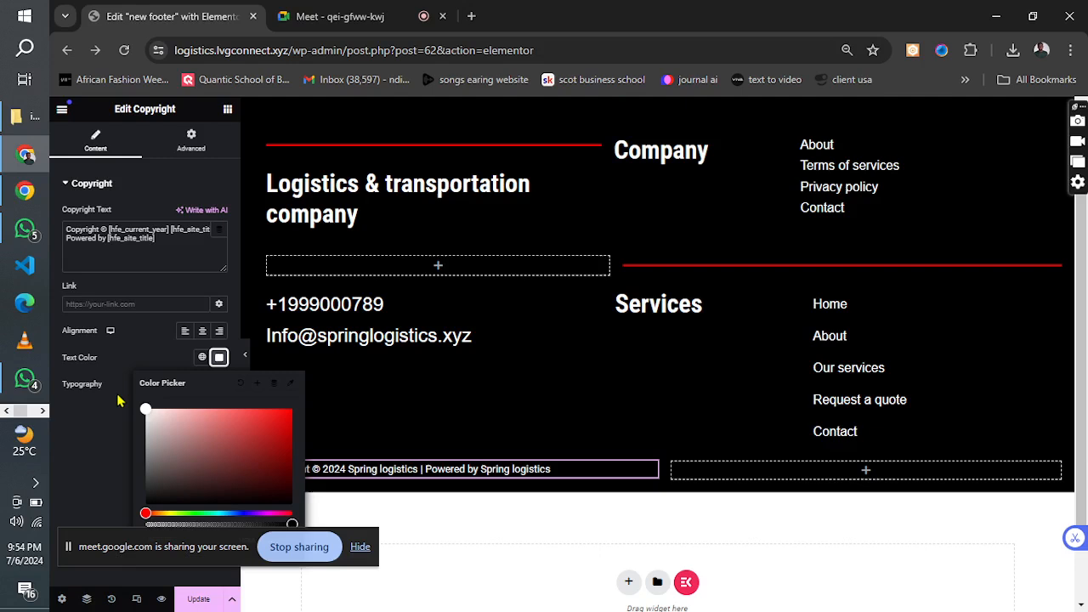
pyautogui.click(71, 482)
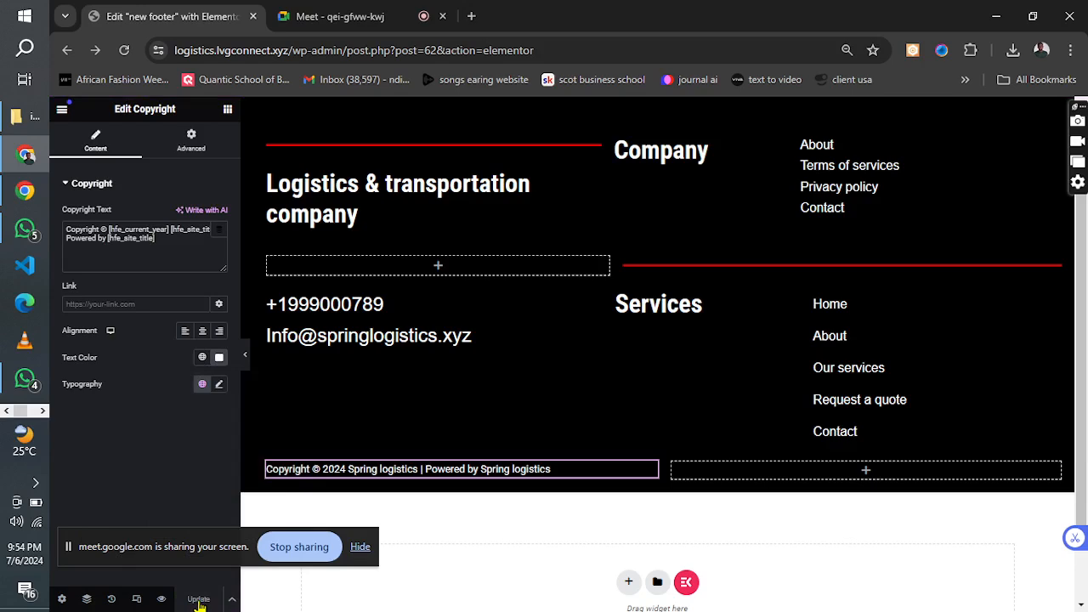
# Preview the footer in the tablet portrait and mobile layouts and check how its content fits on mobile.
pyautogui.click(136, 600)
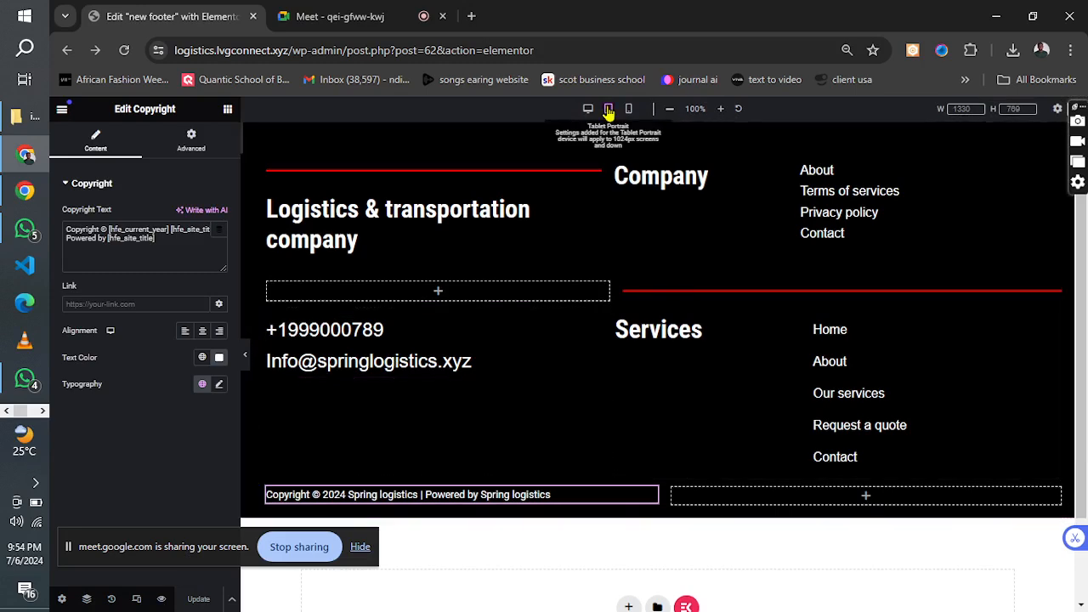
pyautogui.click(609, 110)
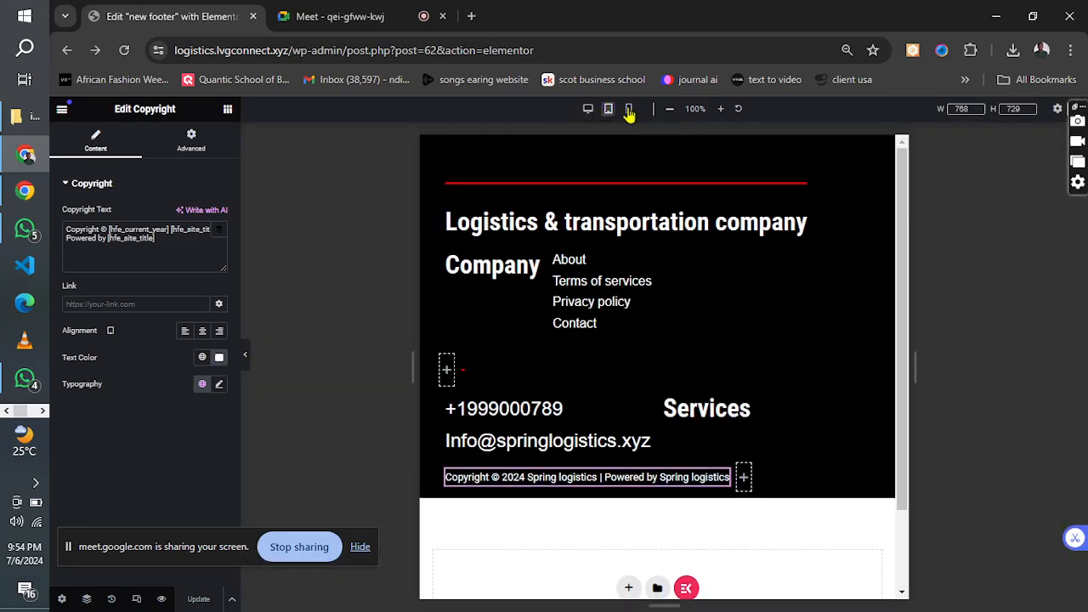
pyautogui.click(630, 110)
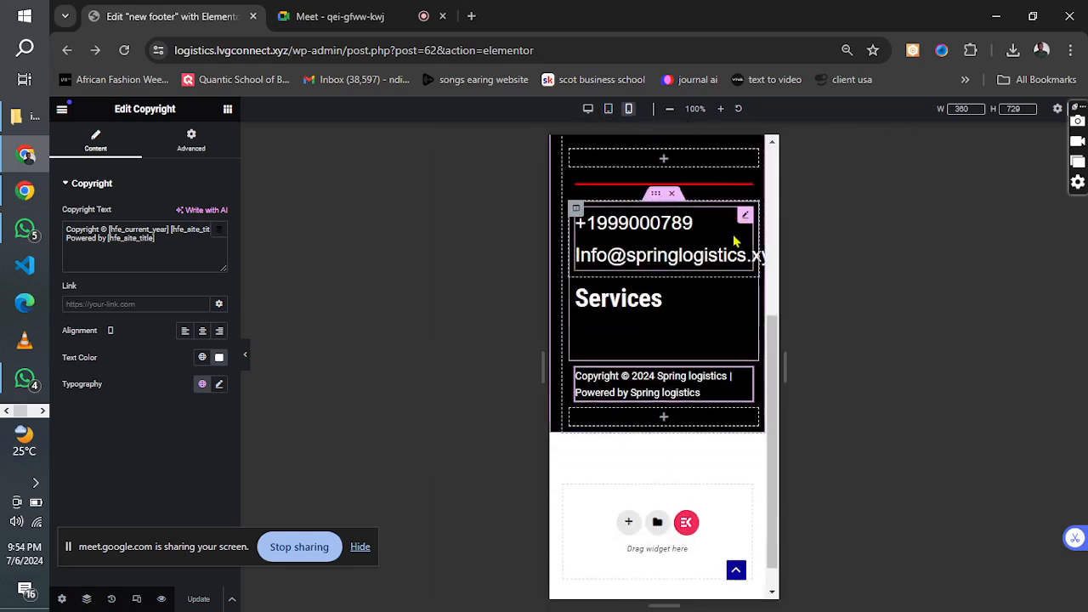
pyautogui.scroll(3, 756, 255)
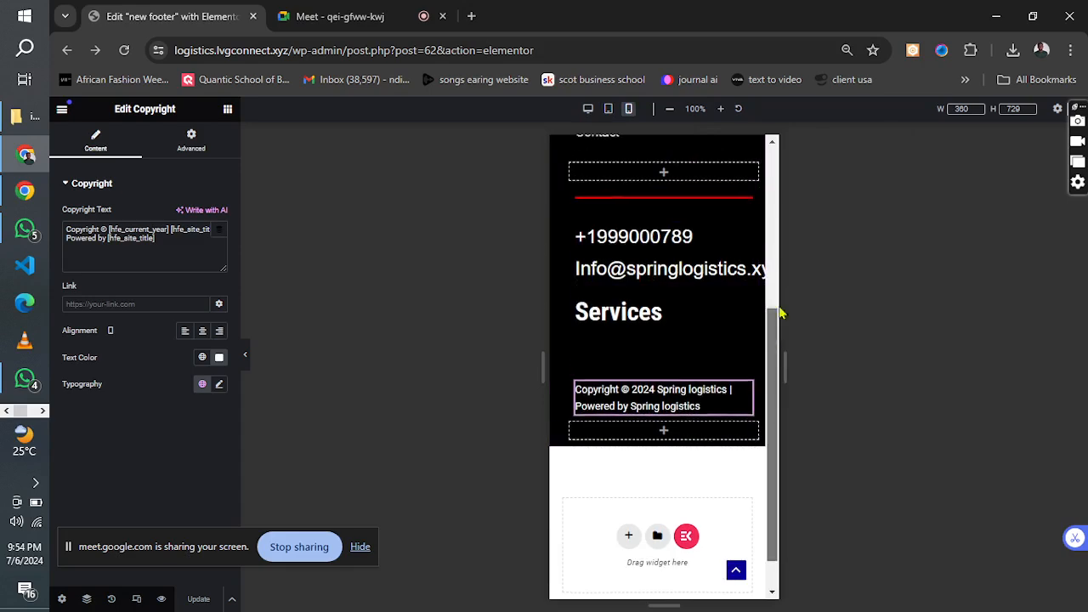
pyautogui.scroll(2, 778, 170)
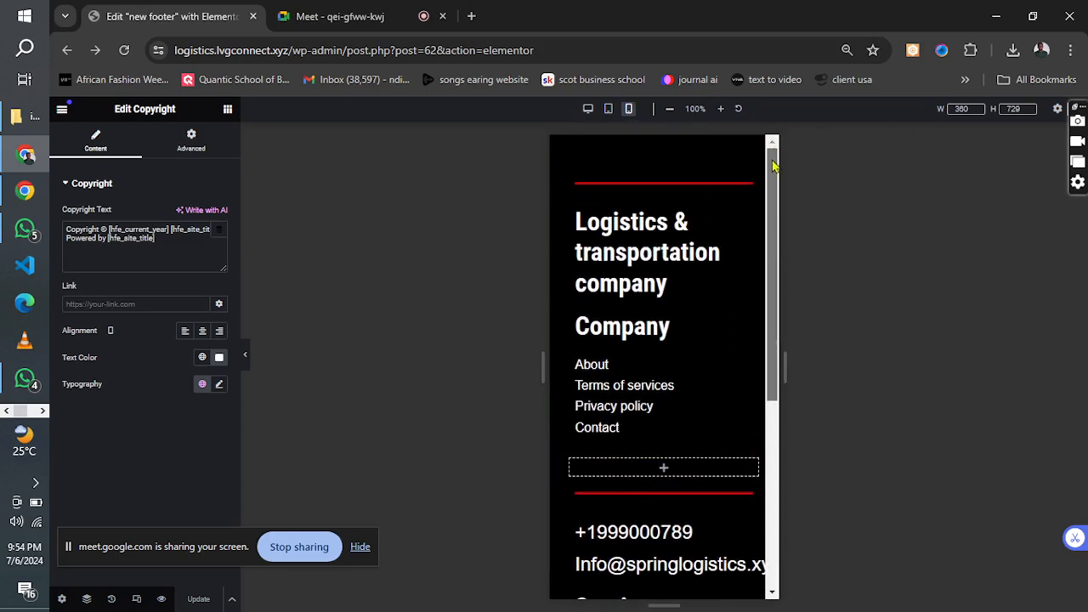
pyautogui.scroll(-5, 773, 165)
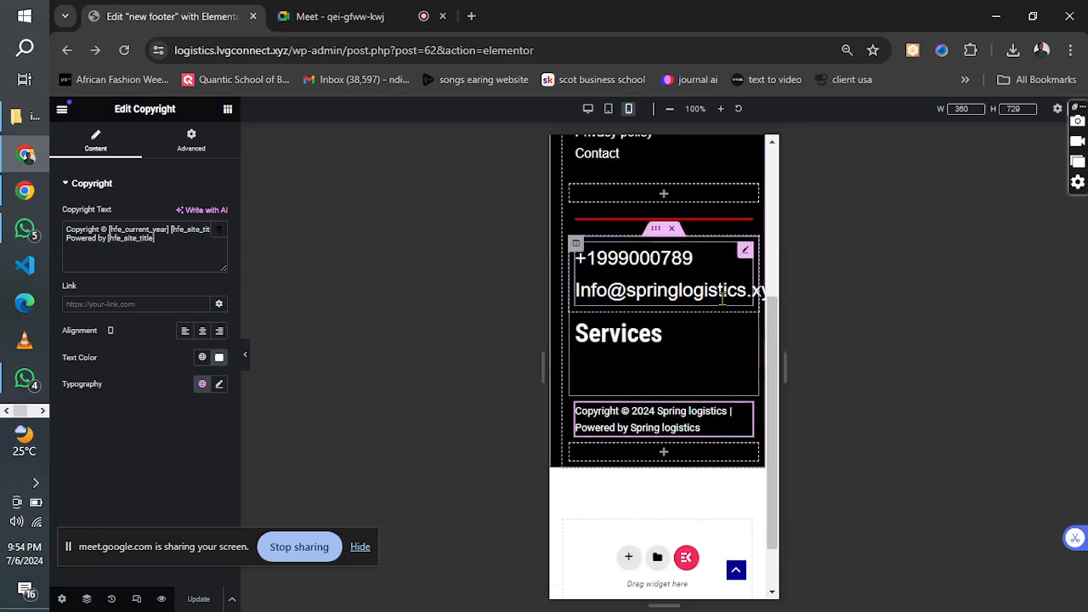
# Set the mobile text size of the phone and e-mail list to 20 px and update the footer.
pyautogui.click(745, 251)
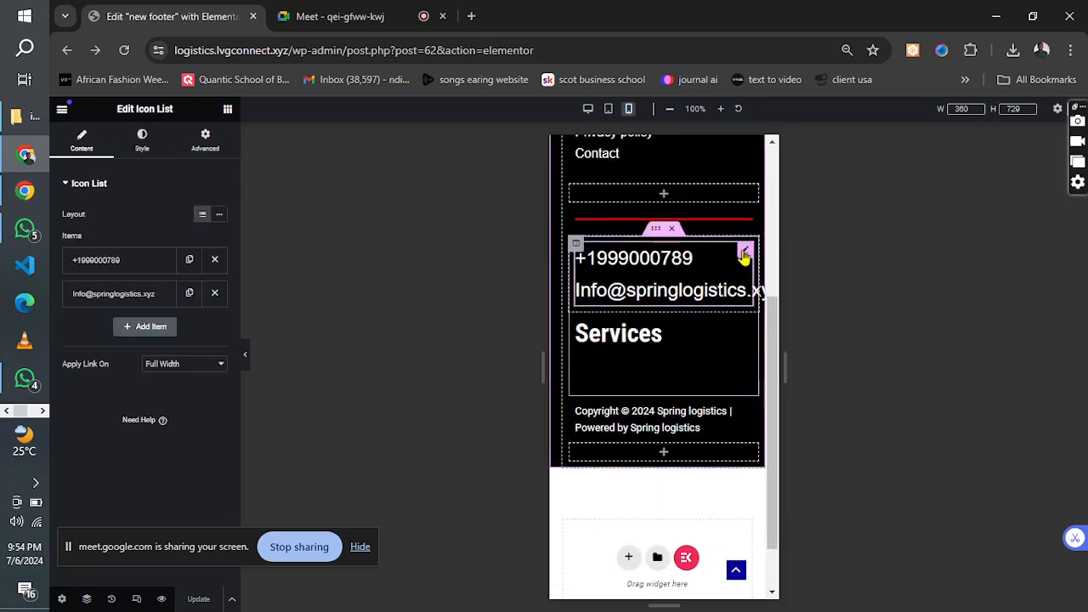
pyautogui.click(141, 140)
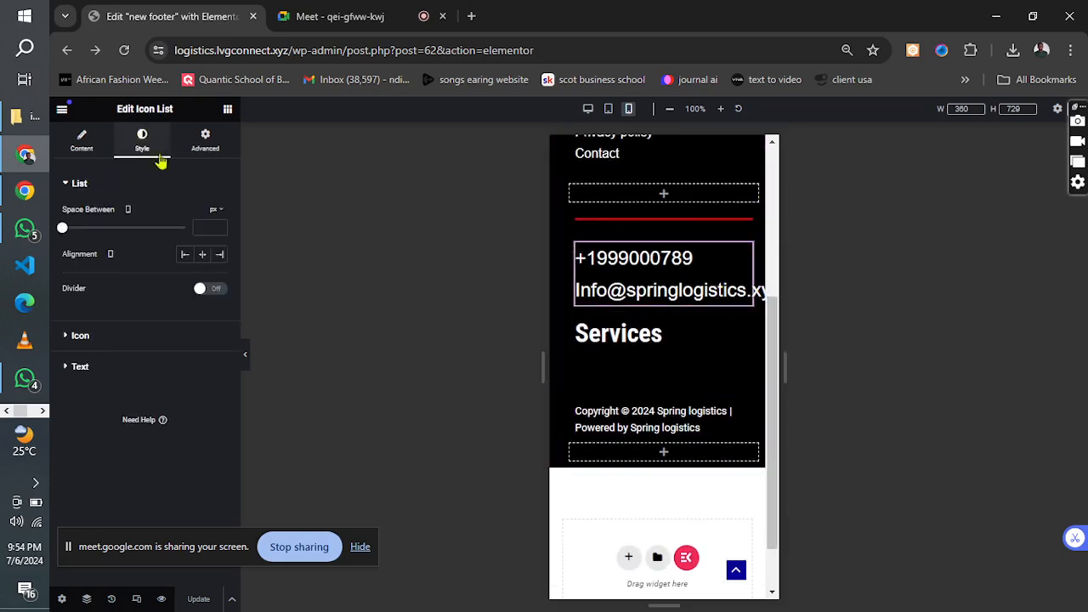
pyautogui.click(113, 187)
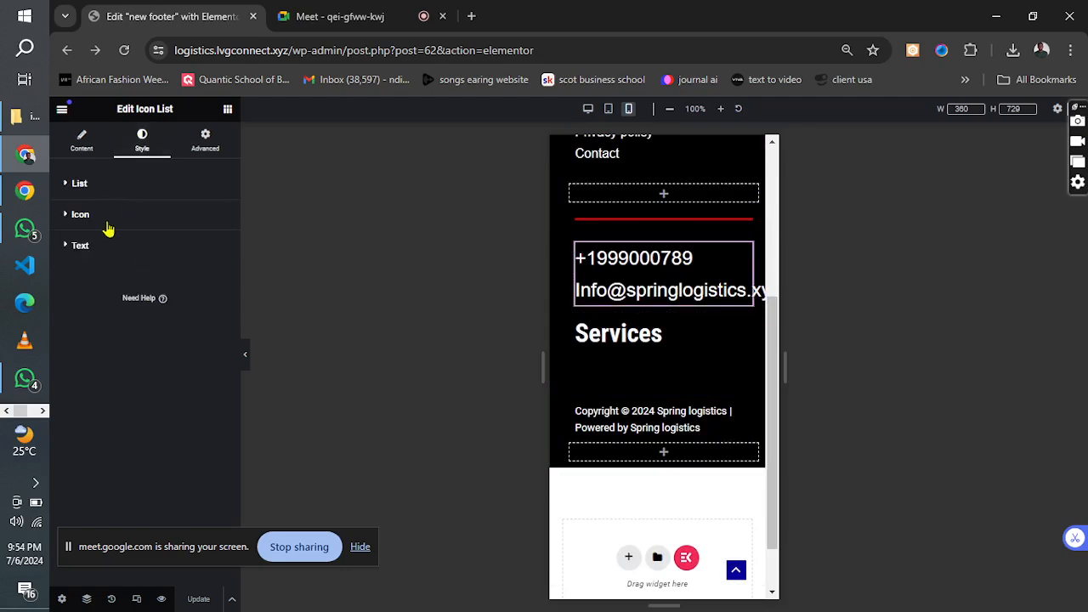
pyautogui.click(136, 246)
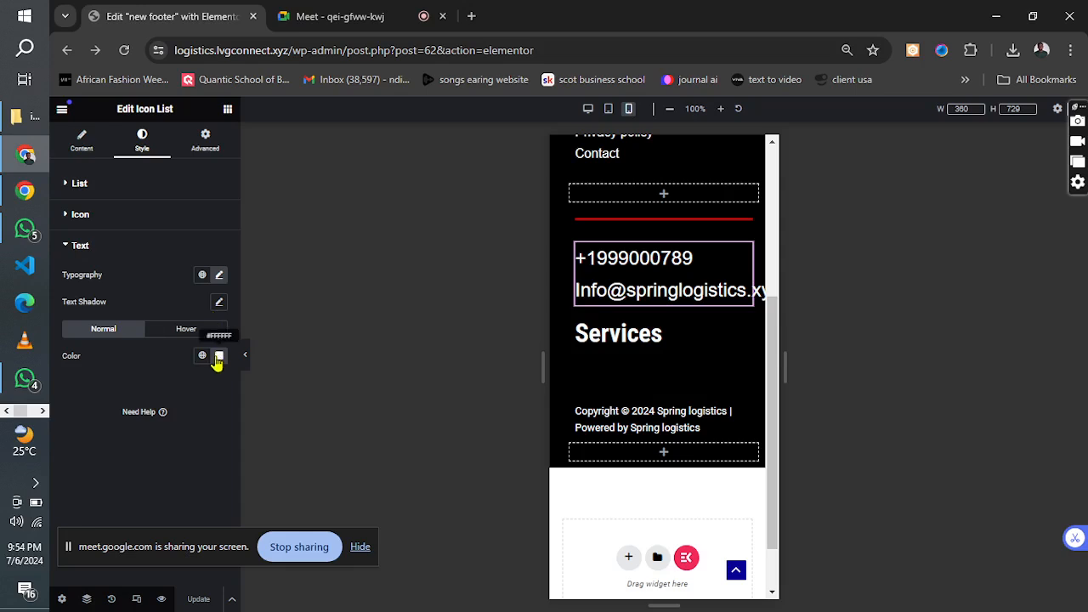
pyautogui.click(220, 277)
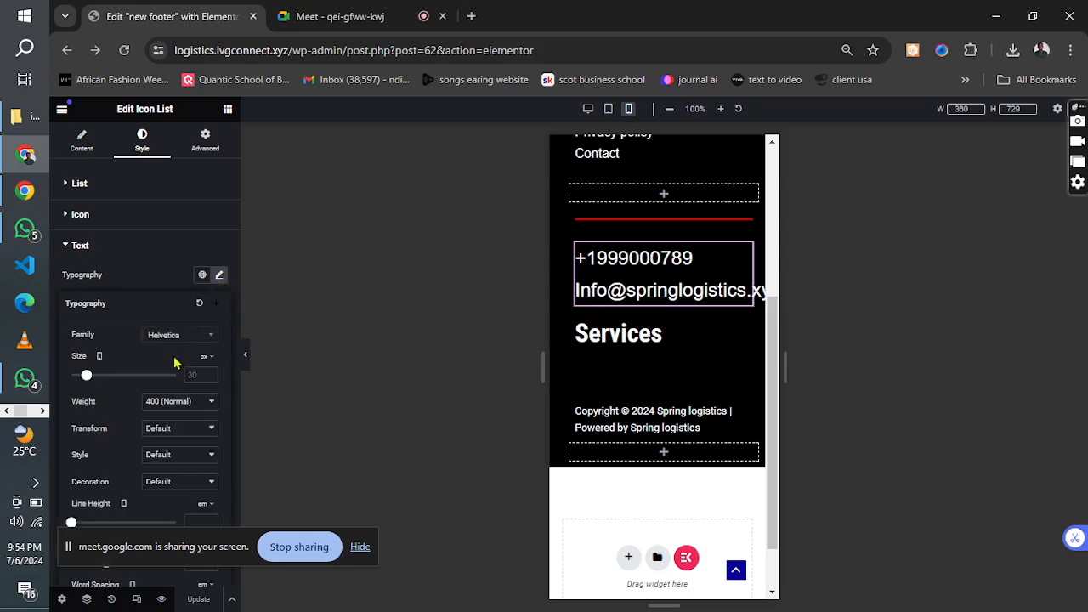
pyautogui.write('20')
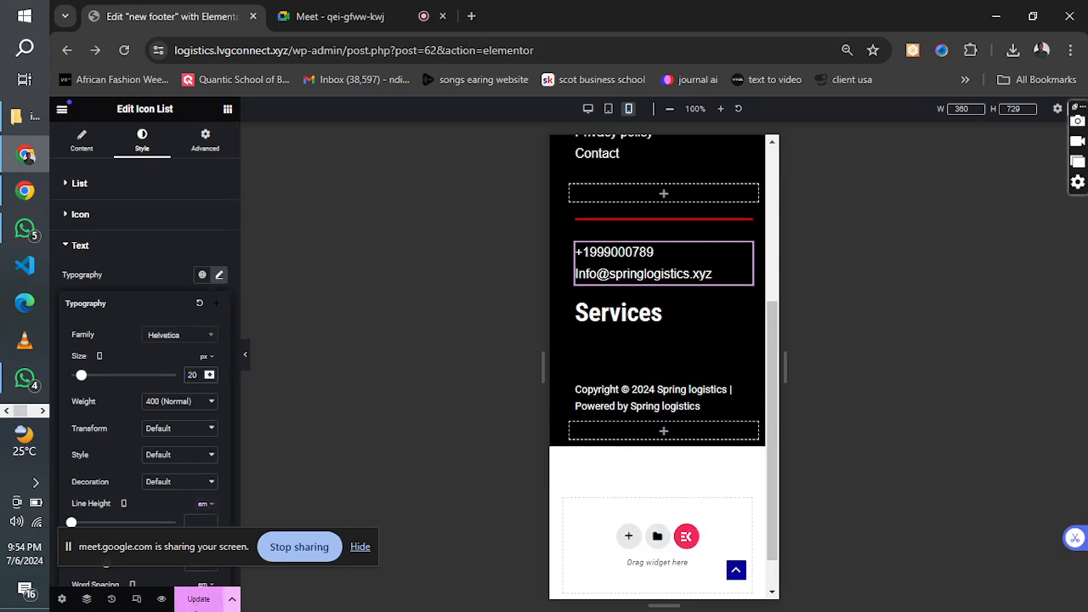
pyautogui.click(196, 602)
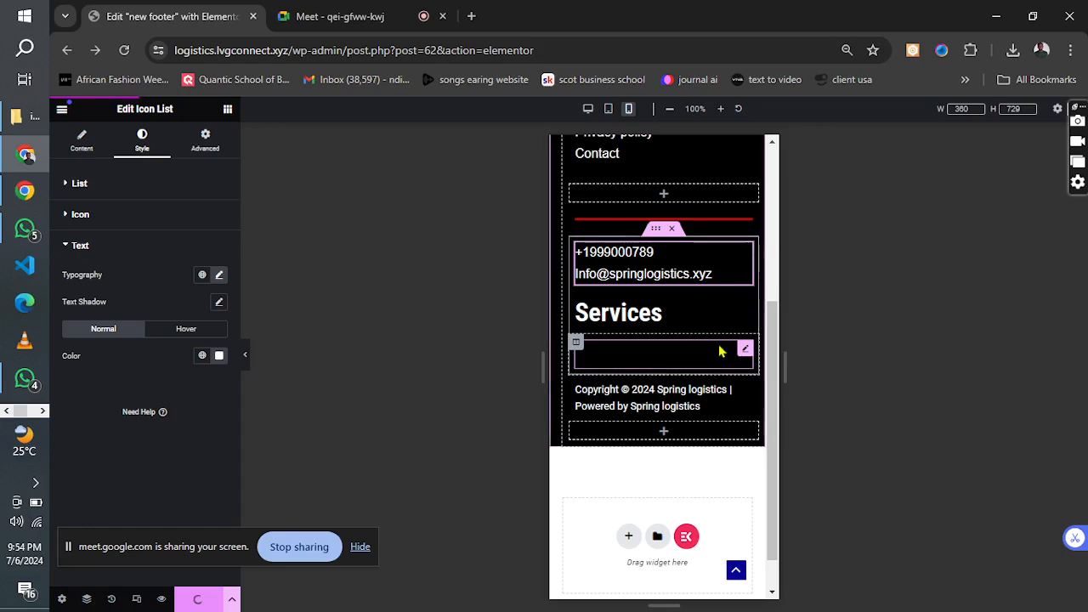
# Review the rest of the mobile footer, check the tablet layout and return to the desktop layout.
pyautogui.moveTo(775, 363); pyautogui.dragTo(748, 192)
pyautogui.scroll(-2, 746, 255)
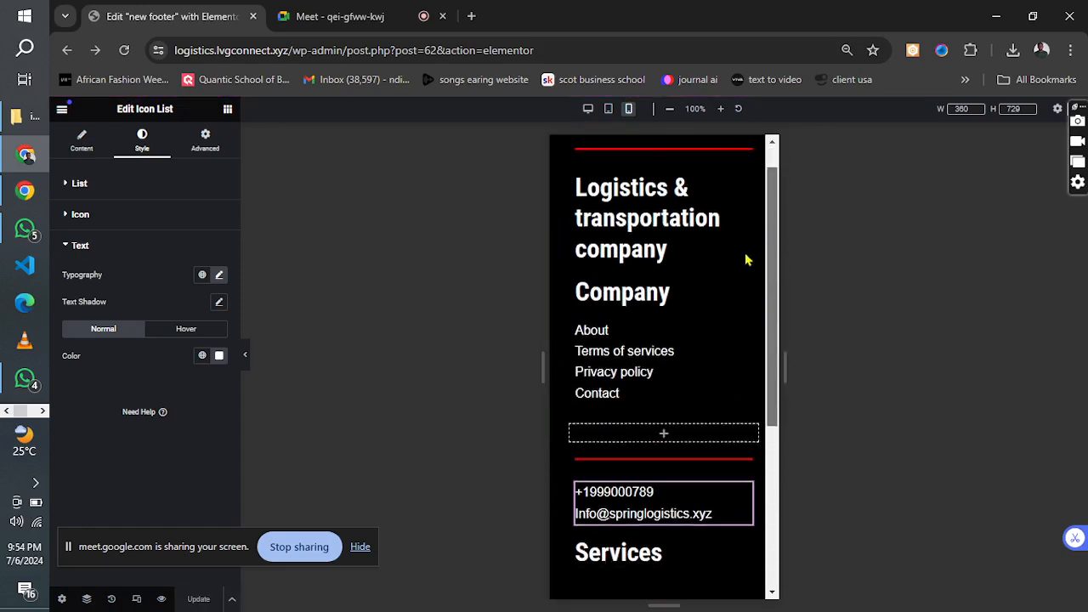
pyautogui.click(606, 110)
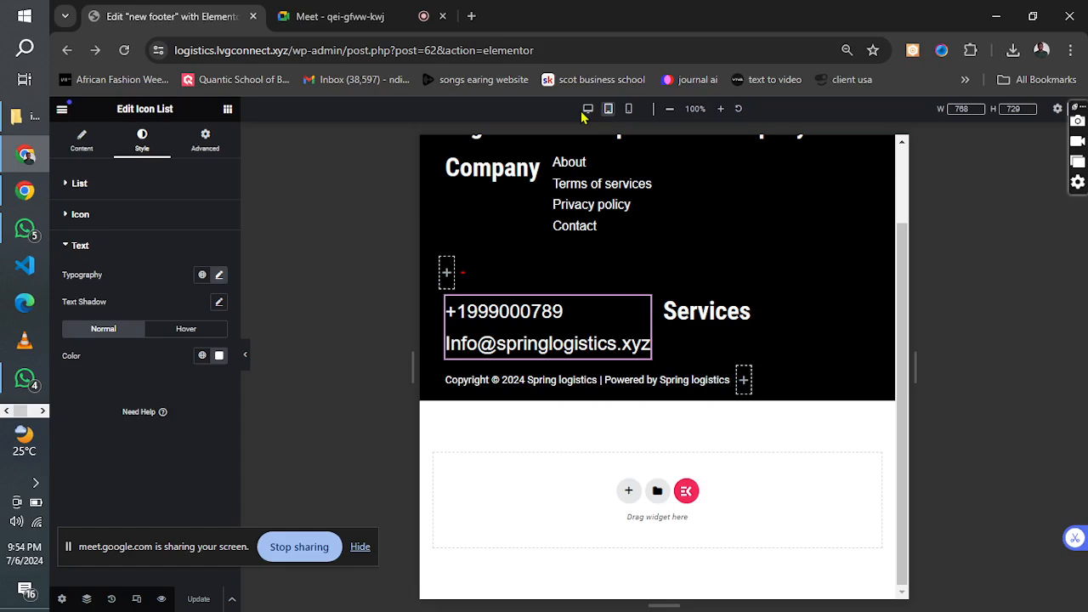
pyautogui.click(586, 111)
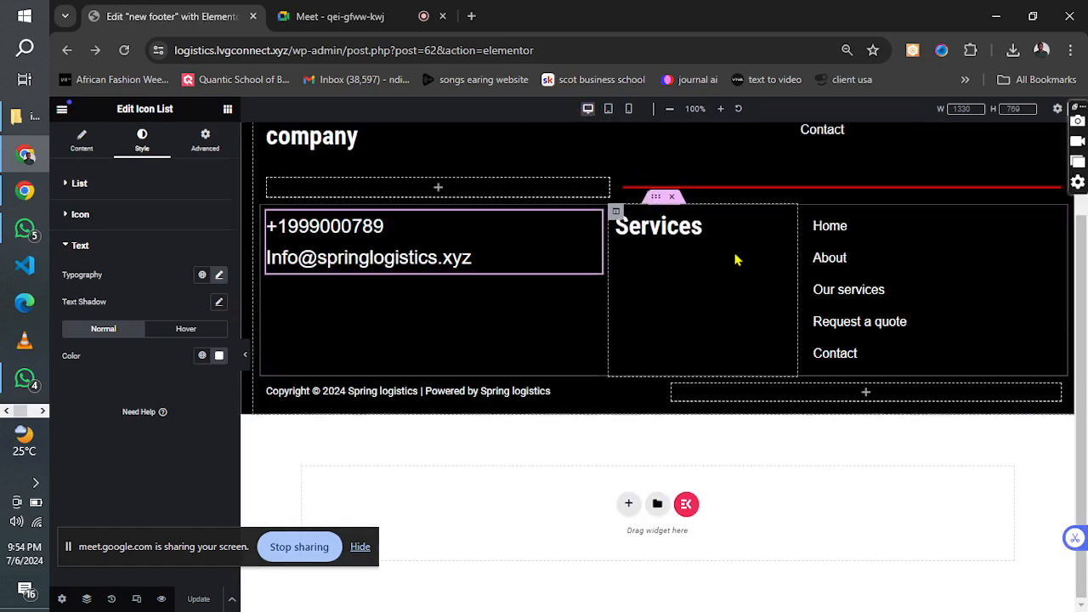
# Delete the empty column beside the copyright line in the footer's bottom row.
pyautogui.moveTo(1084, 374); pyautogui.dragTo(1084, 238)
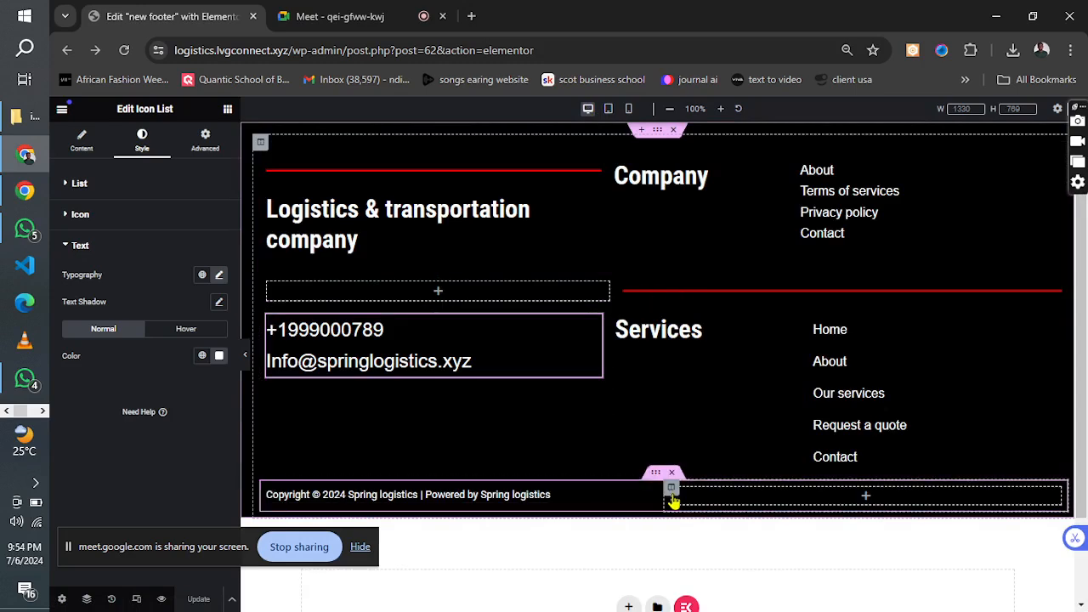
pyautogui.rightClick(672, 500)
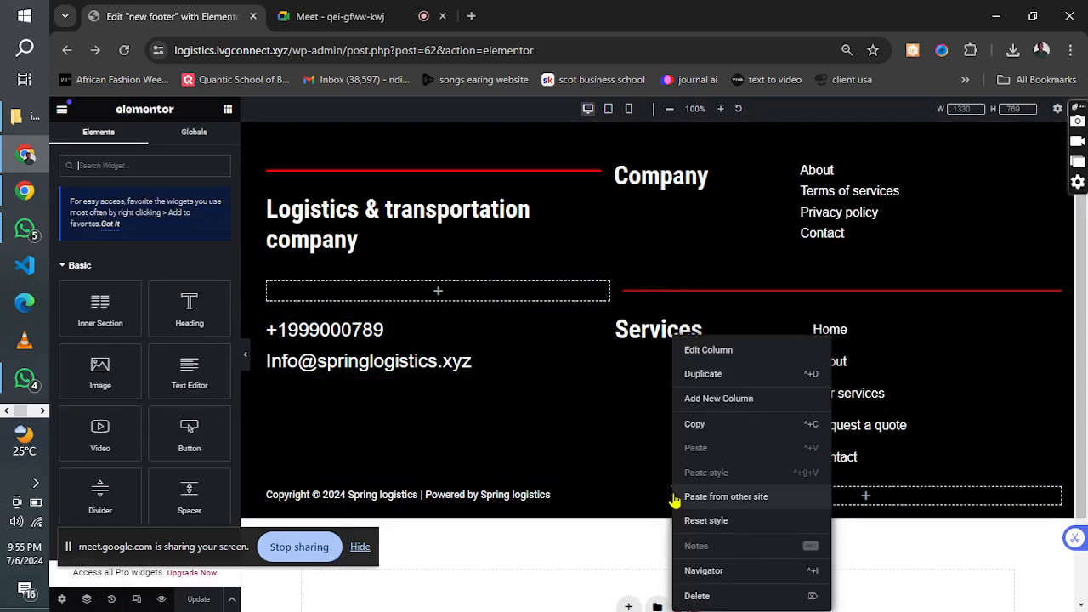
pyautogui.click(695, 592)
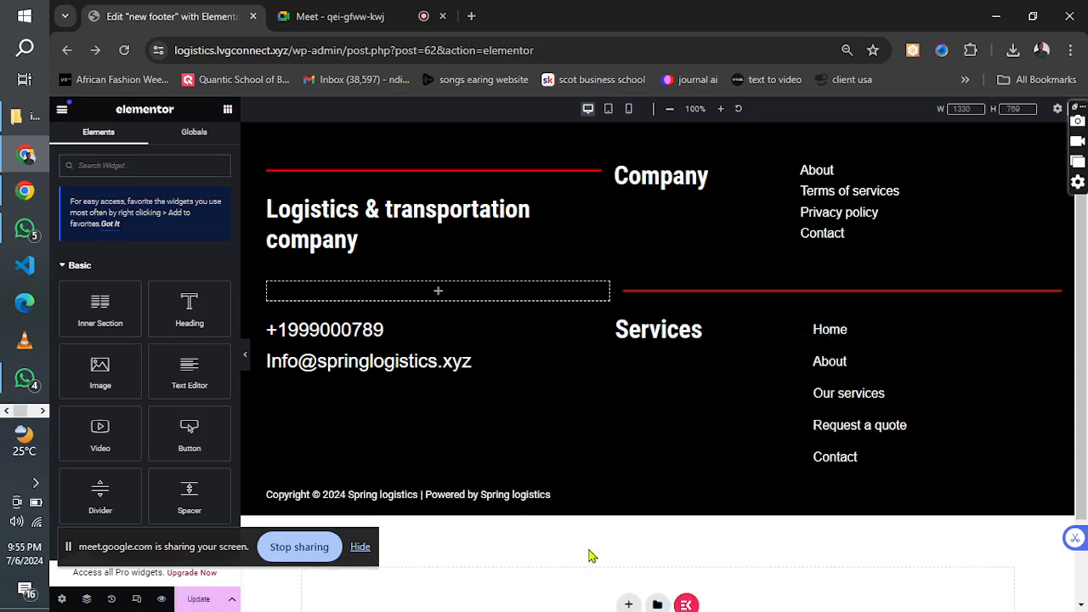
# Center the copyright text in its row and update the footer.
pyautogui.click(508, 507)
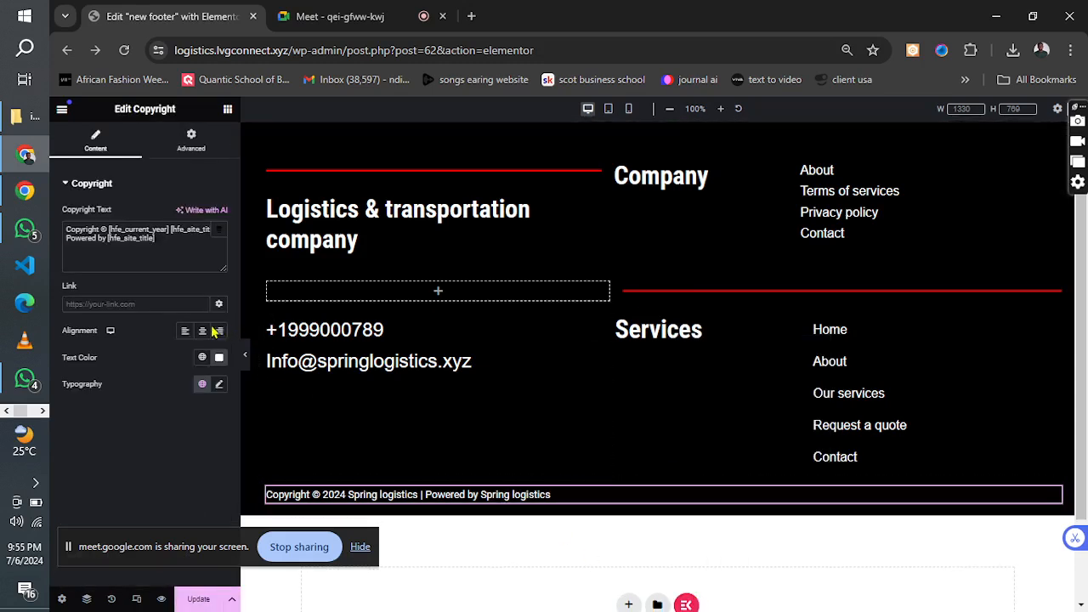
pyautogui.click(199, 331)
pyautogui.click(196, 600)
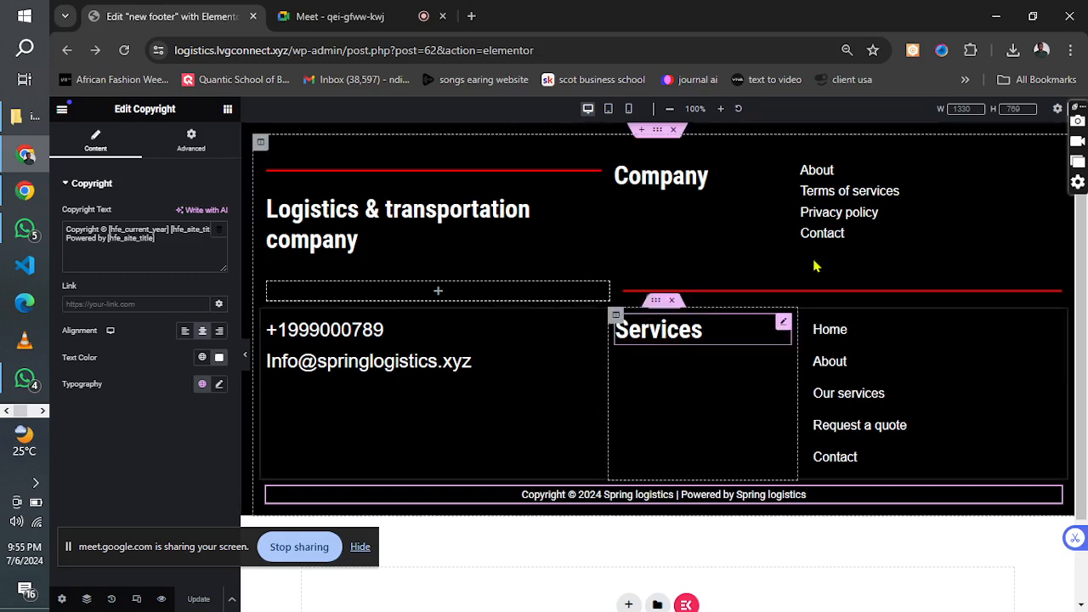
# Link the About item of the Company list to the site's About page.
pyautogui.click(829, 171)
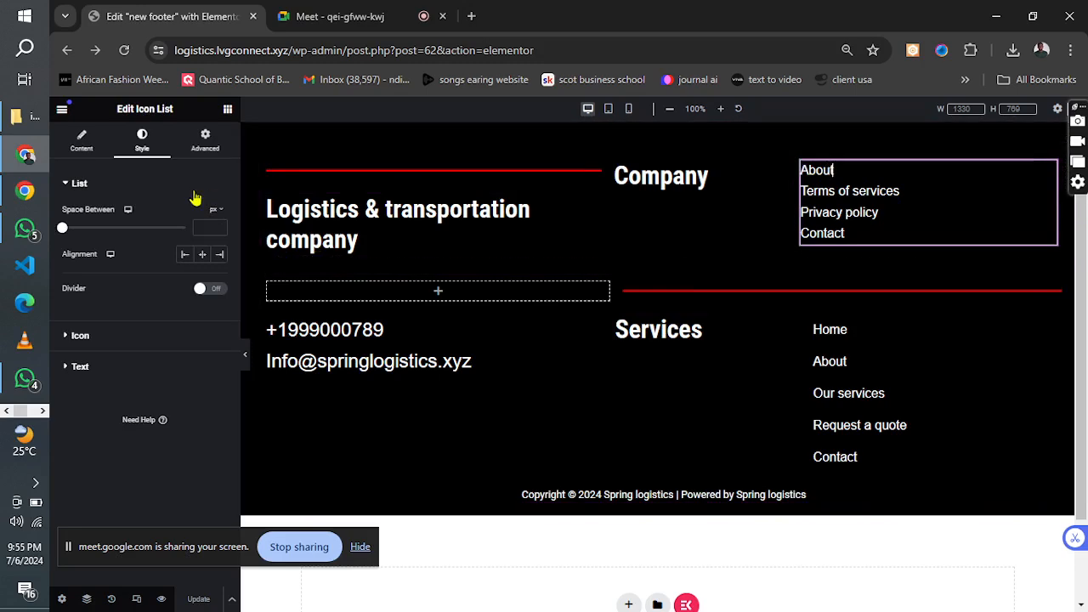
pyautogui.click(82, 141)
pyautogui.click(100, 260)
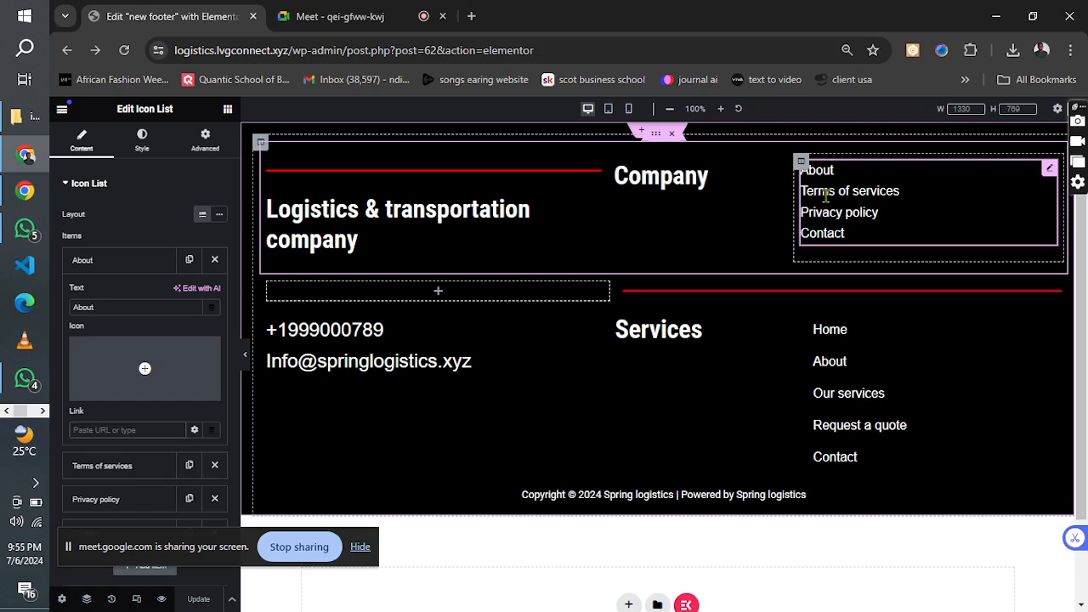
pyautogui.click(255, 49)
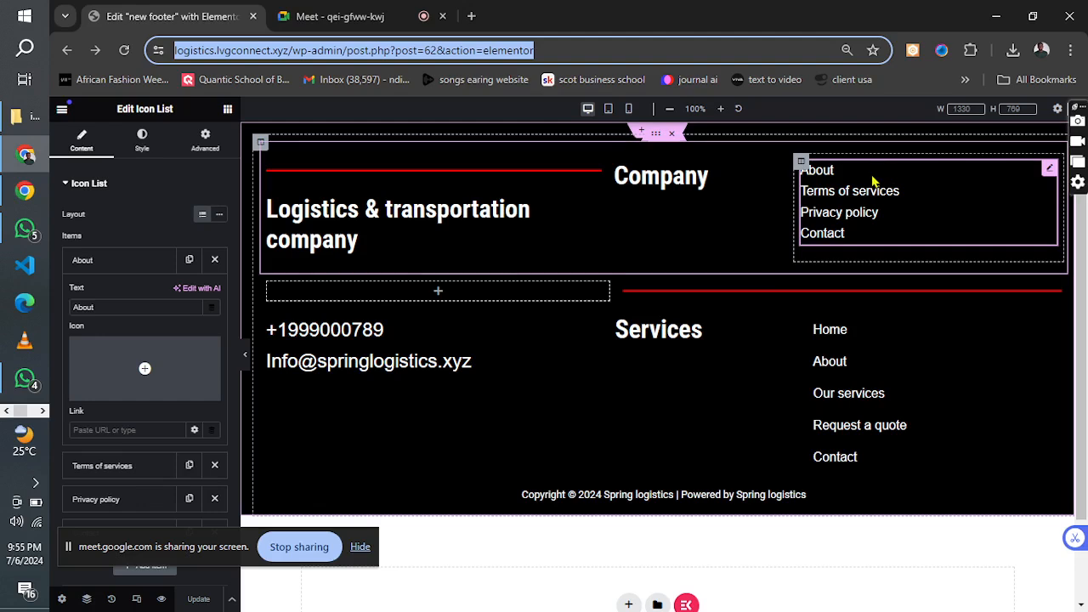
pyautogui.click(95, 427)
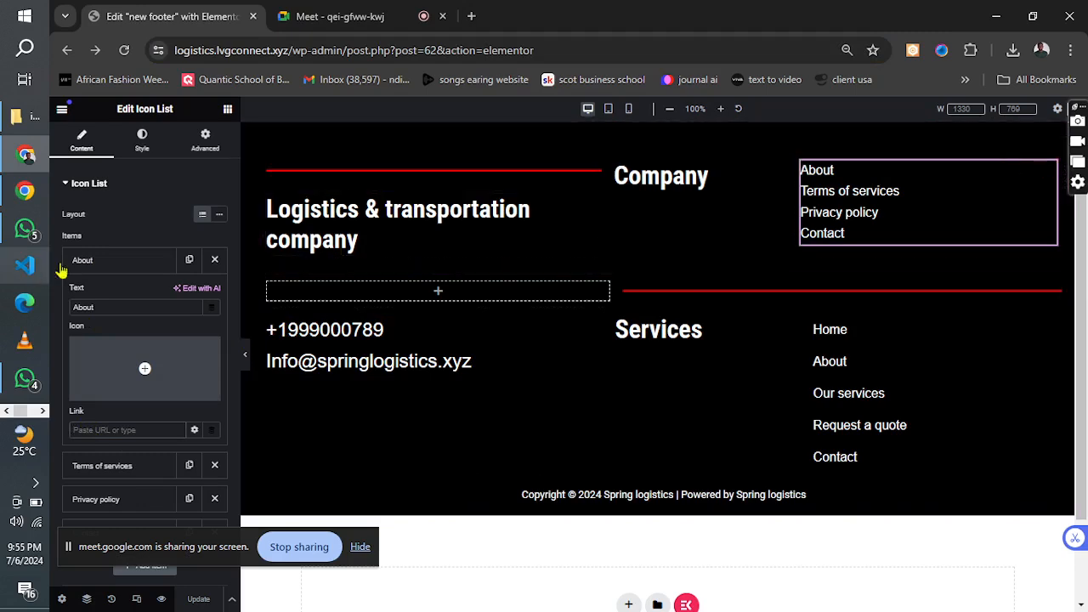
pyautogui.click(111, 266)
pyautogui.click(111, 265)
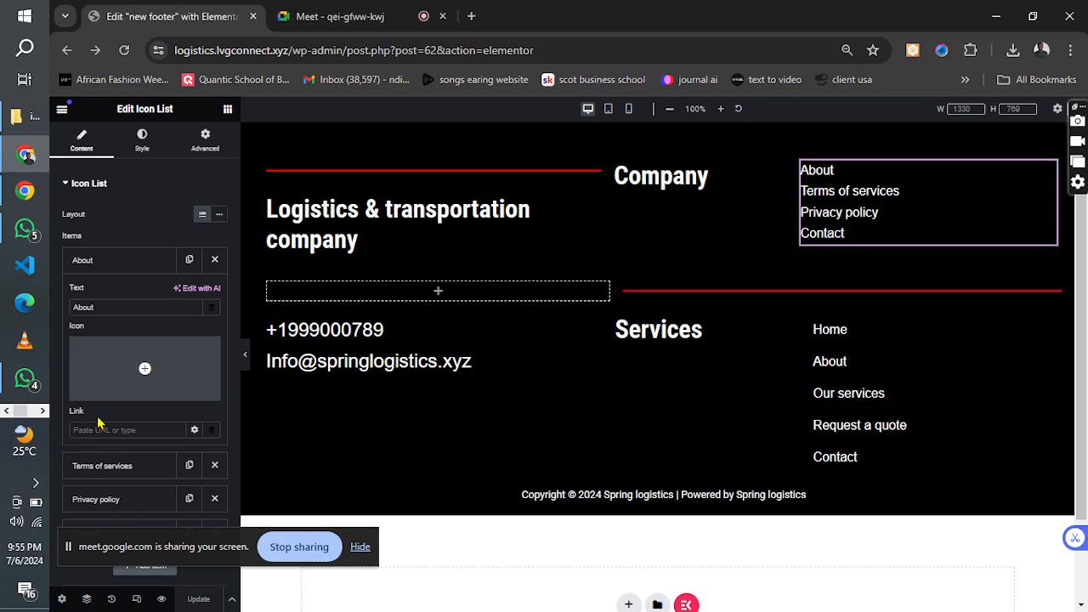
pyautogui.write('abou')
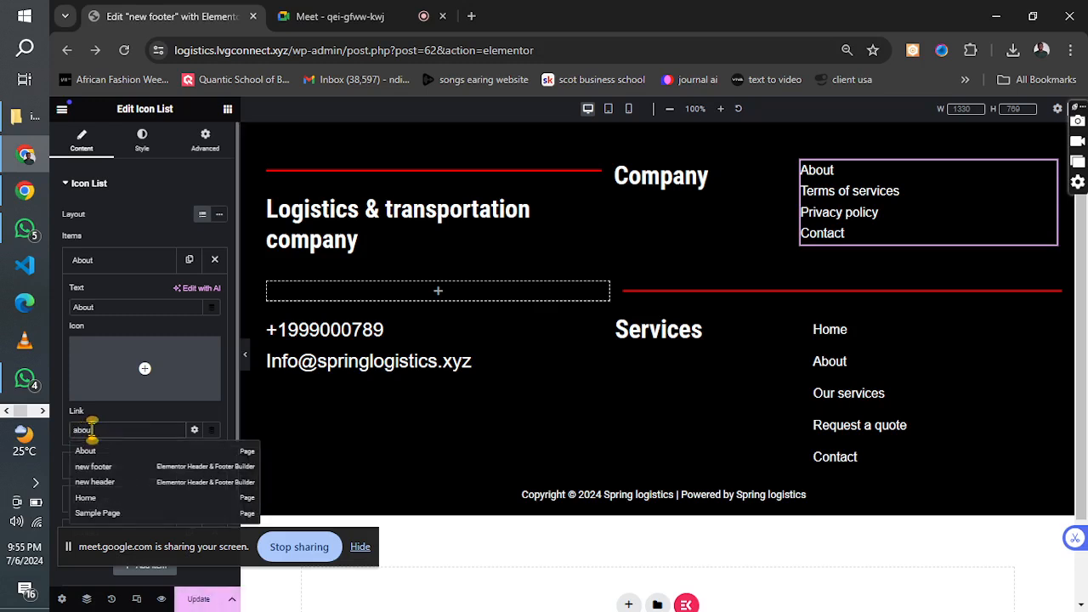
pyautogui.write('t')
pyautogui.click(95, 453)
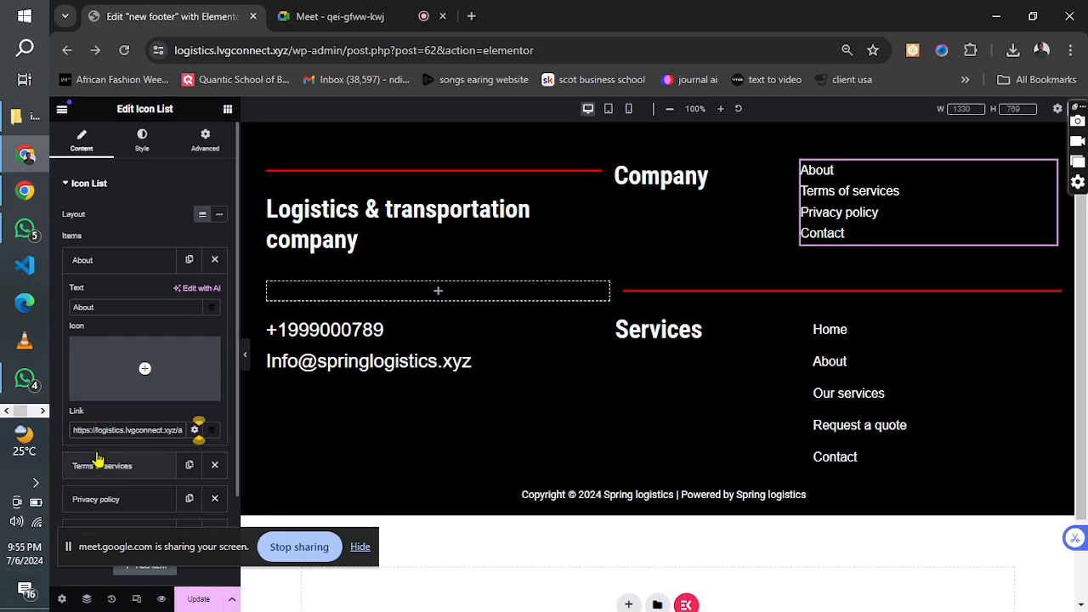
# Try to link the Terms of services item of the Company list by searching for a "term" page.
pyautogui.click(111, 270)
pyautogui.click(110, 293)
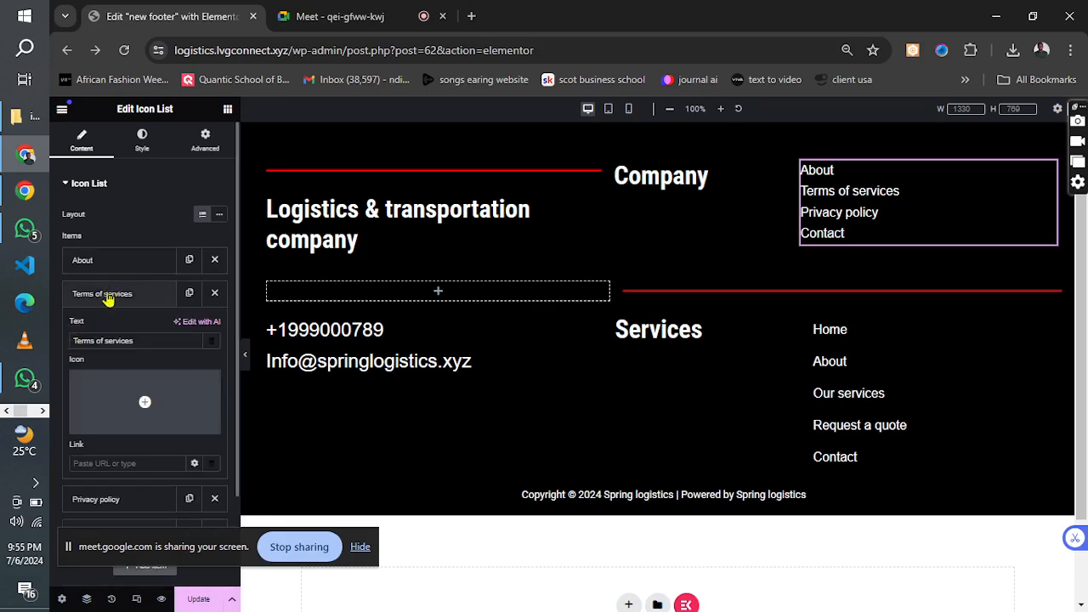
pyautogui.click(94, 462)
pyautogui.write('term')
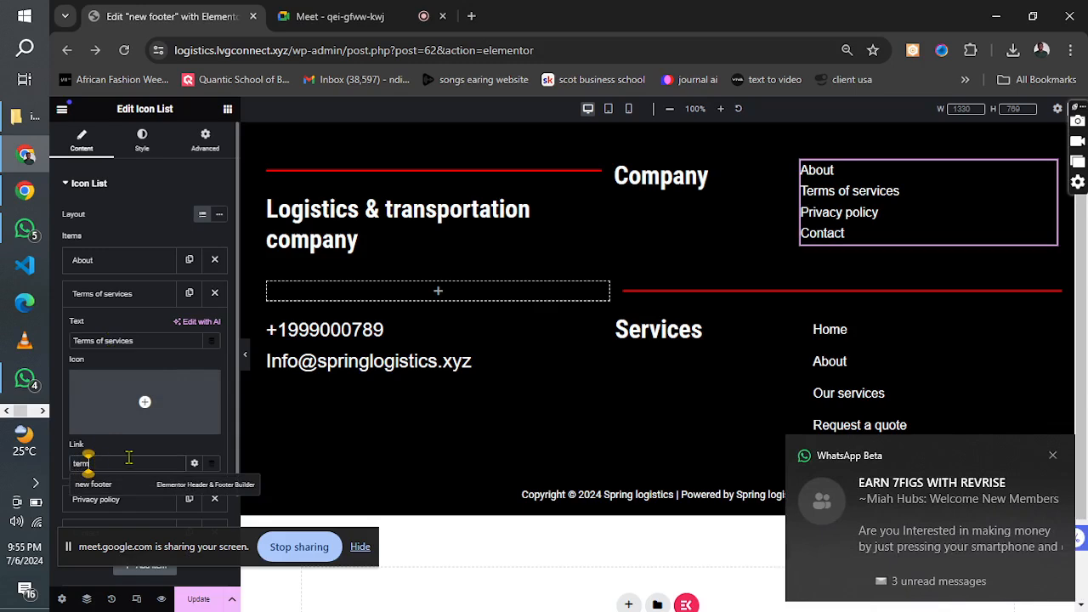
pyautogui.press('BackSpace')
pyautogui.press('BackSpace')
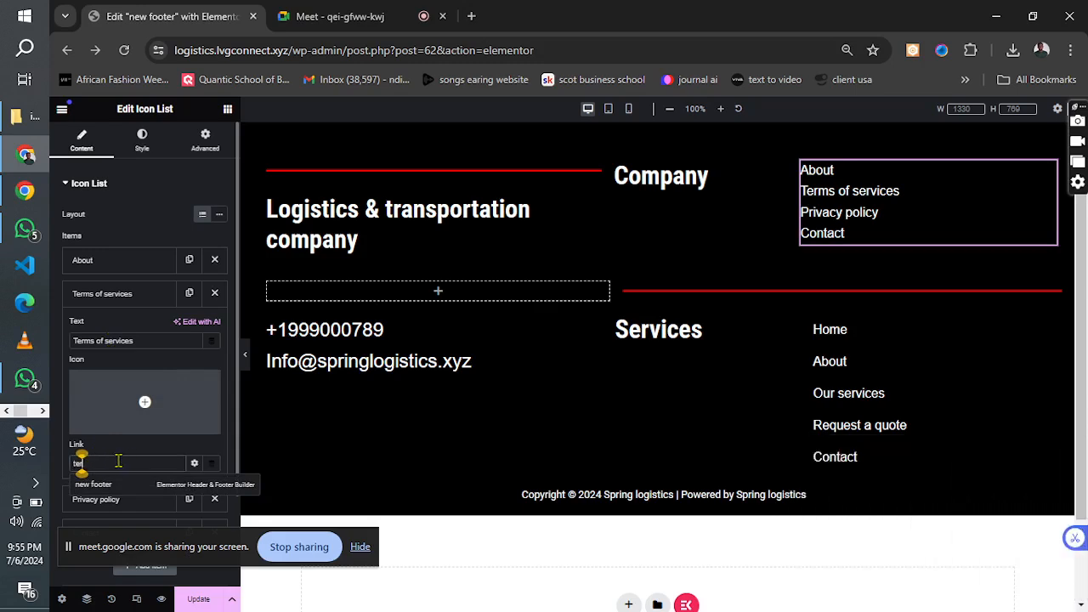
pyautogui.click(109, 296)
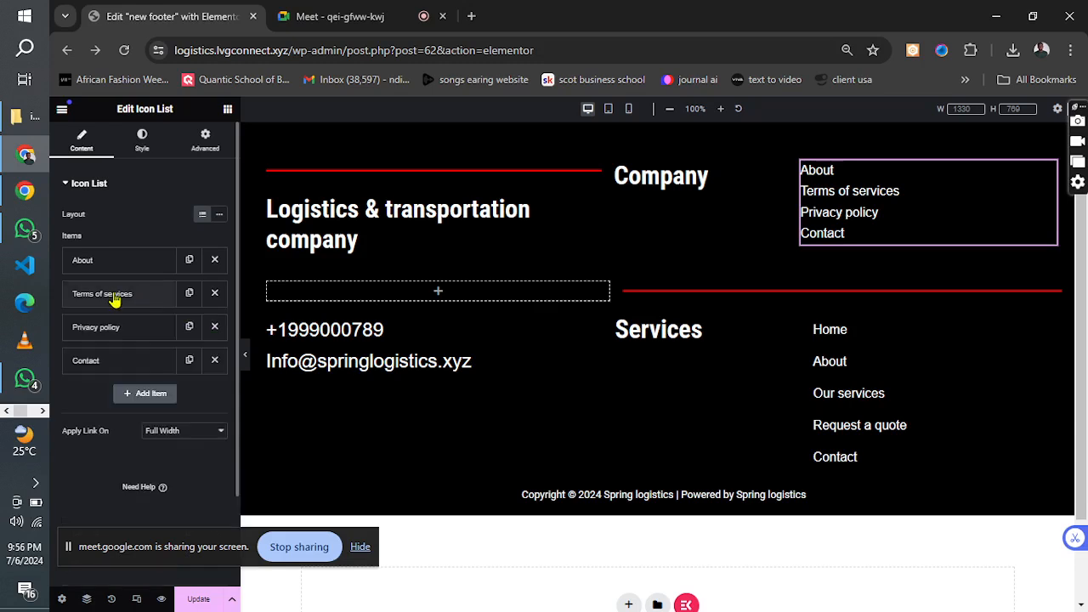
# Try to link the Privacy policy item of the Company list by searching for a "priva" page.
pyautogui.click(101, 339)
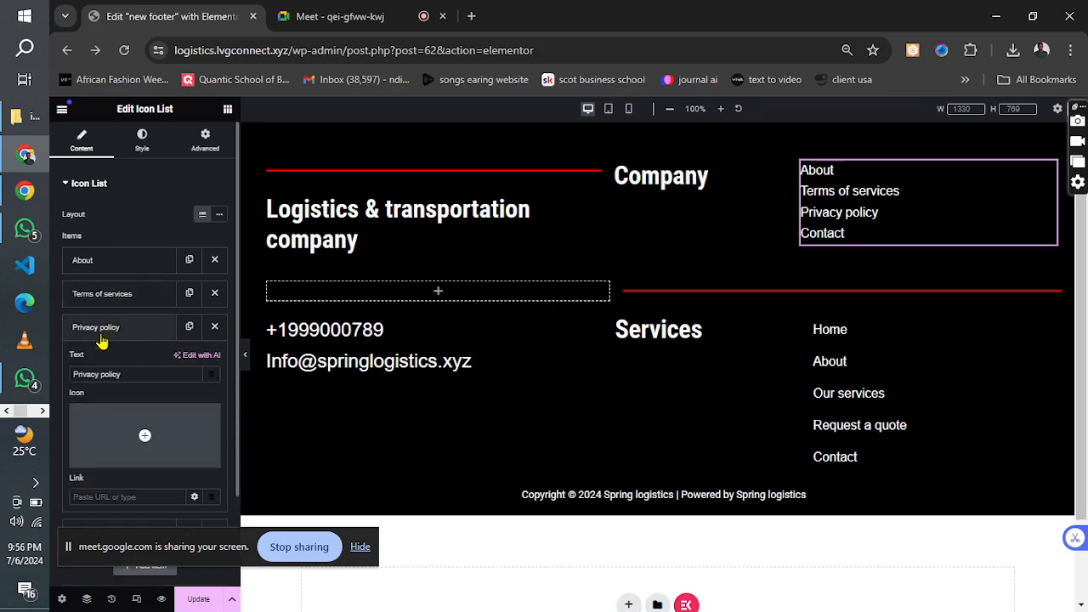
pyautogui.click(86, 496)
pyautogui.write('pr')
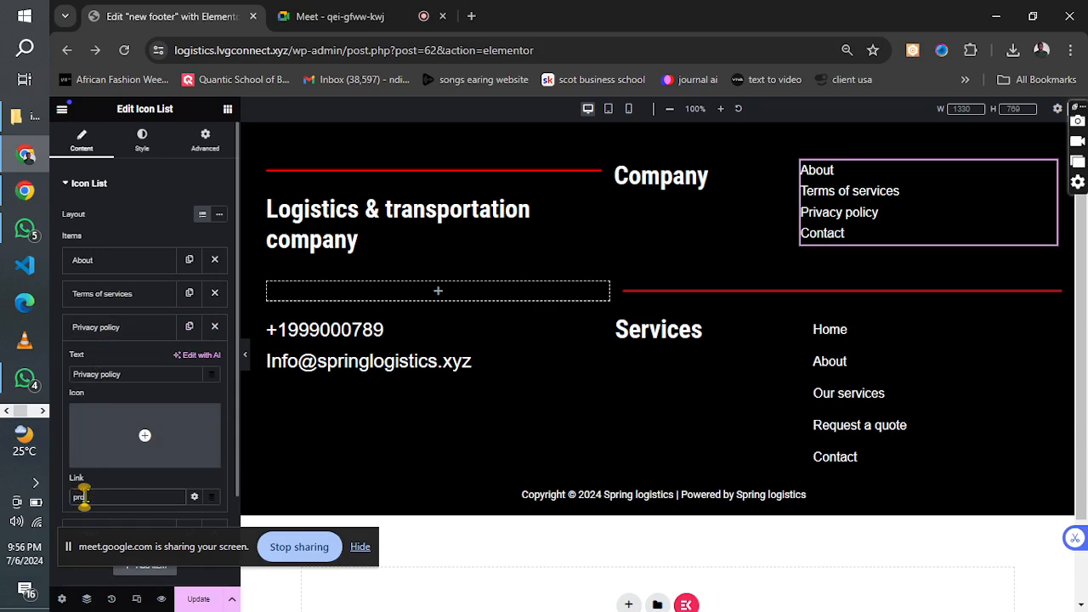
pyautogui.write('i')
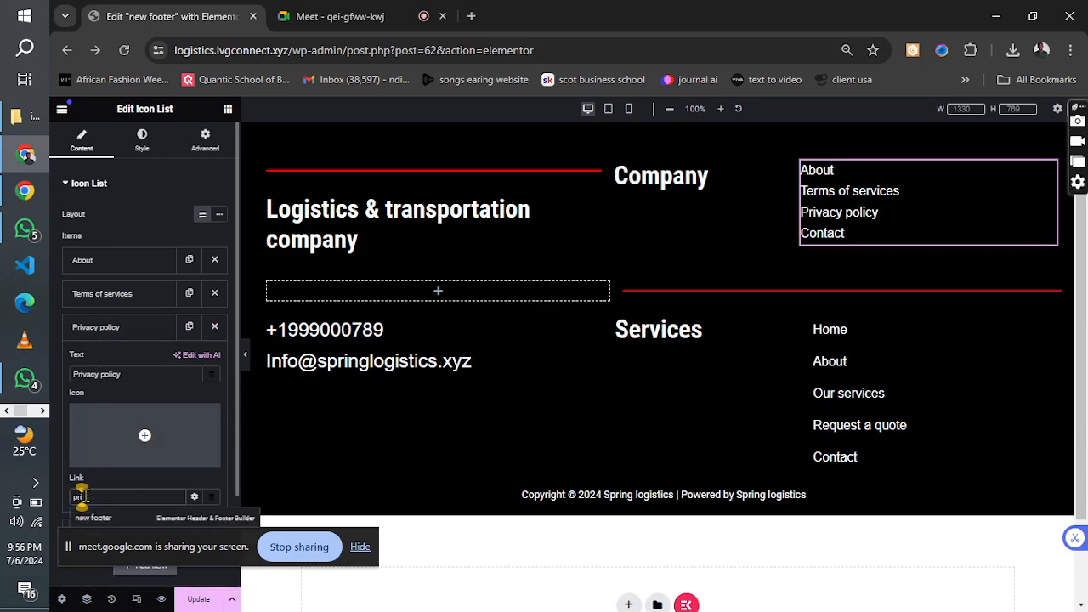
pyautogui.write('va')
pyautogui.click(116, 332)
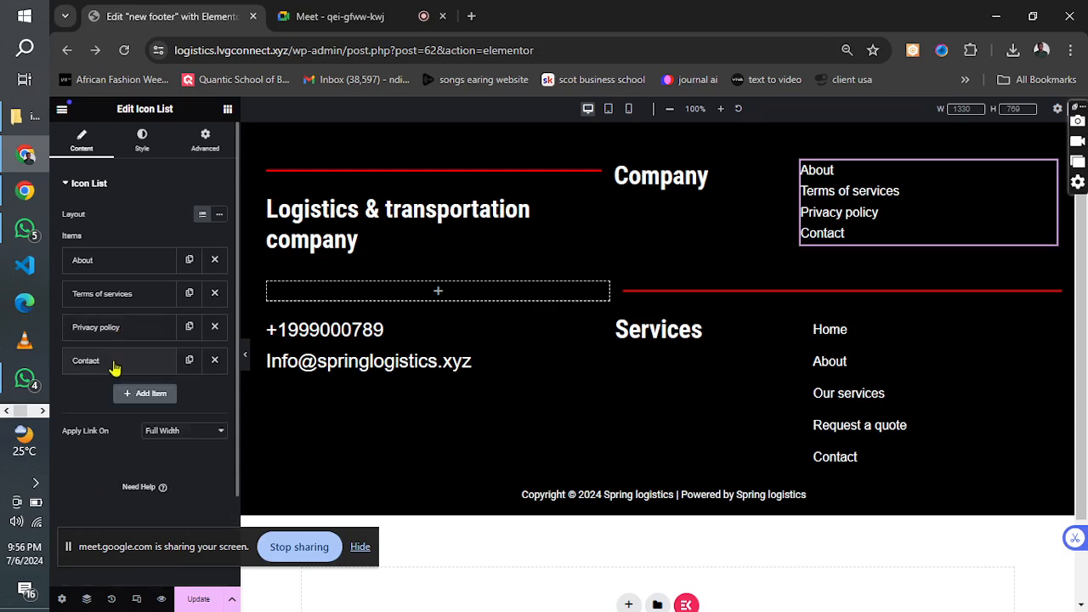
# Link the Contact item of the Company list to the site's Contact page and update the footer.
pyautogui.click(107, 366)
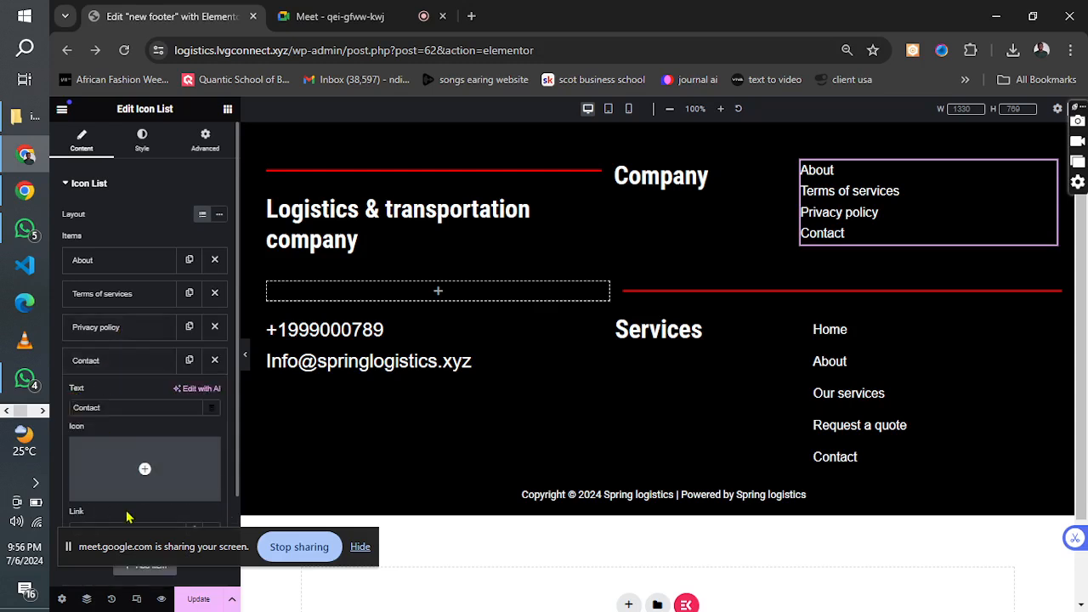
pyautogui.moveTo(109, 544); pyautogui.dragTo(370, 572)
pyautogui.click(88, 531)
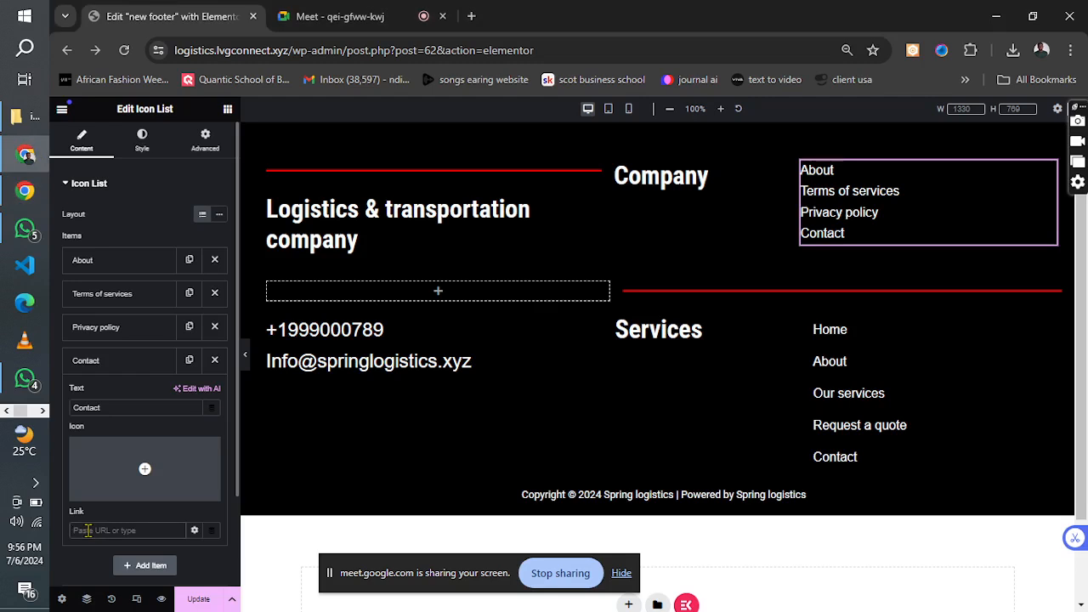
pyautogui.write('contact')
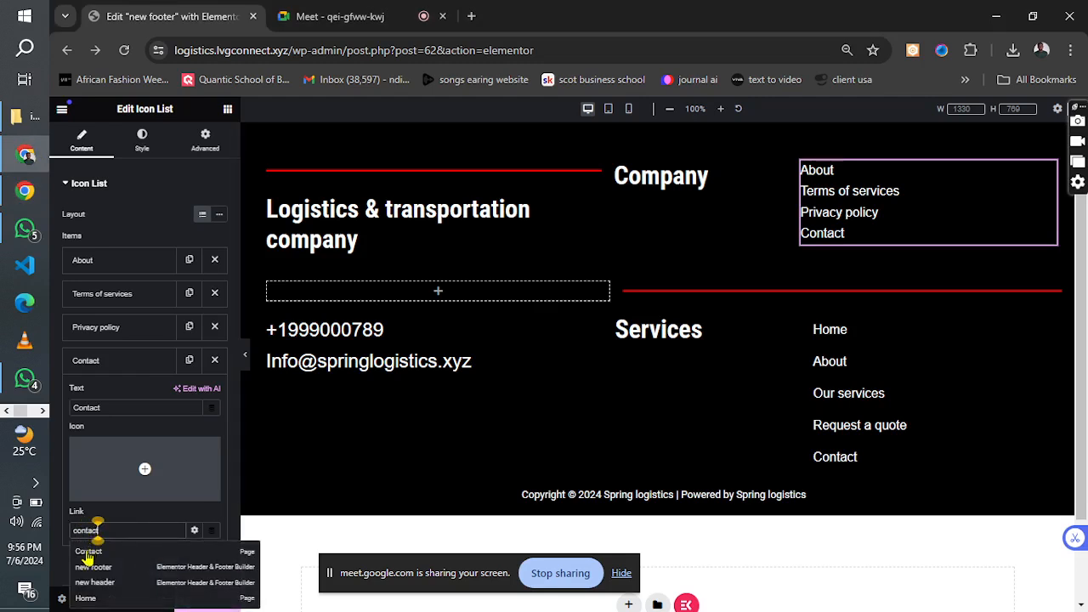
pyautogui.click(89, 558)
pyautogui.click(115, 360)
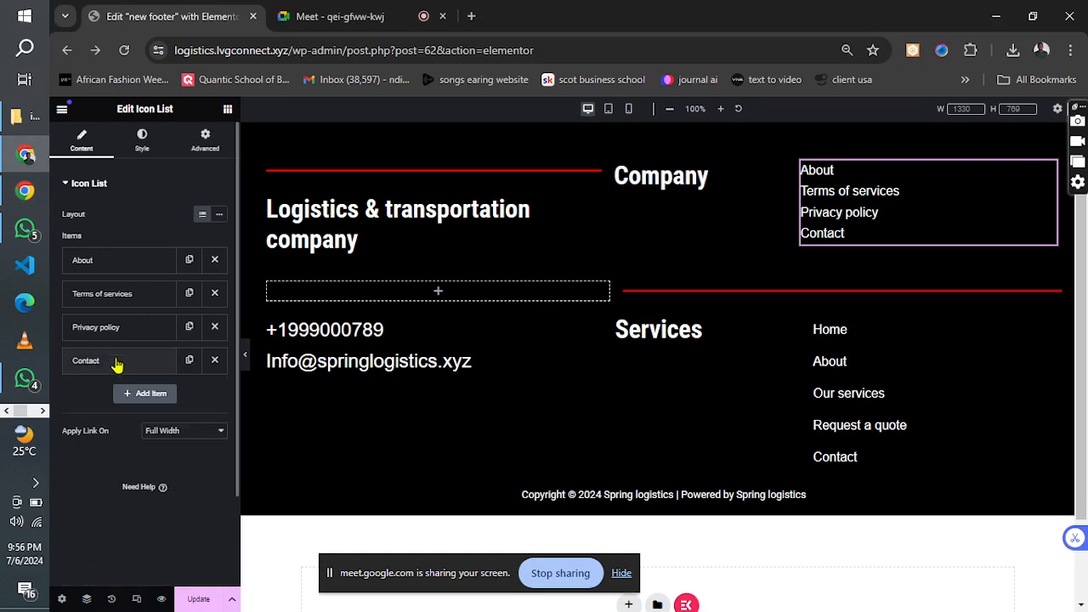
pyautogui.click(200, 600)
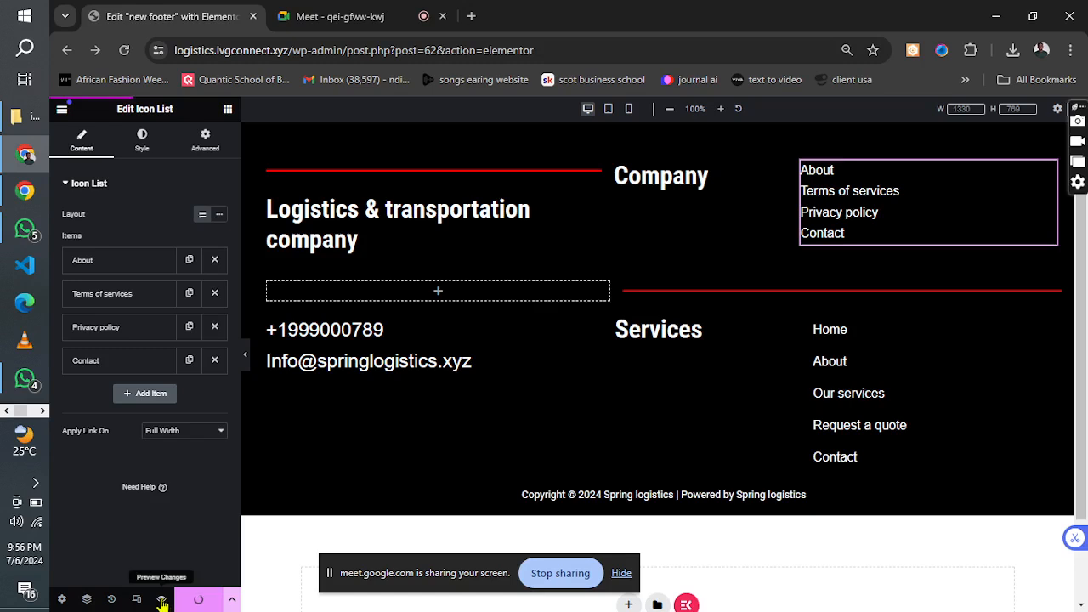
# Preview the footer and test the About and Contact links of its Company list, then close the preview.
pyautogui.click(162, 600)
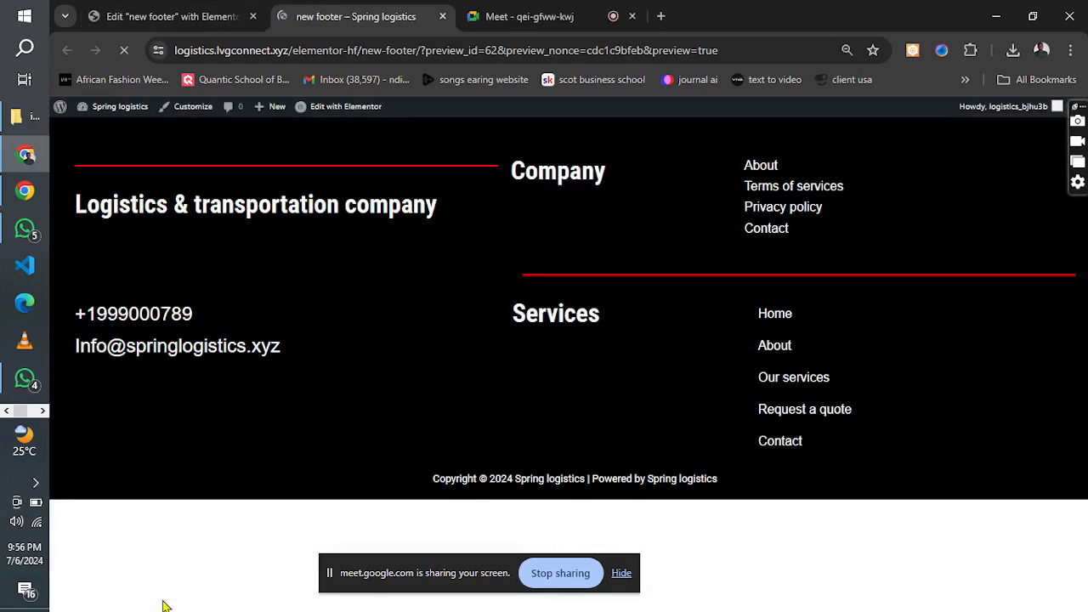
pyautogui.click(763, 170)
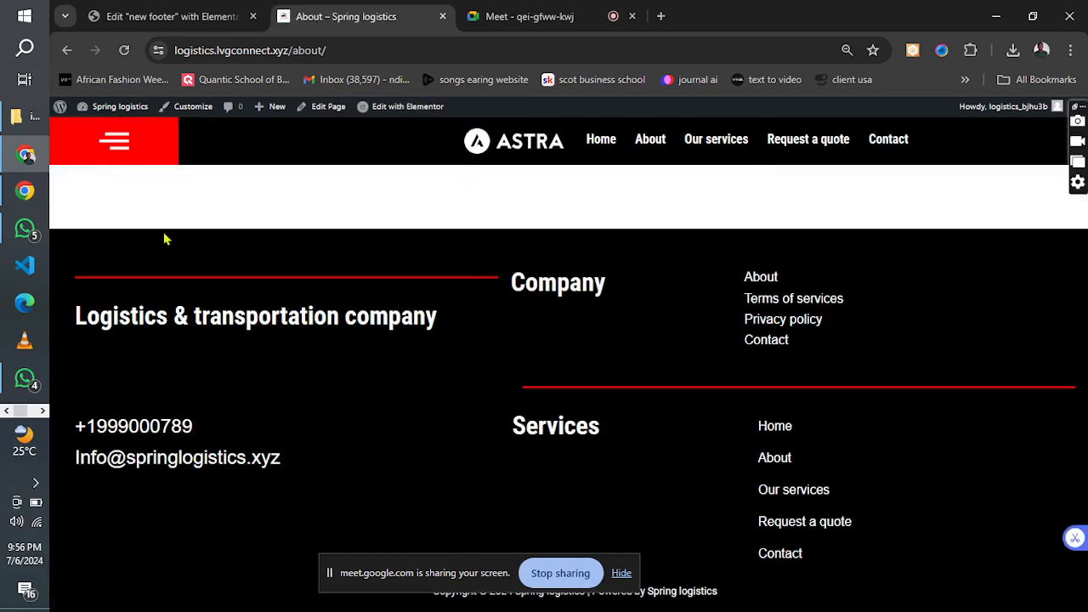
pyautogui.click(176, 13)
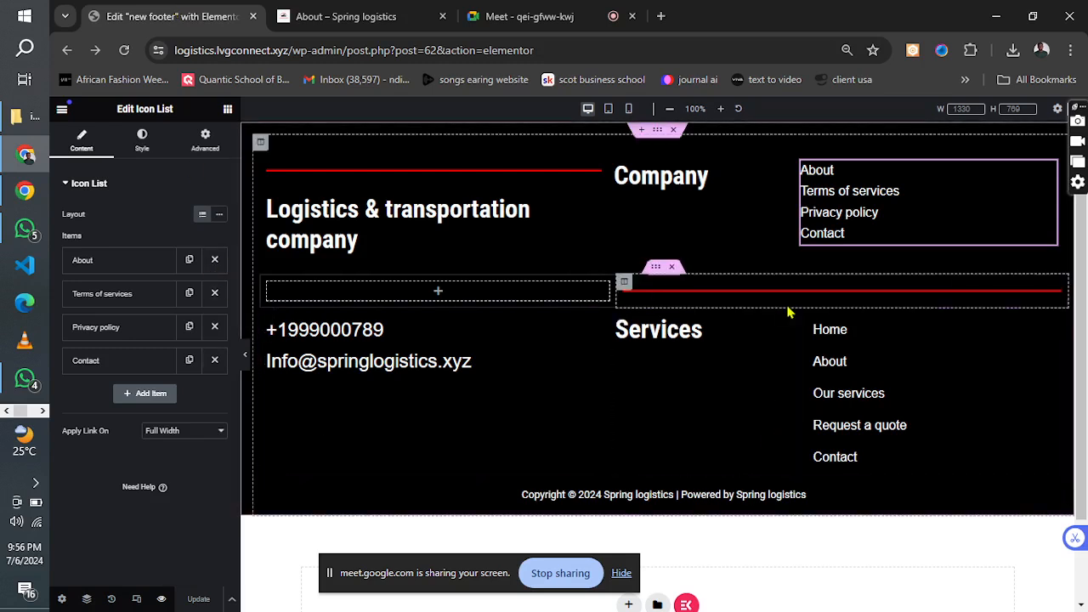
pyautogui.click(366, 12)
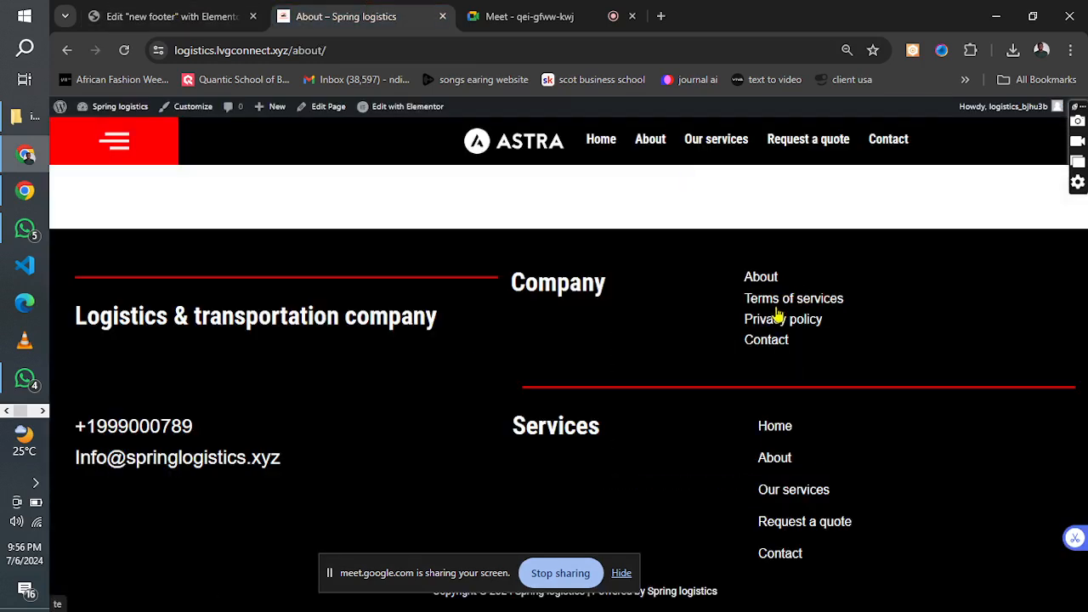
pyautogui.click(766, 341)
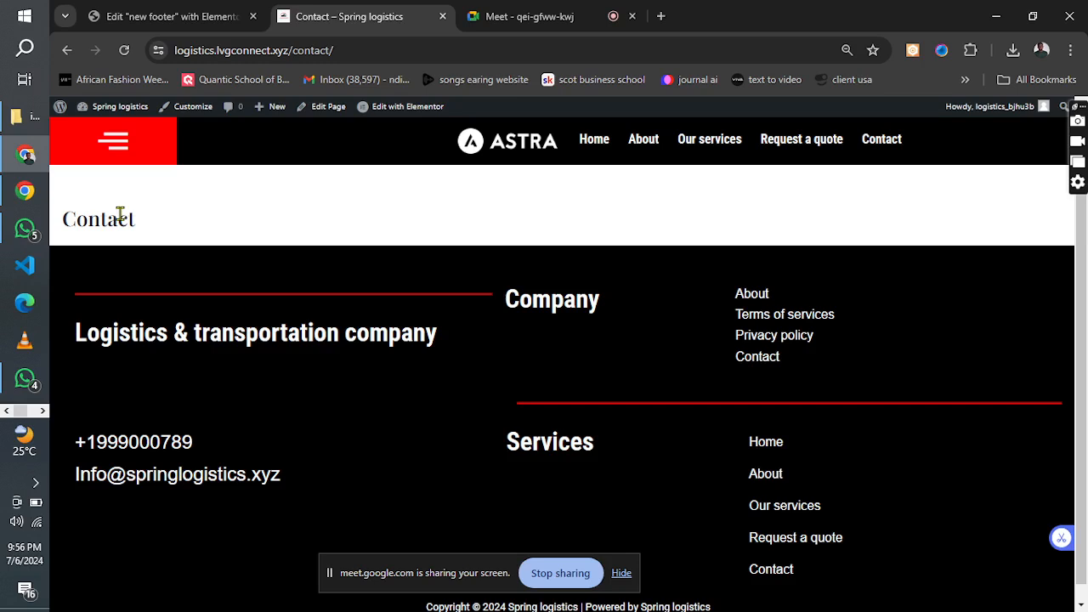
pyautogui.click(443, 16)
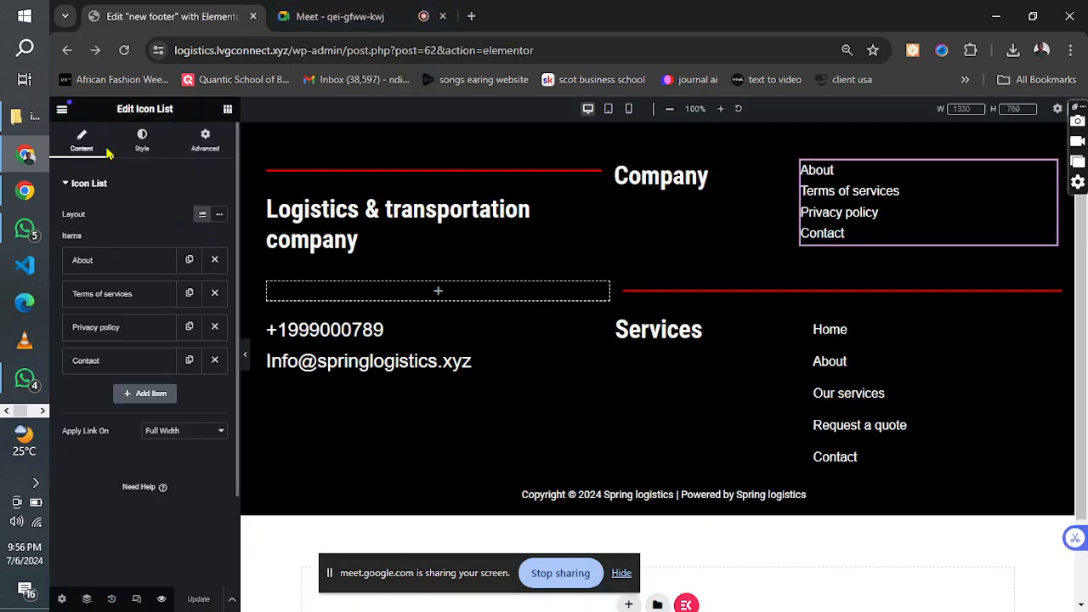
# Find the site's Plugins page with the Elementor Finder and open the theme customizer from the WordPress admin.
pyautogui.hotkey('ctrl', 'e')
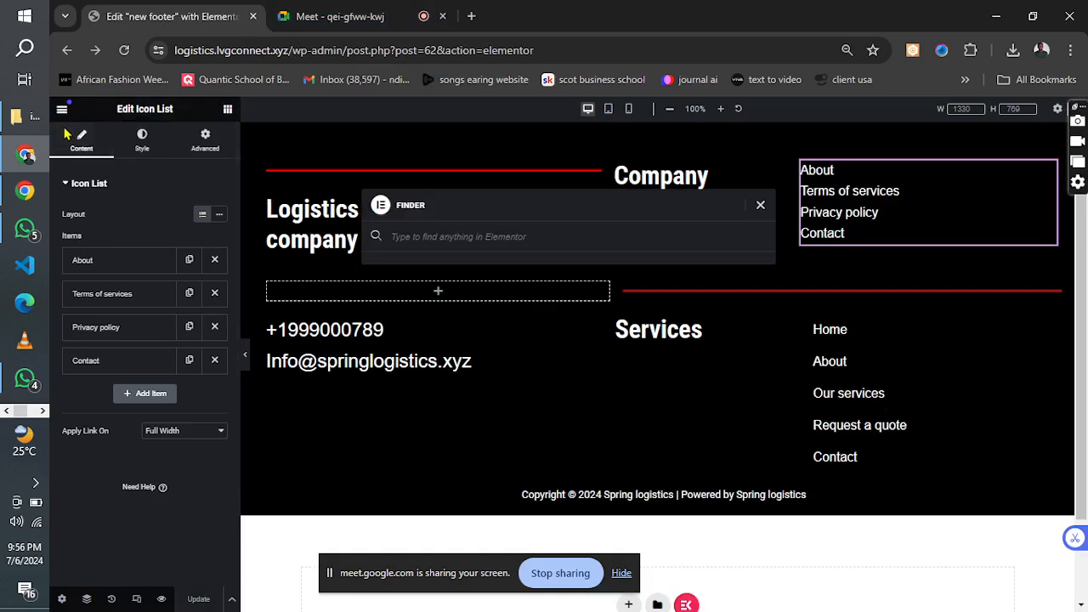
pyautogui.write('plugin')
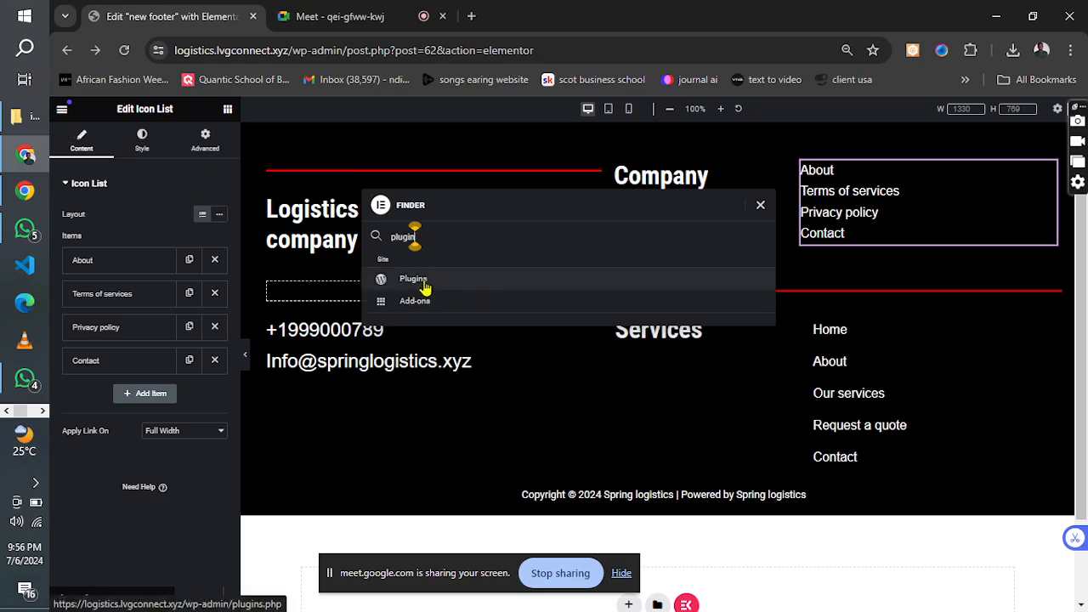
pyautogui.click(424, 289)
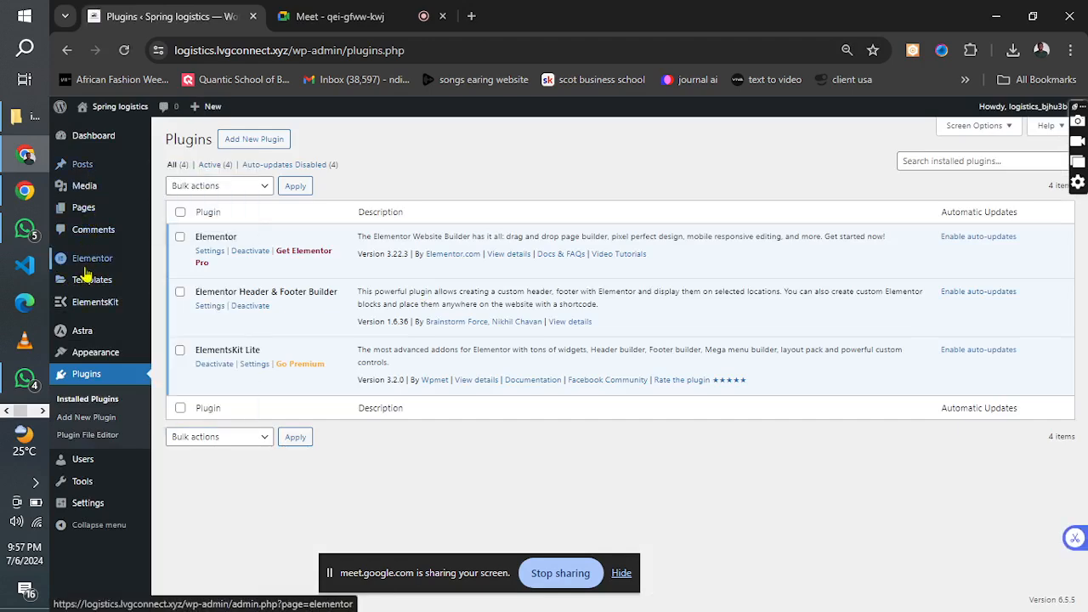
pyautogui.moveTo(102, 355)
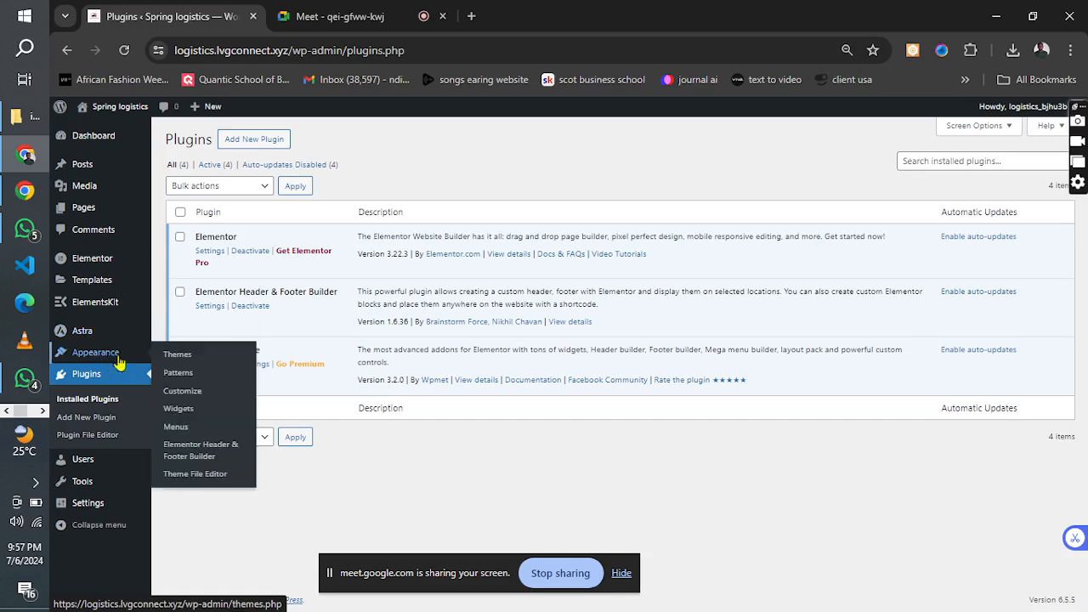
pyautogui.click(171, 396)
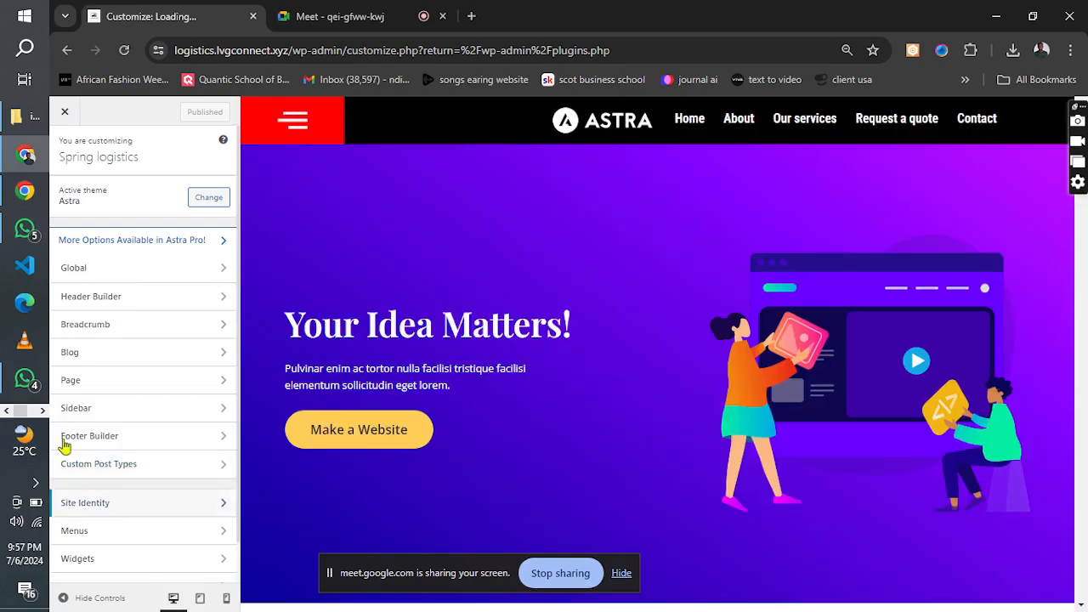
pyautogui.click(43, 411)
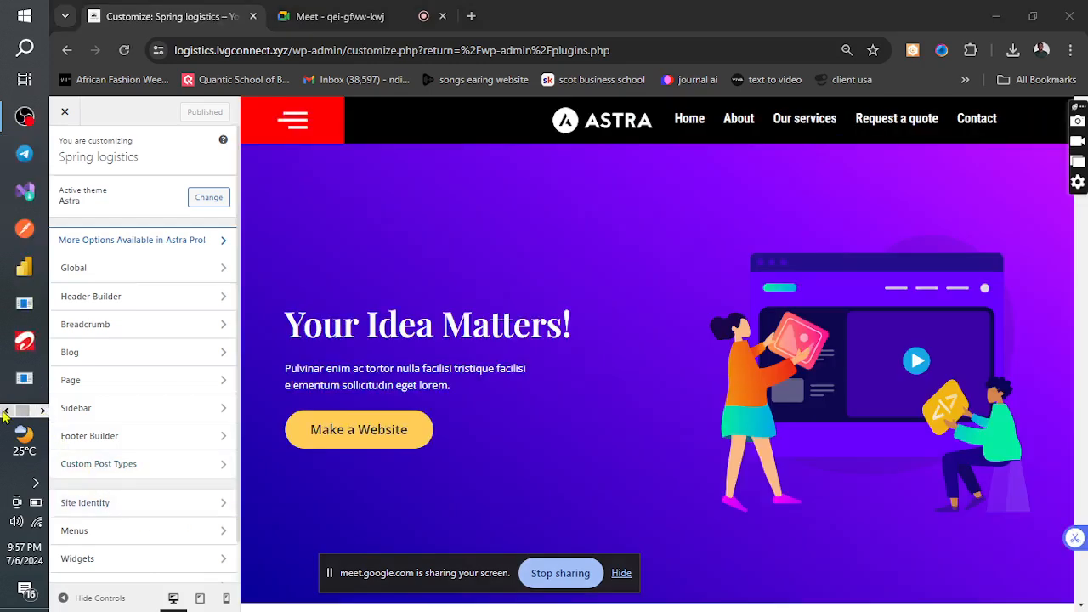
pyautogui.click(6, 411)
# Replace the Astra logo in the Site Identity title and logo settings with cropped-SPRING.png from the media library.
pyautogui.click(108, 506)
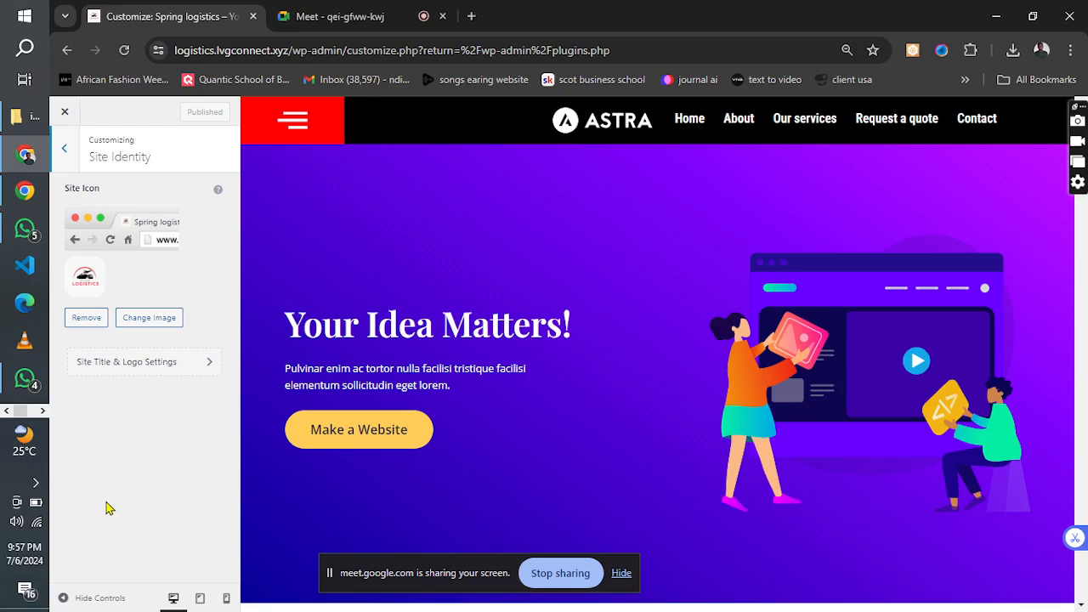
pyautogui.click(123, 366)
pyautogui.click(123, 372)
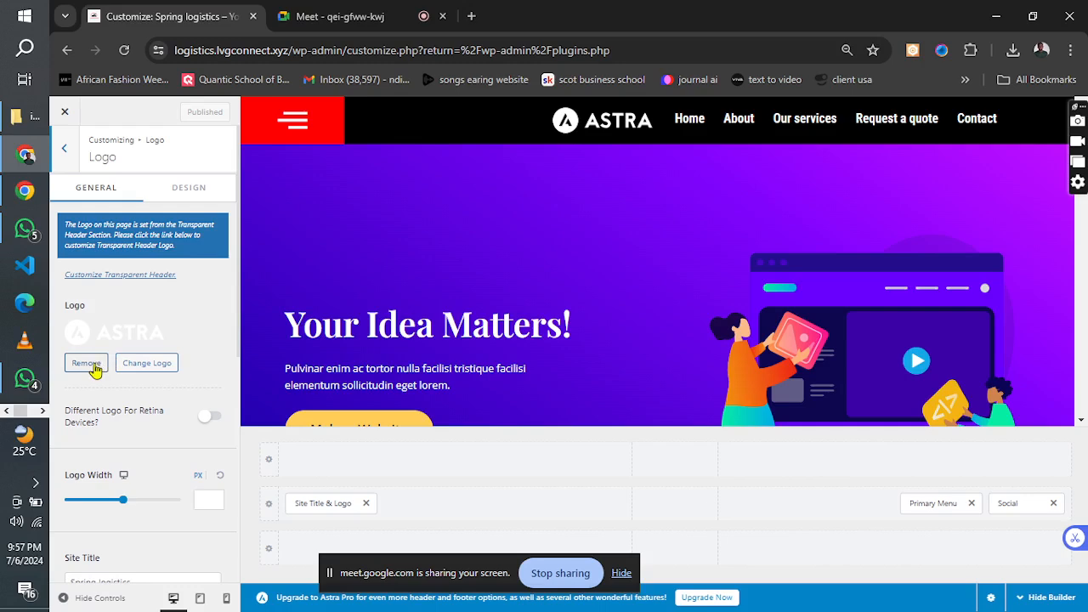
pyautogui.click(86, 363)
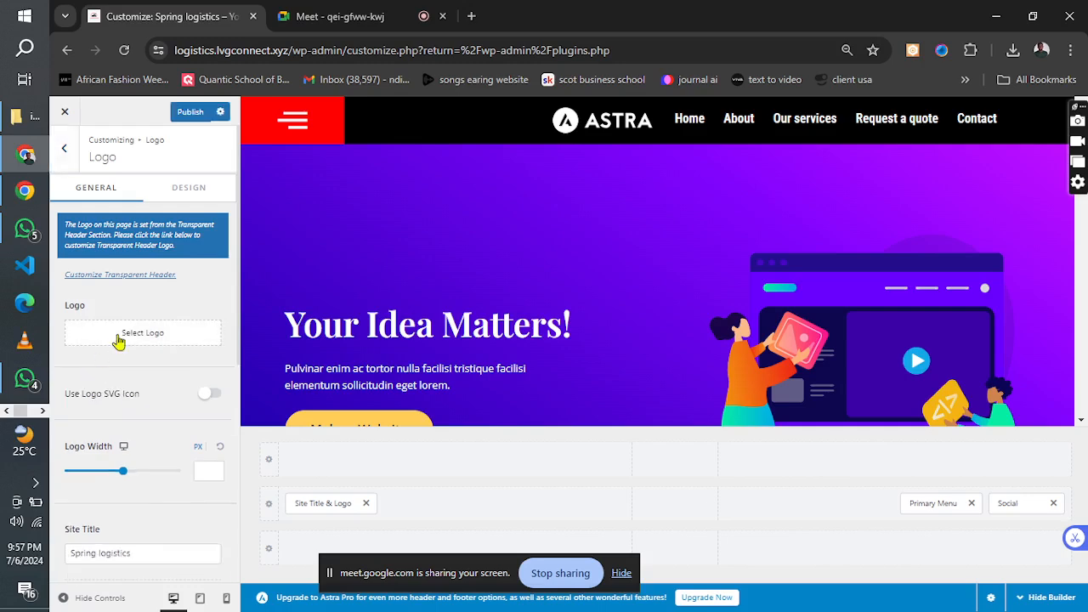
pyautogui.click(119, 340)
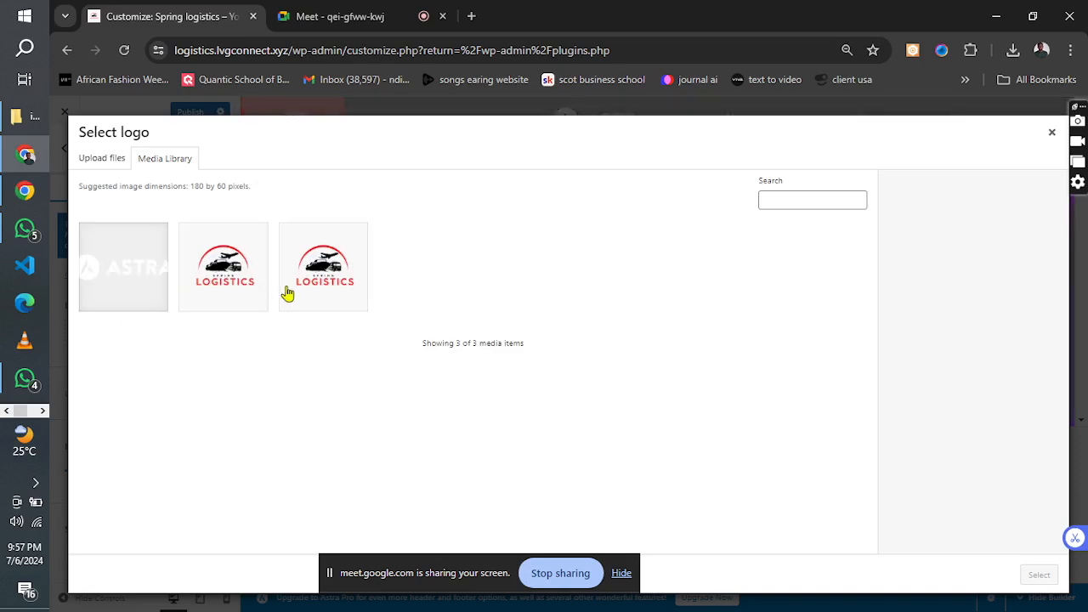
pyautogui.click(226, 283)
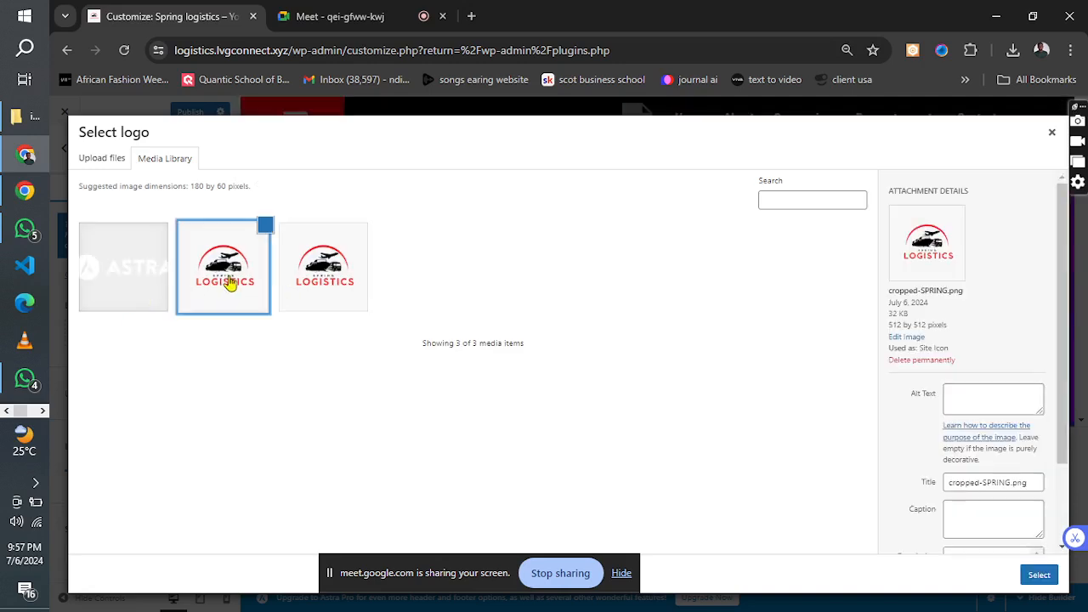
pyautogui.click(1039, 575)
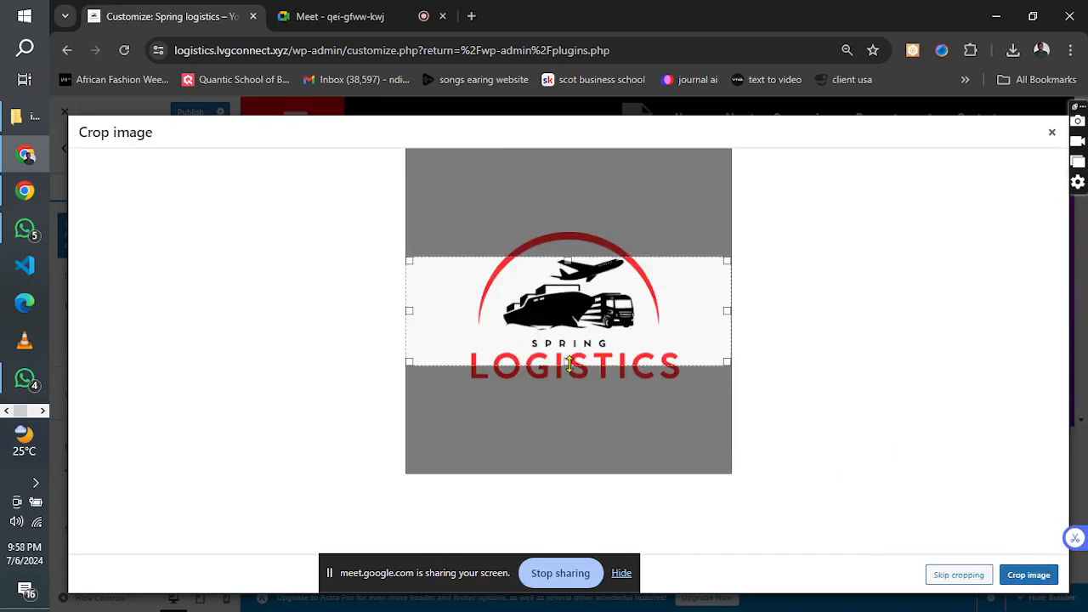
# Crop the logo image closely around the full Spring Logistics emblem and lettering, and publish the change.
pyautogui.moveTo(568, 362); pyautogui.dragTo(571, 389)
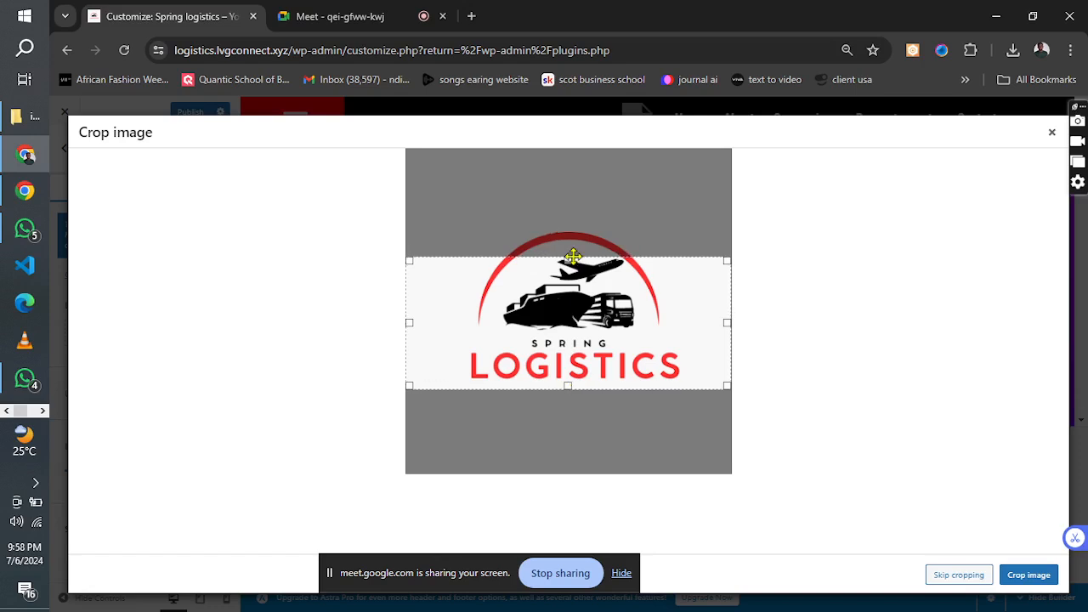
pyautogui.moveTo(568, 259); pyautogui.dragTo(565, 228)
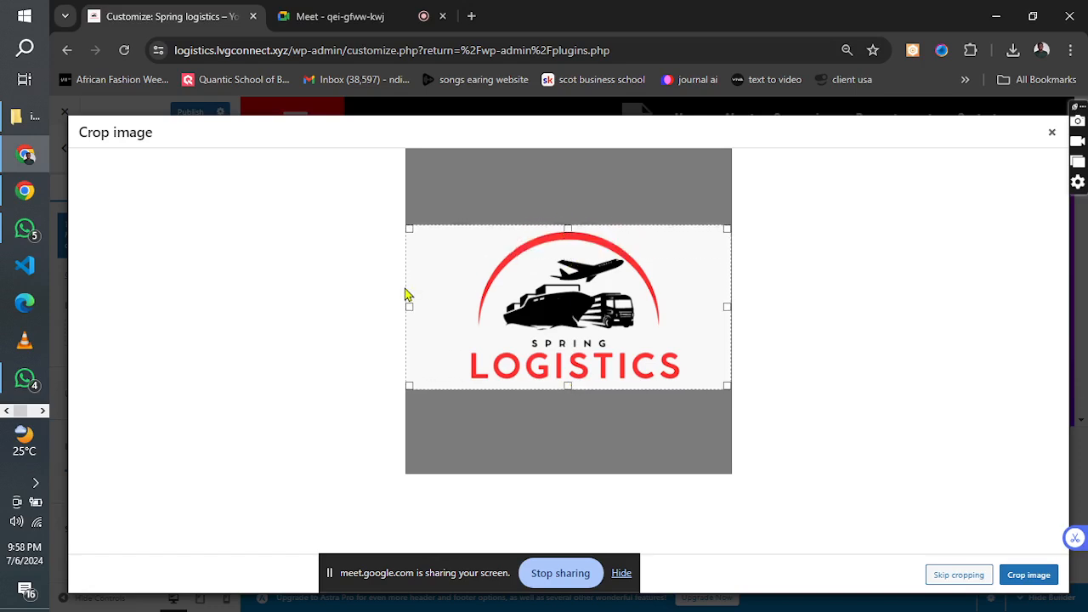
pyautogui.moveTo(406, 307); pyautogui.dragTo(424, 306)
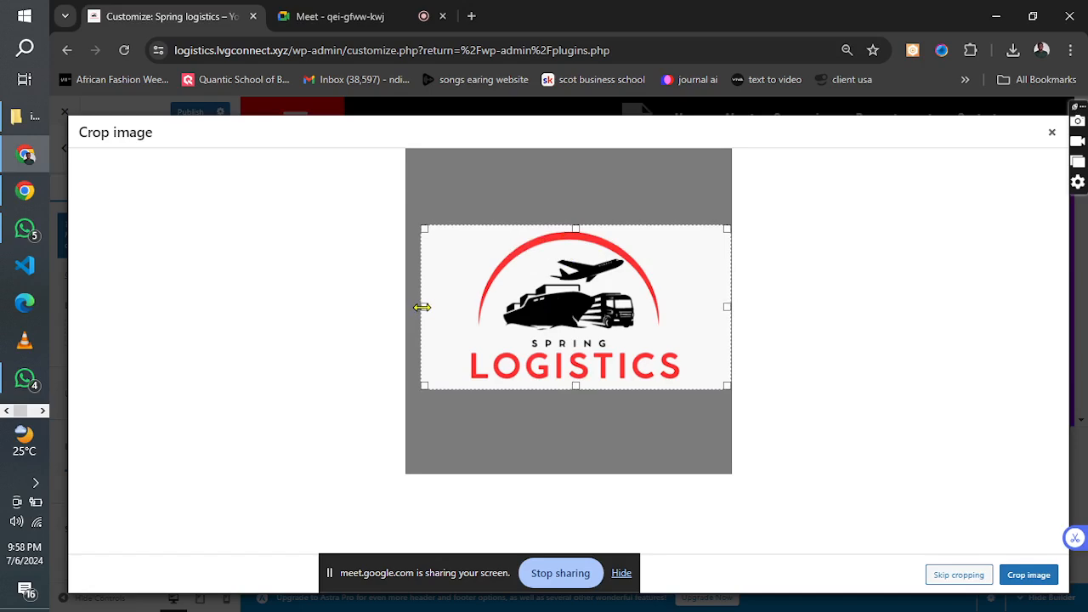
pyautogui.moveTo(727, 308); pyautogui.dragTo(709, 314)
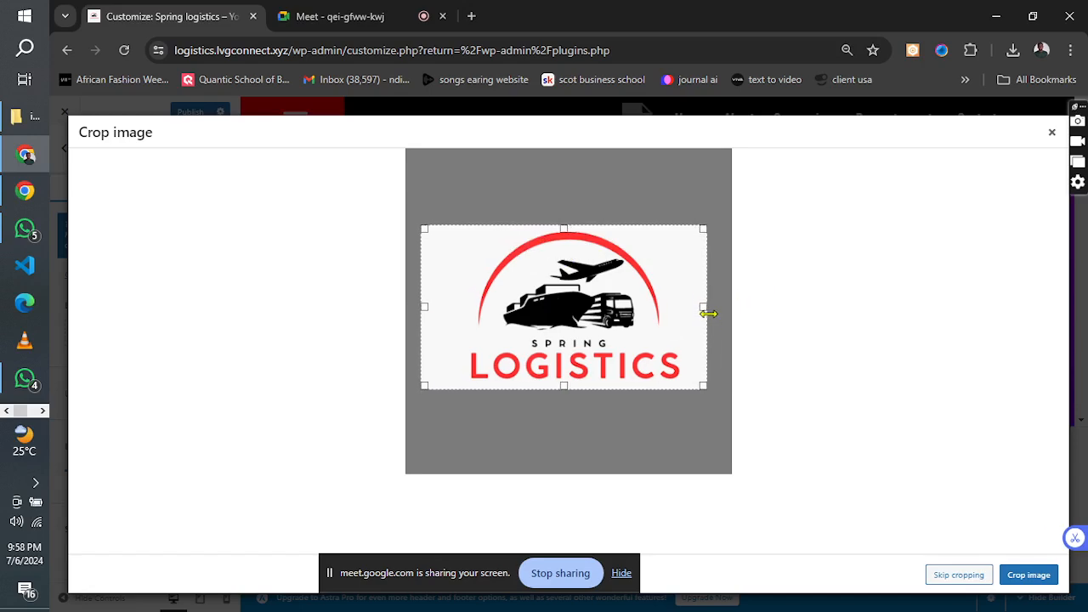
pyautogui.click(1025, 578)
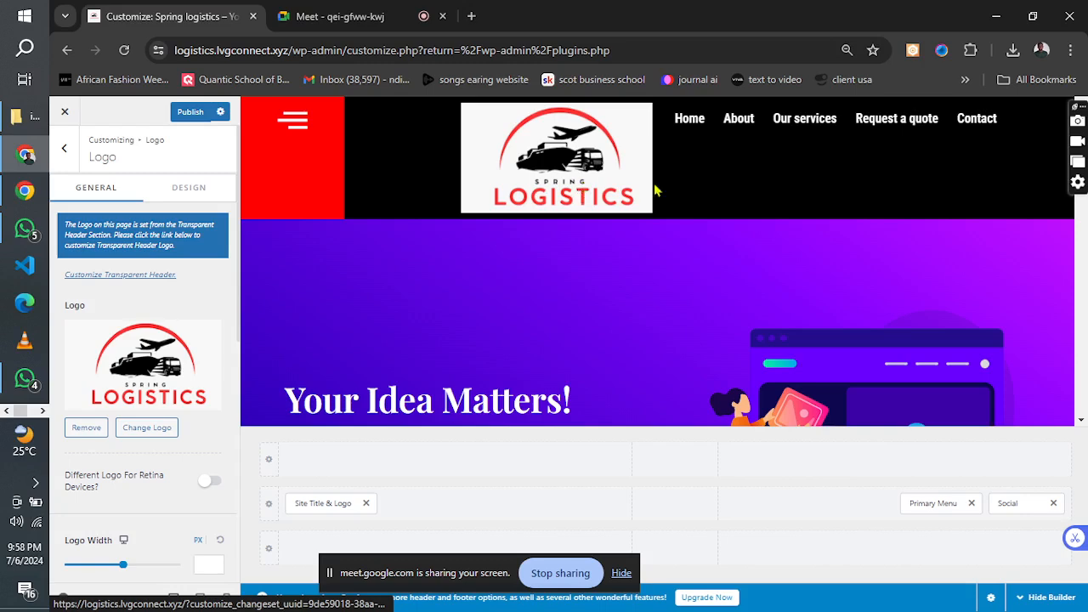
pyautogui.click(189, 112)
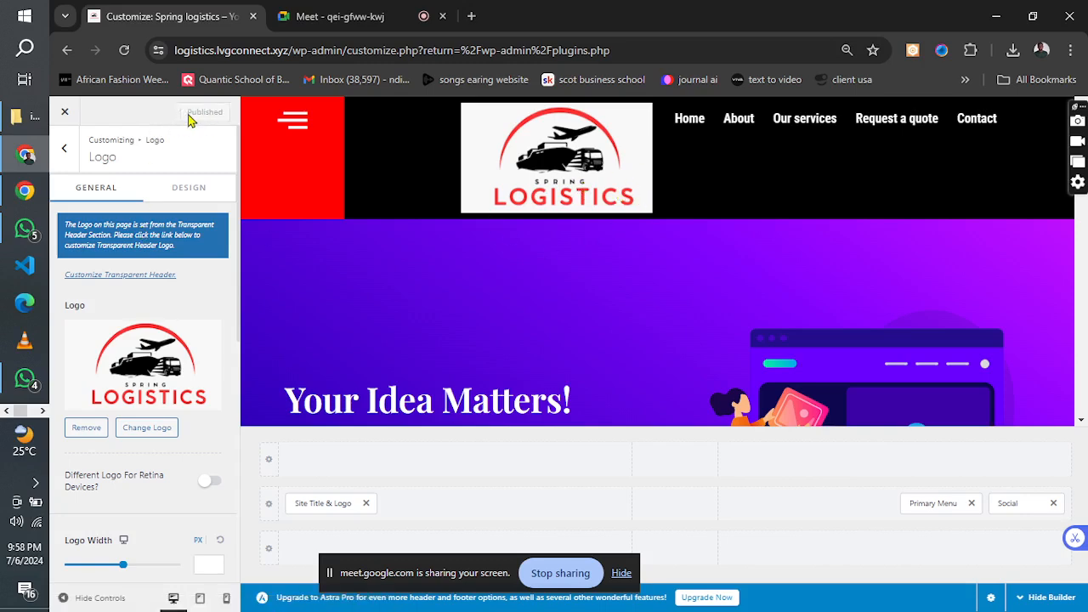
# Leave the theme customizer and open the "new header" template from Elementor Header & Footer Builder for editing with Elementor.
pyautogui.click(66, 117)
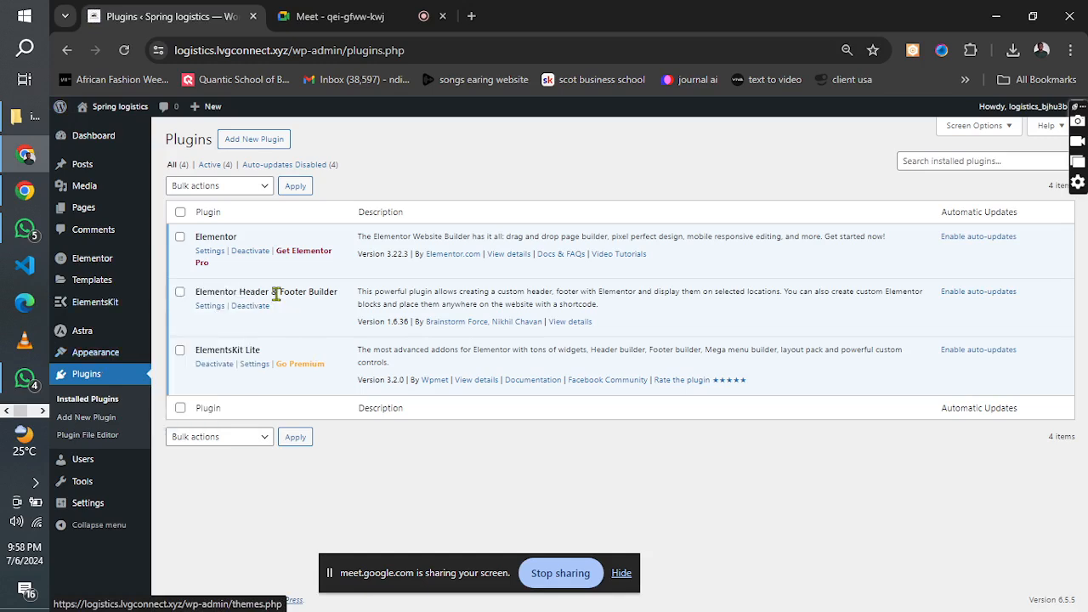
pyautogui.click(205, 307)
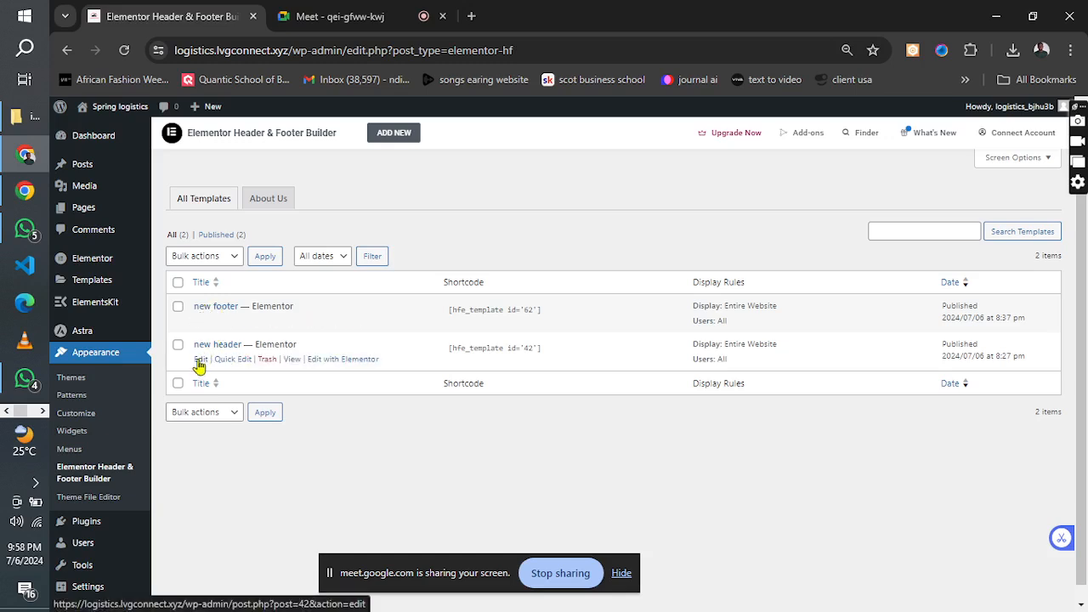
pyautogui.click(200, 360)
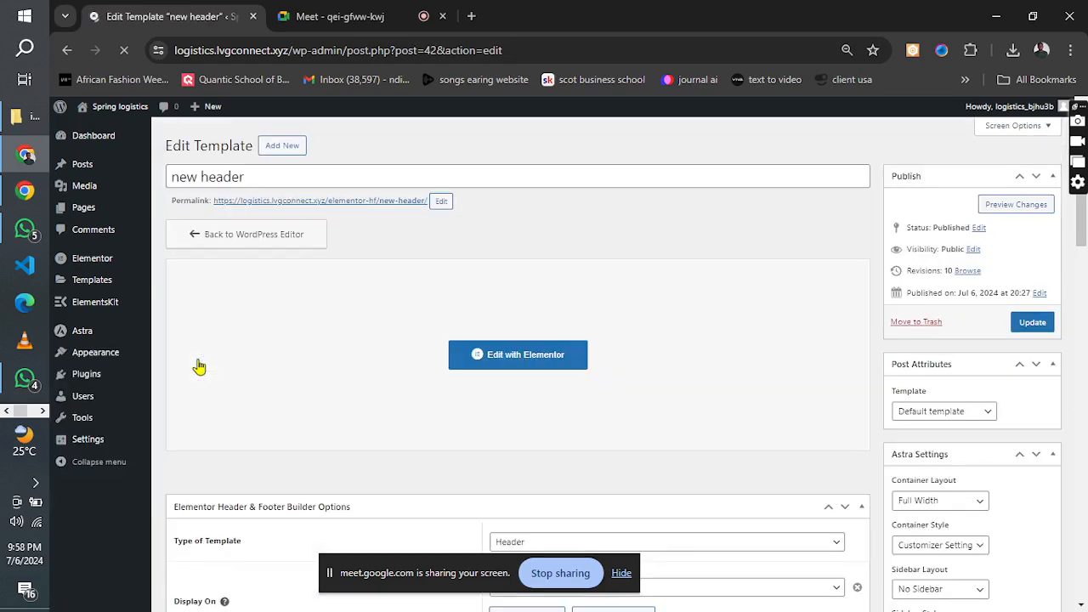
pyautogui.click(501, 381)
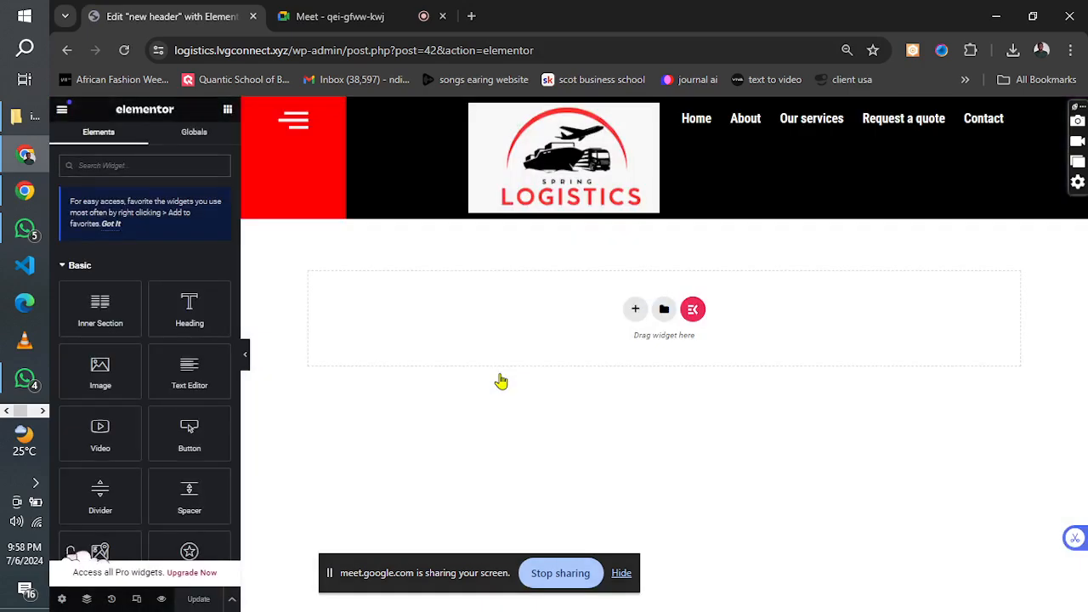
# Set the header's site logo width to 21% for desktop and update the template.
pyautogui.click(650, 125)
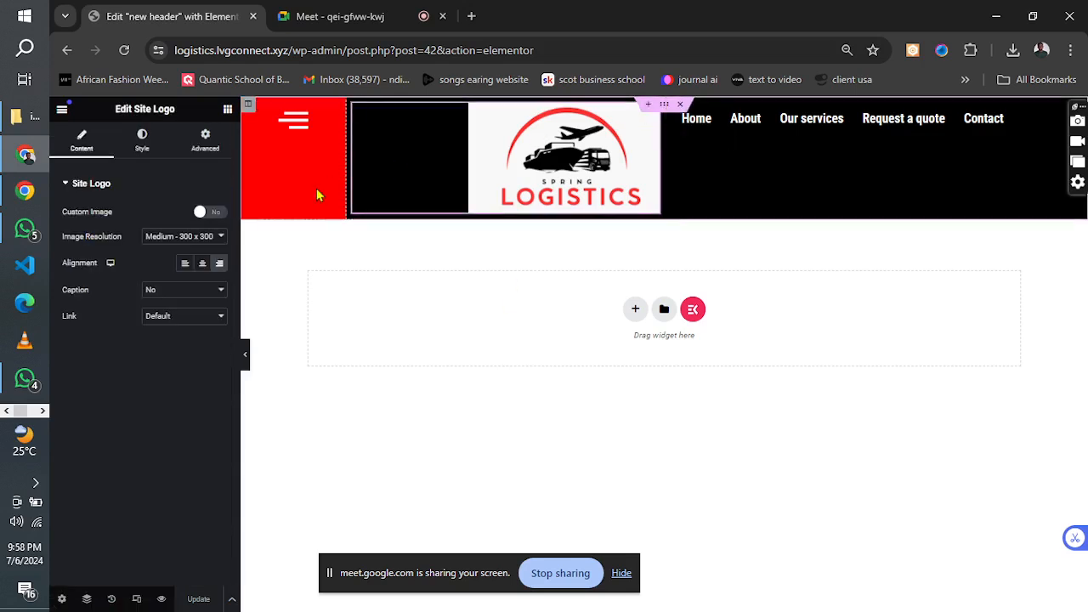
pyautogui.click(143, 144)
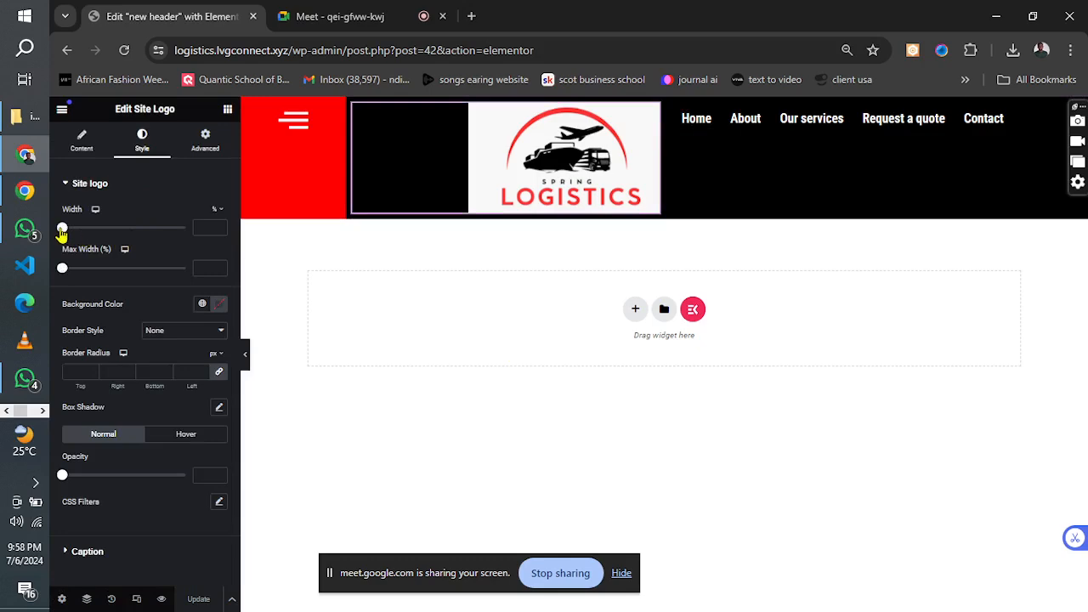
pyautogui.moveTo(62, 229); pyautogui.dragTo(88, 229)
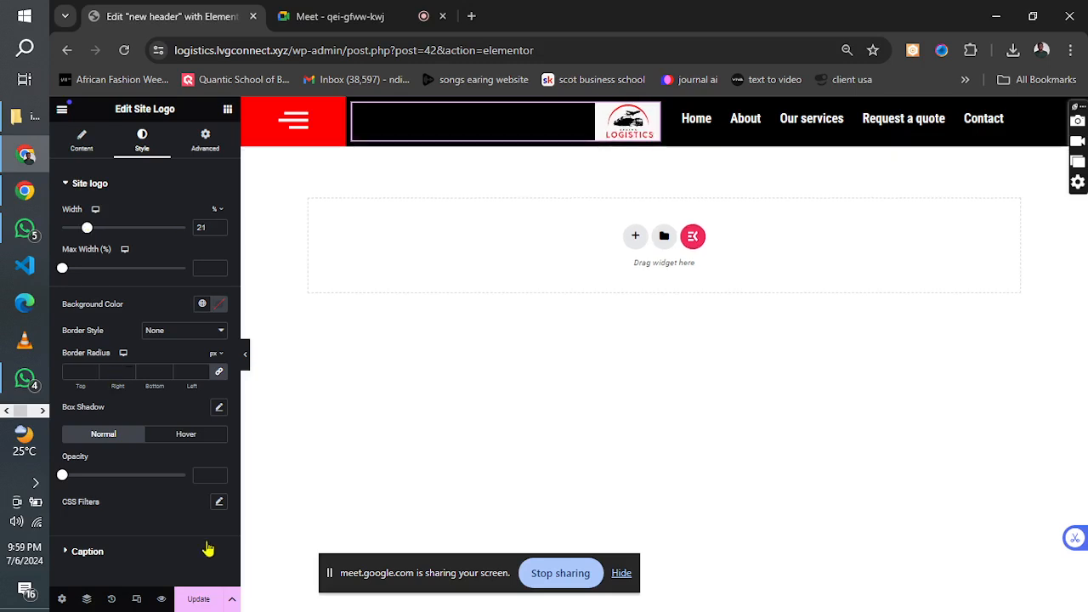
pyautogui.click(198, 599)
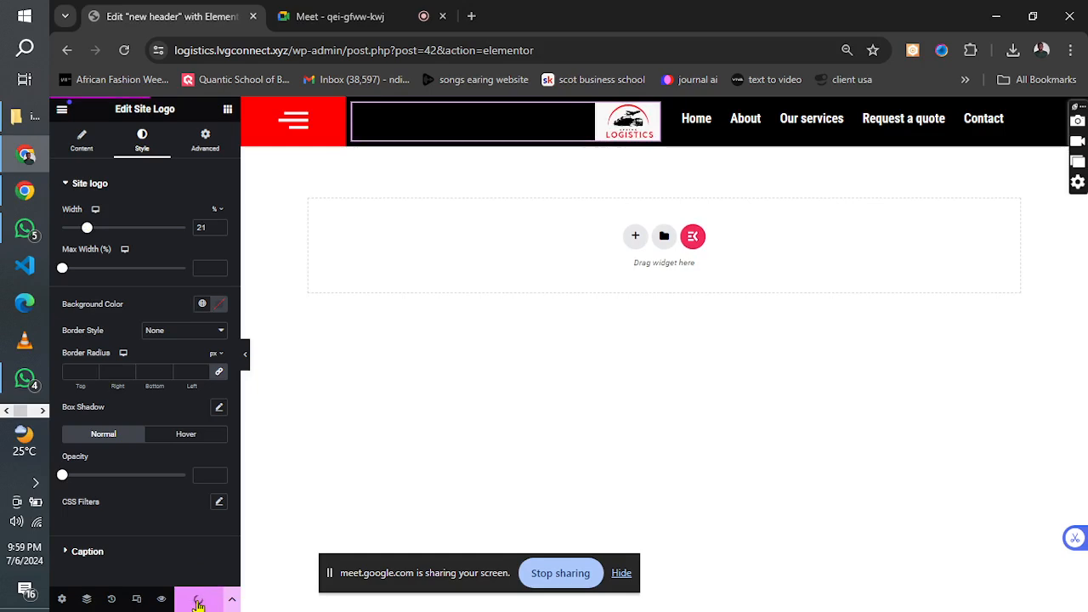
# Examine the header layout in tablet and mobile portrait views, then return to the desktop view.
pyautogui.click(136, 598)
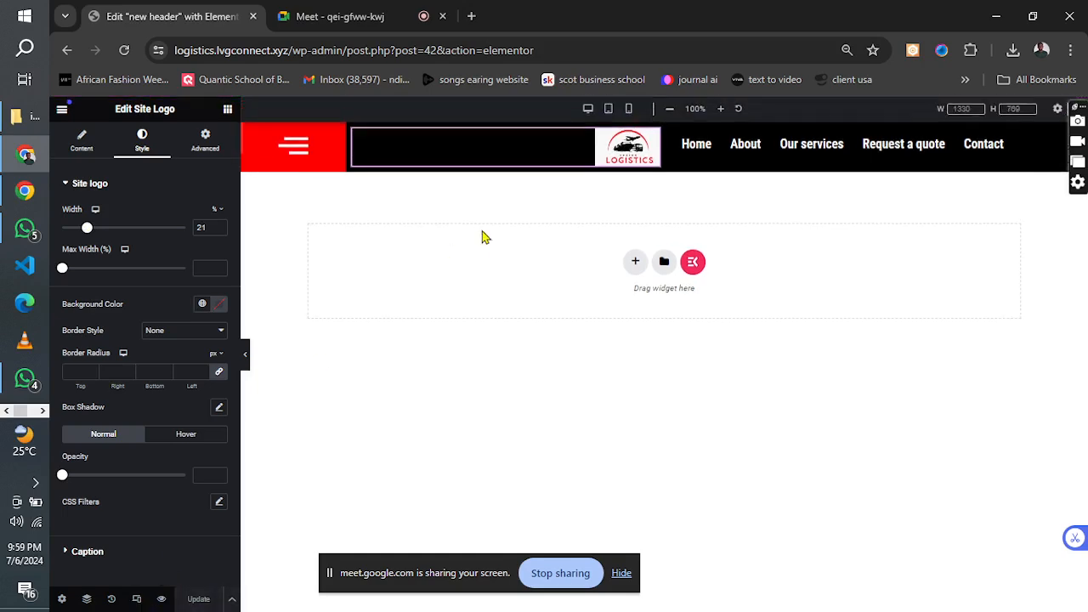
pyautogui.click(609, 111)
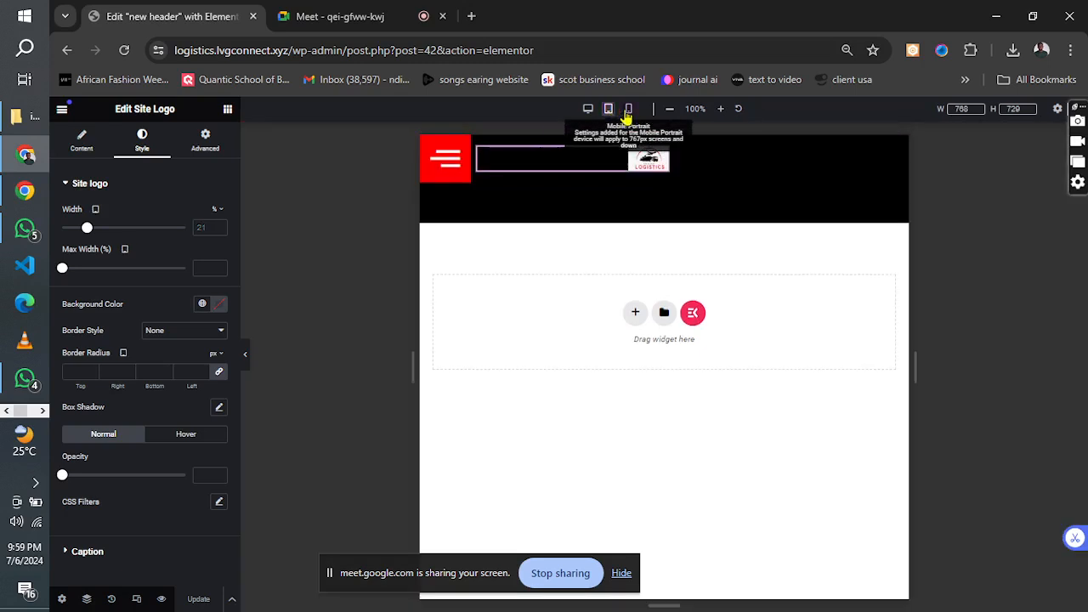
pyautogui.click(628, 109)
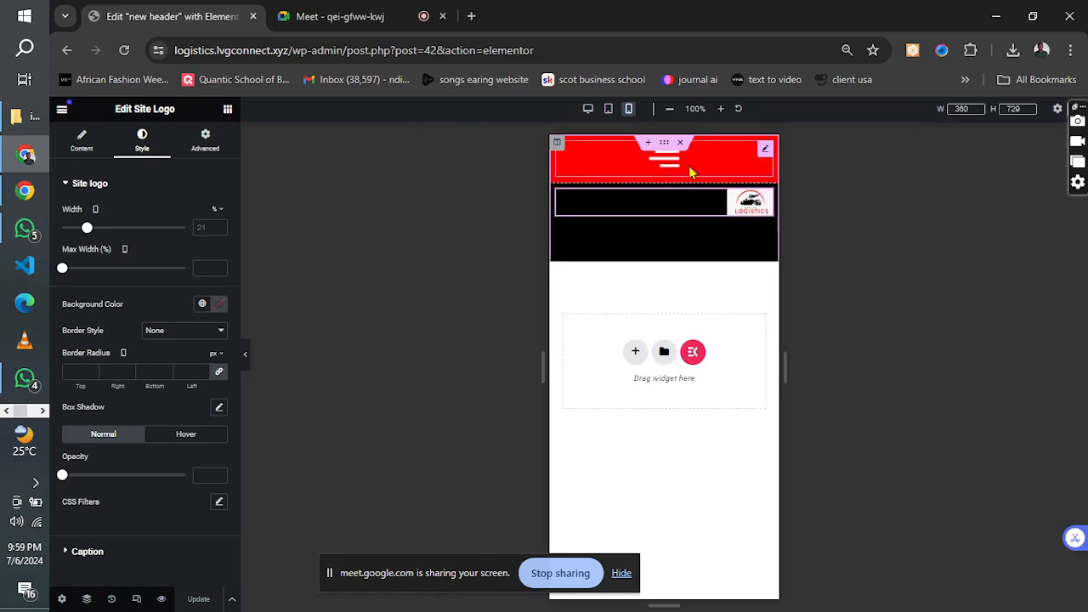
pyautogui.click(609, 111)
pyautogui.click(587, 110)
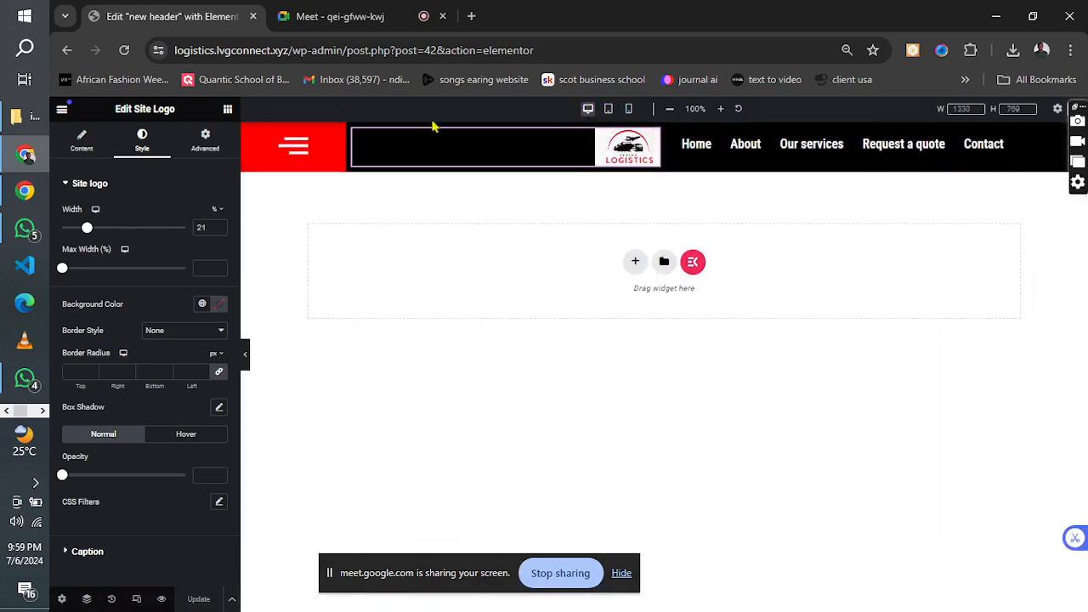
# Hide the red hamburger icon column of the header on tablet portrait and mobile portrait.
pyautogui.click(247, 134)
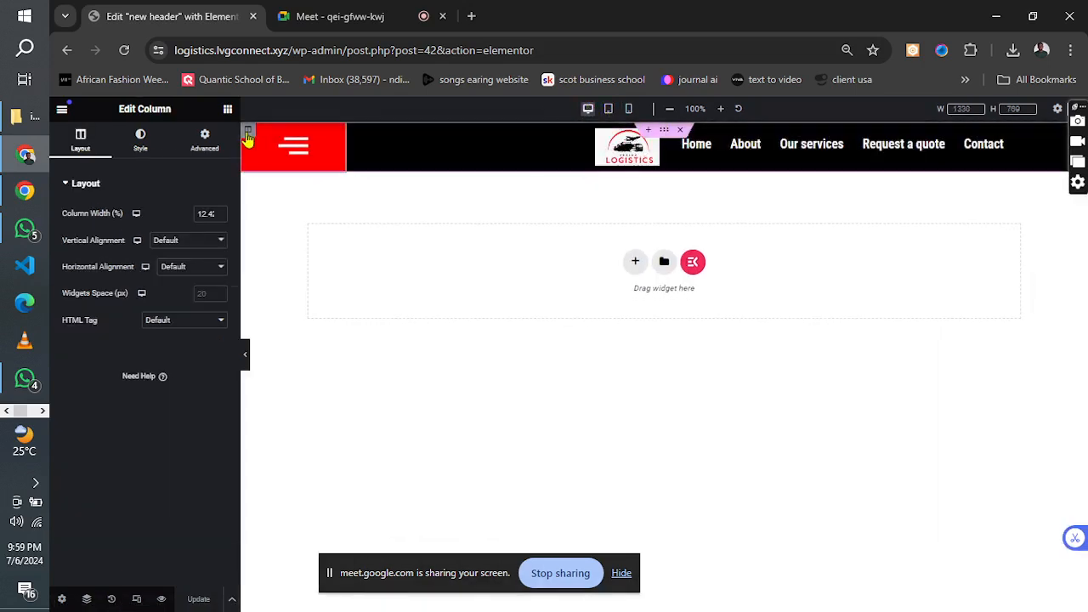
pyautogui.click(204, 141)
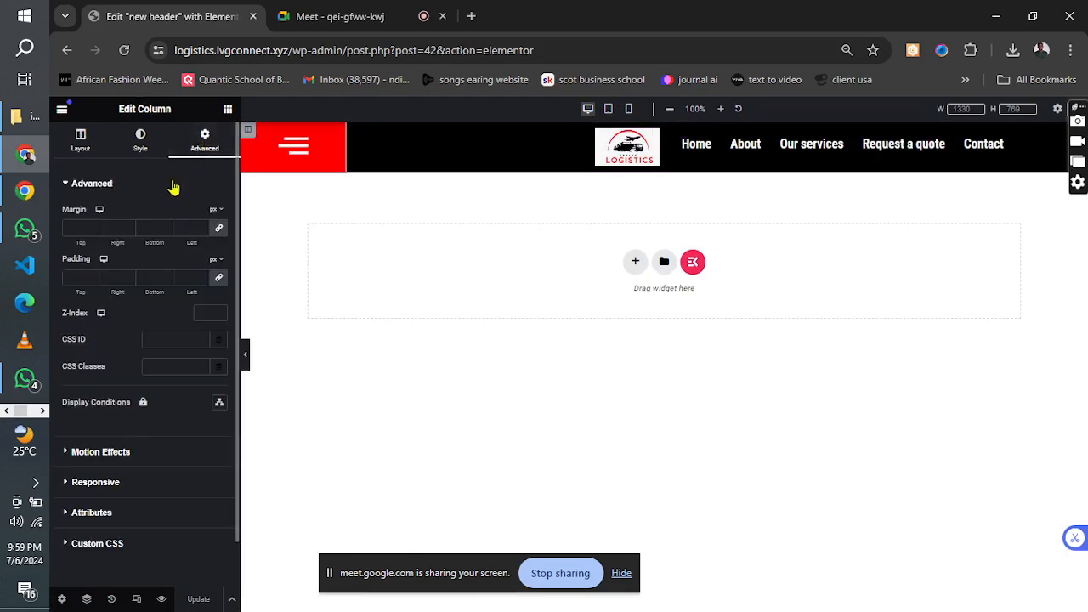
pyautogui.click(175, 184)
pyautogui.click(141, 249)
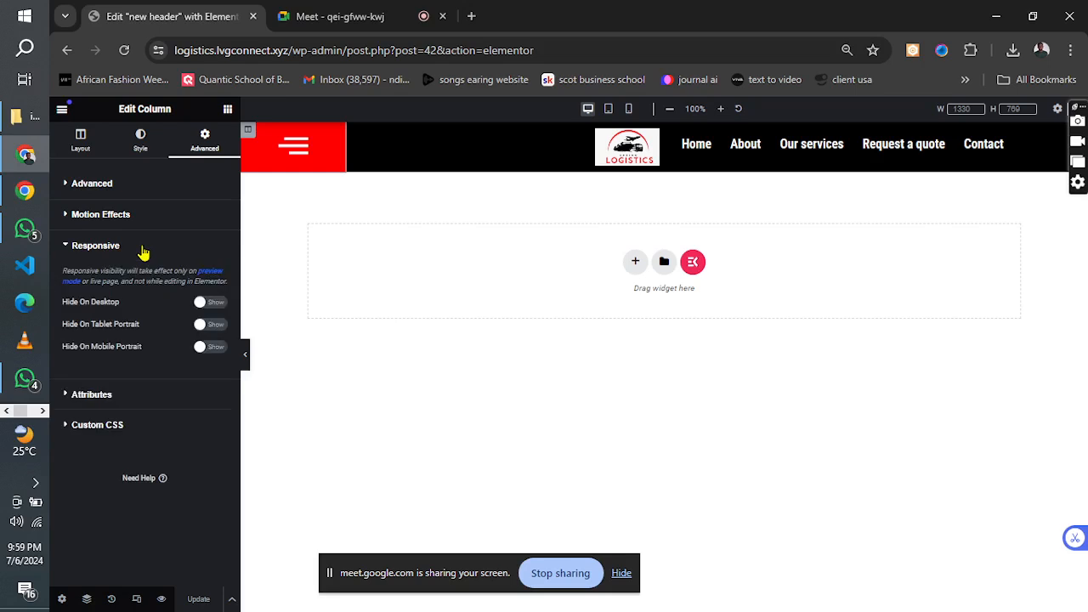
pyautogui.click(142, 249)
pyautogui.click(142, 249)
pyautogui.click(210, 326)
pyautogui.click(210, 347)
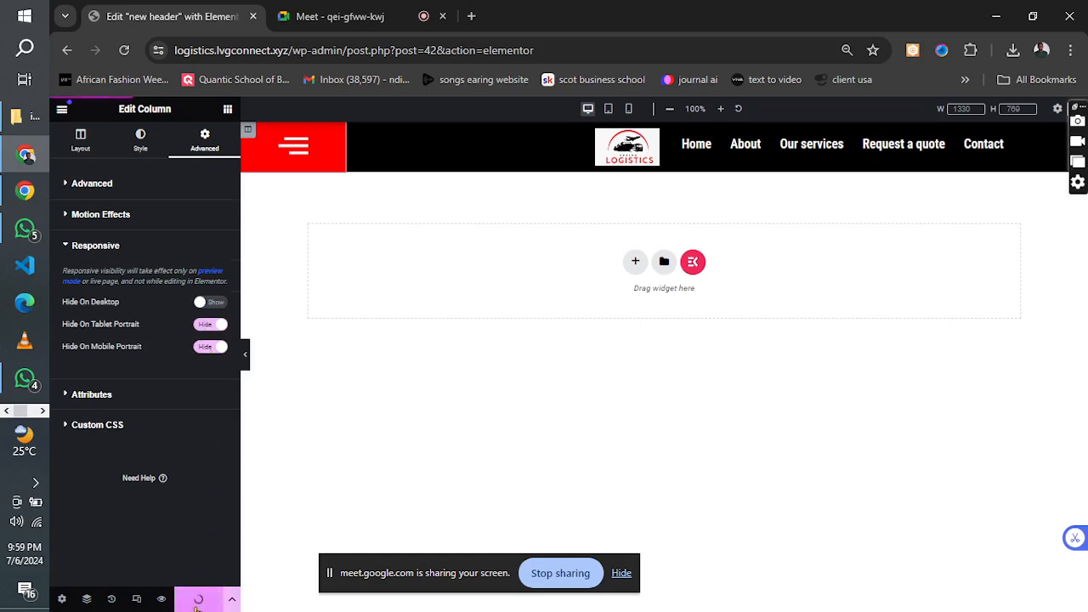
# Check the header in tablet view and set the logo column's width to 50% for mobile portrait.
pyautogui.click(608, 110)
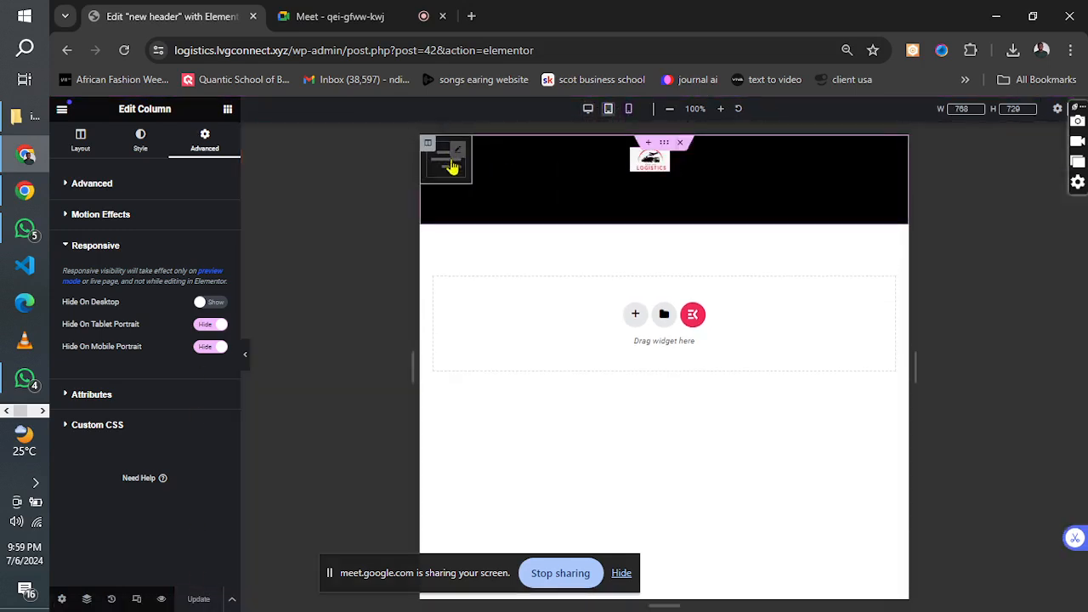
pyautogui.click(629, 110)
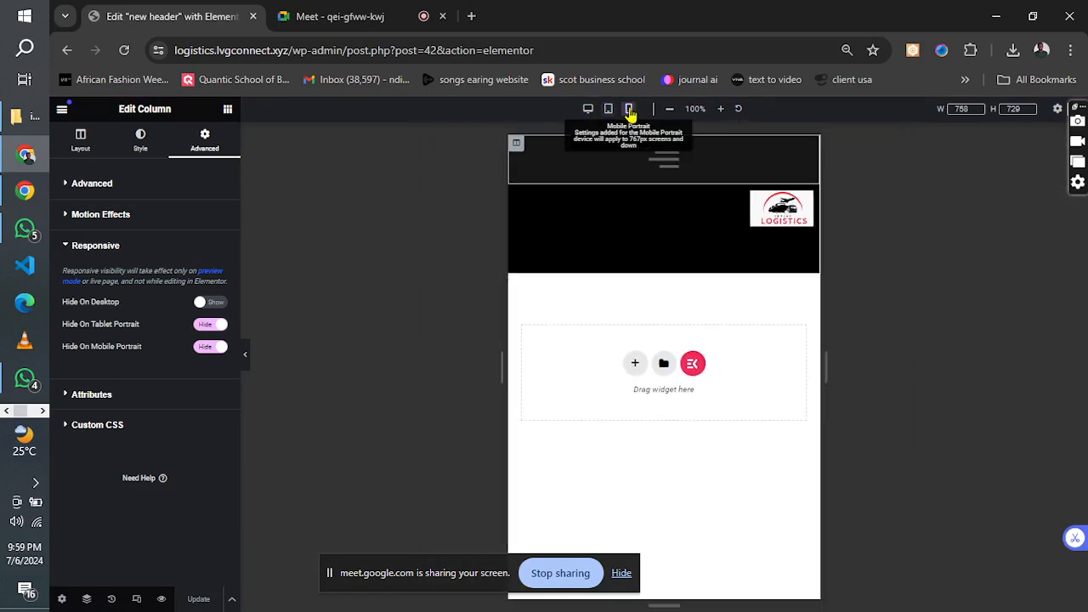
pyautogui.click(561, 201)
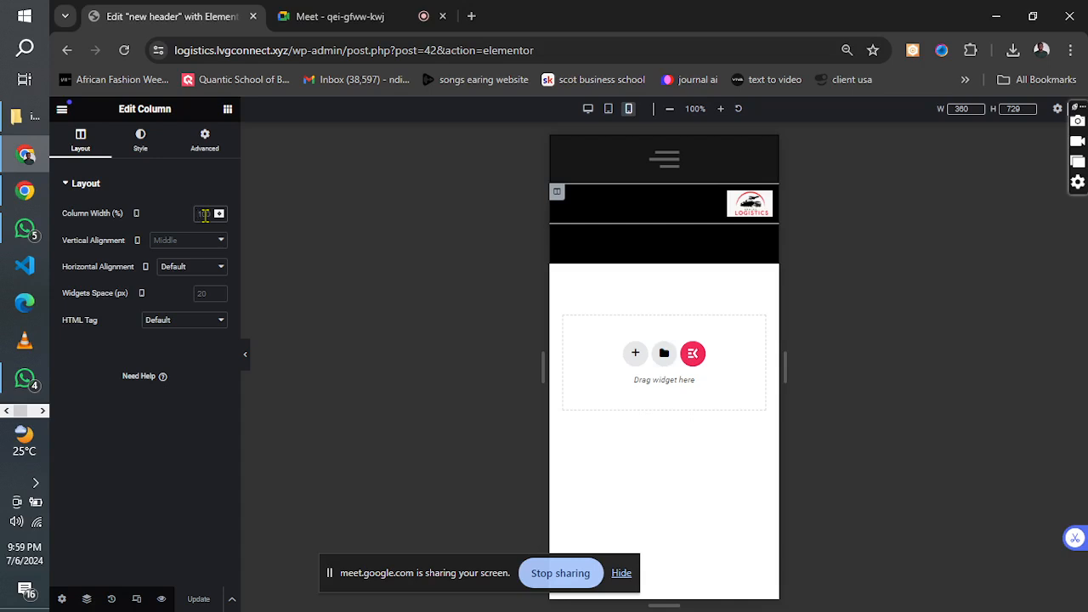
pyautogui.write('50')
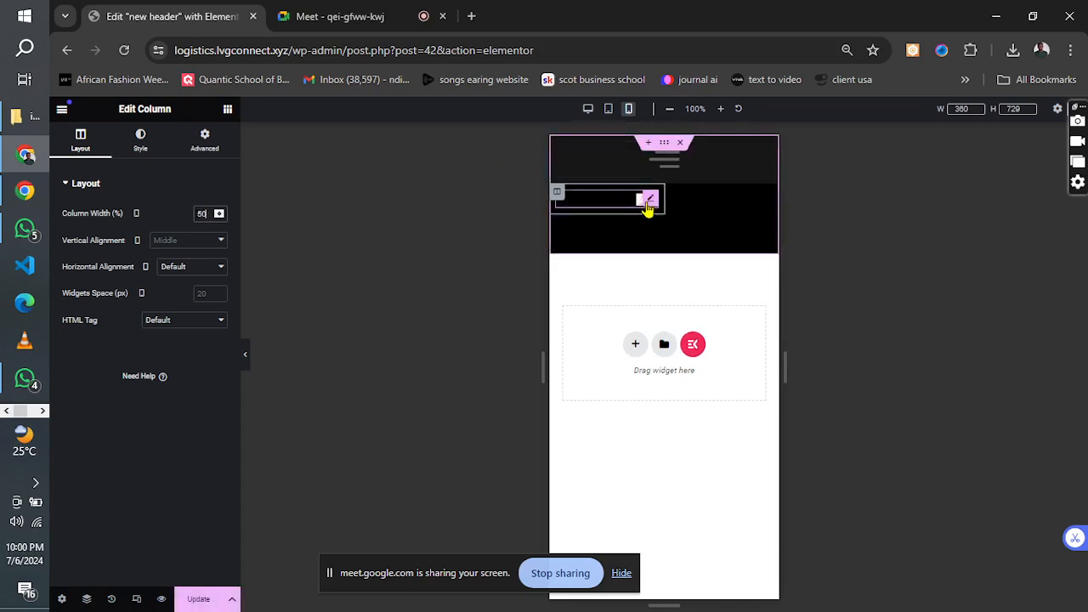
# Set the site logo's mobile width to 59%, align it left, and update the header template.
pyautogui.click(650, 201)
pyautogui.moveTo(87, 231); pyautogui.dragTo(135, 229)
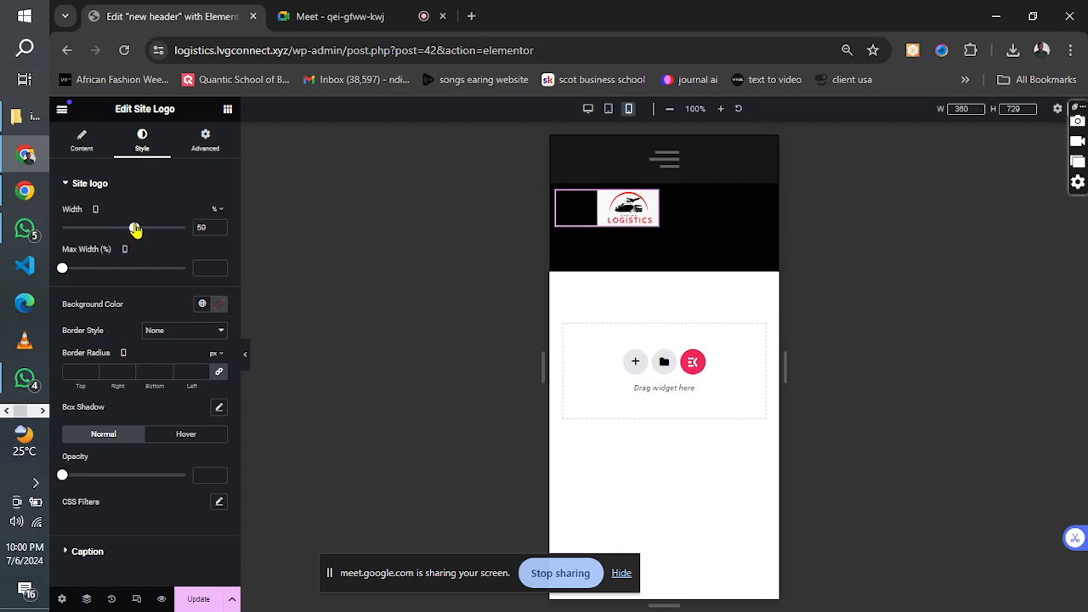
pyautogui.click(80, 141)
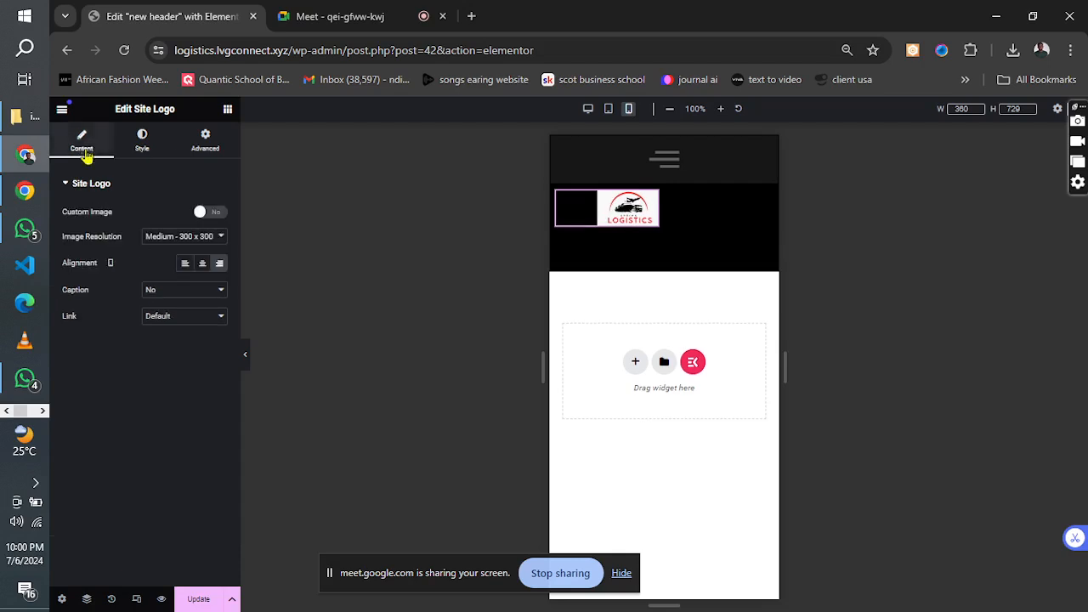
pyautogui.click(184, 265)
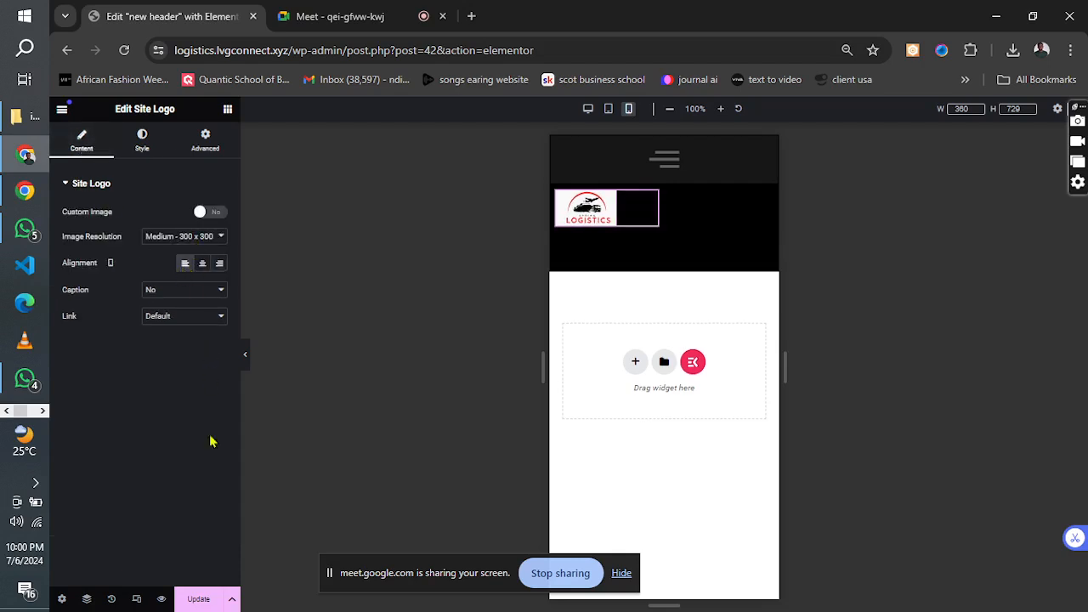
pyautogui.click(202, 602)
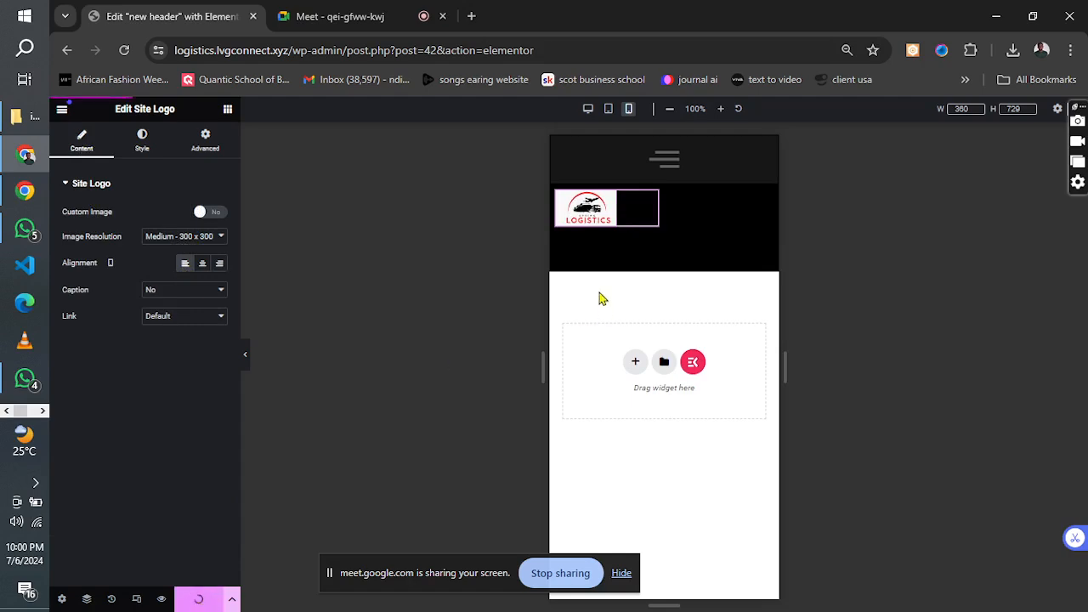
# Set the width of the navigation menu's column to 50% for mobile portrait.
pyautogui.click(559, 244)
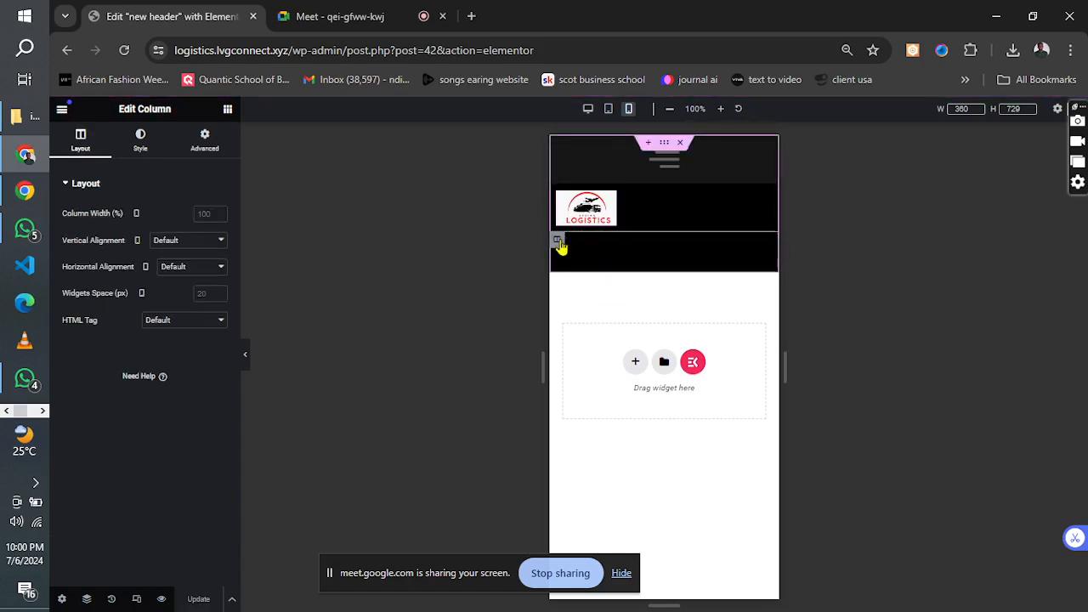
pyautogui.click(204, 213)
pyautogui.write('50')
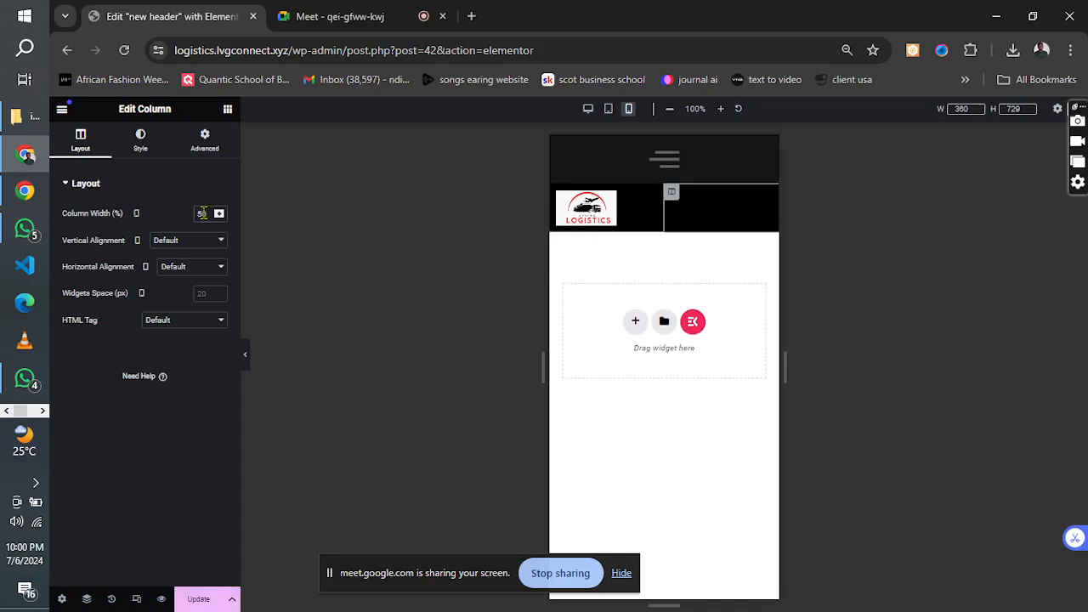
# Style the navigation menu's trigger and close icon with color #FF0000 and background color #FFFFFF.
pyautogui.click(765, 203)
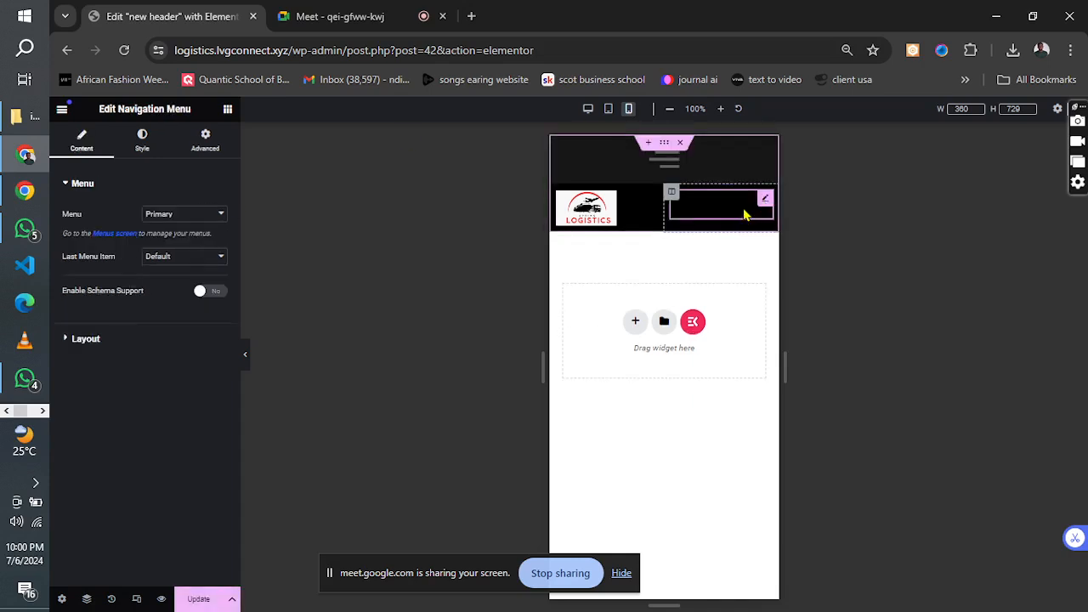
pyautogui.click(86, 189)
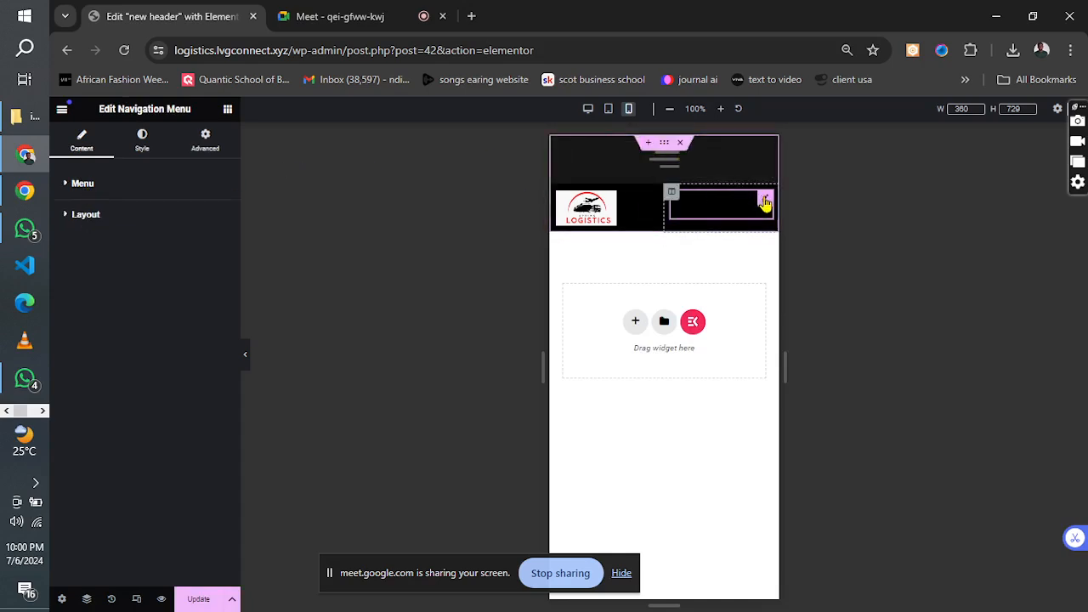
pyautogui.click(145, 148)
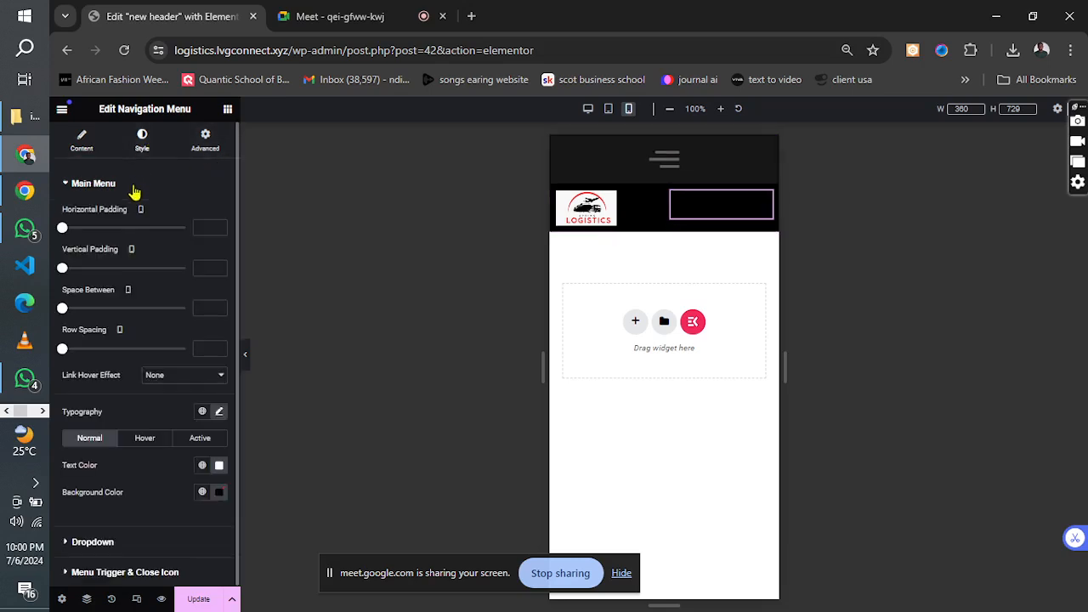
pyautogui.click(118, 187)
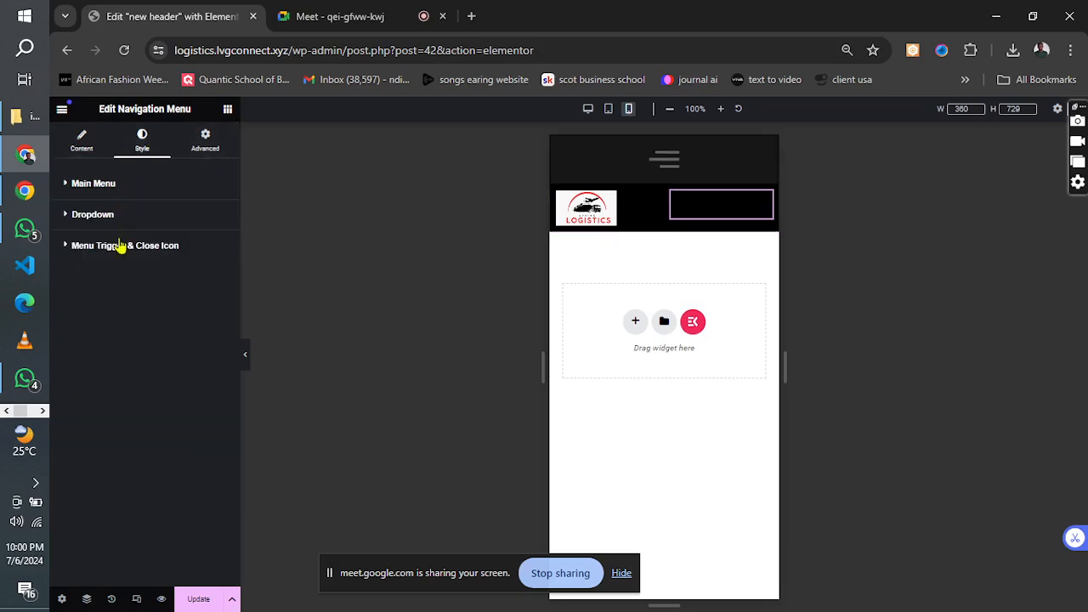
pyautogui.click(119, 247)
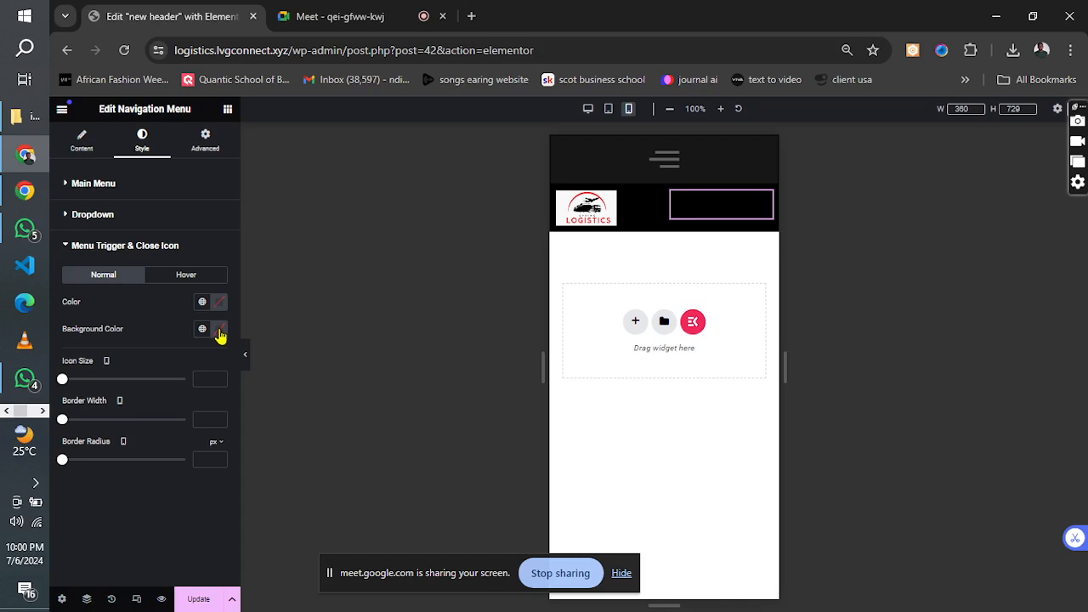
pyautogui.click(220, 330)
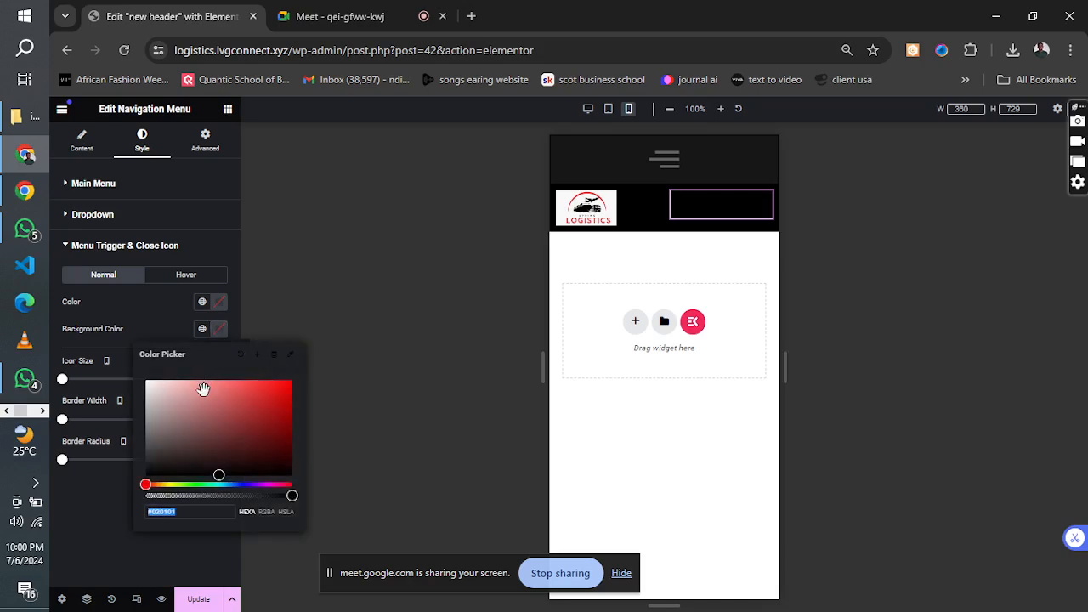
pyautogui.click(219, 306)
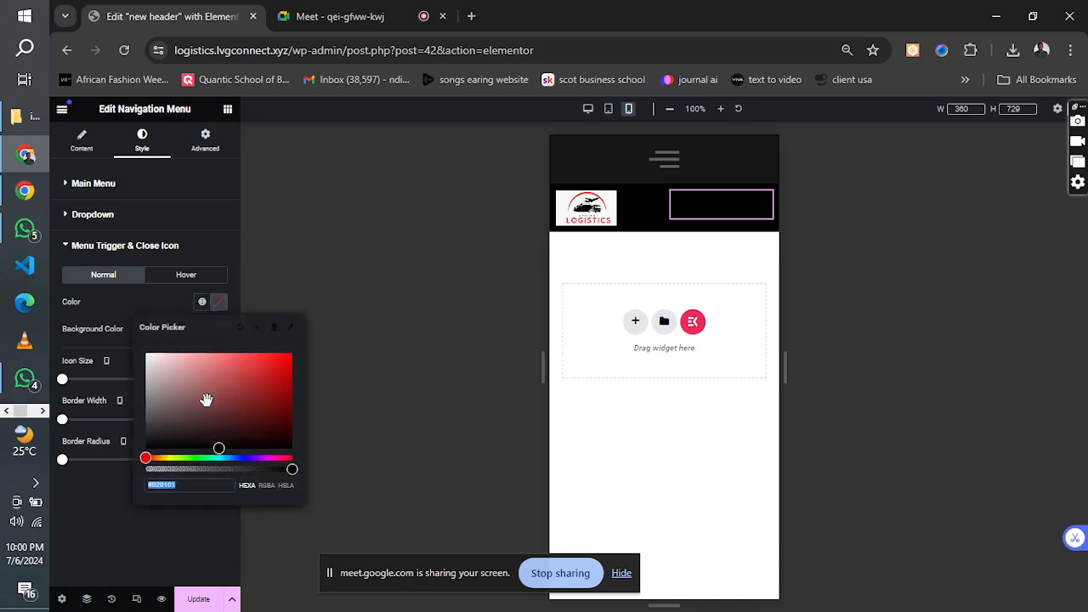
pyautogui.moveTo(207, 401); pyautogui.dragTo(299, 352)
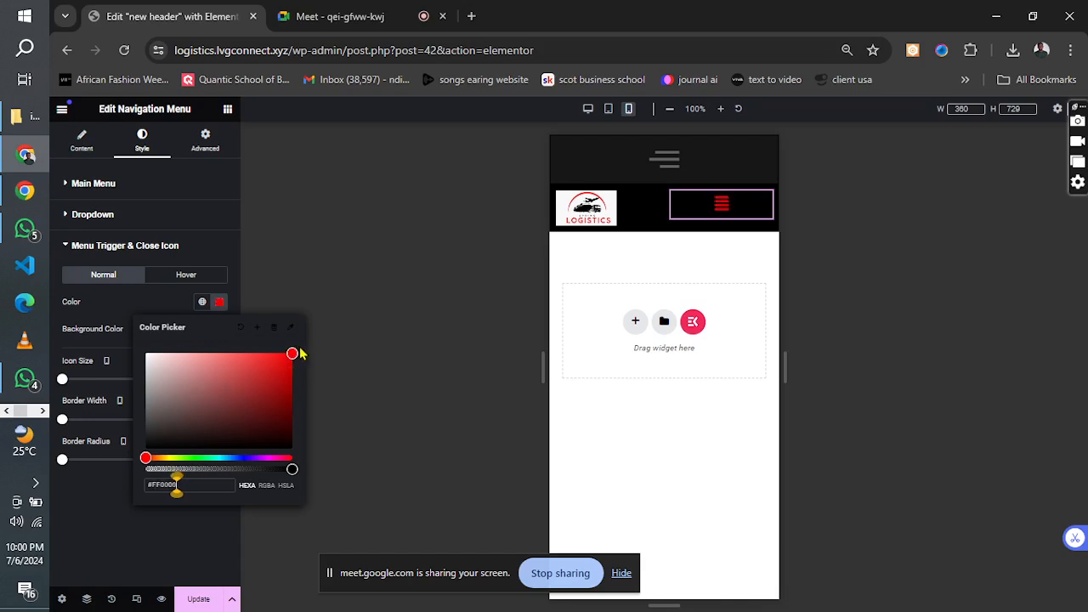
pyautogui.click(136, 313)
pyautogui.click(218, 331)
pyautogui.moveTo(221, 388); pyautogui.dragTo(138, 385)
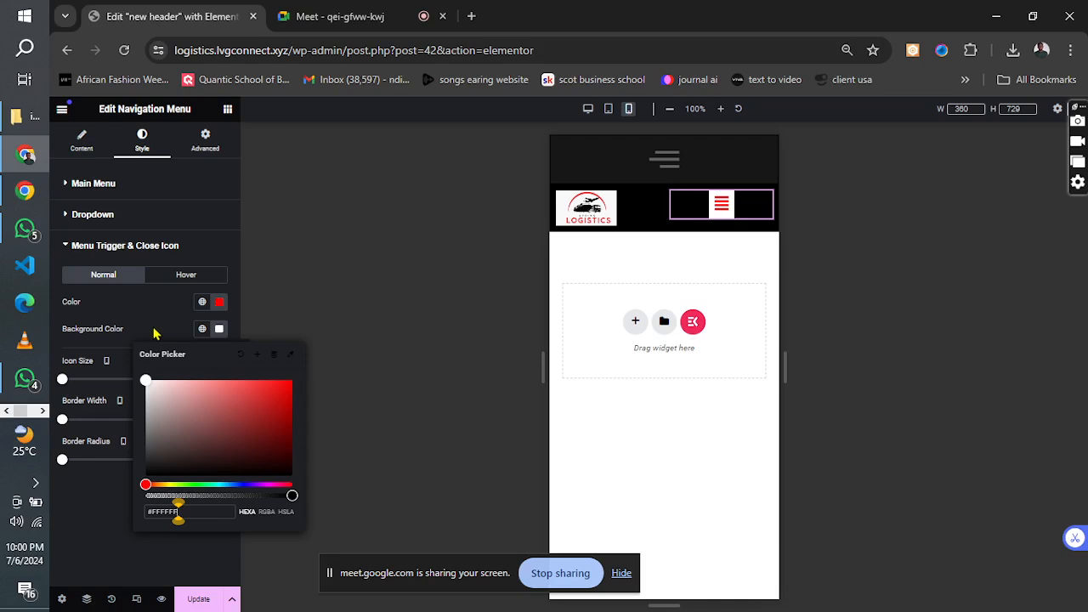
# Set the navigation menu trigger's background color to #FF0000 and its icon color to white.
pyautogui.moveTo(216, 401); pyautogui.dragTo(310, 385)
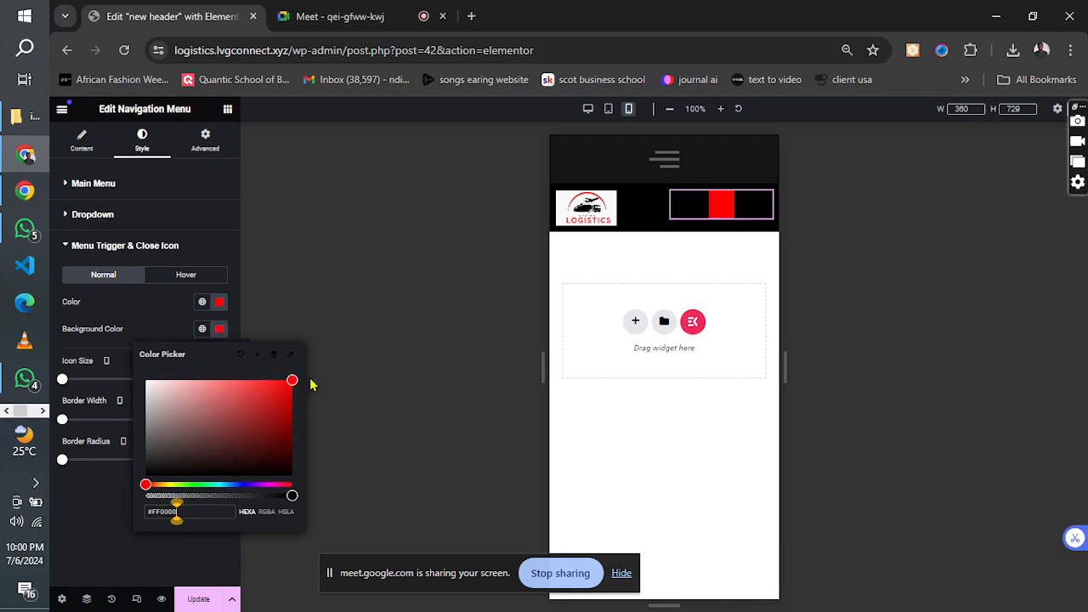
pyautogui.click(218, 302)
pyautogui.moveTo(226, 401); pyautogui.dragTo(119, 357)
pyautogui.click(218, 300)
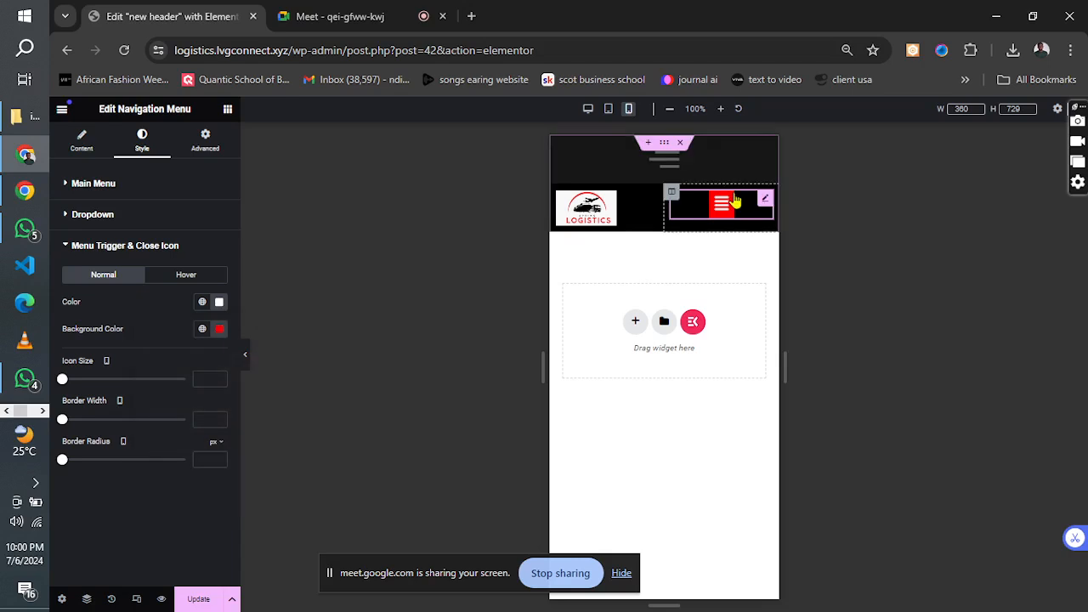
# Set the vertical alignment of the navigation menu's column to Middle in mobile view.
pyautogui.click(672, 194)
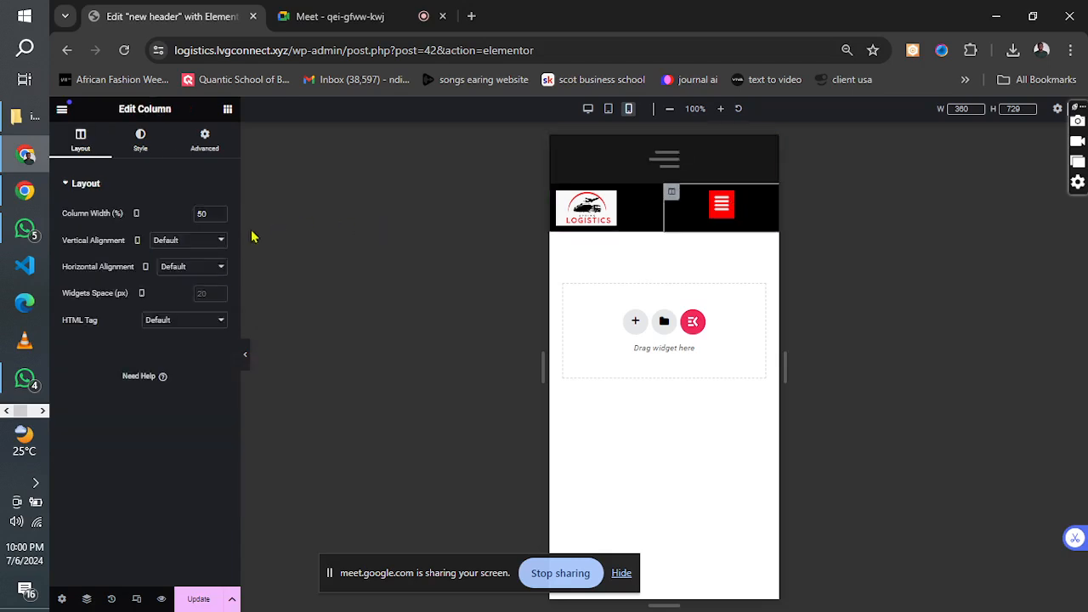
pyautogui.click(179, 248)
pyautogui.click(178, 279)
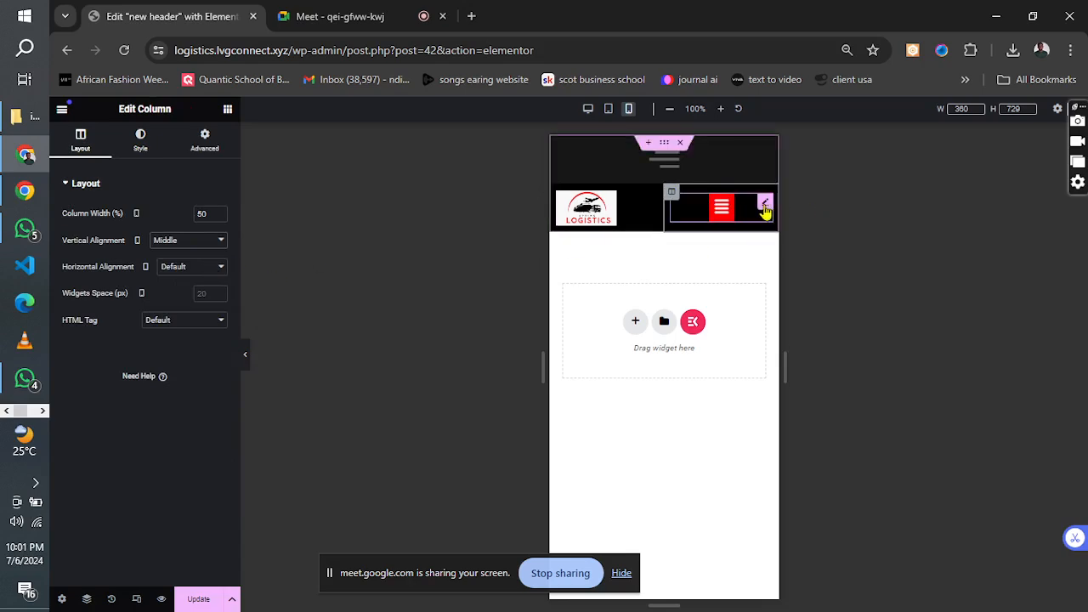
# Align the navigation menu's responsive menu icon to the right and update the header template.
pyautogui.click(765, 207)
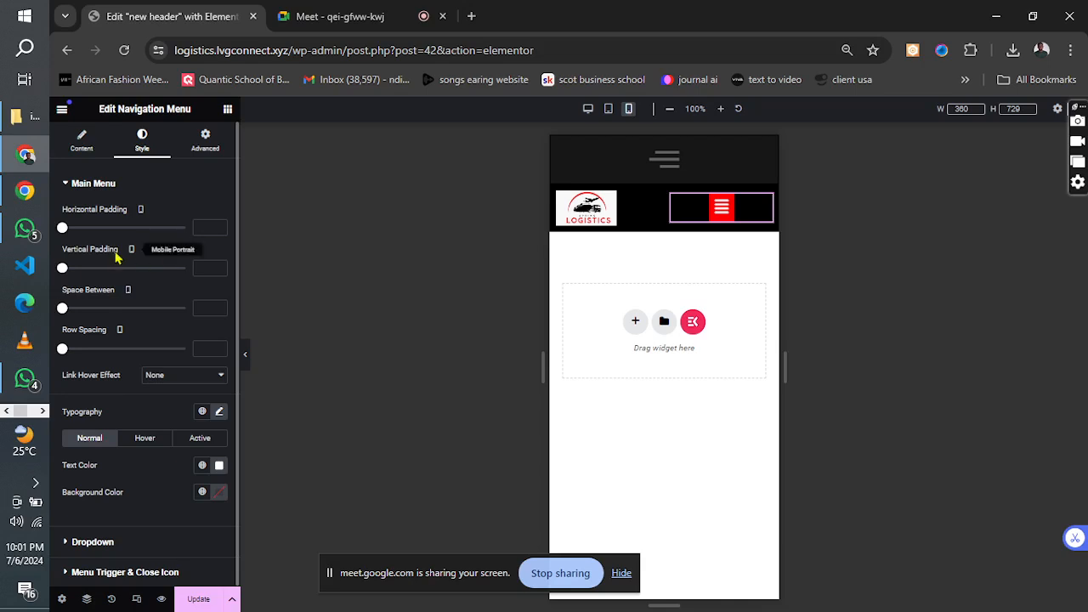
pyautogui.click(82, 141)
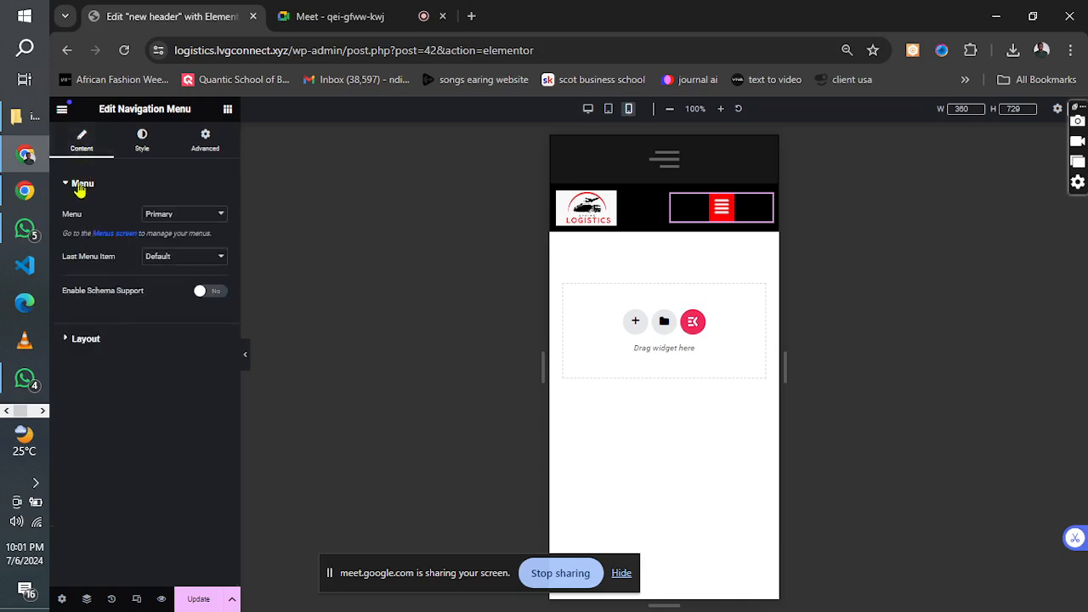
pyautogui.click(82, 182)
pyautogui.click(83, 217)
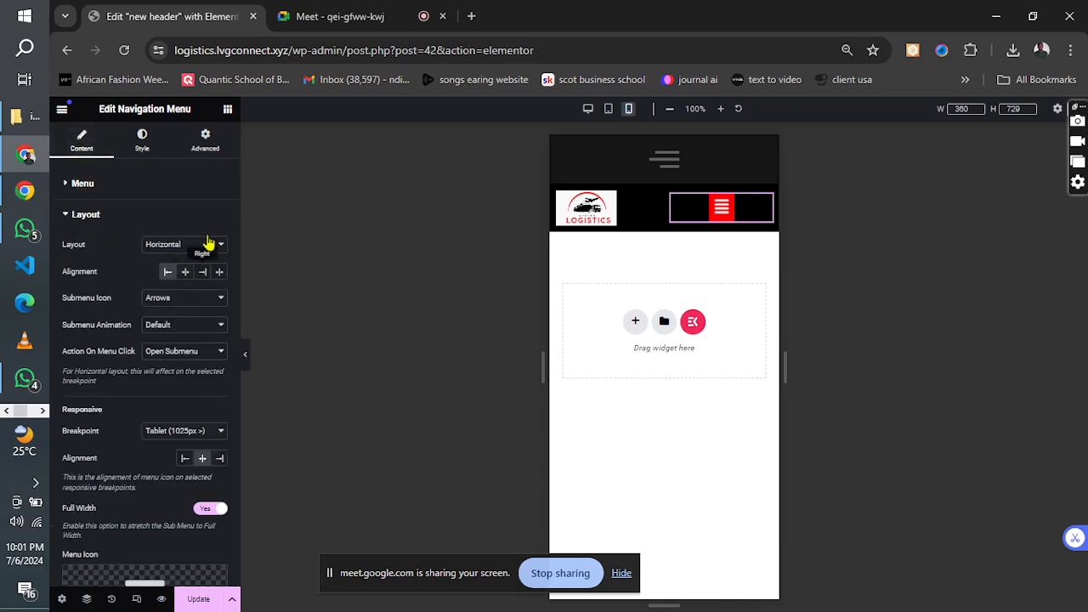
pyautogui.click(219, 459)
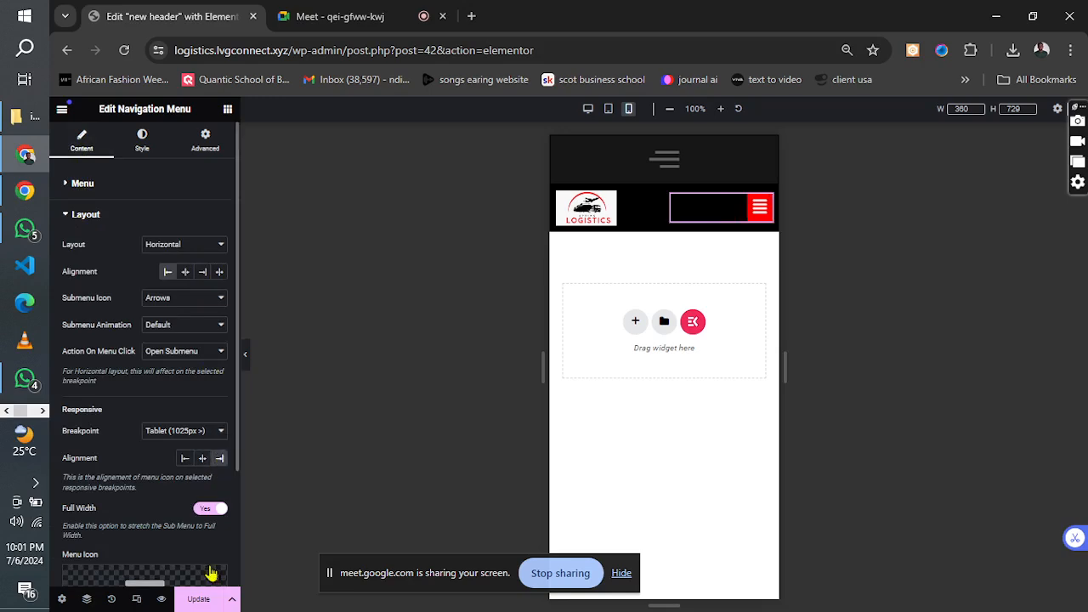
pyautogui.click(199, 601)
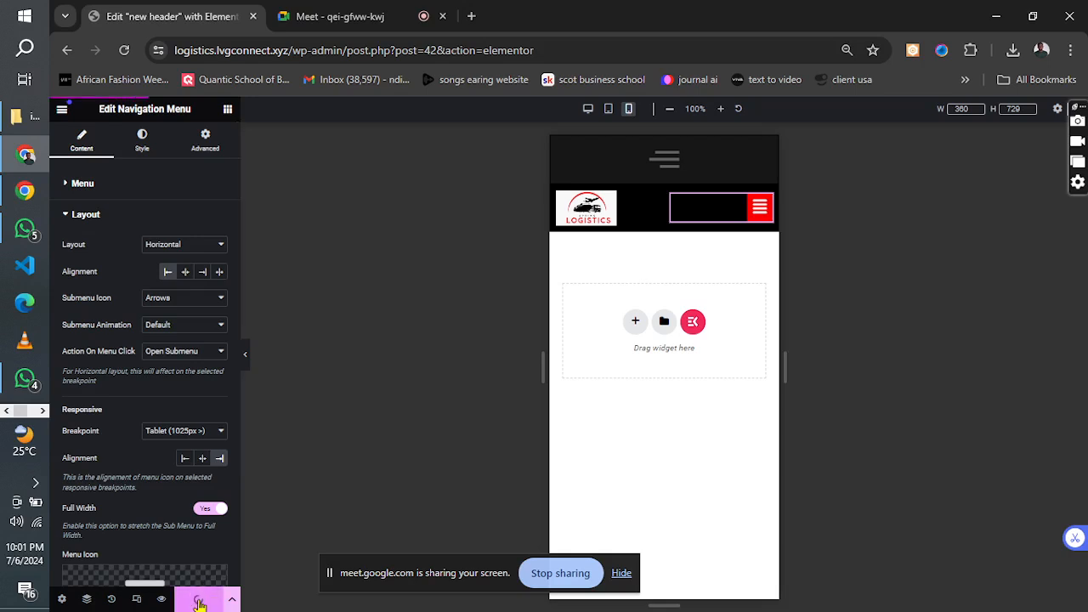
# Set the site logo's mobile width to 72% and update the header template.
pyautogui.click(650, 202)
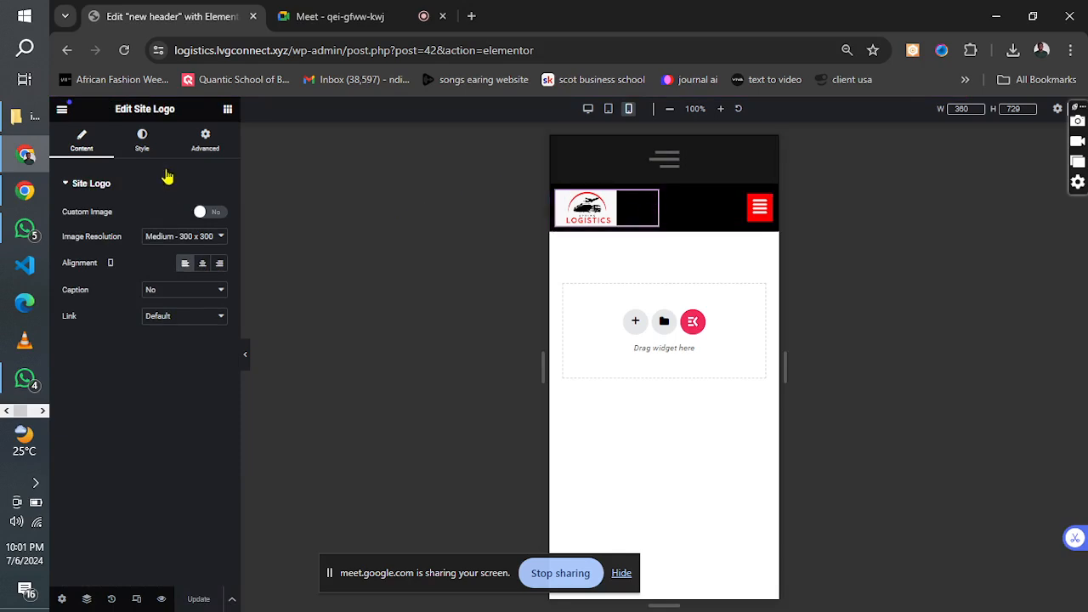
pyautogui.click(140, 144)
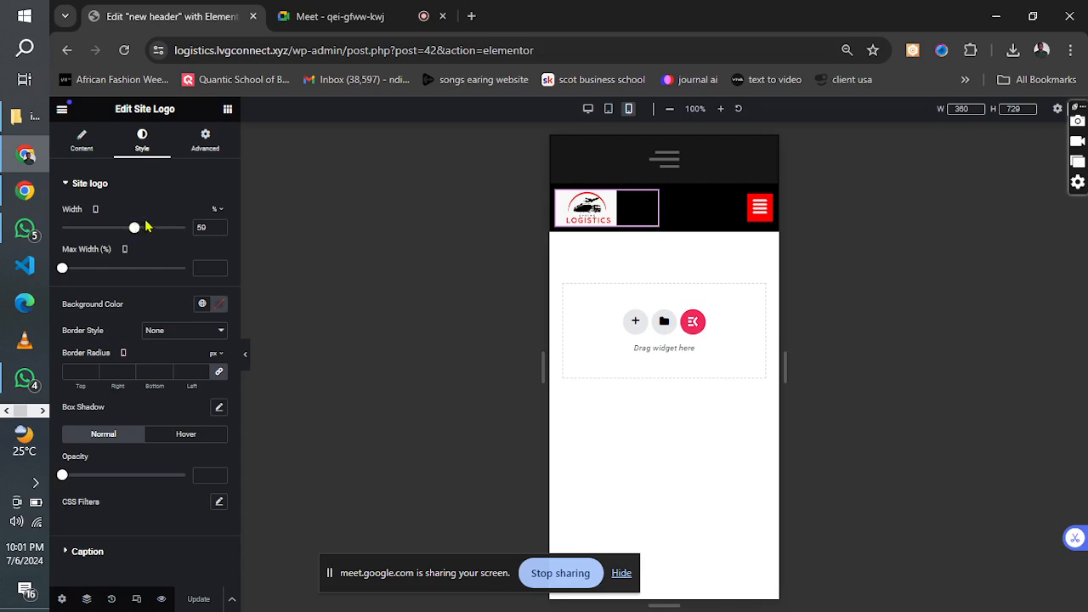
pyautogui.moveTo(134, 230); pyautogui.dragTo(152, 230)
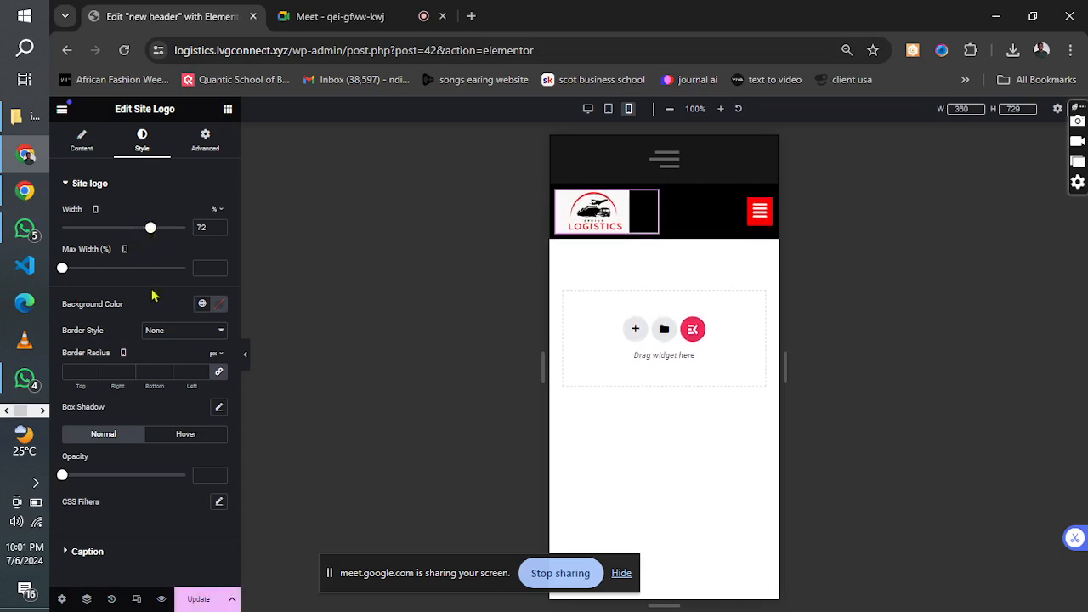
pyautogui.click(194, 600)
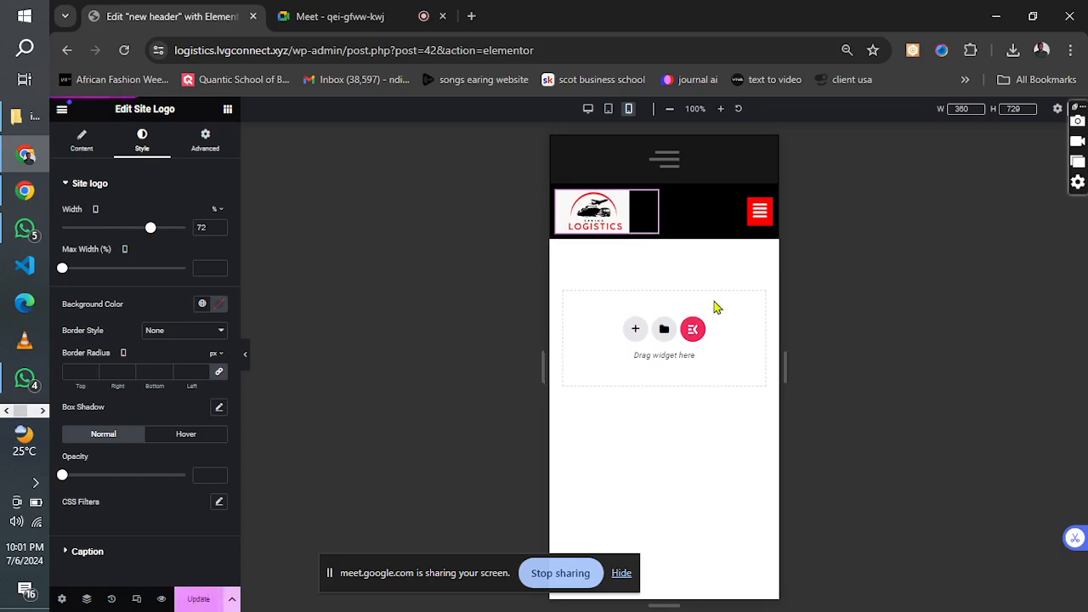
# Expand the mobile menu in the preview and set the dropdown's normal text color to #000000.
pyautogui.click(759, 220)
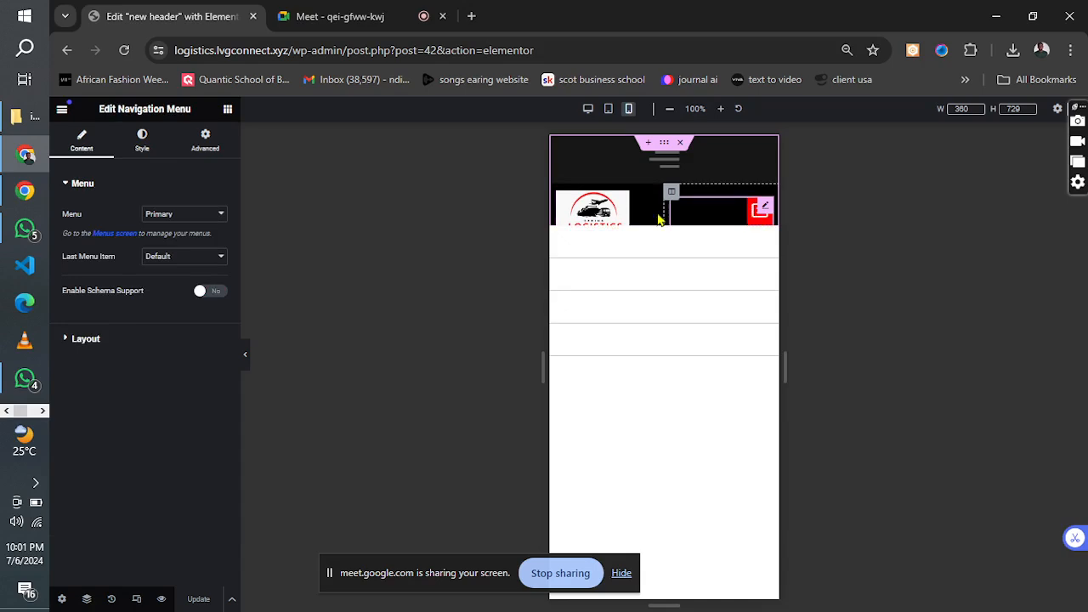
pyautogui.click(88, 192)
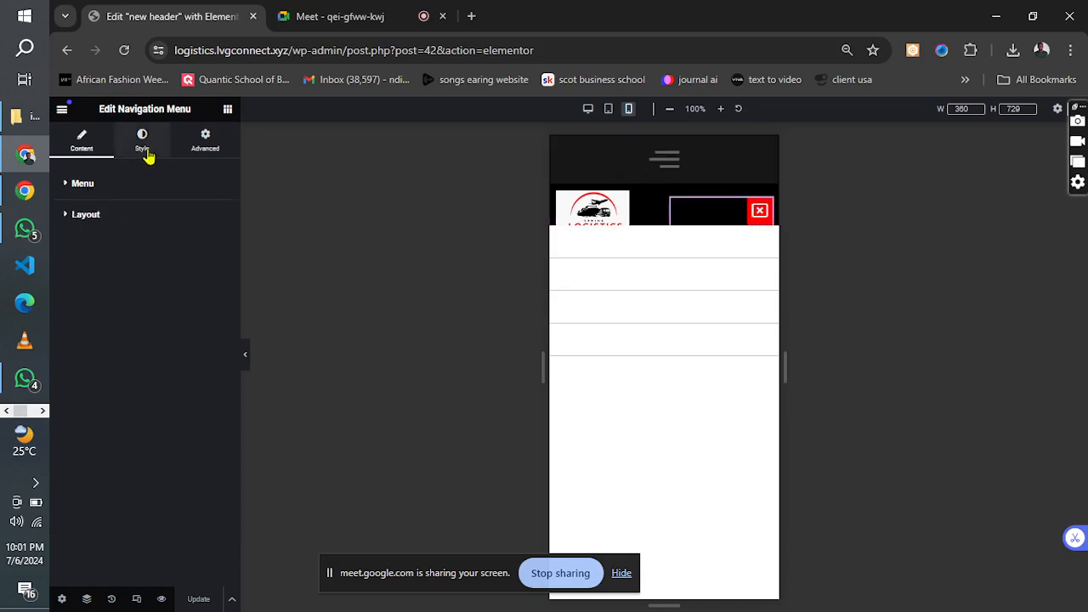
pyautogui.click(142, 159)
pyautogui.click(109, 188)
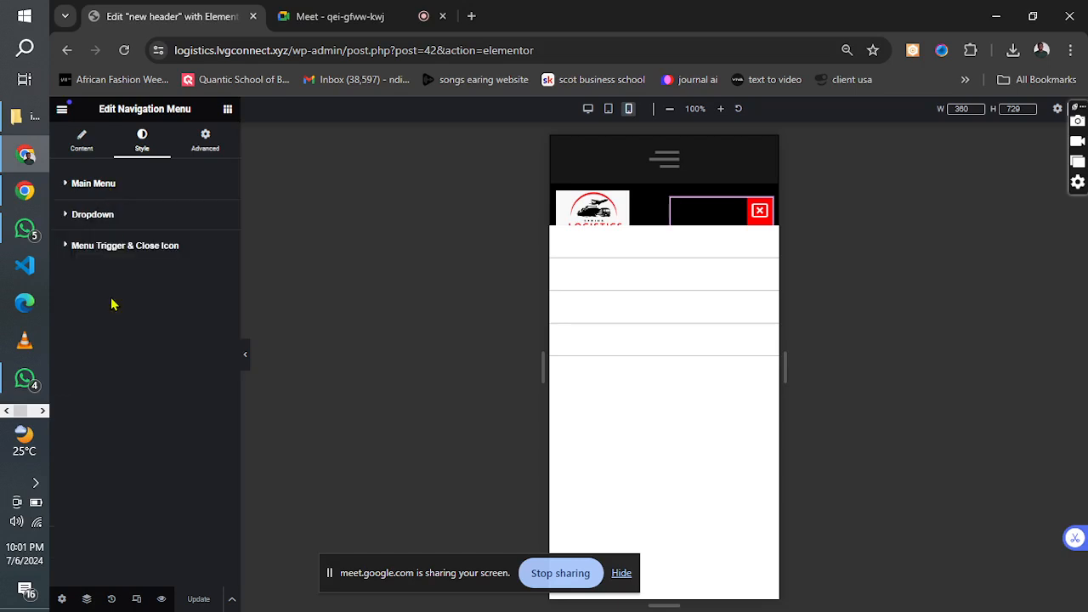
pyautogui.click(98, 218)
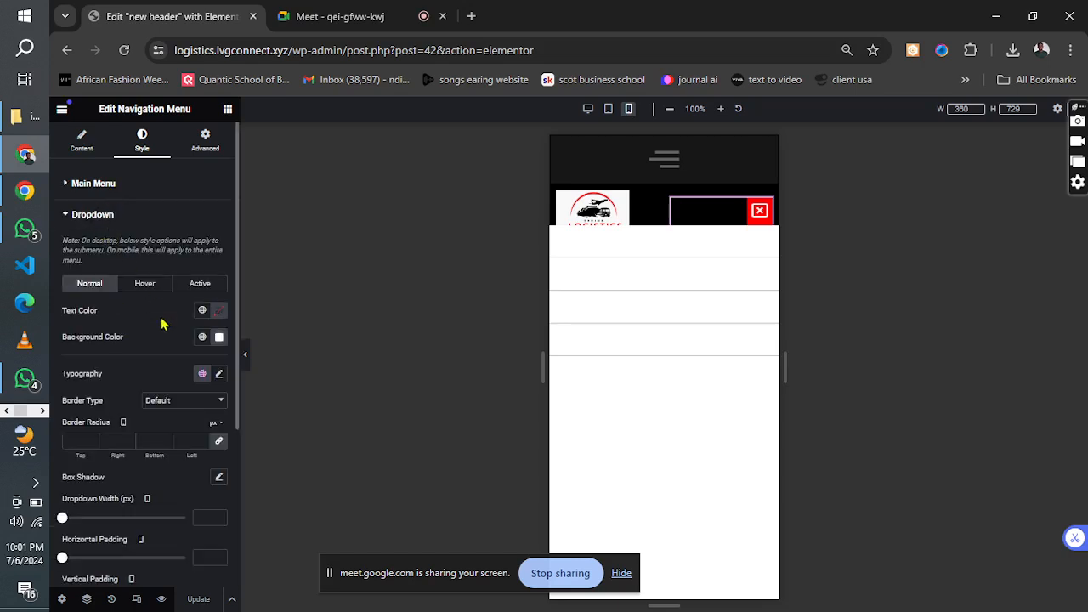
pyautogui.click(219, 311)
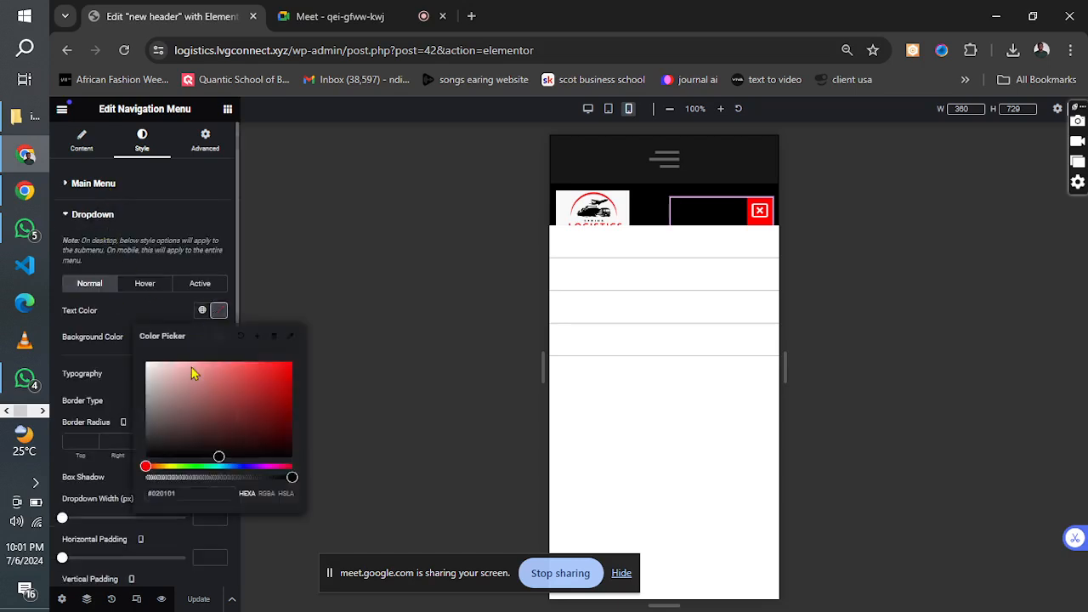
pyautogui.moveTo(191, 367); pyautogui.dragTo(145, 458)
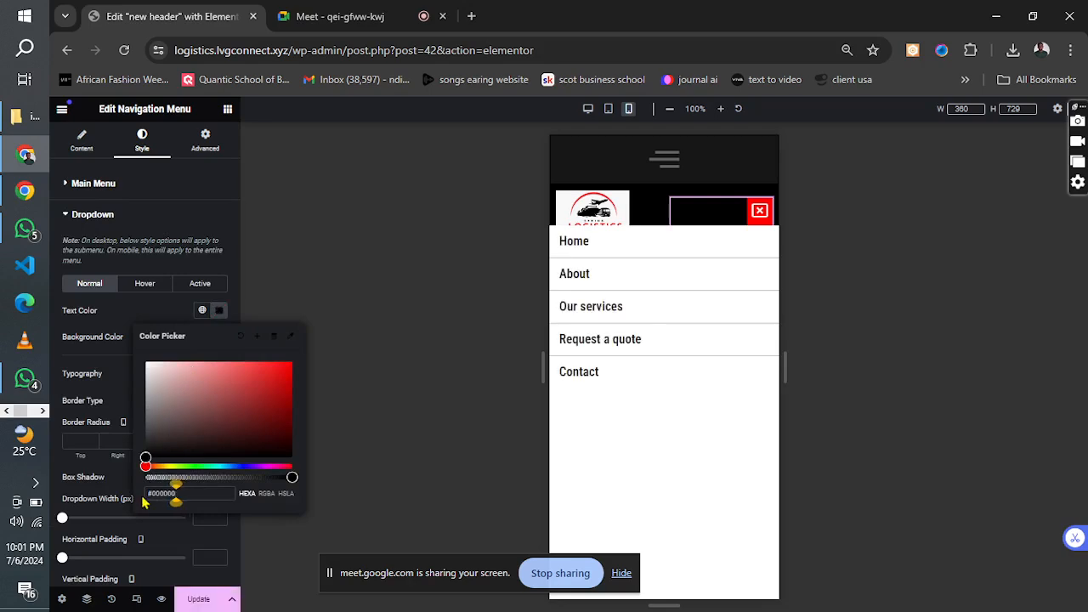
pyautogui.click(122, 313)
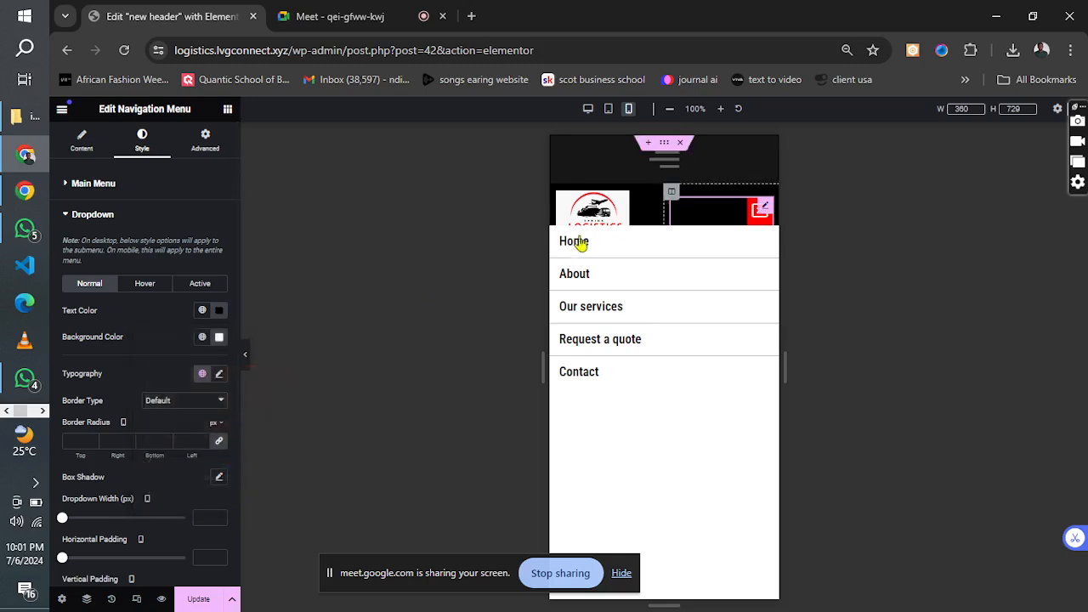
# Set the dropdown's hover and active text colors to #FF0000 and update the header template.
pyautogui.click(142, 285)
pyautogui.click(218, 319)
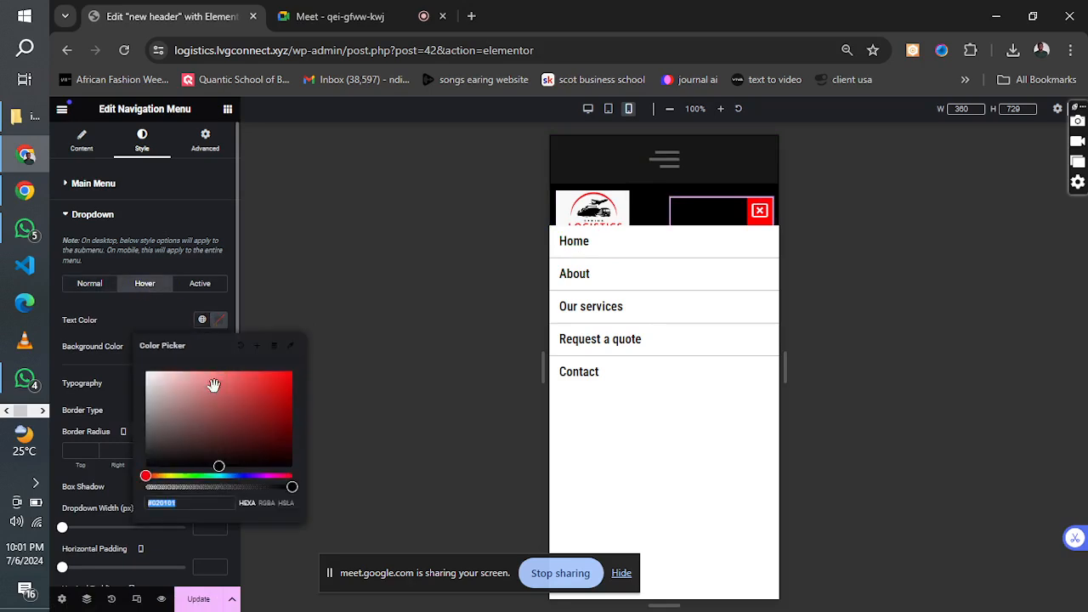
pyautogui.moveTo(245, 397)
pyautogui.mouseDown()
pyautogui.moveTo(293, 381)
pyautogui.moveTo(311, 357)
pyautogui.mouseUp()
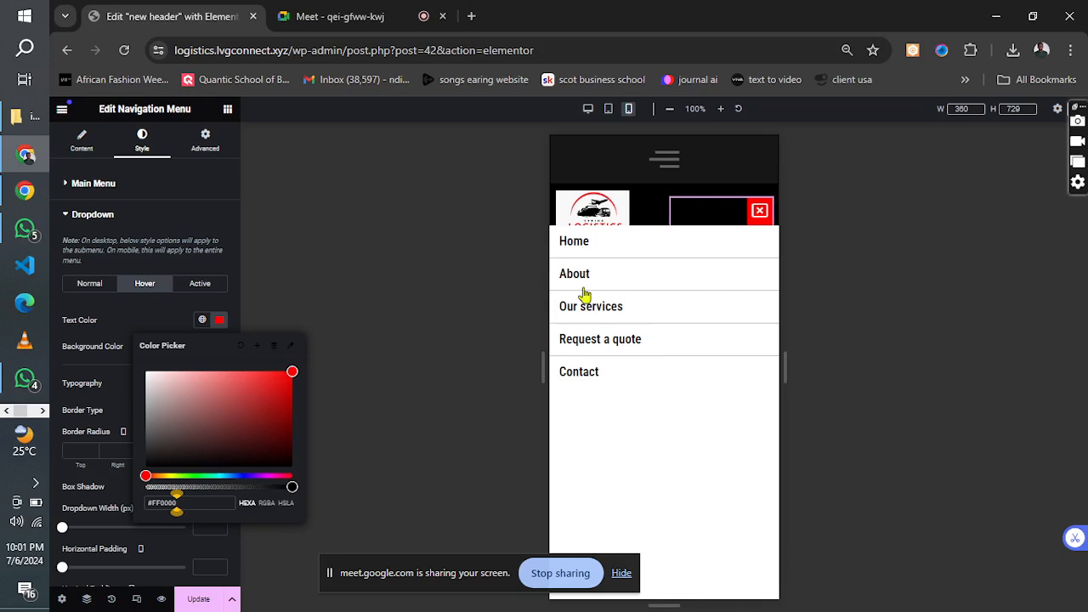
pyautogui.click(204, 284)
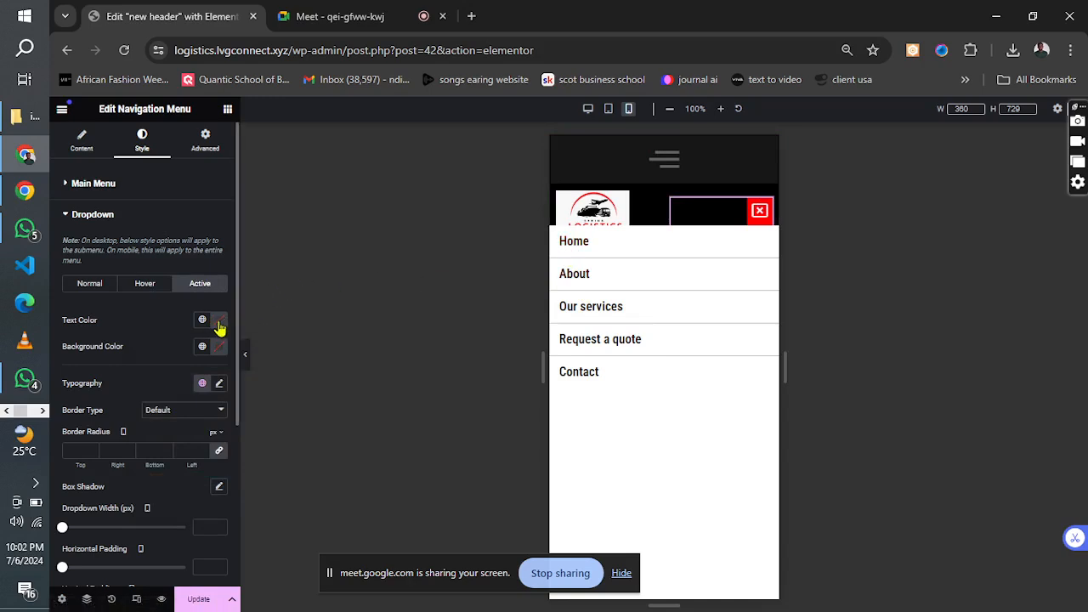
pyautogui.click(219, 326)
pyautogui.moveTo(234, 394); pyautogui.dragTo(320, 356)
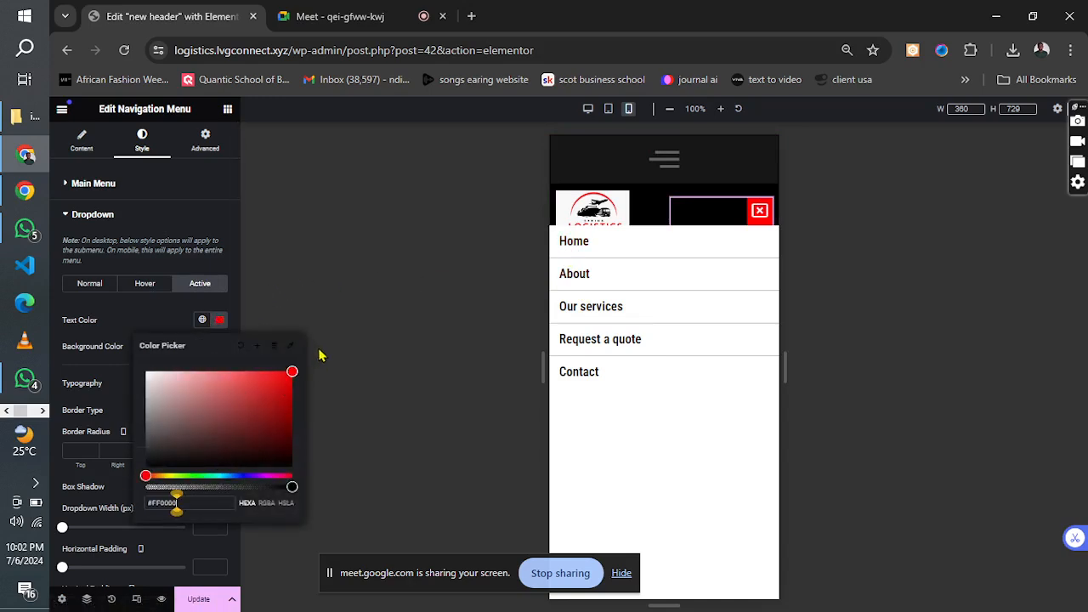
pyautogui.click(192, 601)
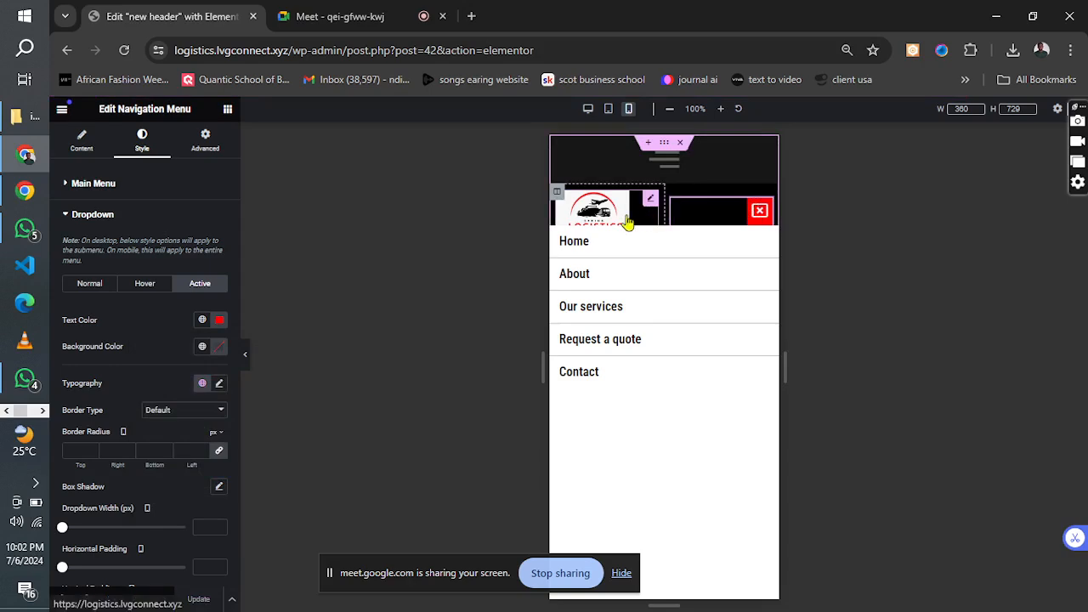
# In tablet view, set the logo column and the navigation menu column to 50% width each, and update the template.
pyautogui.click(608, 110)
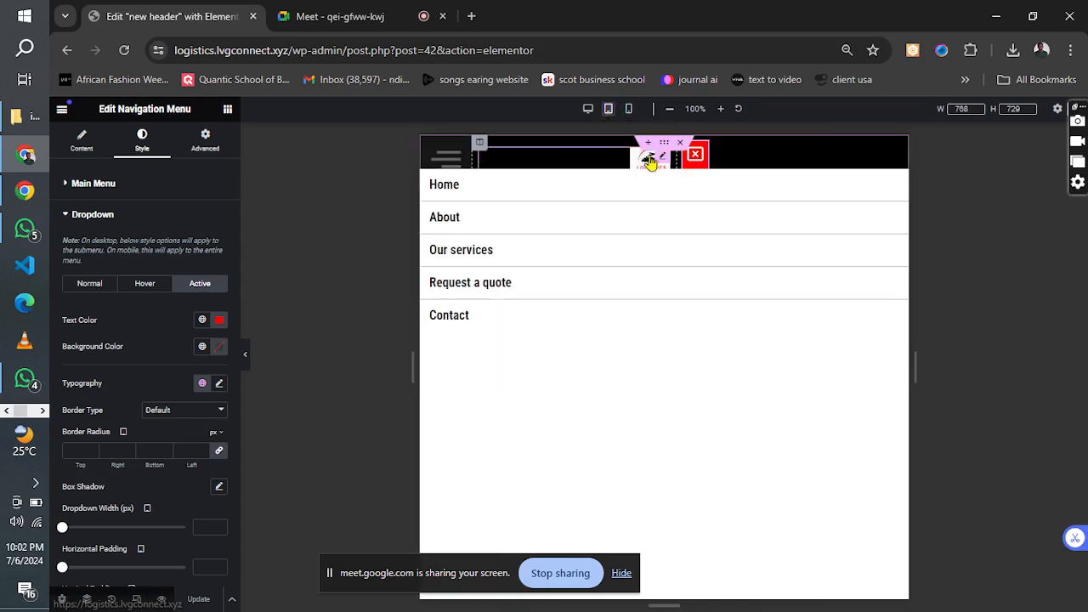
pyautogui.click(480, 146)
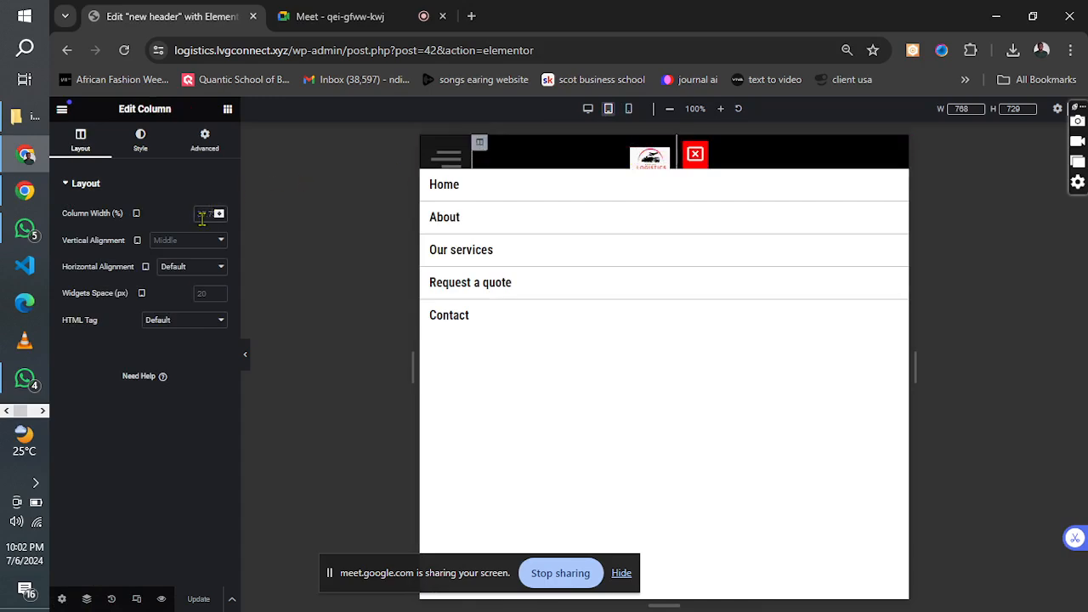
pyautogui.write('35')
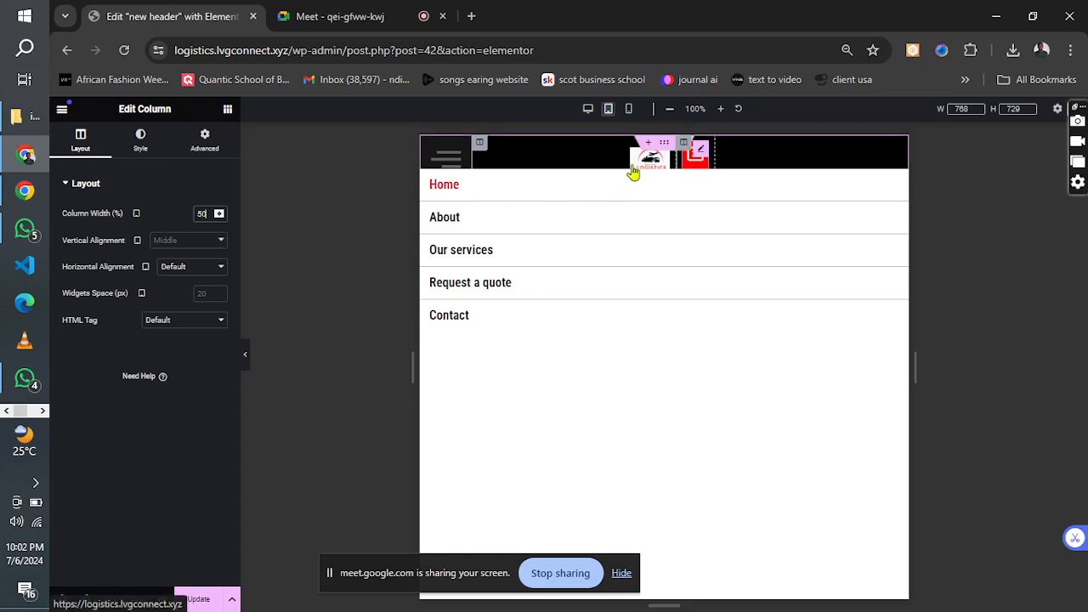
pyautogui.click(686, 145)
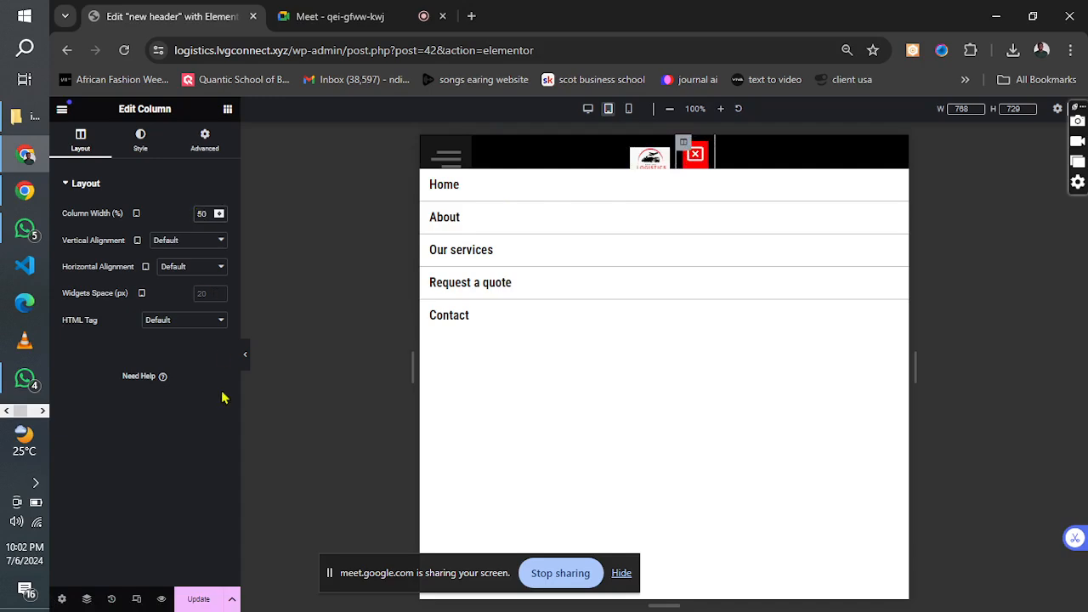
pyautogui.click(198, 599)
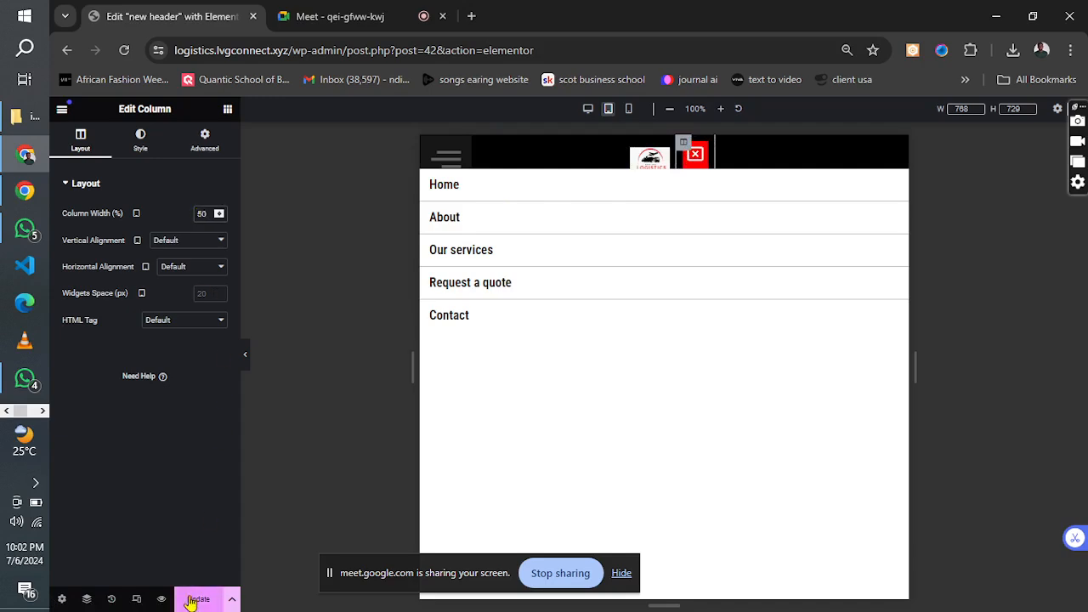
# In desktop view, set the navigation main menu's hover text color to #FF0000.
pyautogui.click(587, 108)
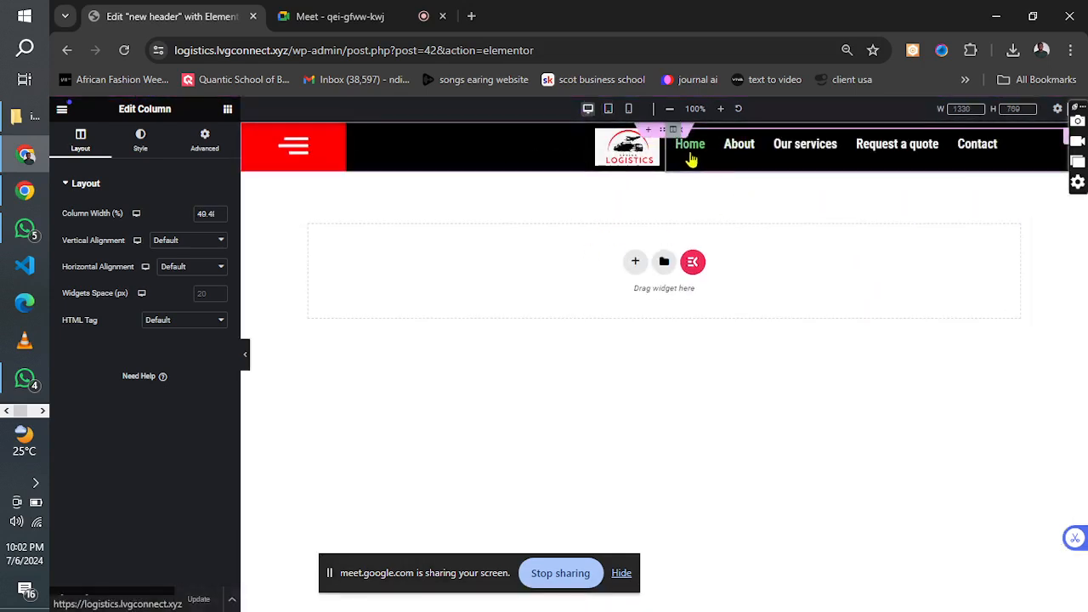
pyautogui.click(1024, 148)
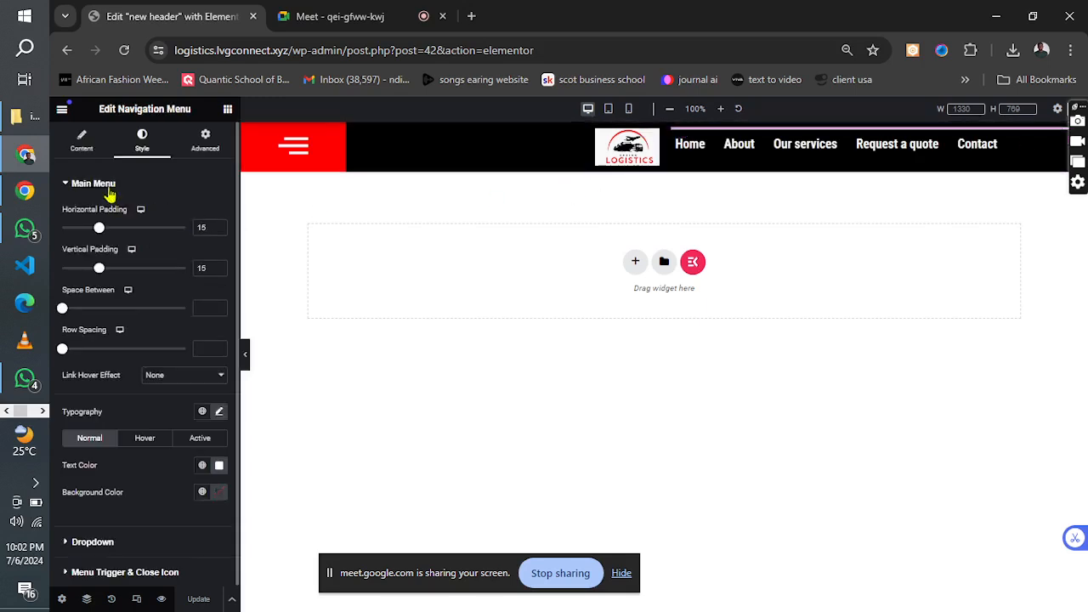
pyautogui.click(110, 192)
pyautogui.click(109, 192)
pyautogui.click(145, 440)
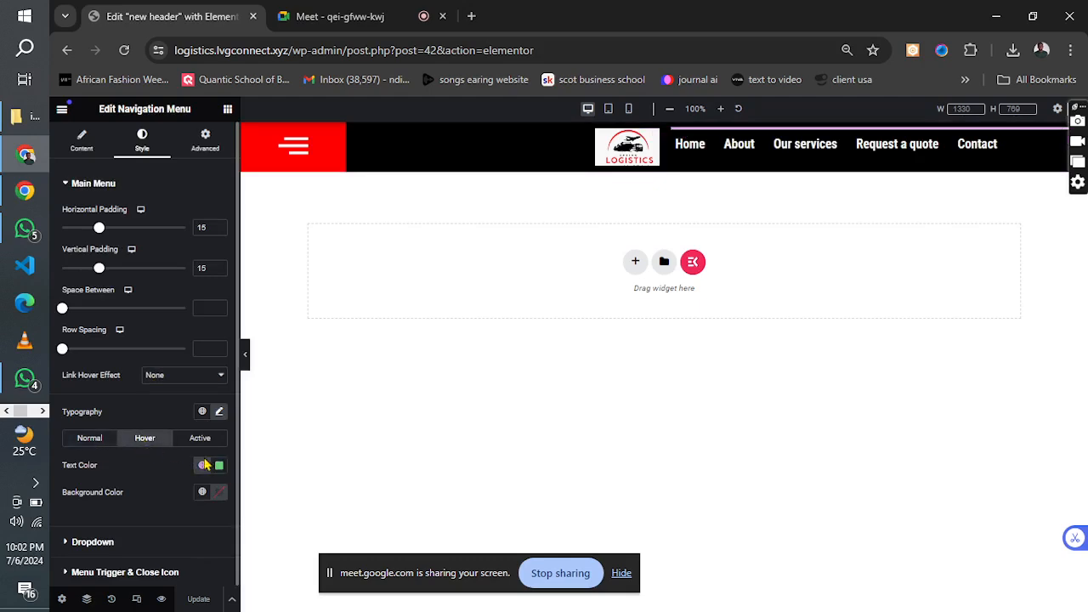
pyautogui.click(219, 465)
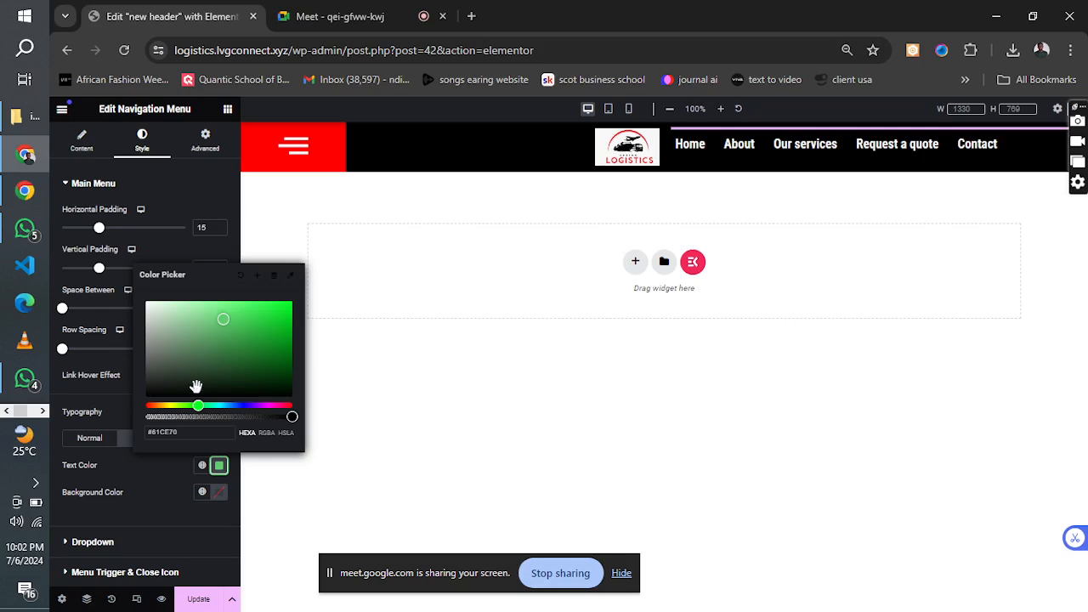
pyautogui.moveTo(198, 406); pyautogui.dragTo(122, 418)
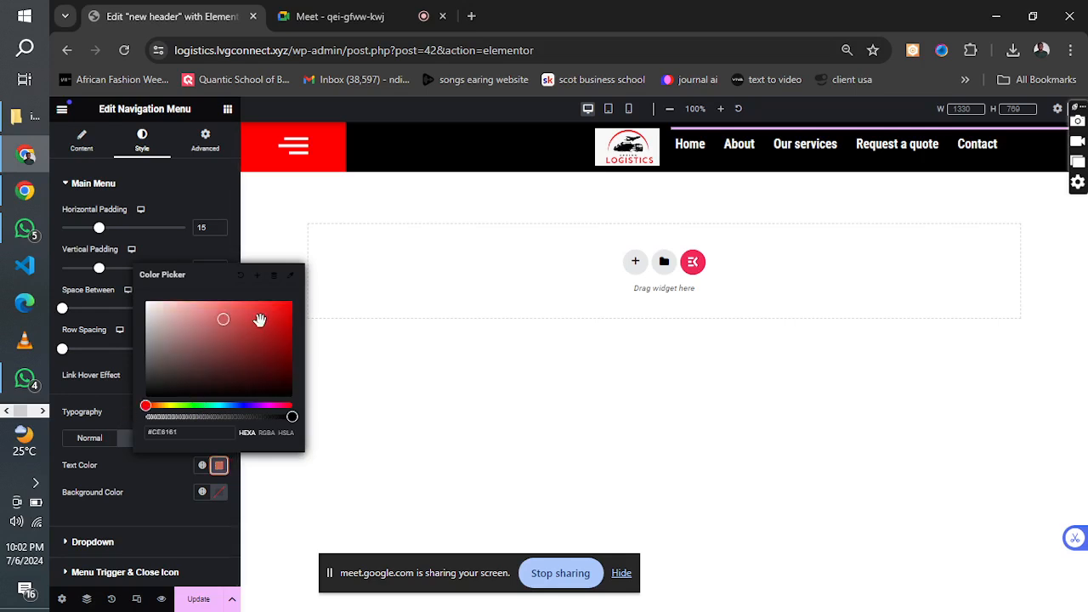
pyautogui.moveTo(260, 316); pyautogui.dragTo(309, 295)
# Set the navigation main menu's active text color to #FF0000 and update the header template.
pyautogui.click(130, 502)
pyautogui.click(208, 442)
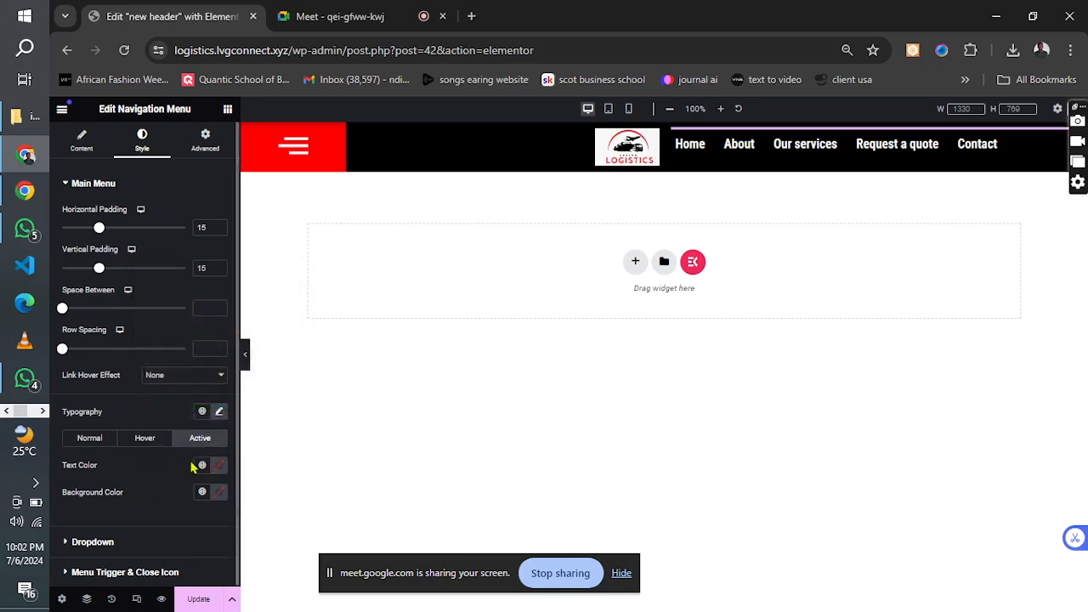
pyautogui.click(219, 466)
pyautogui.click(252, 359)
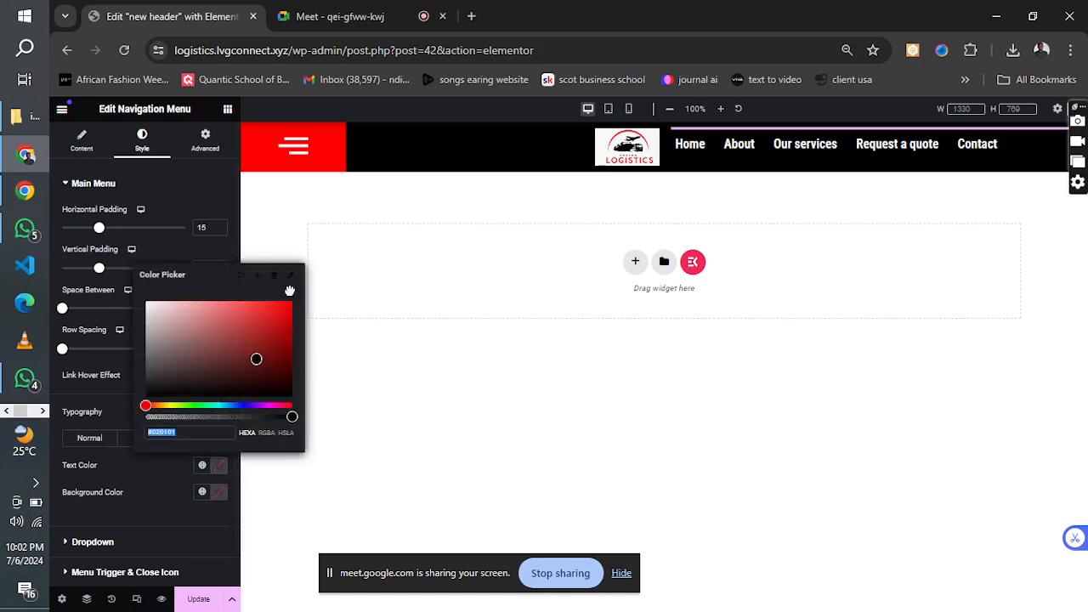
pyautogui.click(269, 325)
pyautogui.moveTo(310, 278)
pyautogui.mouseDown()
pyautogui.moveTo(279, 311)
pyautogui.moveTo(295, 294)
pyautogui.mouseUp()
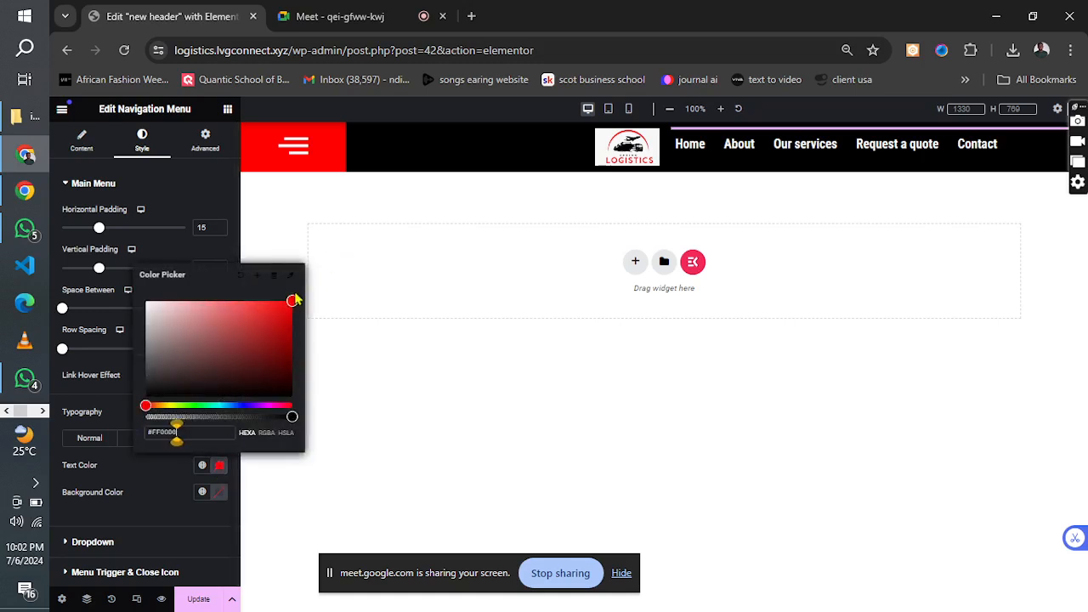
pyautogui.click(191, 600)
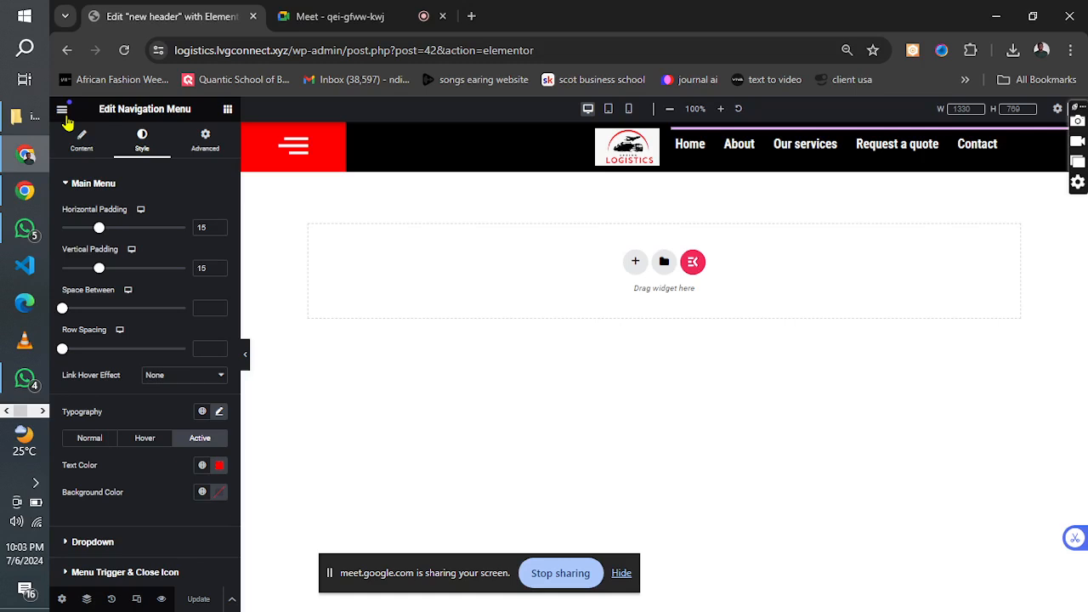
# Select the Header Offcanvas widget by its hamburger icon and expand its offcanvas panel in the preview.
pyautogui.click(145, 443)
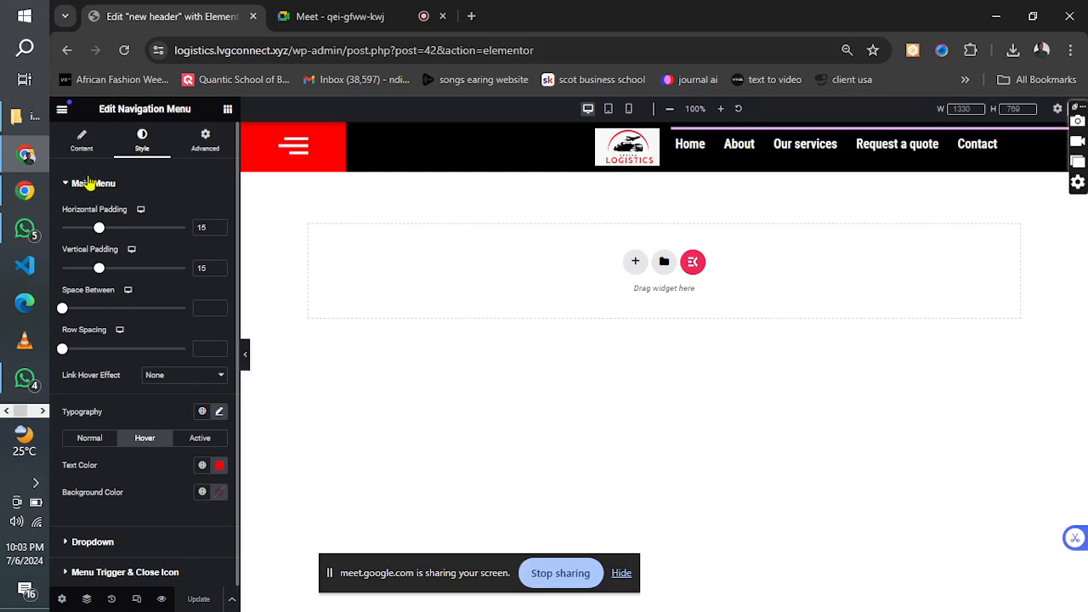
pyautogui.click(62, 113)
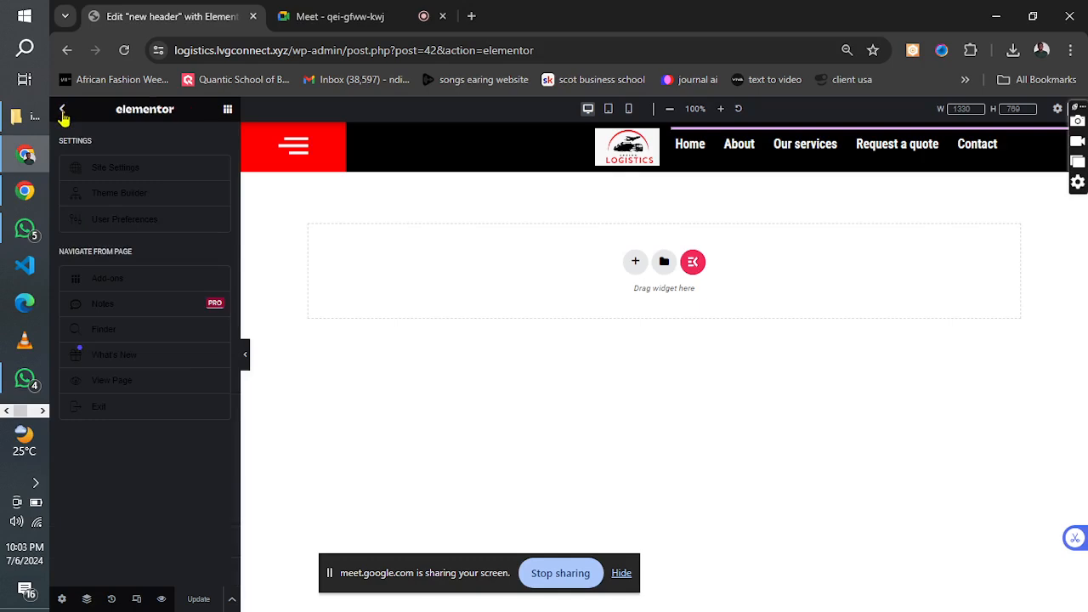
pyautogui.click(296, 151)
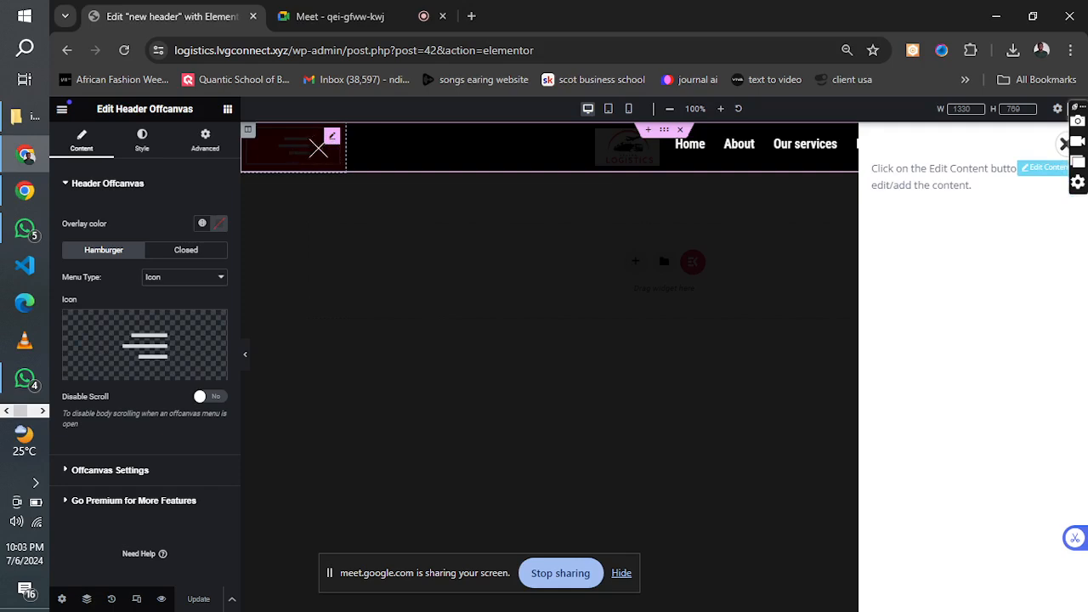
pyautogui.click(316, 146)
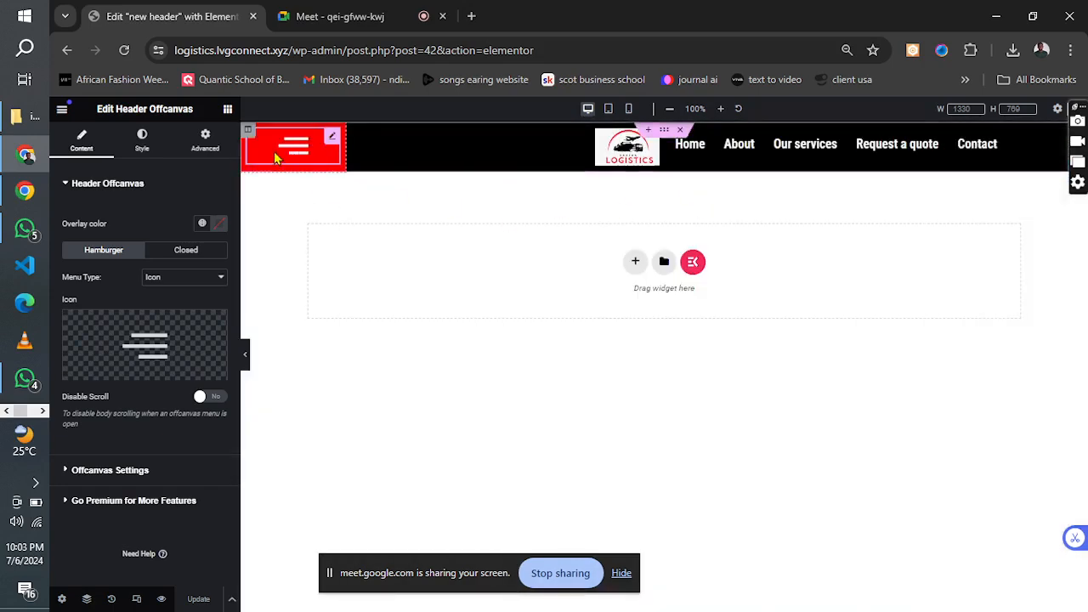
pyautogui.click(286, 152)
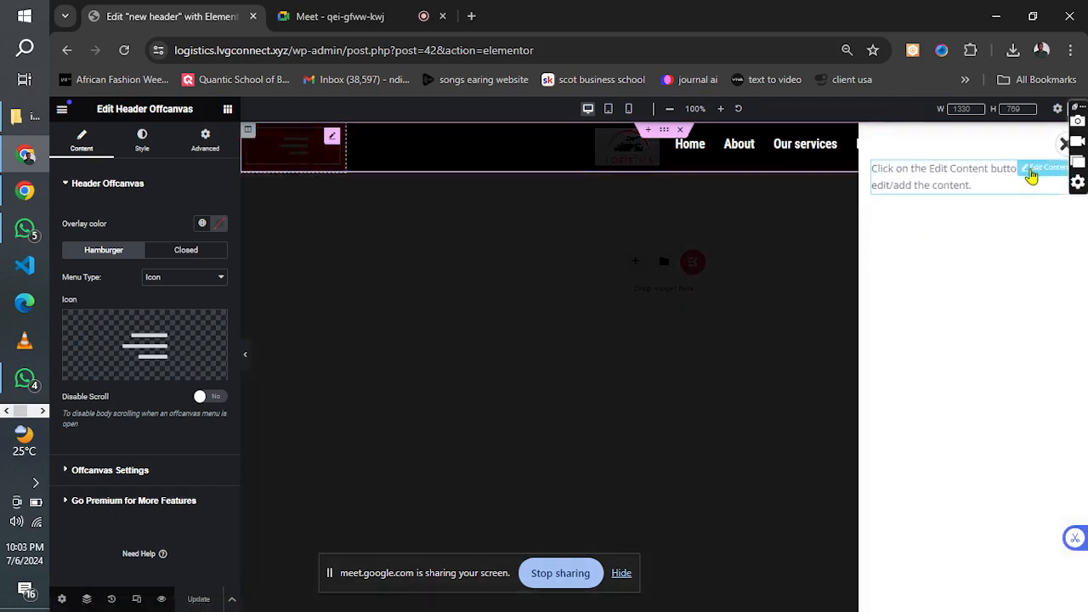
# Search the widgets for "menu" and open the offcanvas panel's content for editing.
pyautogui.click(227, 109)
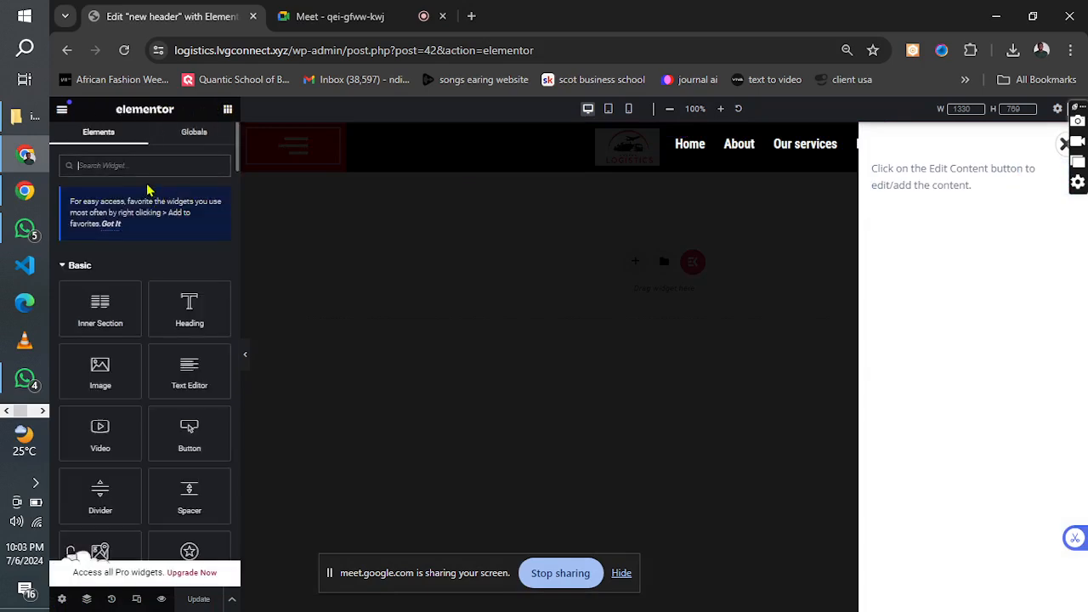
pyautogui.write('menu')
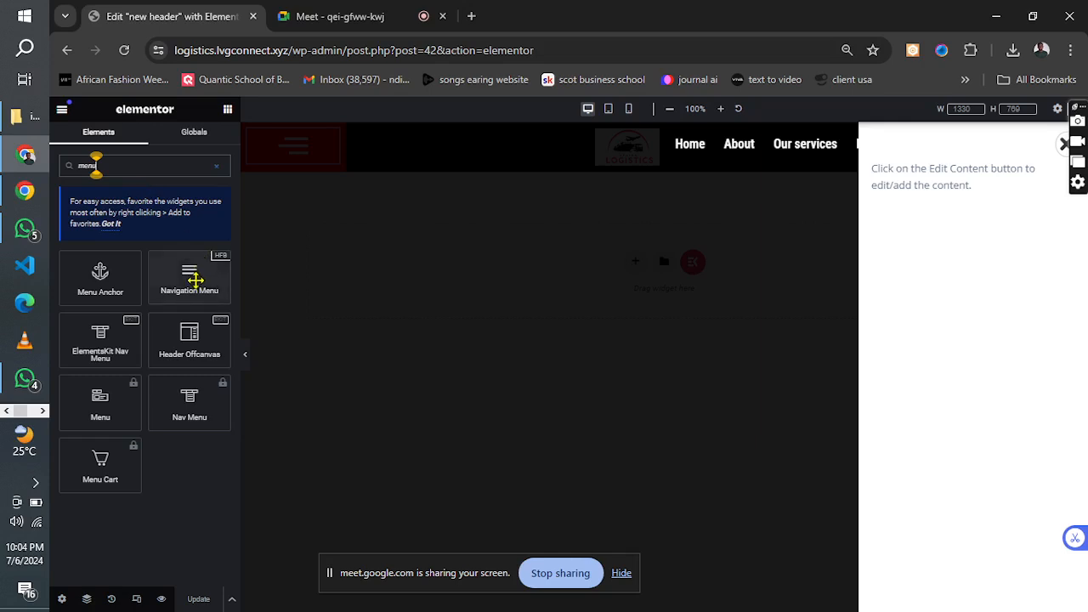
pyautogui.moveTo(195, 279)
pyautogui.mouseDown()
pyautogui.moveTo(952, 216)
pyautogui.moveTo(959, 177)
pyautogui.moveTo(693, 230)
pyautogui.moveTo(240, 261)
pyautogui.moveTo(184, 279)
pyautogui.mouseUp()
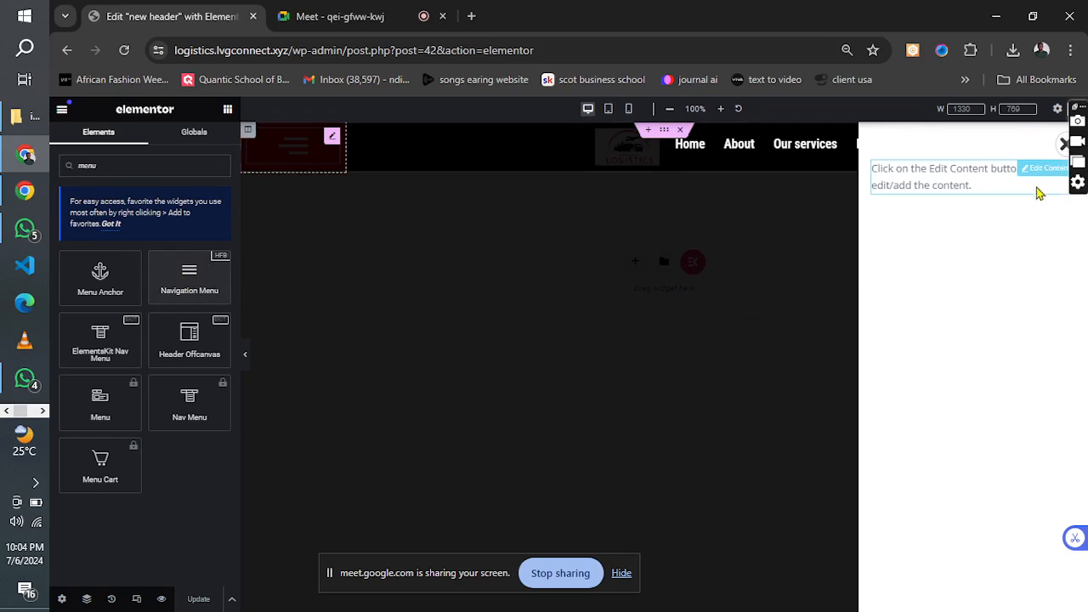
pyautogui.click(1032, 174)
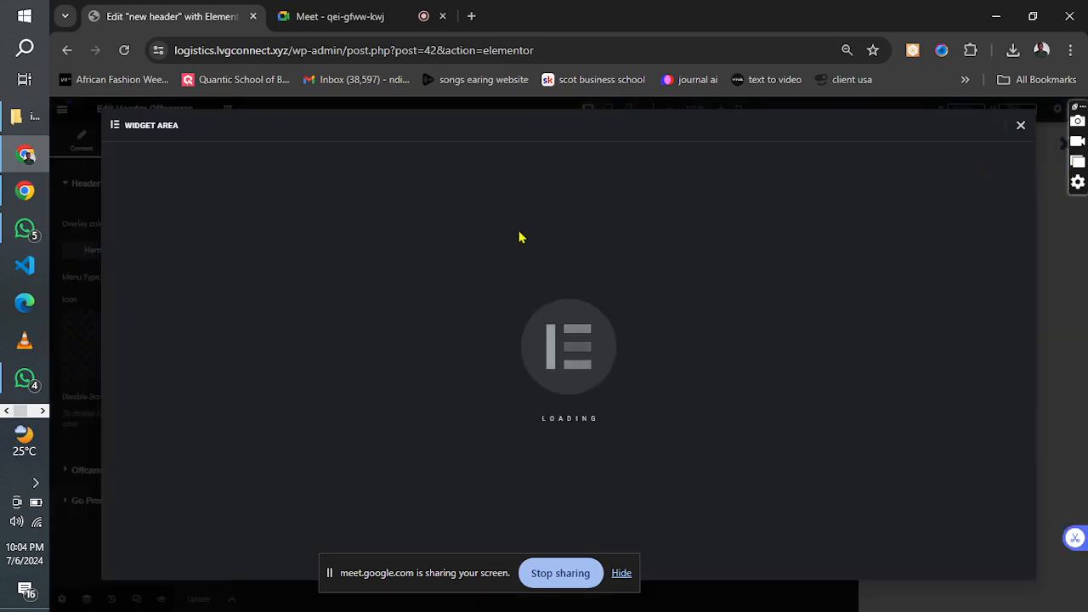
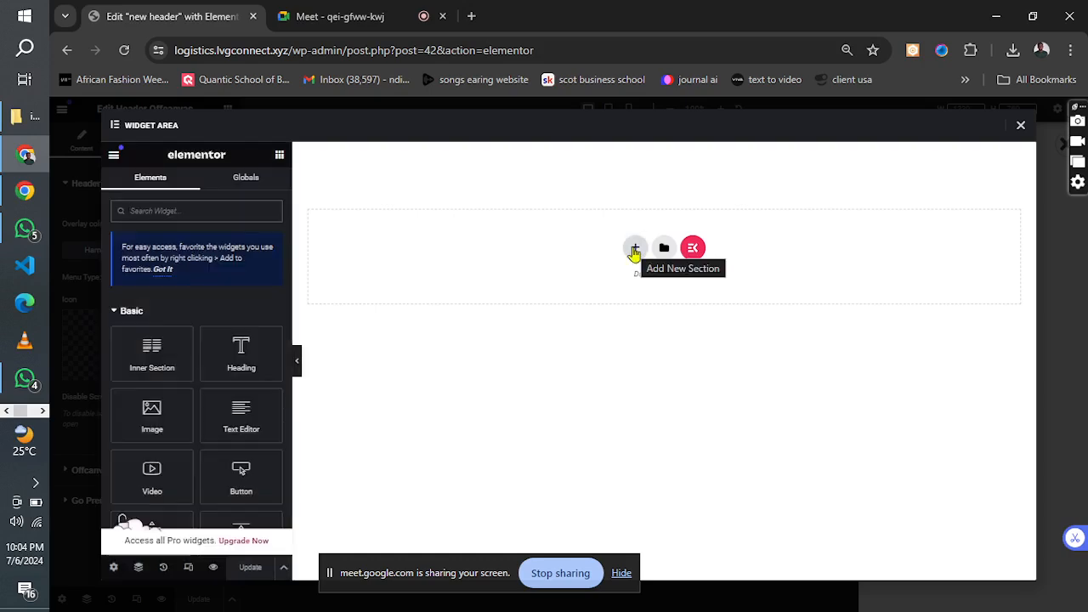
# Add a single-column section to the widget area and set its content width to Full Width.
pyautogui.click(634, 250)
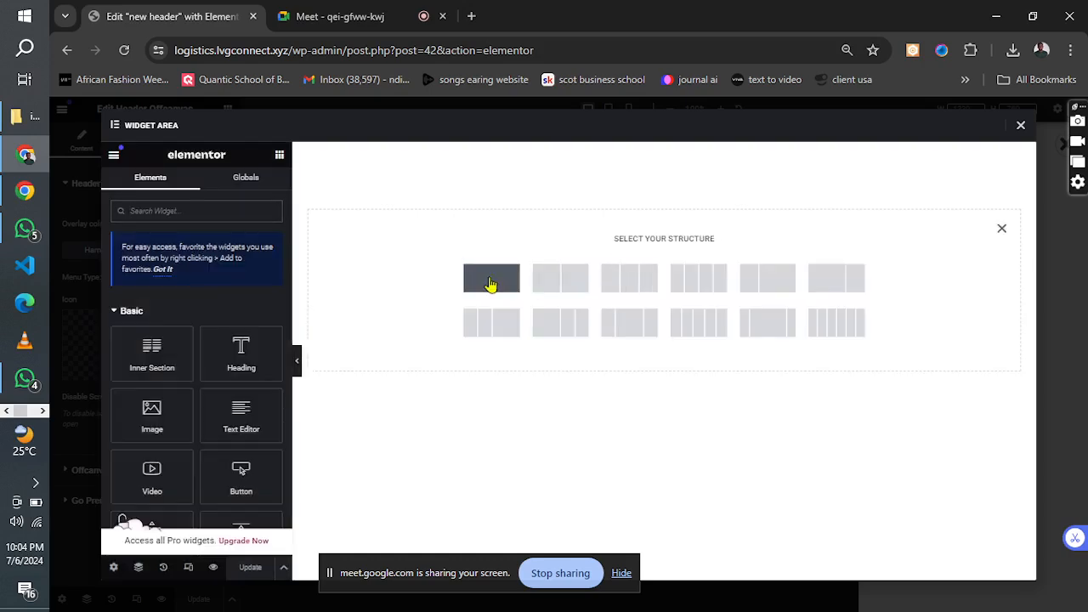
pyautogui.click(491, 284)
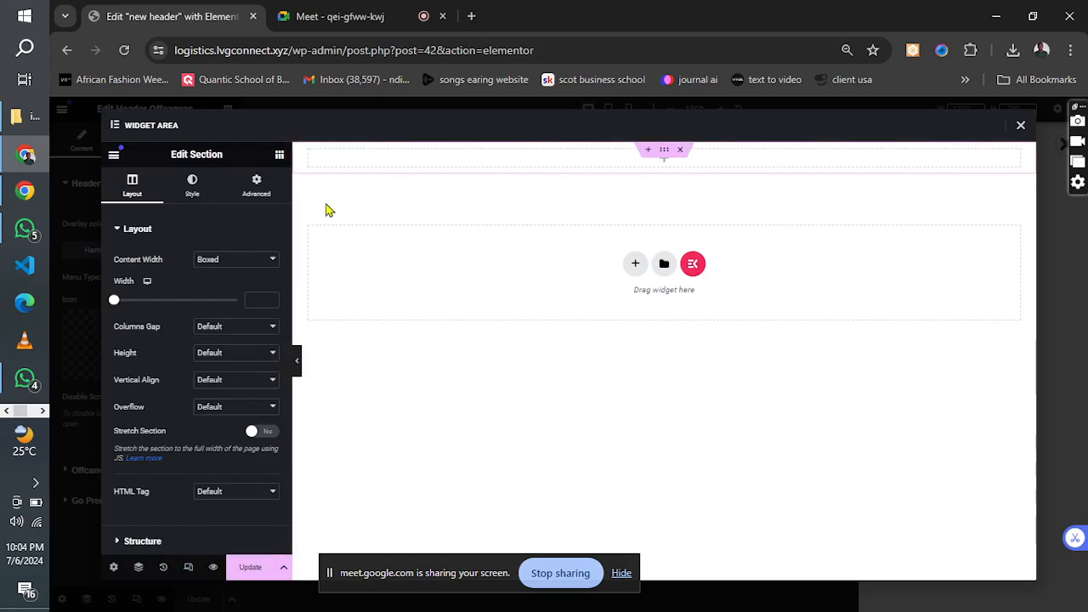
pyautogui.click(259, 259)
pyautogui.click(227, 284)
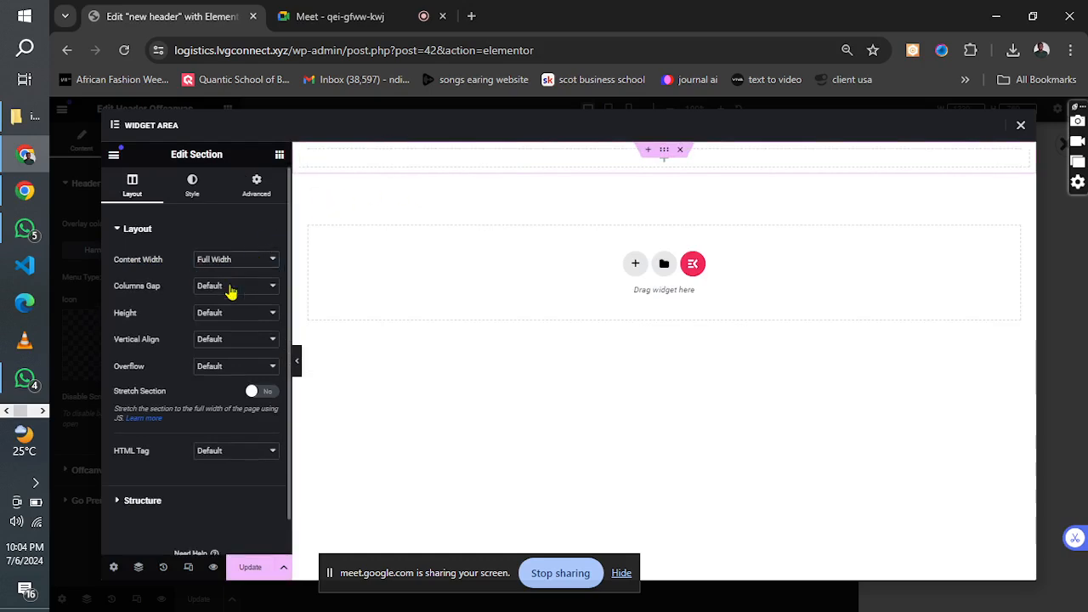
# Search the widgets for "menu" and place a Navigation Menu widget in the new section.
pyautogui.click(279, 155)
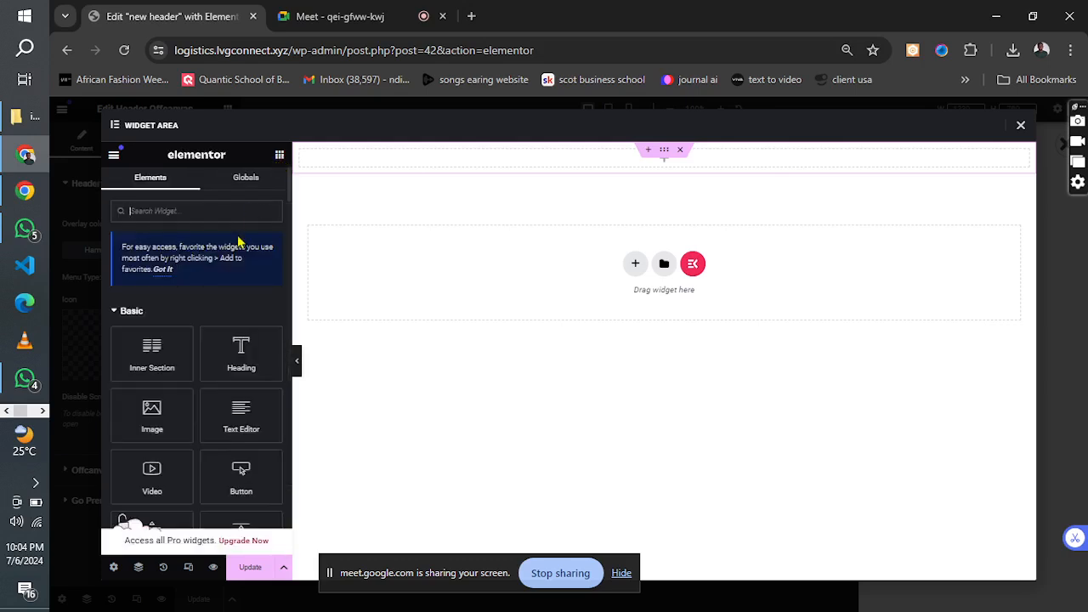
pyautogui.click(196, 211)
pyautogui.write('menu')
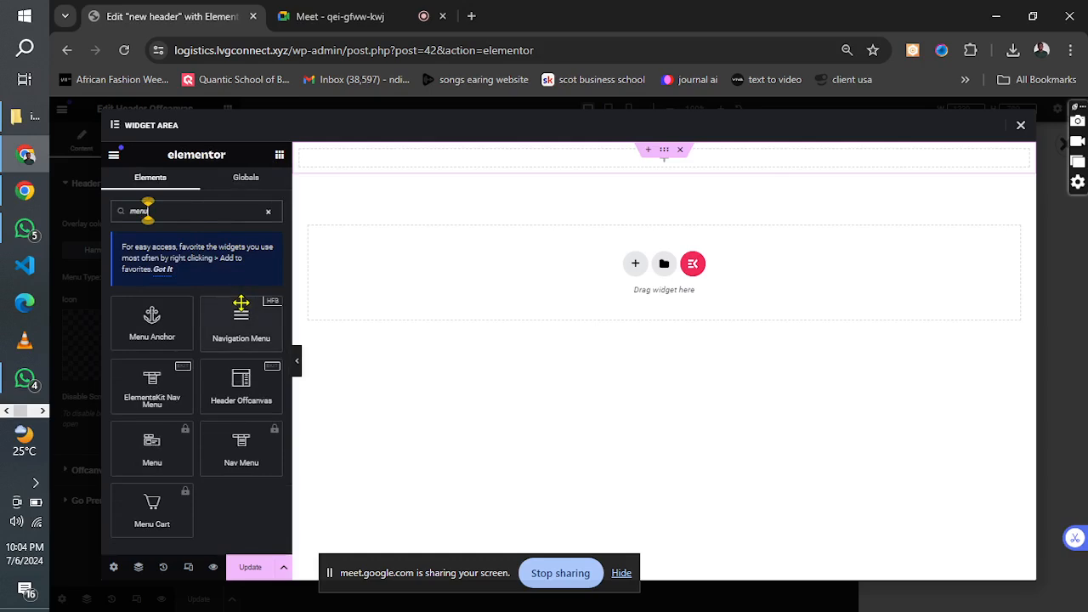
pyautogui.moveTo(241, 306); pyautogui.dragTo(485, 160)
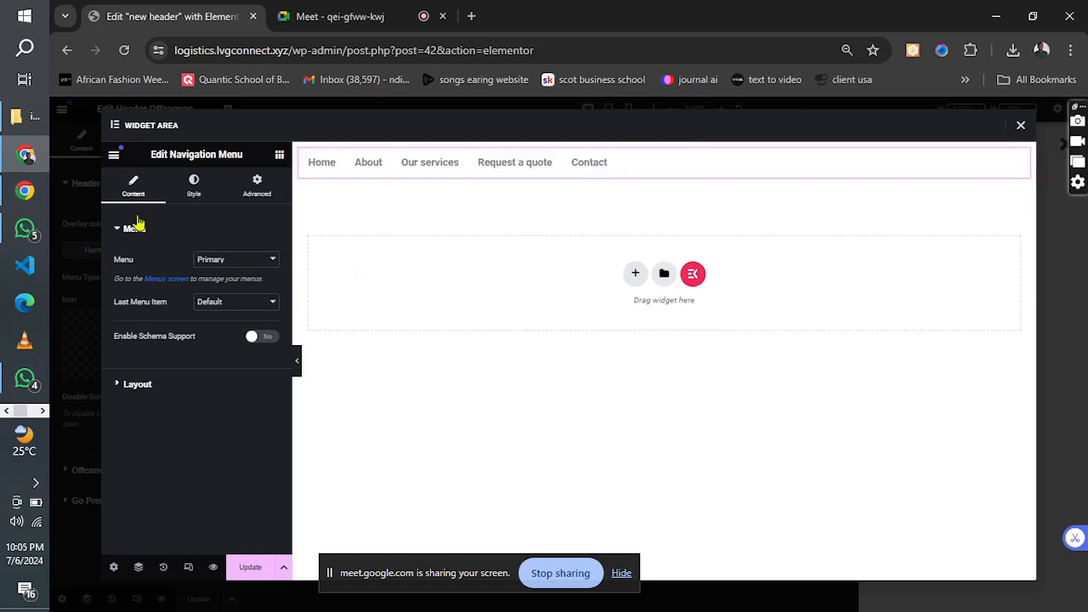
# Set the navigation menu's layout to Vertical with left alignment.
pyautogui.click(134, 228)
pyautogui.click(134, 260)
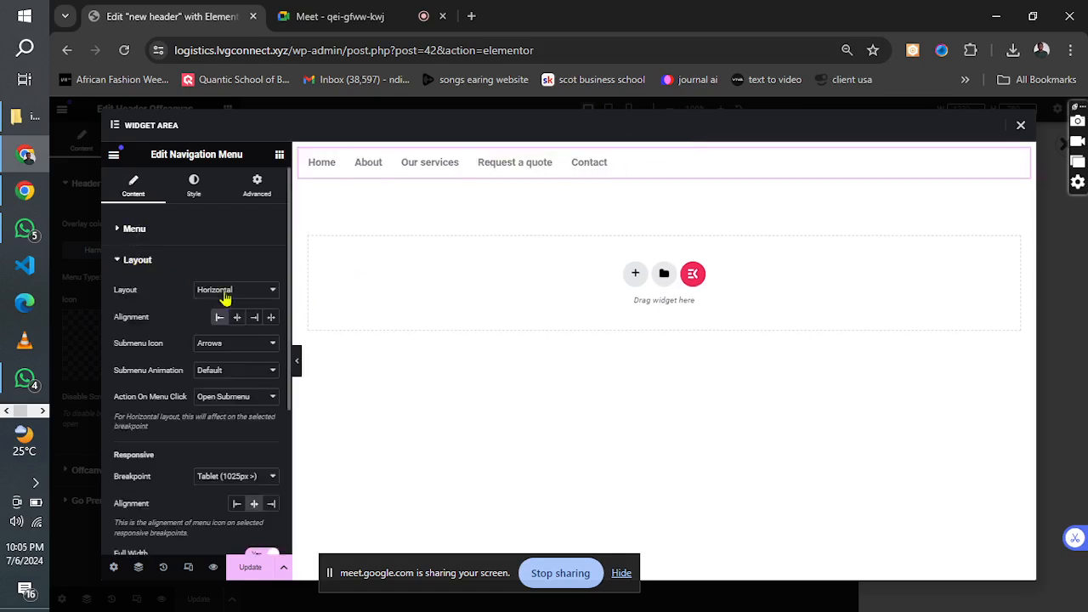
pyautogui.click(253, 298)
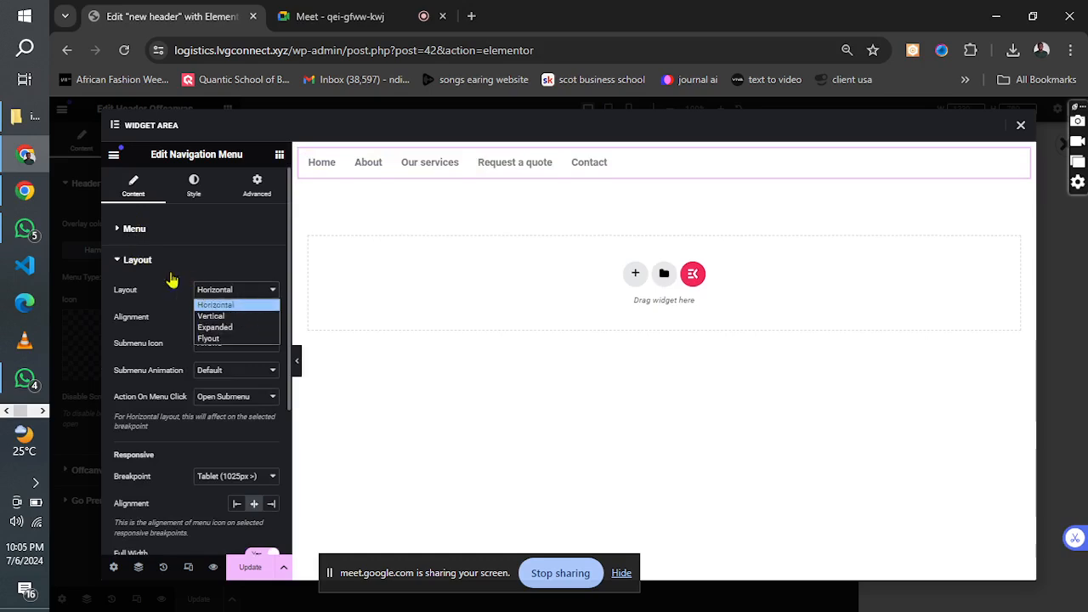
pyautogui.click(213, 316)
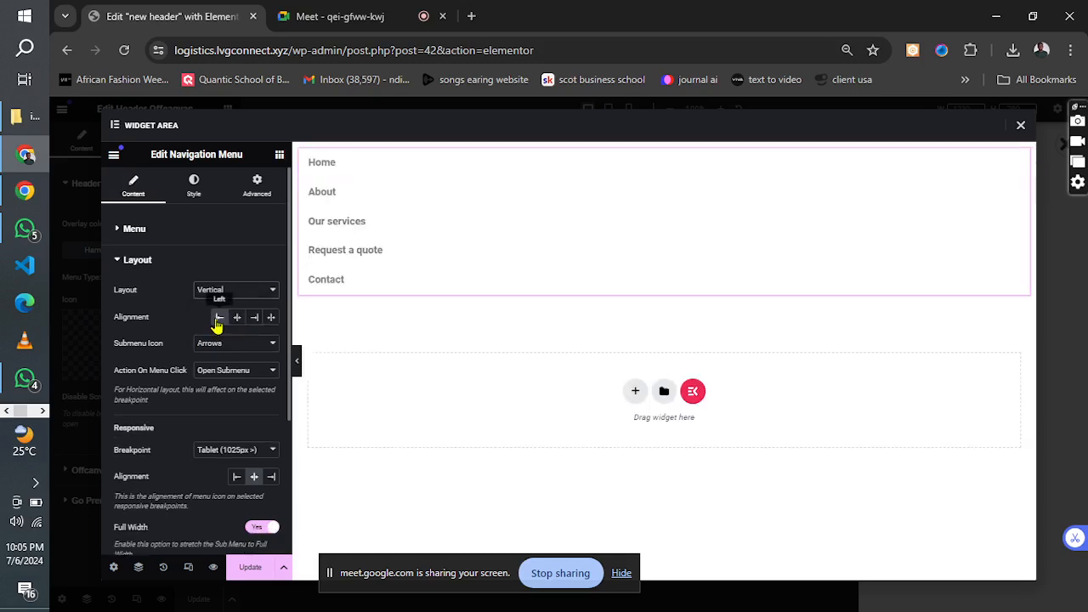
pyautogui.click(217, 320)
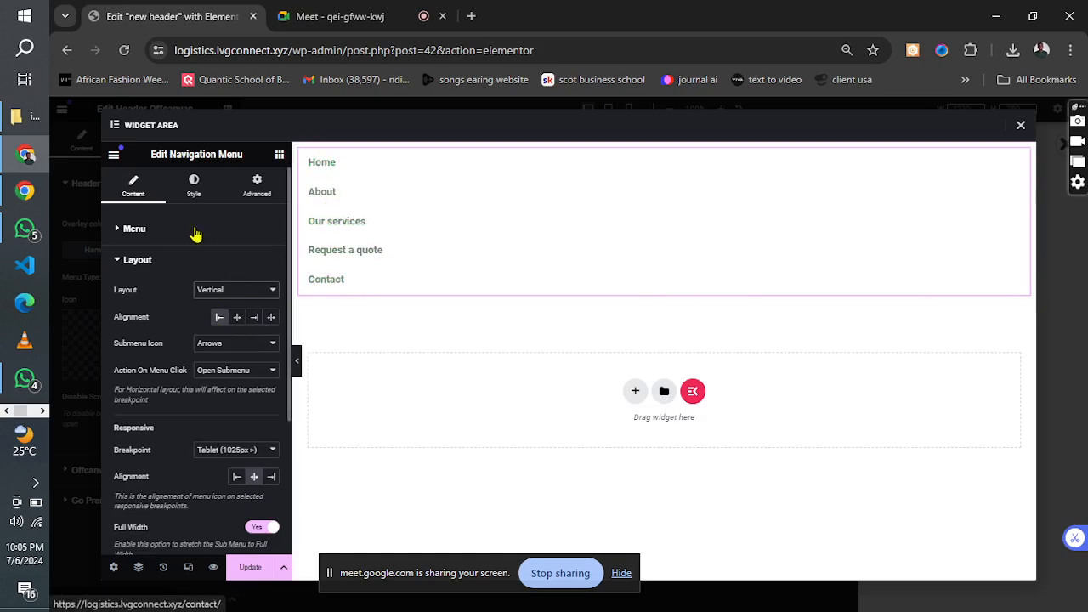
# Set the navigation menu's responsive breakpoint to None and update the widget area.
pyautogui.click(137, 260)
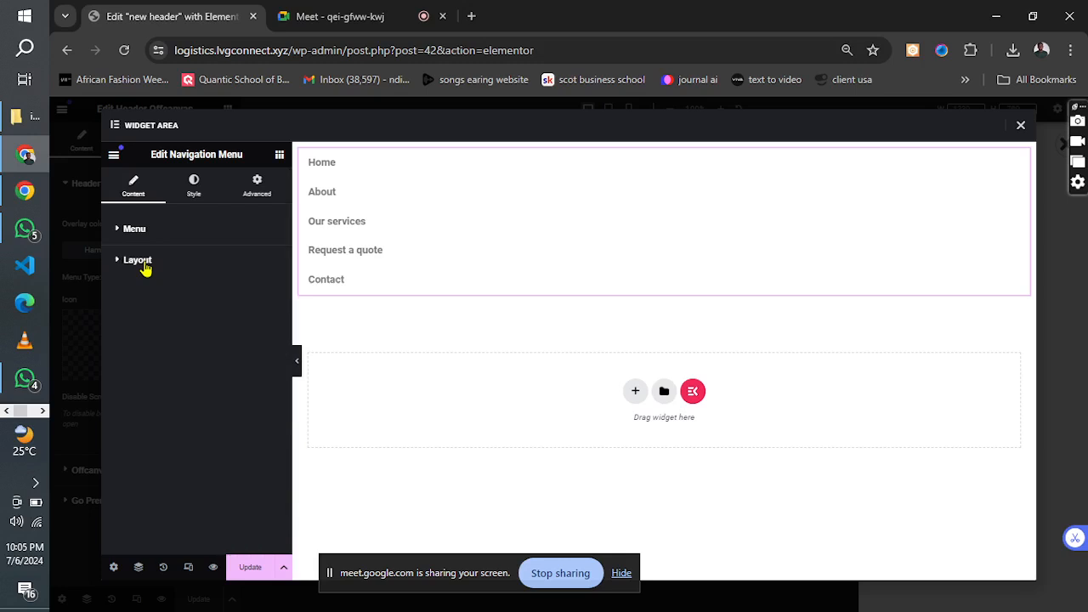
pyautogui.click(146, 268)
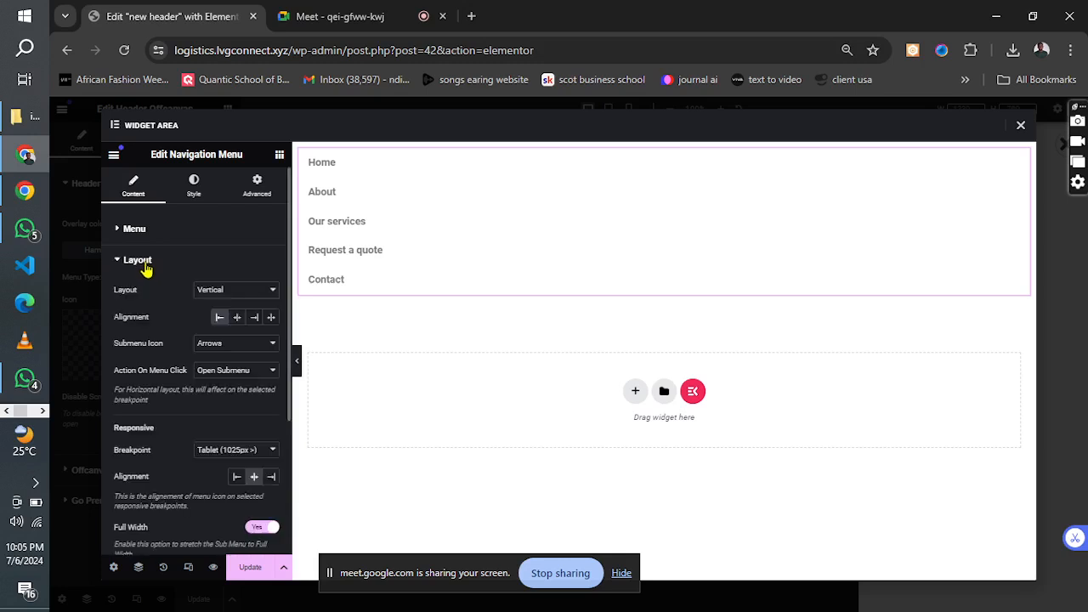
pyautogui.click(258, 453)
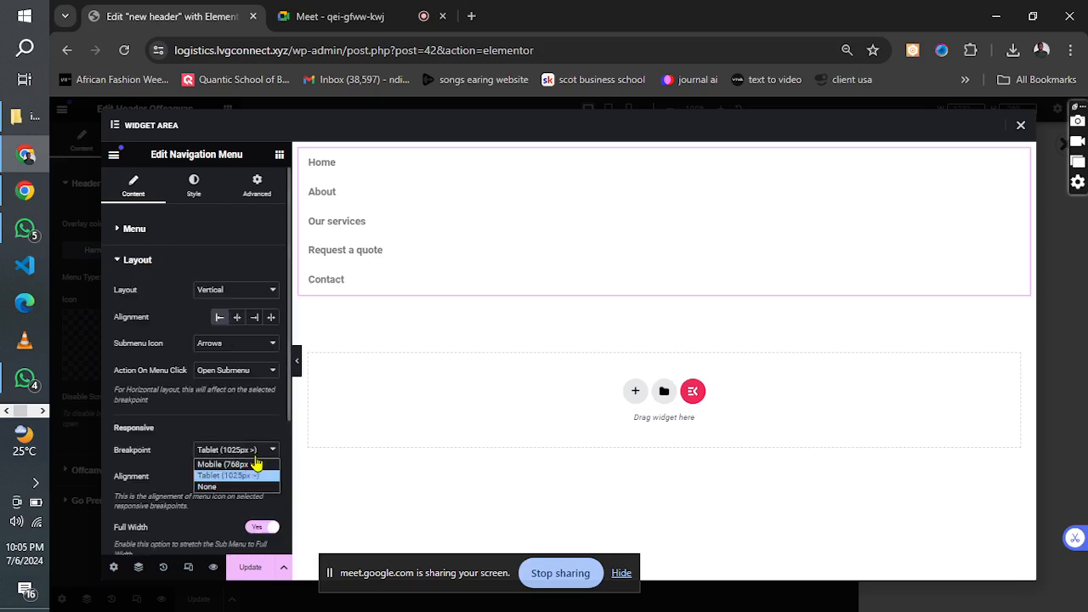
pyautogui.click(244, 487)
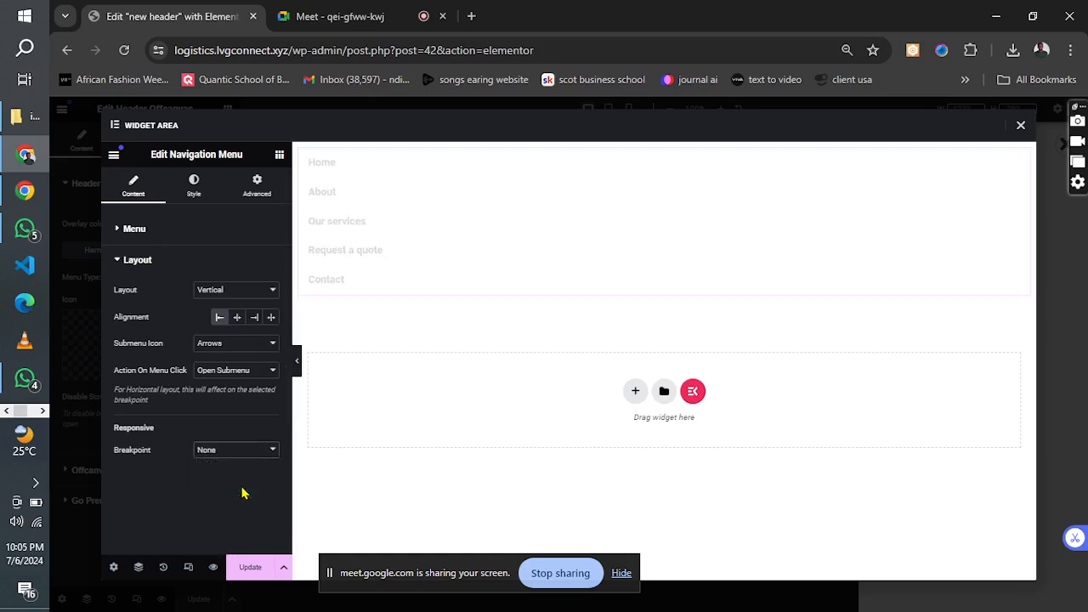
pyautogui.click(242, 576)
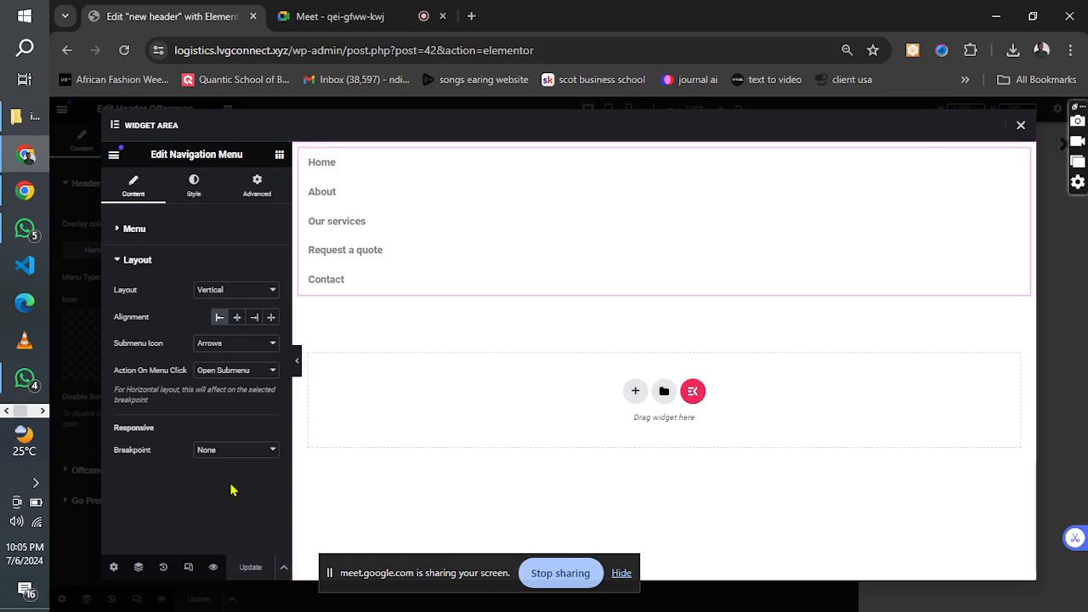
# Set the main menu's typography size to 39 px.
pyautogui.click(161, 263)
pyautogui.click(194, 194)
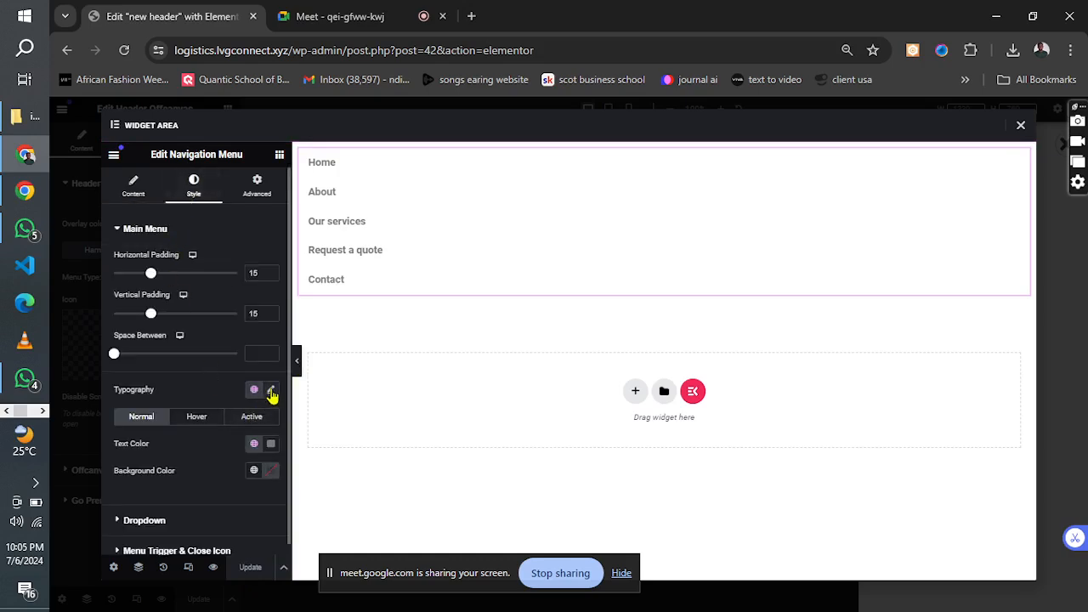
pyautogui.click(270, 389)
pyautogui.moveTo(123, 500); pyautogui.dragTo(146, 505)
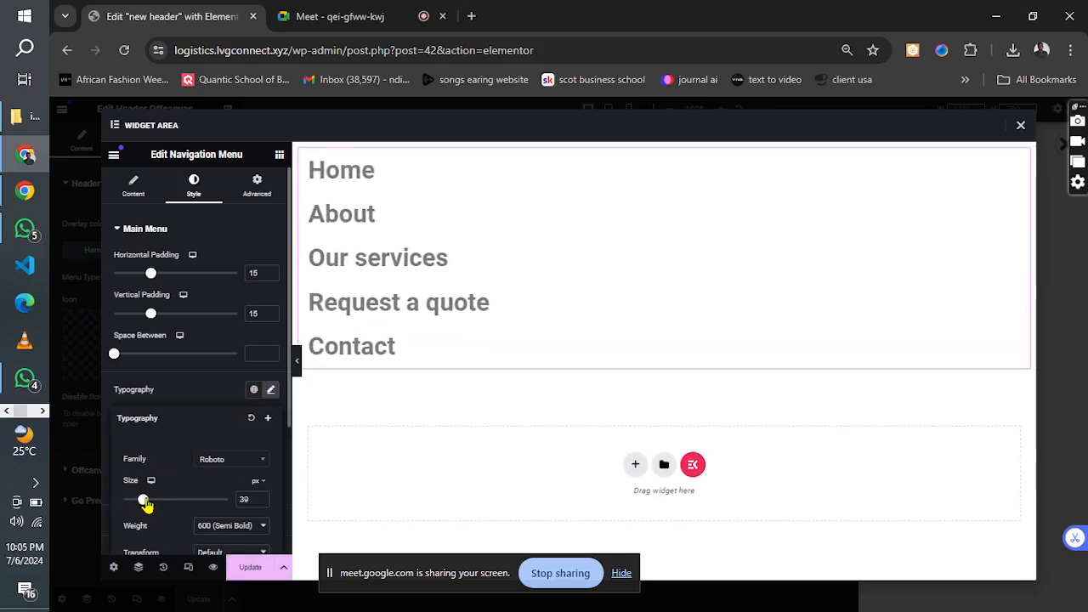
pyautogui.click(195, 379)
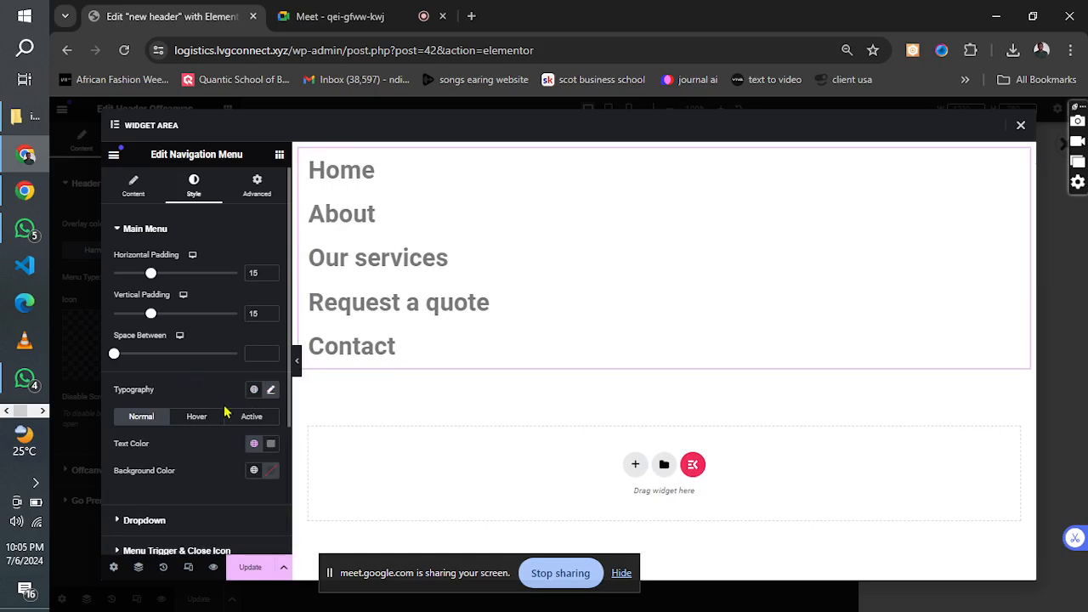
# Set the main menu's font family to Roboto Condensed.
pyautogui.click(271, 391)
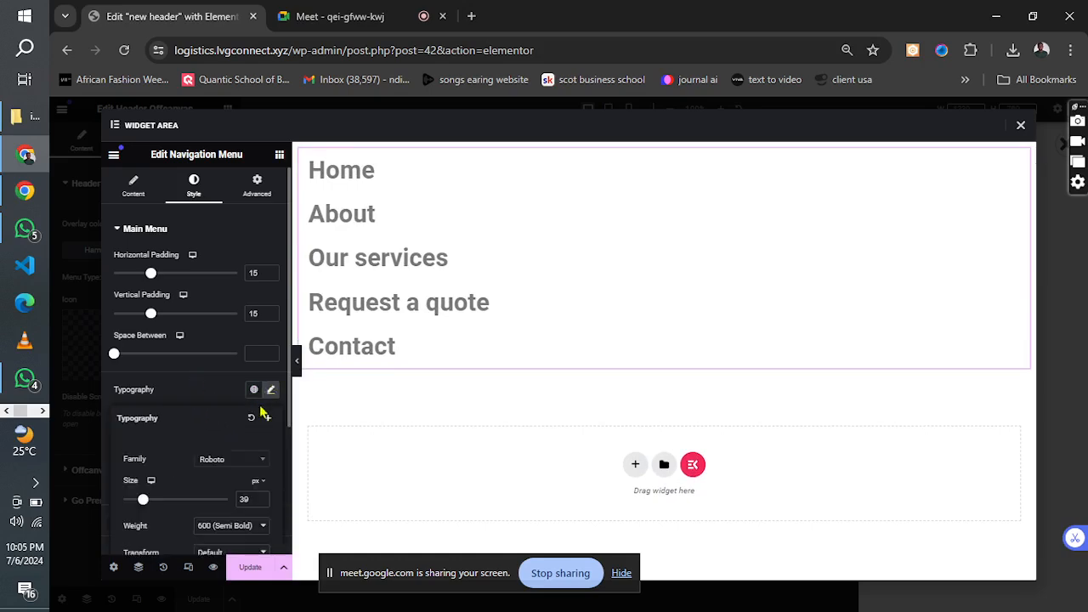
pyautogui.click(230, 464)
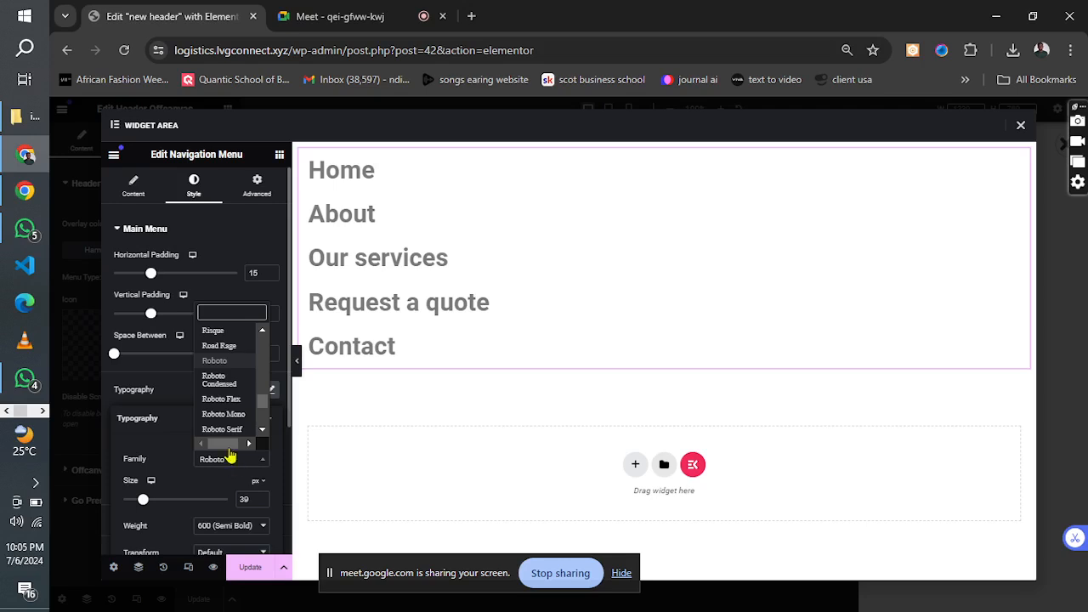
pyautogui.click(230, 344)
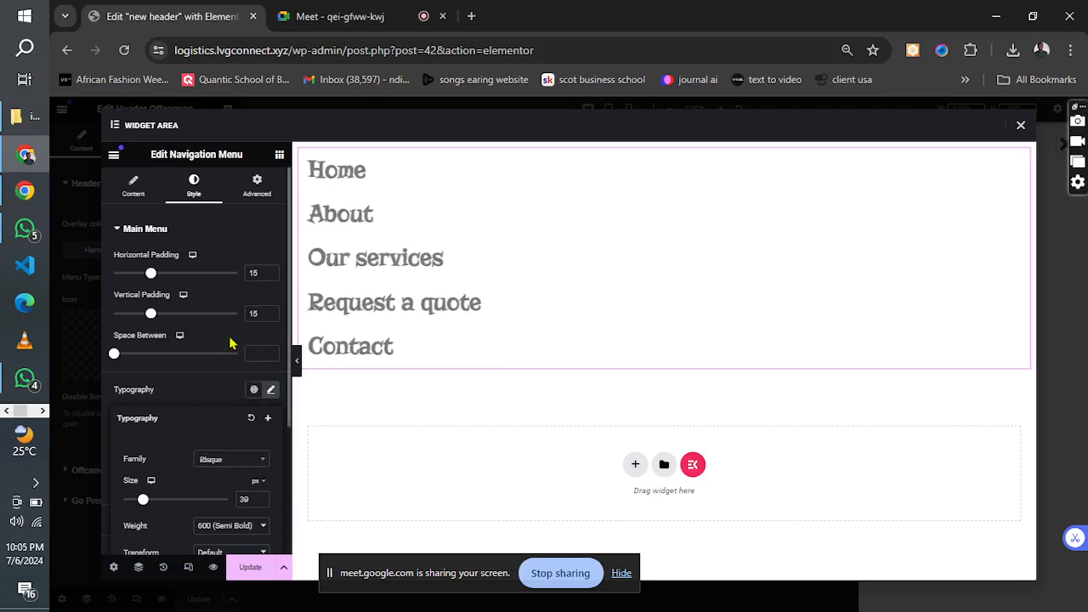
pyautogui.click(219, 461)
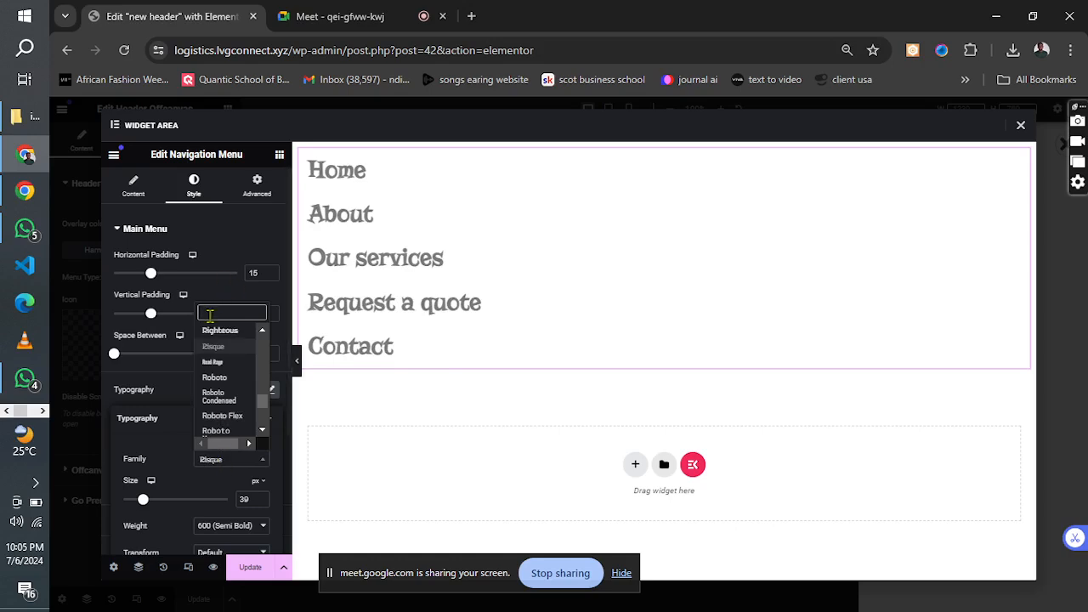
pyautogui.write('rob')
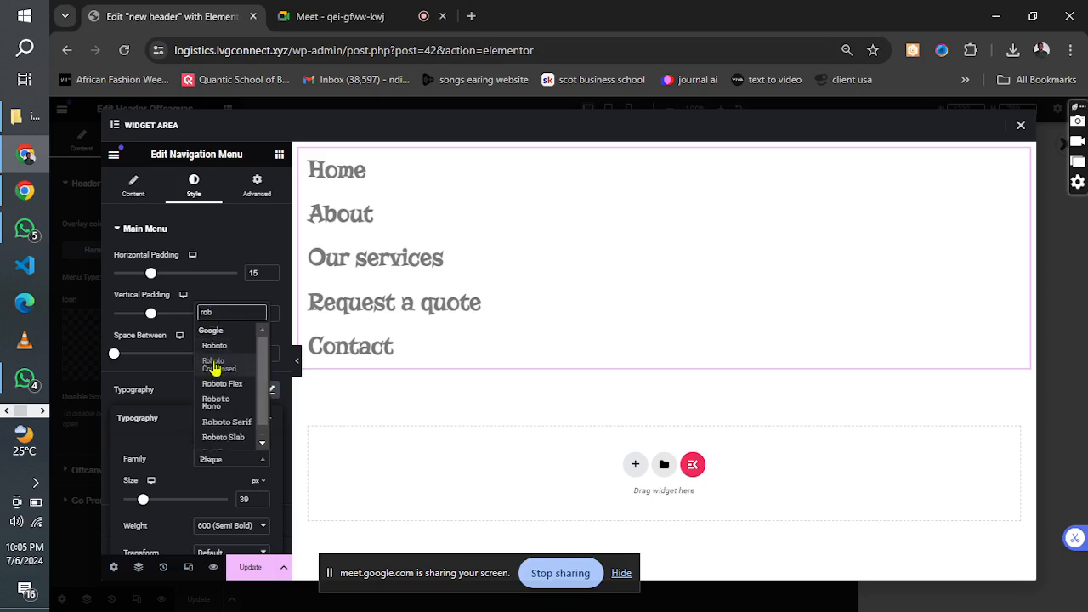
pyautogui.click(215, 366)
pyautogui.click(206, 393)
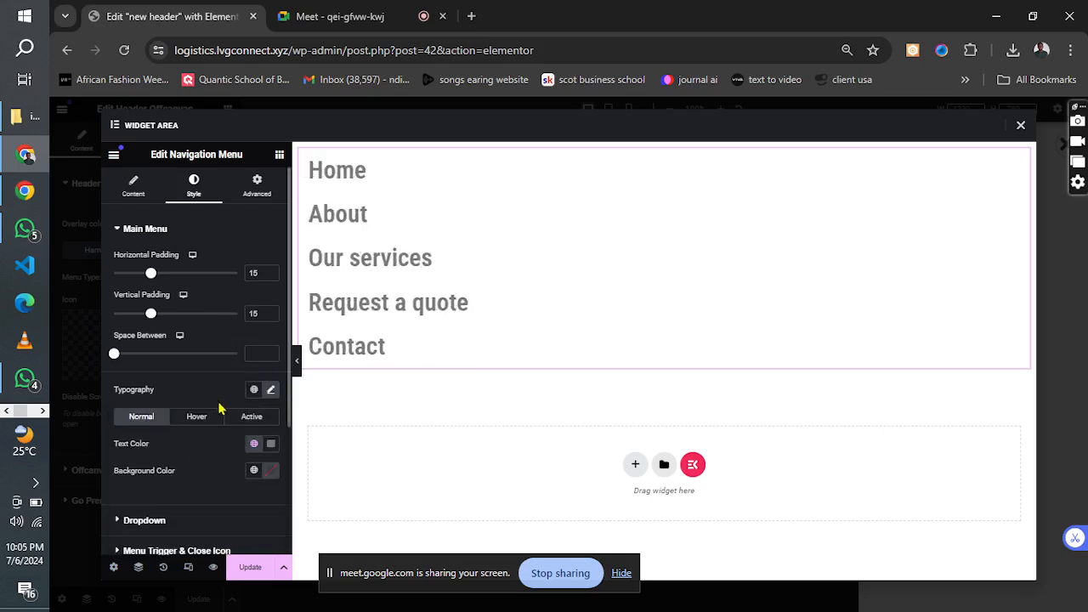
# Set the main menu's normal text color to black (#000000), briefly trying red (#FF0000).
pyautogui.click(270, 444)
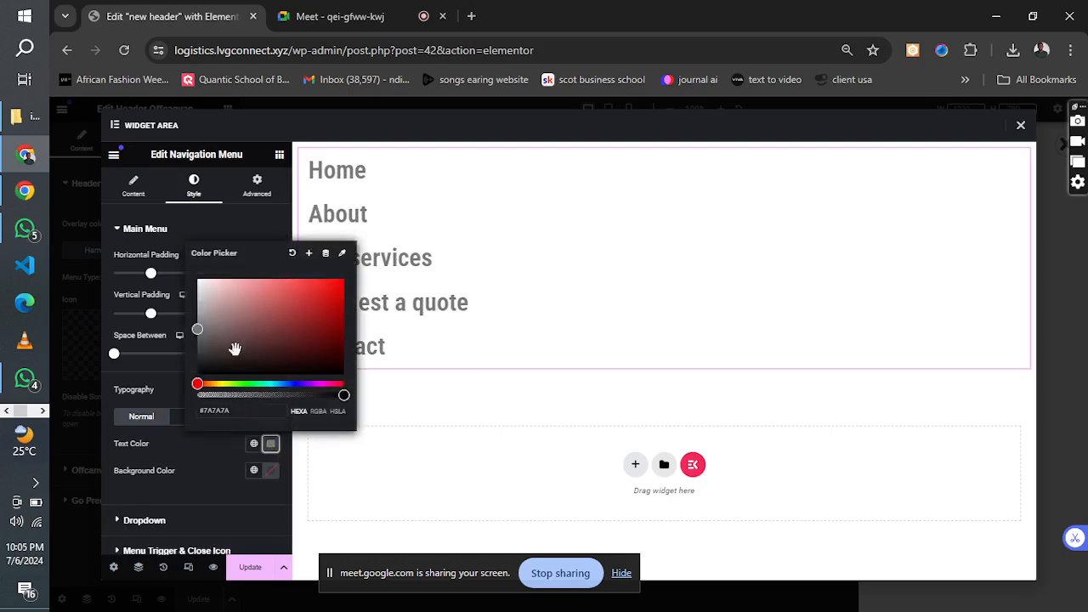
pyautogui.moveTo(223, 357); pyautogui.dragTo(197, 375)
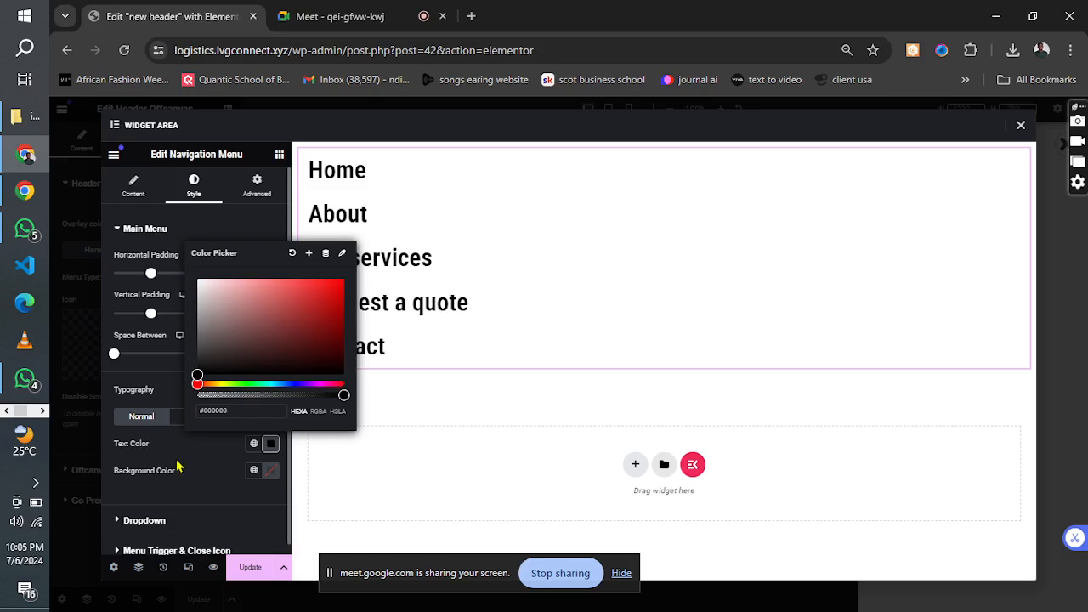
pyautogui.moveTo(272, 328); pyautogui.dragTo(347, 272)
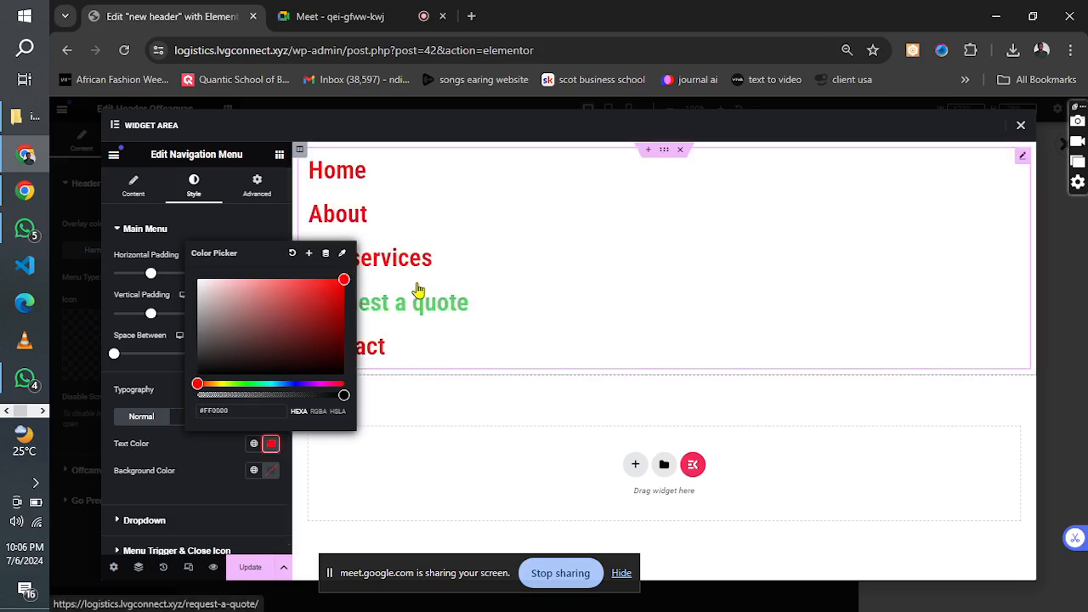
pyautogui.click(273, 331)
pyautogui.click(196, 375)
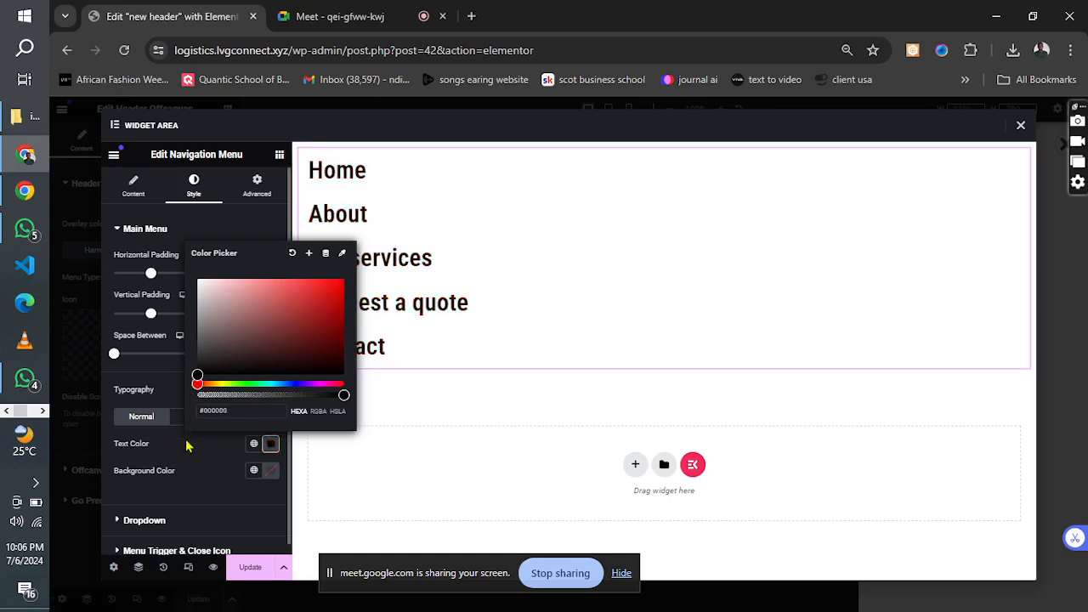
pyautogui.click(190, 446)
# Set the main menu's hover text color to red (#FF0000).
pyautogui.click(196, 418)
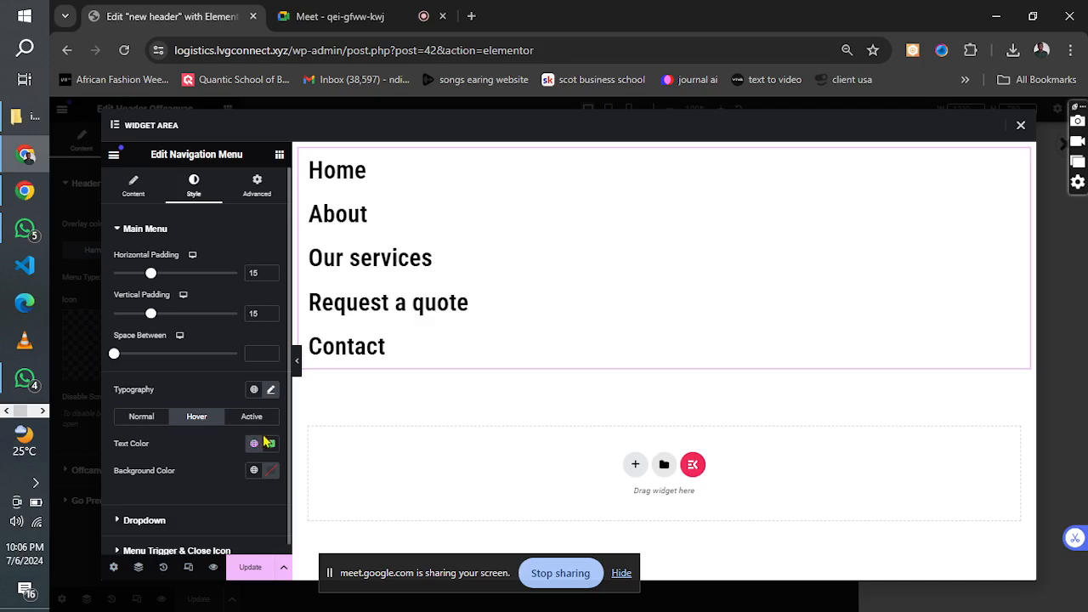
pyautogui.click(270, 443)
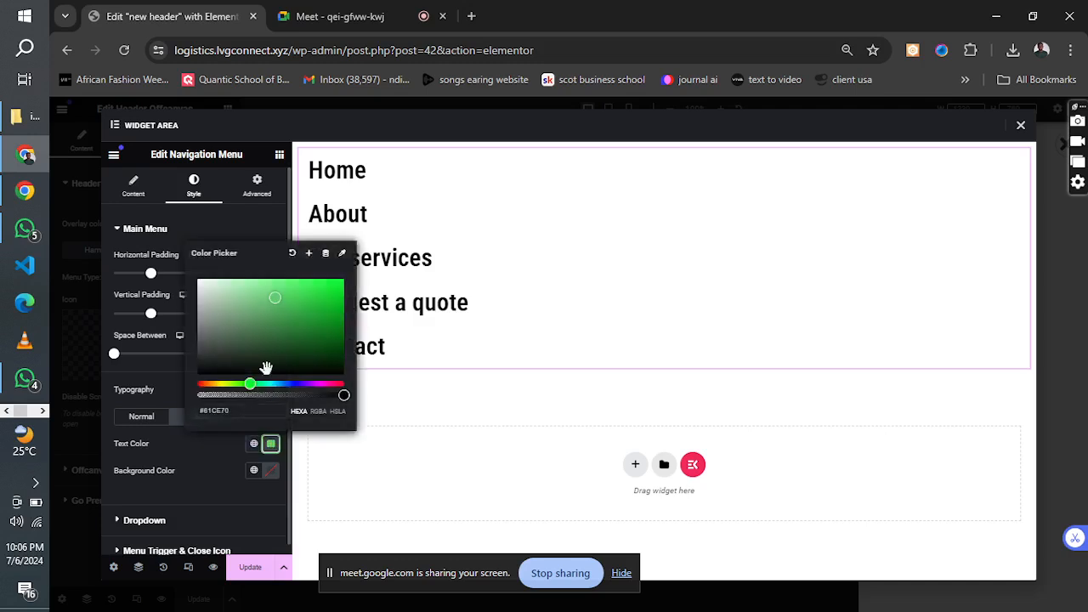
pyautogui.click(201, 383)
pyautogui.moveTo(201, 384); pyautogui.dragTo(275, 318)
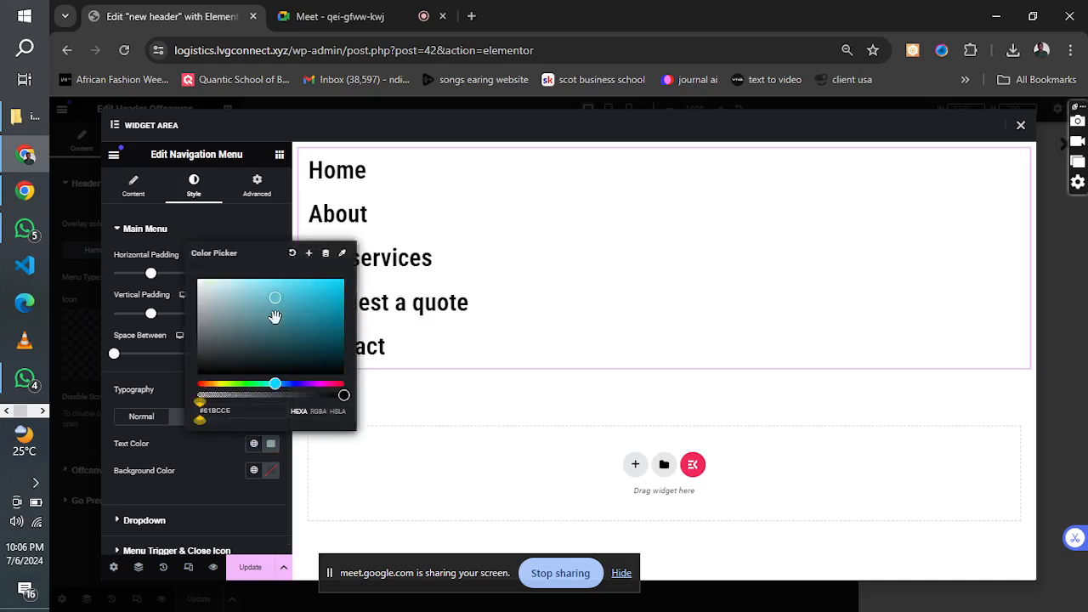
pyautogui.click(201, 383)
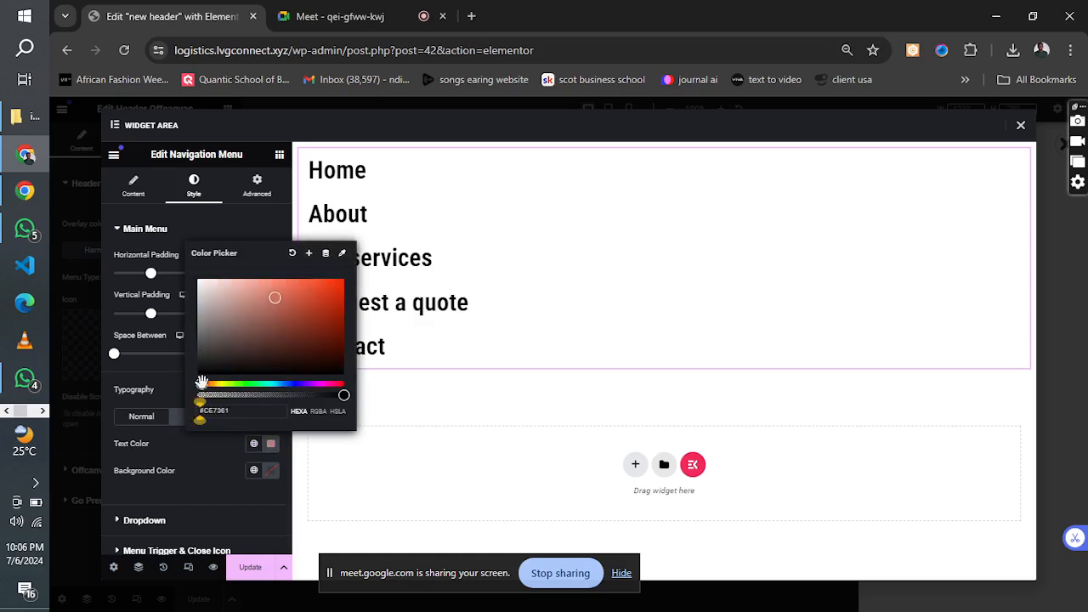
pyautogui.moveTo(202, 384); pyautogui.dragTo(182, 397)
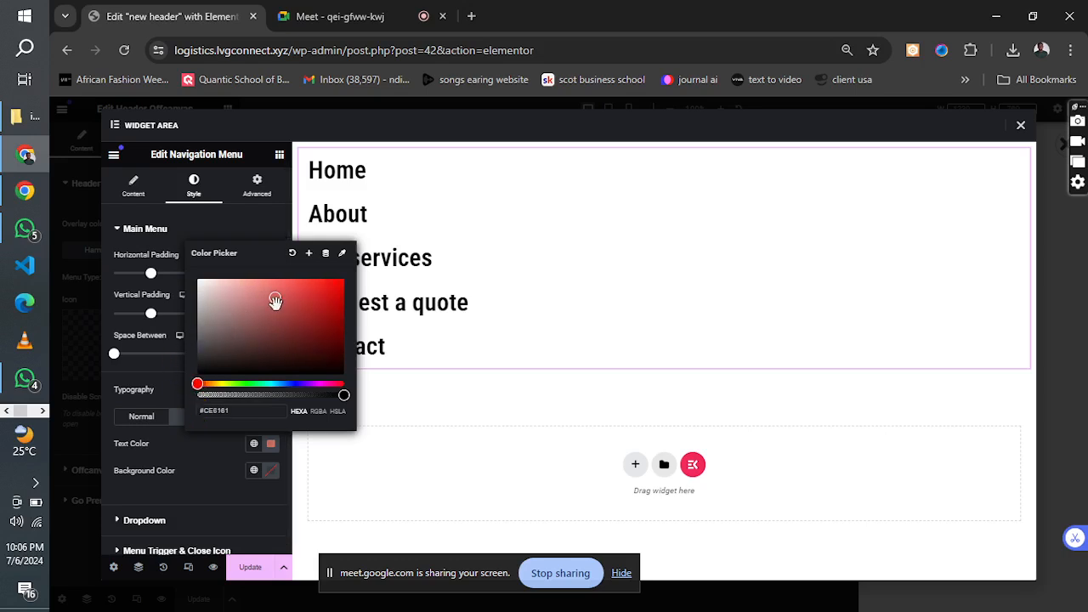
pyautogui.moveTo(277, 301); pyautogui.dragTo(358, 282)
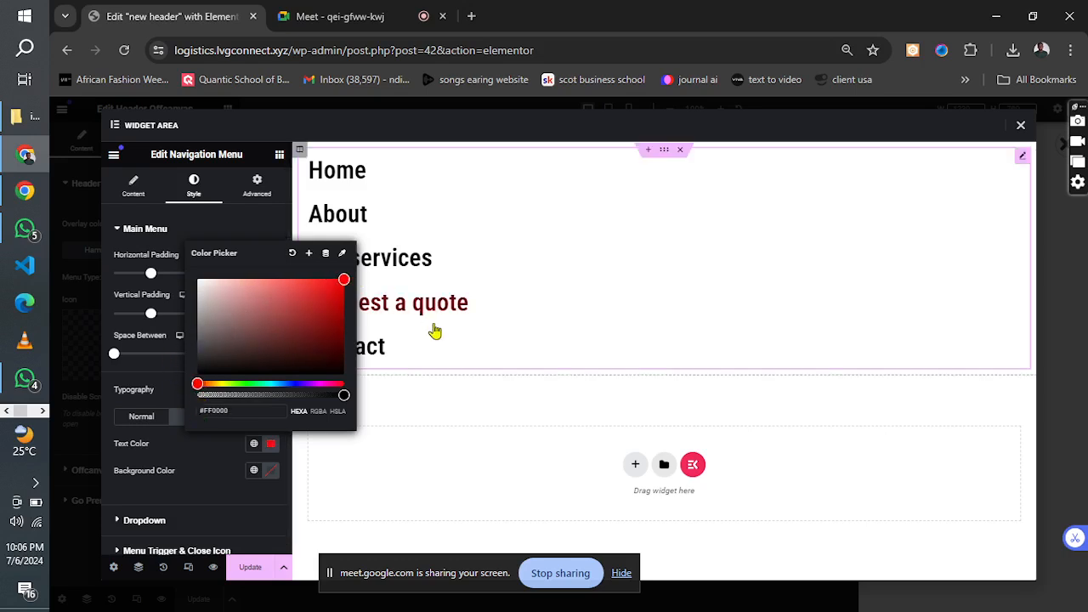
pyautogui.click(205, 476)
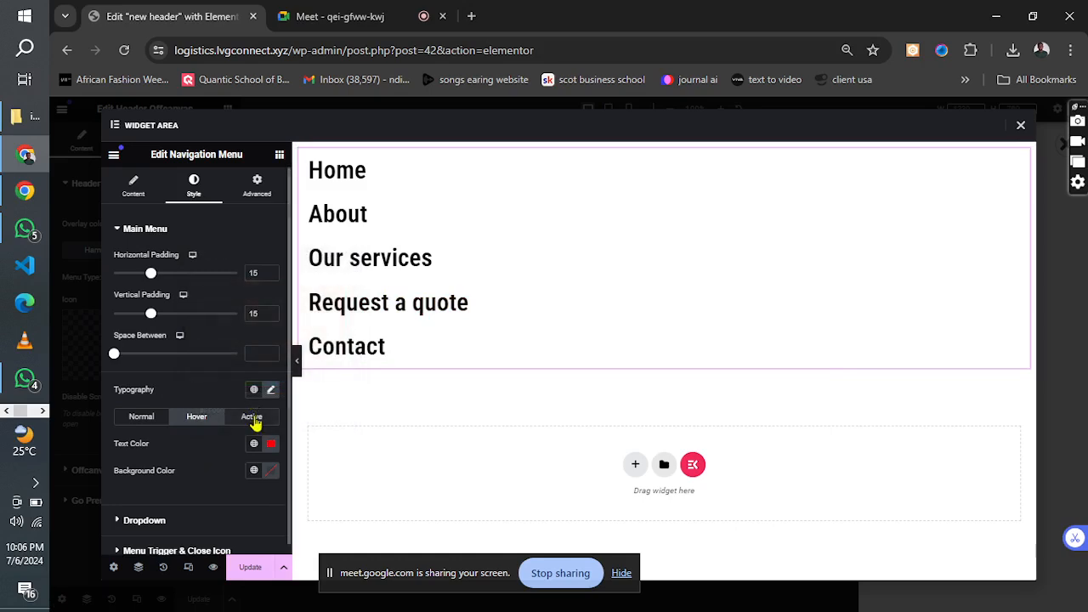
# Set the main menu's active text color to red (#FF0000) and update the widget area.
pyautogui.click(254, 418)
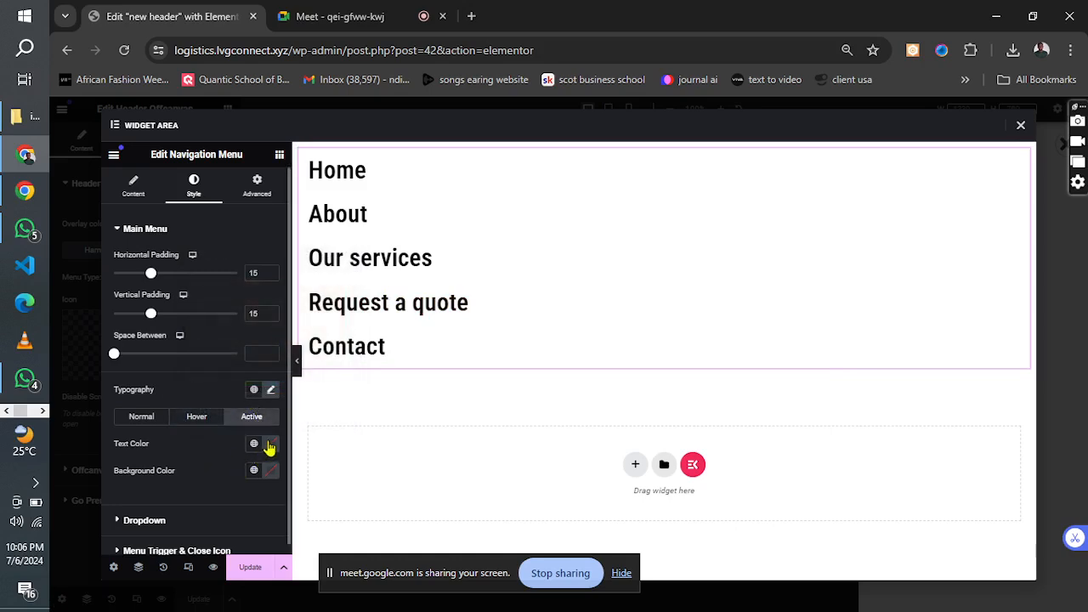
pyautogui.click(268, 448)
pyautogui.moveTo(284, 324); pyautogui.dragTo(340, 280)
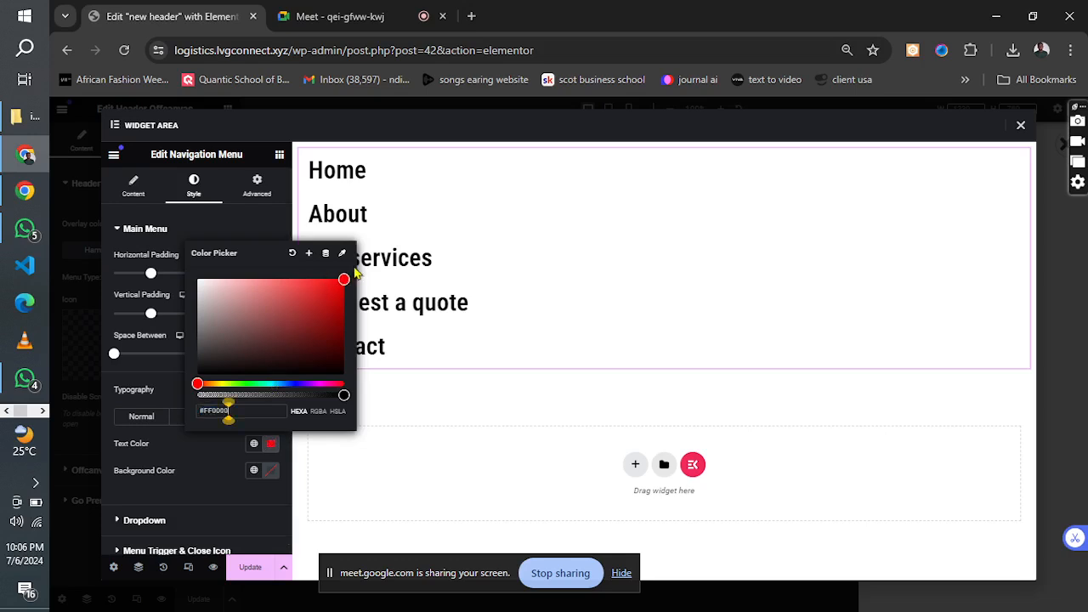
pyautogui.click(250, 568)
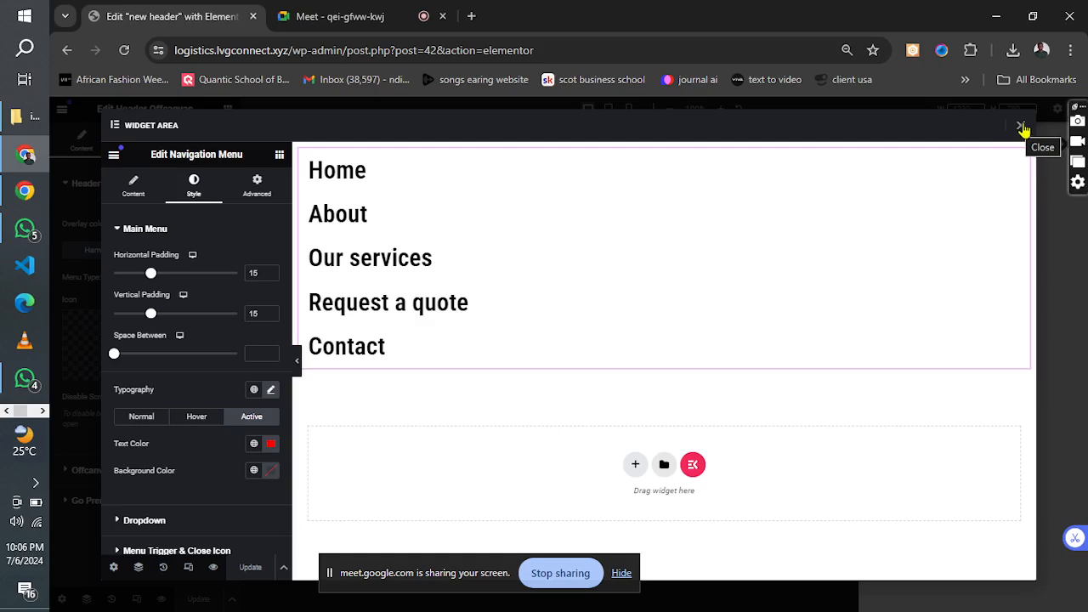
pyautogui.click(365, 12)
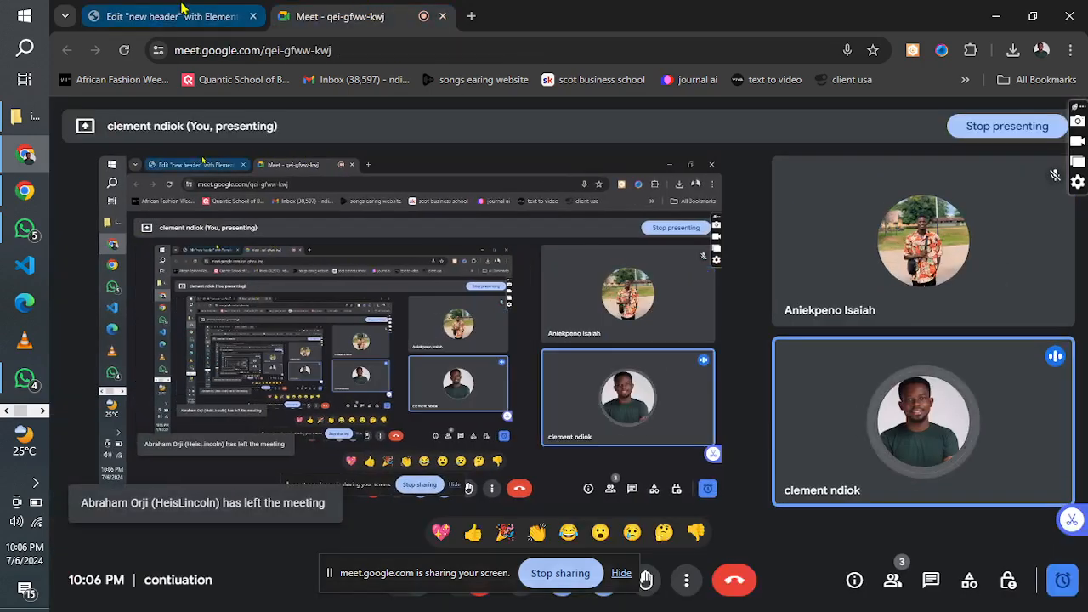
pyautogui.click(182, 16)
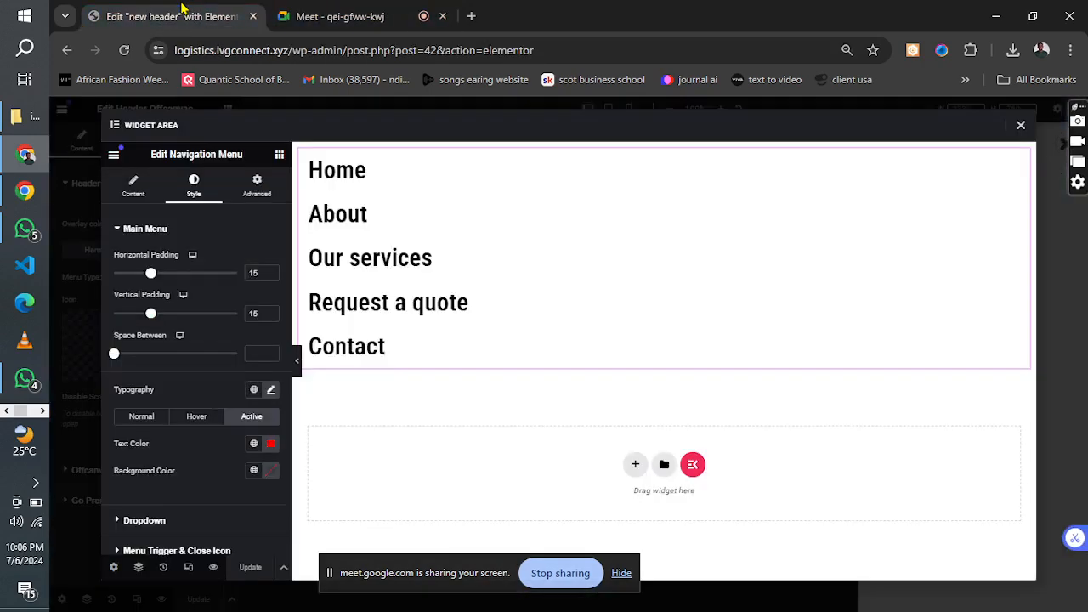
# Close the widget area, update the header and preview its offcanvas menu.
pyautogui.click(1021, 127)
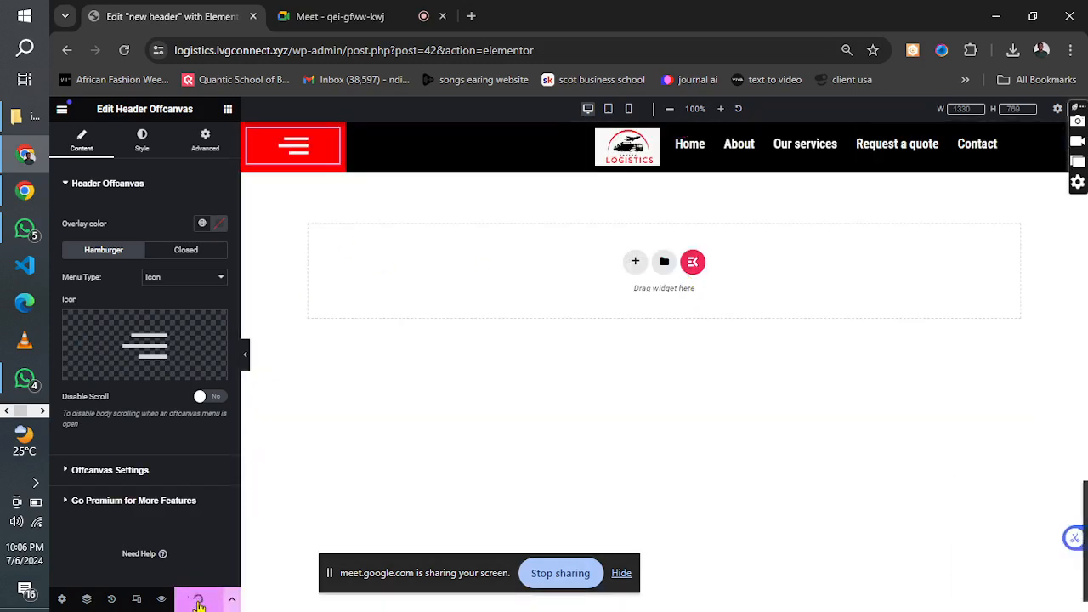
pyautogui.click(292, 146)
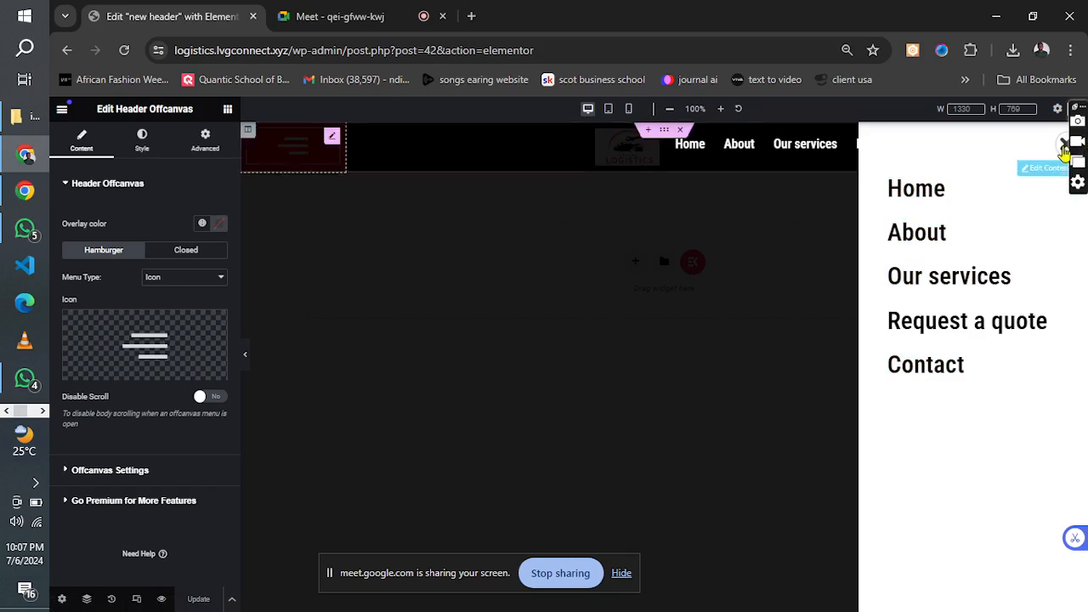
pyautogui.click(1064, 151)
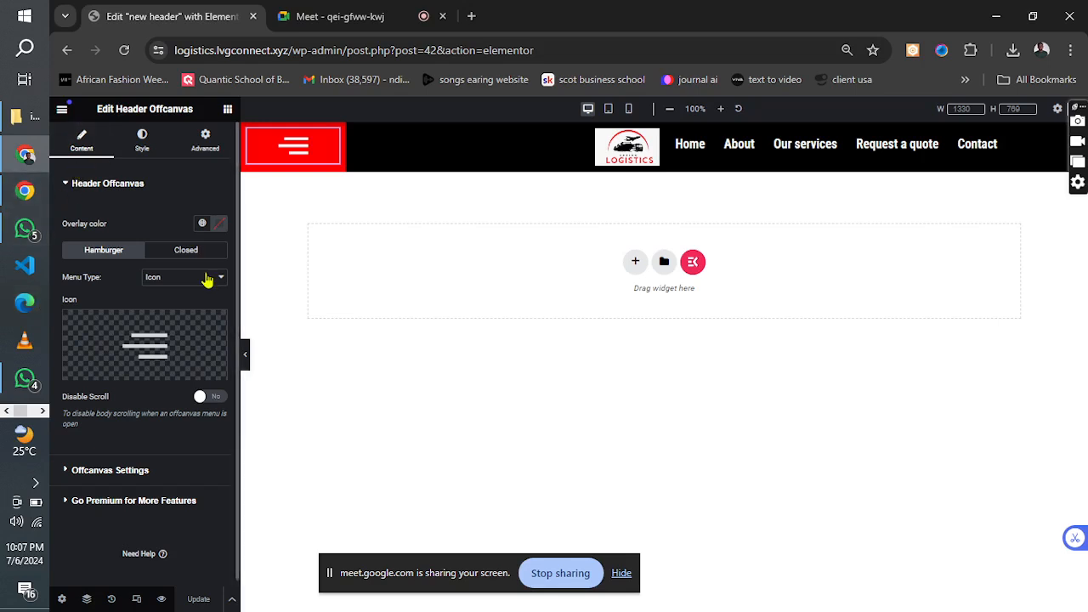
# Open the Elementor Finder.
pyautogui.click(61, 109)
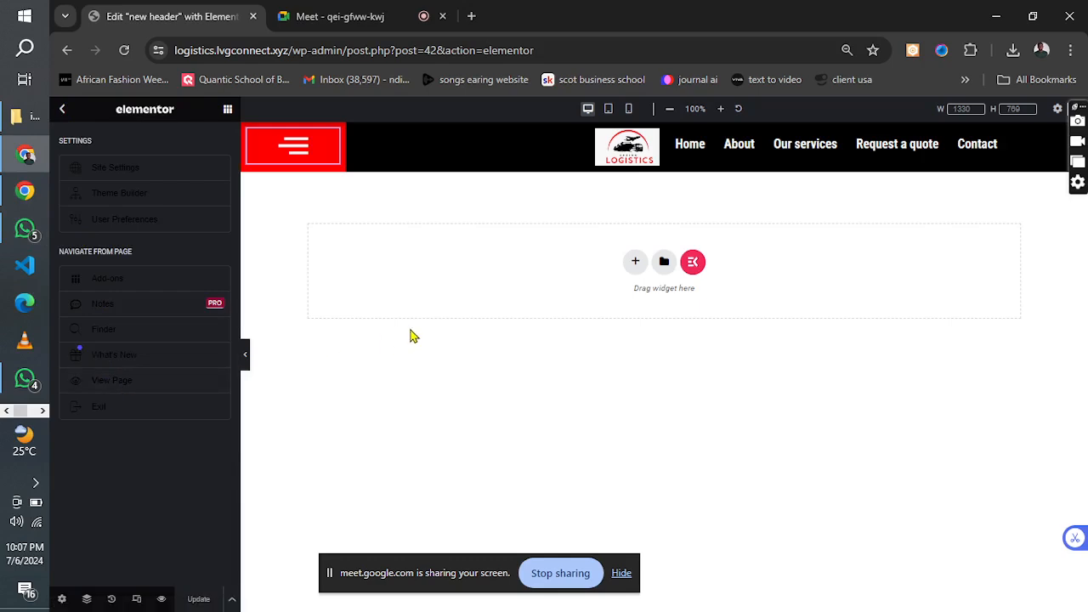
pyautogui.hotkey('ctrl', 'e')
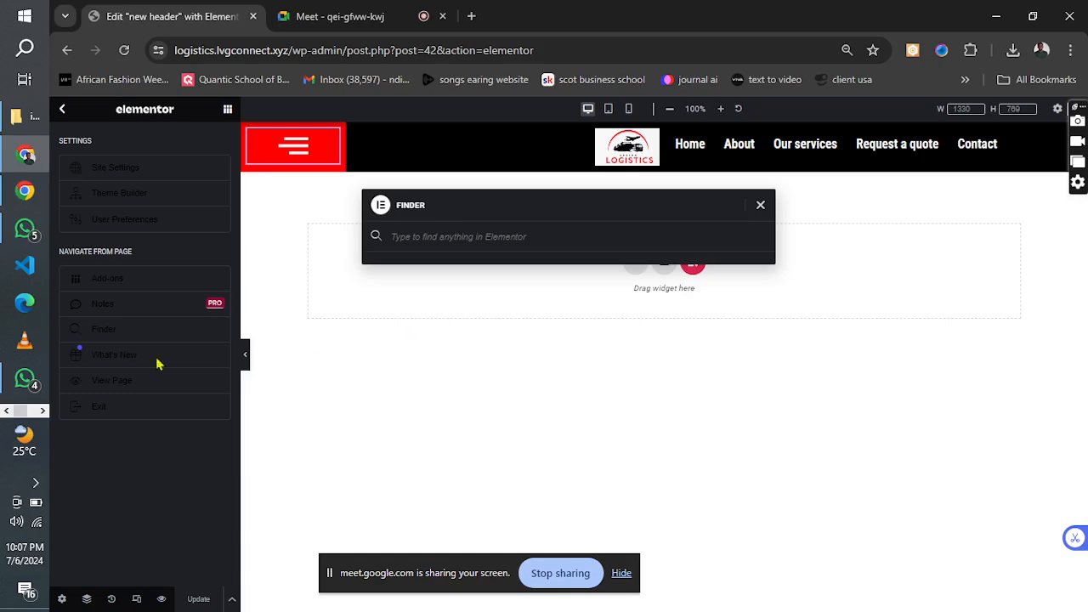
# Switch to the Project file in Notepad and start a new paragraph below the pictures websites line.
pyautogui.click(42, 410)
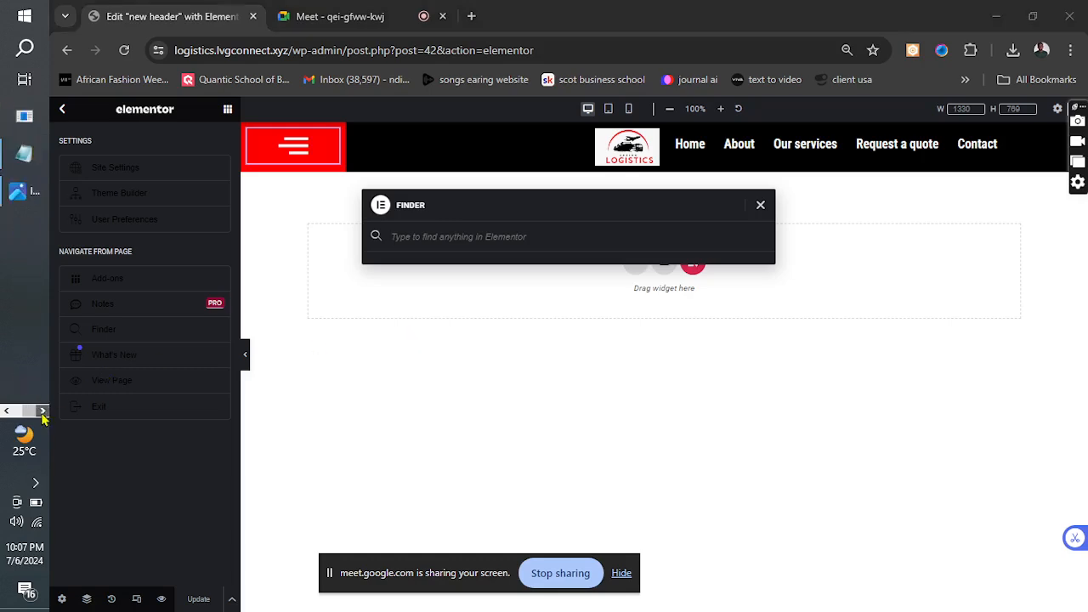
pyautogui.click(24, 154)
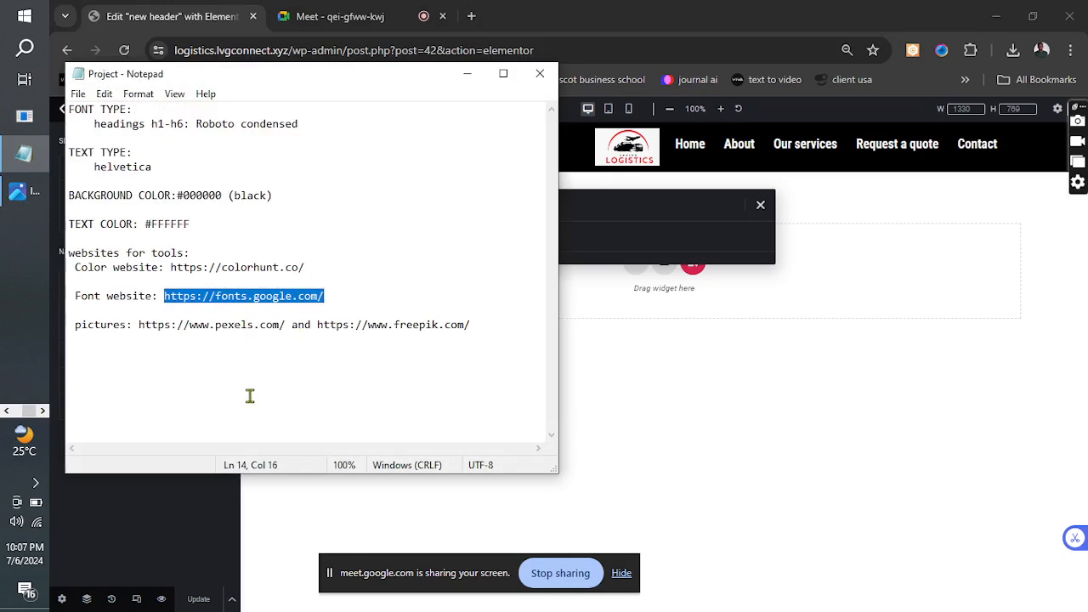
pyautogui.click(247, 396)
pyautogui.click(496, 328)
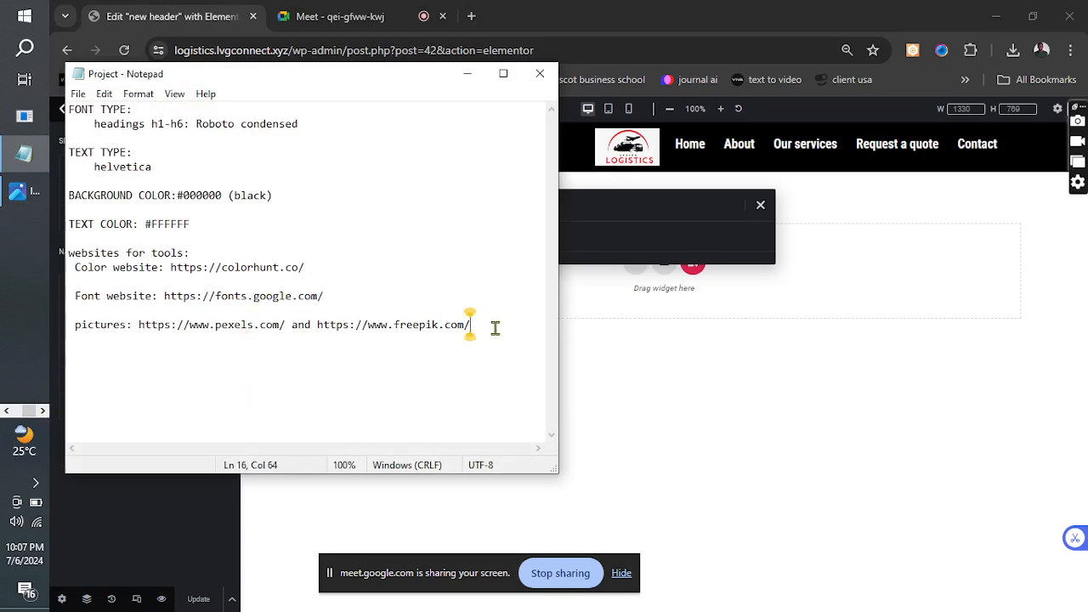
pyautogui.press('Return')
pyautogui.press('Return')
pyautogui.press('Return')
pyautogui.press('Return')
pyautogui.press('Return')
pyautogui.press('BackSpace')
pyautogui.press('BackSpace')
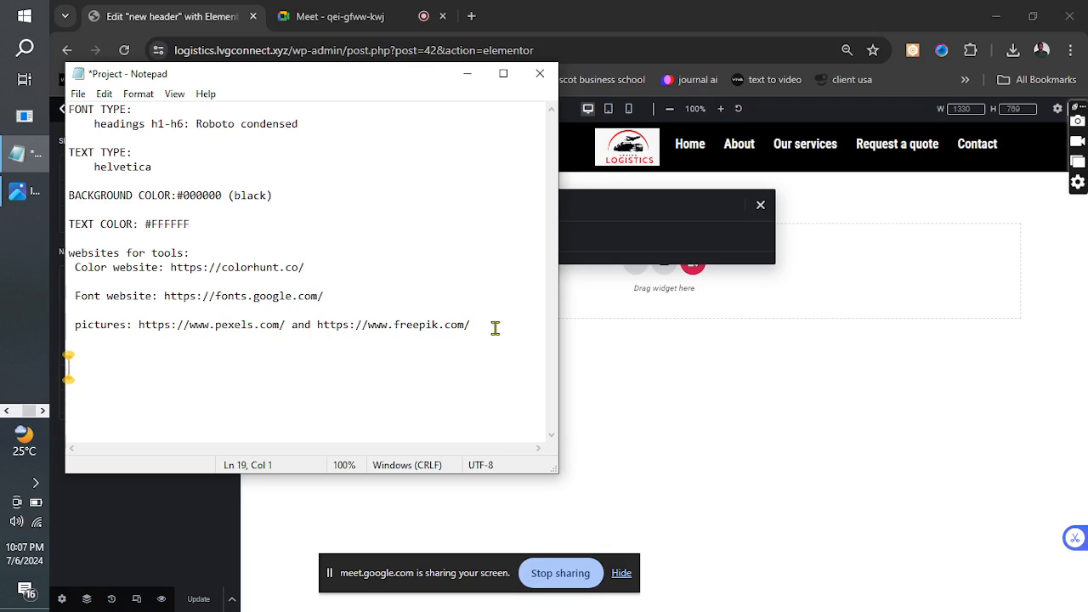
# Add the note "shortcut: control + E" at the end of the Project file and save it.
pyautogui.write('shortcut')
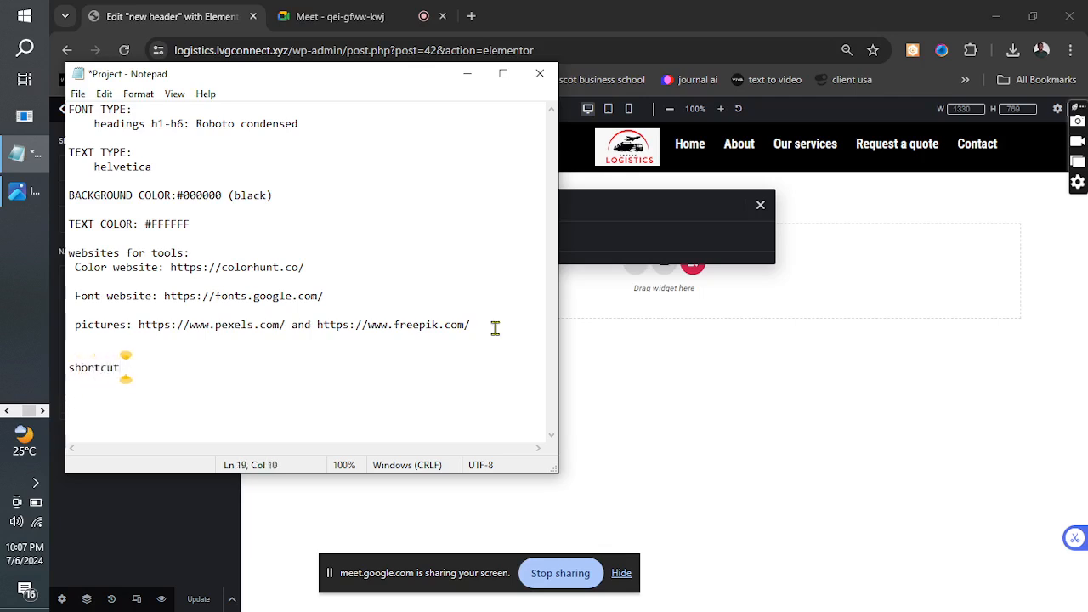
pyautogui.press('BackSpace')
pyautogui.write(': cont')
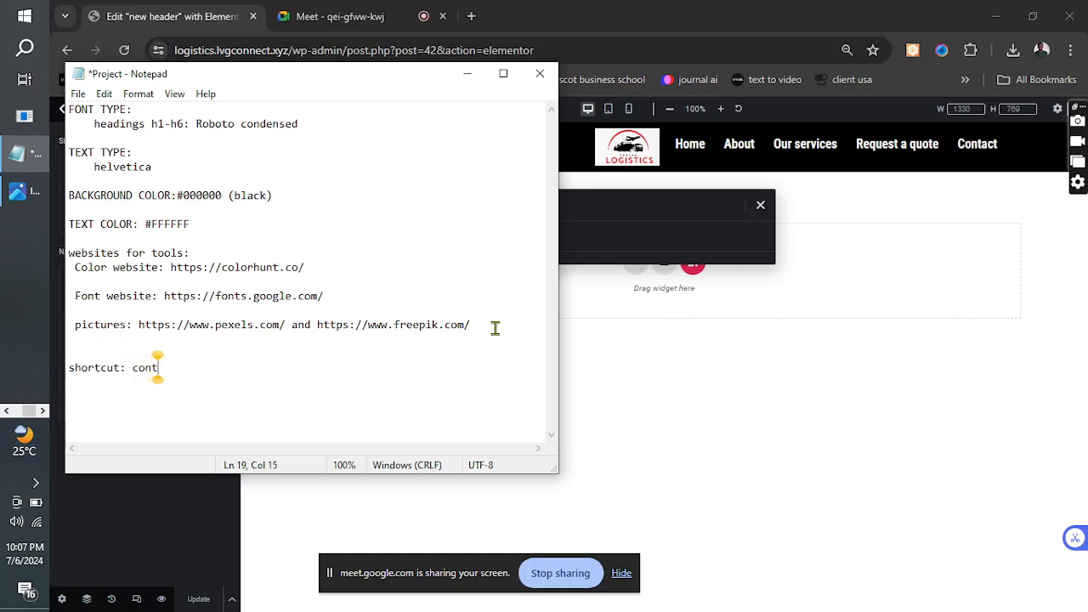
pyautogui.write('rol + ')
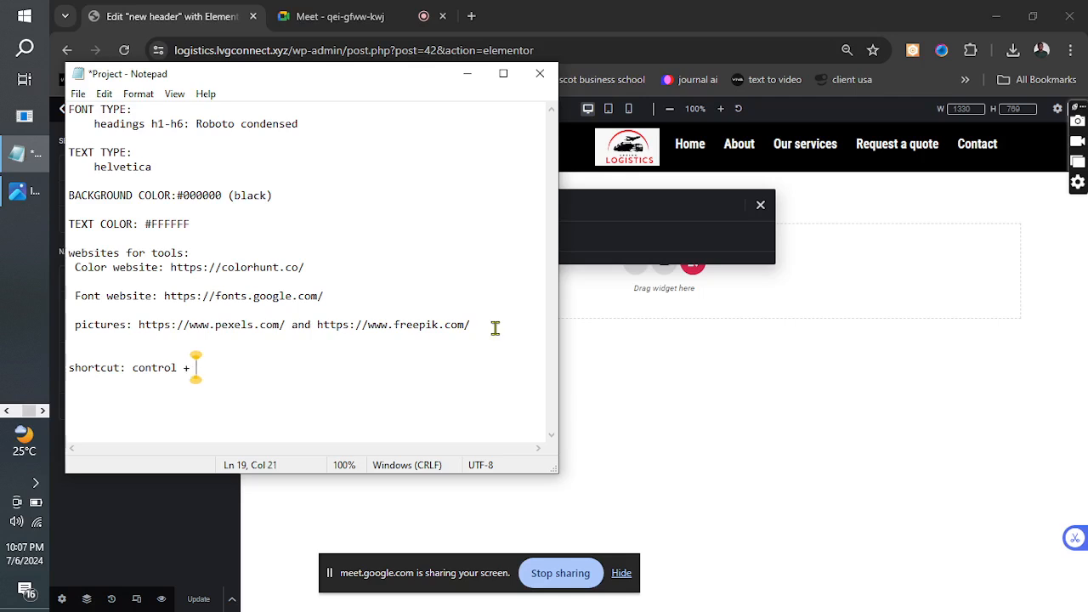
pyautogui.write('e')
pyautogui.press('BackSpace')
pyautogui.write('E')
pyautogui.hotkey('ctrl', 's')
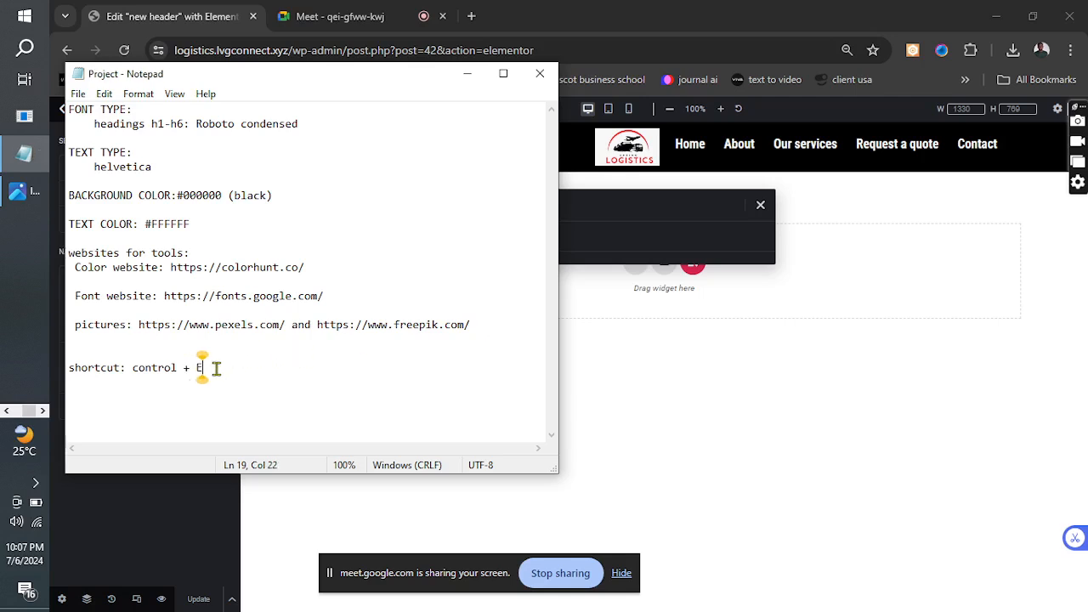
# Return to the Elementor Finder in the browser, search for "plugin" and open the Plugins page.
pyautogui.moveTo(216, 368); pyautogui.dragTo(111, 358)
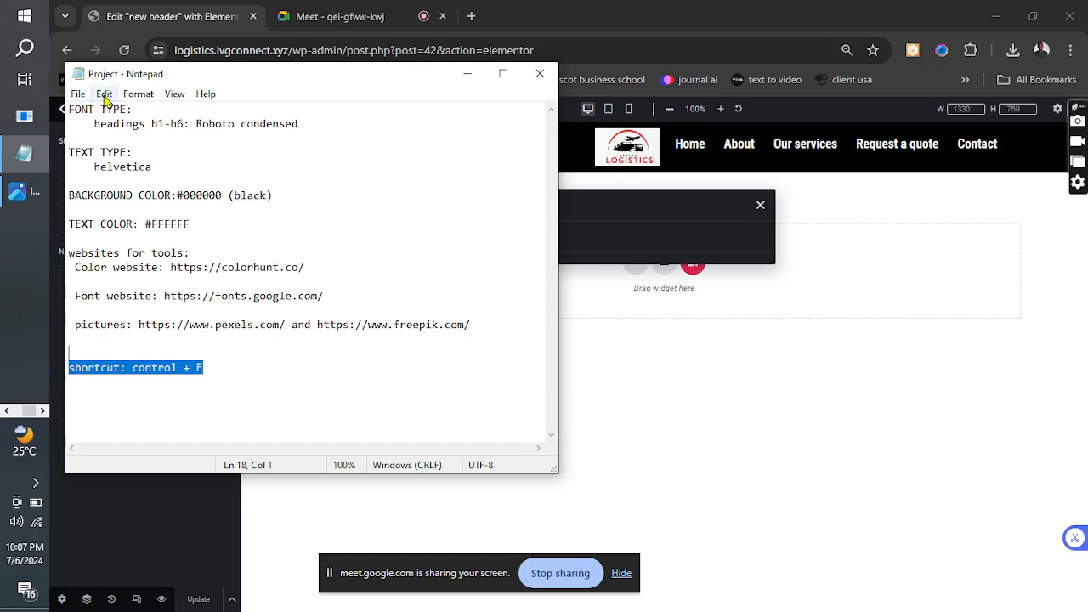
pyautogui.click(443, 157)
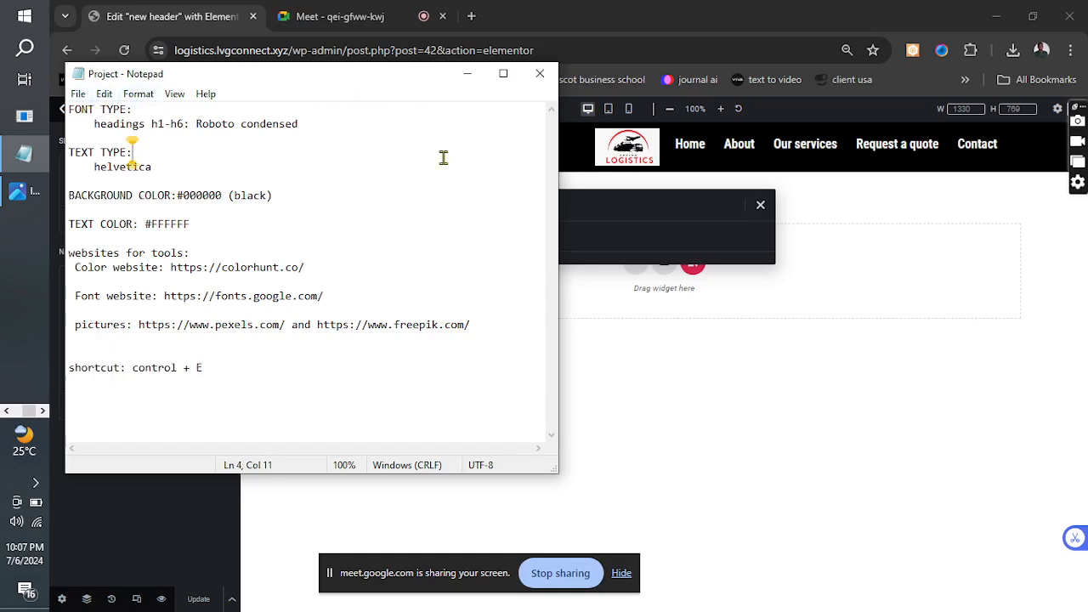
pyautogui.click(466, 74)
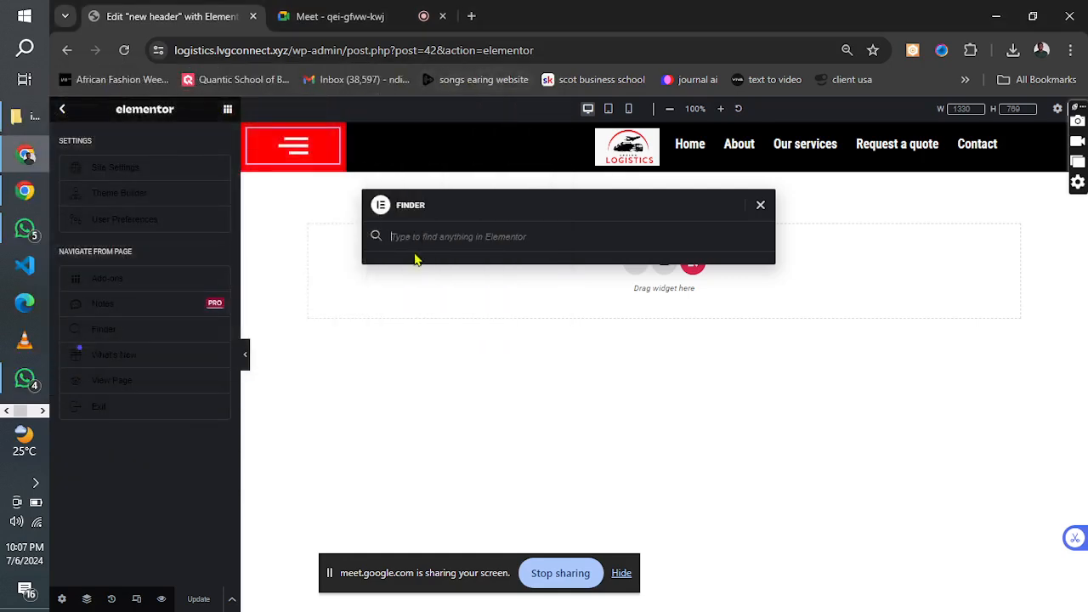
pyautogui.write('plugin')
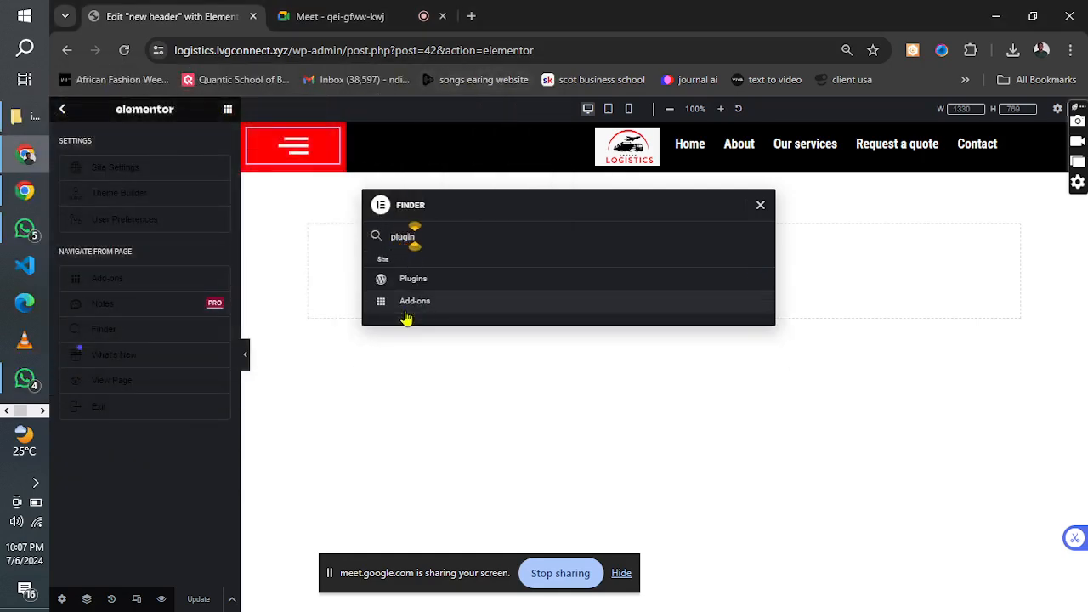
pyautogui.click(409, 287)
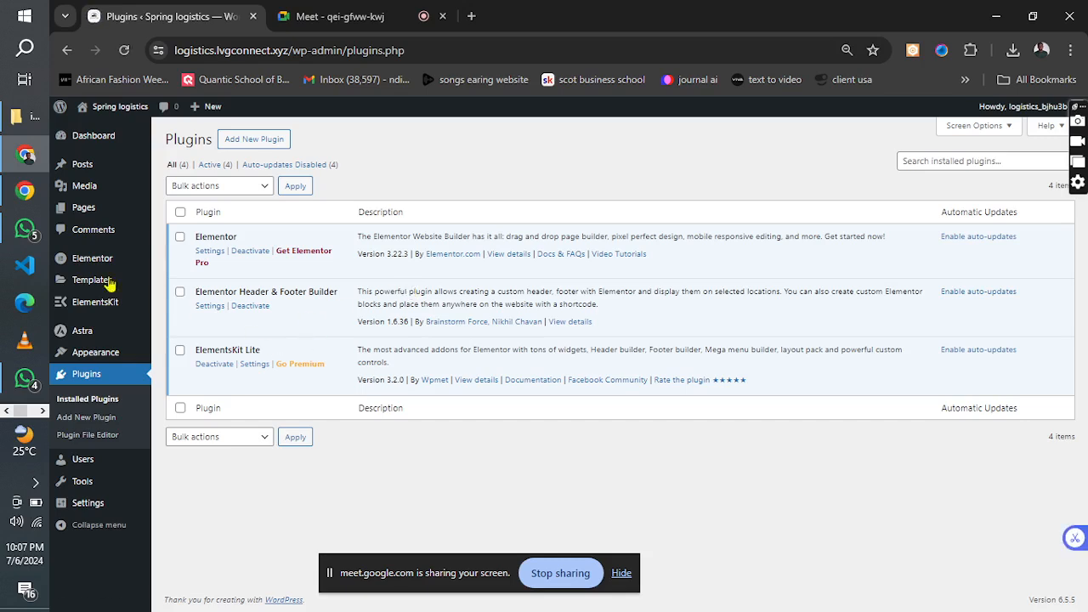
# Open the Home page in Elementor and delete its existing "Your Idea Matters!" section.
pyautogui.moveTo(80, 215)
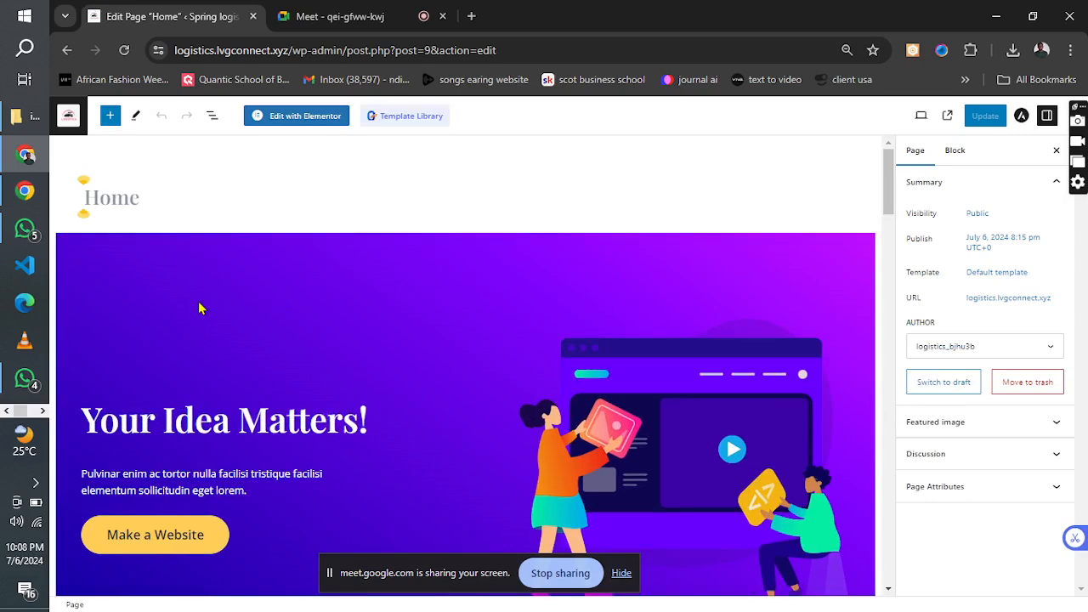
pyautogui.click(283, 116)
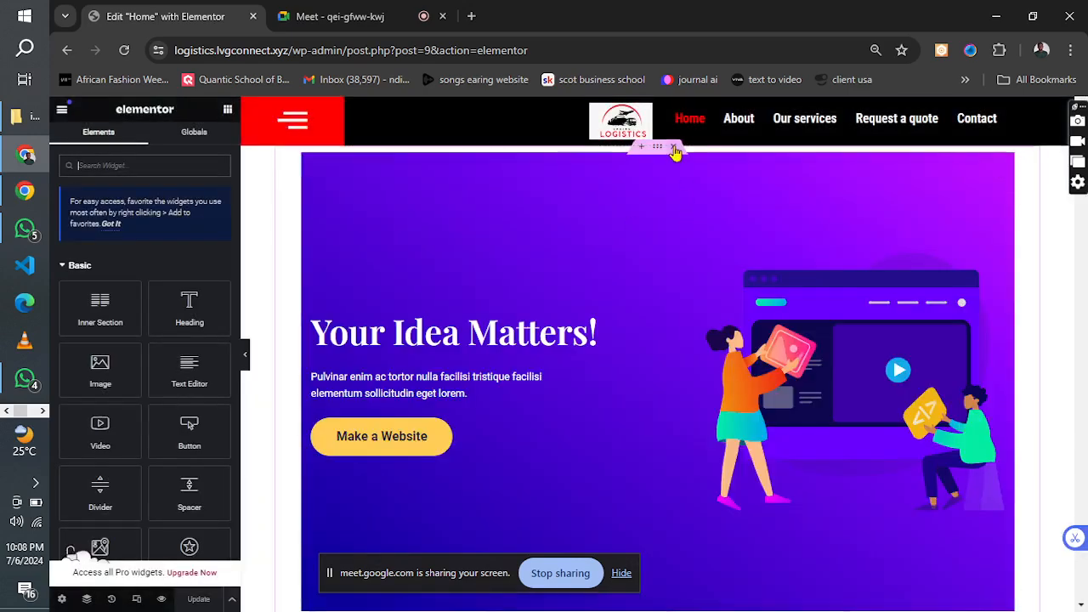
pyautogui.click(674, 147)
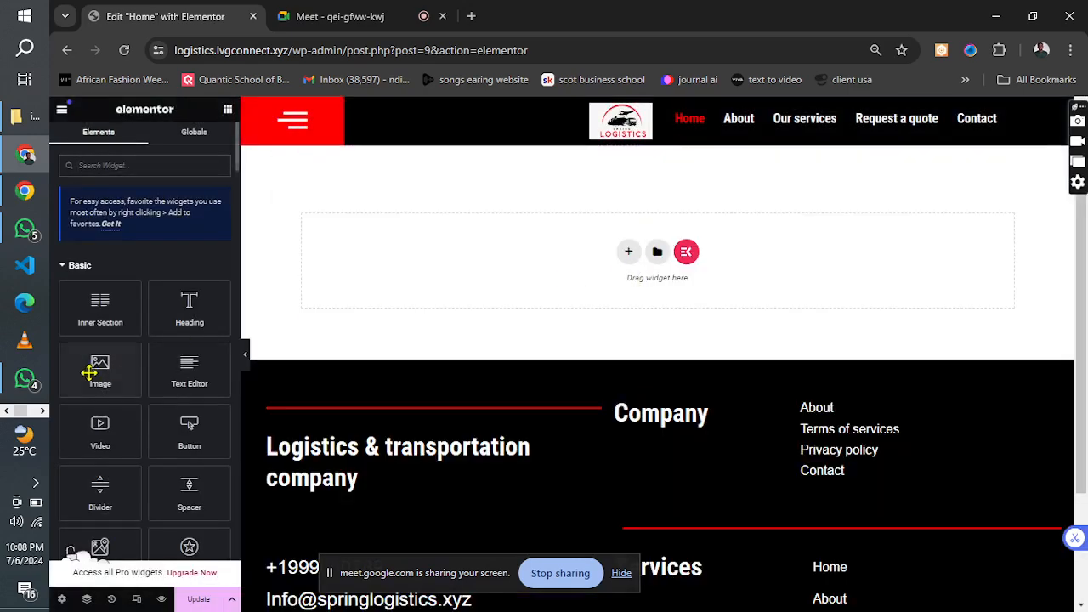
# Examine the logistics design reference image in Photos, from the header and hero down to the content sections.
pyautogui.click(41, 411)
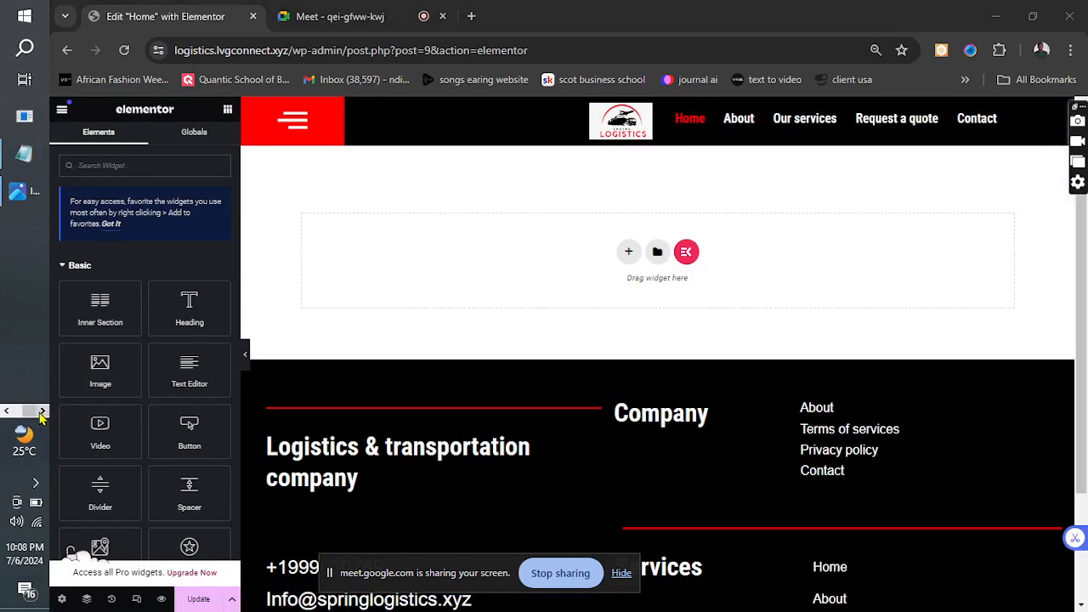
pyautogui.click(23, 191)
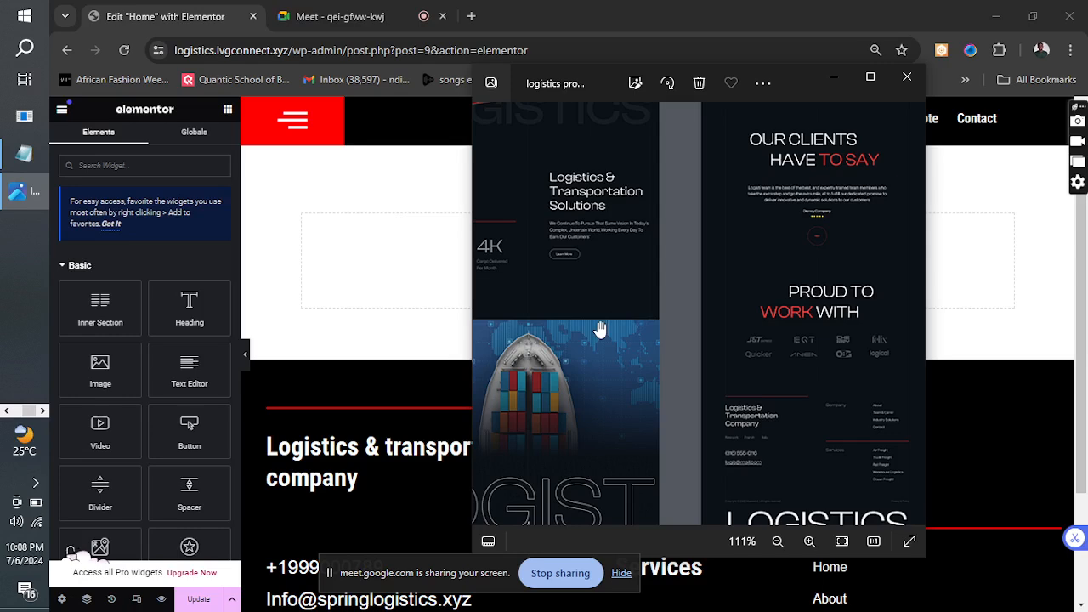
pyautogui.moveTo(599, 330); pyautogui.dragTo(1001, 476)
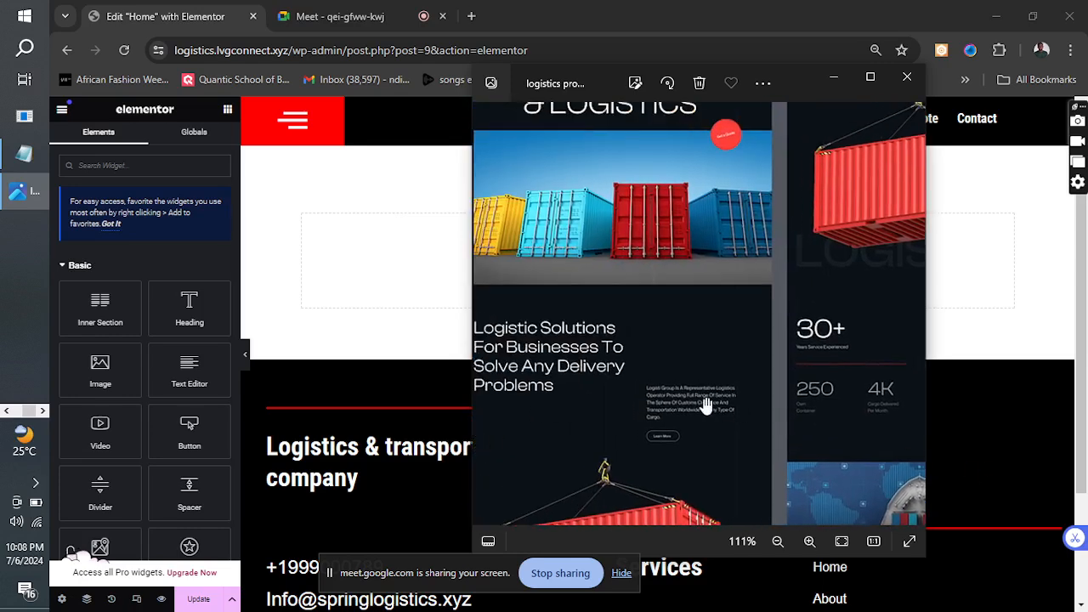
pyautogui.moveTo(705, 406); pyautogui.dragTo(693, 306)
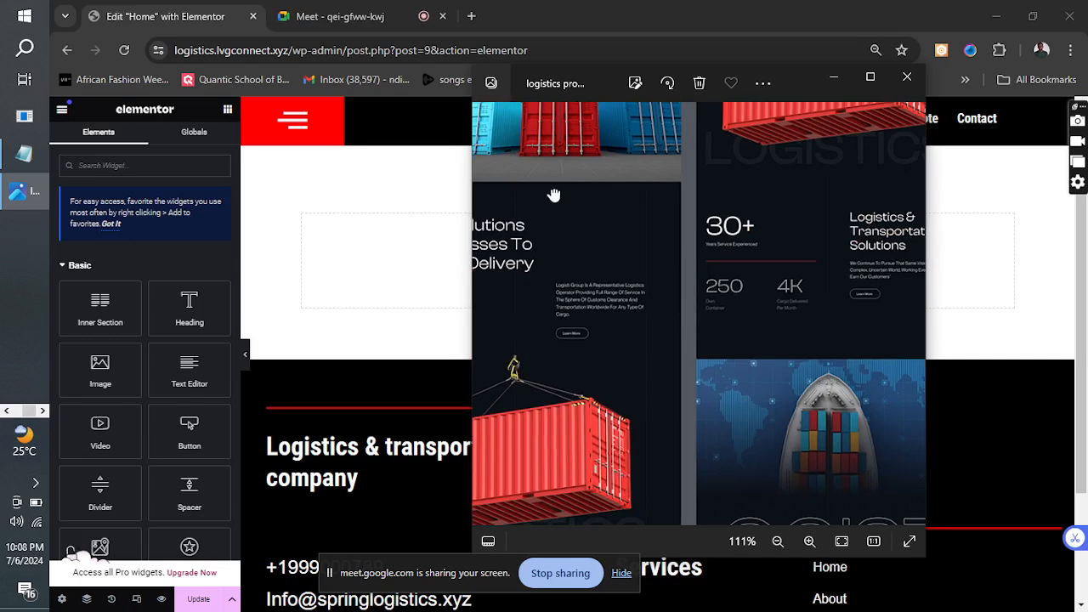
pyautogui.moveTo(554, 195); pyautogui.dragTo(728, 451)
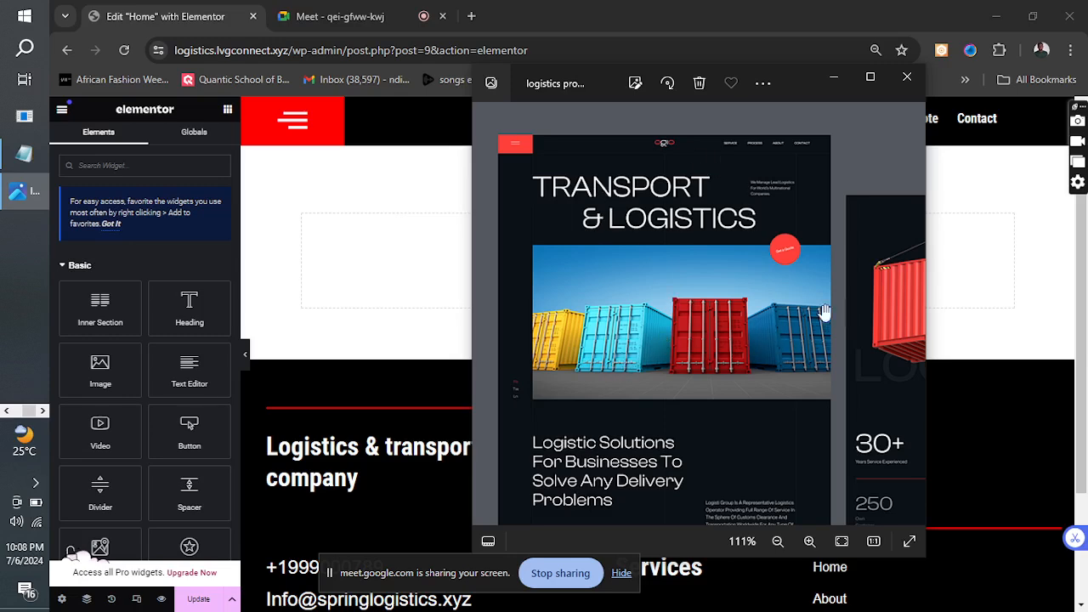
pyautogui.click(834, 78)
# Add a single-column section to the Home page and set its content width to Full Width.
pyautogui.click(628, 251)
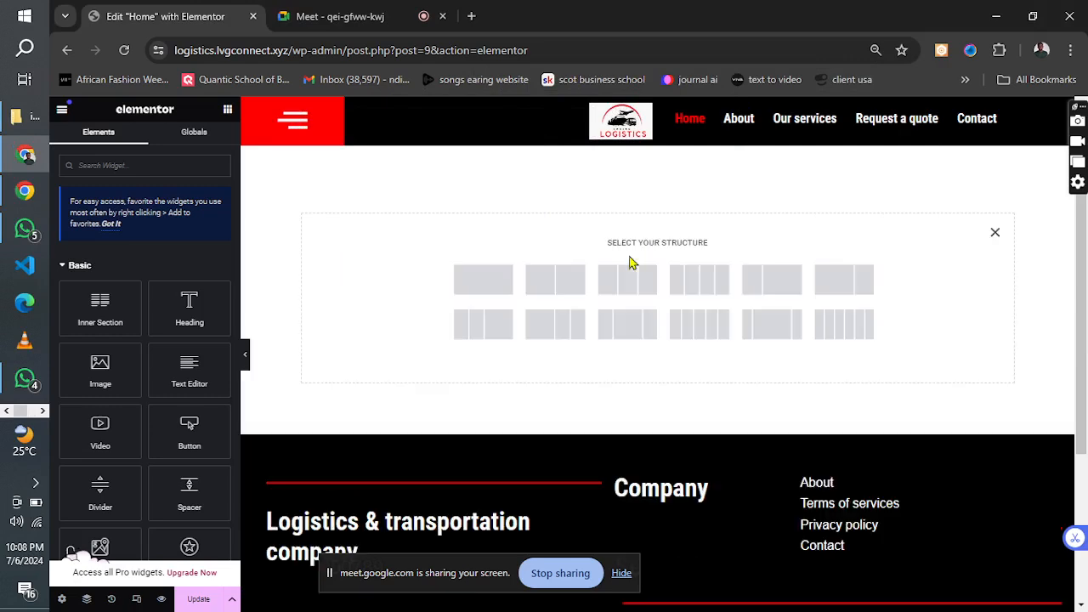
pyautogui.click(482, 287)
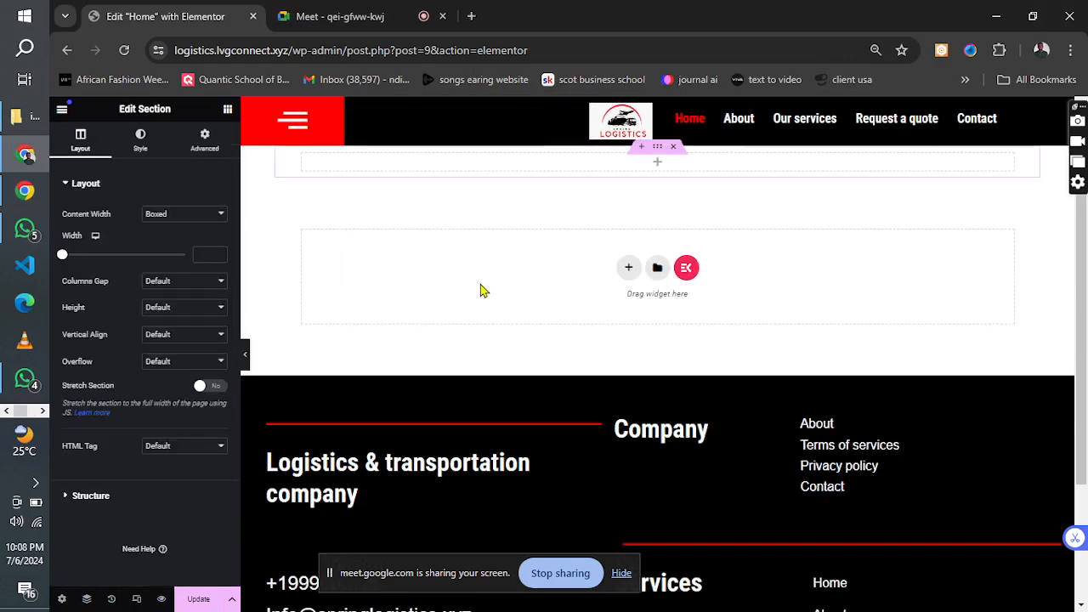
pyautogui.click(167, 216)
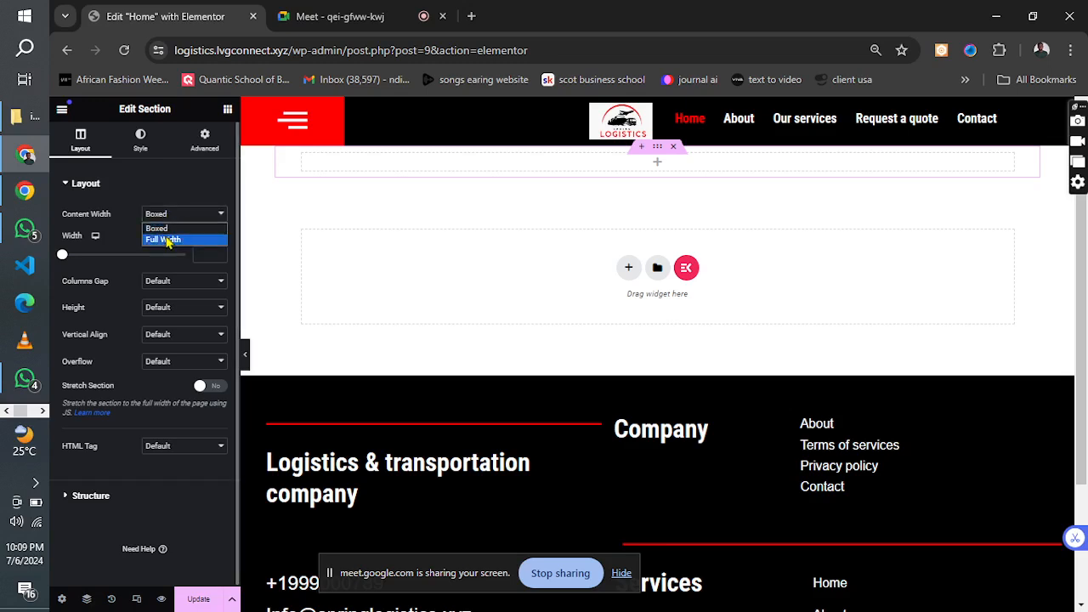
pyautogui.click(167, 241)
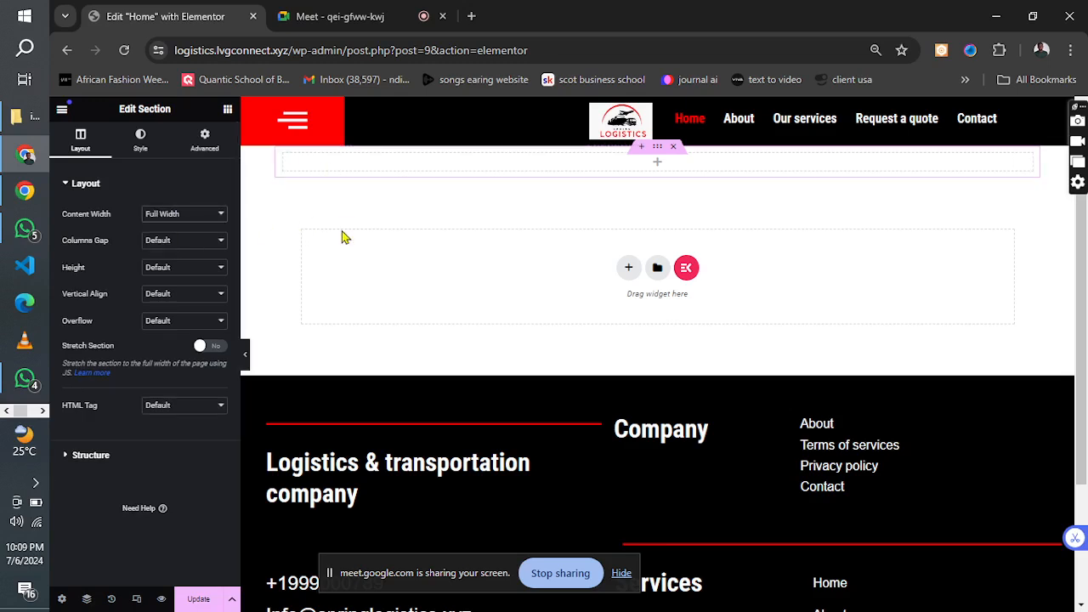
# Save the Home page, find the Plugins page by searching for "plugin", and from the WordPress pages list open Home for editing.
pyautogui.click(198, 600)
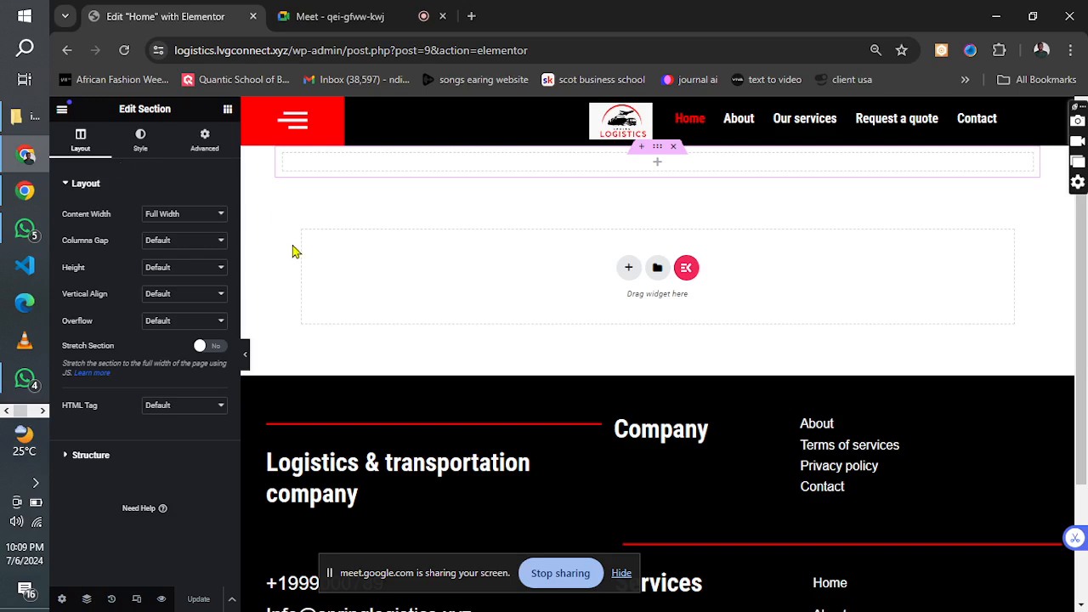
pyautogui.hotkey('ctrl', 'e')
pyautogui.write('plugin')
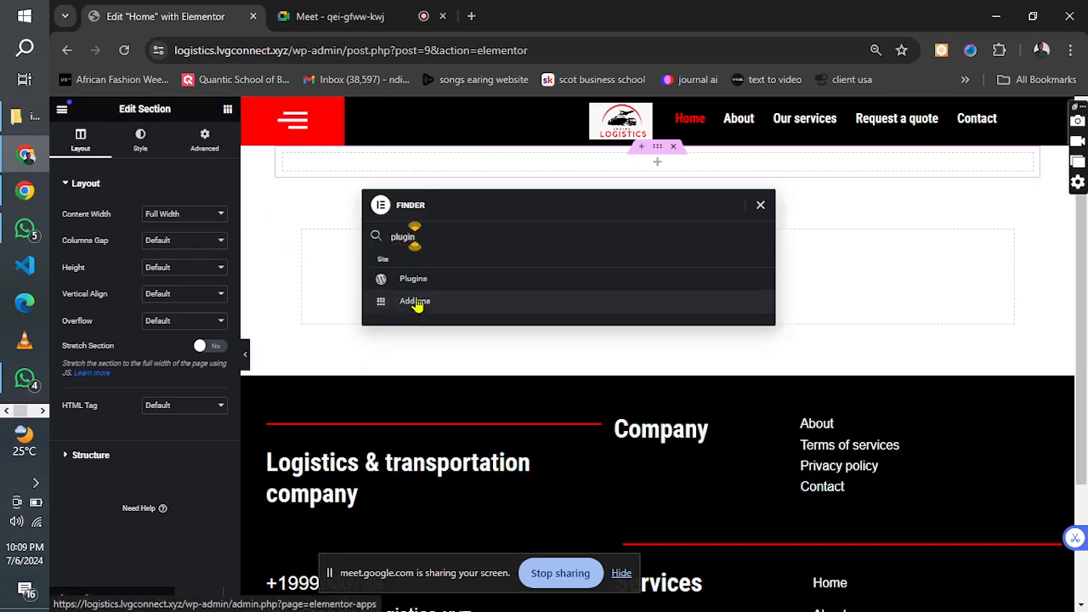
pyautogui.click(415, 280)
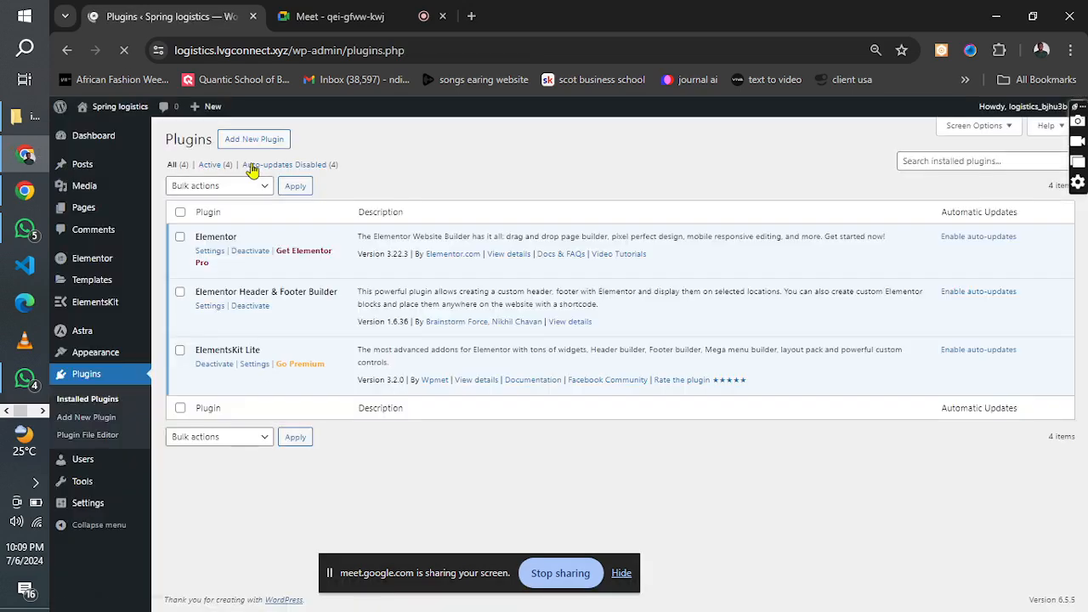
pyautogui.click(83, 215)
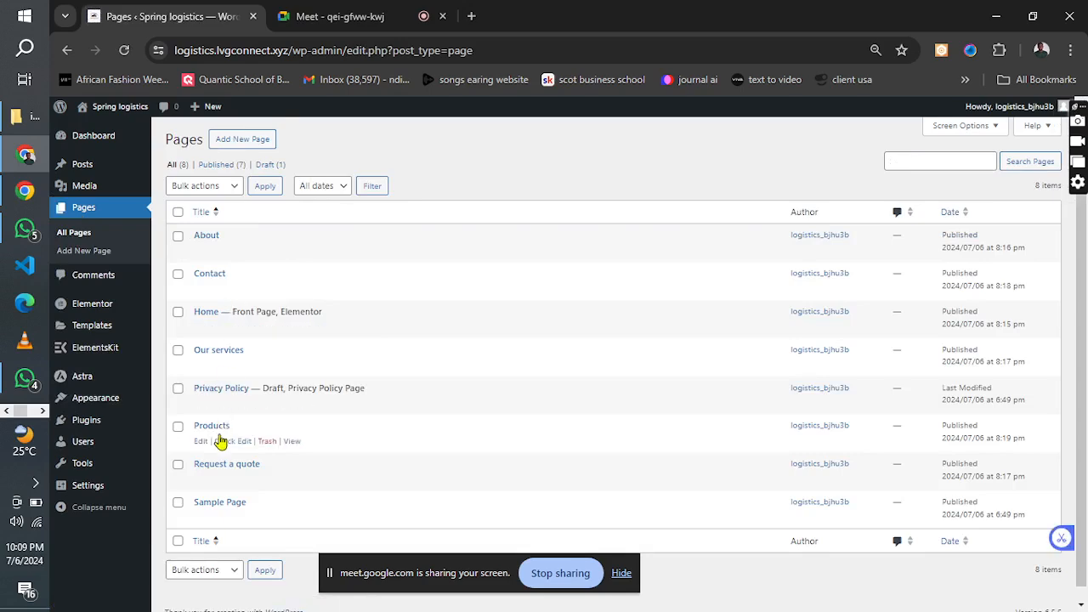
pyautogui.click(199, 328)
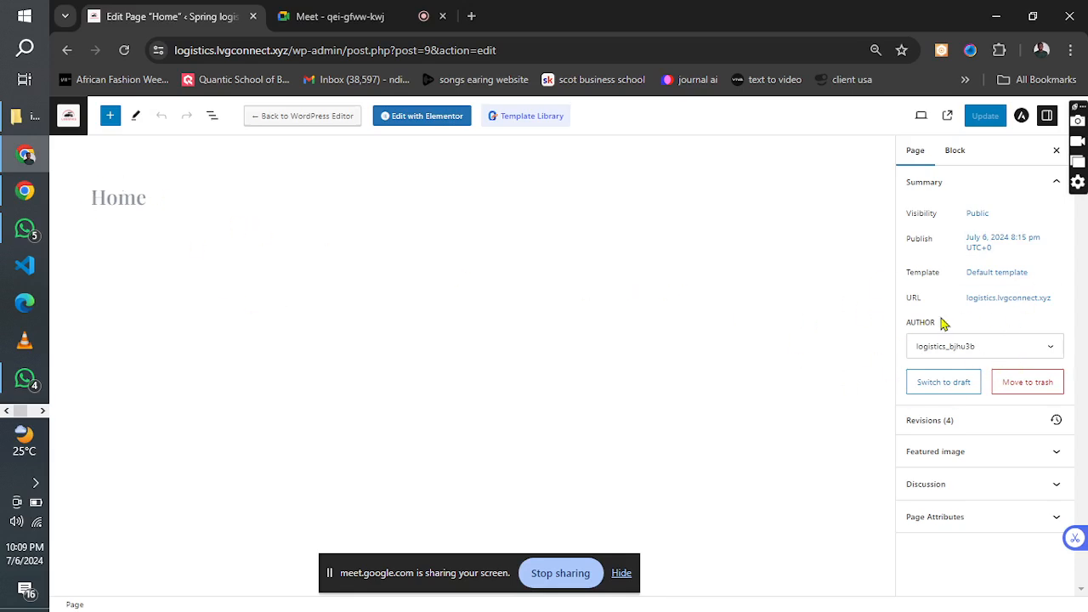
# Set the Home page's Astra container layout to Full Width and its container style to Unboxed, and update the page.
pyautogui.click(977, 305)
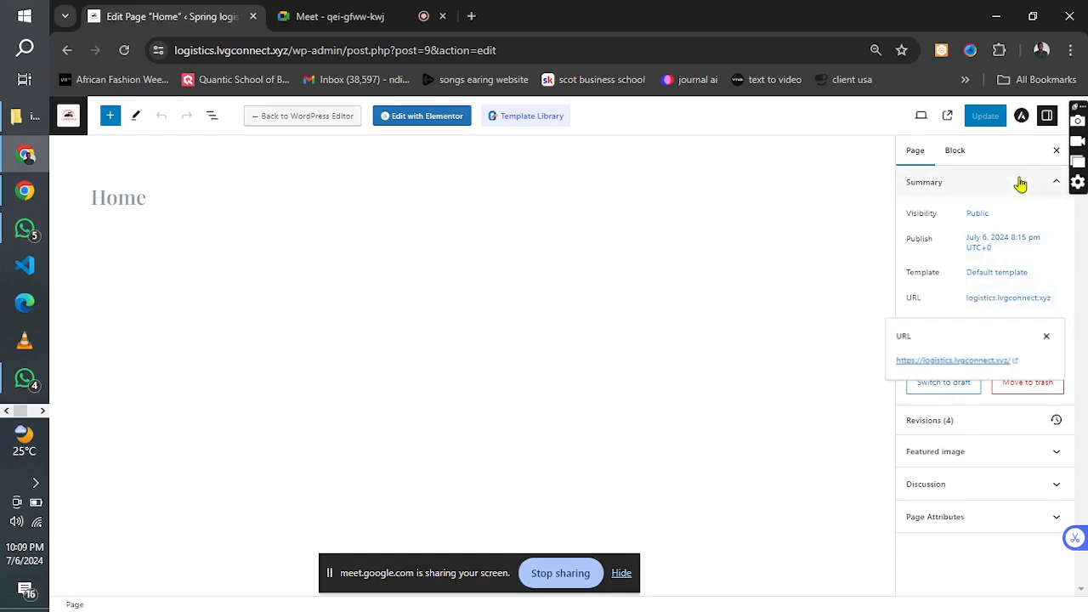
pyautogui.click(1021, 119)
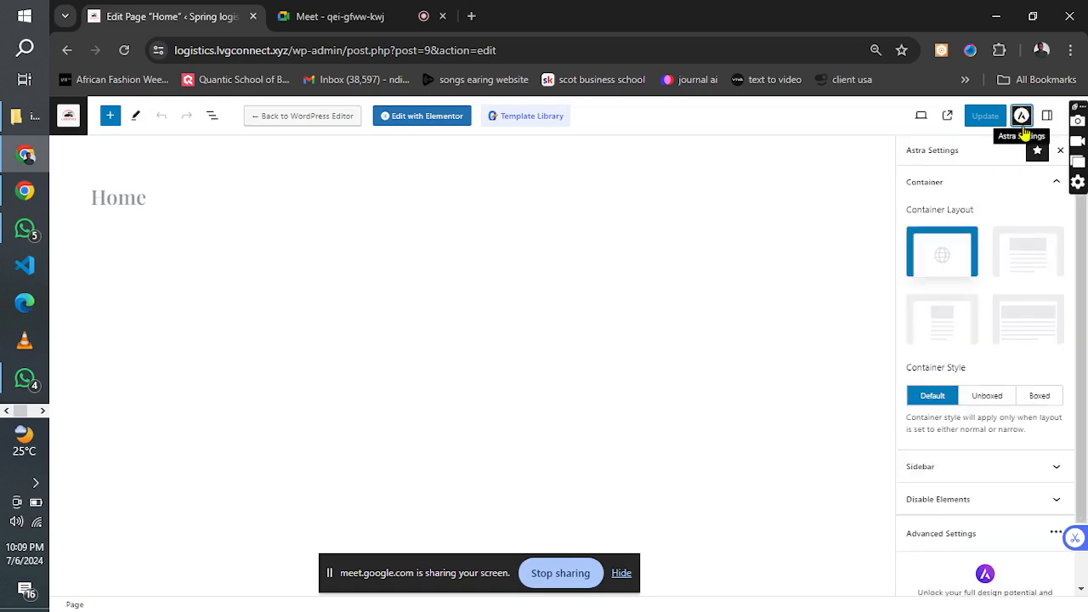
pyautogui.click(1026, 321)
pyautogui.click(992, 405)
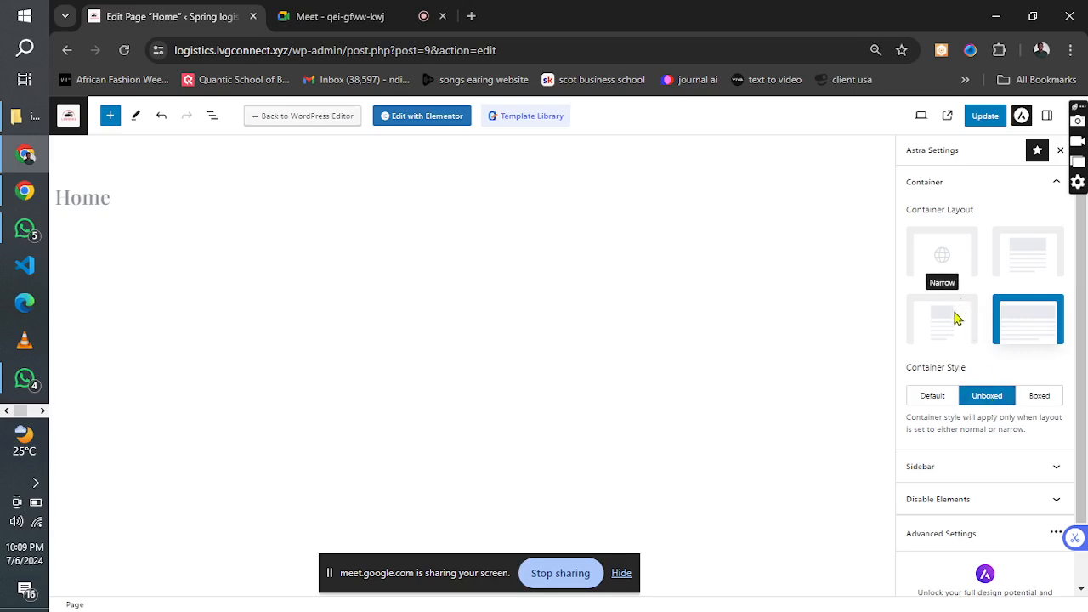
pyautogui.click(955, 318)
pyautogui.click(1024, 321)
pyautogui.click(983, 116)
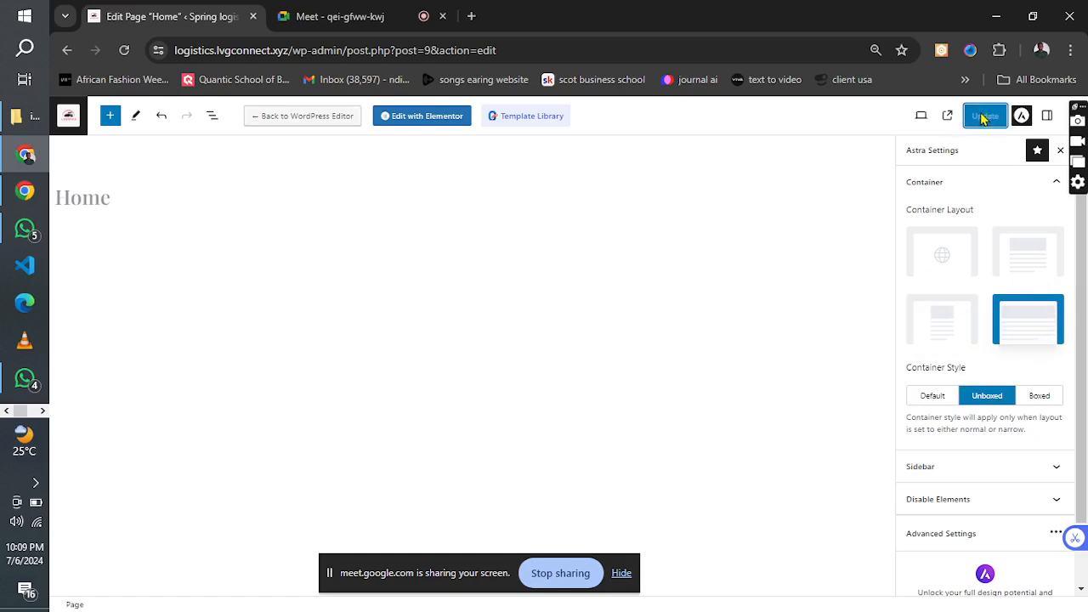
# Reopen the Home page in Elementor, set the site-wide background to a classic fill of colour #000000, and save the site settings.
pyautogui.click(407, 126)
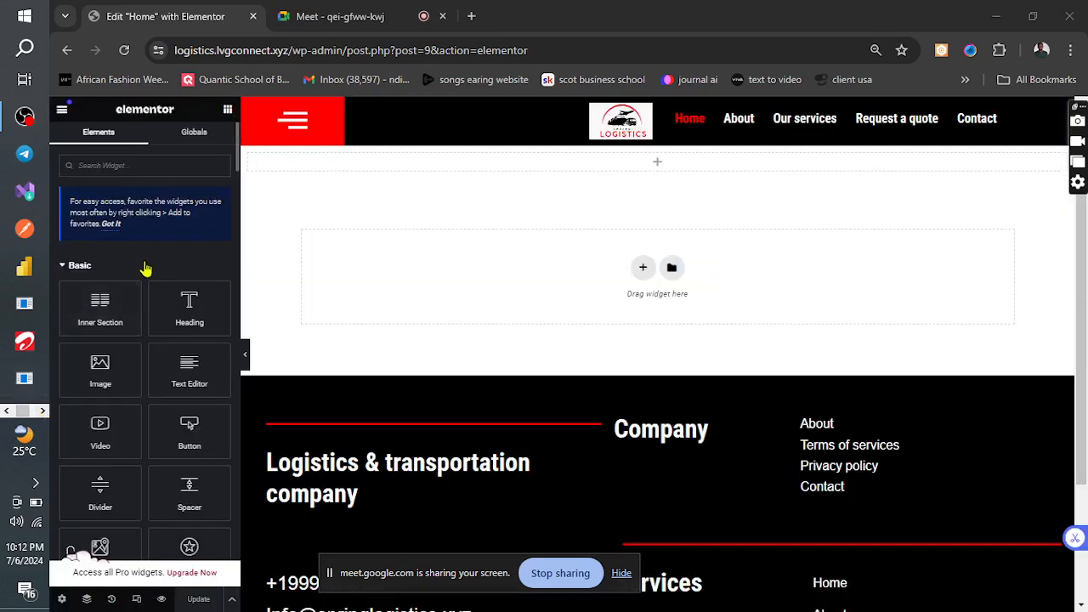
pyautogui.click(62, 112)
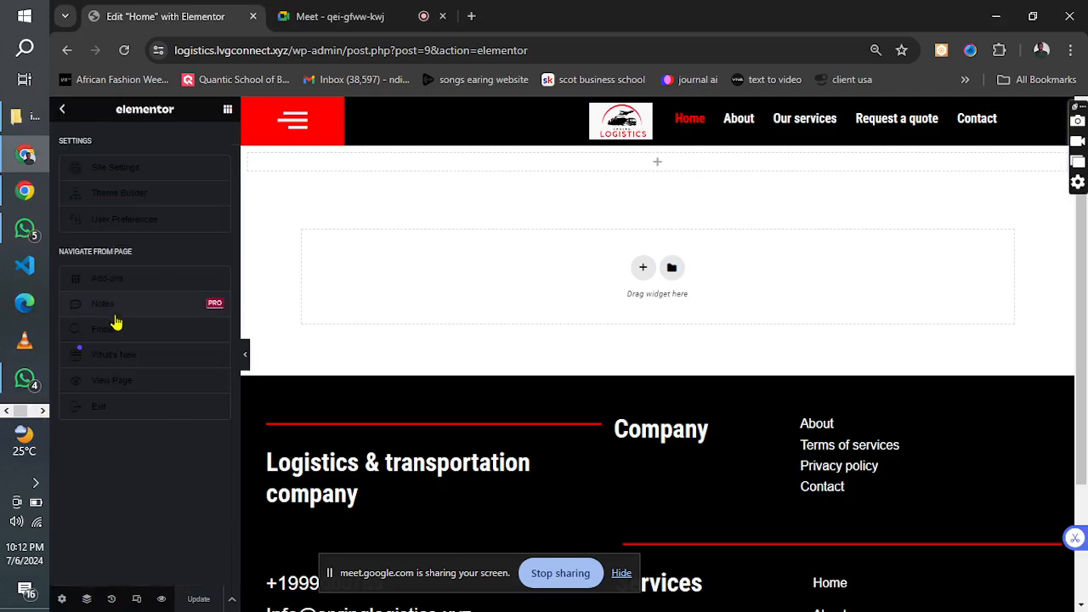
pyautogui.click(131, 173)
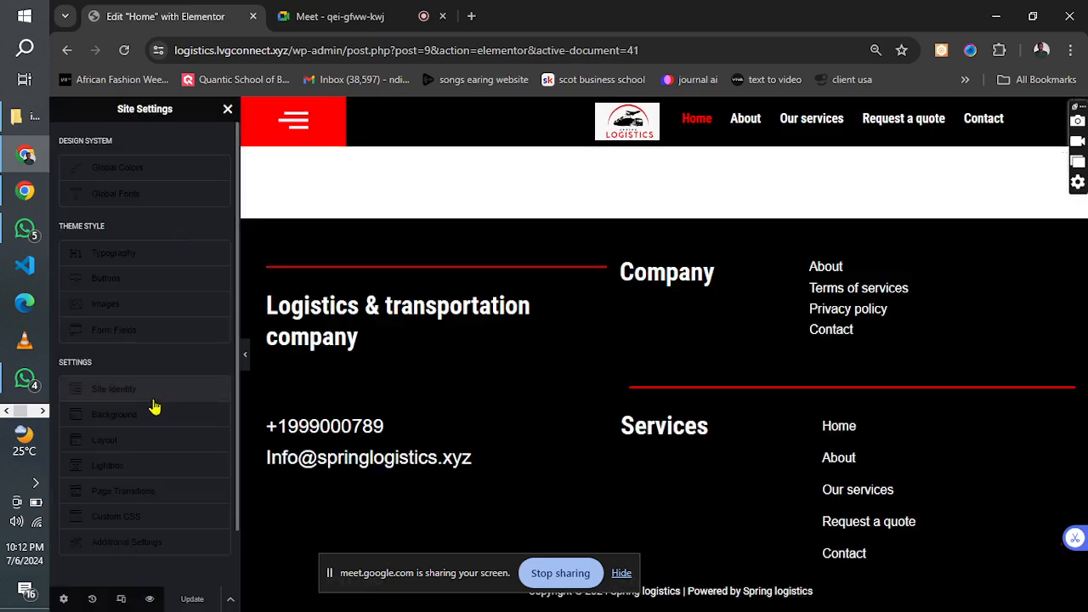
pyautogui.click(111, 417)
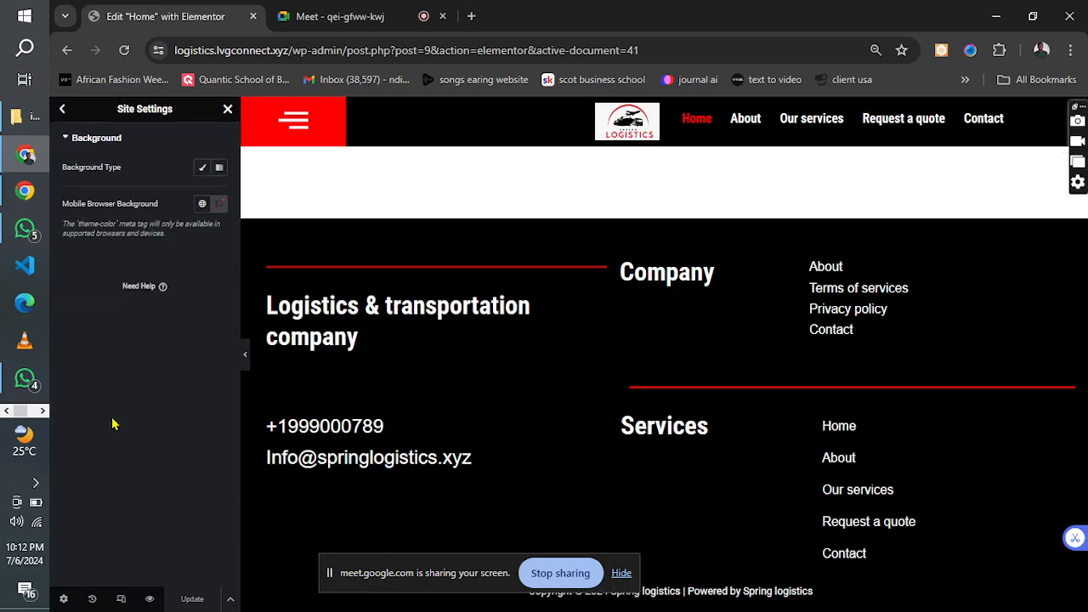
pyautogui.click(203, 167)
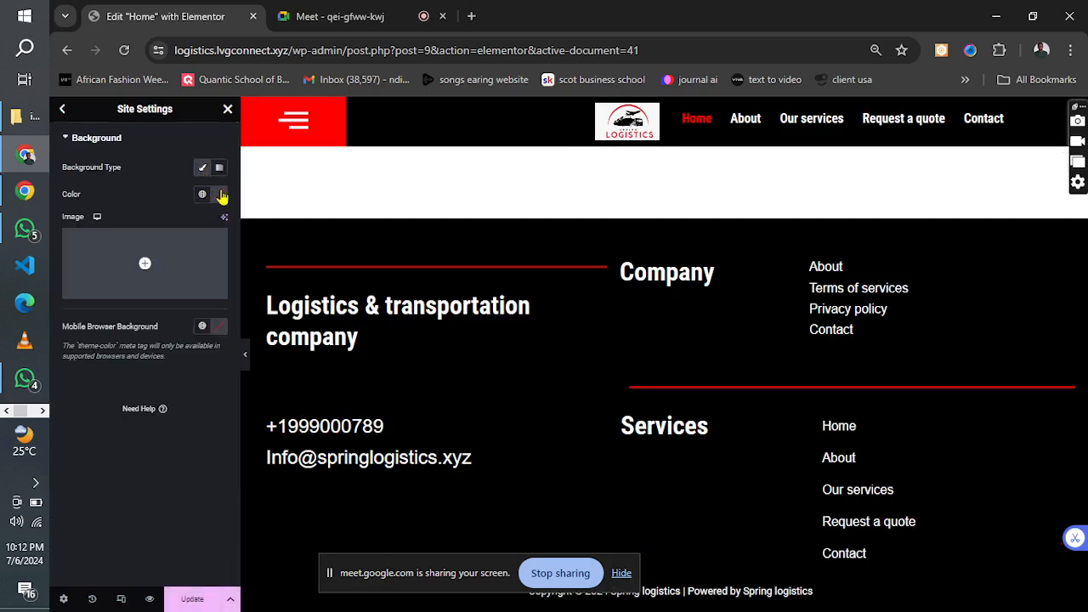
pyautogui.click(220, 194)
pyautogui.moveTo(216, 291); pyautogui.dragTo(124, 369)
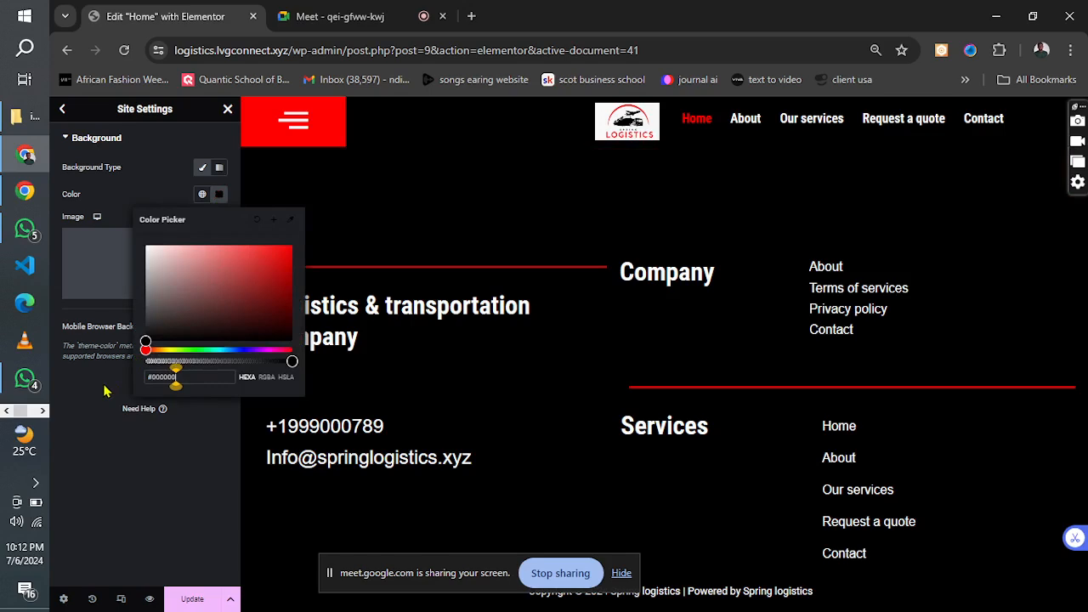
pyautogui.click(115, 477)
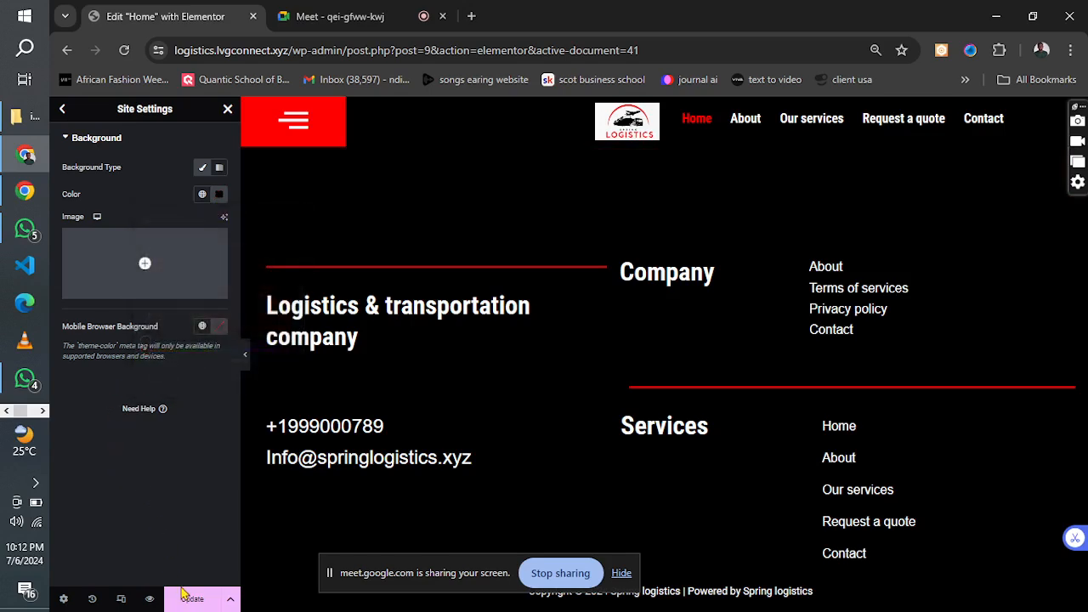
pyautogui.moveTo(134, 245)
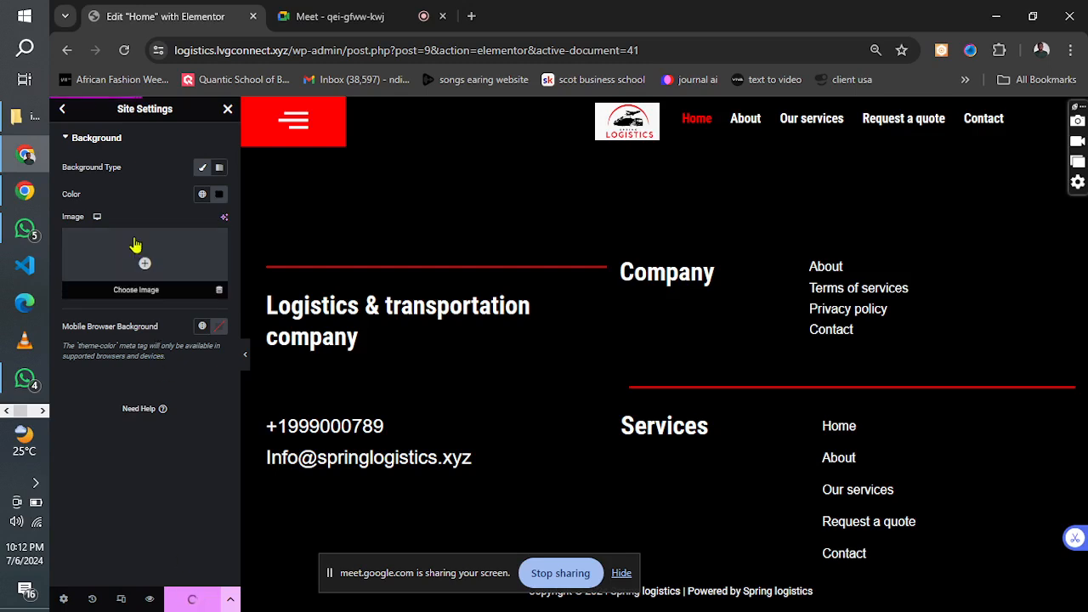
# Set the mobile browser background colour to #000000 in the site settings and save.
pyautogui.click(219, 327)
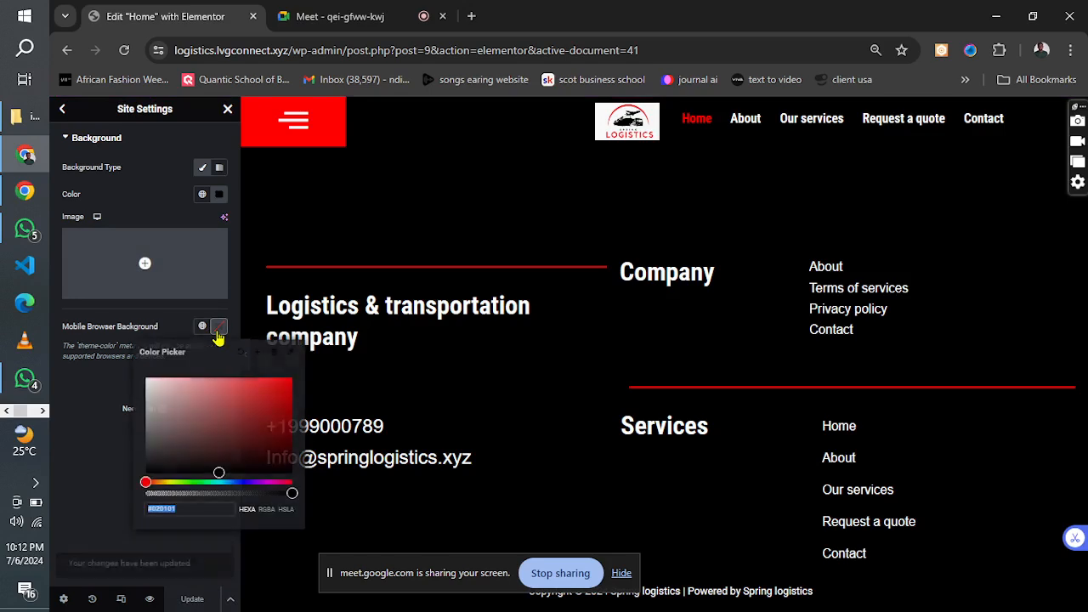
pyautogui.click(175, 508)
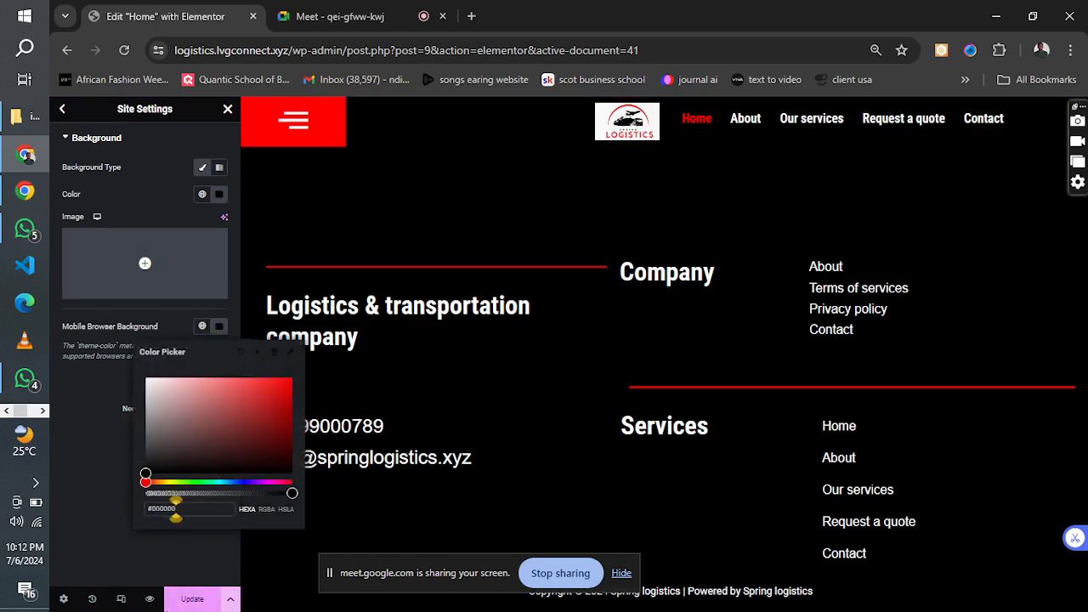
pyautogui.click(179, 600)
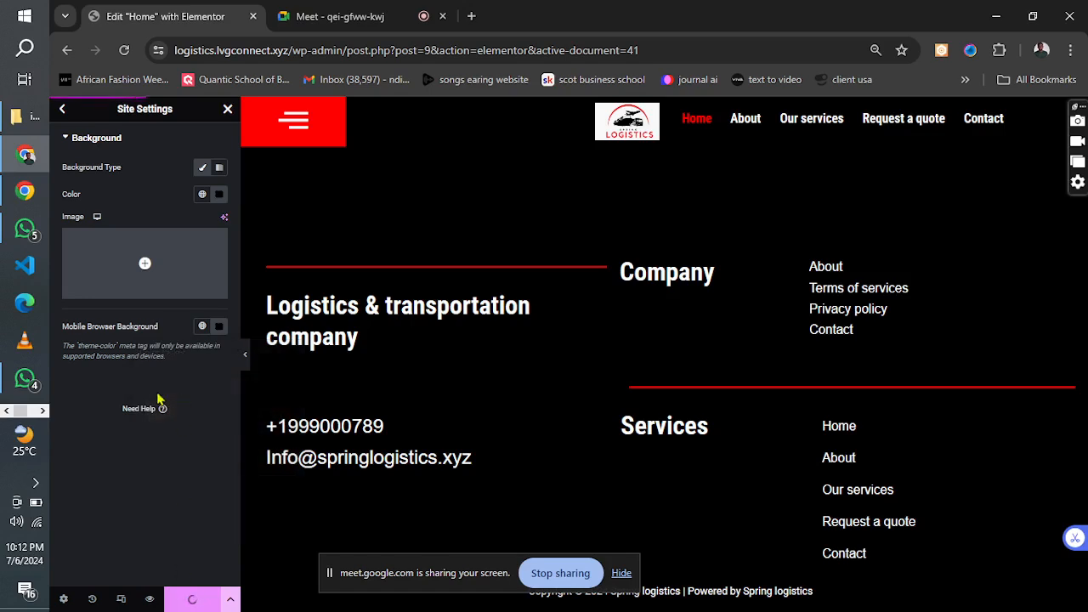
# Check the hero area of the logistics design reference image in Photos and return to the browser.
pyautogui.click(41, 412)
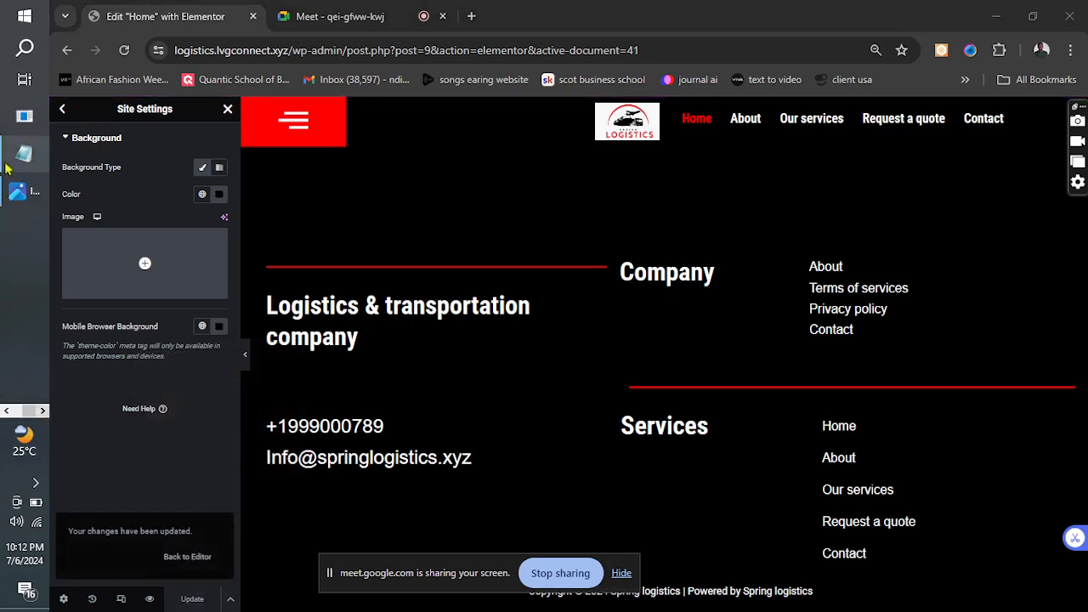
pyautogui.click(23, 192)
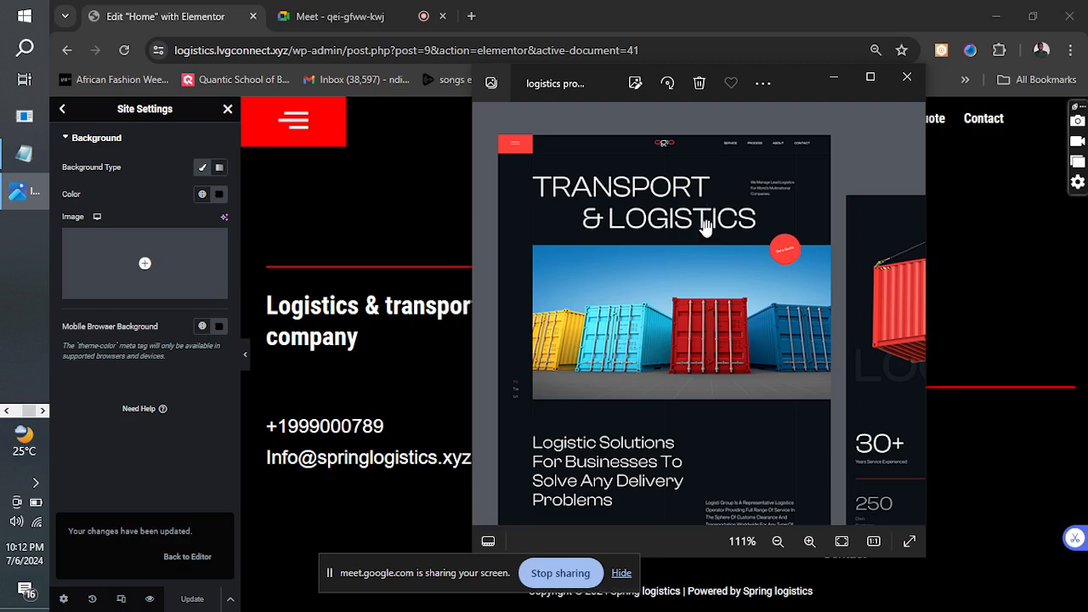
pyautogui.click(834, 79)
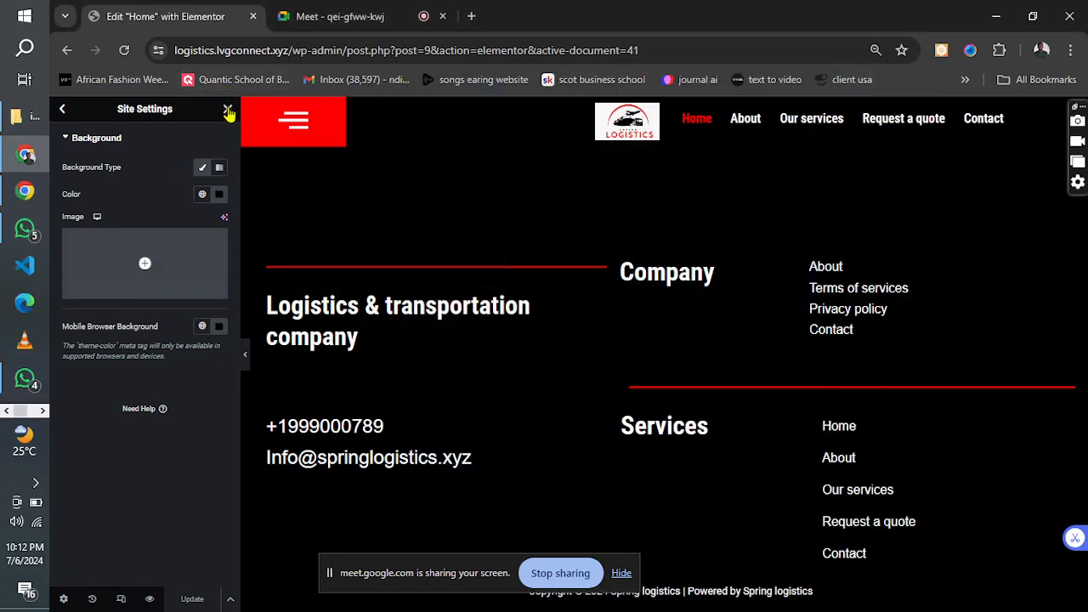
# Leave the site settings and add an H1 heading reading "Welcome to spring logistics" to the Home page's full-width section.
pyautogui.click(63, 110)
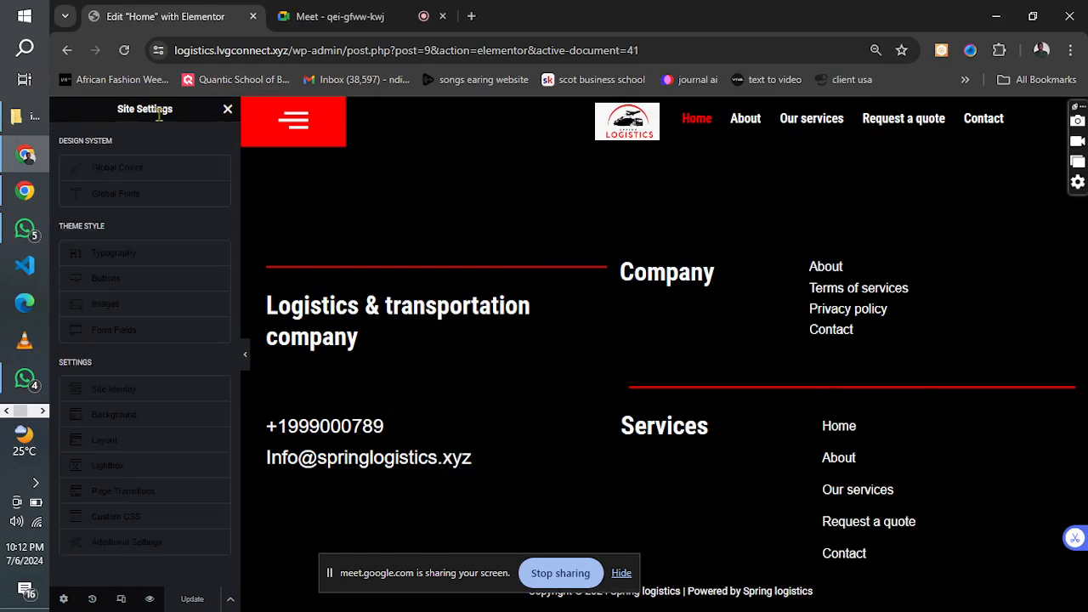
pyautogui.click(227, 112)
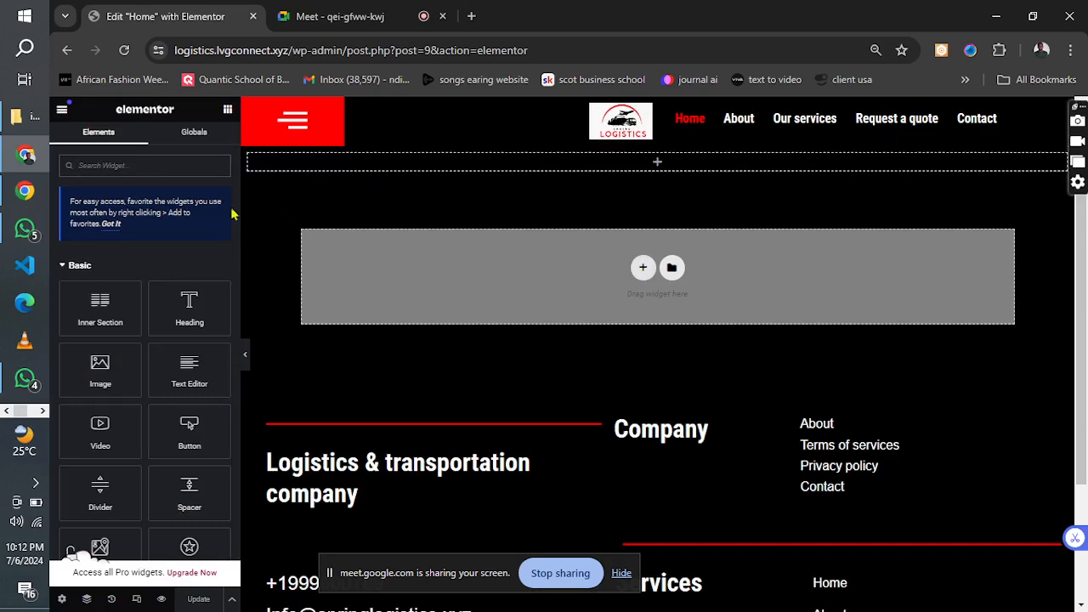
pyautogui.moveTo(217, 296); pyautogui.dragTo(372, 170)
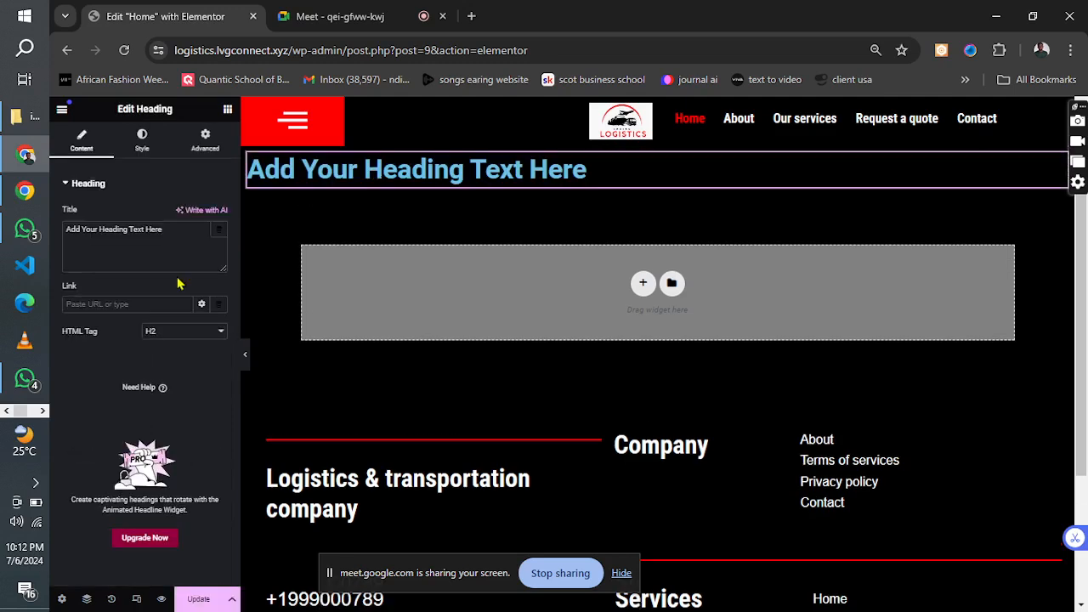
pyautogui.click(165, 332)
pyautogui.click(165, 347)
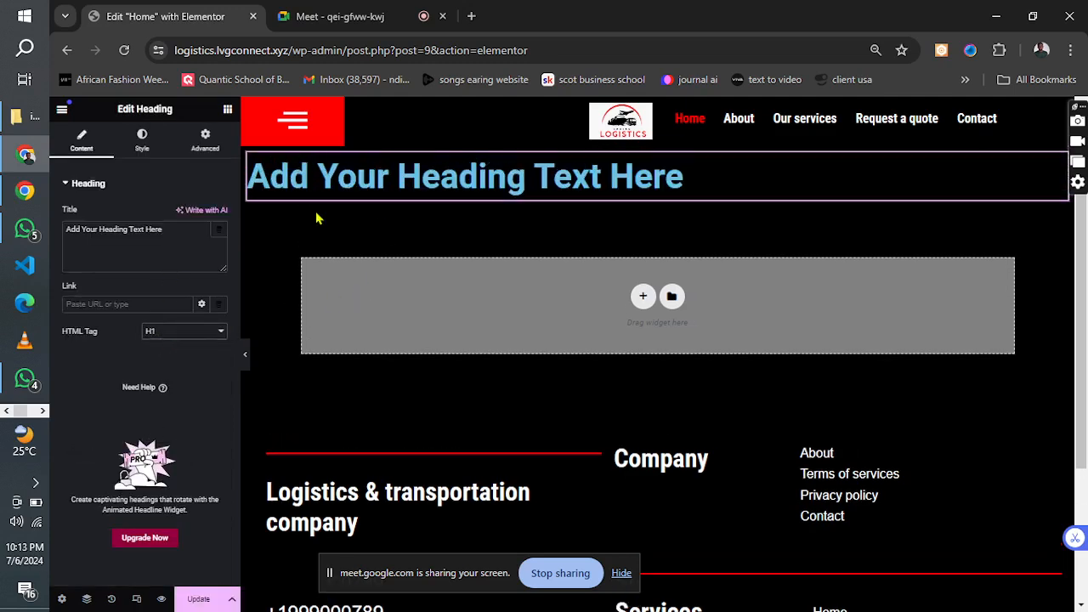
pyautogui.moveTo(182, 227); pyautogui.dragTo(75, 236)
pyautogui.write('Welcome')
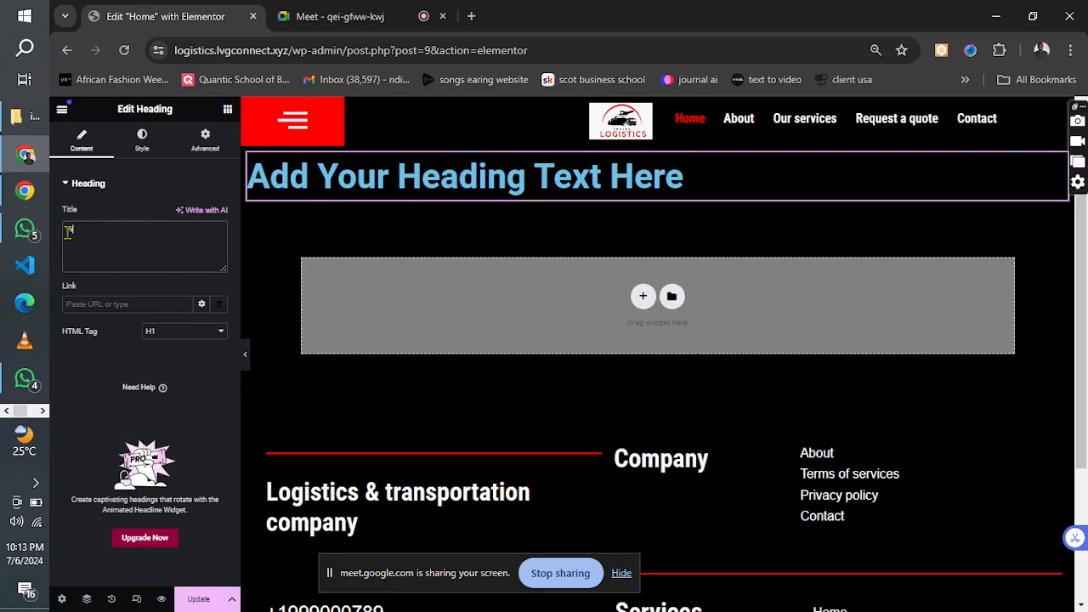
pyautogui.write(' t')
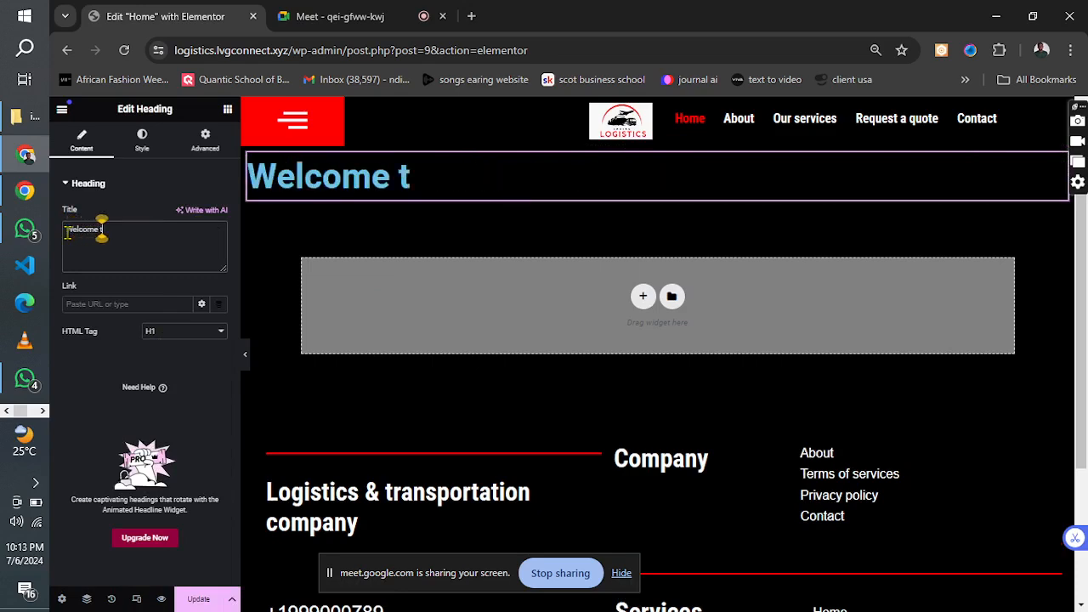
pyautogui.write('o spring')
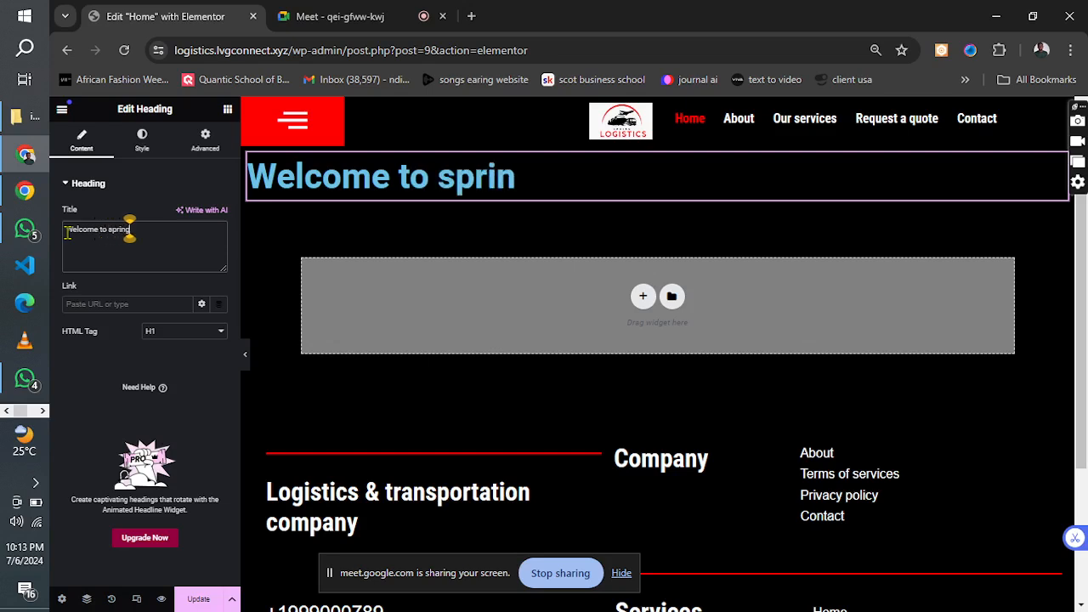
pyautogui.write(' logistics')
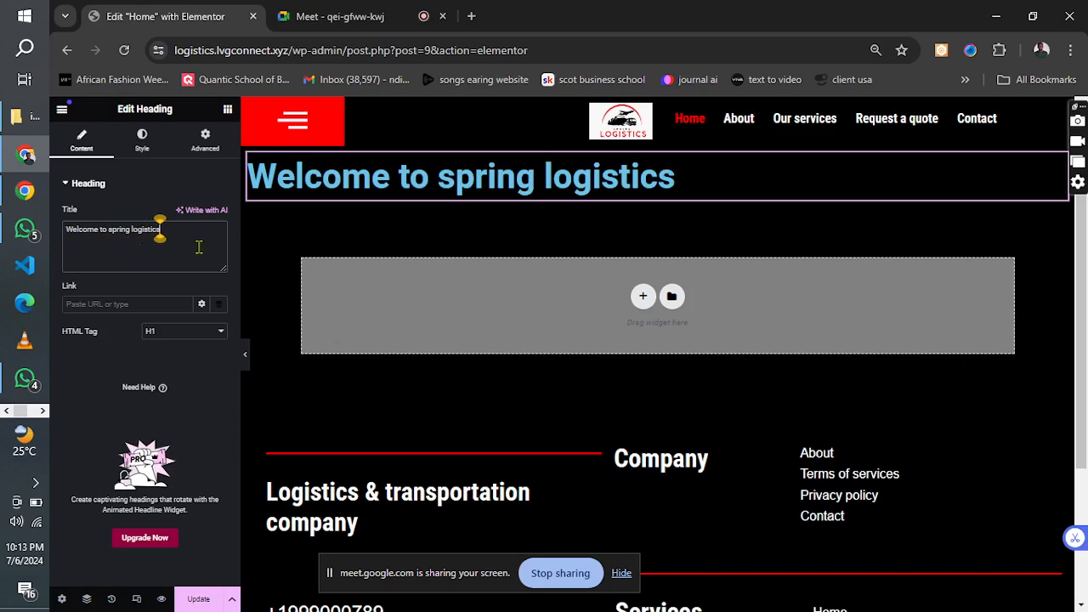
# Search the widget library for "fancy" and clear the search.
pyautogui.click(227, 108)
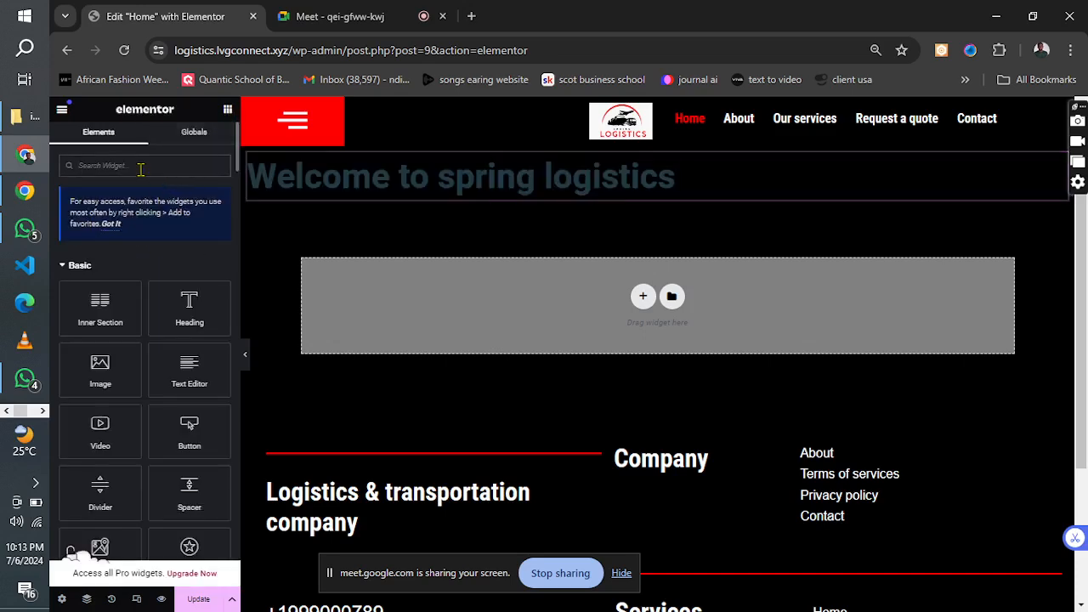
pyautogui.write('fancy')
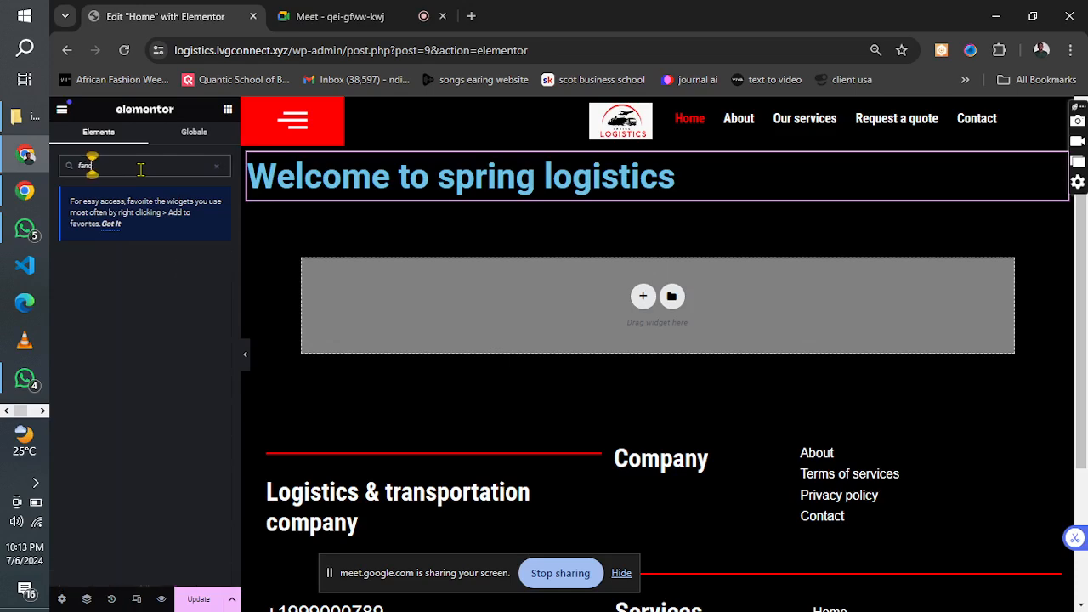
pyautogui.press('BackSpace')
pyautogui.press('BackSpace')
pyautogui.press('BackSpace')
pyautogui.press('BackSpace')
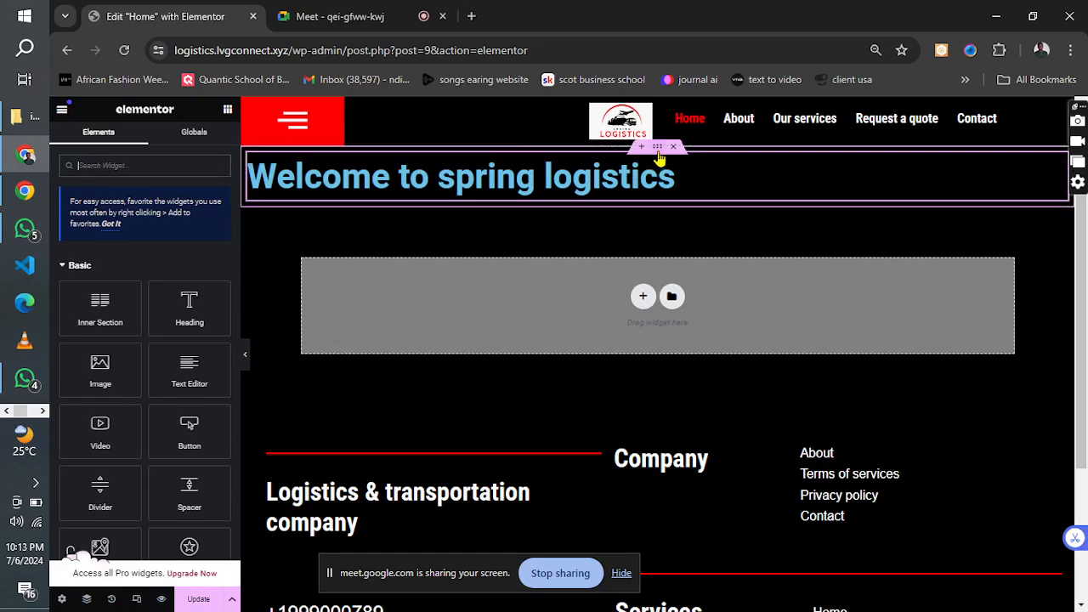
pyautogui.click(659, 151)
pyautogui.click(138, 141)
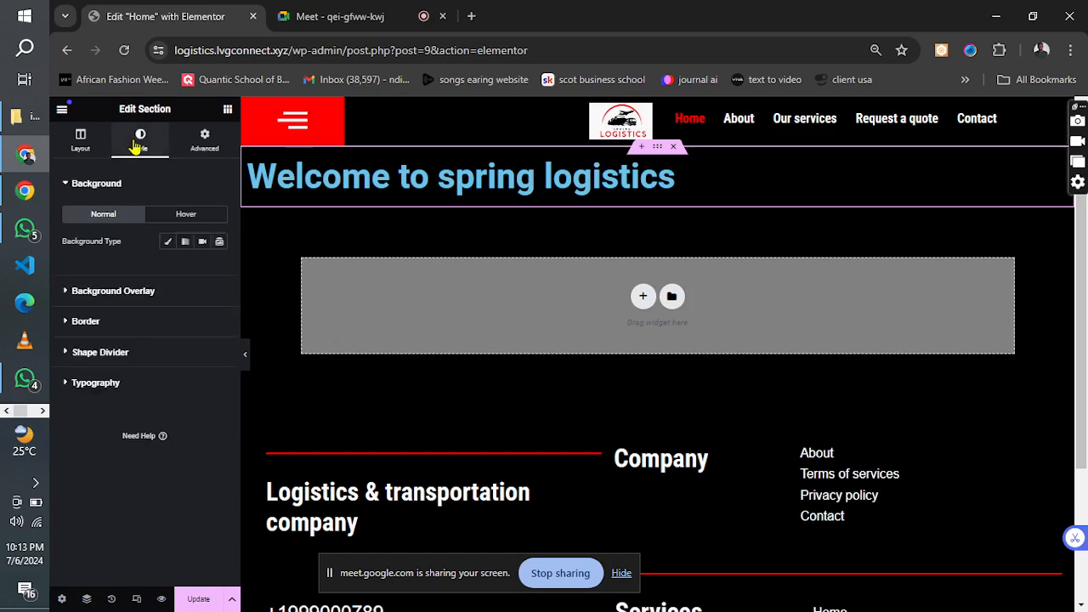
pyautogui.click(205, 140)
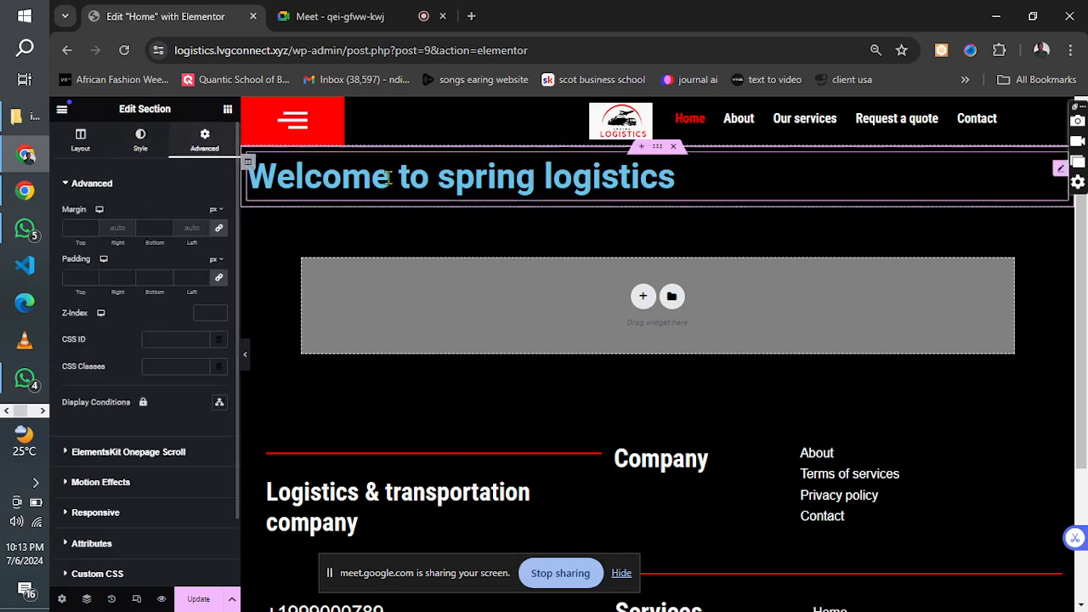
# Set the text colour of the "Welcome to spring logistics" heading to white, #FFFFFF.
pyautogui.click(411, 181)
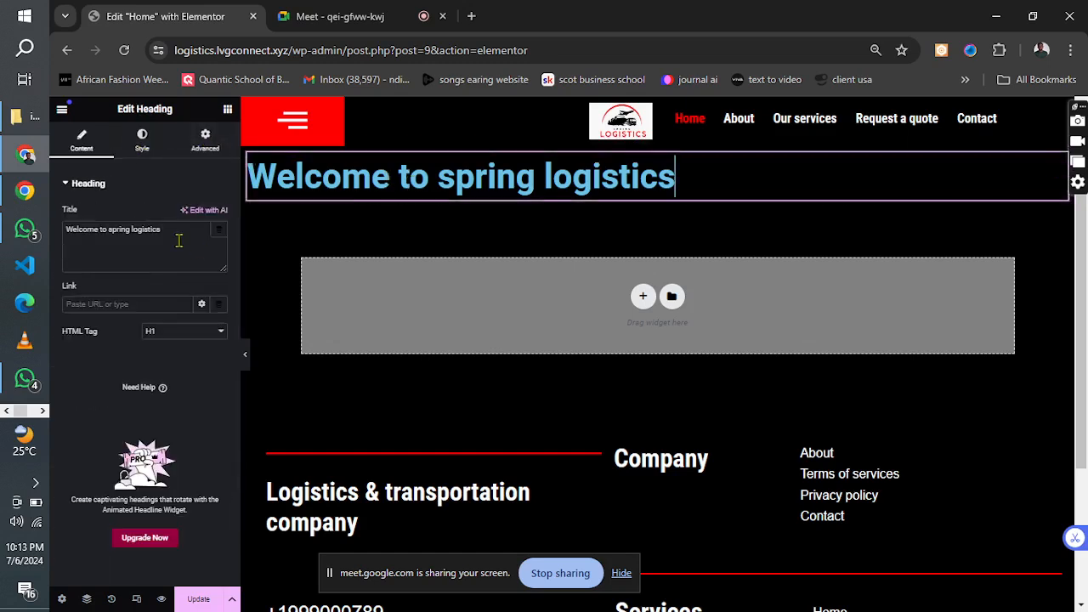
pyautogui.click(143, 141)
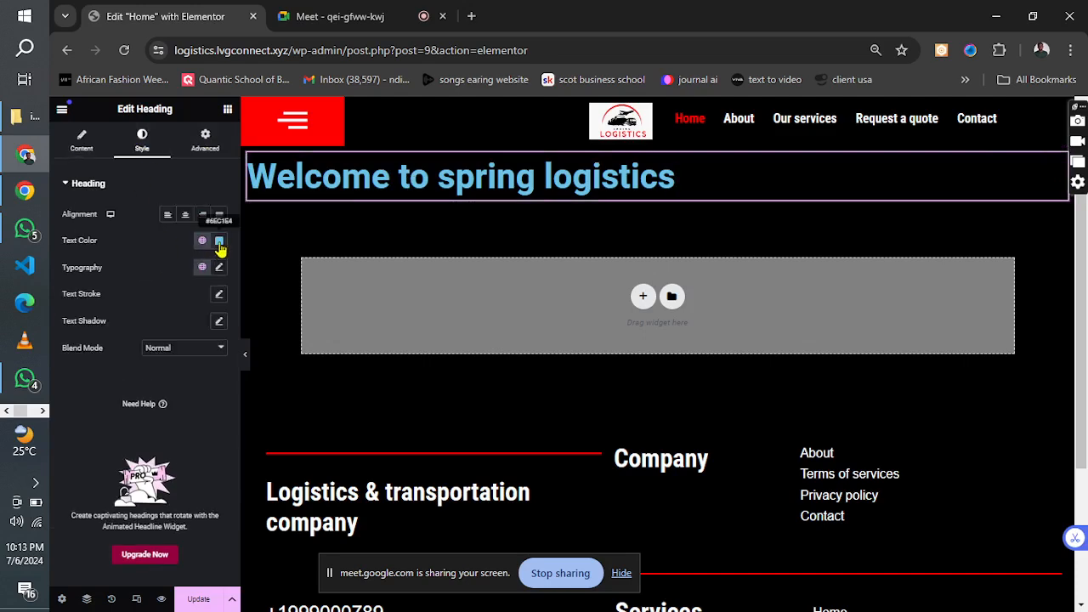
pyautogui.click(218, 241)
pyautogui.click(163, 305)
pyautogui.moveTo(162, 305); pyautogui.dragTo(129, 286)
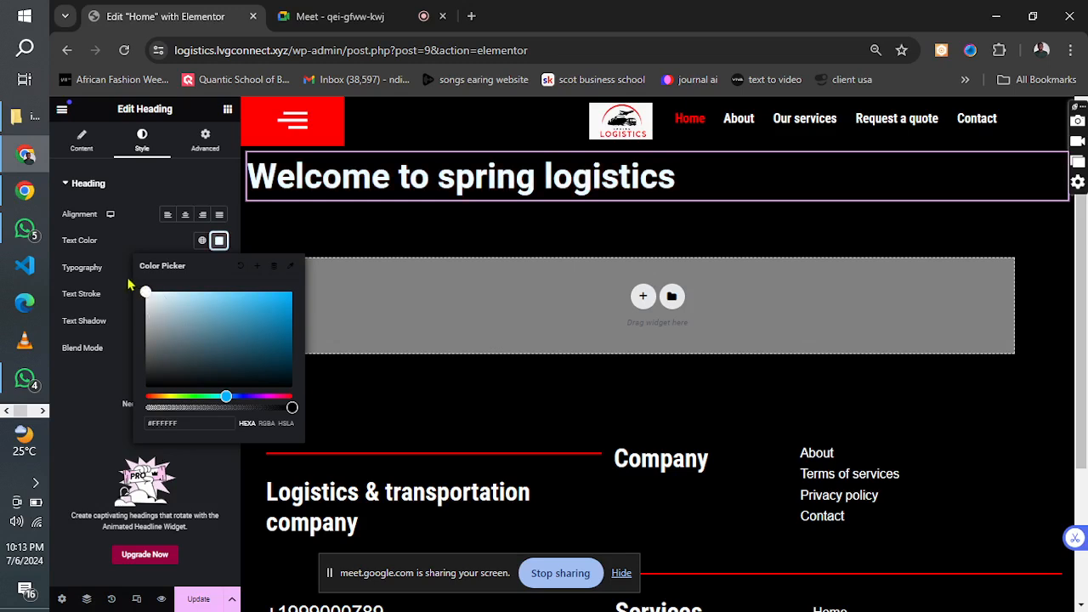
pyautogui.click(131, 220)
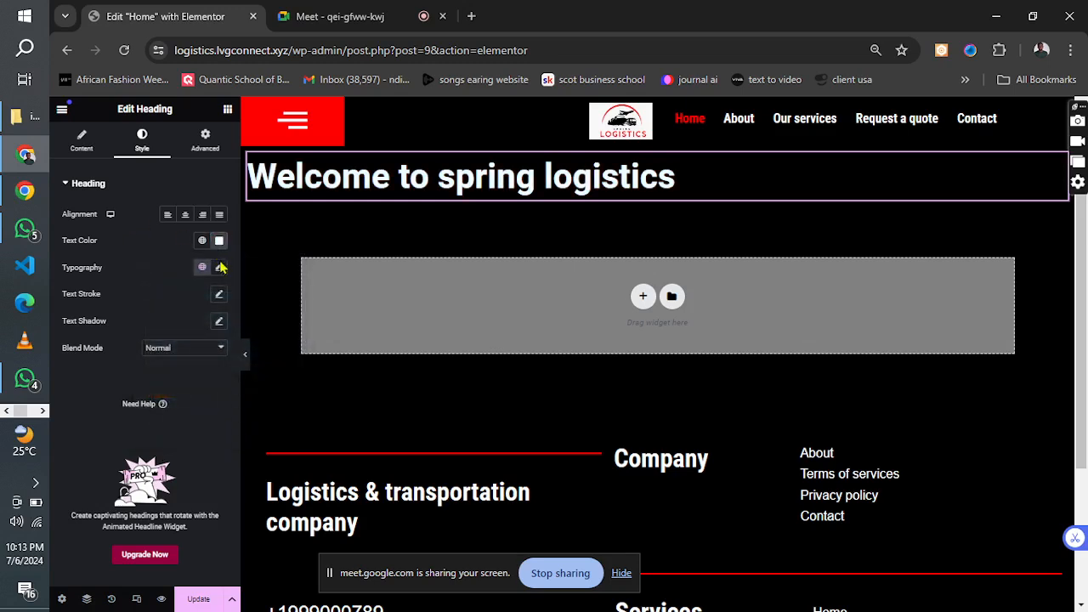
# Change the hero heading's font family to Roboto Condensed.
pyautogui.click(220, 267)
pyautogui.click(181, 328)
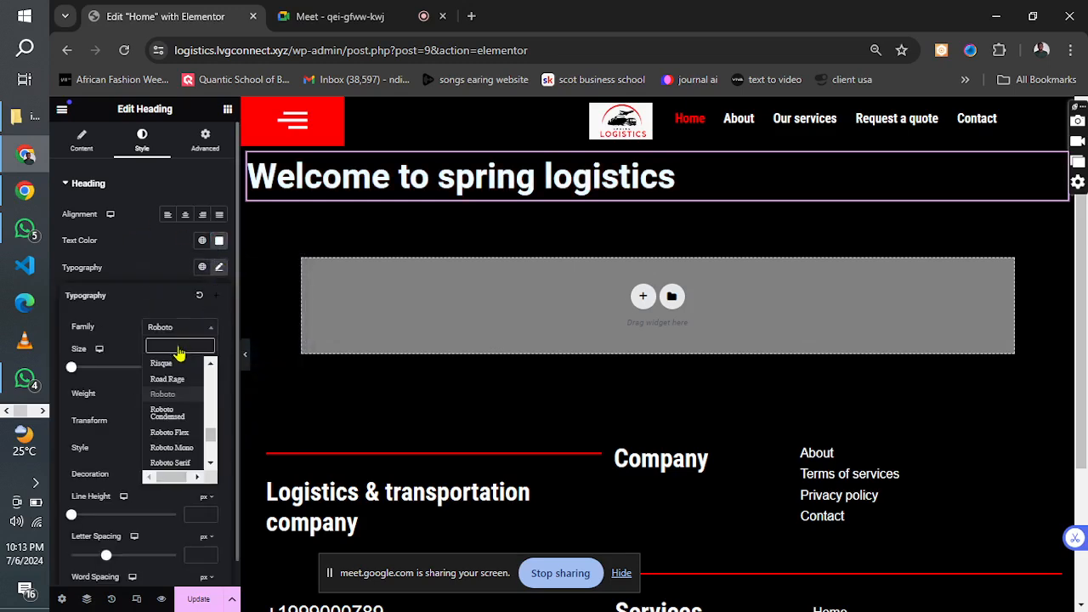
pyautogui.click(166, 413)
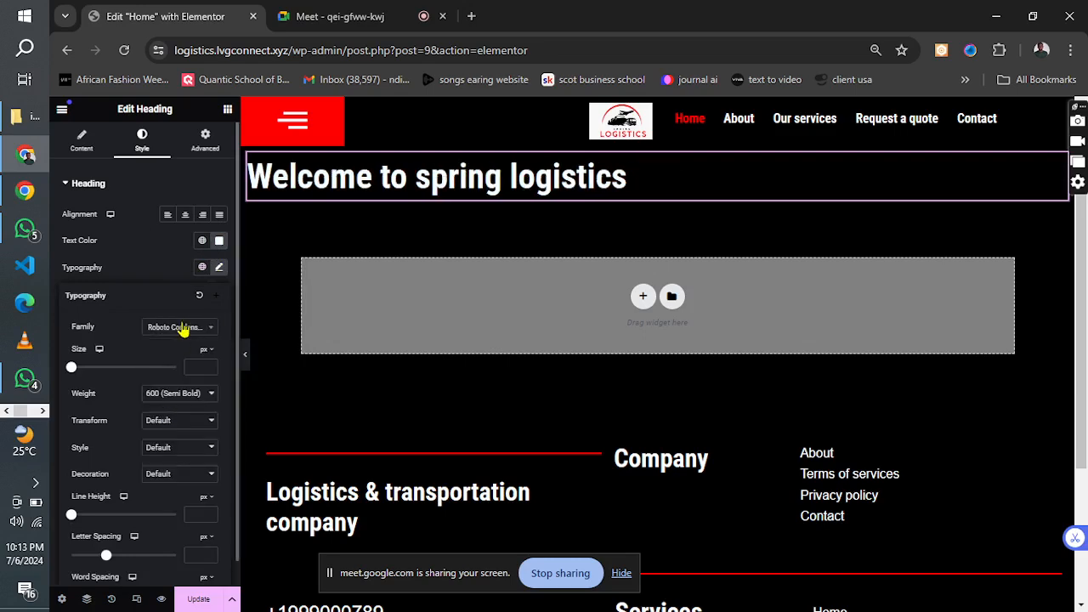
pyautogui.click(166, 267)
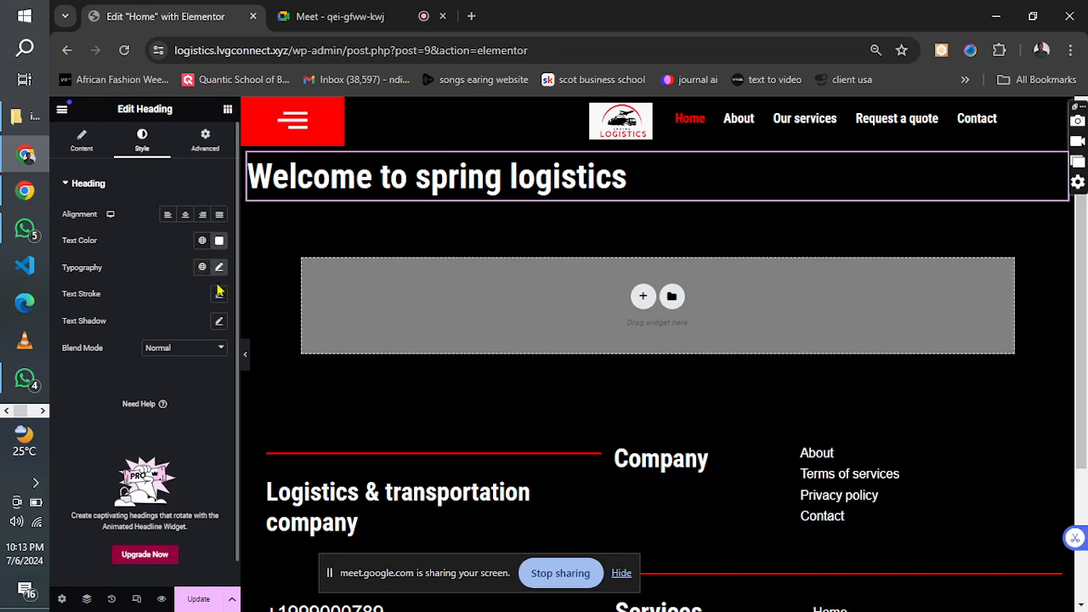
# Set the hero heading's font size to 90 px and update the page.
pyautogui.click(218, 269)
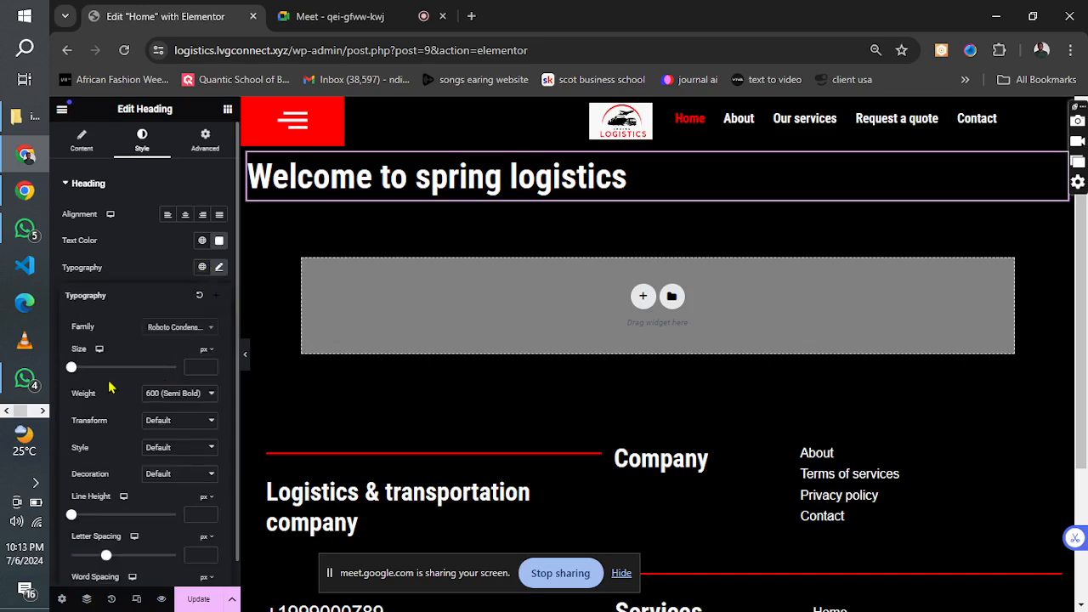
pyautogui.moveTo(69, 371); pyautogui.dragTo(122, 391)
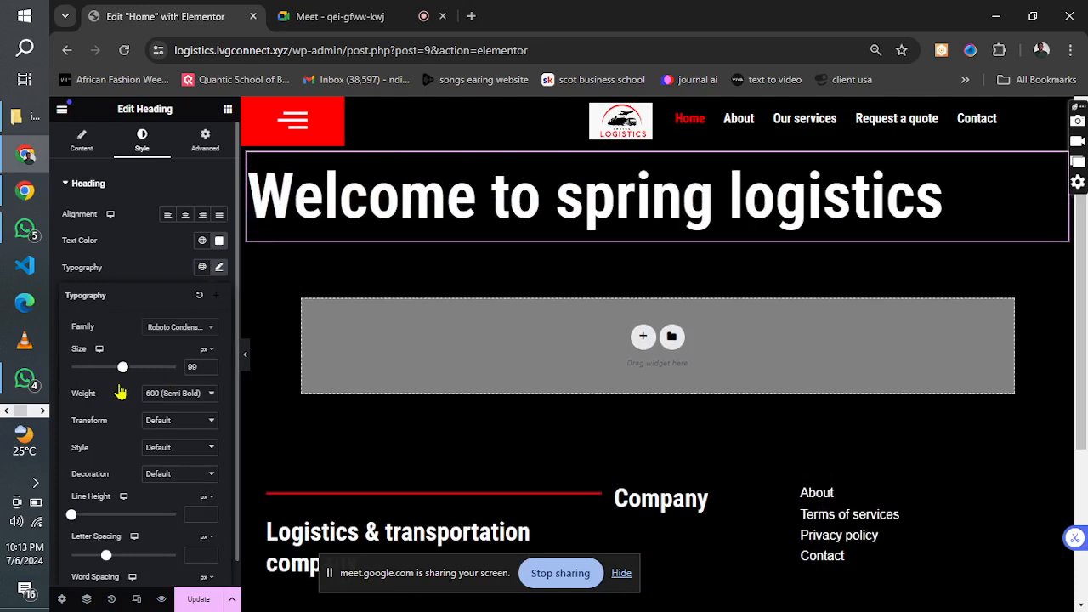
pyautogui.moveTo(122, 392); pyautogui.dragTo(116, 391)
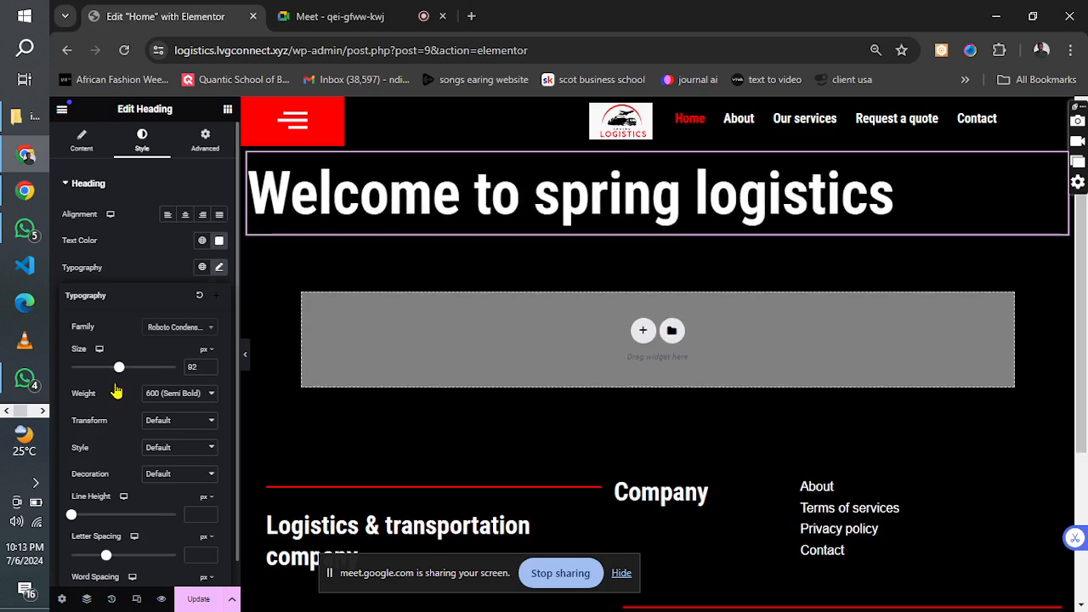
pyautogui.click(209, 365)
pyautogui.click(210, 365)
pyautogui.click(209, 369)
pyautogui.click(209, 369)
pyautogui.click(209, 369)
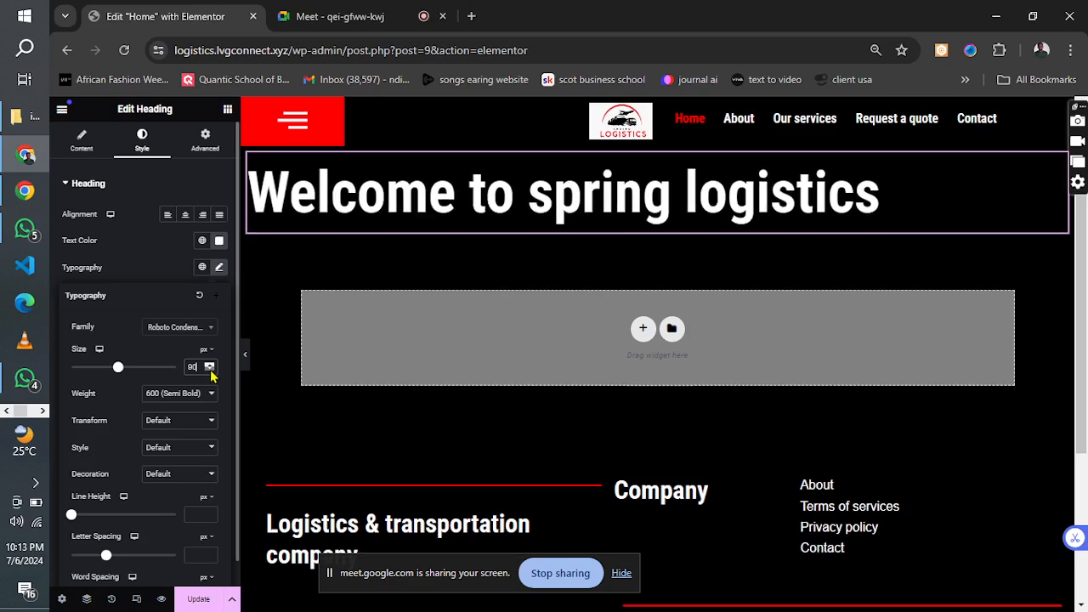
pyautogui.click(202, 592)
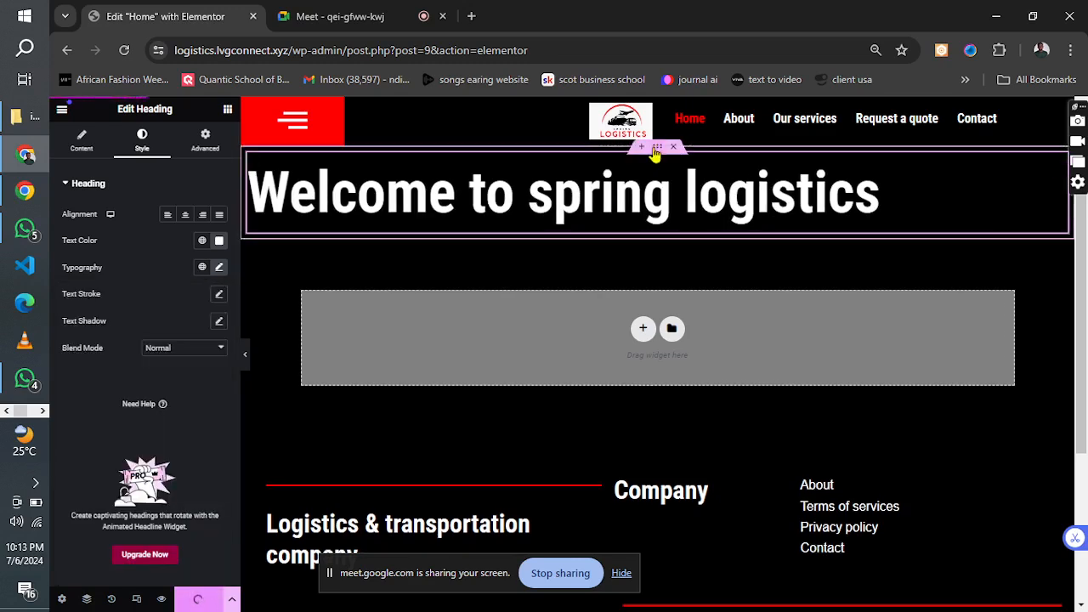
# Unlink the hero section's padding values, set top and bottom padding to 50 px, and update the page.
pyautogui.click(656, 148)
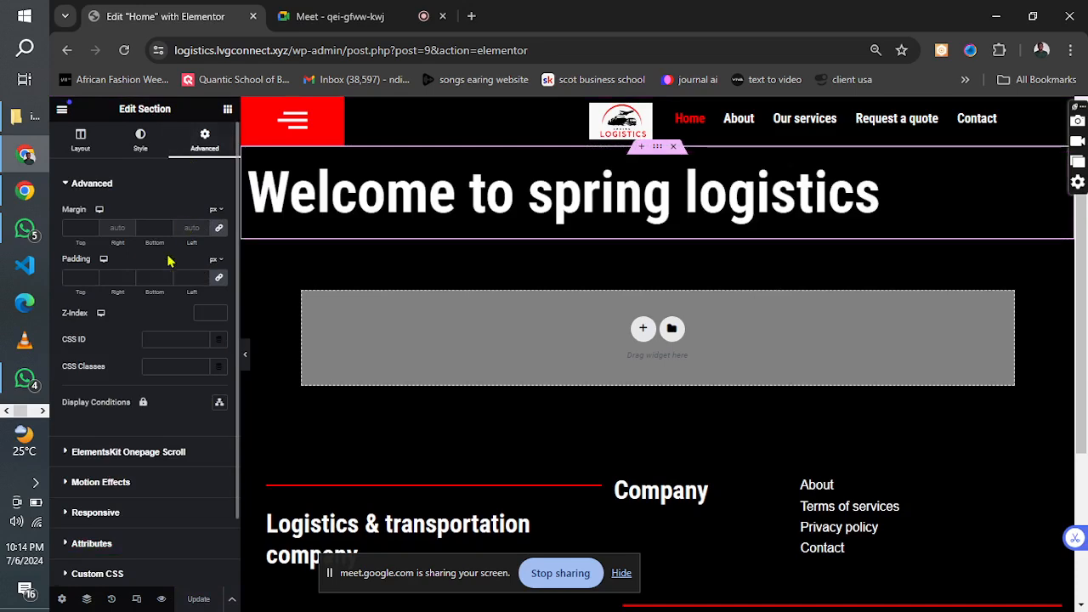
pyautogui.click(219, 280)
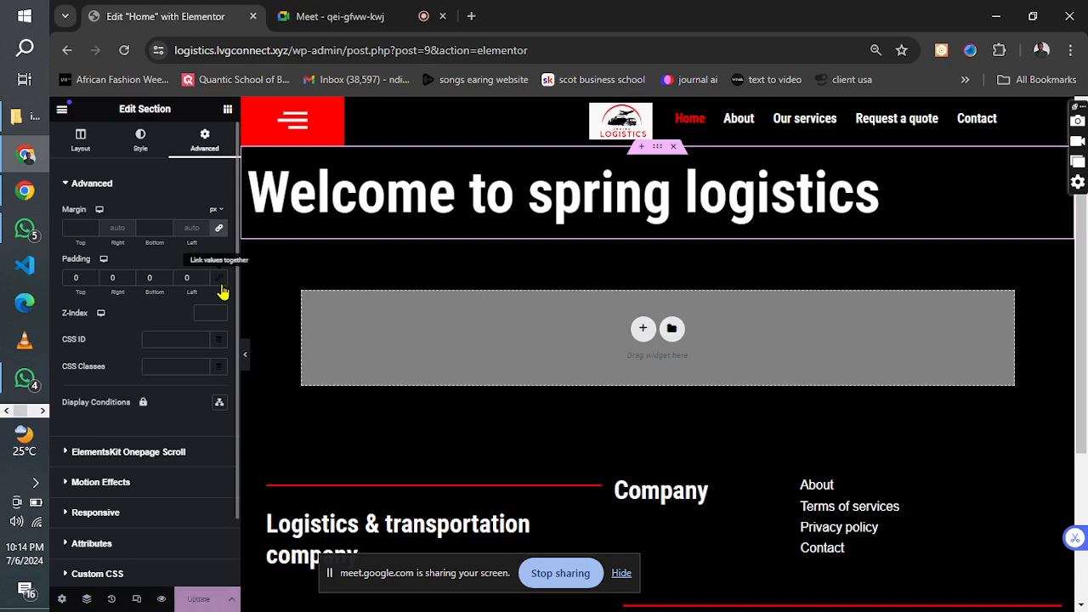
pyautogui.click(146, 278)
pyautogui.write('4')
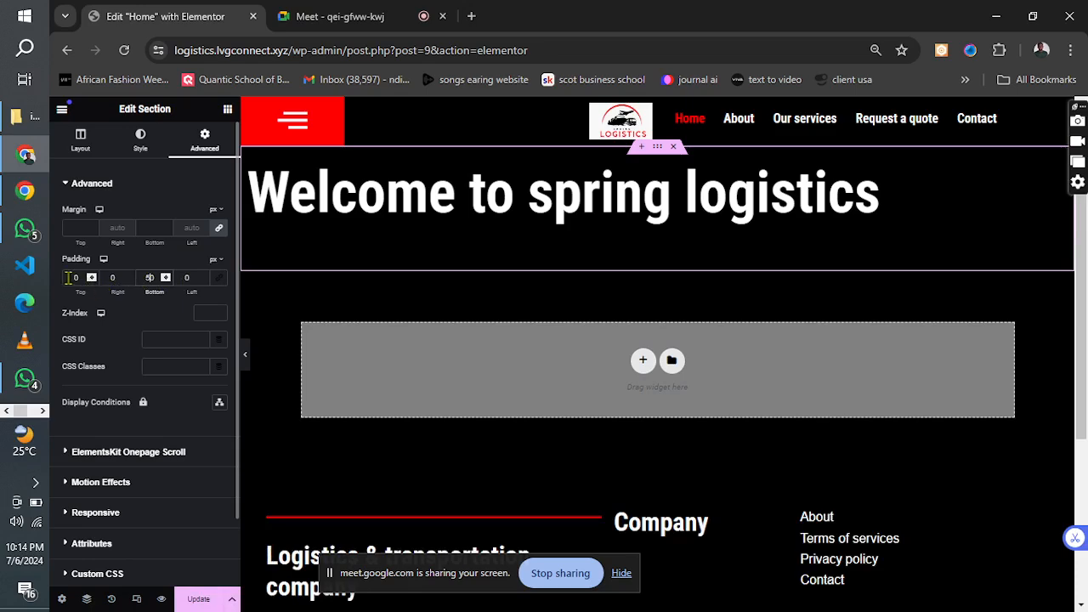
pyautogui.click(68, 278)
pyautogui.write('50')
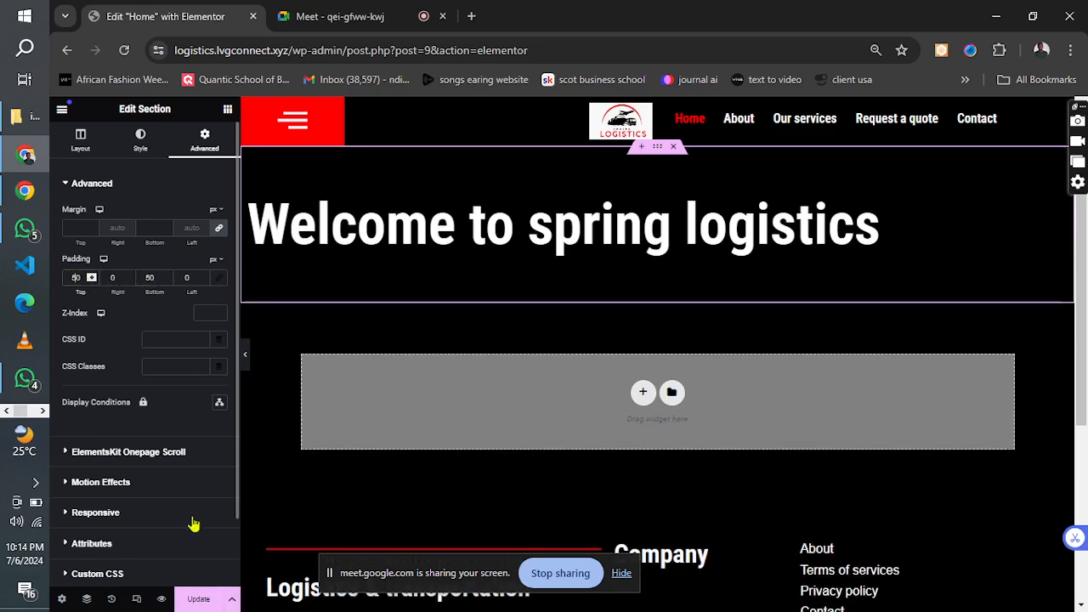
pyautogui.click(198, 598)
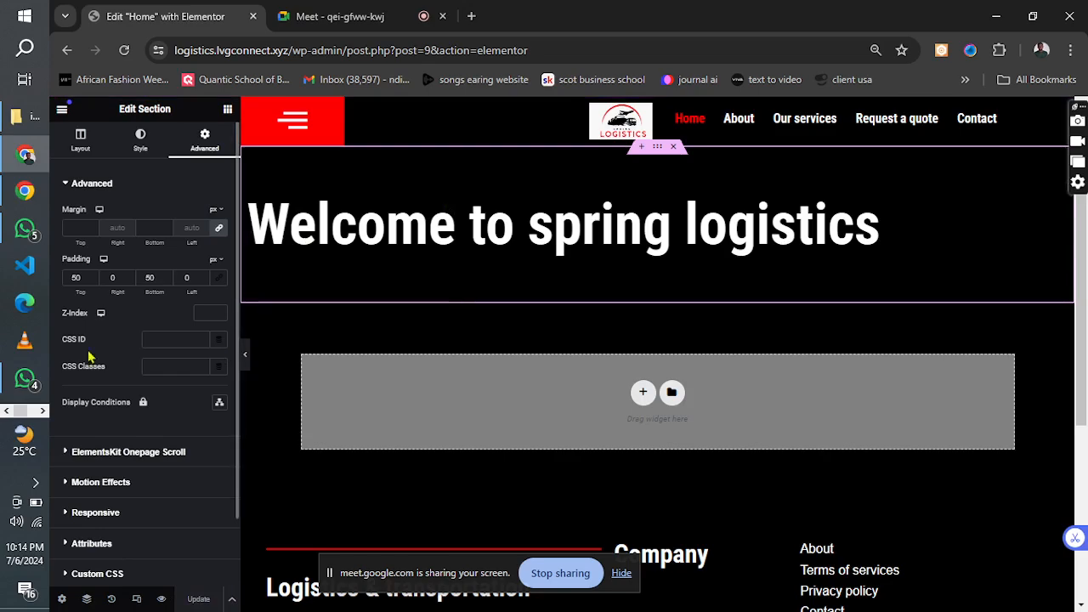
# Check the hero layout in the logistics reference image in Photos and return to the browser.
pyautogui.click(43, 411)
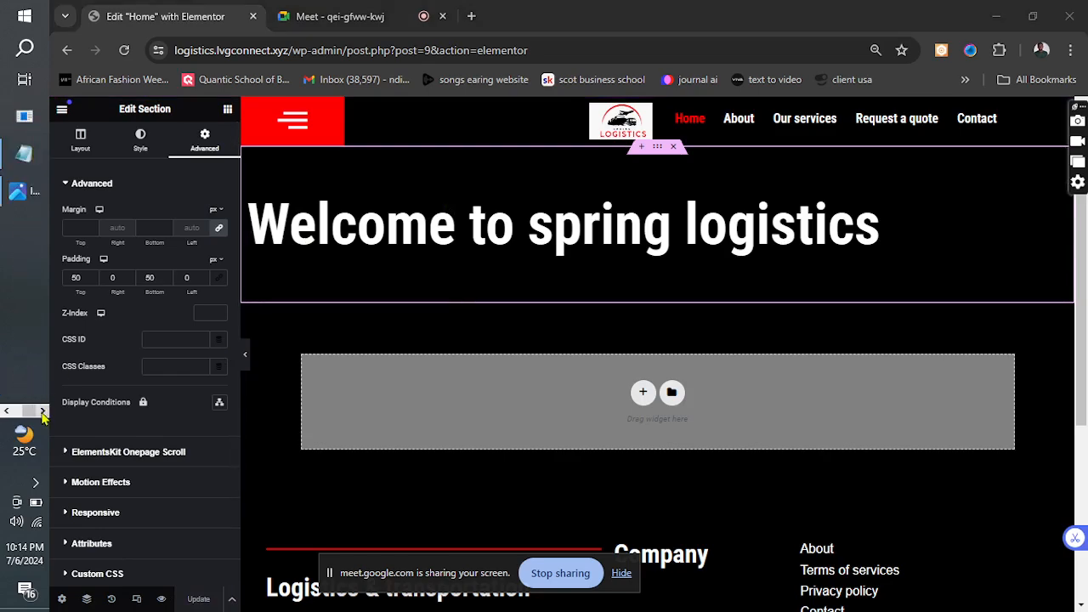
pyautogui.click(18, 190)
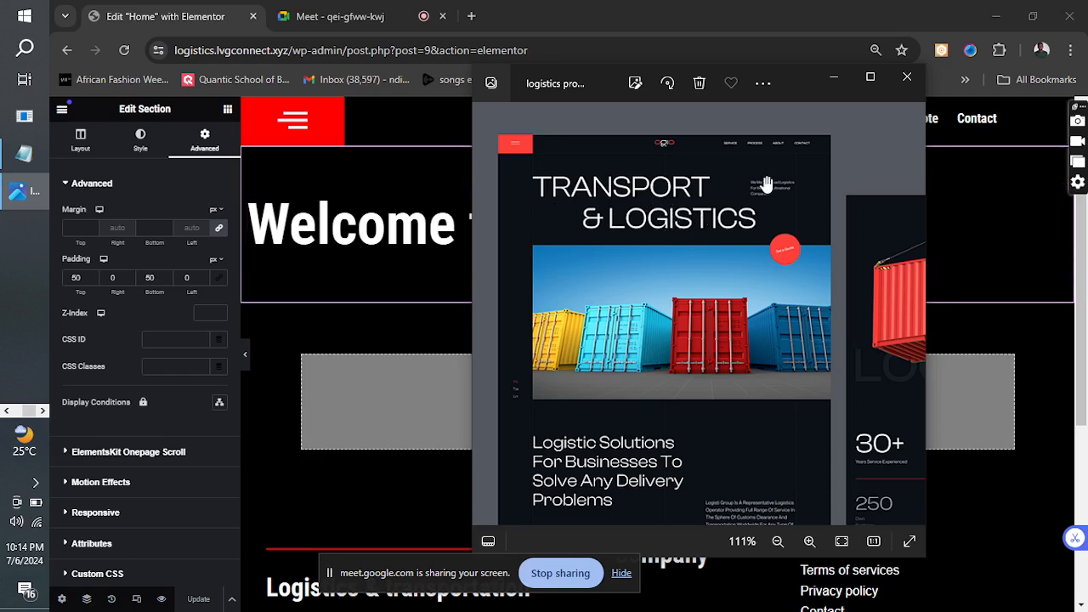
pyautogui.click(834, 78)
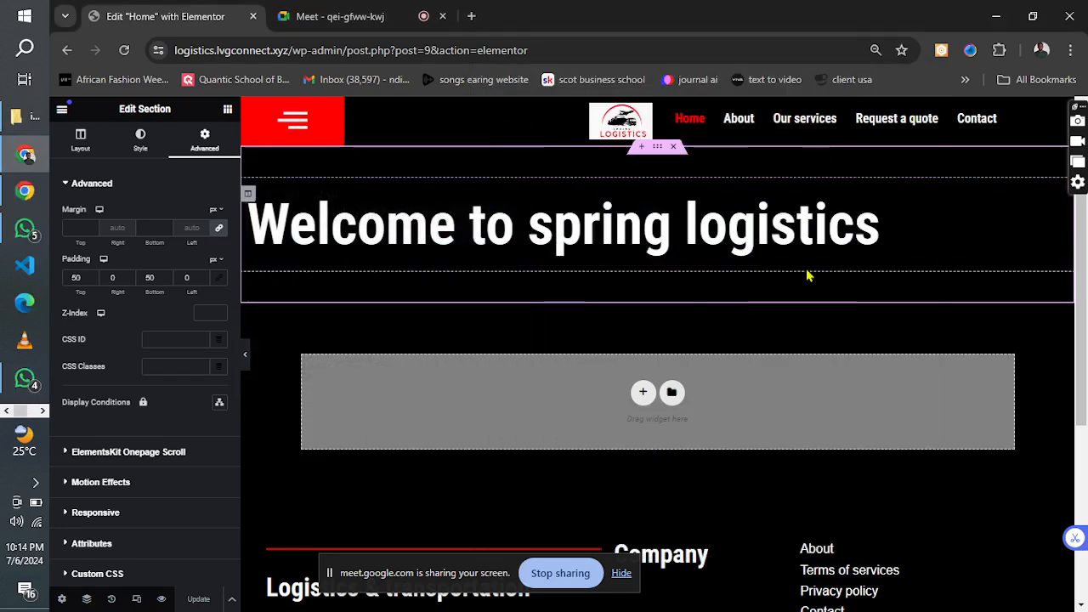
# Duplicate the hero heading's column and narrow the copy to about 32.7% width.
pyautogui.rightClick(251, 197)
pyautogui.click(279, 235)
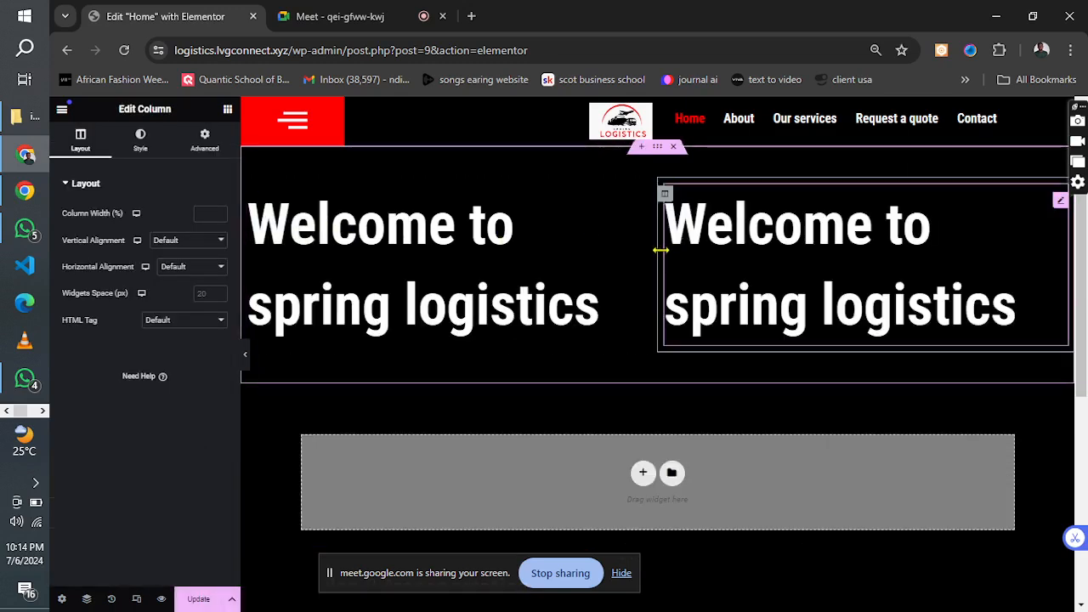
pyautogui.moveTo(660, 250); pyautogui.dragTo(805, 255)
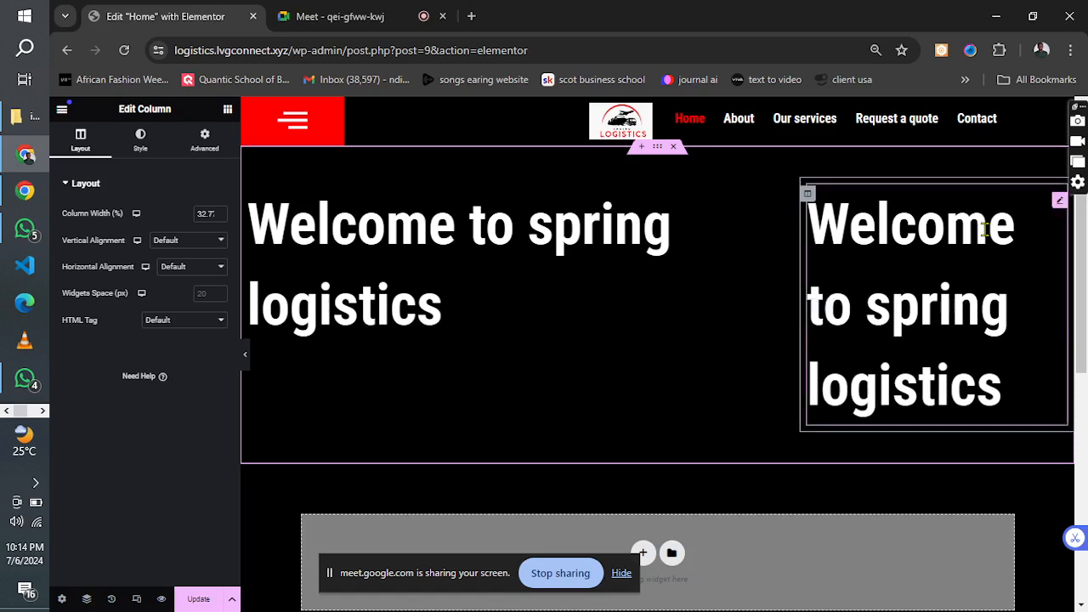
# Delete the duplicated heading from the narrow column and fine-tune the column's width to about 32.6%.
pyautogui.rightClick(1058, 204)
pyautogui.click(958, 488)
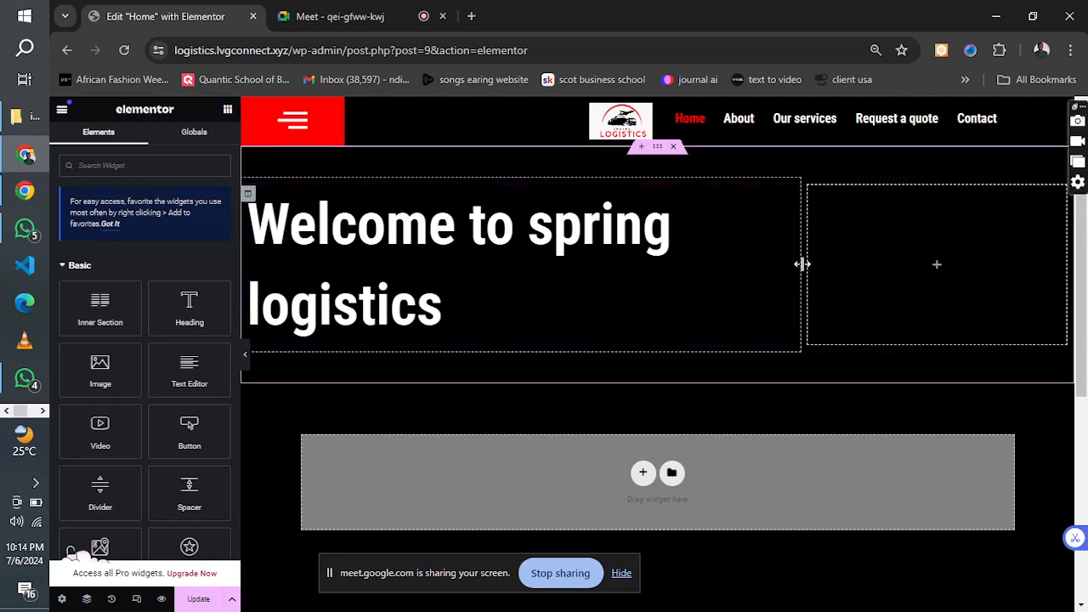
pyautogui.moveTo(802, 265); pyautogui.dragTo(805, 266)
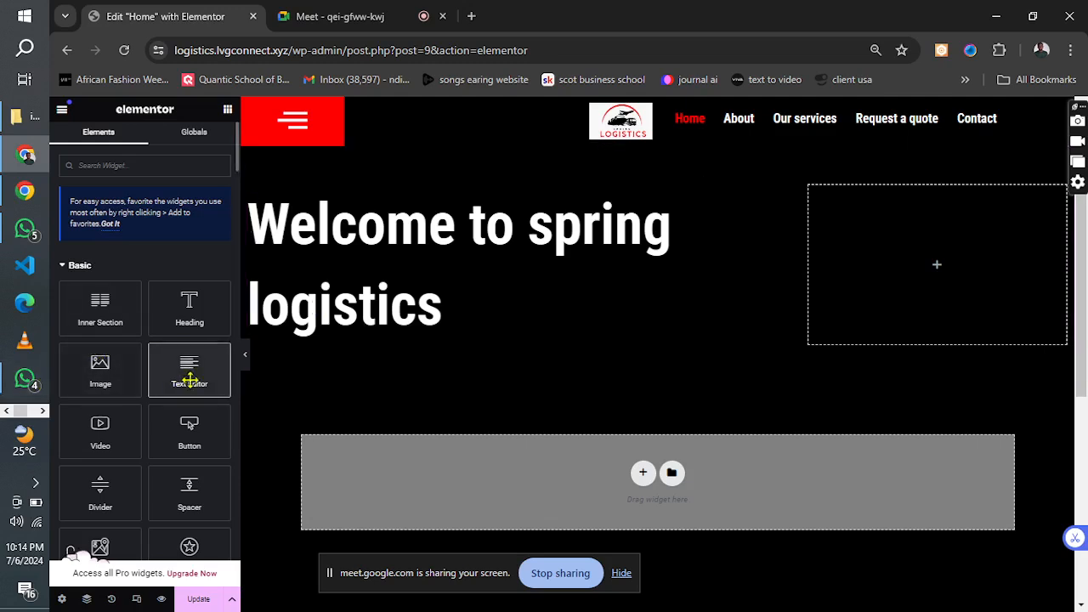
# Add a Text Editor widget to the empty column reading "Your trusted partner in logistics, trust us with your time and money".
pyautogui.moveTo(188, 371); pyautogui.dragTo(865, 242)
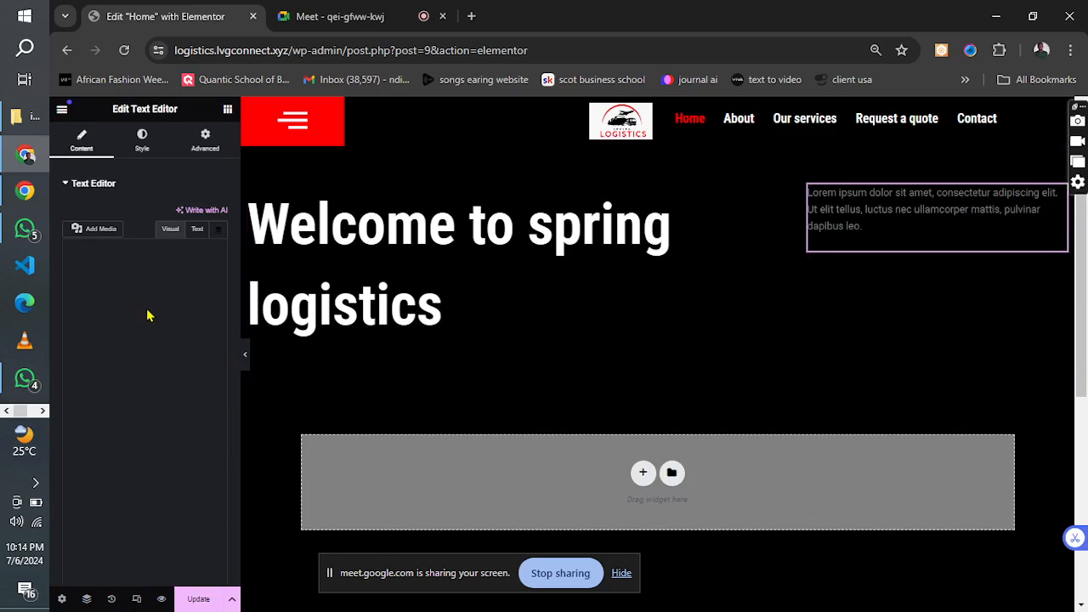
pyautogui.click(144, 387)
pyautogui.moveTo(145, 387); pyautogui.dragTo(63, 309)
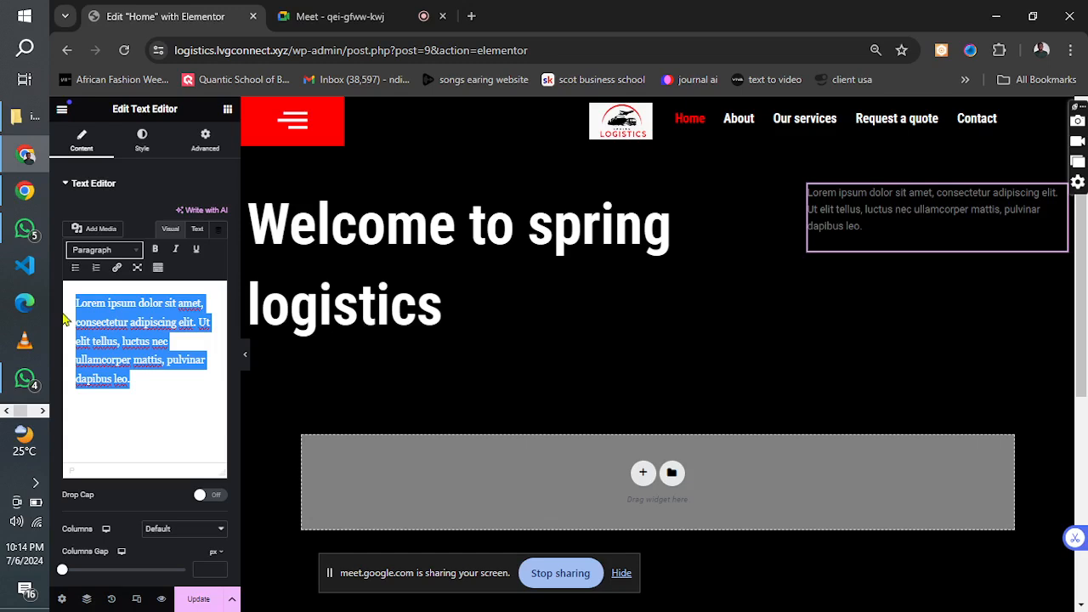
pyautogui.write('Your trusted partner in lo')
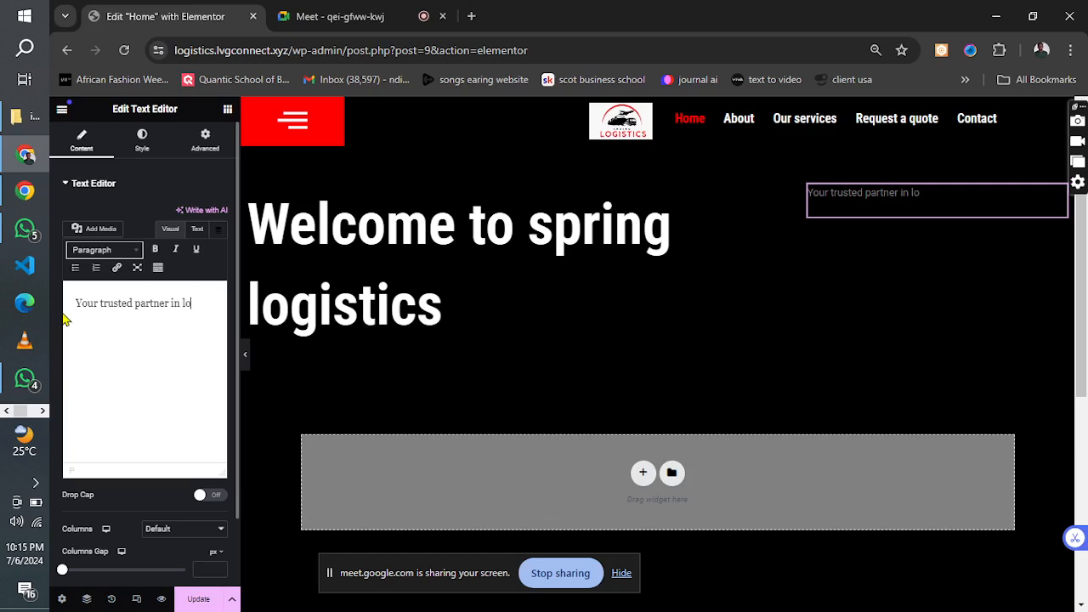
pyautogui.write('gistics, trust us with your time')
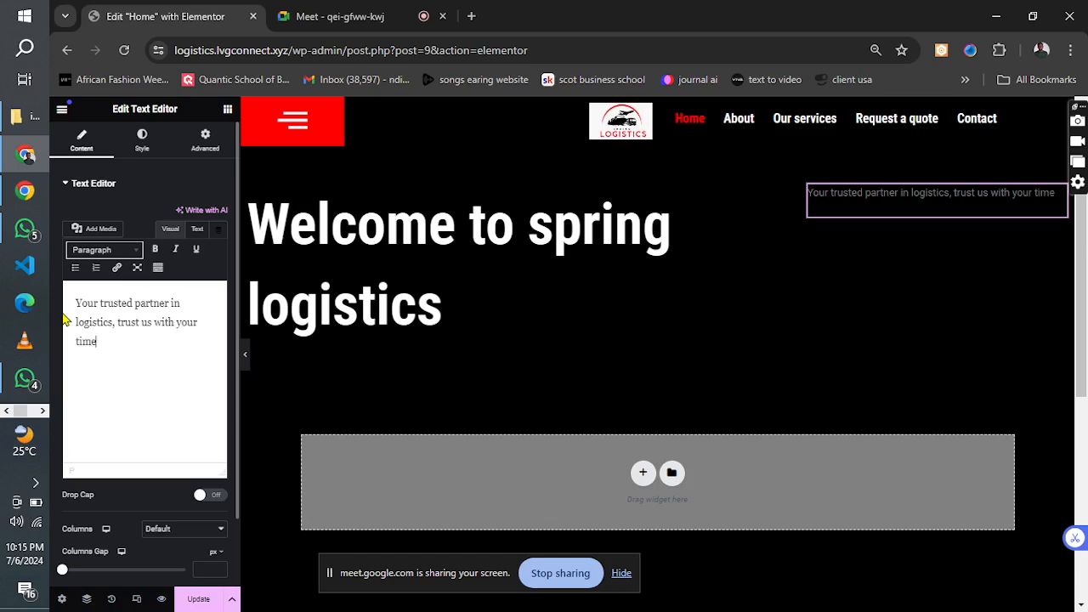
pyautogui.write('and money')
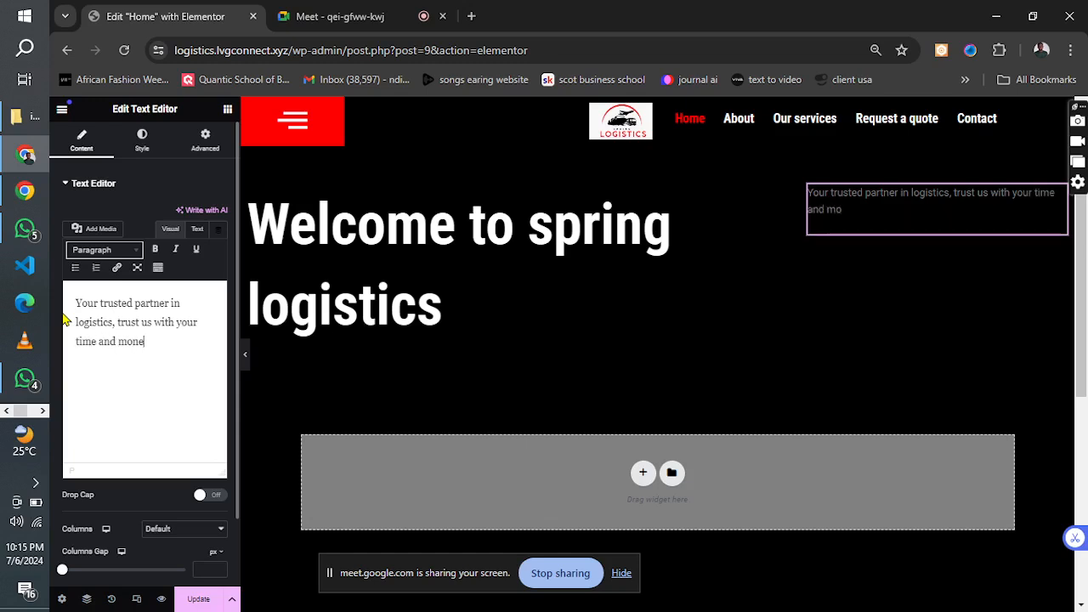
# Set the text colour of the "Your trusted partner" paragraph to white, #FFFFFF.
pyautogui.click(142, 140)
pyautogui.click(218, 241)
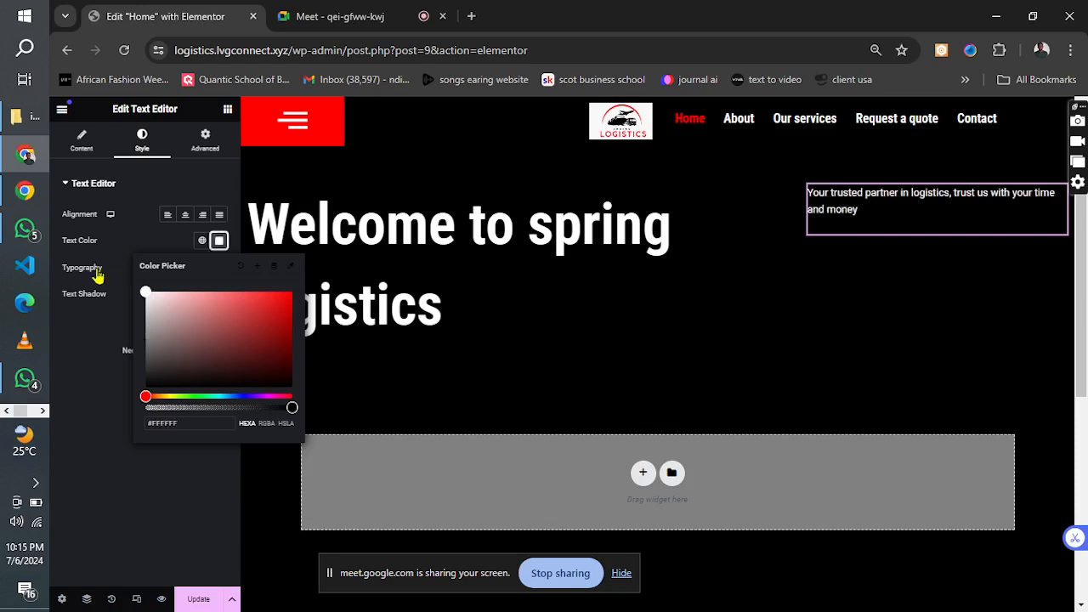
pyautogui.click(121, 255)
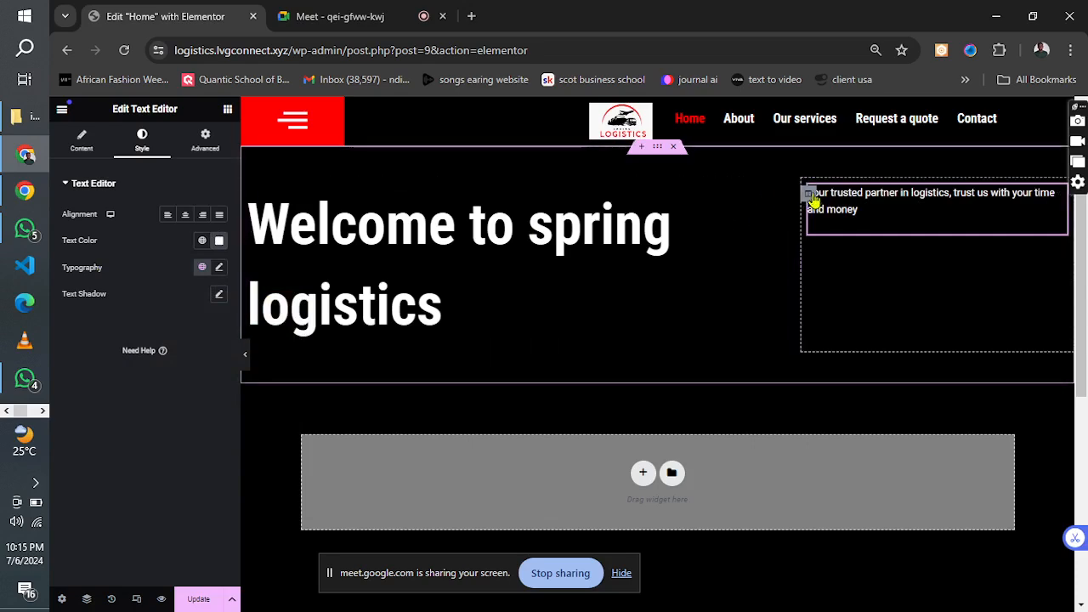
# Vertically align the content of the tagline column to Middle, after trying Bottom.
pyautogui.click(810, 195)
pyautogui.click(177, 245)
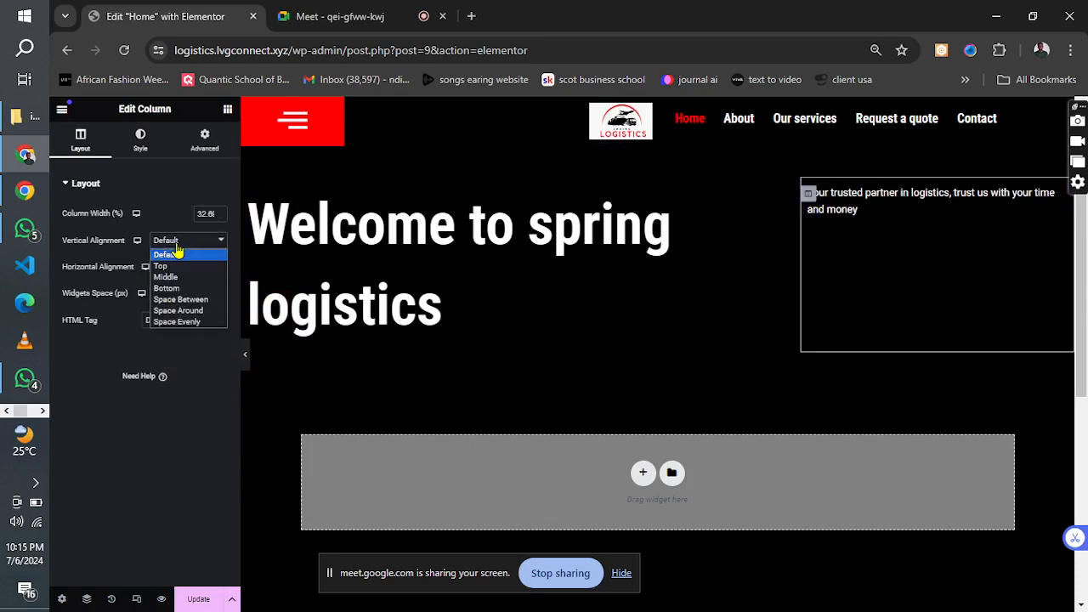
pyautogui.click(178, 289)
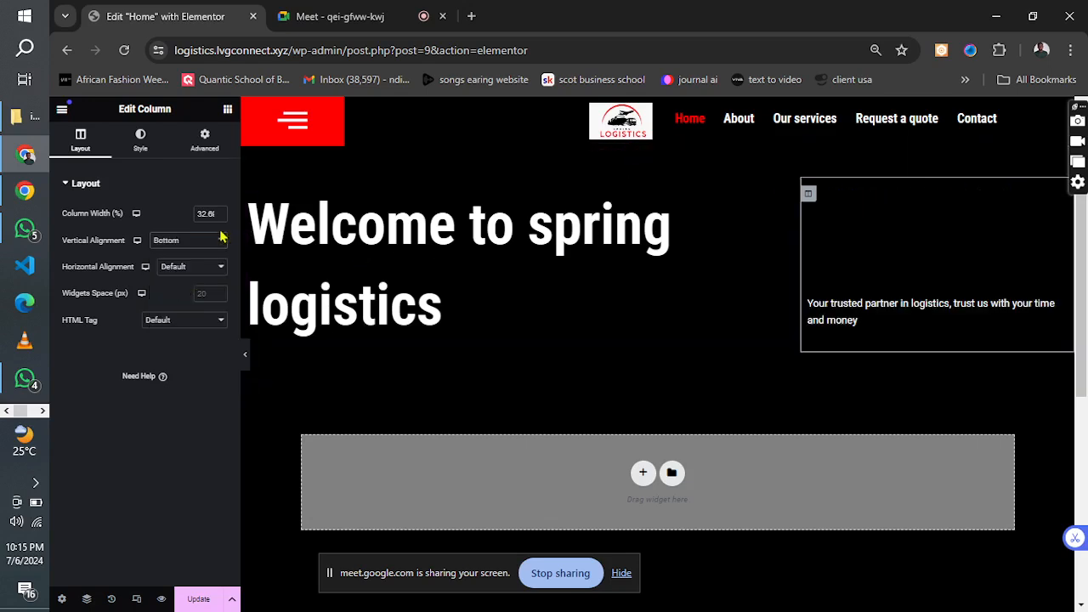
pyautogui.click(184, 246)
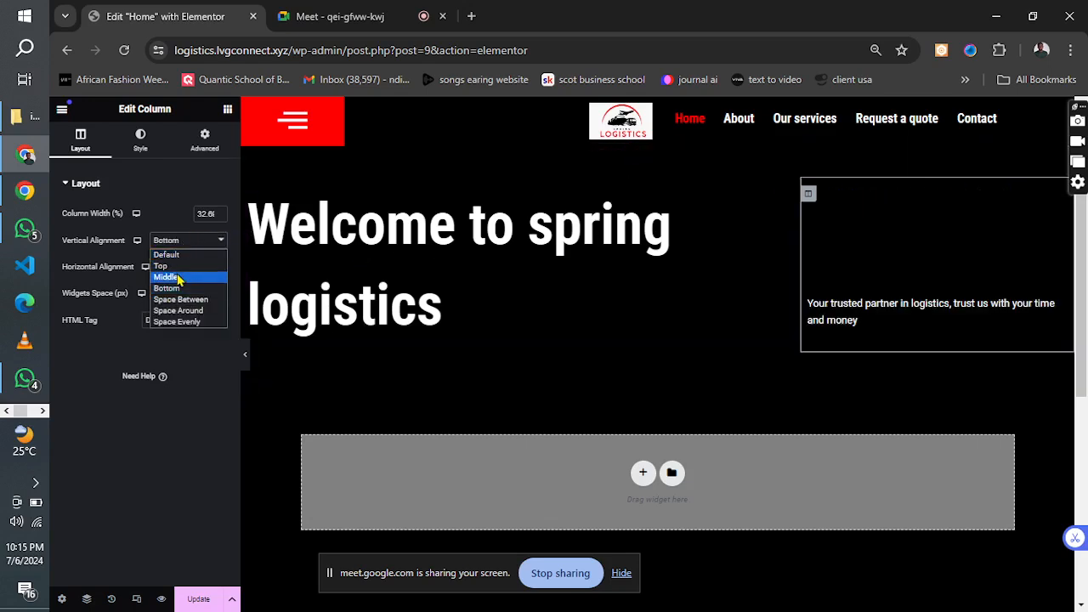
pyautogui.click(183, 278)
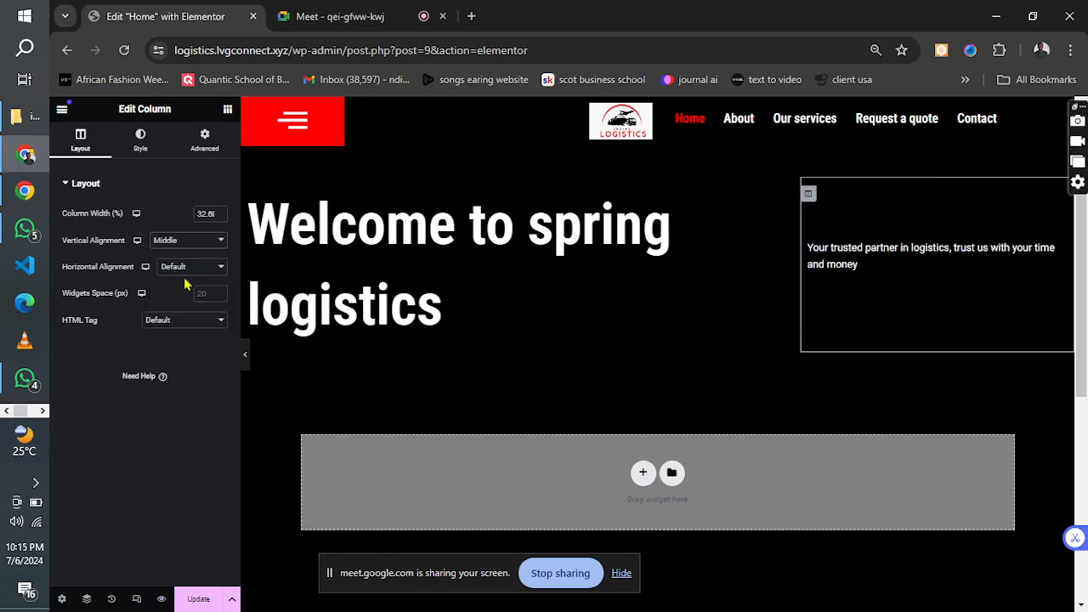
# Set the tagline paragraph's font to Helvetica at 20 px and save the page update.
pyautogui.click(889, 249)
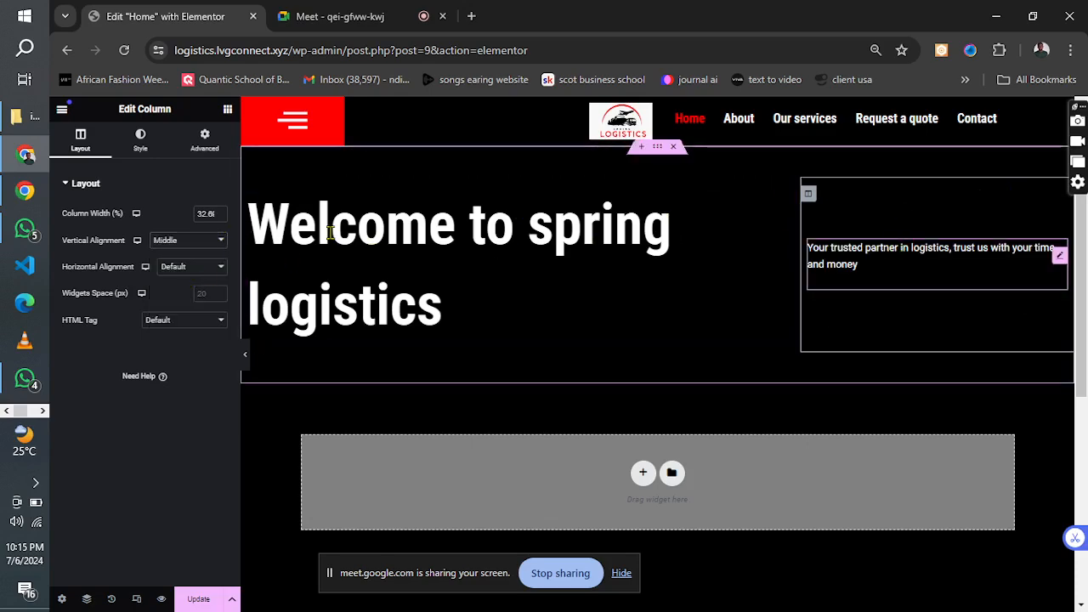
pyautogui.click(220, 268)
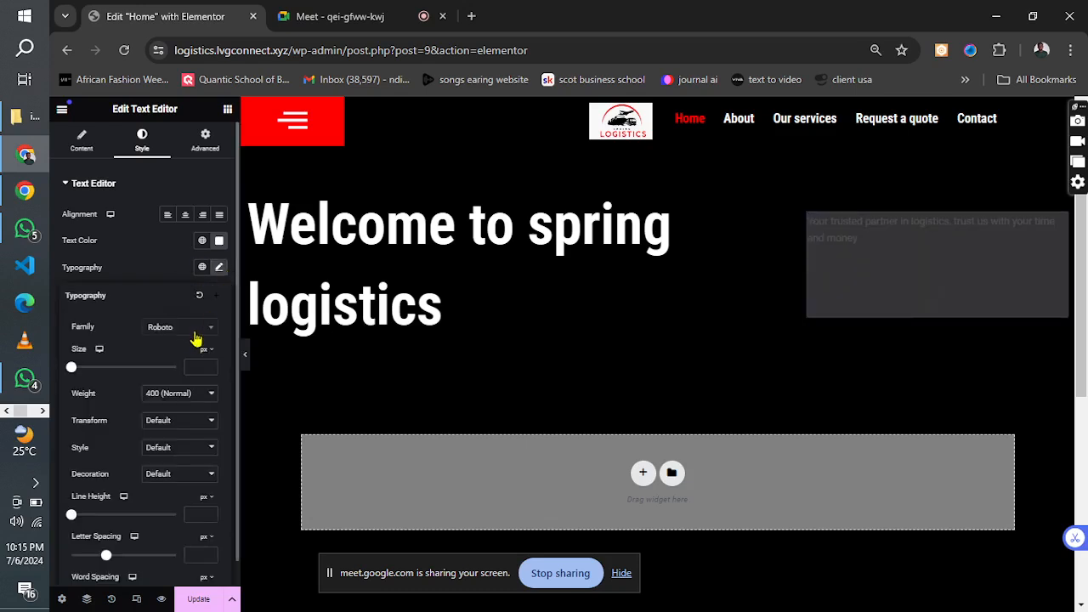
pyautogui.click(170, 331)
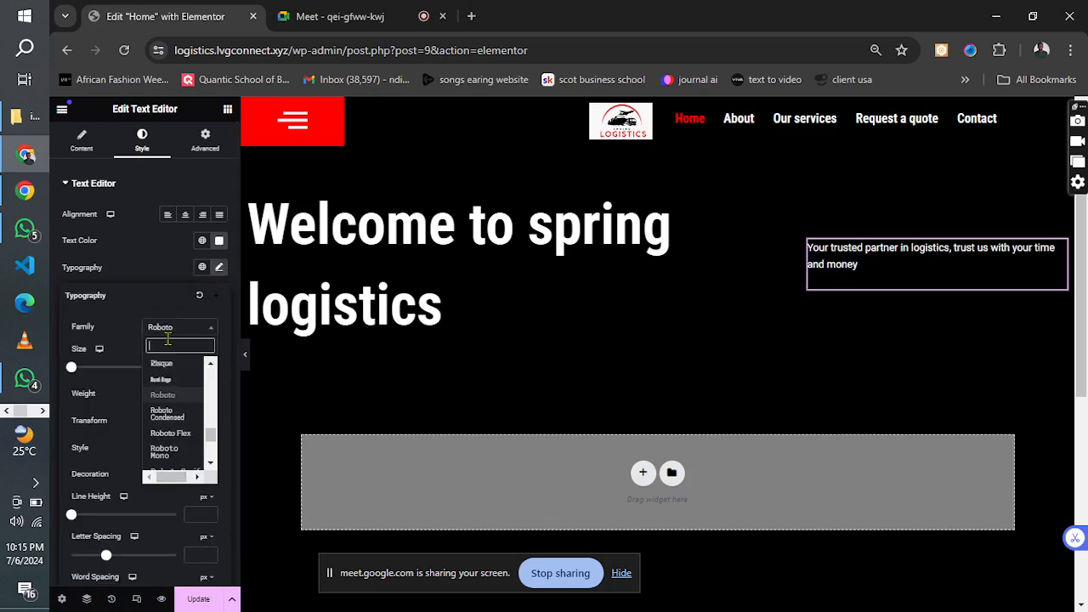
pyautogui.write('helve')
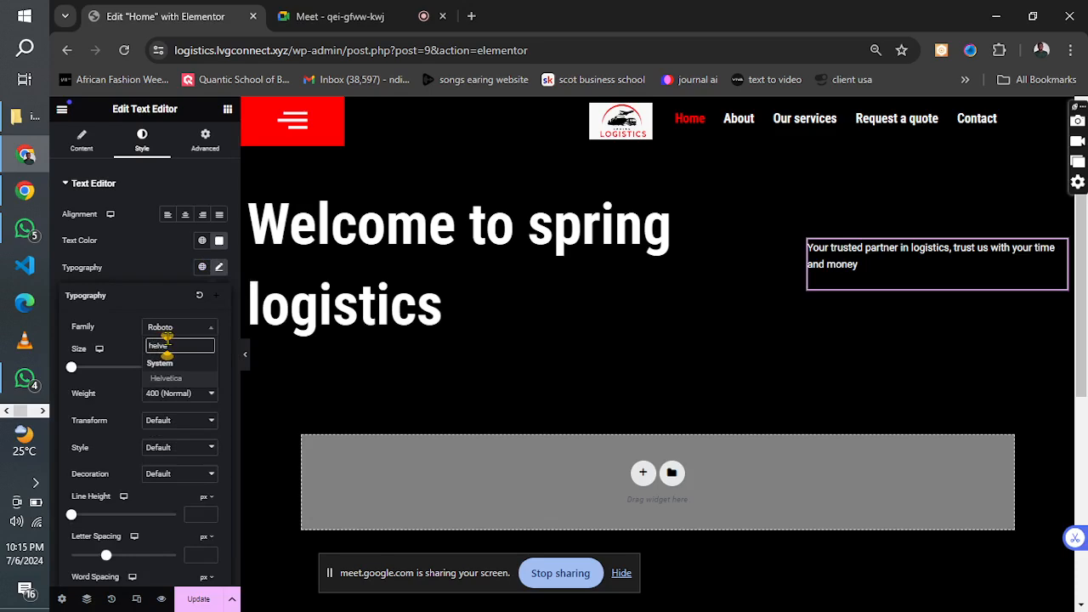
pyautogui.press('Return')
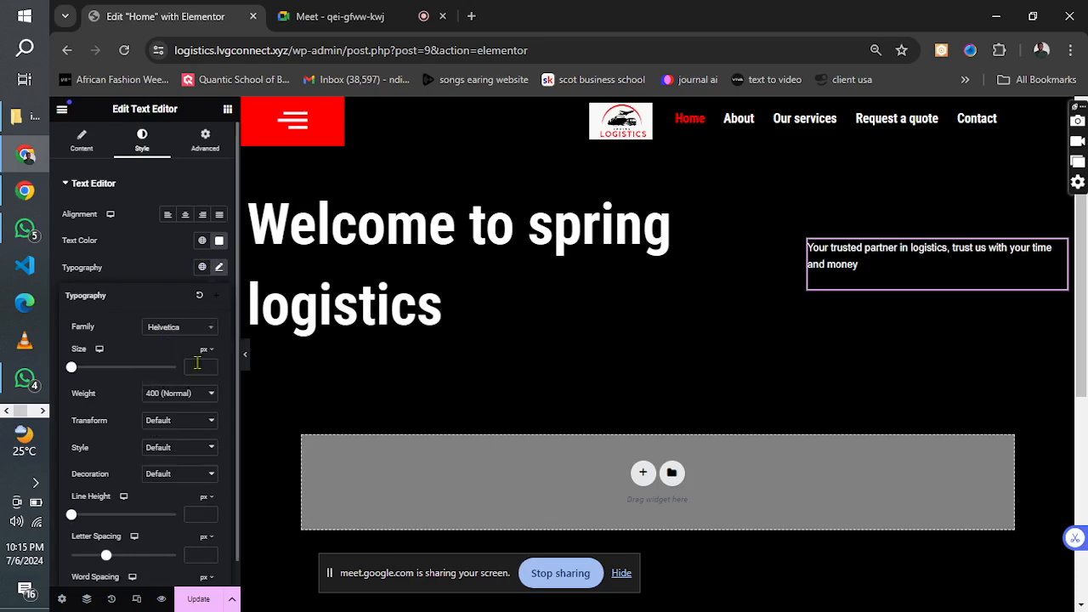
pyautogui.click(196, 364)
pyautogui.write('20')
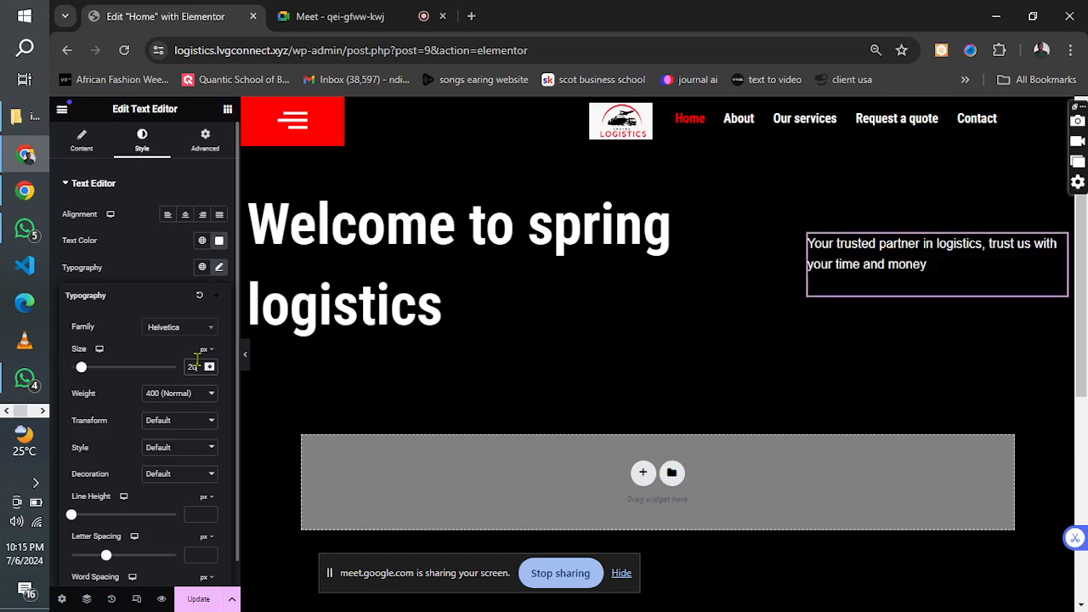
pyautogui.click(191, 600)
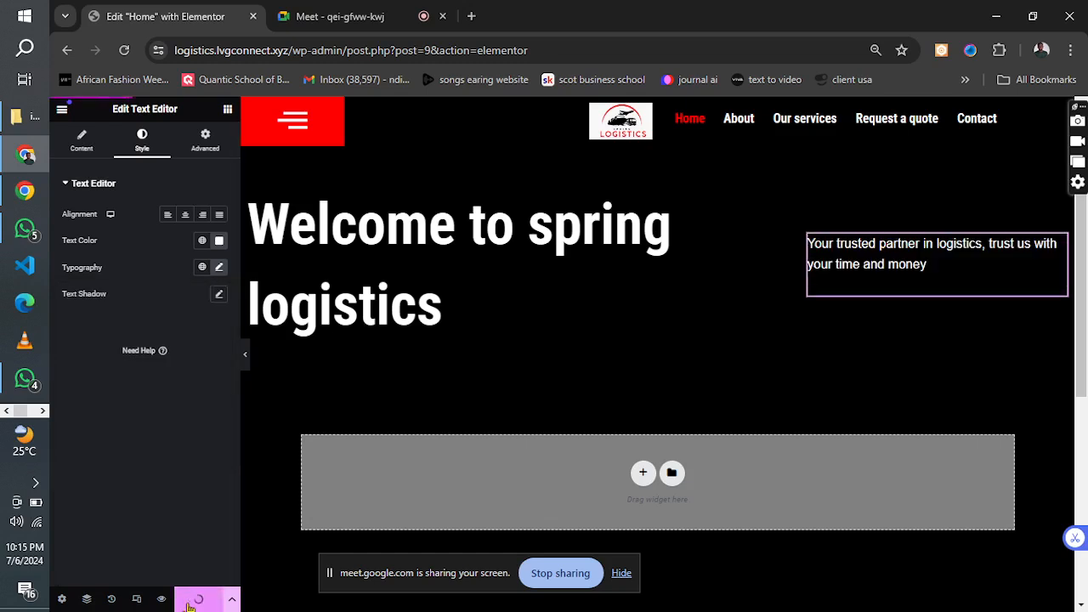
# Consult the logistics design reference image and add a single-column section below the hero.
pyautogui.click(42, 411)
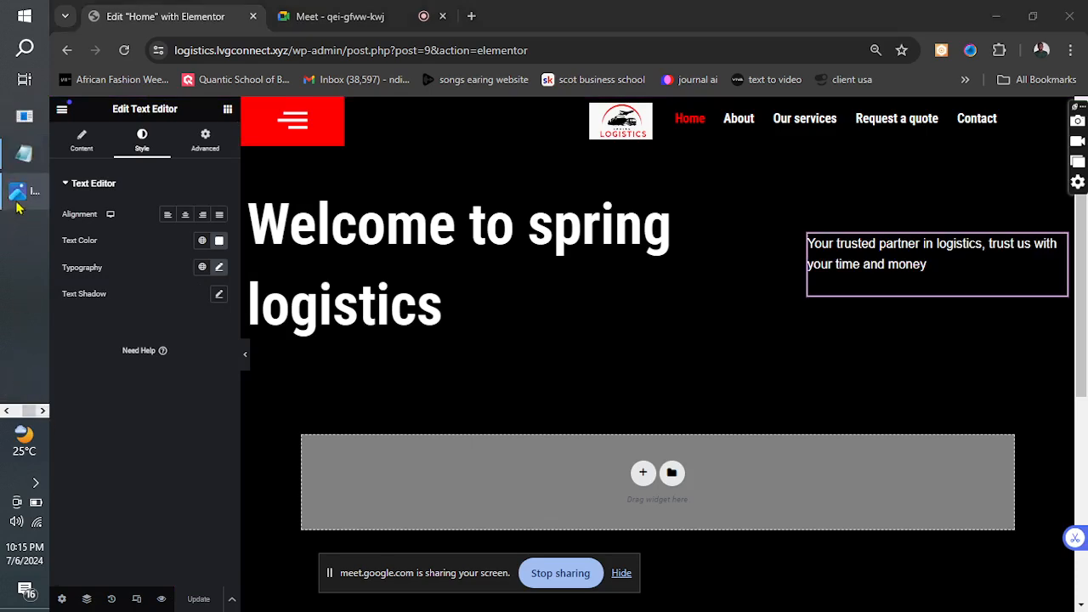
pyautogui.click(25, 194)
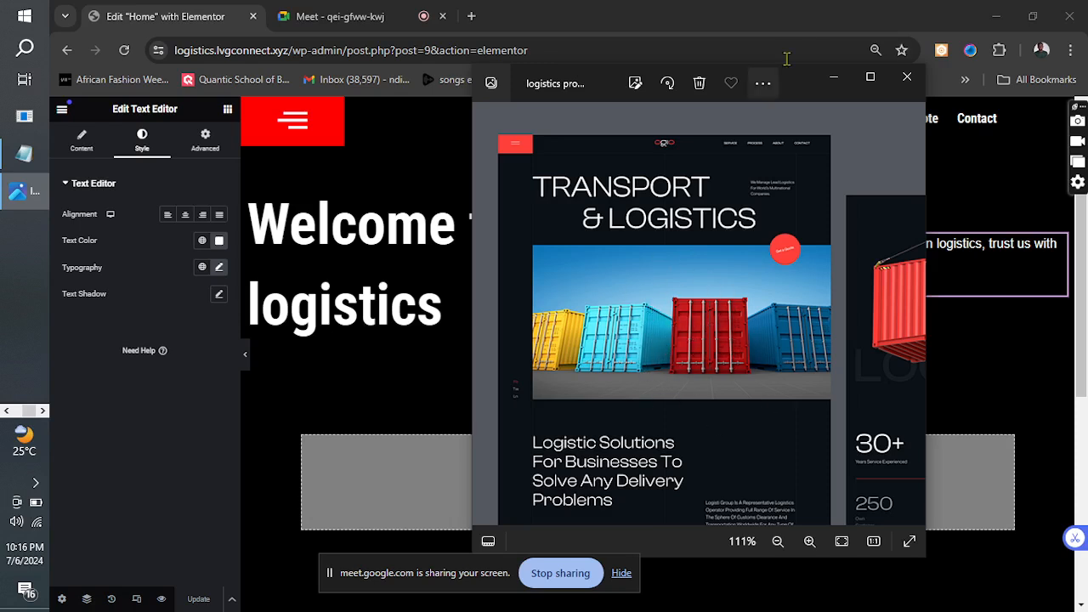
pyautogui.click(833, 77)
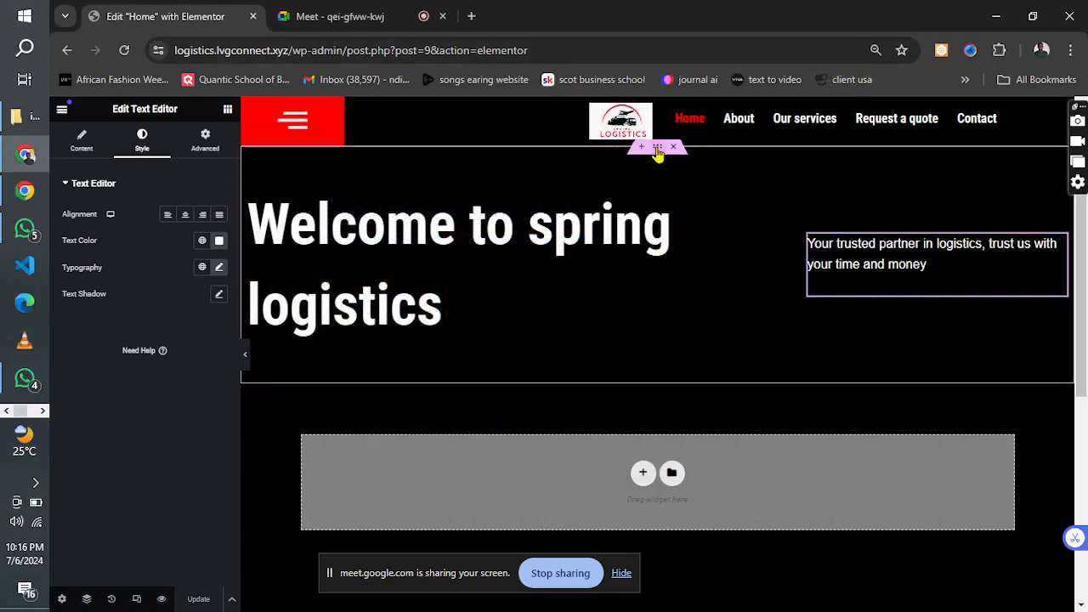
pyautogui.click(643, 474)
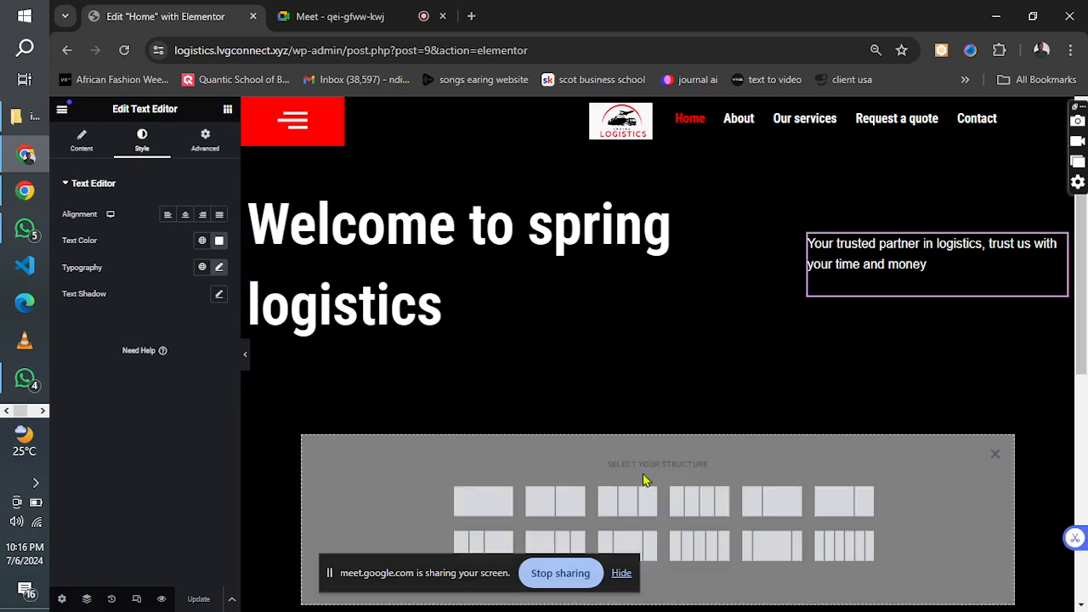
pyautogui.click(483, 502)
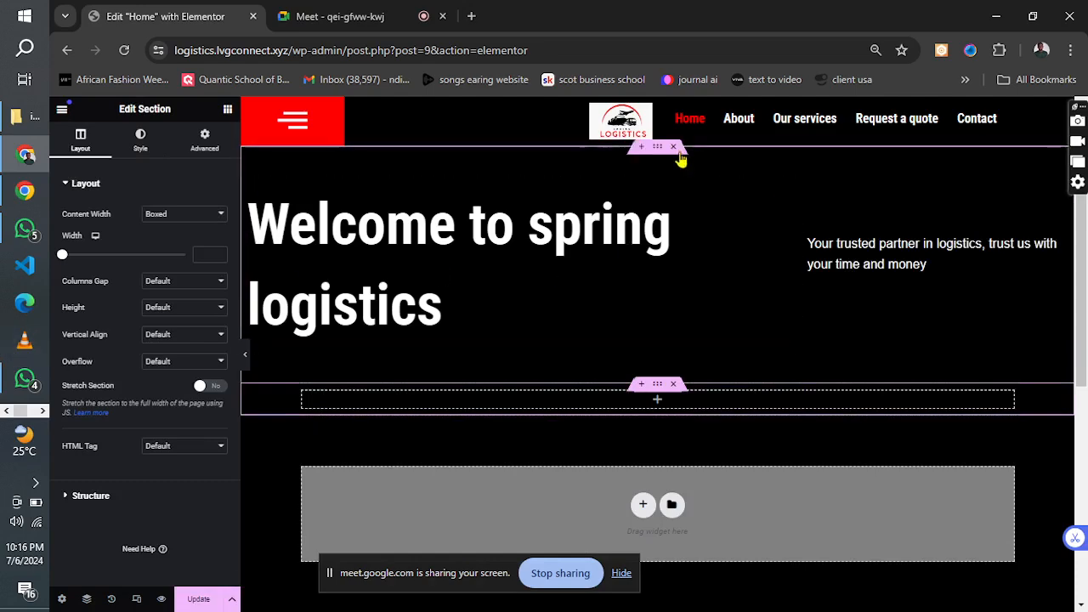
# Set the hero section's height to Min Height at 400 px.
pyautogui.click(662, 150)
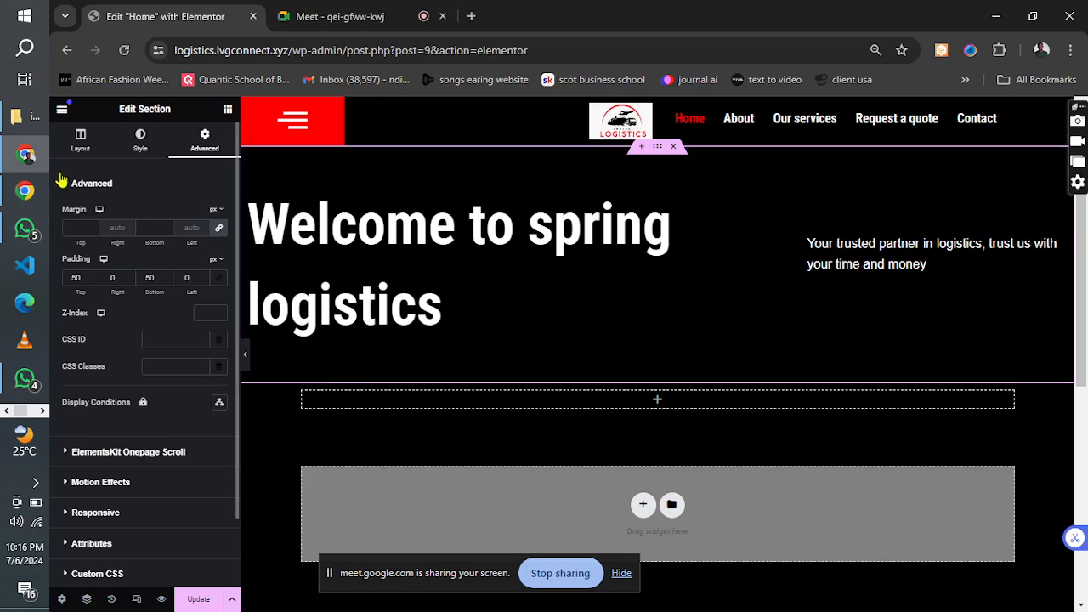
pyautogui.click(80, 140)
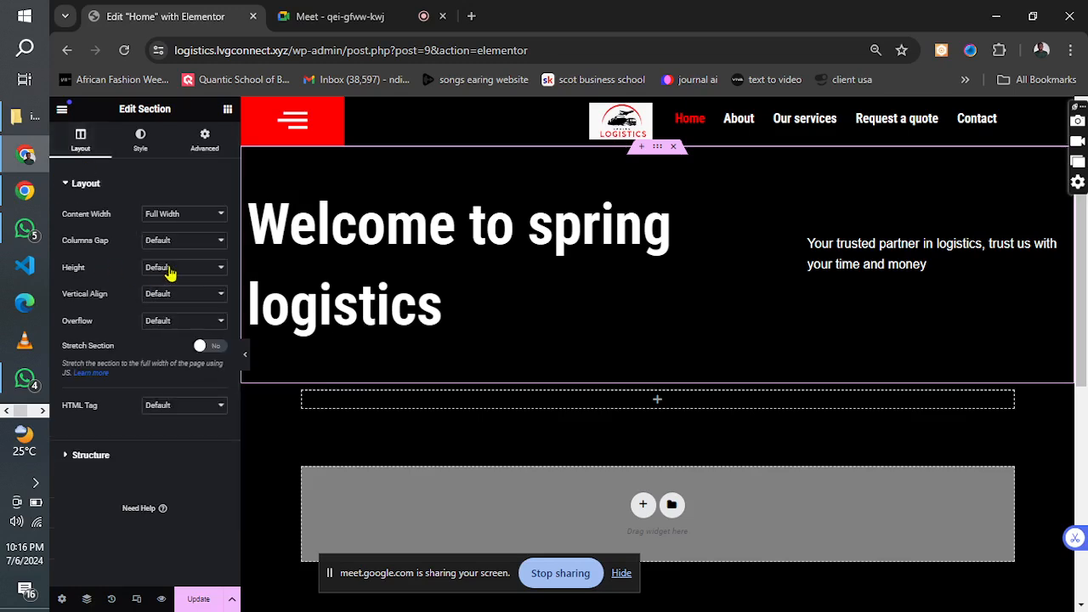
pyautogui.click(170, 270)
pyautogui.click(170, 304)
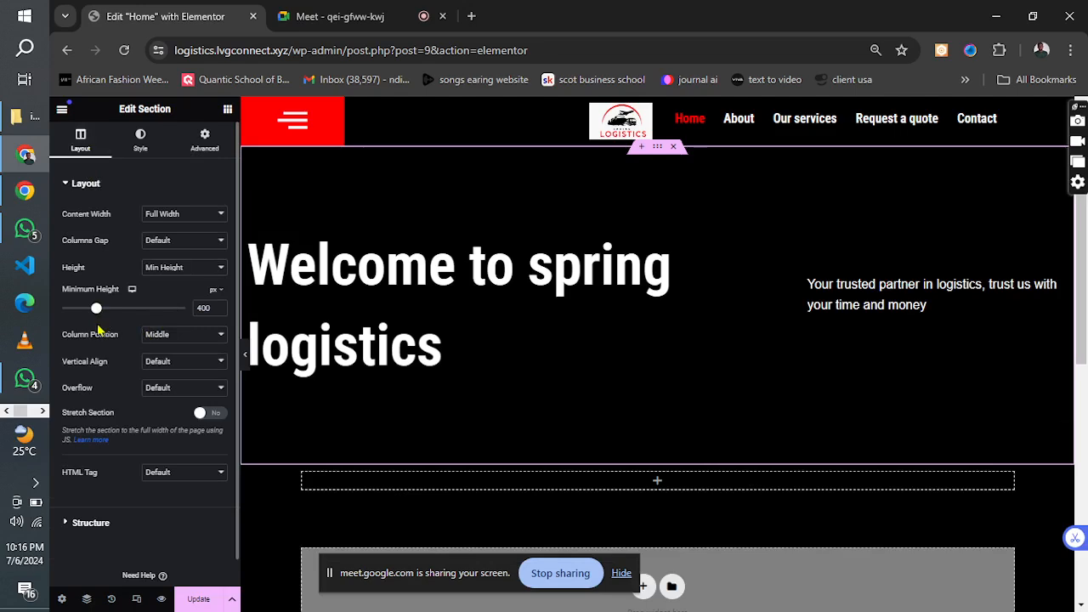
# Set the content width of the empty section below the hero to Full Width.
pyautogui.scroll(-3, 763, 337)
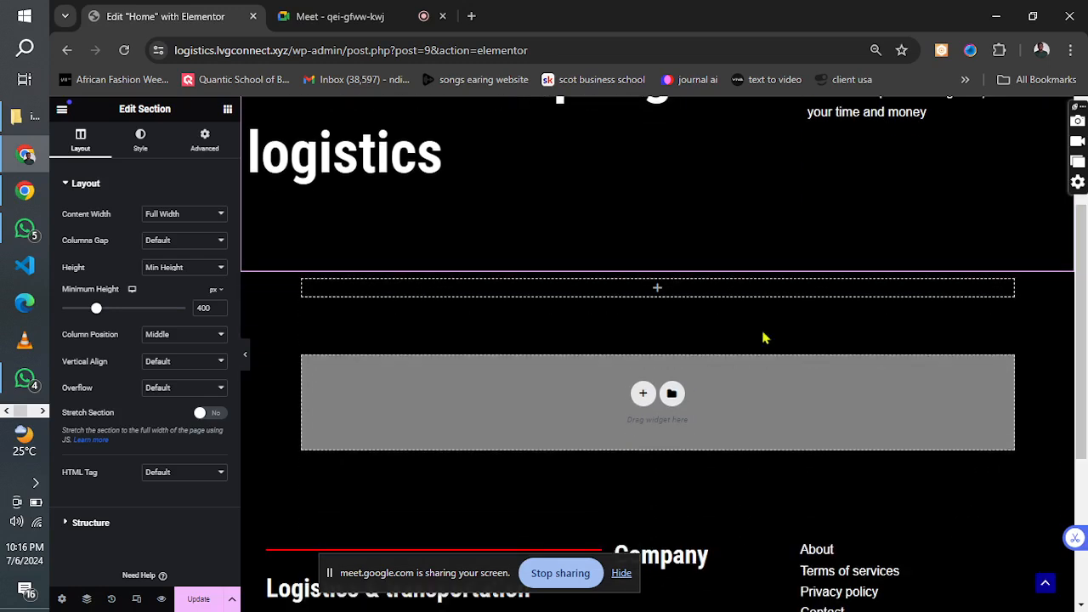
pyautogui.click(657, 287)
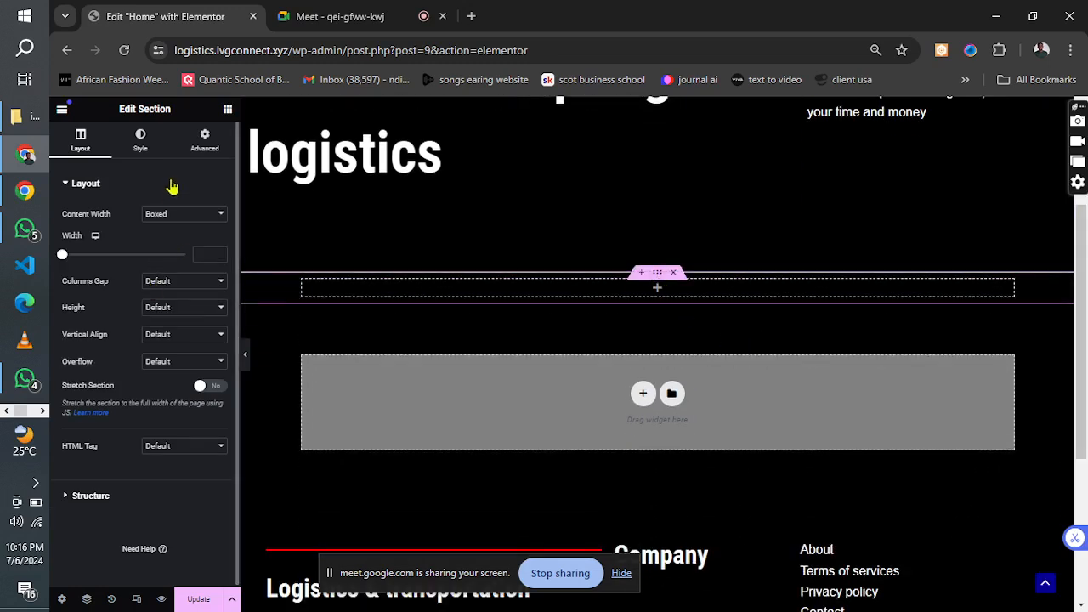
pyautogui.click(166, 218)
pyautogui.click(170, 239)
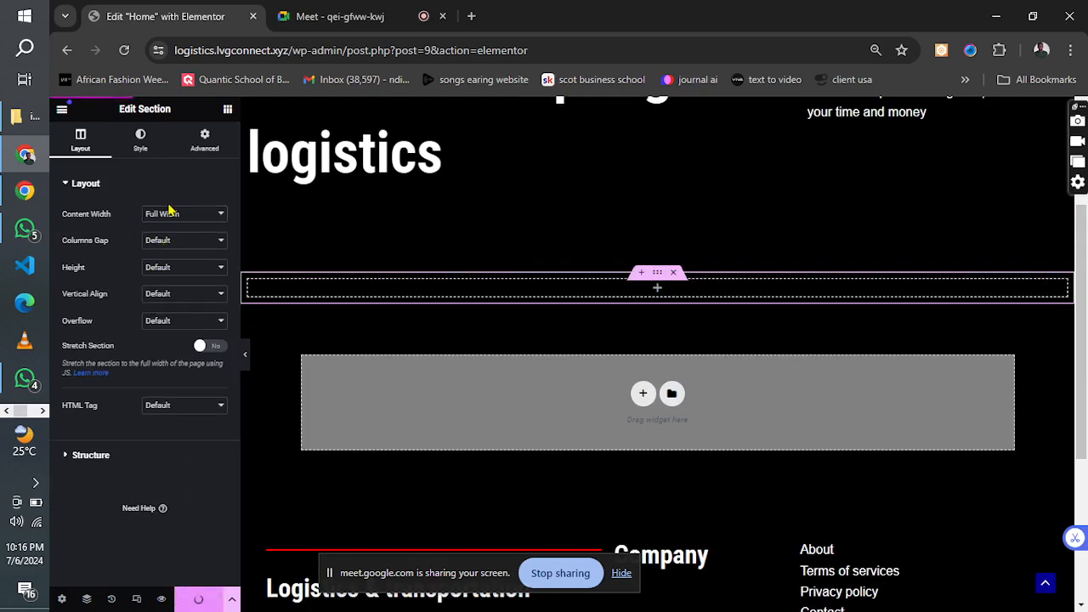
pyautogui.click(227, 110)
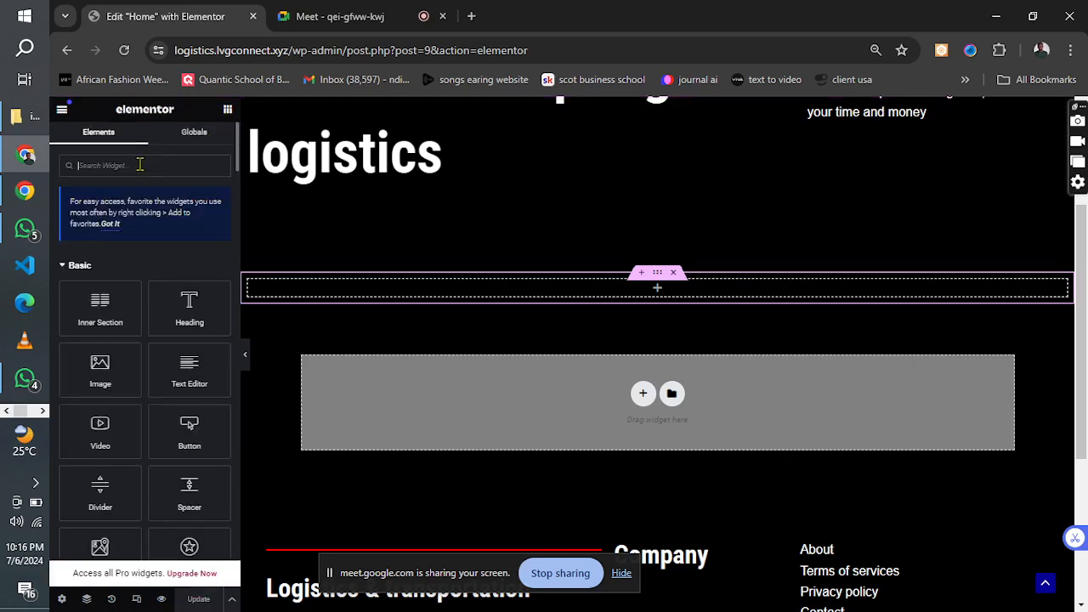
pyautogui.write('im')
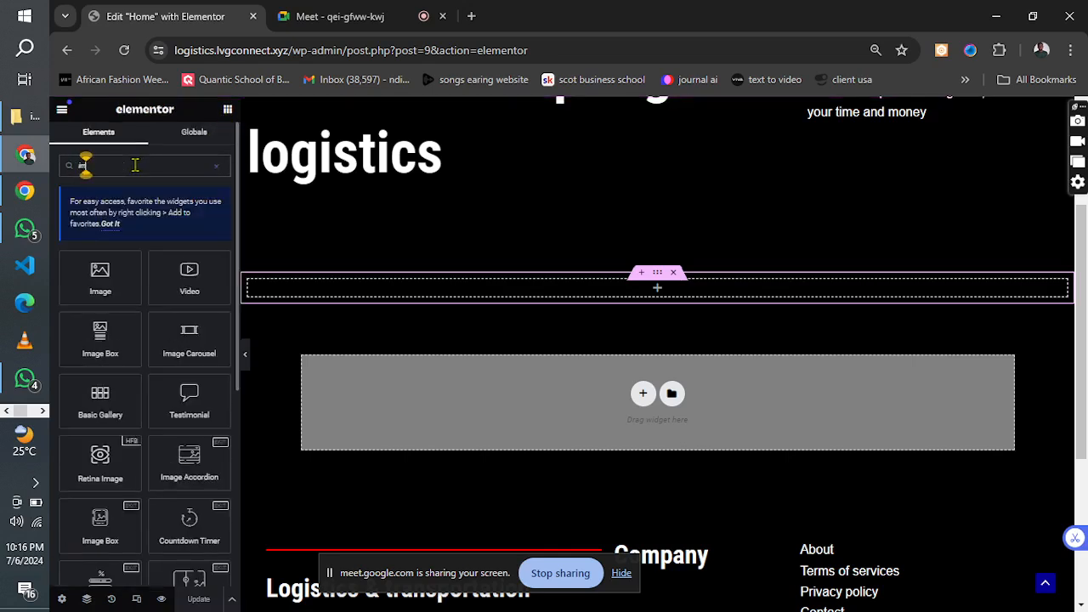
pyautogui.press('BackSpace')
pyautogui.press('BackSpace')
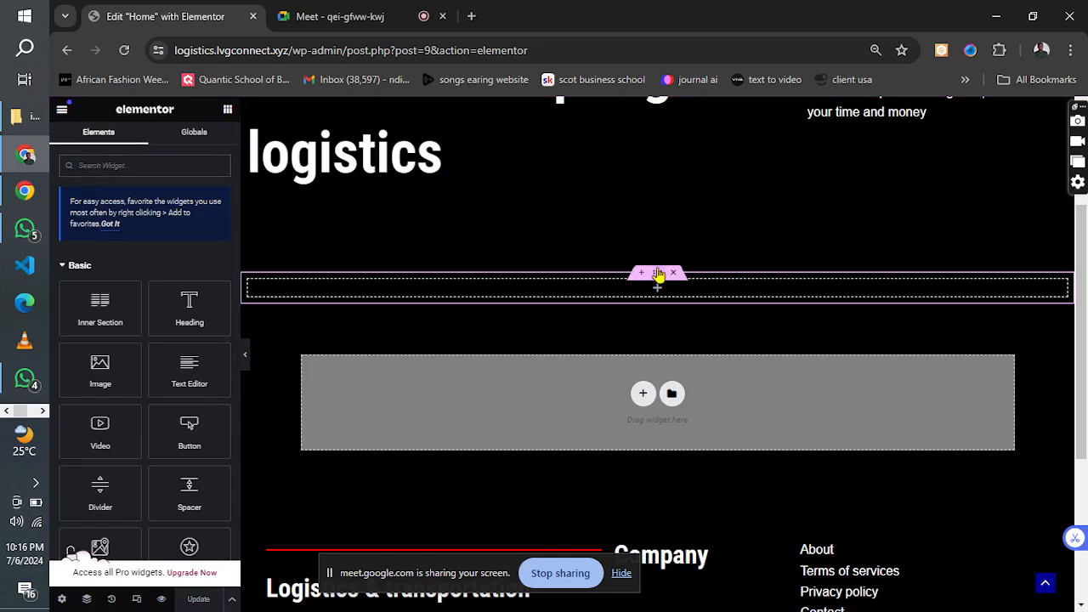
# Set the empty section's height to Min Height with a minimum height of 512 px.
pyautogui.click(658, 274)
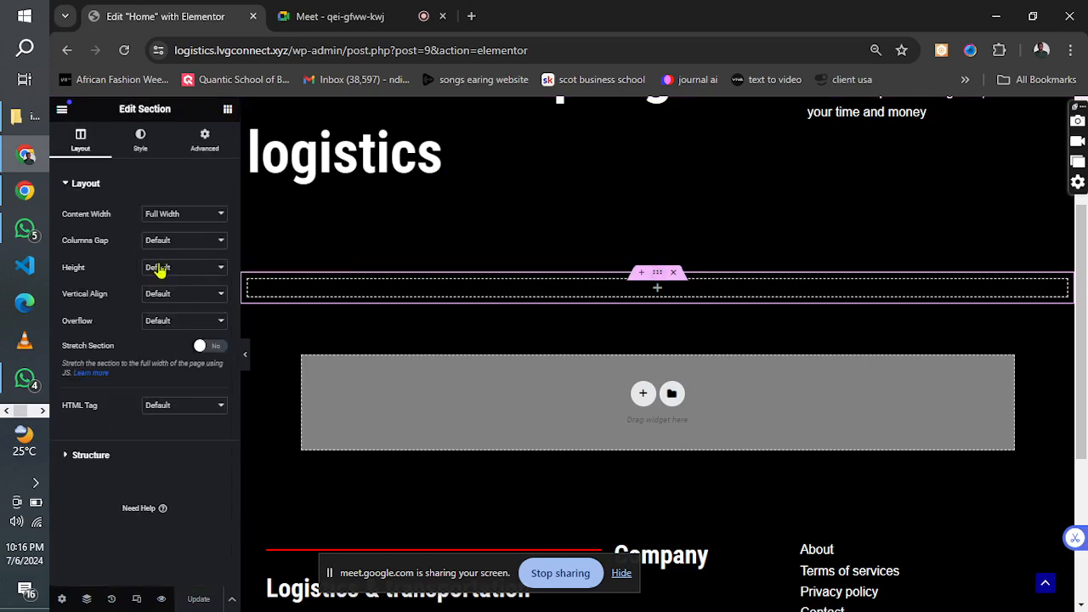
pyautogui.click(158, 268)
pyautogui.click(161, 305)
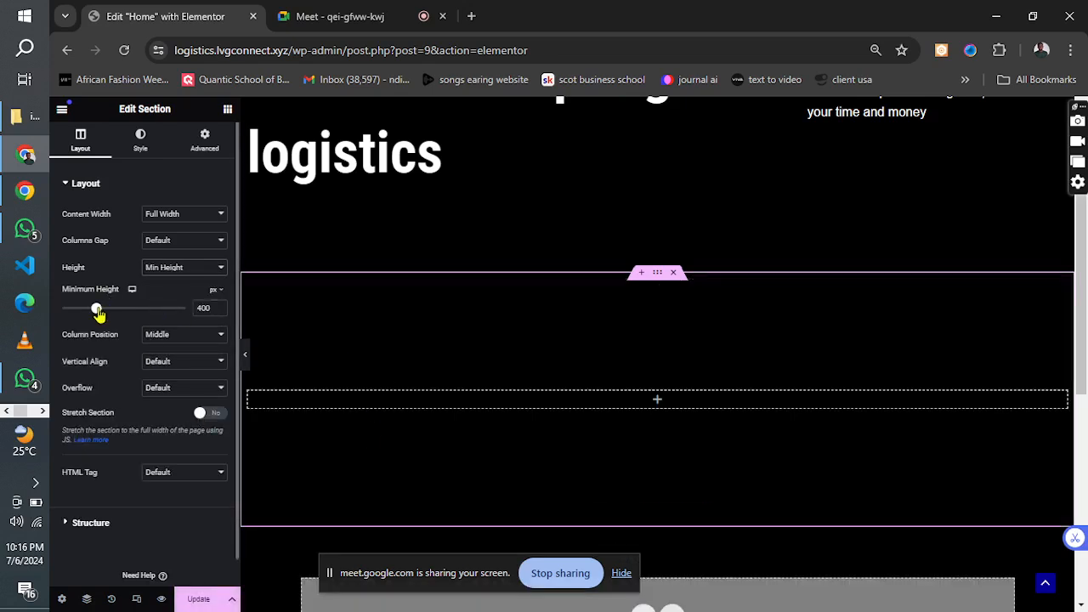
pyautogui.moveTo(97, 314); pyautogui.dragTo(106, 314)
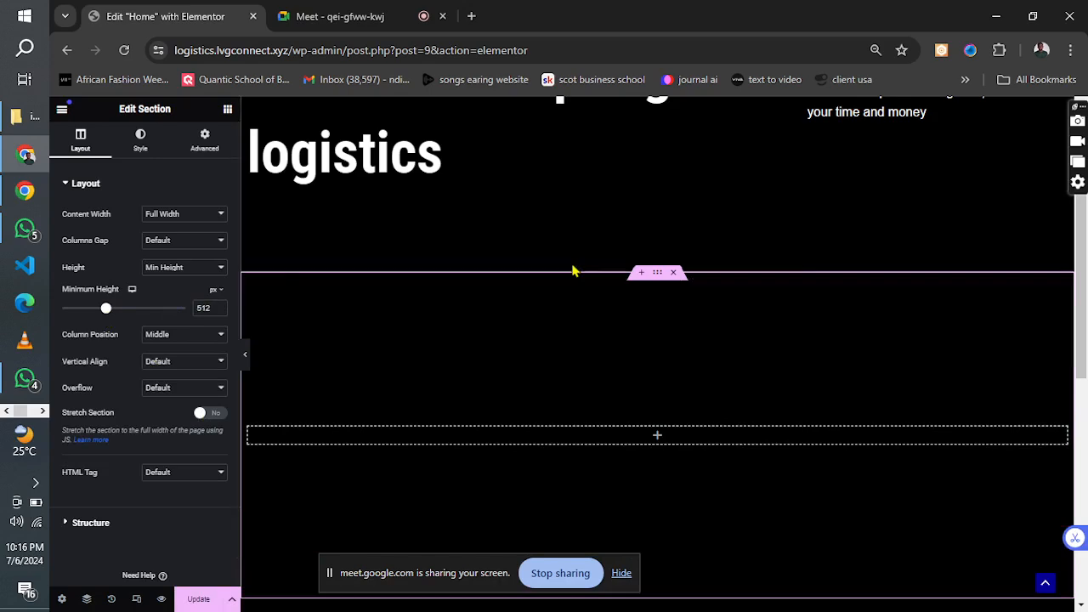
# Open the background style settings of the empty section below the hero.
pyautogui.scroll(-2, 1085, 241)
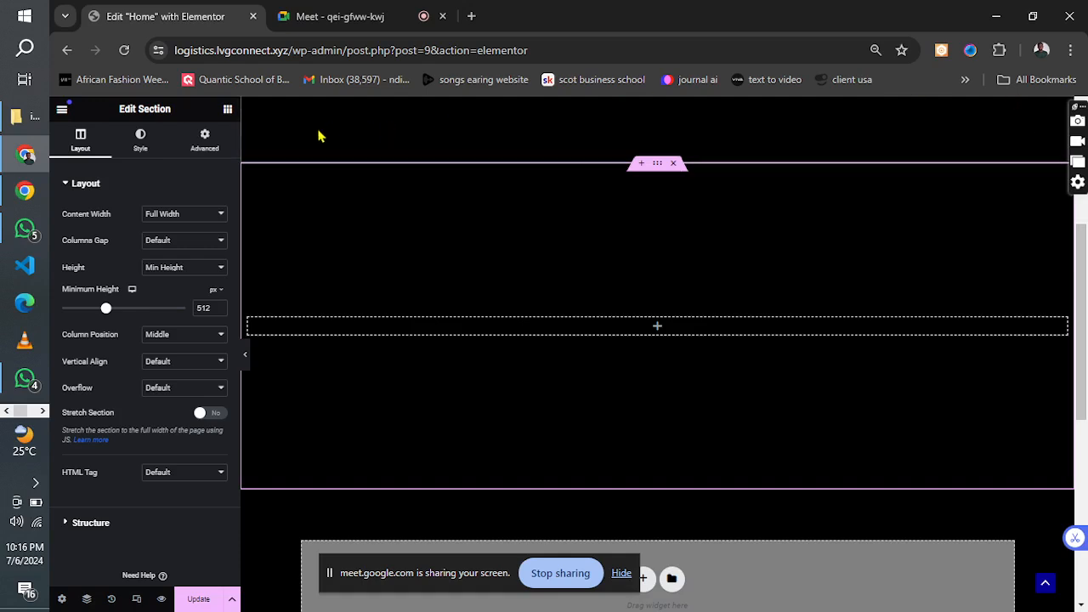
pyautogui.click(227, 112)
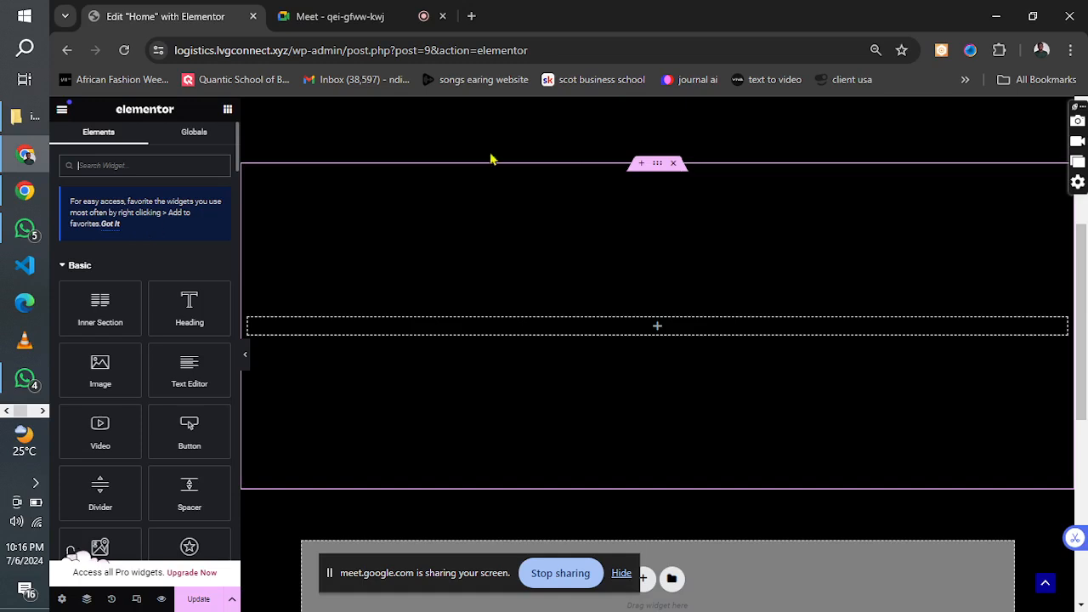
pyautogui.click(659, 166)
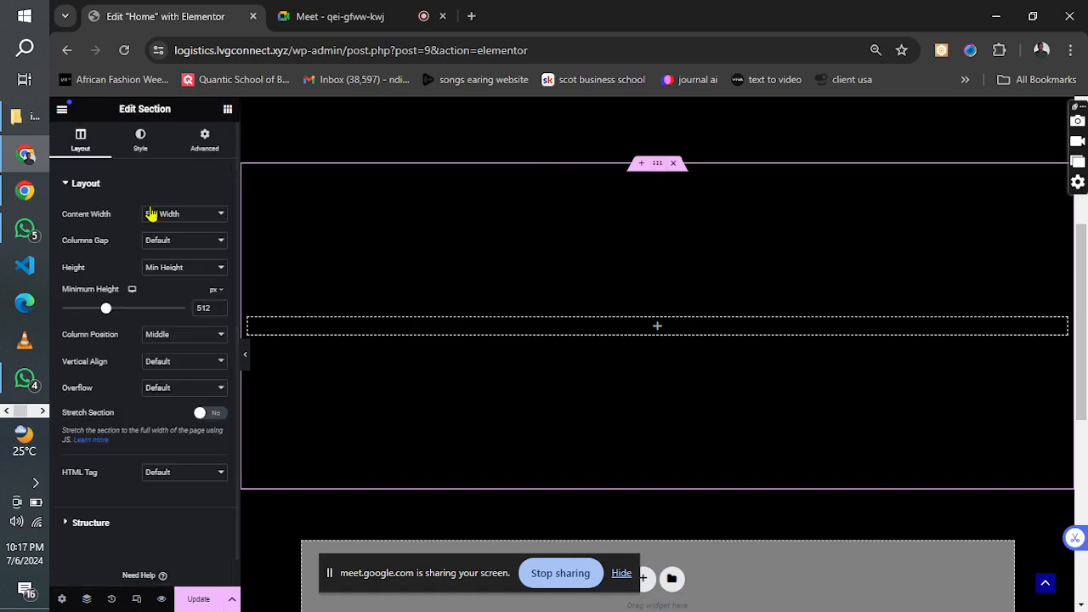
pyautogui.click(144, 158)
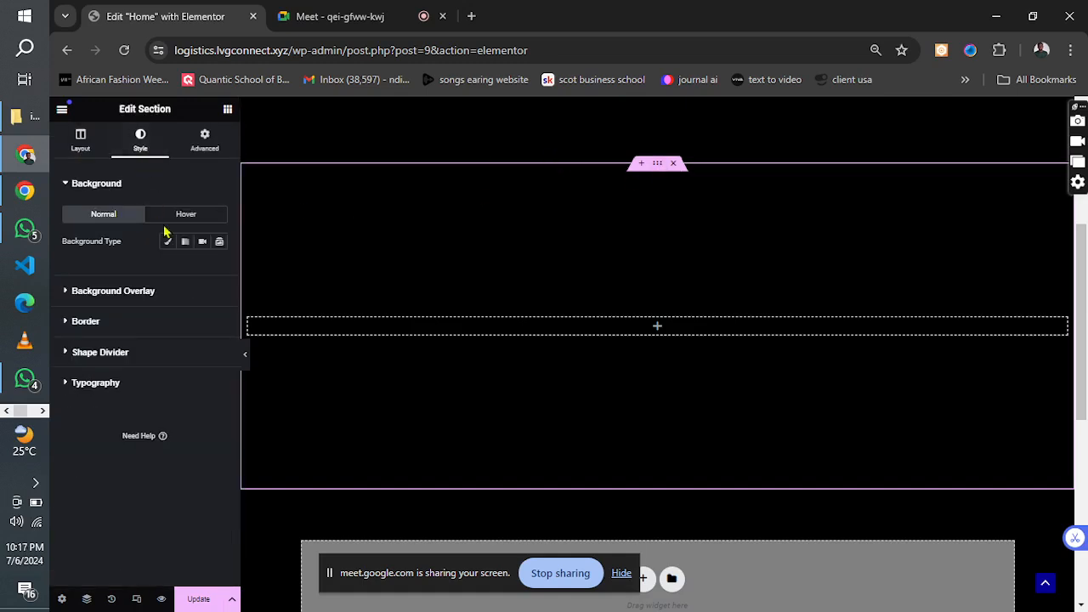
# Open pexels.com in a new browser tab.
pyautogui.click(471, 16)
pyautogui.click(432, 51)
pyautogui.write('pexels.com')
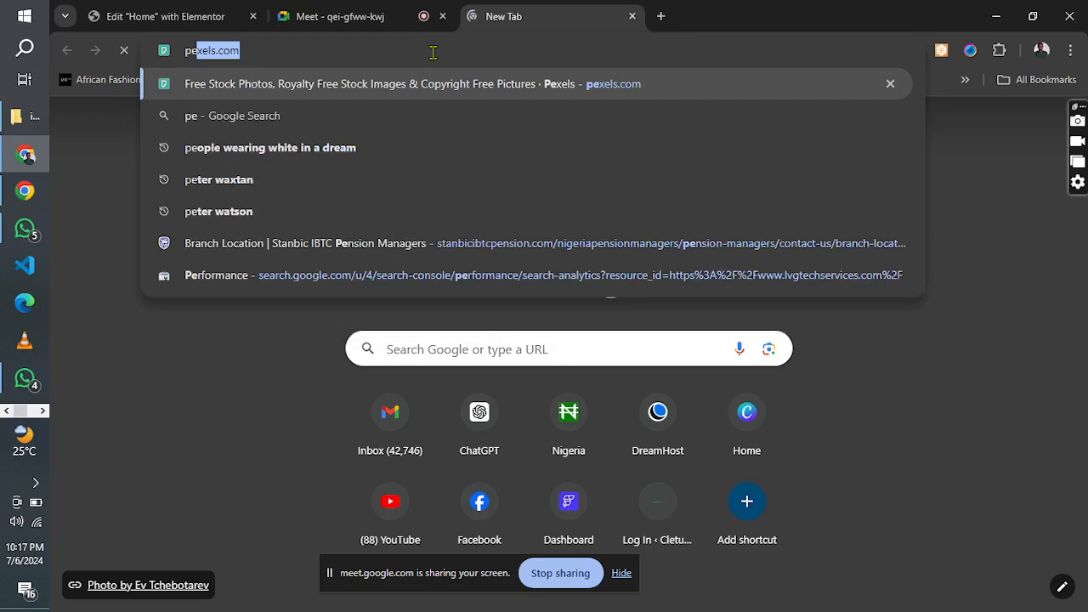
pyautogui.press('Return')
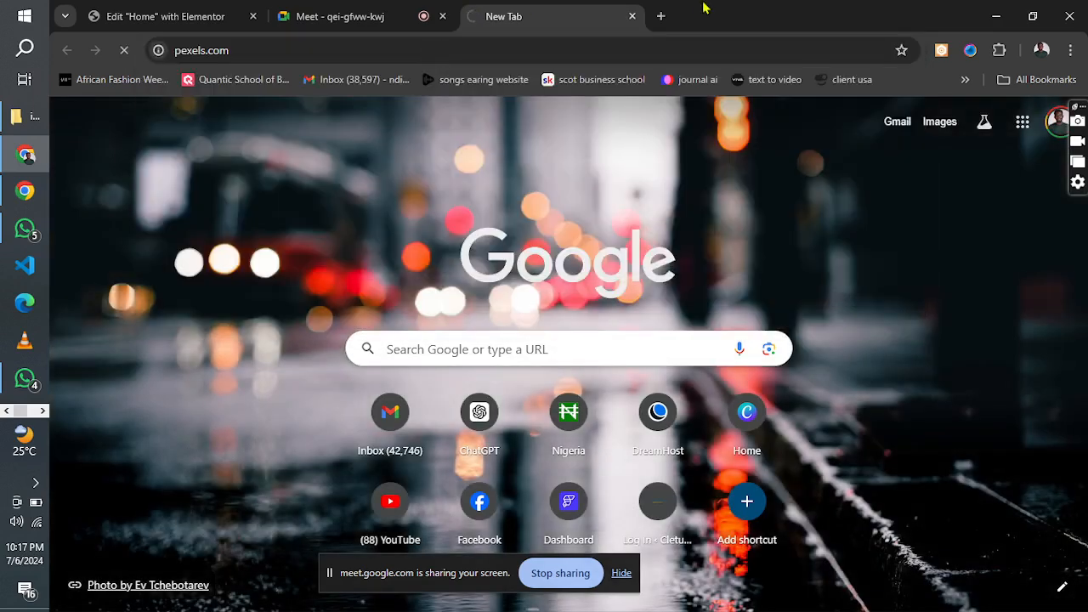
# Open the suggested Freepik photo page in another new browser tab.
pyautogui.click(661, 16)
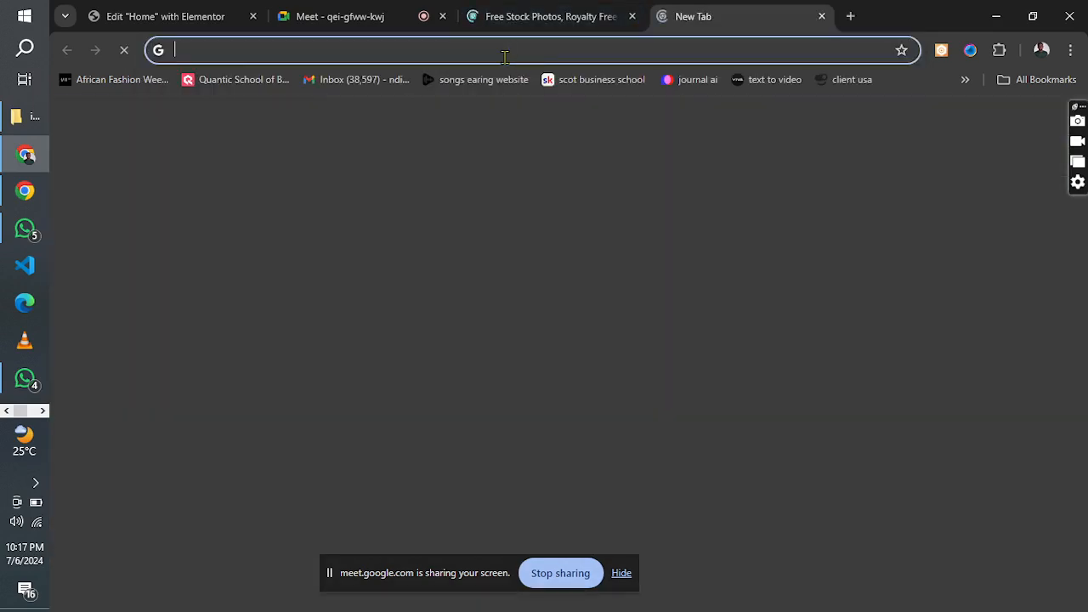
pyautogui.write('fre')
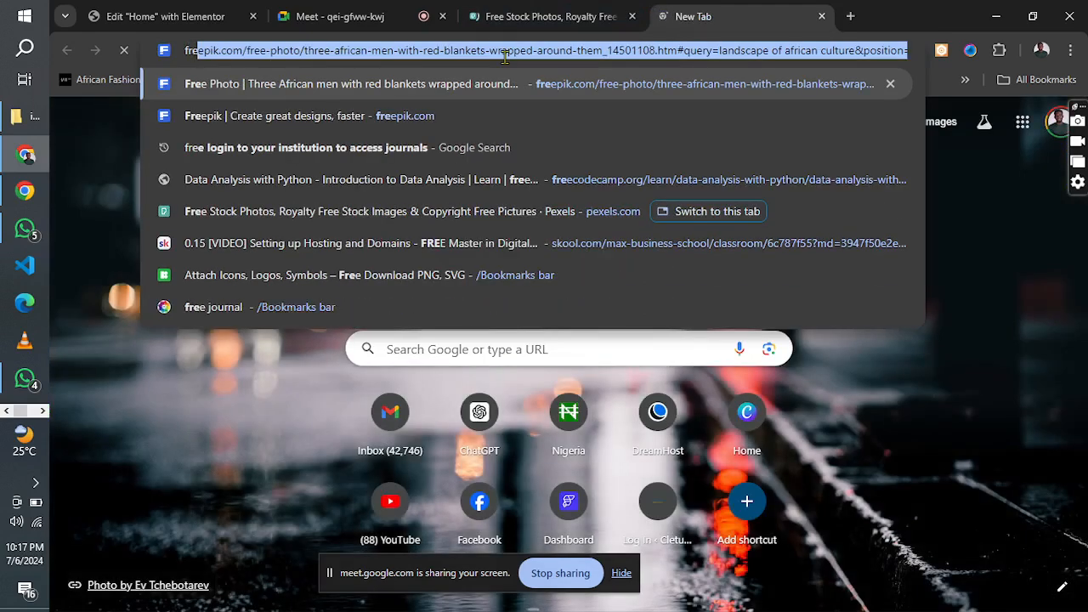
pyautogui.press('End')
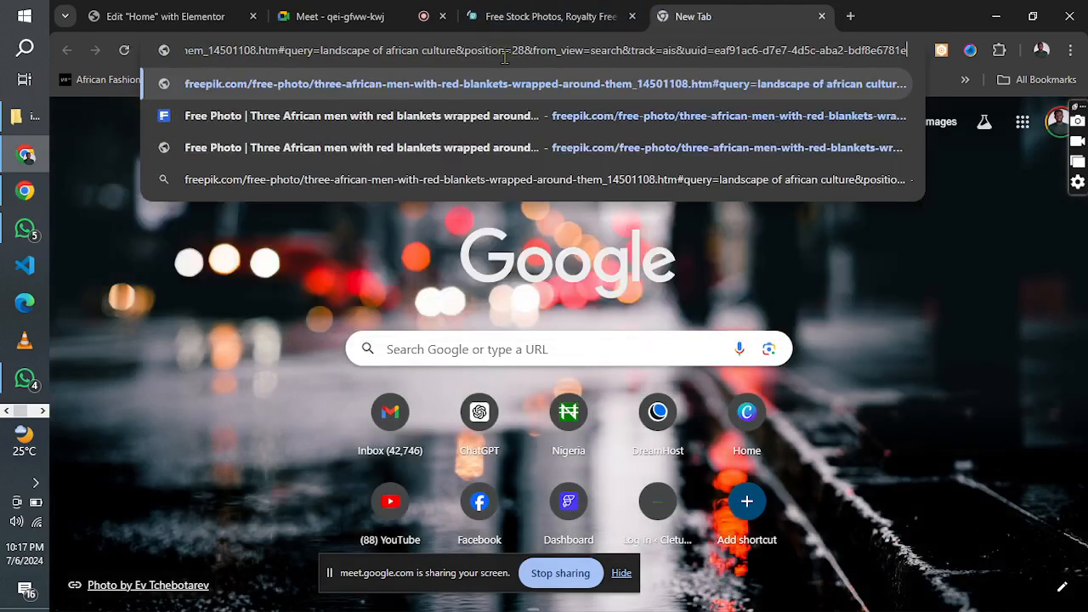
pyautogui.press('Return')
# Switch back to Pexels and search its photos for "logistics container".
pyautogui.click(557, 13)
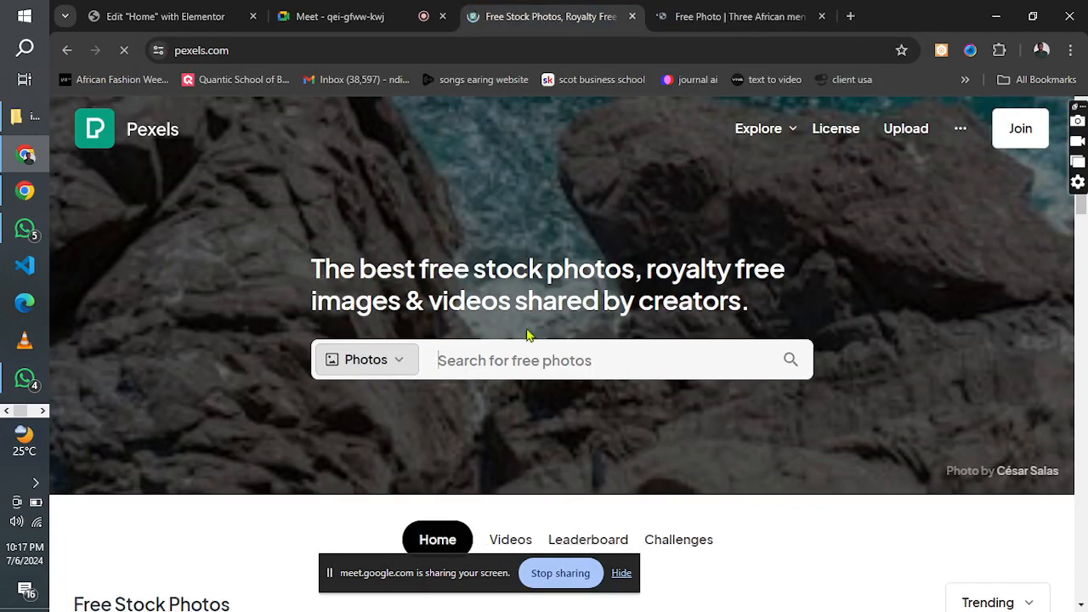
pyautogui.click(486, 364)
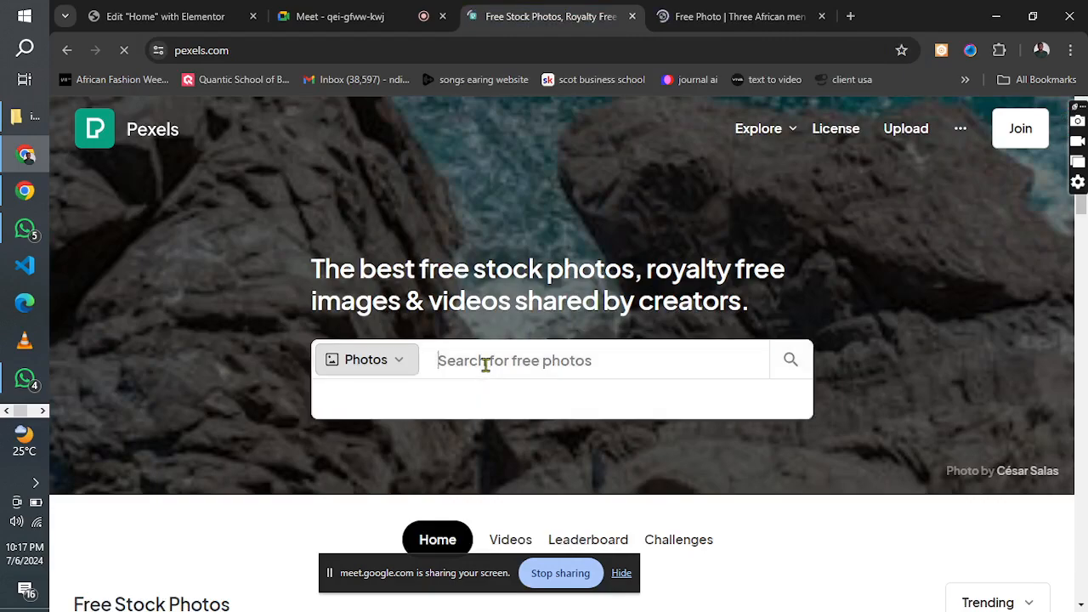
pyautogui.write('losti')
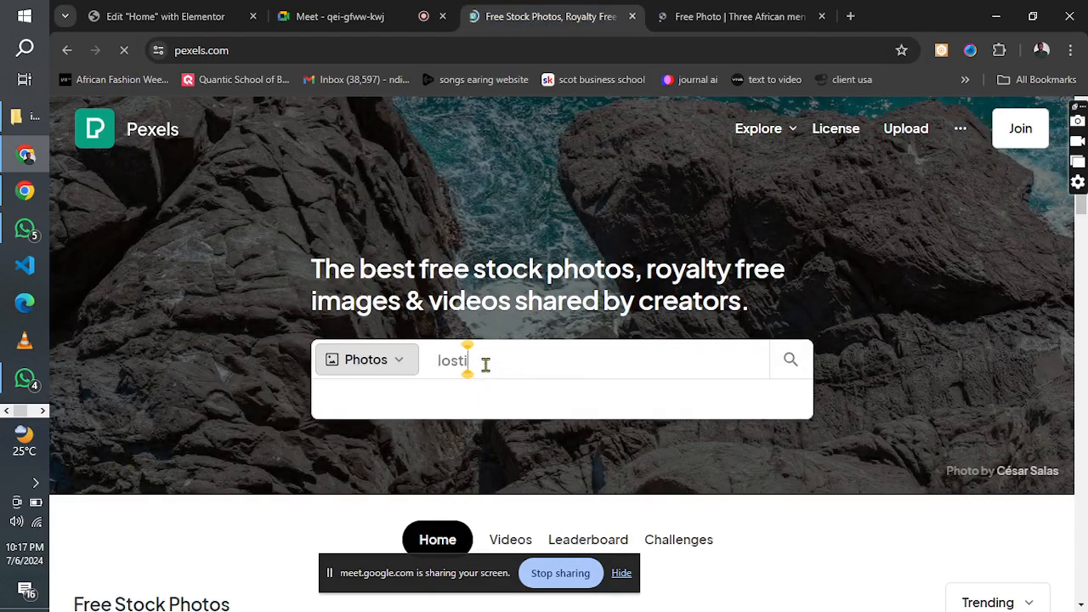
pyautogui.press('BackSpace')
pyautogui.press('BackSpace')
pyautogui.press('BackSpace')
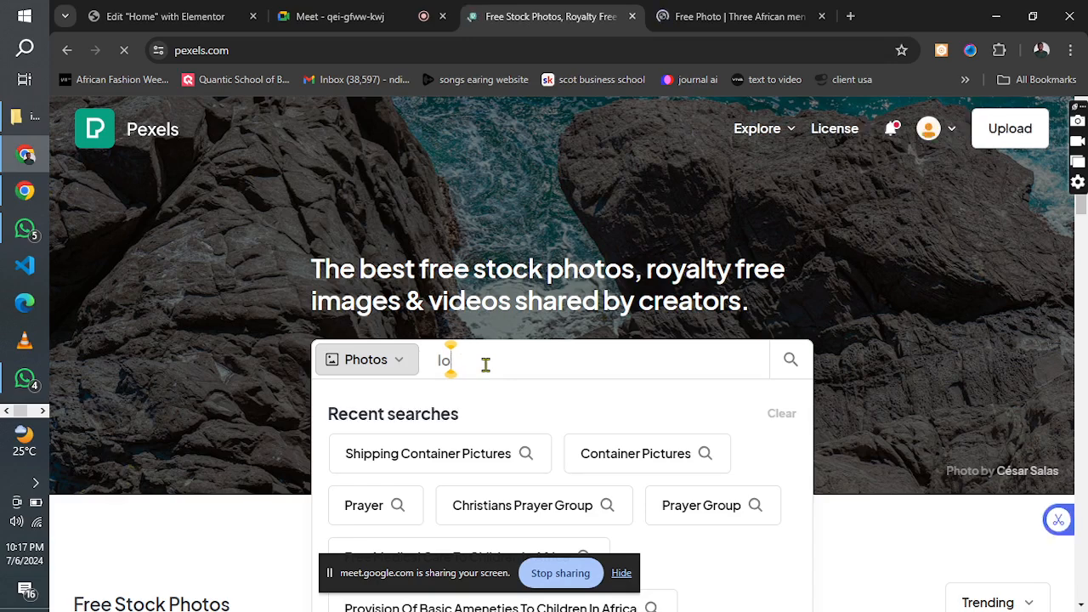
pyautogui.write('gistic')
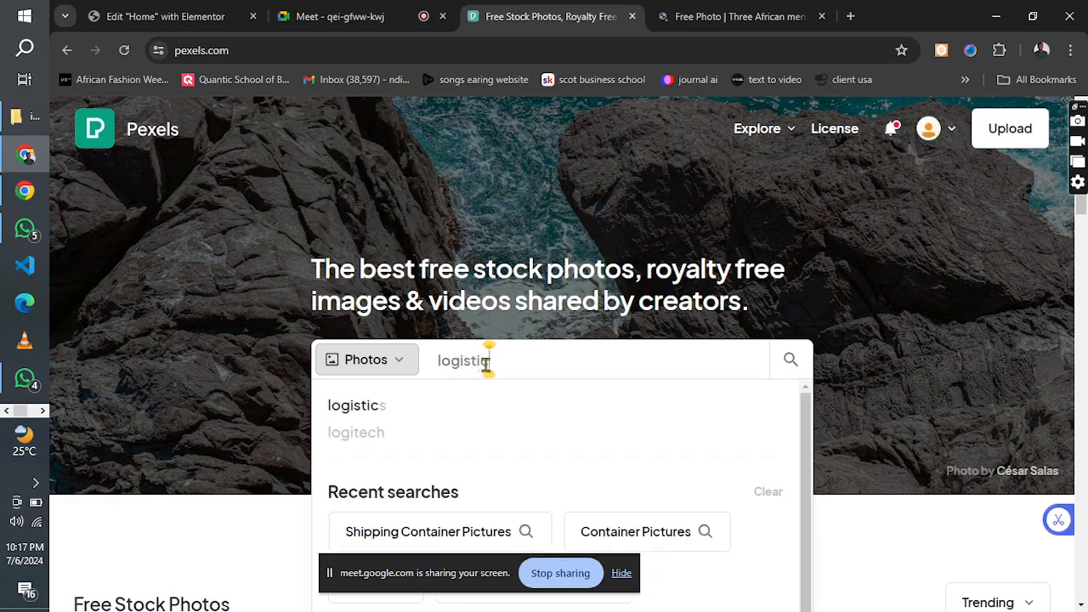
pyautogui.write('s container')
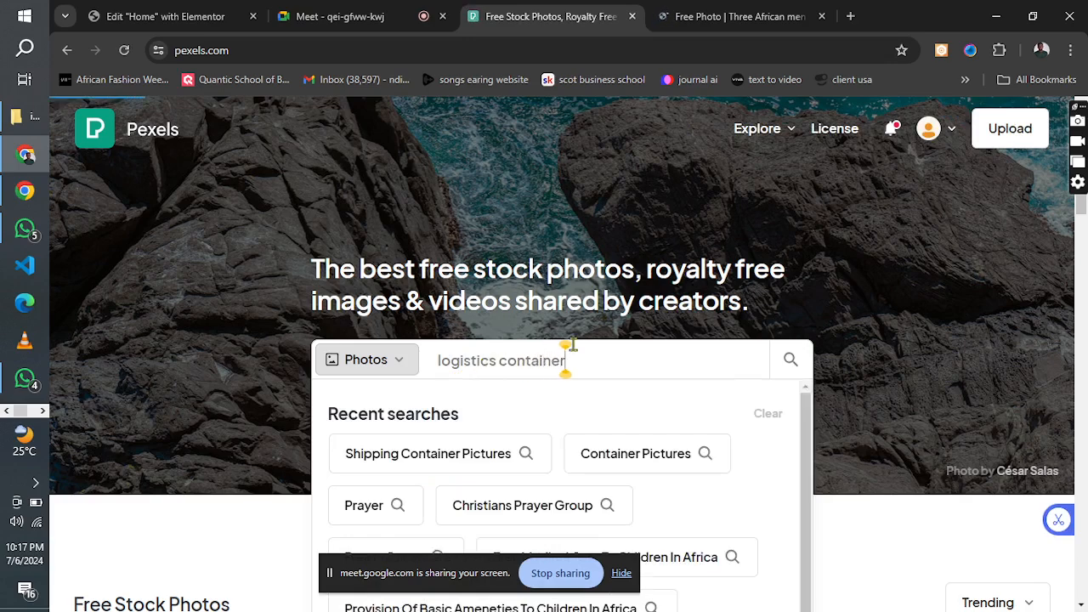
pyautogui.press('Return')
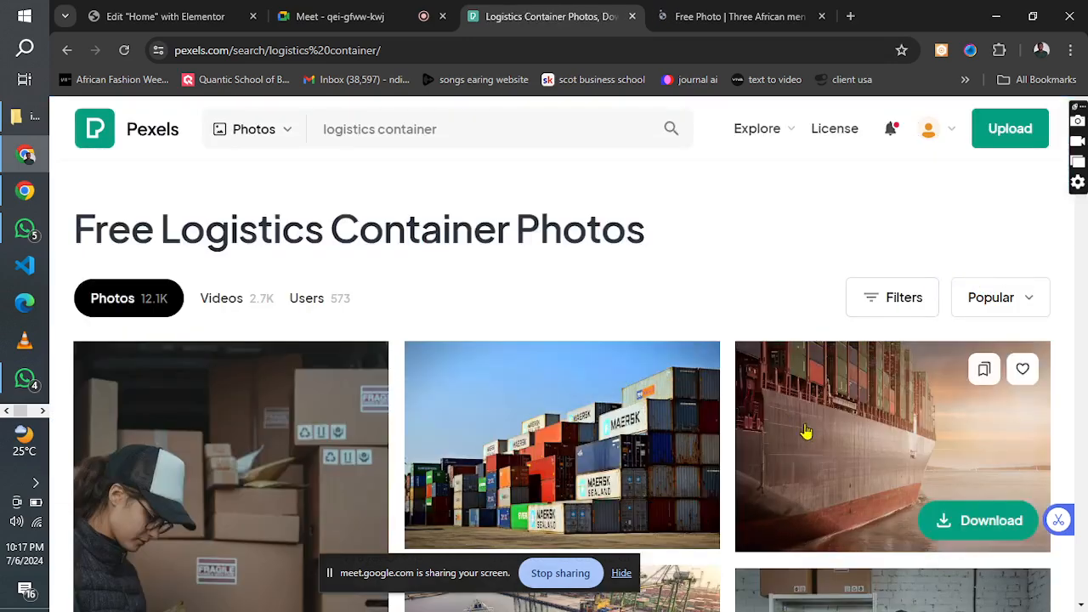
# Browse the container photo results and compare them with the hero image in the logistics design reference.
pyautogui.scroll(-5, 1067, 265)
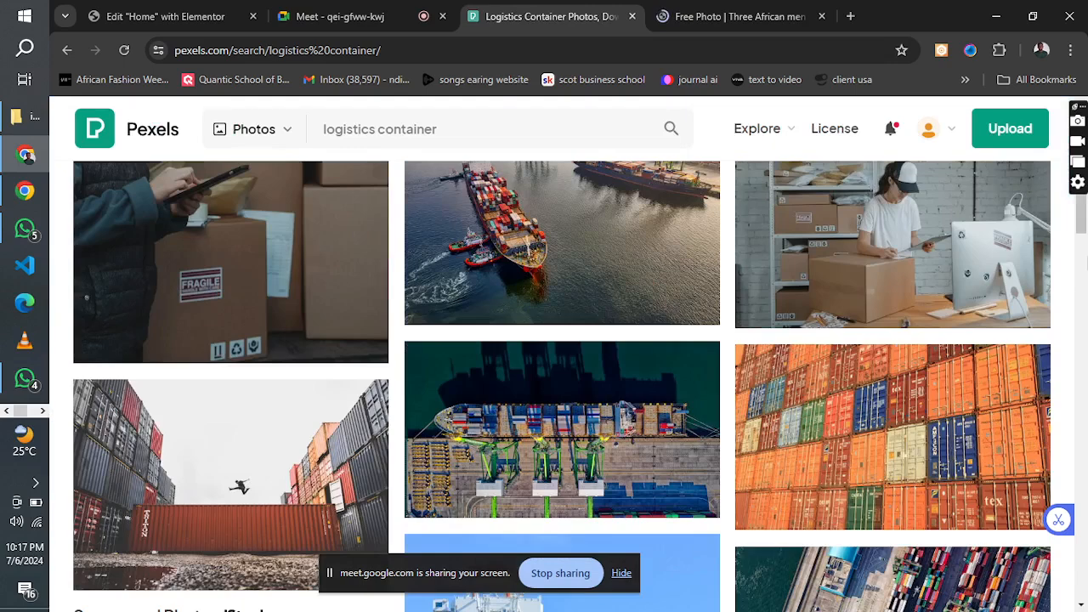
pyautogui.scroll(2, 1081, 212)
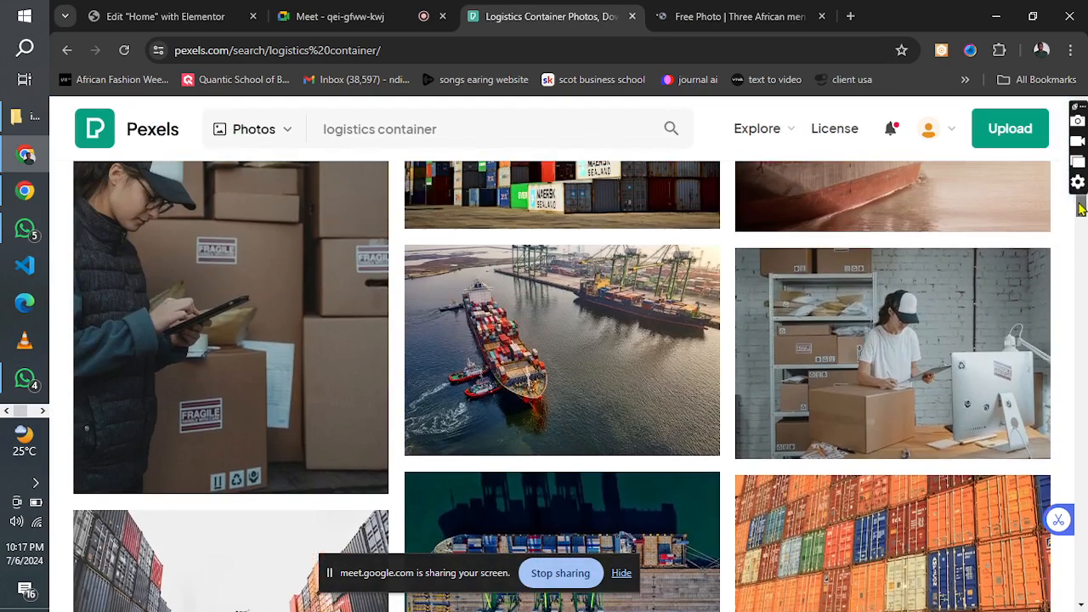
pyautogui.scroll(1, 1081, 208)
pyautogui.scroll(-5, 1082, 208)
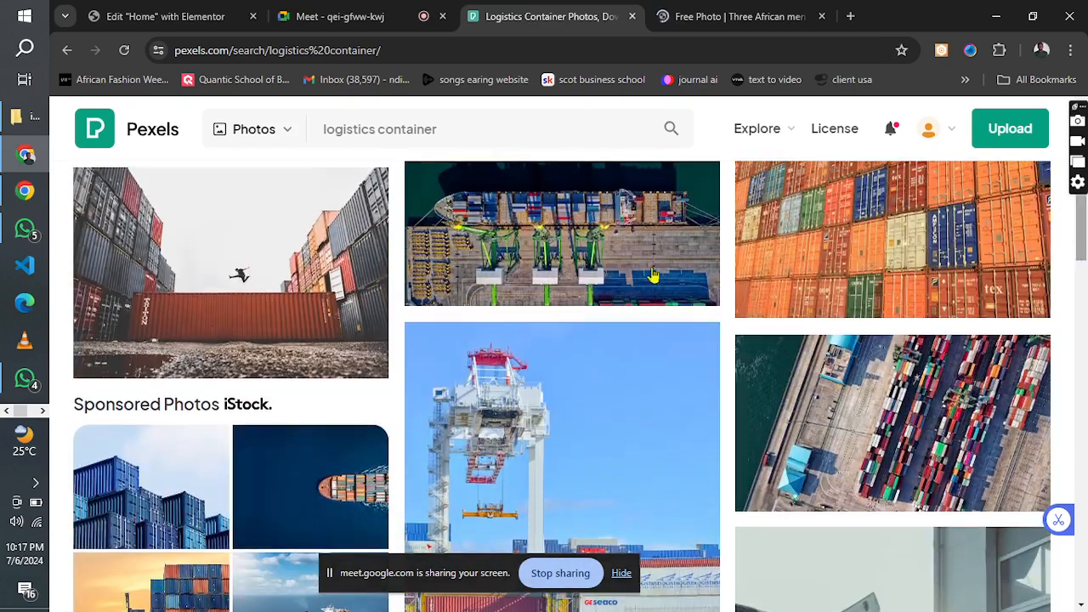
pyautogui.click(39, 412)
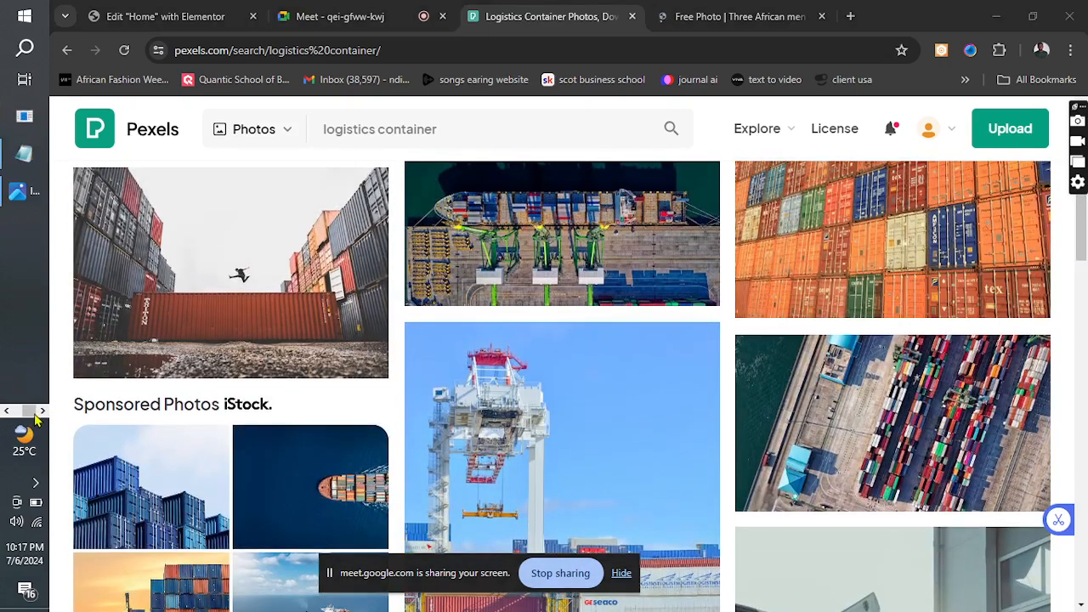
pyautogui.click(24, 190)
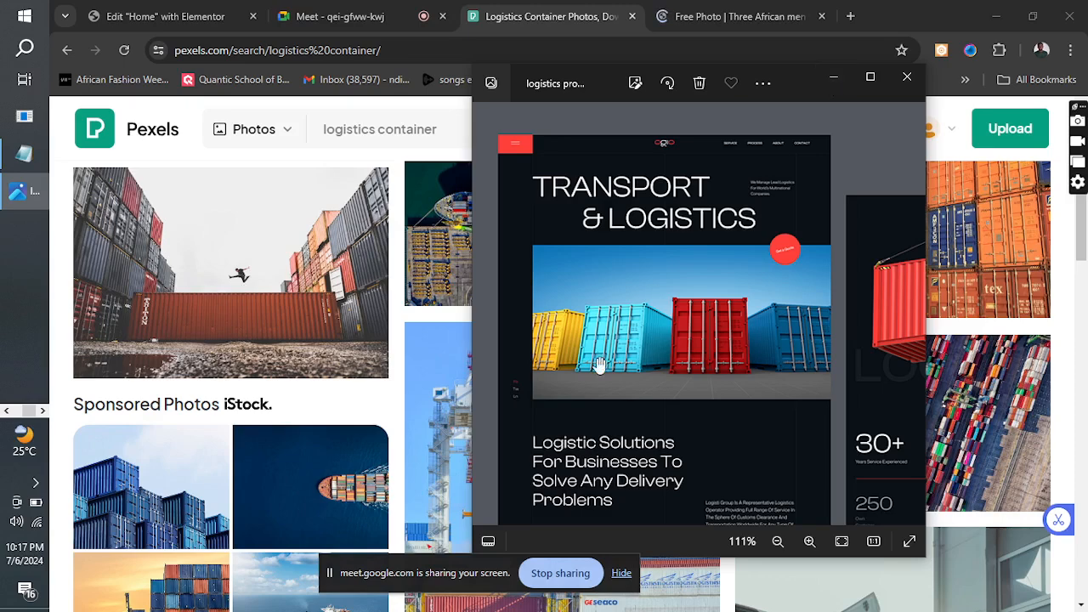
pyautogui.click(833, 77)
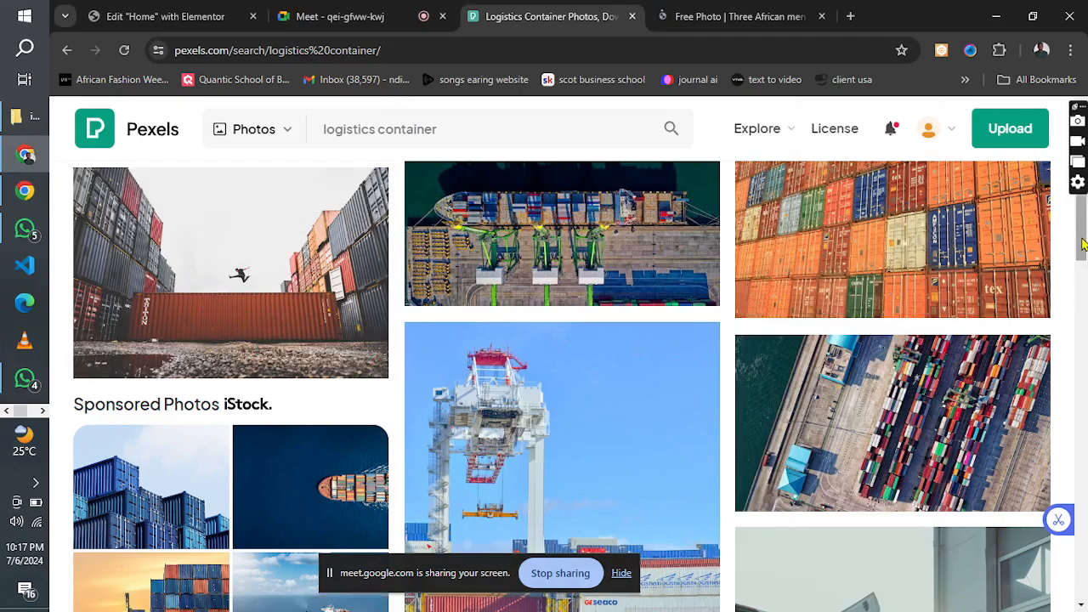
# Download the aerial photo of the docked cargo ship with green cranes and dismiss the thank-you dialog.
pyautogui.scroll(-10, 1082, 244)
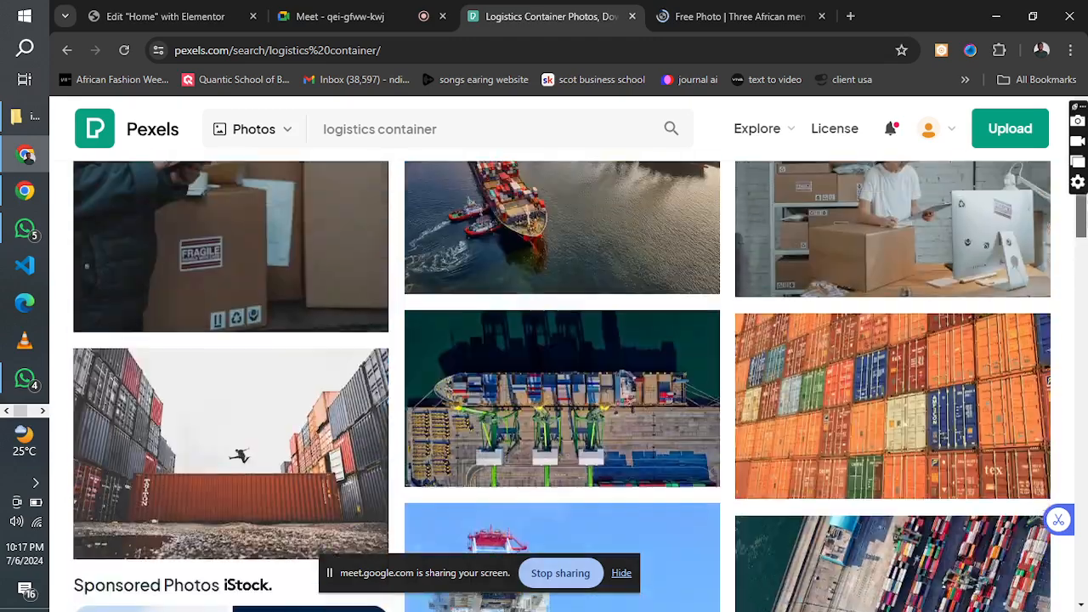
pyautogui.scroll(-4, 1082, 196)
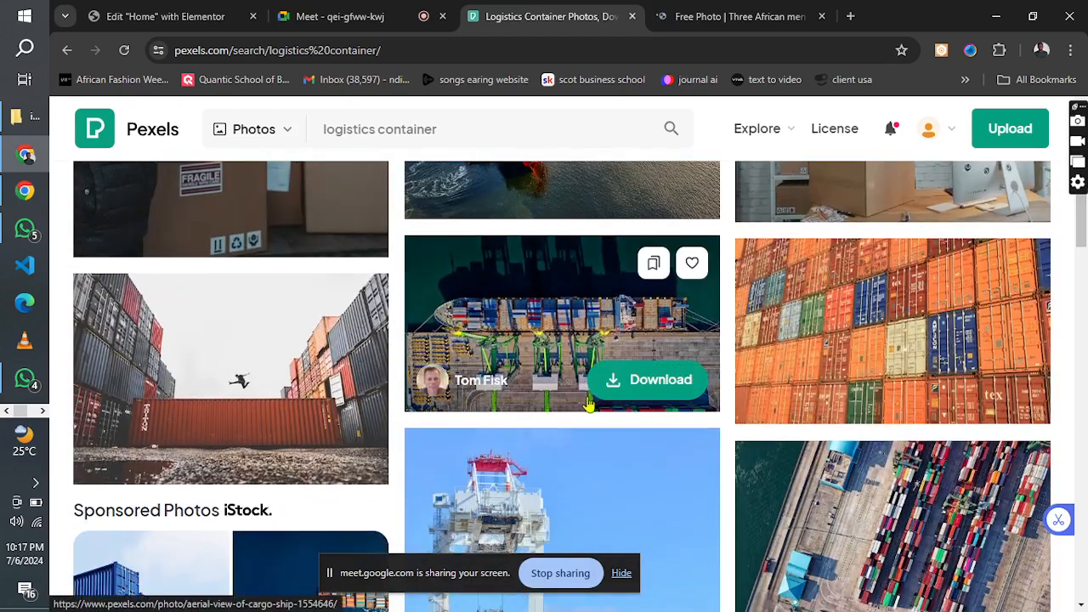
pyautogui.click(612, 389)
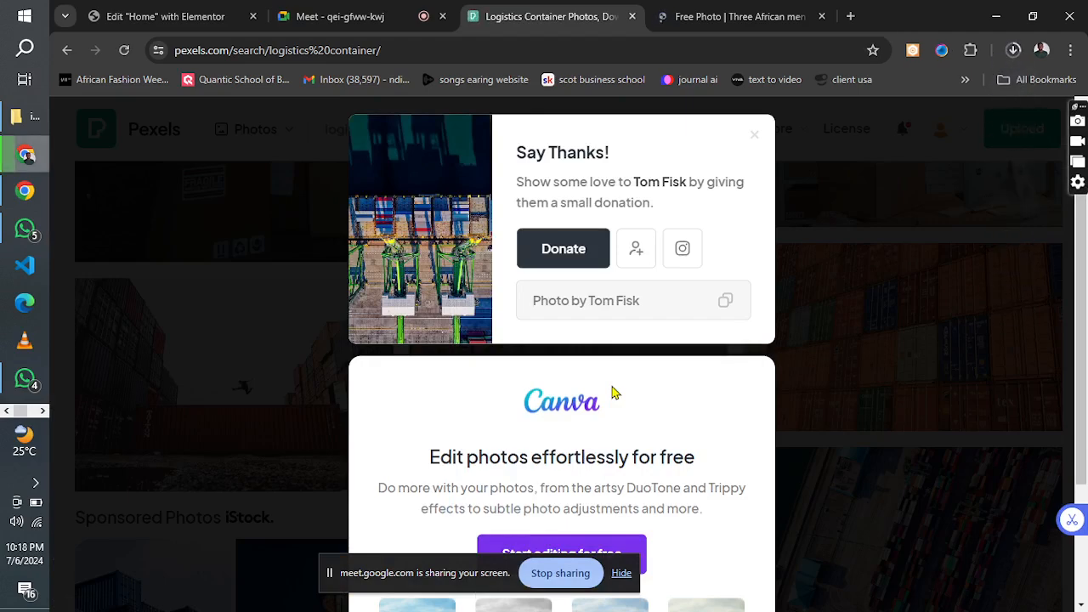
pyautogui.click(753, 140)
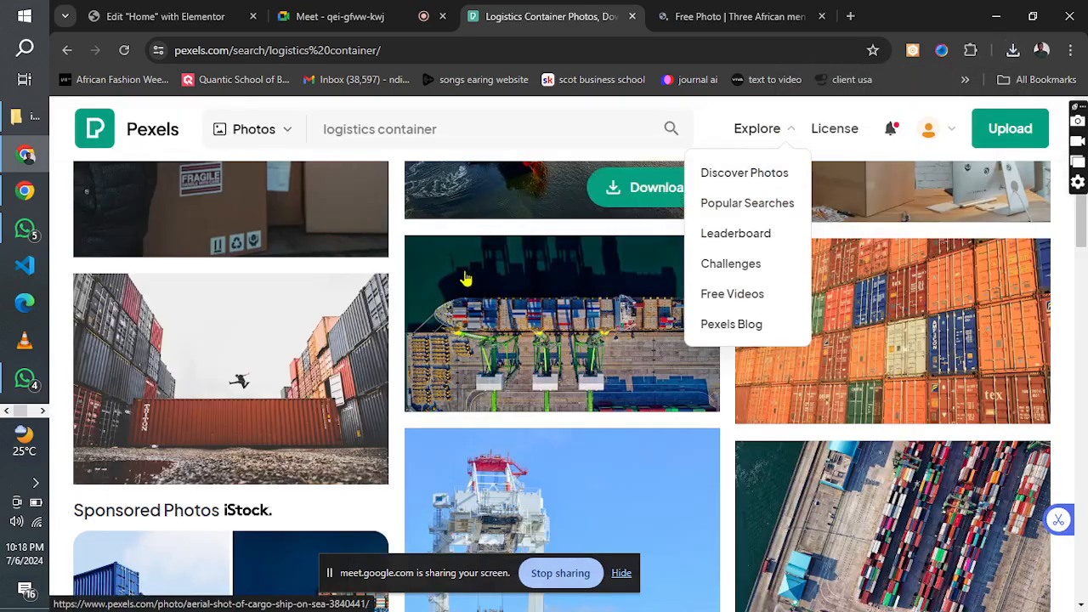
pyautogui.moveTo(238, 144)
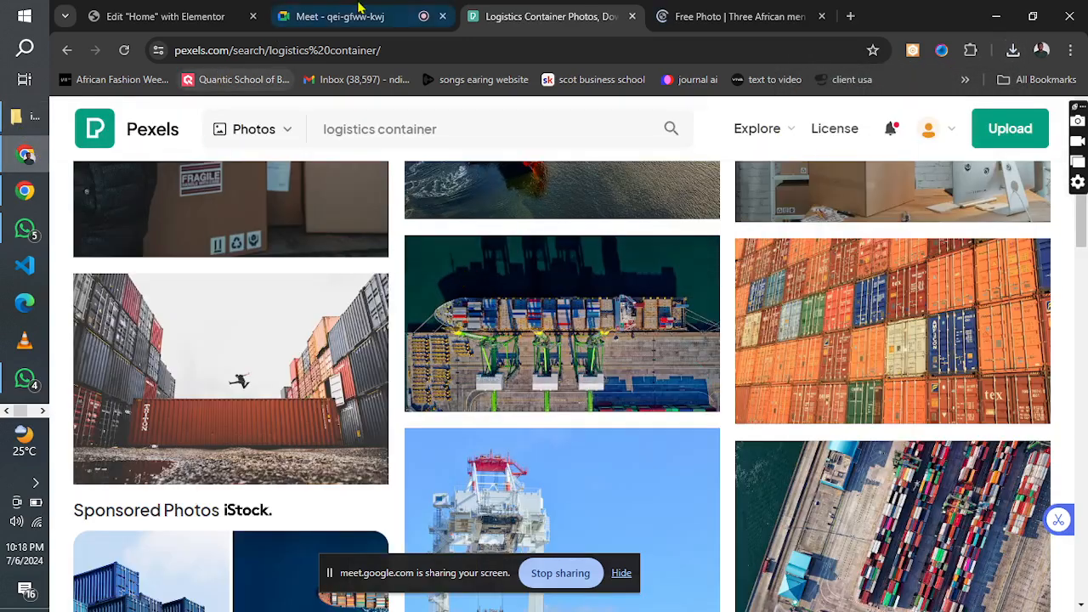
# Return to the Elementor editor and set the empty section's background type to Classic.
pyautogui.click(143, 12)
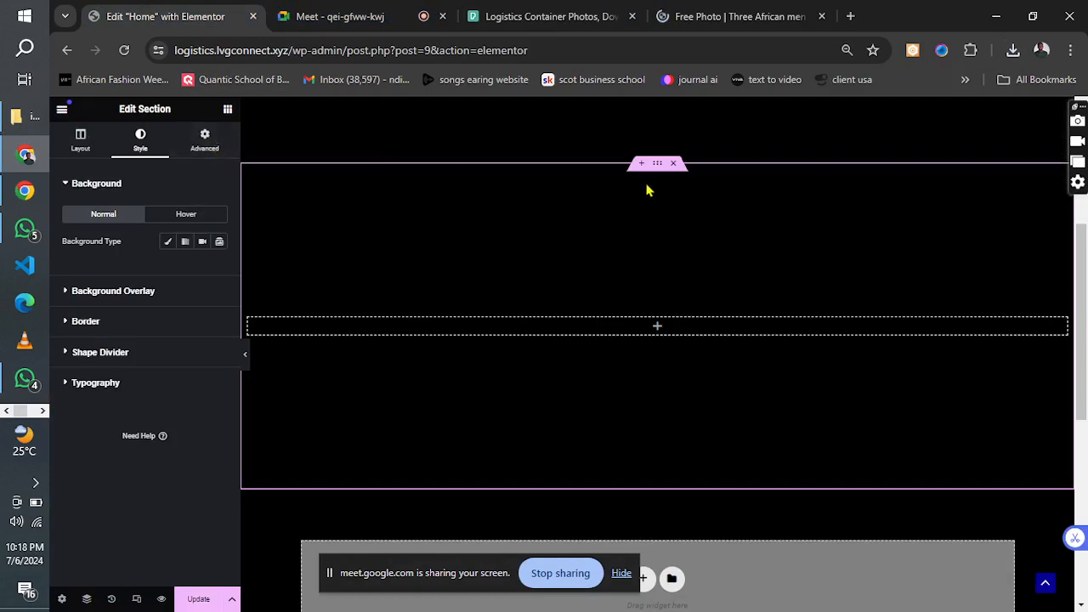
pyautogui.click(80, 138)
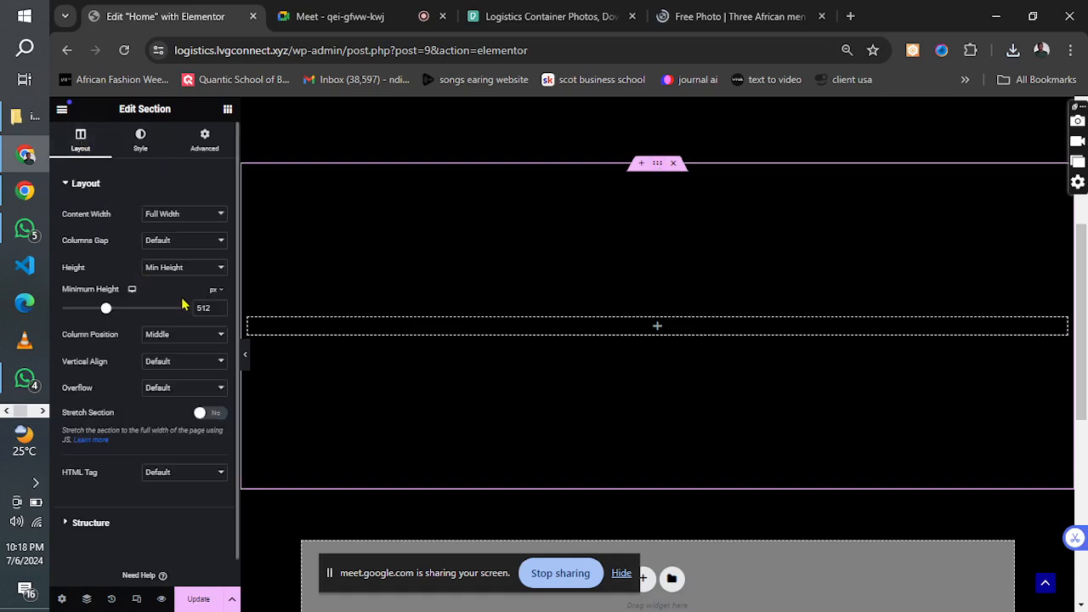
pyautogui.click(140, 139)
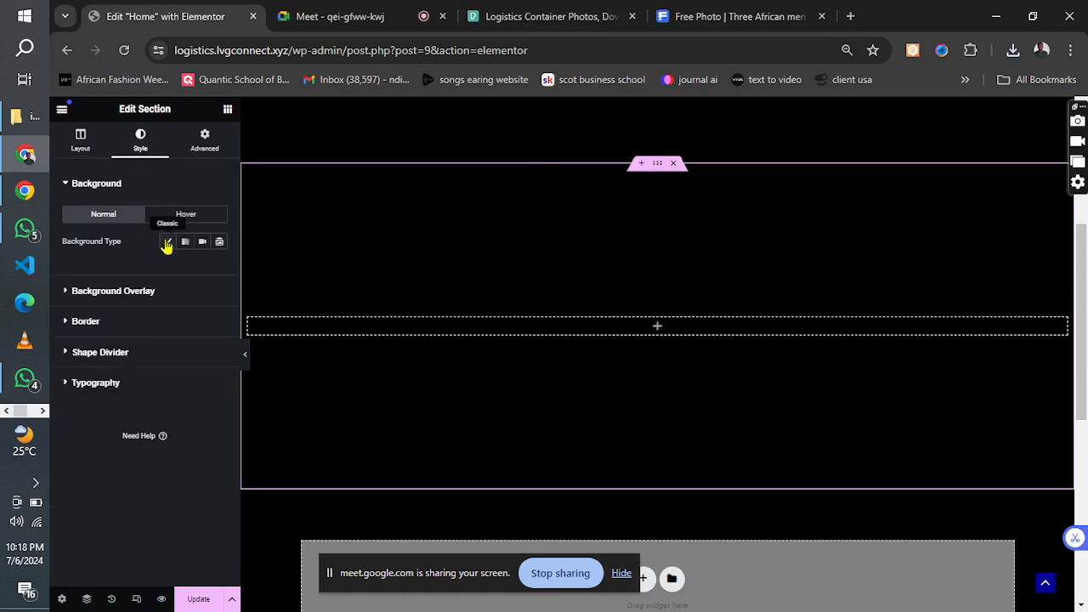
pyautogui.click(168, 243)
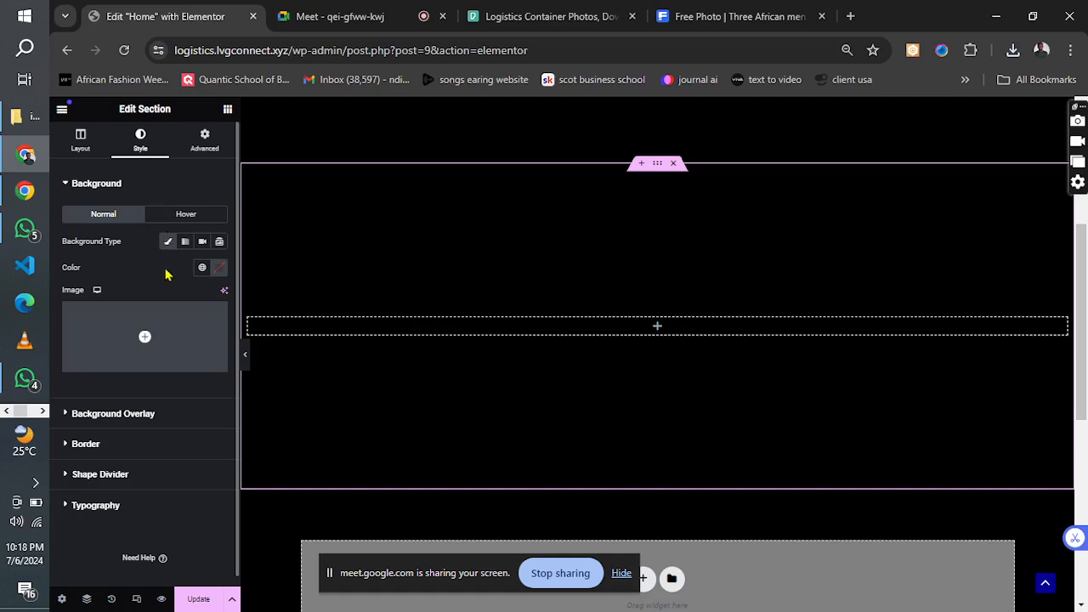
# Upload the newly downloaded cargo ship photo from Downloads to the media library for the section's background image.
pyautogui.click(119, 363)
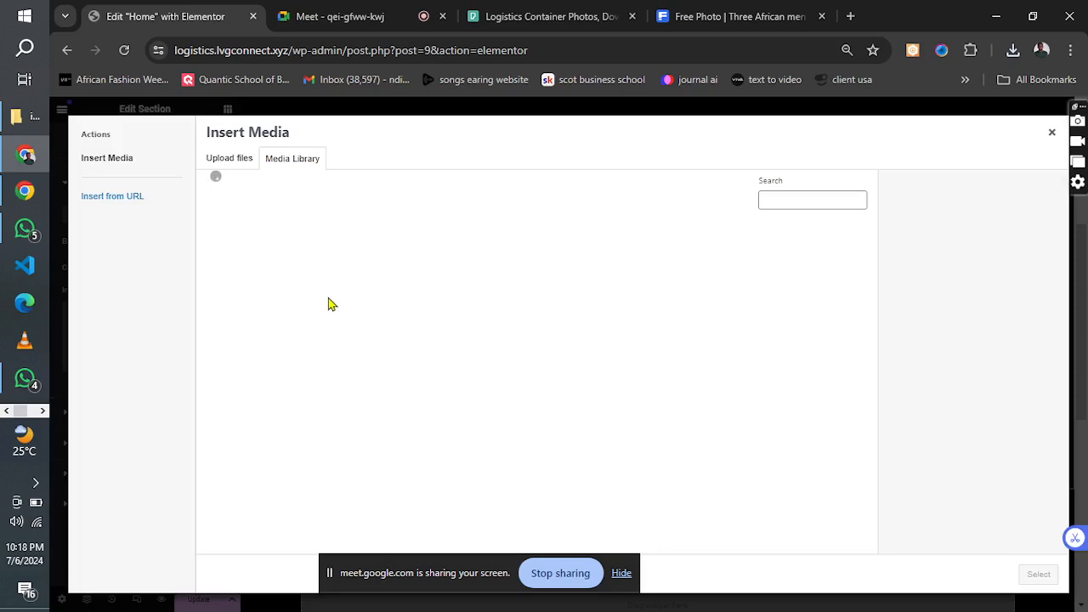
pyautogui.click(227, 162)
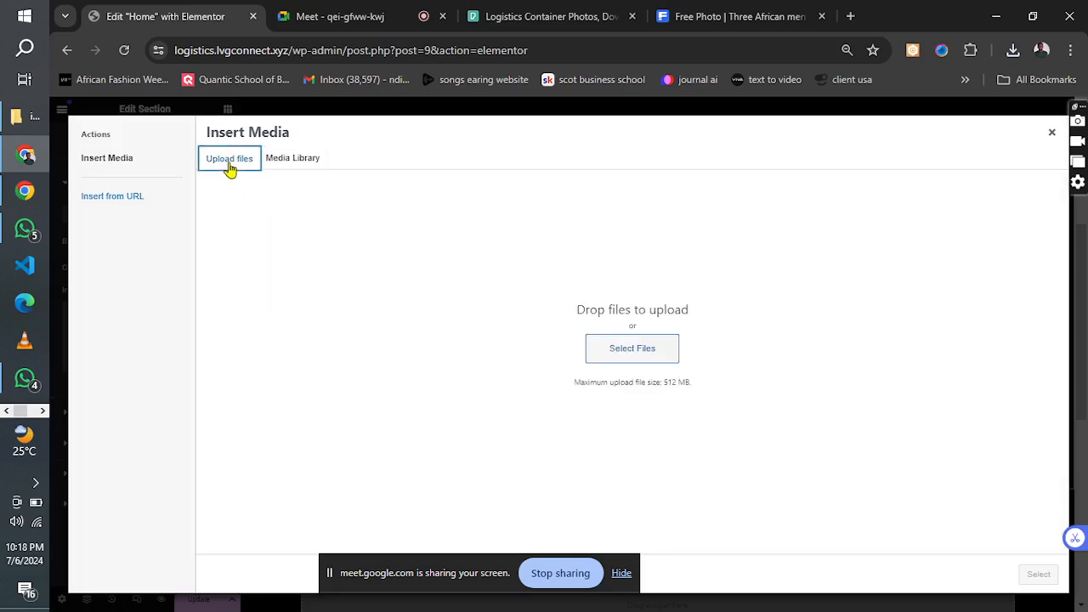
pyautogui.click(626, 353)
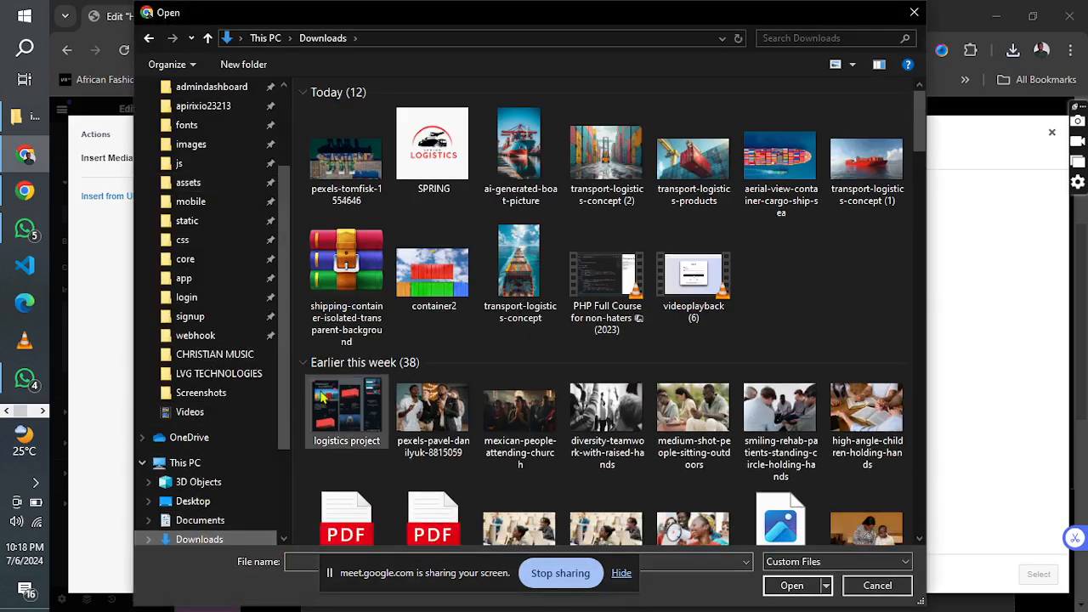
pyautogui.click(342, 187)
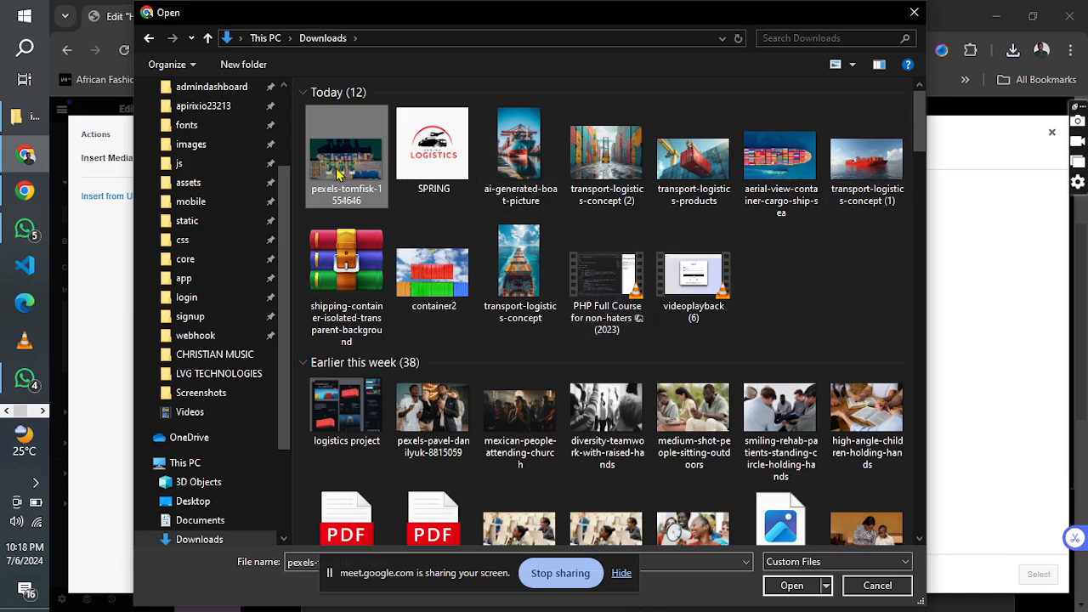
pyautogui.click(787, 591)
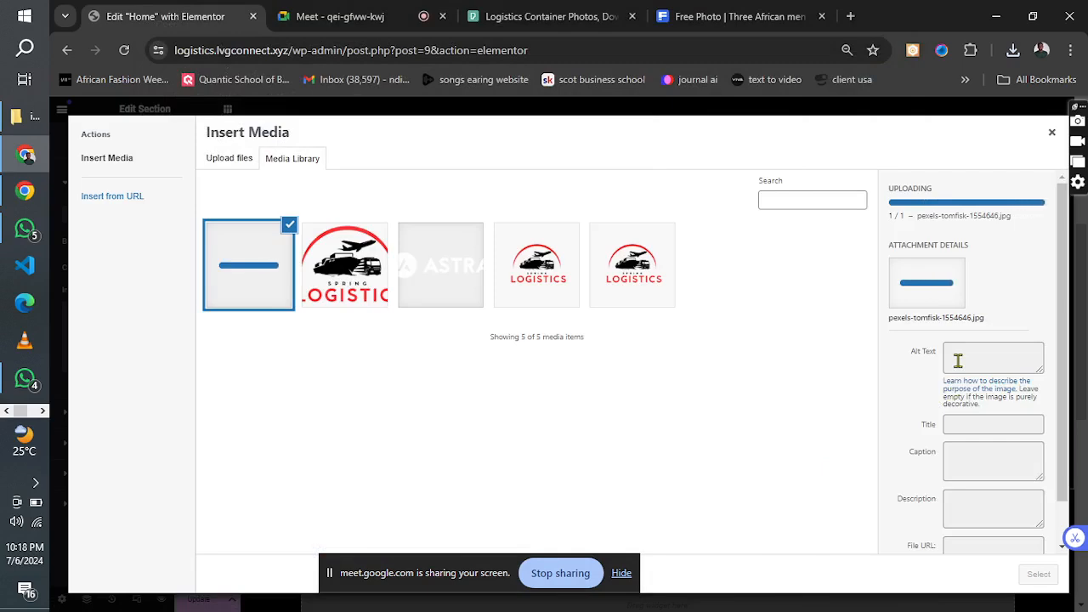
# Give the uploaded photo the alt text "container ship" and insert it as the section's background image.
pyautogui.click(958, 361)
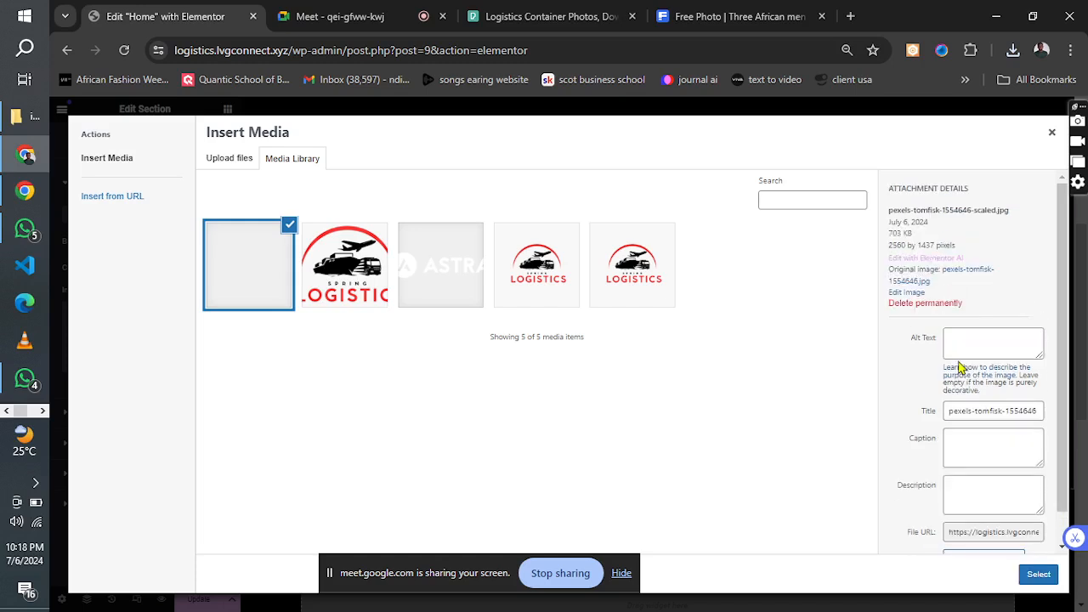
pyautogui.click(961, 390)
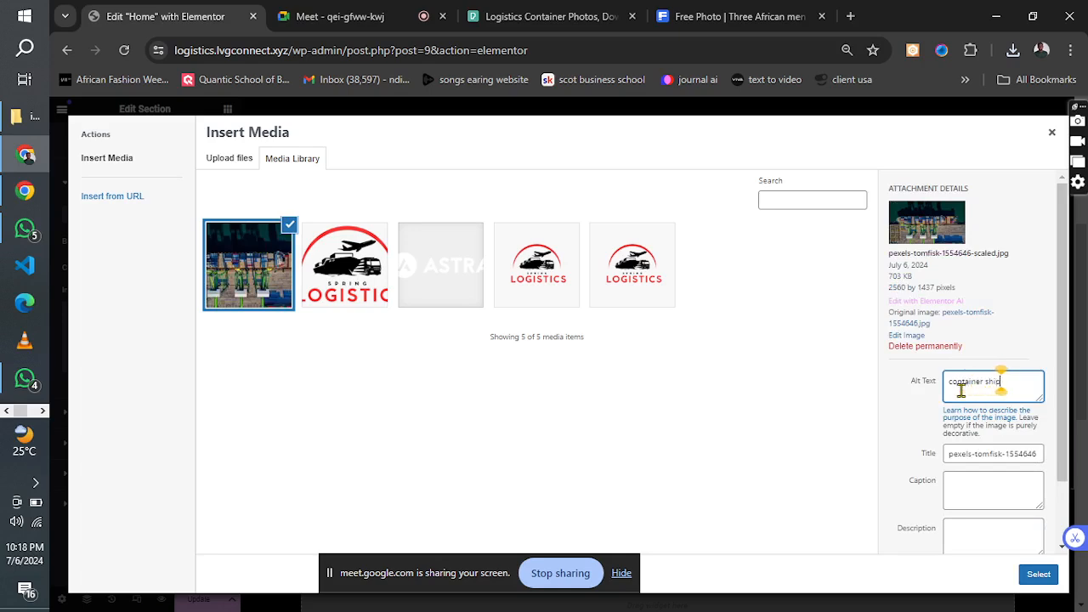
pyautogui.click(1036, 574)
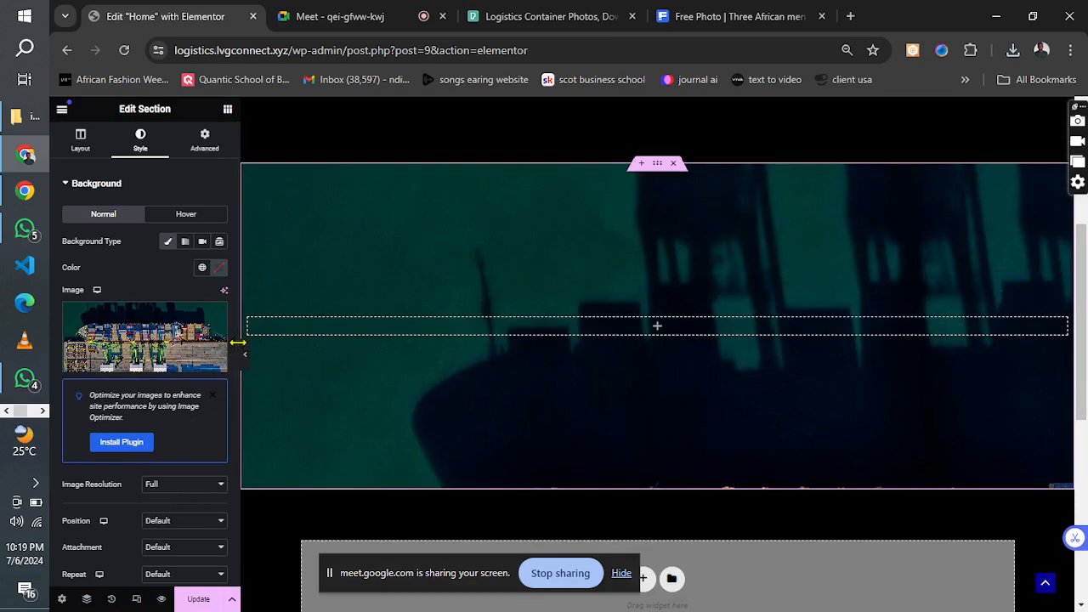
# Set the ship background image to position Center Center, attachment Scroll, repeat No-repeat and display size Cover.
pyautogui.scroll(-2, 217, 379)
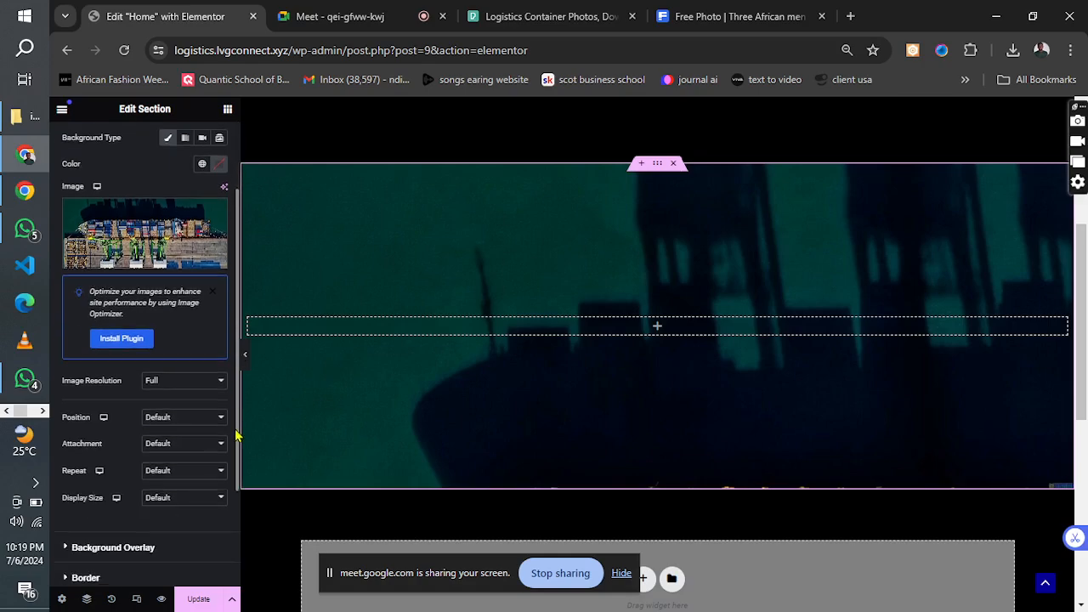
pyautogui.click(174, 417)
pyautogui.click(173, 443)
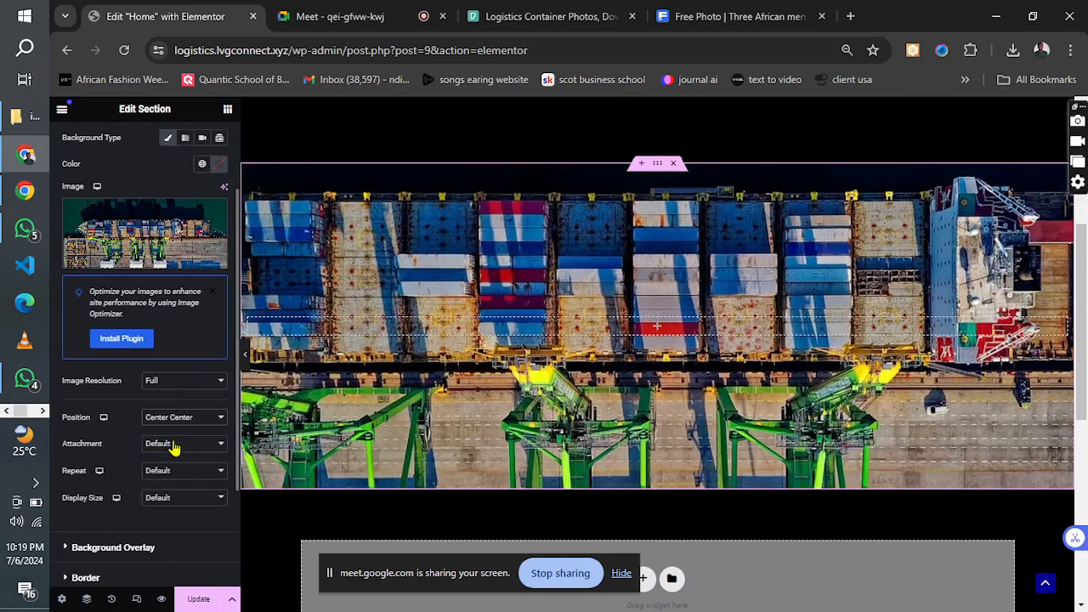
pyautogui.click(174, 446)
pyautogui.click(172, 472)
pyautogui.click(181, 473)
pyautogui.click(180, 499)
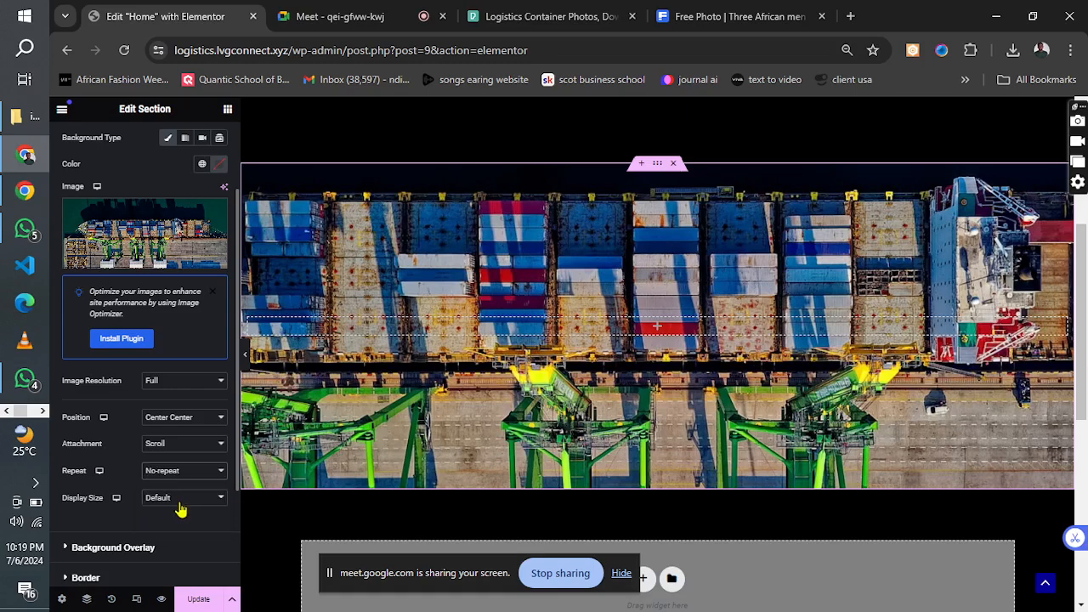
pyautogui.click(177, 497)
pyautogui.click(156, 534)
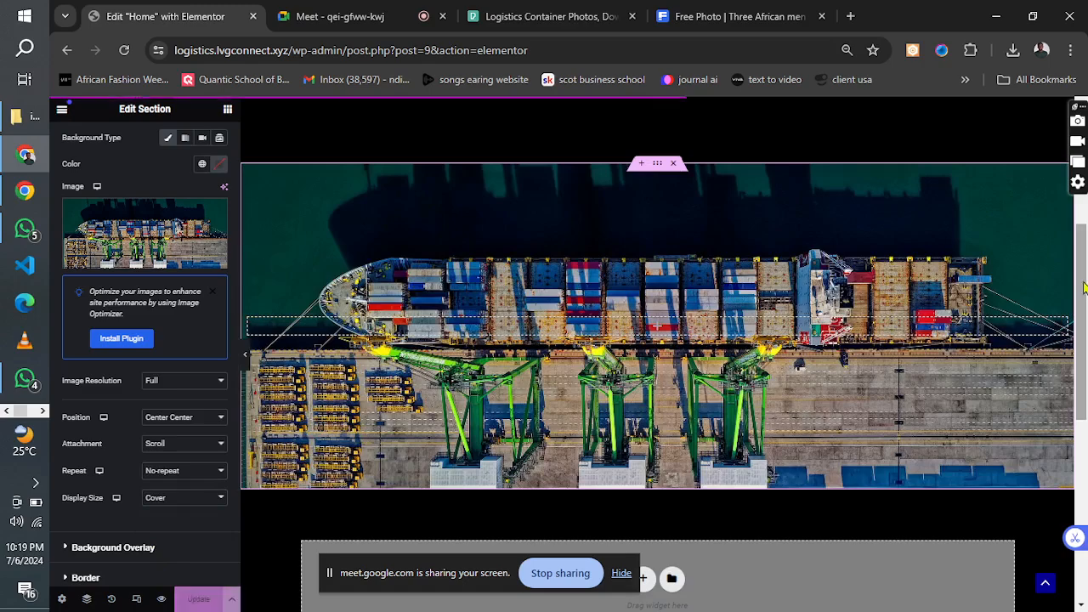
pyautogui.scroll(4, 1080, 280)
pyautogui.moveTo(1080, 122); pyautogui.dragTo(1071, 308)
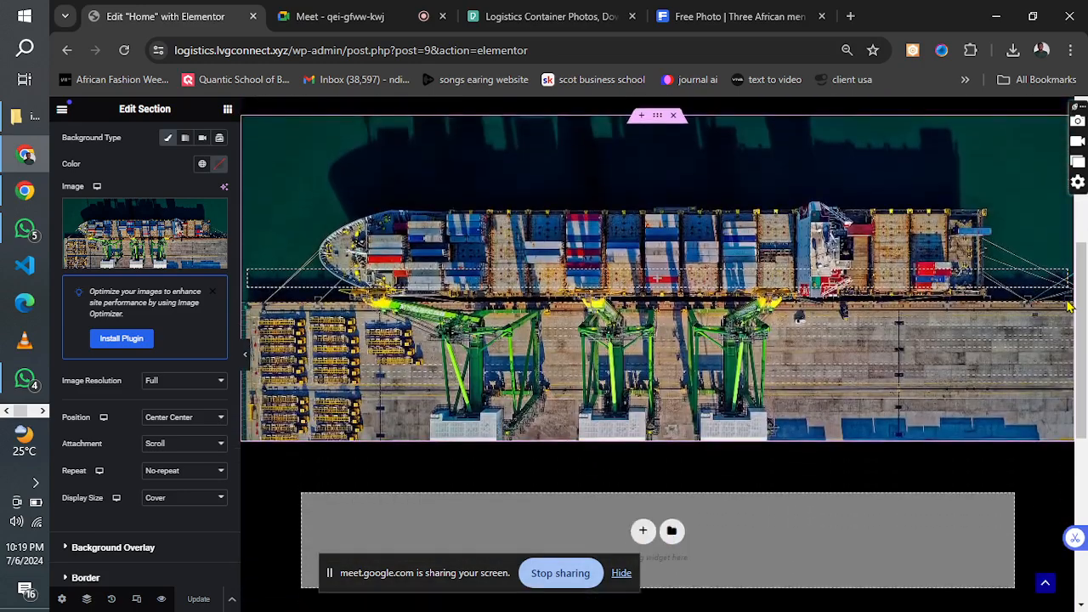
# Examine the logistics design reference image for the layout below the hero picture, and minimize it again.
pyautogui.click(42, 412)
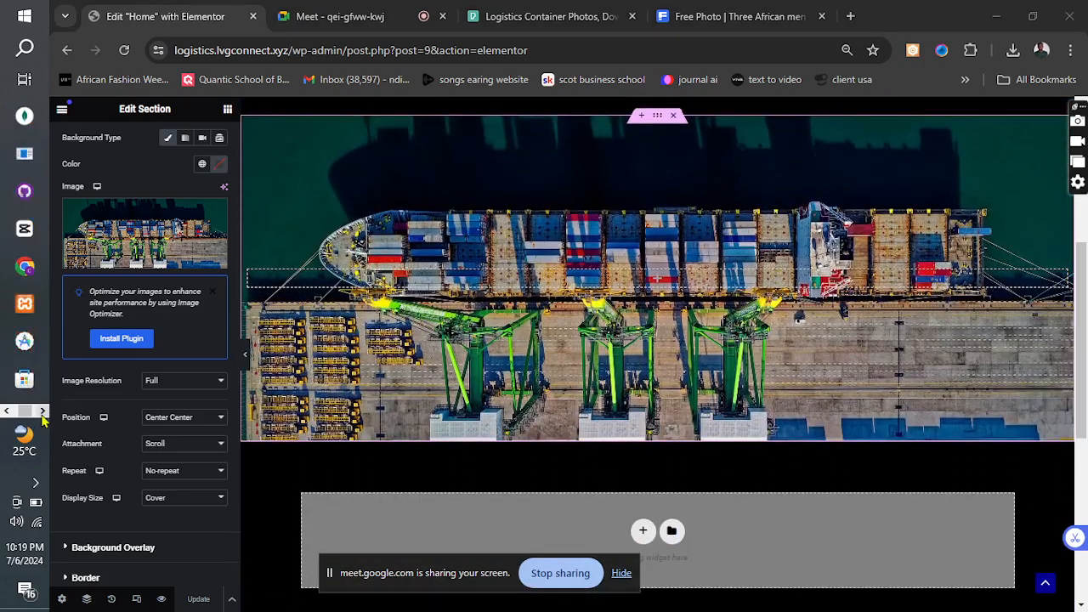
pyautogui.click(17, 192)
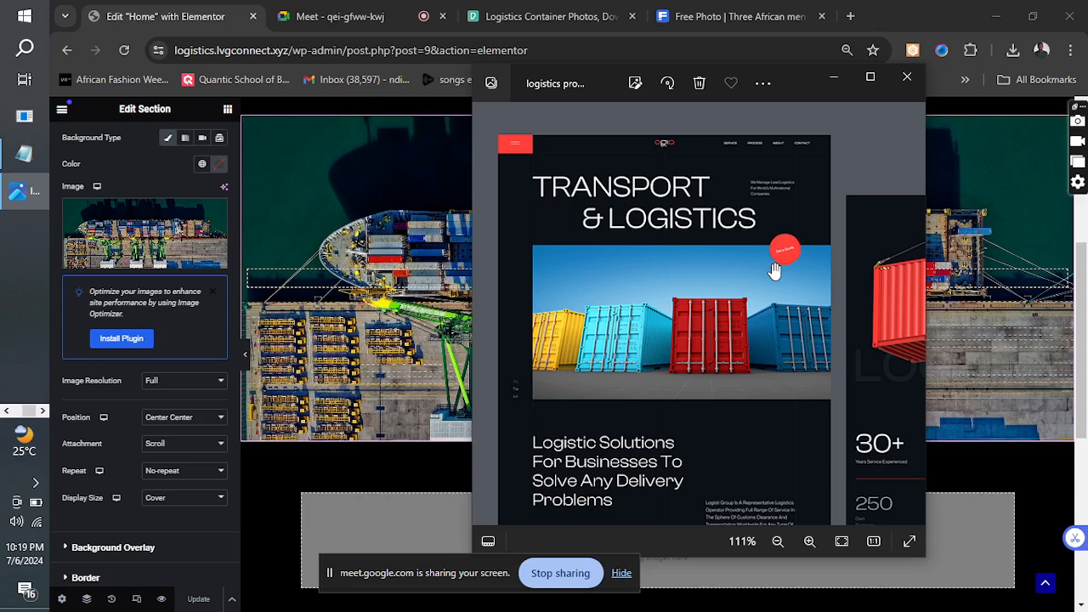
pyautogui.moveTo(783, 425); pyautogui.dragTo(757, 162)
pyautogui.moveTo(772, 121); pyautogui.dragTo(777, 164)
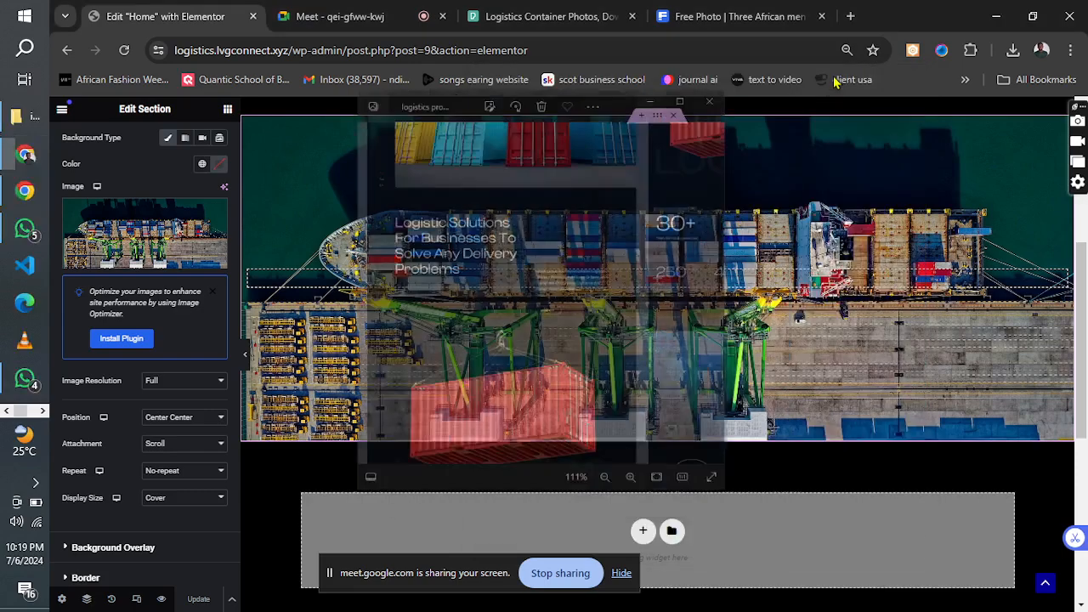
pyautogui.click(834, 77)
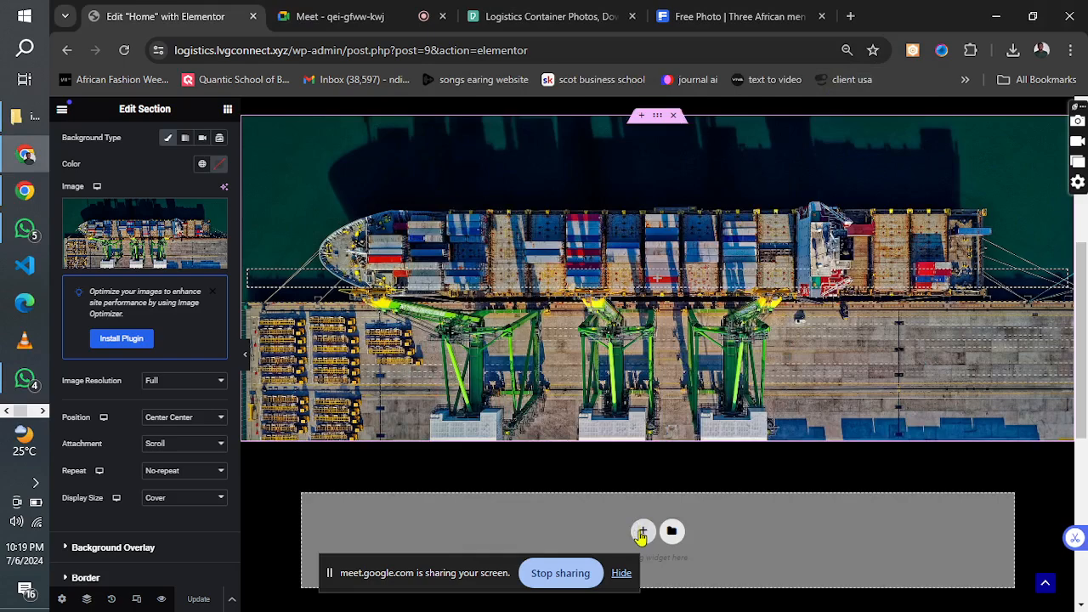
# Add a single-column section below the ship image section and set its content width to Full Width.
pyautogui.click(641, 530)
pyautogui.scroll(-2, 1084, 312)
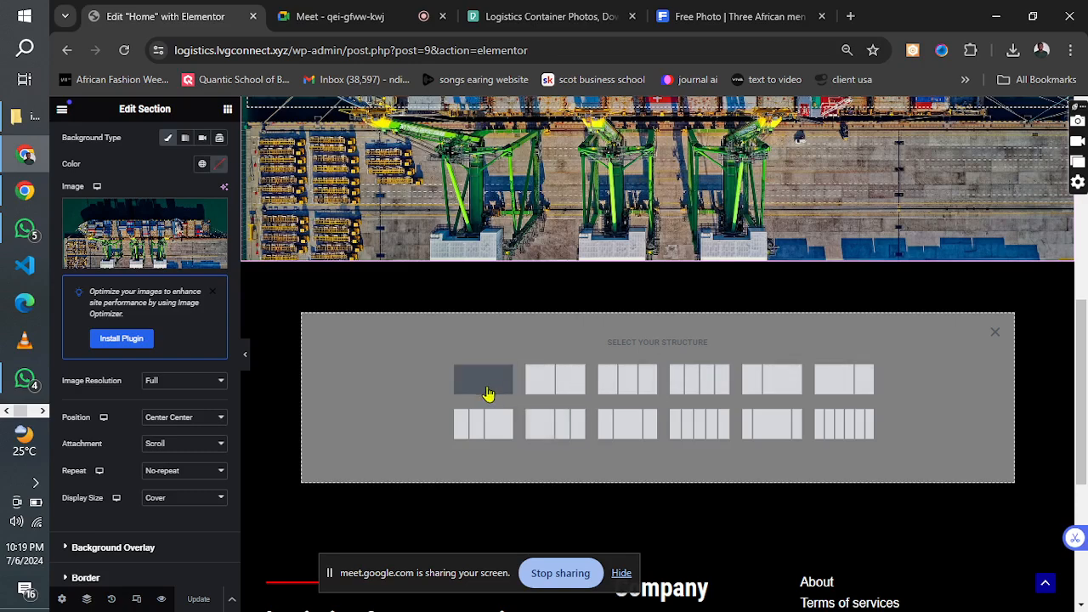
pyautogui.click(488, 393)
pyautogui.click(176, 215)
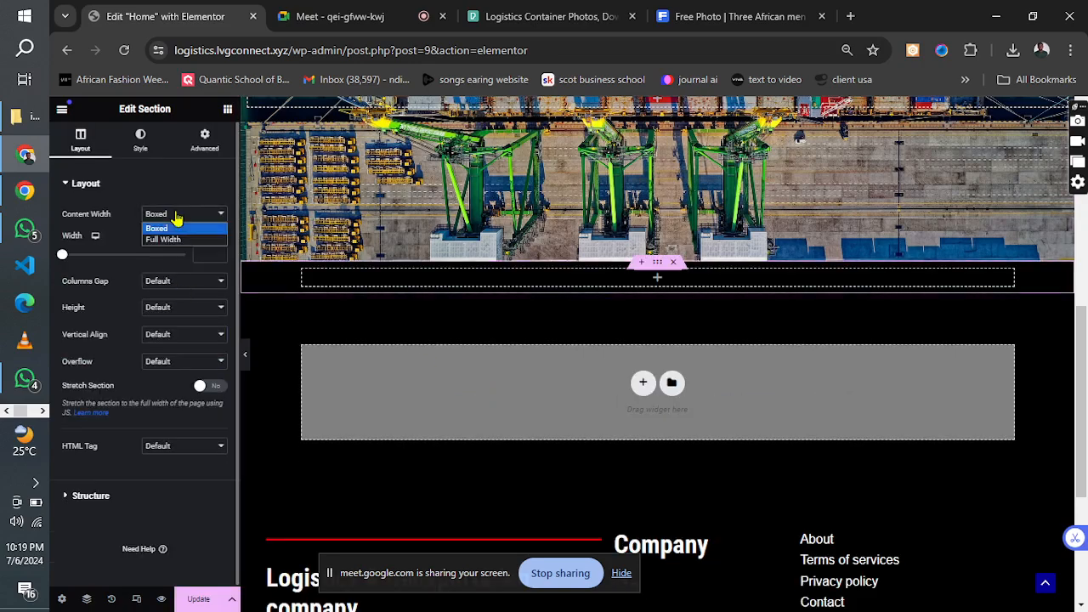
pyautogui.click(175, 240)
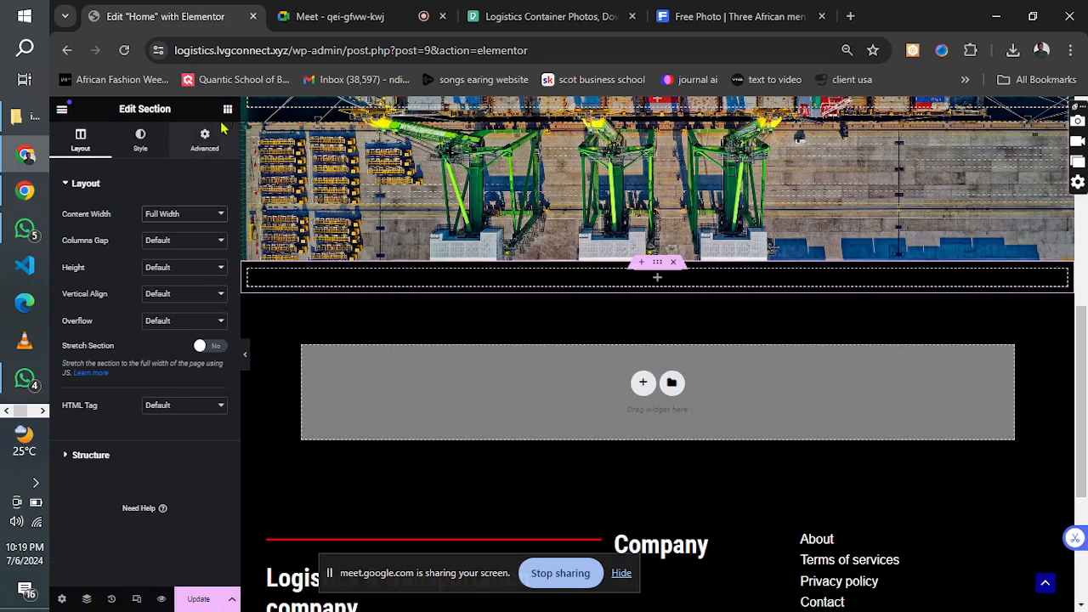
# Place an Inner Section widget in the new section and set its content width to Full Width.
pyautogui.click(228, 110)
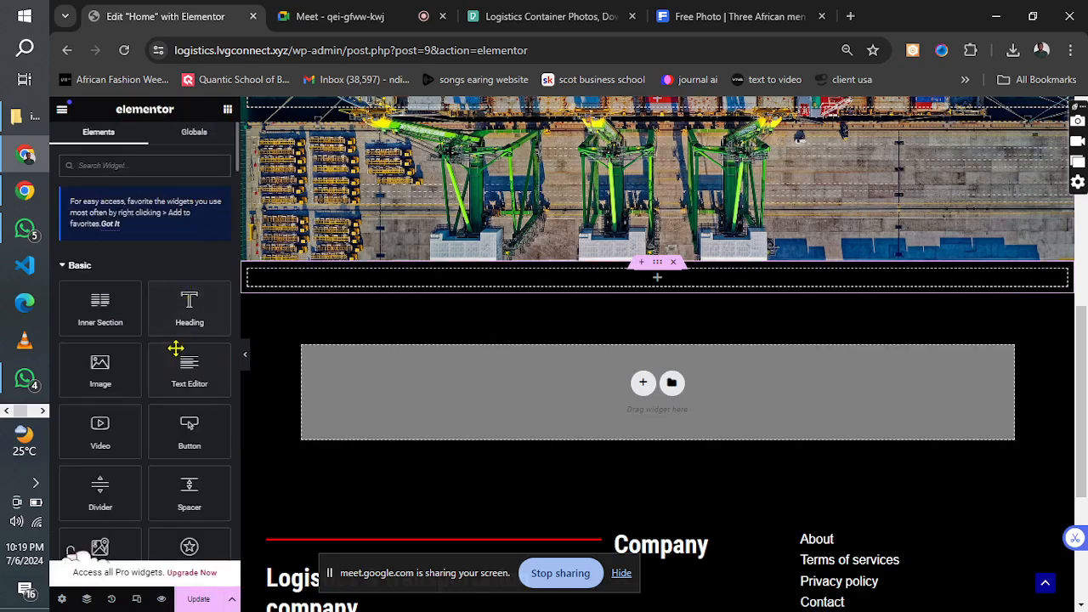
pyautogui.moveTo(103, 317); pyautogui.dragTo(346, 277)
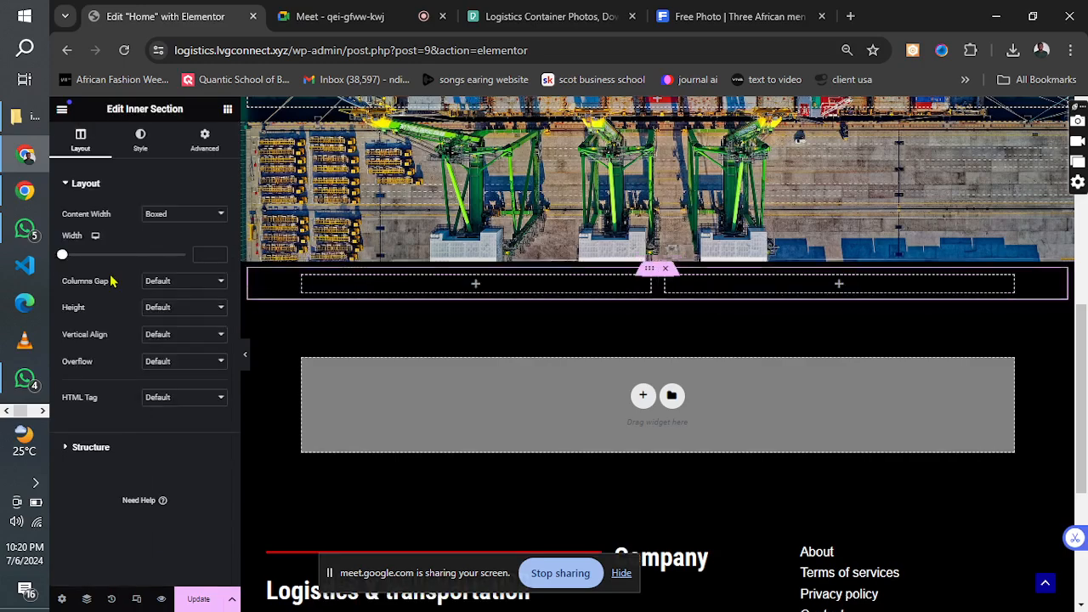
pyautogui.click(174, 216)
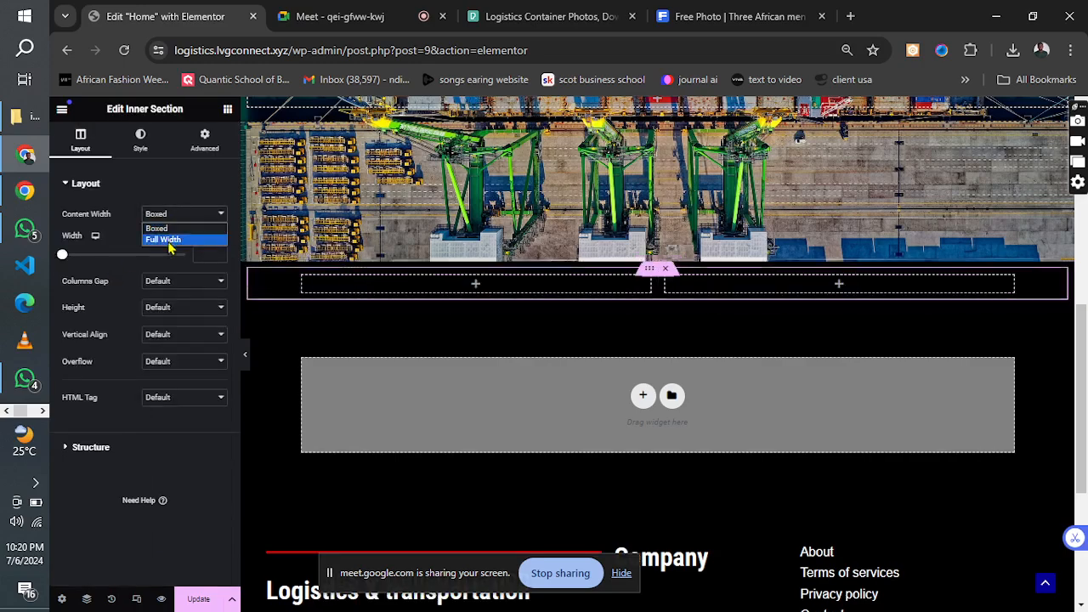
pyautogui.click(169, 239)
# Unlink the outer section's padding values and set the left and right padding to 20 px.
pyautogui.click(572, 246)
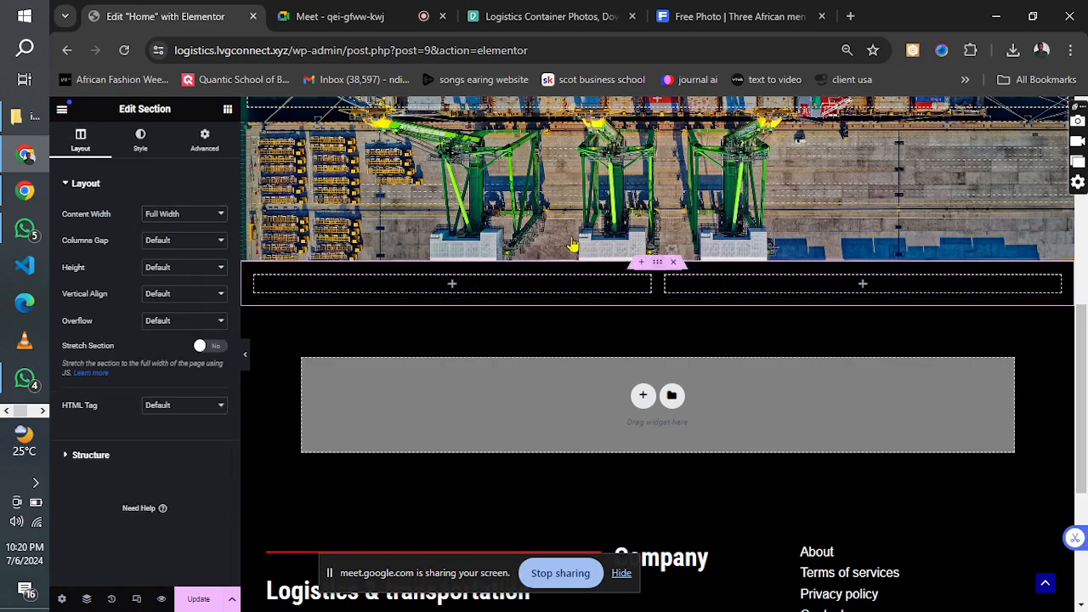
pyautogui.click(205, 141)
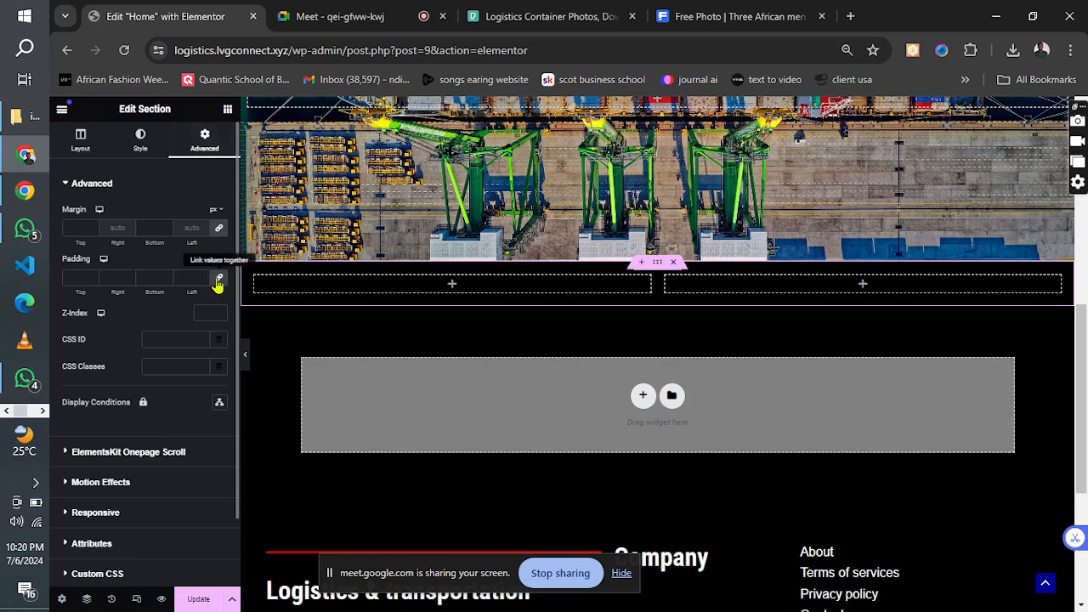
pyautogui.click(219, 279)
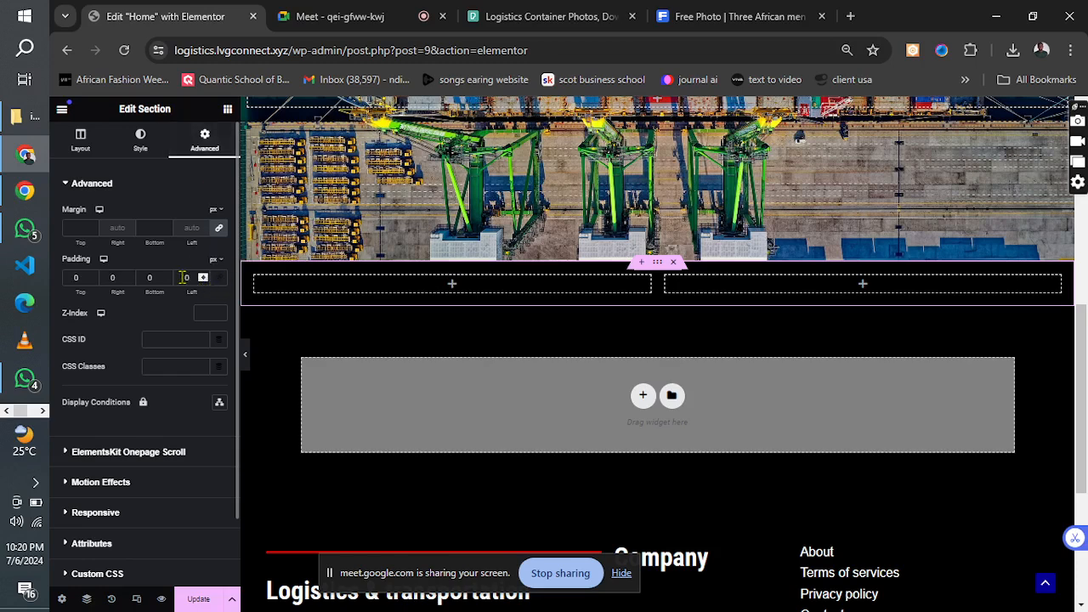
pyautogui.write('2')
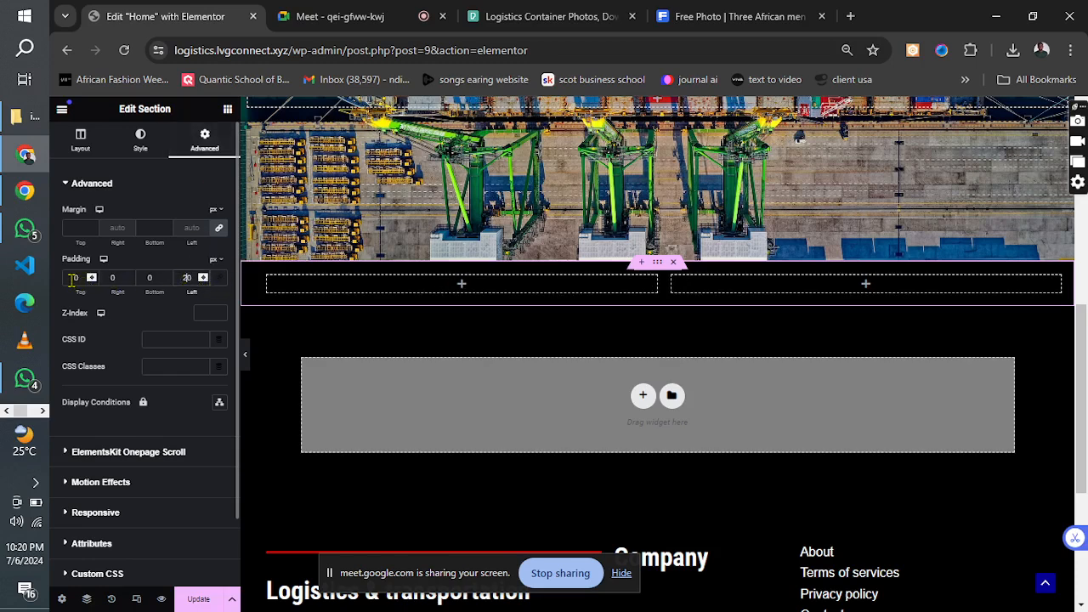
pyautogui.click(73, 279)
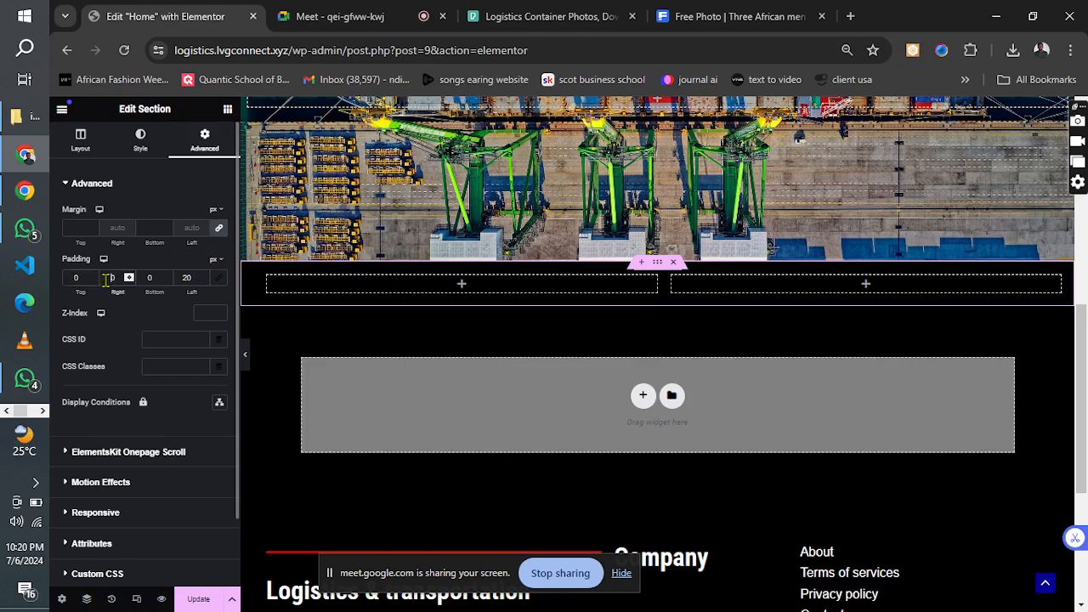
pyautogui.write('2')
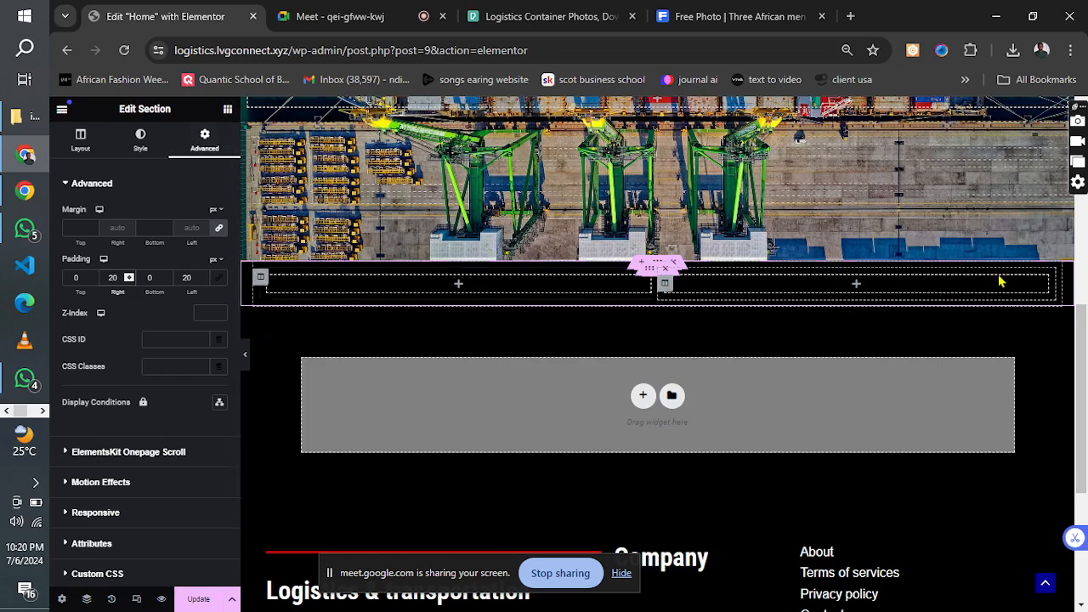
# Duplicate the "Welcome to spring logistics" heading in the hero section.
pyautogui.scroll(1, 1080, 314)
pyautogui.scroll(7, 1080, 314)
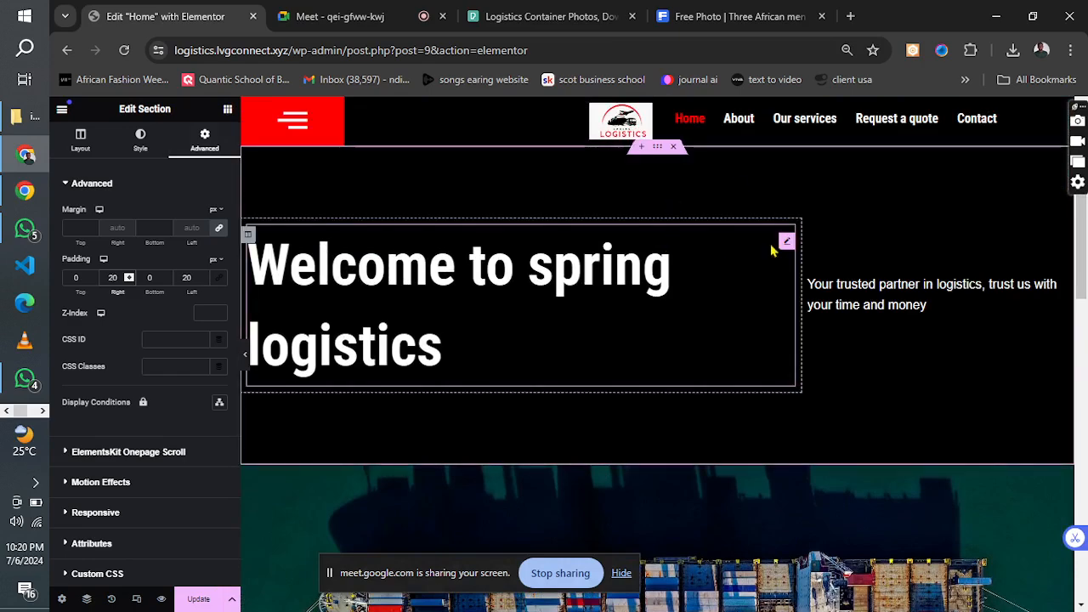
pyautogui.rightClick(785, 244)
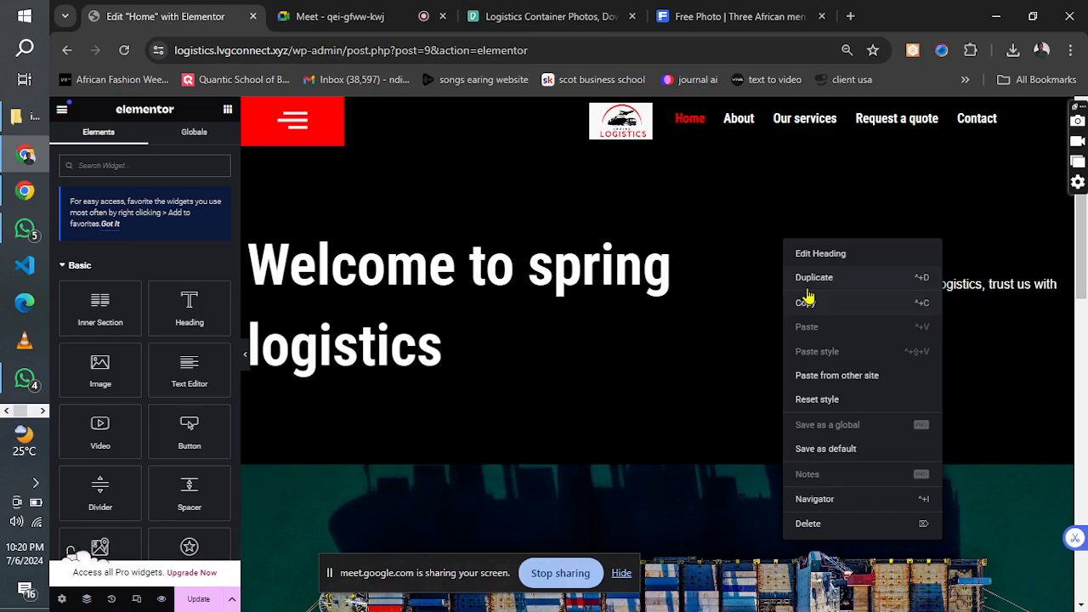
pyautogui.click(808, 292)
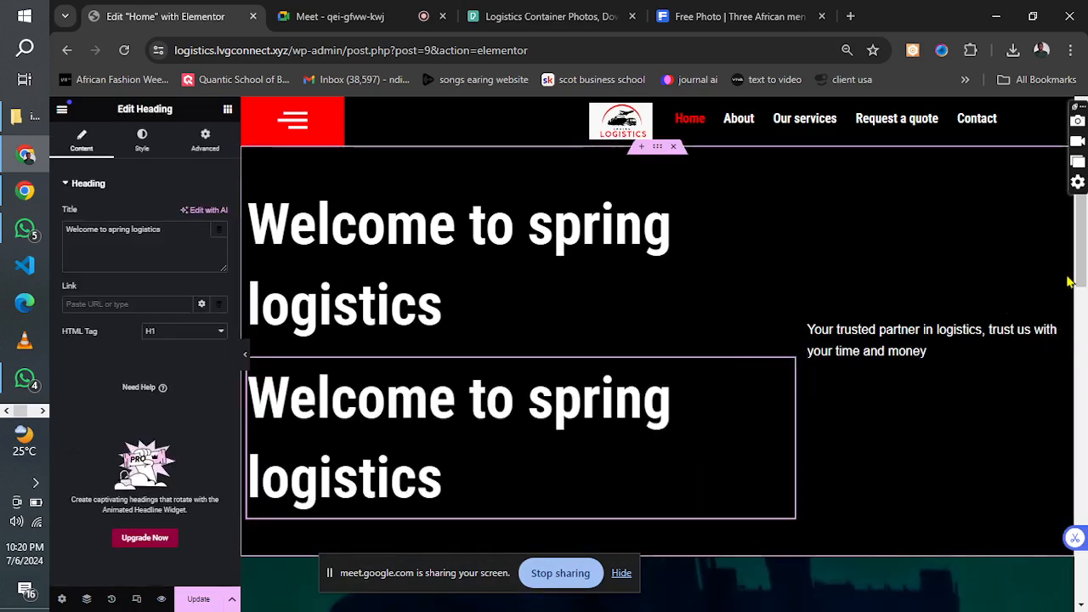
# Copy the "Welcome to spring logistics" hero heading and paste it into the first column of the new inner section.
pyautogui.scroll(-1, 1080, 272)
pyautogui.scroll(-3, 1083, 271)
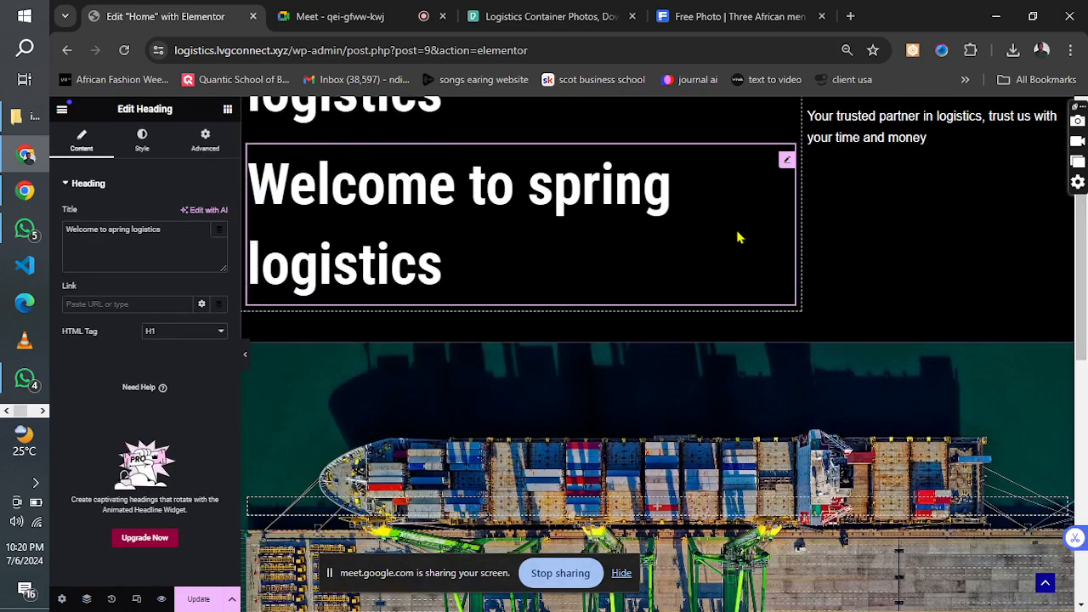
pyautogui.rightClick(785, 167)
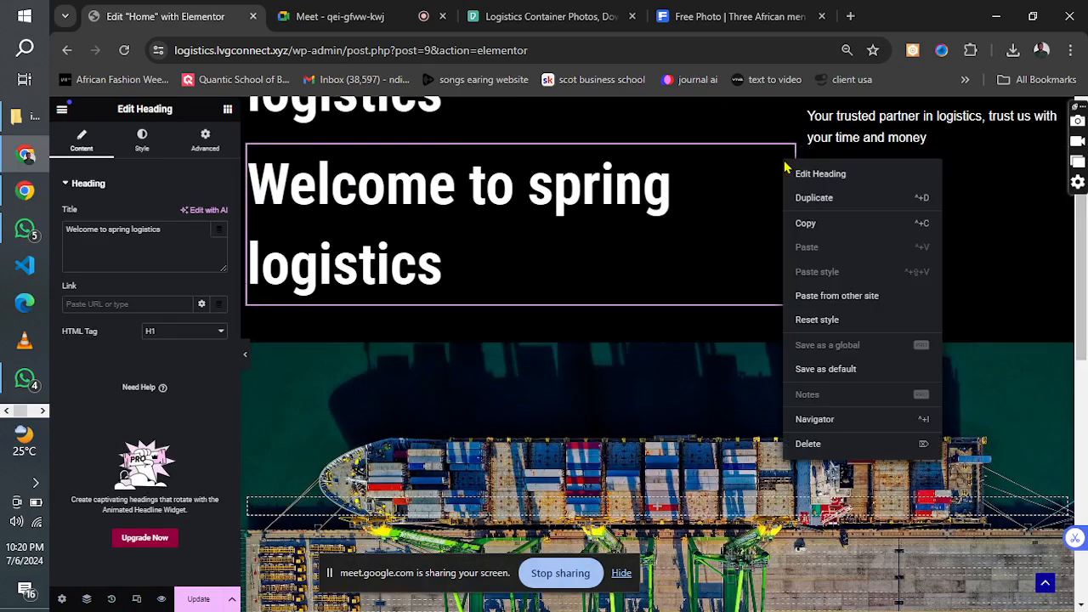
pyautogui.click(805, 225)
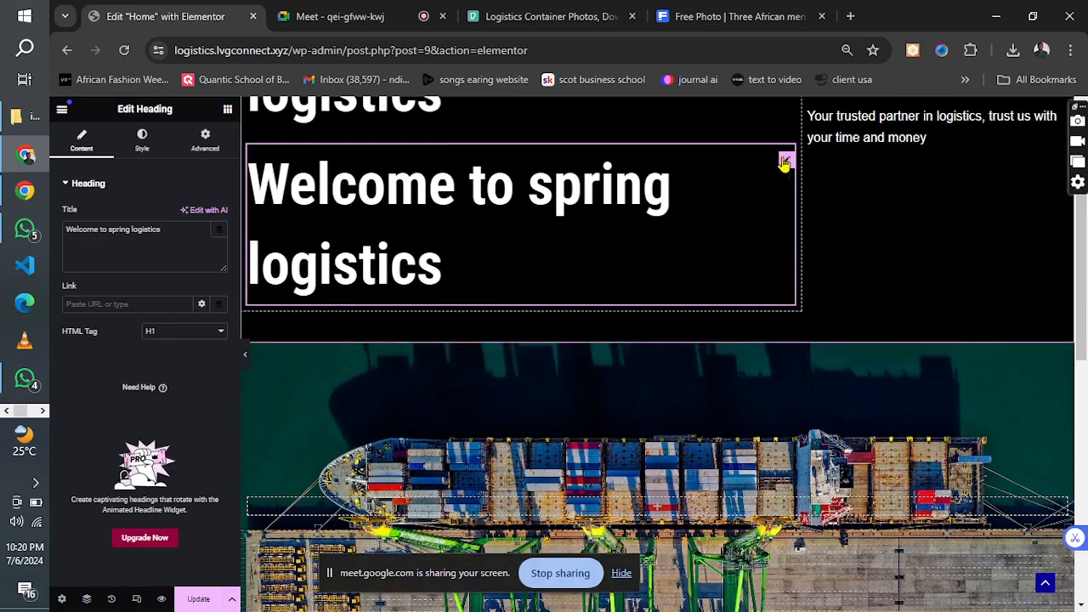
pyautogui.moveTo(1085, 255); pyautogui.dragTo(1085, 435)
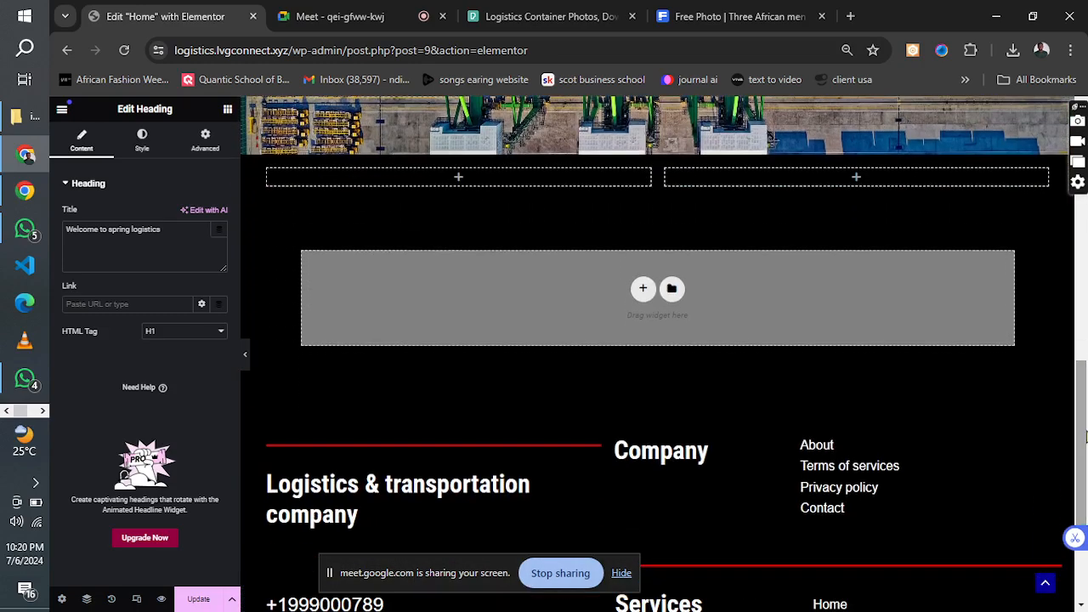
pyautogui.rightClick(325, 186)
pyautogui.click(360, 293)
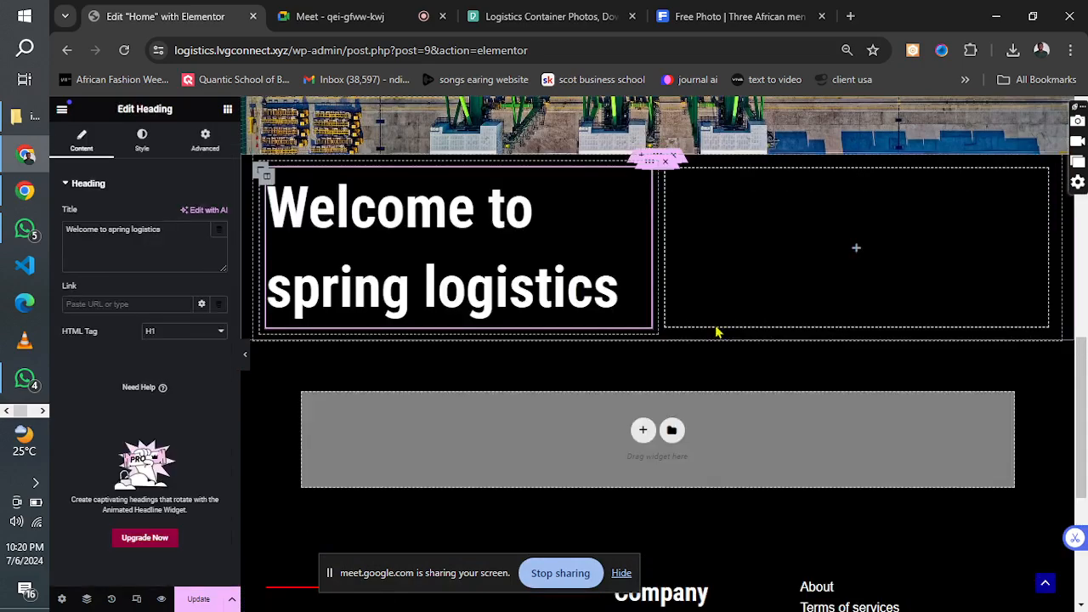
# Delete the duplicate "Welcome to spring logistics" heading from the hero section.
pyautogui.moveTo(1085, 379); pyautogui.dragTo(1083, 195)
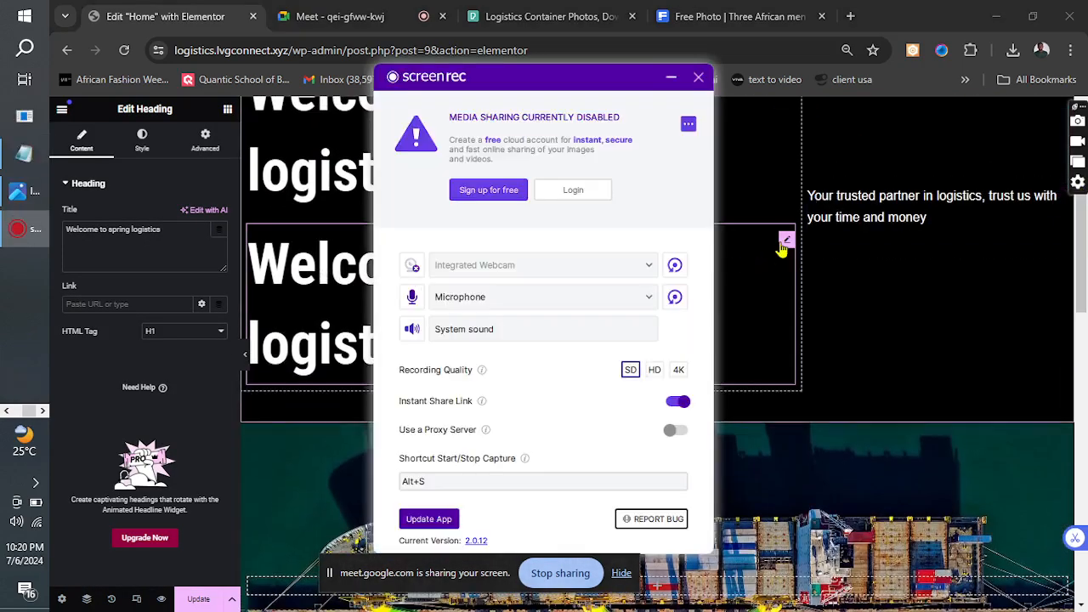
pyautogui.click(784, 247)
pyautogui.rightClick(787, 266)
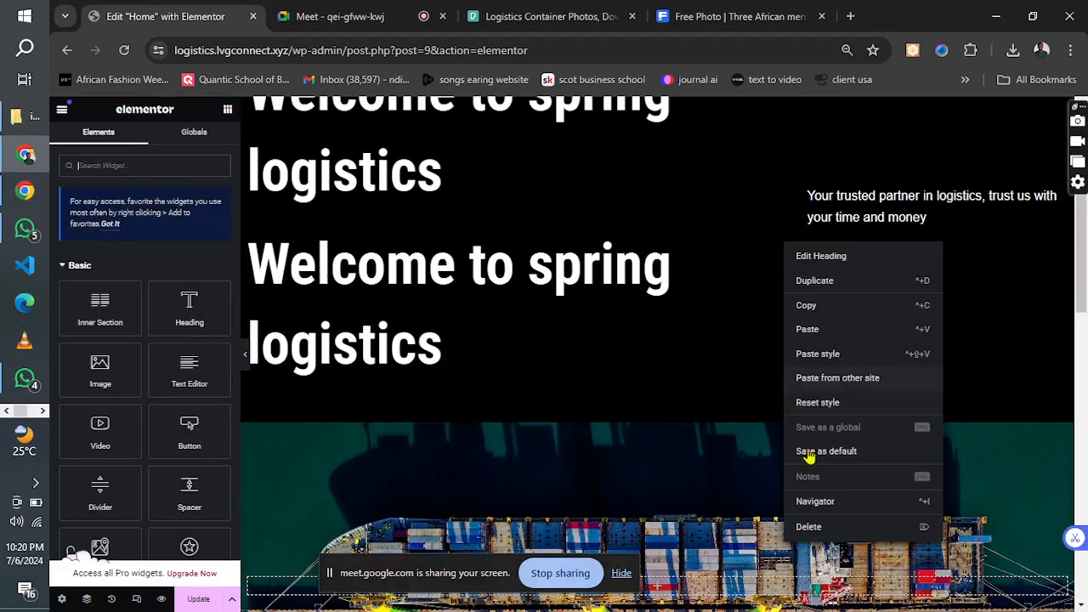
pyautogui.click(809, 527)
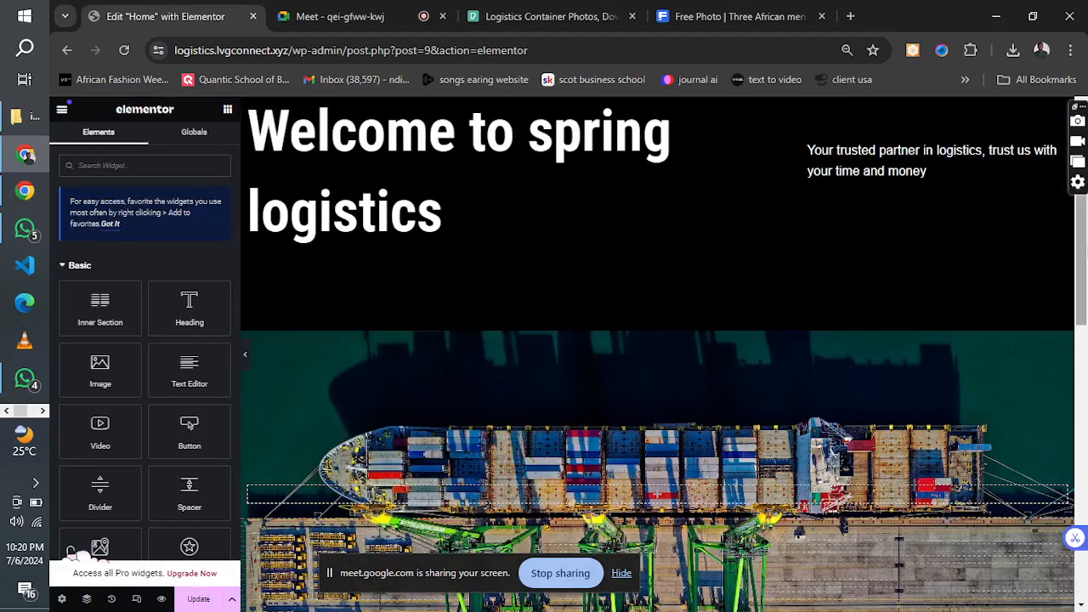
# Change the HTML tag of the pasted heading below the ship image to H2.
pyautogui.scroll(-6, 1086, 251)
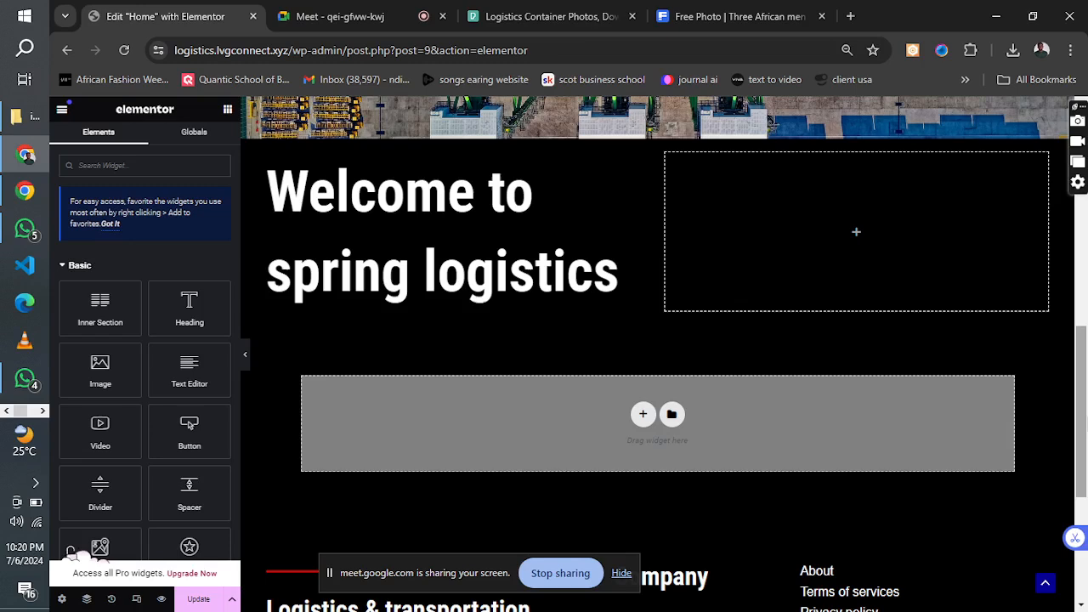
pyautogui.click(374, 303)
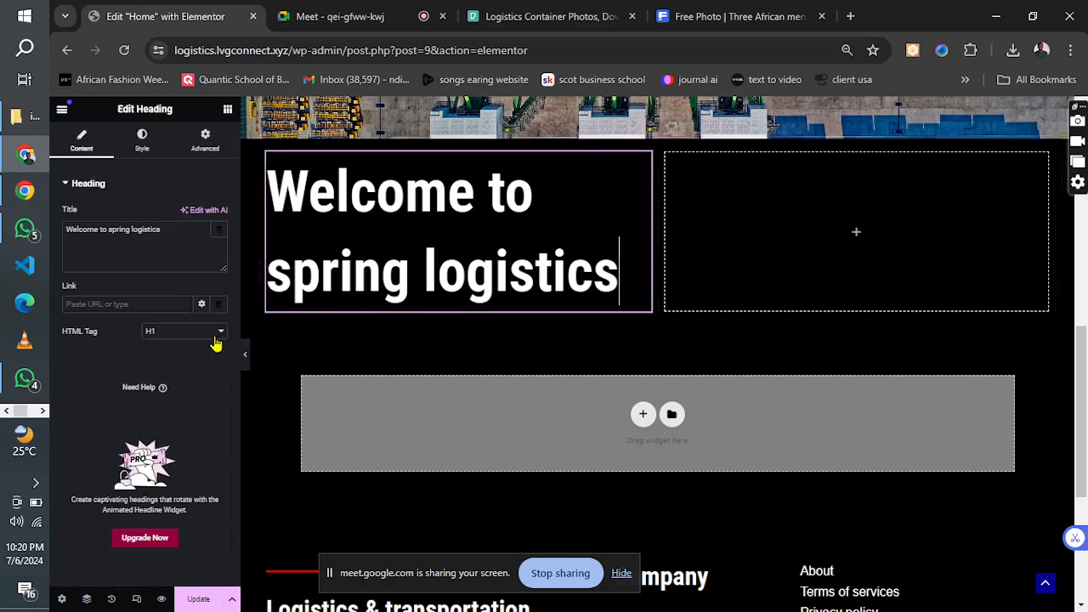
pyautogui.click(187, 332)
pyautogui.click(168, 355)
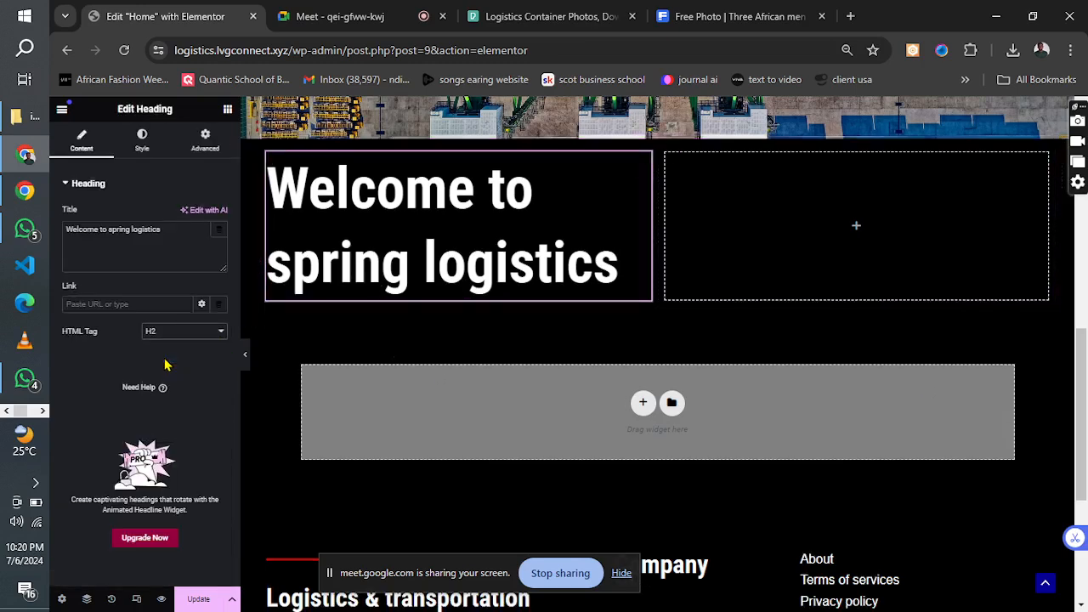
# Check the design reference and change the heading below the ship image to "Logistics solutions for businesses to solve any delivery problems".
pyautogui.click(41, 411)
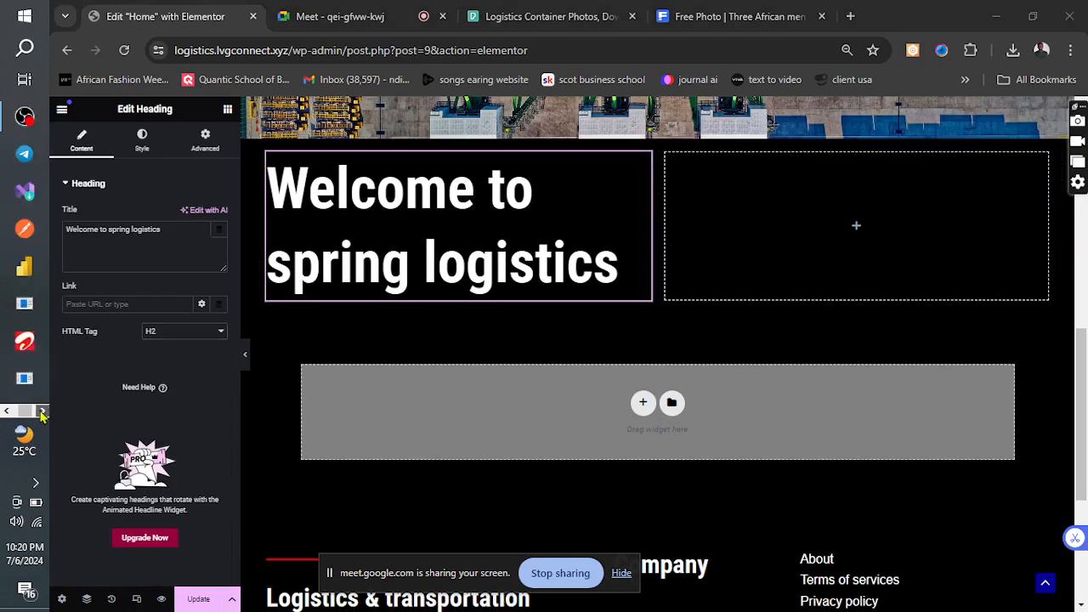
pyautogui.click(18, 192)
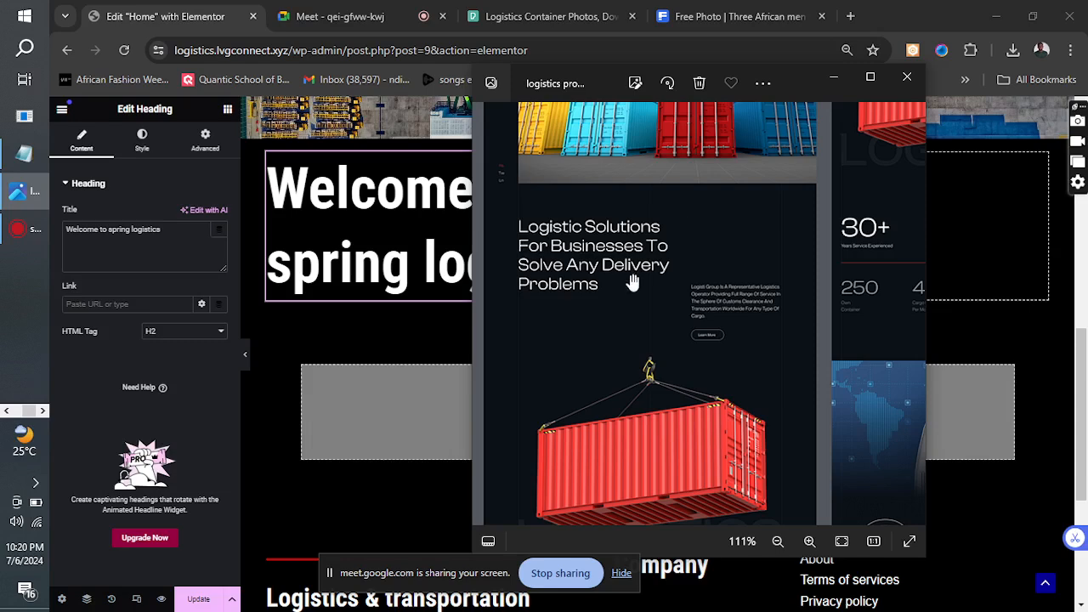
pyautogui.click(833, 83)
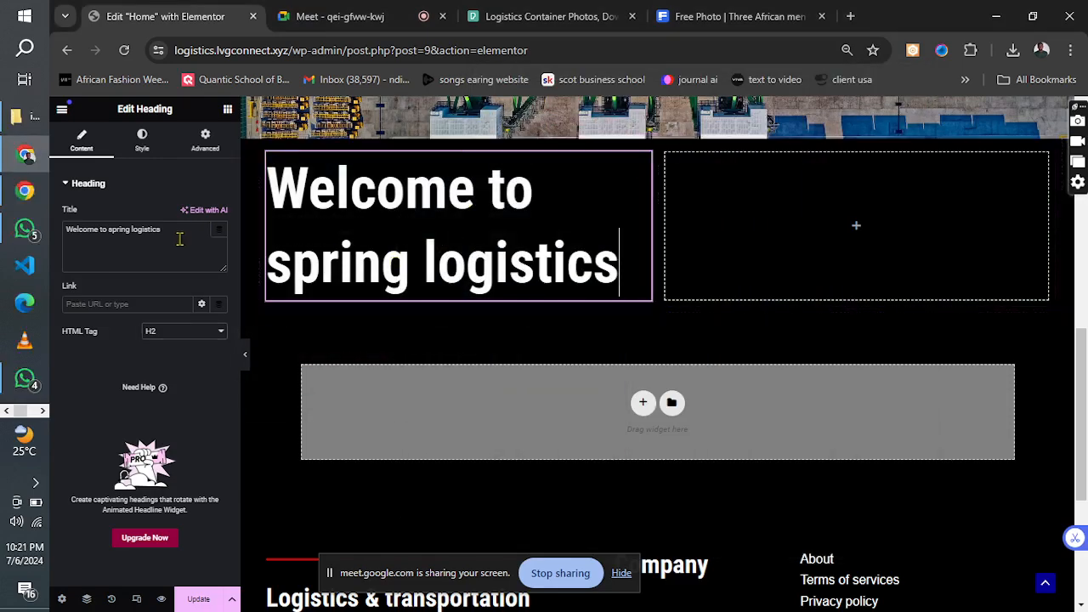
pyautogui.moveTo(172, 231); pyautogui.dragTo(38, 228)
pyautogui.write('L')
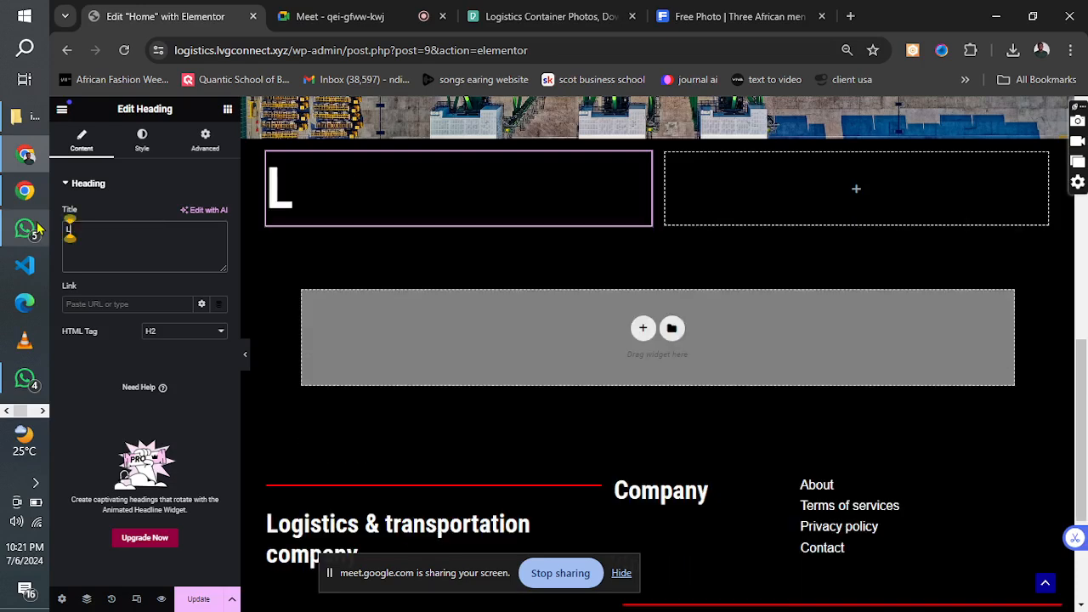
pyautogui.write('ogistics')
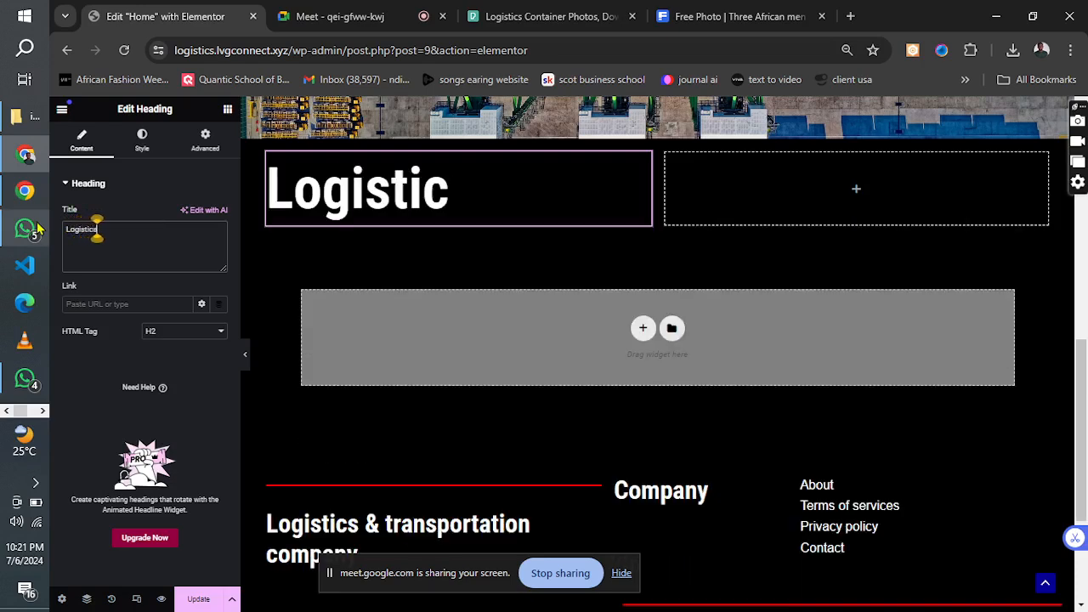
pyautogui.write(' solut')
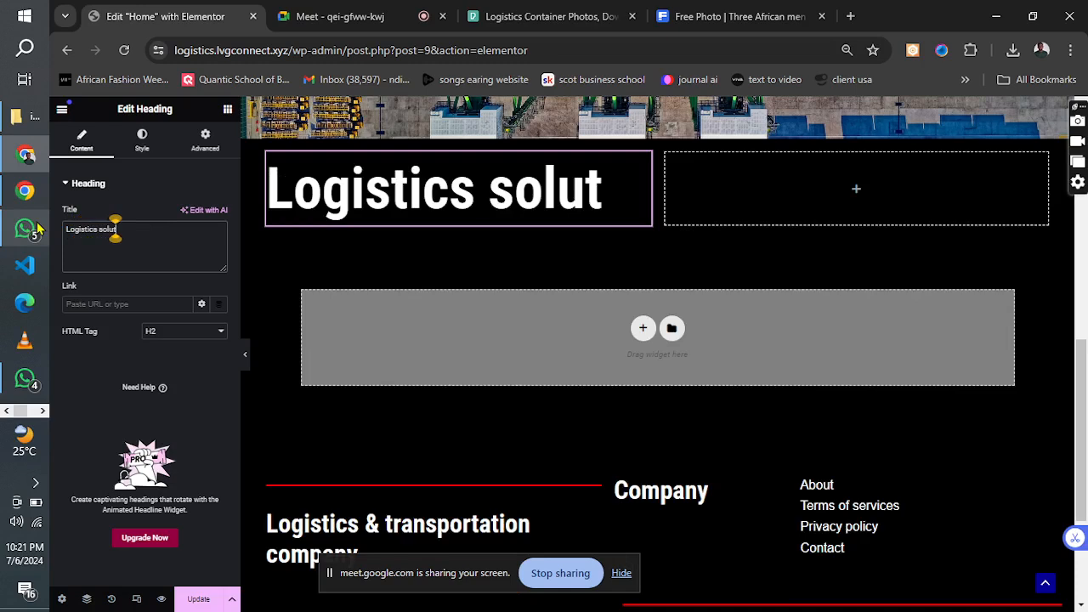
pyautogui.write('ions for bus')
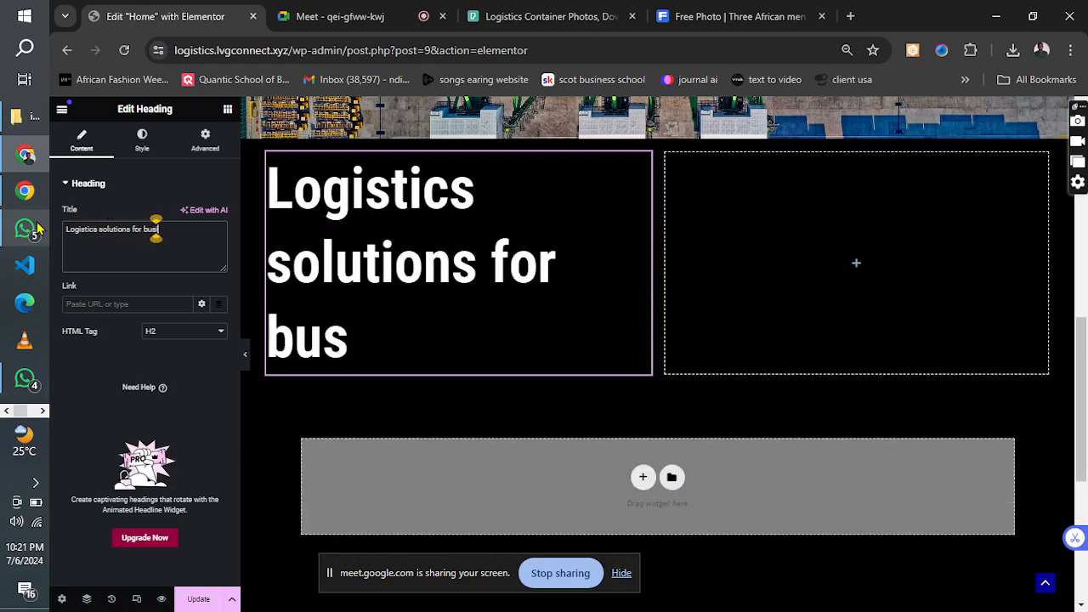
pyautogui.write('inesses')
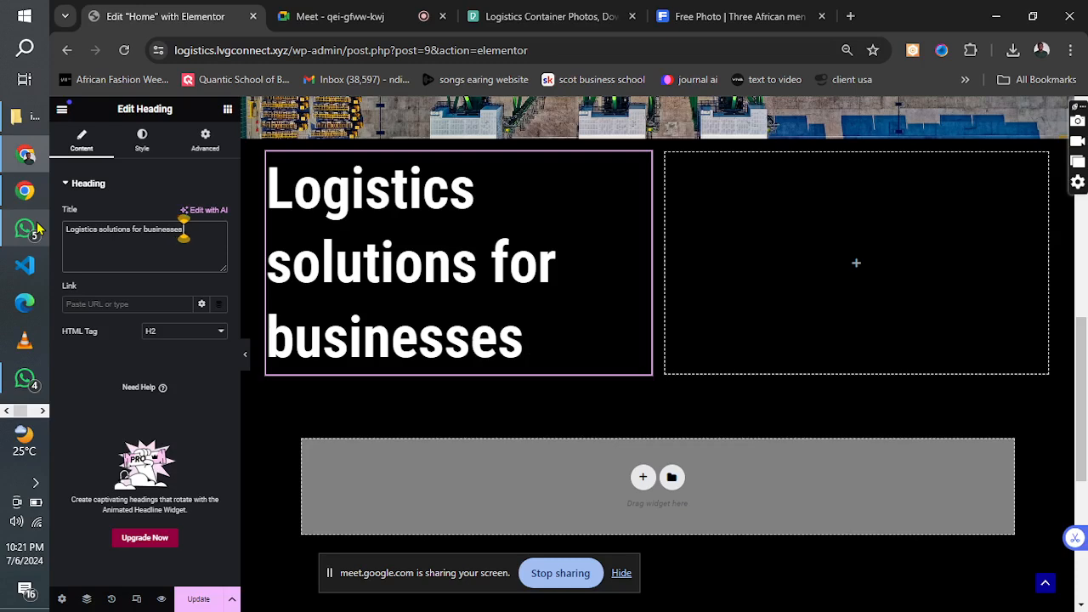
pyautogui.write(' to sol')
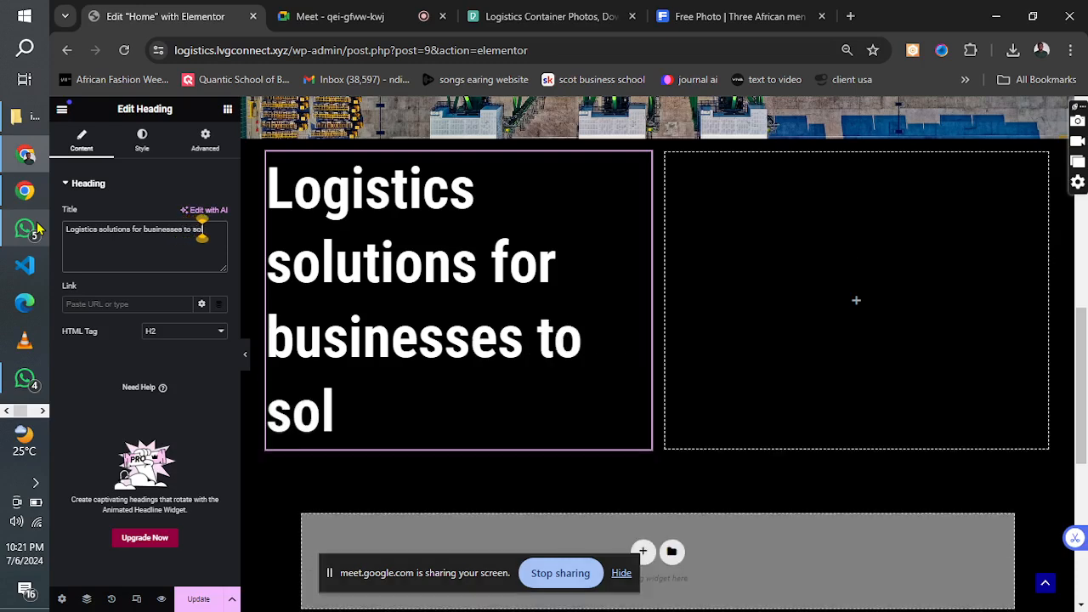
pyautogui.write('ve any delve')
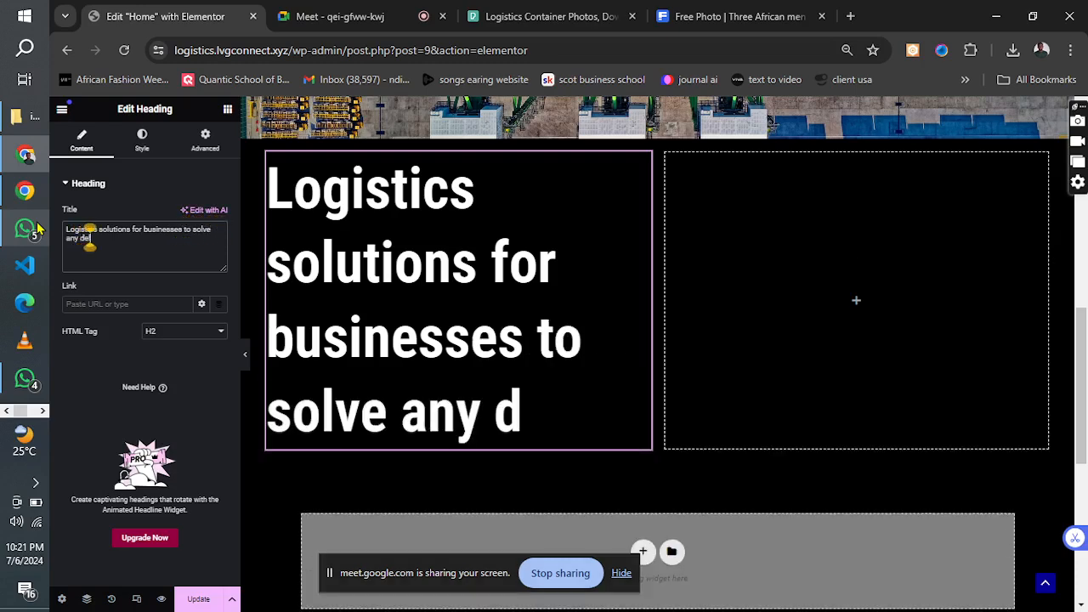
pyautogui.press('BackSpace')
pyautogui.press('BackSpace')
pyautogui.press('BackSpace')
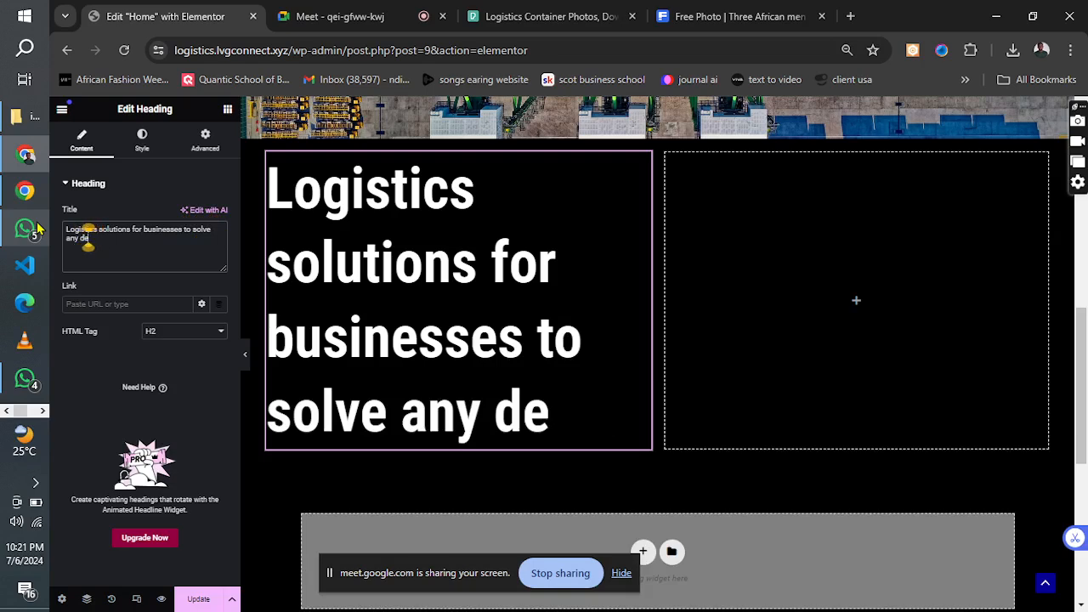
pyautogui.write('livery')
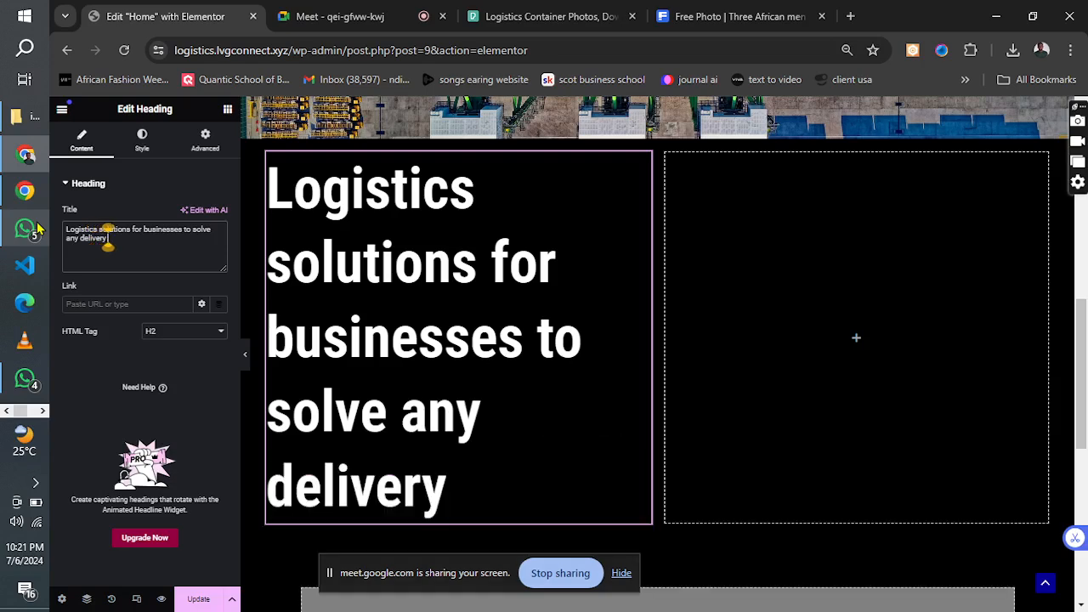
pyautogui.write(' problems')
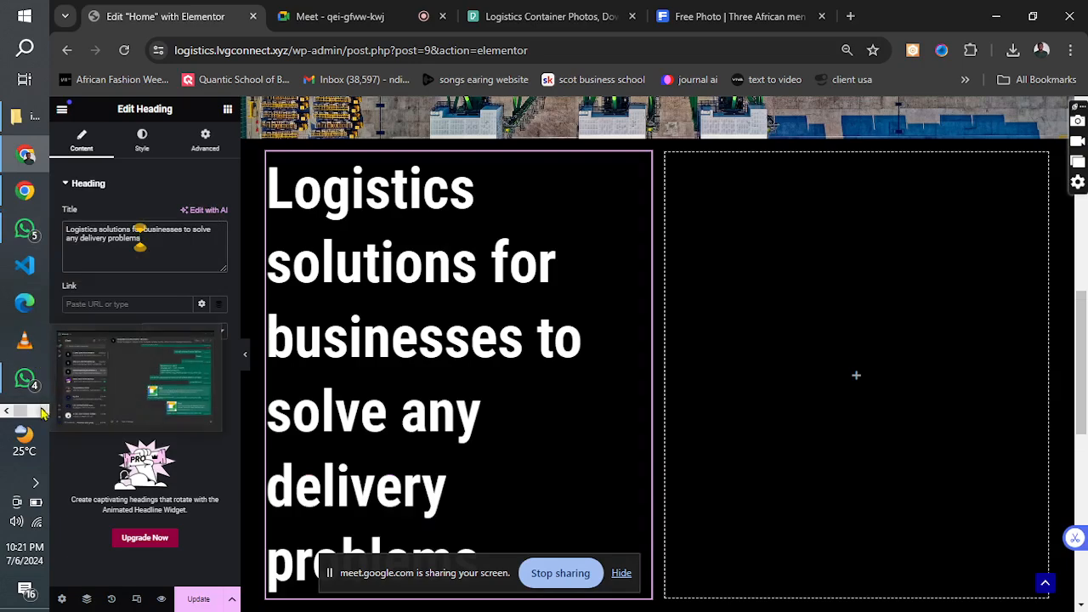
# Compare the new heading with the design reference, set its font size to 54 px and update the page.
pyautogui.click(43, 411)
pyautogui.click(43, 412)
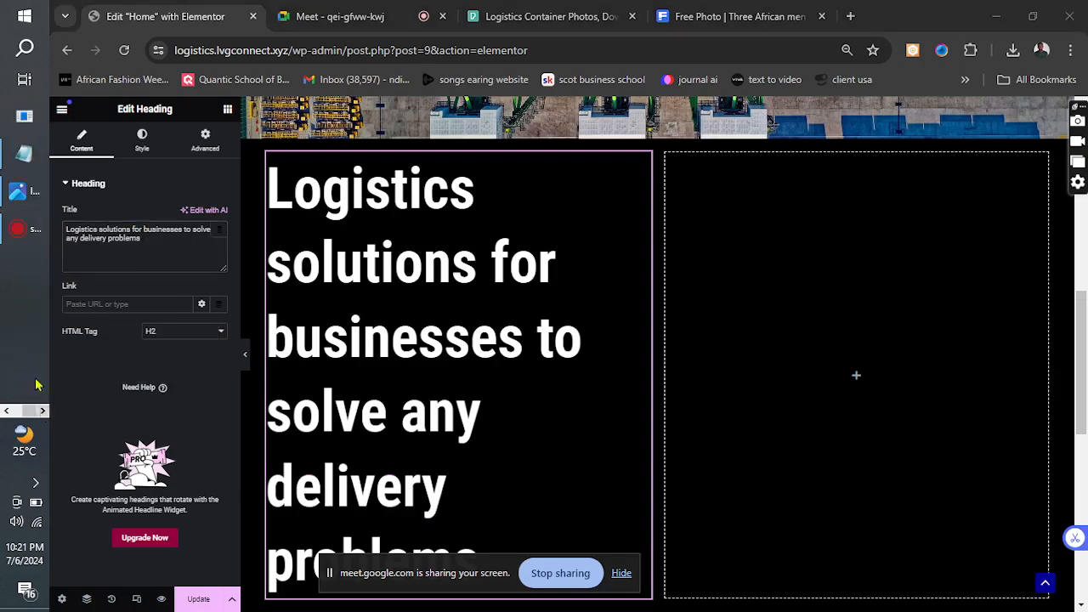
pyautogui.click(19, 196)
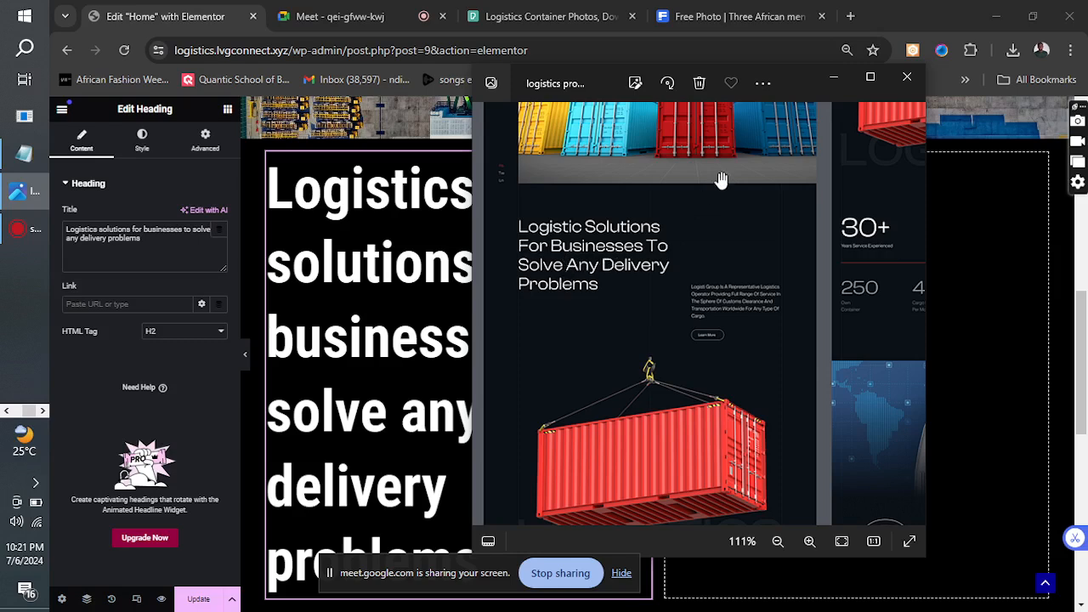
pyautogui.click(835, 79)
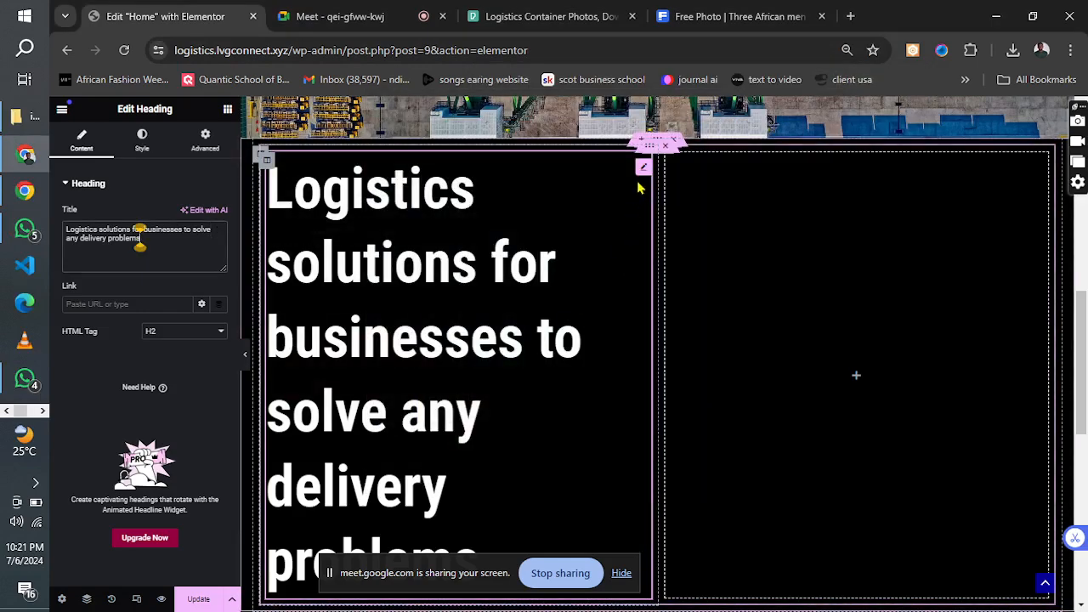
pyautogui.click(142, 148)
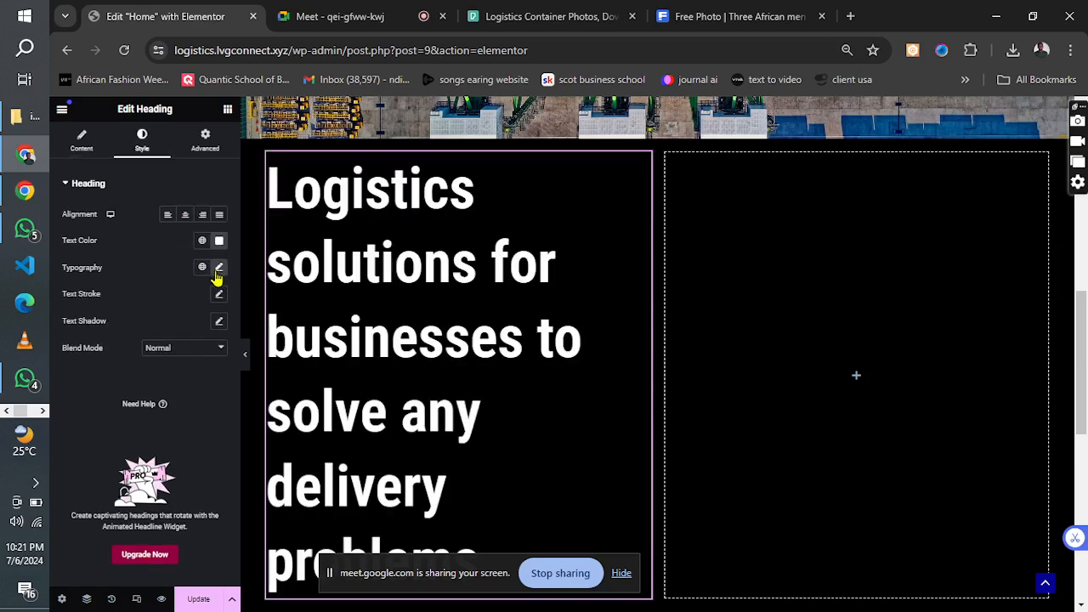
pyautogui.click(217, 268)
pyautogui.moveTo(118, 367); pyautogui.dragTo(100, 369)
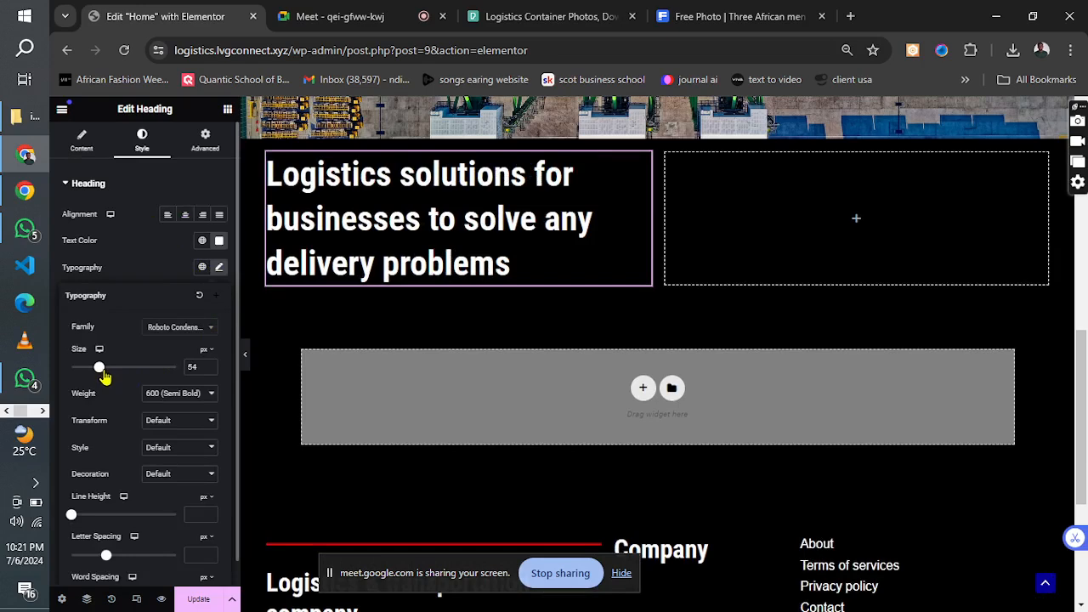
pyautogui.click(196, 600)
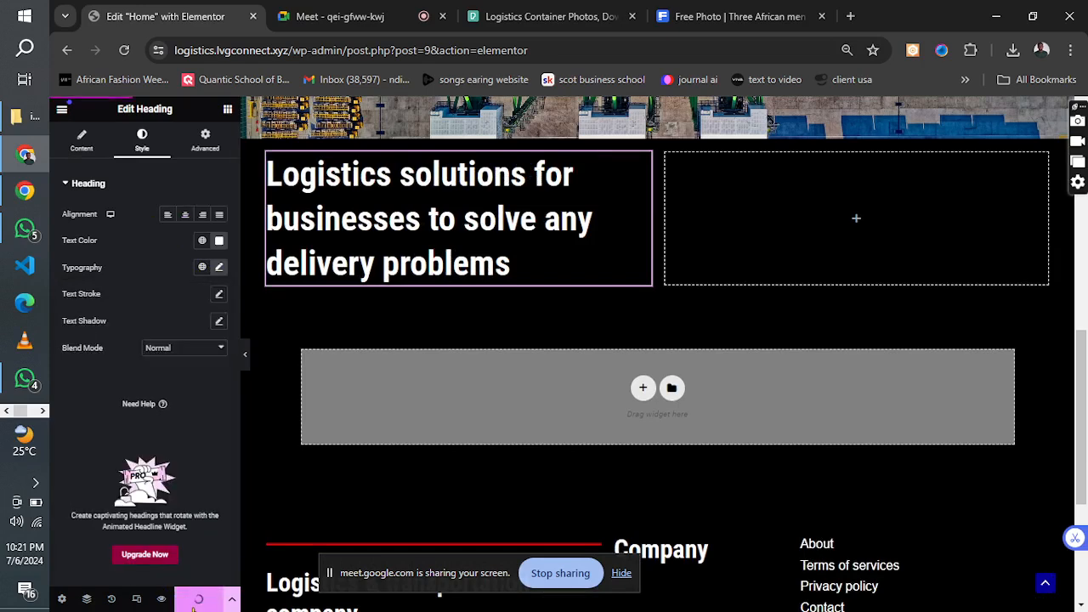
# Following the design reference, add a Spacer to the empty second column beside the heading and set its space to 214 px.
pyautogui.click(42, 412)
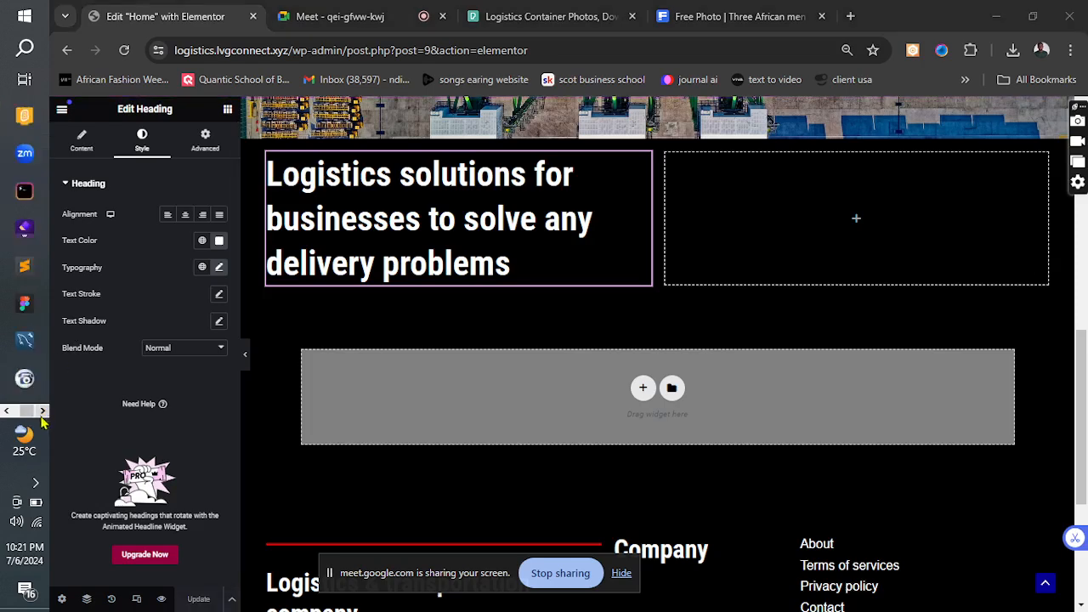
pyautogui.click(24, 190)
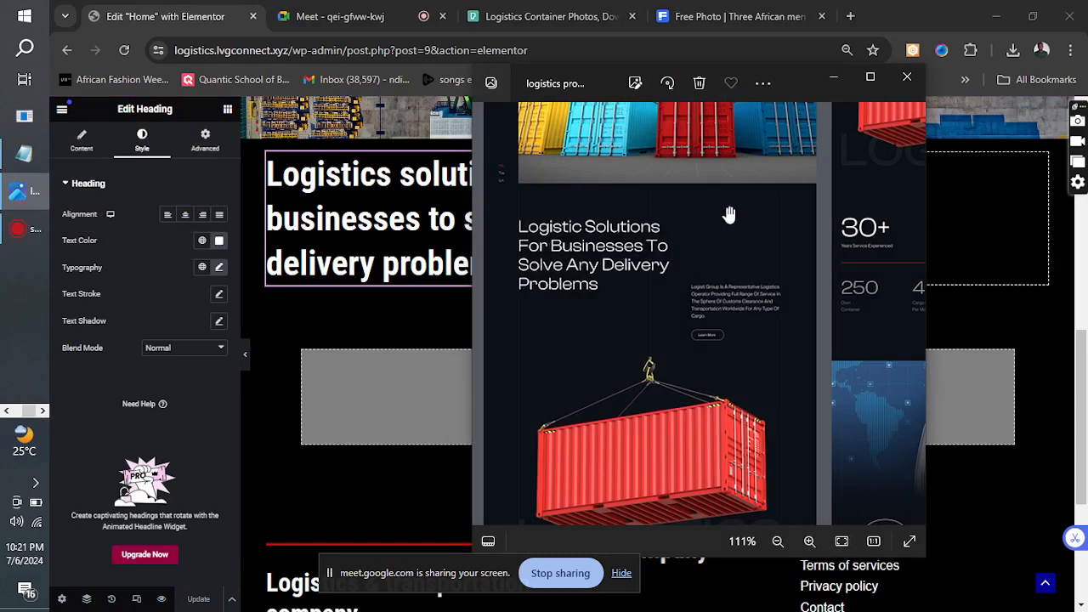
pyautogui.click(832, 78)
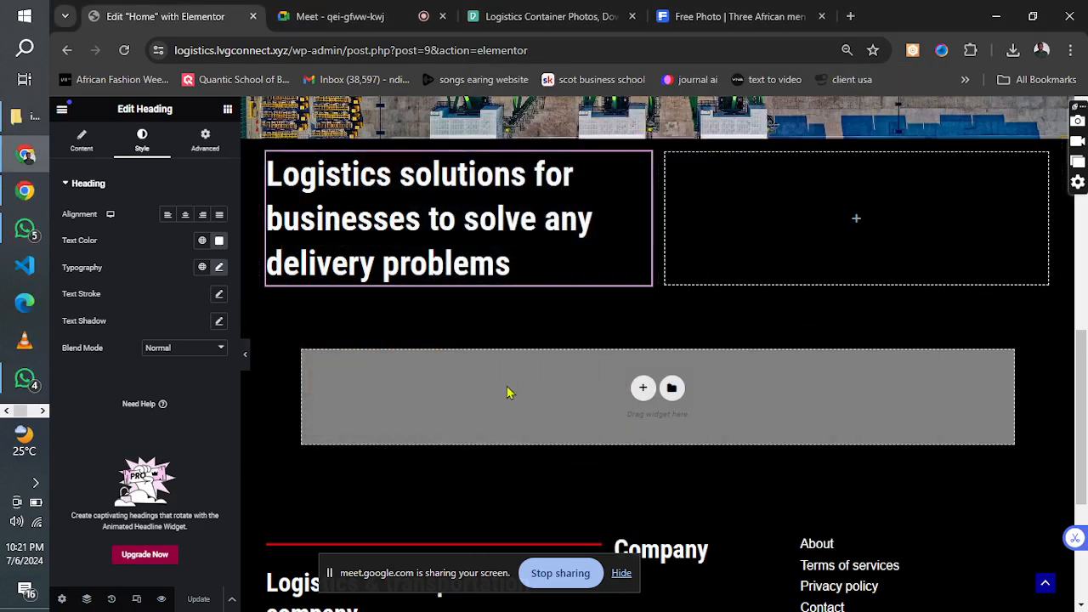
pyautogui.click(42, 411)
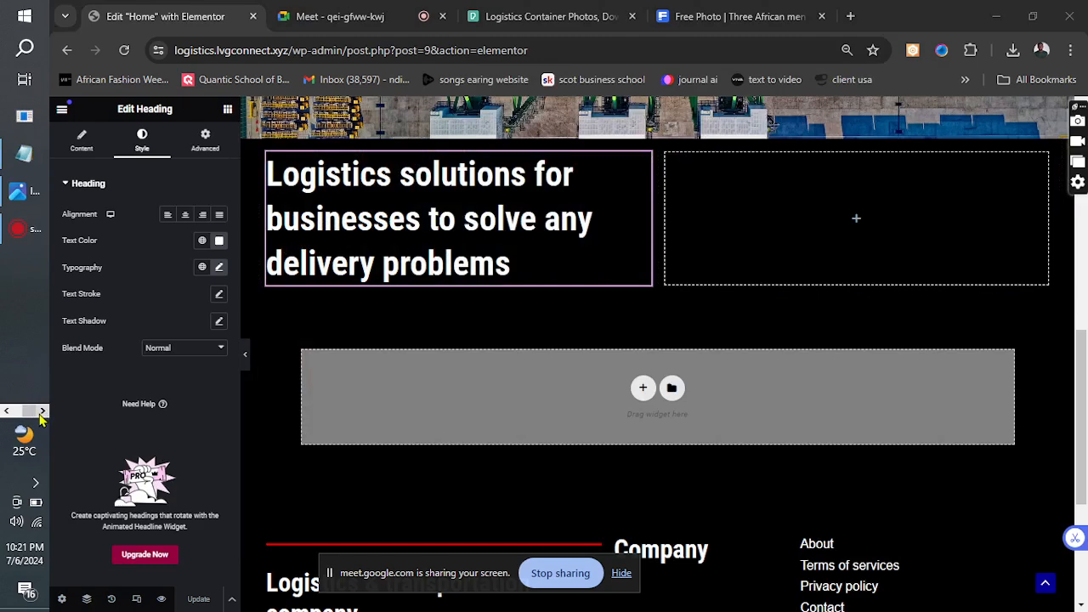
pyautogui.click(21, 190)
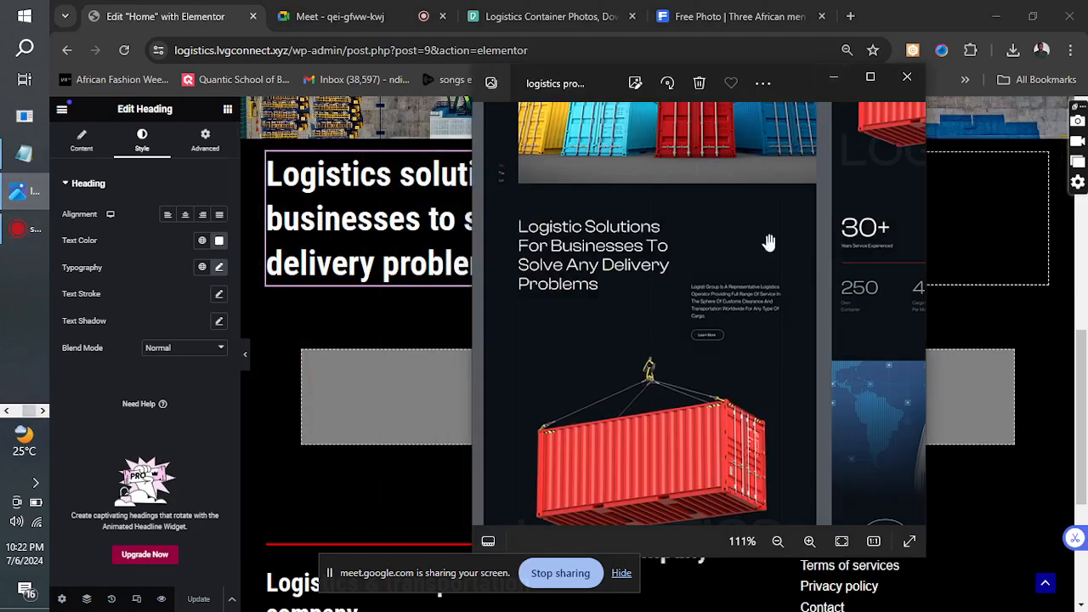
pyautogui.click(834, 77)
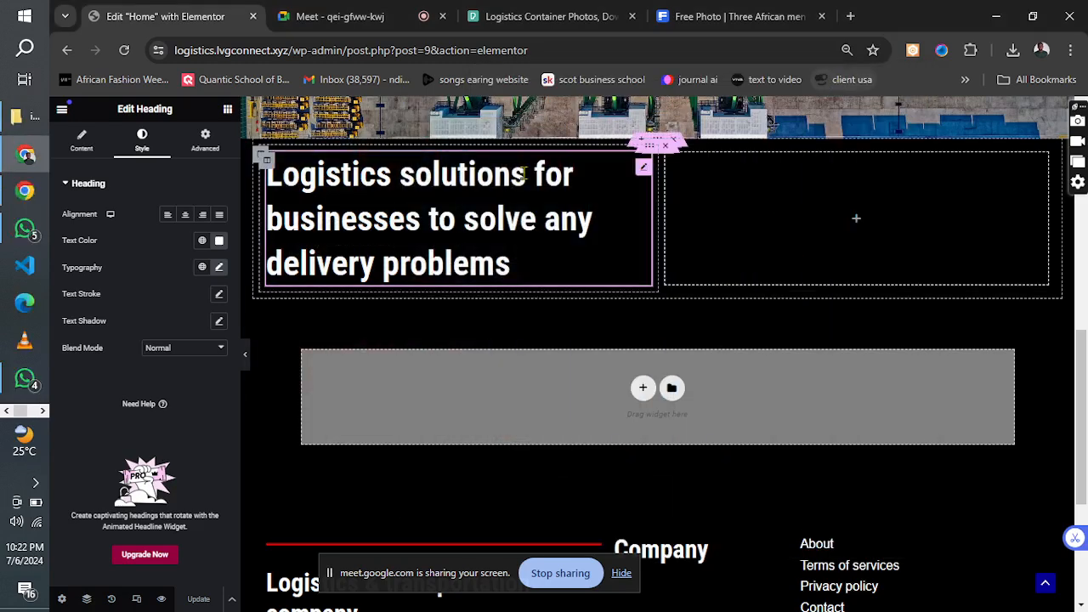
pyautogui.click(227, 109)
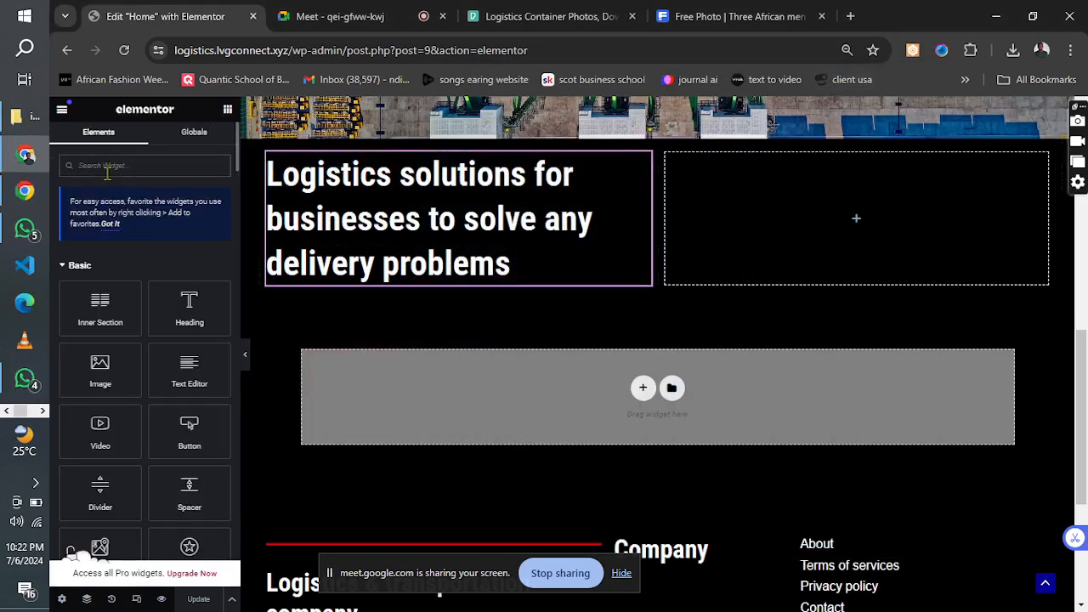
pyautogui.write('spacer')
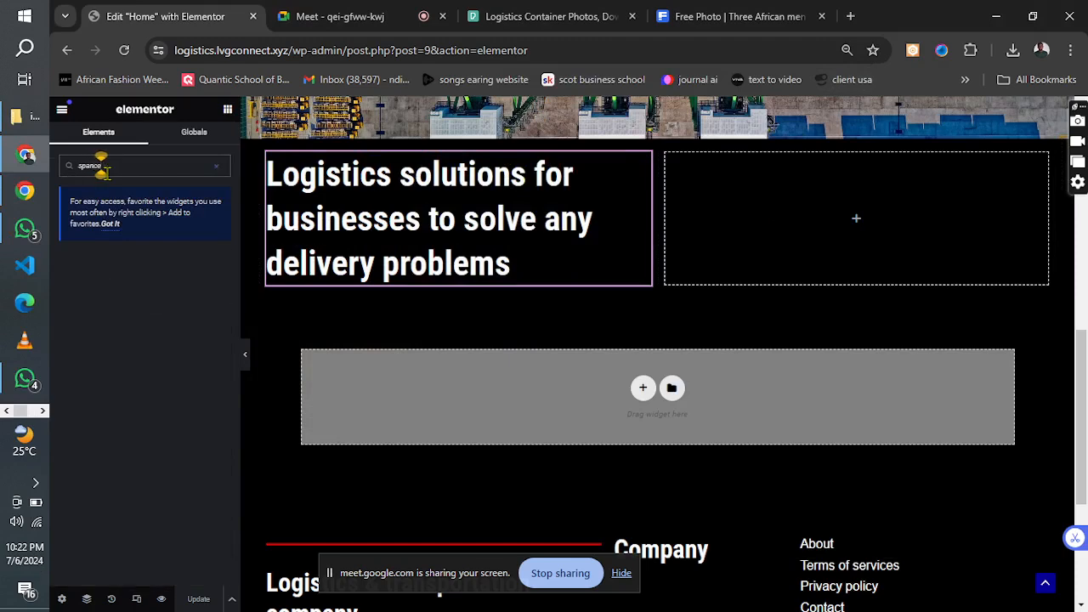
pyautogui.press('BackSpace')
pyautogui.press('BackSpace')
pyautogui.press('BackSpace')
pyautogui.press('BackSpace')
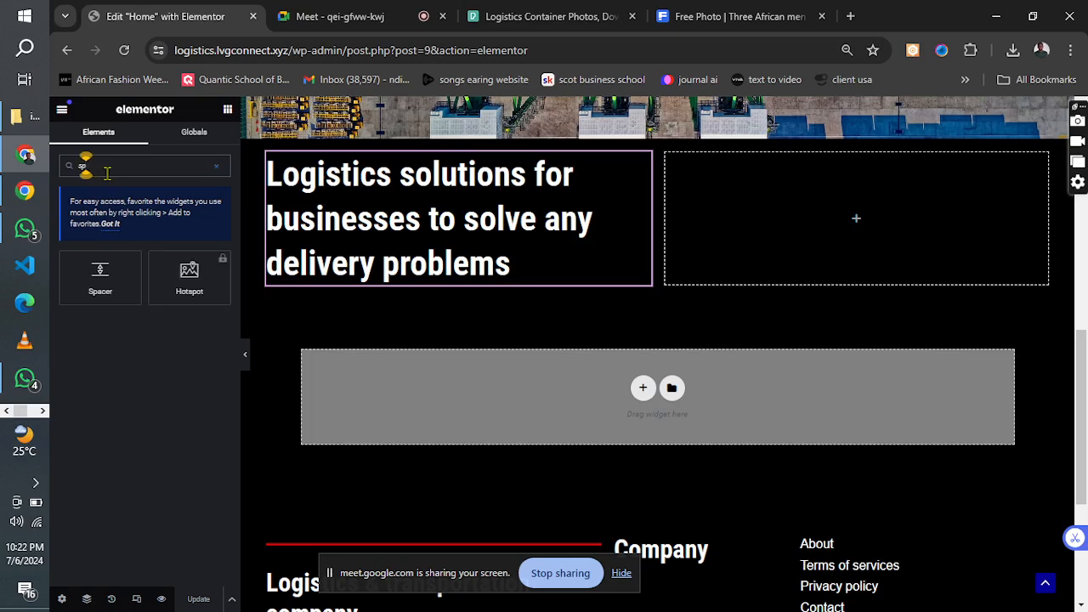
pyautogui.moveTo(100, 276); pyautogui.dragTo(782, 204)
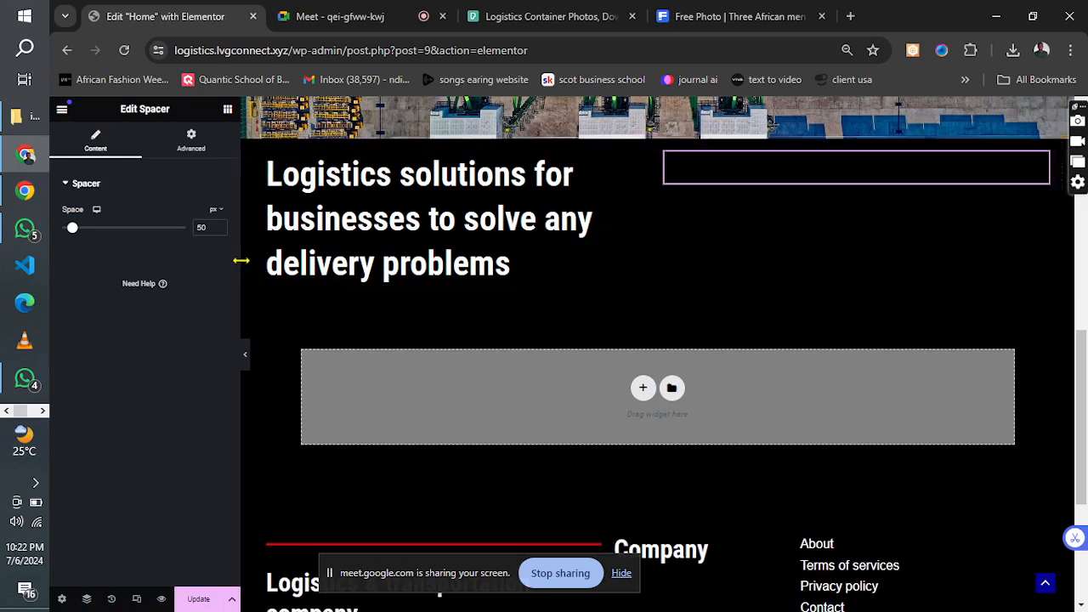
pyautogui.moveTo(73, 228); pyautogui.dragTo(107, 258)
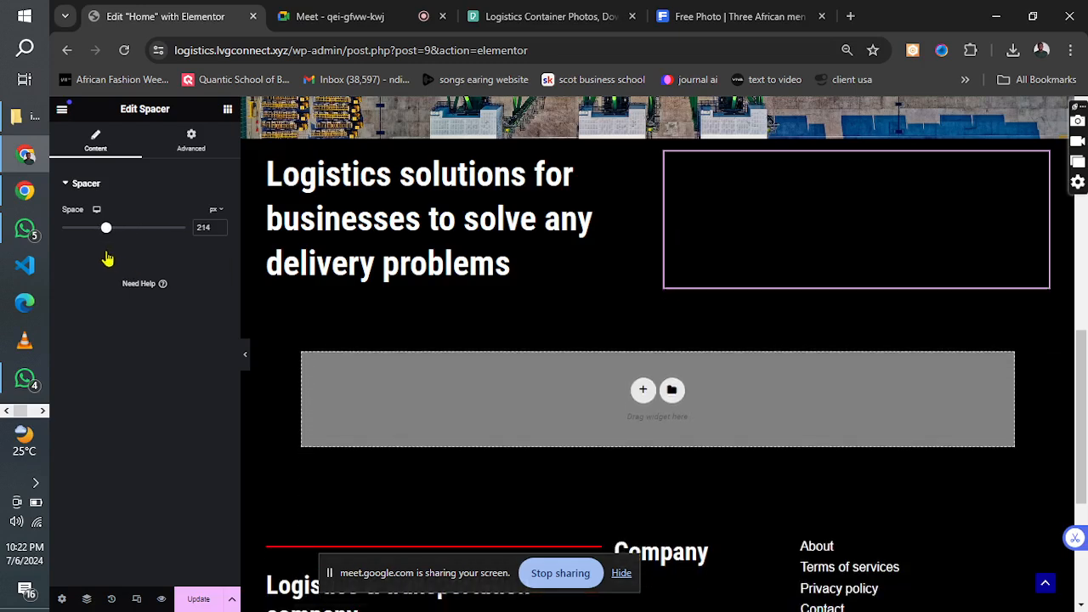
# Add a Text Editor below the spacer and replace its placeholder with text beginning "We are a reputable company, we have also been in".
pyautogui.click(225, 112)
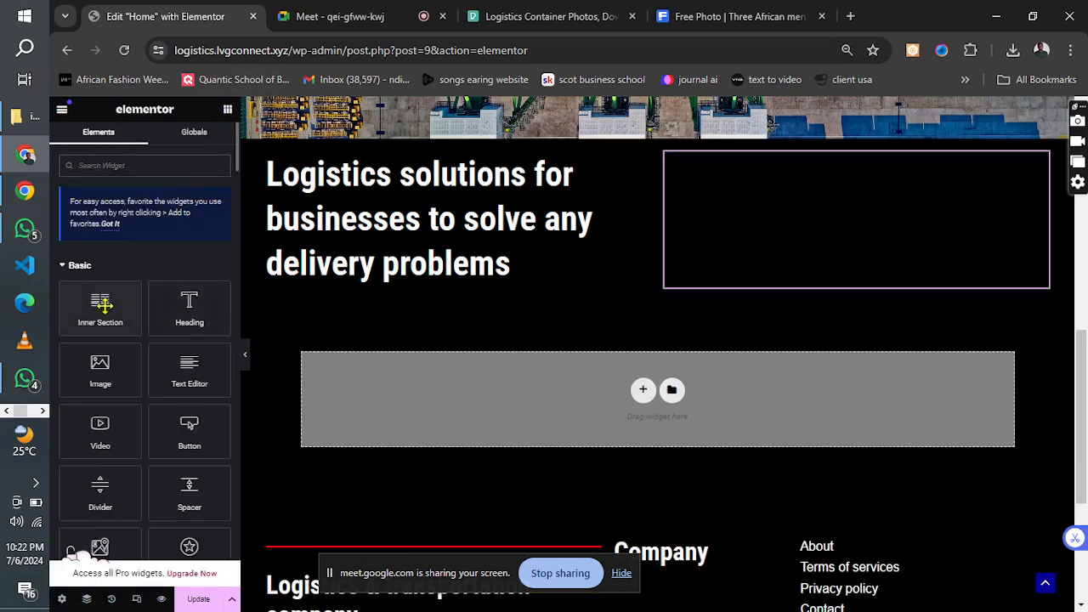
pyautogui.moveTo(187, 367); pyautogui.dragTo(785, 286)
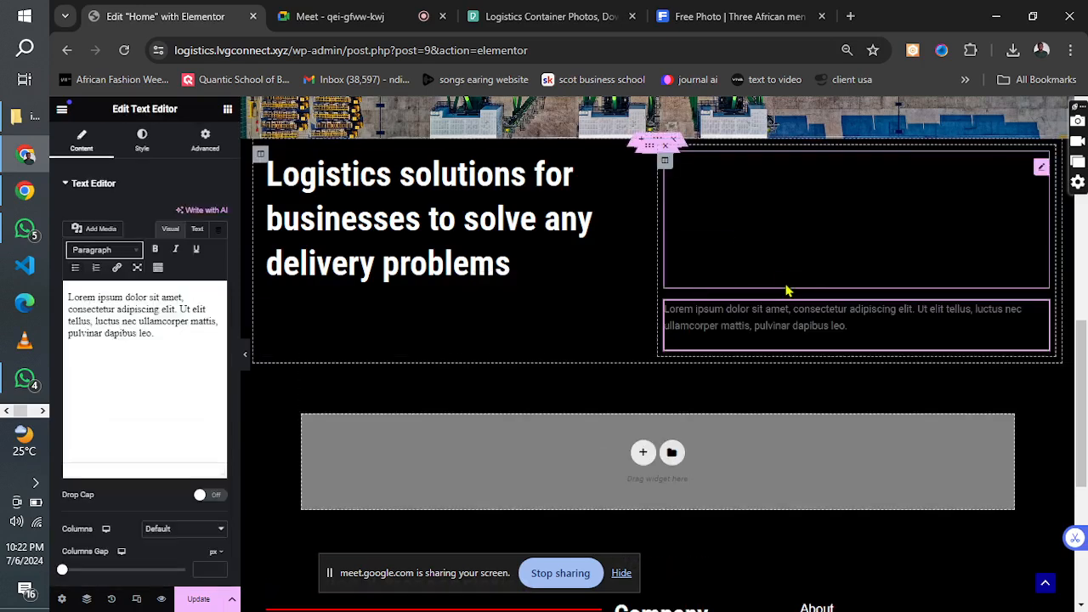
pyautogui.moveTo(136, 381); pyautogui.dragTo(58, 308)
pyautogui.write('WE')
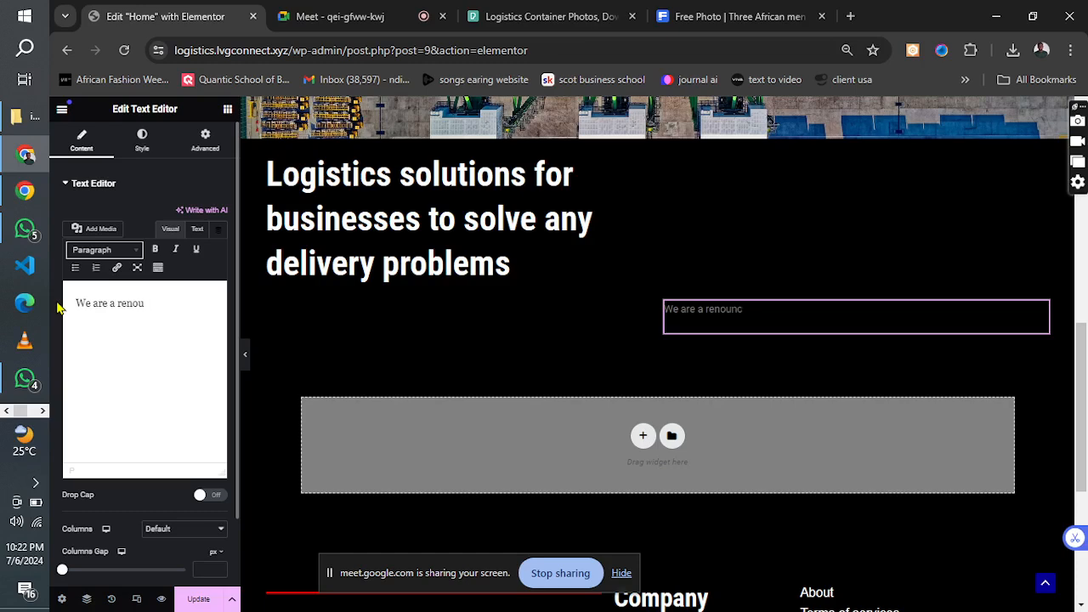
pyautogui.press('BackSpace')
pyautogui.press('BackSpace')
pyautogui.press('BackSpace')
pyautogui.press('BackSpace')
pyautogui.press('BackSpace')
pyautogui.write('mpany, we have als')
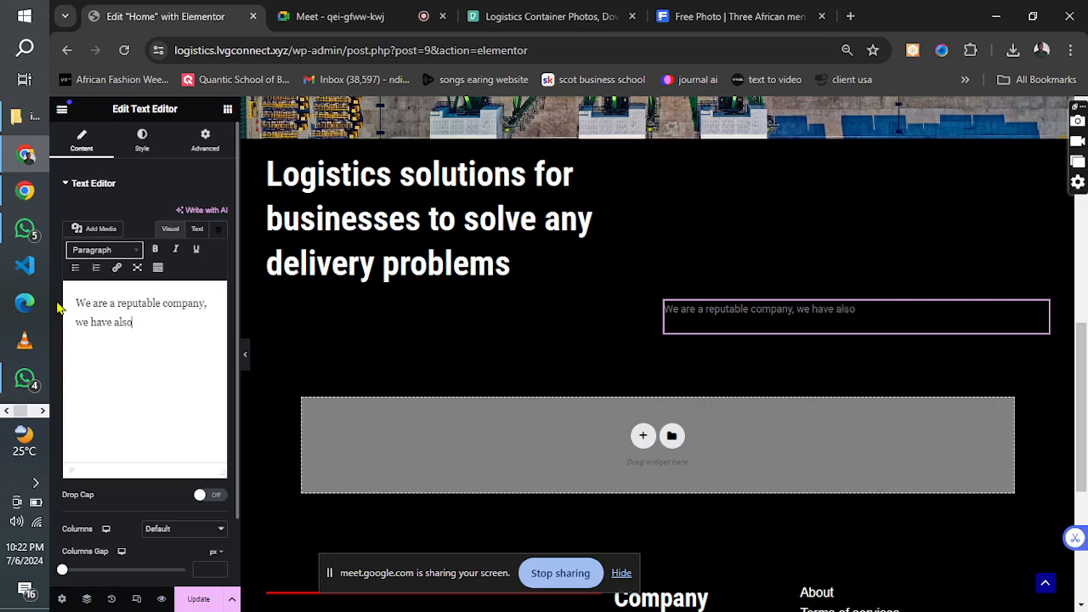
pyautogui.write('en in existence for over 10years, we are')
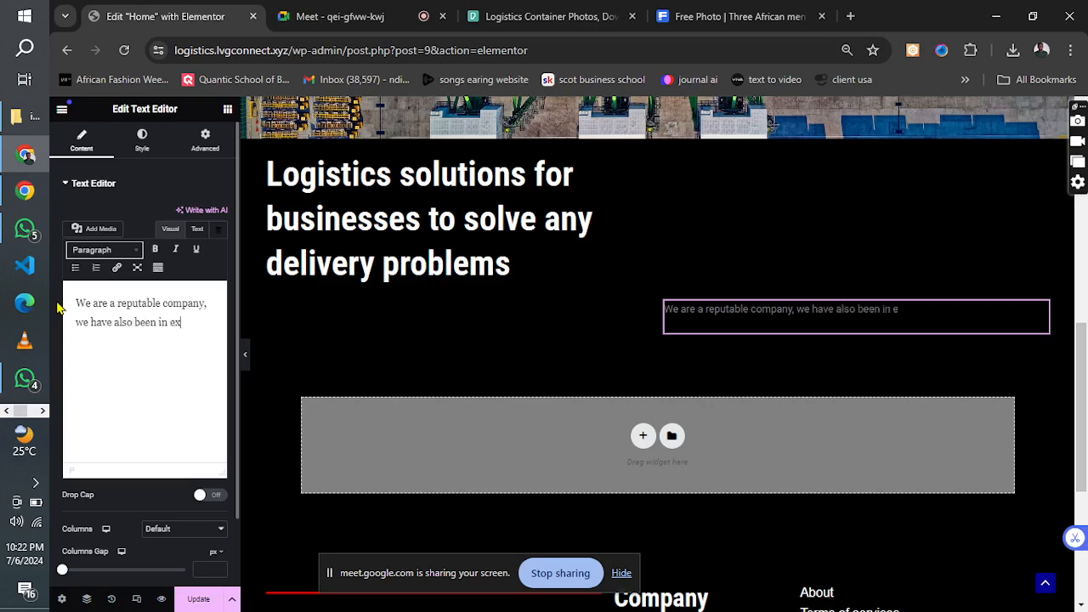
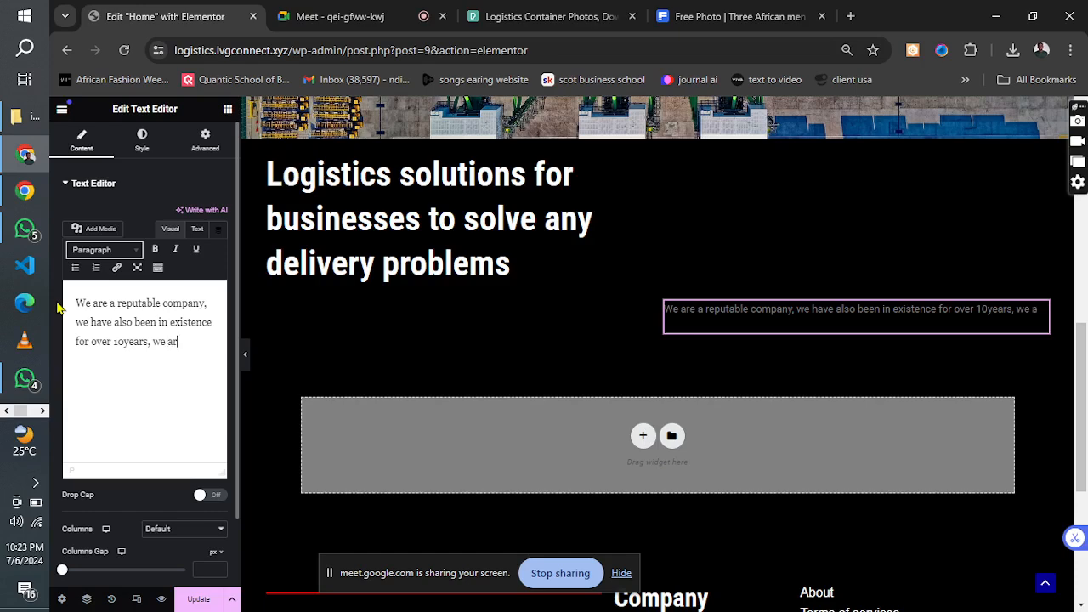
# Complete the paragraph below the spacer with "have branches all over the world, from Nigerian to china and the usa".
pyautogui.click(320, 9)
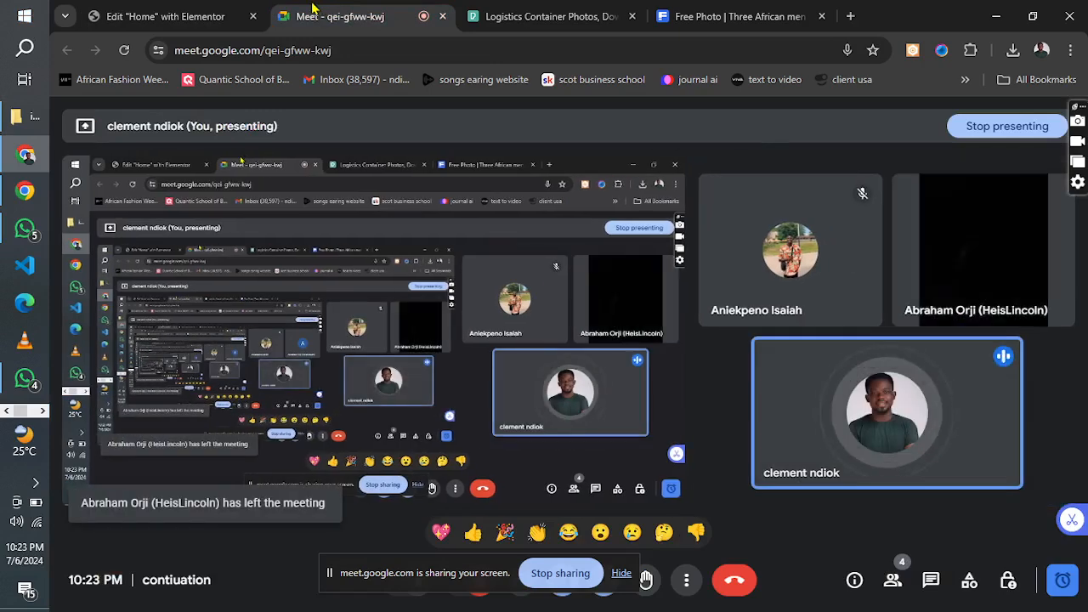
pyautogui.click(162, 16)
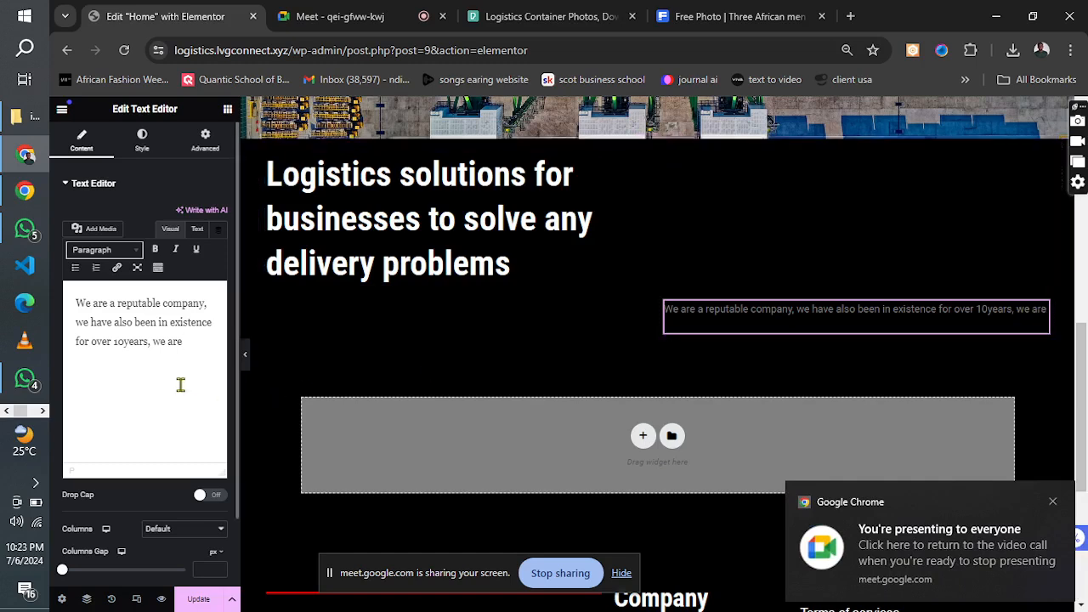
pyautogui.write('have b')
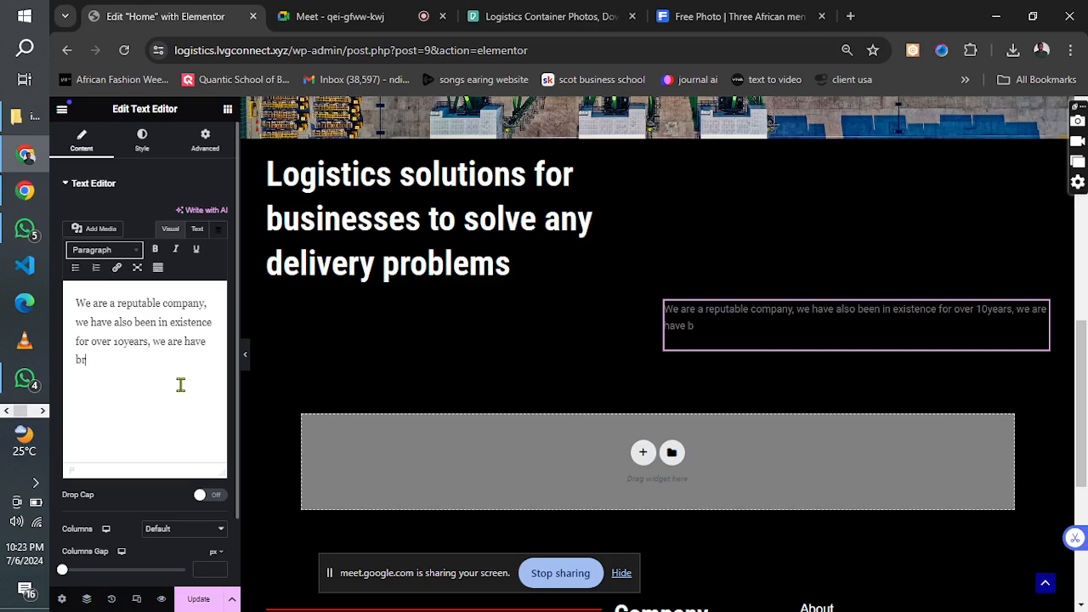
pyautogui.write('ranches all o')
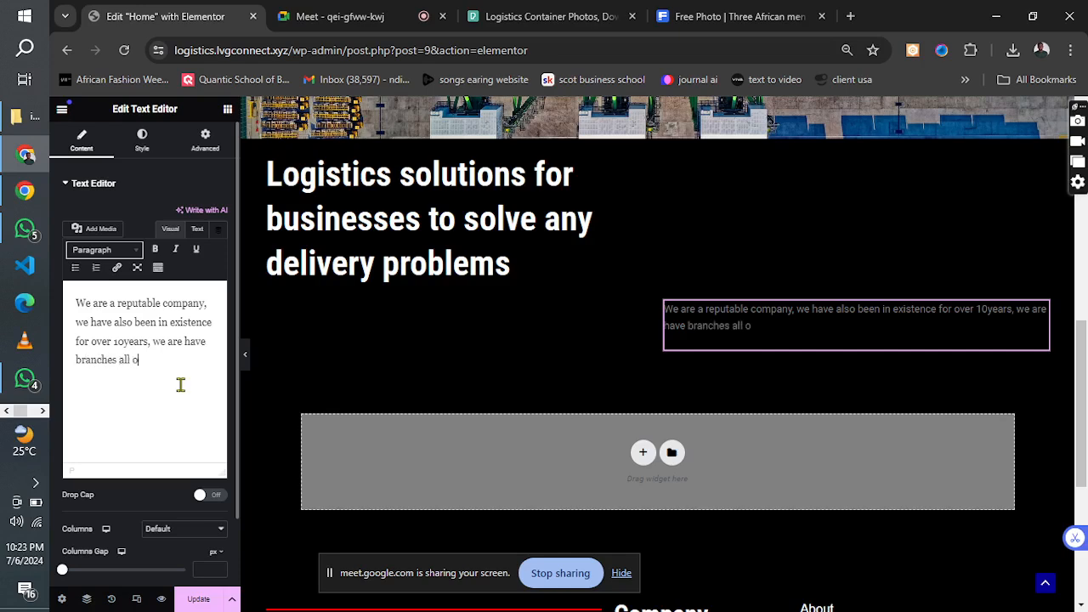
pyautogui.write('ver the world,')
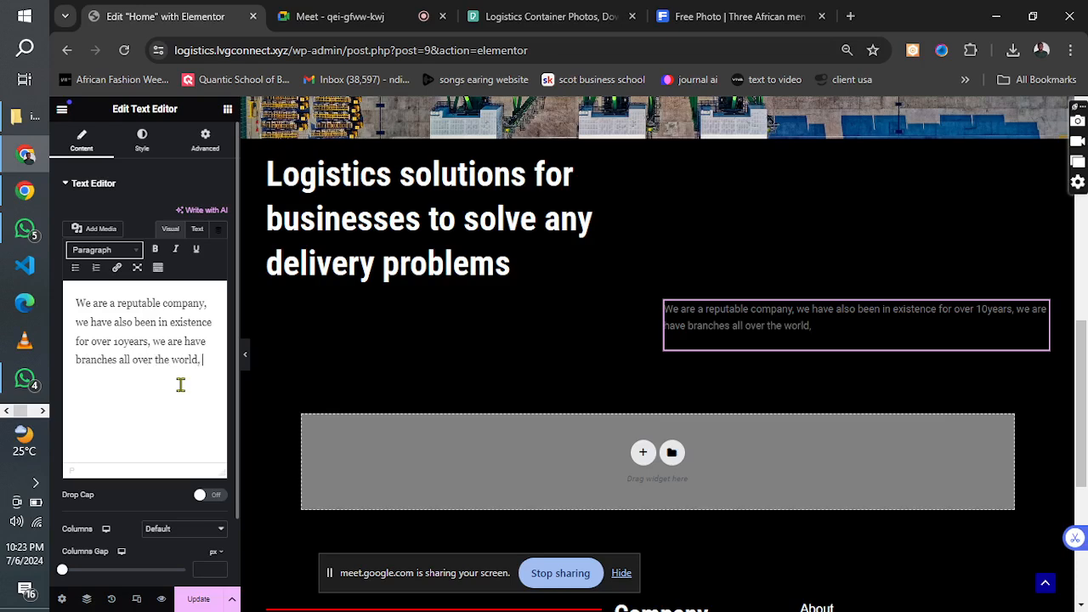
pyautogui.write(' from Nigerian to china')
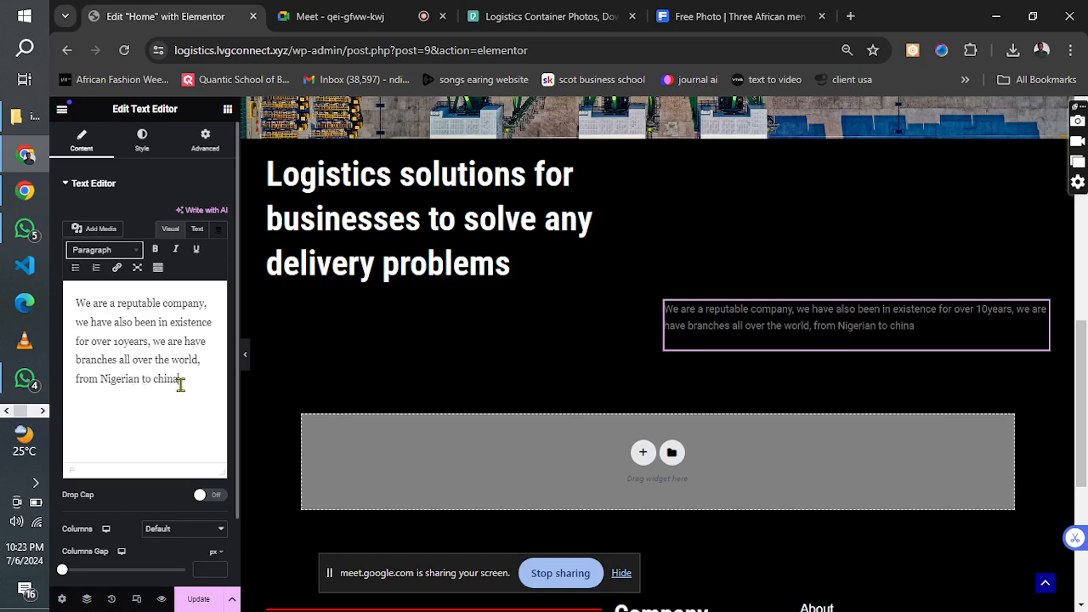
pyautogui.write(' and the usa')
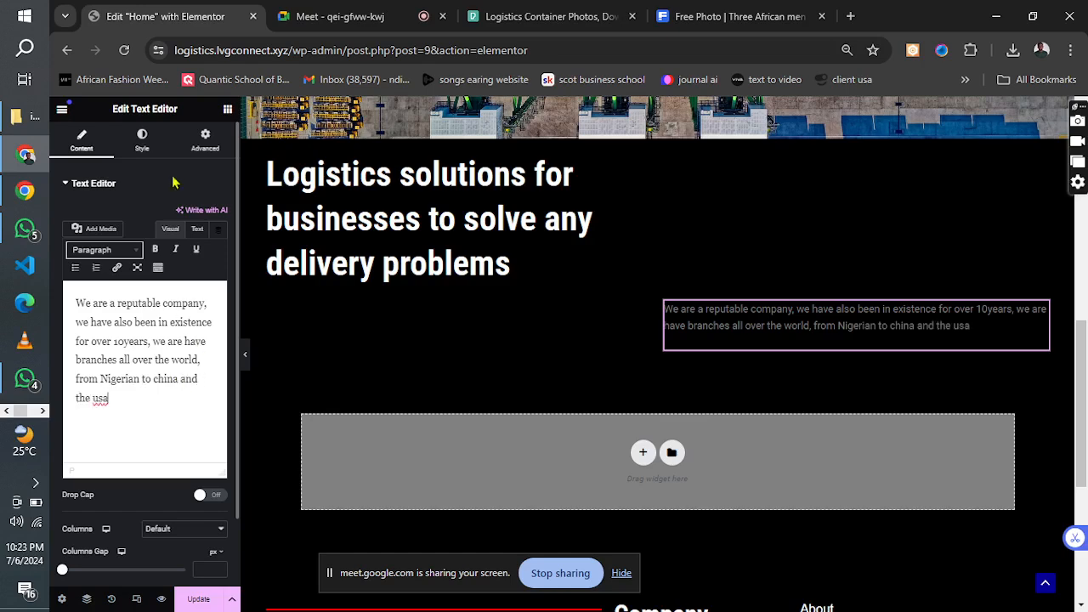
# Change the paragraph's text color to white (#FFFFFF).
pyautogui.click(144, 145)
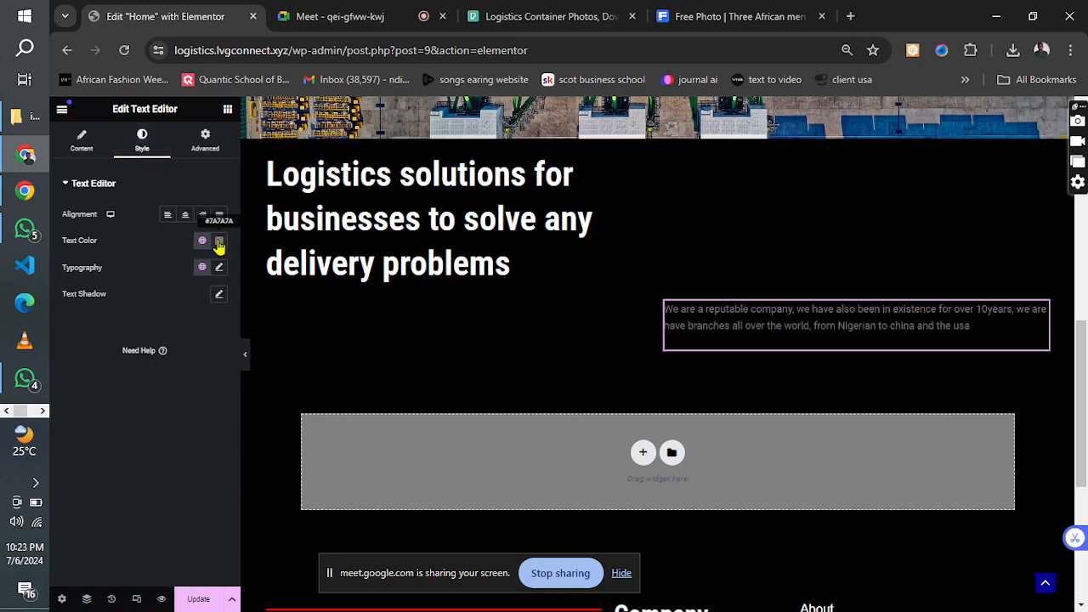
pyautogui.click(220, 240)
pyautogui.moveTo(209, 328); pyautogui.dragTo(133, 295)
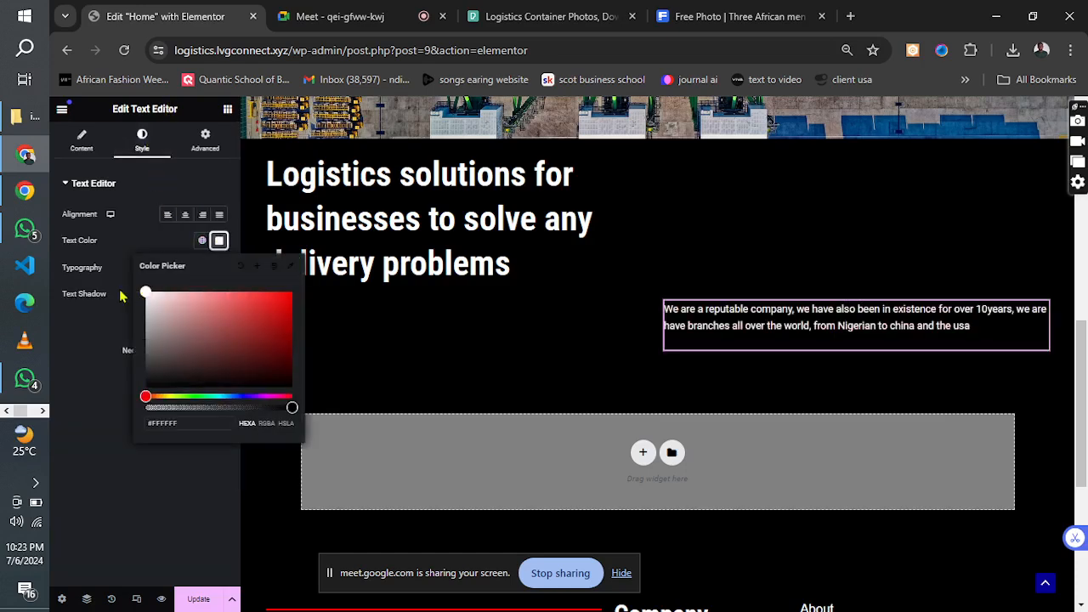
pyautogui.click(97, 358)
# Set the paragraph's typography to the Helvetica font family at a size of 20 px.
pyautogui.click(219, 267)
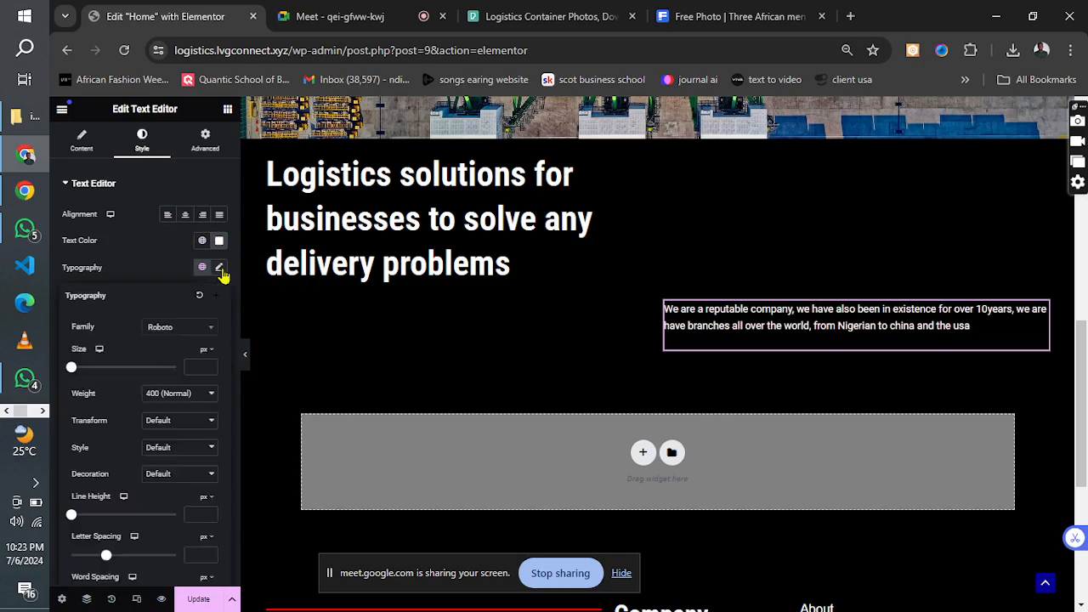
pyautogui.click(178, 328)
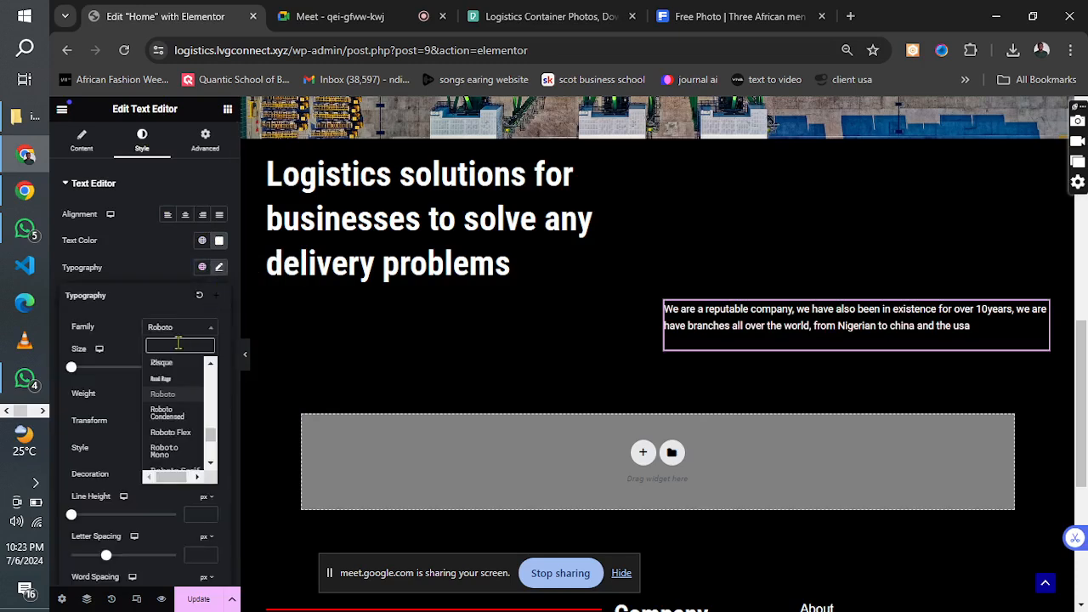
pyautogui.write('h')
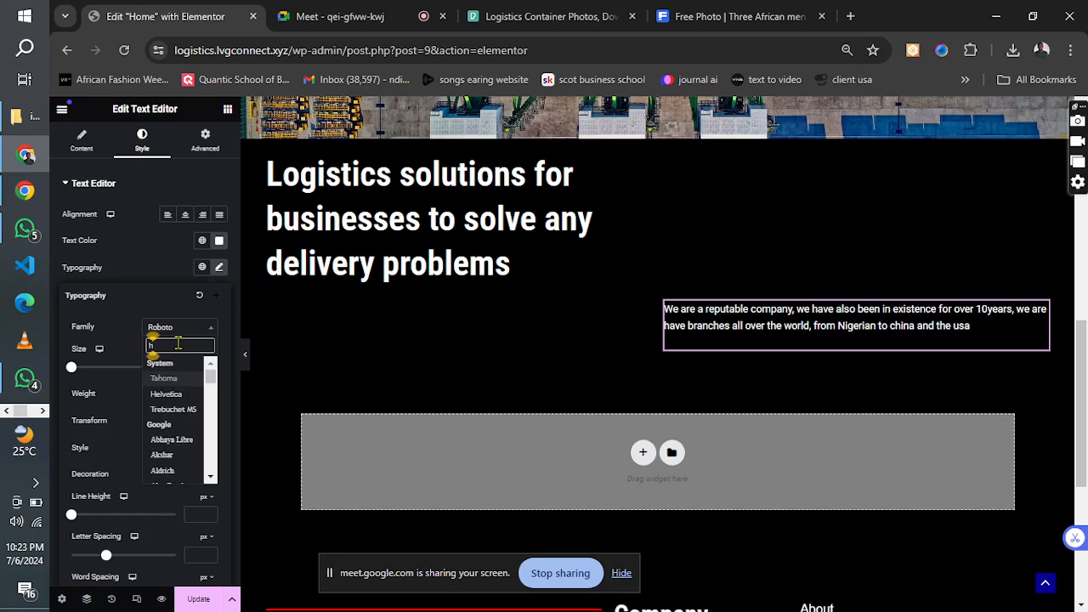
pyautogui.write('el')
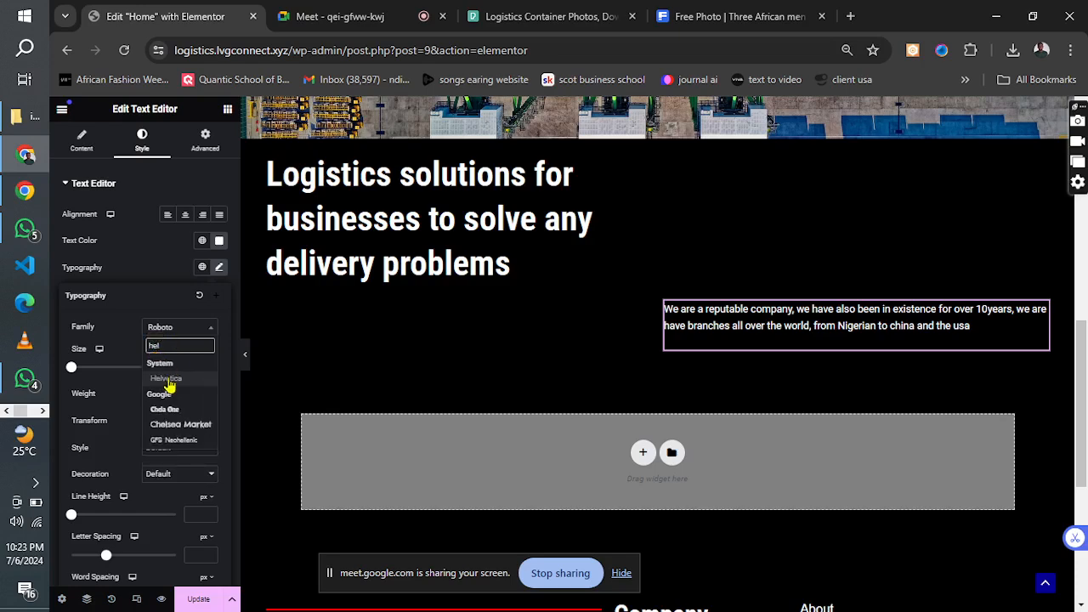
pyautogui.click(168, 379)
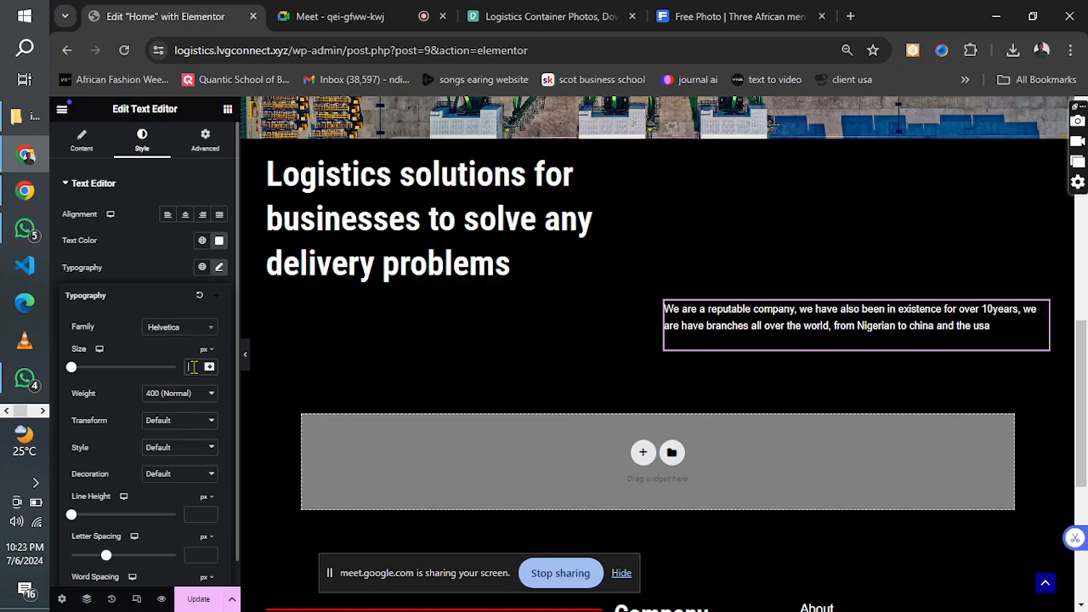
pyautogui.click(193, 366)
pyautogui.write('20')
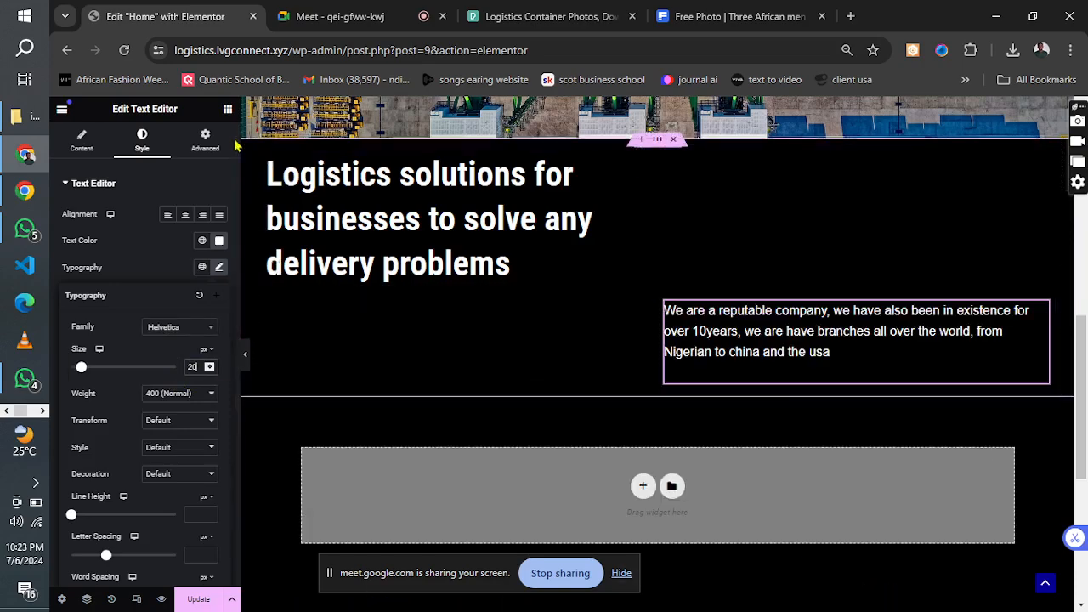
# Add a Button widget below the paragraph in the second column and change its text to "Read more..".
pyautogui.click(229, 114)
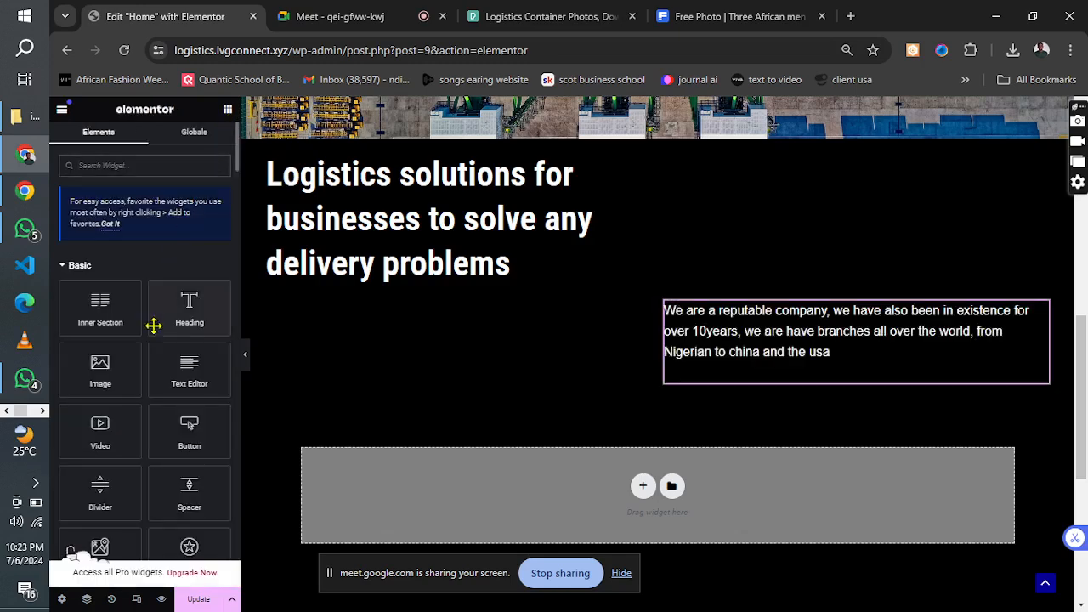
pyautogui.moveTo(176, 428); pyautogui.dragTo(714, 364)
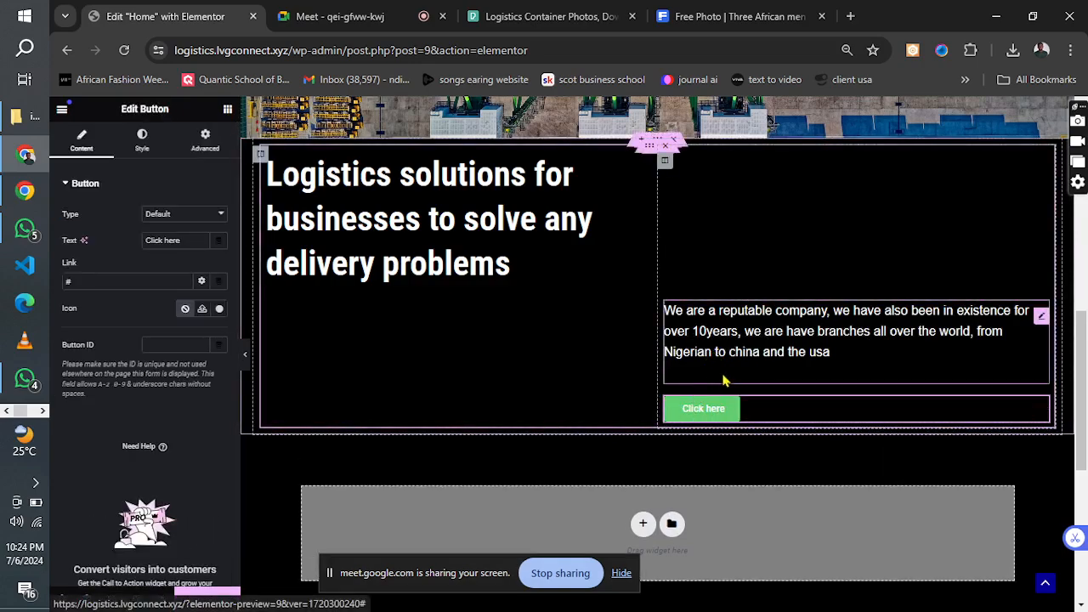
pyautogui.click(206, 143)
pyautogui.click(218, 281)
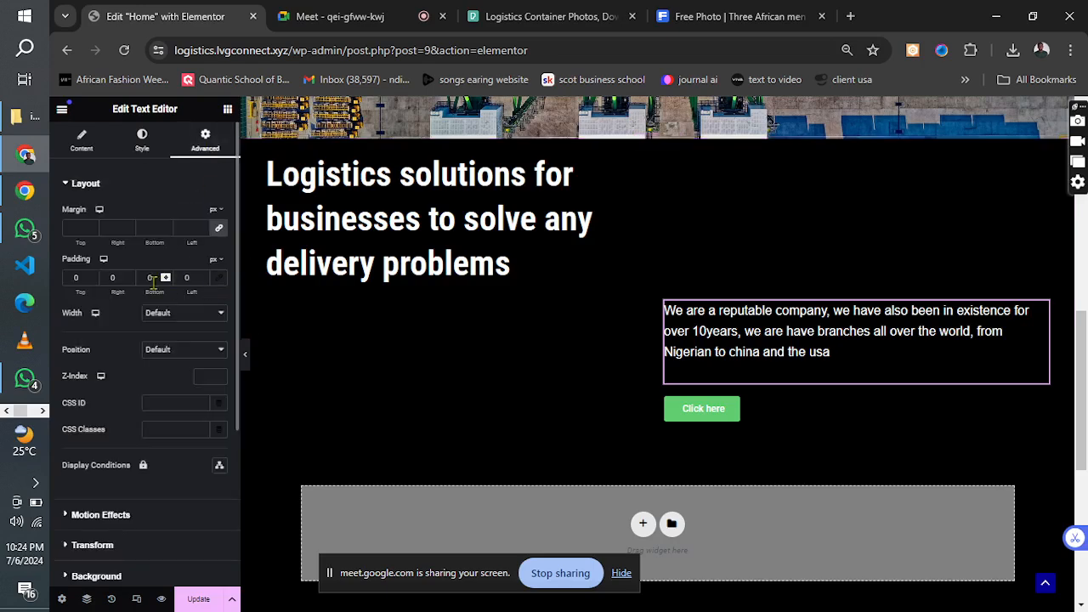
pyautogui.click(706, 409)
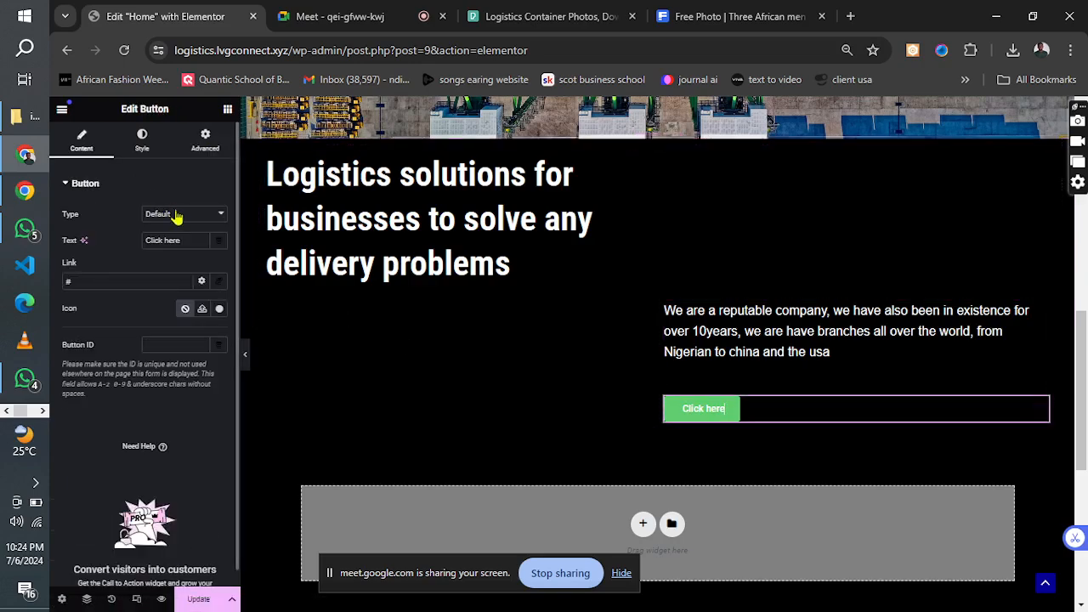
pyautogui.moveTo(185, 243); pyautogui.dragTo(140, 252)
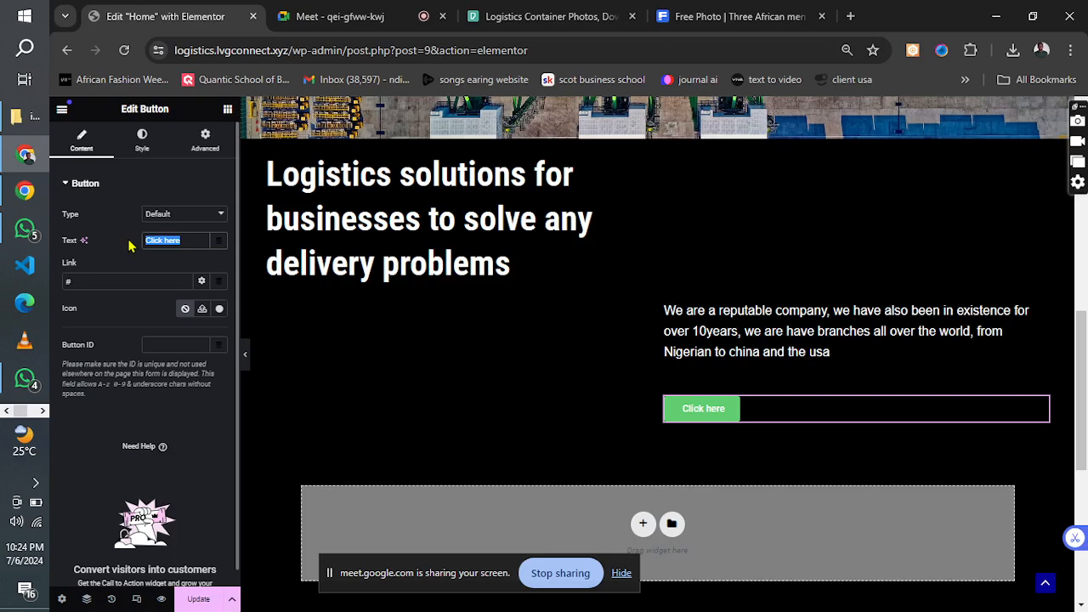
pyautogui.write('Rea')
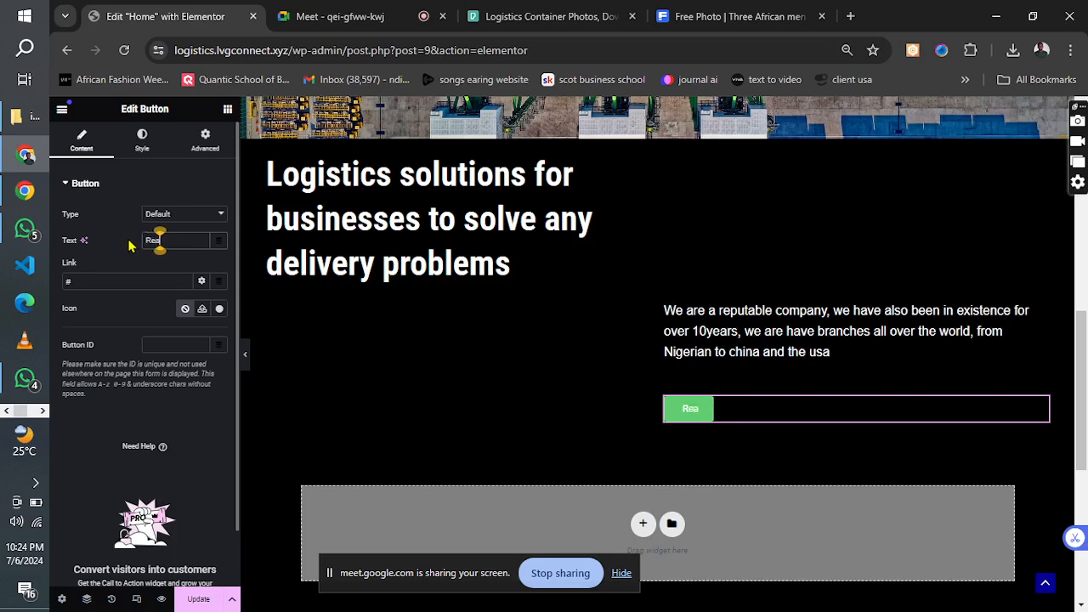
pyautogui.write('d more..')
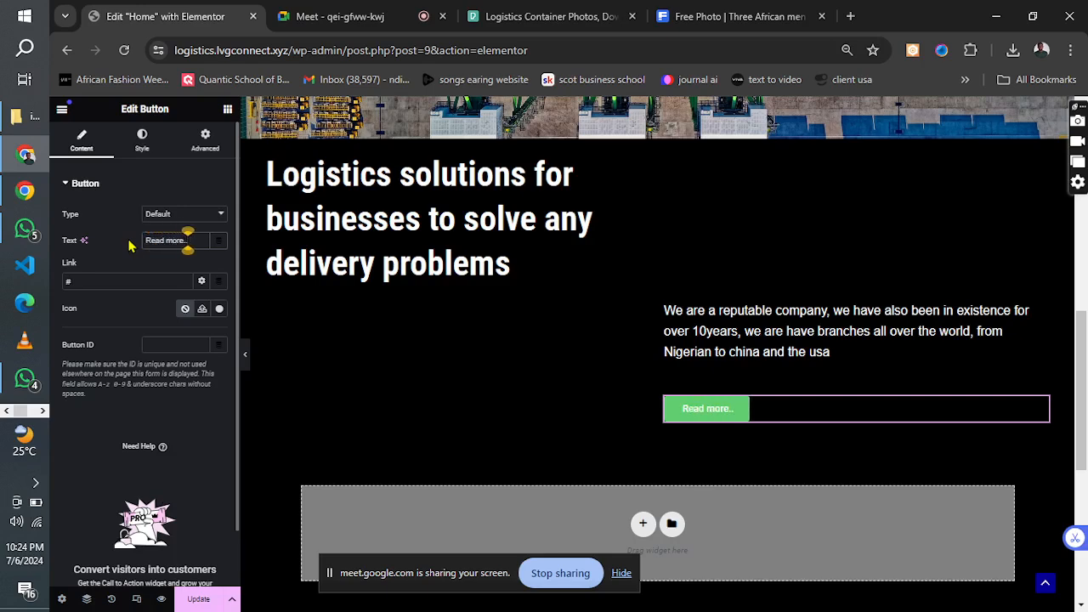
# Check the button in the design reference image and change the "Read more.." button's background color to black.
pyautogui.click(43, 410)
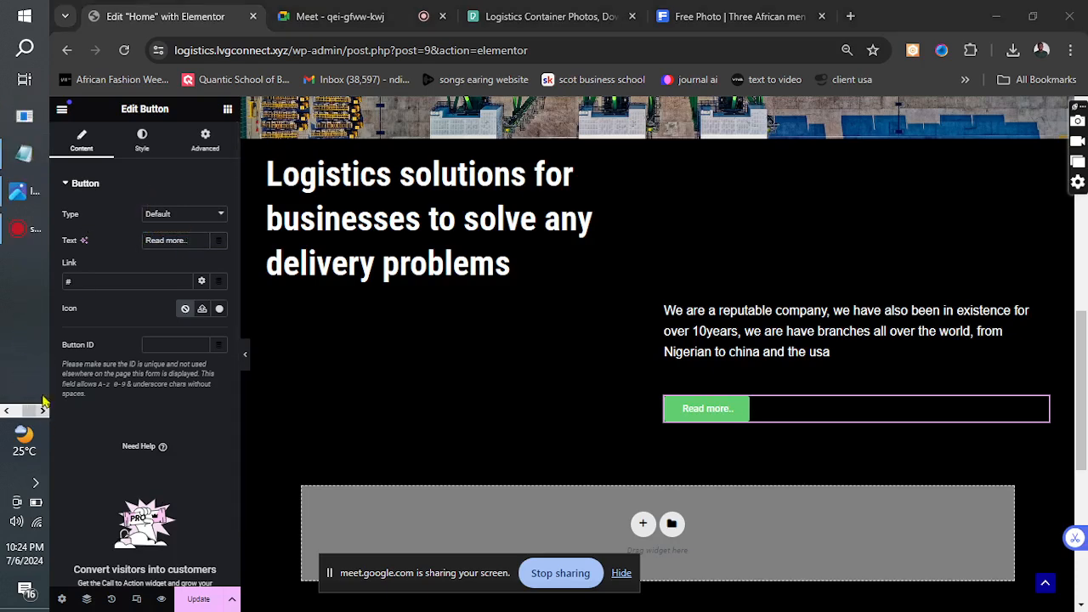
pyautogui.click(19, 190)
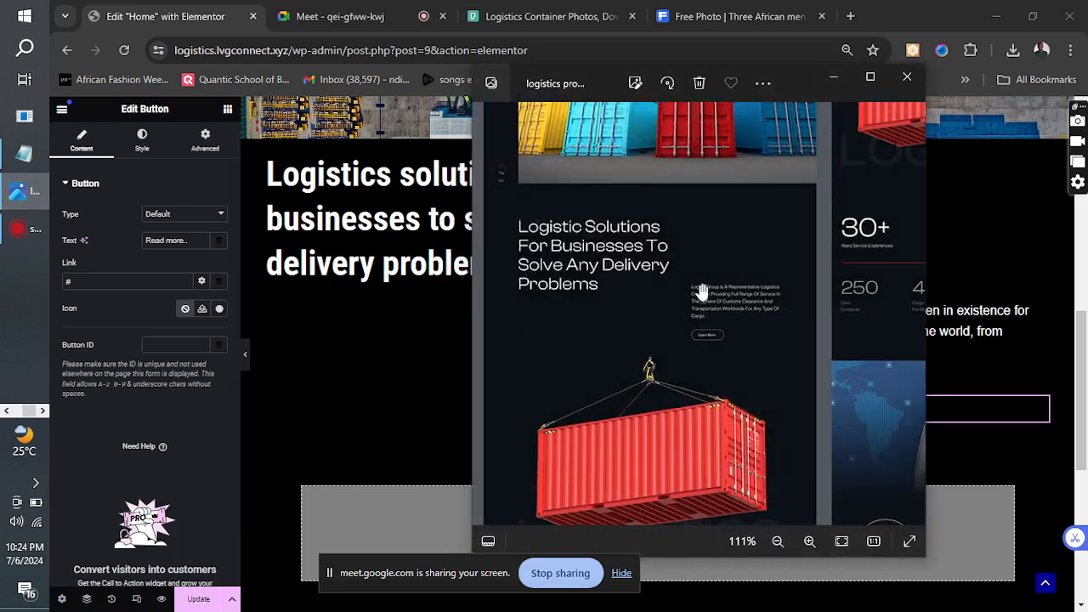
pyautogui.click(834, 77)
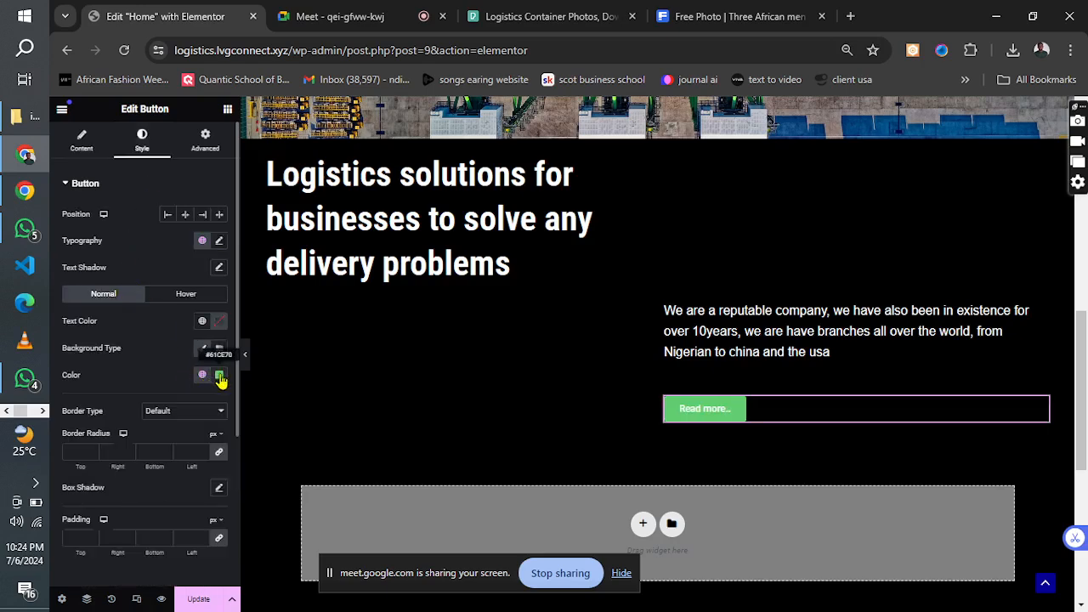
pyautogui.click(220, 377)
pyautogui.moveTo(196, 473); pyautogui.dragTo(115, 553)
pyautogui.click(156, 338)
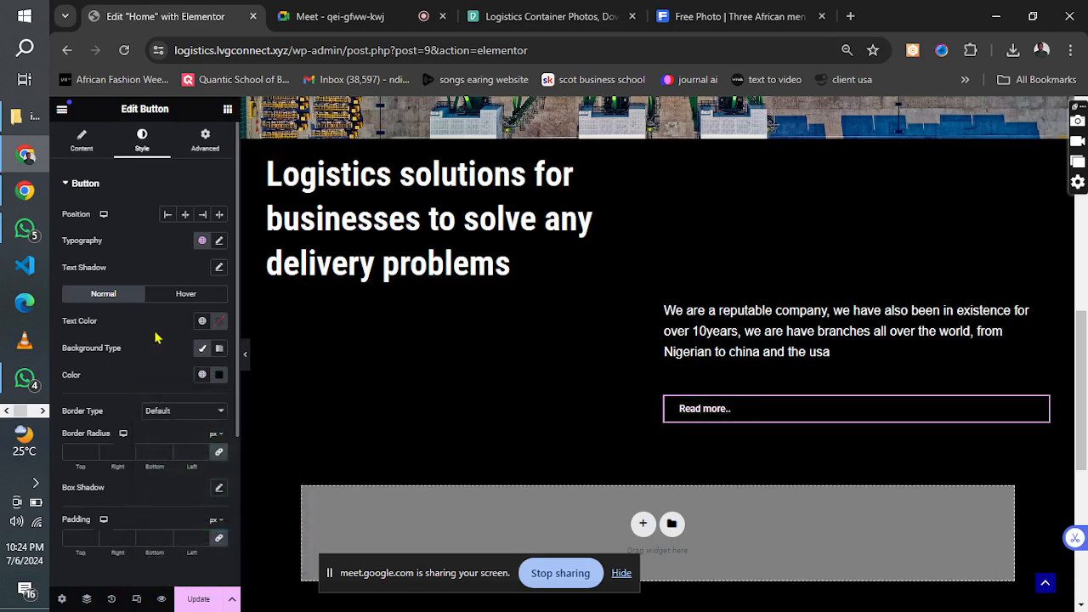
# Give the "Read more.." button a solid border 2 px wide with a 30 px border radius on all sides and update the page.
pyautogui.click(171, 421)
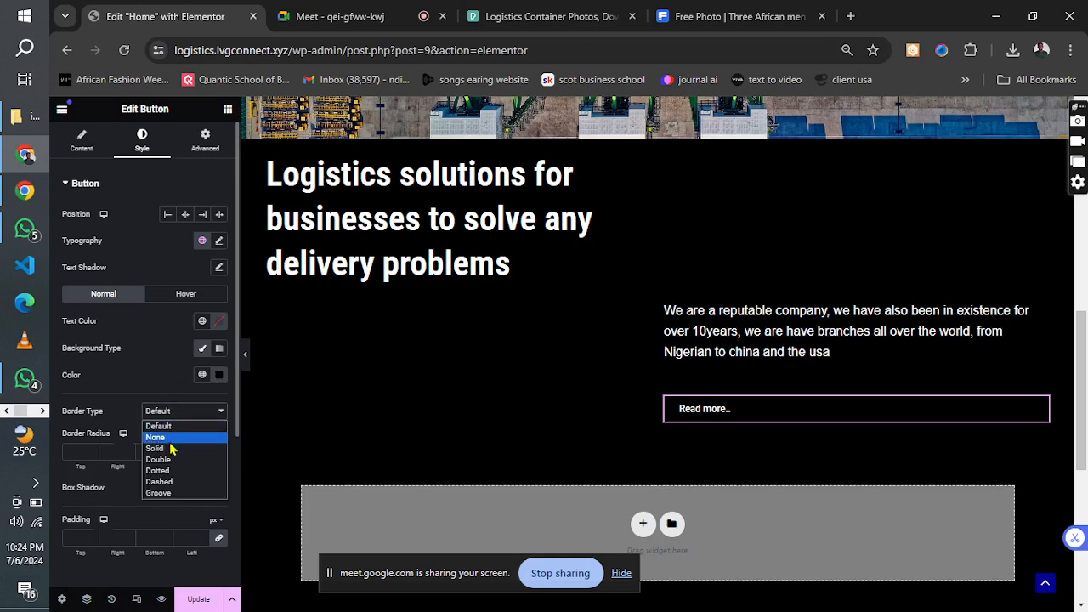
pyautogui.click(169, 449)
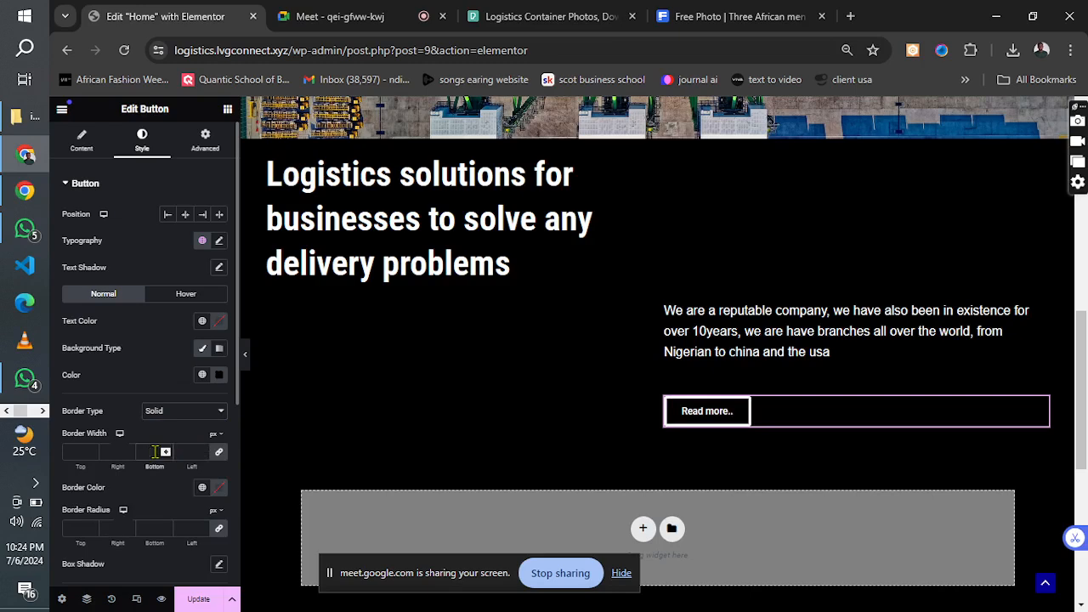
pyautogui.click(155, 452)
pyautogui.write('2')
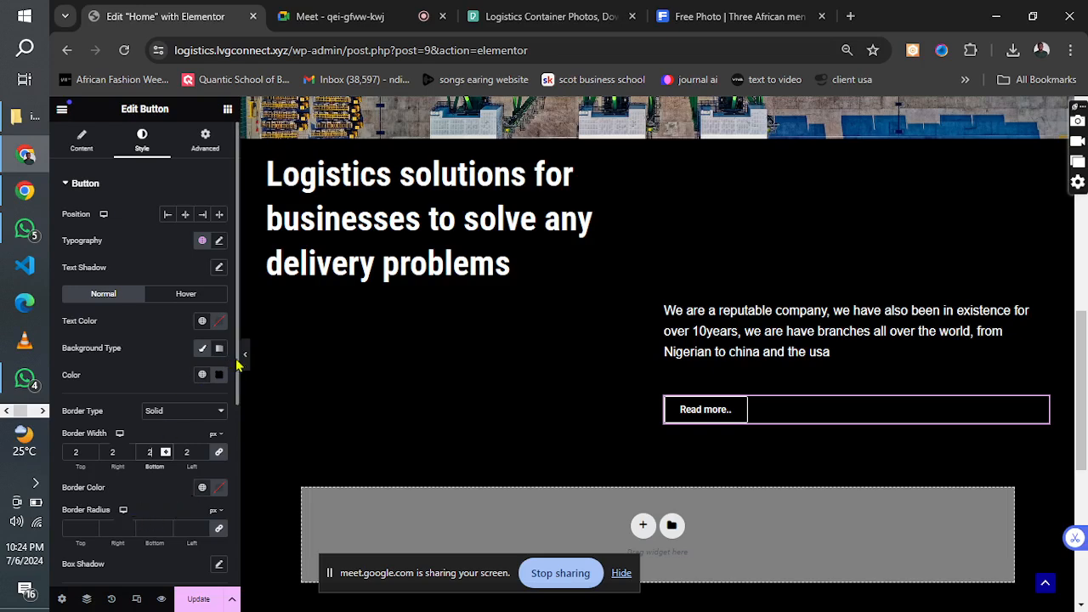
pyautogui.scroll(-3, 232, 442)
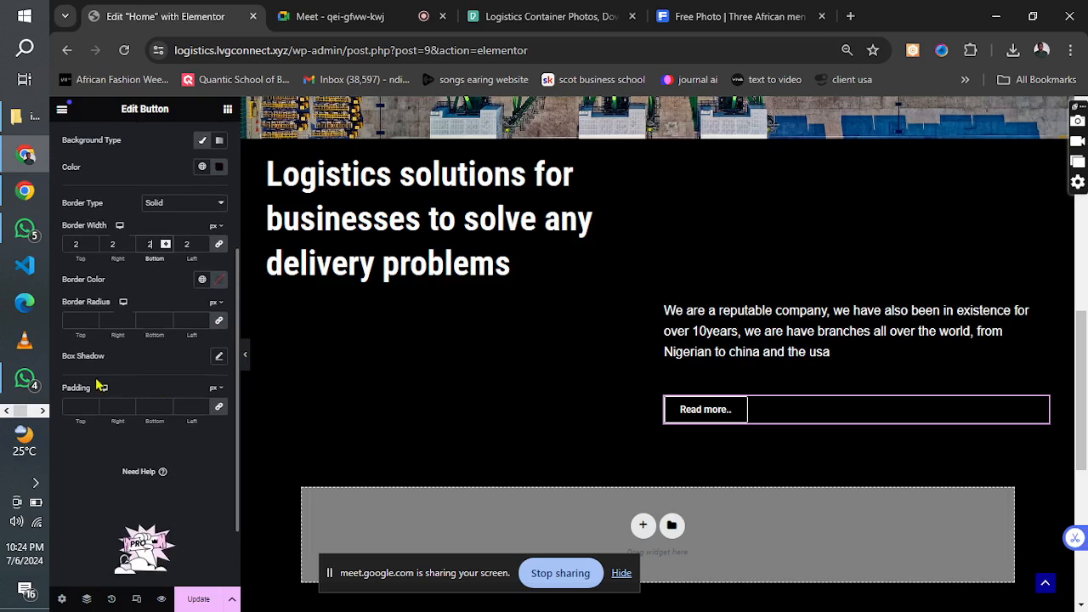
pyautogui.click(73, 320)
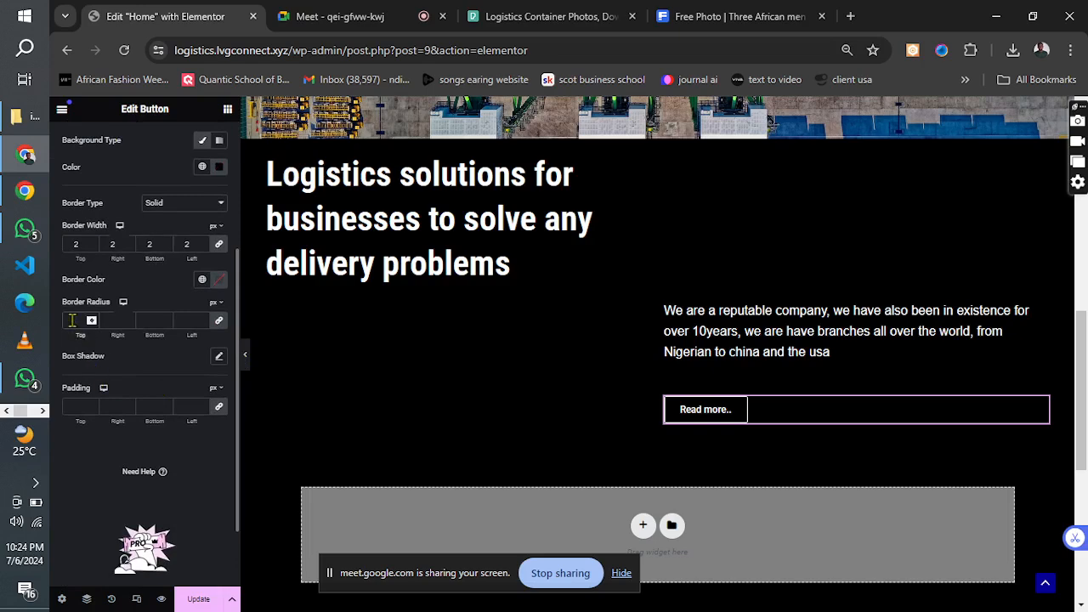
pyautogui.write('30')
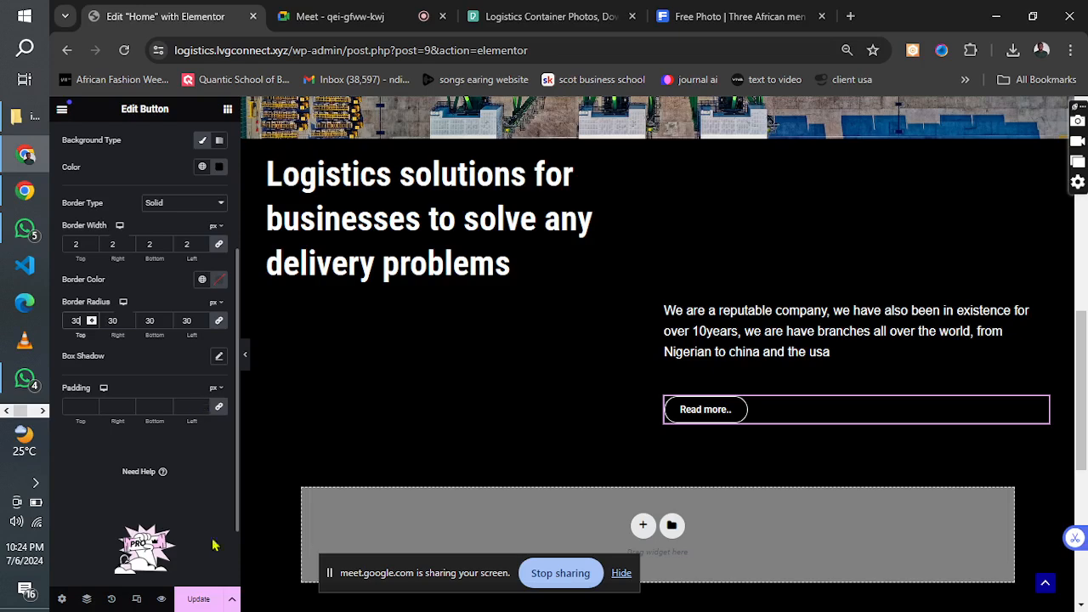
pyautogui.click(199, 598)
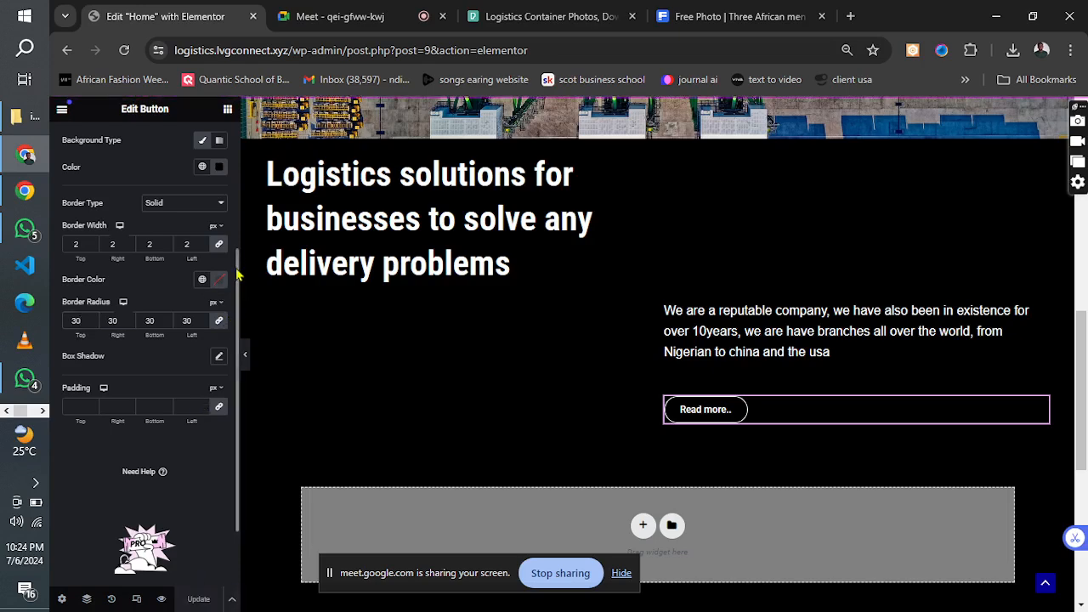
# Replace the "Read more.." button's placeholder link with a link to the site's About page.
pyautogui.moveTo(238, 272); pyautogui.dragTo(227, 145)
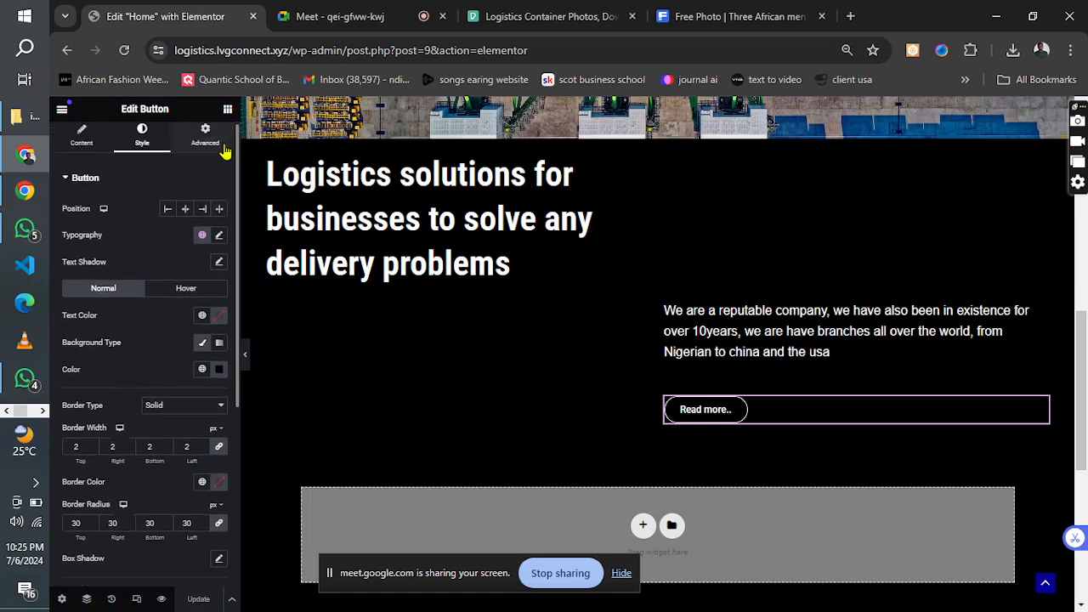
pyautogui.click(89, 147)
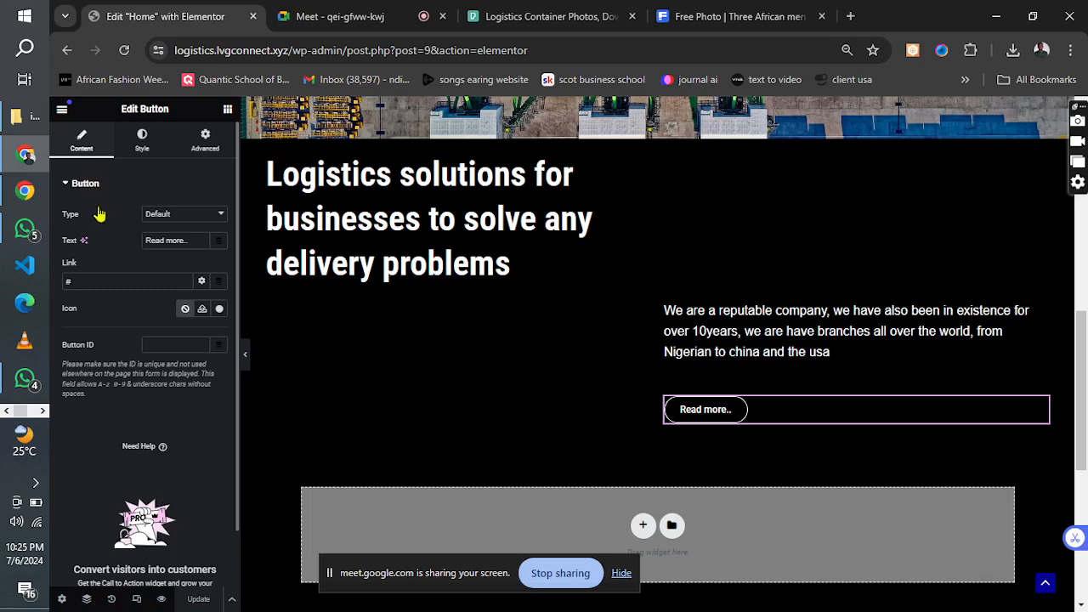
pyautogui.click(102, 287)
pyautogui.press('BackSpace')
pyautogui.write('about')
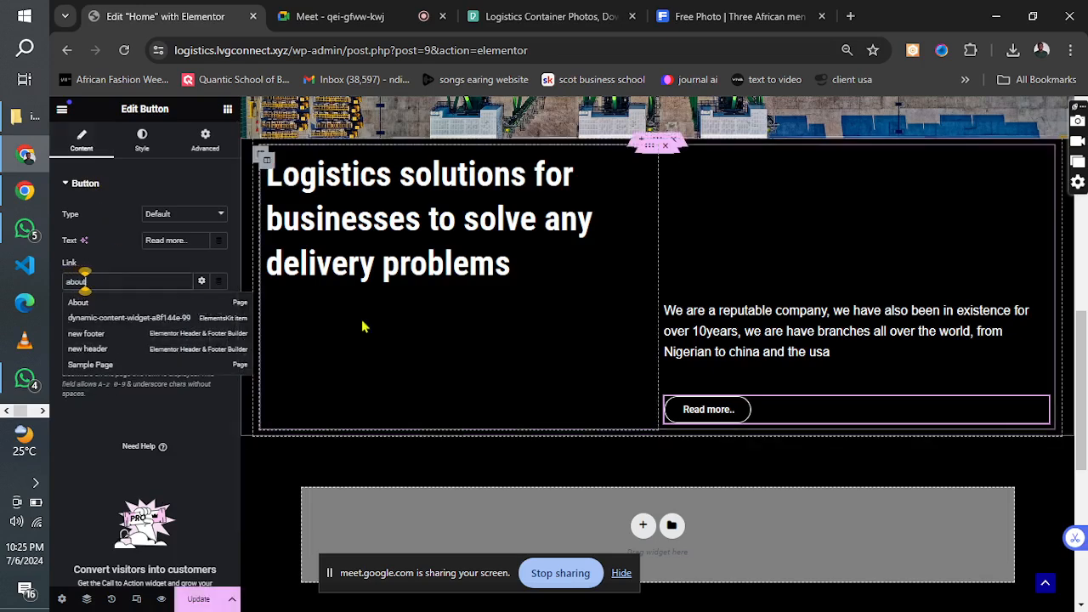
pyautogui.click(82, 306)
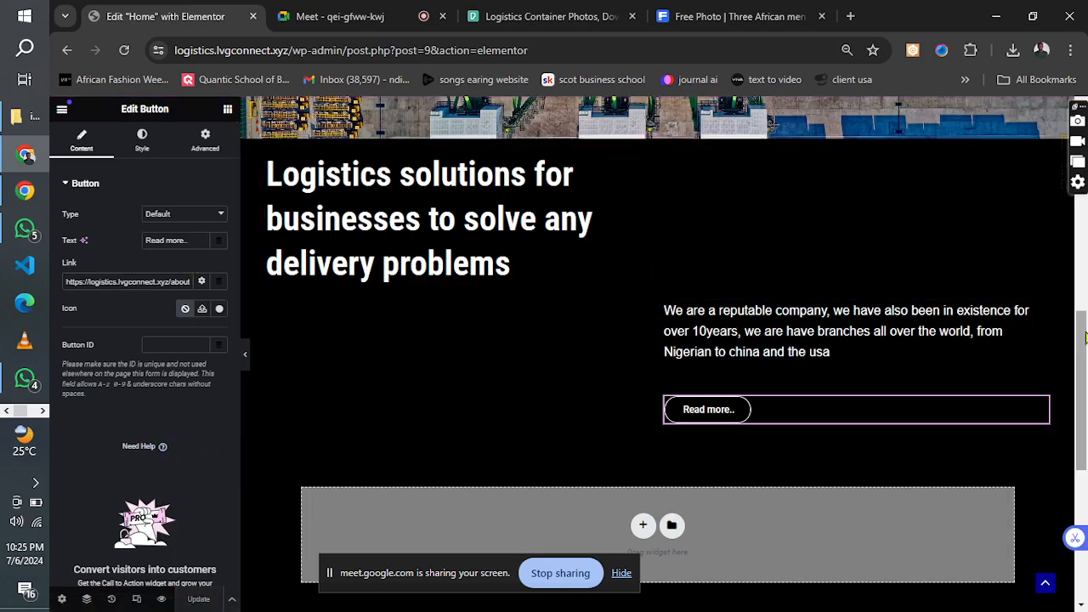
# Check the design reference image for the element that follows below the heading, paragraph and button section.
pyautogui.moveTo(1084, 338)
pyautogui.mouseDown()
pyautogui.moveTo(1085, 170)
pyautogui.moveTo(1073, 363)
pyautogui.moveTo(1073, 342)
pyautogui.mouseUp()
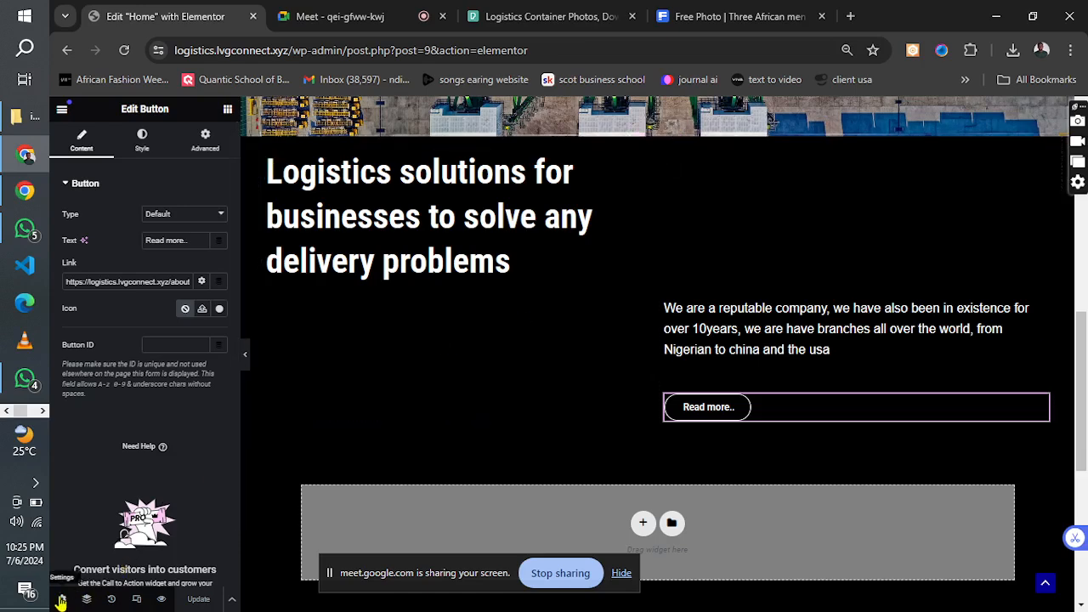
pyautogui.click(42, 412)
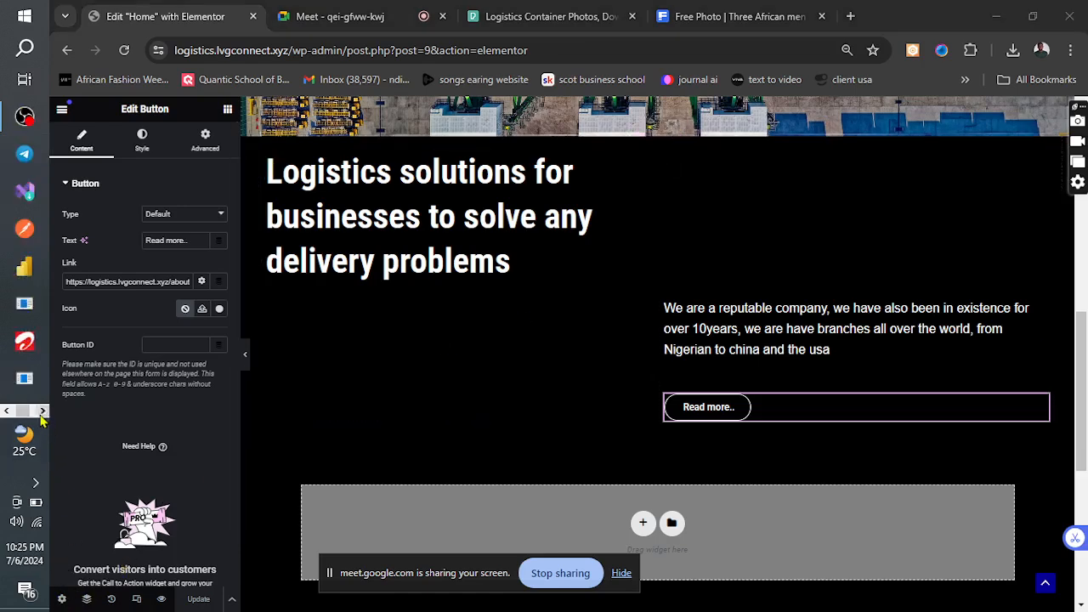
pyautogui.click(43, 412)
pyautogui.click(19, 190)
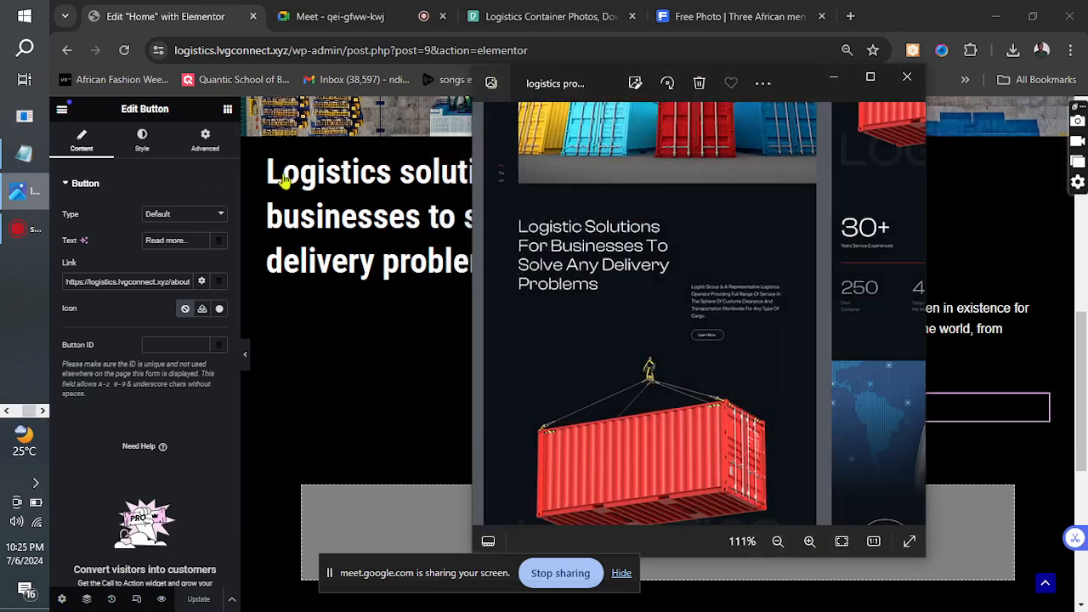
pyautogui.moveTo(767, 381); pyautogui.dragTo(762, 157)
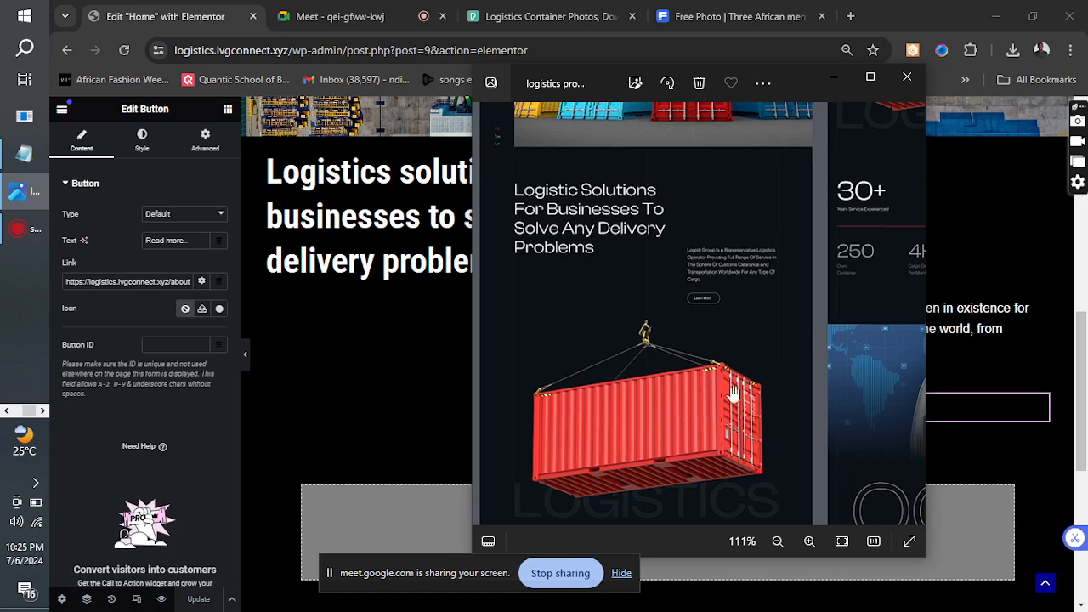
pyautogui.click(834, 78)
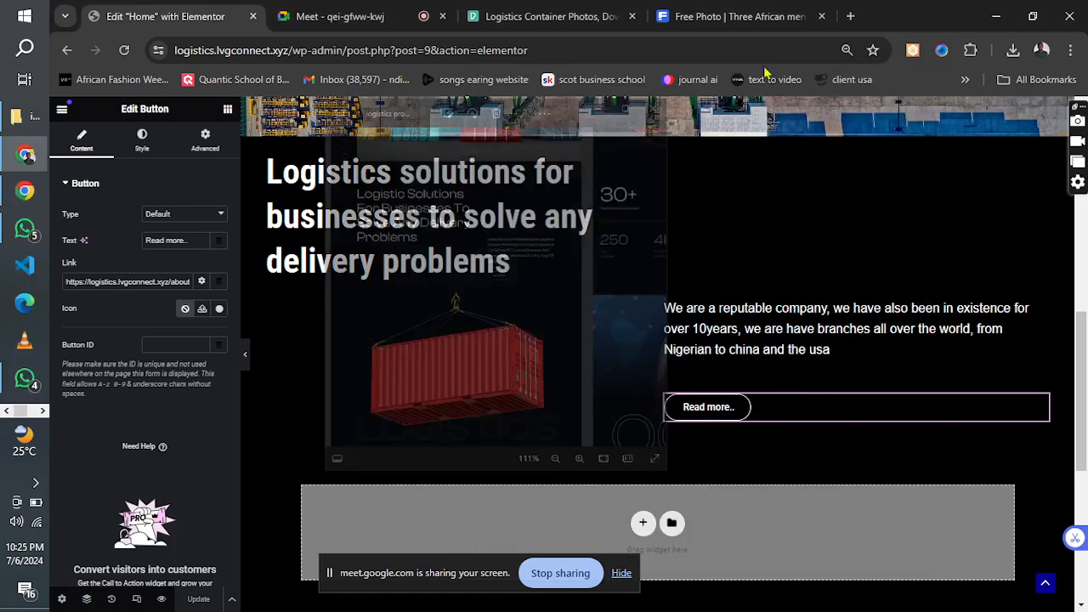
# Look through the Pexels logistics container photos and the Downloads folder for a suitable hanging container image.
pyautogui.click(583, 14)
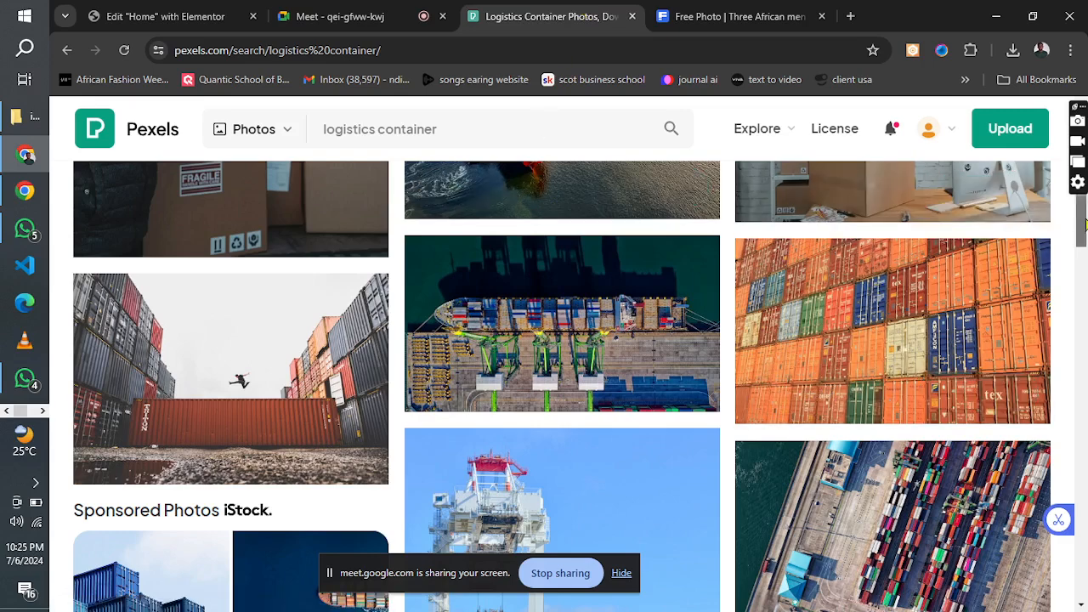
pyautogui.moveTo(1084, 220); pyautogui.dragTo(1046, 282)
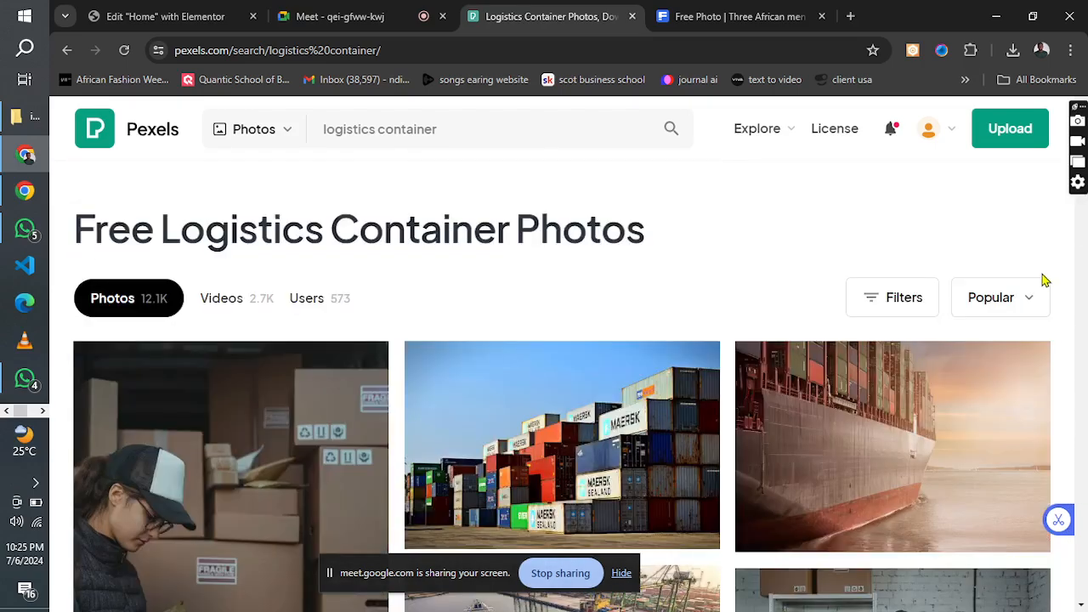
pyautogui.click(20, 117)
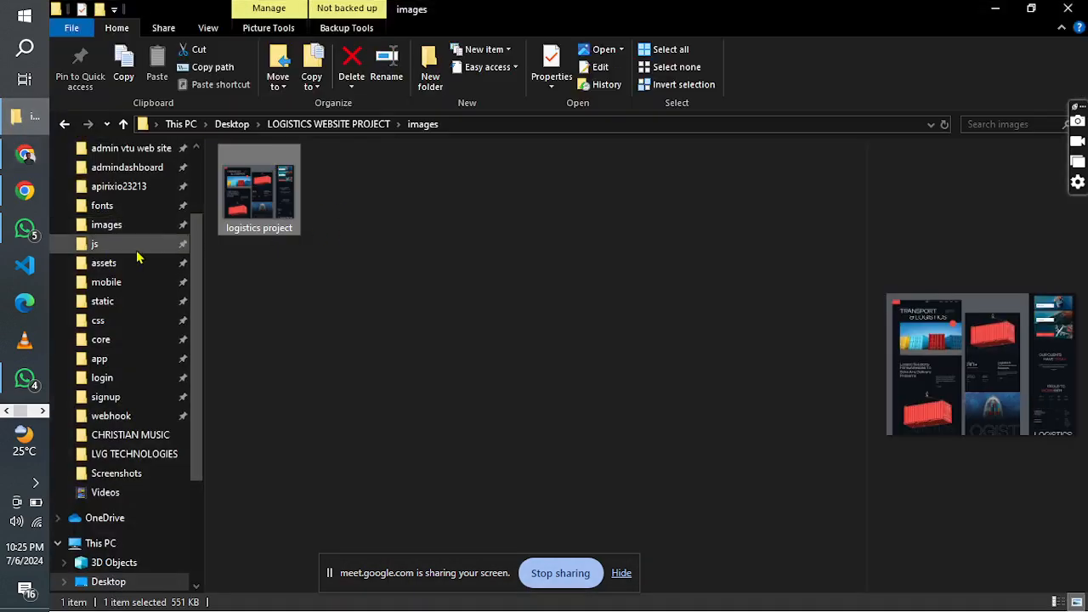
pyautogui.moveTo(196, 274); pyautogui.dragTo(190, 180)
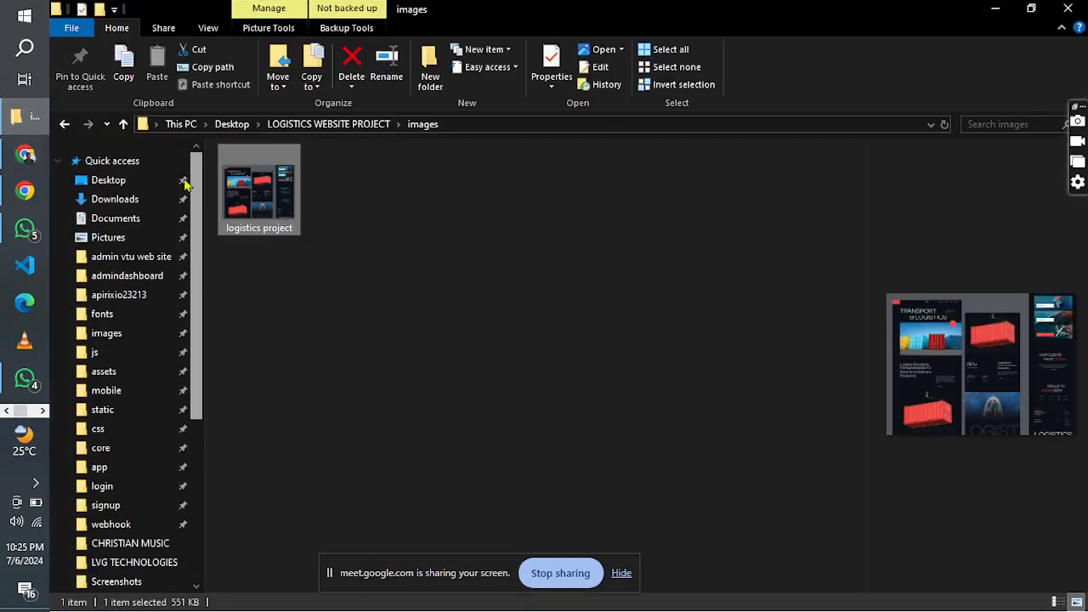
pyautogui.click(114, 200)
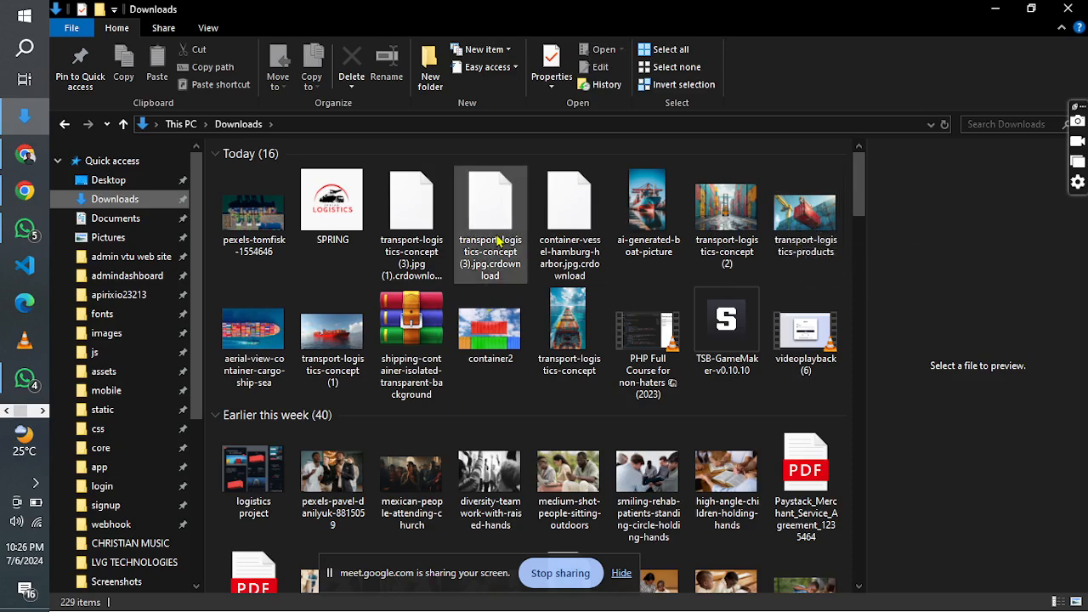
pyautogui.click(991, 9)
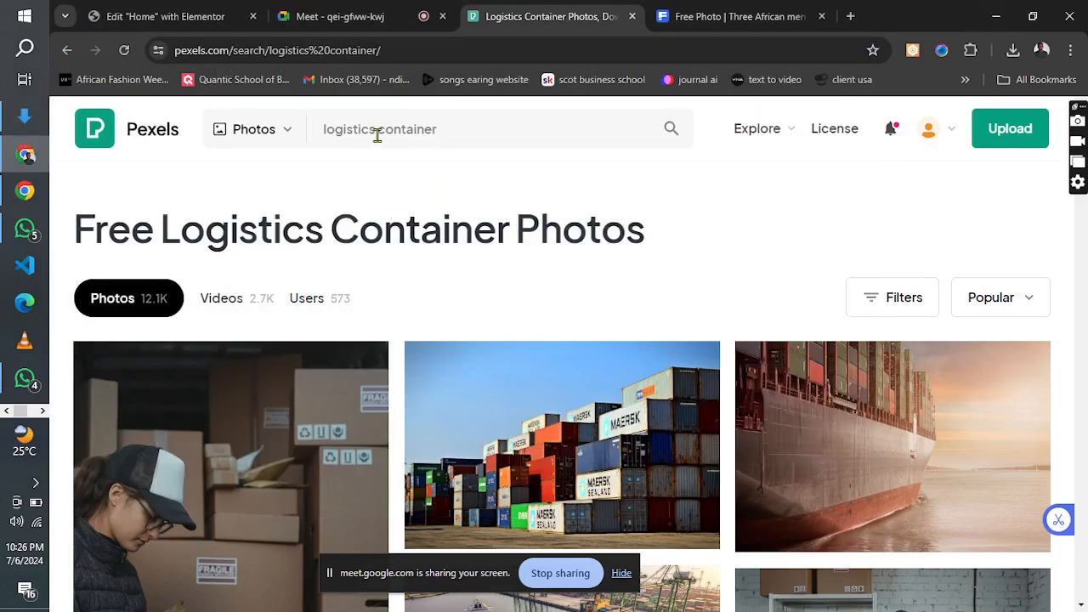
# Search Pexels photos for "shipping container being carried".
pyautogui.moveTo(378, 130); pyautogui.dragTo(308, 130)
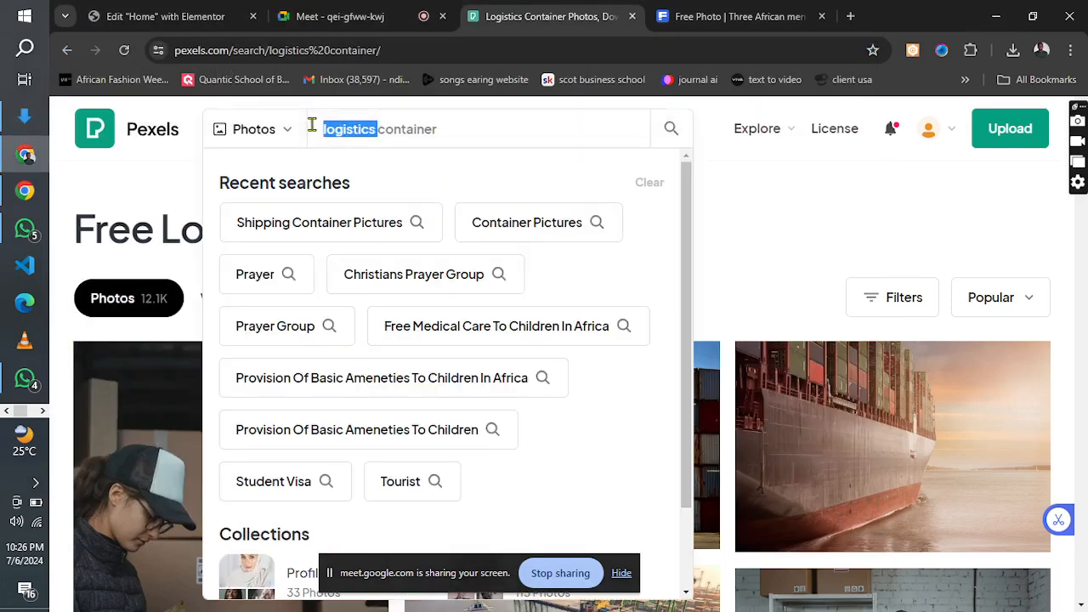
pyautogui.press('BackSpace')
pyautogui.click(401, 134)
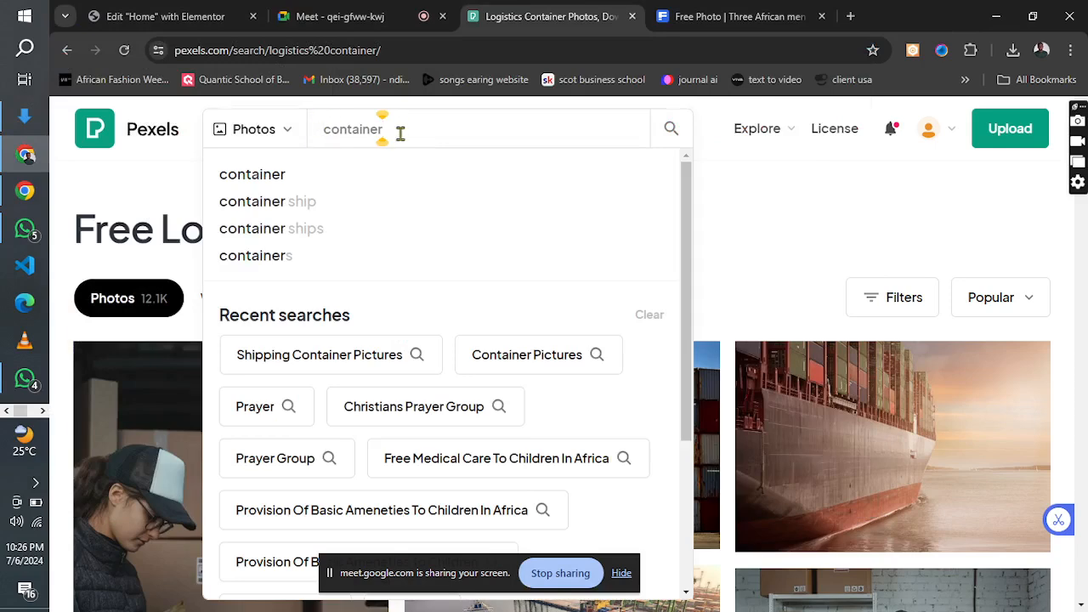
pyautogui.press('Left')
pyautogui.press('Left')
pyautogui.press('Left')
pyautogui.press('Left')
pyautogui.press('Left')
pyautogui.press('Left')
pyautogui.press('Left')
pyautogui.press('Left')
pyautogui.press('Left')
pyautogui.write('sh')
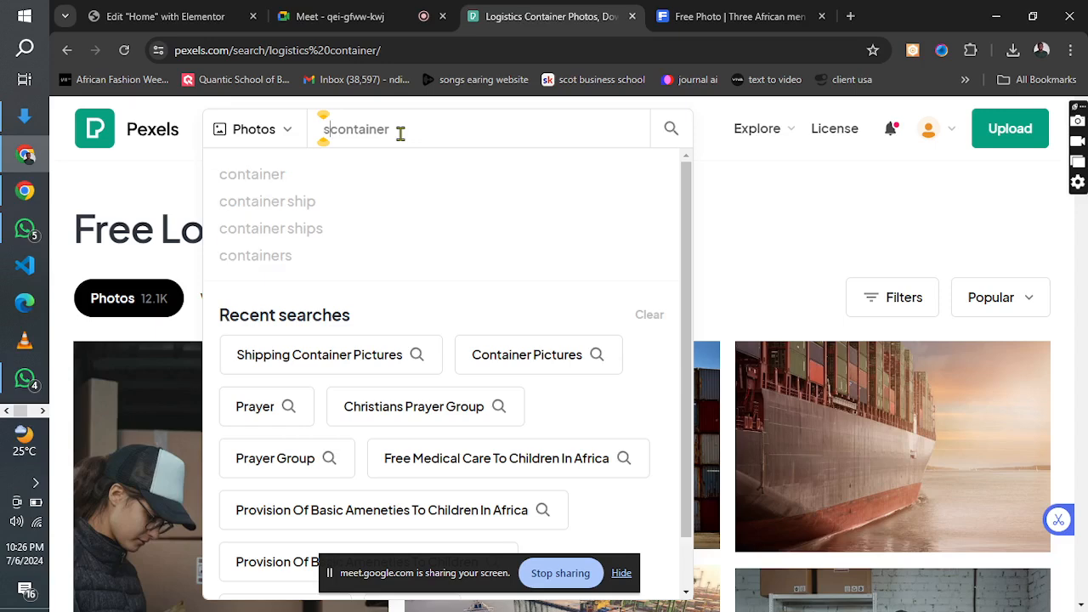
pyautogui.write('ipping')
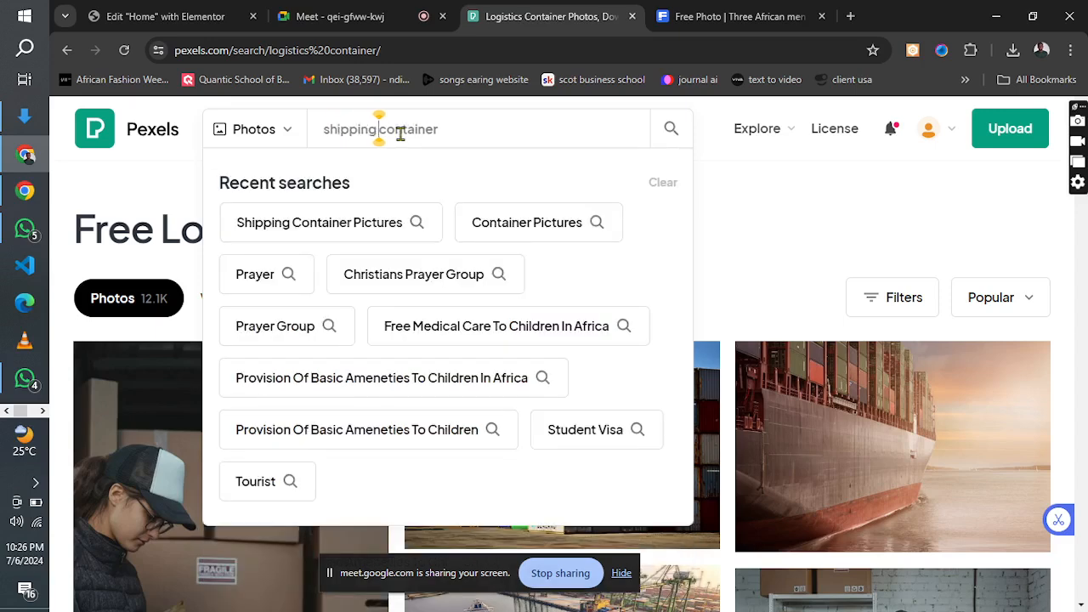
pyautogui.click(483, 127)
pyautogui.write('be')
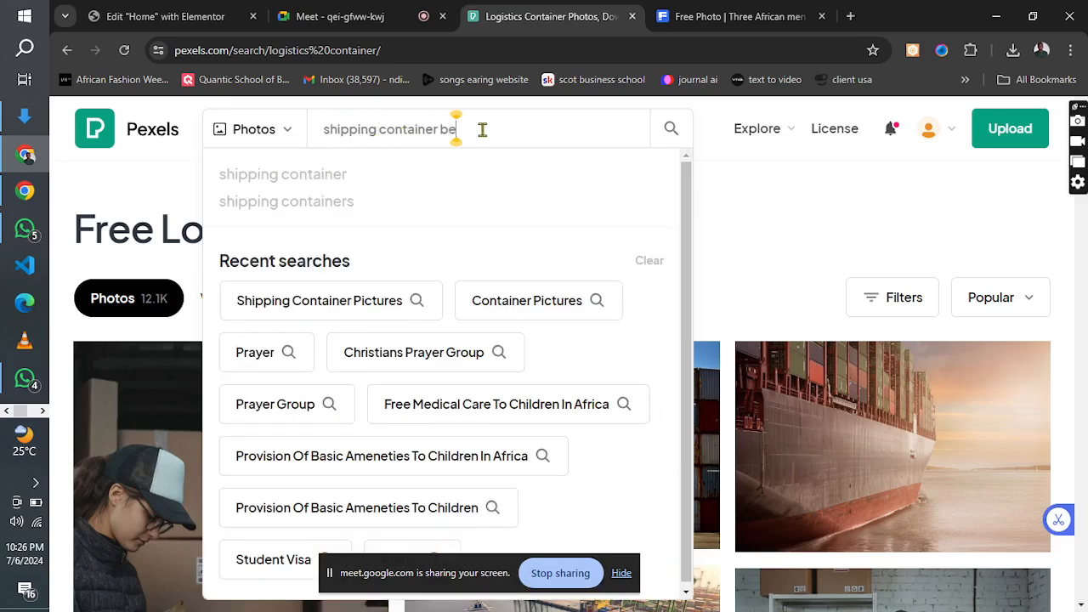
pyautogui.write('ing carried')
pyautogui.press('Return')
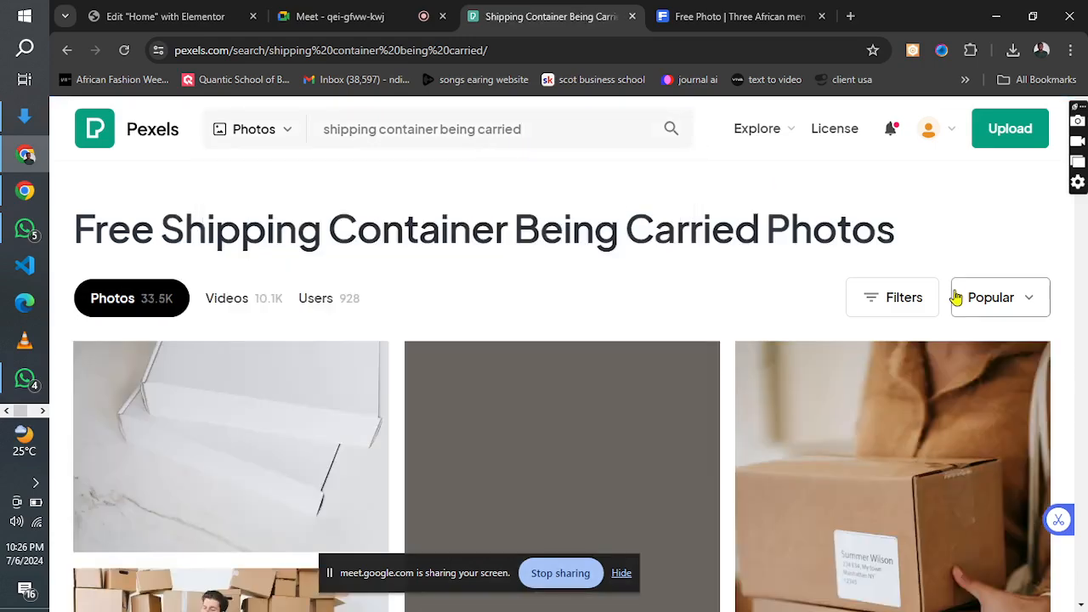
# Browse the Pexels results for a suspended container photo and compare them with the red container in the design reference image.
pyautogui.scroll(-5, 1078, 257)
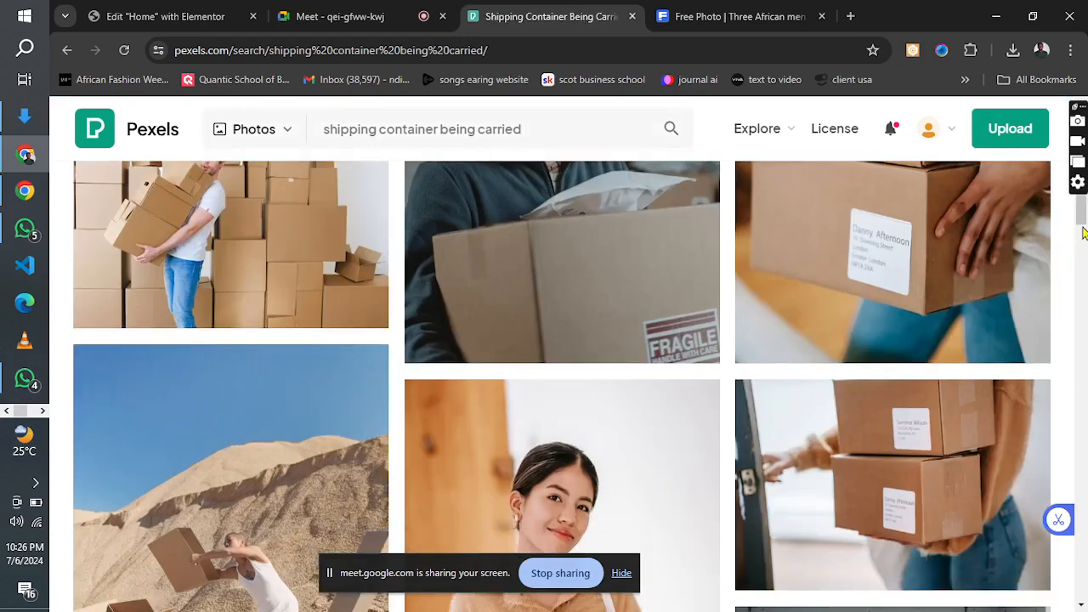
pyautogui.moveTo(1083, 223); pyautogui.dragTo(1085, 572)
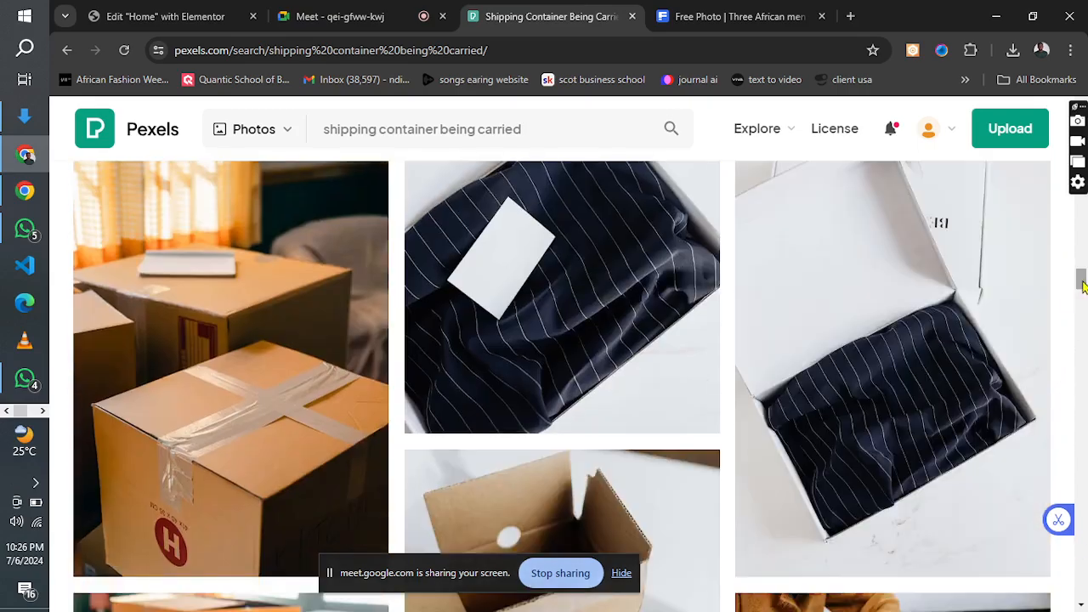
pyautogui.moveTo(1083, 284); pyautogui.dragTo(1087, 461)
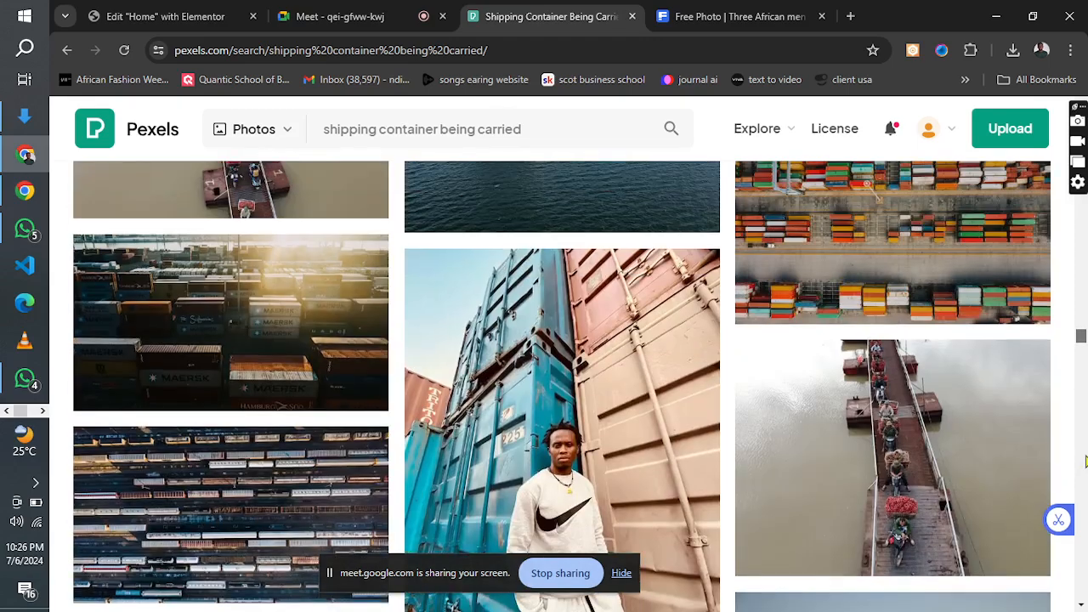
pyautogui.moveTo(1087, 462); pyautogui.dragTo(1056, 49)
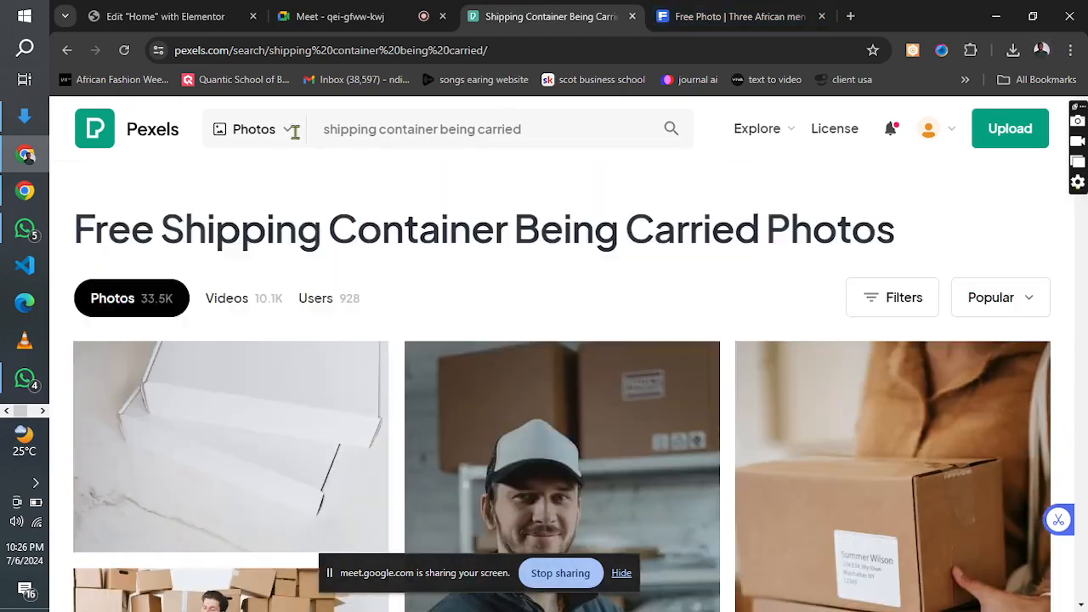
pyautogui.click(41, 412)
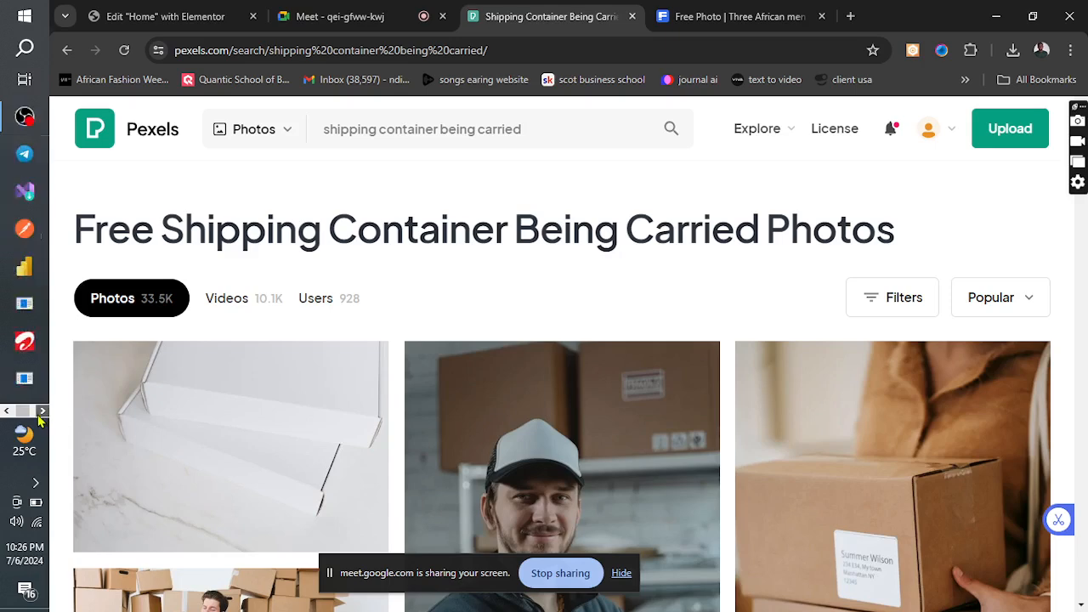
pyautogui.click(19, 223)
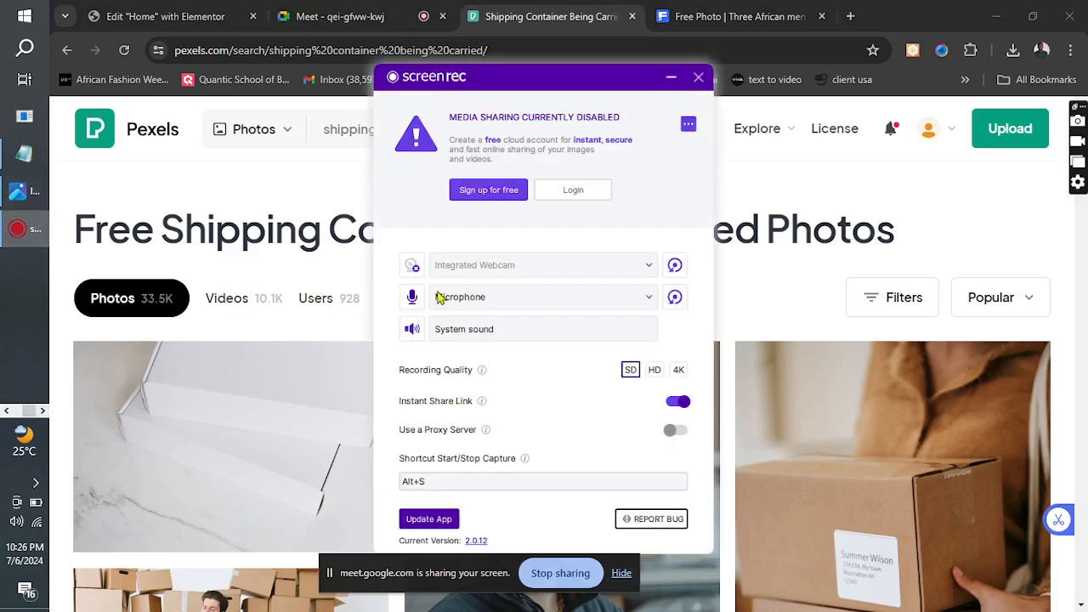
pyautogui.click(698, 76)
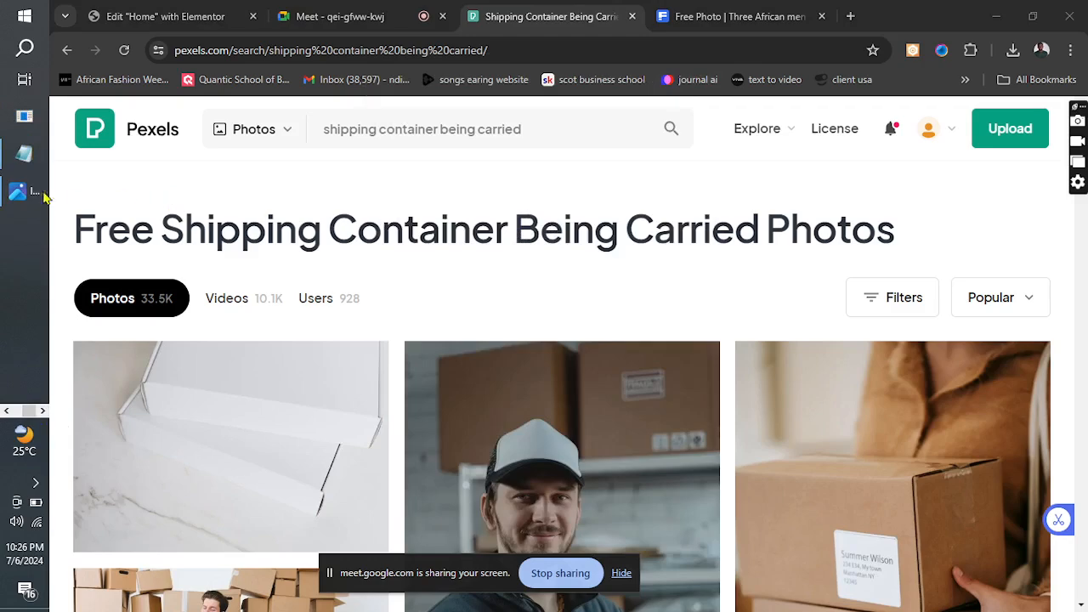
pyautogui.click(28, 195)
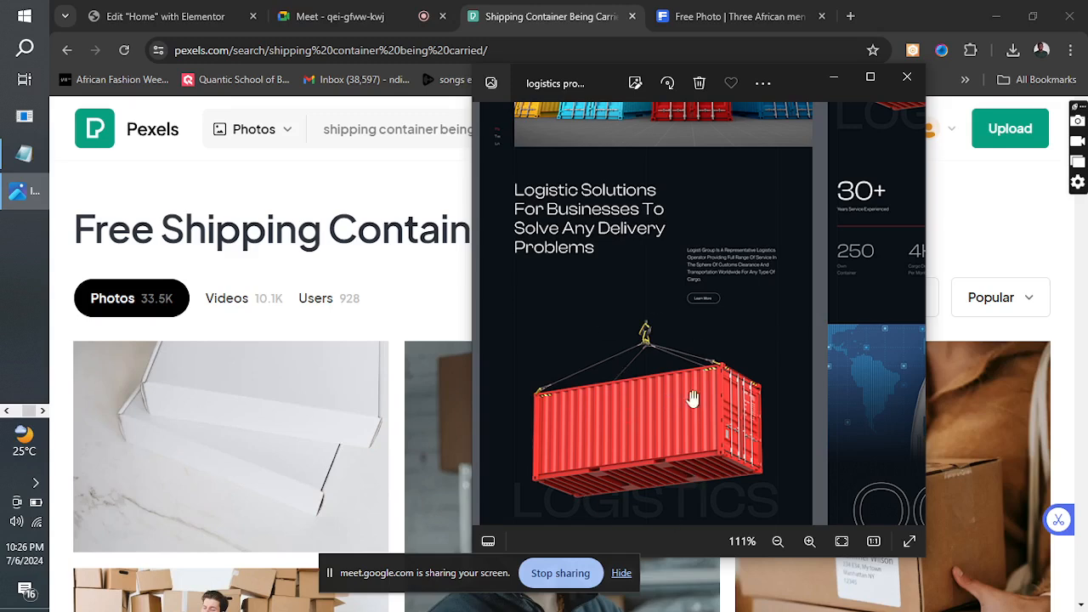
pyautogui.click(833, 78)
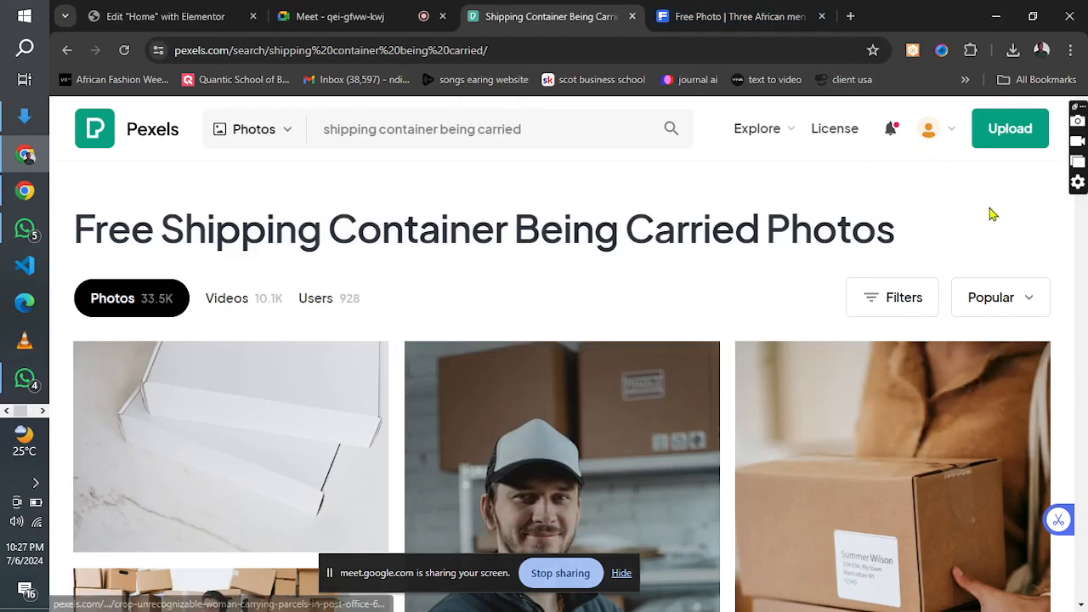
# Open the remove.bg background remover in a new browser tab.
pyautogui.click(850, 16)
pyautogui.click(533, 51)
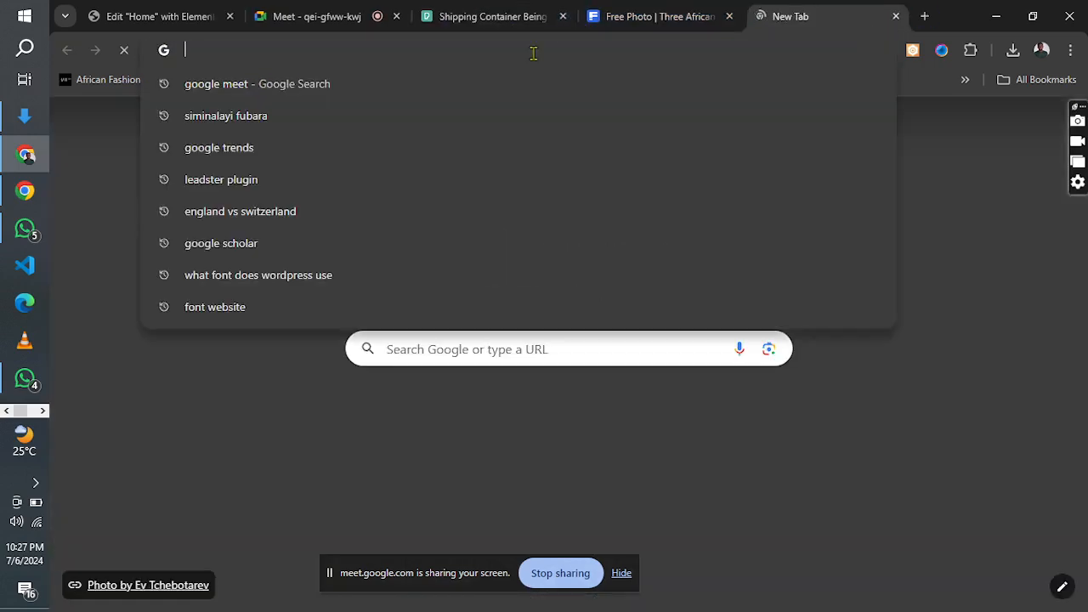
pyautogui.write('bac')
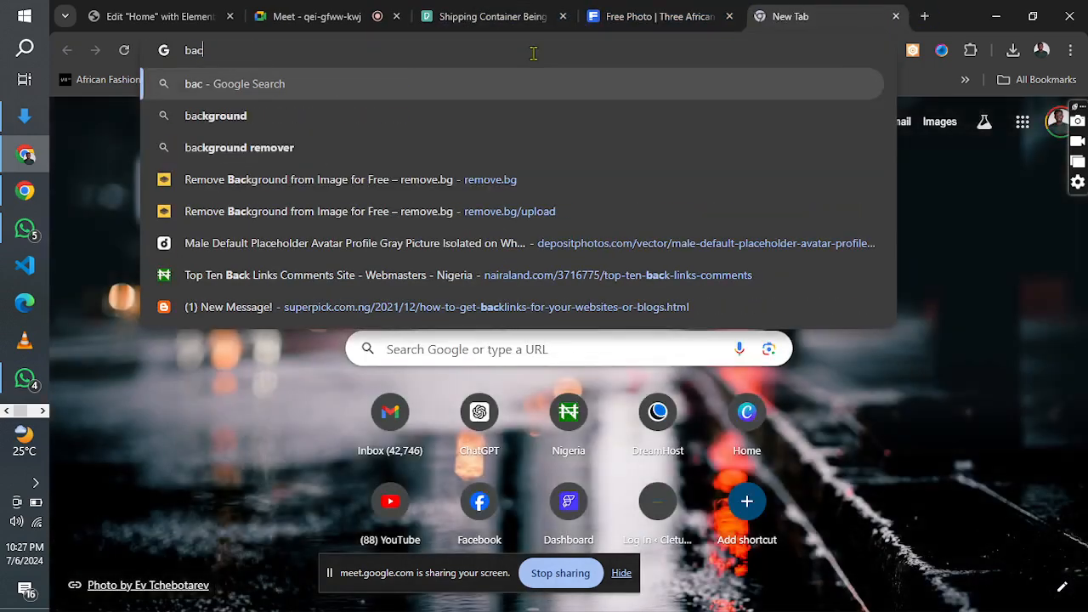
pyautogui.click(474, 180)
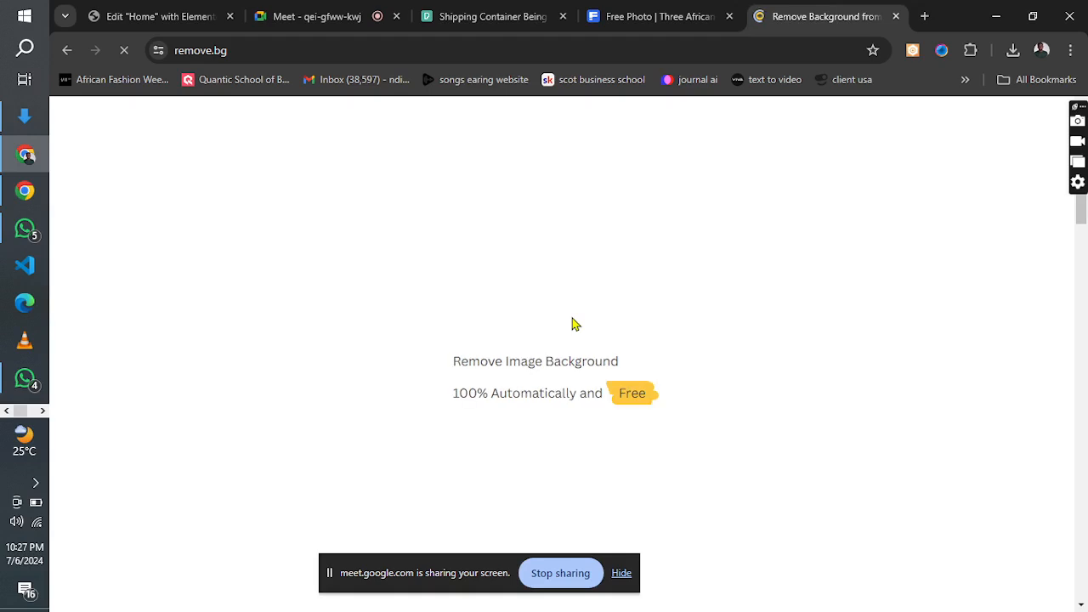
# Switch to the Freepik tab, search its assets for "shipping container" and browse the first image results.
pyautogui.click(702, 22)
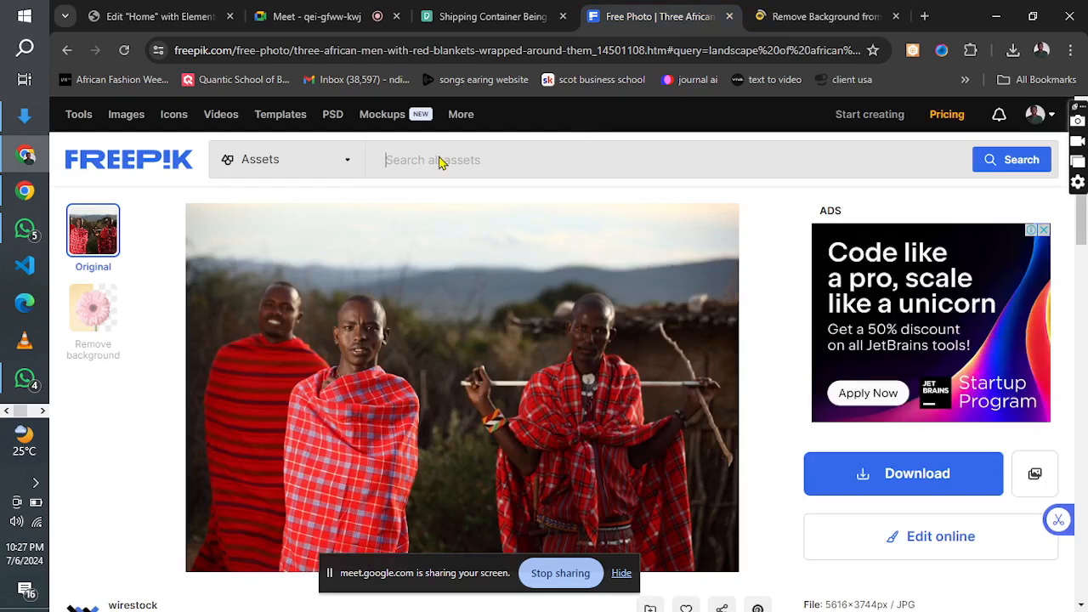
pyautogui.write('shippin')
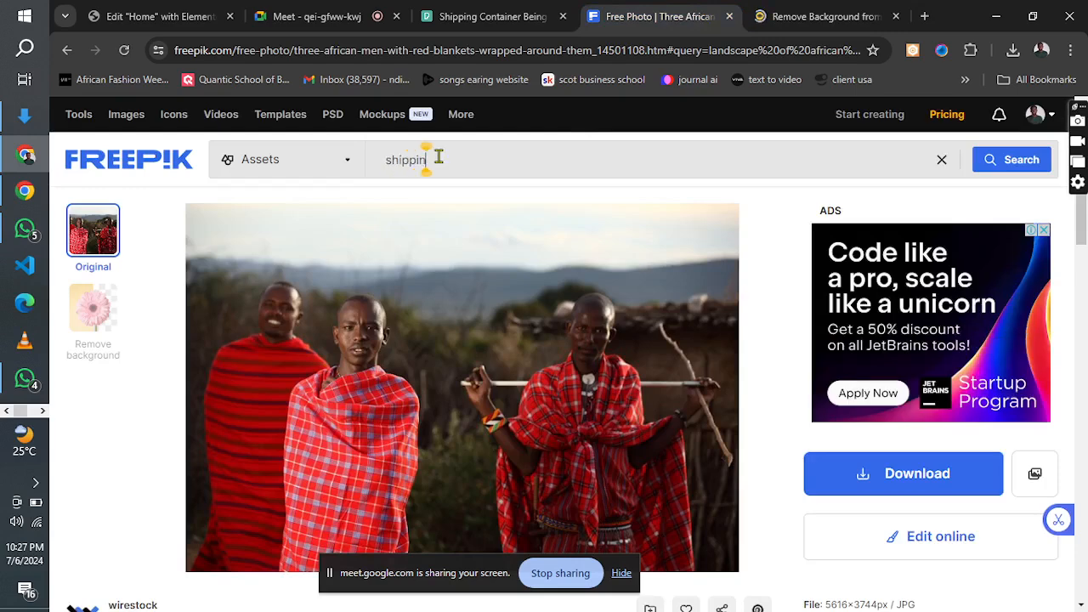
pyautogui.write('g contain')
pyautogui.write('er')
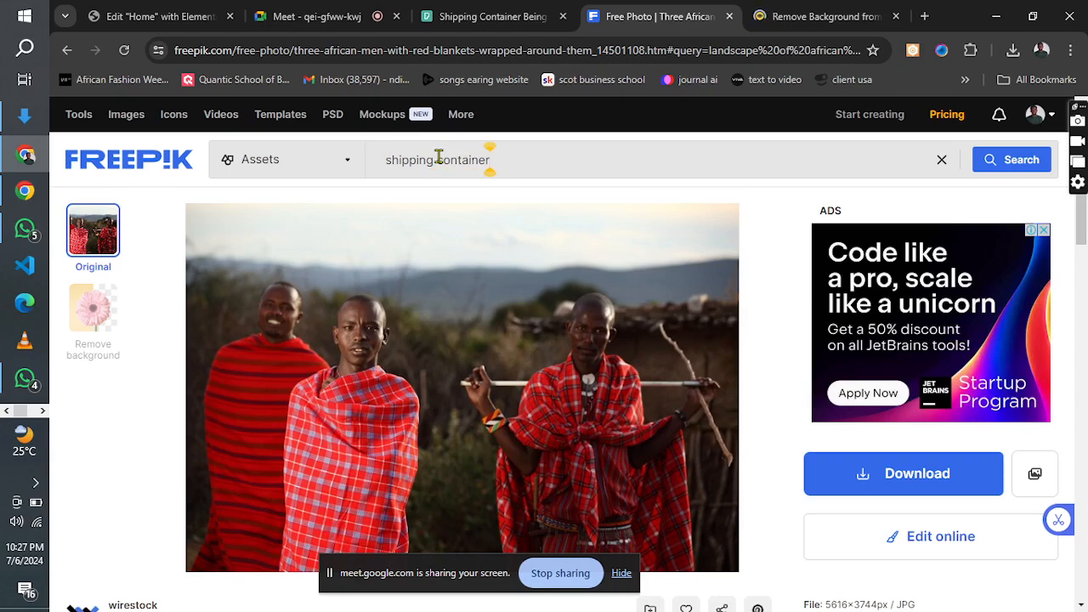
pyautogui.press('Return')
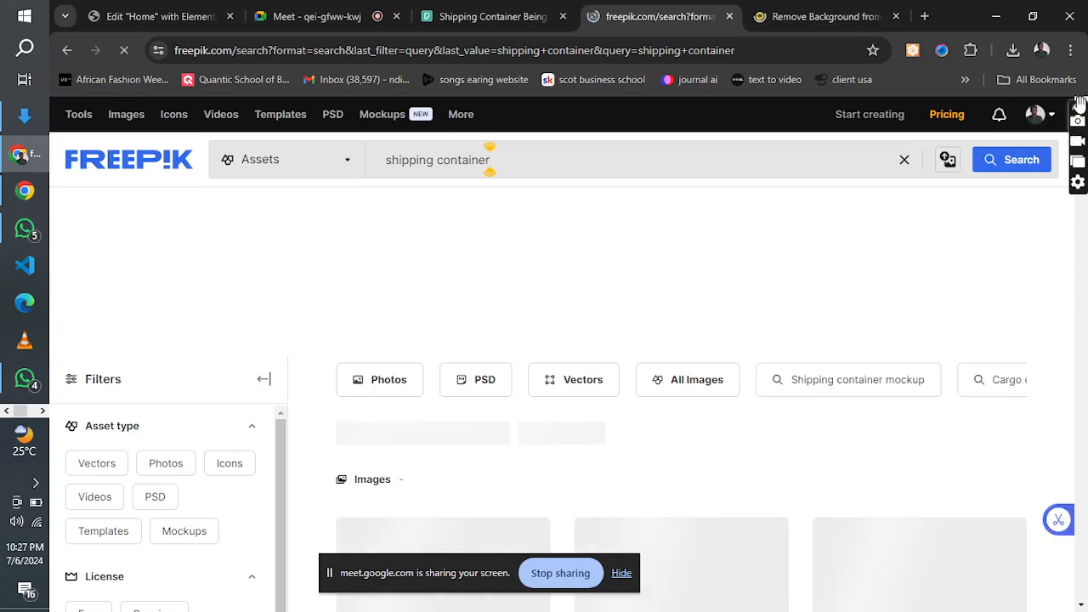
pyautogui.moveTo(1079, 104); pyautogui.dragTo(1010, 103)
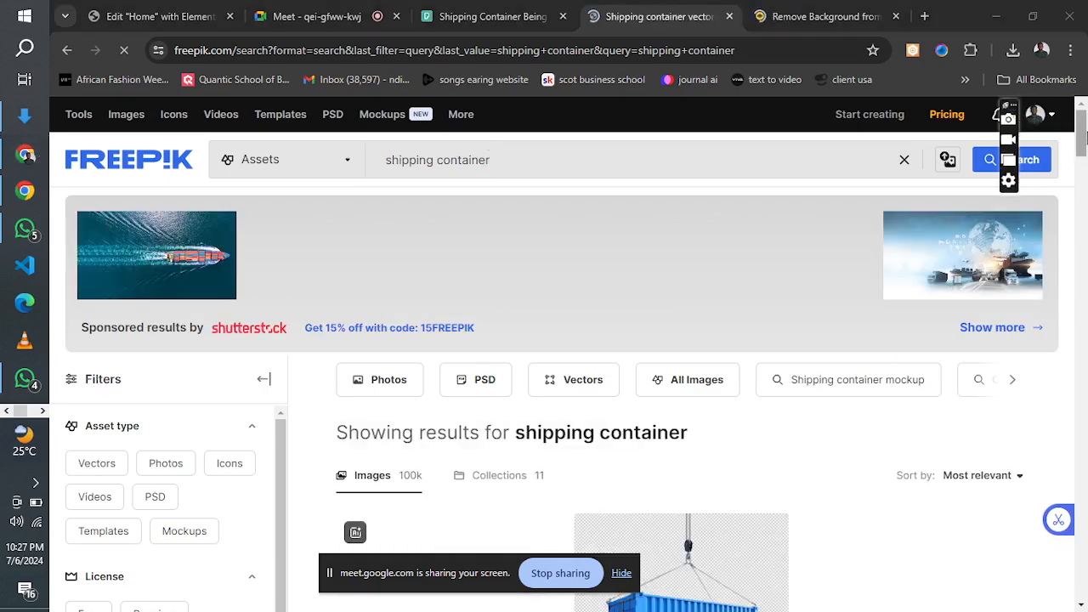
pyautogui.scroll(-3, 489, 147)
pyautogui.scroll(3, 489, 146)
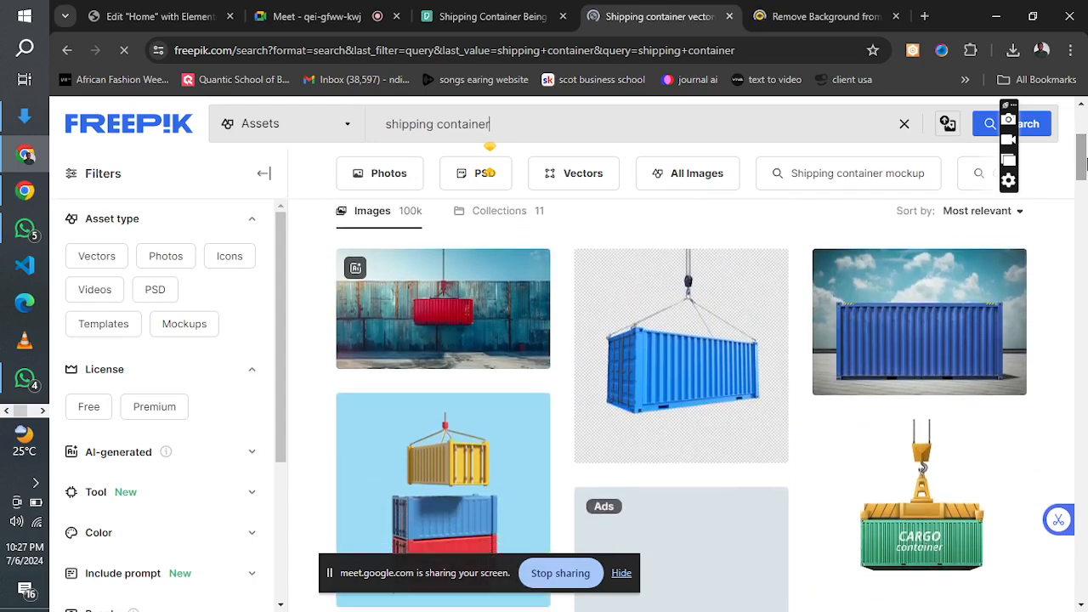
pyautogui.click(340, 32)
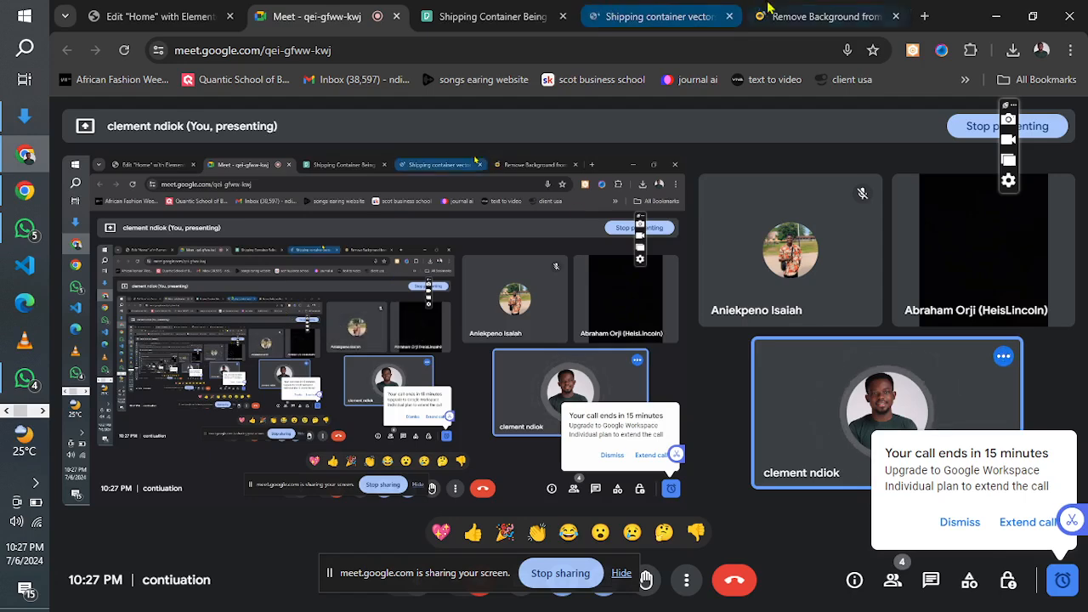
pyautogui.click(808, 21)
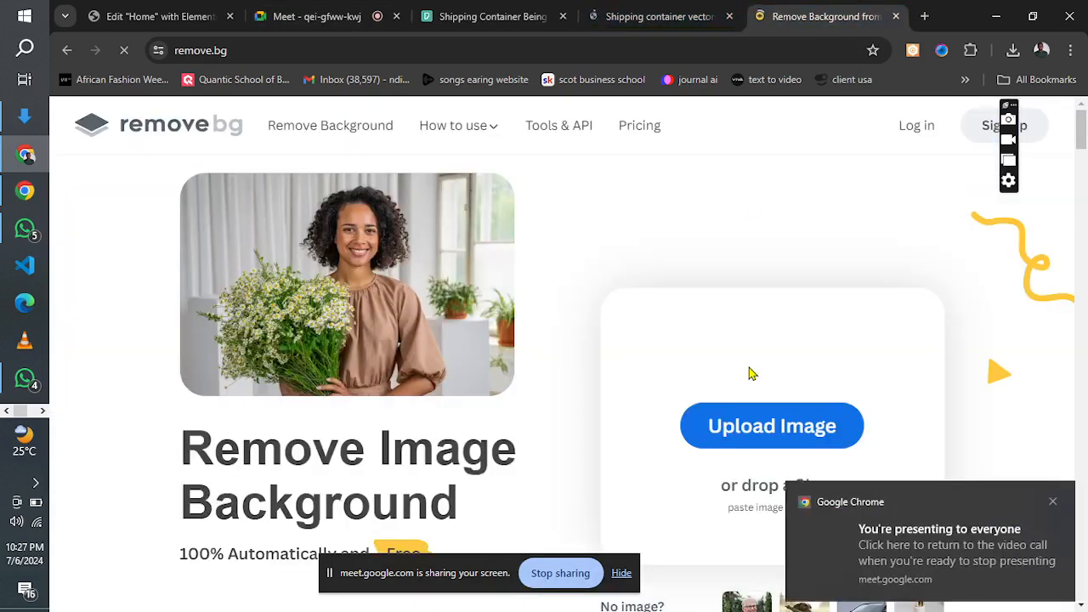
pyautogui.click(691, 16)
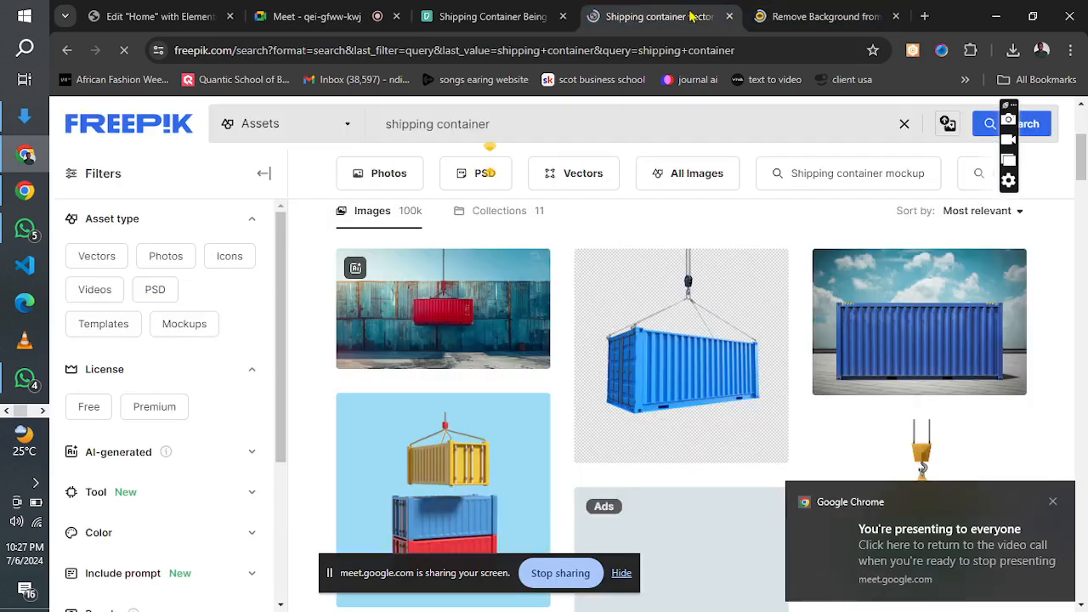
# Open the blue cargo container on transparent background from the Freepik results and try to download it for free.
pyautogui.moveTo(706, 383)
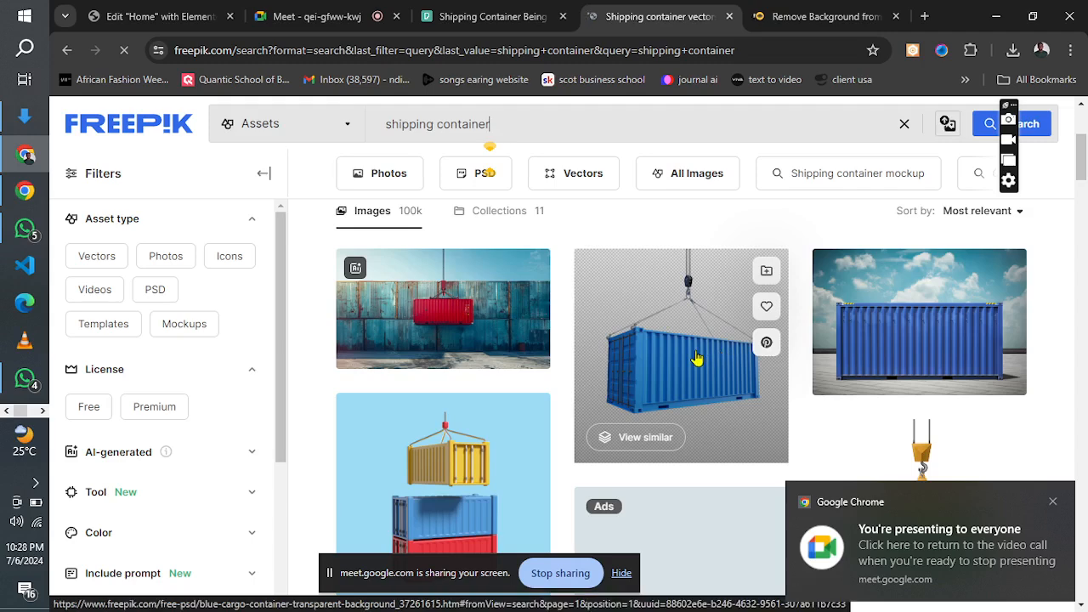
pyautogui.click(697, 359)
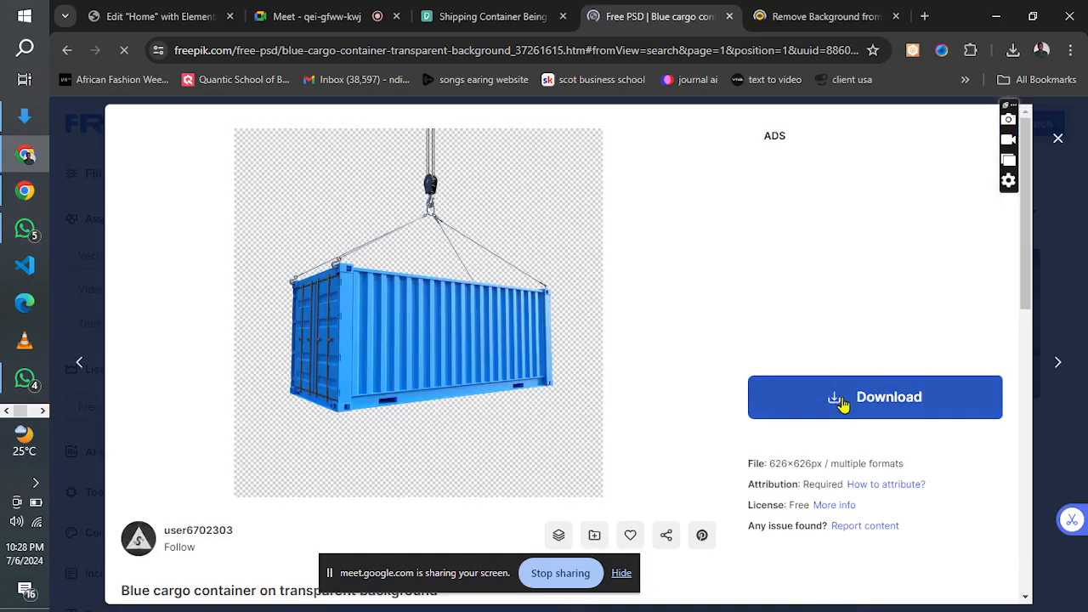
pyautogui.click(841, 404)
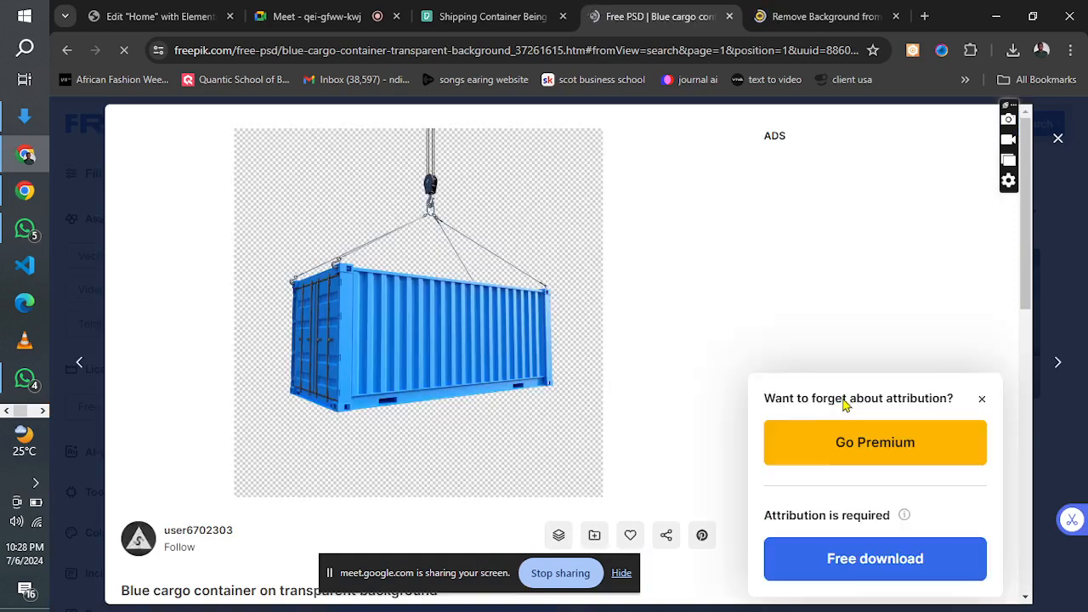
pyautogui.click(838, 568)
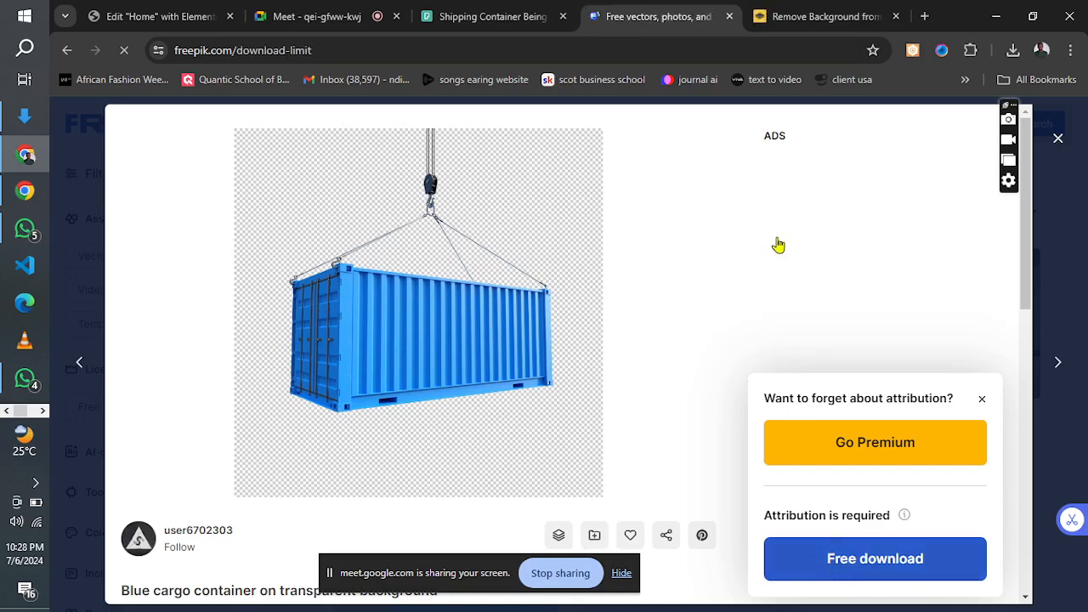
pyautogui.click(778, 13)
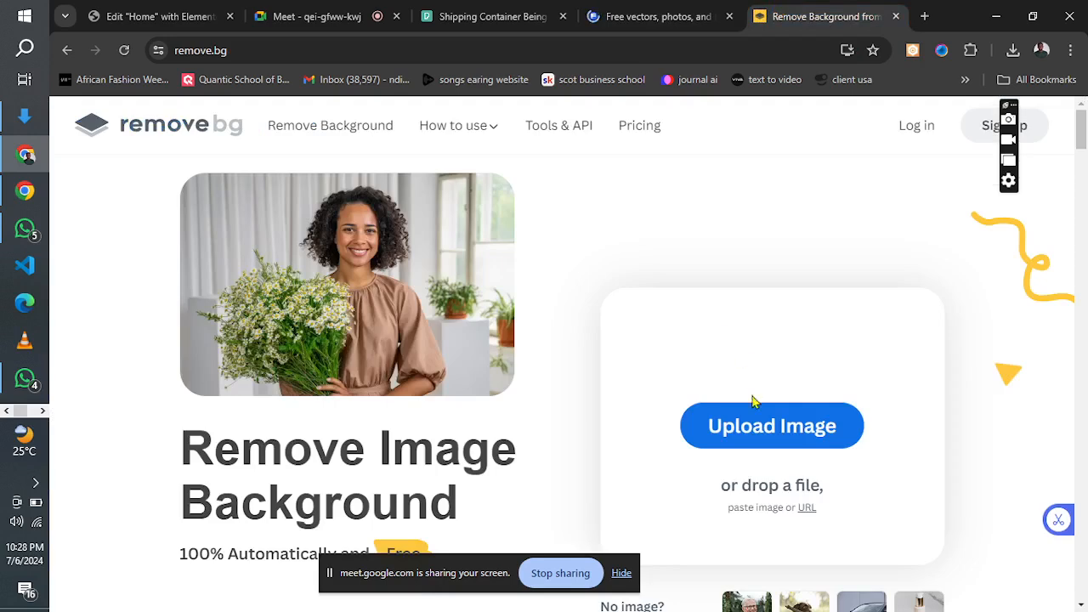
pyautogui.click(659, 11)
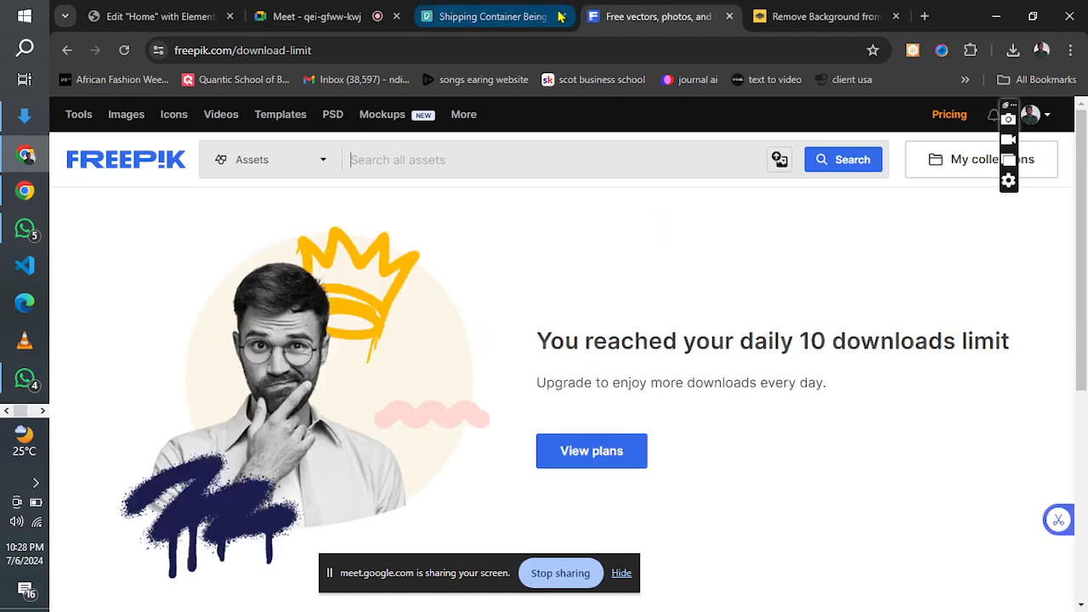
# Return to the blue cargo container page and save its preview image to Downloads as container.jpg, using the All Files type.
pyautogui.click(59, 51)
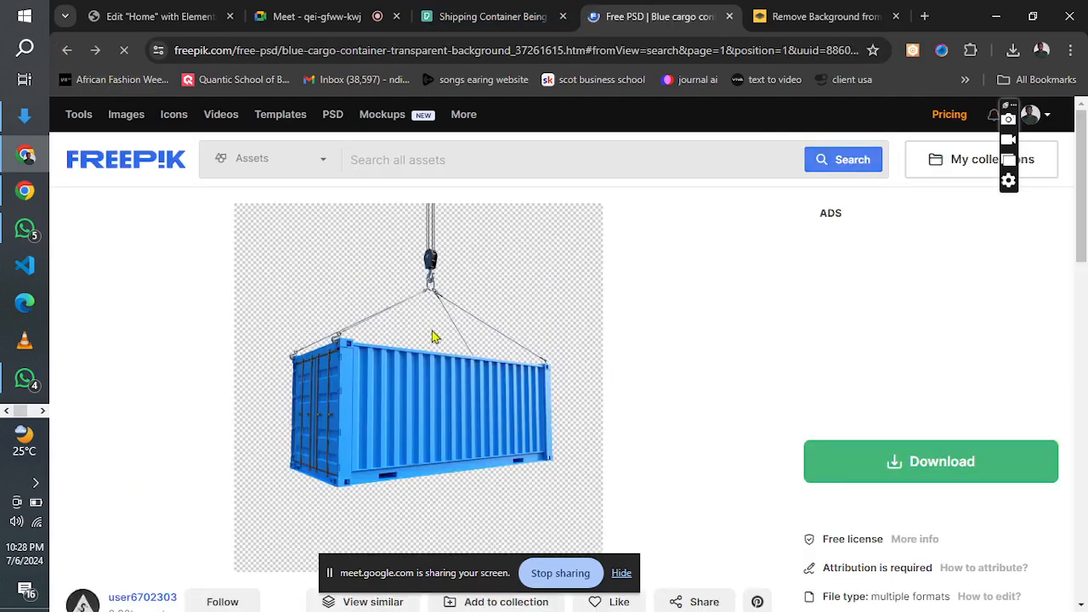
pyautogui.rightClick(432, 336)
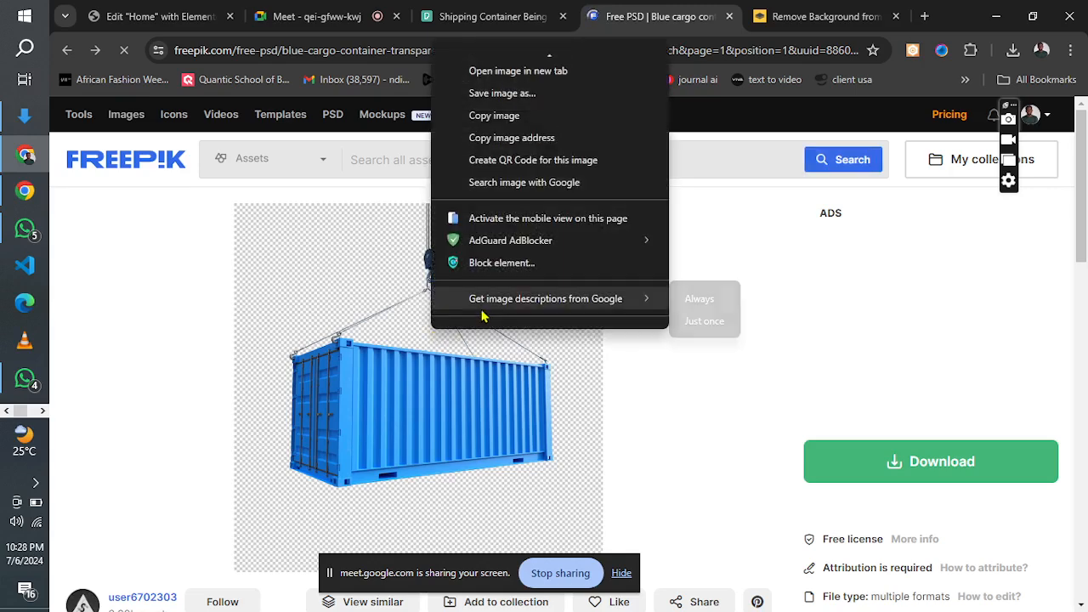
pyautogui.click(509, 90)
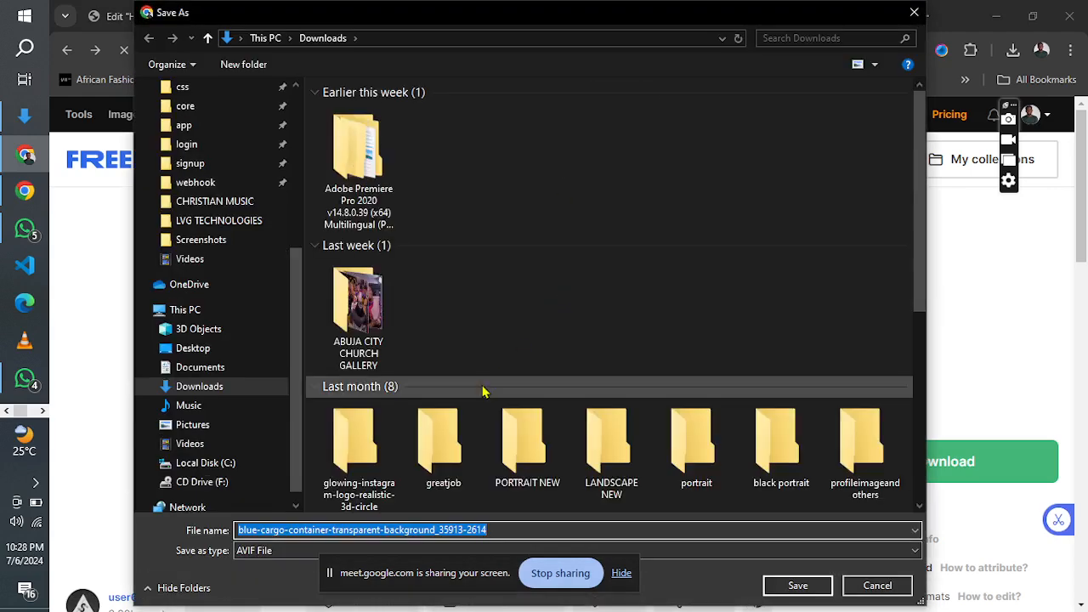
pyautogui.press('BackSpace')
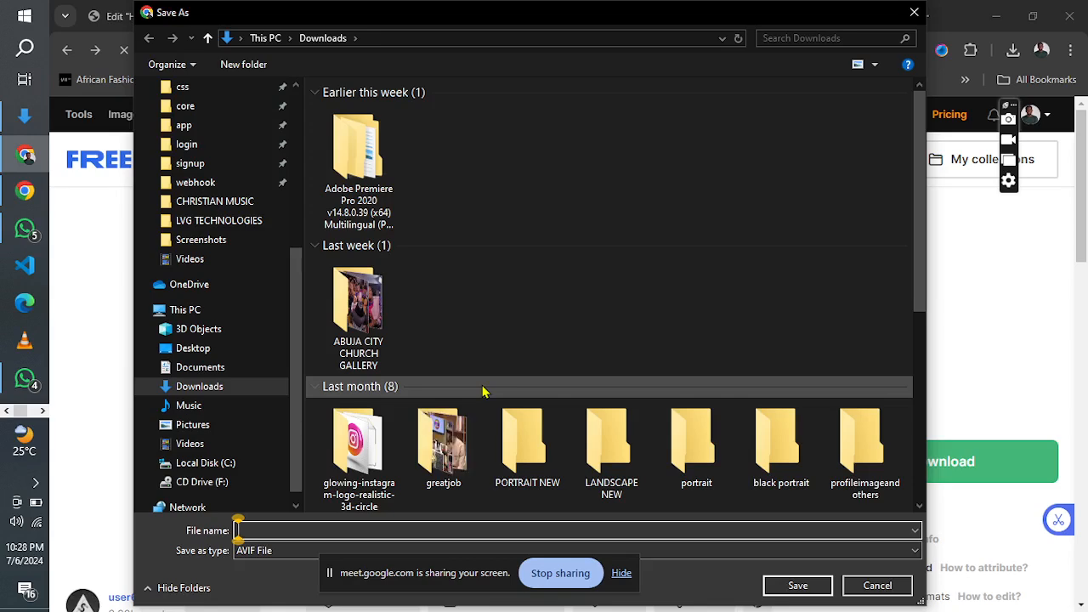
pyautogui.write('container')
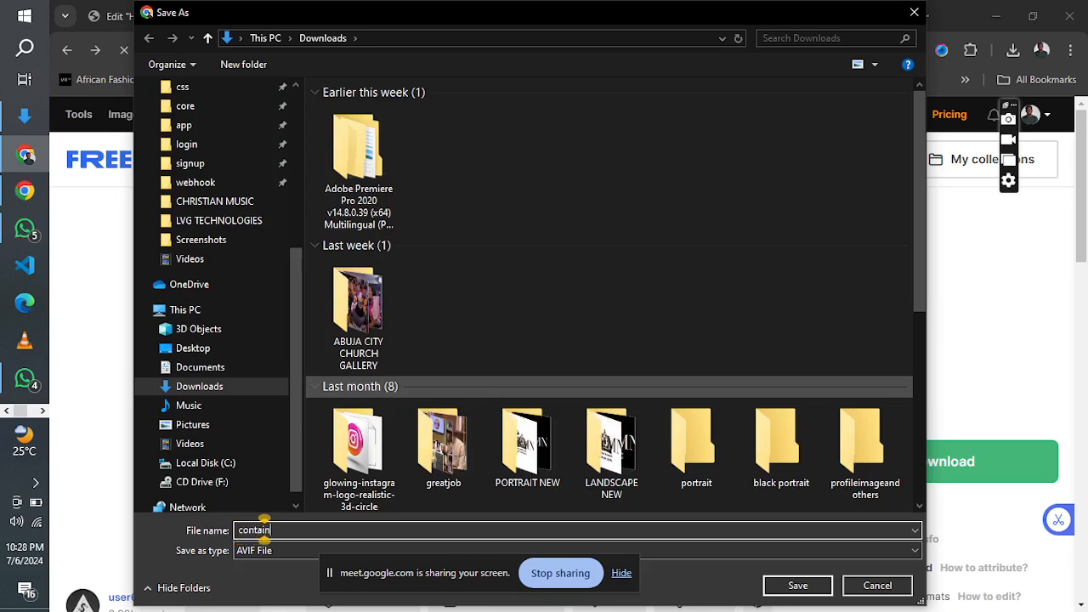
pyautogui.click(285, 554)
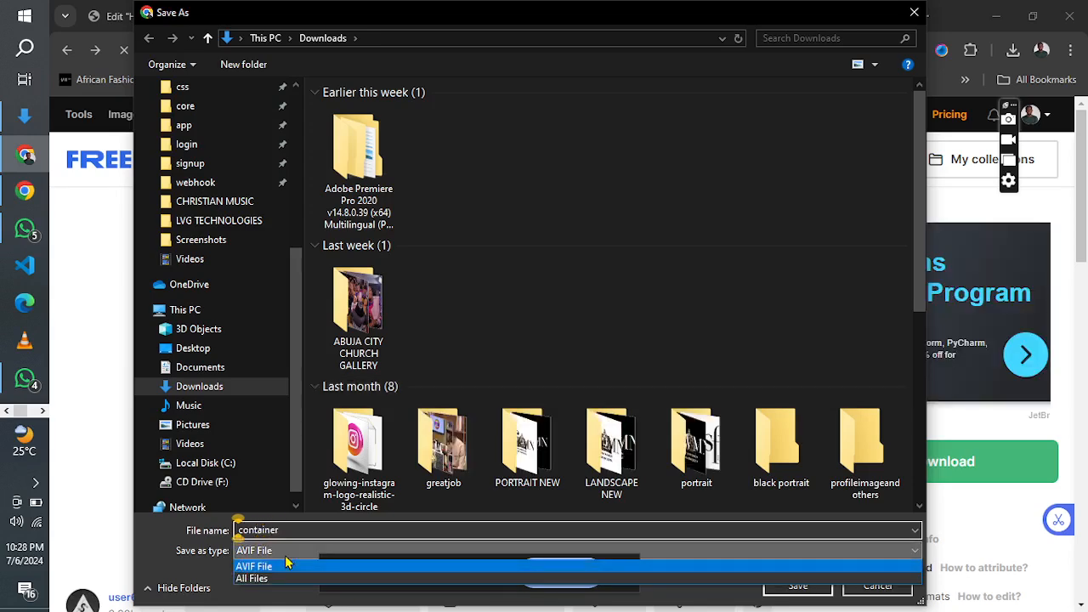
pyautogui.click(272, 573)
pyautogui.click(292, 527)
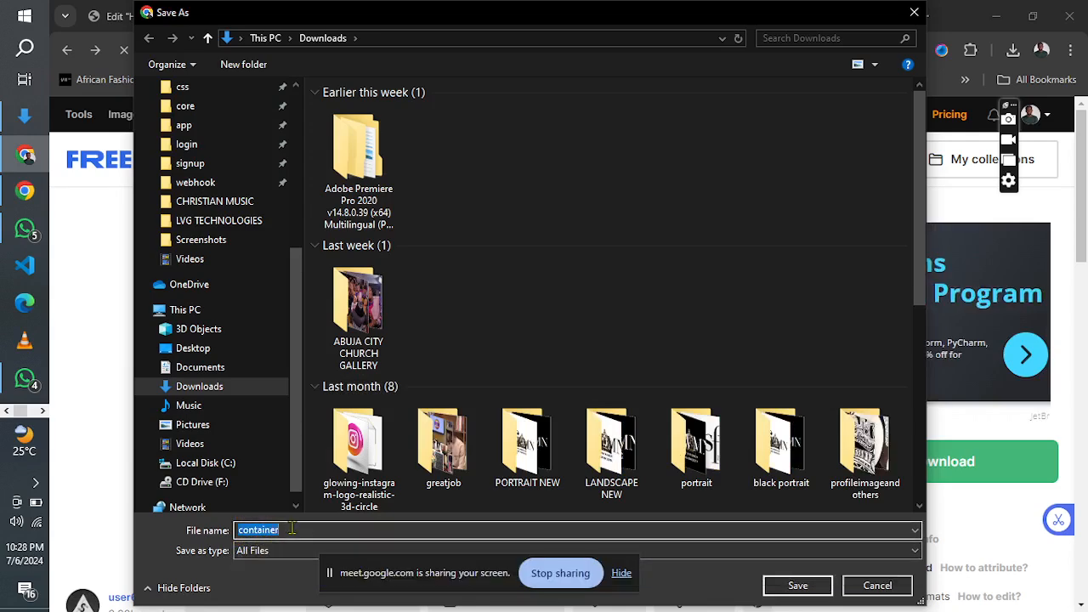
pyautogui.click(292, 528)
pyautogui.write('.jpg')
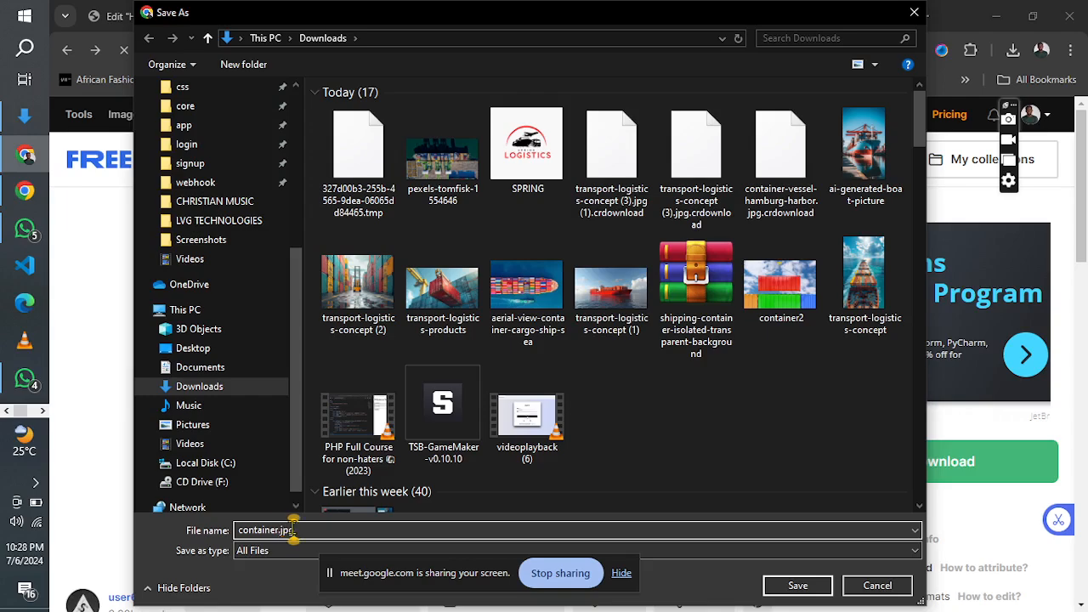
pyautogui.press('Return')
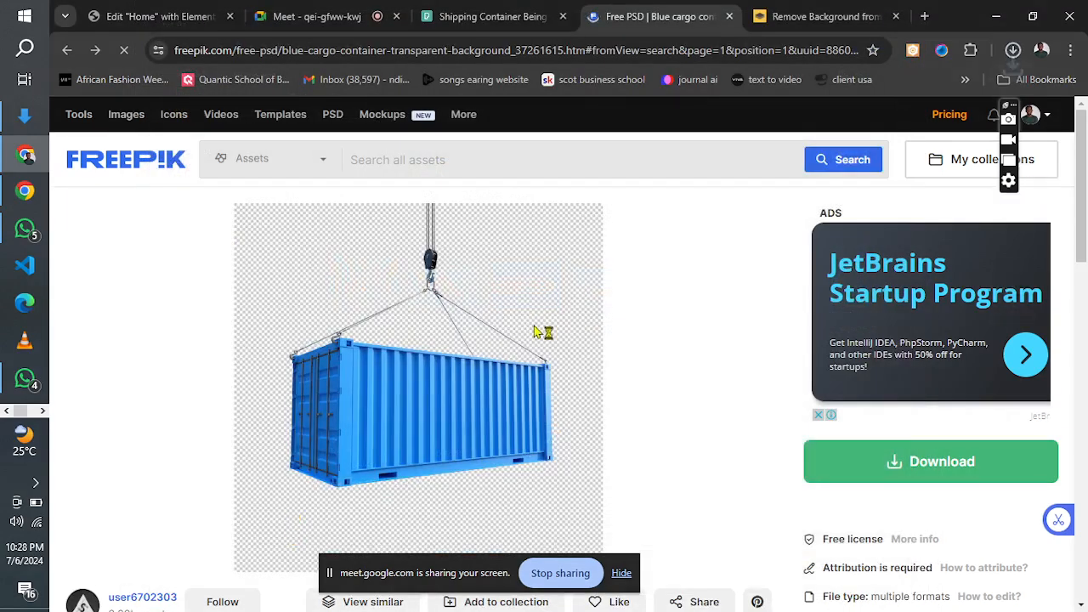
# Try to remove the background of the saved container image by uploading it to remove.bg.
pyautogui.click(809, 7)
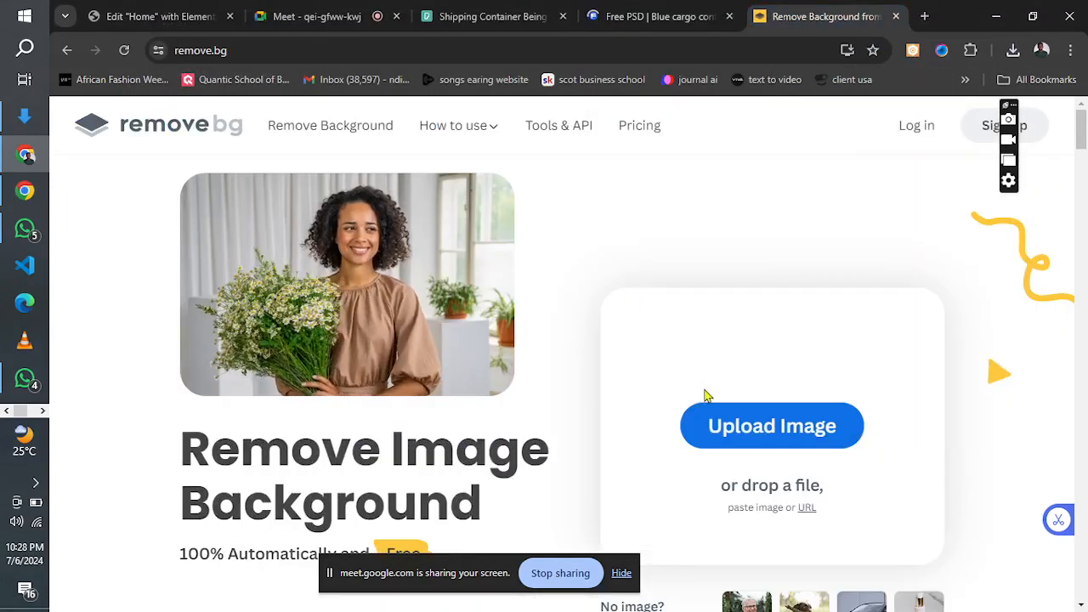
pyautogui.click(715, 422)
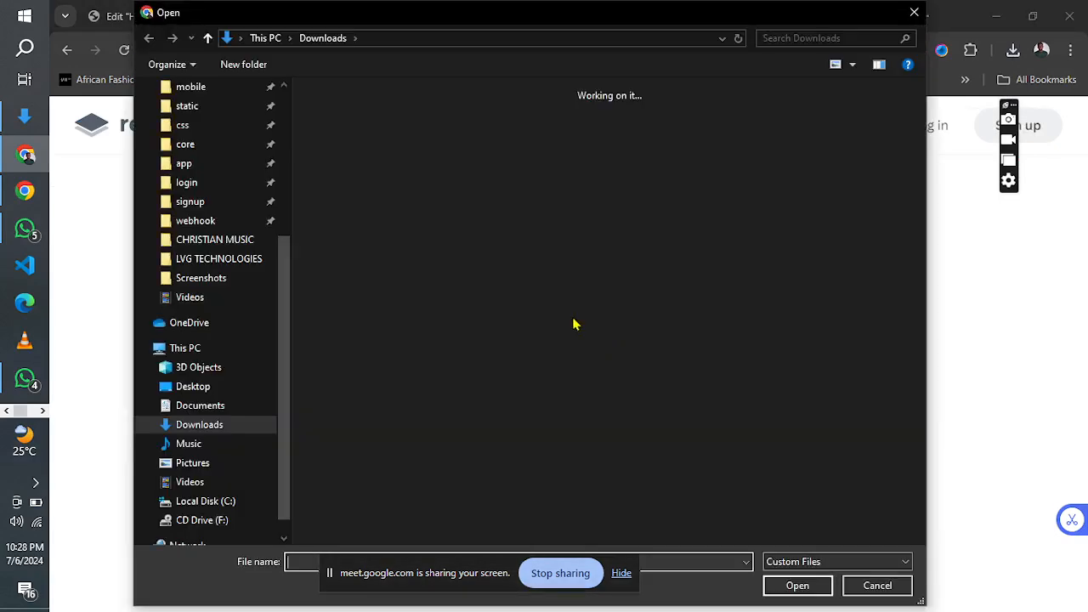
pyautogui.click(352, 183)
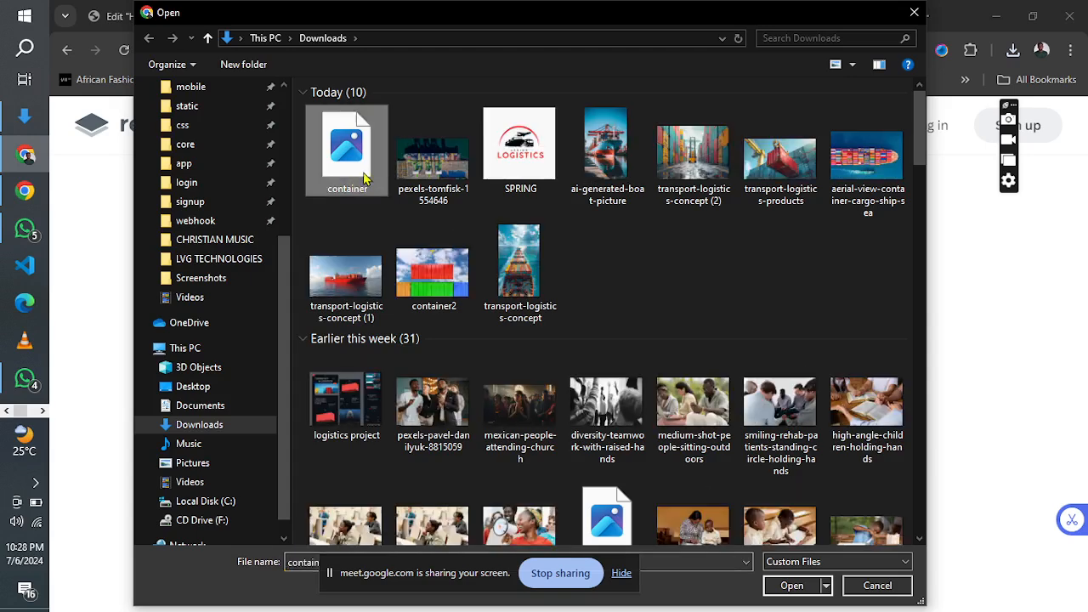
pyautogui.click(791, 586)
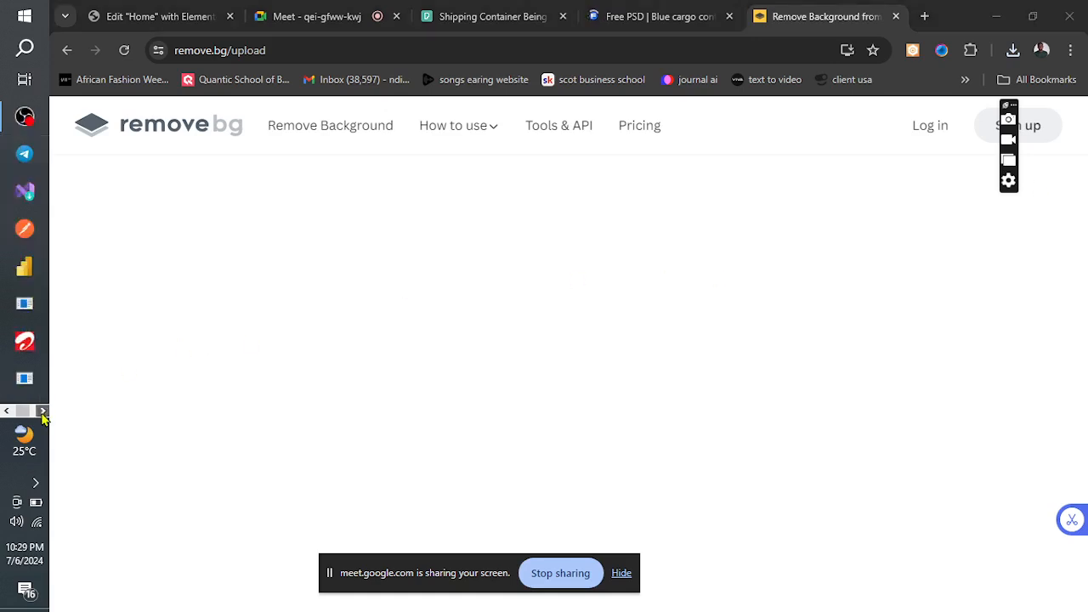
pyautogui.click(39, 412)
pyautogui.click(6, 412)
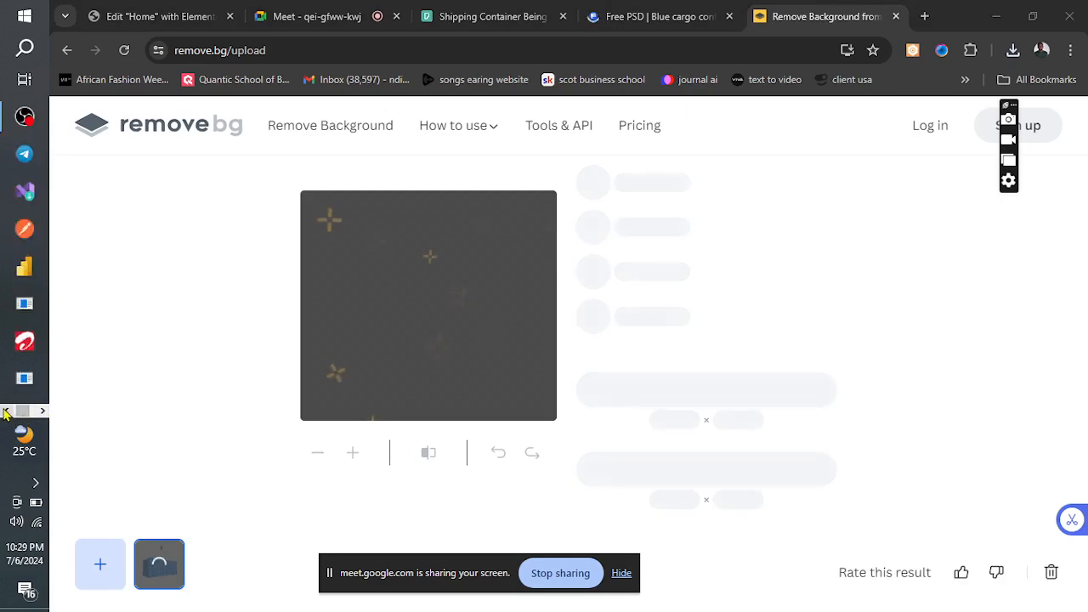
pyautogui.click(6, 412)
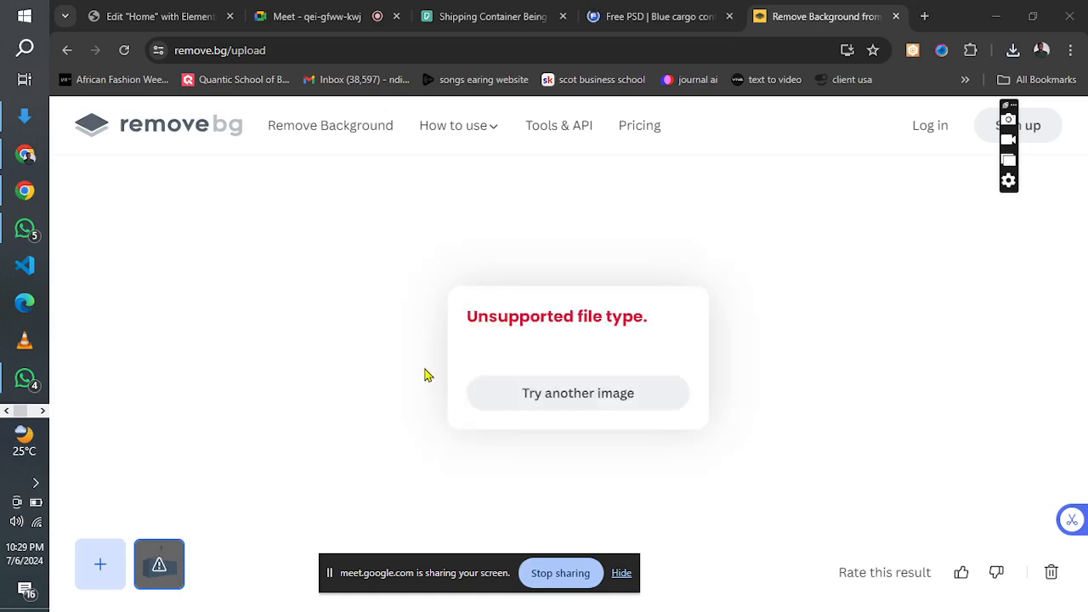
# Upload the transport-logistics-products photo from Downloads for background removal instead, and close the Freepik tab.
pyautogui.click(523, 399)
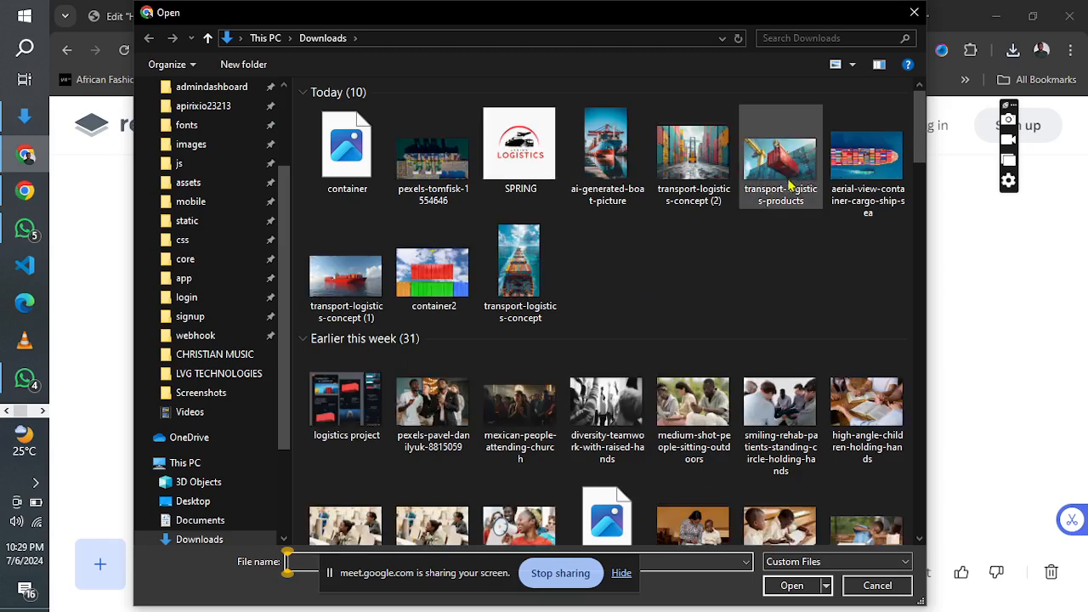
pyautogui.click(789, 186)
pyautogui.click(789, 588)
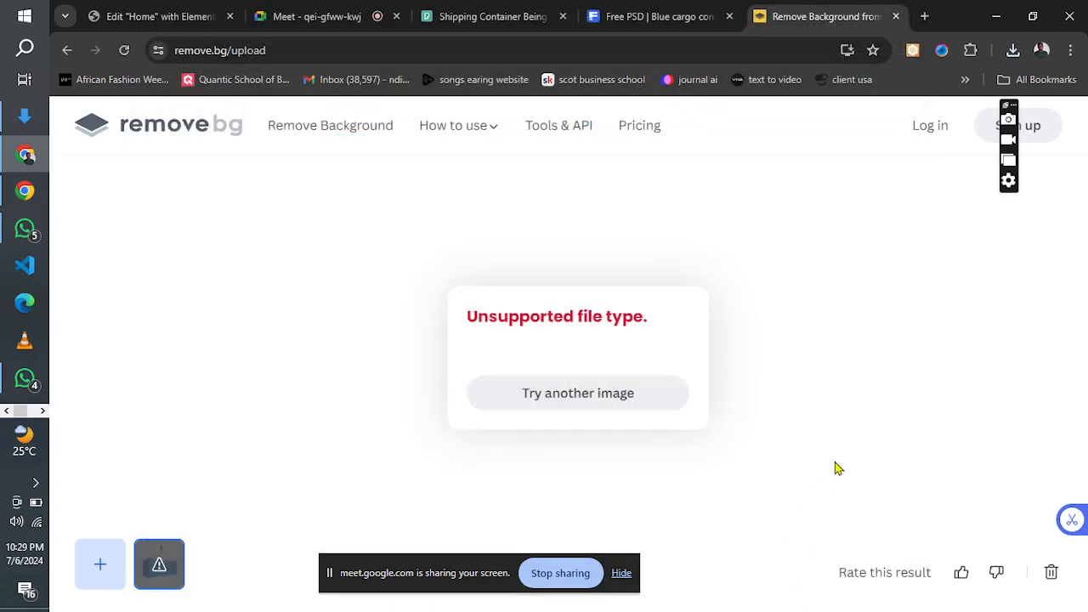
pyautogui.click(557, 389)
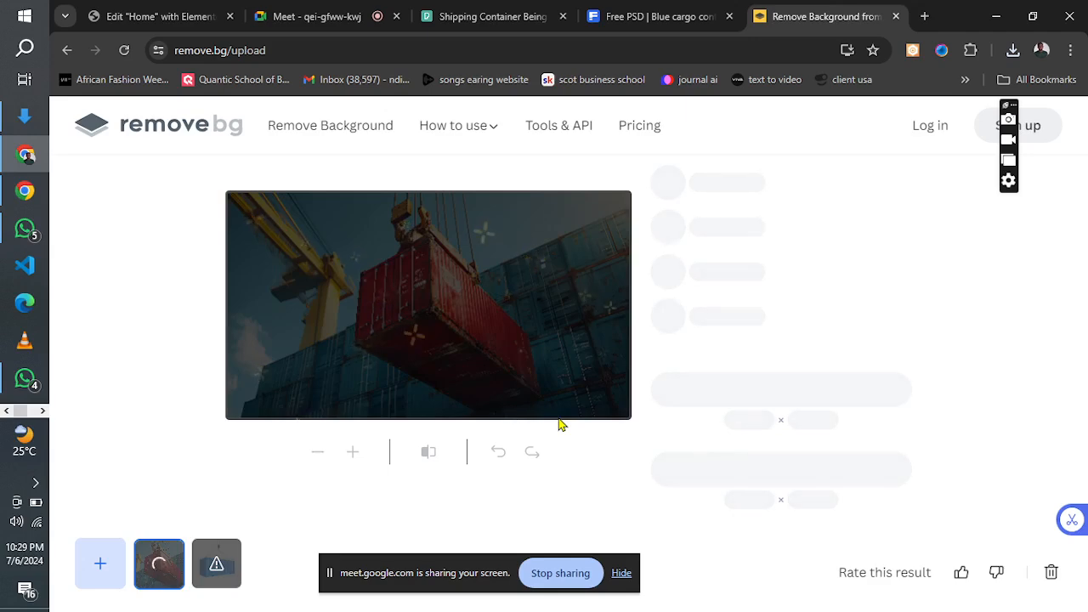
pyautogui.click(644, 9)
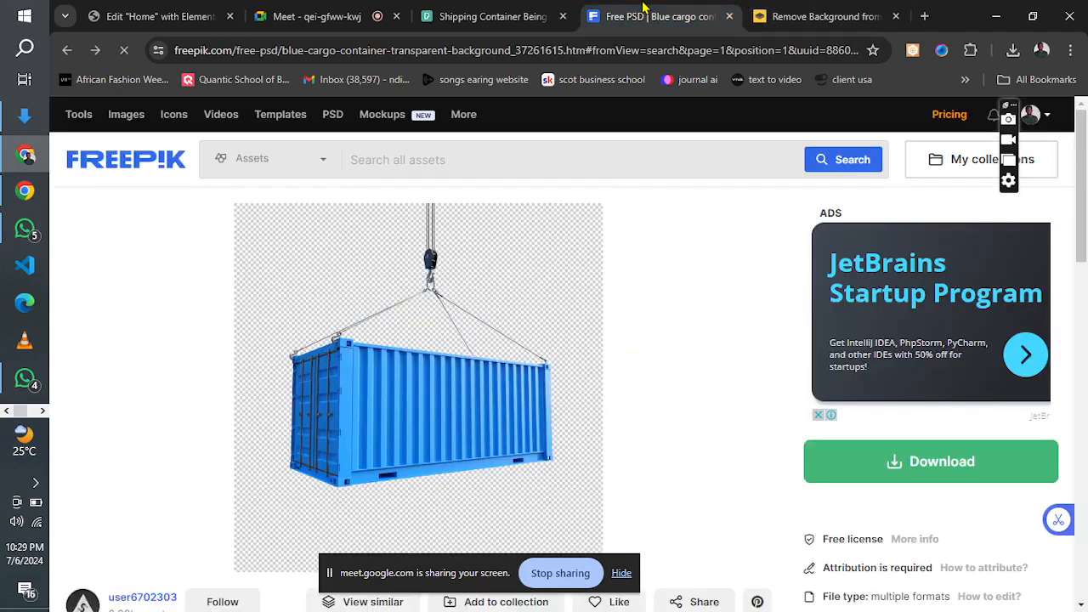
pyautogui.click(729, 17)
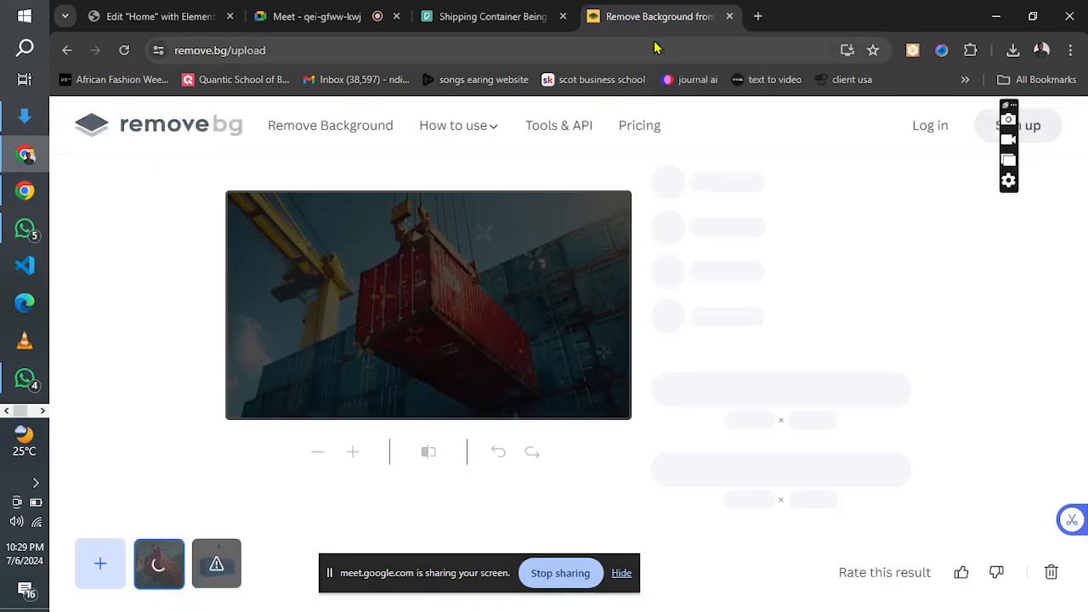
pyautogui.click(42, 411)
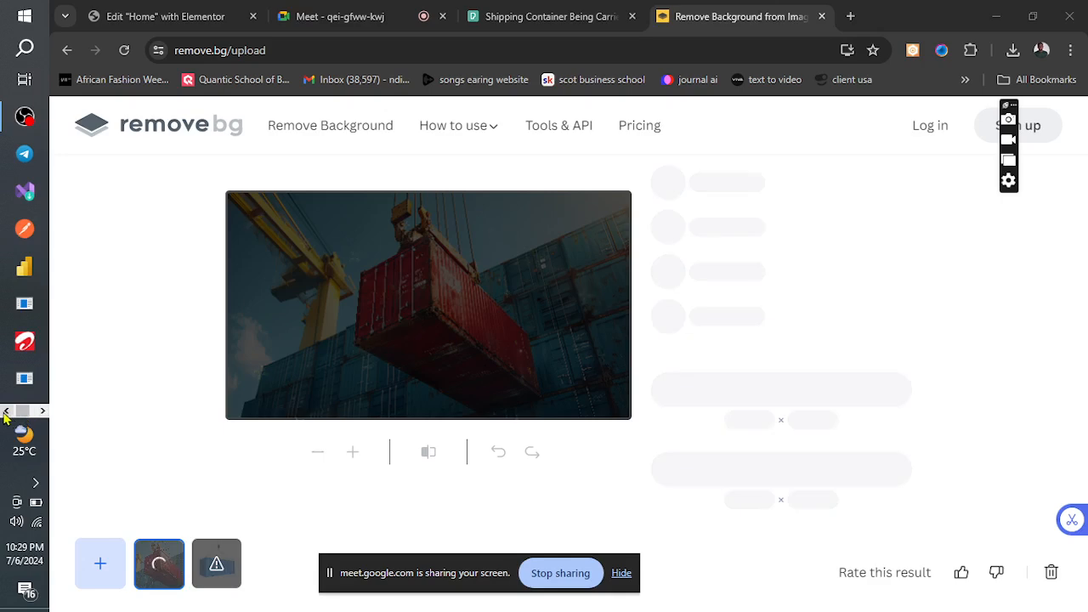
pyautogui.click(6, 411)
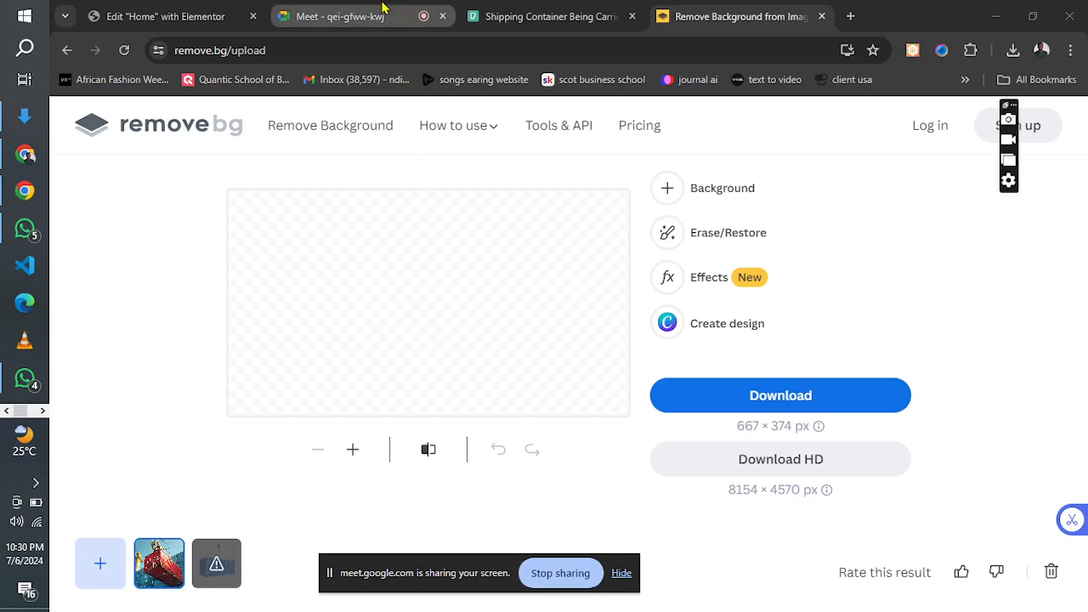
# Return to the Elementor page, duplicate the "Logistics solutions for businesses" section and delete the inner section from the copy.
pyautogui.click(162, 16)
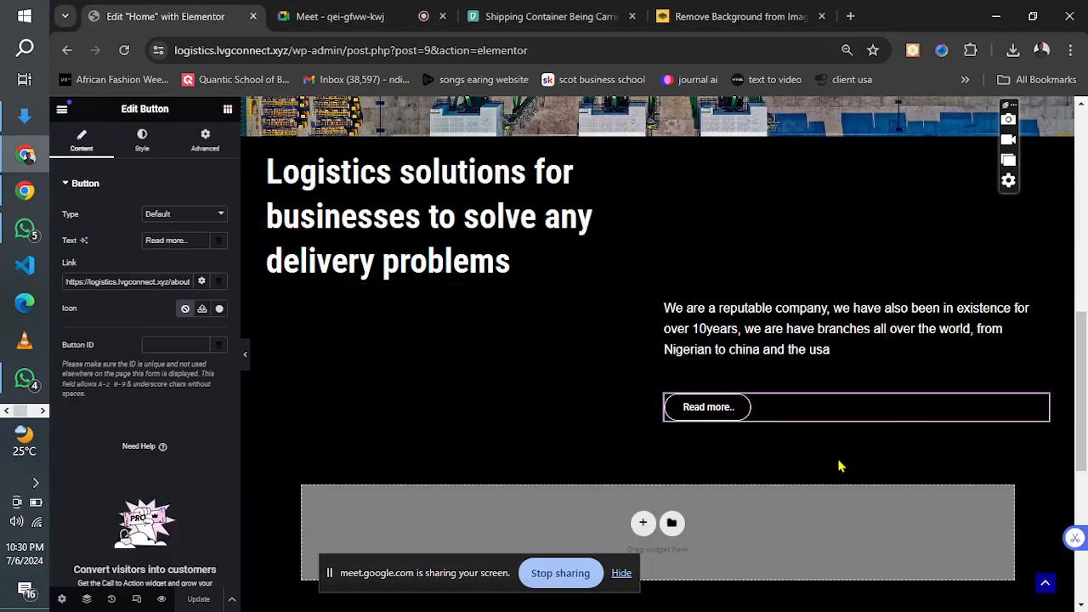
pyautogui.moveTo(1081, 360)
pyautogui.mouseDown()
pyautogui.moveTo(1081, 392)
pyautogui.moveTo(1080, 355)
pyautogui.mouseUp()
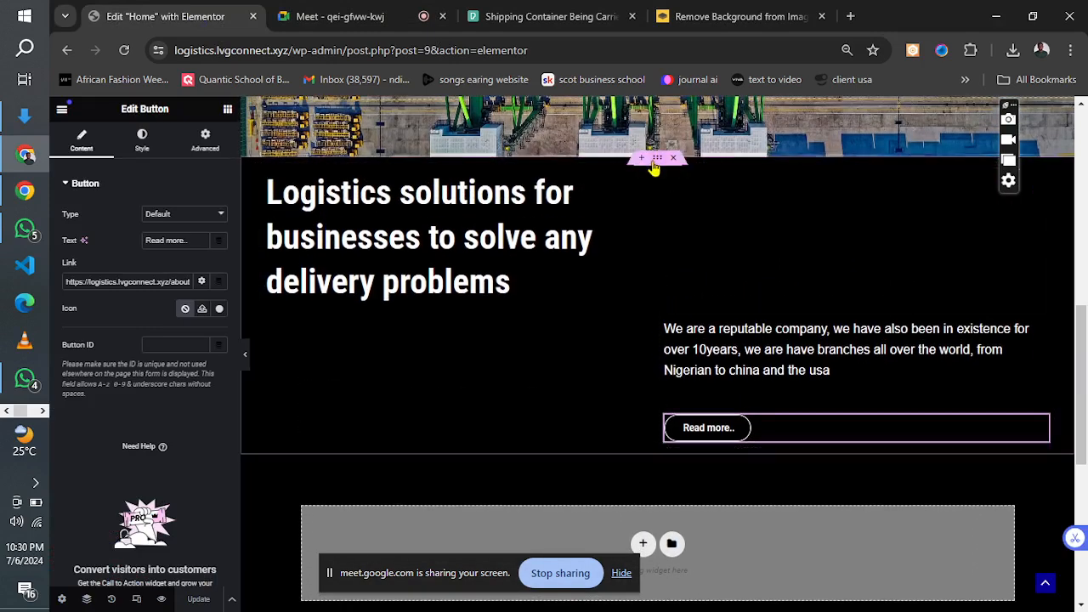
pyautogui.rightClick(657, 164)
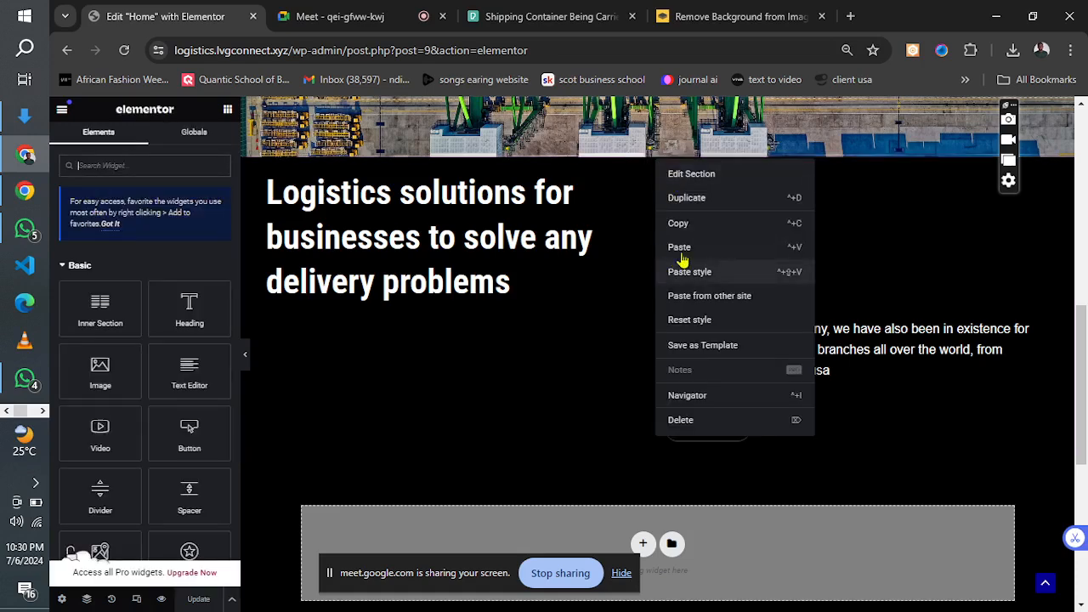
pyautogui.click(704, 200)
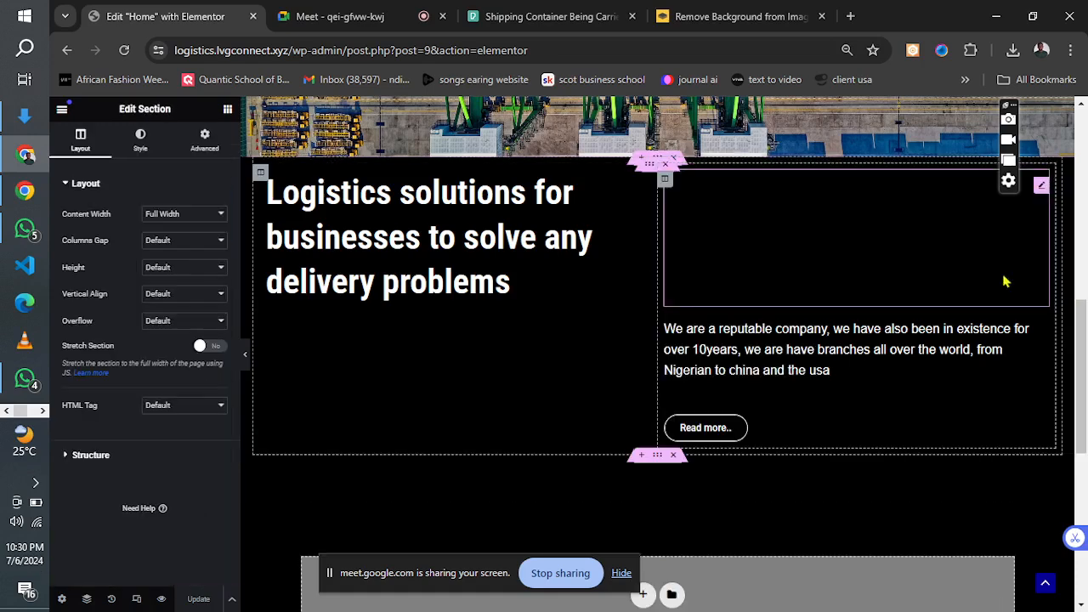
pyautogui.moveTo(1082, 336); pyautogui.dragTo(1083, 414)
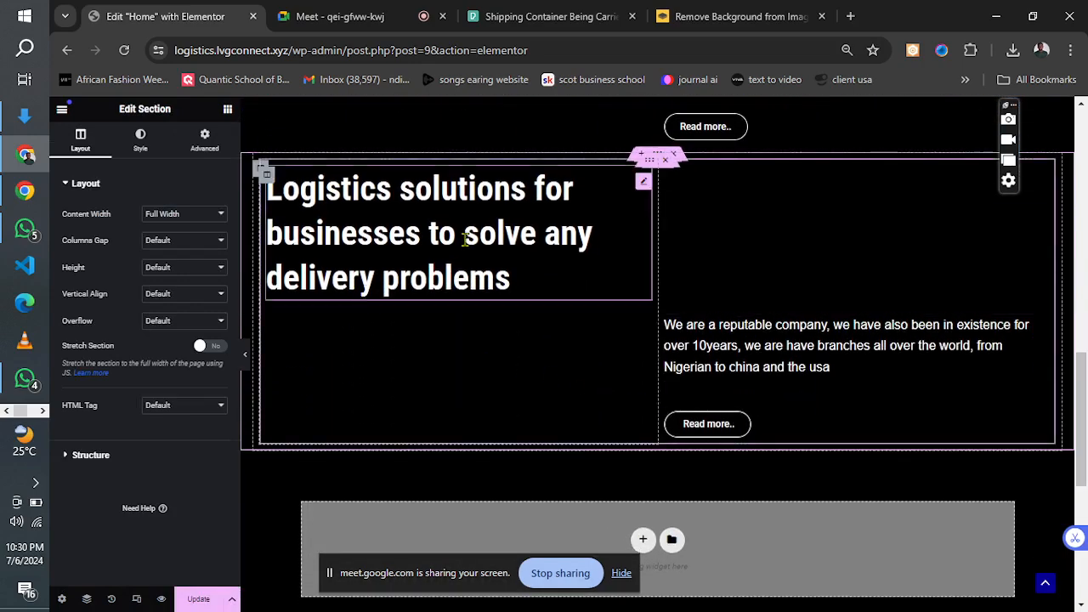
pyautogui.click(670, 158)
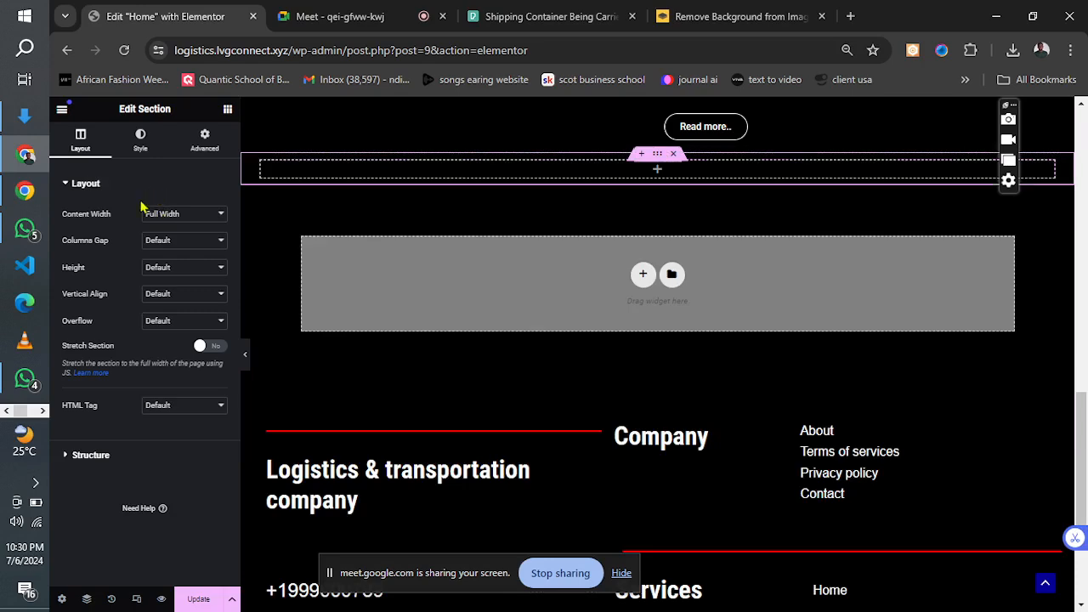
# Set the emptied section's height to Min Height with a minimum of 504 px.
pyautogui.click(158, 269)
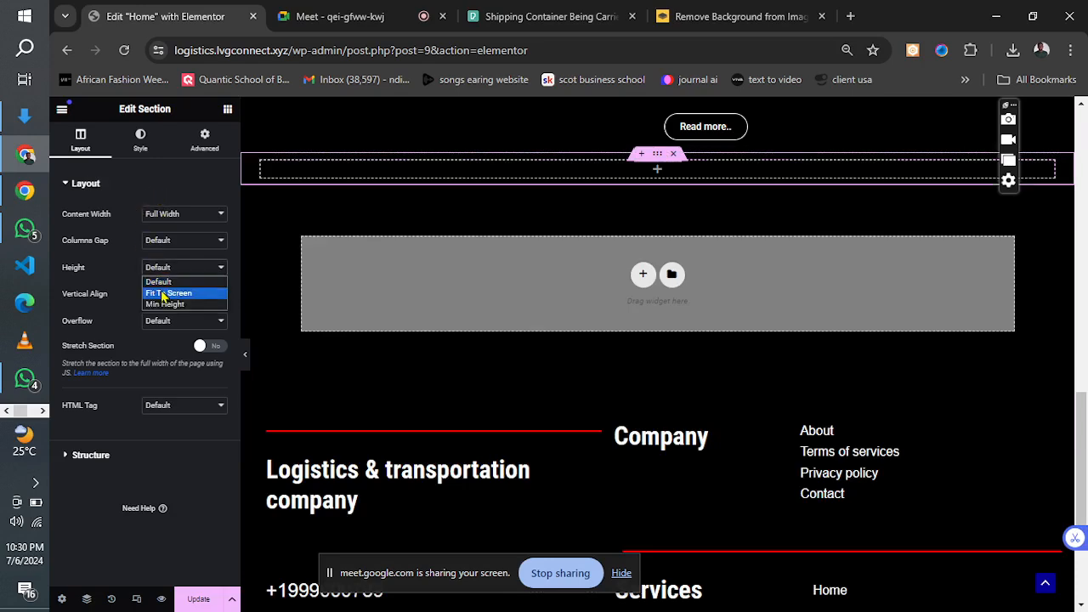
pyautogui.click(164, 305)
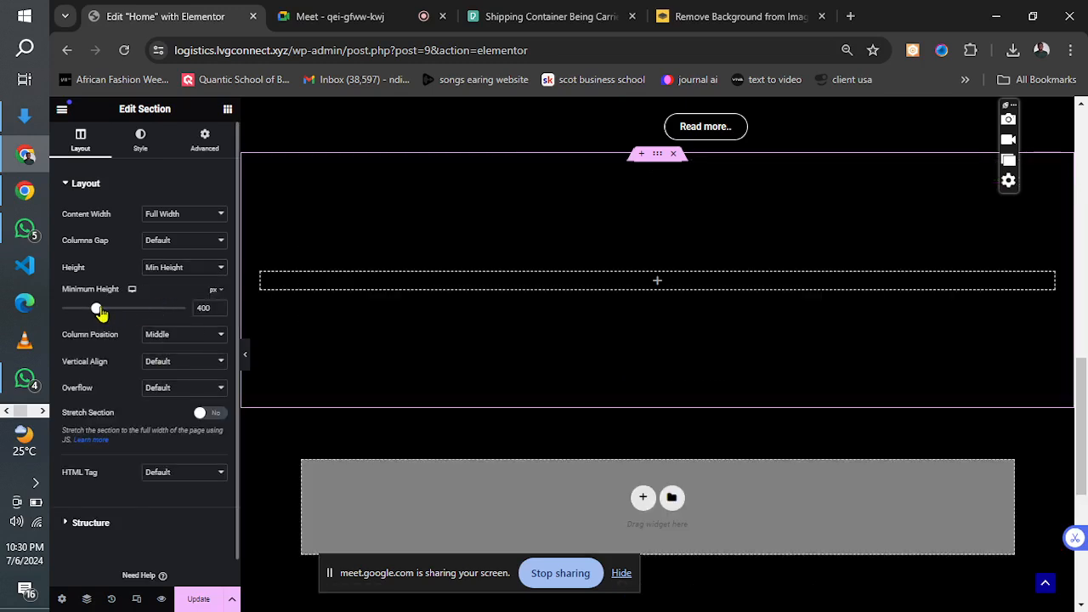
pyautogui.moveTo(97, 310); pyautogui.dragTo(107, 316)
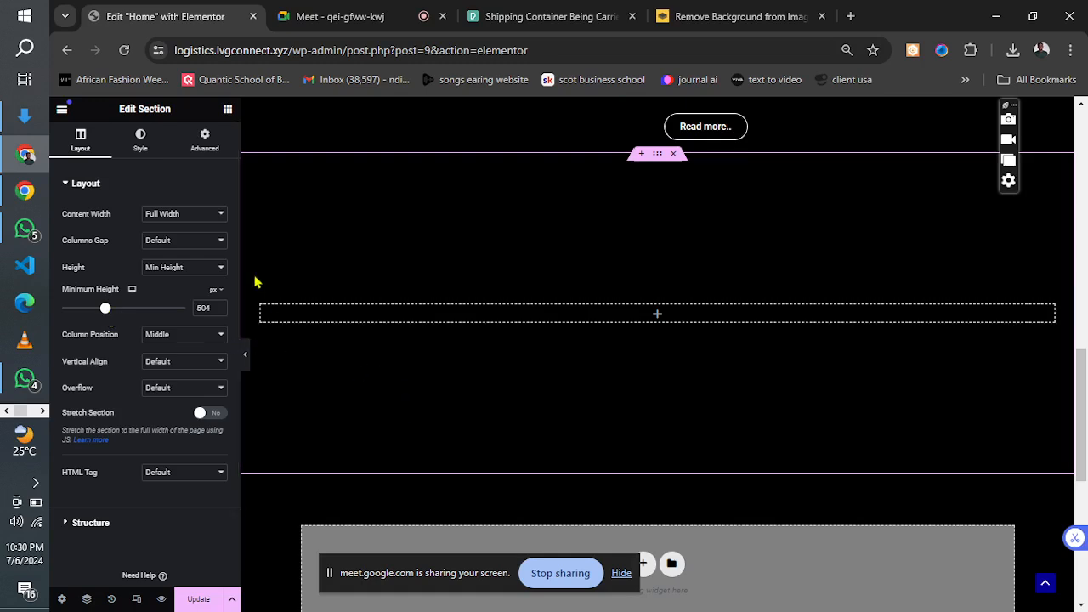
# Give the section a classic background using the container image uploaded from Downloads.
pyautogui.click(136, 142)
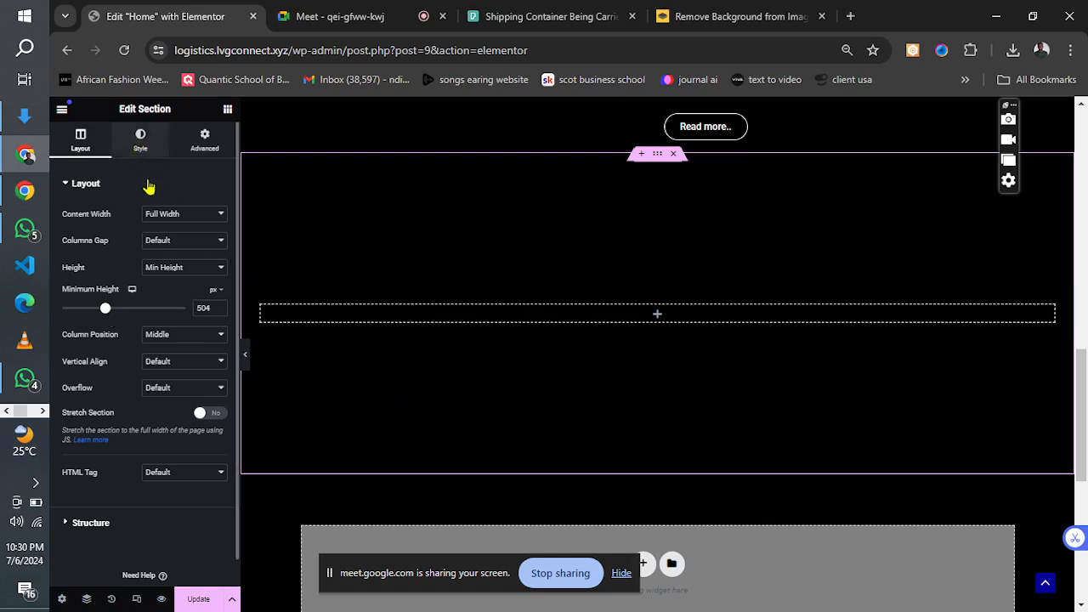
pyautogui.click(168, 244)
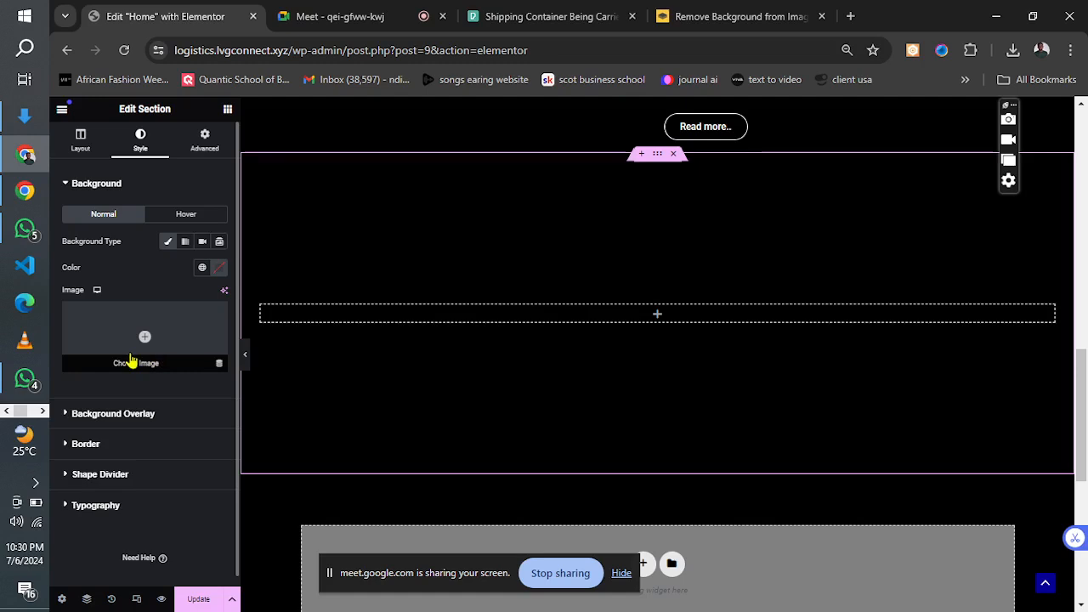
pyautogui.click(134, 359)
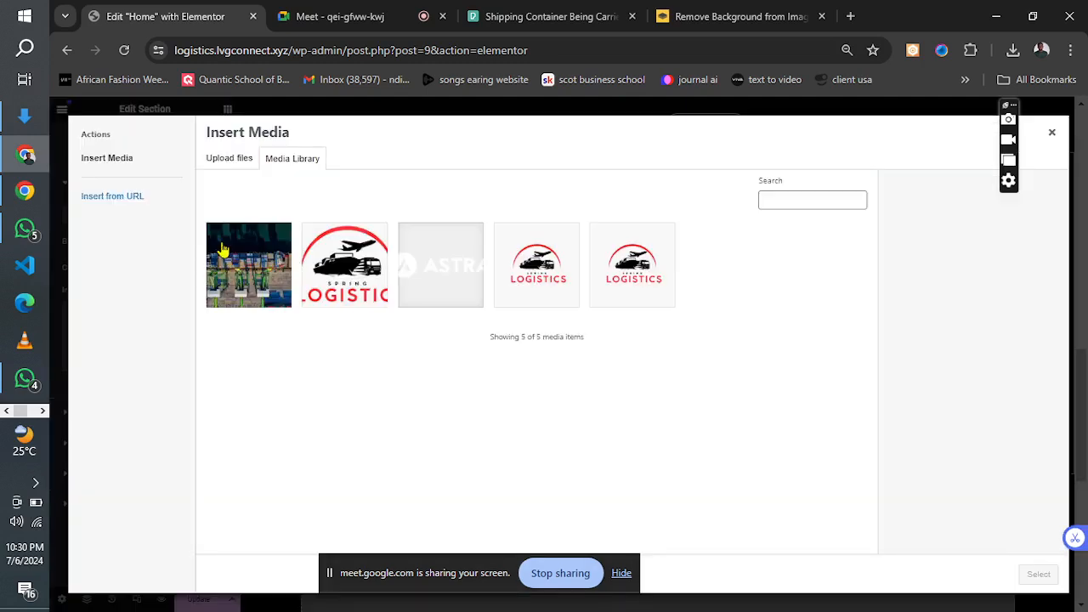
pyautogui.click(241, 160)
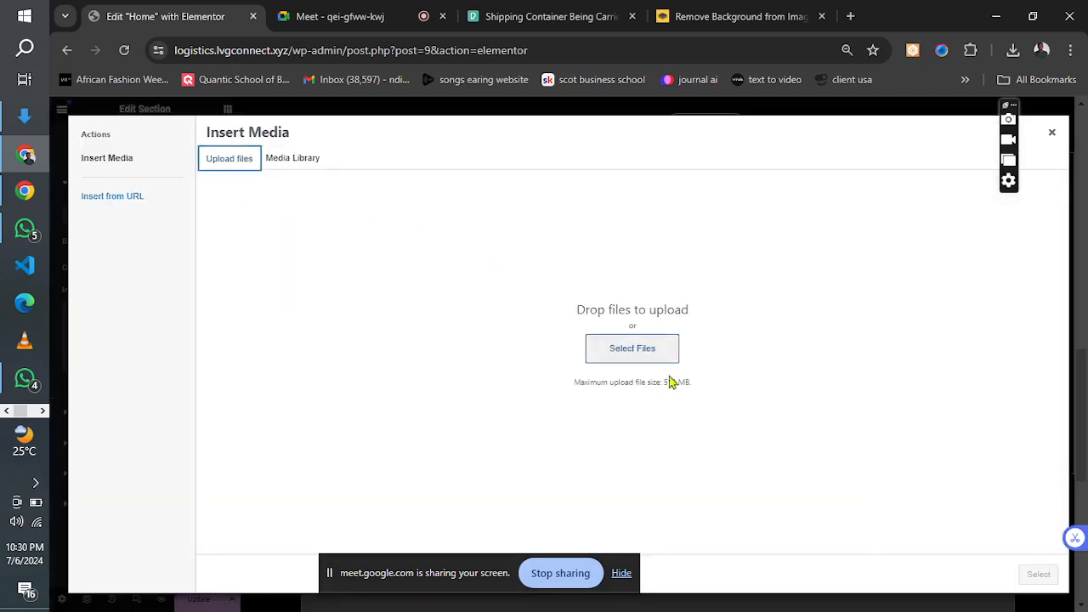
pyautogui.click(612, 348)
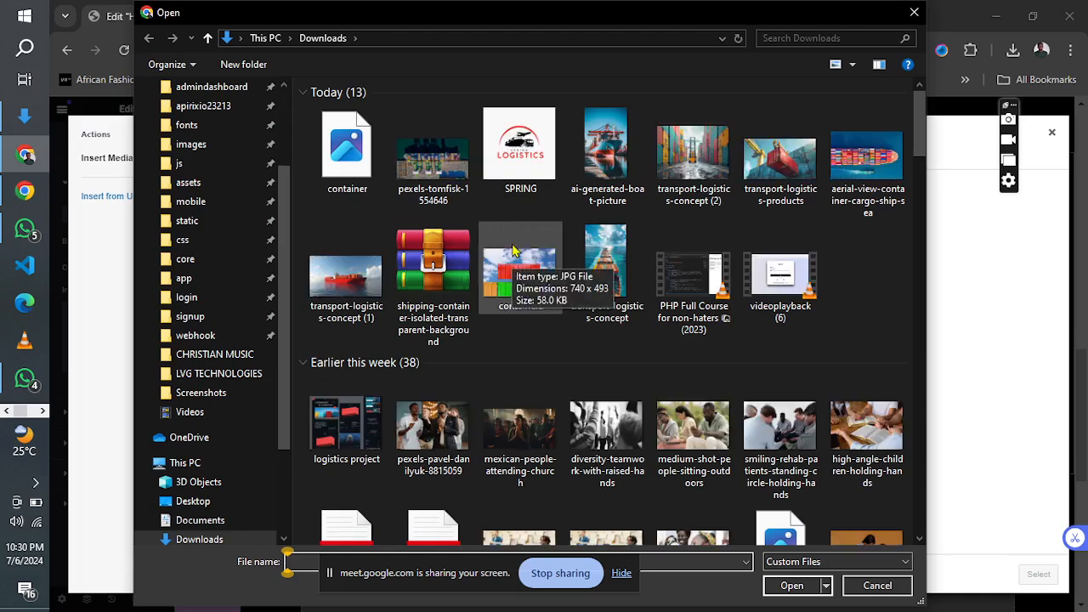
pyautogui.click(347, 153)
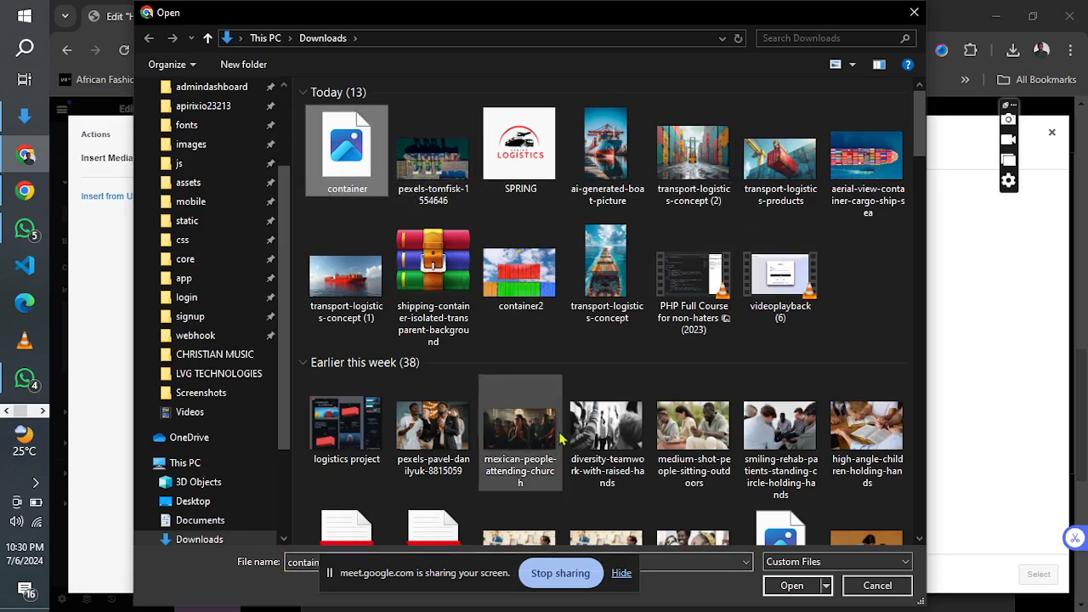
pyautogui.click(784, 585)
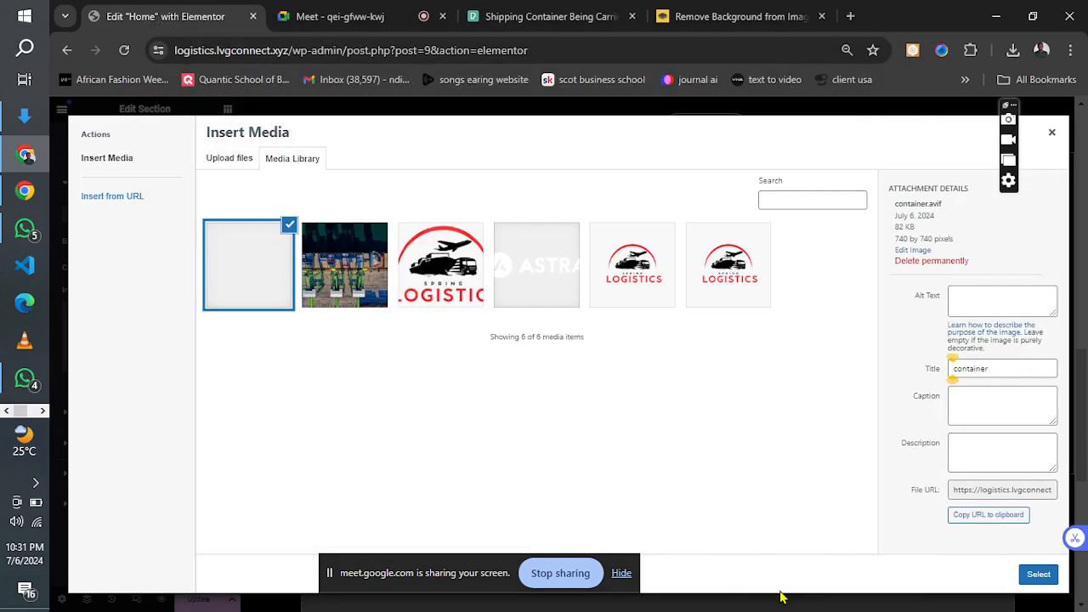
pyautogui.click(1037, 578)
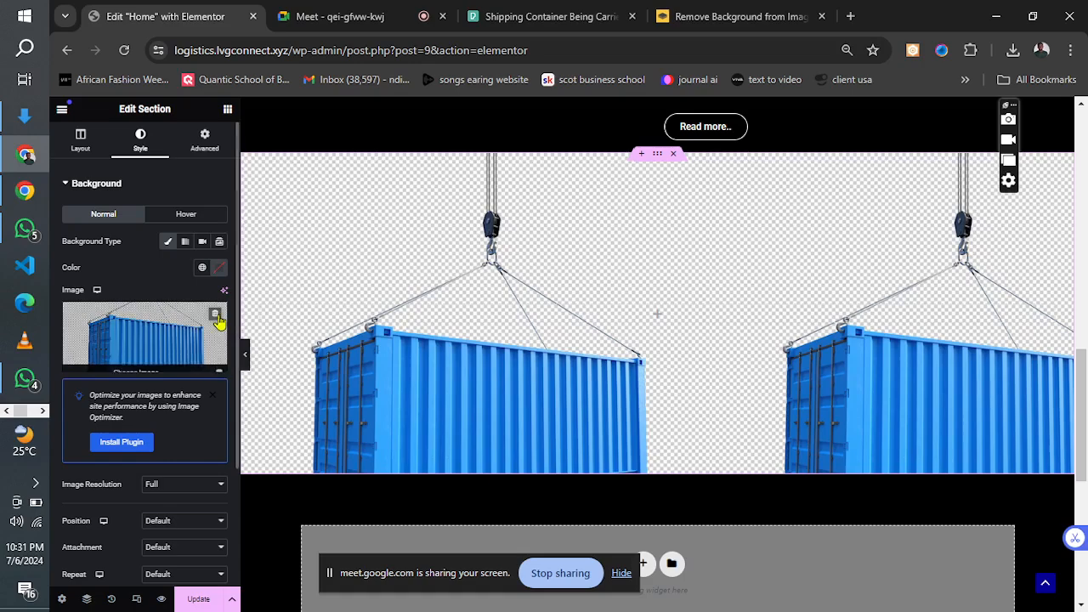
# Remove the blue container background image and upload the transport-logistics-products photo from Downloads as its replacement.
pyautogui.click(215, 321)
pyautogui.click(127, 362)
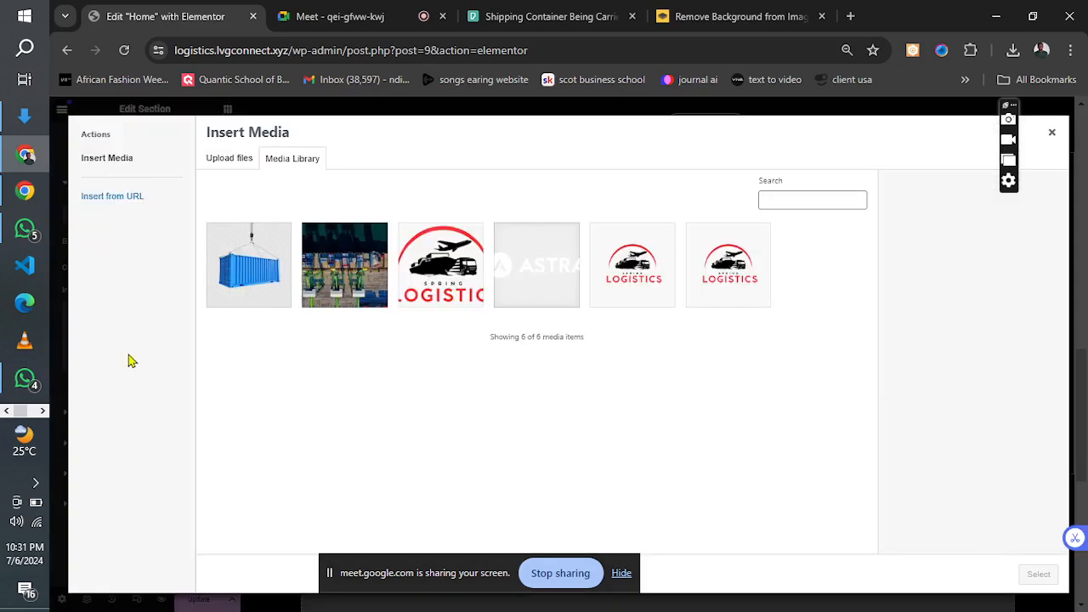
pyautogui.click(227, 162)
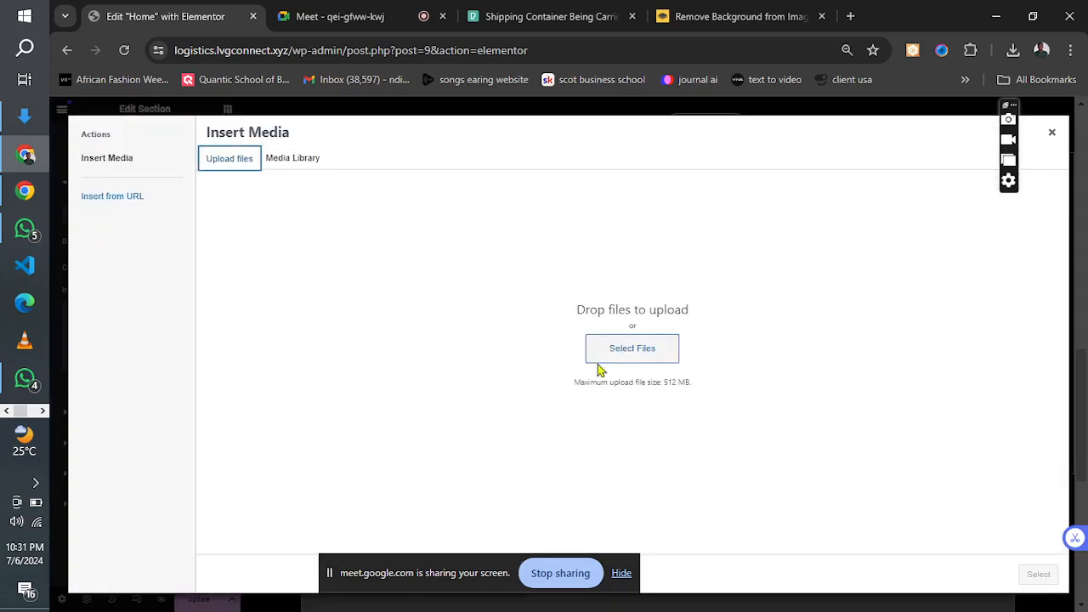
pyautogui.click(629, 356)
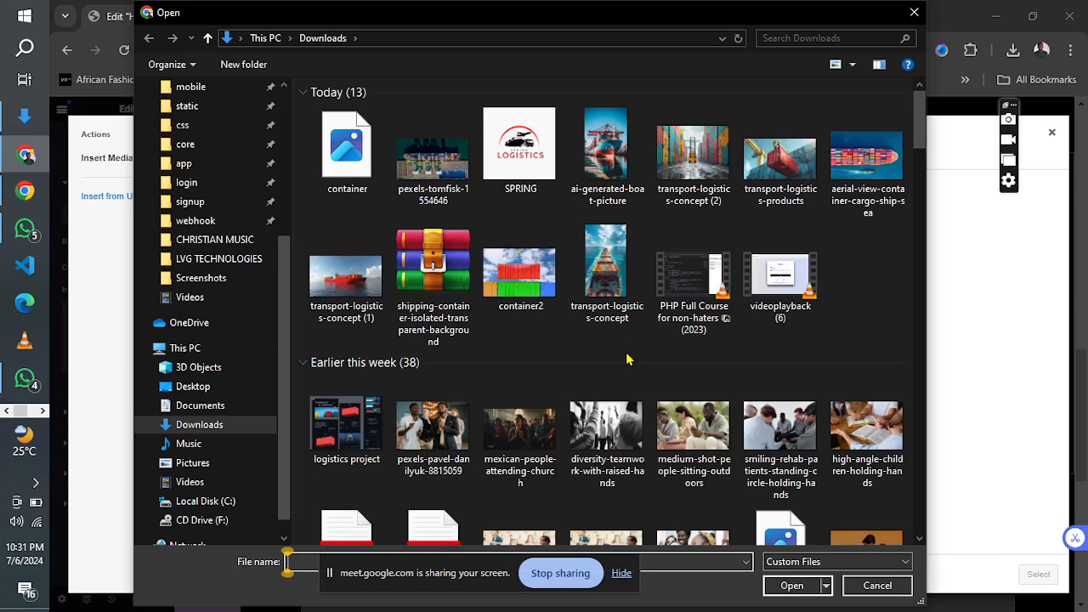
pyautogui.click(759, 180)
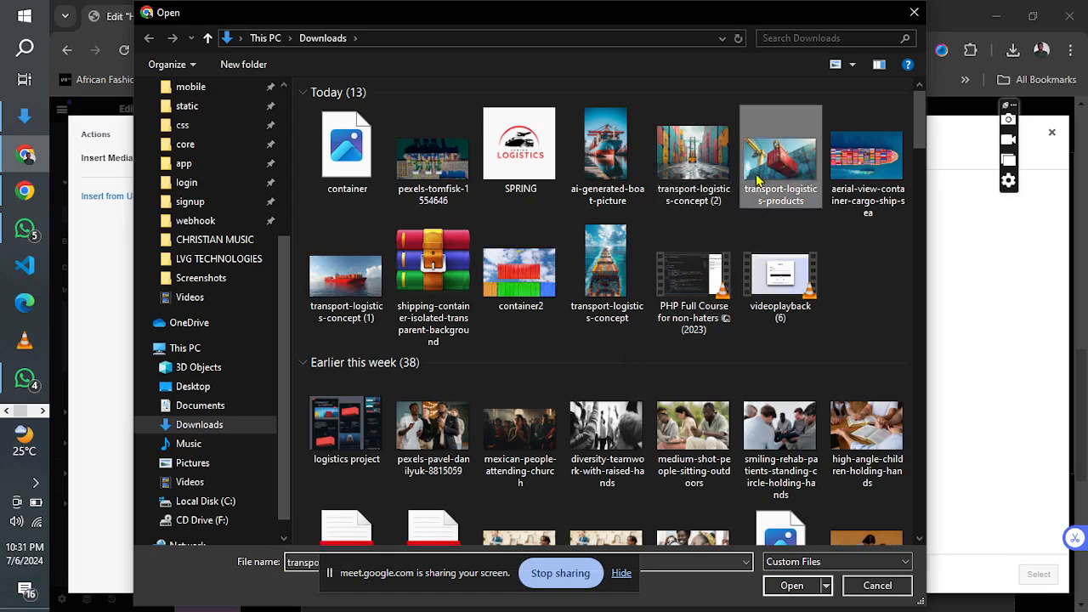
pyautogui.click(791, 586)
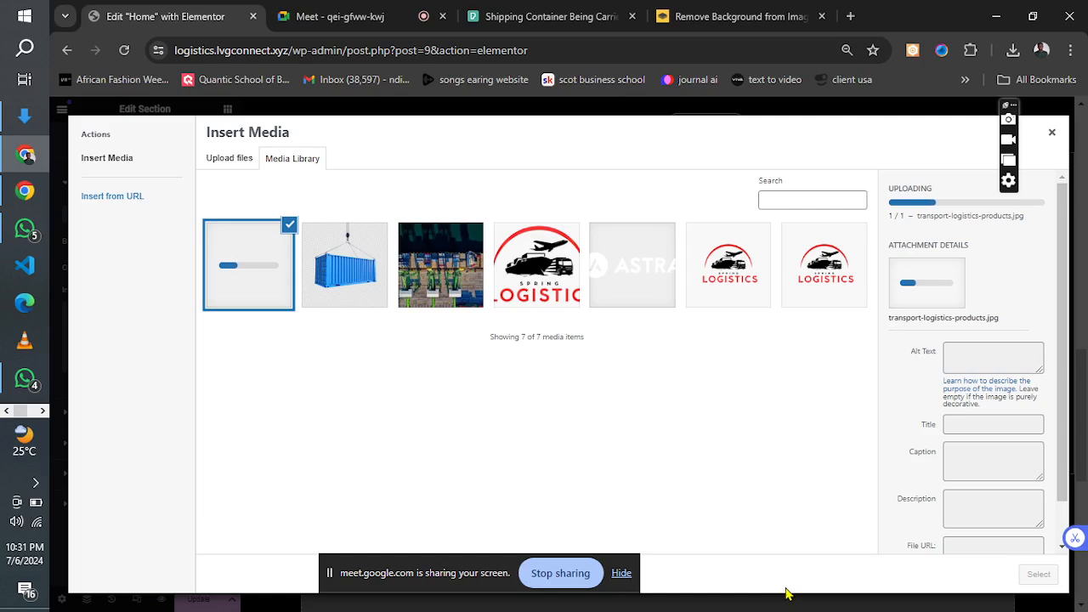
# Examine the hanging container section and its neighbouring sections in the logistics project design reference, and minimize the reference.
pyautogui.click(43, 411)
pyautogui.click(6, 412)
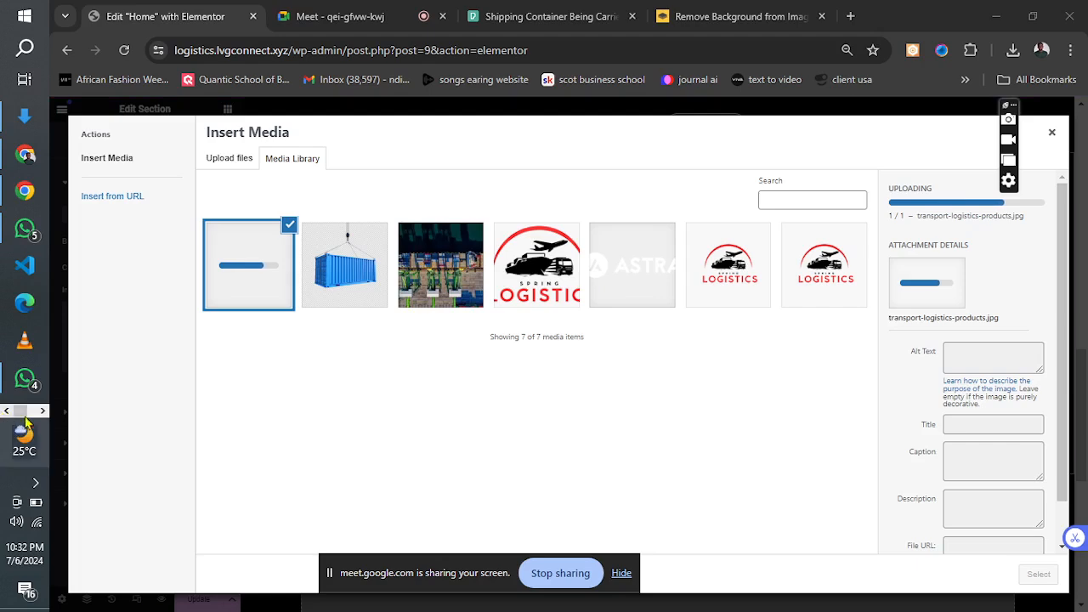
pyautogui.click(43, 412)
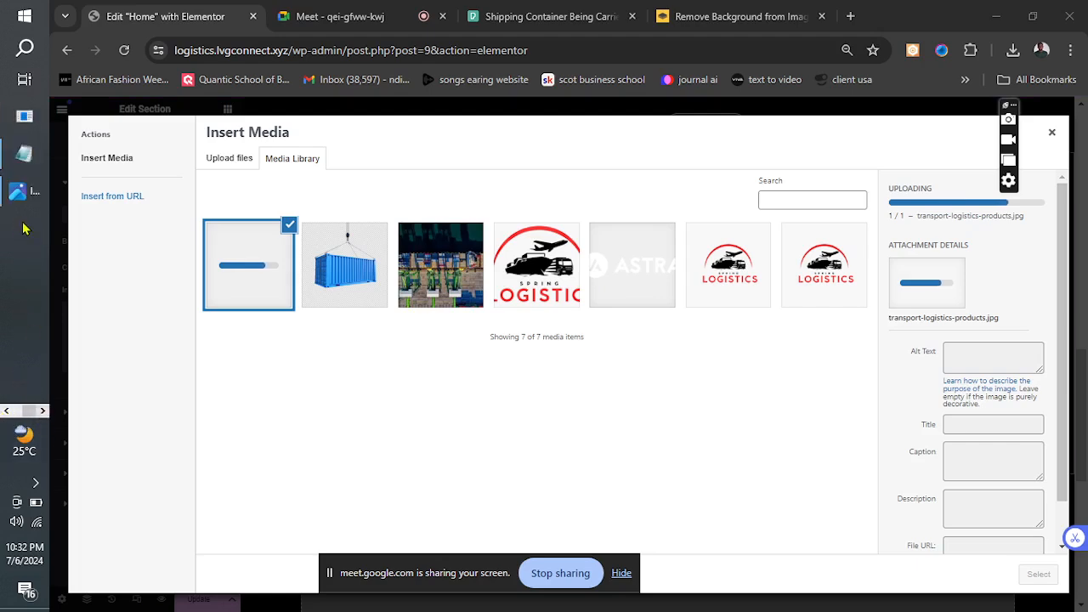
pyautogui.click(20, 193)
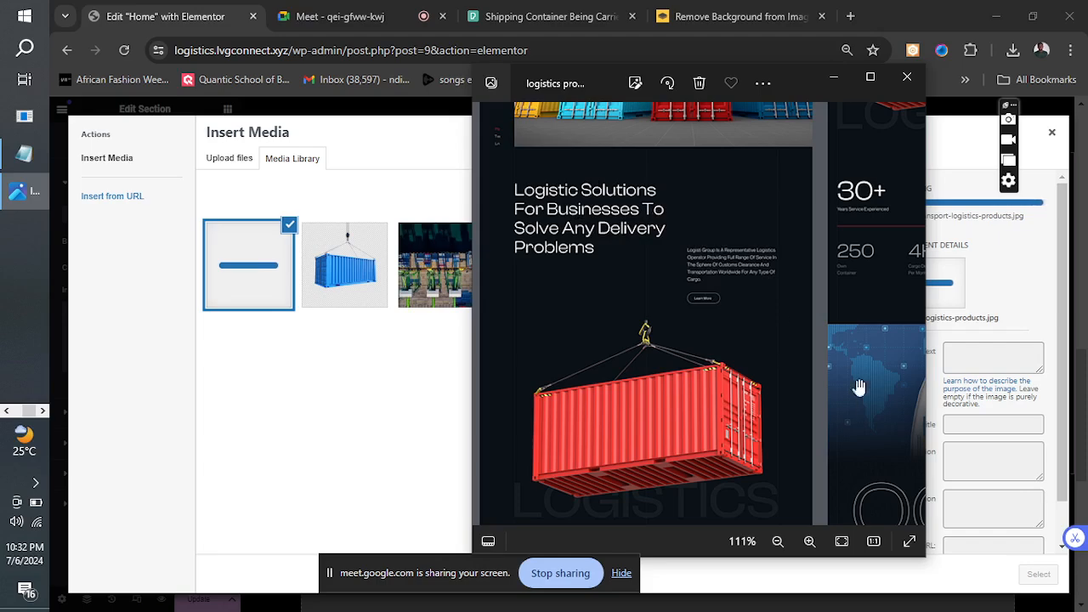
pyautogui.moveTo(740, 330); pyautogui.dragTo(707, 189)
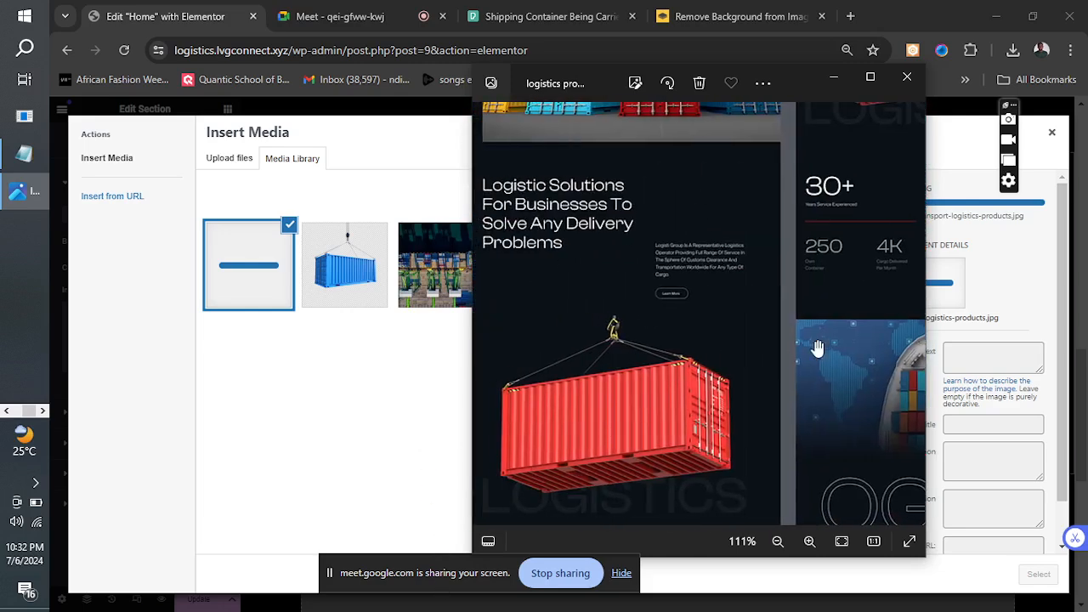
pyautogui.moveTo(821, 346); pyautogui.dragTo(577, 311)
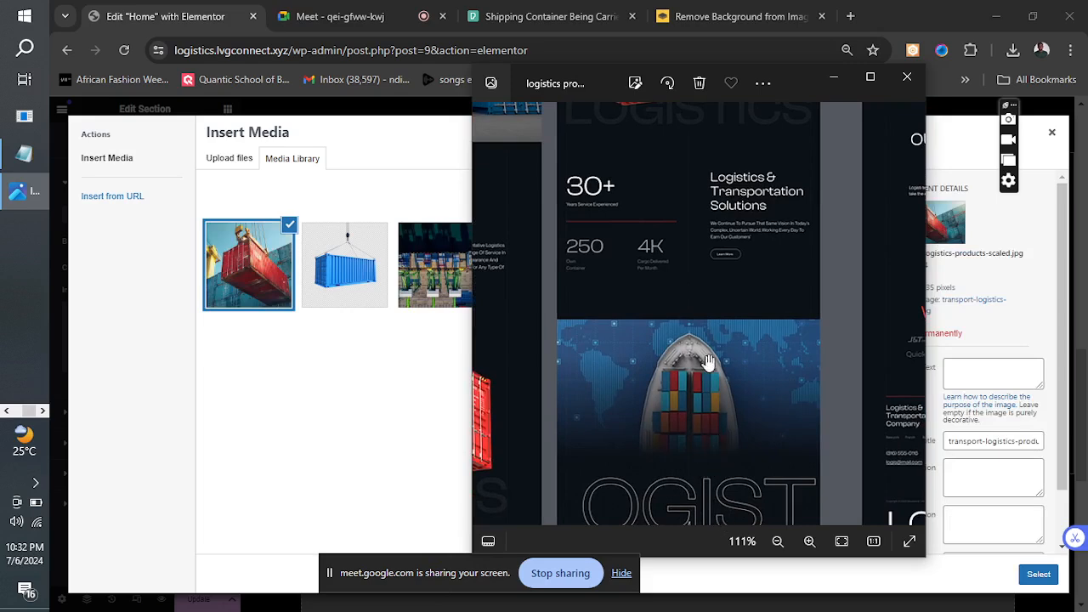
pyautogui.moveTo(687, 231); pyautogui.dragTo(520, 444)
pyautogui.moveTo(429, 447); pyautogui.dragTo(910, 363)
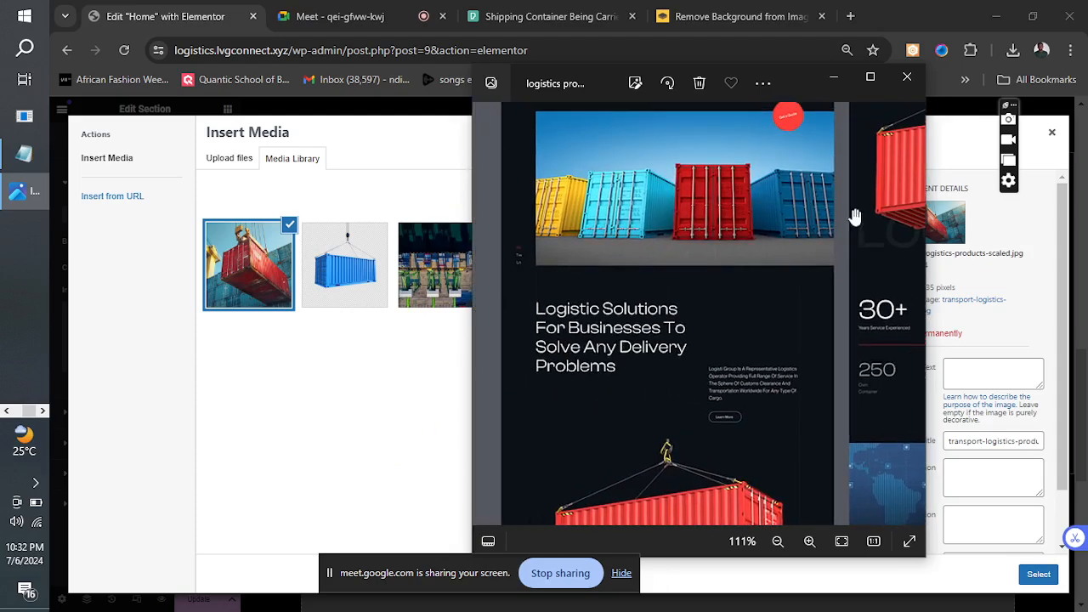
pyautogui.click(834, 81)
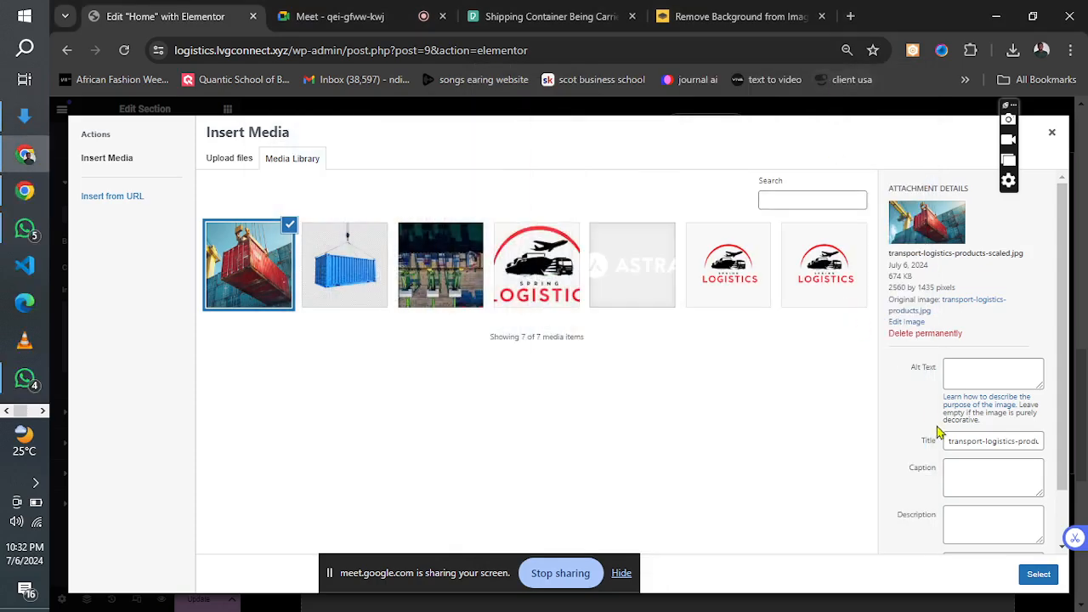
# Set the uploaded photo's alt text to "container" and insert it as the section background.
pyautogui.click(963, 370)
pyautogui.write('container')
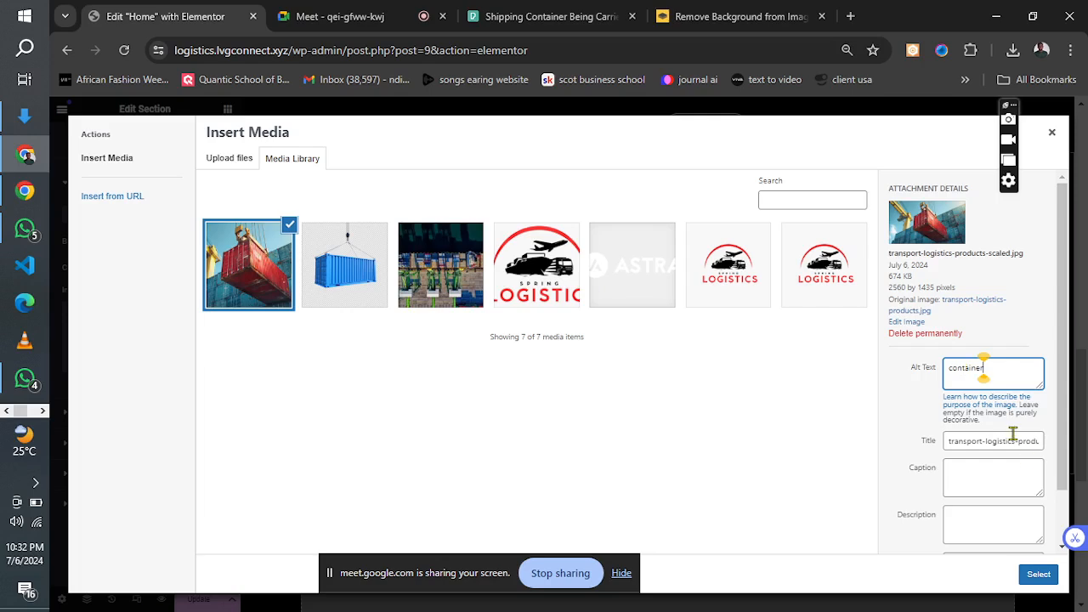
pyautogui.click(1038, 578)
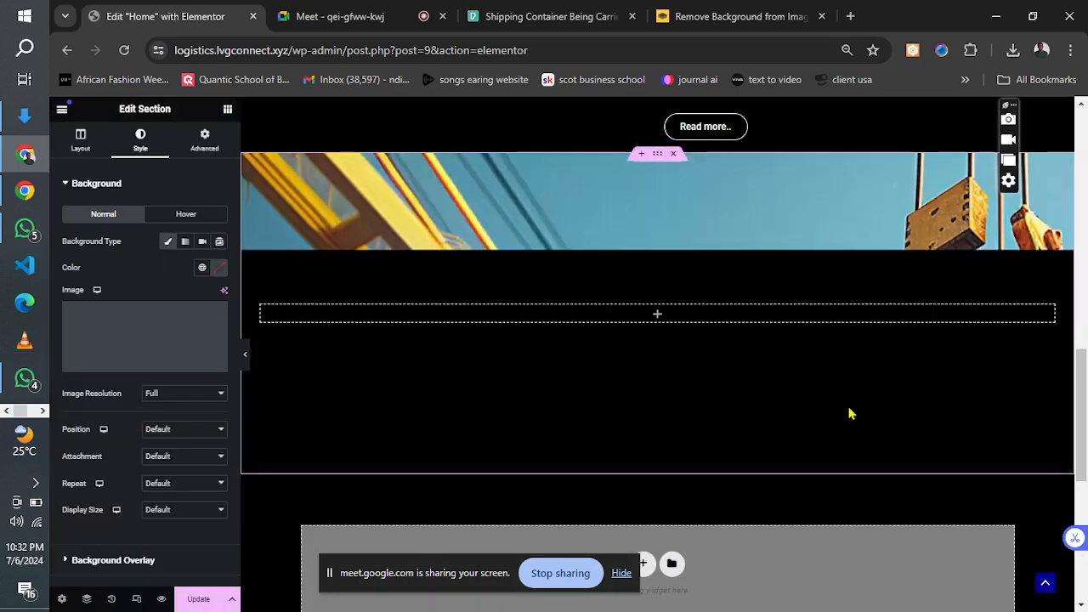
# Set the section background image's position to Center Center and its attachment to Scroll, keeping the Full image resolution.
pyautogui.click(167, 435)
pyautogui.click(169, 453)
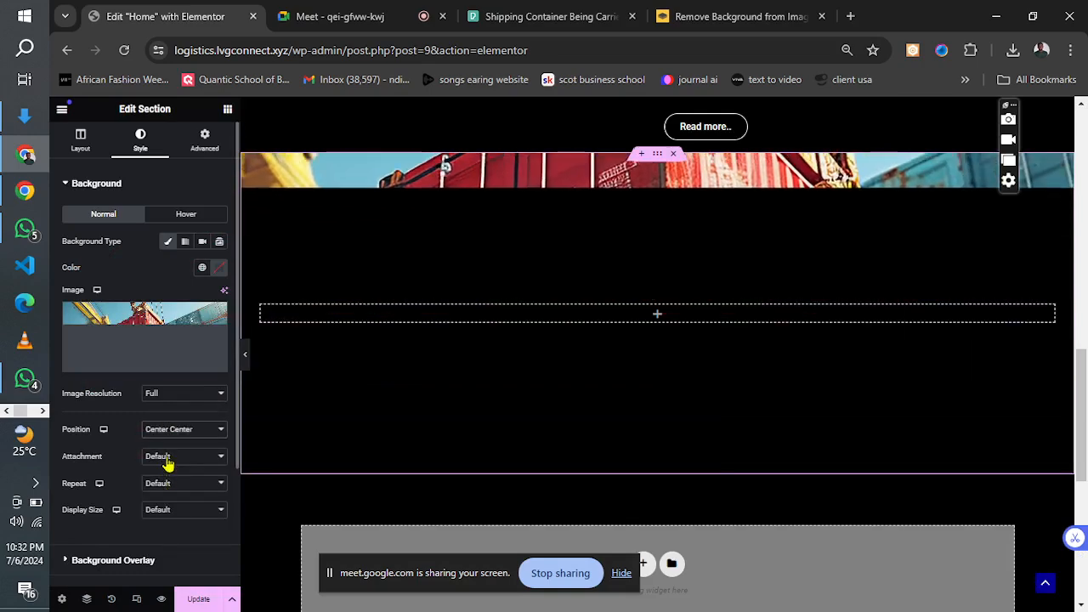
pyautogui.click(167, 459)
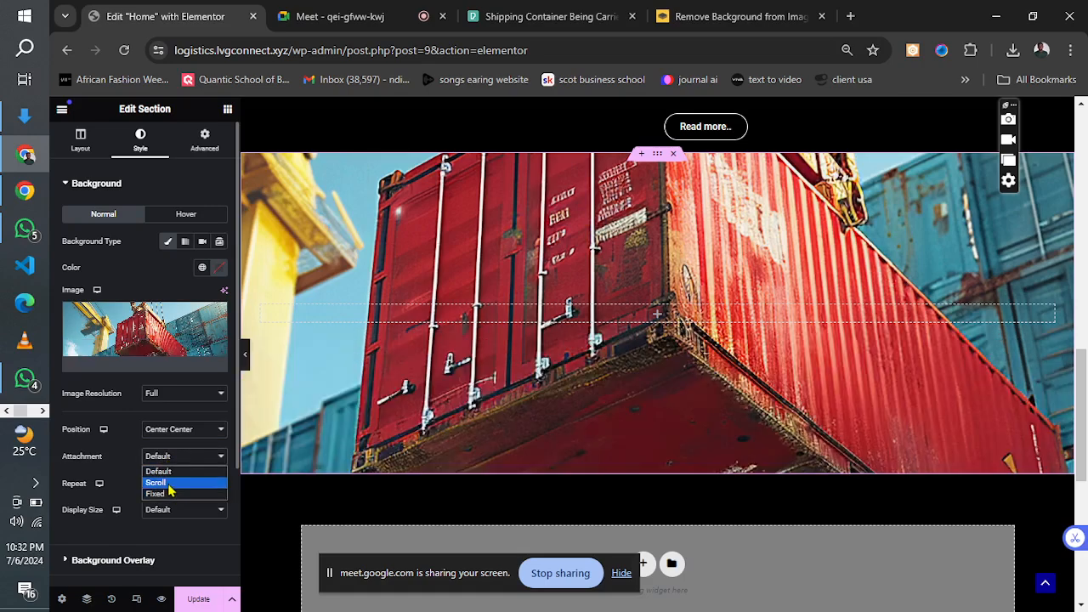
pyautogui.click(168, 489)
pyautogui.click(170, 488)
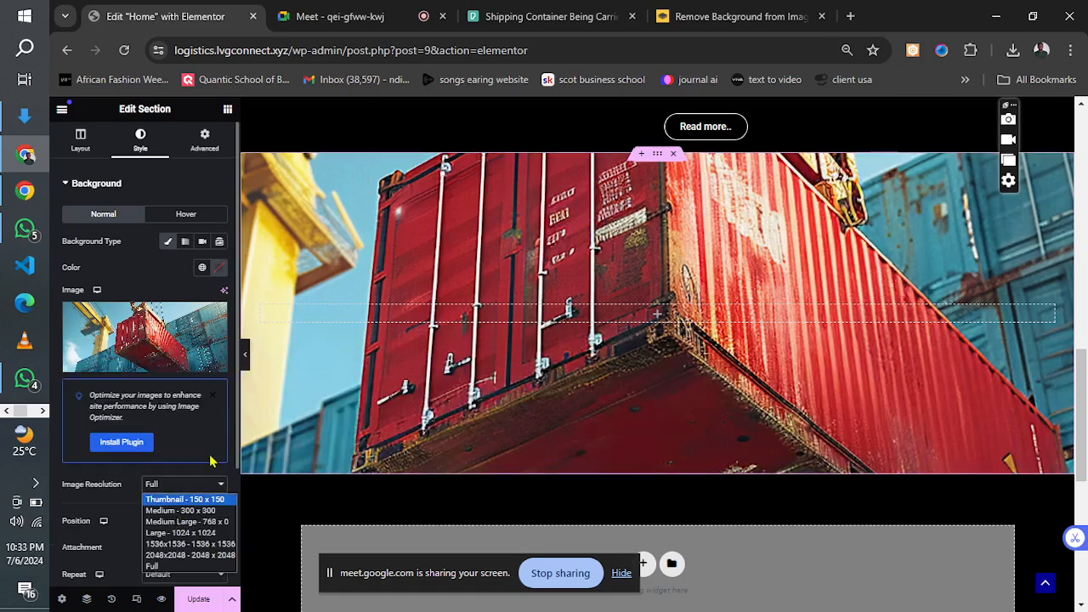
pyautogui.click(120, 520)
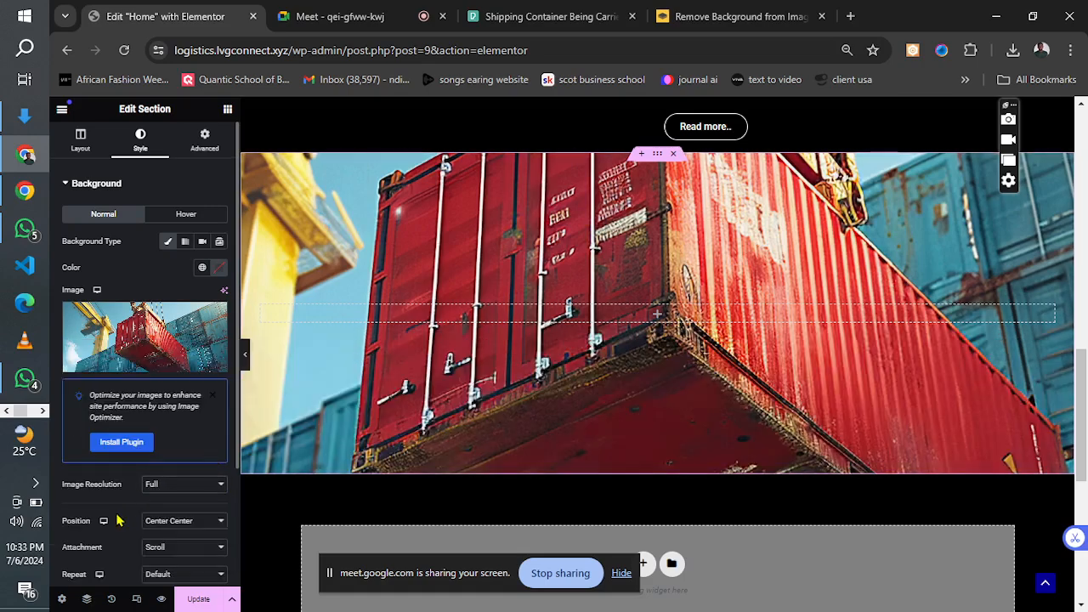
# Try the Fixed attachment on the section background image and switch it back to Scroll.
pyautogui.click(162, 522)
pyautogui.click(154, 548)
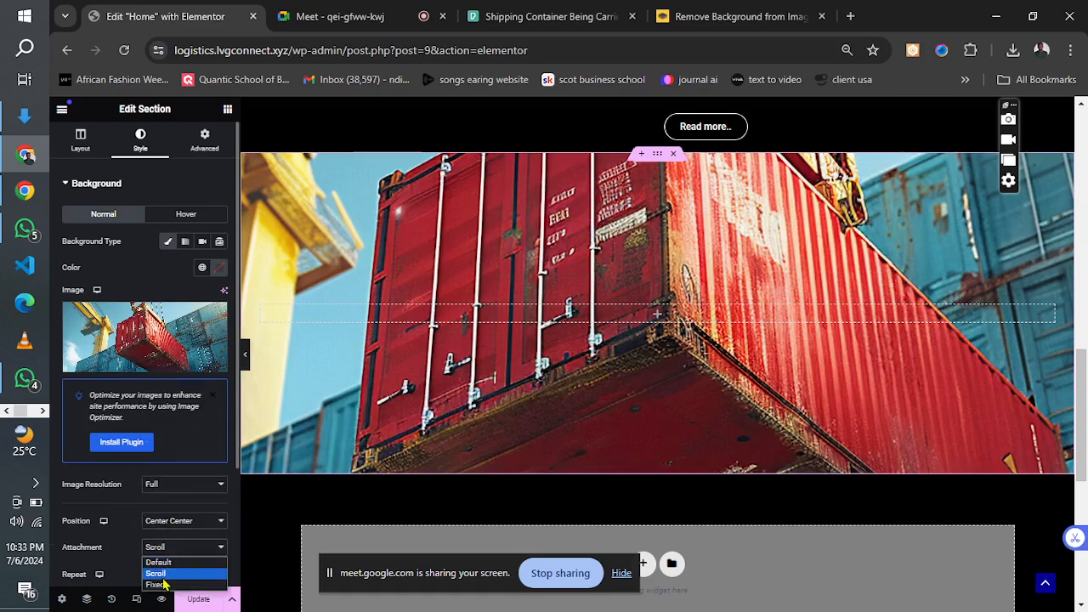
pyautogui.click(158, 585)
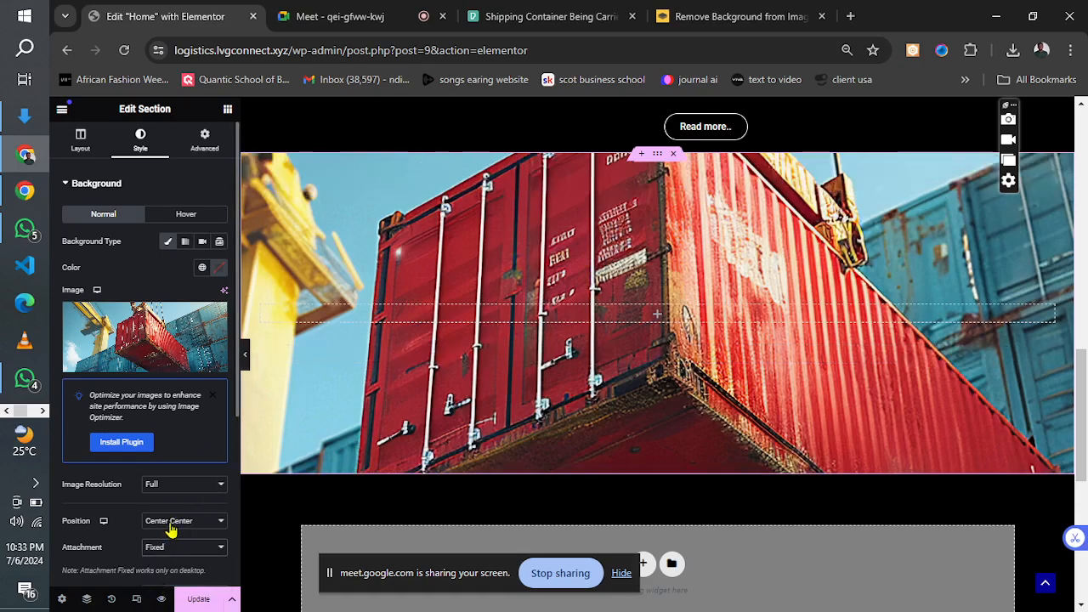
pyautogui.click(155, 549)
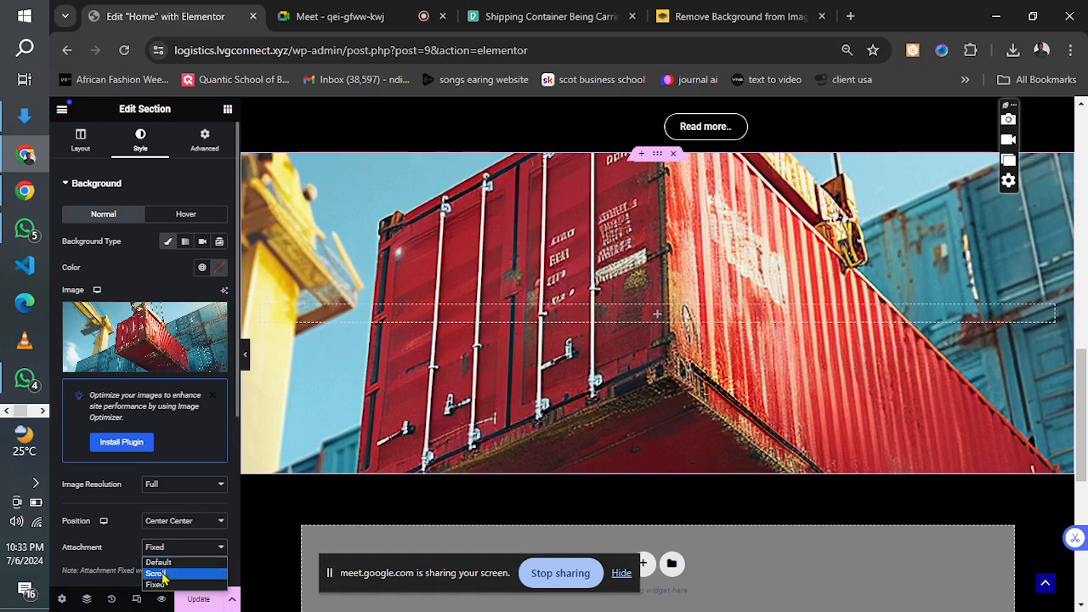
pyautogui.click(154, 573)
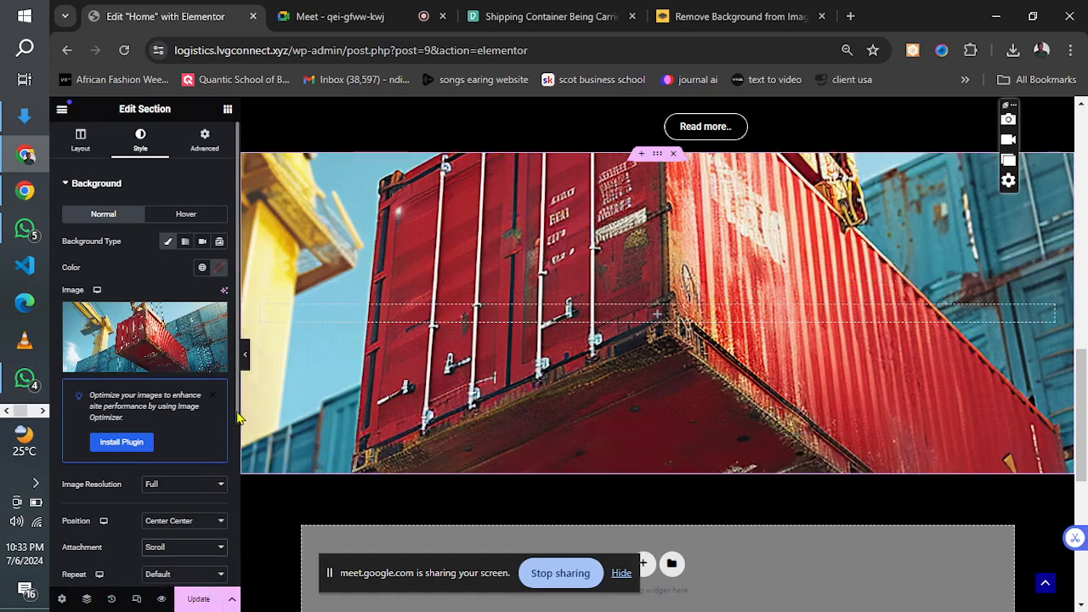
# Set the section background image to No-repeat with Cover as its display size, and update the page.
pyautogui.scroll(-3, 188, 466)
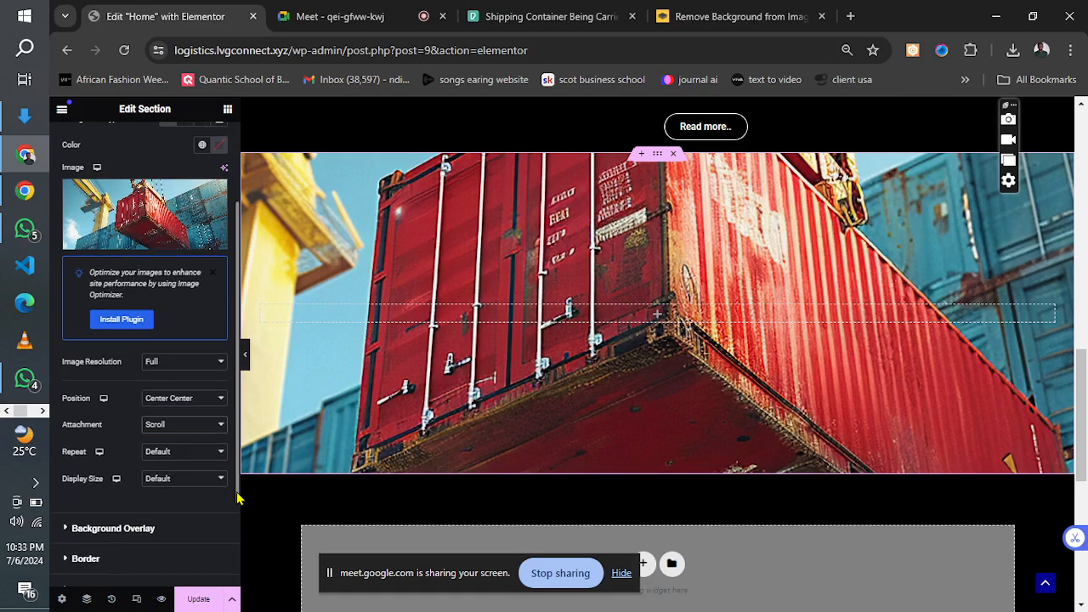
pyautogui.click(180, 453)
pyautogui.click(176, 479)
pyautogui.click(178, 483)
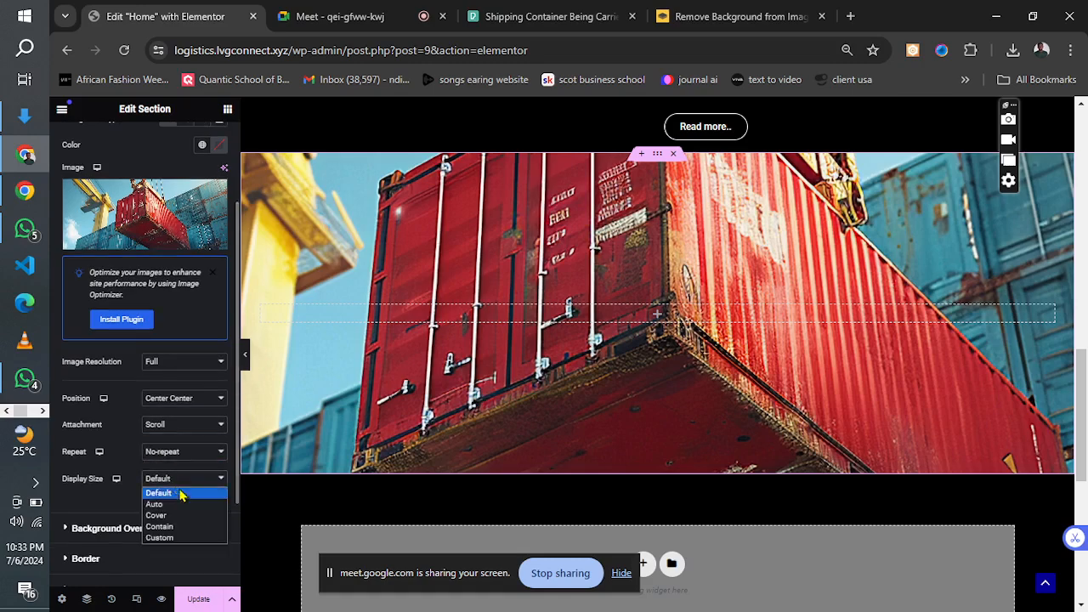
pyautogui.click(177, 524)
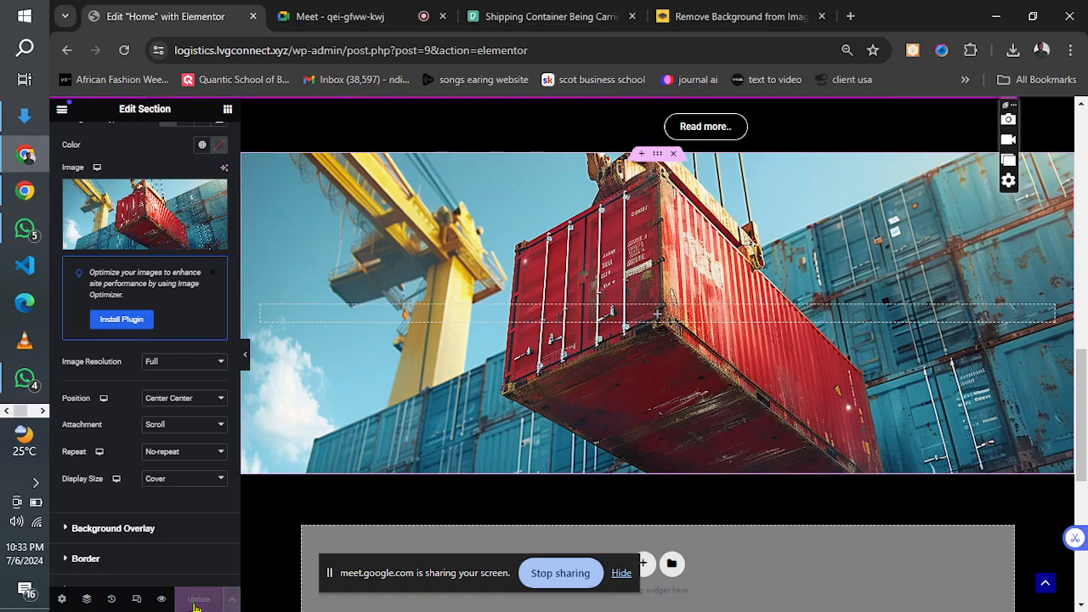
# Turn on responsive mode and go through the tablet layout to the mobile portrait layout at the start of the page.
pyautogui.moveTo(1084, 460); pyautogui.dragTo(1078, 195)
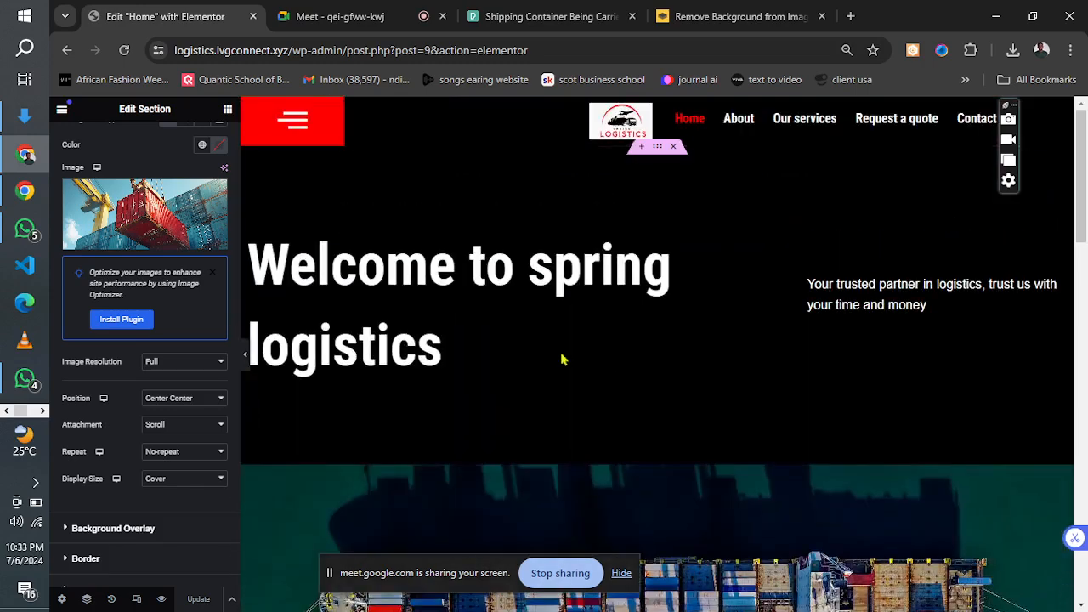
pyautogui.click(137, 600)
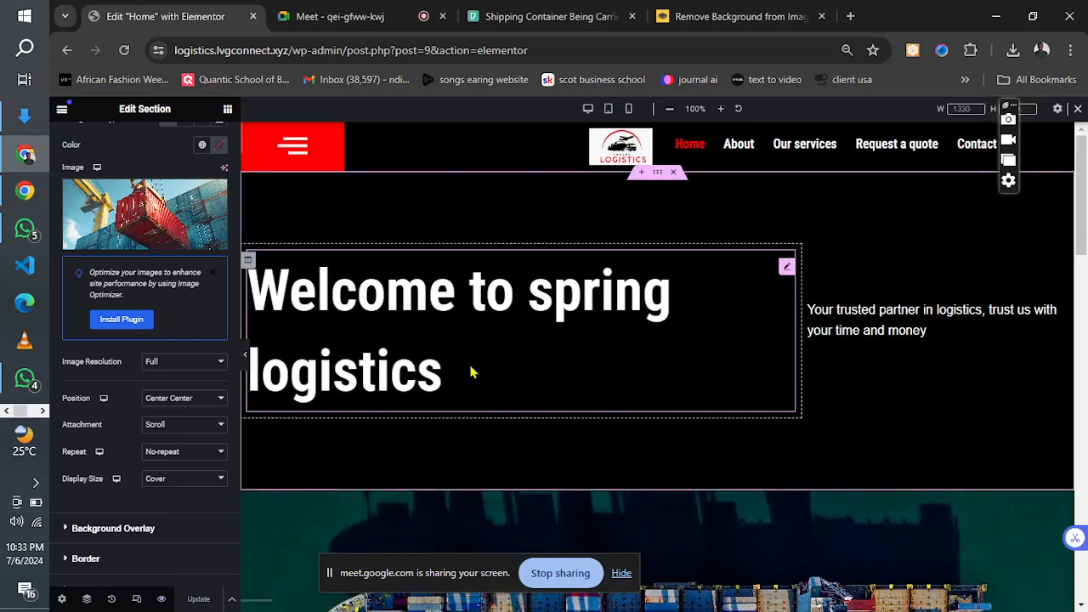
pyautogui.click(609, 110)
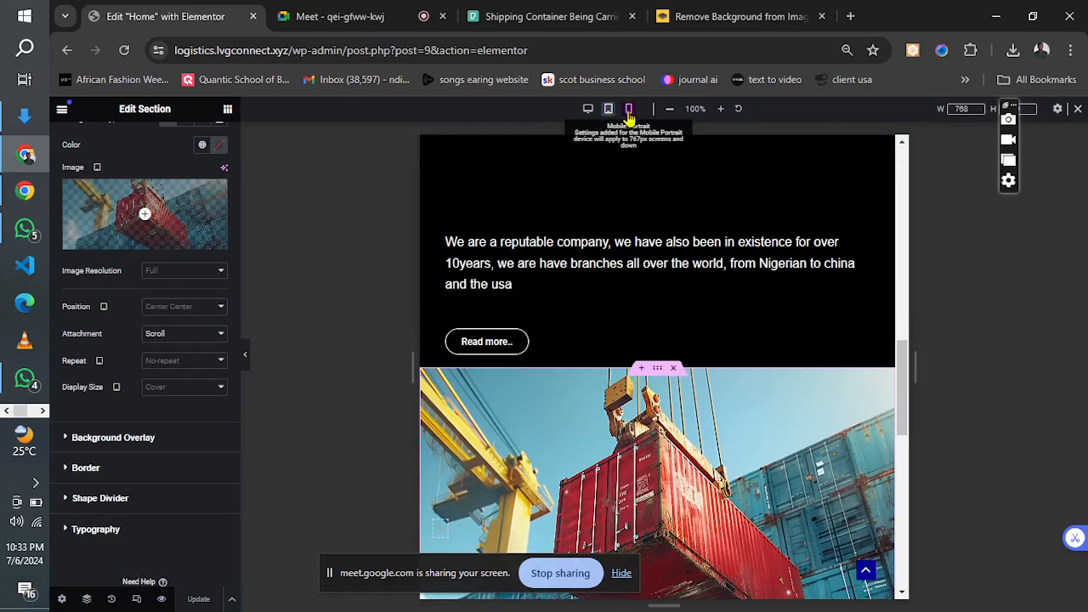
pyautogui.click(629, 109)
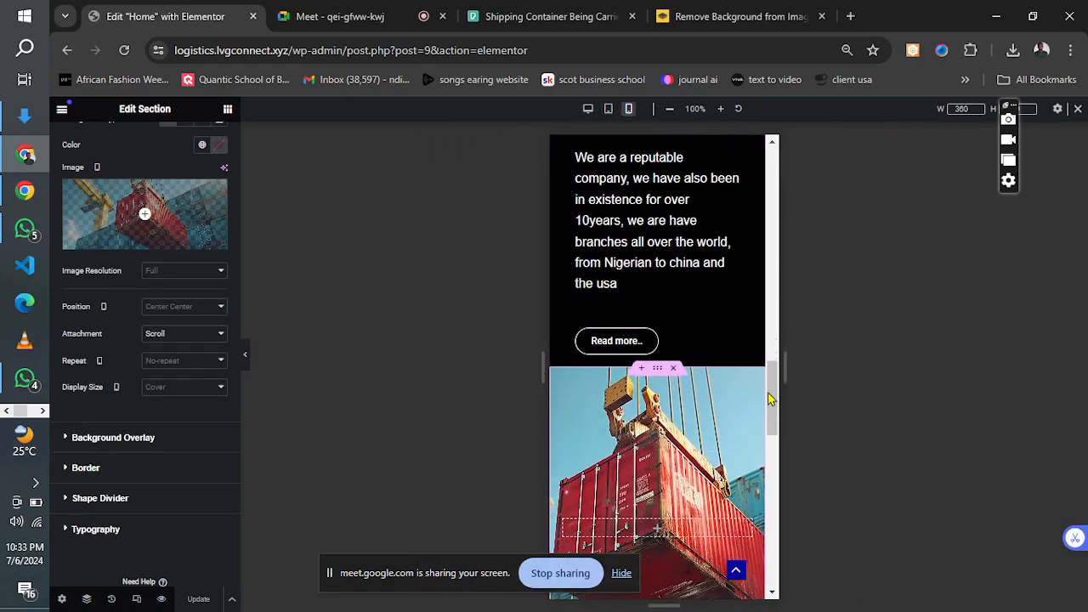
pyautogui.moveTo(772, 399); pyautogui.dragTo(764, 185)
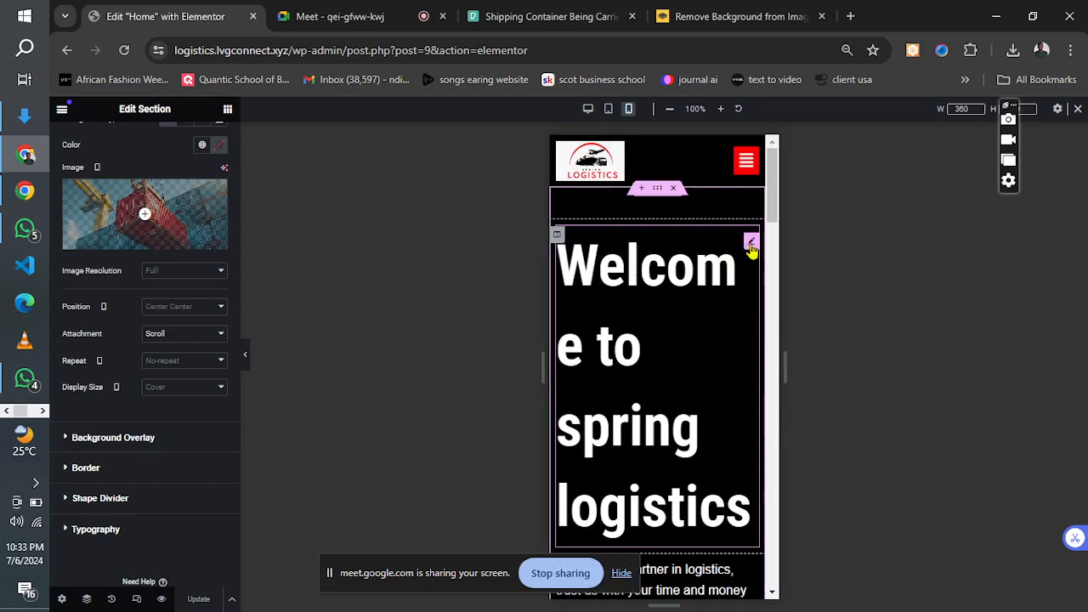
# Set the mobile font size of the "Welcome to spring logistics" heading to 30 px and center the heading.
pyautogui.click(751, 244)
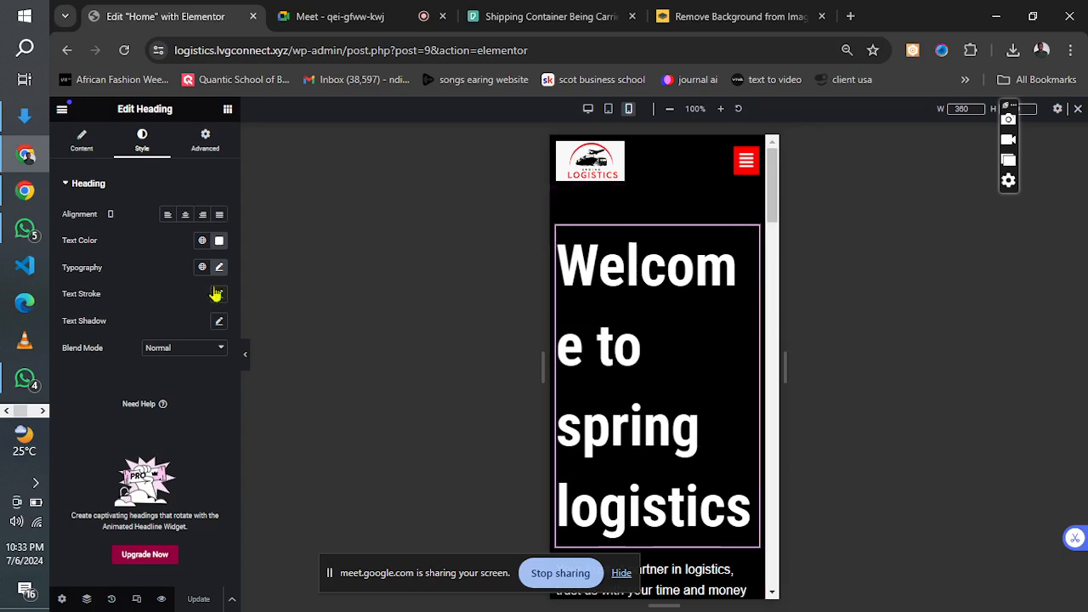
pyautogui.click(218, 269)
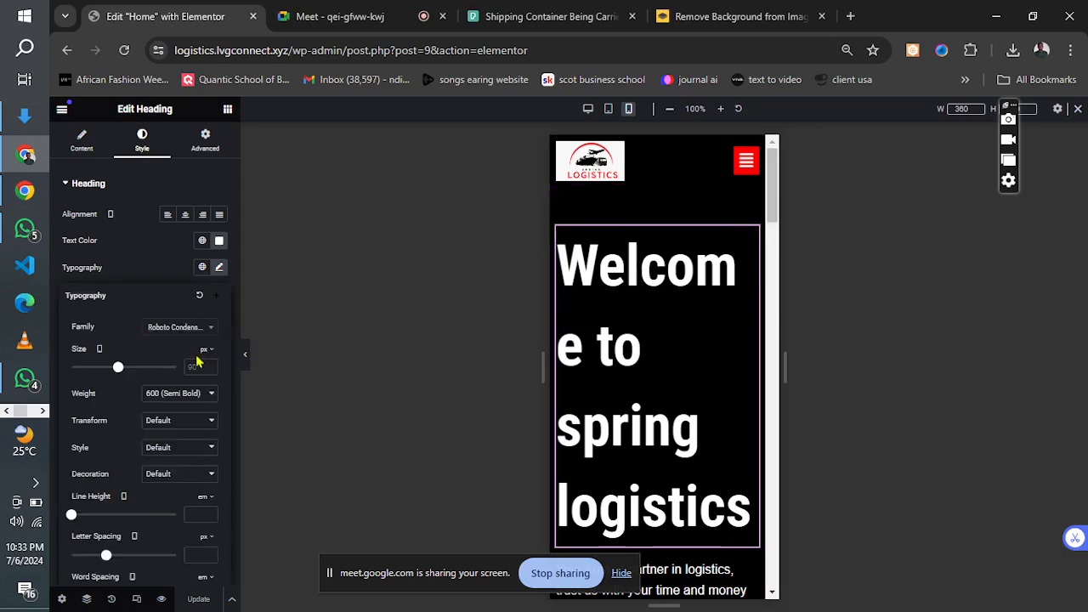
pyautogui.click(99, 352)
pyautogui.write('30')
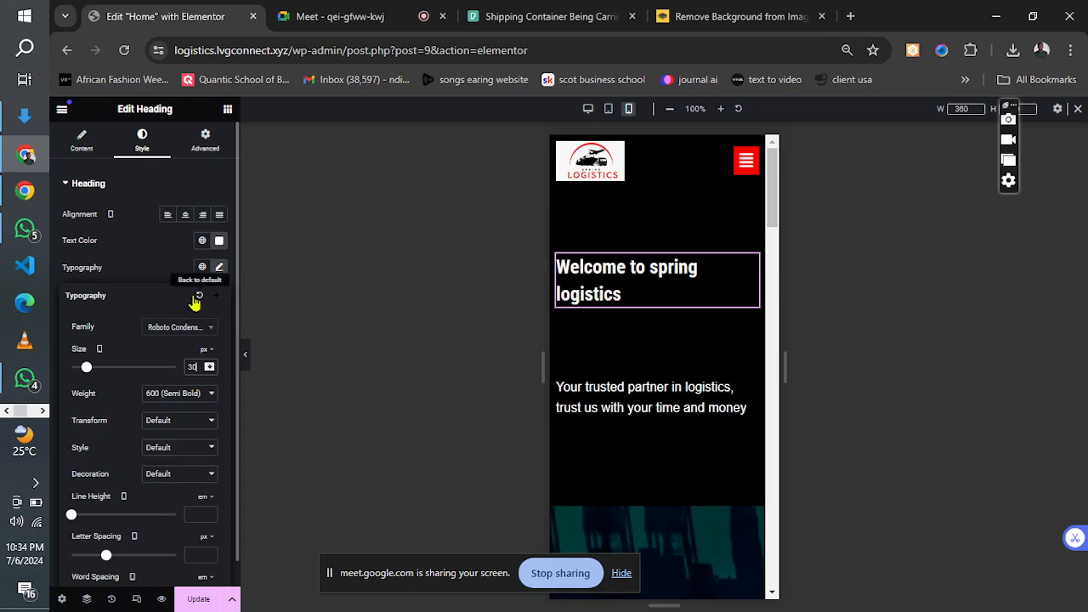
pyautogui.click(185, 217)
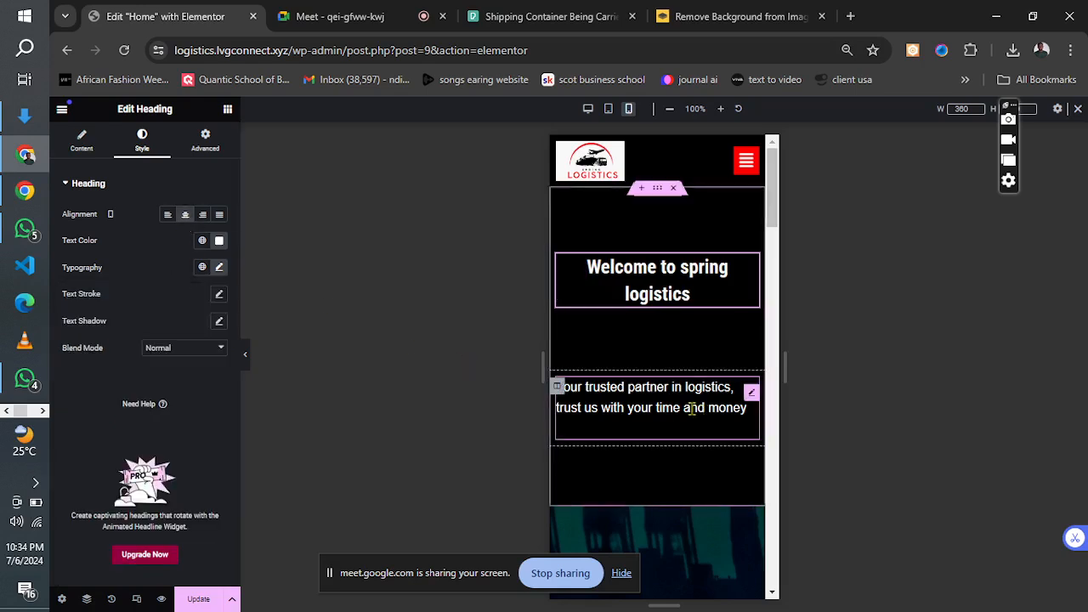
# Increase the "Welcome to spring logistics" heading's mobile font size to 35 px and update the page.
pyautogui.click(692, 289)
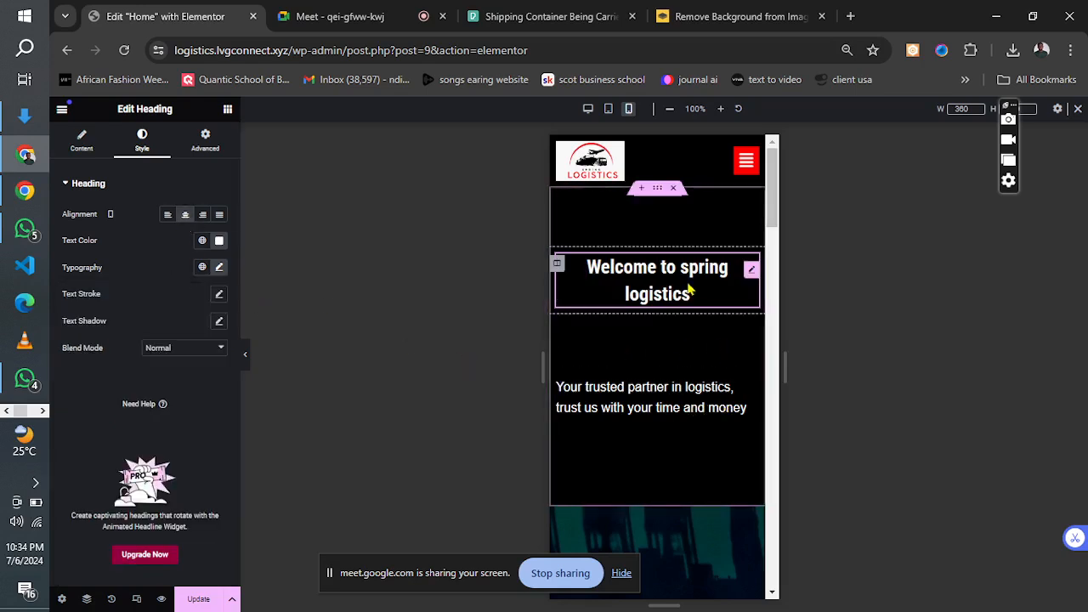
pyautogui.click(218, 268)
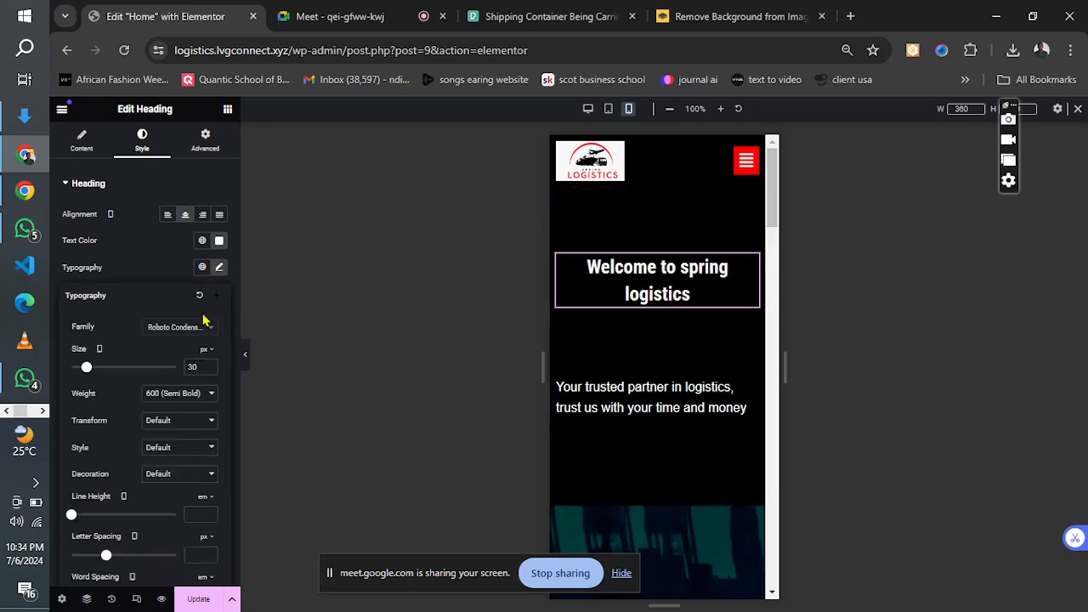
pyautogui.click(209, 365)
pyautogui.click(209, 366)
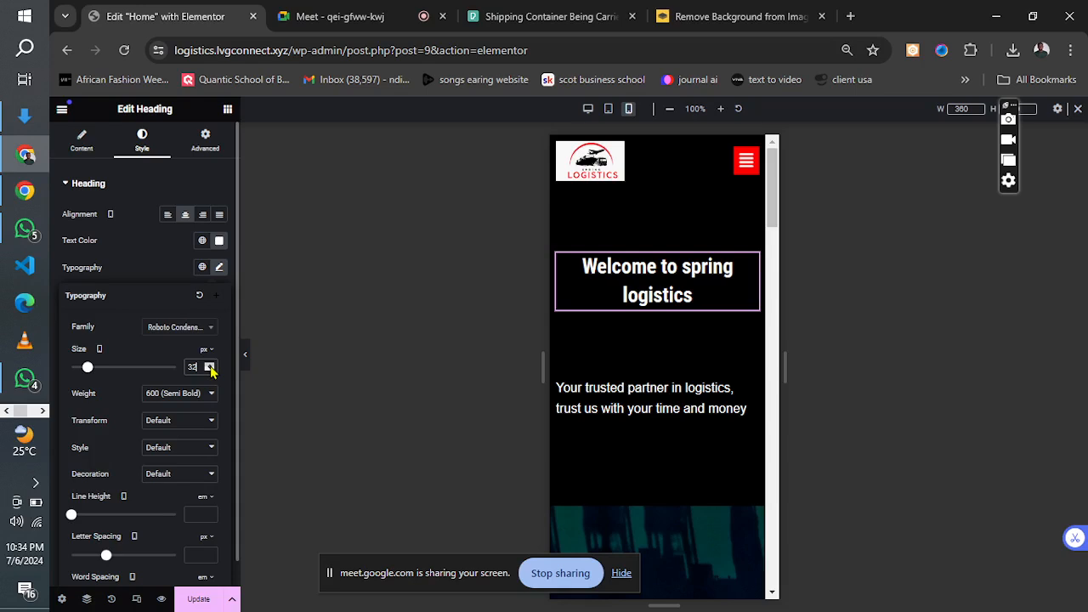
pyautogui.click(209, 365)
pyautogui.click(210, 367)
pyautogui.click(210, 367)
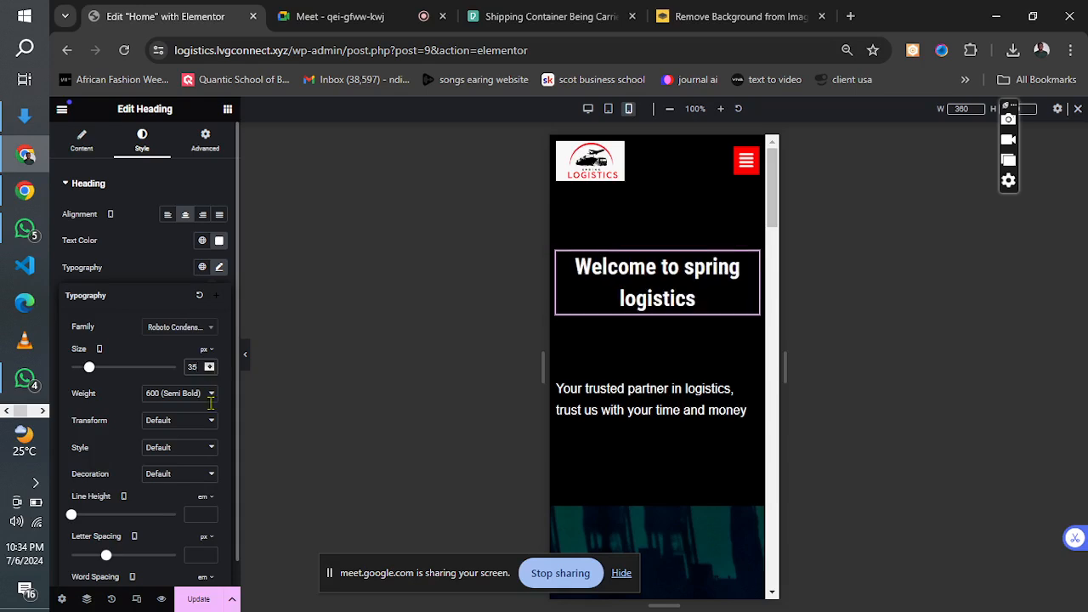
pyautogui.click(204, 599)
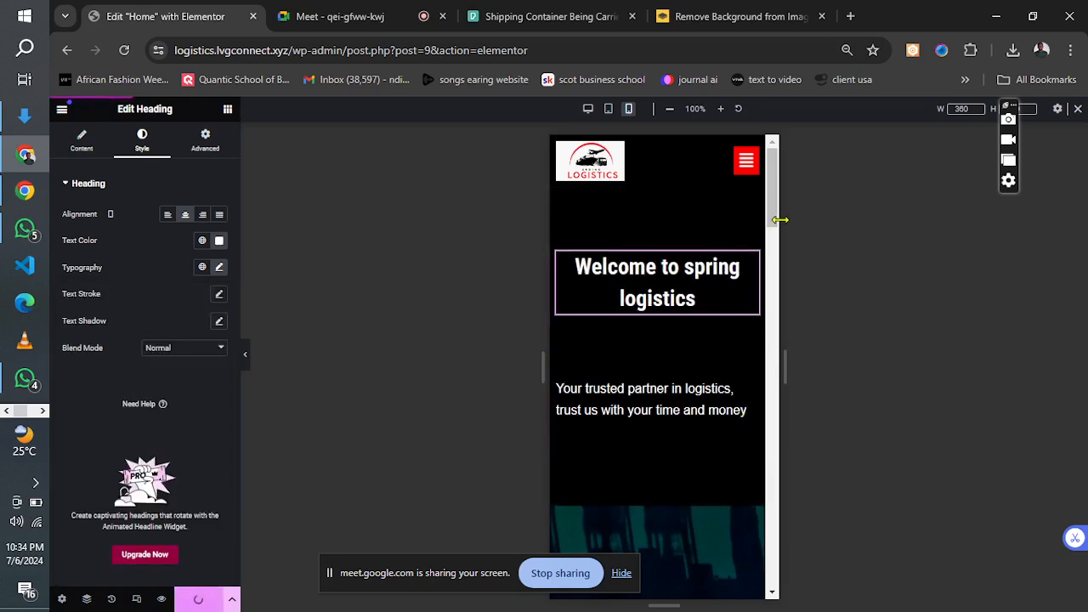
# Set the mobile font size of the "Logistics solutions for businesses to solve any delivery problems" heading to 35 px.
pyautogui.moveTo(770, 205); pyautogui.dragTo(771, 321)
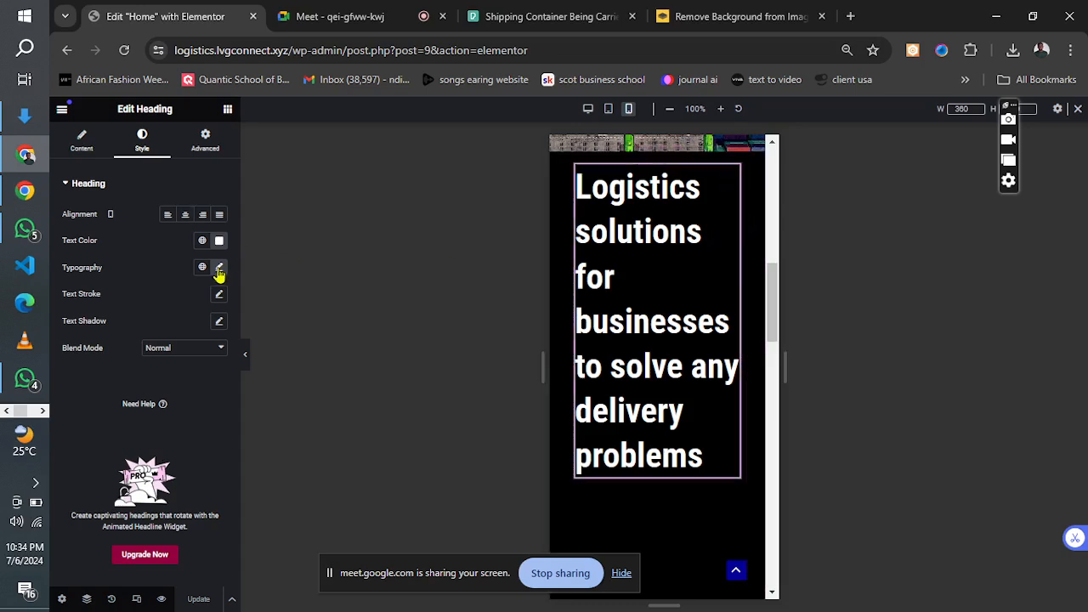
pyautogui.click(219, 269)
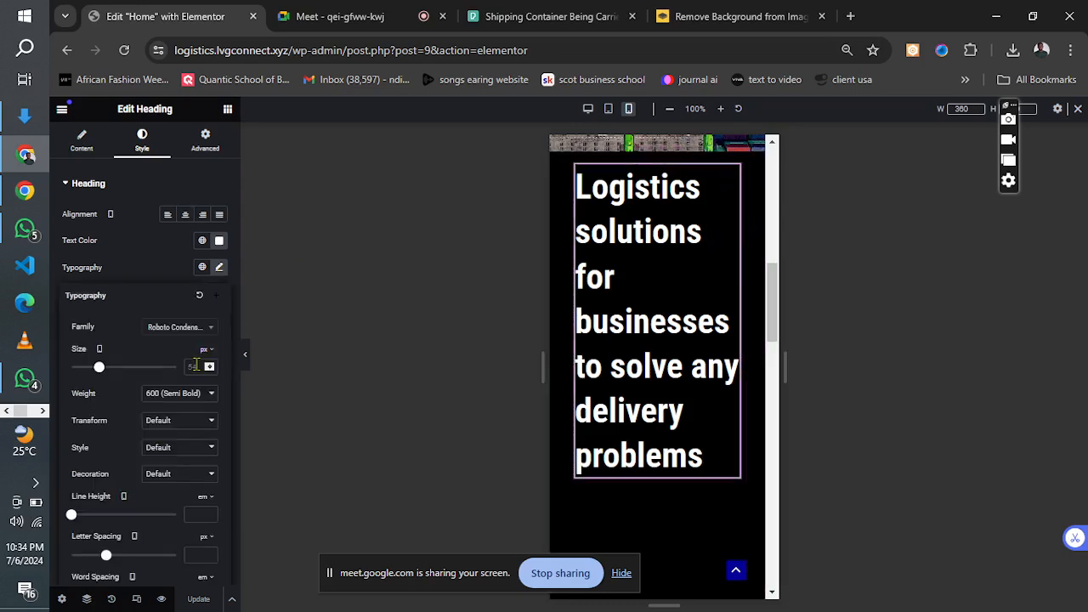
pyautogui.write('35')
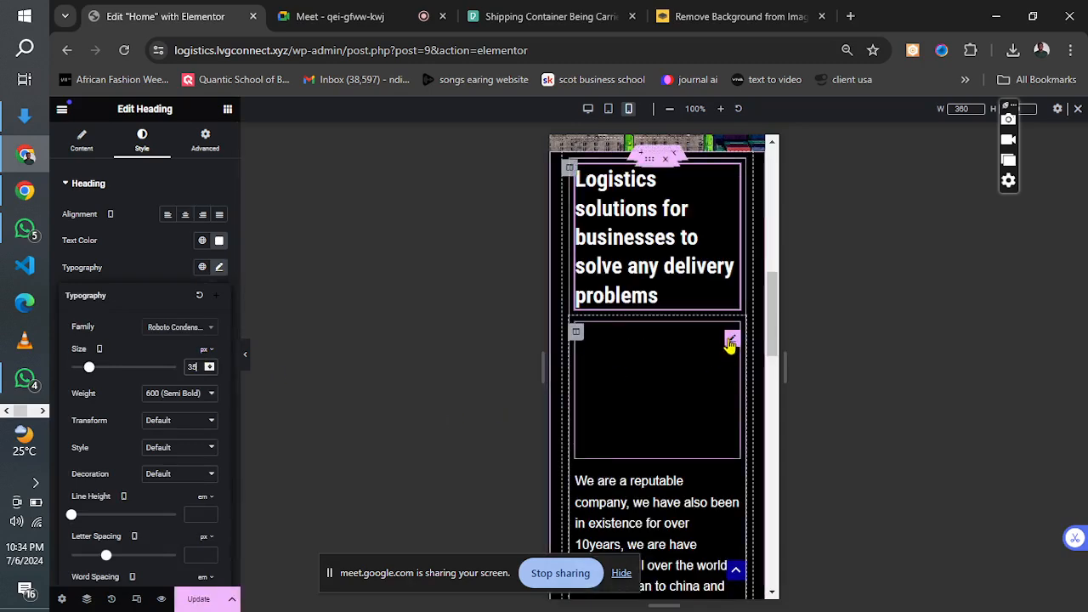
# Hide the spacer below the "Logistics solutions" heading on mobile portrait only, and update the page.
pyautogui.click(731, 340)
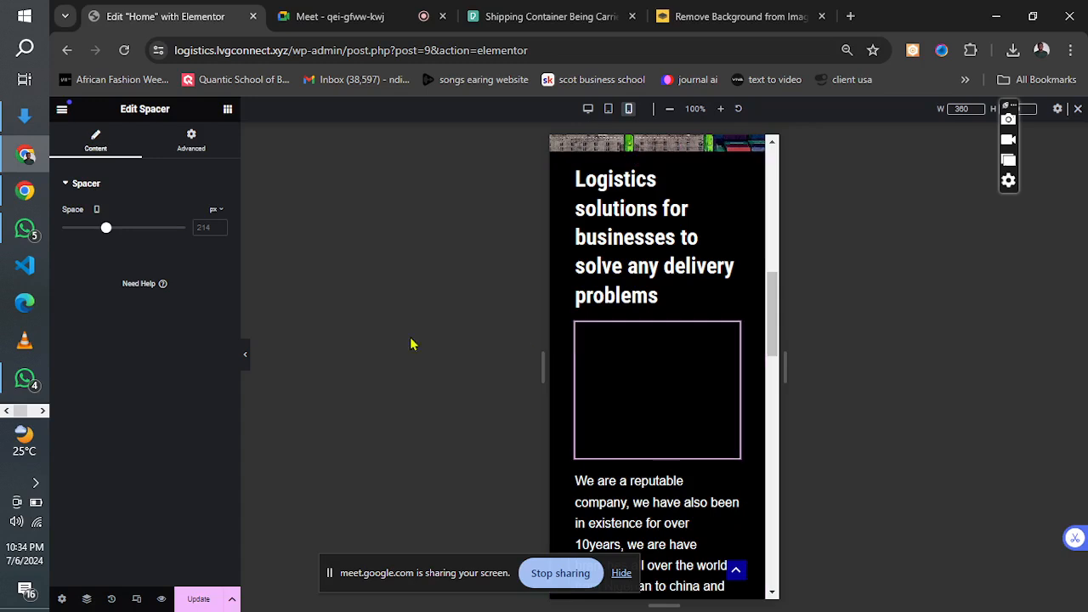
pyautogui.click(191, 150)
pyautogui.click(165, 194)
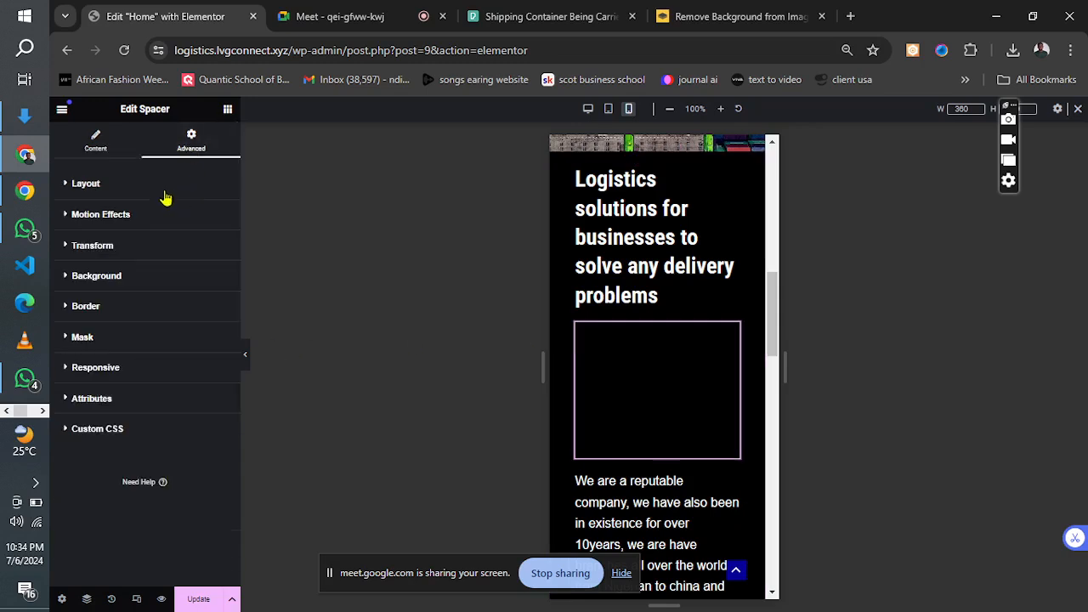
pyautogui.click(120, 371)
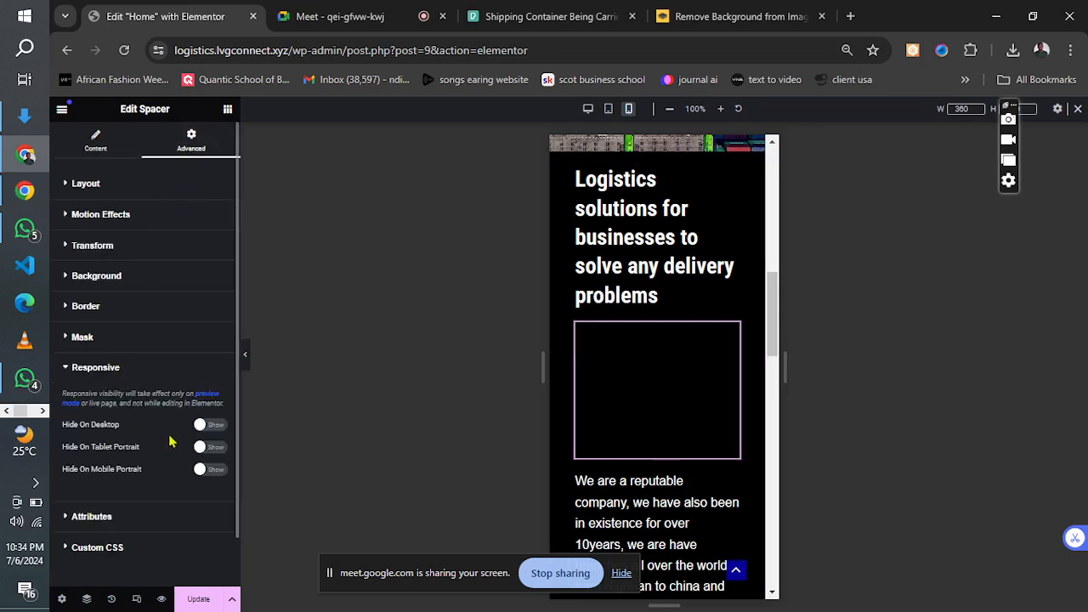
pyautogui.click(215, 449)
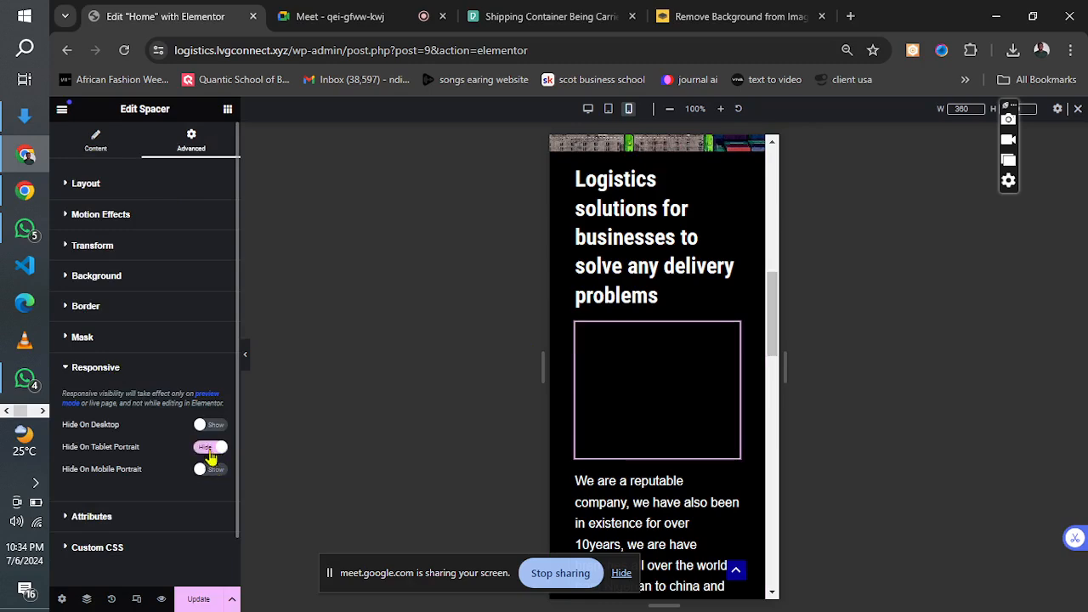
pyautogui.click(210, 451)
pyautogui.click(211, 469)
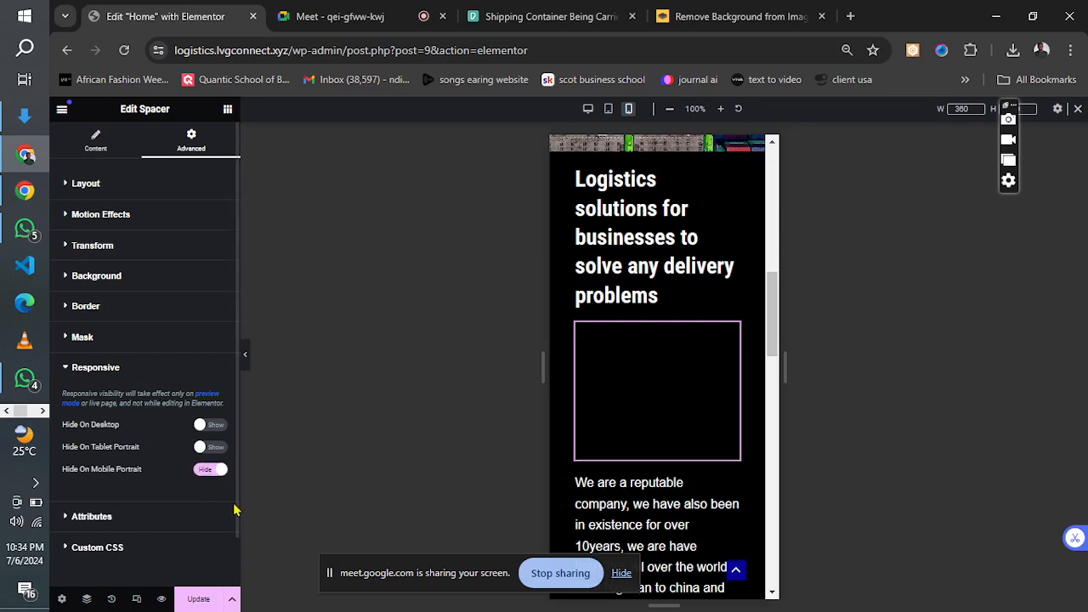
pyautogui.click(197, 600)
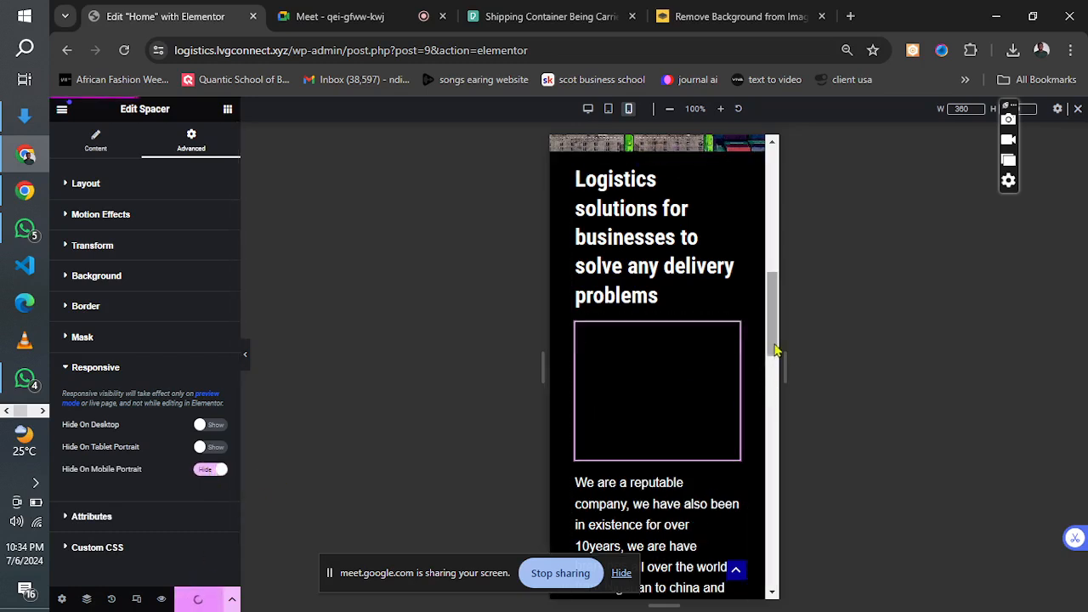
# Check the header's navigation menu by expanding and collapsing it in the mobile layout, and return through tablet to the desktop layout.
pyautogui.moveTo(776, 345); pyautogui.dragTo(761, 173)
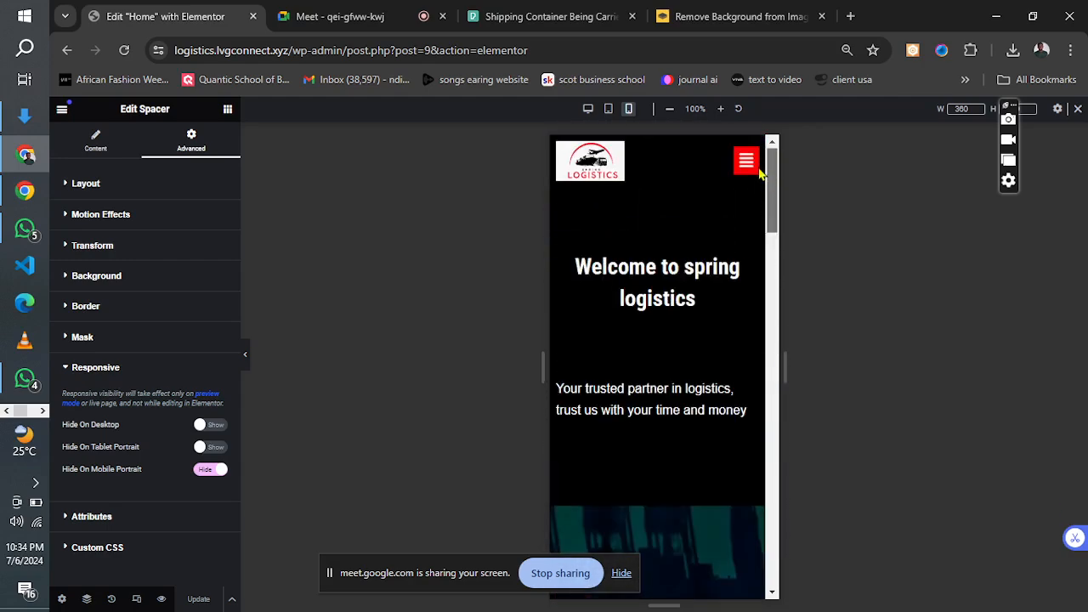
pyautogui.click(759, 173)
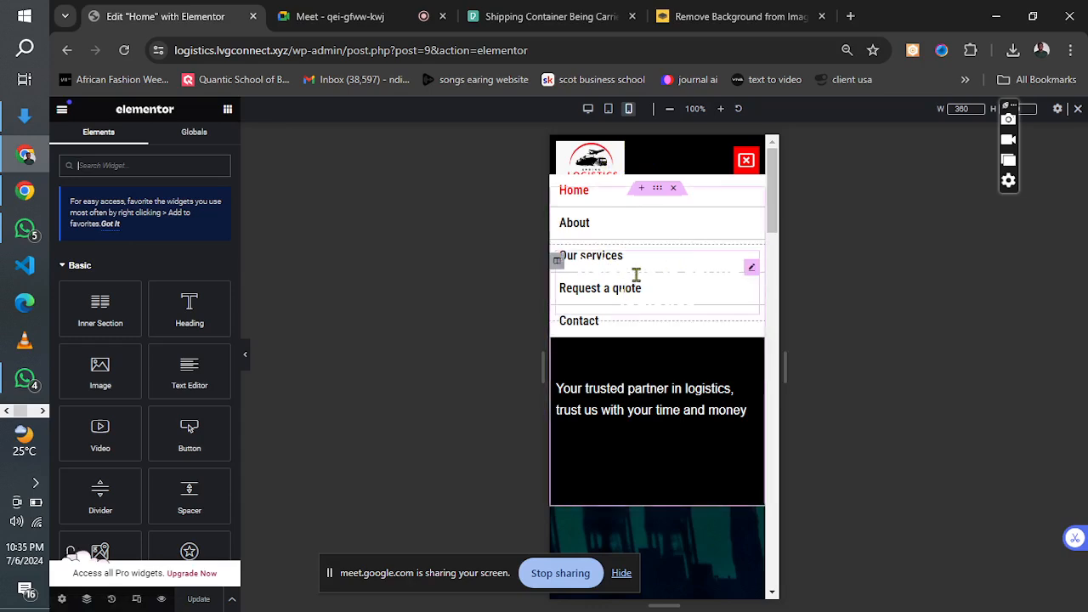
pyautogui.click(745, 163)
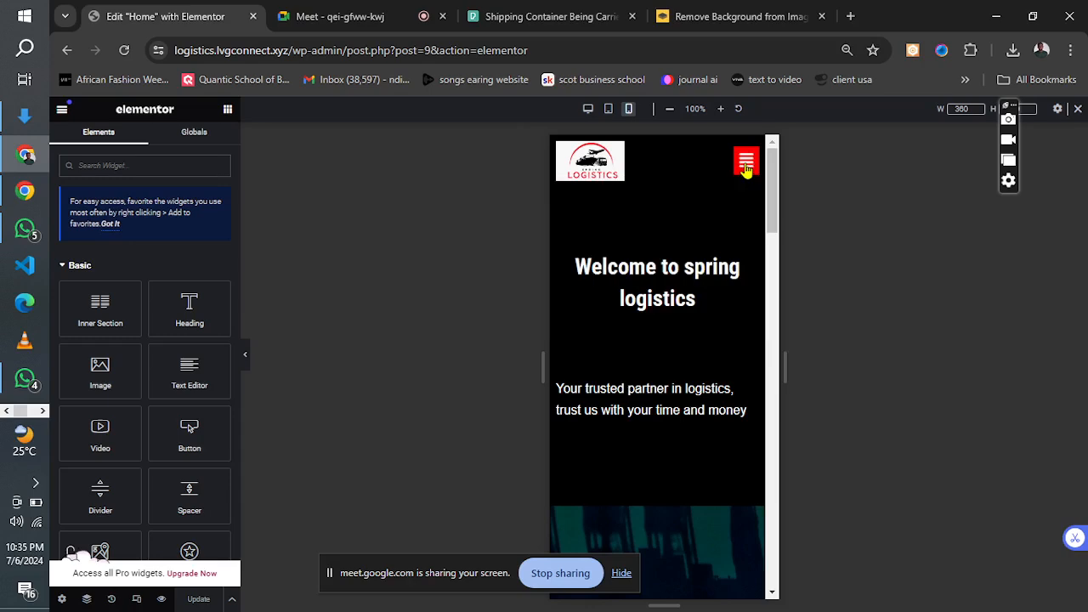
pyautogui.click(609, 109)
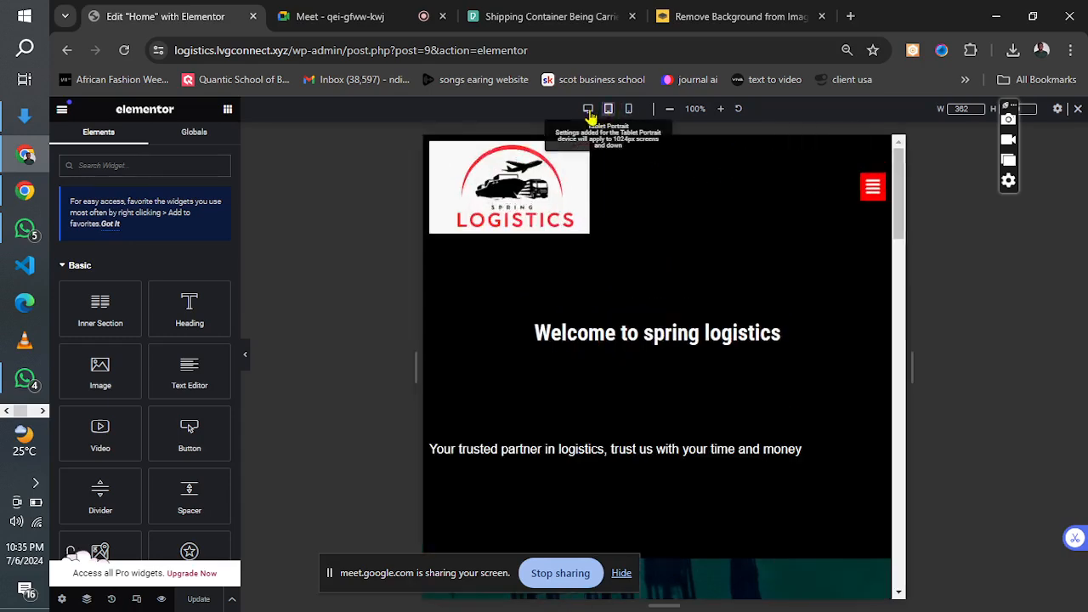
pyautogui.click(587, 109)
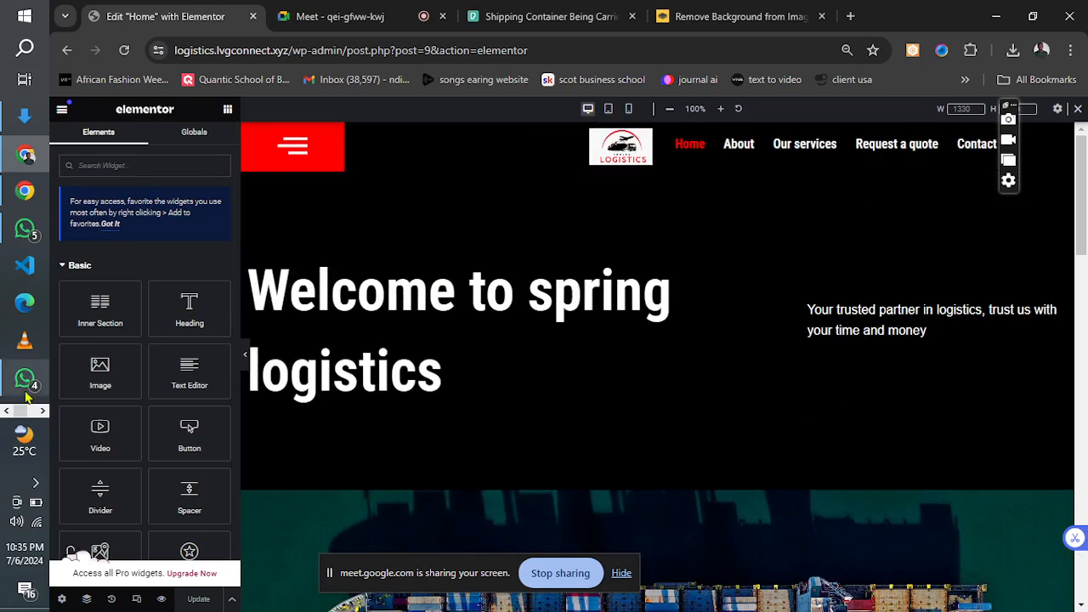
pyautogui.click(39, 413)
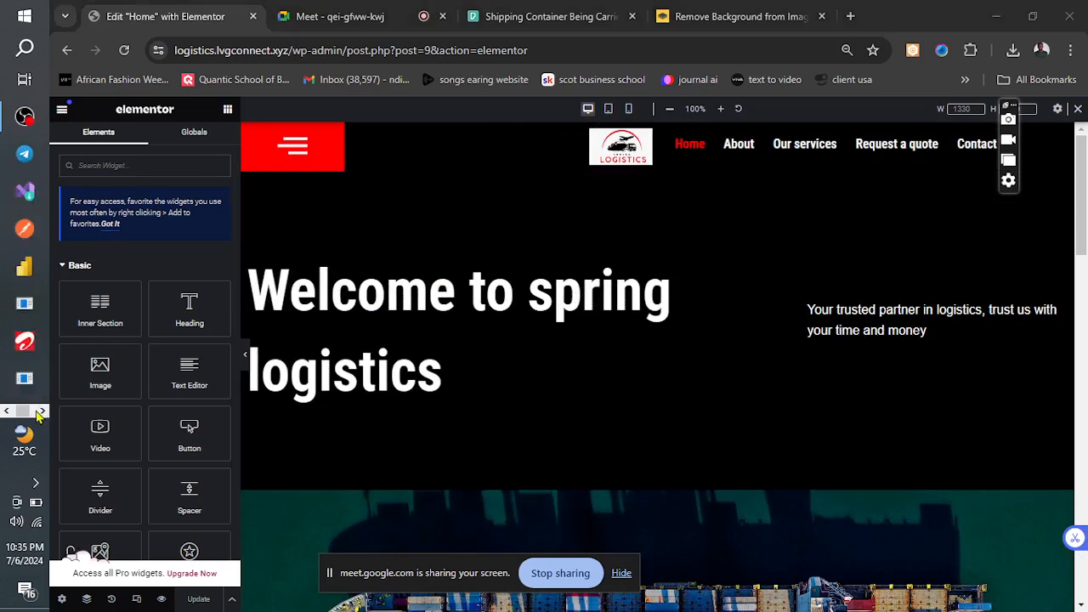